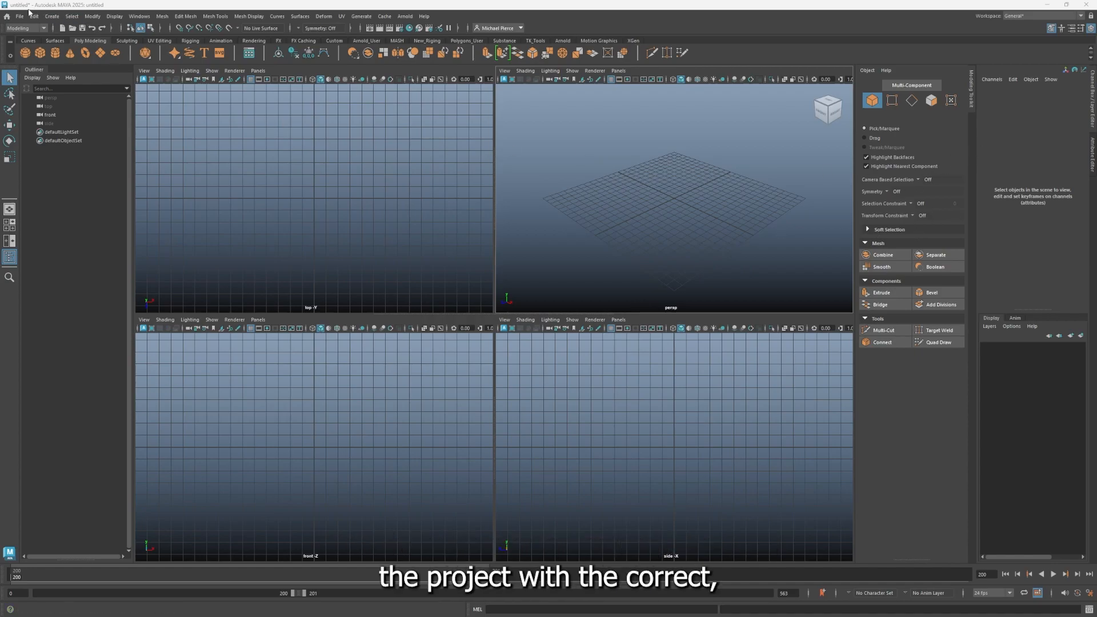
click(21, 18)
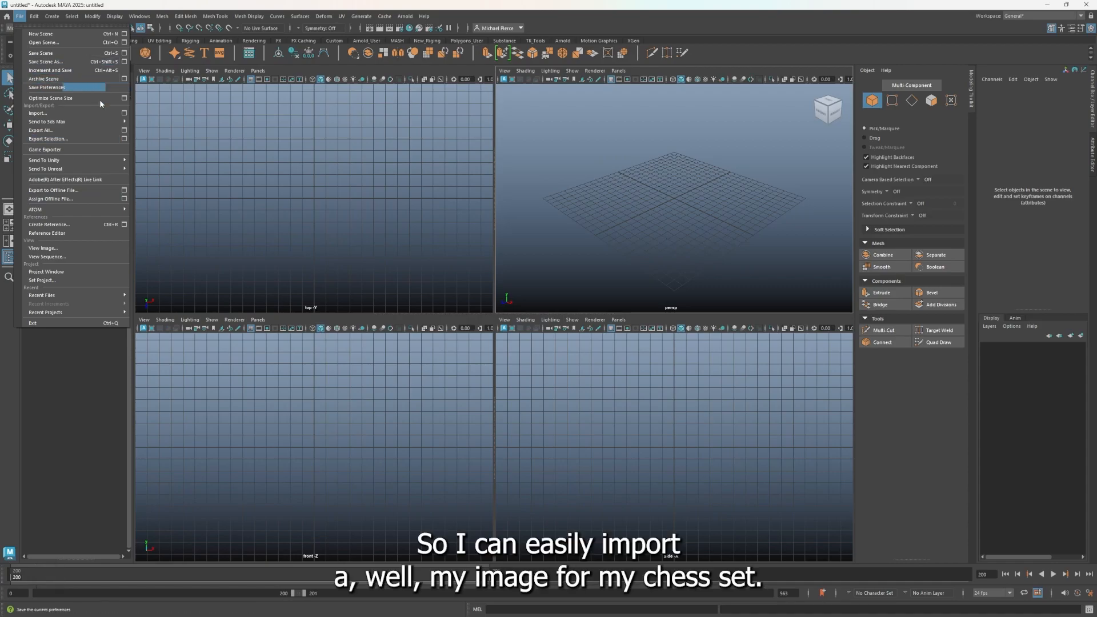
click(615, 223)
Step: Import ClubClassicBoxwood_AcaciaChessPieces1.jpg as an image plane in the front view
click(221, 368)
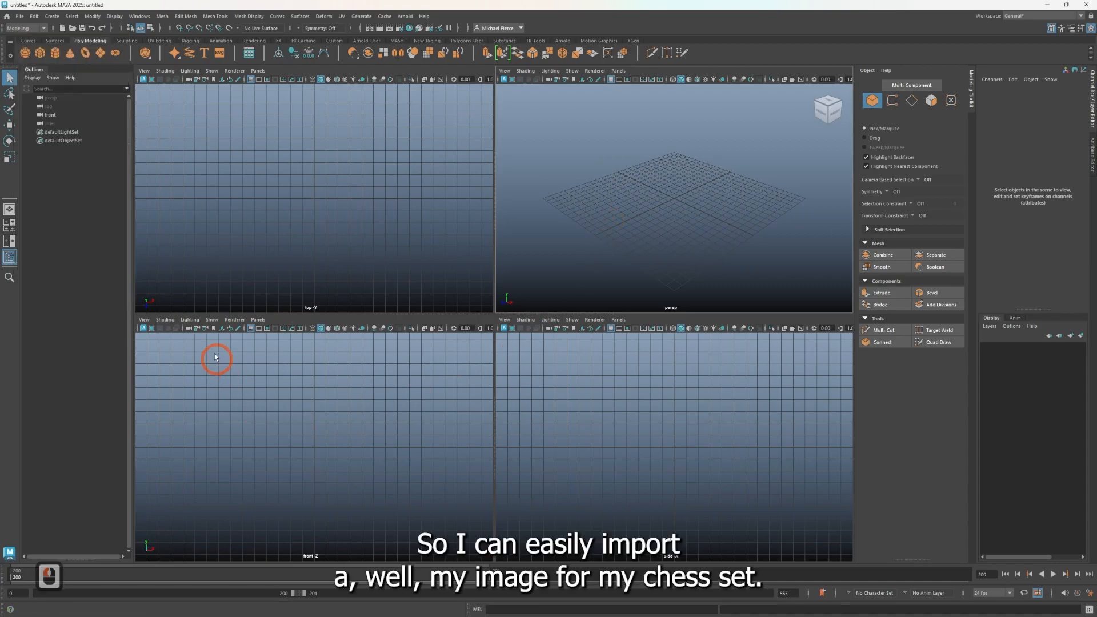
click(144, 319)
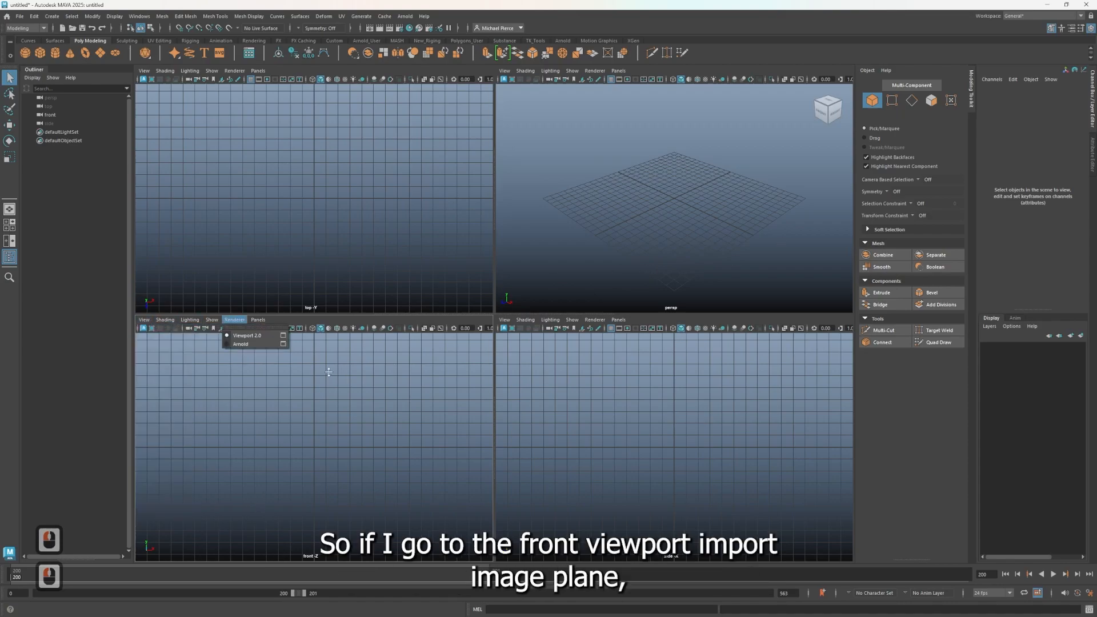
mouse_move(171, 511)
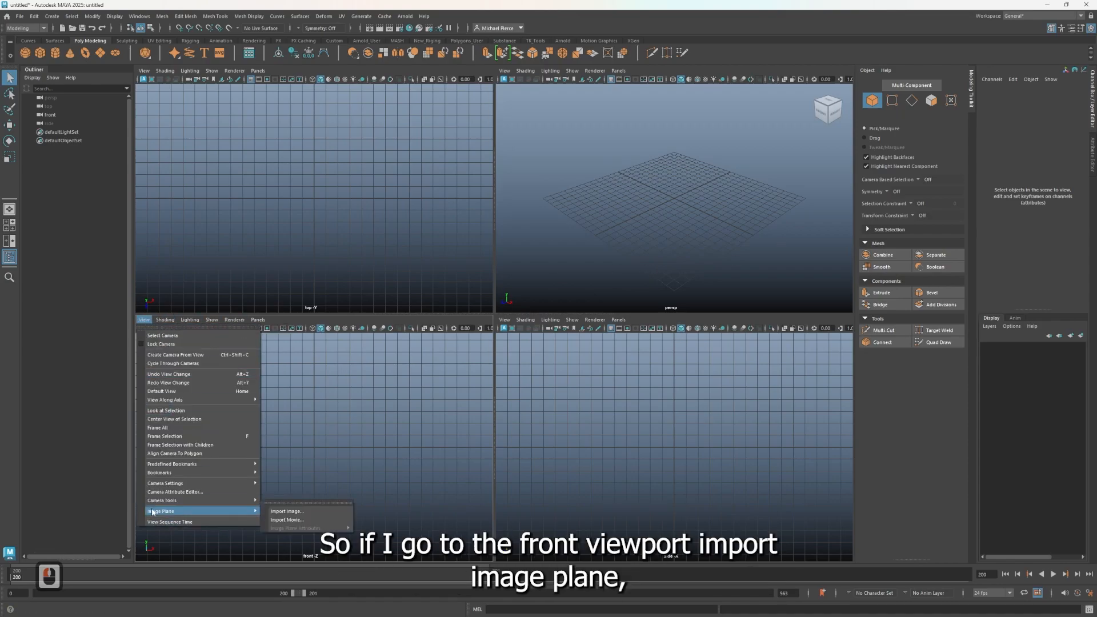
click(308, 509)
click(336, 255)
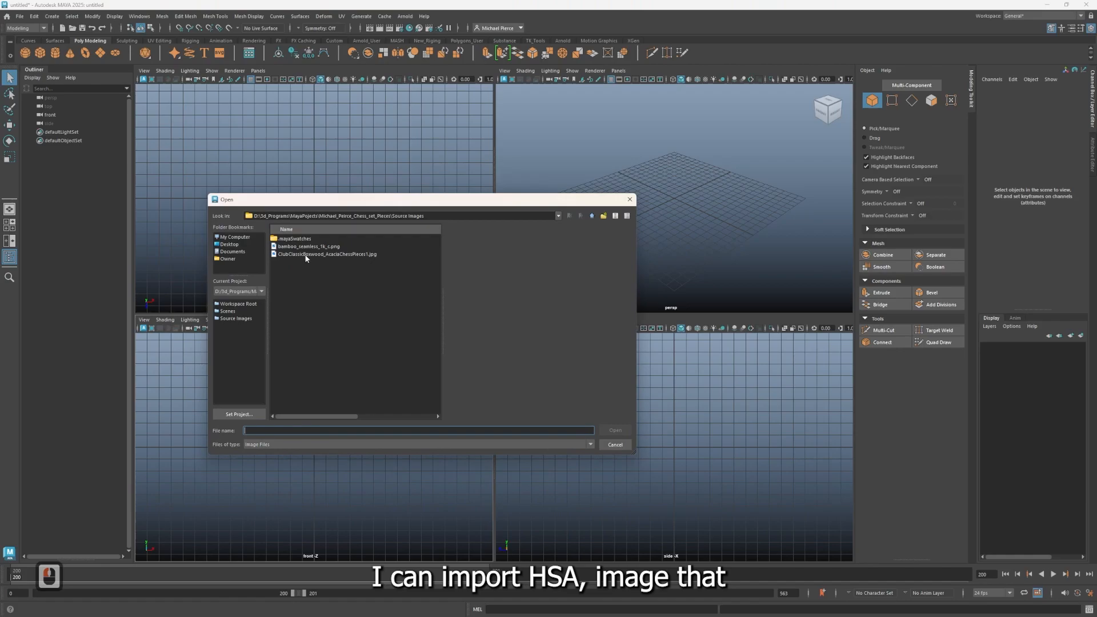
click(618, 431)
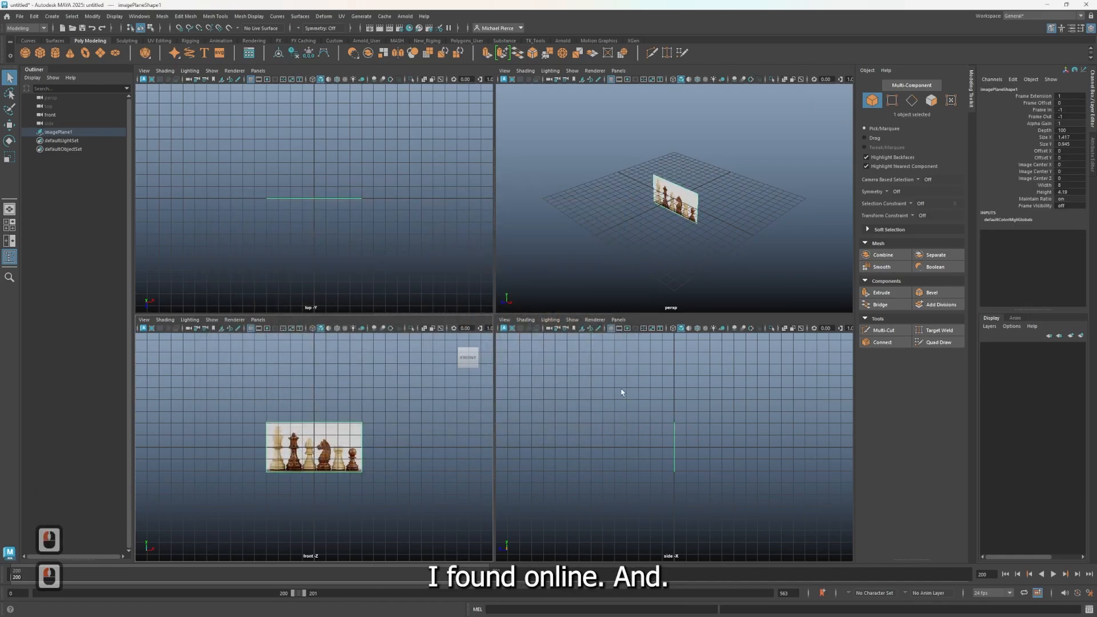
Step: Raise the image plane about 2 units so its base rests on the grid, and scale it uniformly to about 2.08
scroll(676, 211, up, 3)
scroll(676, 206, down, 1)
alt+middle_drag(674, 200, 620, 235)
alt+right_drag(620, 234, 641, 188)
key(w)
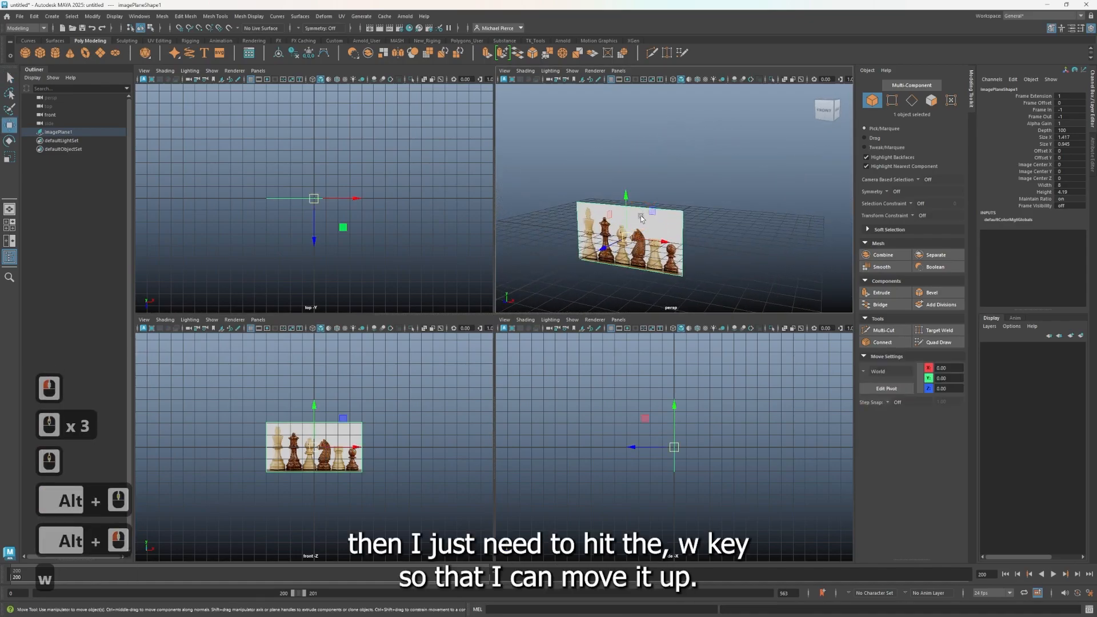
drag(627, 198, 629, 168)
key(r)
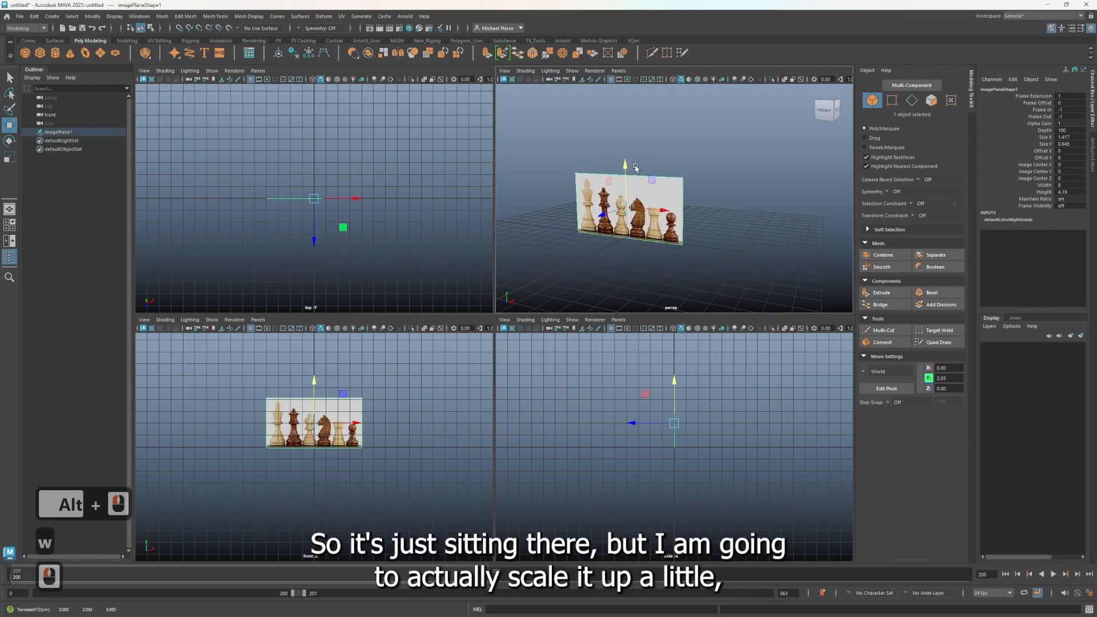
drag(627, 210, 707, 207)
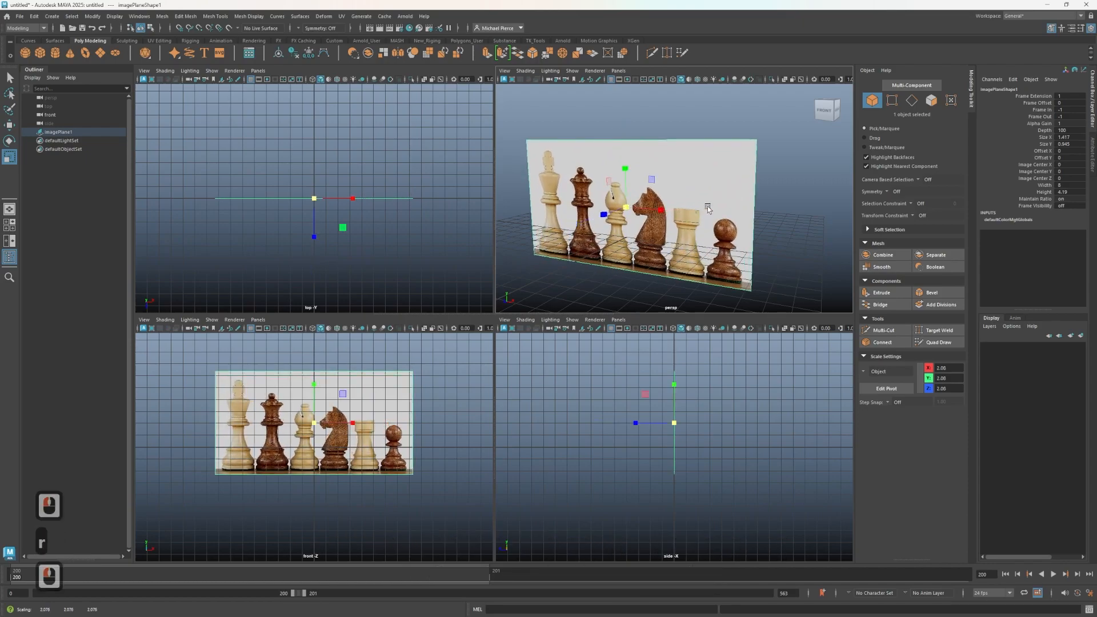
Step: Move the image plane to about 4.02 in Y and -6.69 in X so the pawn stands centred on the origin
key(w)
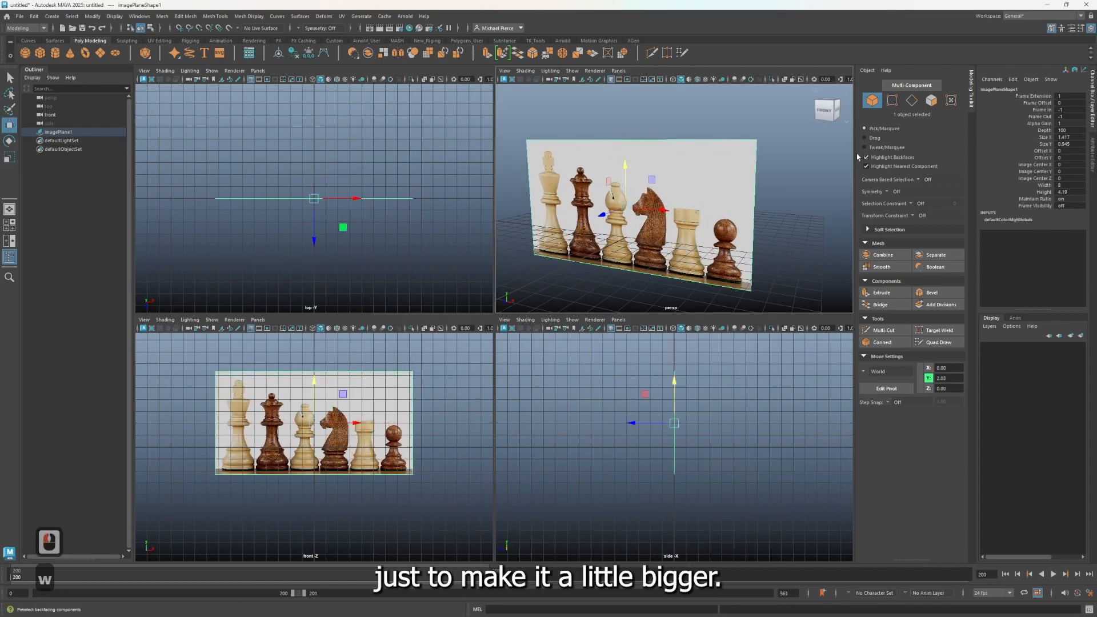
drag(623, 173, 638, 141)
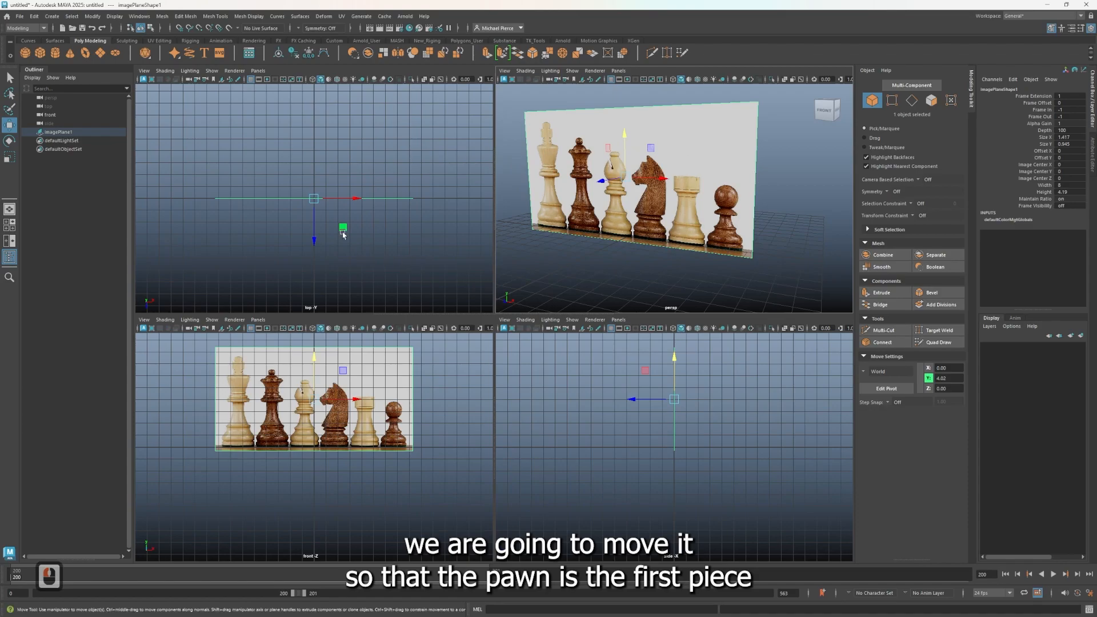
drag(357, 198, 272, 212)
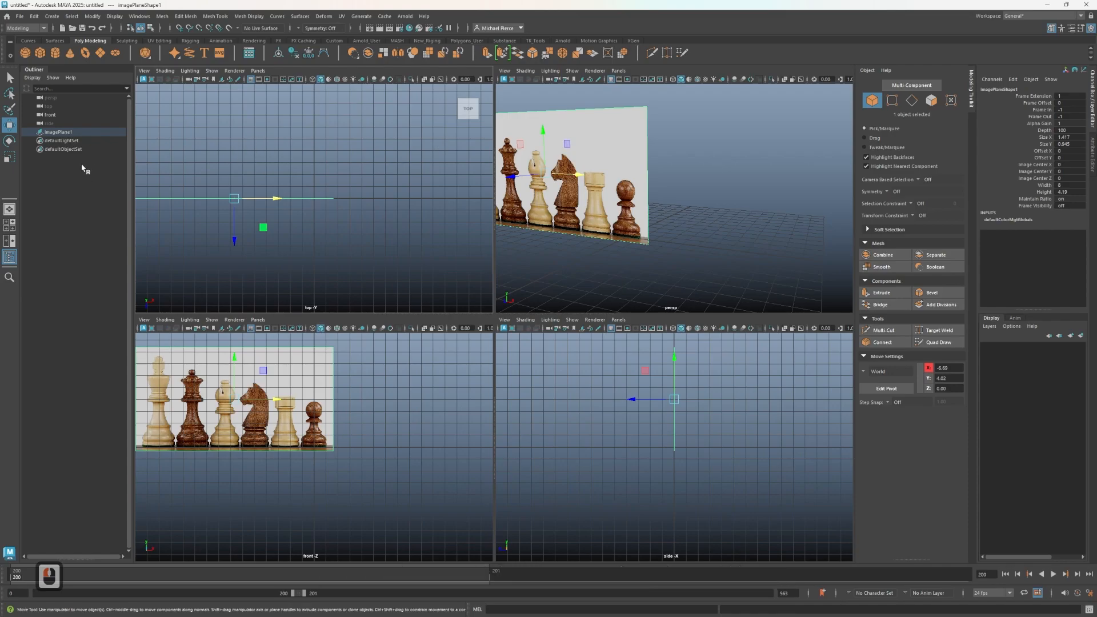
Step: Rename the image plane as Ref_Img
double_click(71, 132)
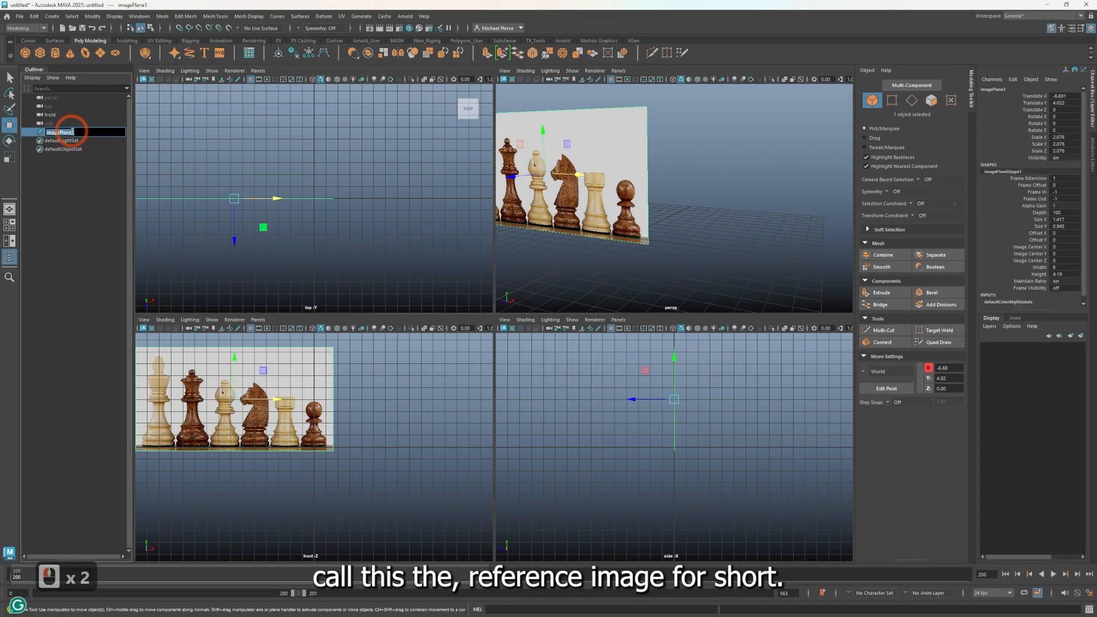
text(Ref_Img)
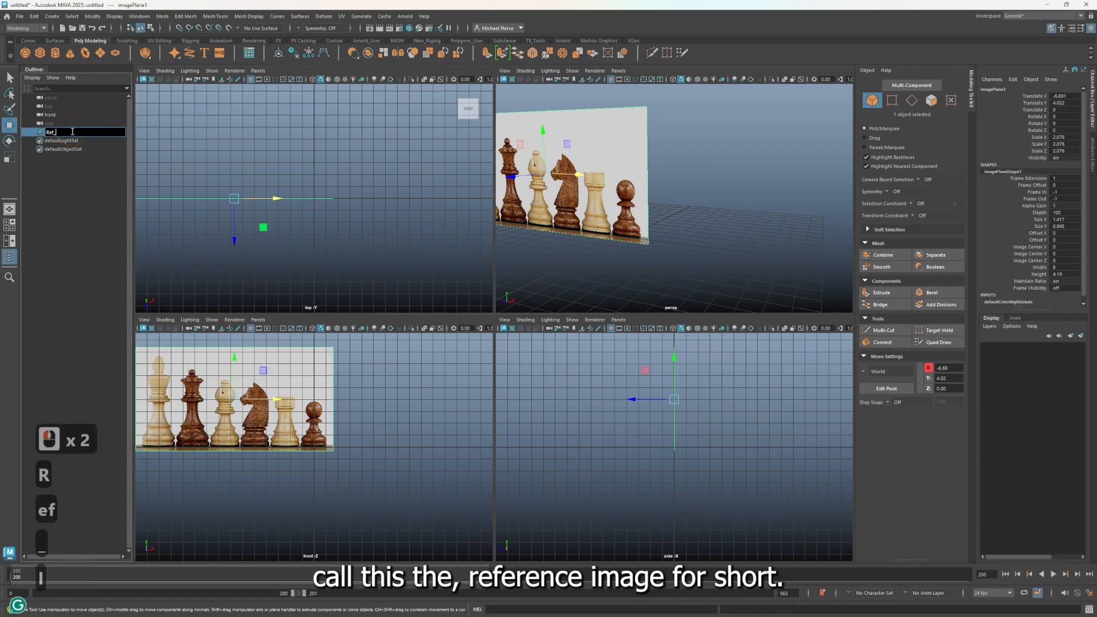
key(Return)
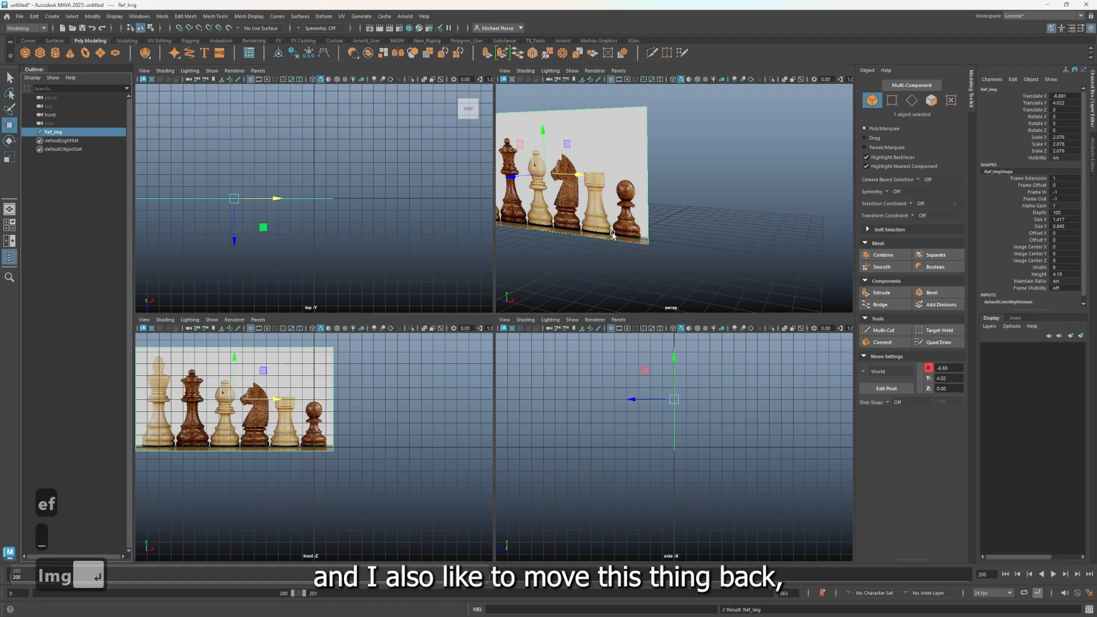
Step: Move the Ref_Img plane back behind the grid to about -12.58 in Z
scroll(615, 235, down, 2)
click(574, 193)
drag(573, 192, 629, 178)
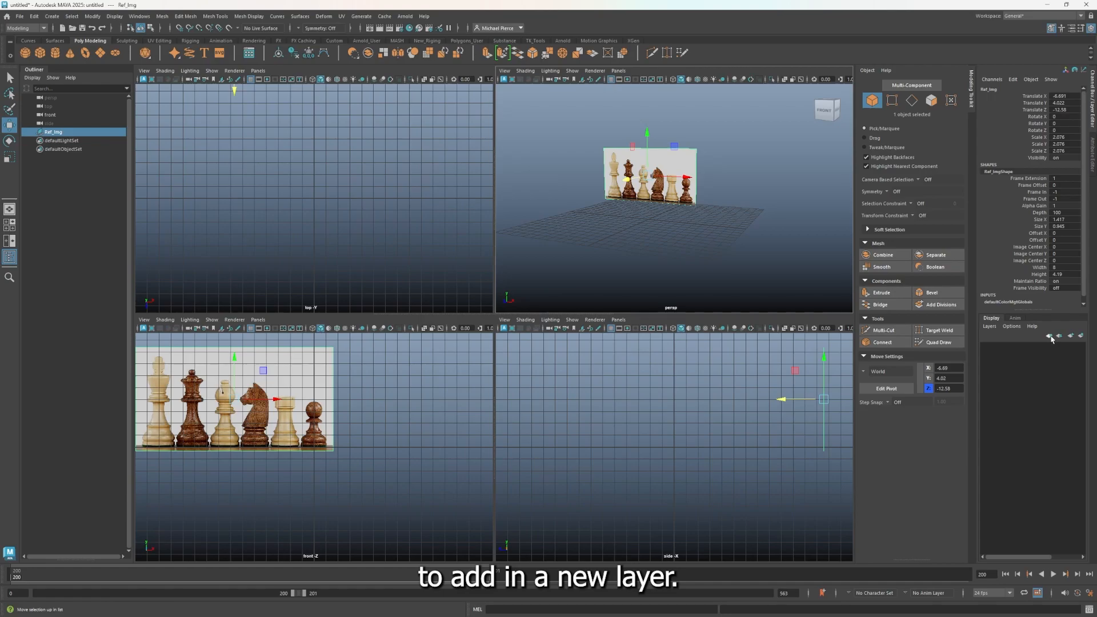
Step: Try repositioning the Modeling Toolkit beside the Attribute Editor, and return to the Channel Box
drag(971, 92, 890, 207)
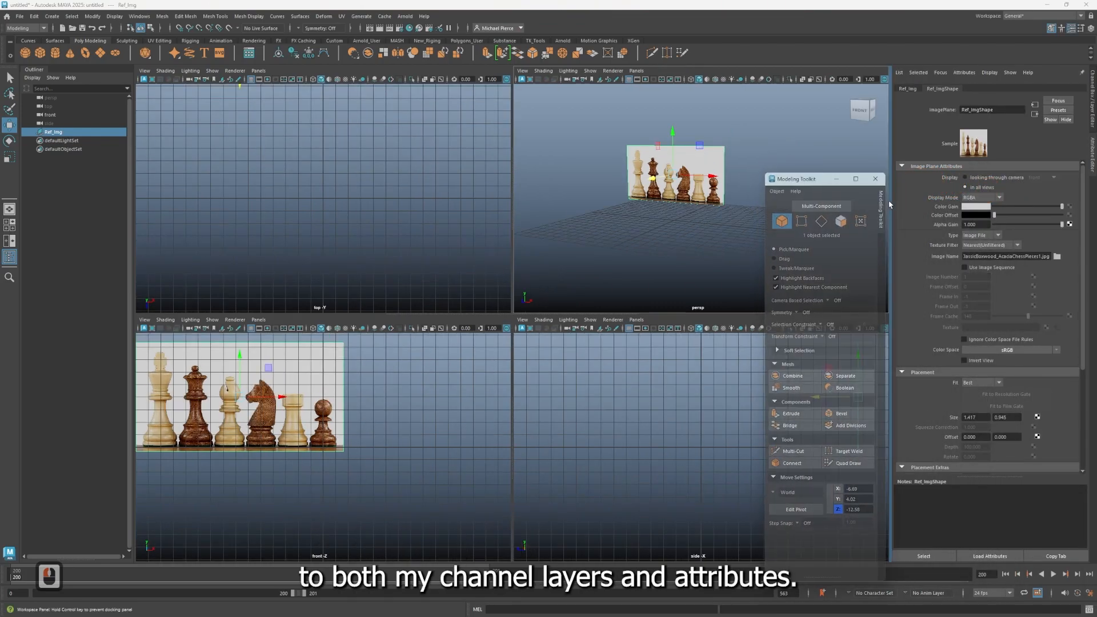
click(1093, 114)
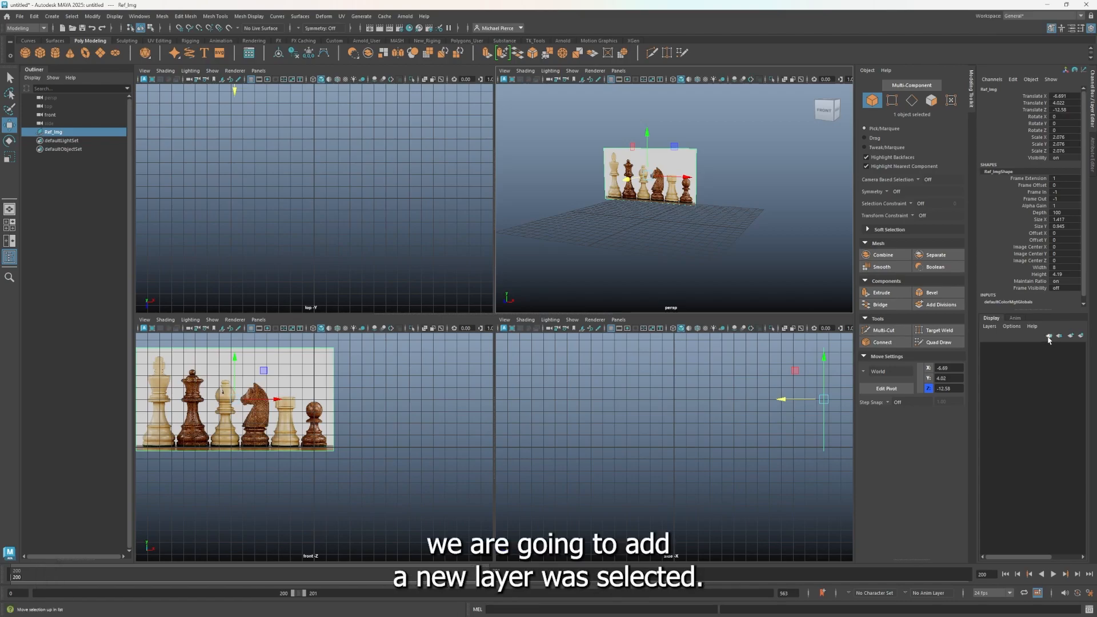
Step: Create a display layer from the selected Ref_Img plane and name it Ref_DL
click(1084, 335)
double_click(1020, 346)
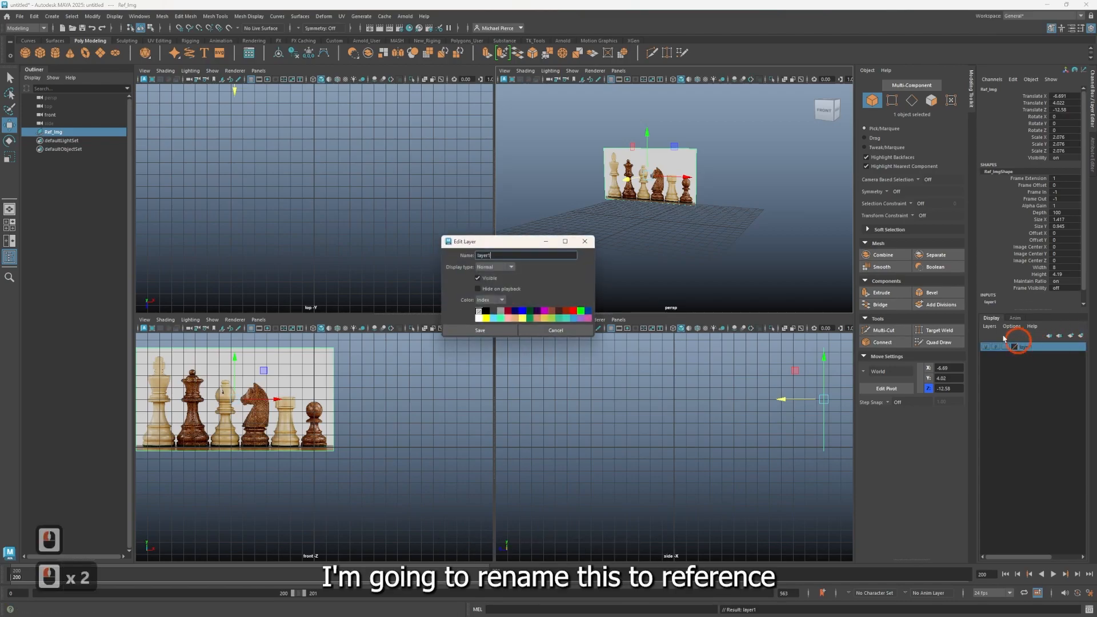
key(BackSpace)
key(BackSpace)
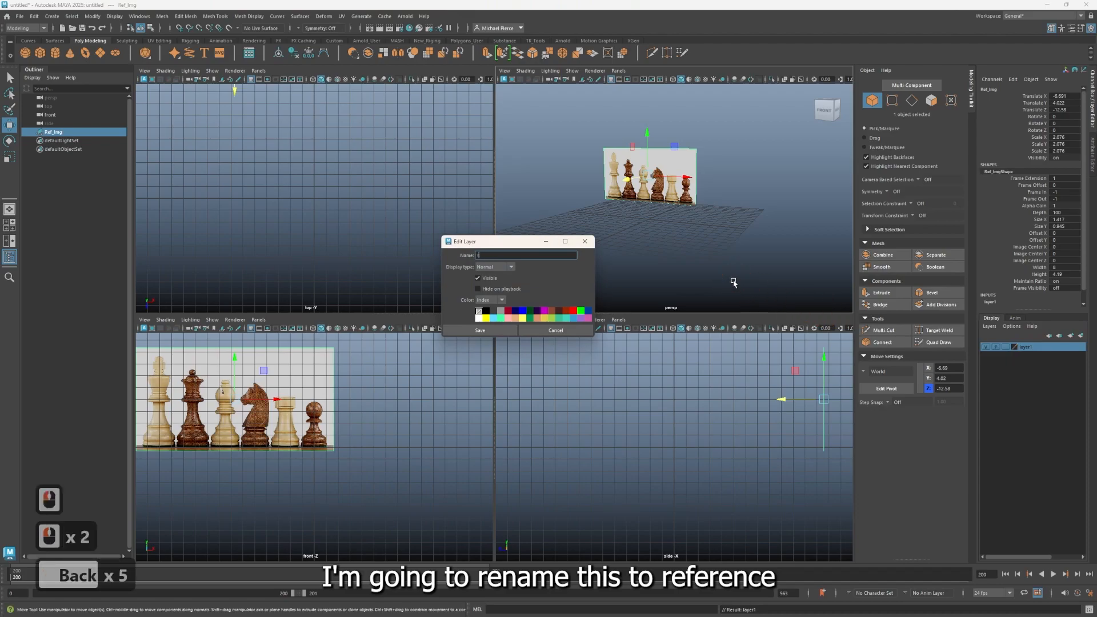
key(BackSpace)
key(BackSpace)
text(Ref_)
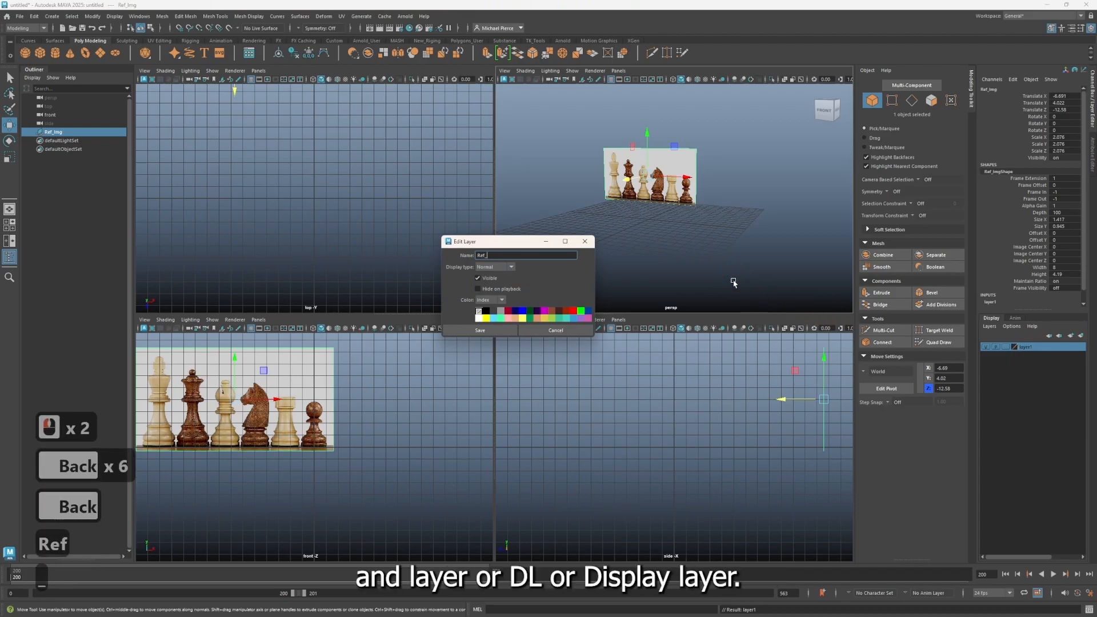
text(DL)
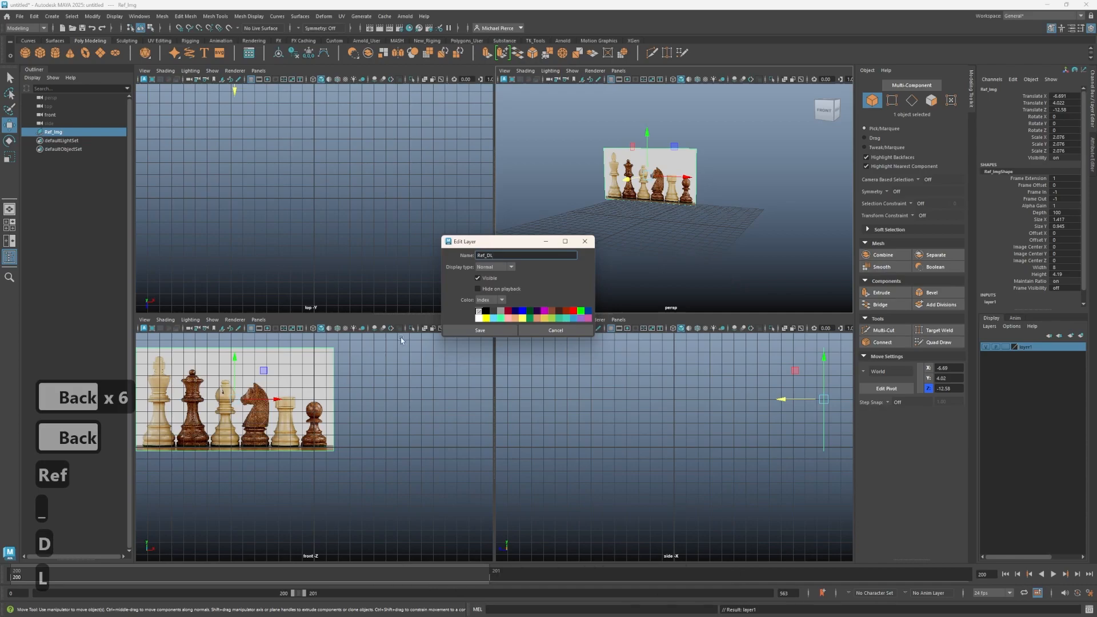
click(467, 335)
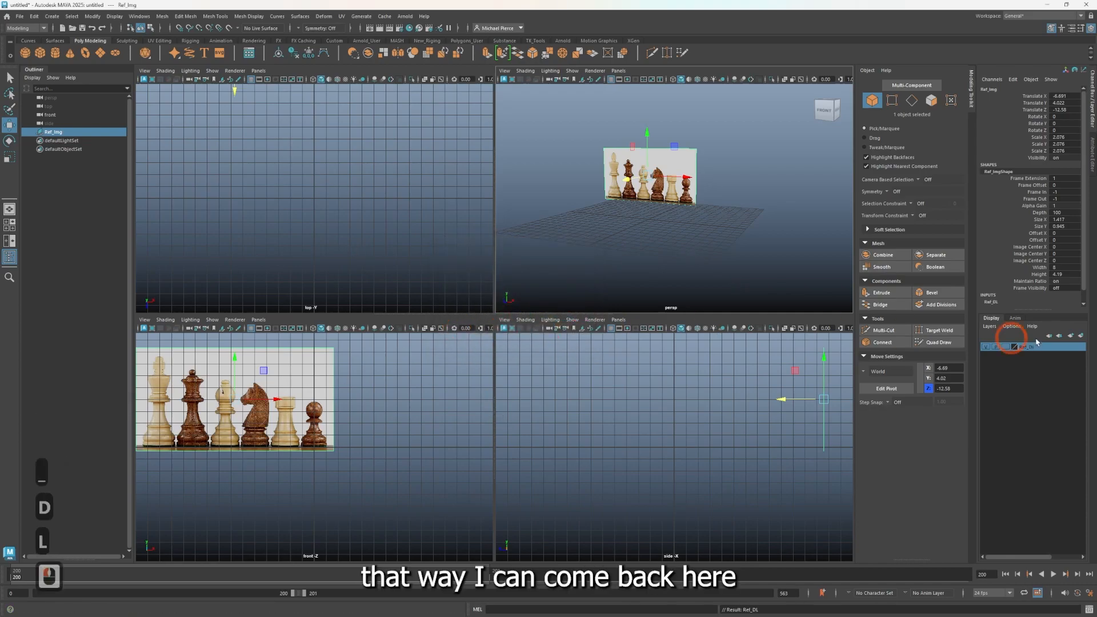
Step: Cycle the Ref_DL layer's display type through Template to Reference
click(1006, 348)
click(1006, 348)
click(1007, 349)
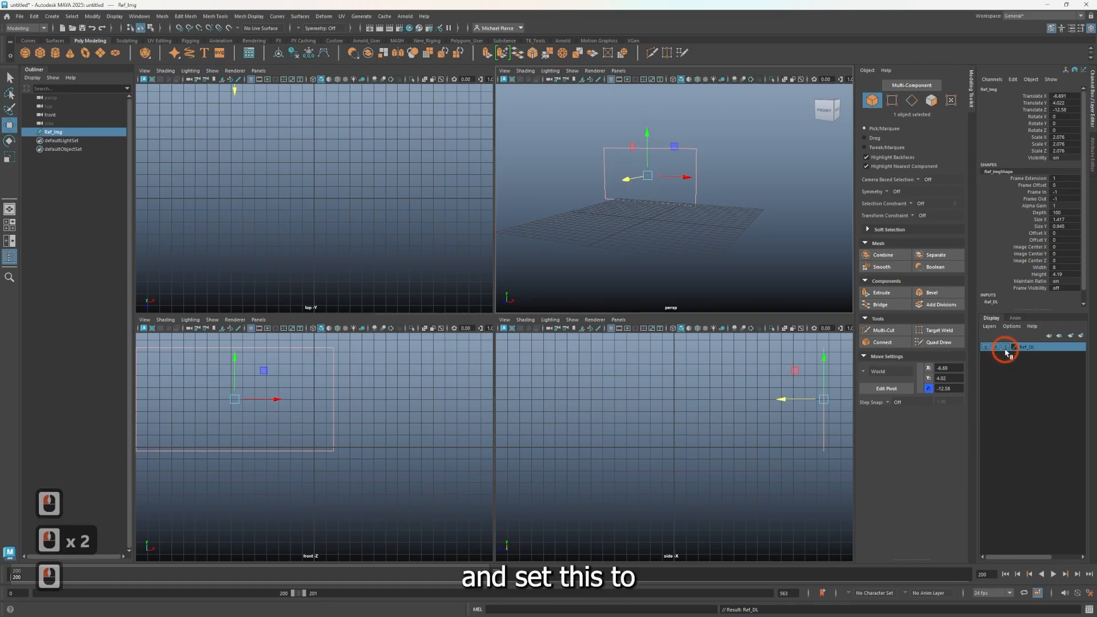
click(1008, 348)
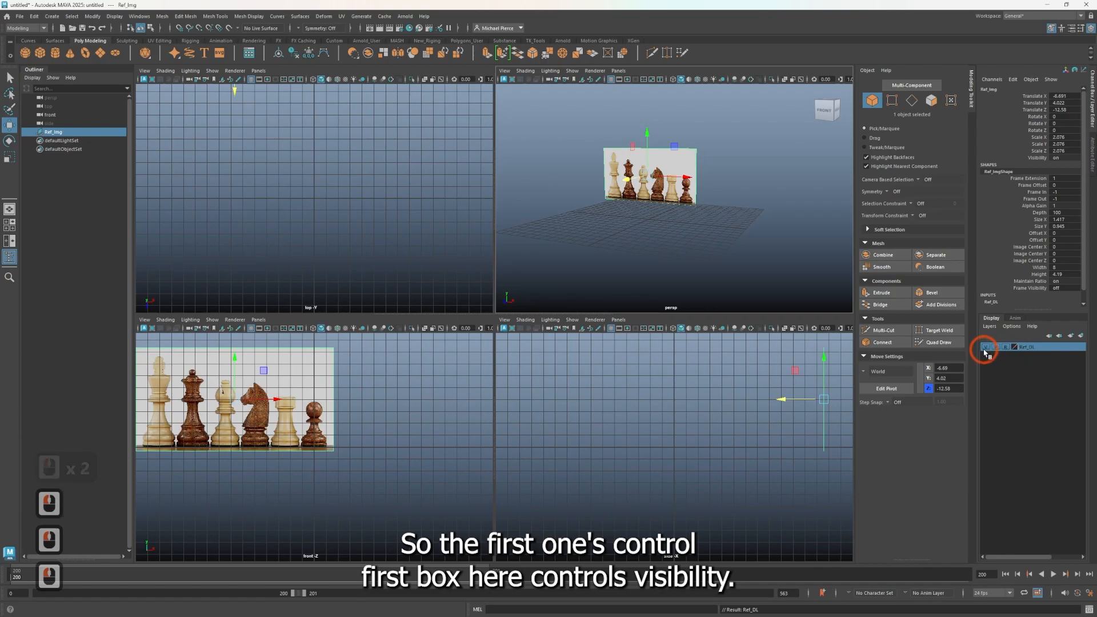
Step: Toggle the Ref_DL layer's visibility off and on again, and try its playback visibility option
click(986, 347)
click(987, 348)
click(987, 347)
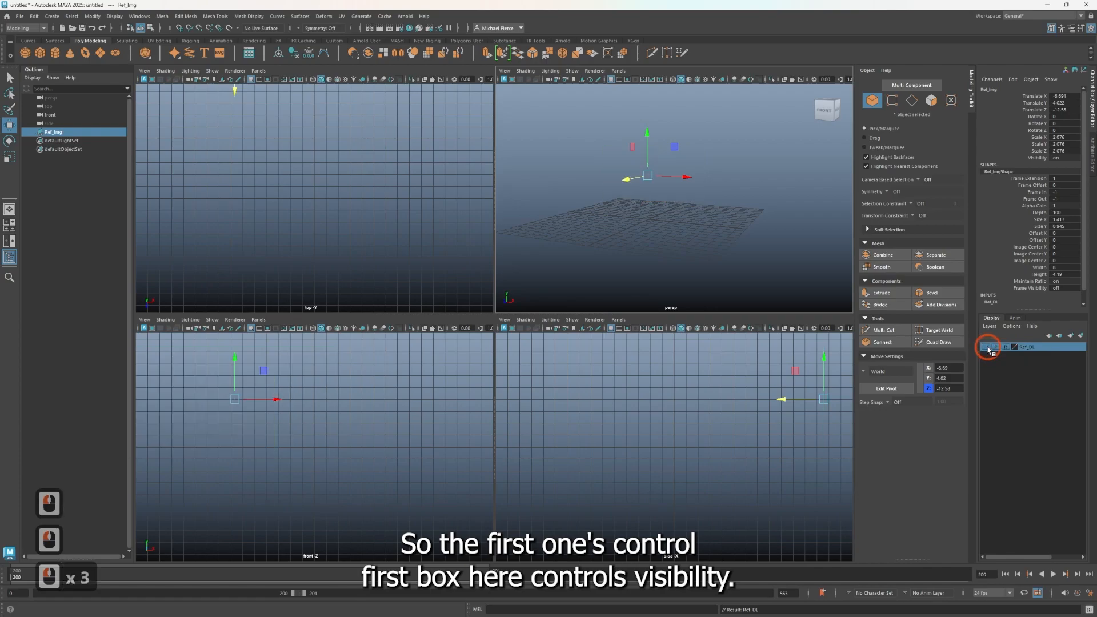
click(987, 347)
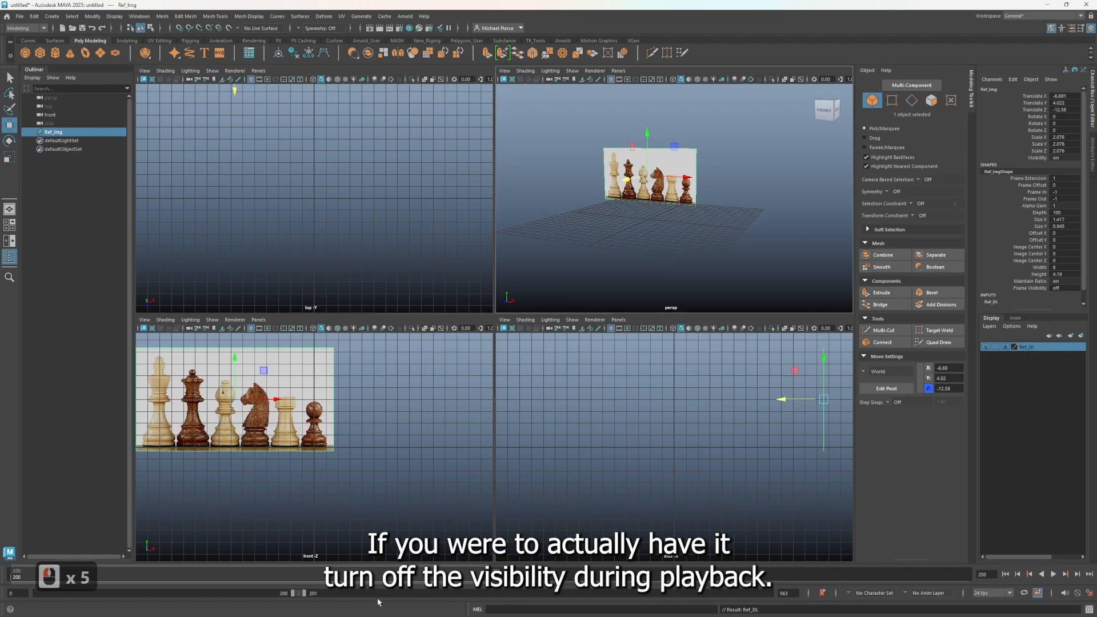
click(997, 347)
Step: Go through the Ref_DL layer's Normal and Template display types and set the layer to Reference
click(1007, 348)
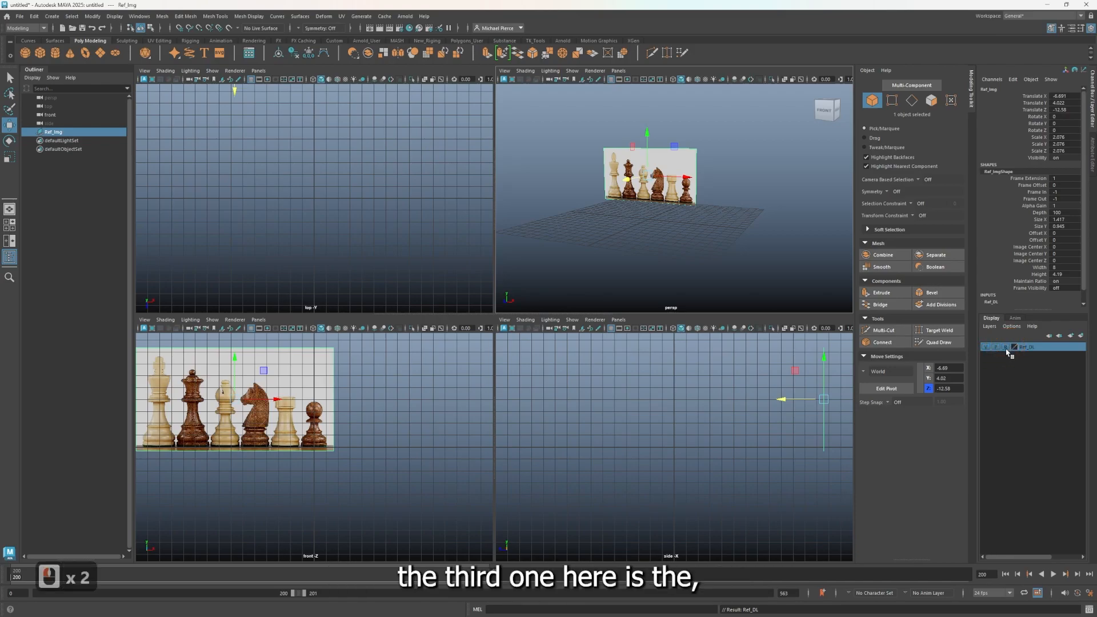
click(1006, 348)
click(1007, 348)
click(1007, 348)
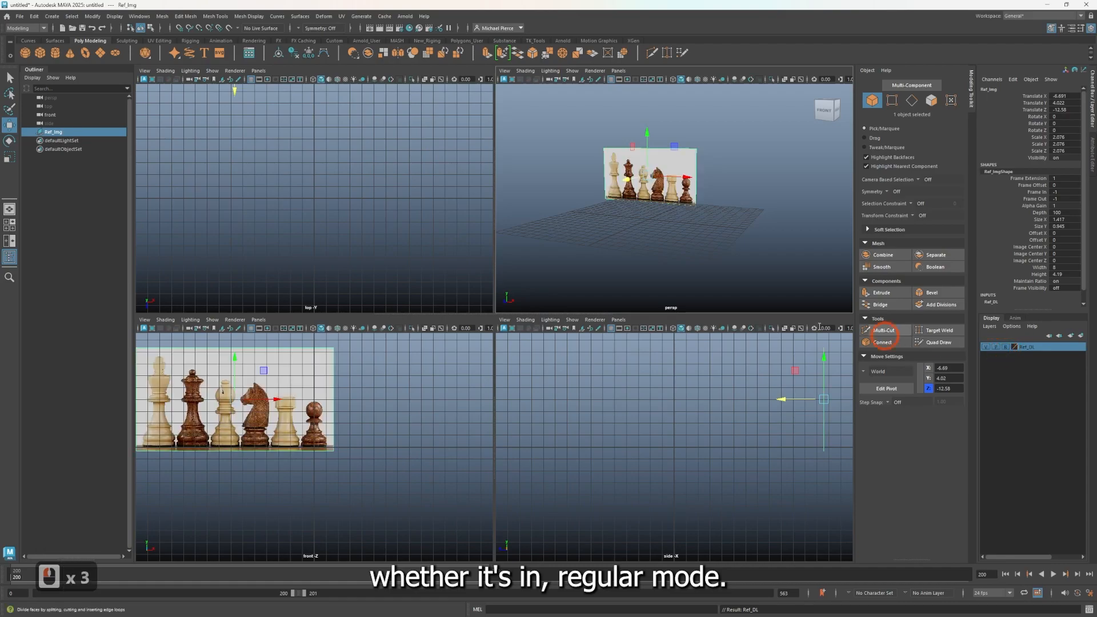
click(1002, 349)
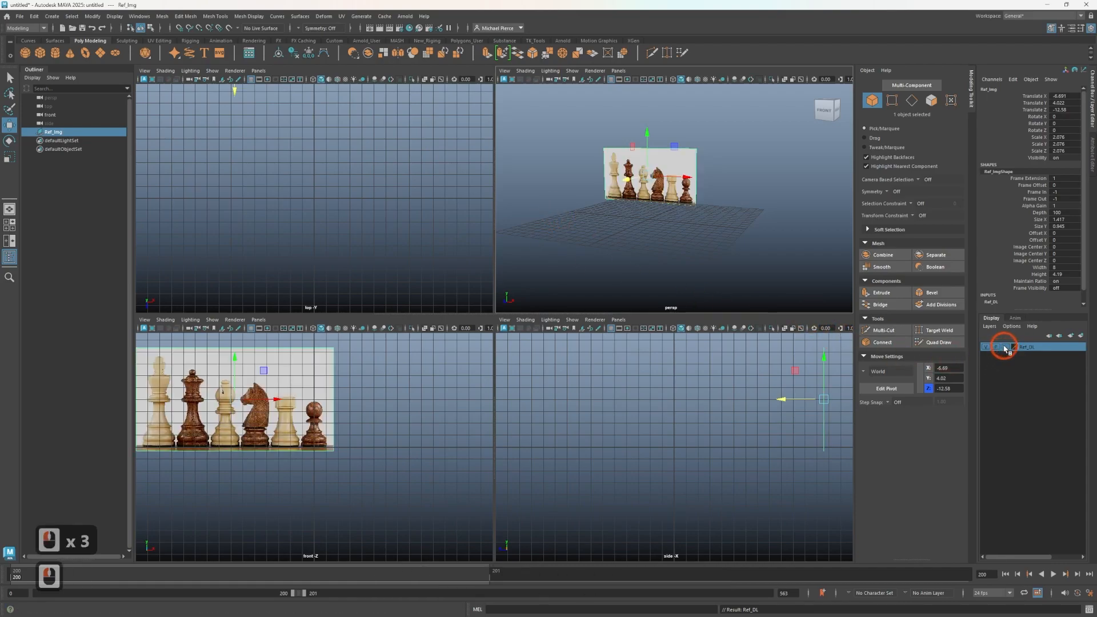
click(1001, 350)
drag(561, 147, 688, 218)
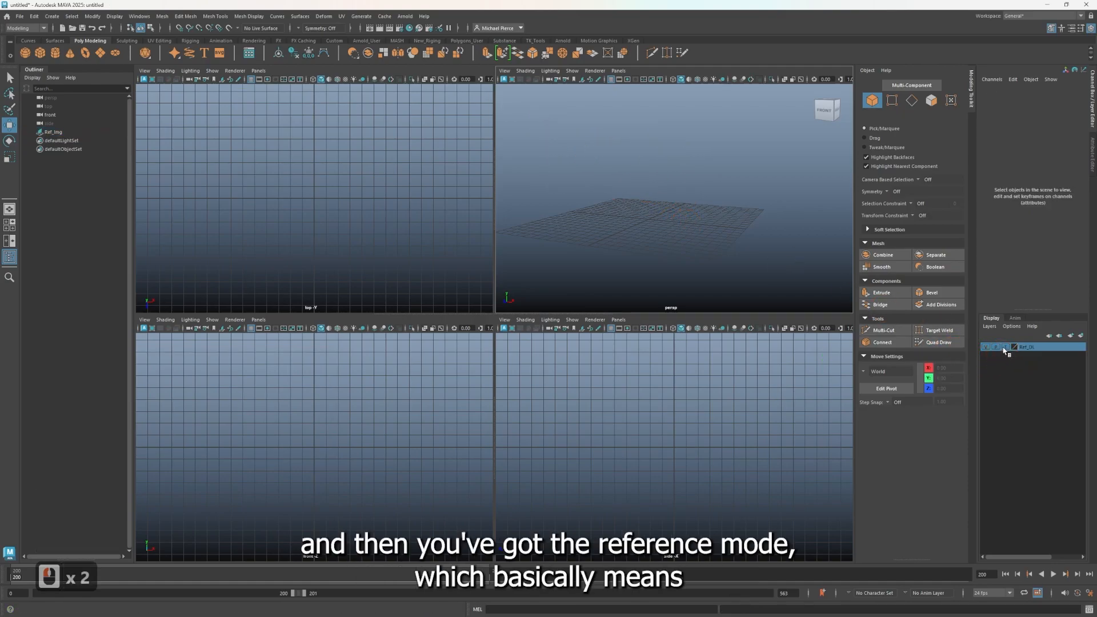
click(1006, 348)
Step: Test whether the reference image can be selected in the perspective, front and side views, and select Ref_Img by its name in the scene list
drag(571, 148, 735, 252)
drag(608, 144, 654, 191)
drag(227, 419, 360, 474)
click(670, 470)
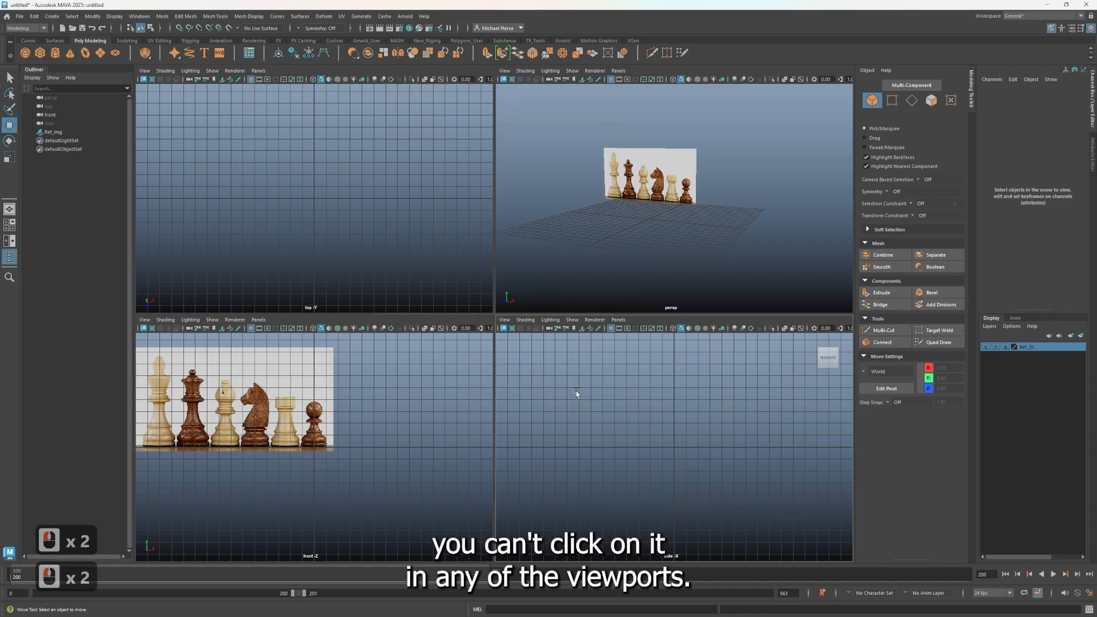
click(53, 132)
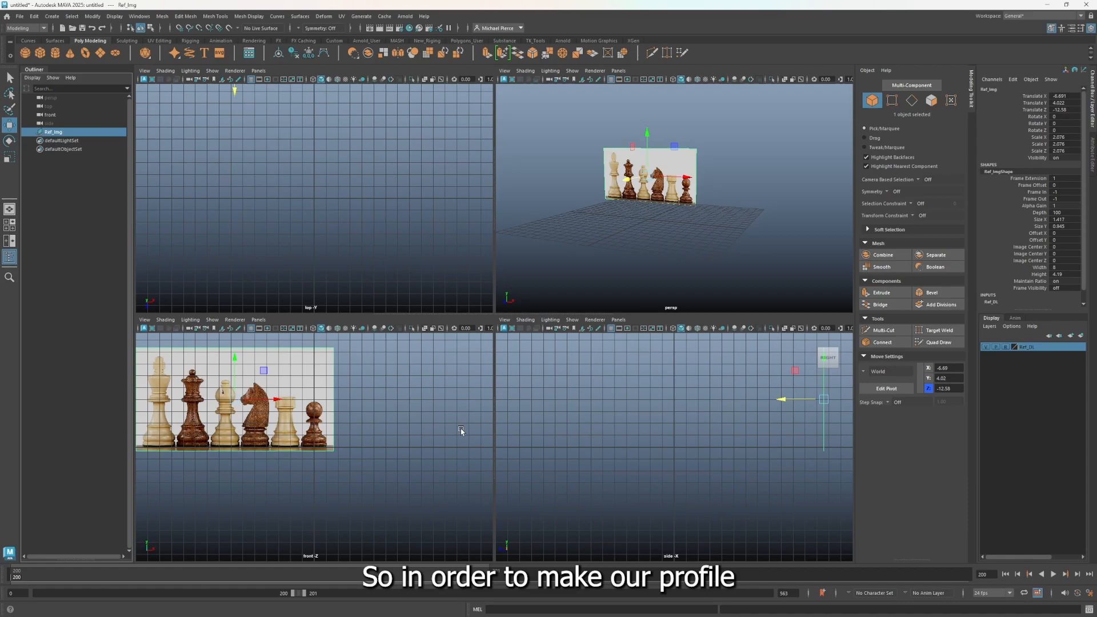
Step: Add the CV Curve Tool to the Poly Modeling shelf and save all shelves
scroll(351, 427, up, 6)
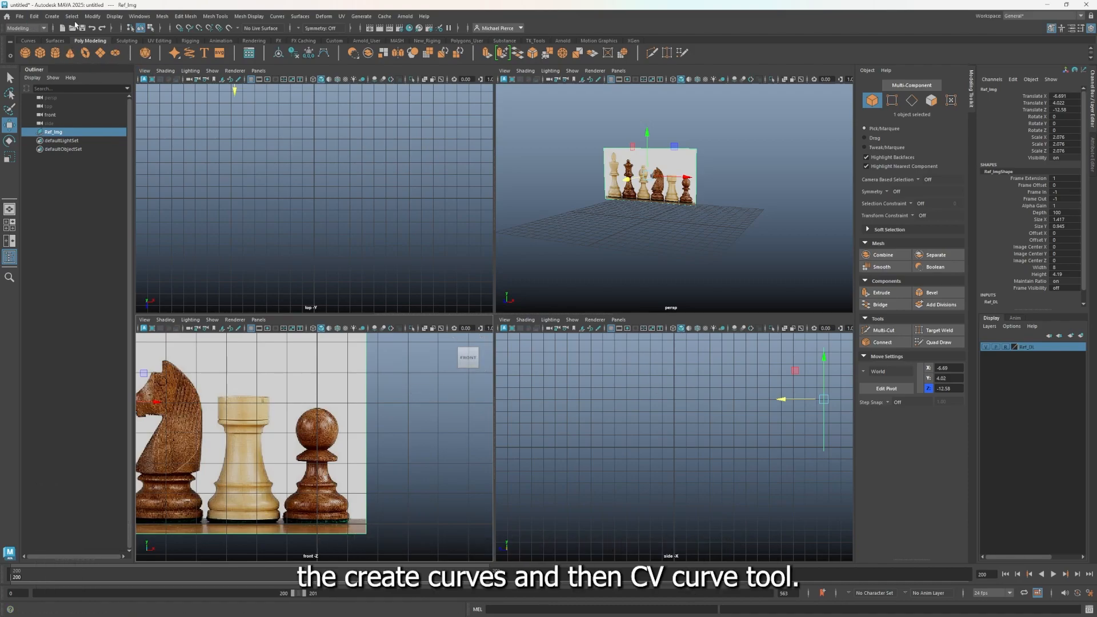
click(51, 17)
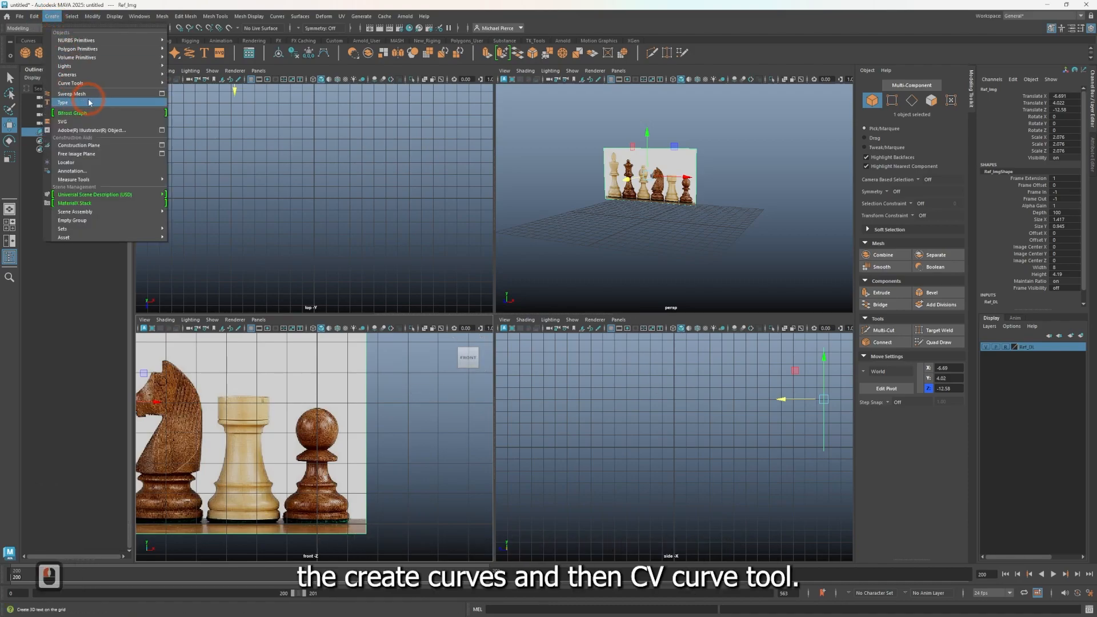
mouse_move(95, 85)
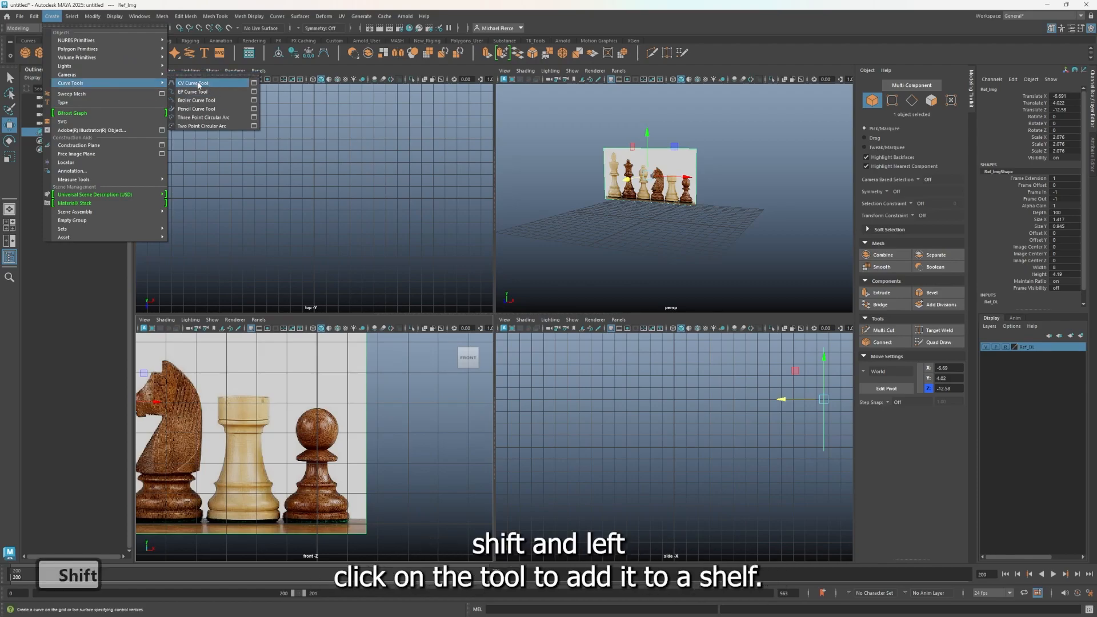
ctrl+shift+click(198, 85)
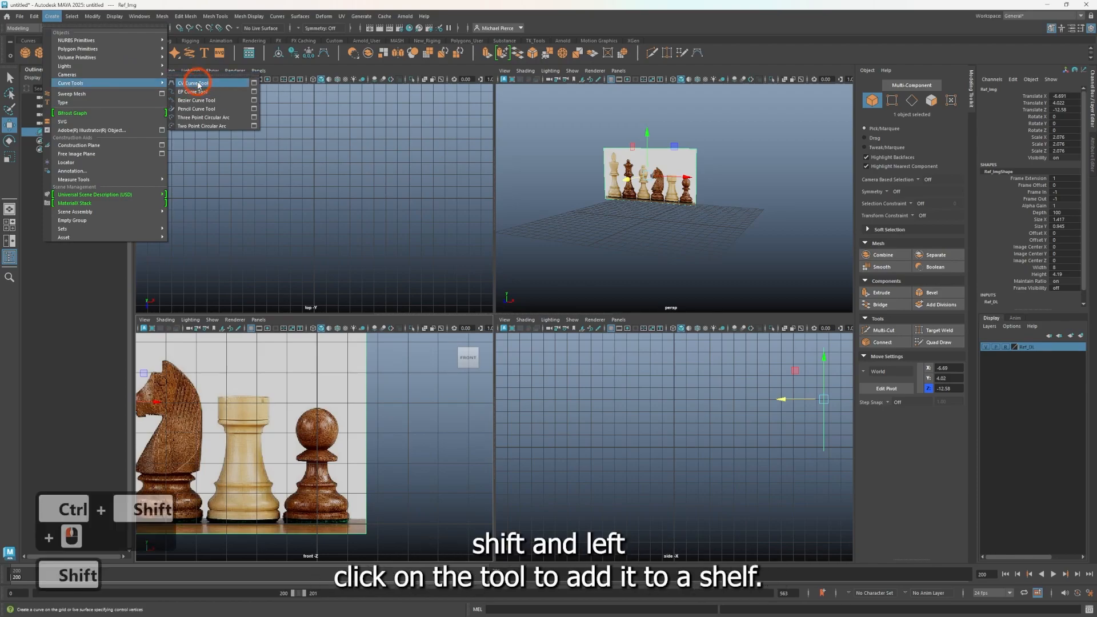
click(707, 50)
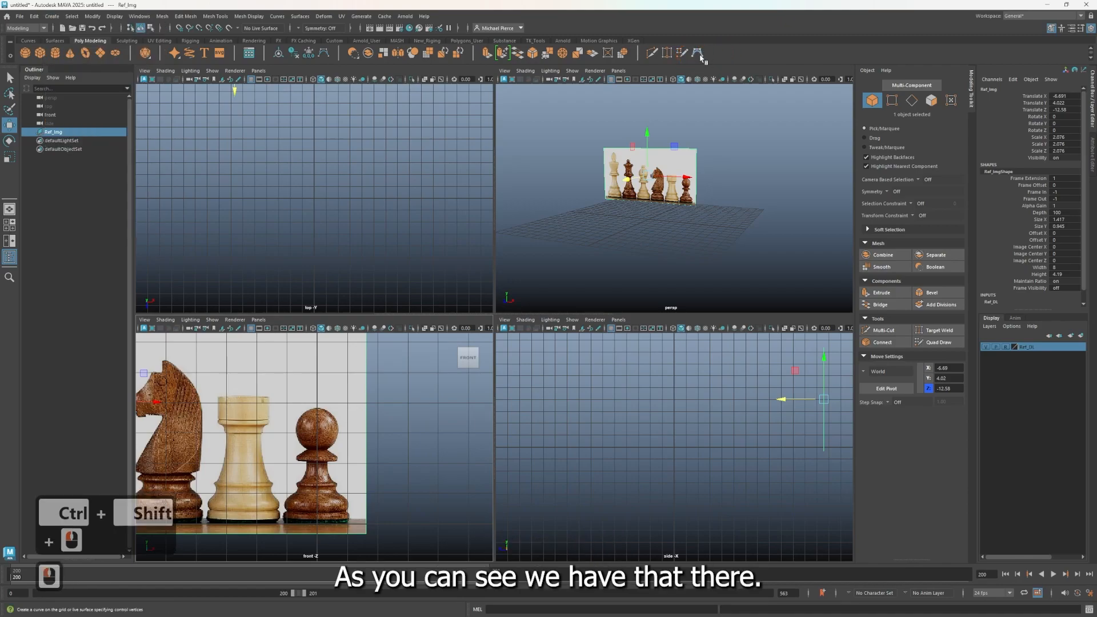
click(11, 55)
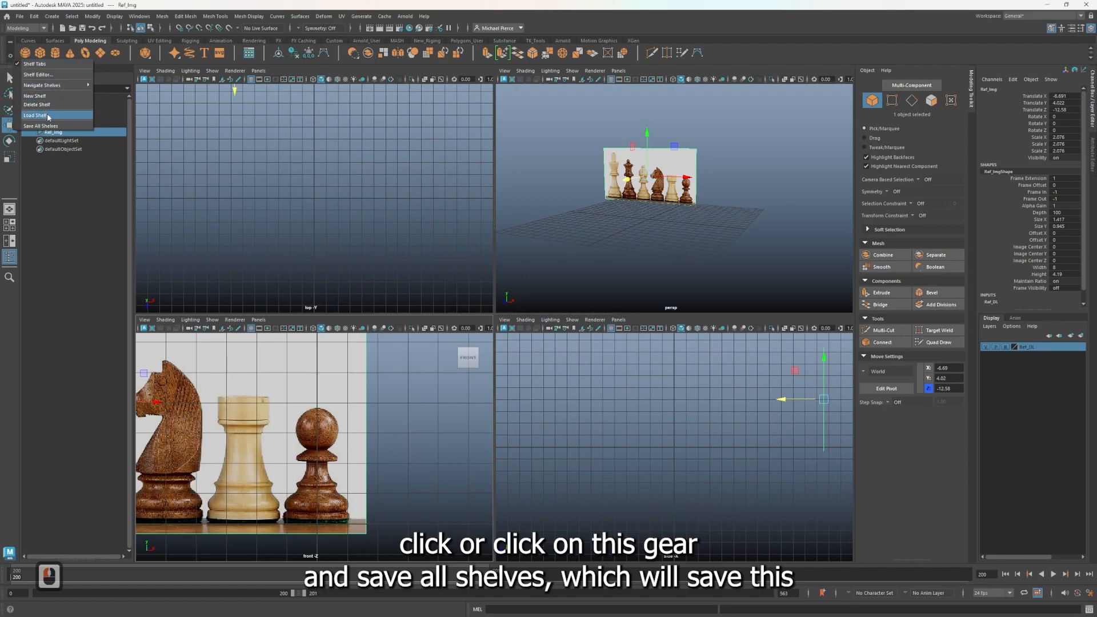
click(68, 131)
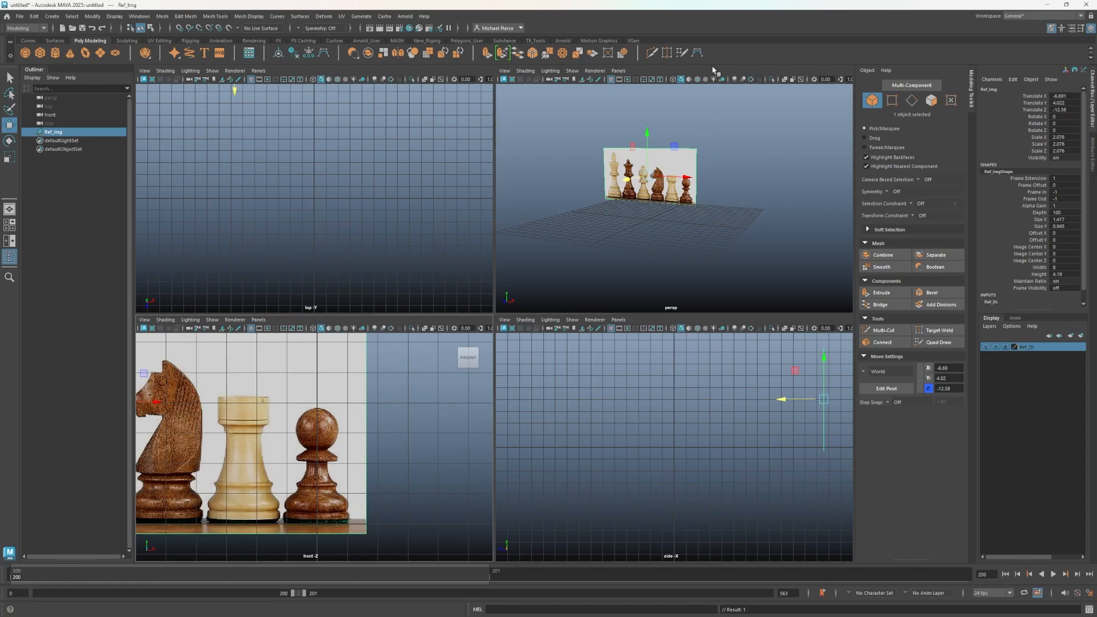
Step: Start the CV Curve Tool with its settings shown, and keep the curve degree at 3 Cubic
double_click(697, 54)
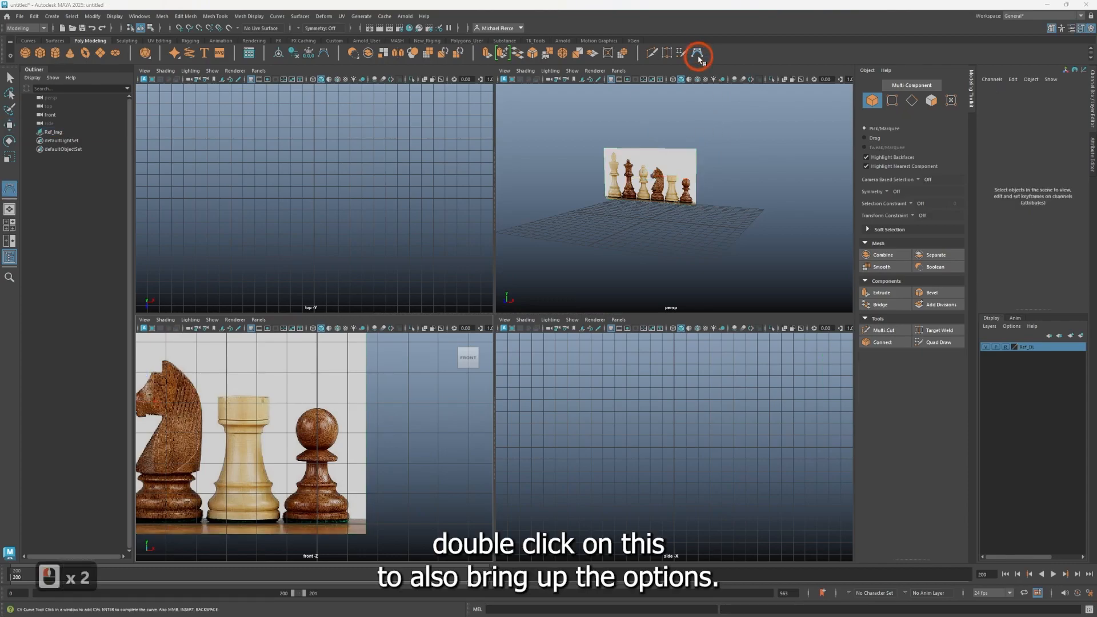
drag(85, 117, 313, 131)
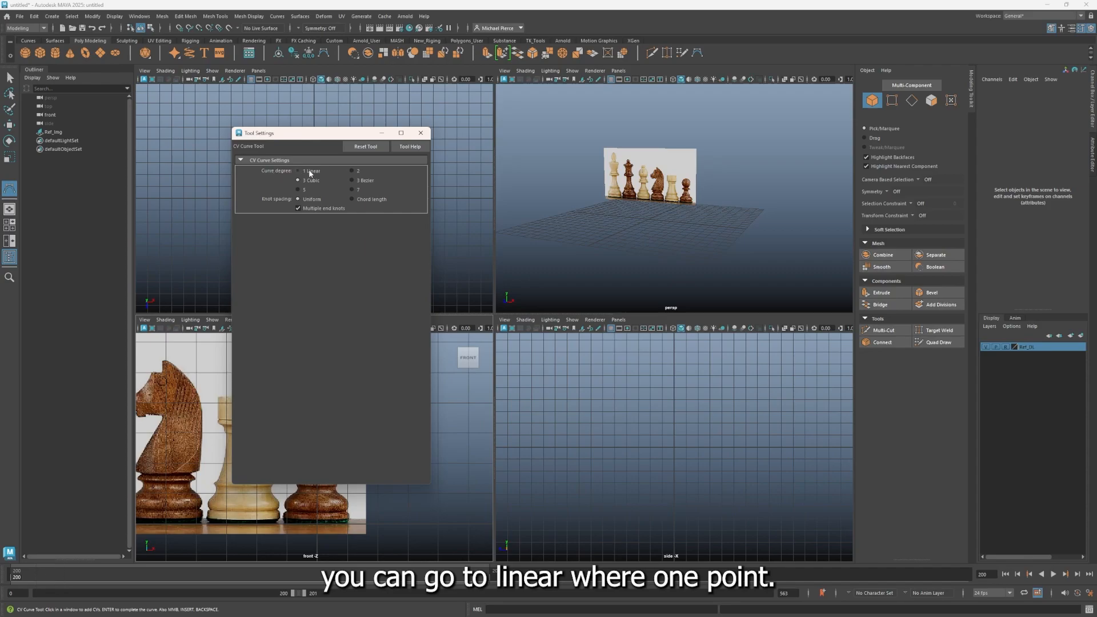
click(420, 133)
click(303, 493)
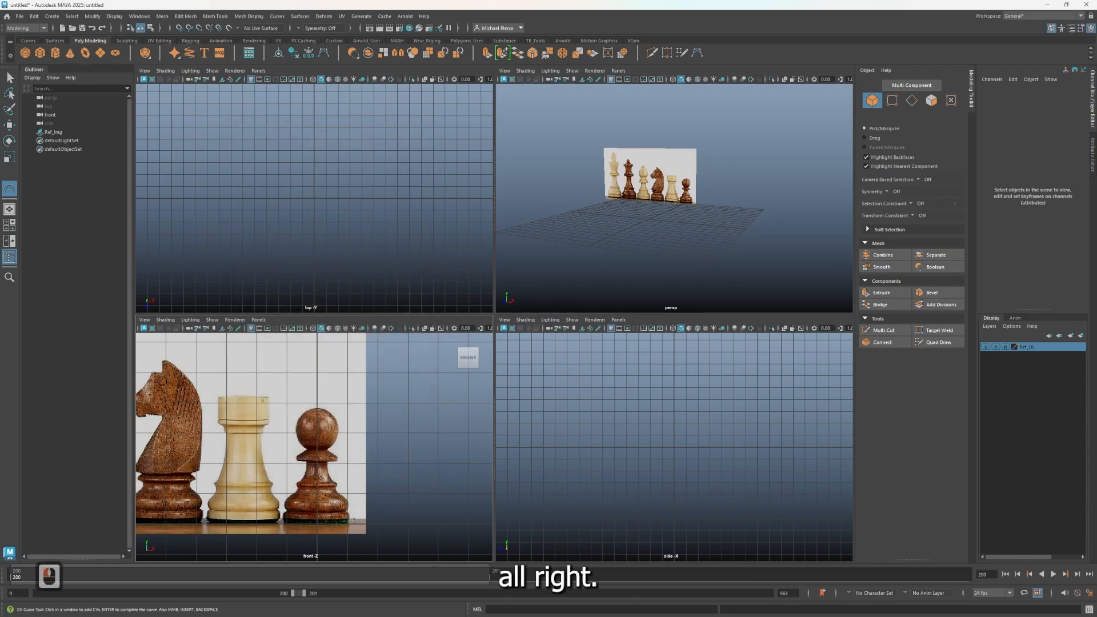
Step: Maximize the front view with the pawn framed for tracing
scroll(328, 531, up, 3)
alt+middle_drag(349, 474, 339, 392)
alt+middle_drag(341, 440, 334, 491)
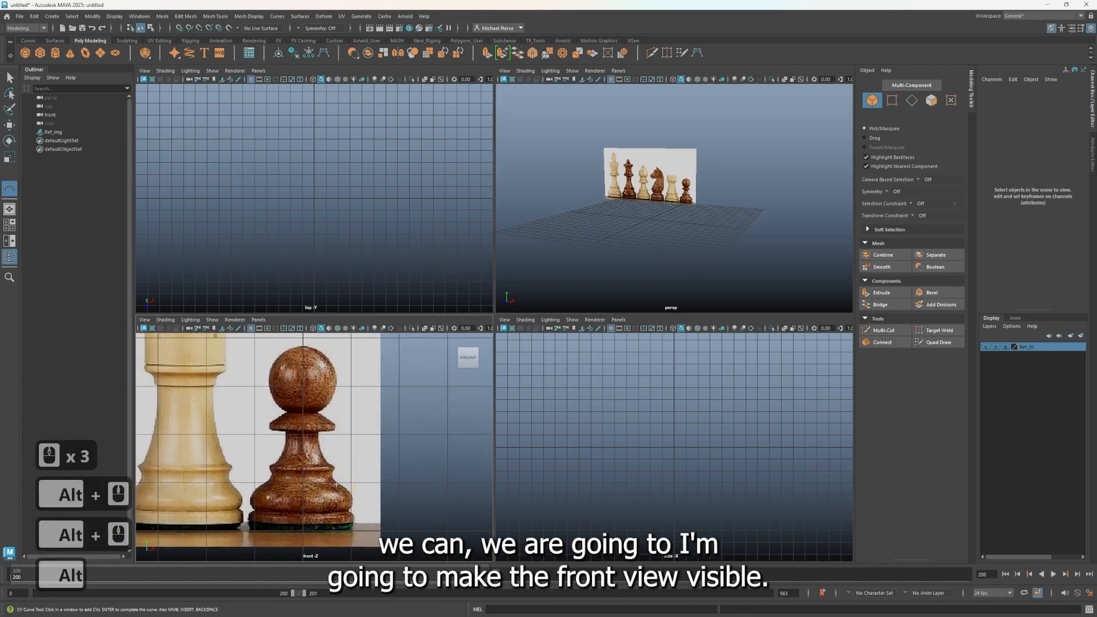
key(space)
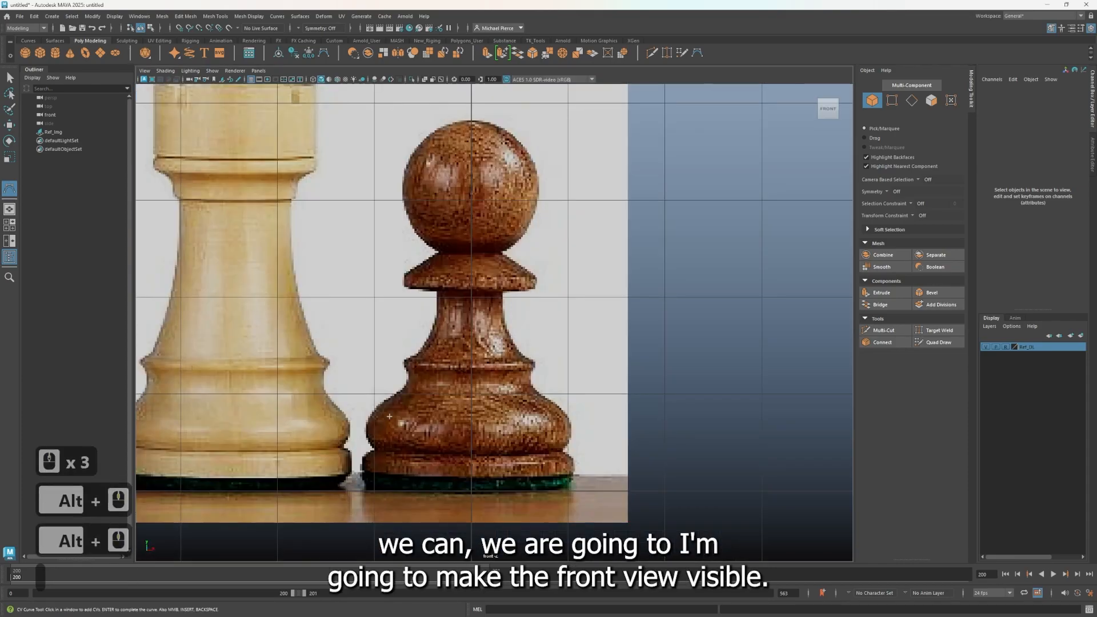
click(474, 492)
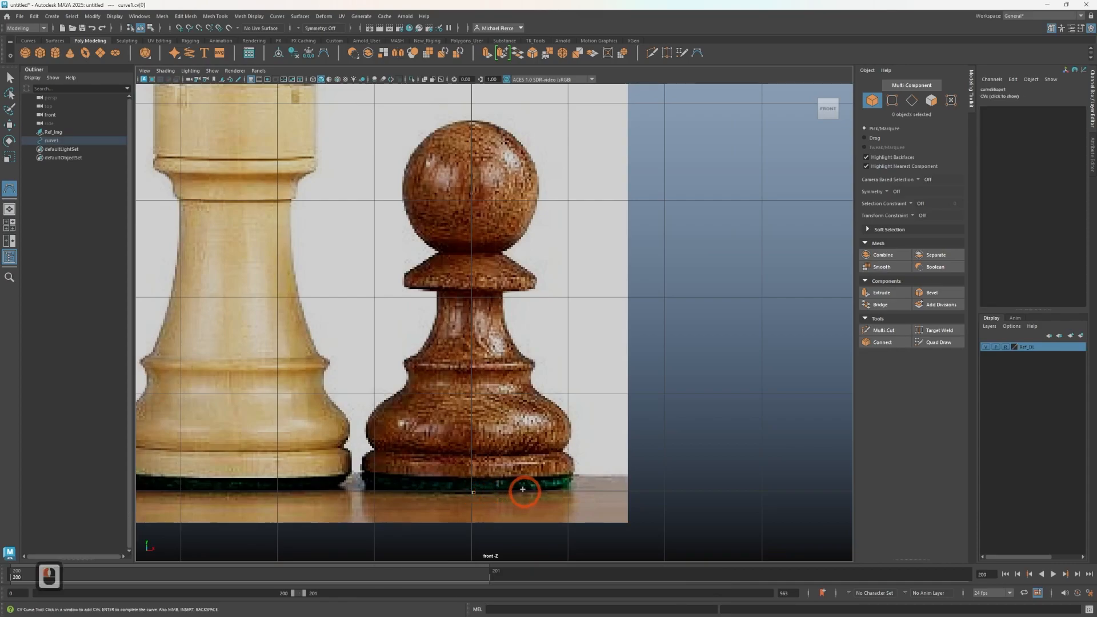
key(ctrl+z)
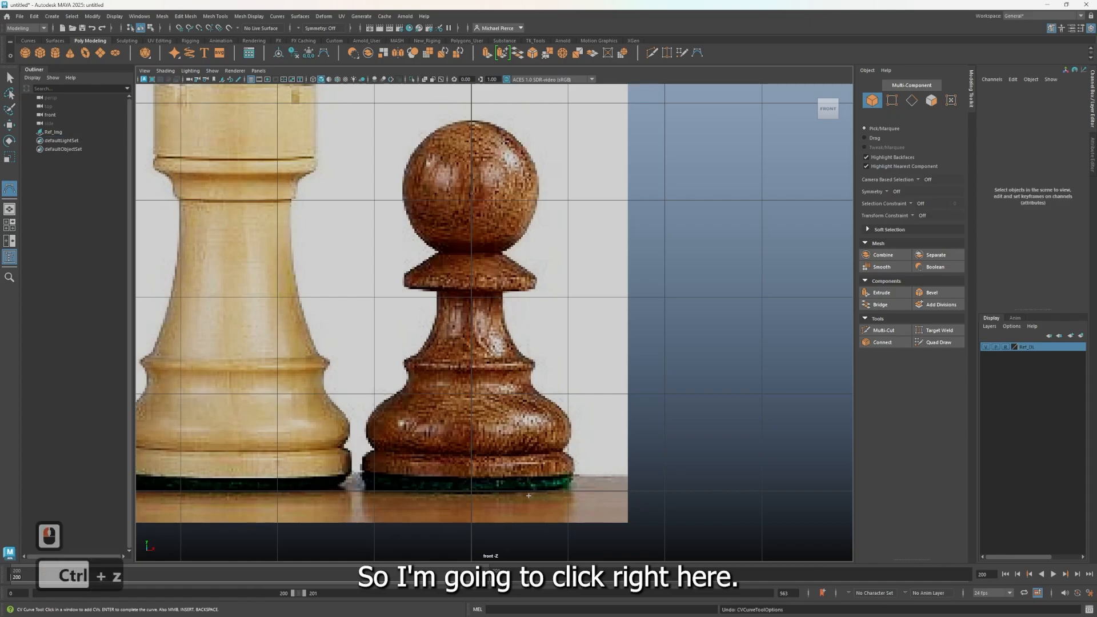
click(471, 493)
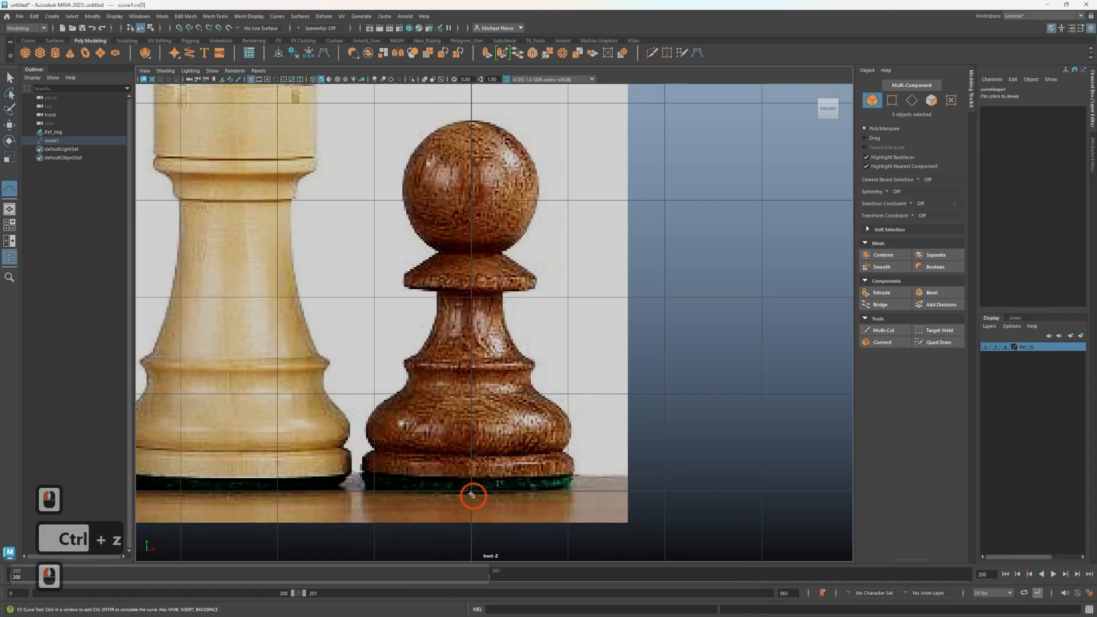
key(ctrl+z)
Step: Move Ref_Img to about X -6.67, Y 3.86 so the pawn is centred on the vertical axis with its base on the ground line
click(53, 132)
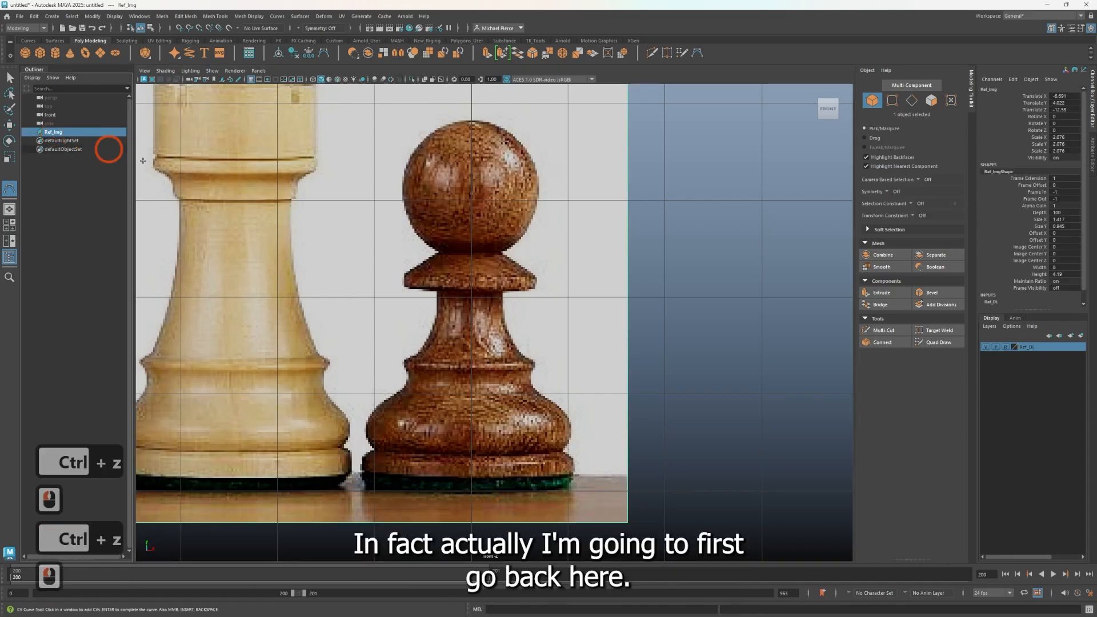
key(w)
scroll(343, 232, down, 6)
scroll(303, 224, up, 2)
drag(312, 231, 338, 266)
drag(315, 229, 313, 231)
scroll(493, 326, up, 9)
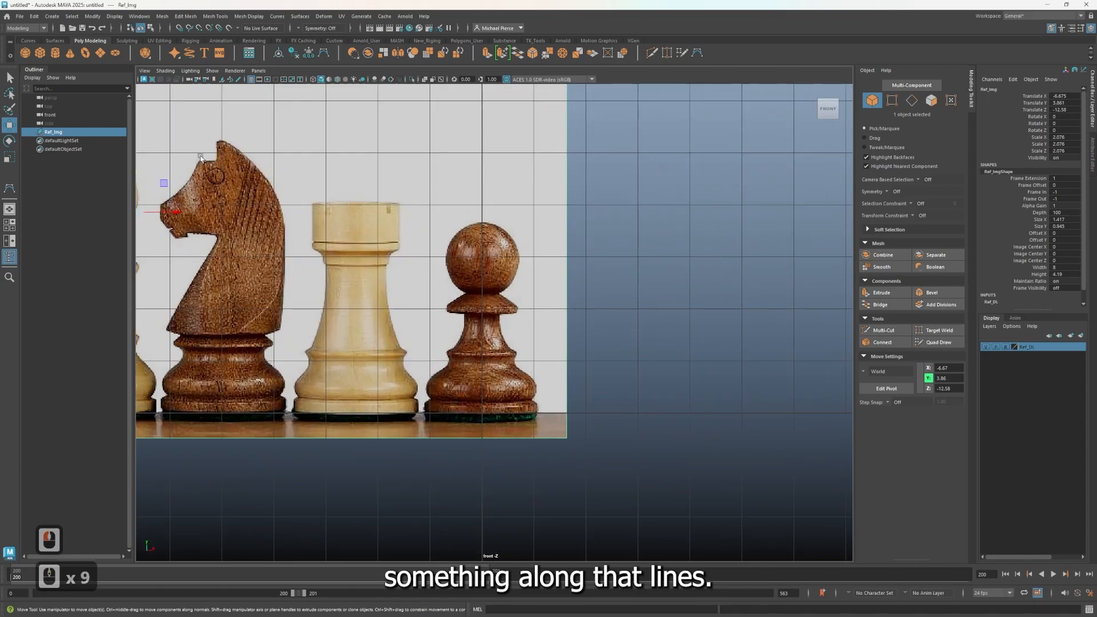
Step: Reactivate the CV Curve Tool and frame the pawn in the front view
click(9, 188)
click(626, 214)
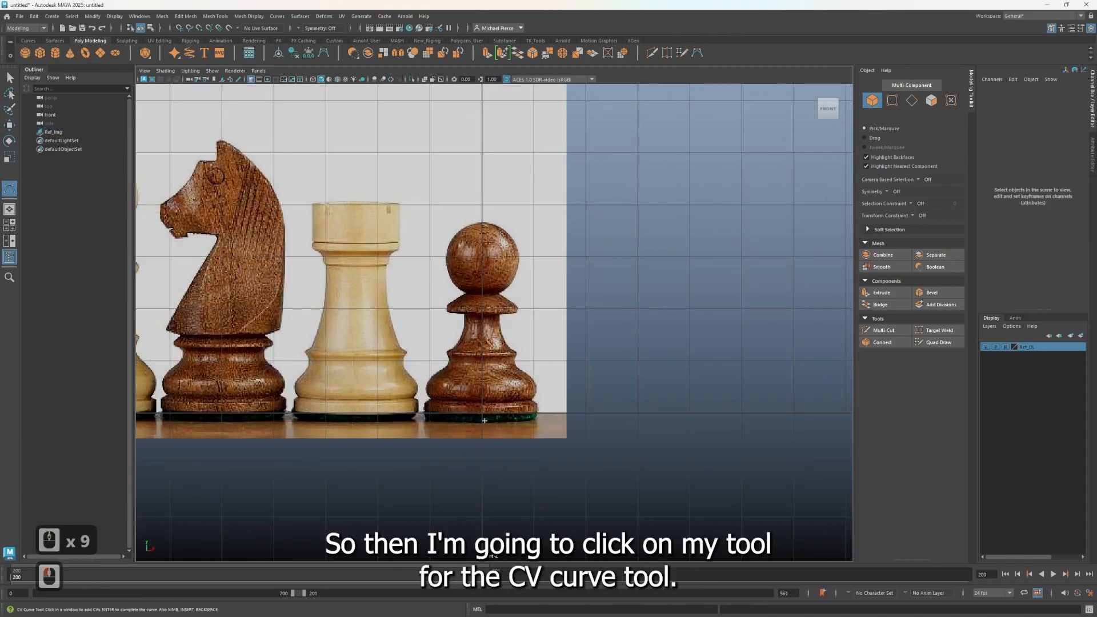
scroll(485, 421, up, 7)
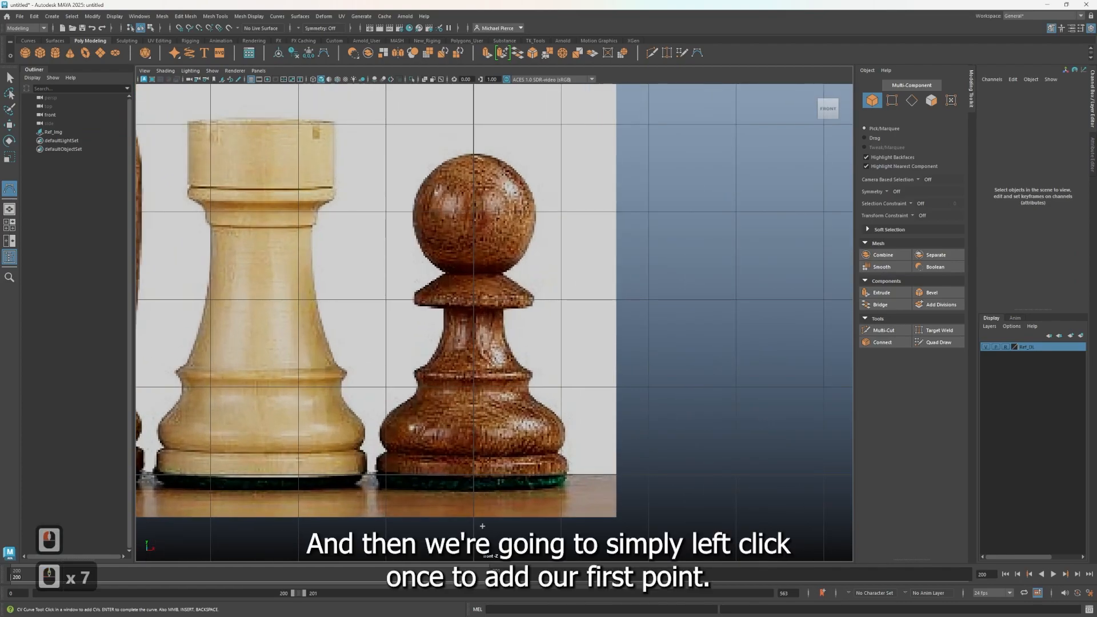
click(476, 476)
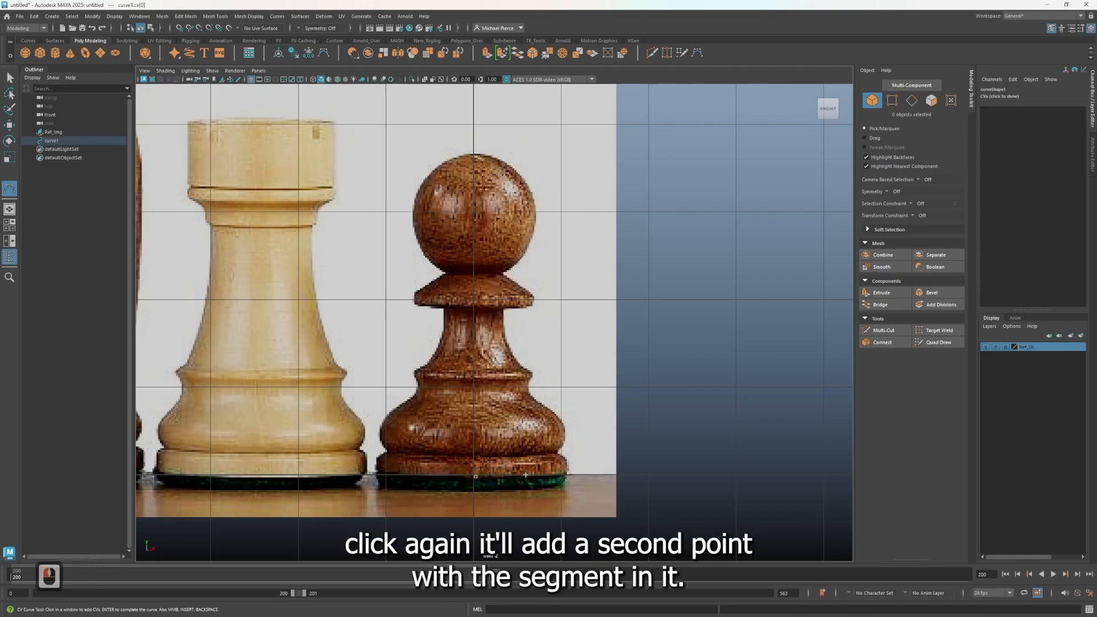
click(548, 478)
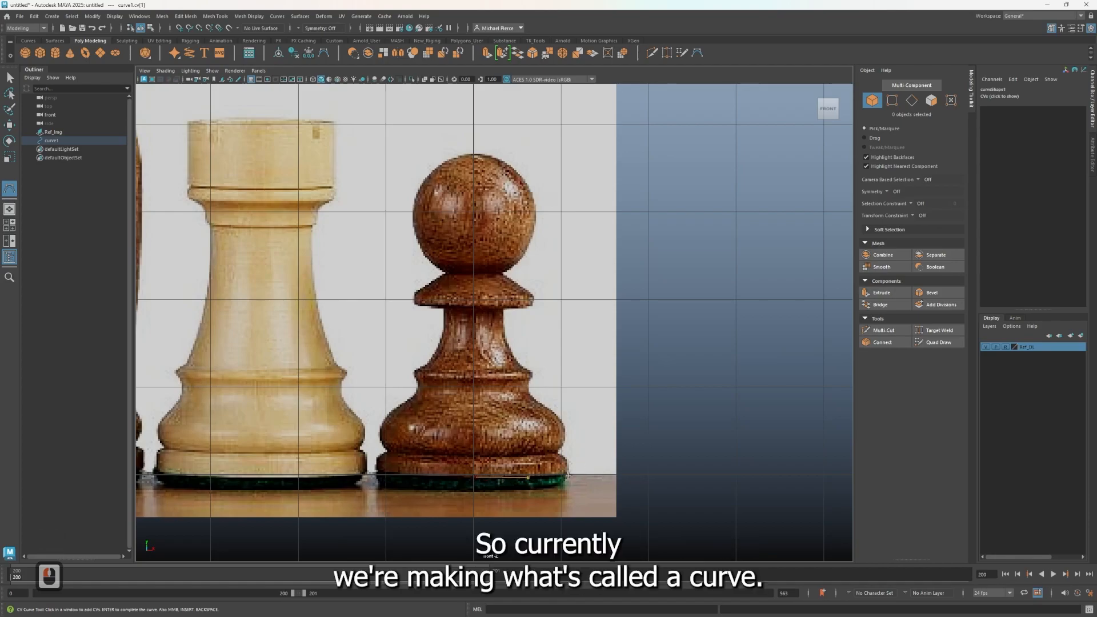
click(568, 476)
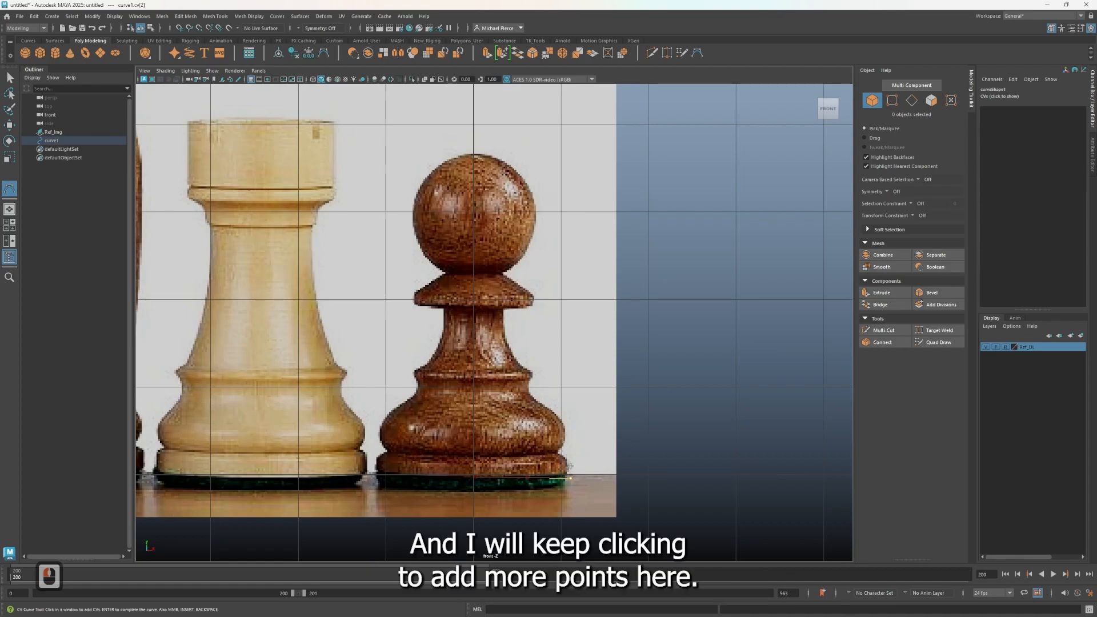
scroll(569, 464, up, 7)
alt+middle_drag(640, 499, 632, 399)
key(ctrl+z)
scroll(591, 505, up, 1)
scroll(591, 505, up, 1)
key(ctrl+z)
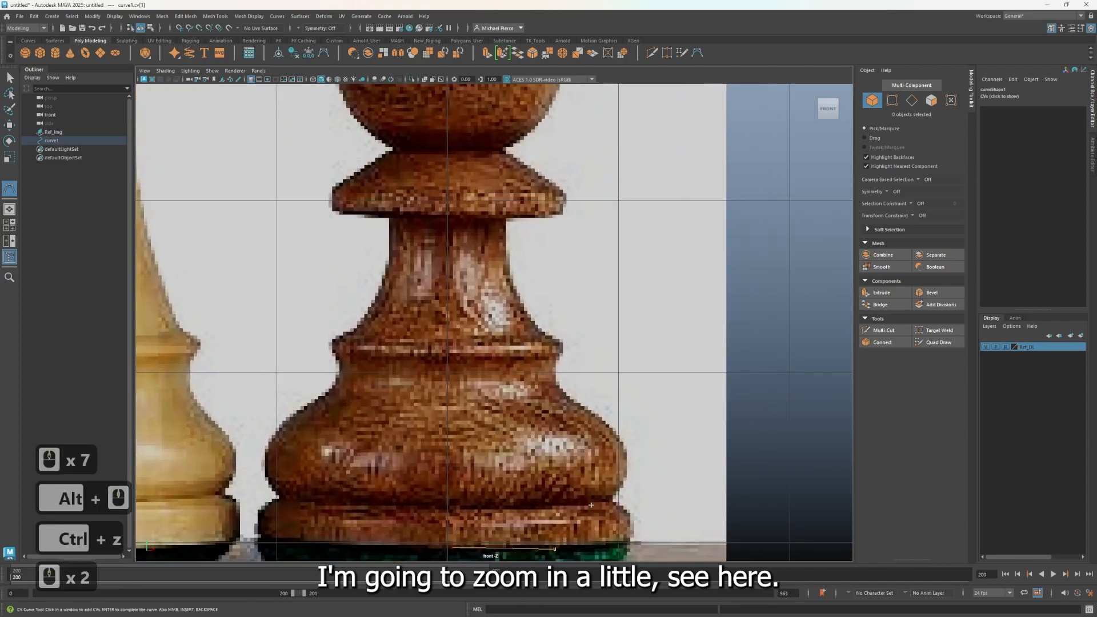
click(594, 392)
key(ctrl+z)
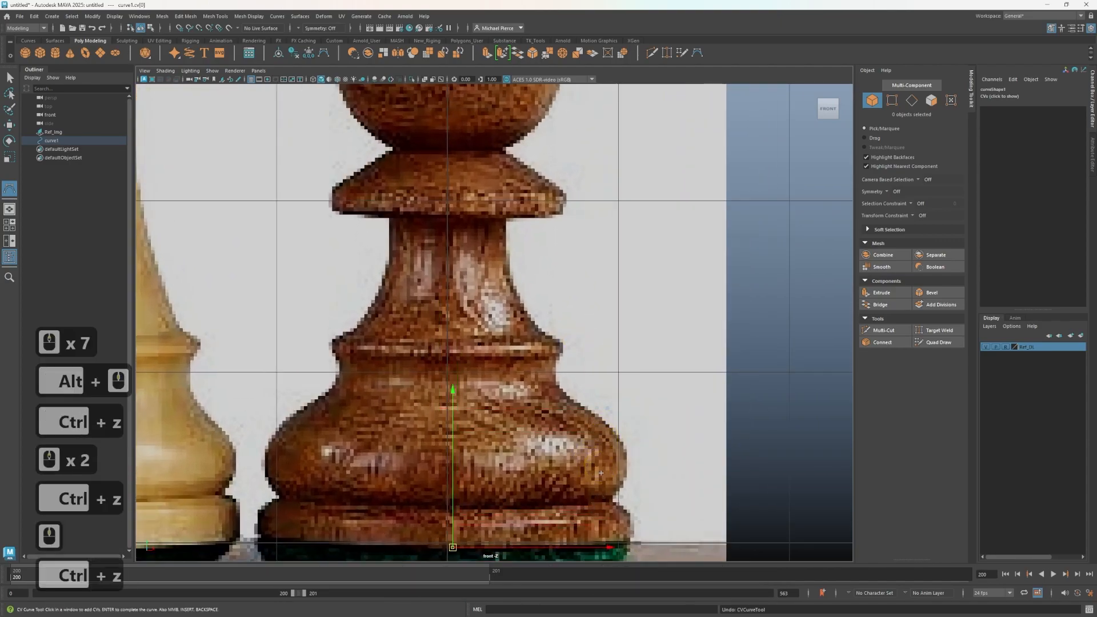
scroll(600, 472, down, 5)
scroll(597, 463, up, 4)
key(ctrl+z)
Step: Start the profile curve at the centre of the pawn's base, run it out along the bottom edge, and place three close CVs around the corner
scroll(595, 450, up, 3)
alt+middle_drag(594, 451, 596, 354)
alt+right_drag(597, 366, 674, 402)
alt+right_drag(556, 409, 721, 403)
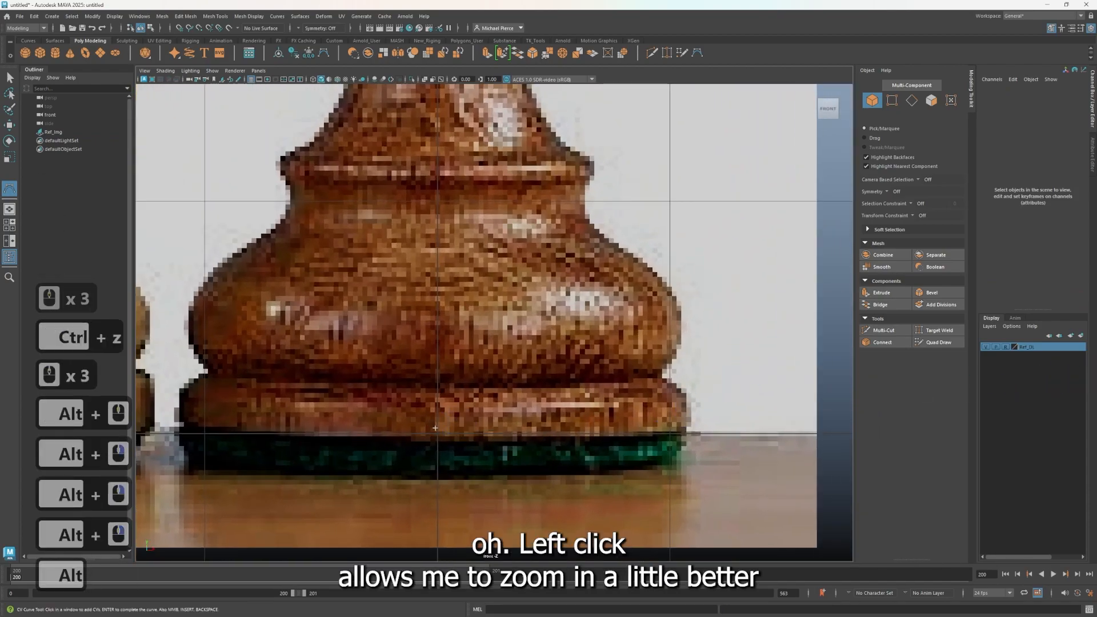
click(436, 434)
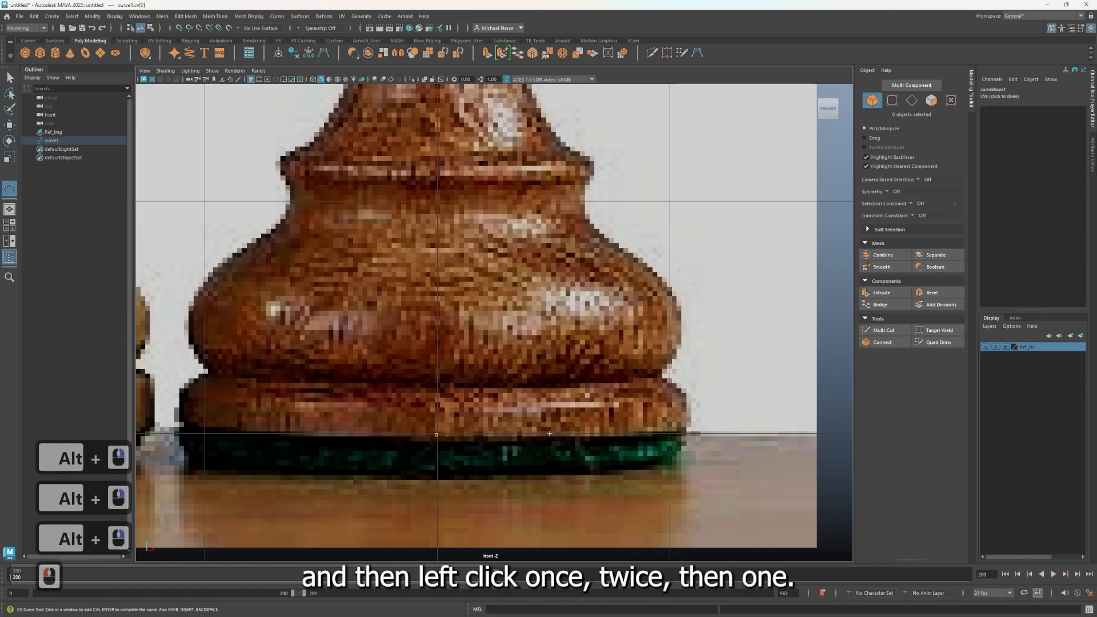
click(552, 436)
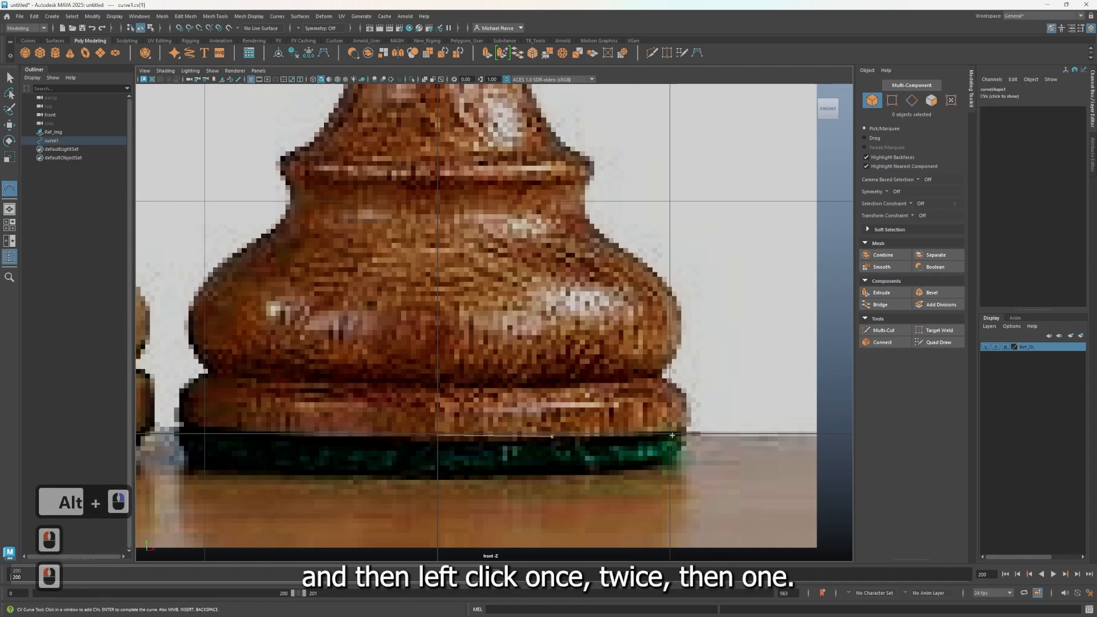
click(678, 437)
click(688, 430)
click(695, 422)
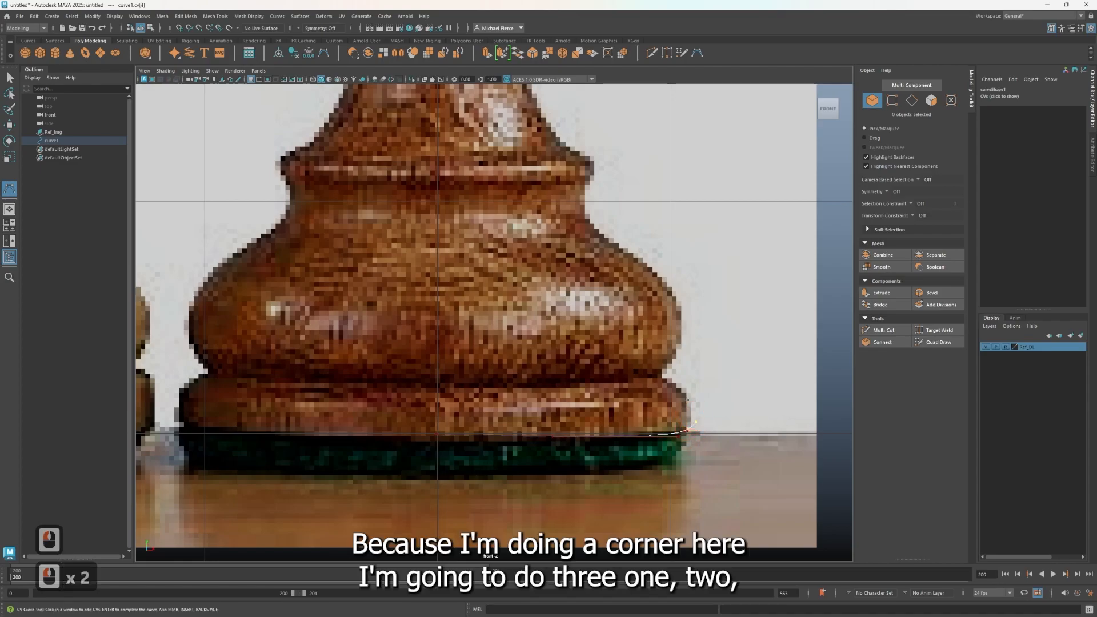
Step: Continue the profile curve up around the base rim and into the groove above it
click(697, 398)
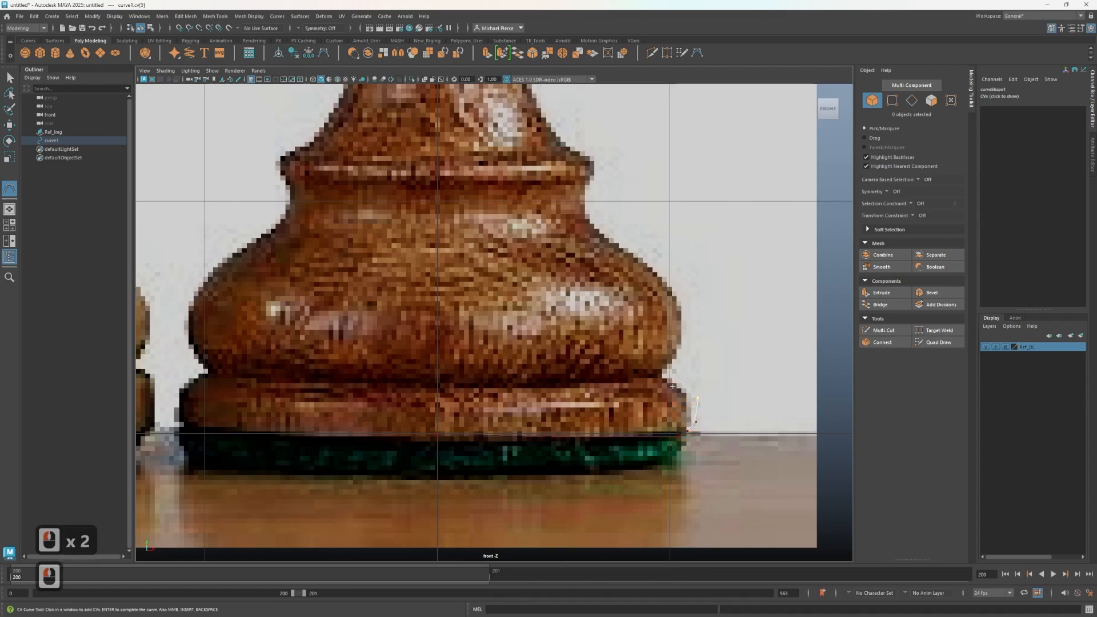
click(682, 385)
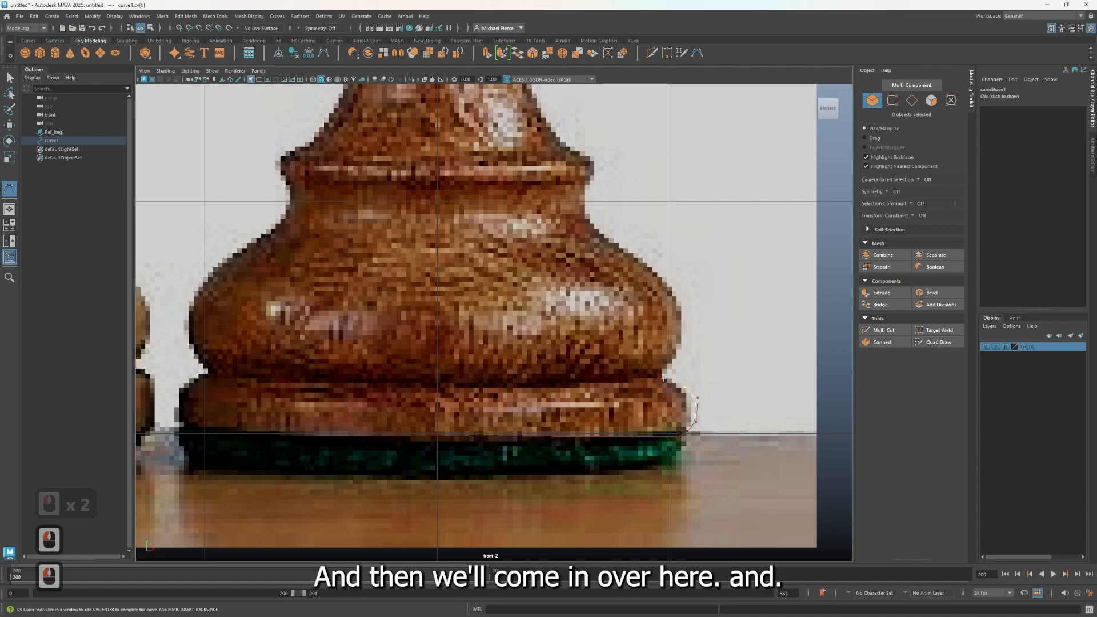
click(660, 378)
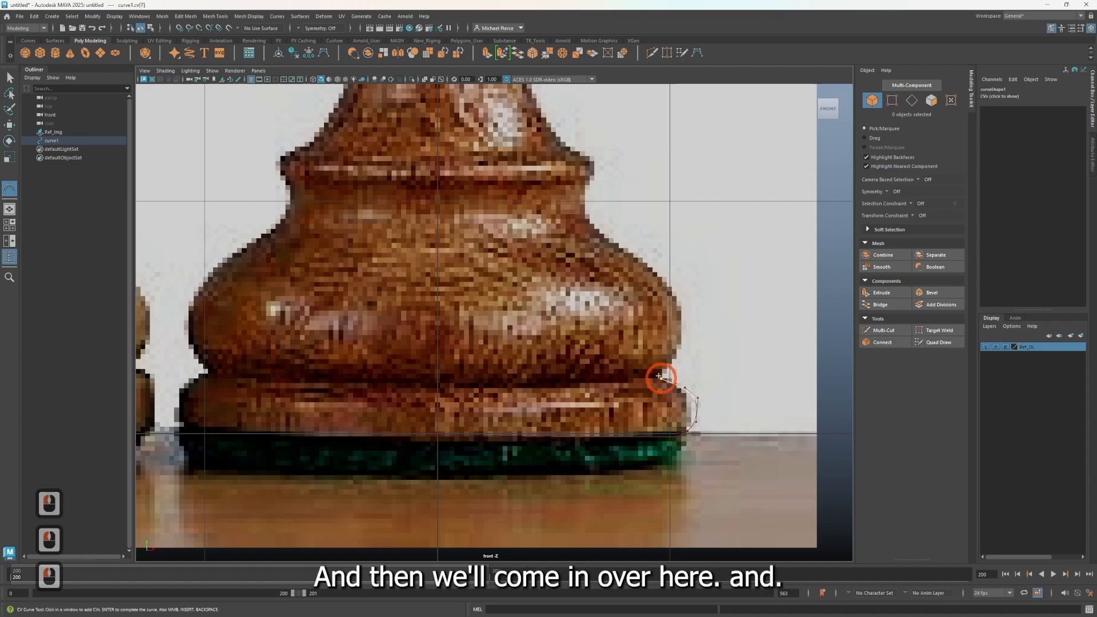
click(671, 374)
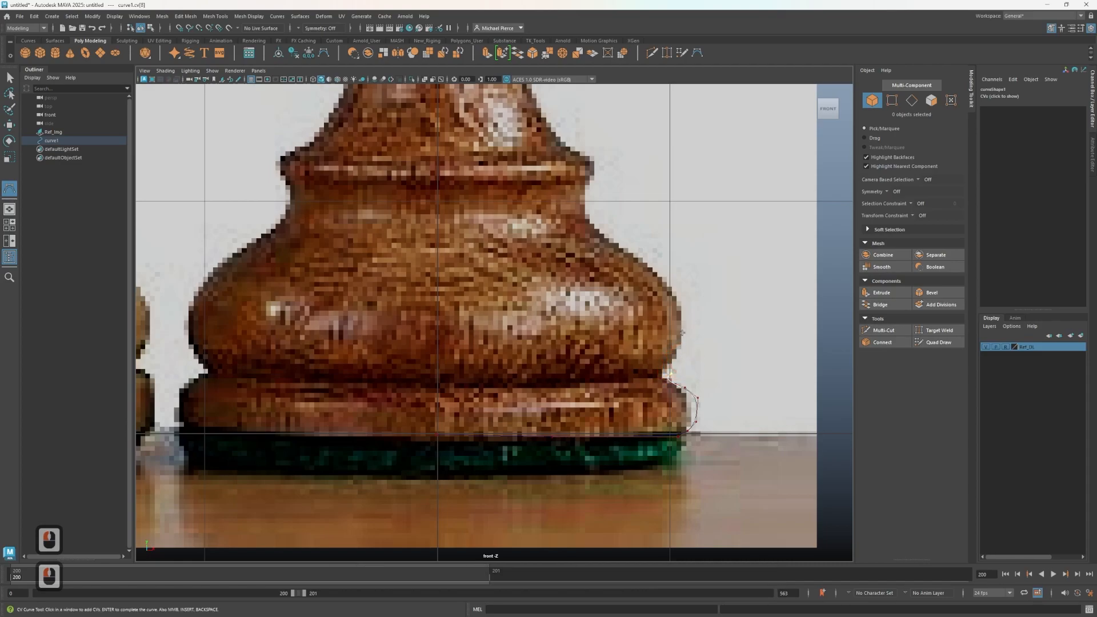
Step: Trace the outer side of the pawn's wide lower bulge up to its shoulder, and undo the stray last CV
click(686, 330)
click(667, 280)
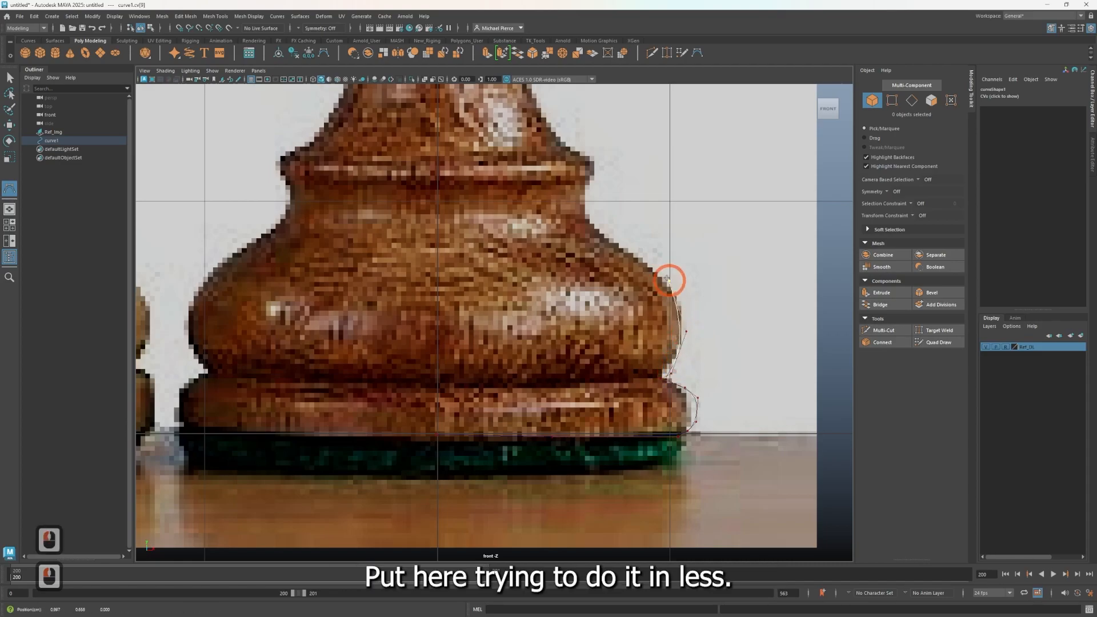
click(626, 237)
click(600, 229)
click(599, 265)
key(ctrl+z)
Step: Continue the profile curve from the lower bulge's shoulder up to the groove beneath the pawn's thin ring
alt+middle_drag(530, 215, 538, 340)
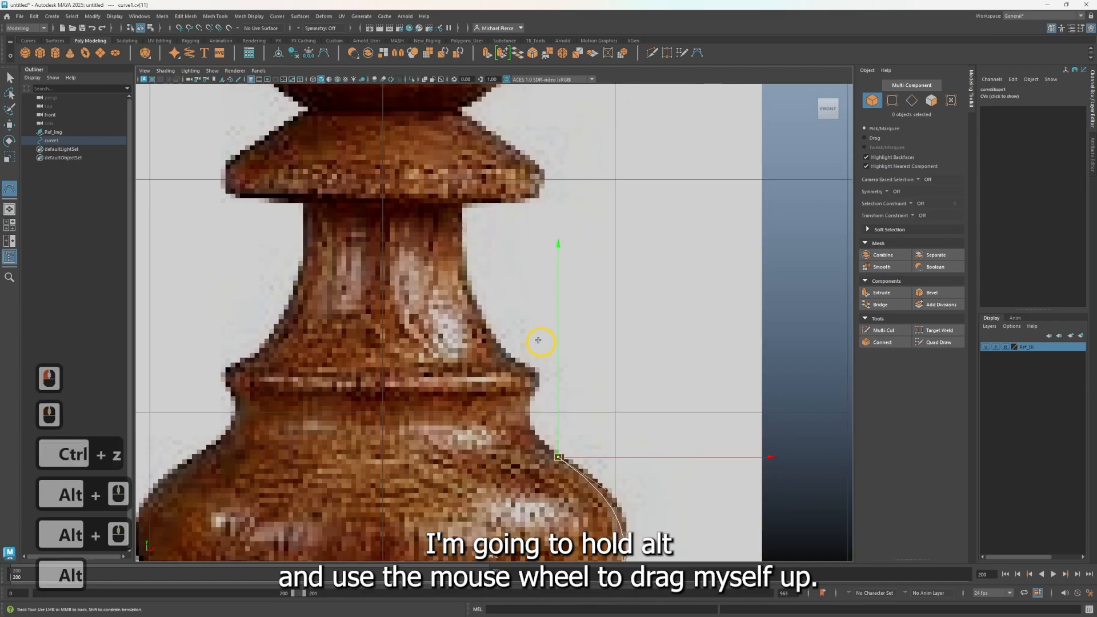
click(529, 403)
click(529, 394)
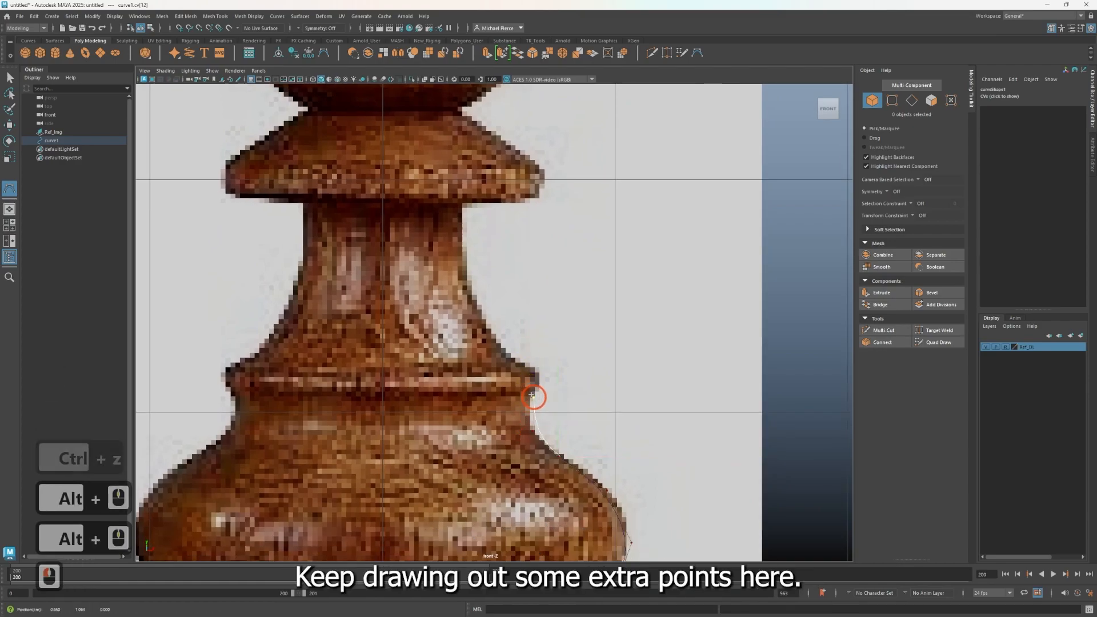
click(539, 393)
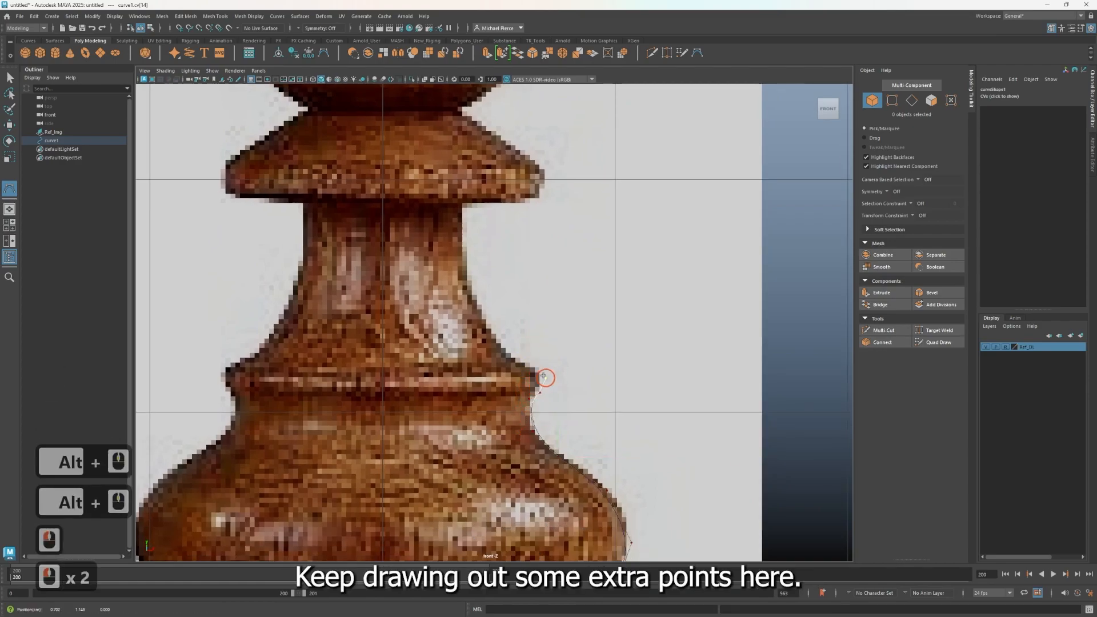
click(545, 378)
key(ctrl+z)
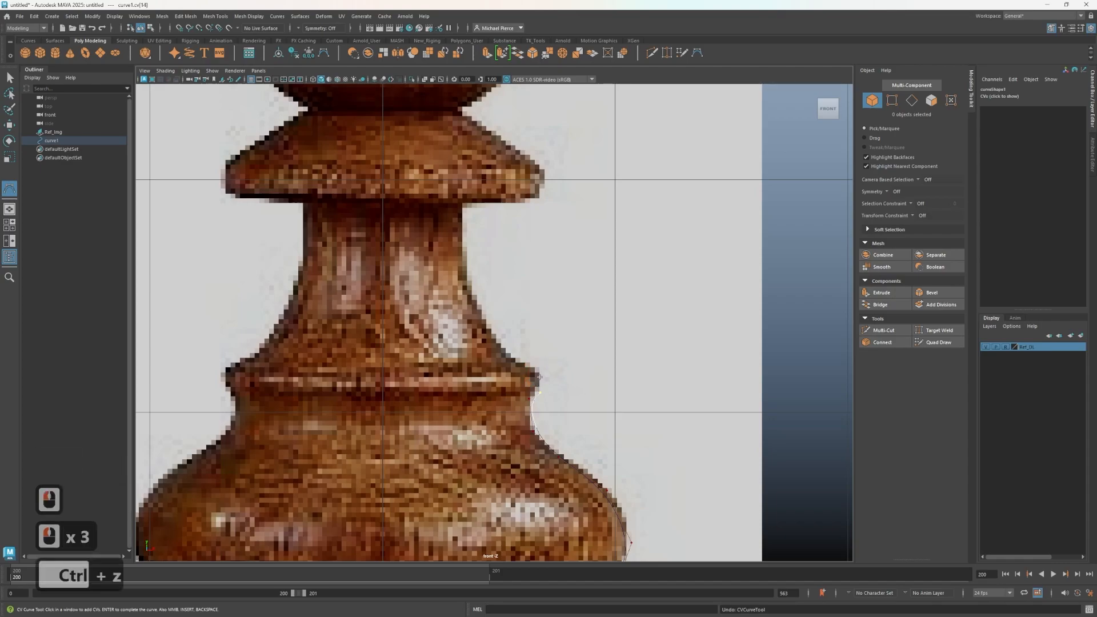
click(540, 378)
click(540, 375)
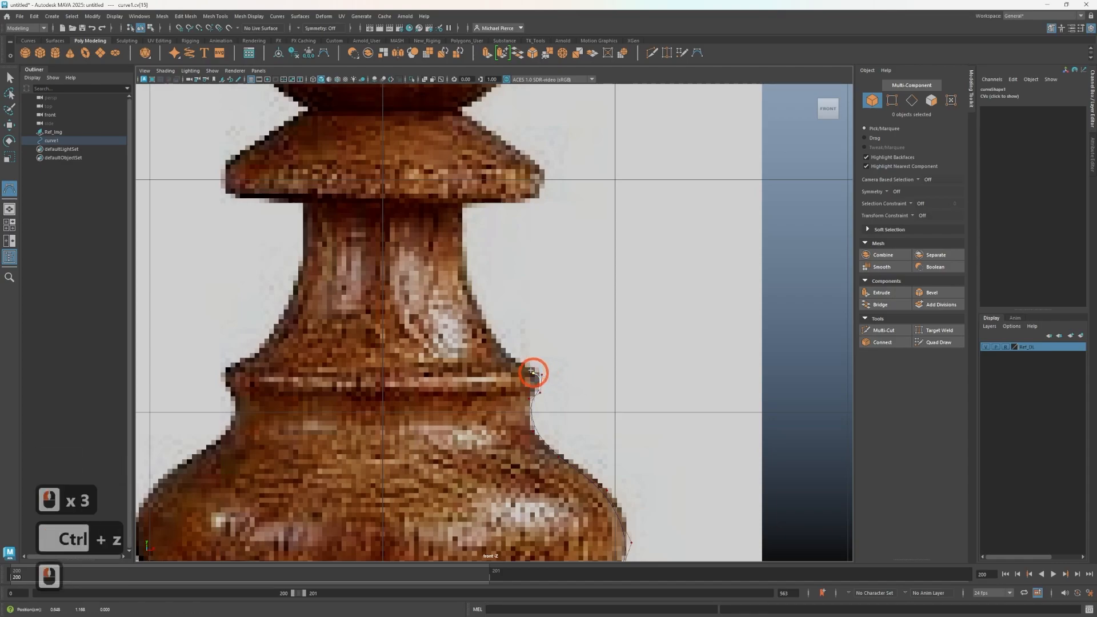
click(474, 309)
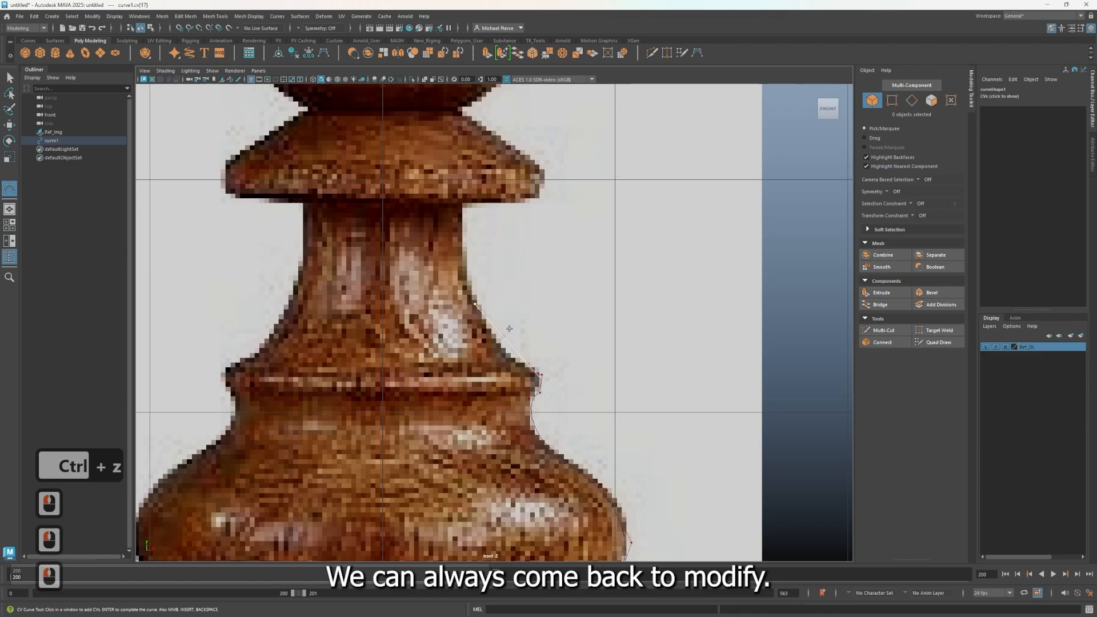
key(ctrl+z)
key(ctrl+z)
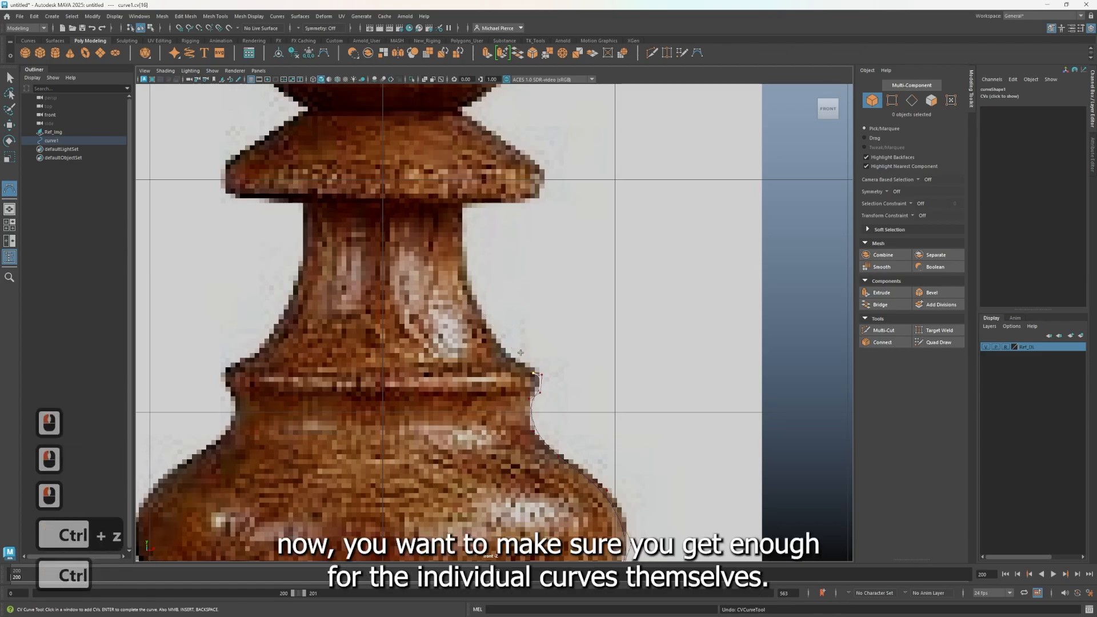
key(ctrl+z)
key(ctrl+z)
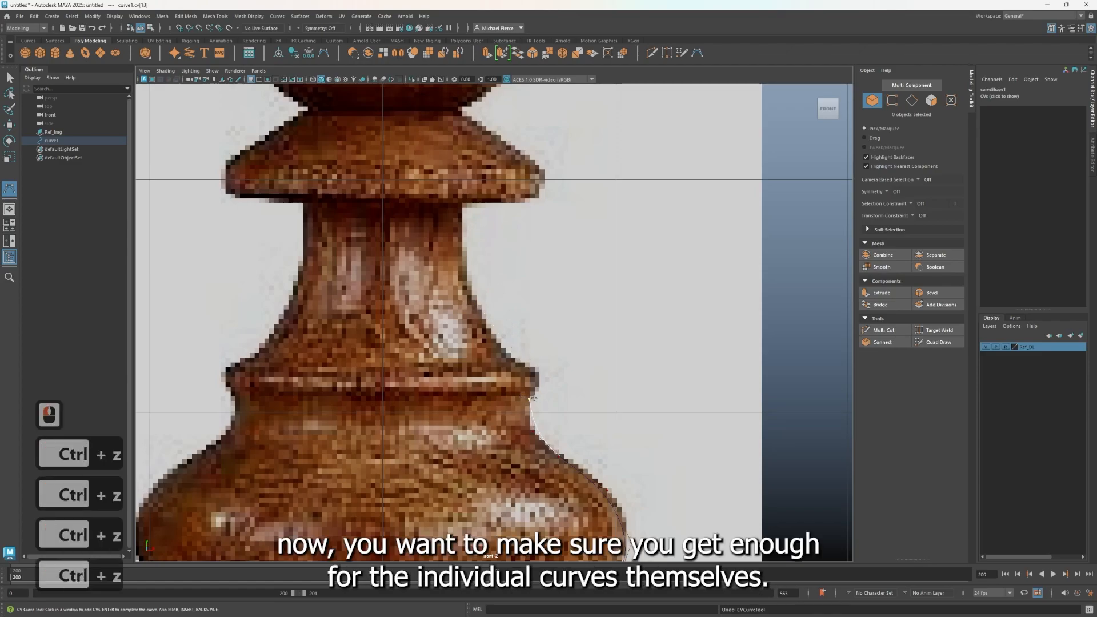
Step: Place four closely spaced CVs around the outer rim of the thin ring above the bulge
click(539, 392)
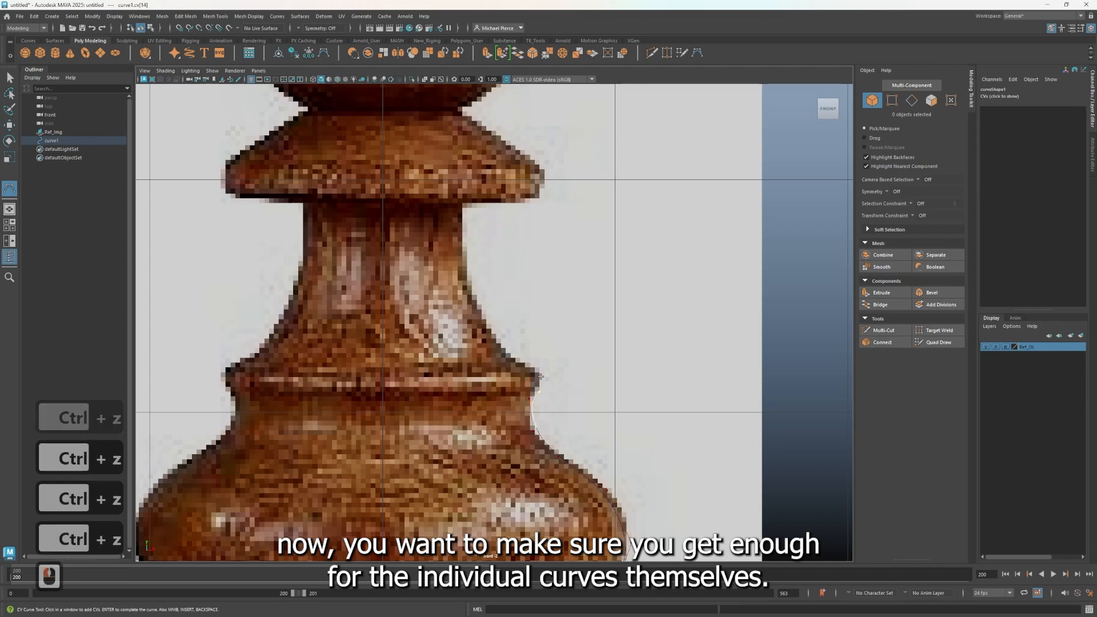
drag(543, 379, 540, 369)
click(538, 366)
click(525, 364)
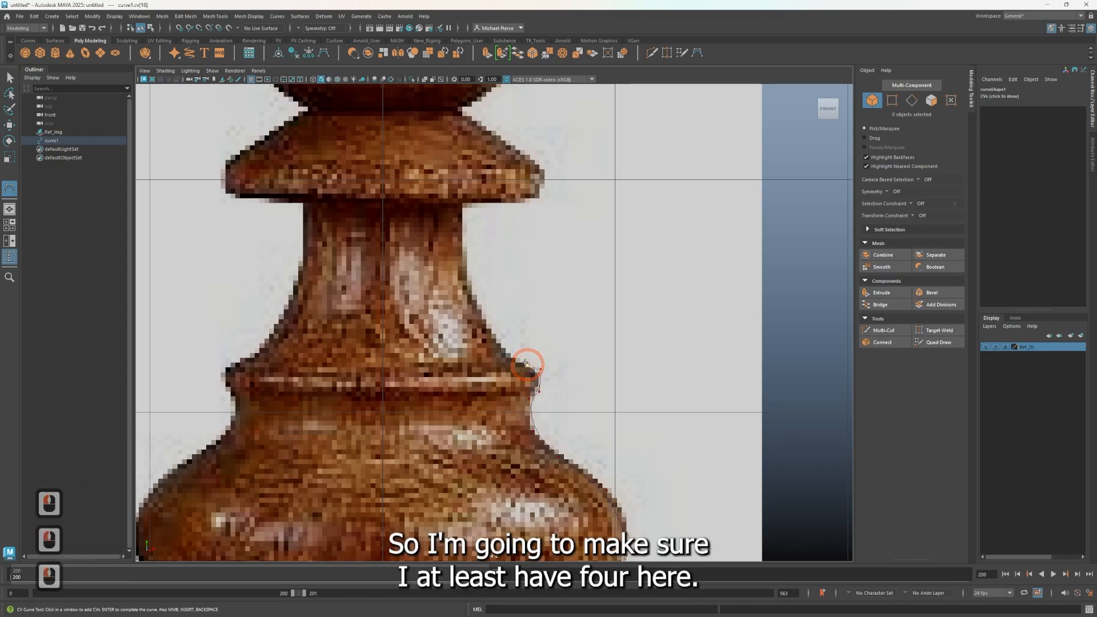
Step: Trace the concave side of the pawn's stem from the thin ring up to the underside of the collar
click(485, 320)
click(467, 228)
drag(465, 227, 463, 213)
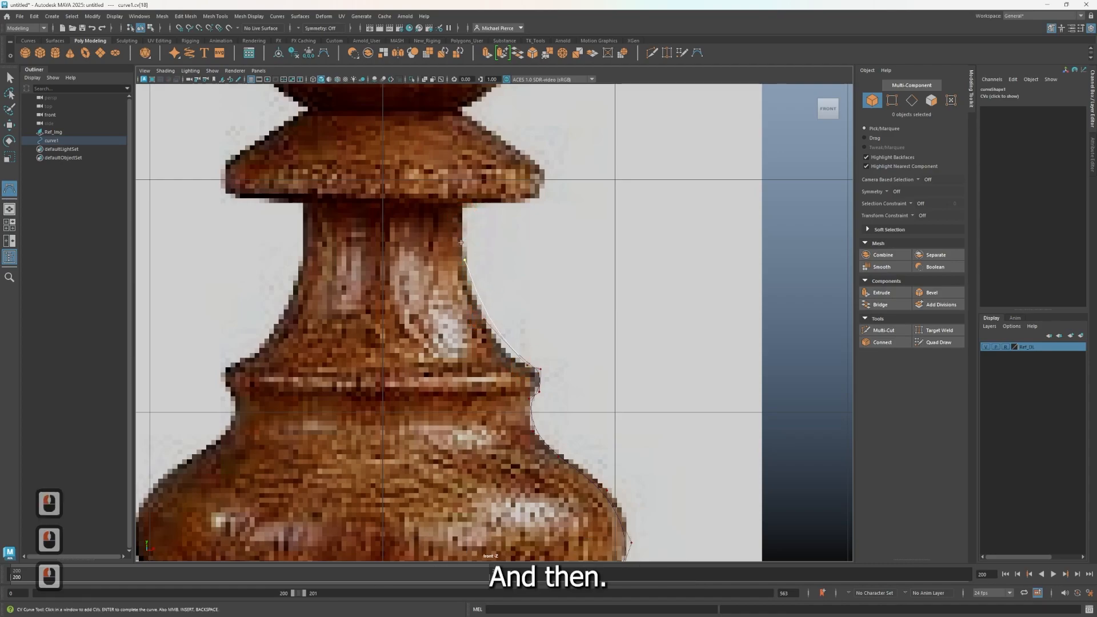
click(466, 207)
drag(465, 207, 461, 205)
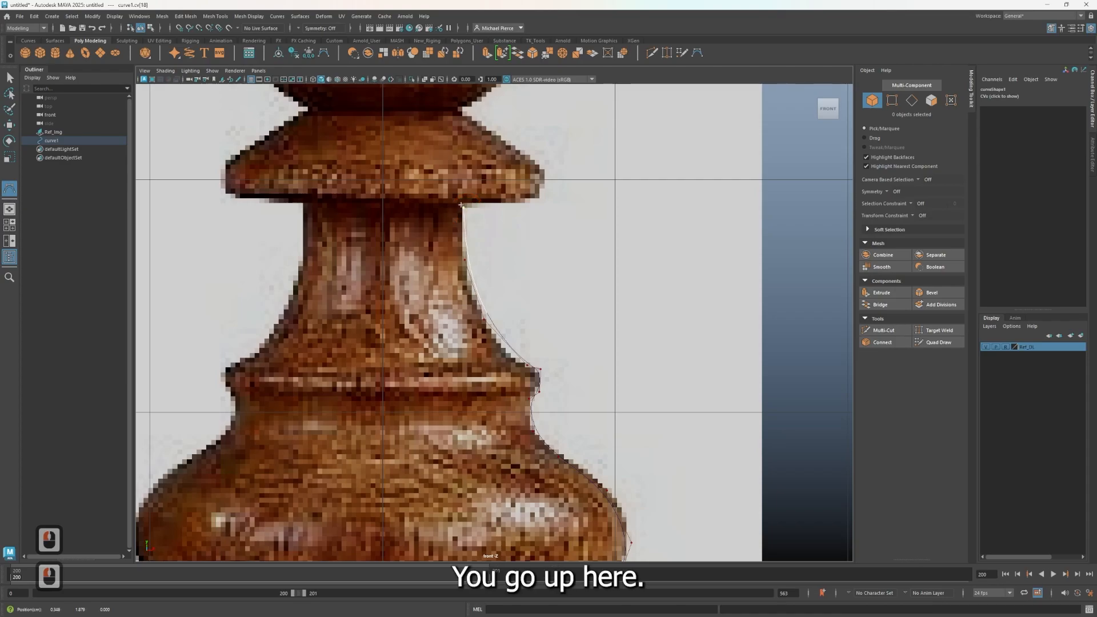
click(461, 205)
Step: Place close CVs in the corner between stem and collar, and run the curve out along the collar's underside
scroll(412, 161, up, 4)
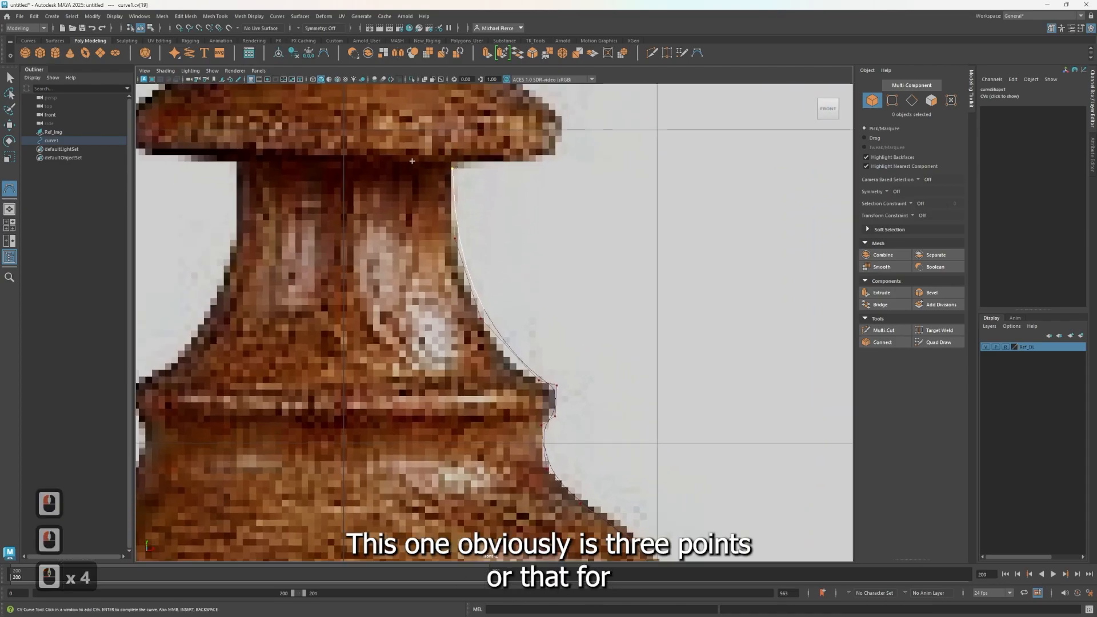
click(452, 163)
click(461, 165)
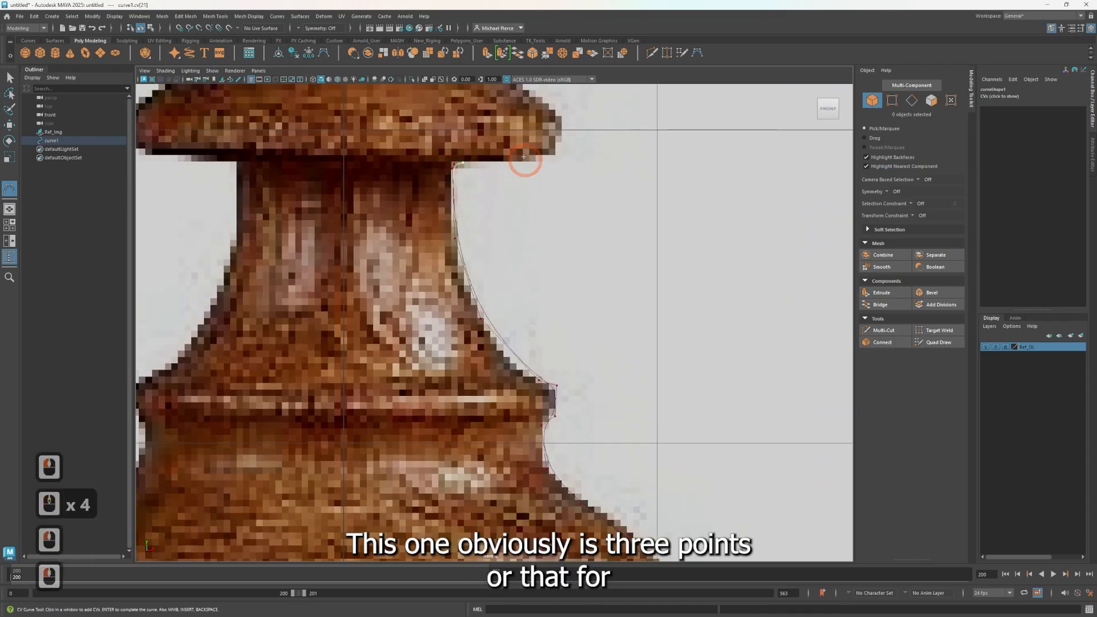
click(547, 157)
Step: Continue the profile curve around the lower corner of the collar's outer edge
scroll(513, 277, down, 8)
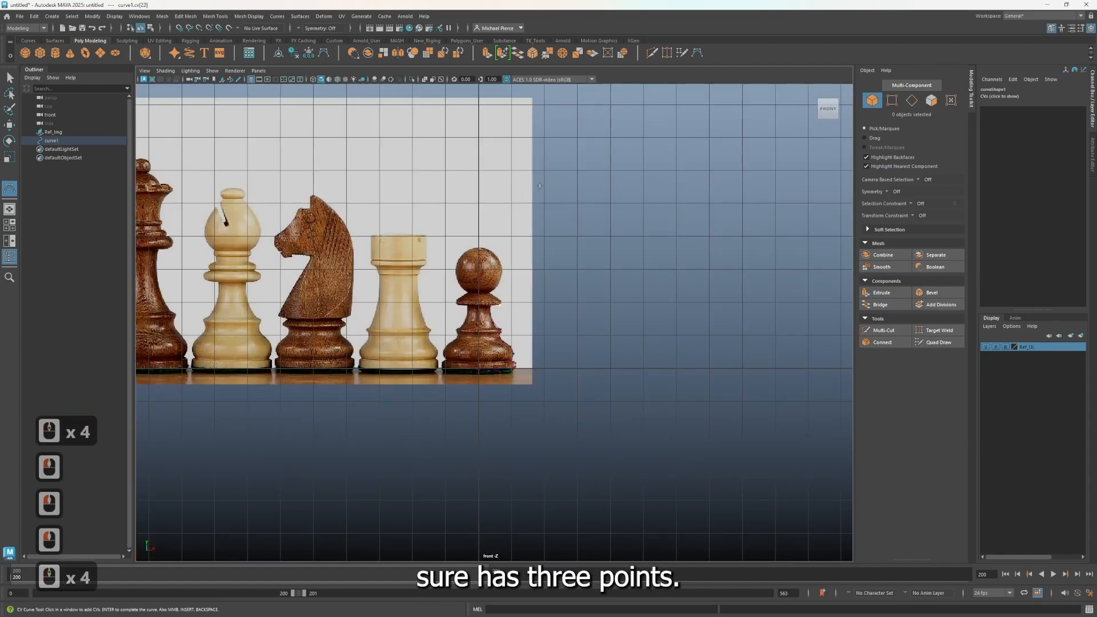
scroll(513, 276, up, 10)
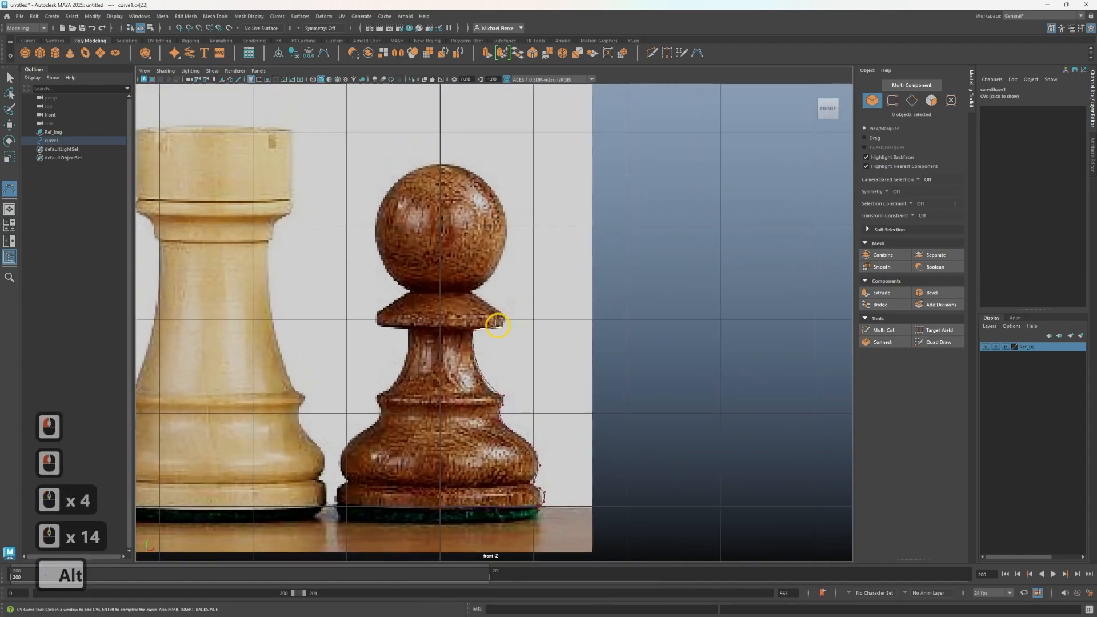
alt+scroll(495, 318, up, 3)
alt+scroll(486, 318, down, 3)
alt+scroll(489, 379, up, 8)
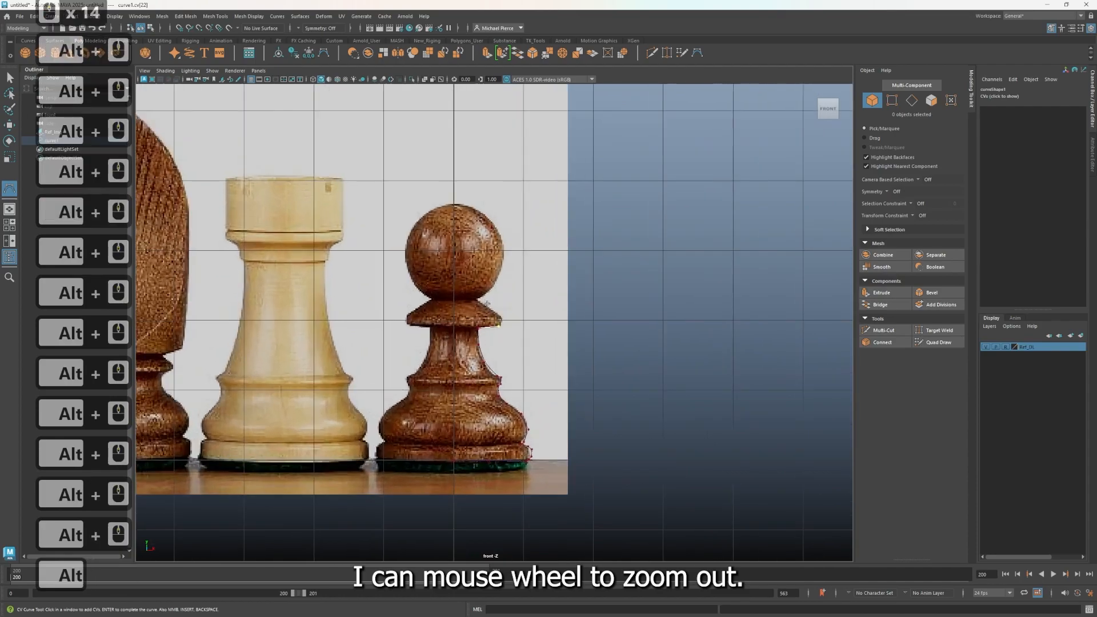
scroll(492, 340, up, 6)
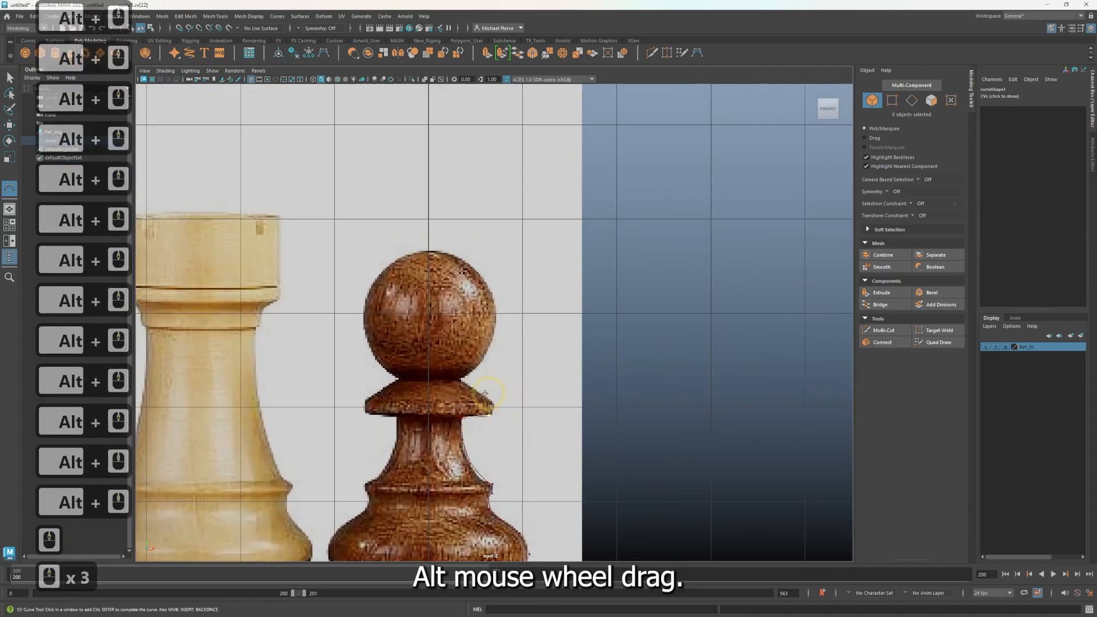
scroll(480, 448, up, 5)
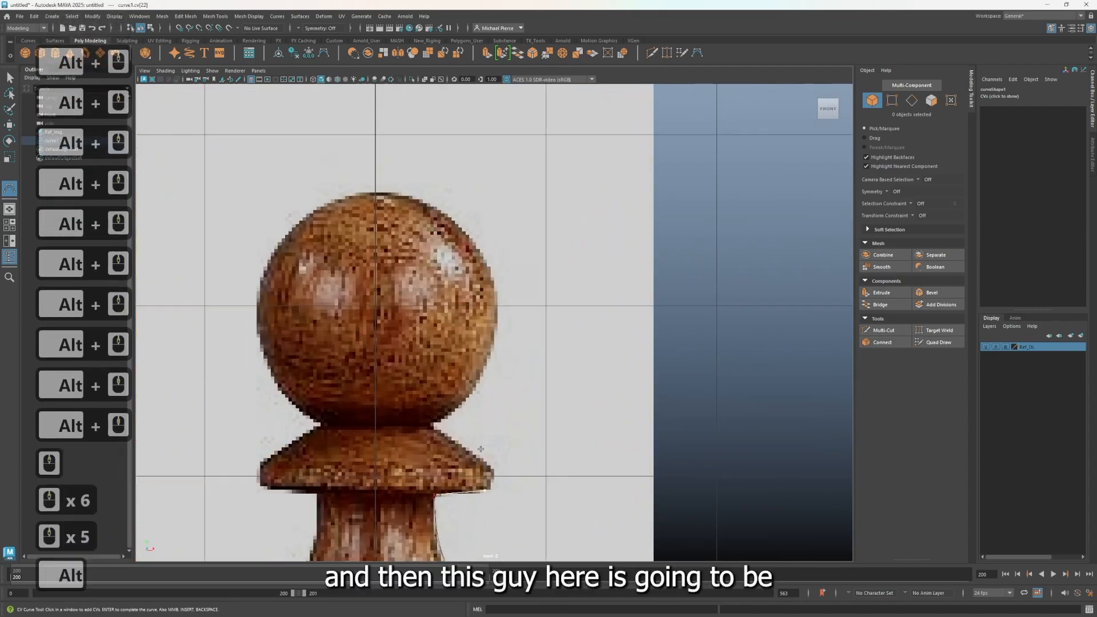
alt+middle_drag(482, 448, 499, 396)
scroll(505, 397, up, 3)
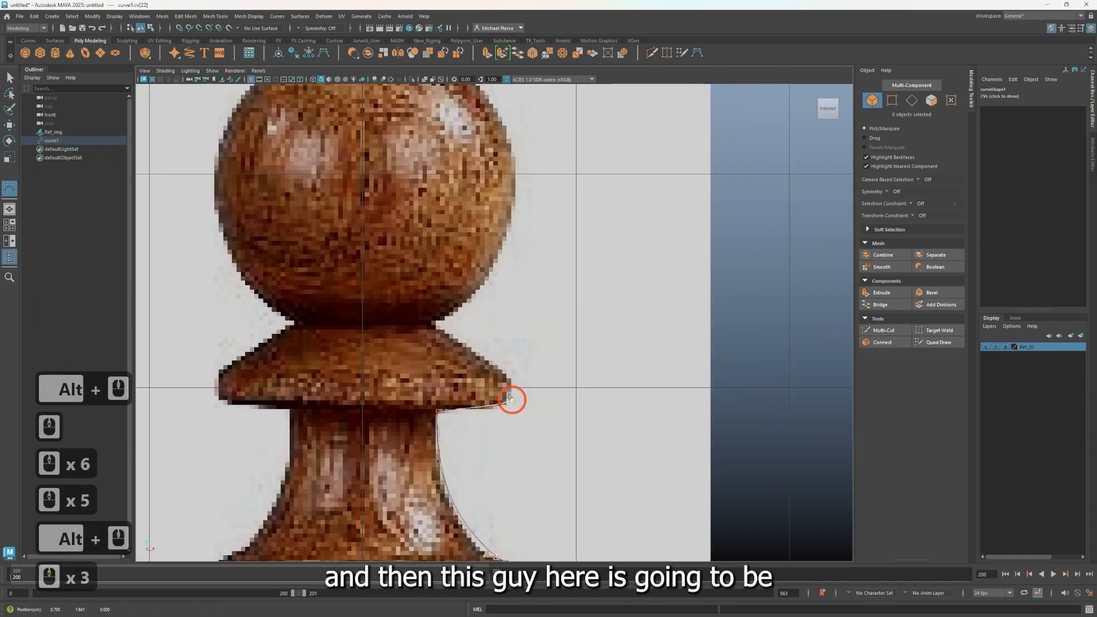
click(512, 396)
click(511, 395)
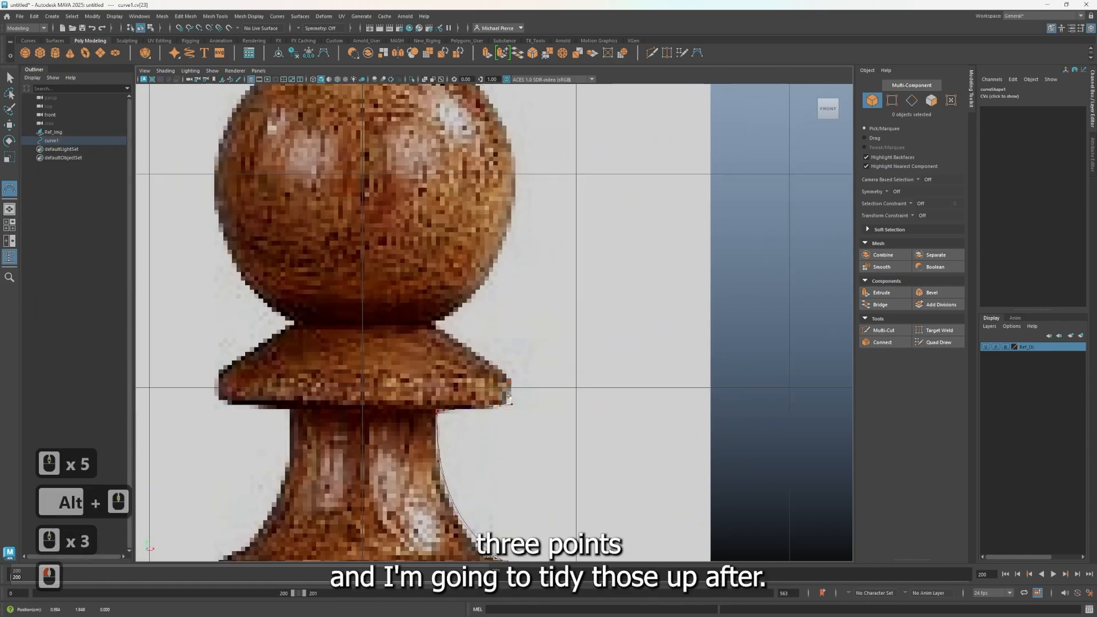
click(514, 378)
click(508, 376)
click(495, 361)
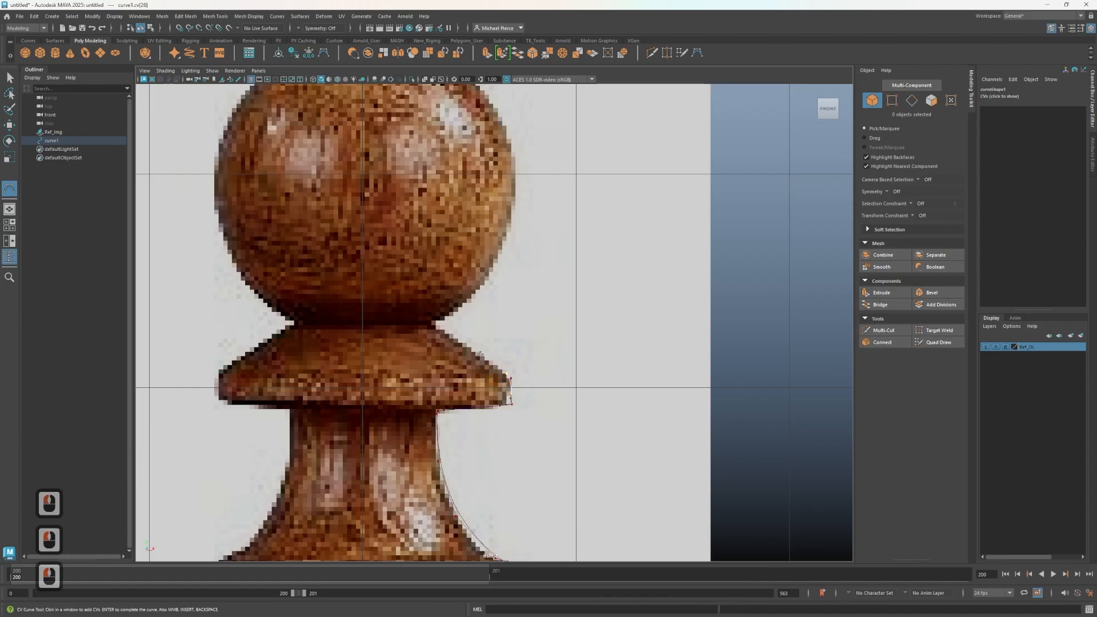
key(ctrl+z)
key(ctrl+z)
Step: Round the collar's upper outer corner with close CVs, and run the curve up its slope through the crease below the ball
click(513, 378)
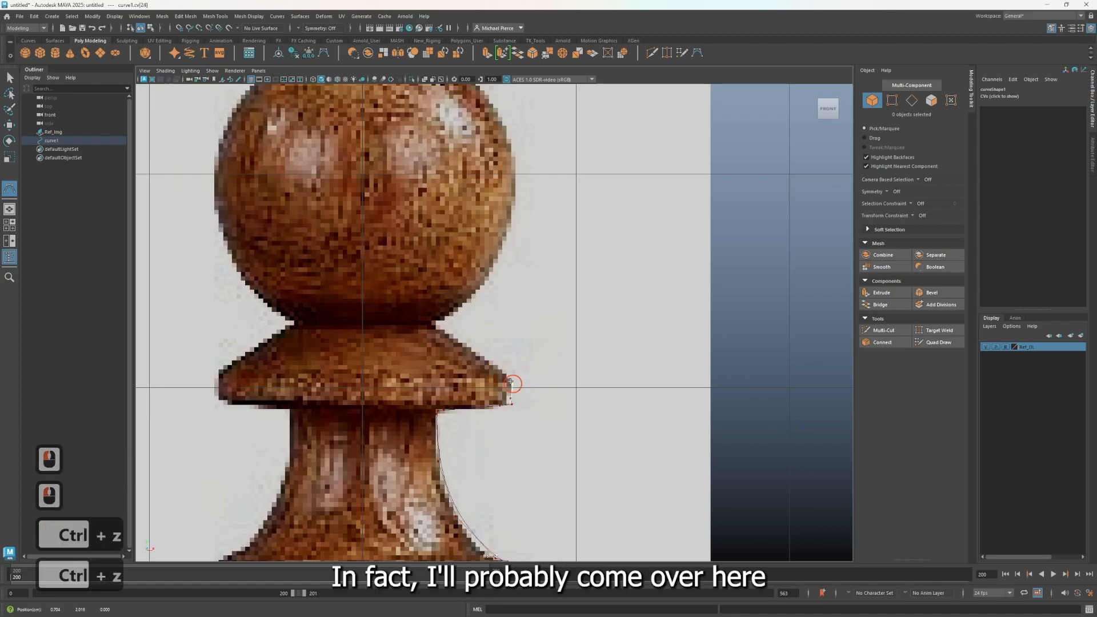
click(503, 375)
click(505, 374)
mouse_move(452, 335)
mouse_down()
mouse_move(434, 327)
mouse_move(445, 319)
mouse_up()
click(436, 327)
click(457, 310)
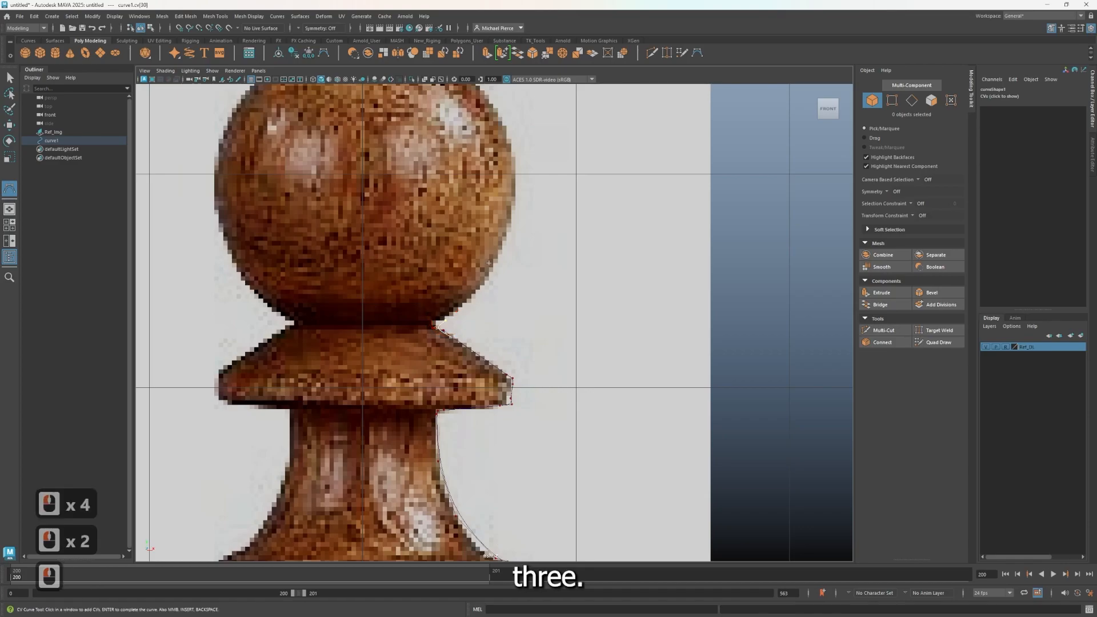
Step: Trace the outer side of the pawn's ball up to its top at the centre line, and finish the curve
click(495, 263)
alt+middle_drag(522, 237, 488, 292)
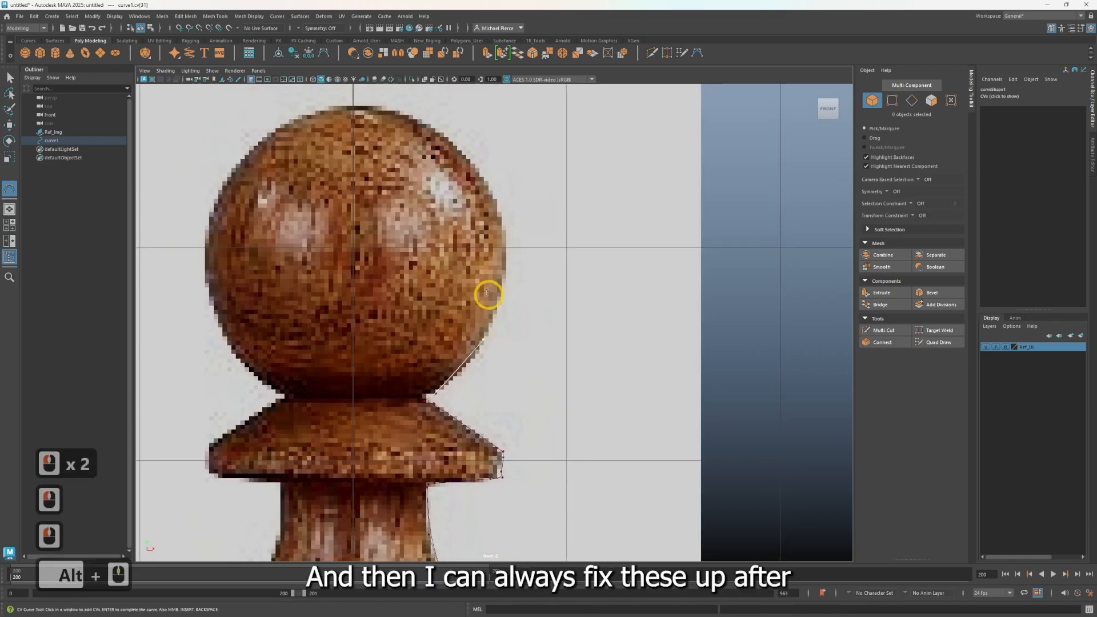
click(502, 275)
click(497, 212)
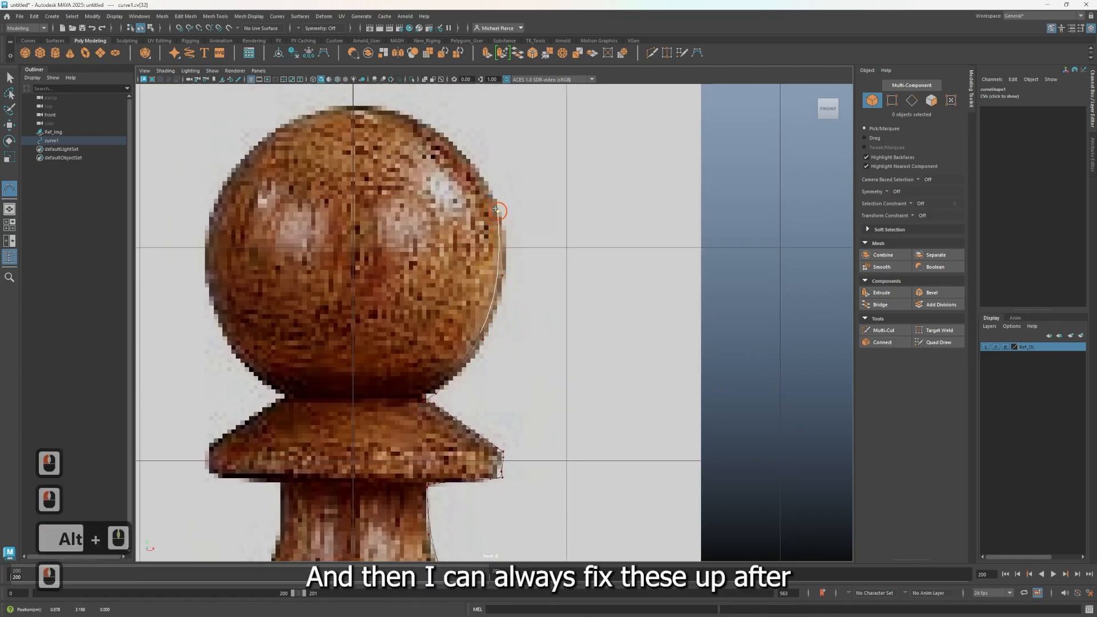
click(438, 133)
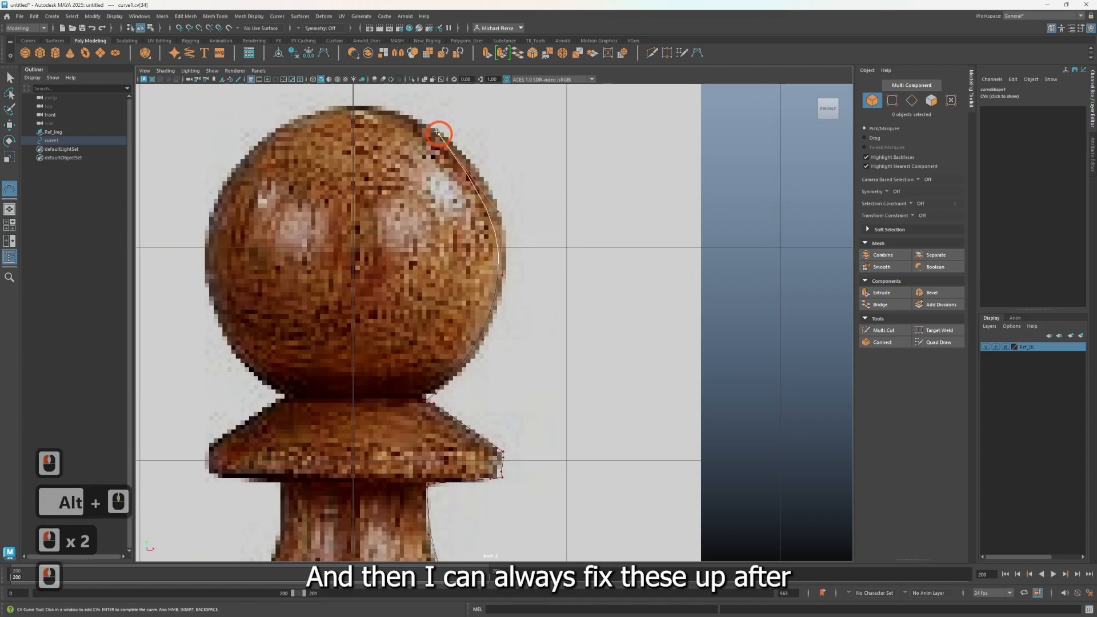
click(405, 116)
click(361, 107)
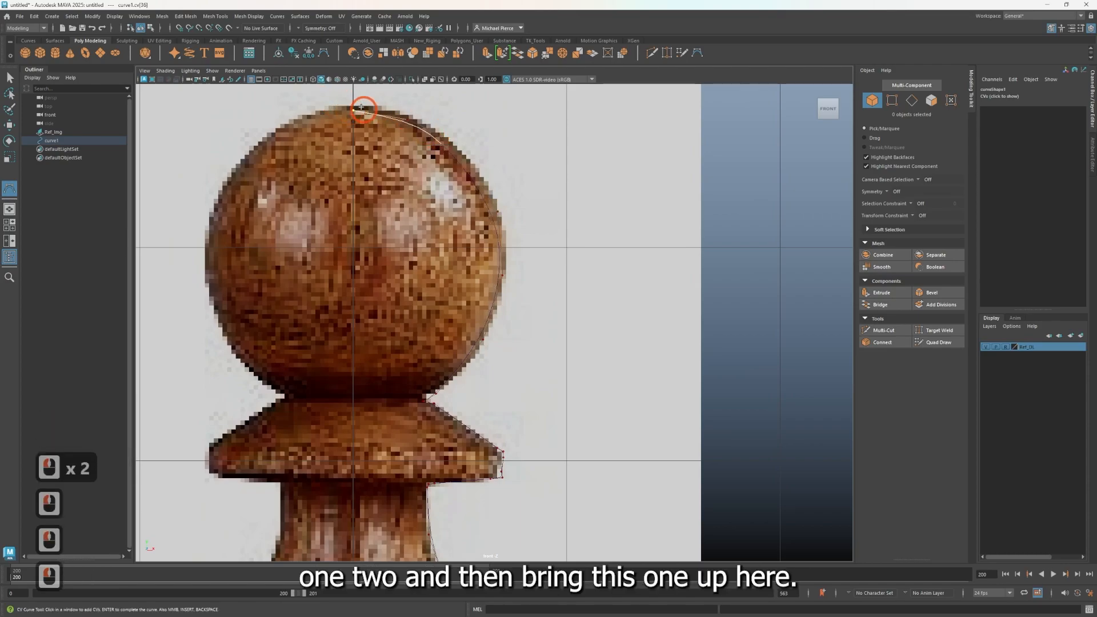
right_click(381, 134)
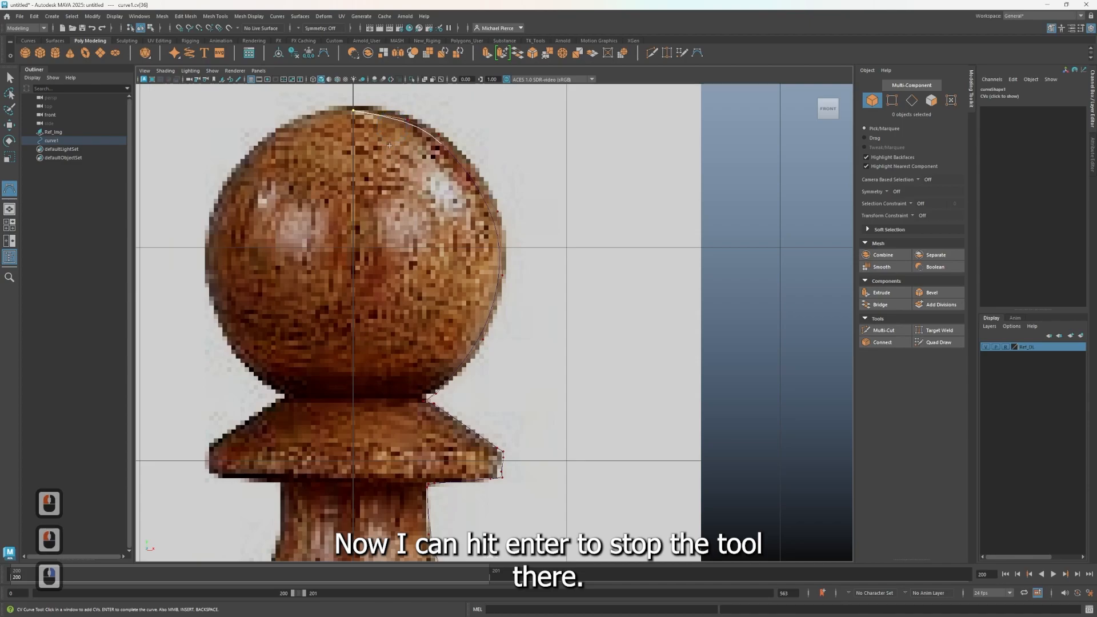
key(Return)
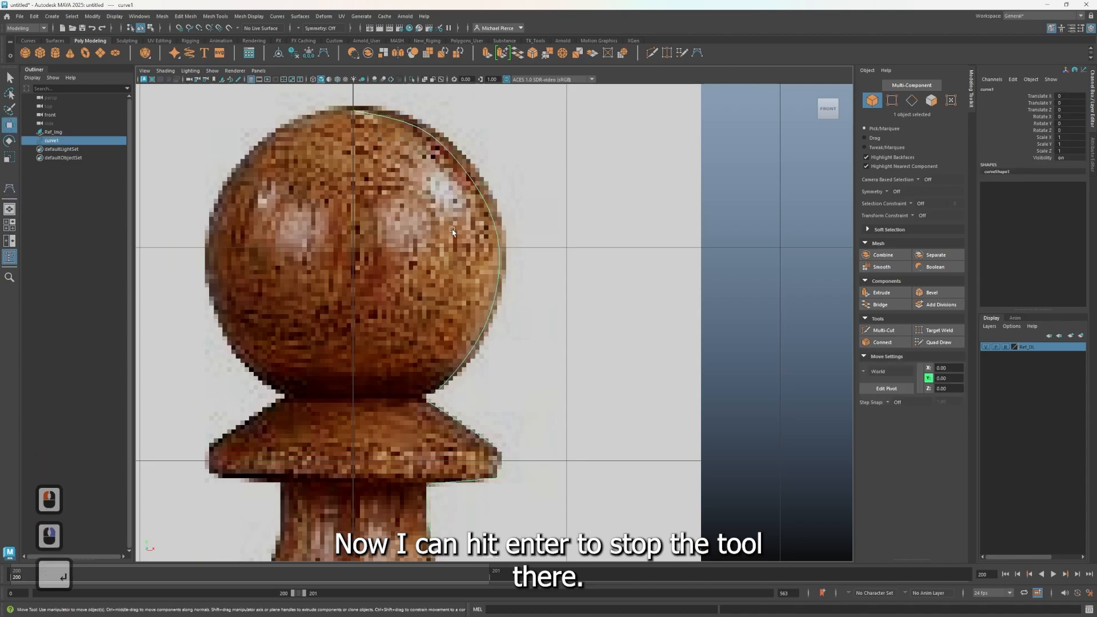
Step: Show the curve's control vertices and move those on the ball's upper side outward to fit the reference outline
right_drag(454, 210, 402, 216)
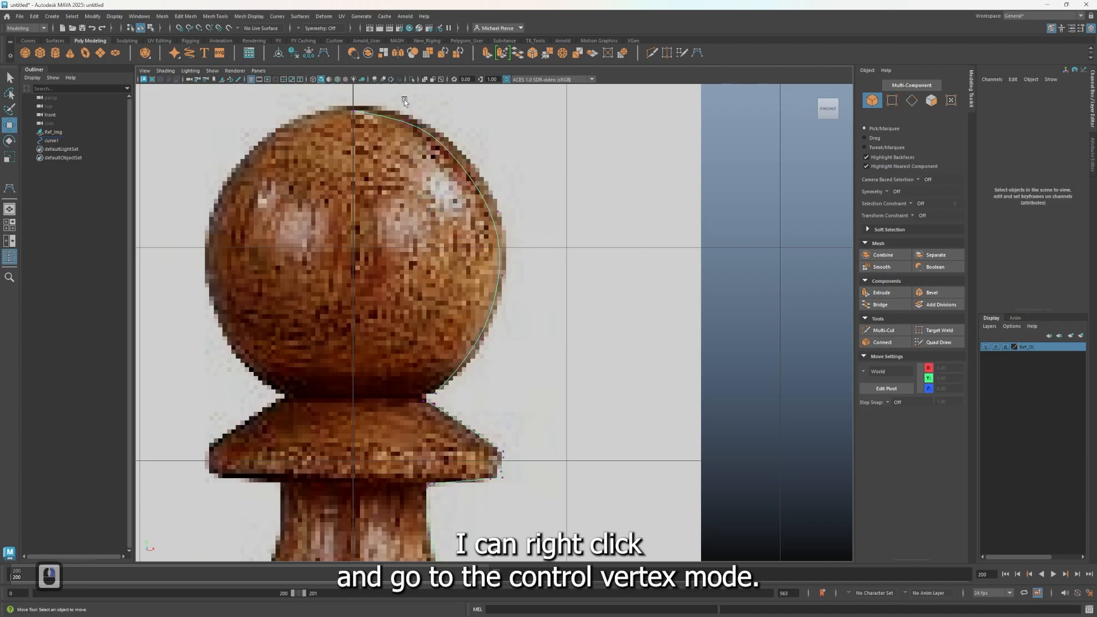
click(423, 115)
drag(423, 115, 458, 150)
drag(471, 134, 487, 137)
drag(395, 103, 438, 137)
click(443, 118)
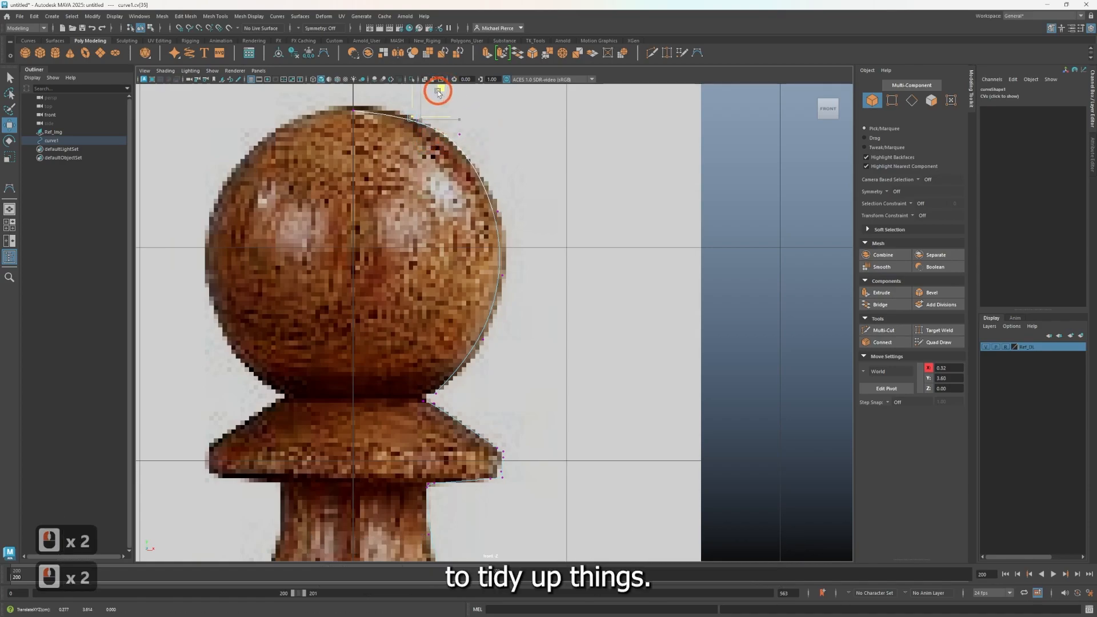
drag(446, 90, 441, 87)
Step: Snap the curve's end CV at the top of the ball to the central grid line at X 0
drag(353, 110, 378, 140)
key(w)
key(x)
click(391, 111)
drag(392, 112, 349, 108)
key(x)
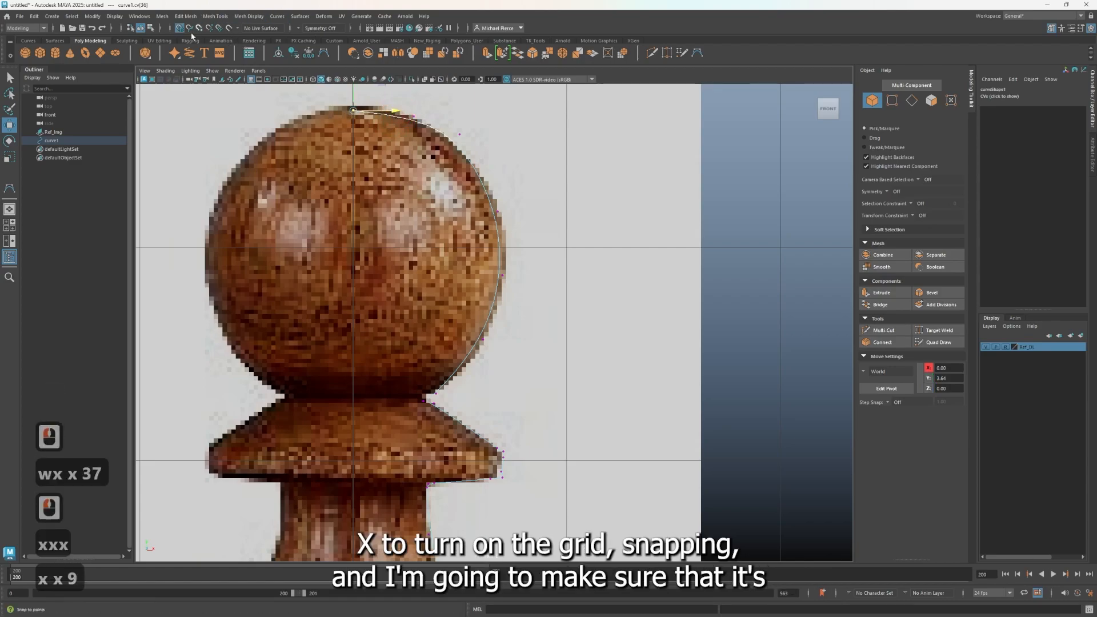
mouse_move(392, 114)
mouse_down()
mouse_move(406, 105)
mouse_move(386, 109)
mouse_up()
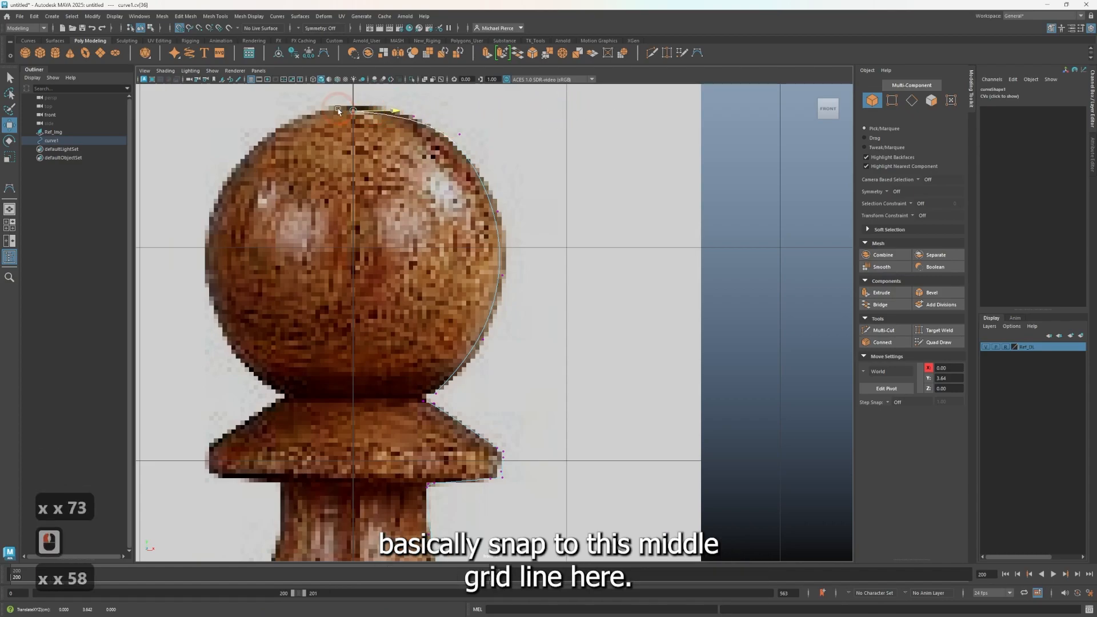
click(354, 109)
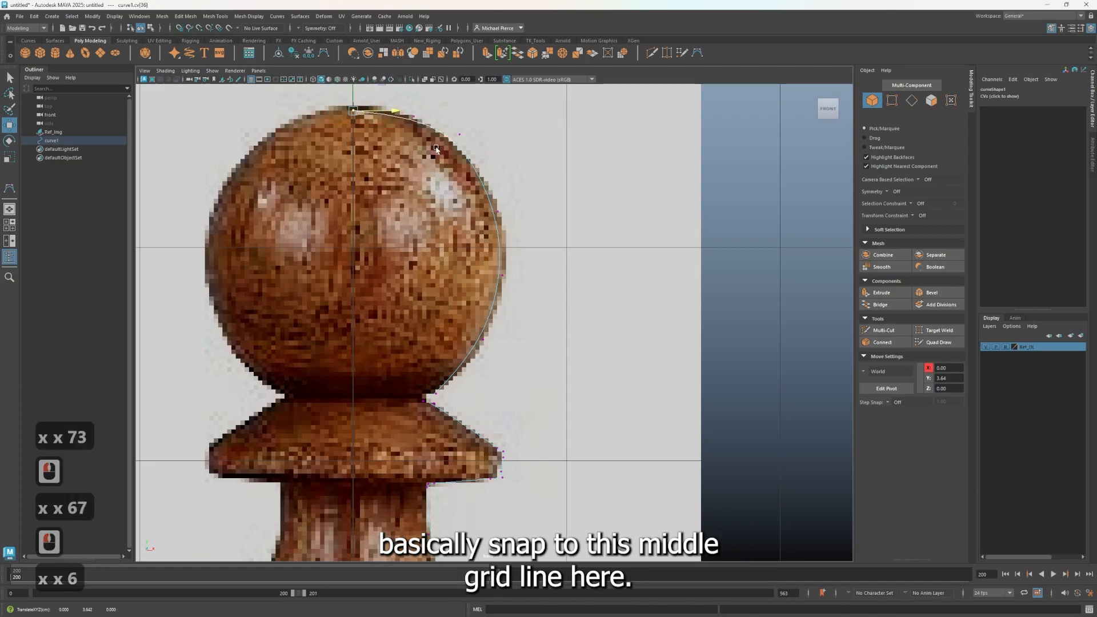
Step: Adjust the CVs on the ball's upper outer side so the curve follows the reference outline more closely
click(467, 138)
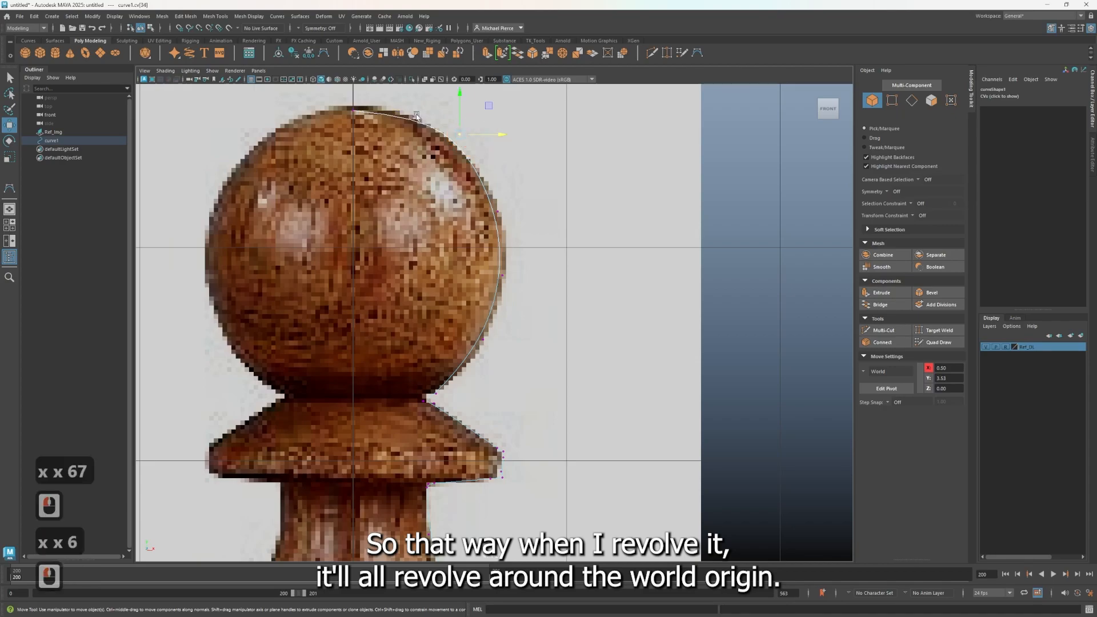
drag(400, 110, 440, 84)
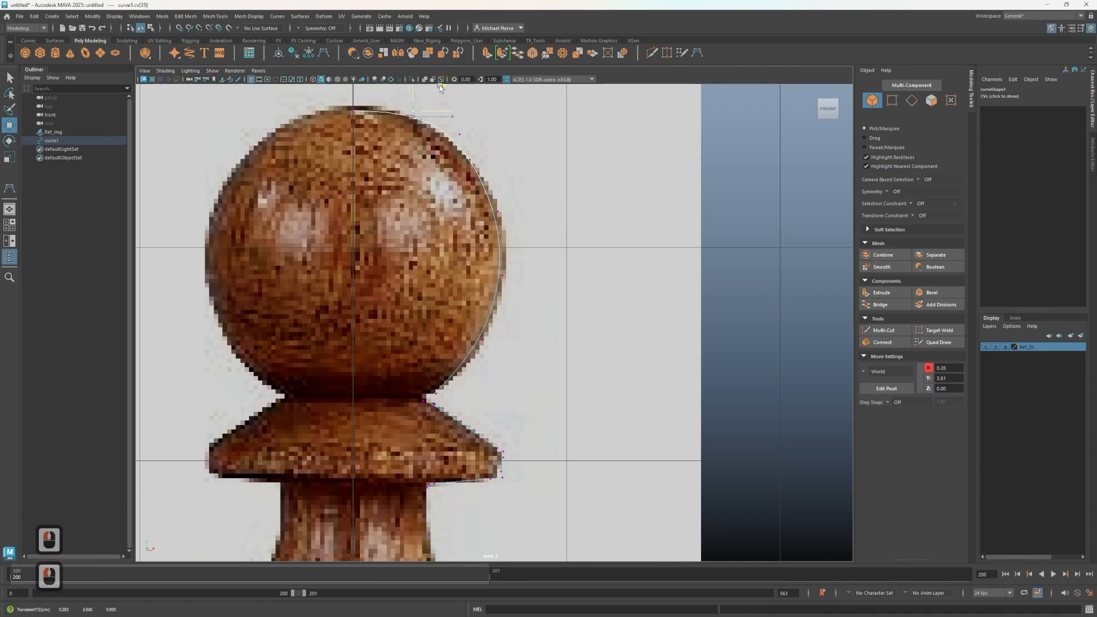
click(532, 235)
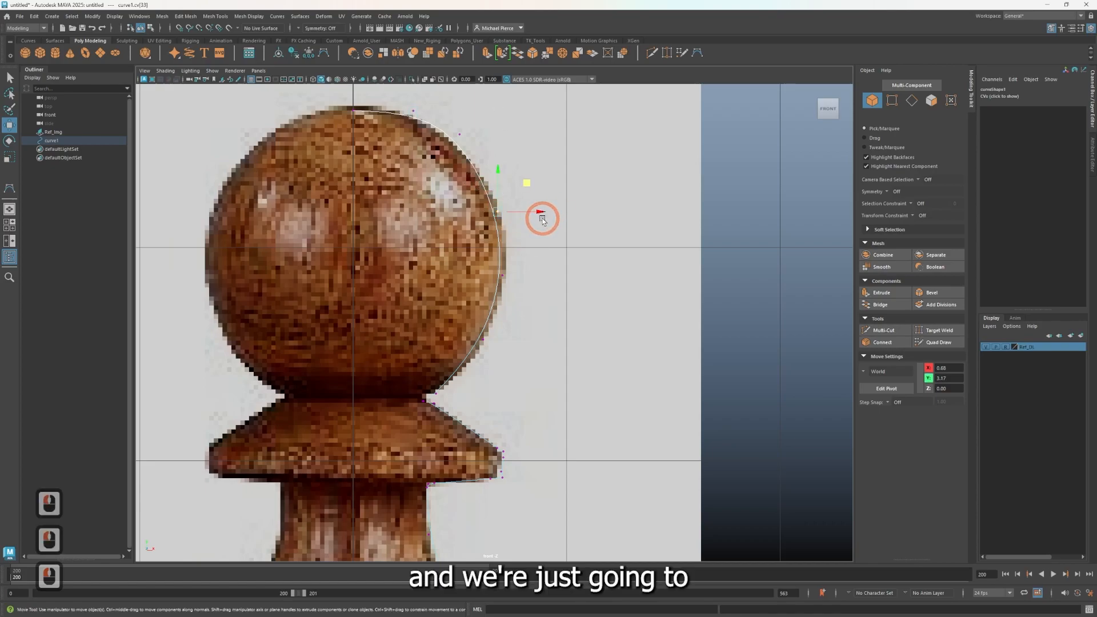
drag(534, 211, 546, 208)
drag(451, 127, 474, 141)
click(487, 106)
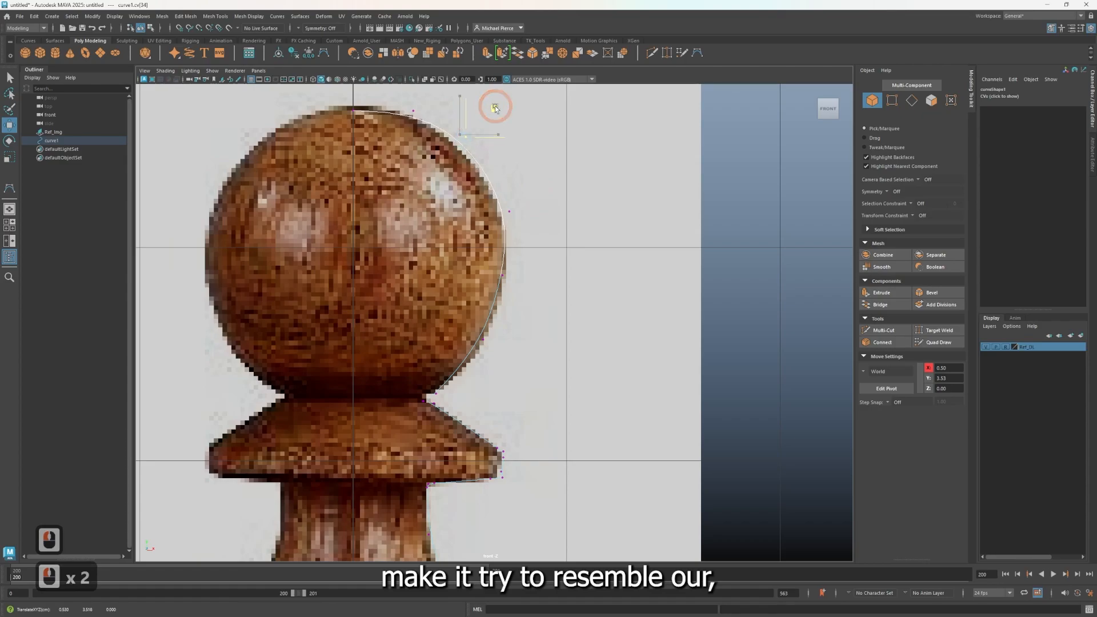
click(445, 104)
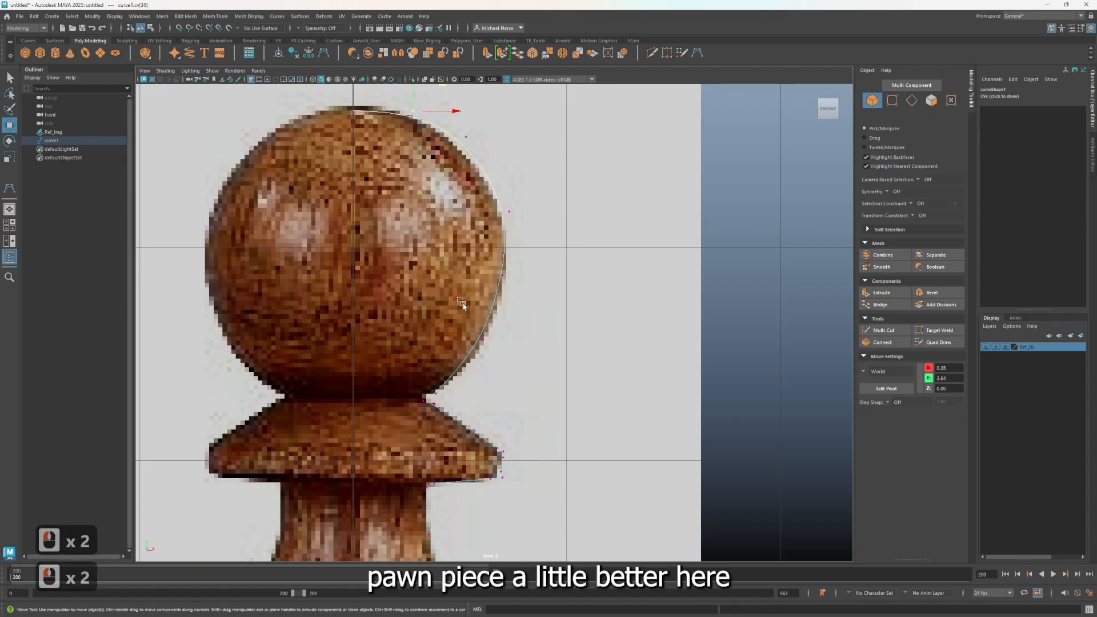
Step: Move the CVs on the ball's lower outer side outward to fit the reference outline
drag(522, 246, 548, 275)
drag(476, 331, 490, 350)
drag(522, 338, 535, 338)
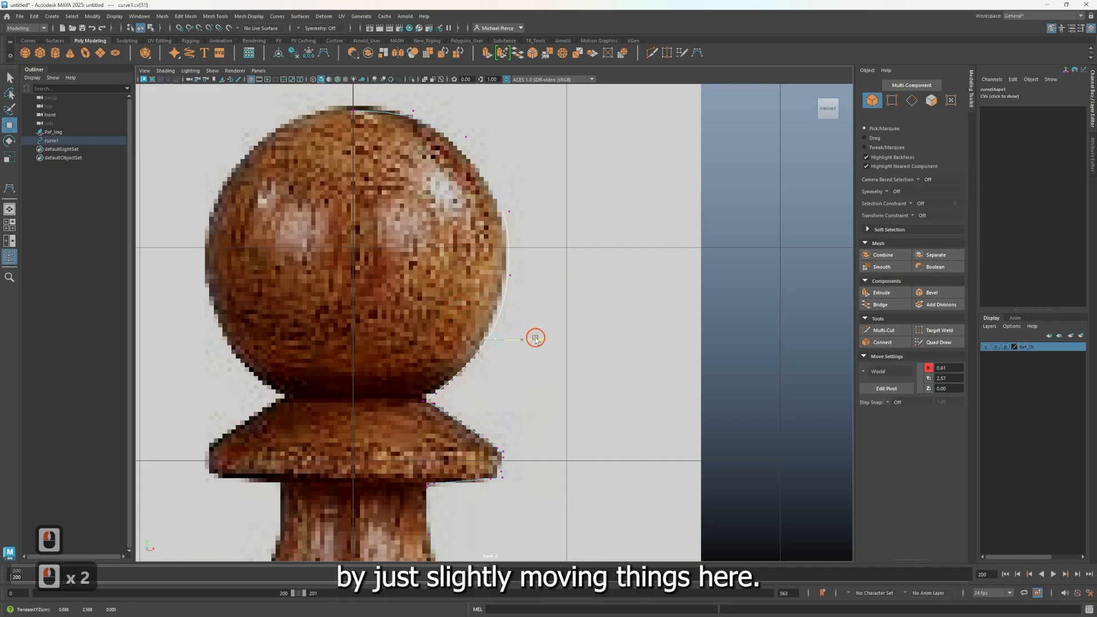
drag(495, 303, 496, 298)
Step: Reposition the CVs at the crease between the ball and the collar to form a tight corner on the outline
drag(399, 393, 428, 409)
scroll(428, 444, up, 4)
scroll(428, 444, up, 1)
alt+middle_drag(428, 444, 490, 373)
alt+right_drag(490, 373, 523, 347)
drag(422, 354, 484, 391)
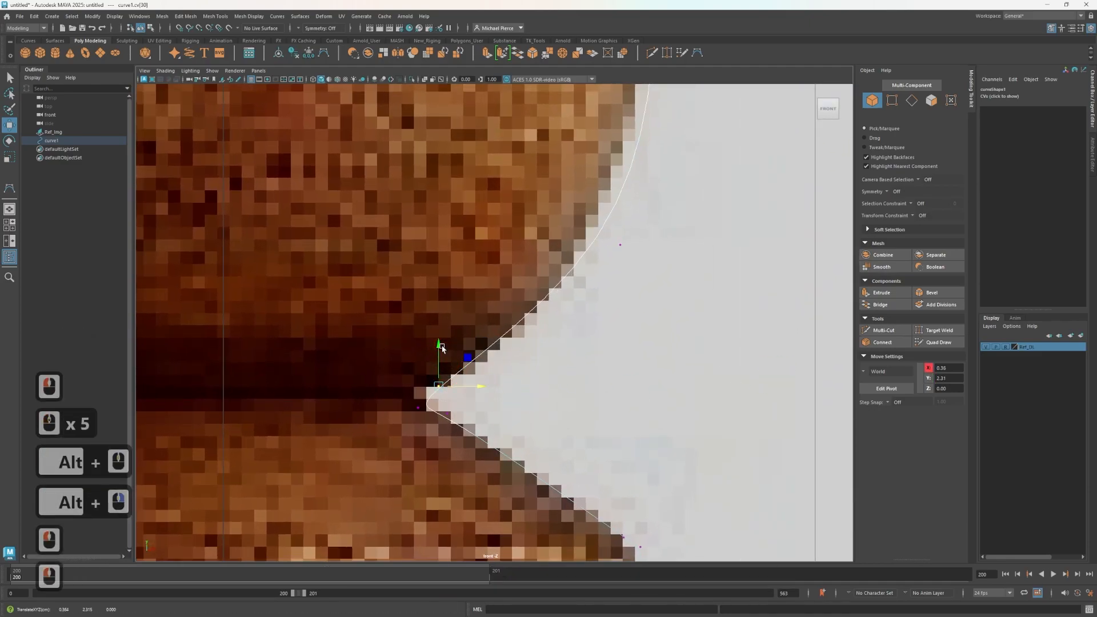
drag(444, 360, 414, 422)
drag(409, 422, 421, 367)
click(453, 418)
mouse_move(456, 400)
mouse_down()
mouse_move(441, 417)
mouse_move(470, 416)
mouse_move(453, 384)
mouse_up()
Step: Adjust the CV at the end of the collar's slope, and scale the four outer-edge CVs flat along X
alt+middle_drag(568, 458, 505, 275)
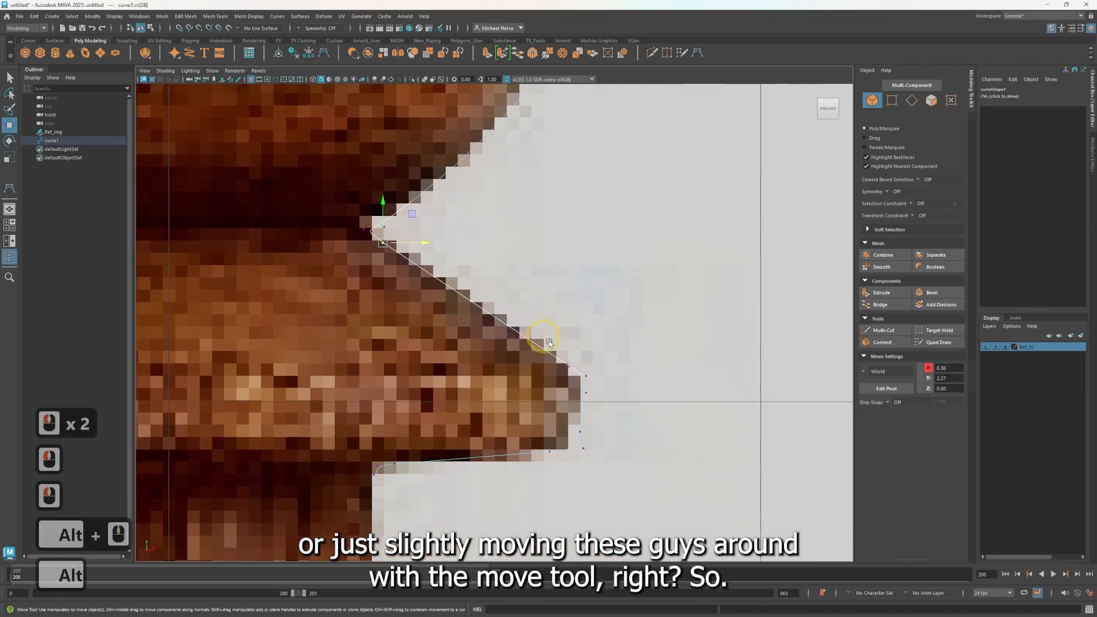
drag(543, 330, 578, 372)
drag(591, 335, 592, 334)
drag(656, 367, 576, 493)
key(r)
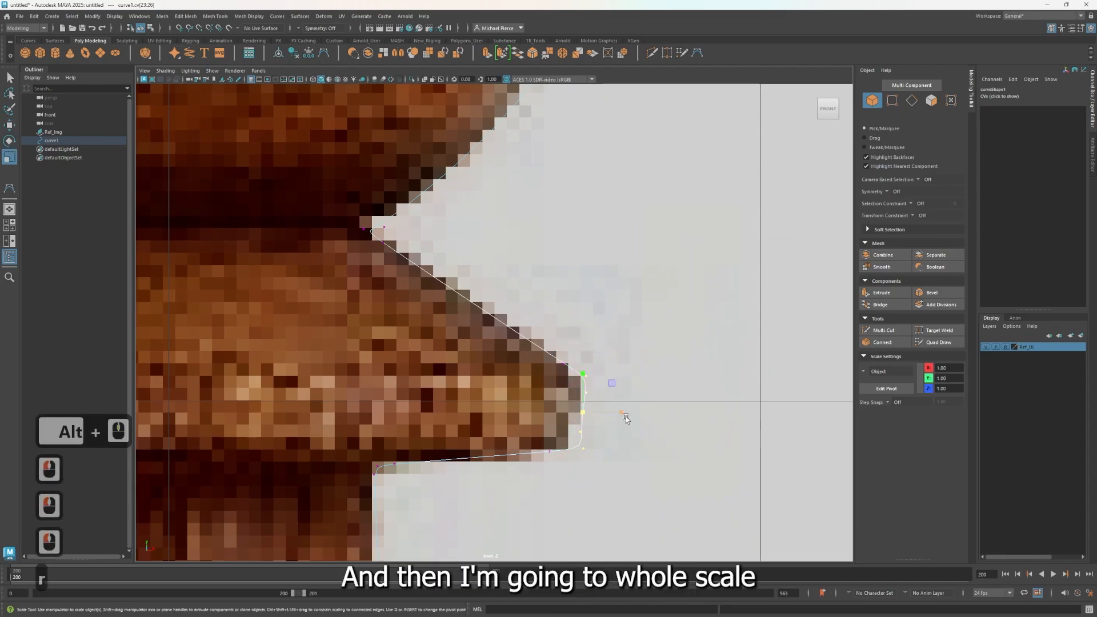
drag(621, 412, 183, 433)
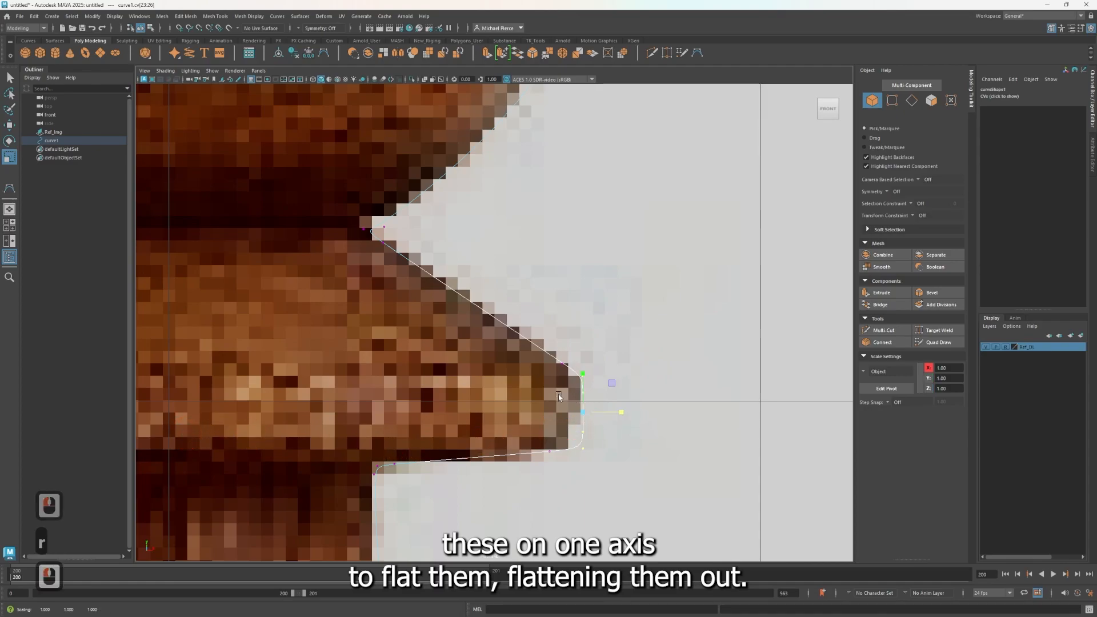
Step: Move the CVs at the collar's upper outer corner vertically to sharpen the corner
click(598, 348)
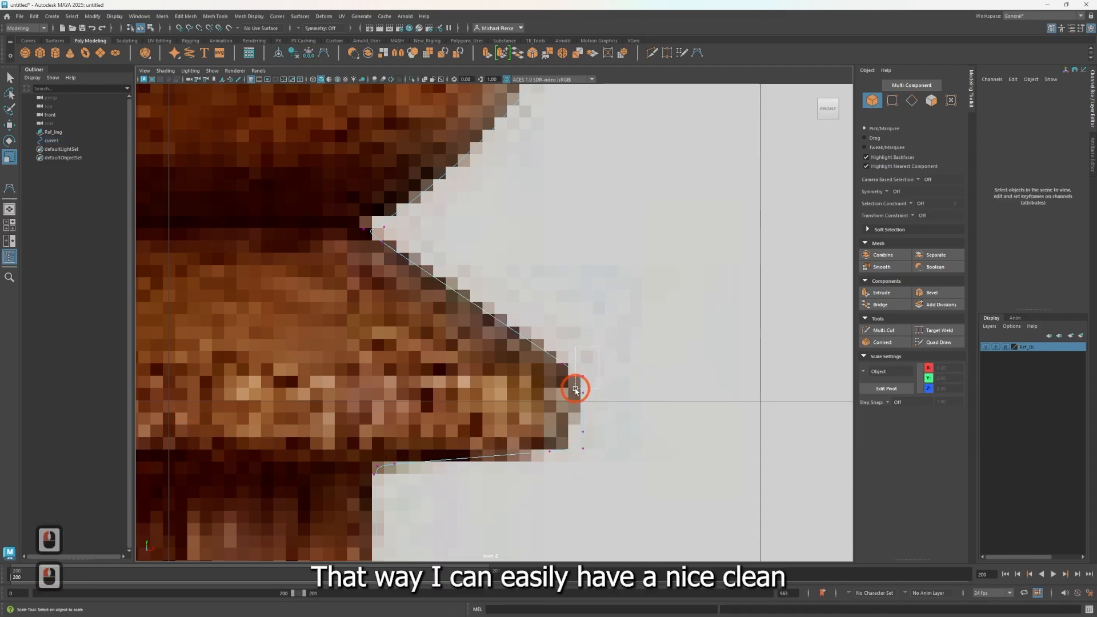
drag(576, 390, 576, 390)
key(w)
drag(585, 331, 586, 328)
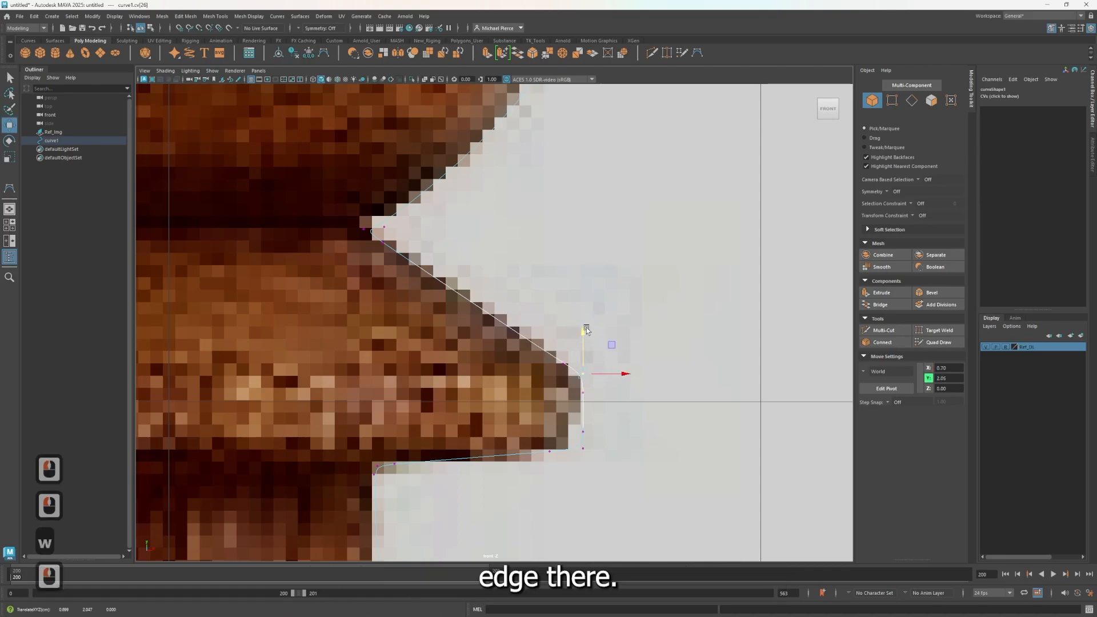
click(573, 362)
drag(568, 386, 606, 402)
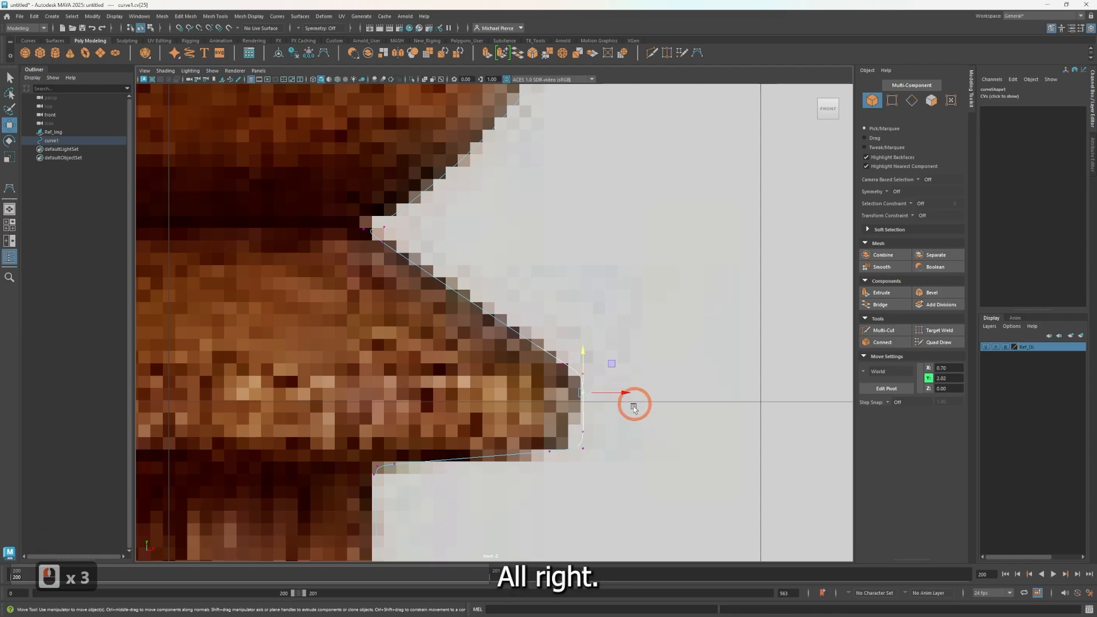
Step: Scale the four CVs along the collar's underside flat along Y
drag(337, 436, 607, 472)
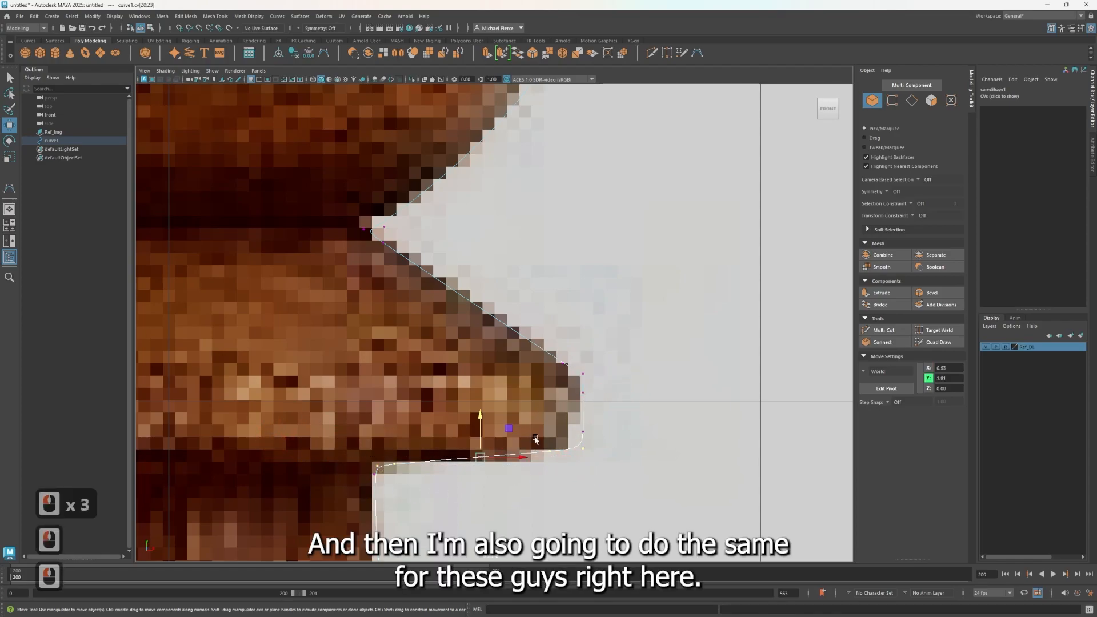
key(r)
mouse_move(479, 420)
mouse_down()
mouse_move(455, 558)
mouse_move(339, 515)
mouse_up()
Step: Move the CVs at the collar underside's inner and outer corners closer together to tighten both corners
mouse_move(340, 420)
mouse_down()
mouse_move(362, 434)
mouse_move(385, 517)
mouse_move(379, 491)
mouse_move(416, 467)
mouse_move(387, 465)
mouse_move(430, 458)
mouse_move(412, 459)
mouse_up()
key(w)
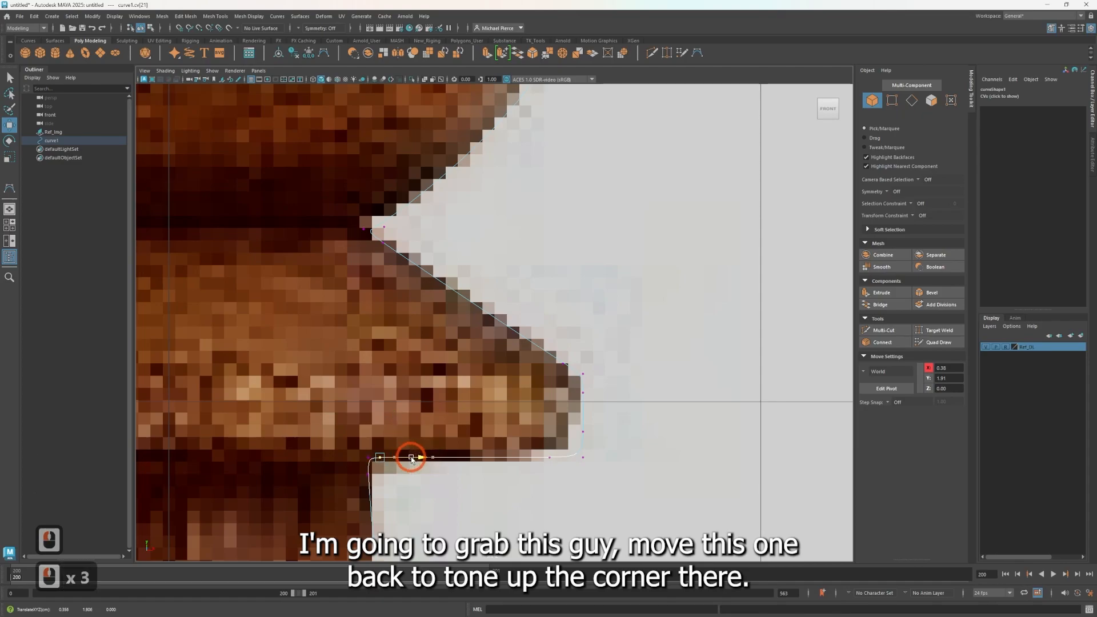
drag(468, 417, 566, 469)
drag(594, 456, 600, 452)
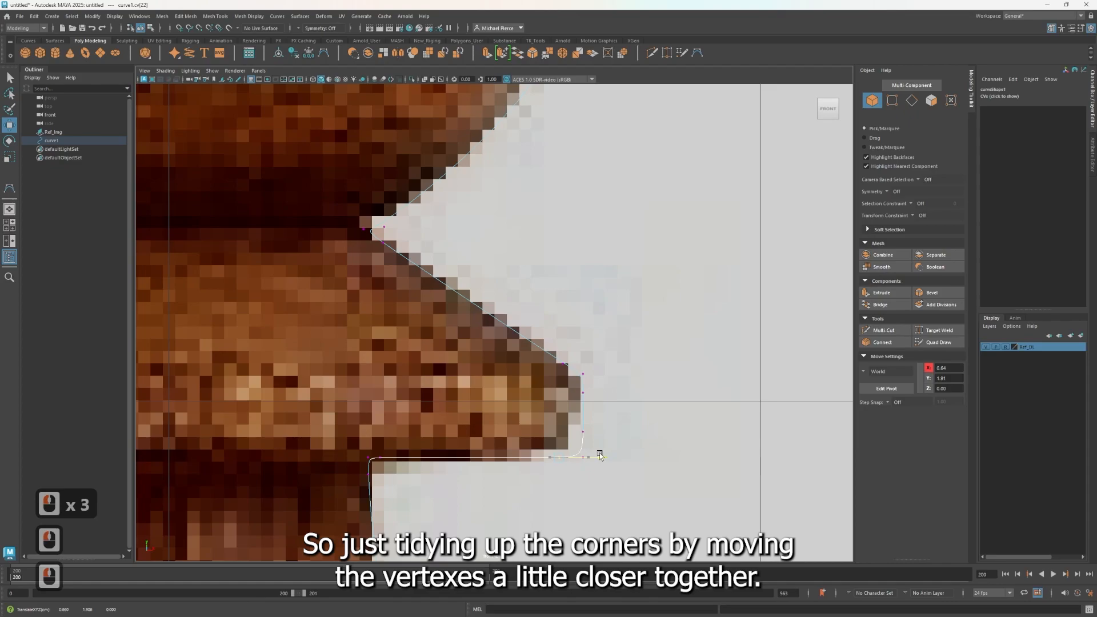
click(528, 418)
drag(572, 419, 593, 445)
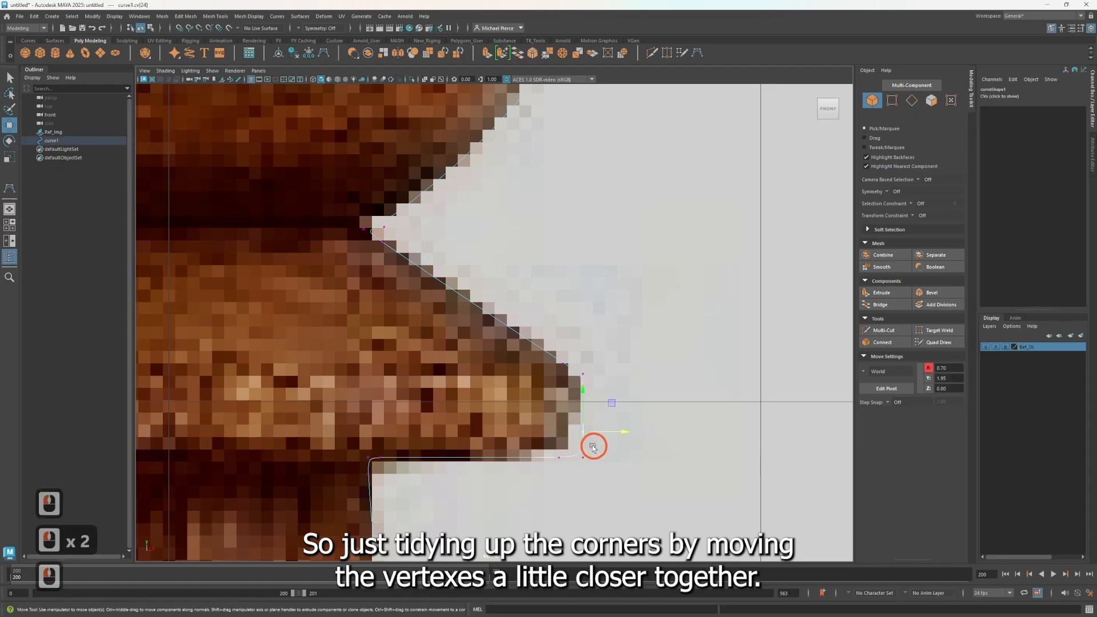
drag(581, 399, 581, 408)
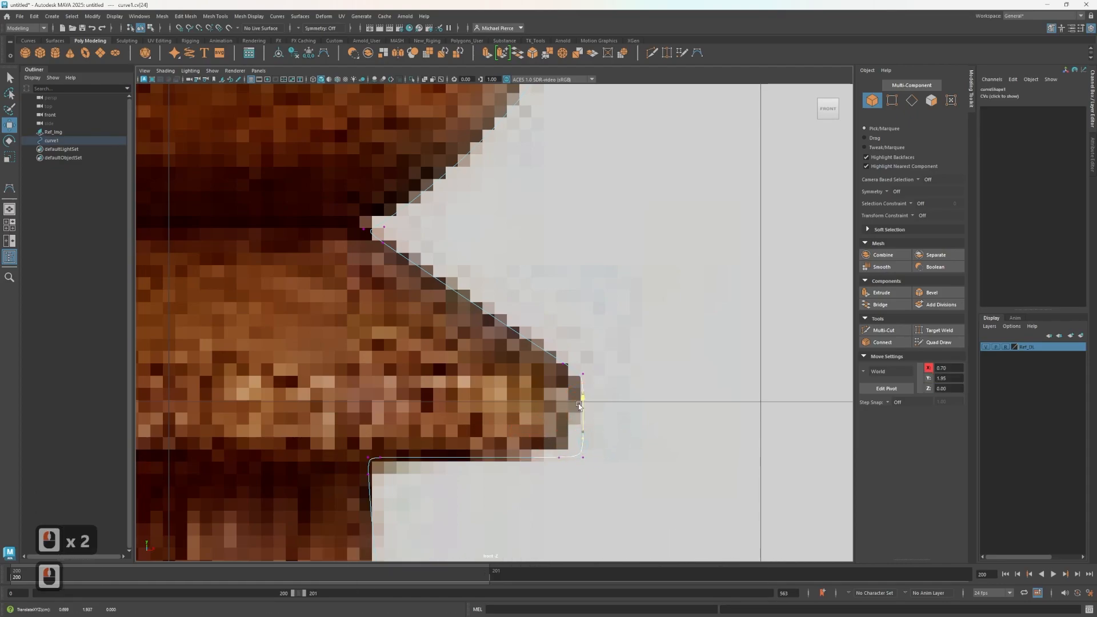
drag(547, 444, 569, 473)
drag(581, 456, 587, 456)
Step: Reshape the small ring below the neck by moving its upper and lower CVs outward around the reference edge
alt+middle_drag(542, 500, 554, 186)
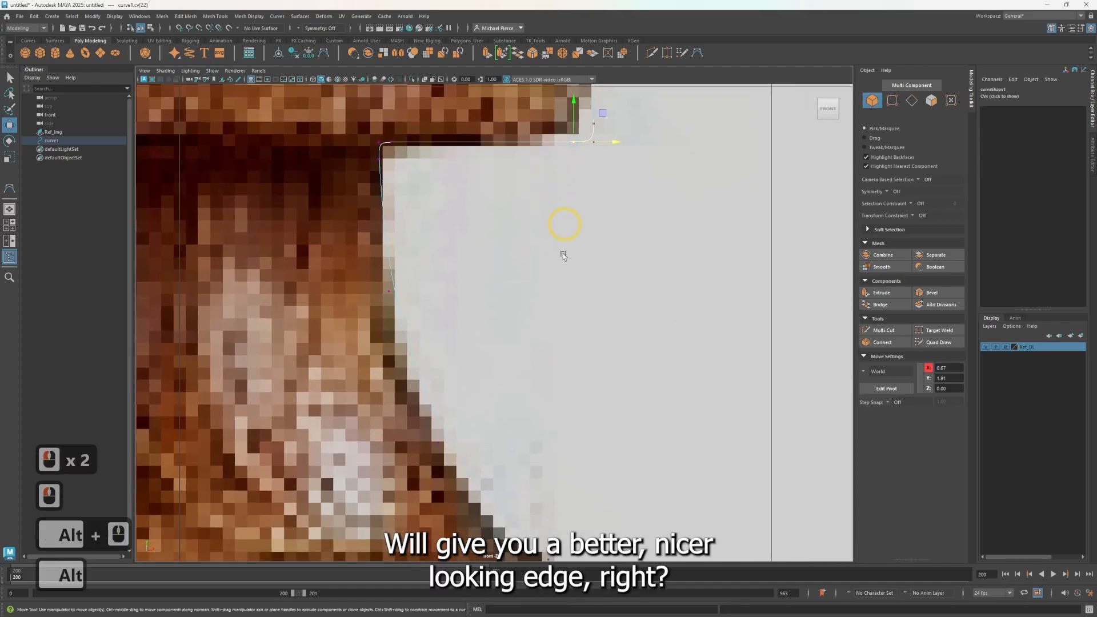
alt+middle_drag(611, 423, 603, 214)
alt+middle_drag(607, 390, 551, 321)
drag(472, 270, 503, 297)
drag(512, 258, 506, 311)
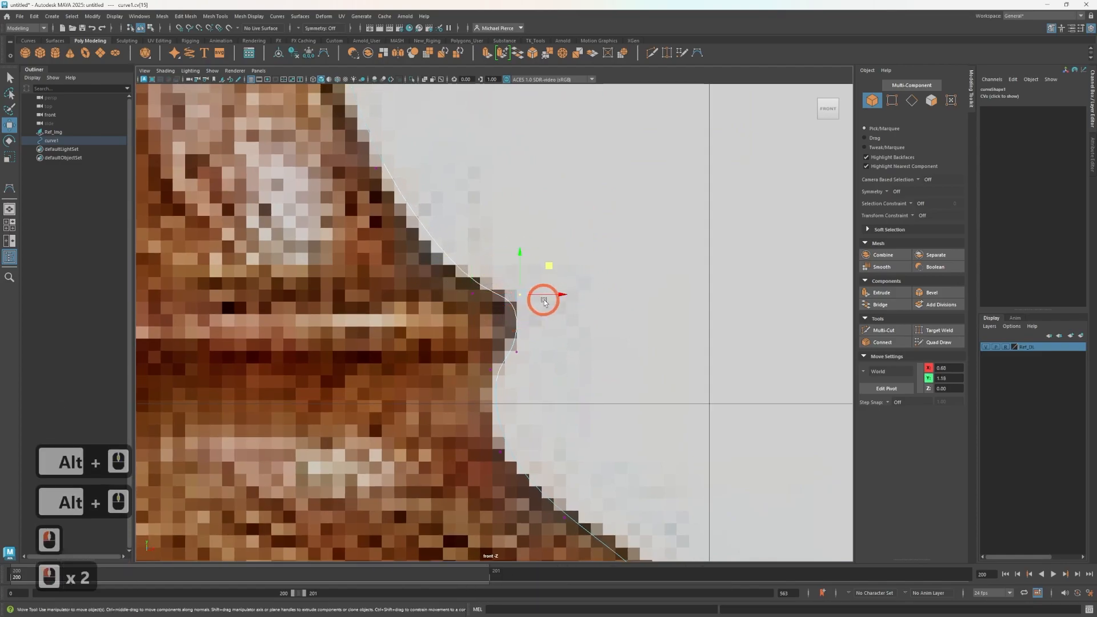
drag(553, 268, 561, 265)
drag(486, 340, 556, 342)
drag(483, 374, 511, 331)
click(550, 373)
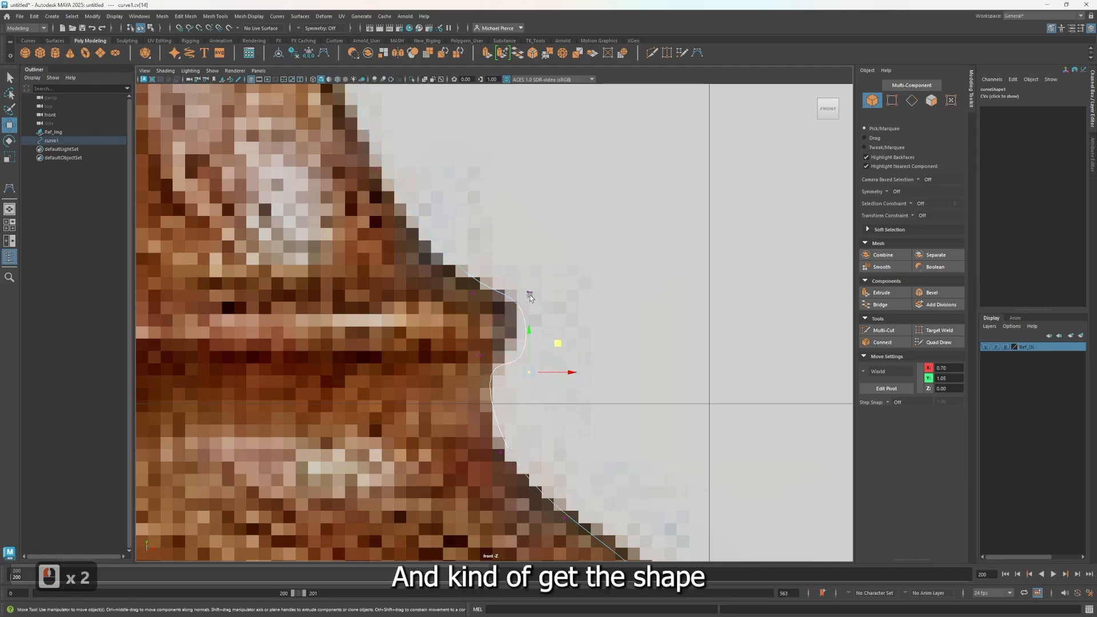
Step: Reposition the CVs below the ring and along the base's large bulge to follow the reference outline
alt+middle_drag(548, 434, 520, 293)
drag(467, 293, 514, 343)
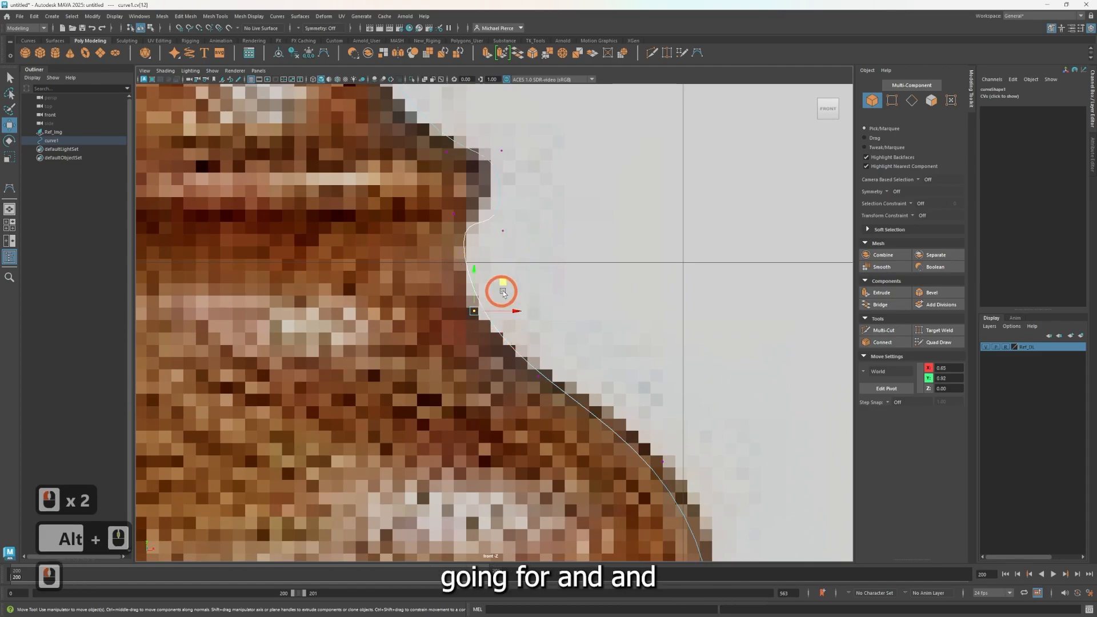
scroll(502, 299, up, 2)
alt+middle_drag(595, 371, 507, 267)
click(579, 257)
drag(585, 242, 606, 230)
click(653, 417)
click(653, 362)
Step: Move the CVs around the crease between the large bulge and the foot to match the reference
alt+middle_drag(654, 360, 512, 330)
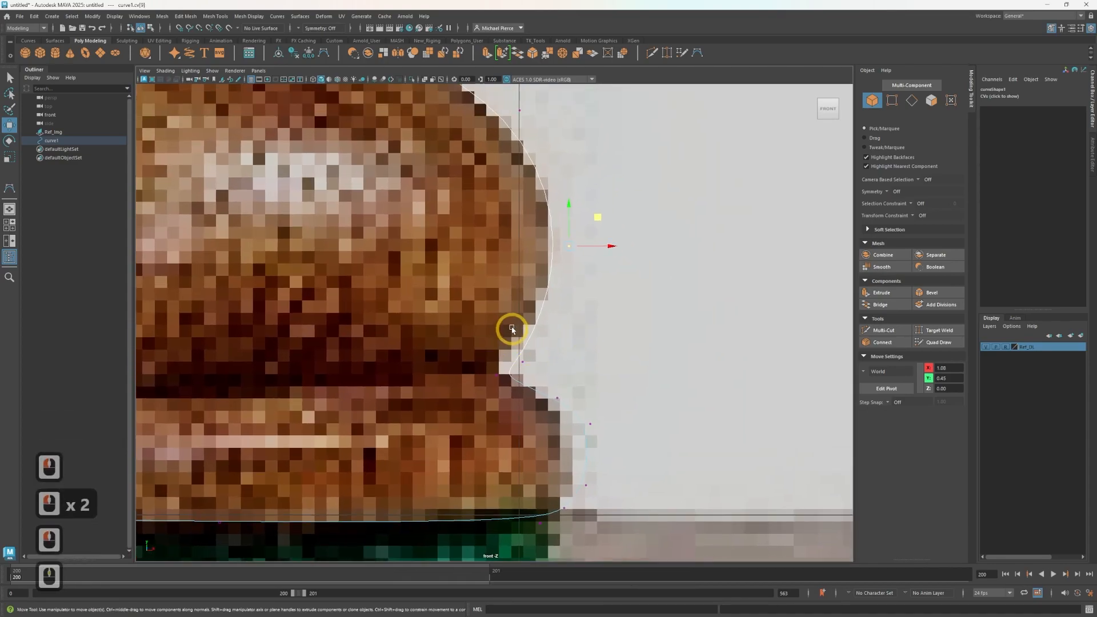
click(541, 366)
drag(554, 332, 553, 320)
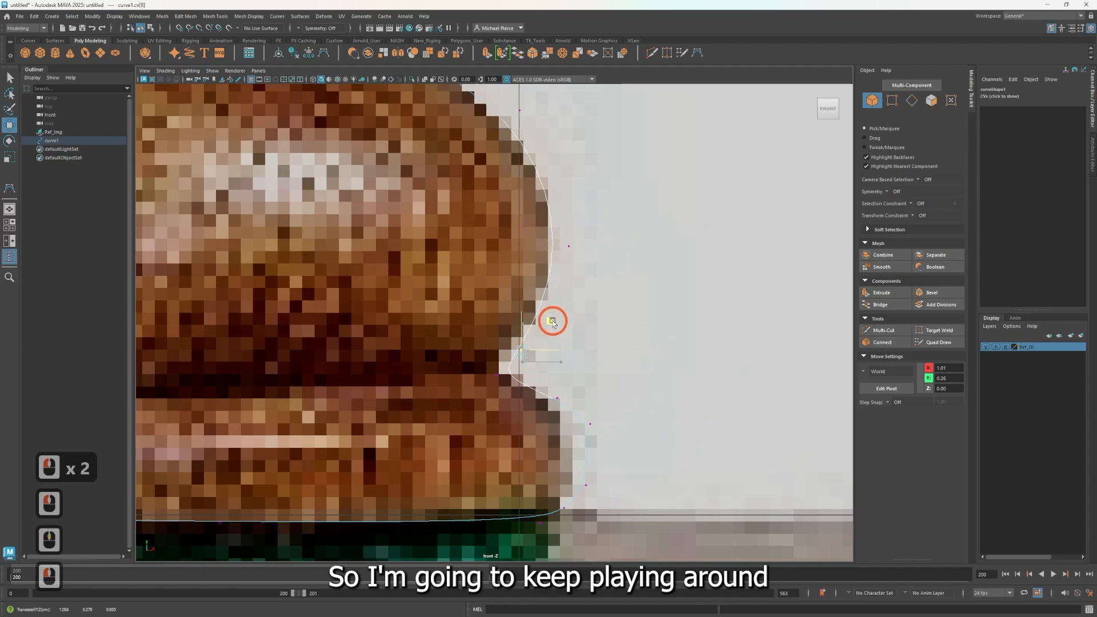
drag(478, 362, 517, 378)
drag(510, 326, 536, 341)
click(559, 396)
drag(583, 371, 565, 361)
Step: Select the CVs along the bottom of the base and scale them flat along Y
alt+middle_drag(640, 451, 769, 311)
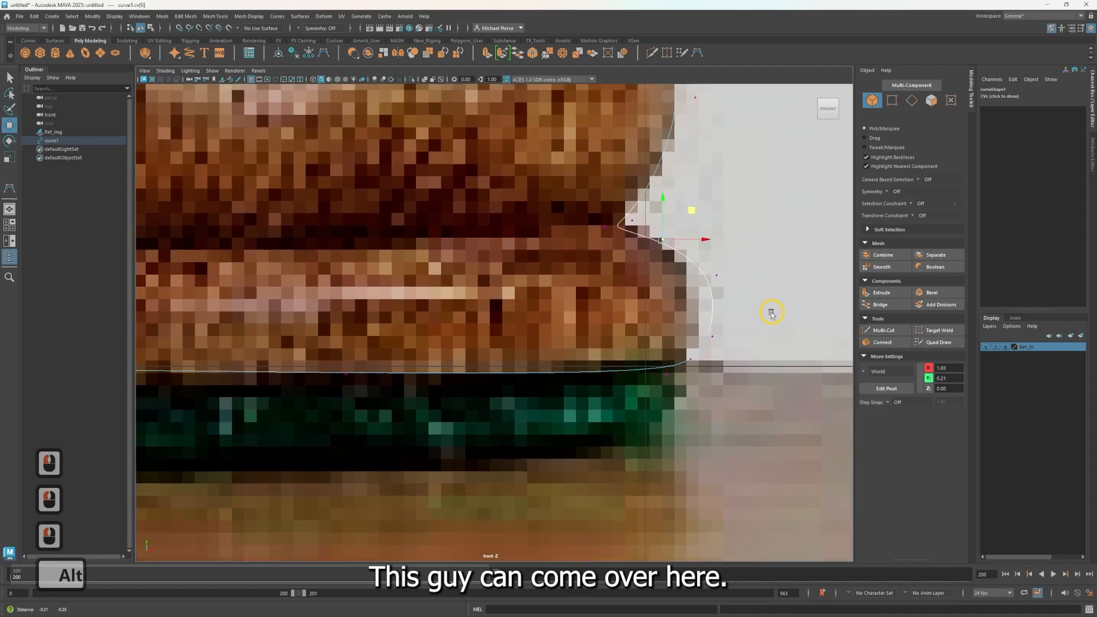
alt+right_drag(770, 311, 592, 410)
alt+middle_drag(404, 345, 421, 360)
alt+scroll(466, 346, up, 7)
alt+scroll(466, 346, up, 1)
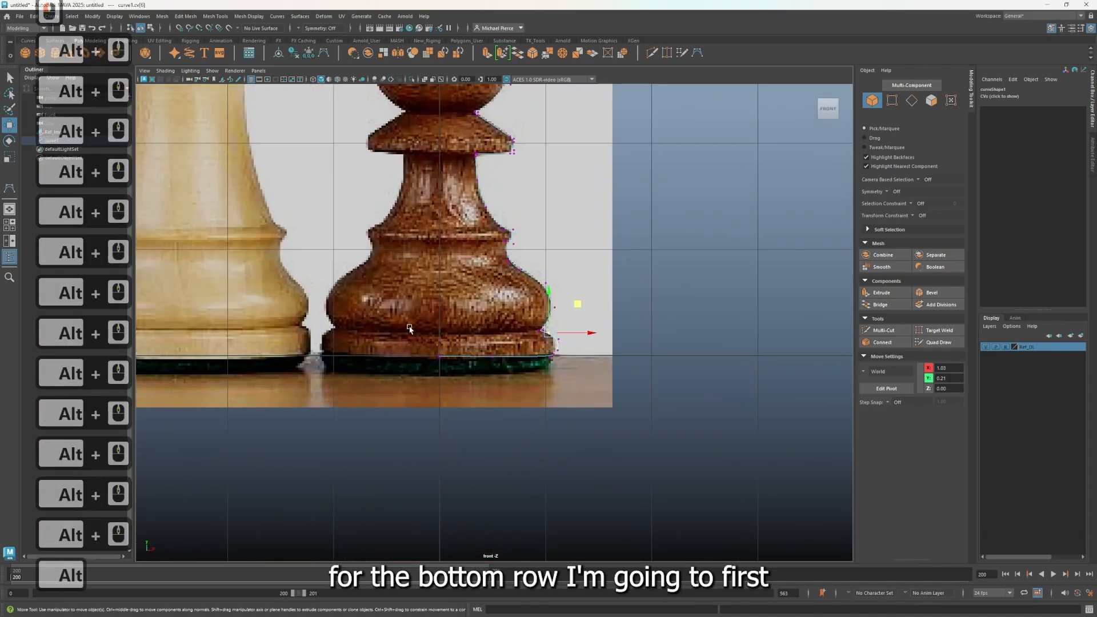
scroll(451, 363, up, 3)
drag(402, 357, 581, 417)
key(r)
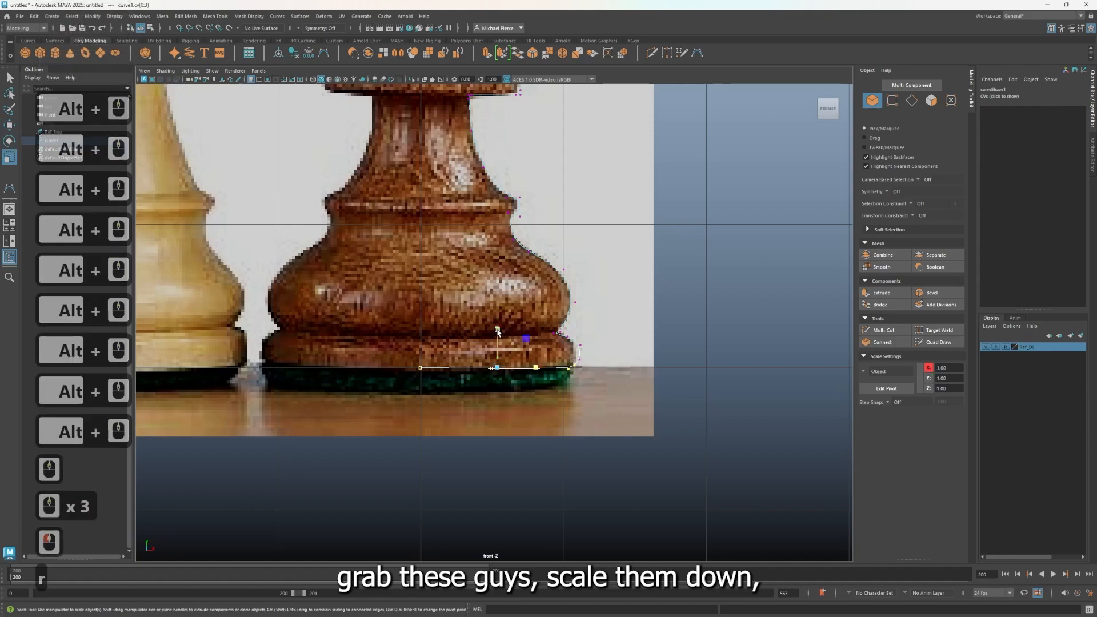
scroll(494, 325, up, 7)
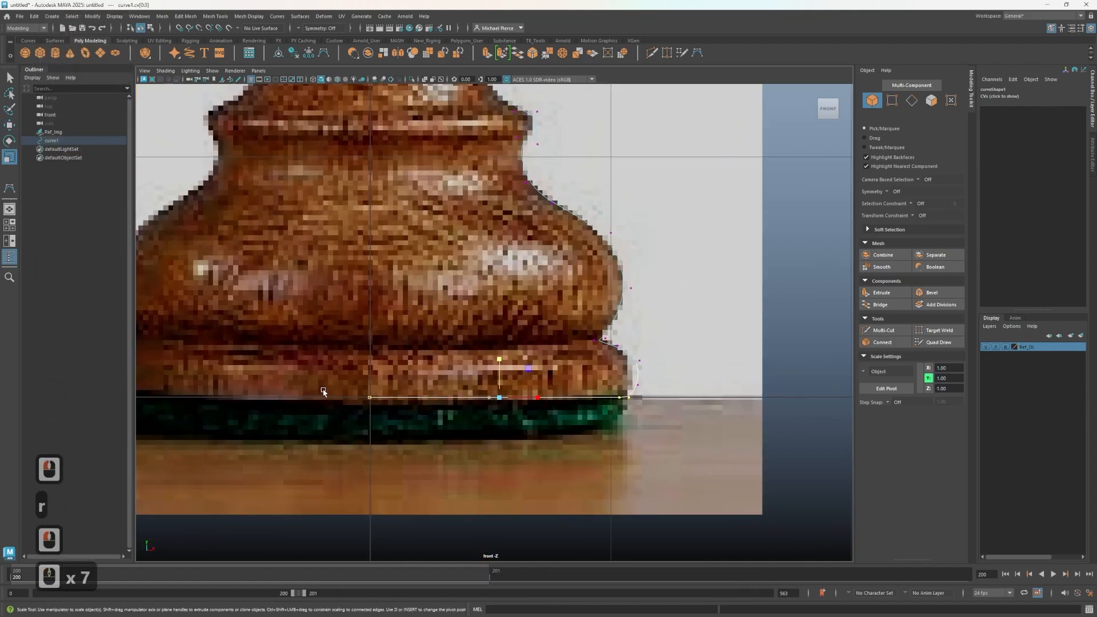
Step: Snap the curve's first CV at the bottom of the base to the central grid line at X 0
key(w)
drag(346, 383, 385, 419)
key(w)
key(x)
drag(372, 365, 337, 400)
Step: Move the second bottom CV to X 0.52 and shift the next one outward to tighten the foot's lower corner
scroll(338, 400, up, 1)
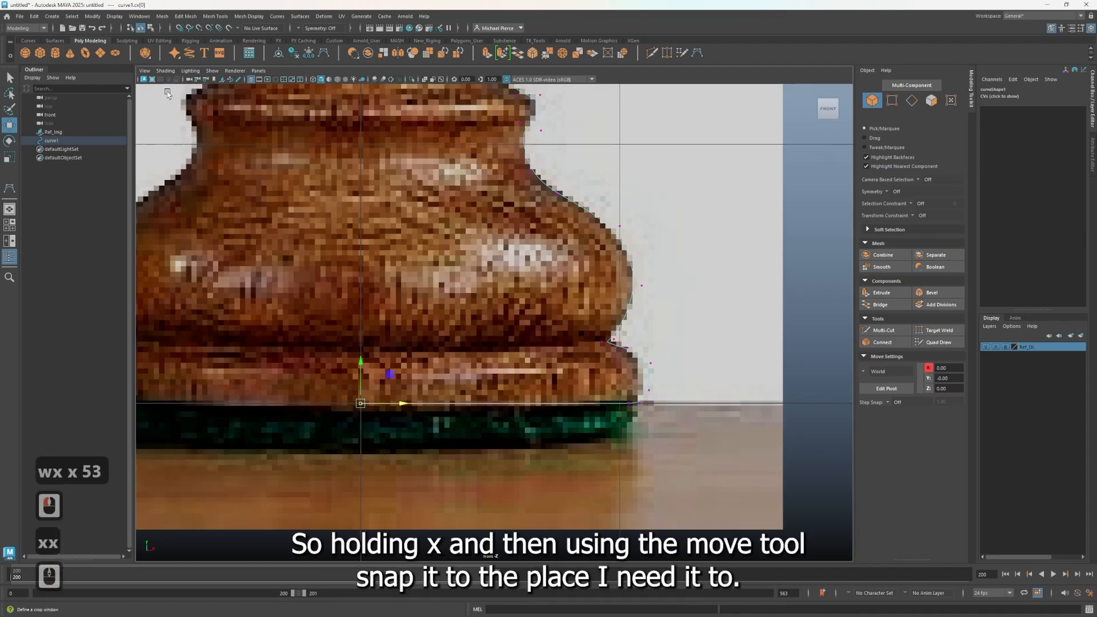
scroll(472, 457, up, 3)
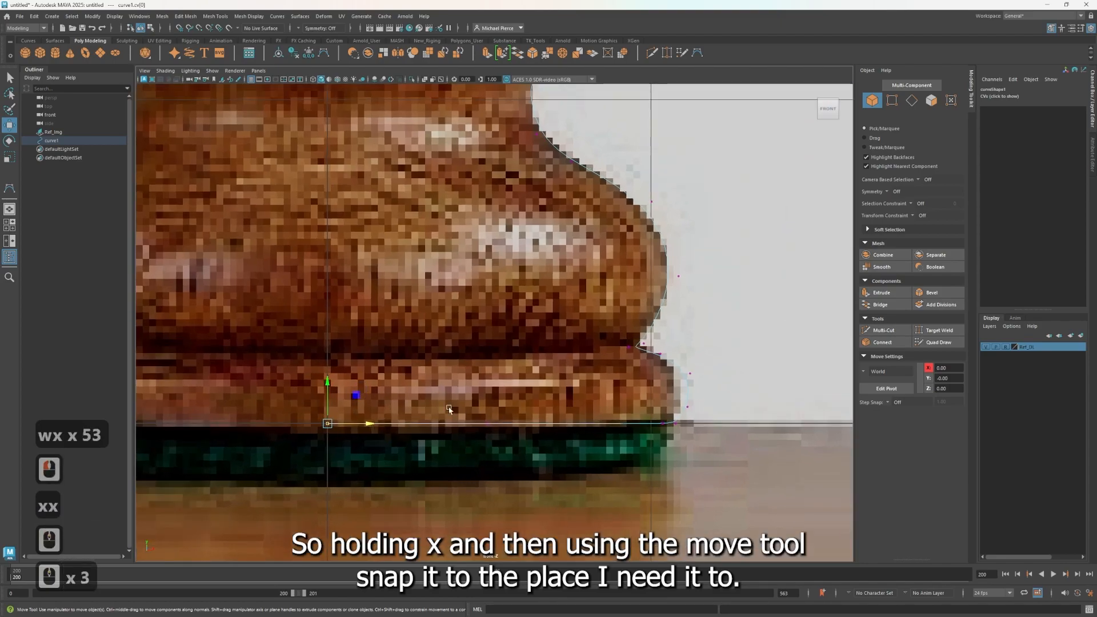
click(487, 423)
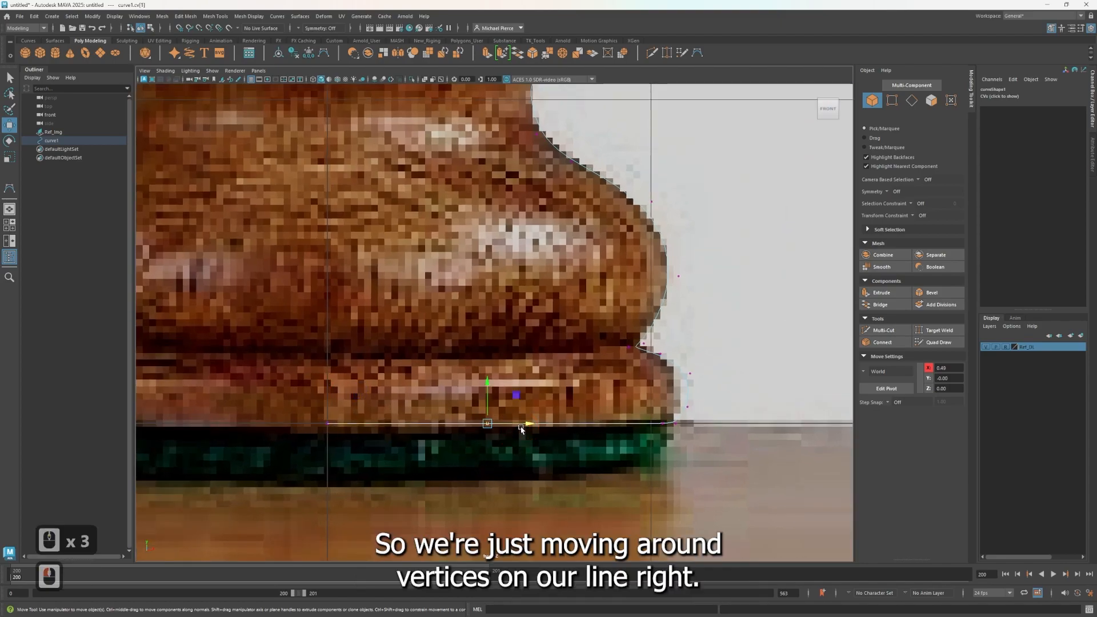
drag(521, 427, 531, 427)
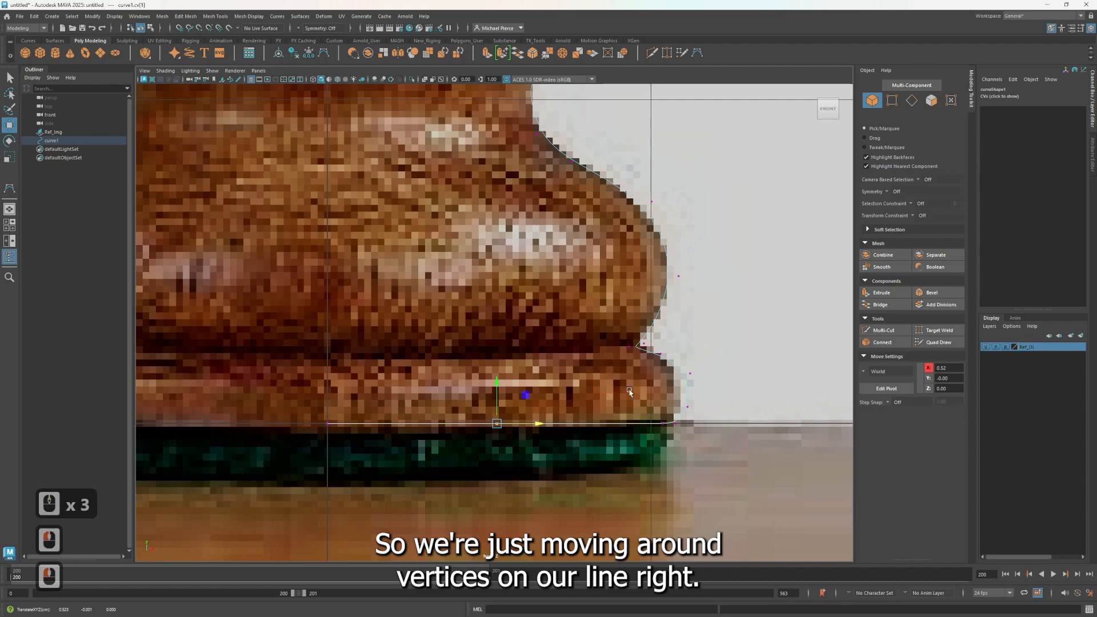
click(678, 427)
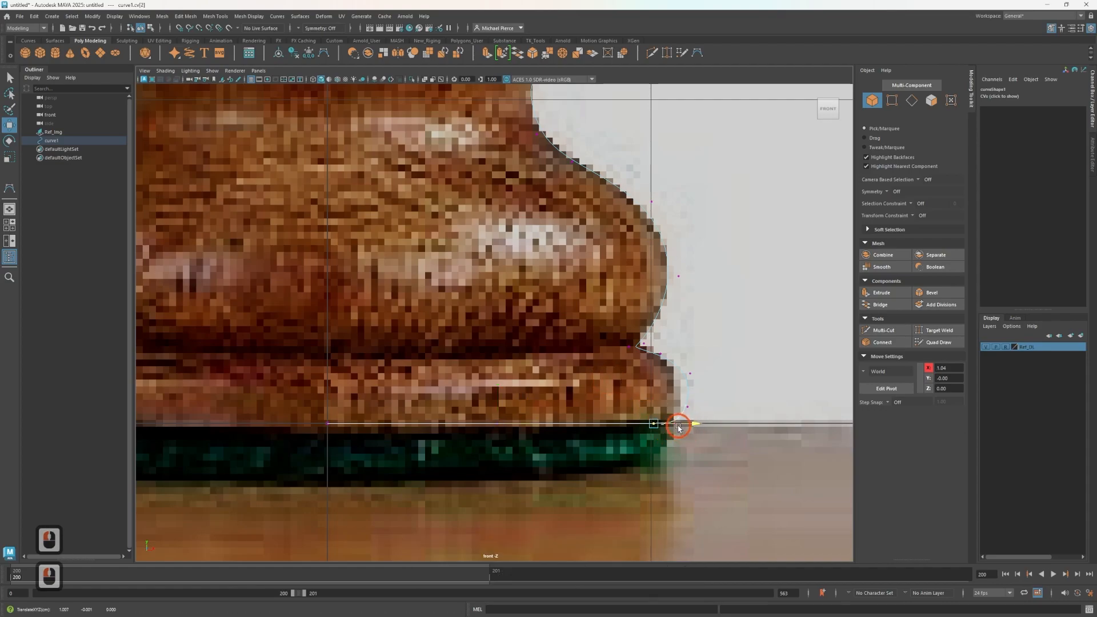
drag(673, 430, 677, 430)
double_click(686, 404)
key(ctrl+z)
Step: Deselect the curve's CVs and switch from the front view to the four-view layout
click(697, 390)
scroll(669, 297, down, 4)
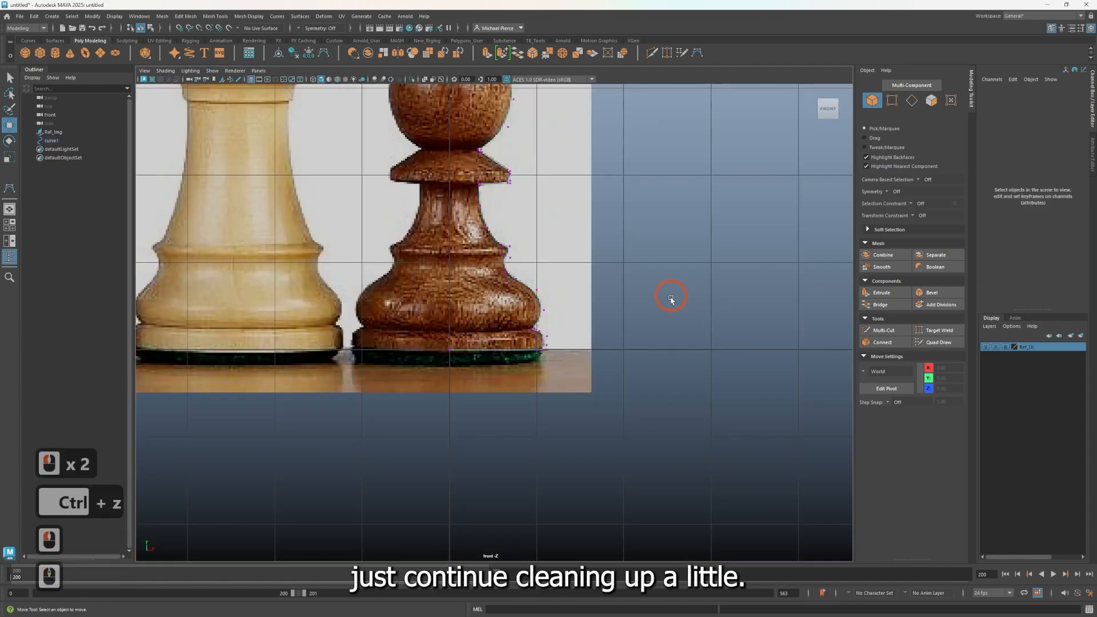
scroll(605, 300, up, 2)
key(space)
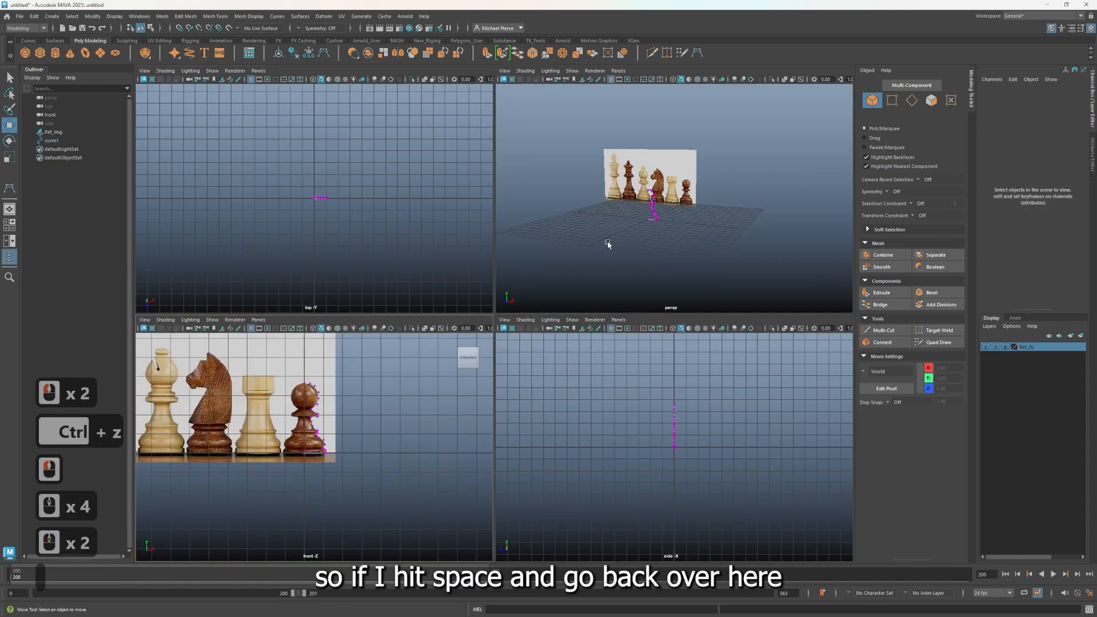
Step: Enlarge the perspective view, select the pawn's profile curve and frame it
scroll(650, 232, up, 4)
right_drag(595, 252, 642, 229)
click(659, 255)
alt+middle_drag(672, 252, 689, 239)
alt+drag(688, 238, 665, 227)
key(space)
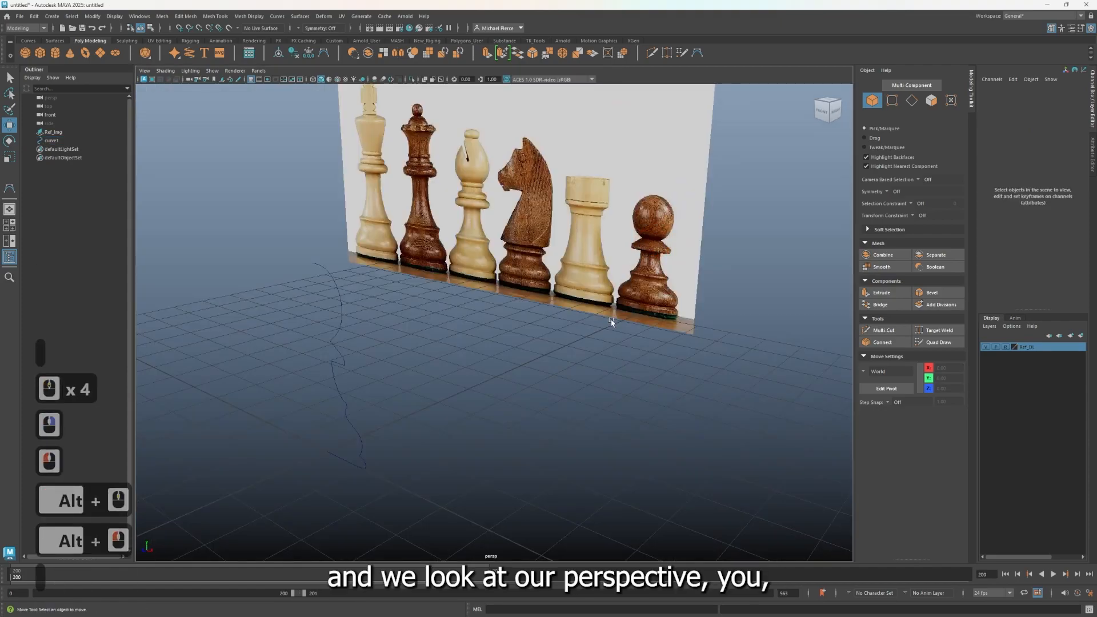
click(339, 389)
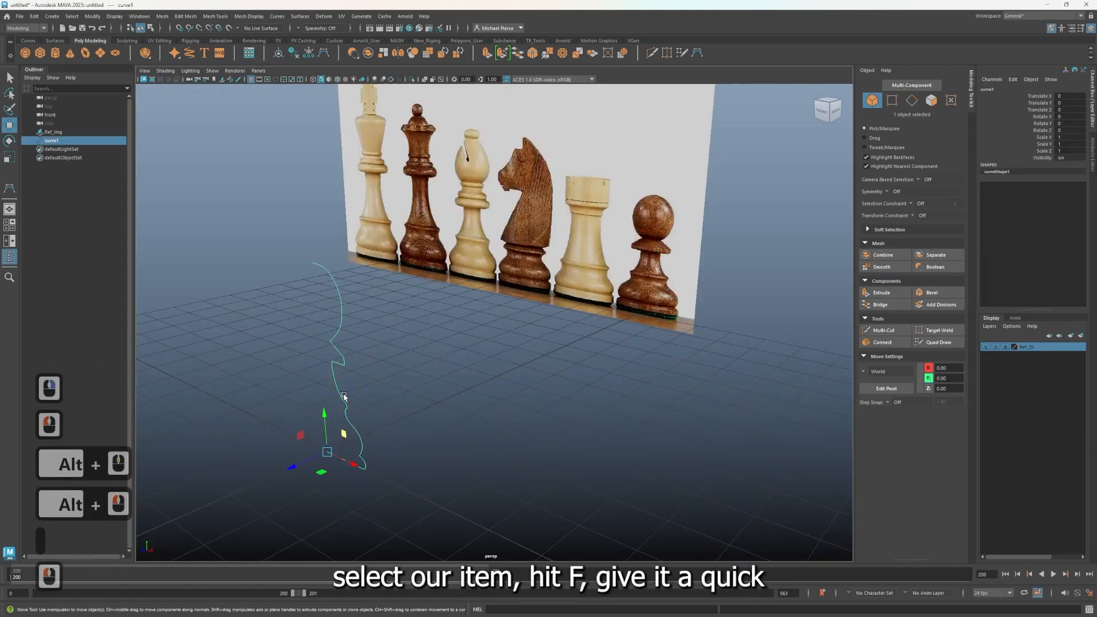
key(f)
alt+drag(630, 389, 652, 447)
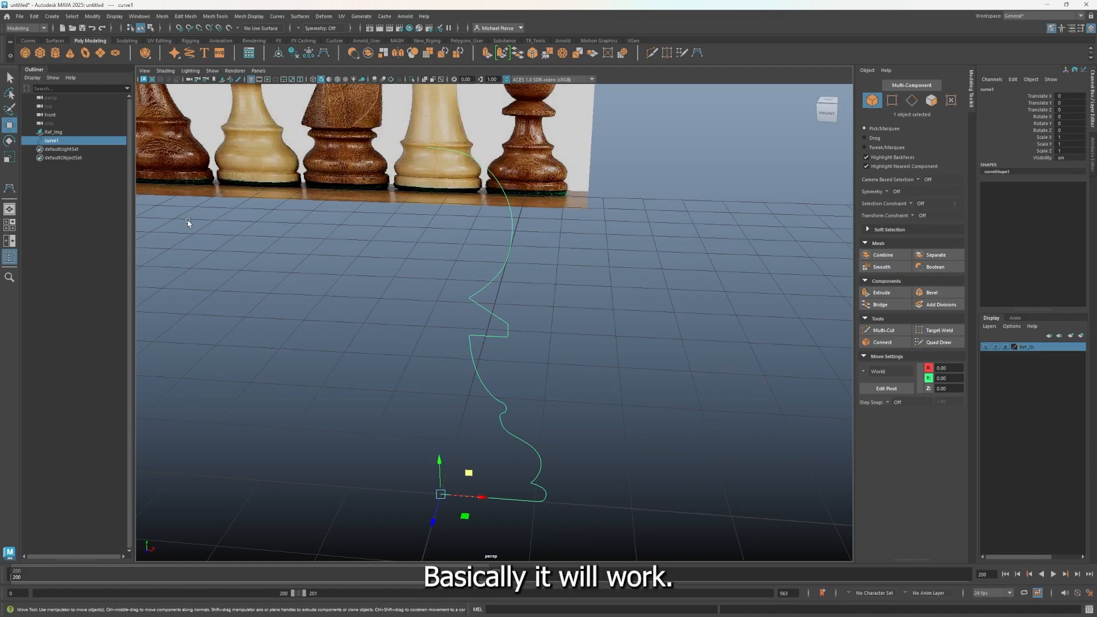
Step: Open the Revolve options for the profile curve, reset them to the default settings and enlarge the dialog
click(363, 19)
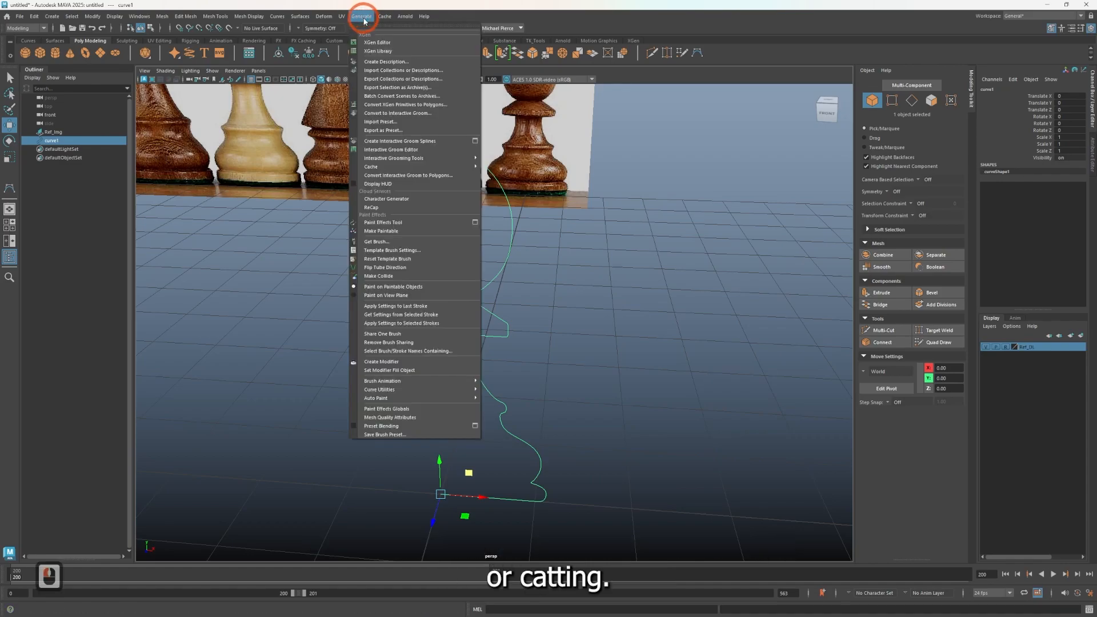
mouse_move(301, 17)
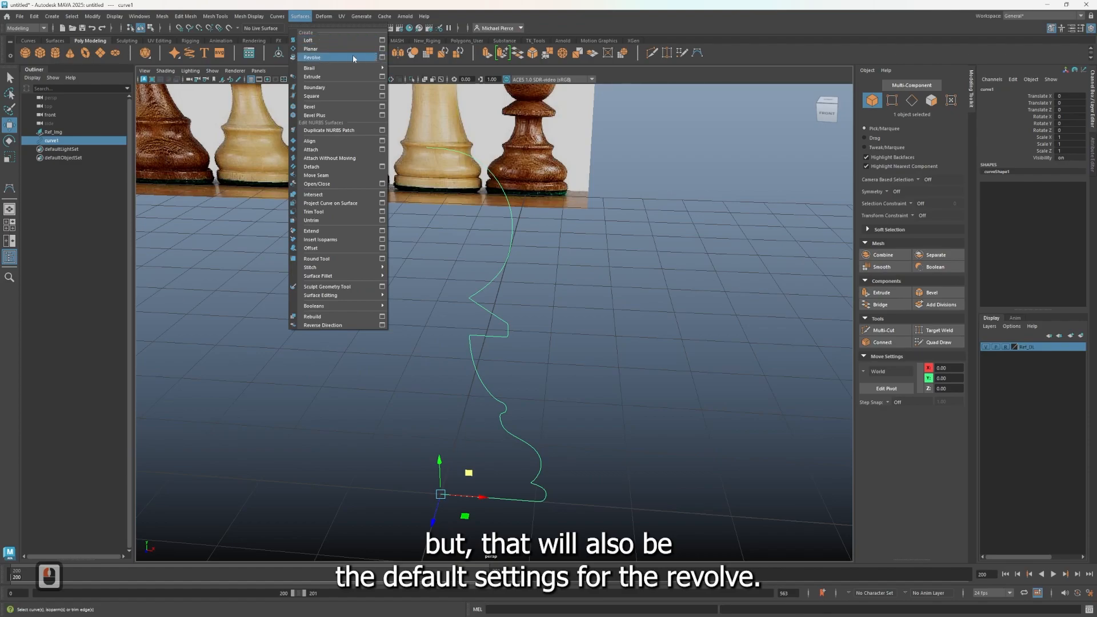
click(380, 58)
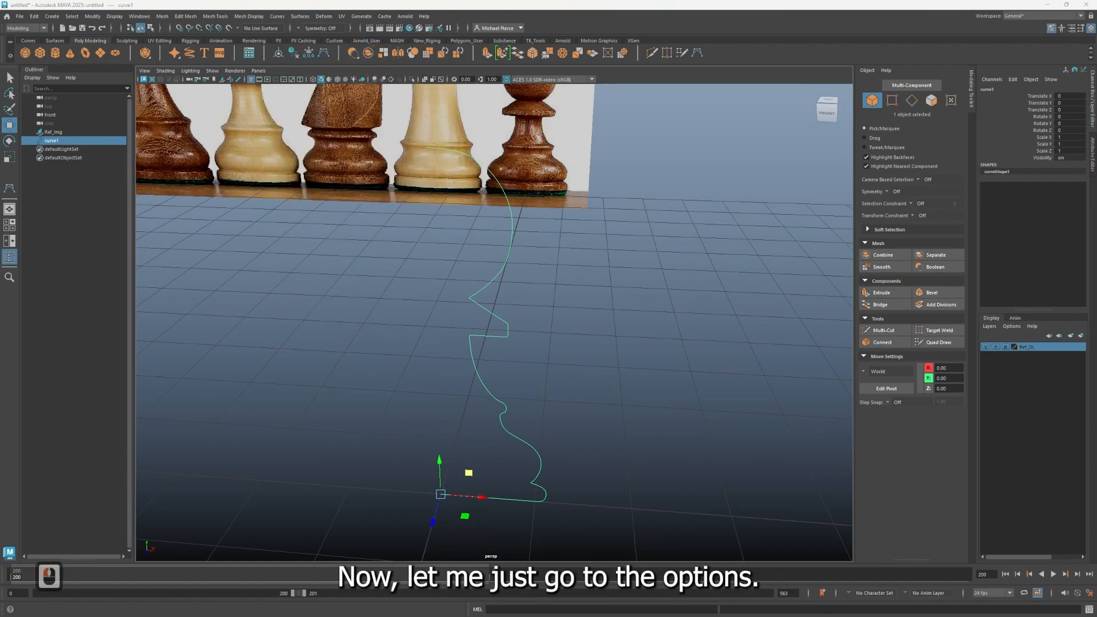
drag(172, 163, 269, 146)
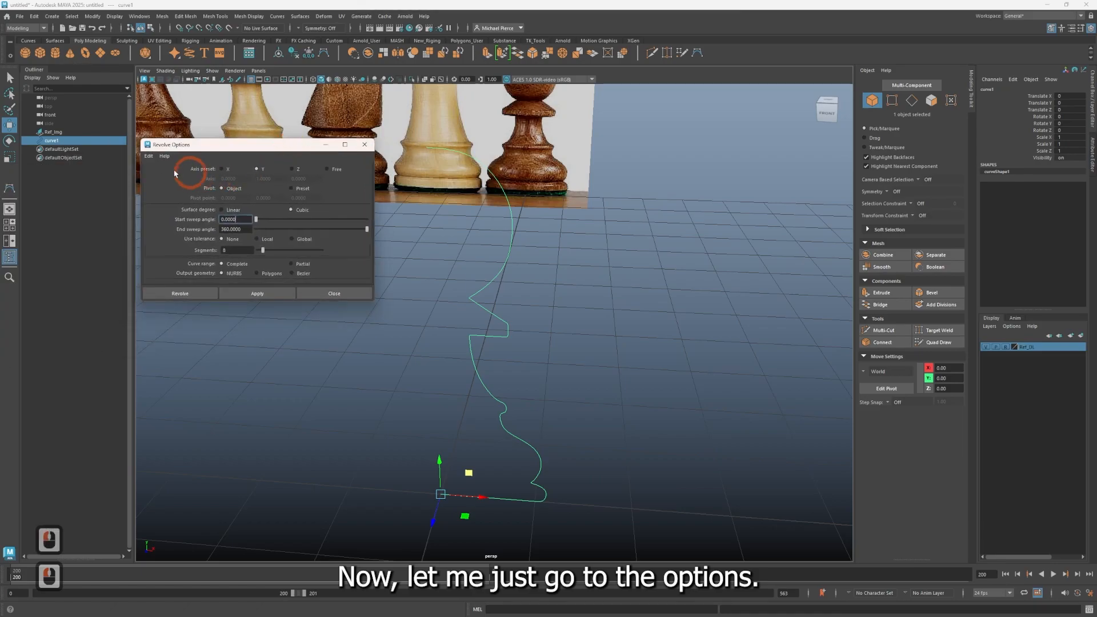
click(150, 156)
click(166, 171)
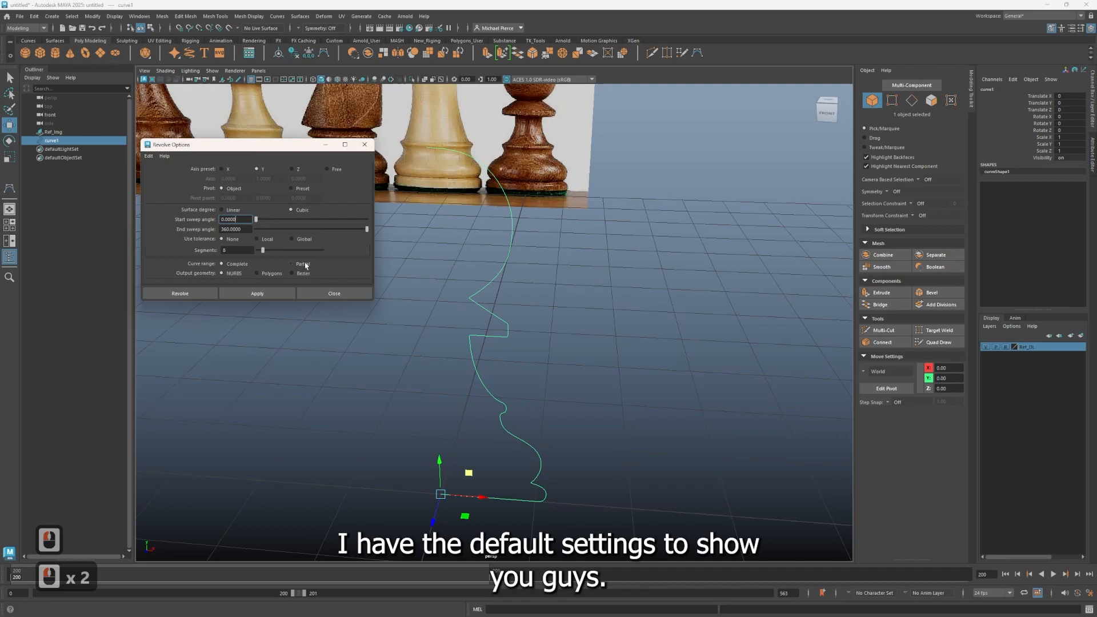
drag(323, 299, 289, 417)
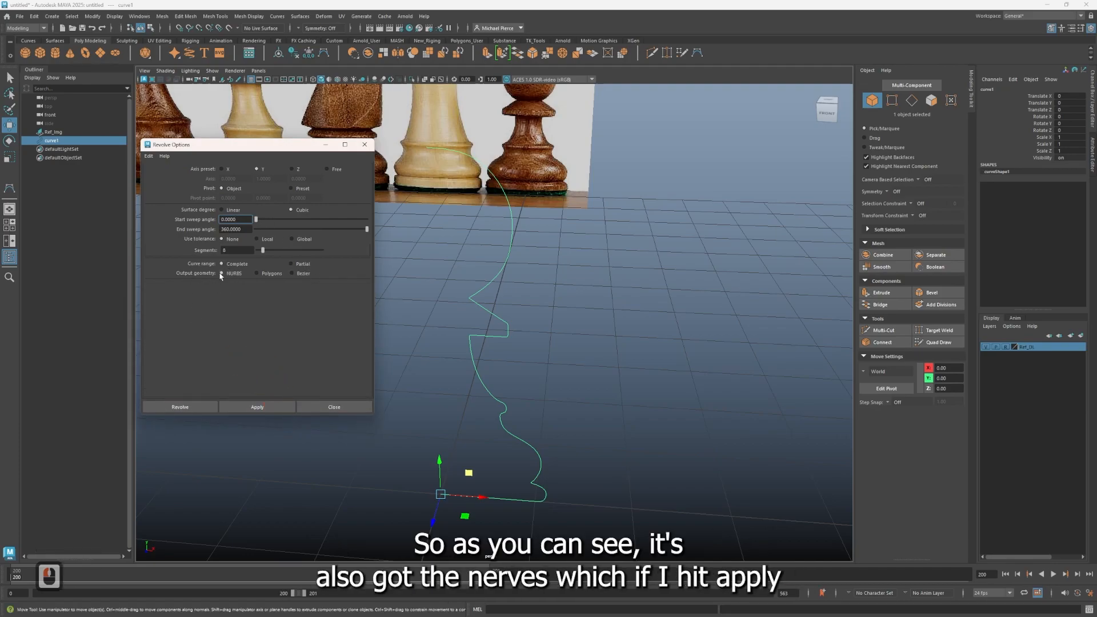
Step: Revolve the curve 360 degrees around Y as a NURBS surface with 8 segments and select the resulting surface
click(252, 403)
alt+drag(605, 330, 643, 303)
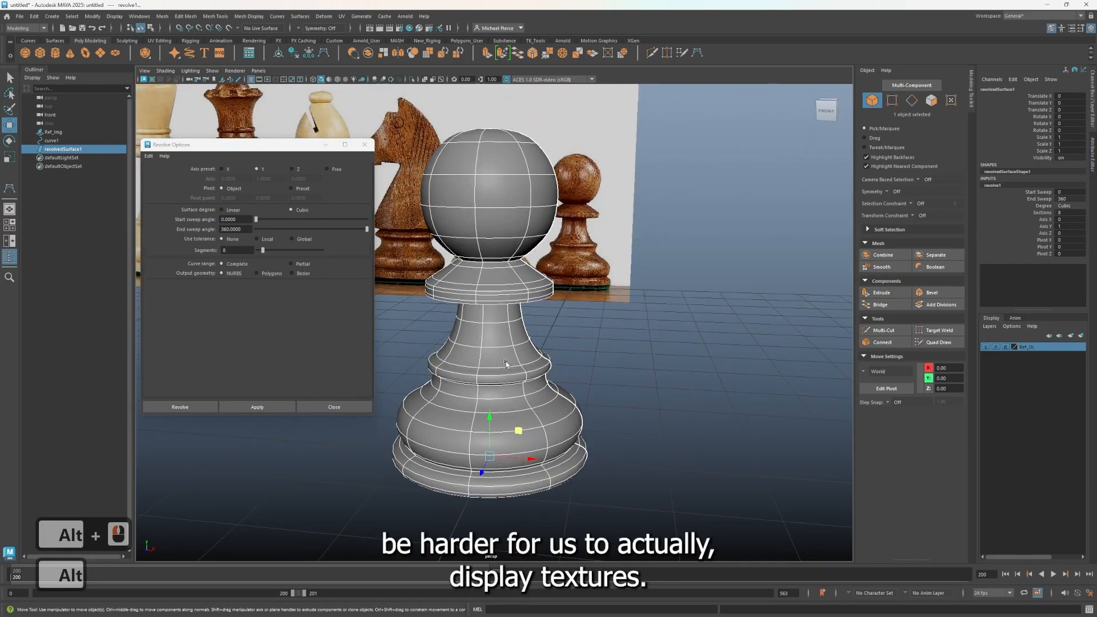
click(38, 149)
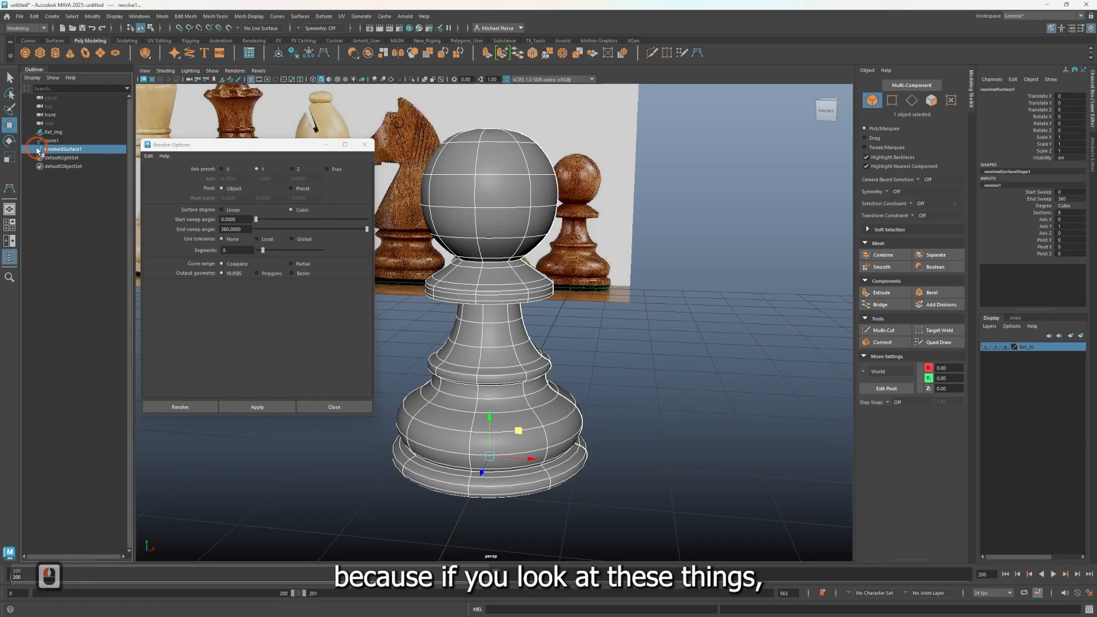
Step: Switch the revolved surface to isoparm selection, pick a lengthwise isoparm on the pawn's head and inspect it around the body
right_click(454, 202)
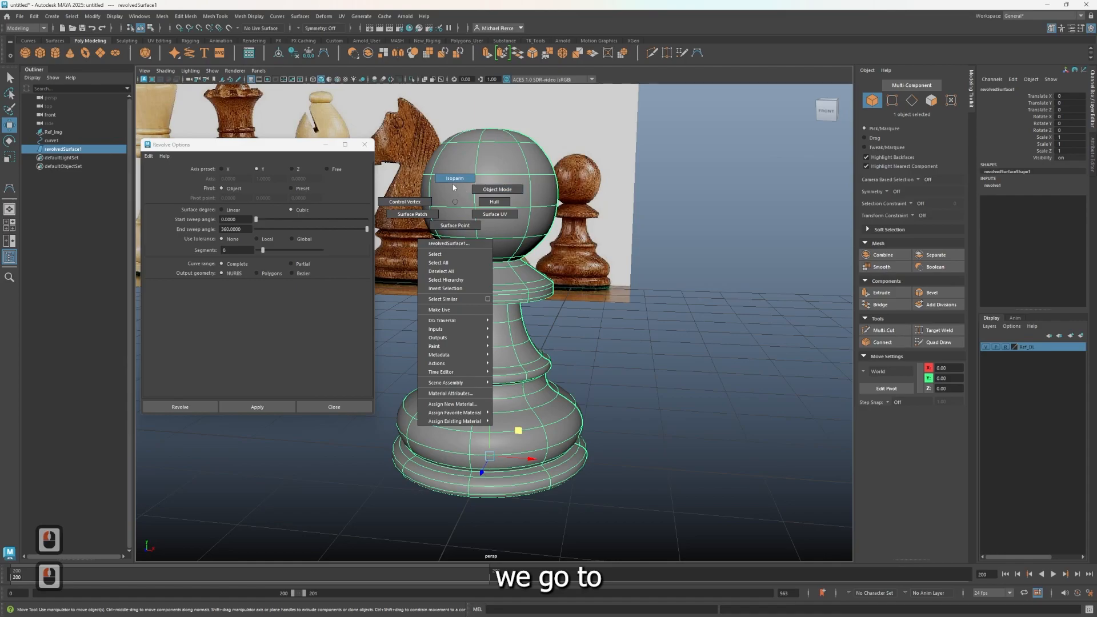
click(469, 177)
right_click(471, 178)
click(474, 165)
alt+drag(586, 216, 487, 238)
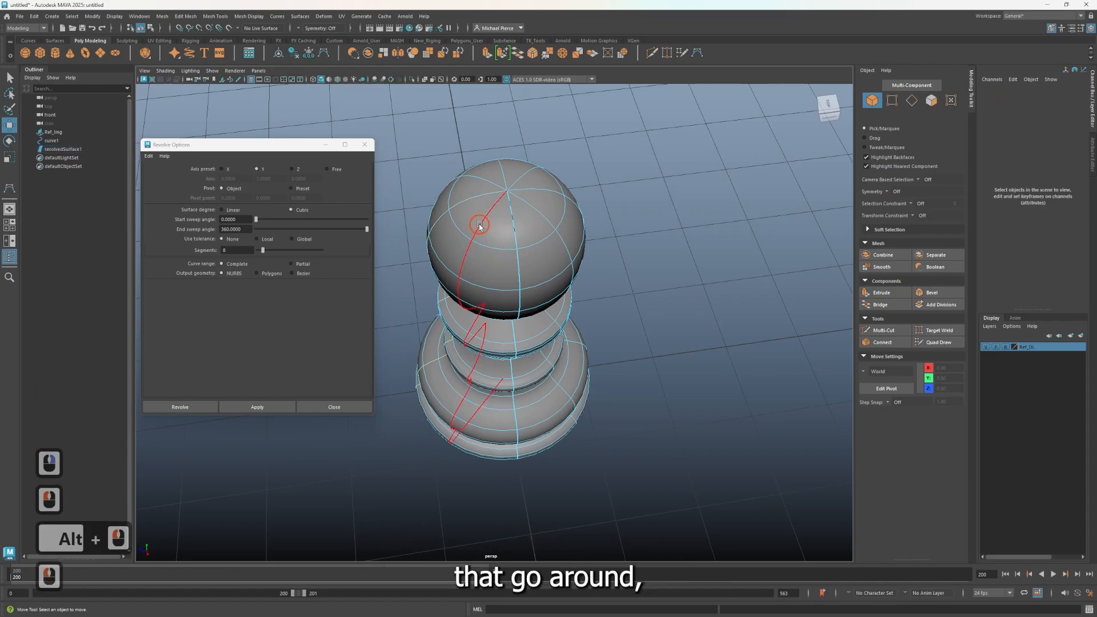
click(479, 227)
right_click(481, 225)
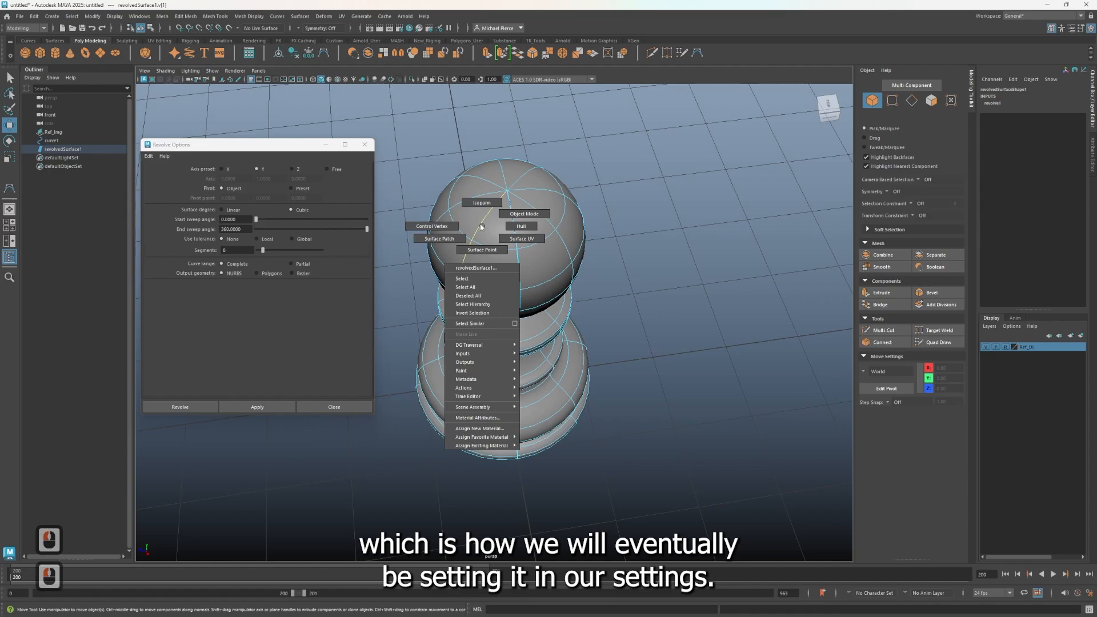
alt+scroll(515, 289, up, 2)
alt+middle_drag(464, 372, 515, 373)
alt+drag(372, 386, 424, 359)
alt+drag(467, 479, 513, 472)
Step: Return the surface to object mode and undo the NURBS revolve
right_click(513, 389)
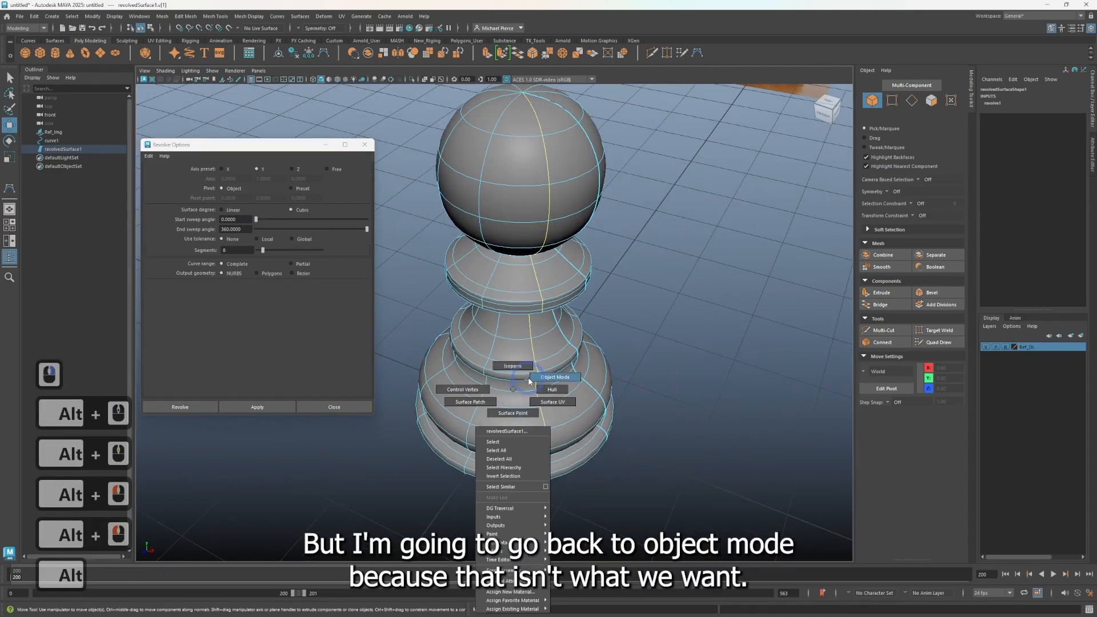
click(555, 377)
key(ctrl+z)
key(ctrl+z)
key(ctrl+z)
key(ctrl+z)
key(ctrl+z)
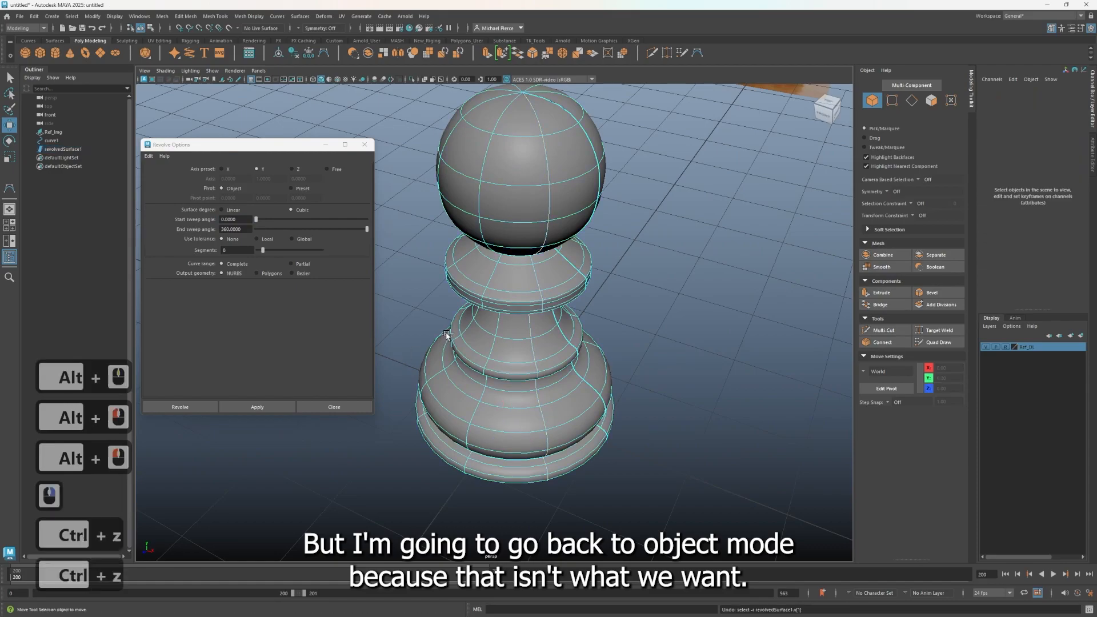
key(ctrl+z)
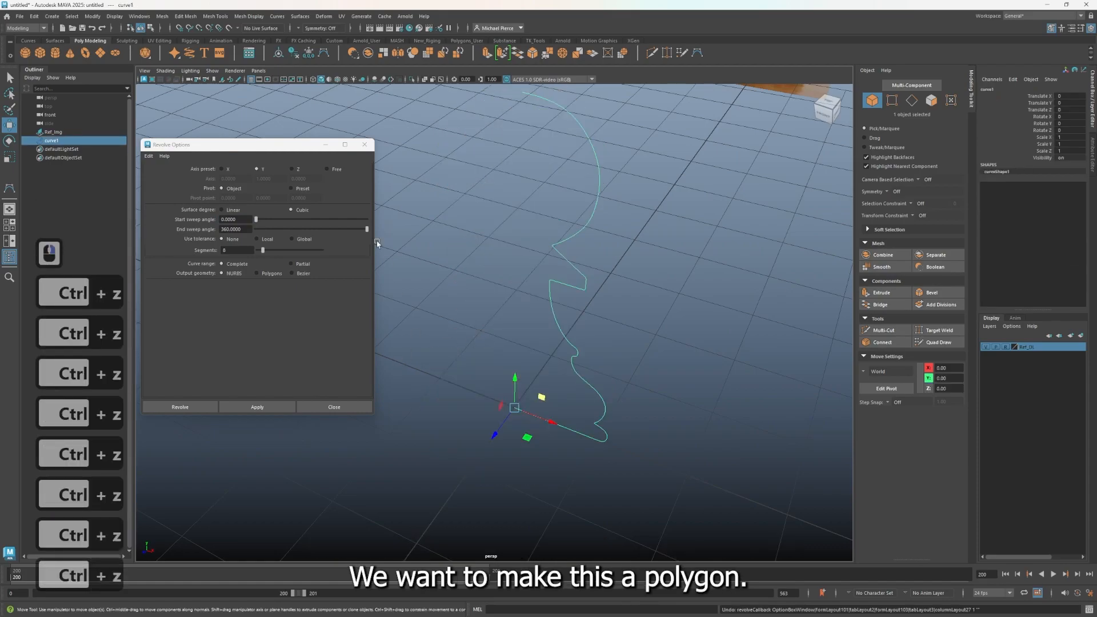
Step: Try revolving the profile curve around the Z axis, inspect the shape and undo it
click(297, 169)
click(230, 410)
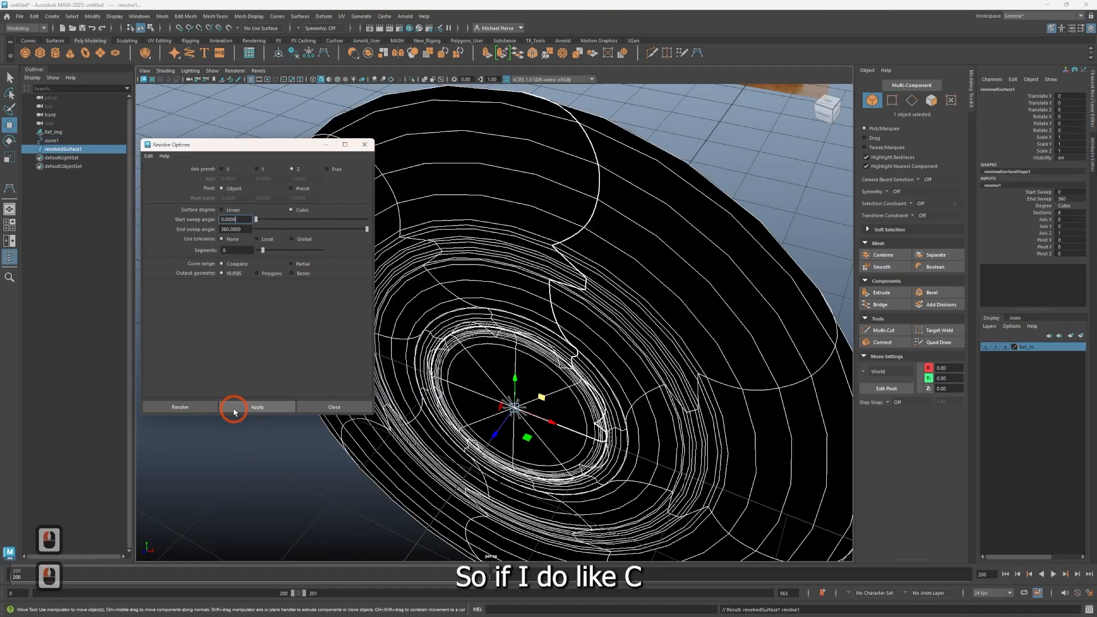
alt+drag(445, 386, 506, 379)
key(ctrl+z)
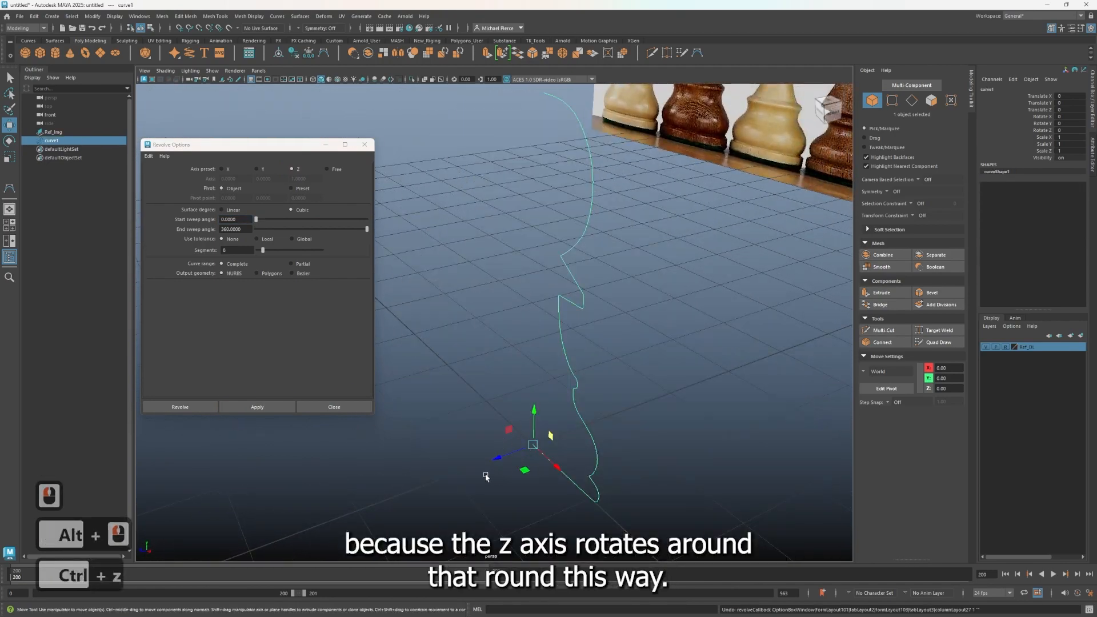
Step: Try revolving the profile curve around the X axis, undo it and set the revolve axis back to Y
alt+drag(487, 468, 578, 465)
click(222, 169)
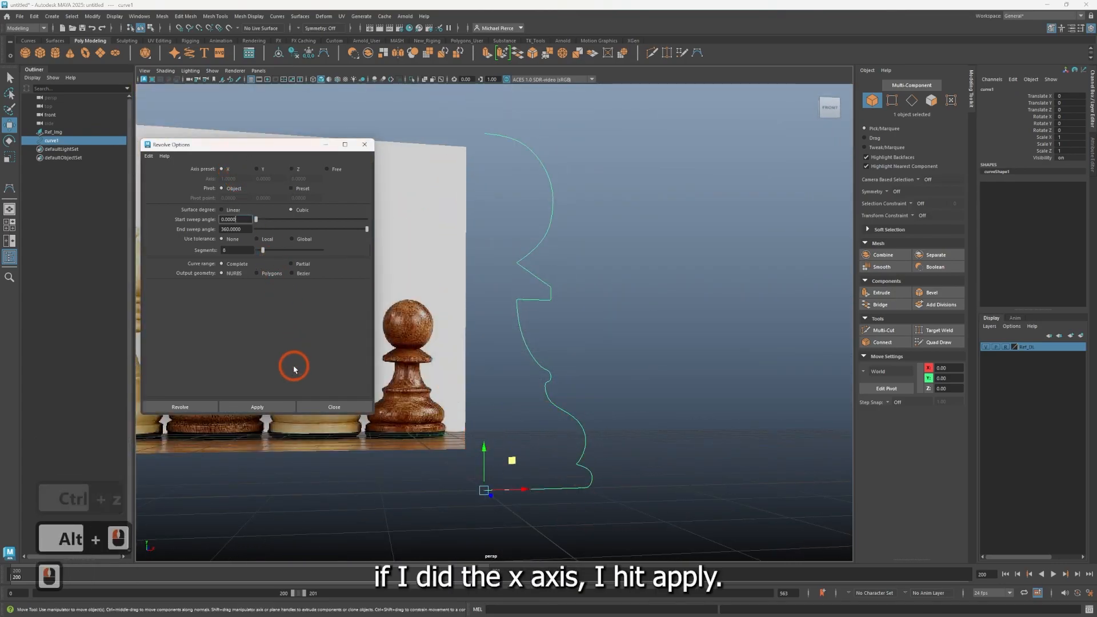
click(246, 407)
alt+drag(548, 407, 613, 351)
key(ctrl+z)
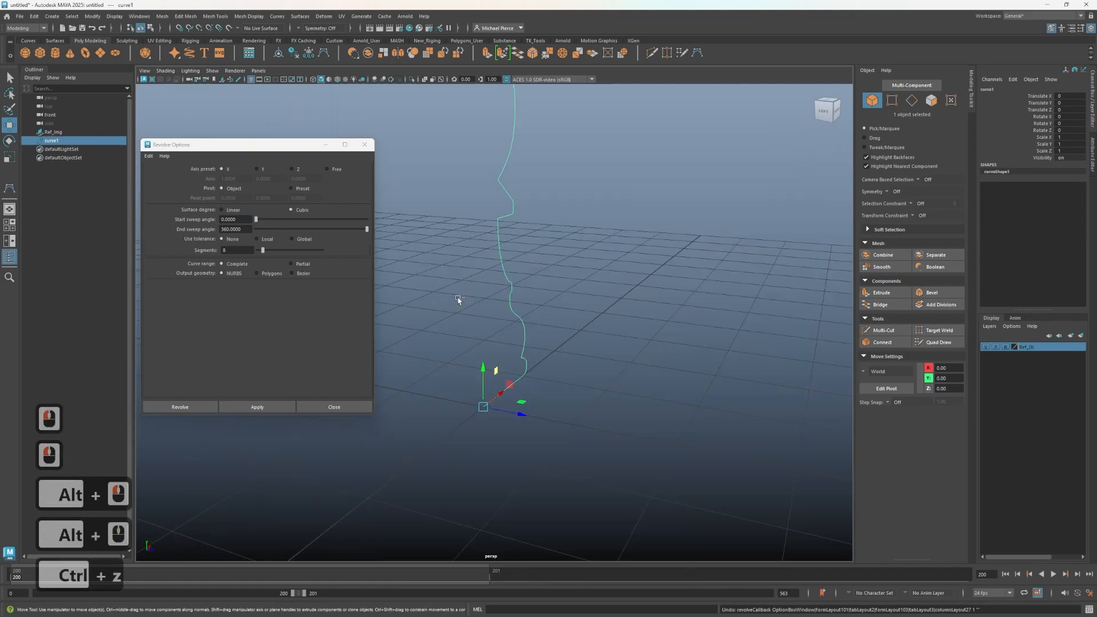
click(258, 169)
alt+drag(594, 297, 384, 259)
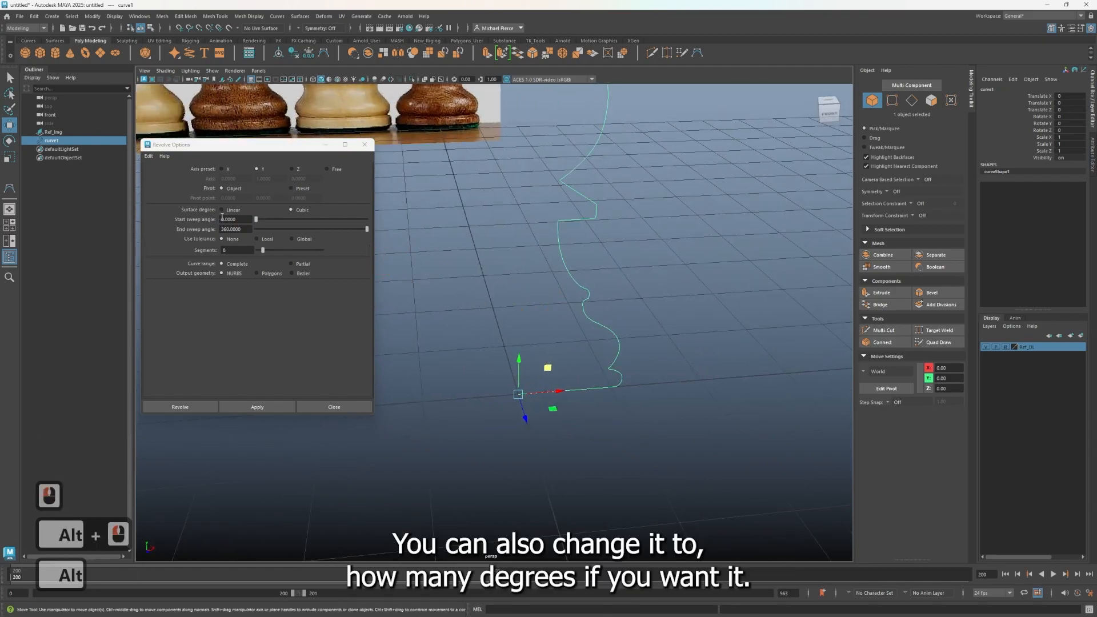
Step: Try a partial revolve around Y with an end sweep angle of about 115 degrees and undo it
drag(366, 228, 291, 229)
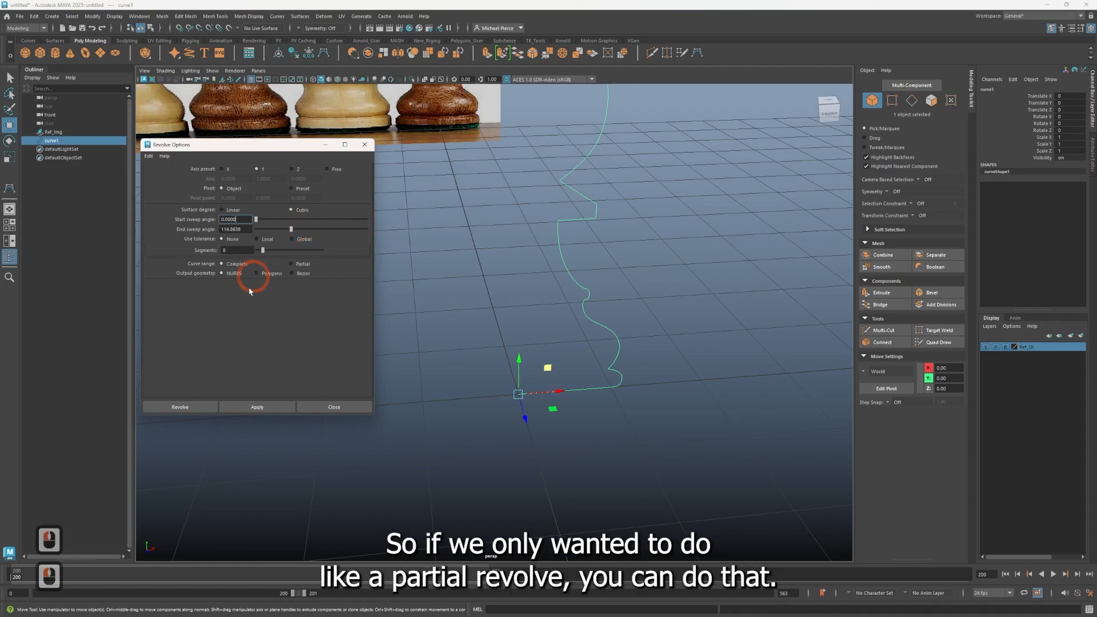
click(247, 407)
scroll(532, 354, down, 1)
alt+drag(551, 337, 576, 445)
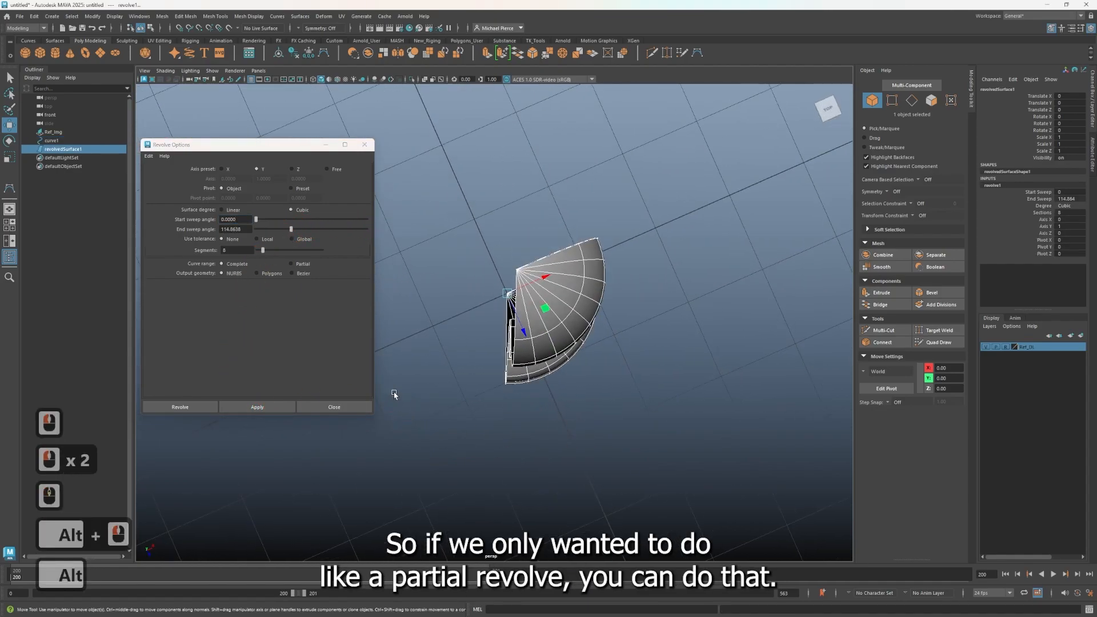
key(ctrl+z)
key(ctrl+z)
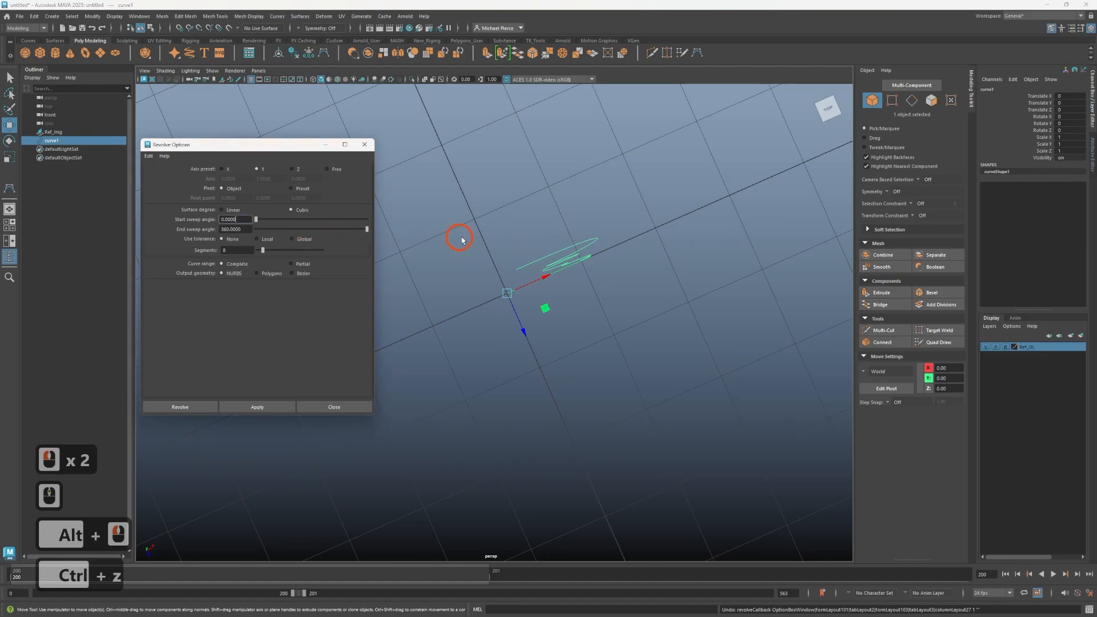
Step: Set the revolve output geometry to Polygons, with type Quads and the General tessellation method
click(286, 283)
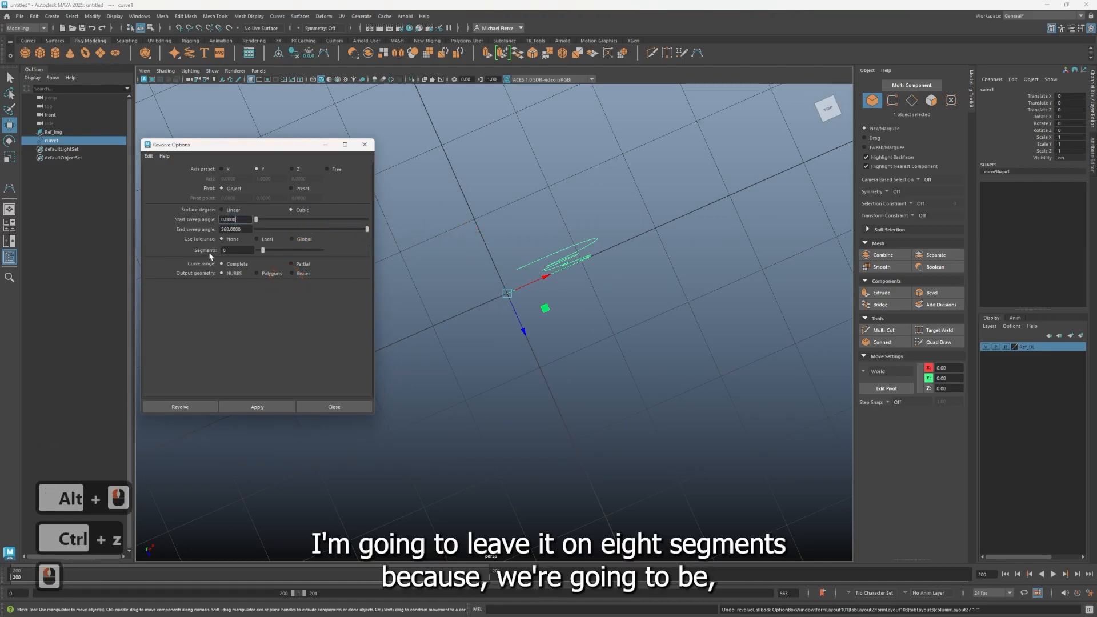
click(261, 276)
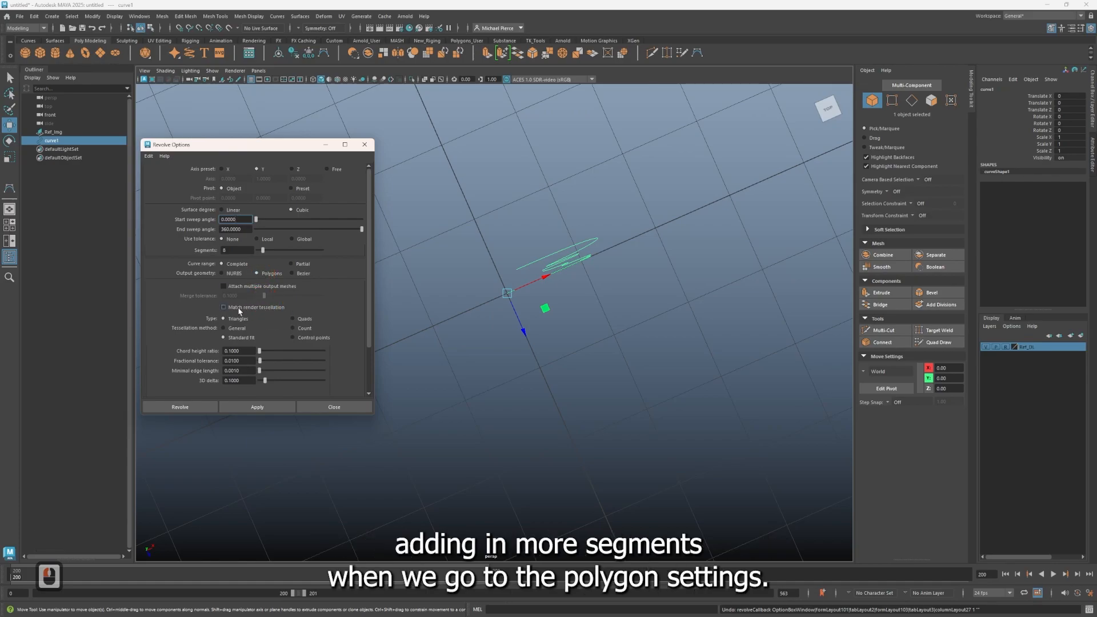
scroll(264, 270, down, 1)
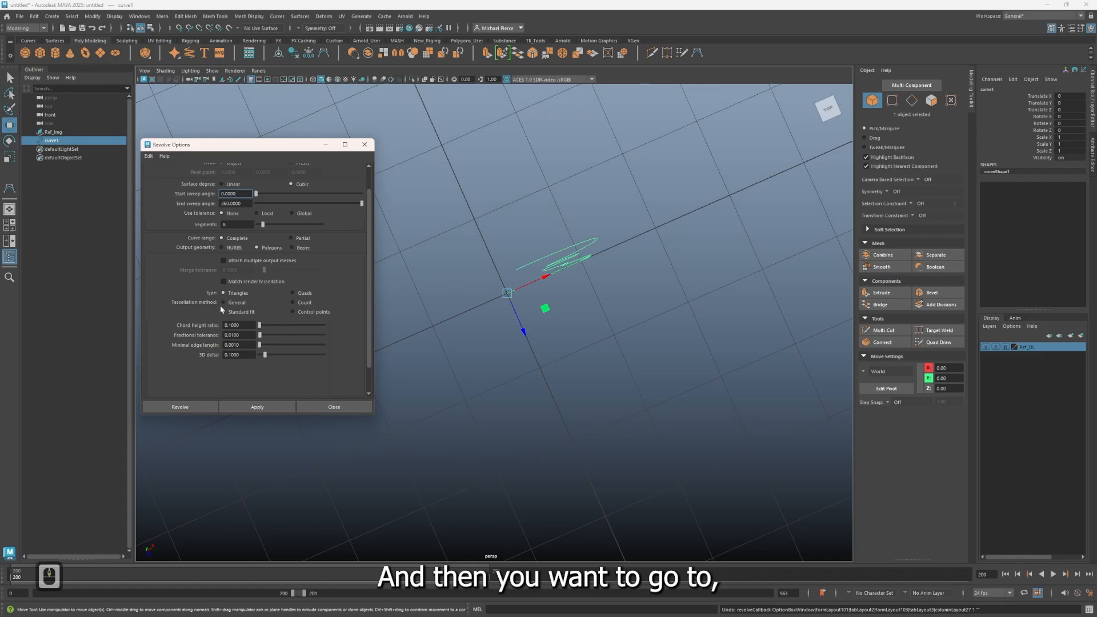
click(292, 293)
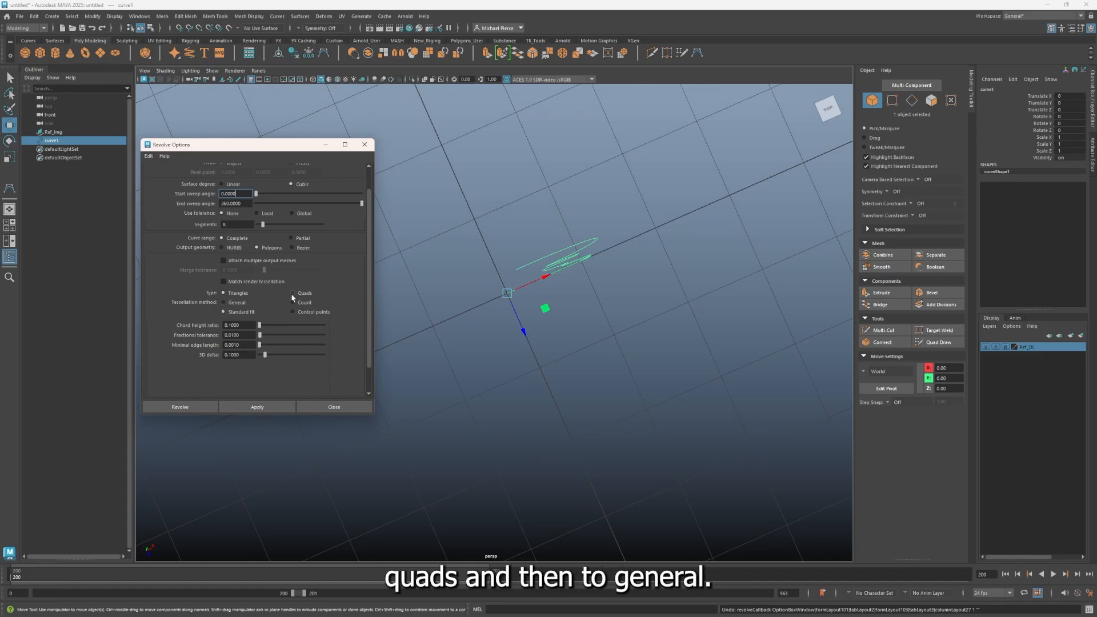
click(224, 303)
scroll(273, 311, down, 2)
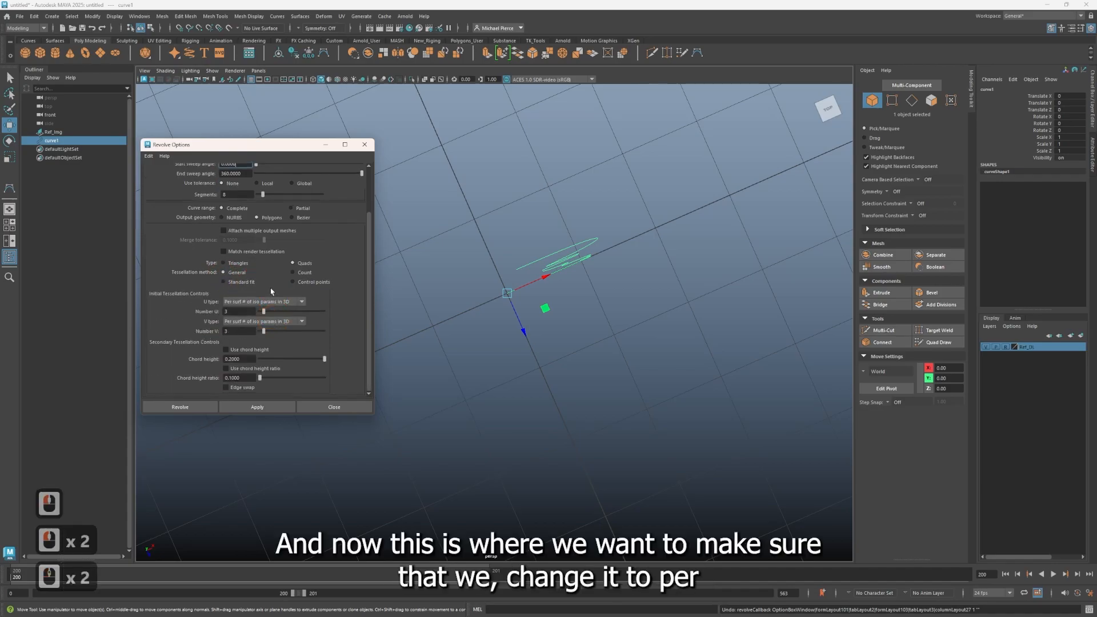
Step: Set both the U type and V type of the initial tessellation controls to Per span # of iso params
click(236, 301)
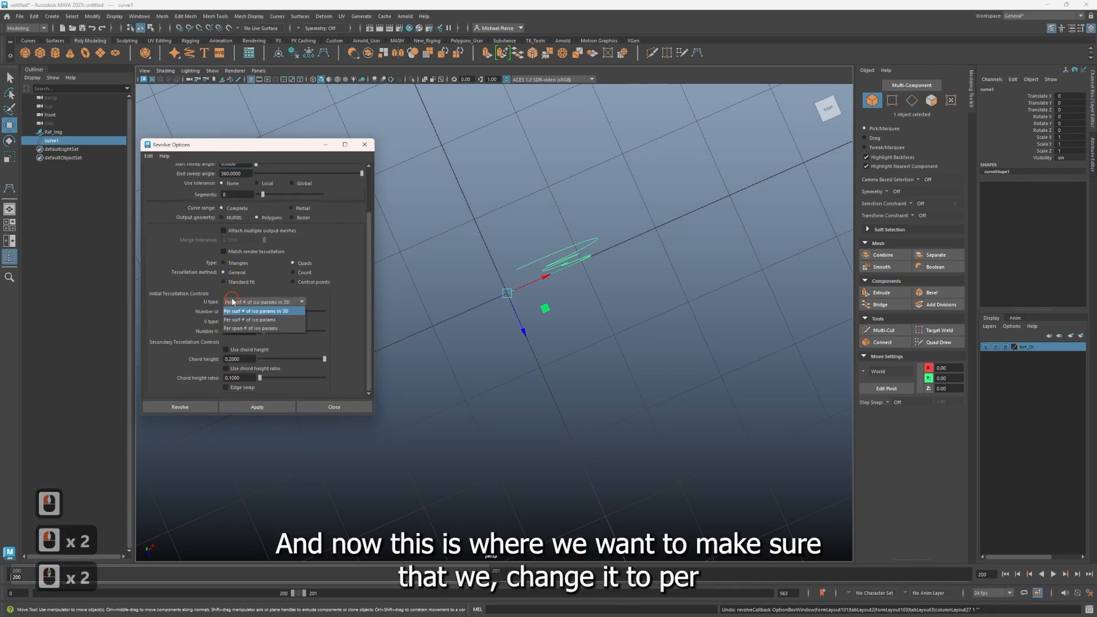
click(248, 329)
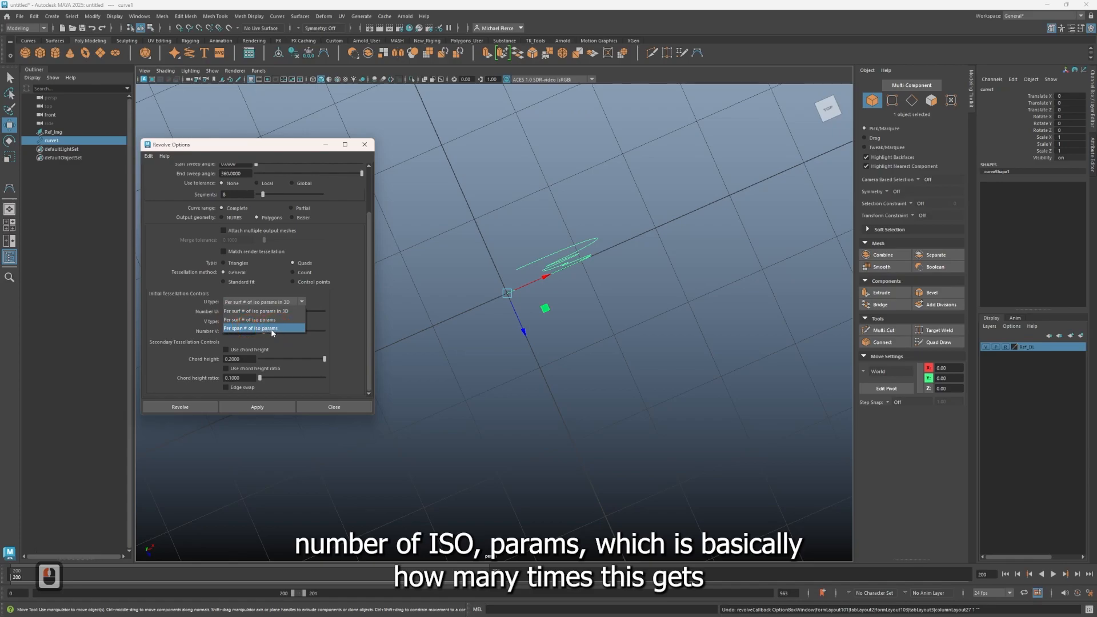
click(272, 330)
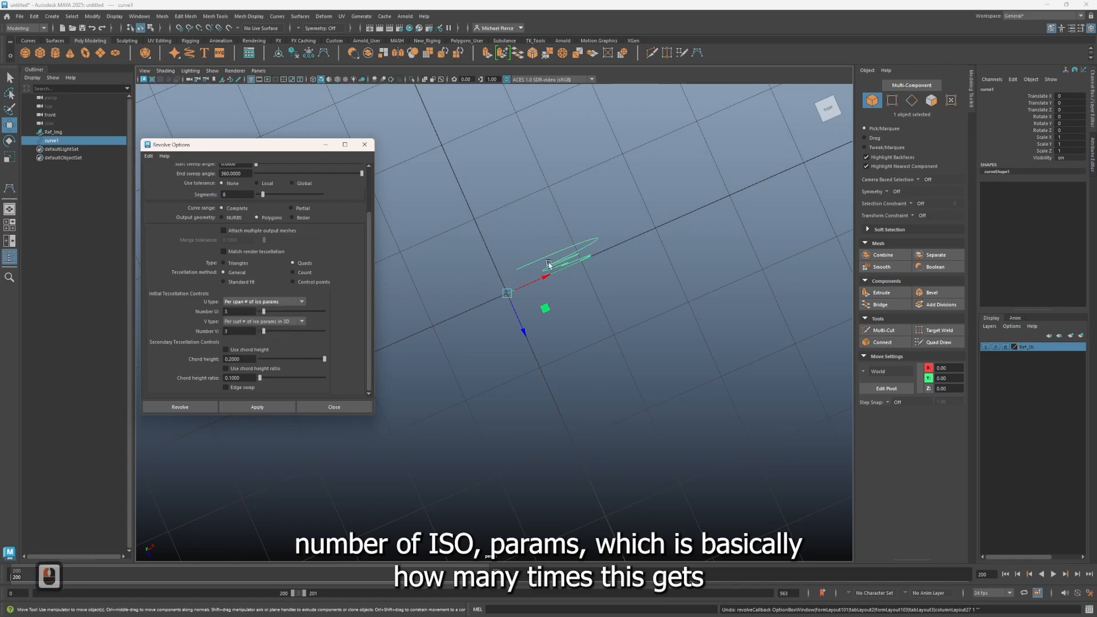
alt+drag(525, 273, 259, 240)
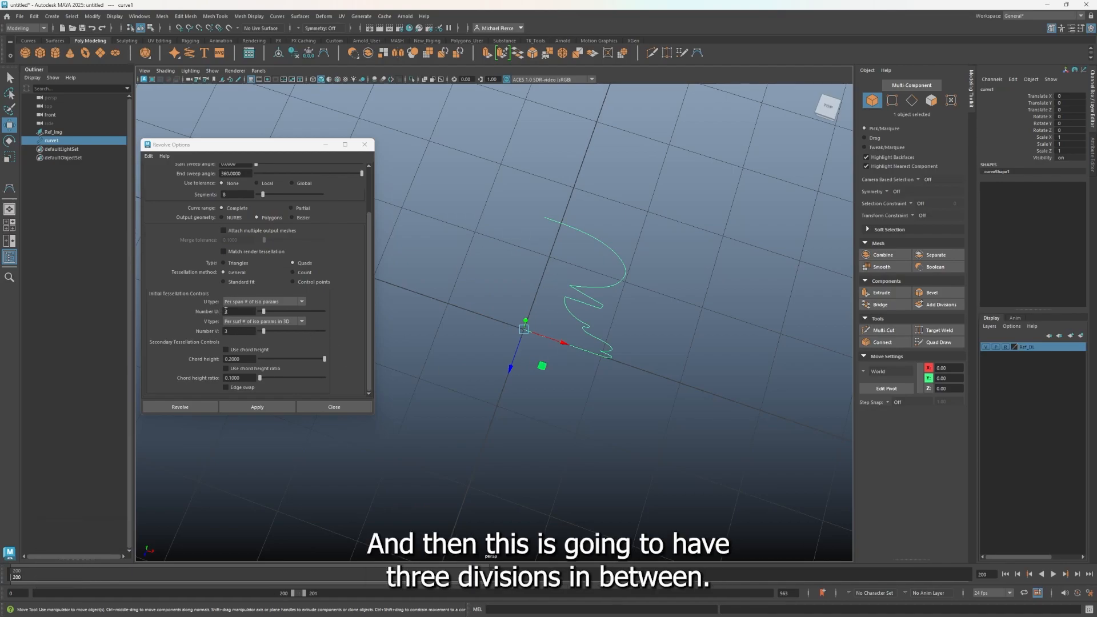
click(249, 322)
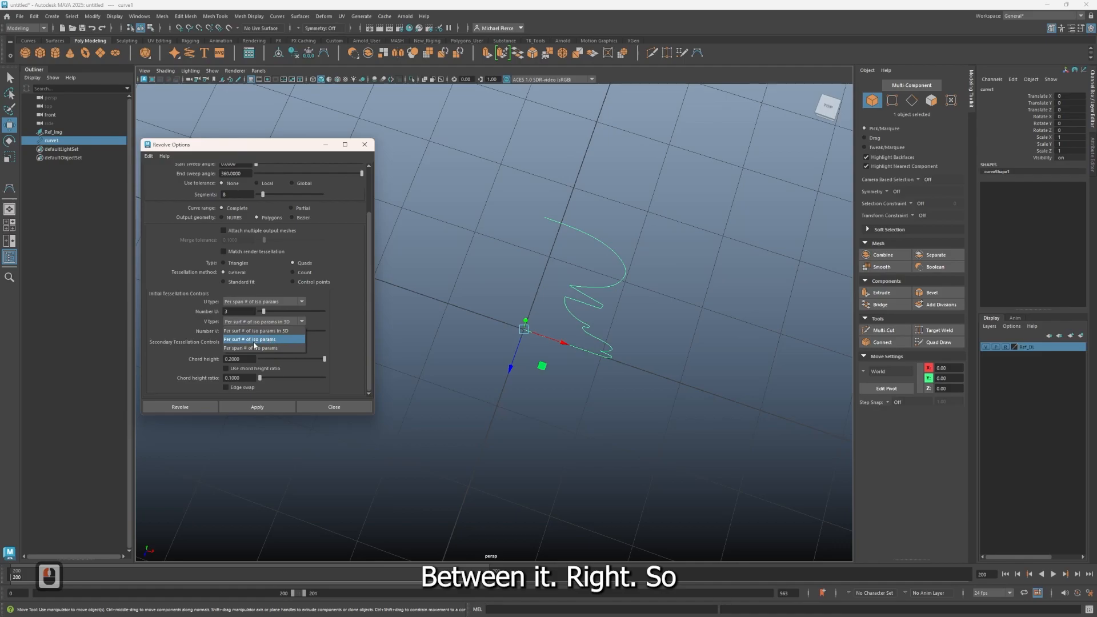
click(255, 347)
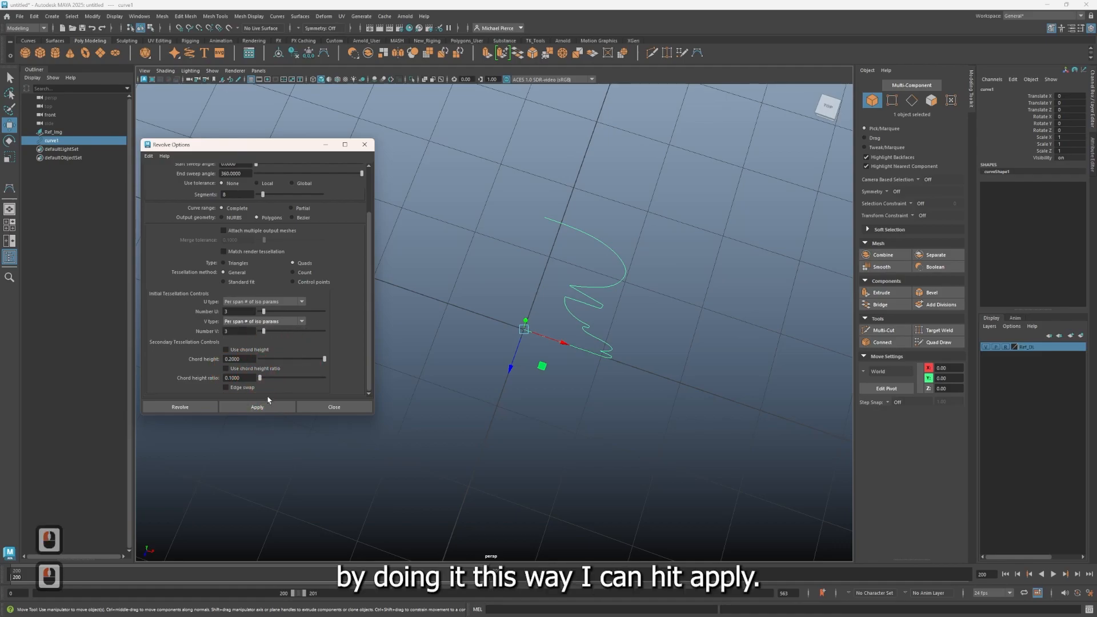
Step: Apply the revolve to generate the polygon pawn, inspect its quad mesh and close the Revolve Options
click(258, 408)
alt+drag(592, 443, 594, 393)
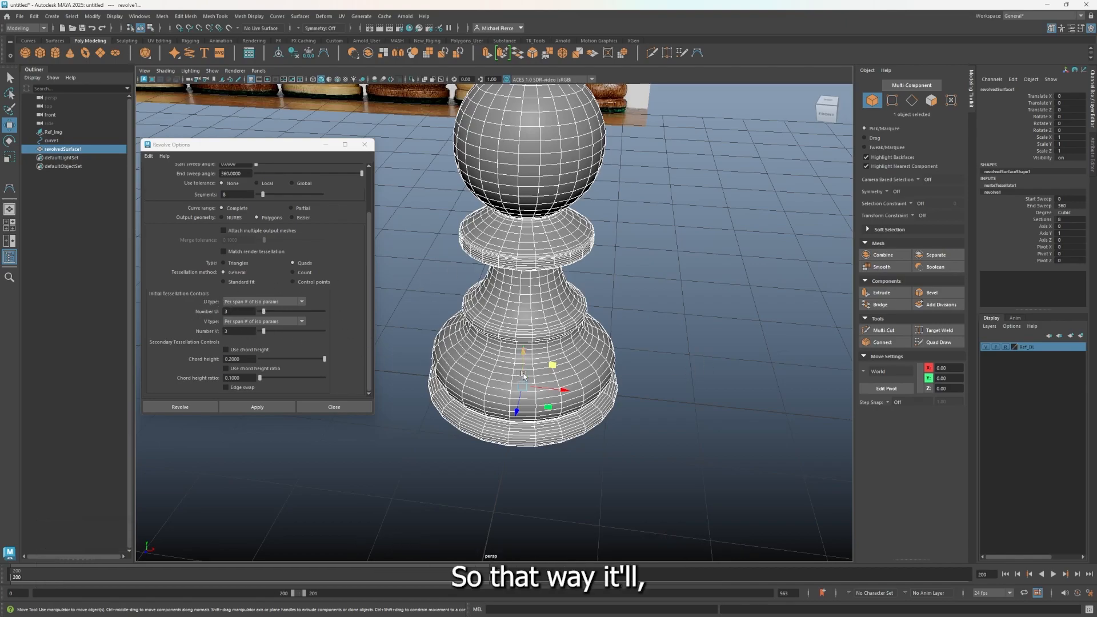
alt+drag(620, 336, 587, 336)
alt+scroll(505, 330, up, 2)
alt+drag(504, 332, 548, 320)
scroll(547, 320, up, 2)
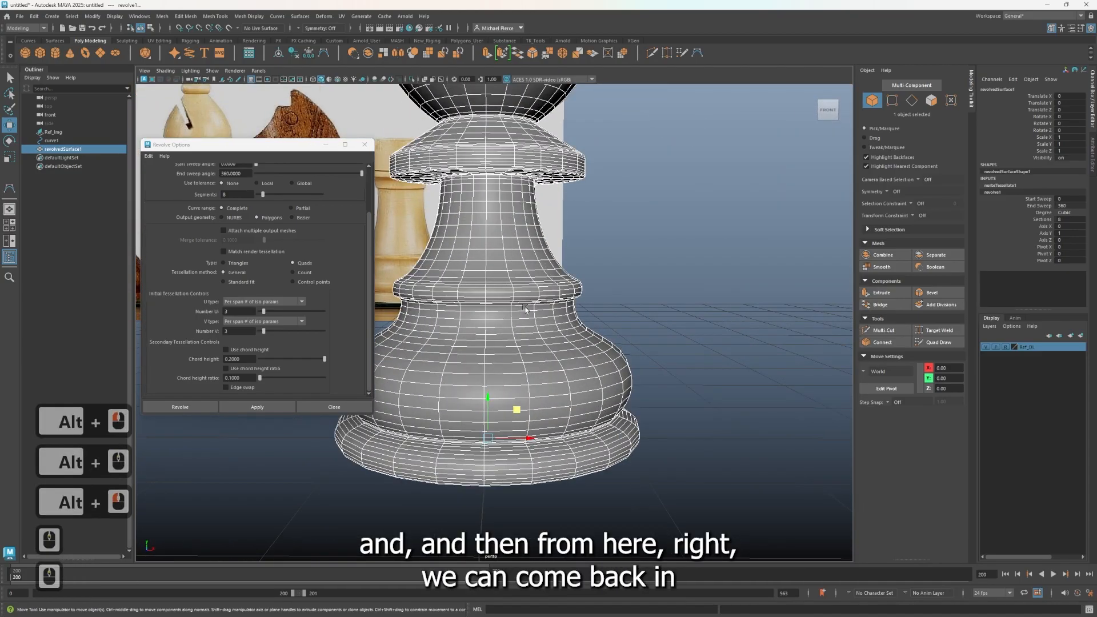
alt+middle_drag(547, 318, 546, 414)
scroll(536, 368, up, 3)
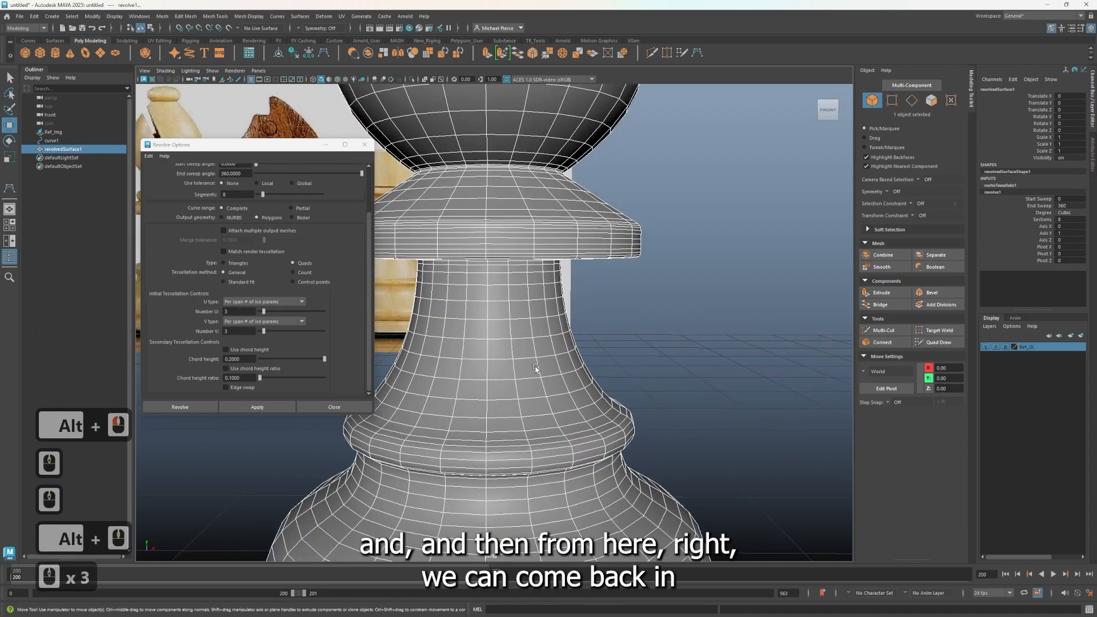
click(365, 145)
scroll(440, 221, down, 5)
click(662, 360)
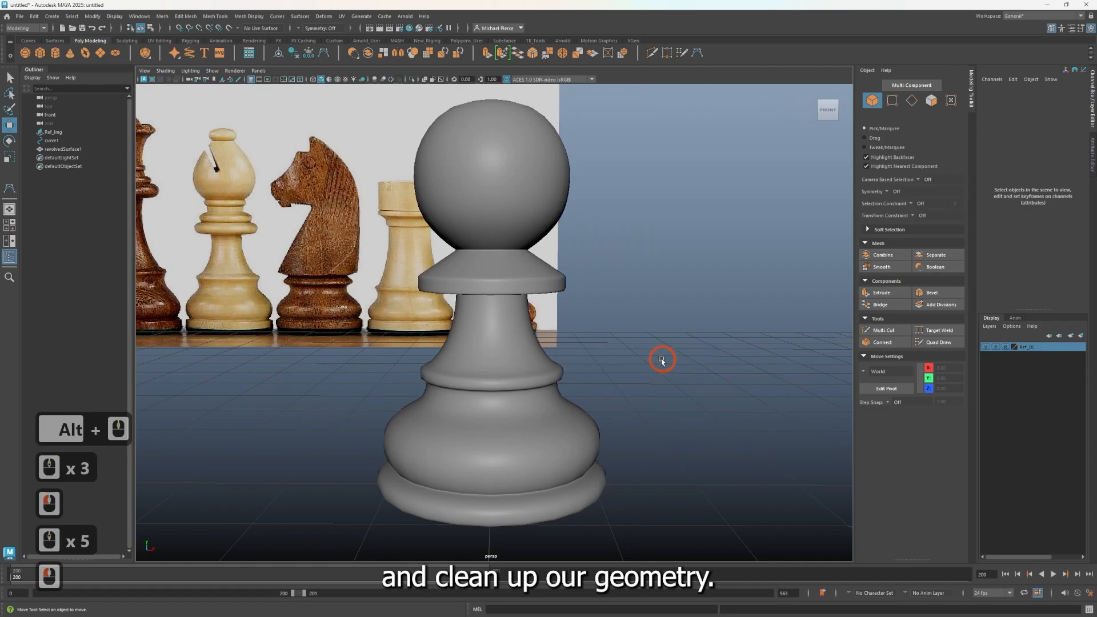
Step: Rename the revolved surface as Pawn_Geo
click(51, 140)
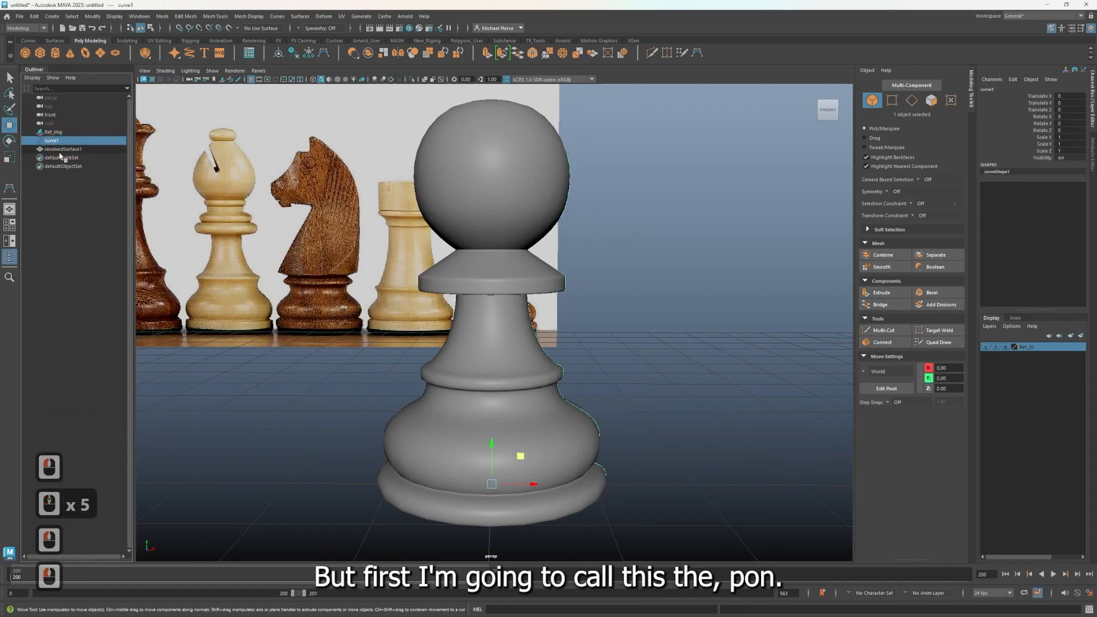
click(60, 149)
key(F2)
double_click(59, 149)
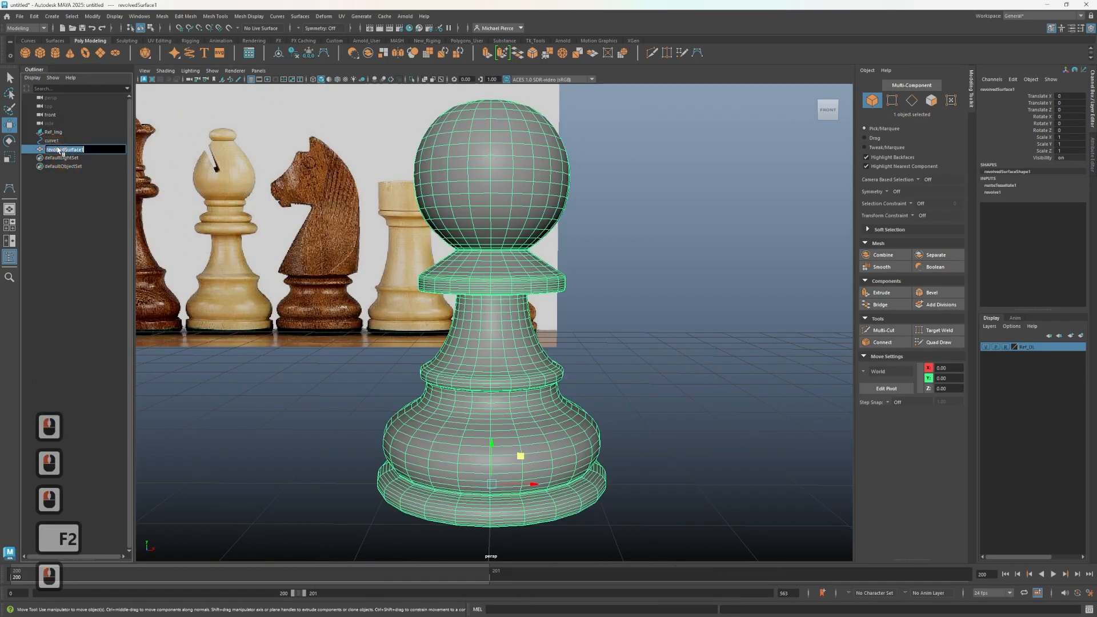
text(Pawn)
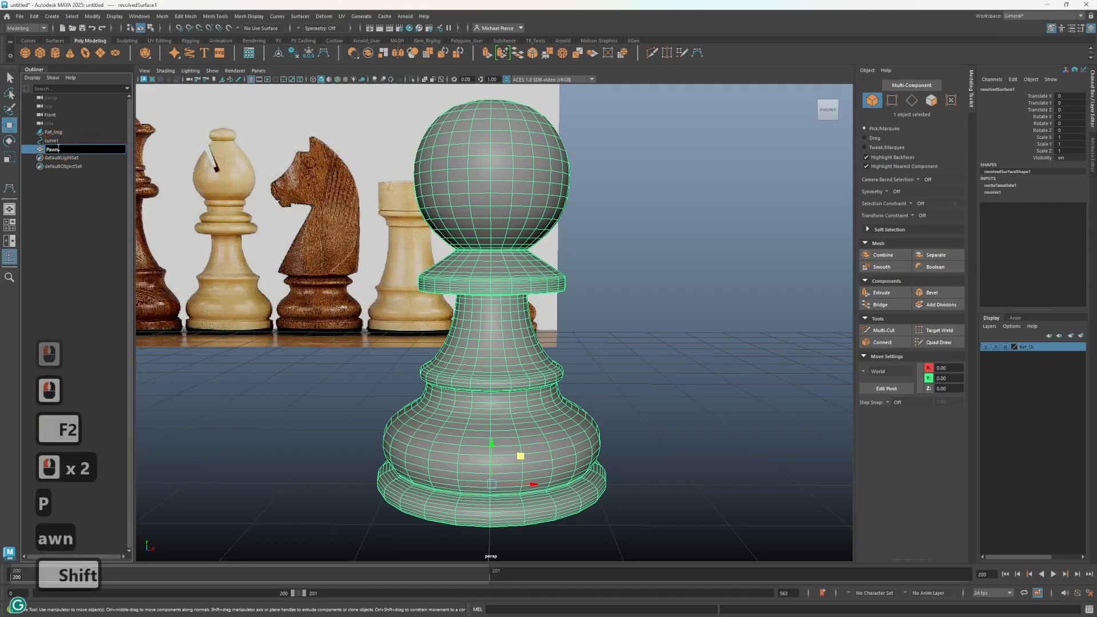
text(_Ge)
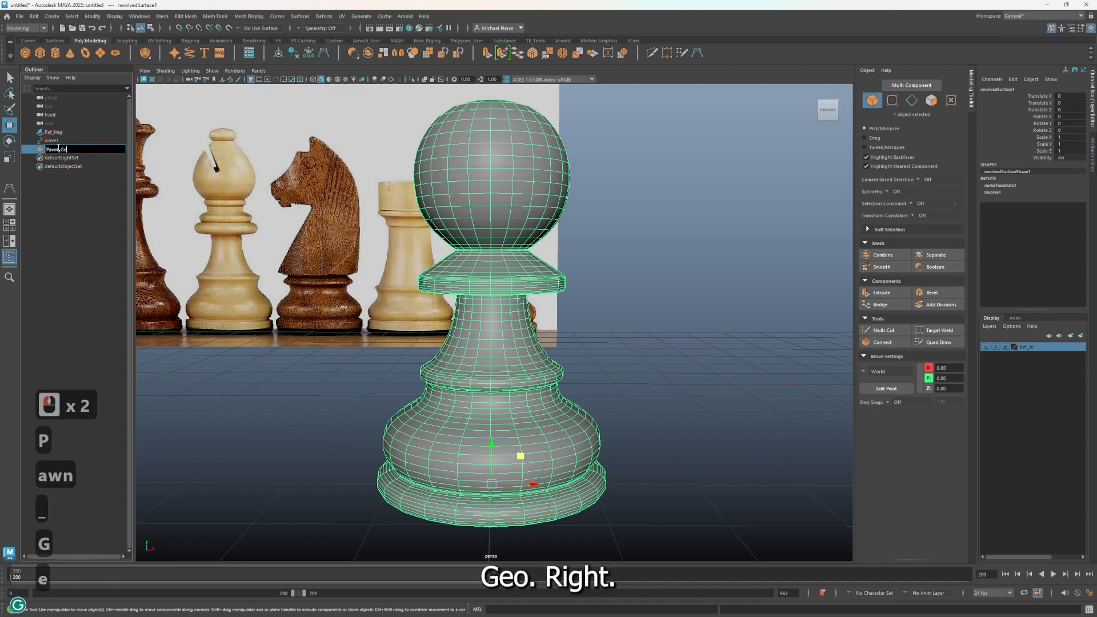
key(Left)
key(Left)
key(Left)
key(Left)
key(Left)
key(Left)
key(Left)
key(Left)
key(Left)
key(Left)
key(Left)
key(Left)
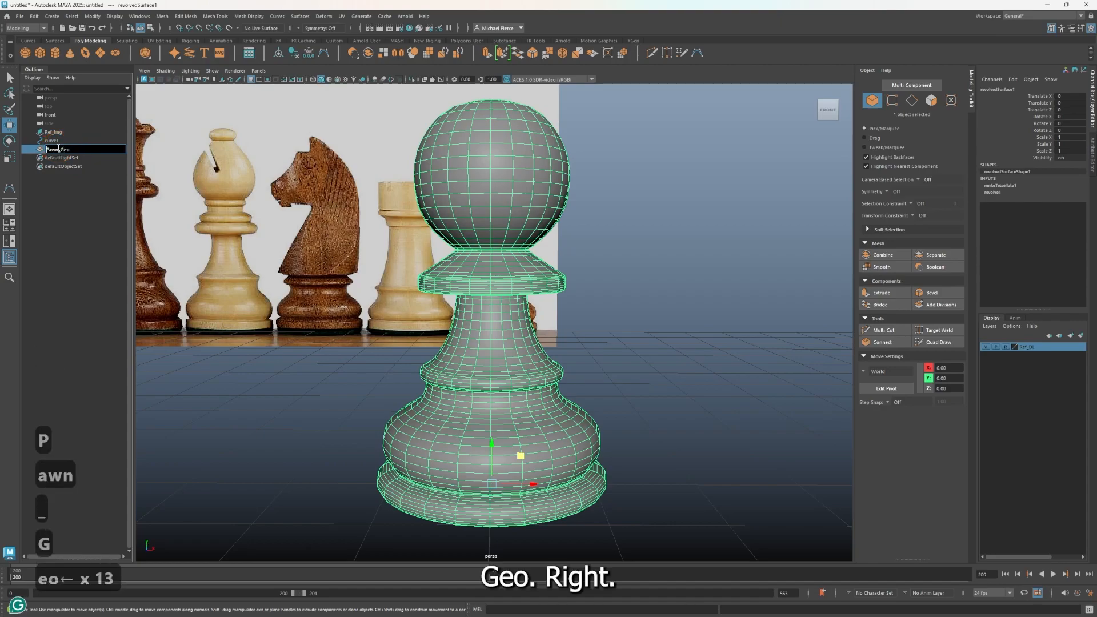
click(235, 226)
Step: Rename the profile curve as Pawn_curve
click(53, 141)
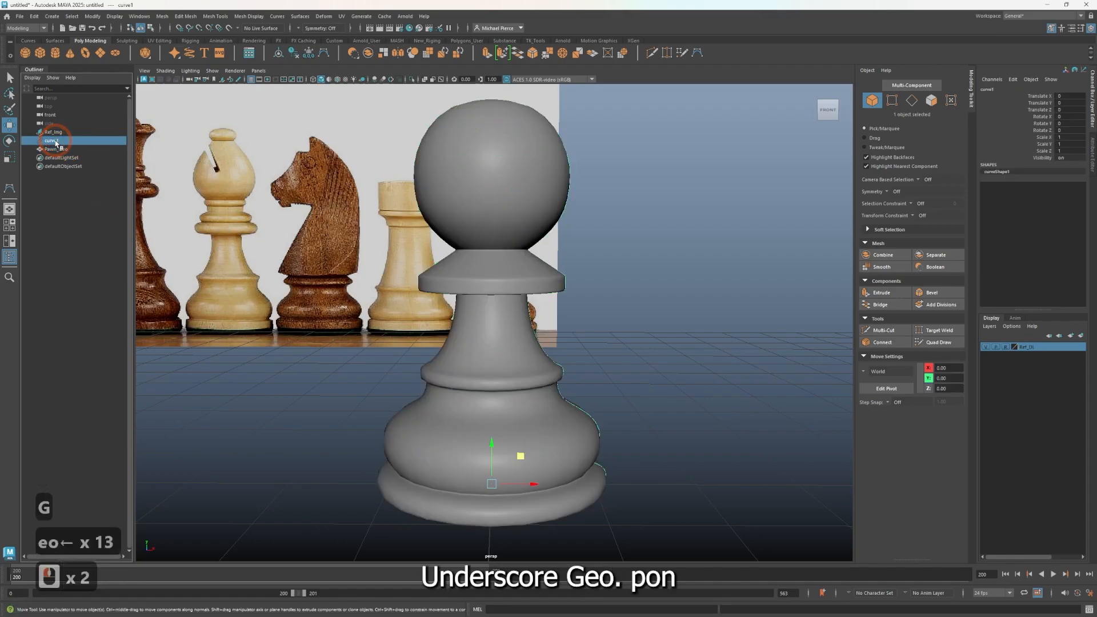
key(F2)
double_click(53, 140)
text(Pawn_)
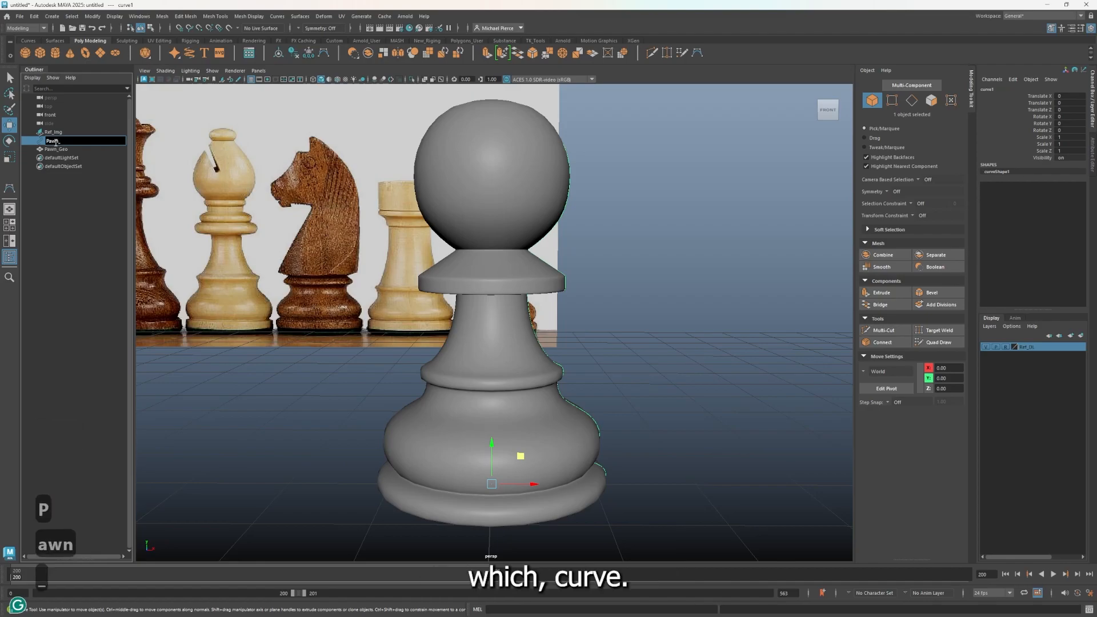
text(curve)
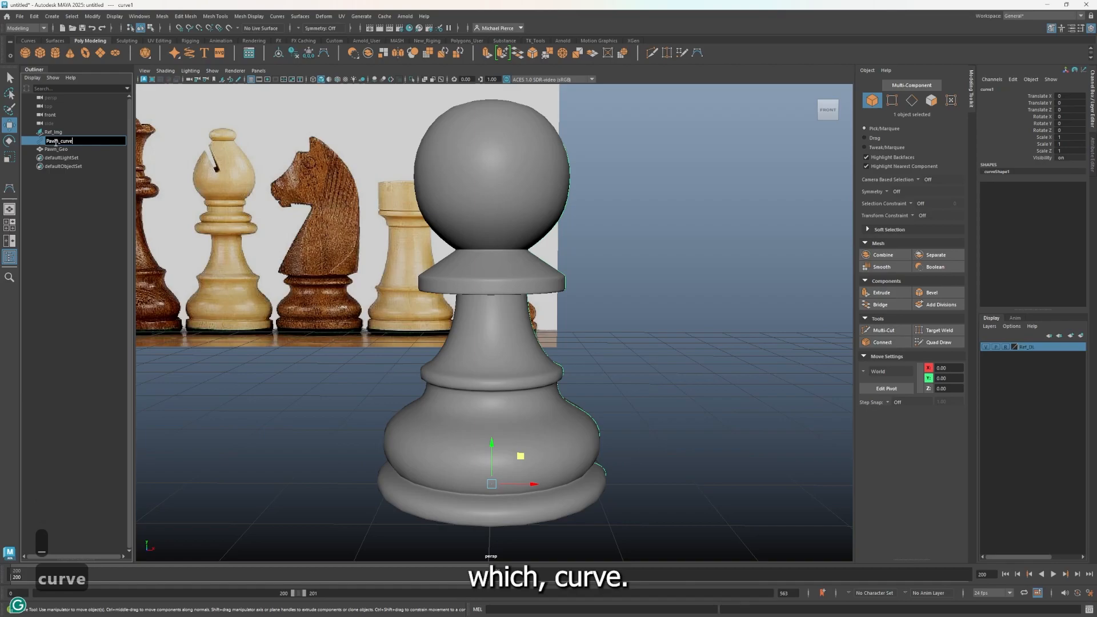
key(Return)
click(81, 244)
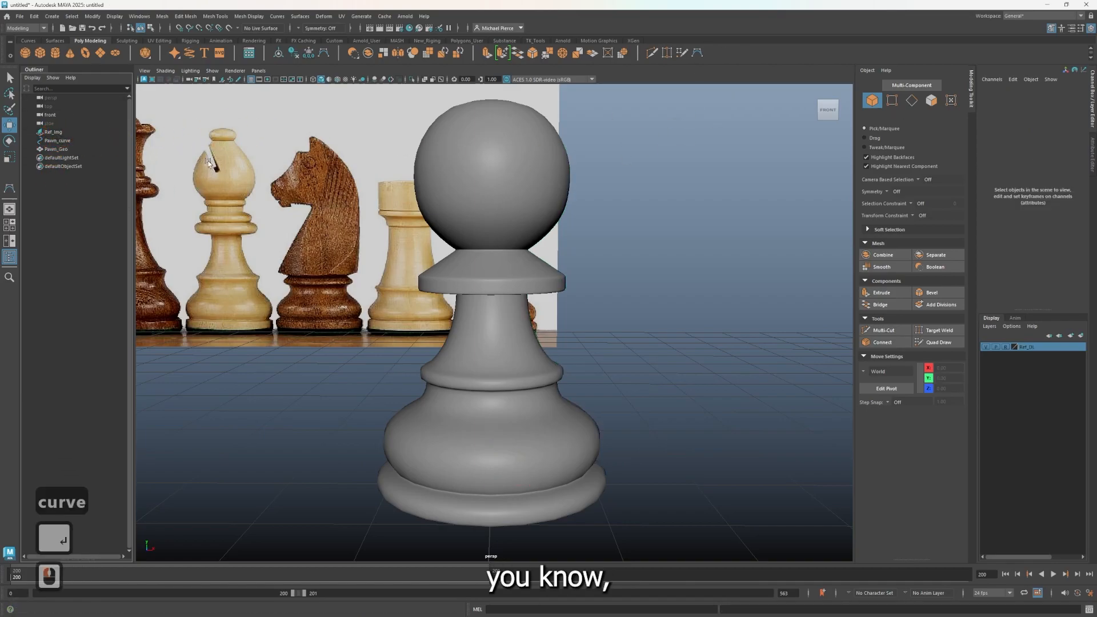
Step: Group Pawn_curve on its own and name the group Curve_grp
click(65, 141)
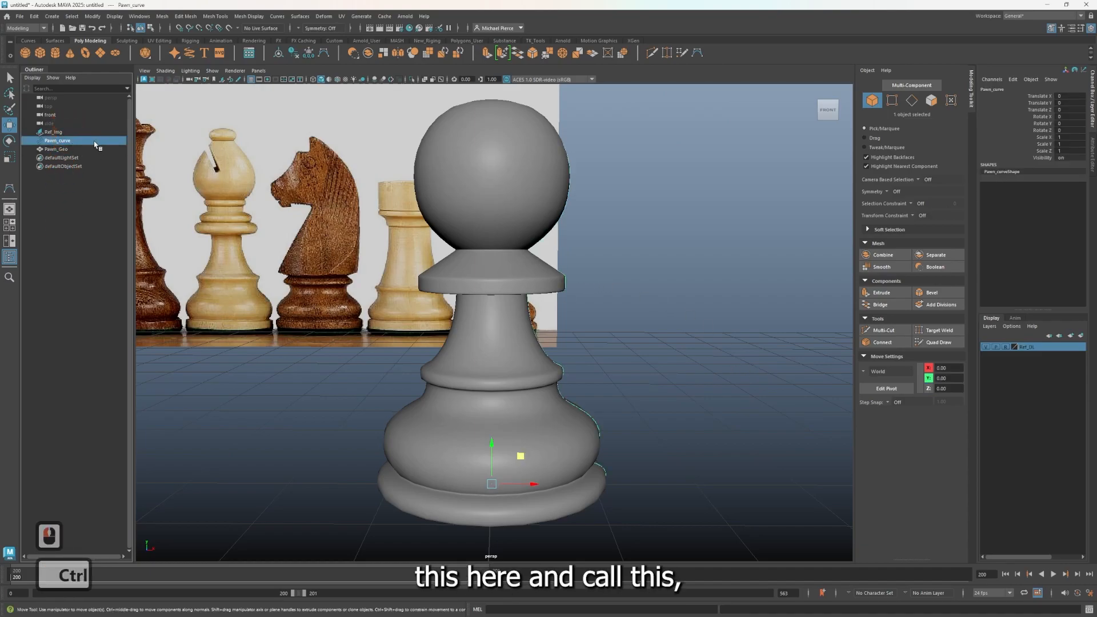
key(ctrl+g)
double_click(52, 150)
text(Curve_grp)
key(Return)
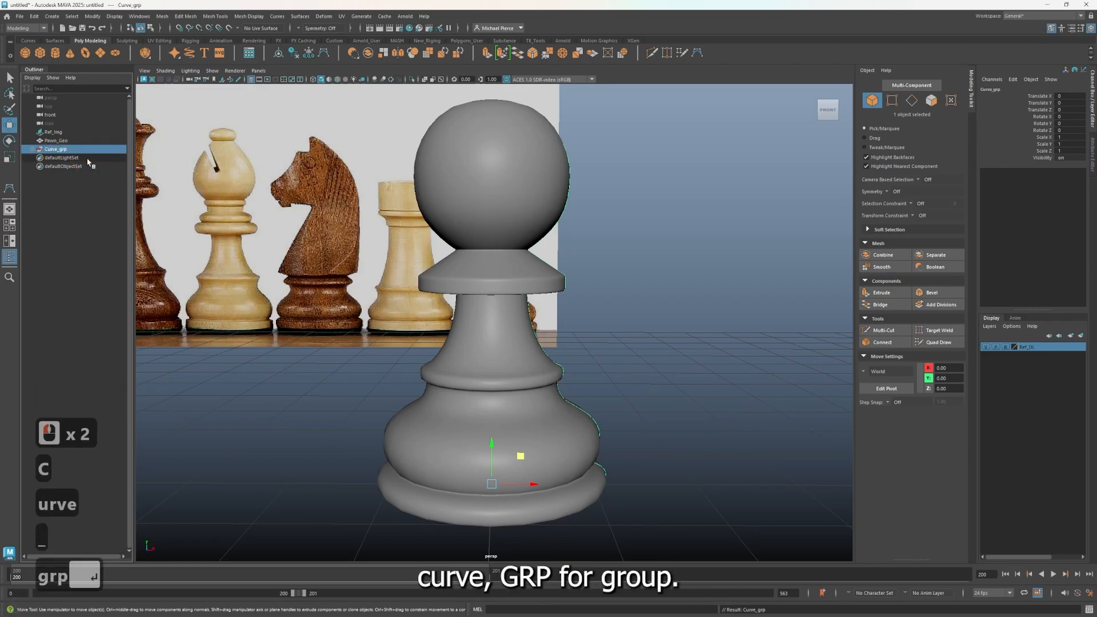
Step: Create a display layer from the selected Curve_grp and turn off the layer's visibility
click(1082, 337)
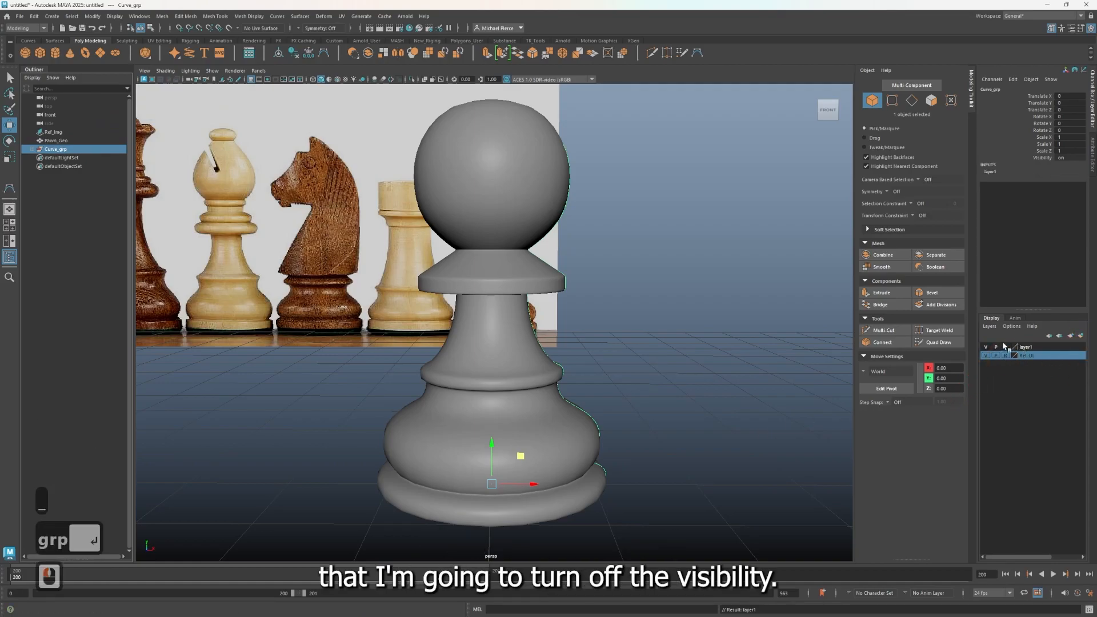
click(986, 347)
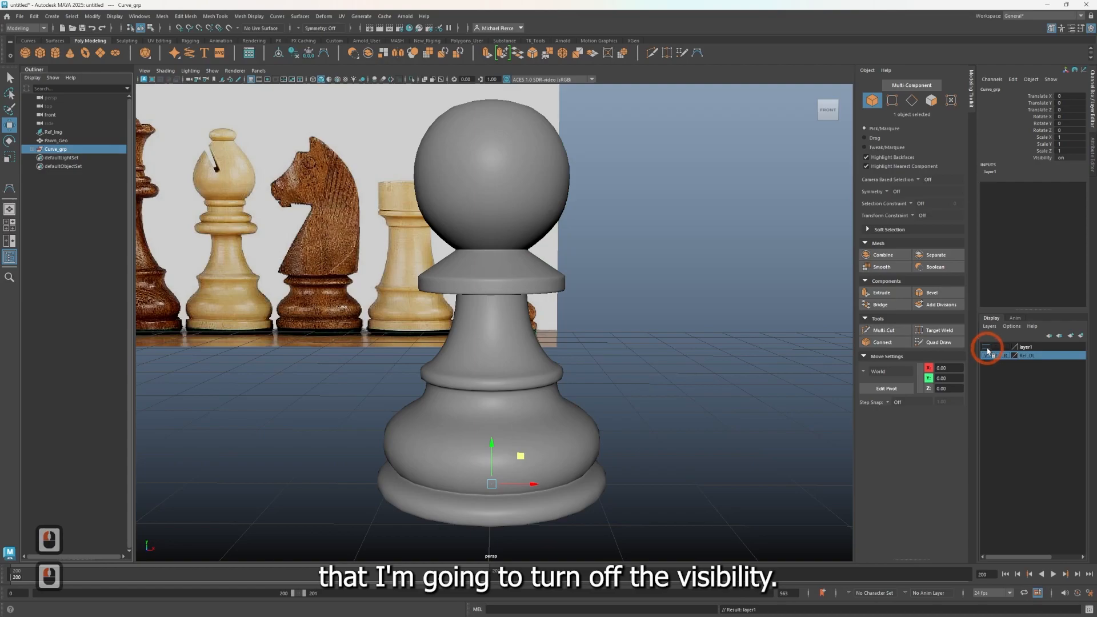
click(272, 282)
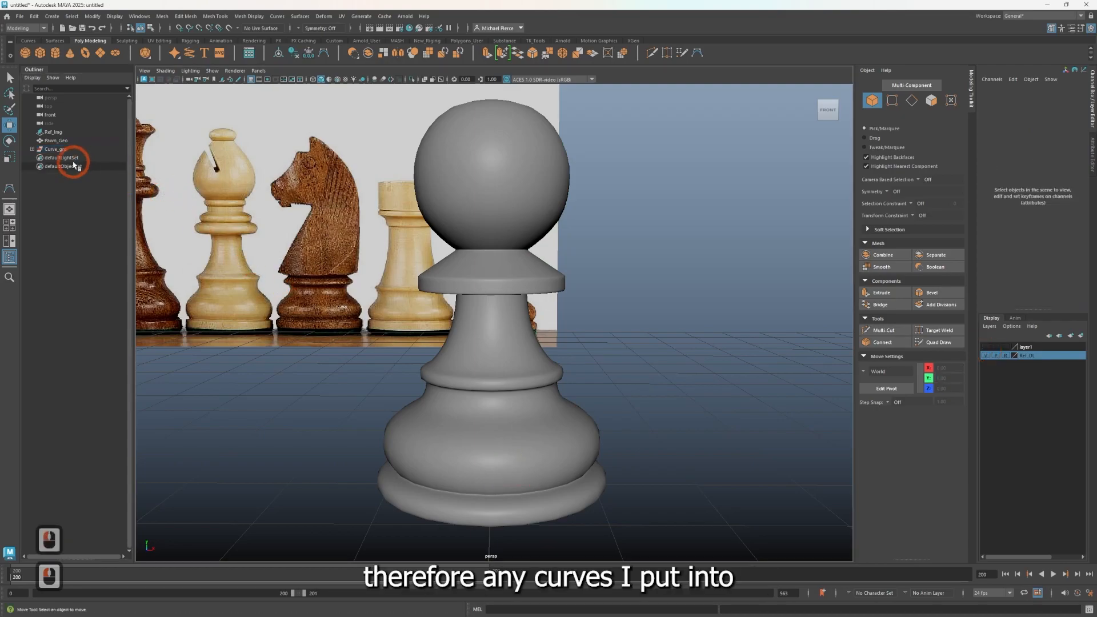
click(55, 149)
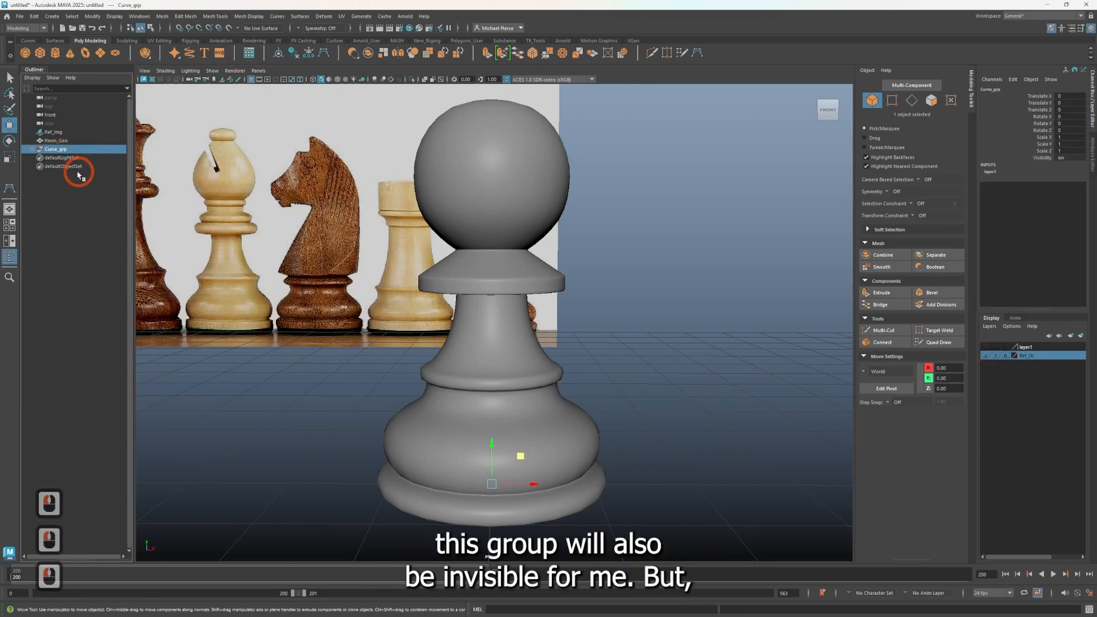
key(0)
click(823, 387)
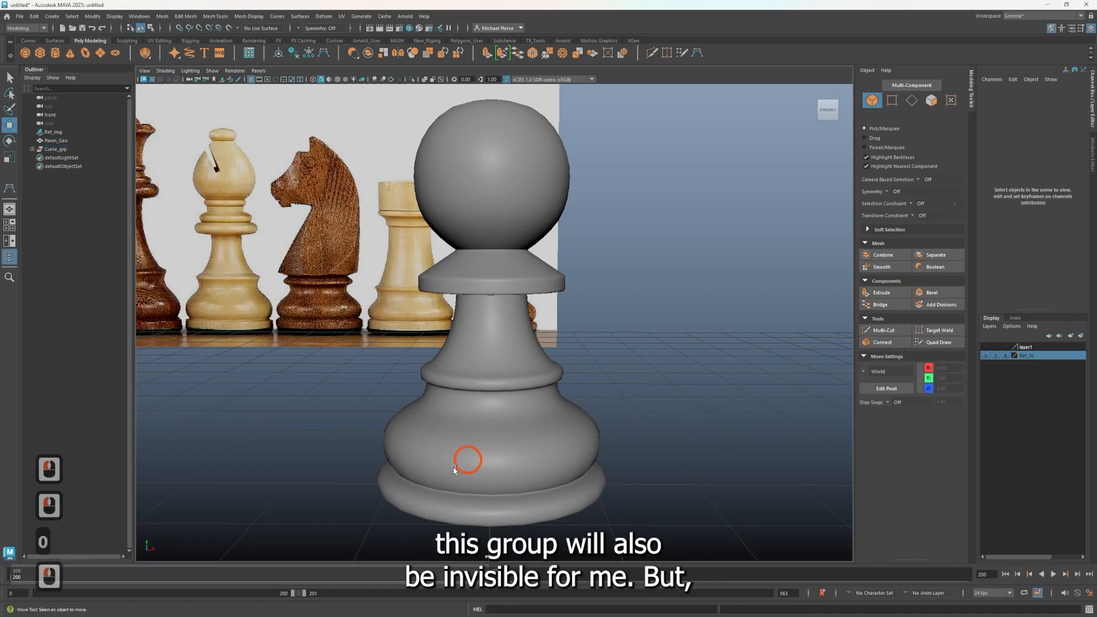
Step: Examine the pawn's edge flow on the head, collar and body for areas with excess edge loops
click(487, 461)
scroll(491, 459, up, 2)
alt+middle_drag(629, 417, 626, 467)
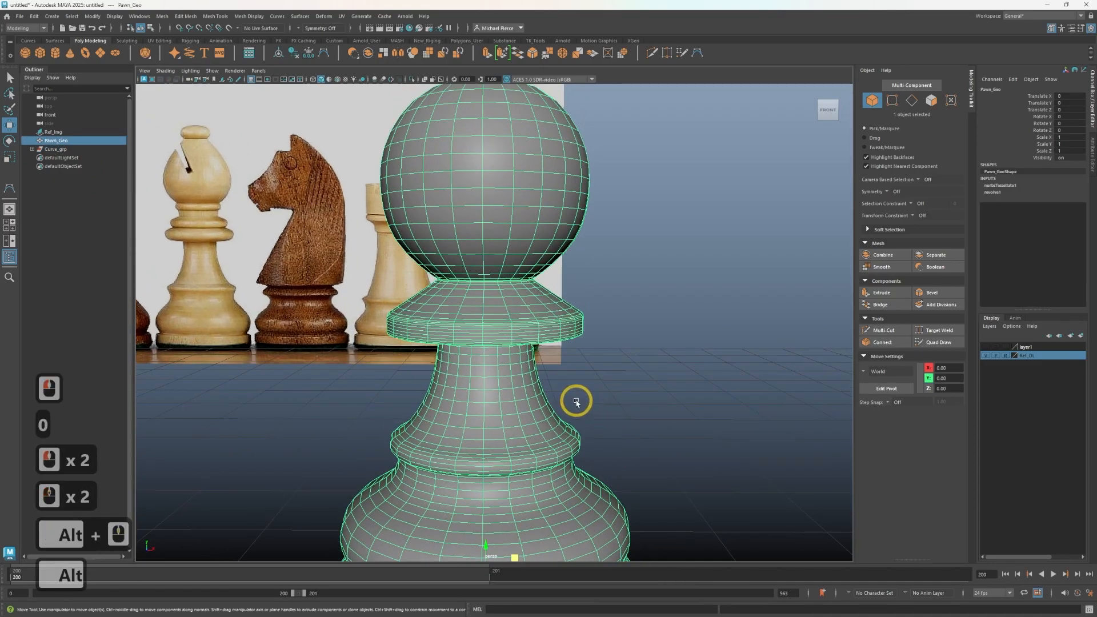
alt+scroll(574, 397, up, 1)
alt+middle_drag(562, 371, 563, 399)
scroll(474, 377, up, 3)
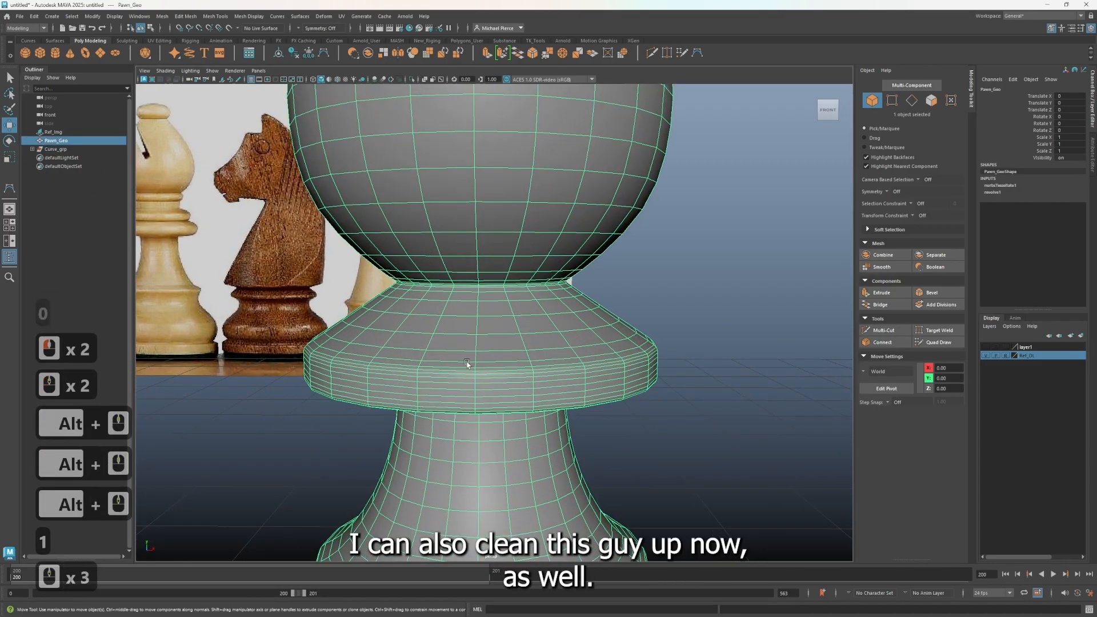
click(472, 375)
scroll(475, 383, up, 3)
key(1)
alt+scroll(462, 369, down, 2)
alt+scroll(480, 444, down, 3)
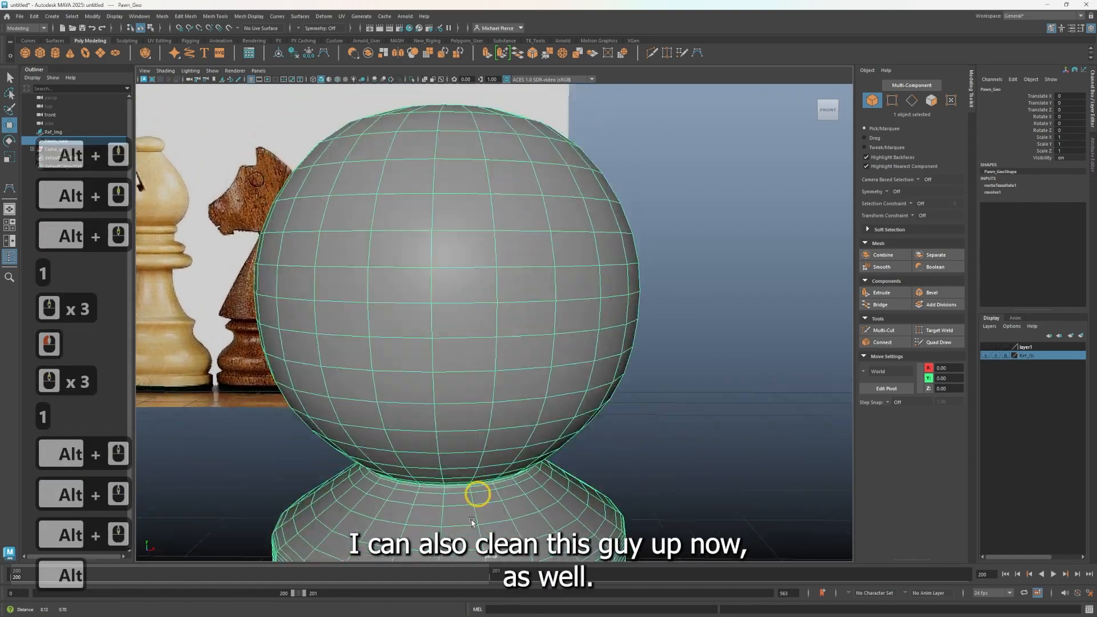
alt+drag(495, 436, 548, 430)
alt+middle_drag(547, 430, 554, 318)
alt+drag(554, 319, 565, 275)
alt+middle_drag(564, 274, 592, 140)
alt+drag(546, 474, 560, 337)
alt+middle_drag(560, 337, 565, 170)
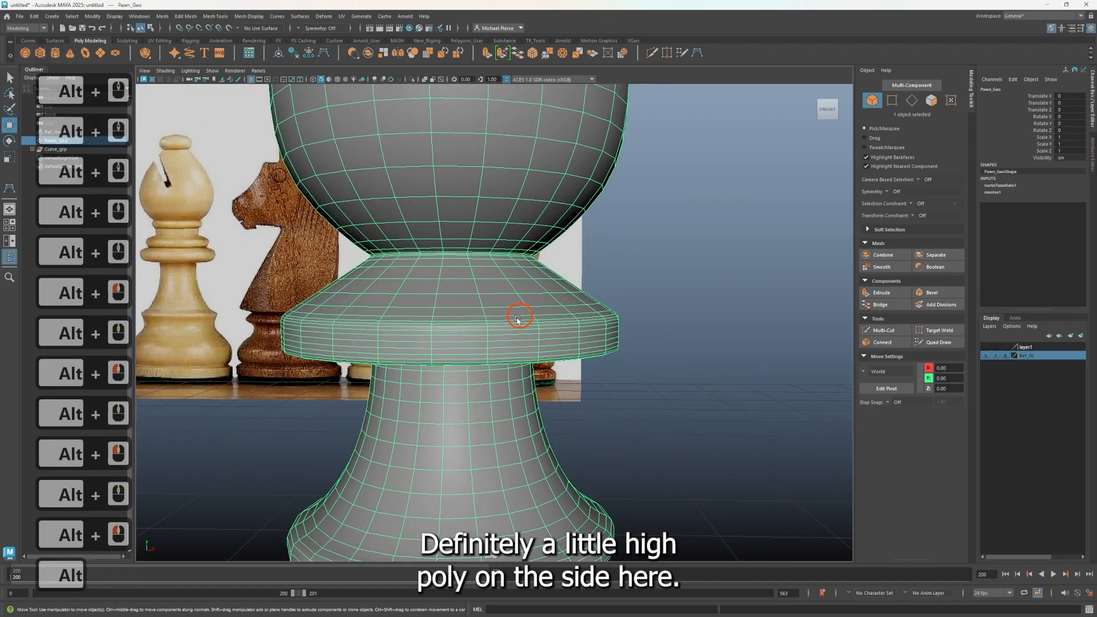
Step: Delete four edge loops around the outer side of the pawn's collar together with their vertices
scroll(517, 318, up, 3)
right_drag(478, 351, 464, 332)
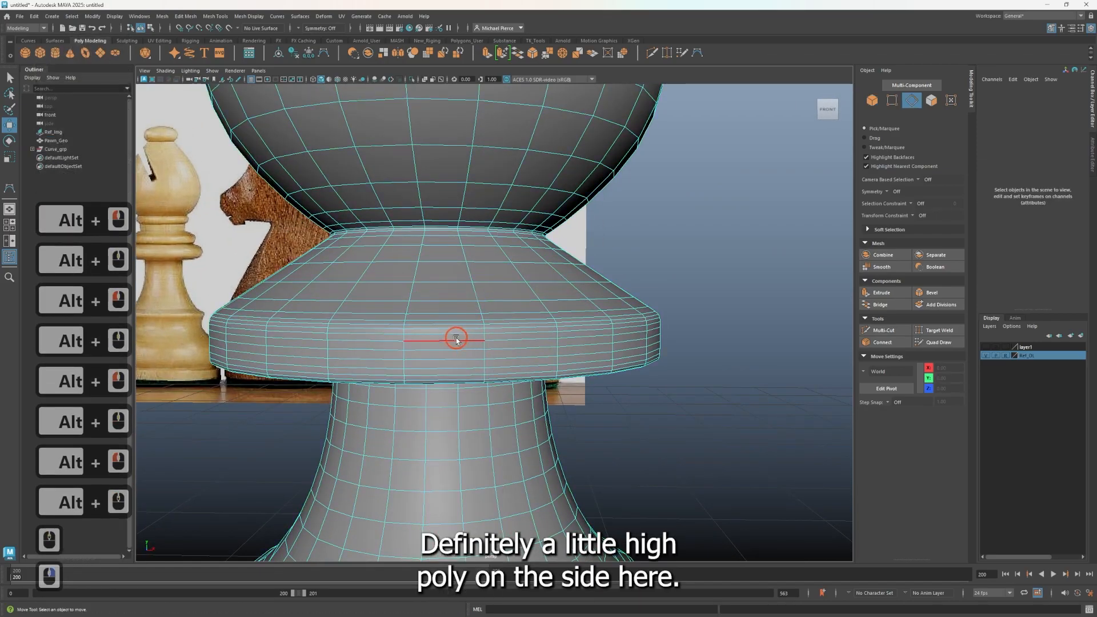
double_click(456, 338)
scroll(447, 354, up, 2)
shift+double_click(451, 361)
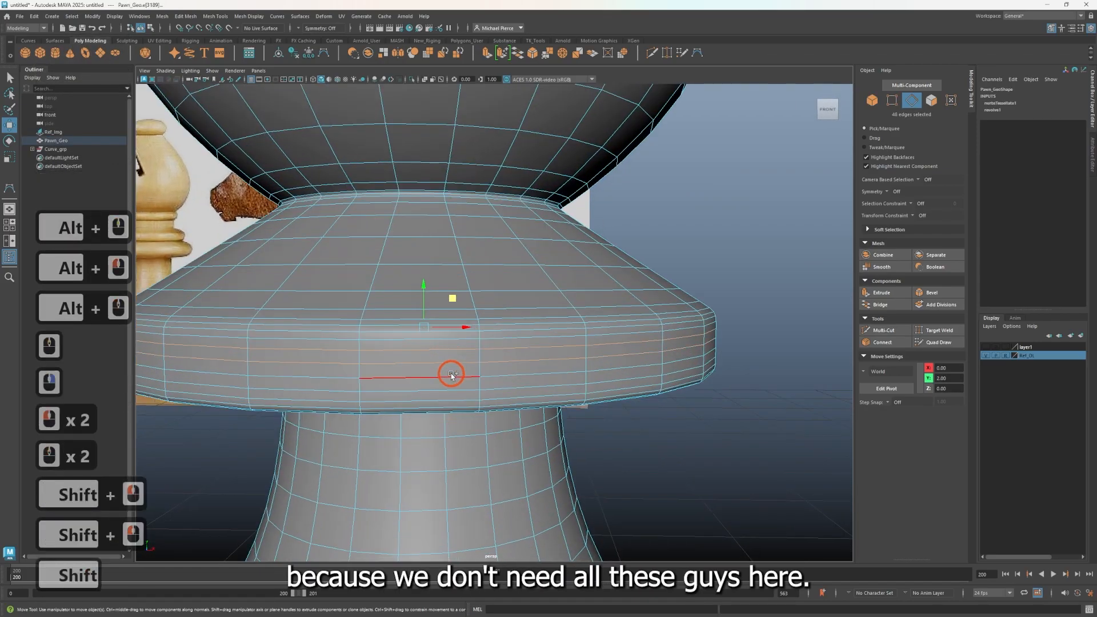
shift+double_click(451, 373)
shift+double_click(449, 390)
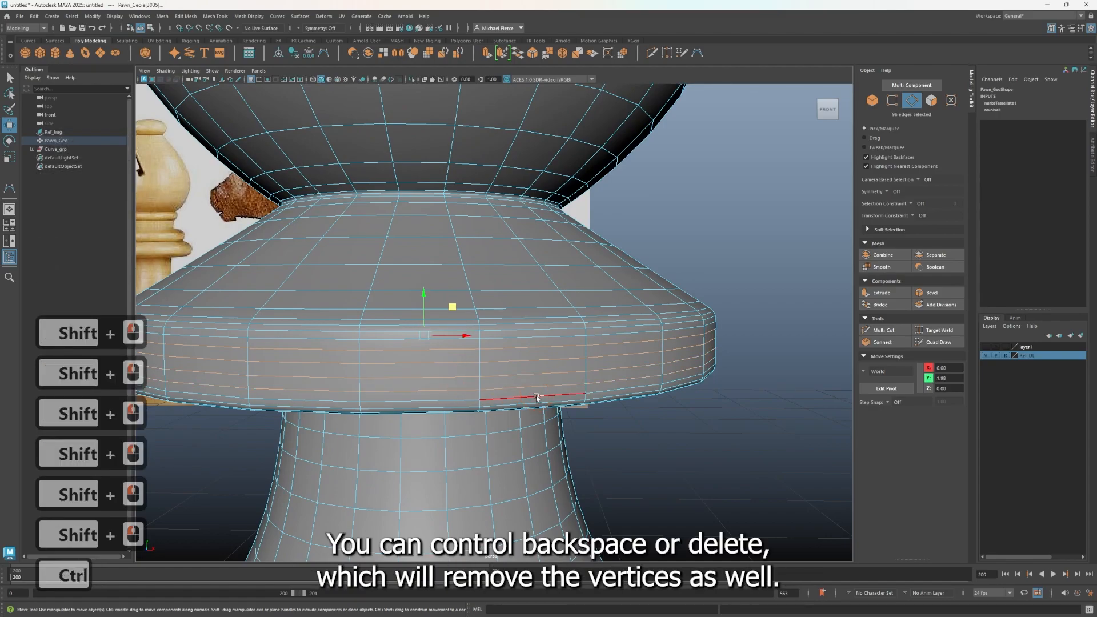
key(ctrl+BackSpace)
Step: Delete four edge loops on the underside of the pawn's collar together with their vertices
right_drag(699, 341, 661, 337)
scroll(695, 391, down, 2)
alt+drag(679, 415, 661, 368)
scroll(473, 279, up, 1)
right_drag(473, 279, 466, 241)
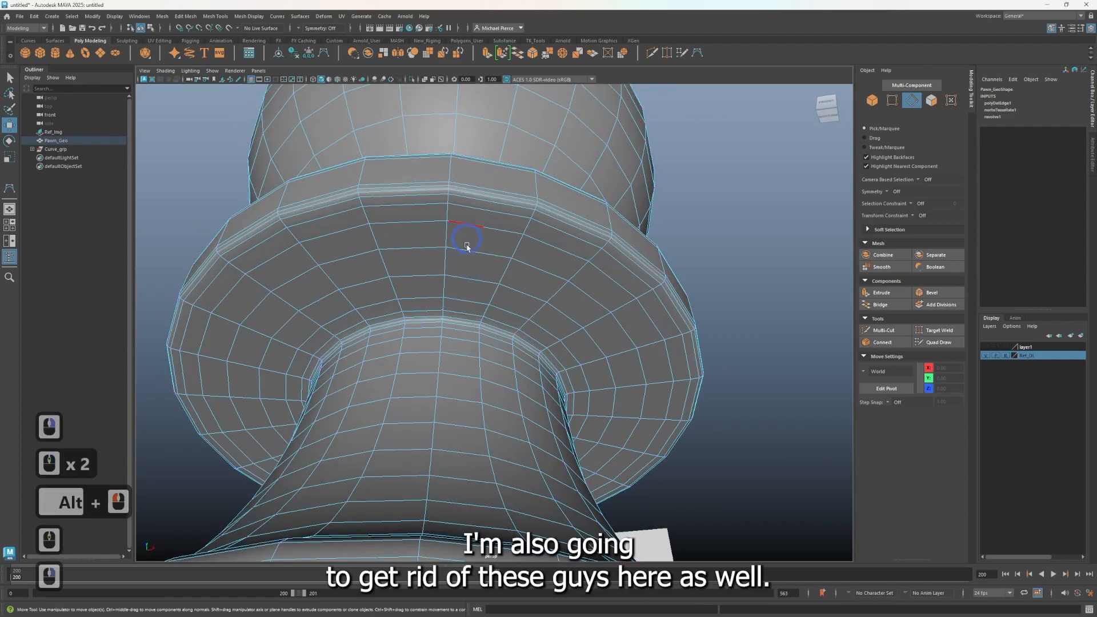
double_click(467, 282)
shift+double_click(468, 253)
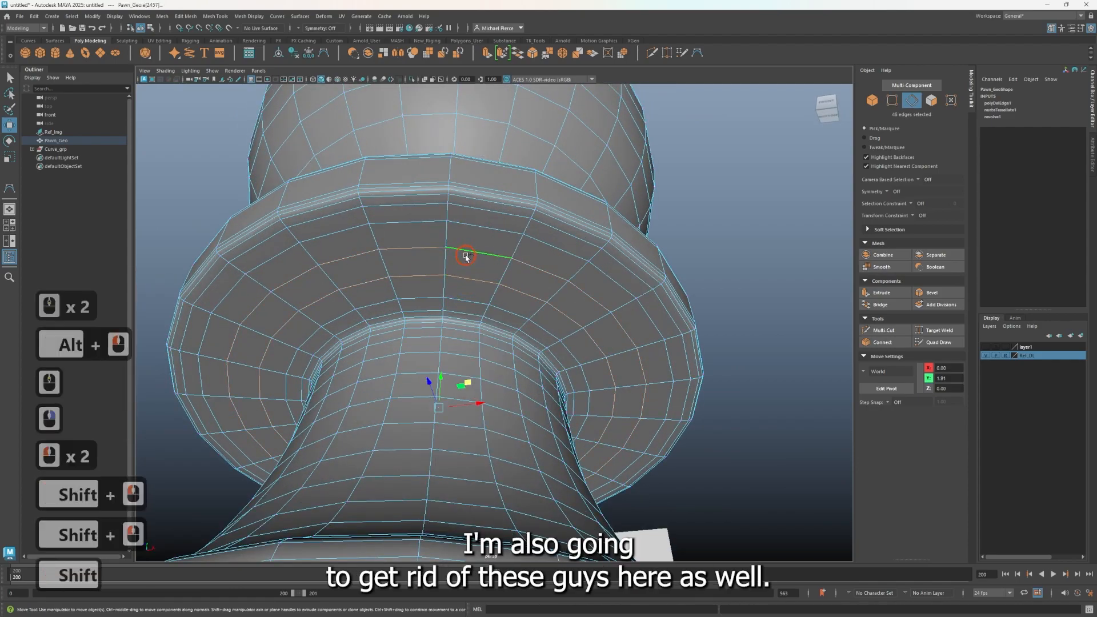
shift+double_click(494, 235)
key(ctrl+BackSpace)
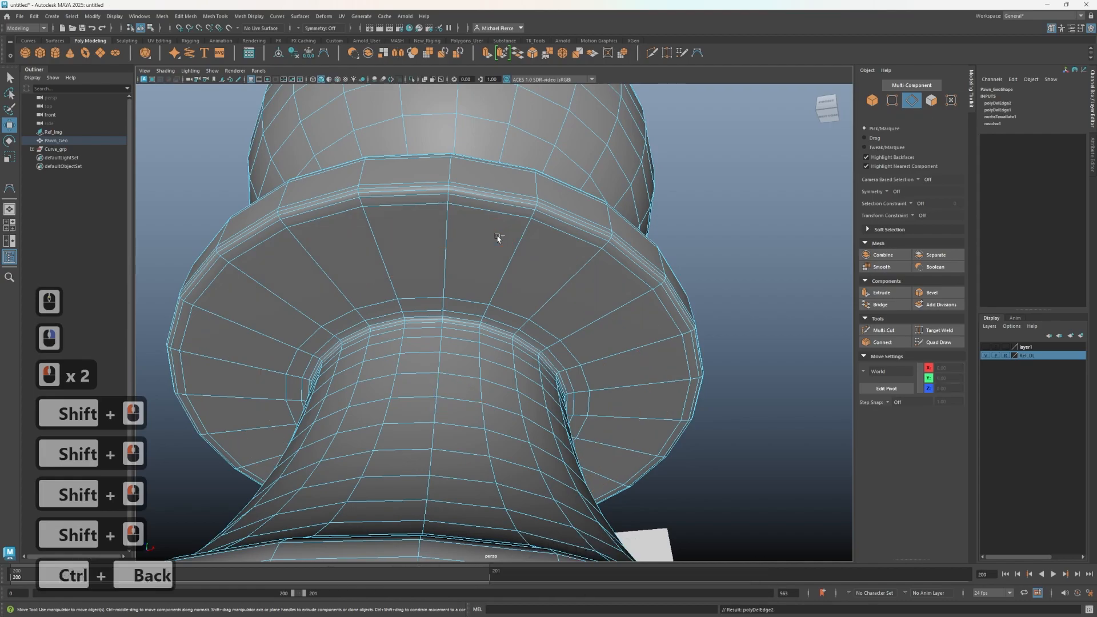
double_click(501, 216)
key(ctrl+BackSpace)
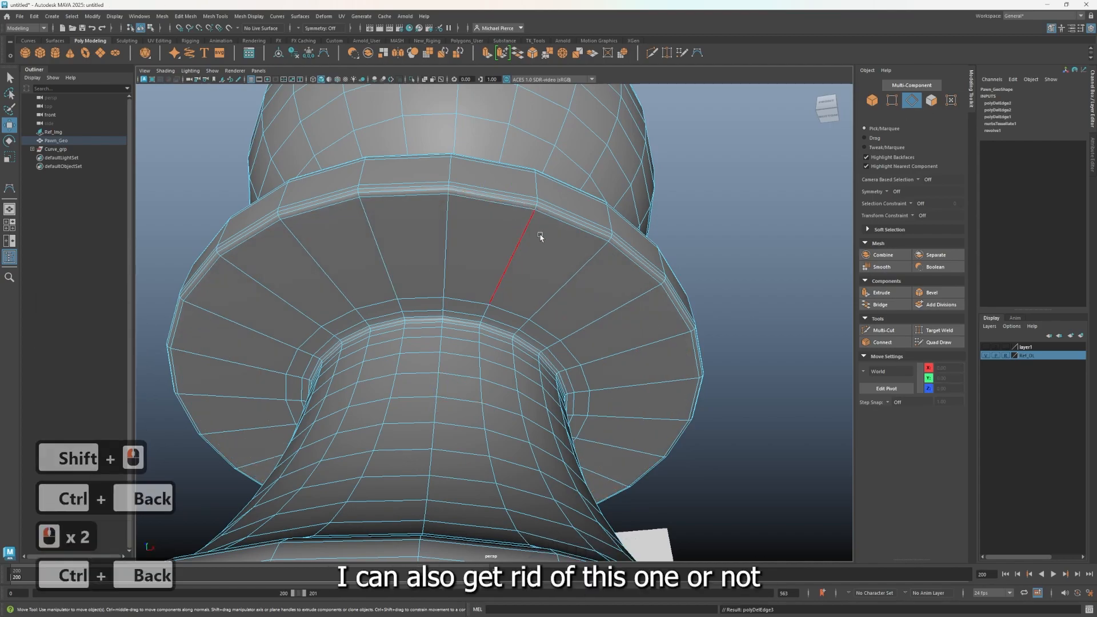
Step: Delete the edge loop just outside the neck where it meets the collar's underside, including its vertices
alt+drag(434, 309, 462, 232)
alt+middle_drag(515, 252, 346, 206)
scroll(377, 194, up, 2)
scroll(376, 194, up, 2)
double_click(448, 110)
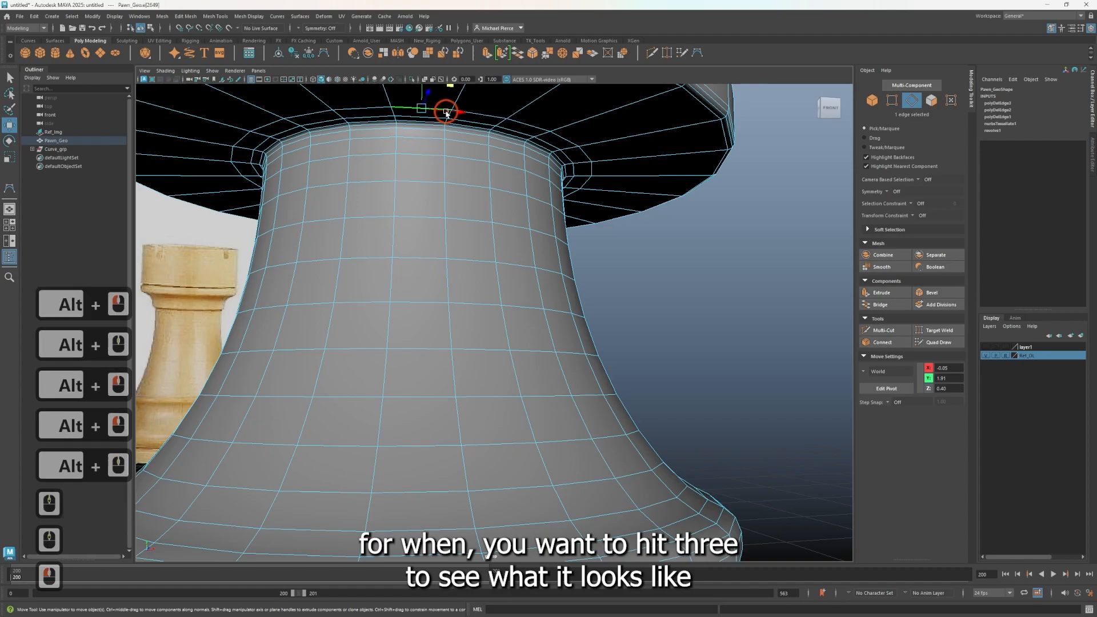
key(ctrl+BackSpace)
Step: Preview the pawn smoothed, return to the unsmoothed display and examine the base's underside and the body's edge flow
key(3)
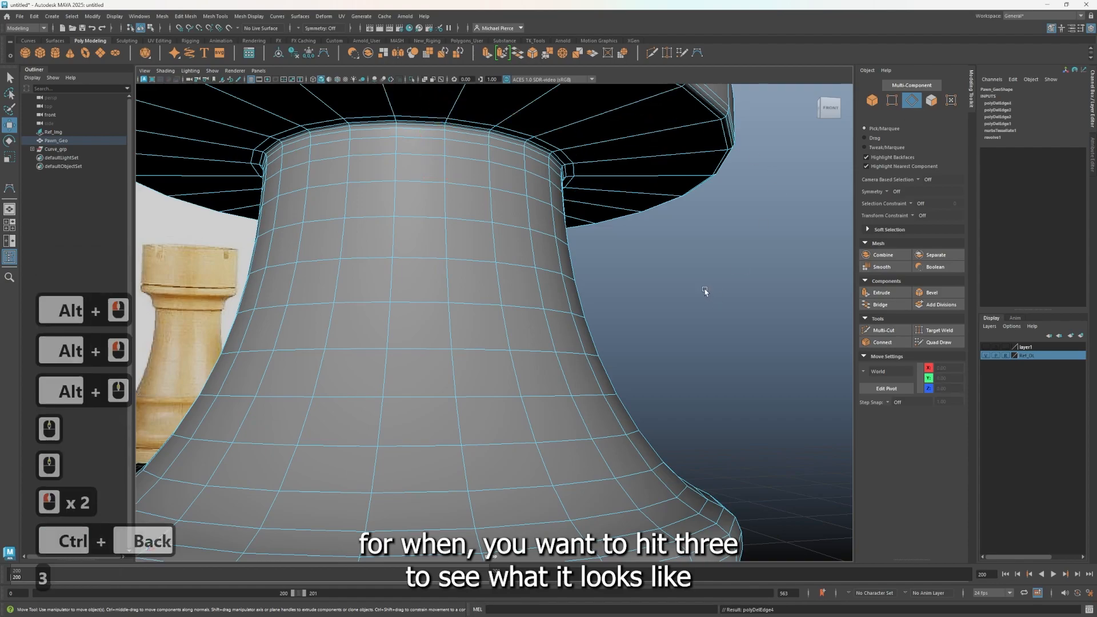
scroll(403, 310, down, 6)
alt+middle_drag(505, 409, 506, 242)
alt+scroll(507, 242, down, 1)
key(1)
alt+drag(597, 309, 573, 311)
alt+right_drag(573, 311, 585, 235)
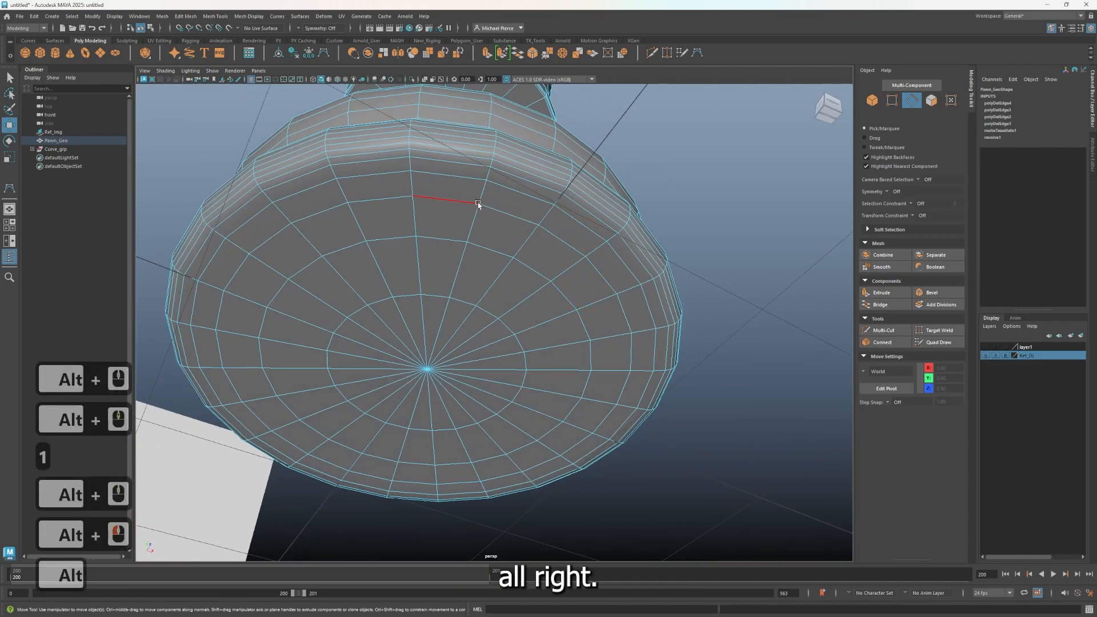
scroll(440, 358, down, 3)
alt+drag(472, 366, 464, 451)
alt+middle_drag(464, 452, 441, 378)
alt+drag(441, 377, 435, 347)
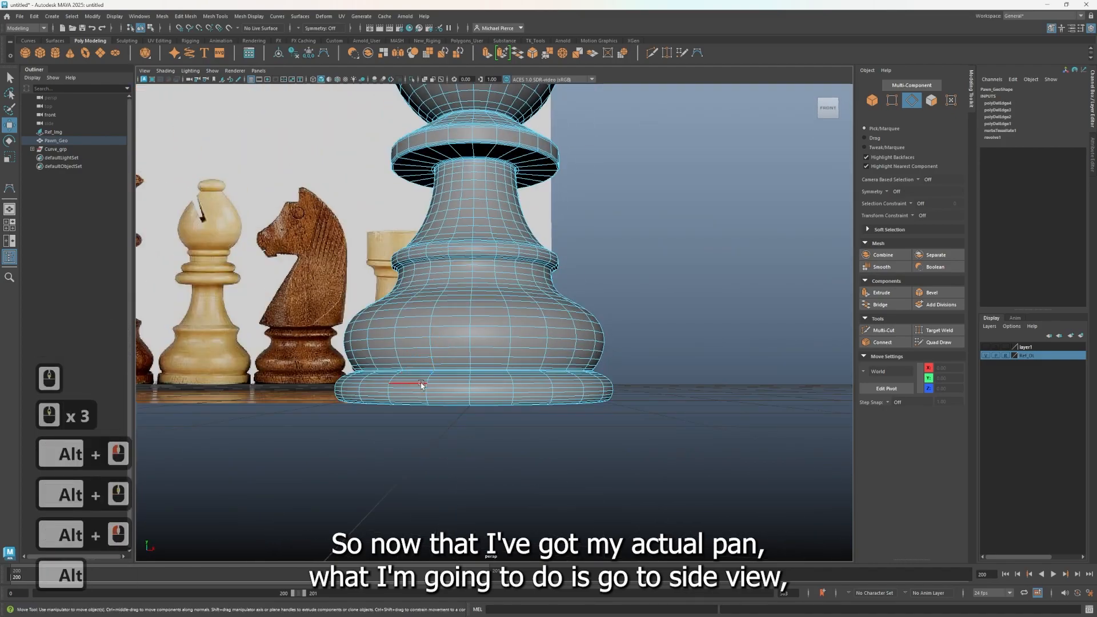
Step: Show the four-view layout and select all faces on the flat underside of the pawn's base in the side view
key(space)
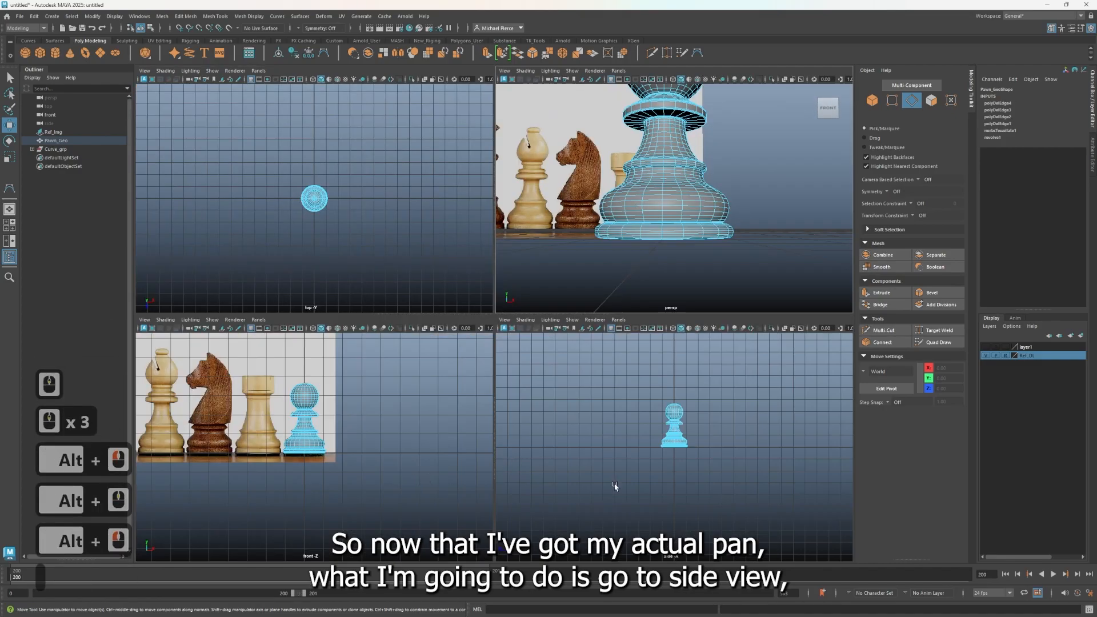
scroll(657, 480, up, 12)
scroll(660, 483, up, 3)
drag(524, 445, 826, 469)
scroll(657, 229, up, 2)
alt+drag(600, 188, 568, 256)
right_drag(634, 420, 573, 445)
drag(525, 447, 656, 496)
right_drag(605, 372, 610, 473)
right_drag(607, 394, 607, 394)
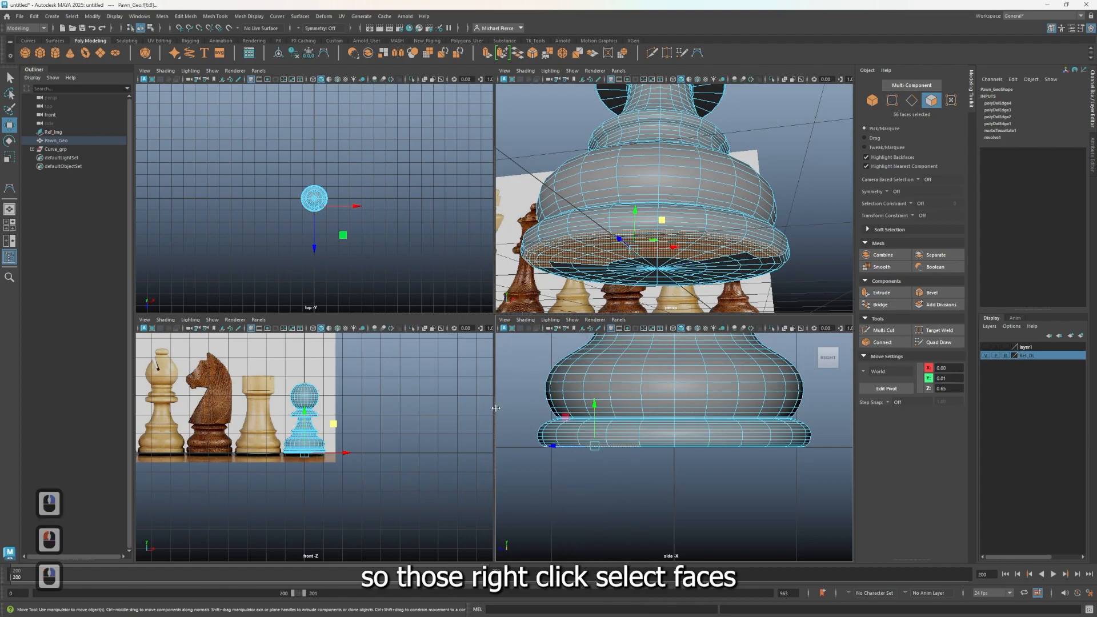
drag(519, 448, 829, 449)
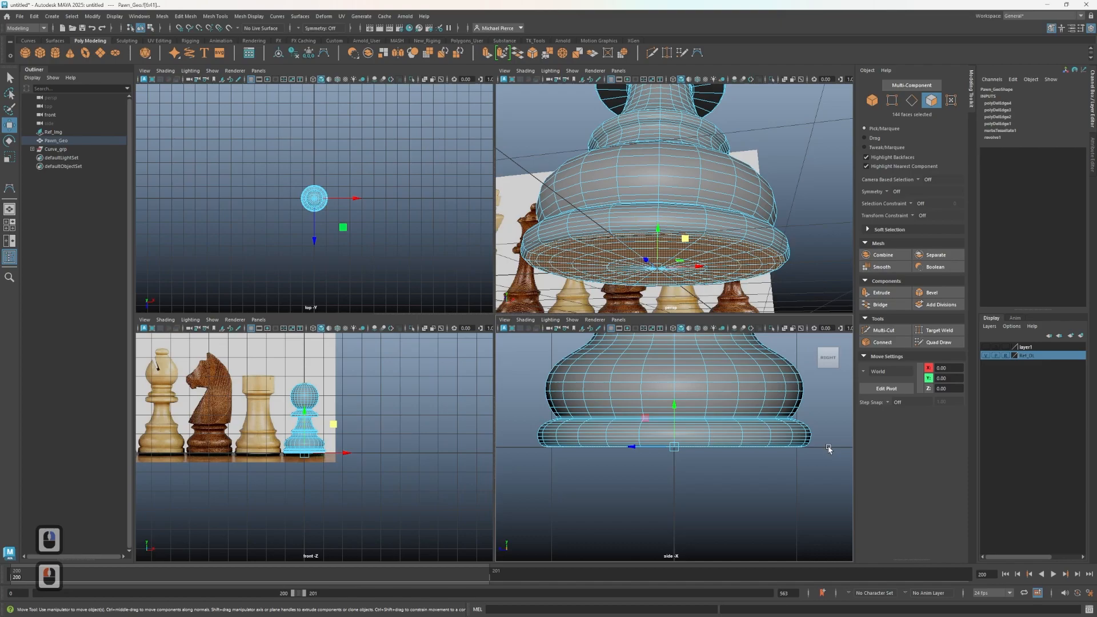
Step: Duplicate the selected underside faces as a separate mesh using Duplicate Face
scroll(658, 240, up, 3)
alt+drag(657, 246, 600, 231)
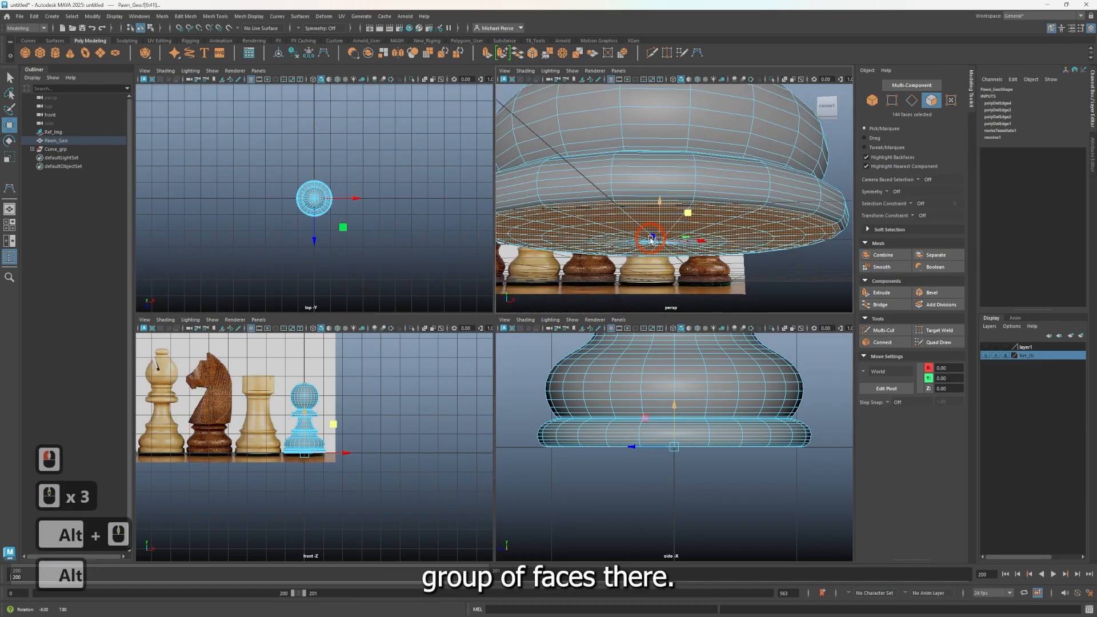
shift+right_click(600, 231)
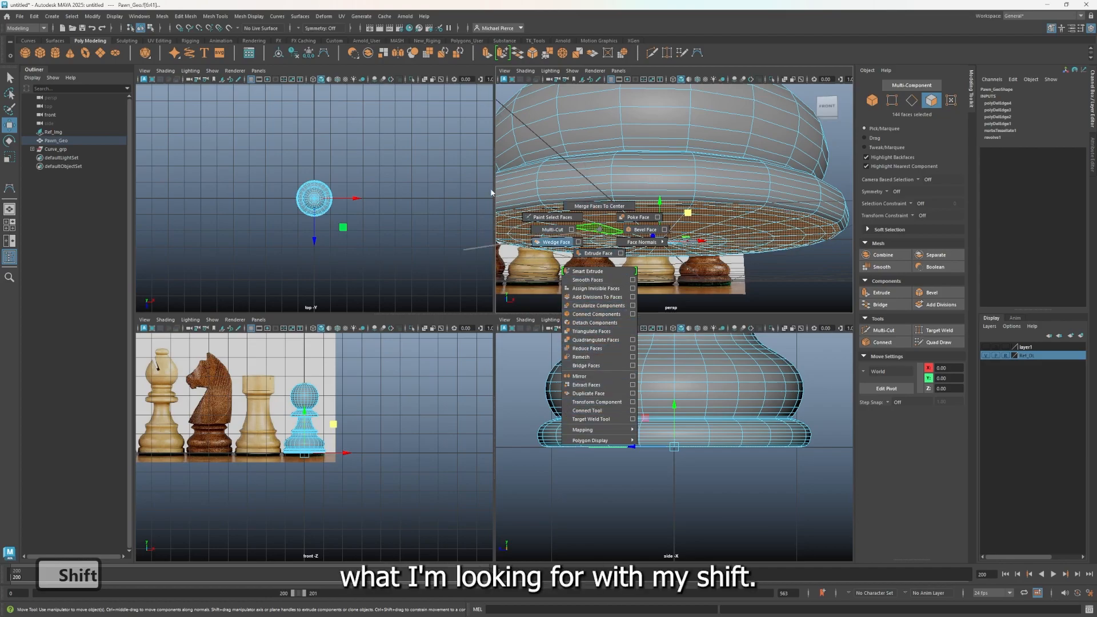
shift+click(600, 394)
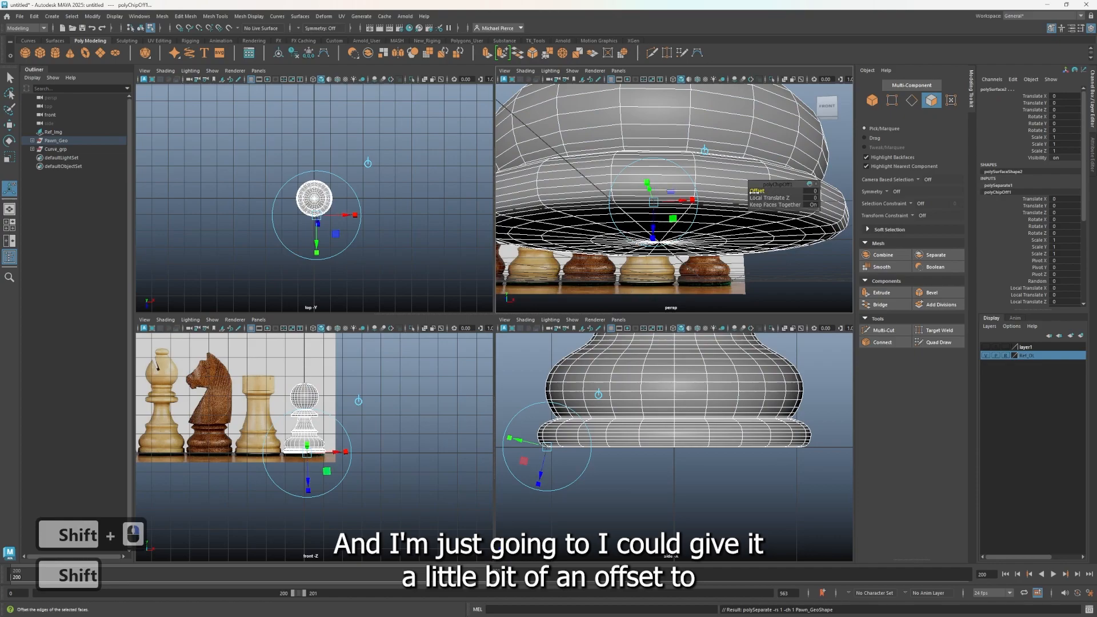
Step: Try offsetting and moving the duplicated underside faces, and undo both changes
drag(754, 193, 760, 191)
key(ctrl+z)
key(ctrl+z)
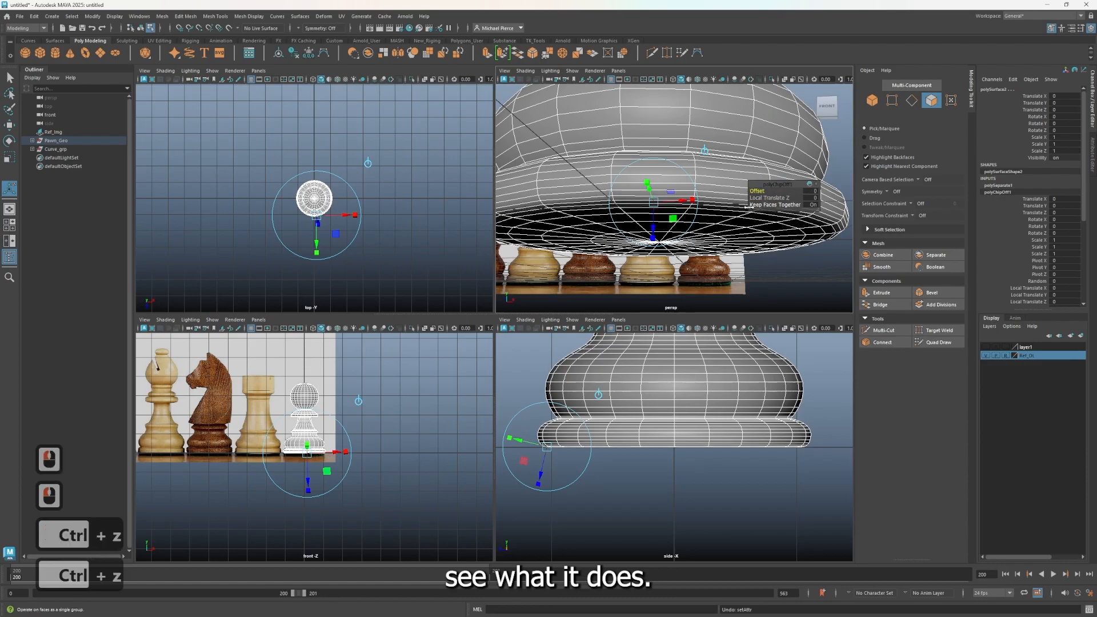
drag(655, 230, 649, 251)
key(ctrl+z)
Step: Return to object mode, expand Pawn_Geo to check its separated pieces and select the duplicated bottom disc
right_drag(575, 290, 611, 263)
click(582, 298)
click(594, 235)
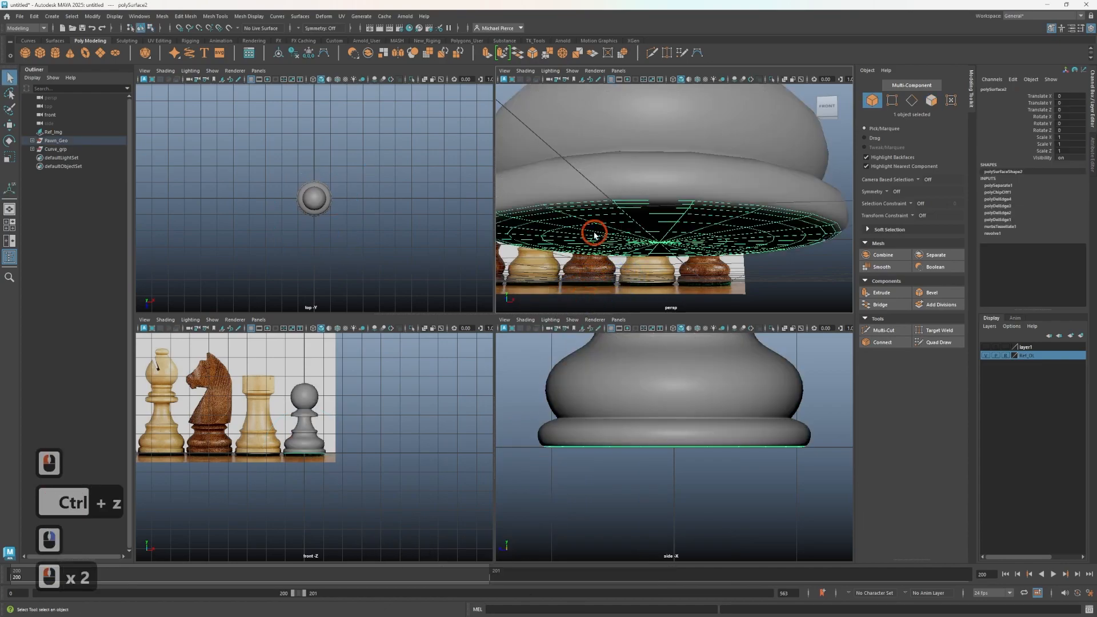
click(33, 140)
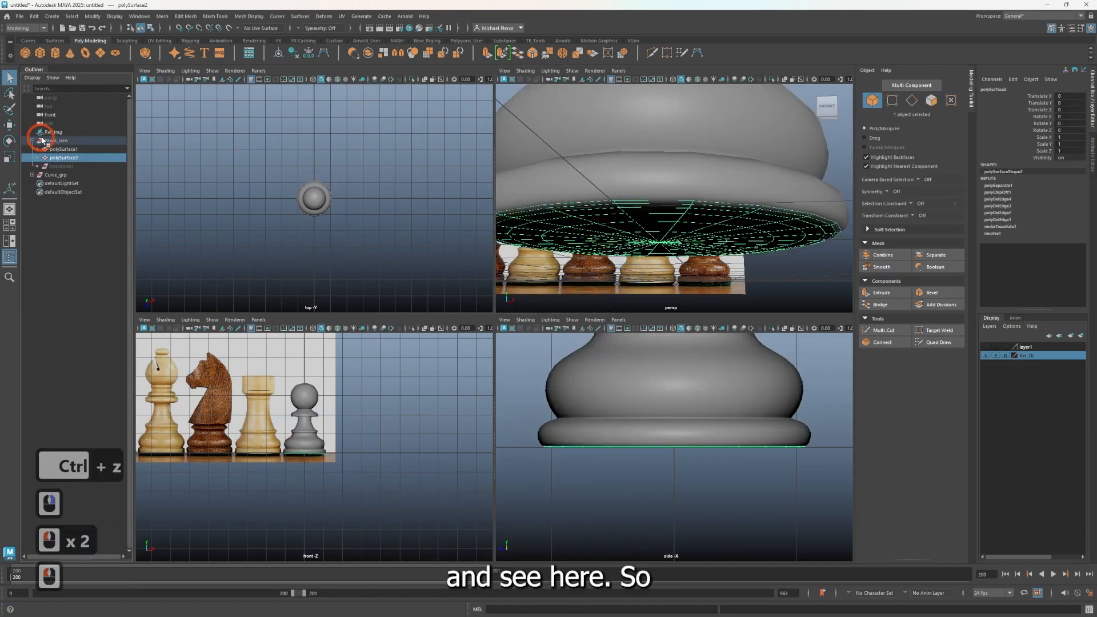
click(64, 149)
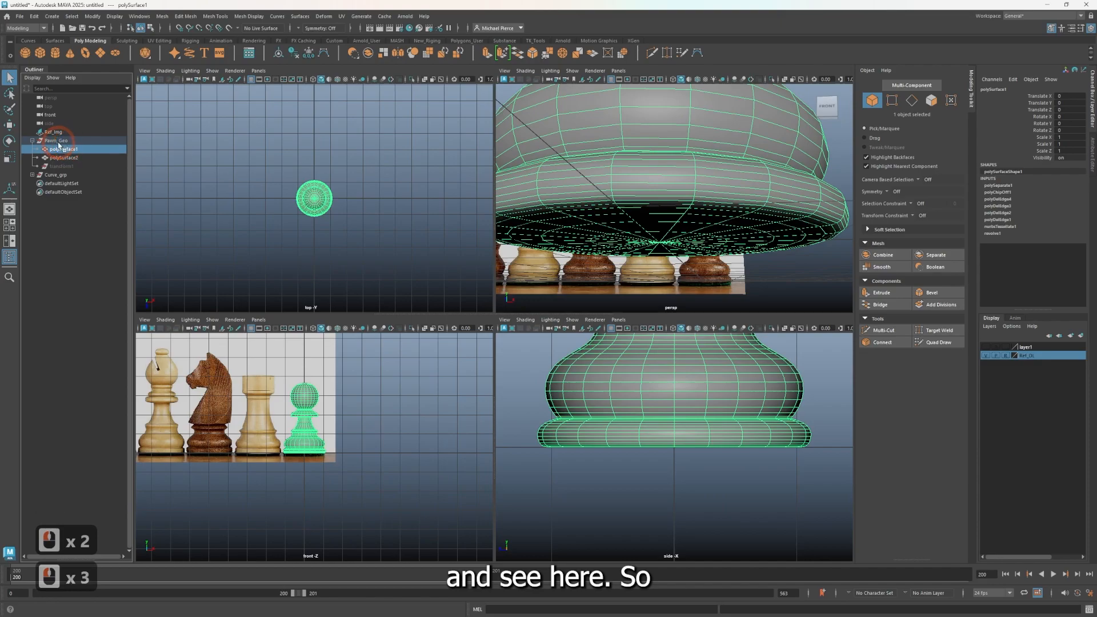
click(667, 223)
click(646, 218)
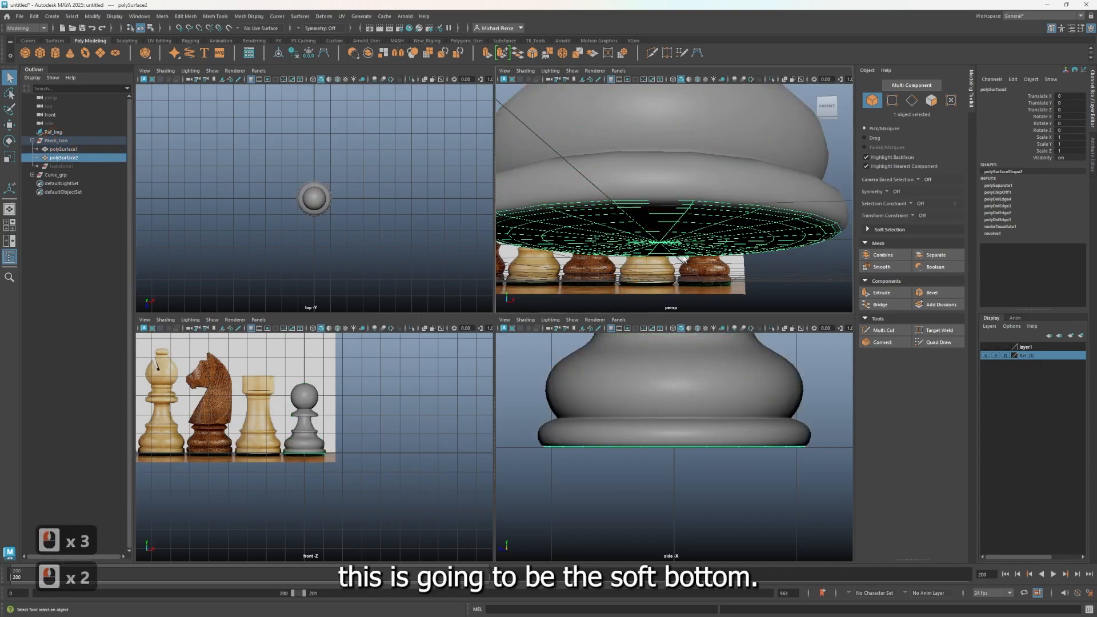
Step: Extrude the bottom disc slightly downward into a thin felt pad and return to object mode
key(ctrl+e)
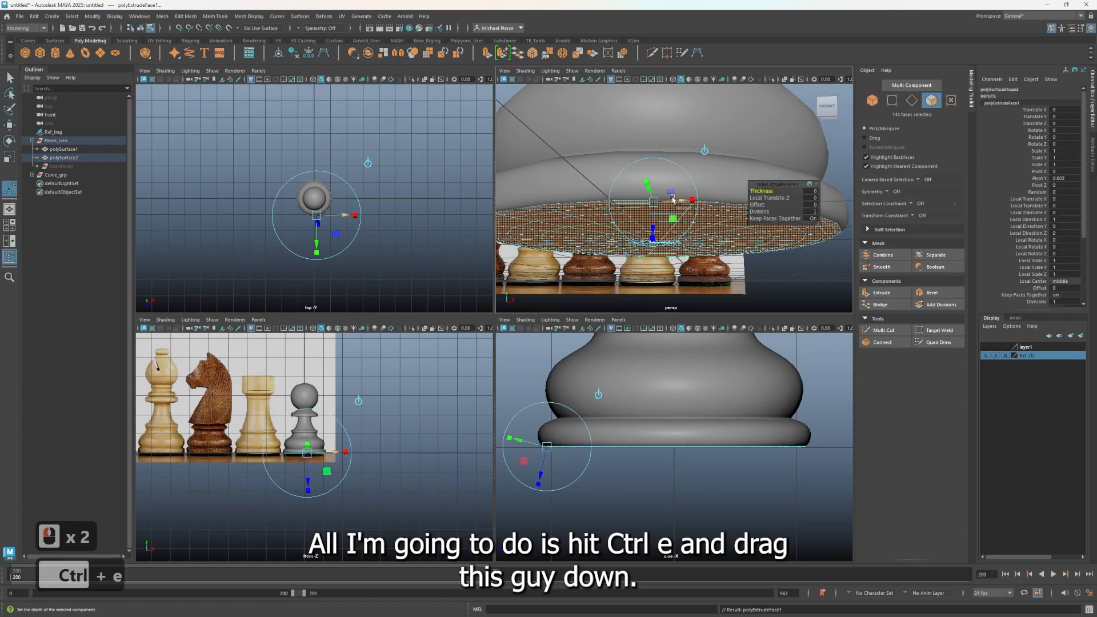
drag(653, 232, 614, 284)
right_drag(572, 230, 638, 216)
click(684, 268)
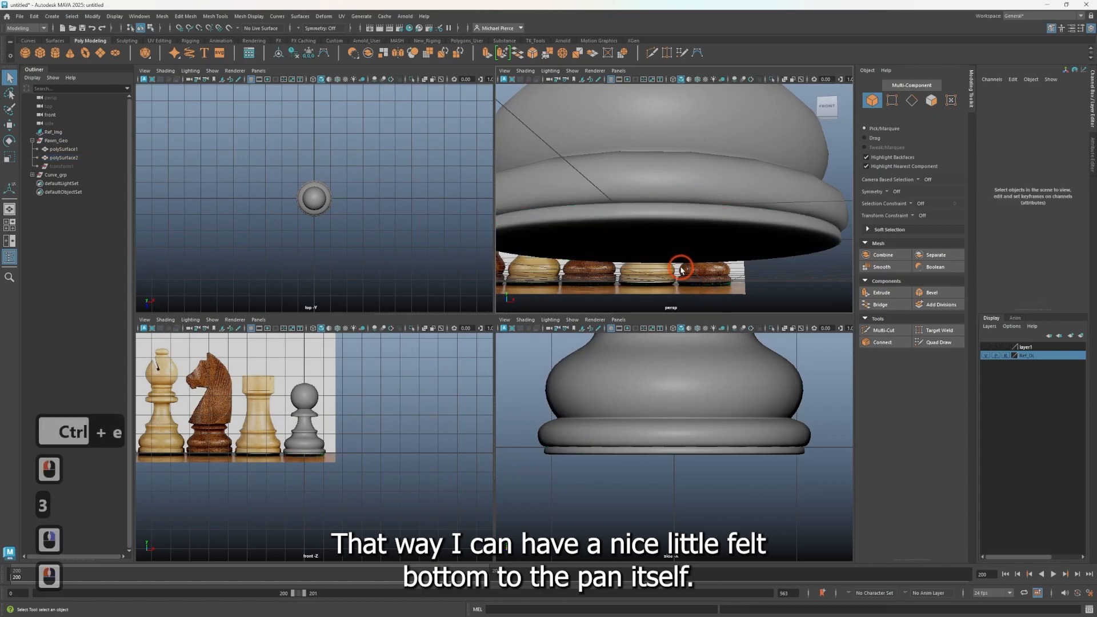
scroll(657, 280, down, 4)
alt+drag(632, 260, 622, 270)
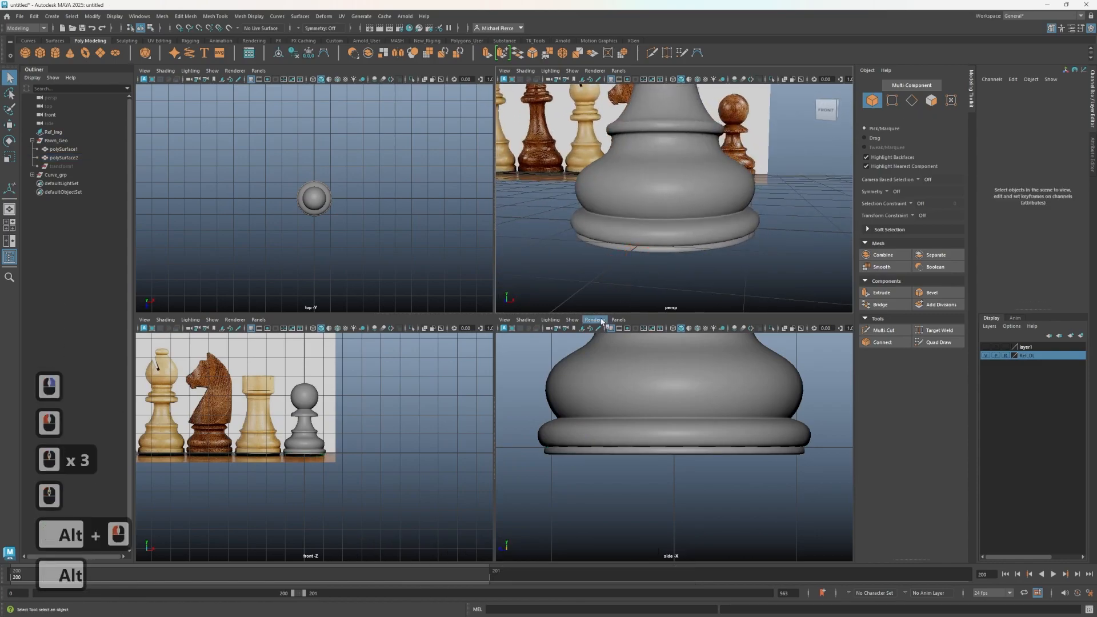
Step: Rename the parent group Pawn_Geo as Pawn_Grp
click(67, 142)
double_click(84, 142)
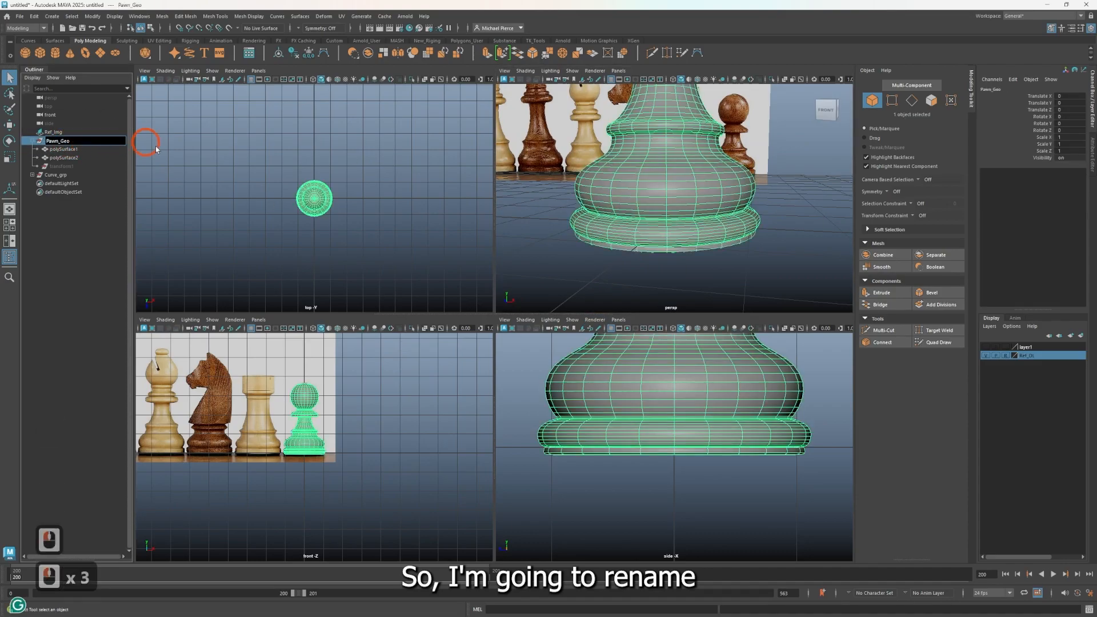
key(BackSpace)
key(BackSpace)
text(rp)
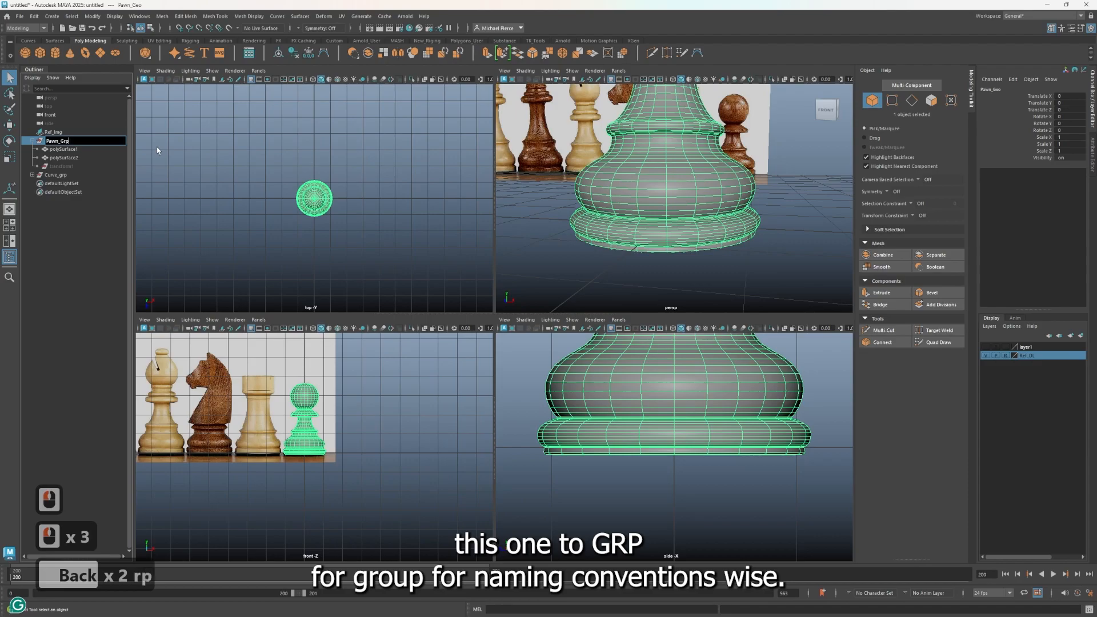
key(Return)
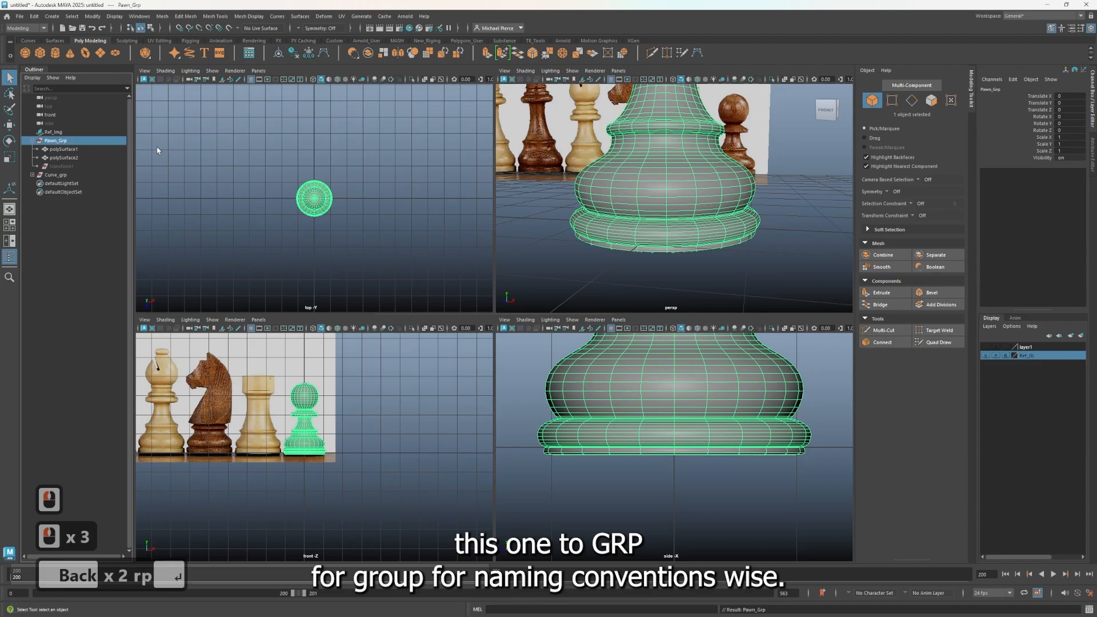
Step: Rename the pawn body mesh polySurface1 as Pawn_Geo
click(71, 150)
double_click(70, 148)
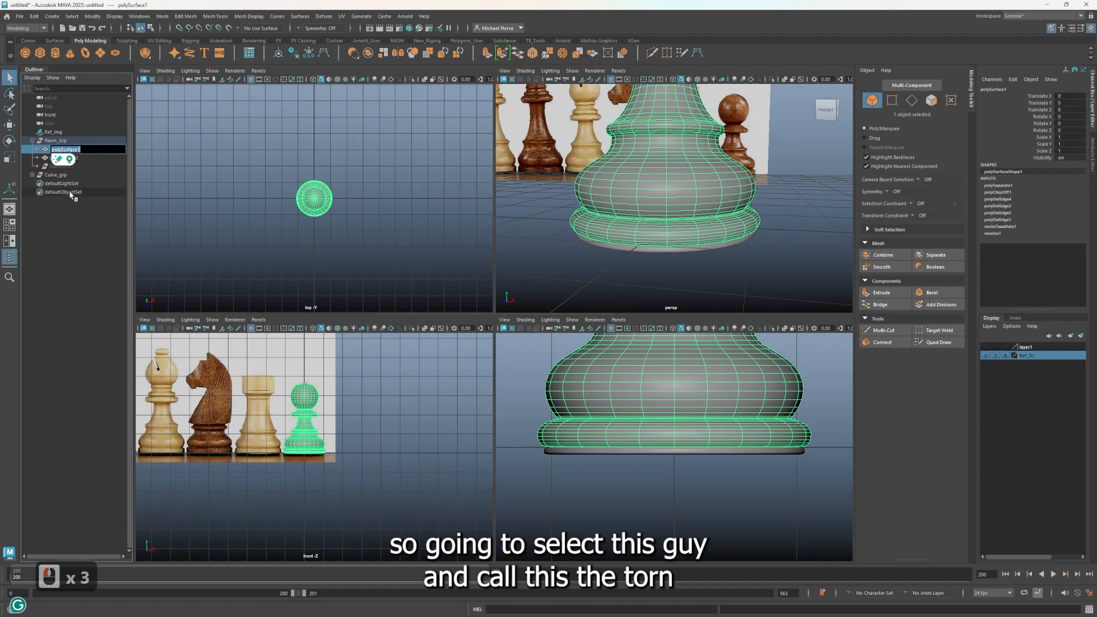
text(pawn)
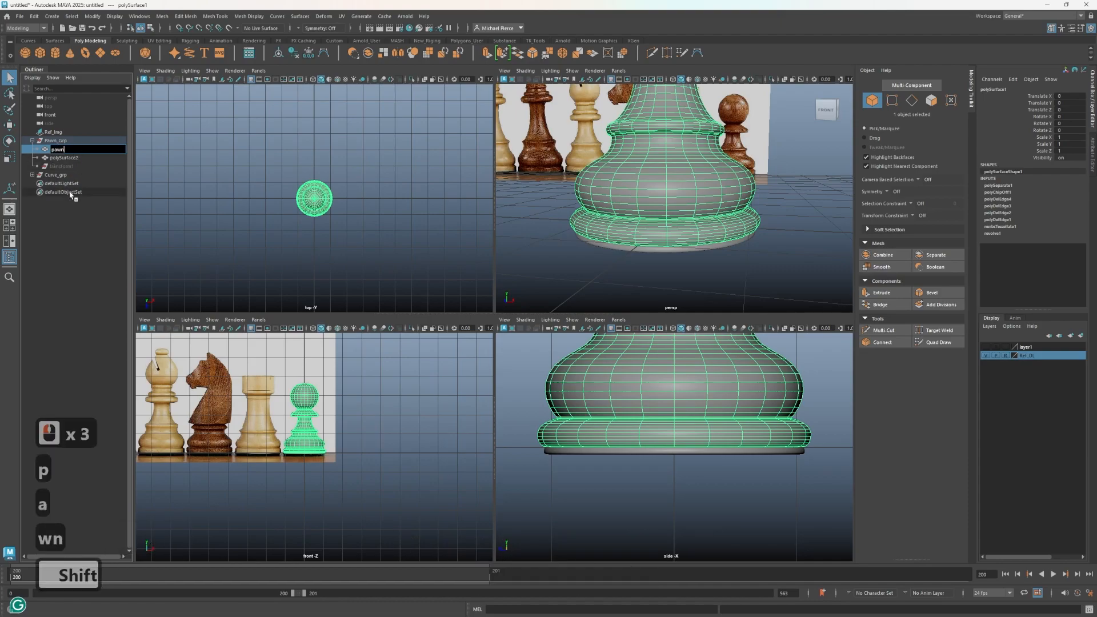
text(G)
key(BackSpace)
text(_)
key(BackSpace)
key(BackSpace)
key(BackSpace)
key(BackSpace)
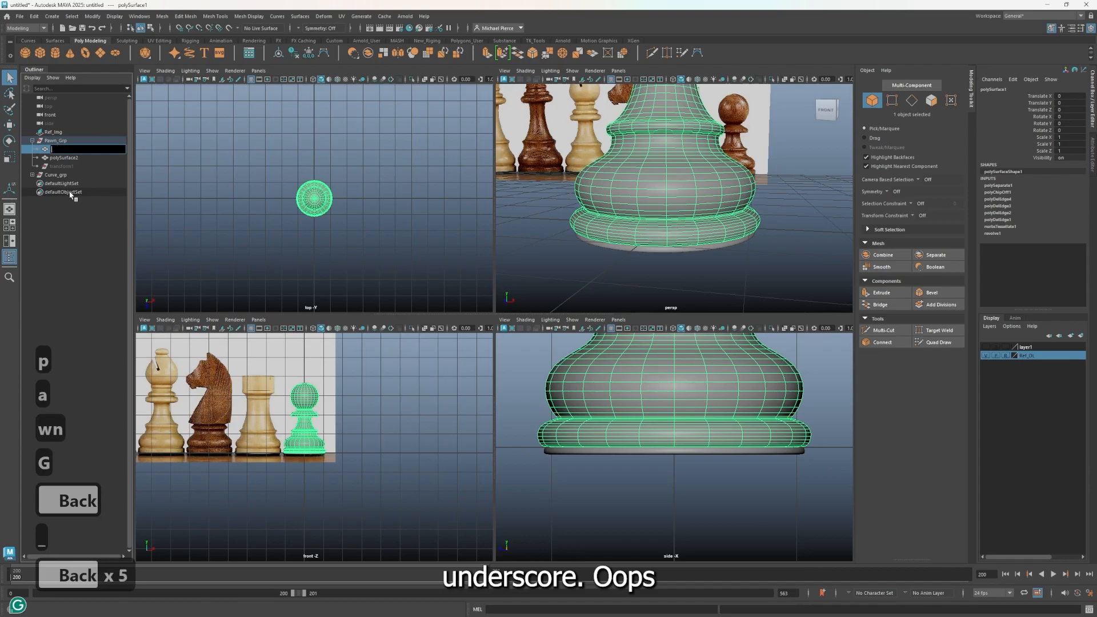
key(BackSpace)
key(BackSpace)
key(BackSpace)
text(Pawn_Geo)
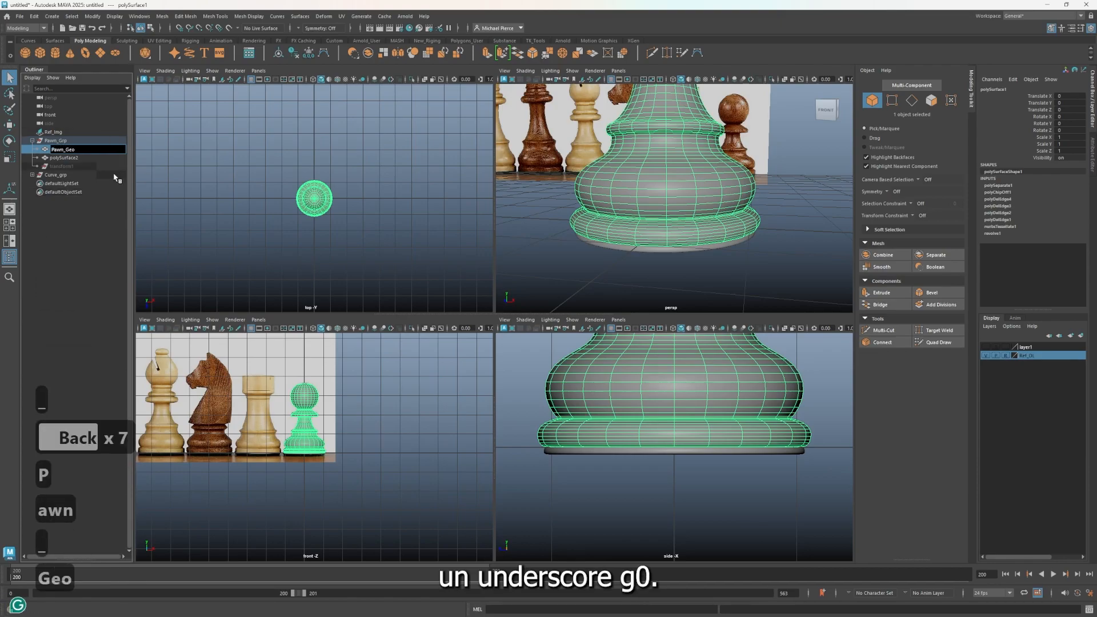
click(67, 198)
Step: Rename the felt pad mesh polySurface2 as Bottom_geo
click(63, 160)
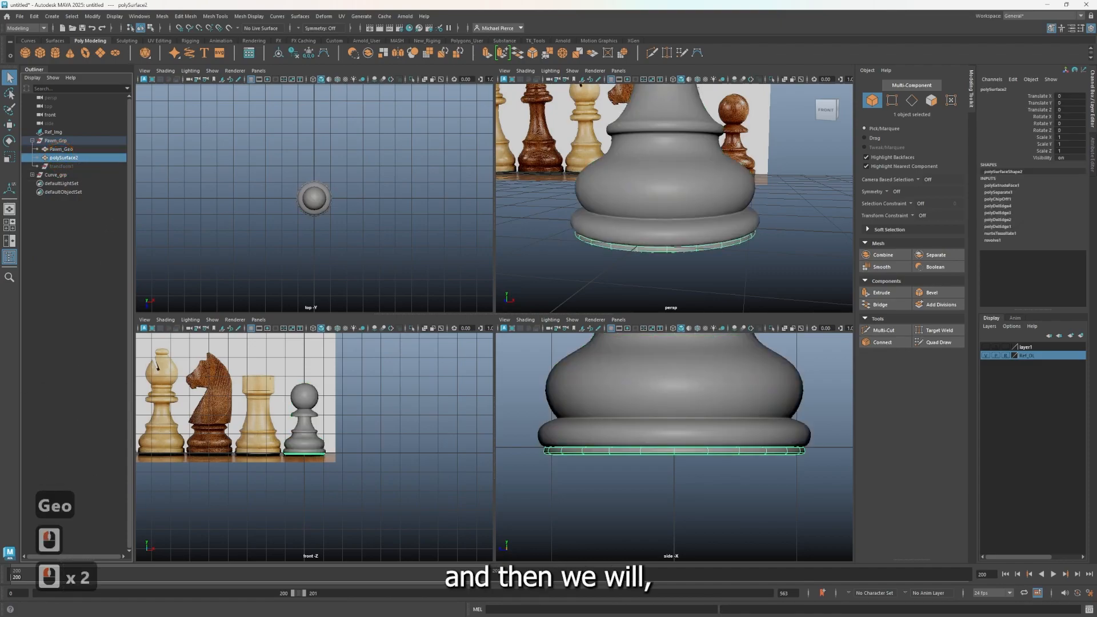
double_click(53, 159)
text(F)
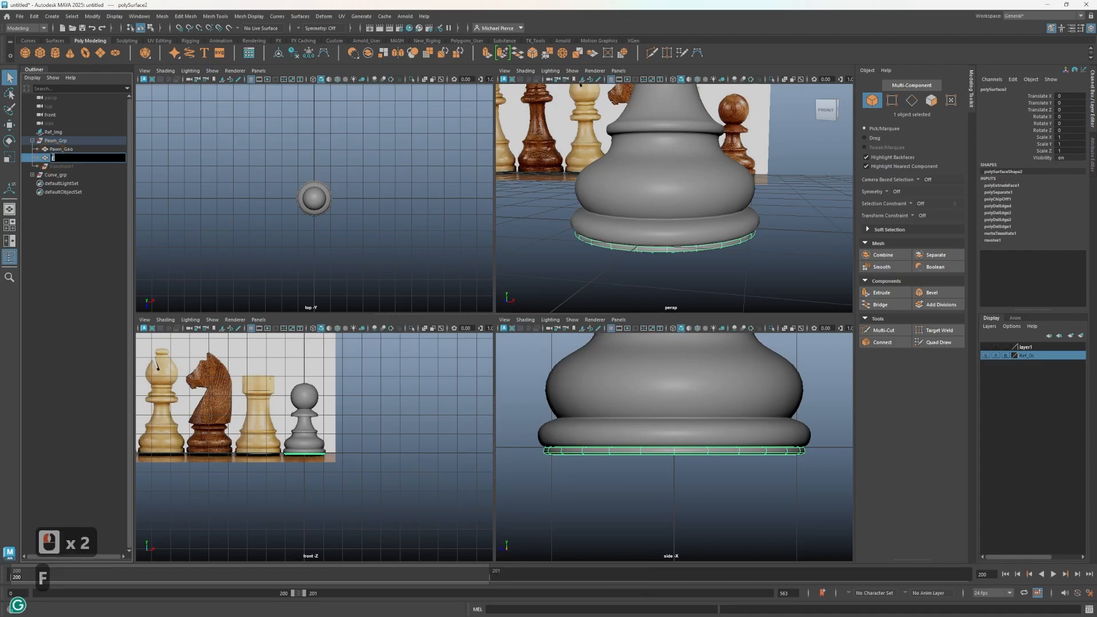
key(BackSpace)
key(BackSpace)
text(Bt)
key(BackSpace)
text(o)
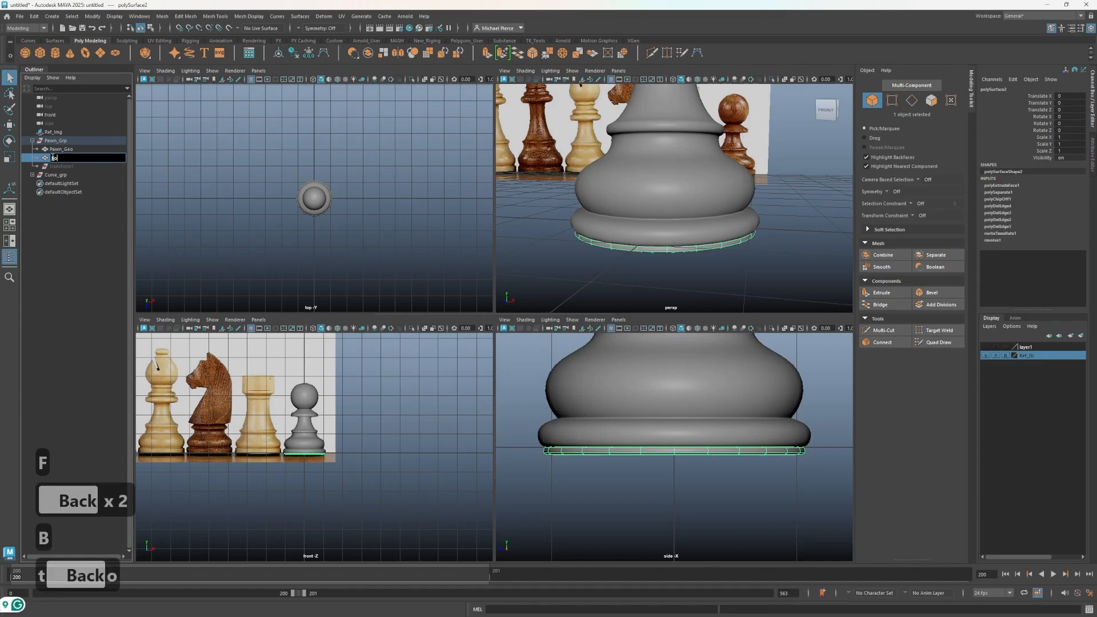
text(ttom_gro)
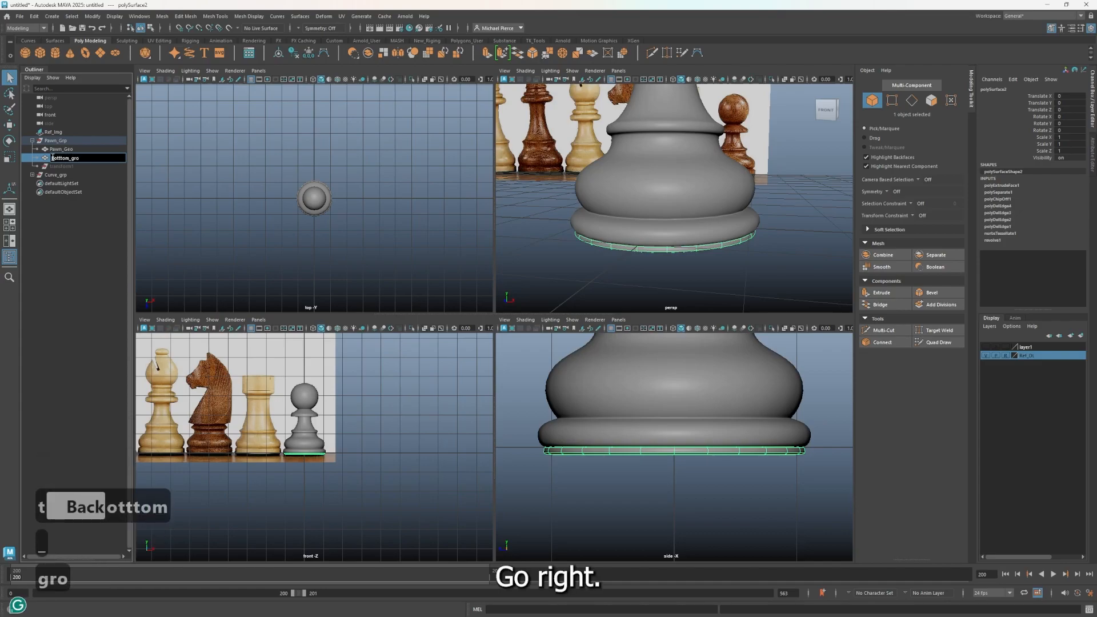
key(BackSpace)
key(BackSpace)
text(e)
key(Return)
Step: Freeze the transformations and delete the construction history of Pawn_Geo and Bottom_geo together
click(54, 306)
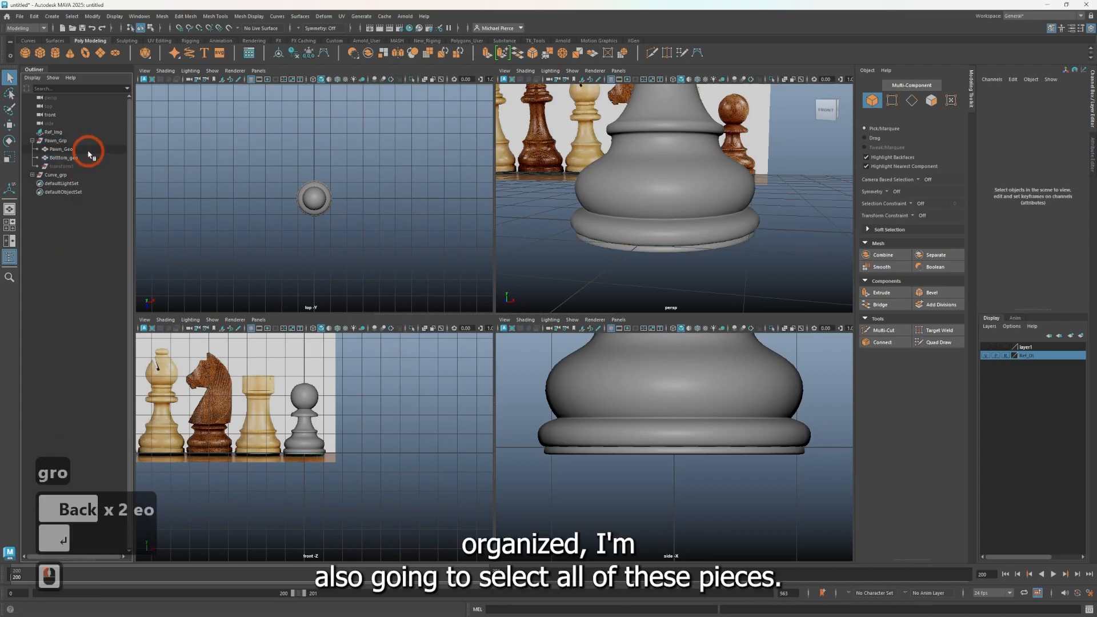
click(61, 149)
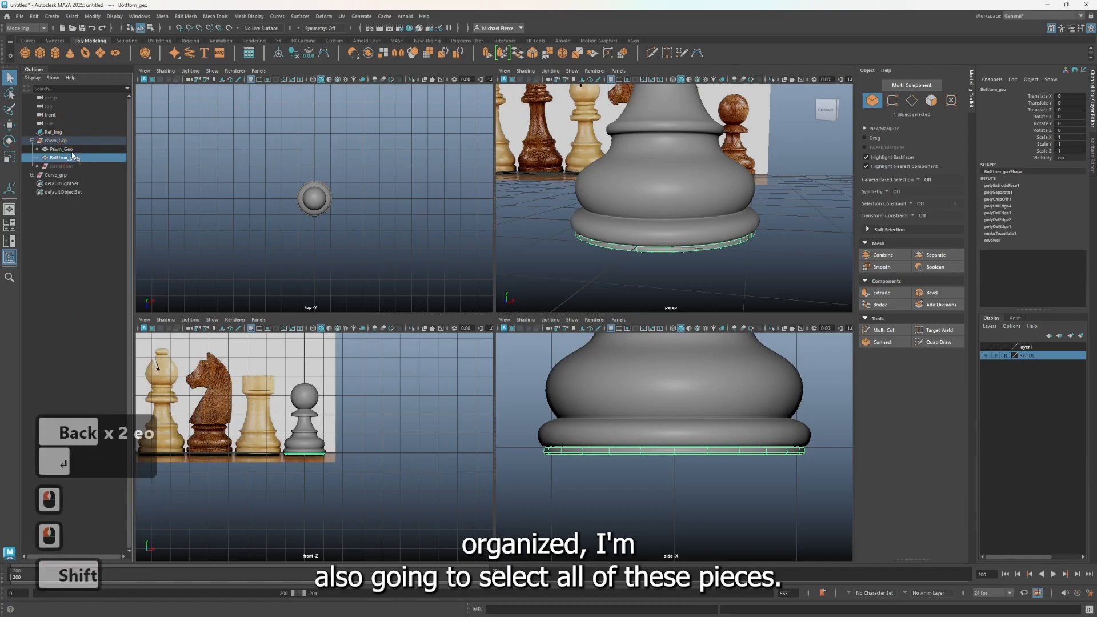
shift+click(63, 157)
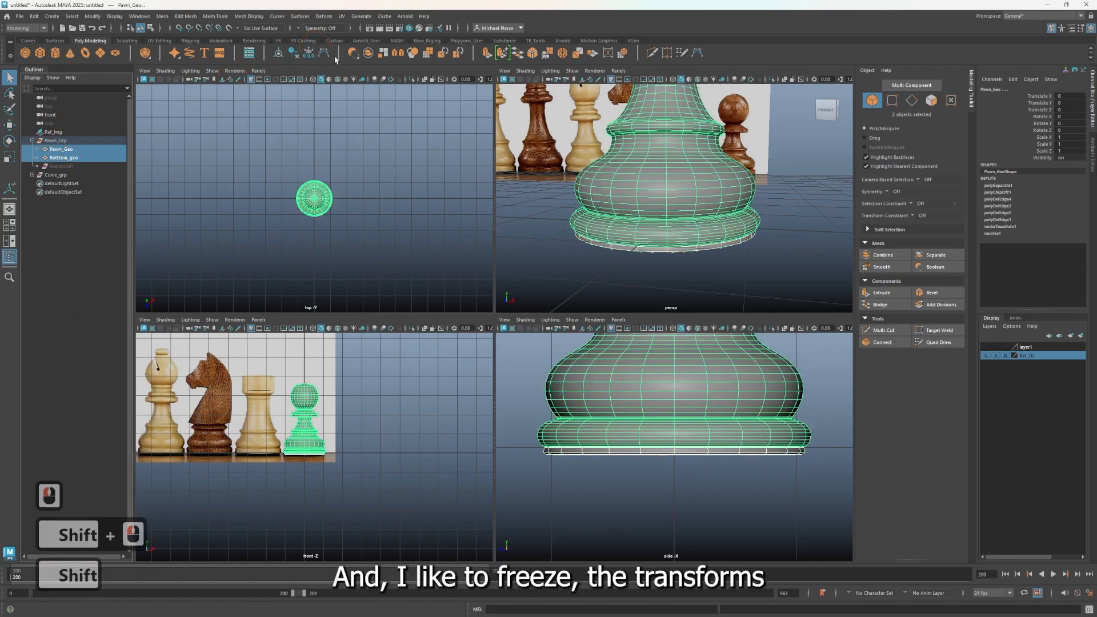
click(309, 56)
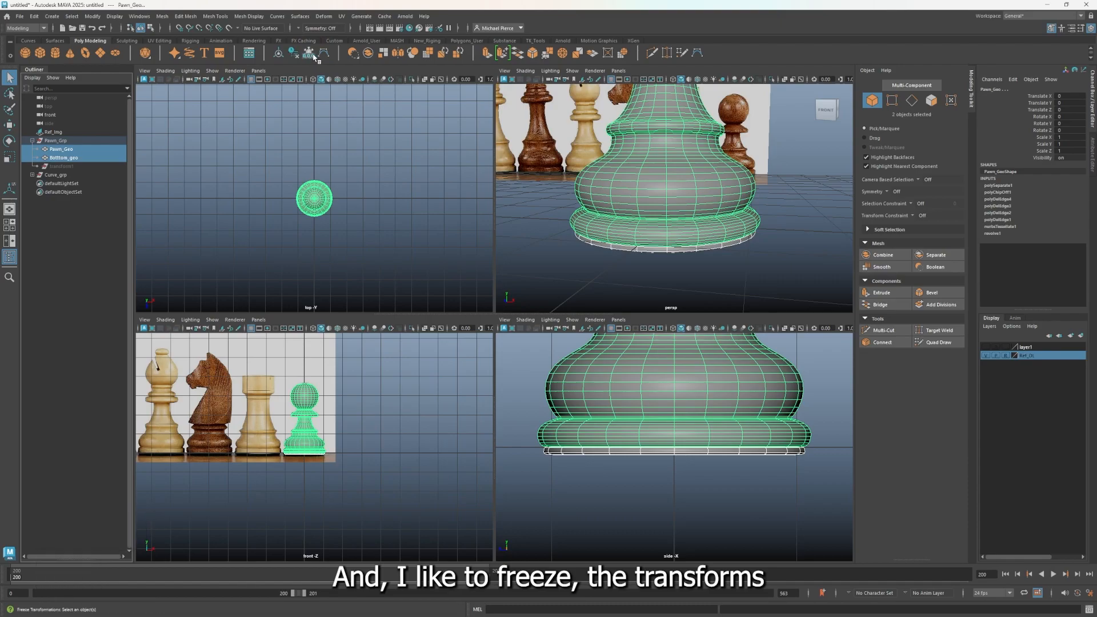
click(294, 54)
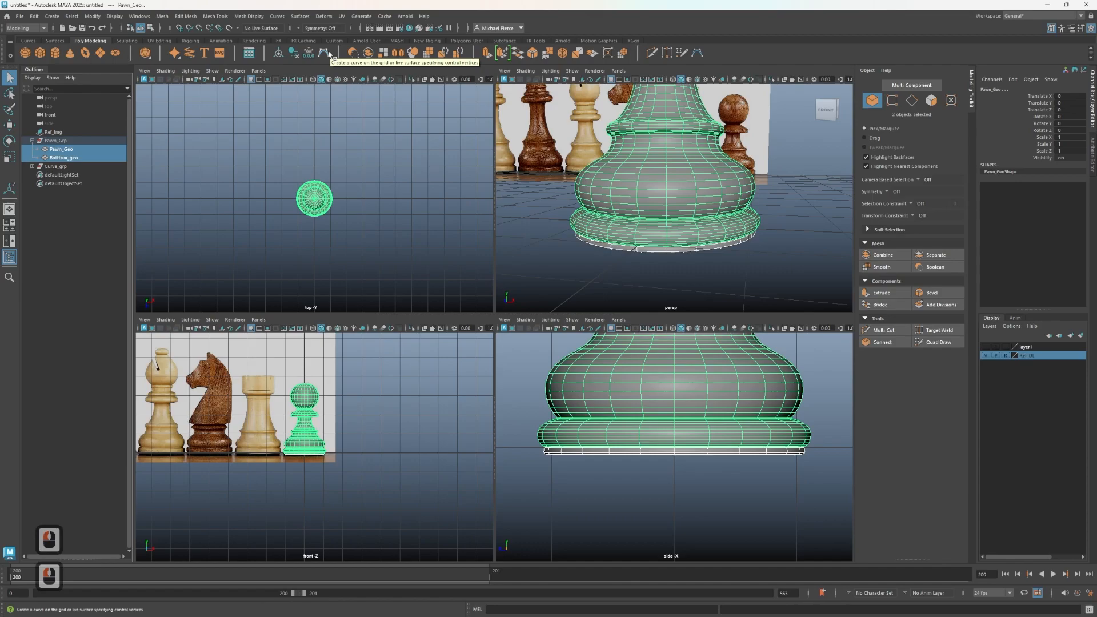
click(337, 49)
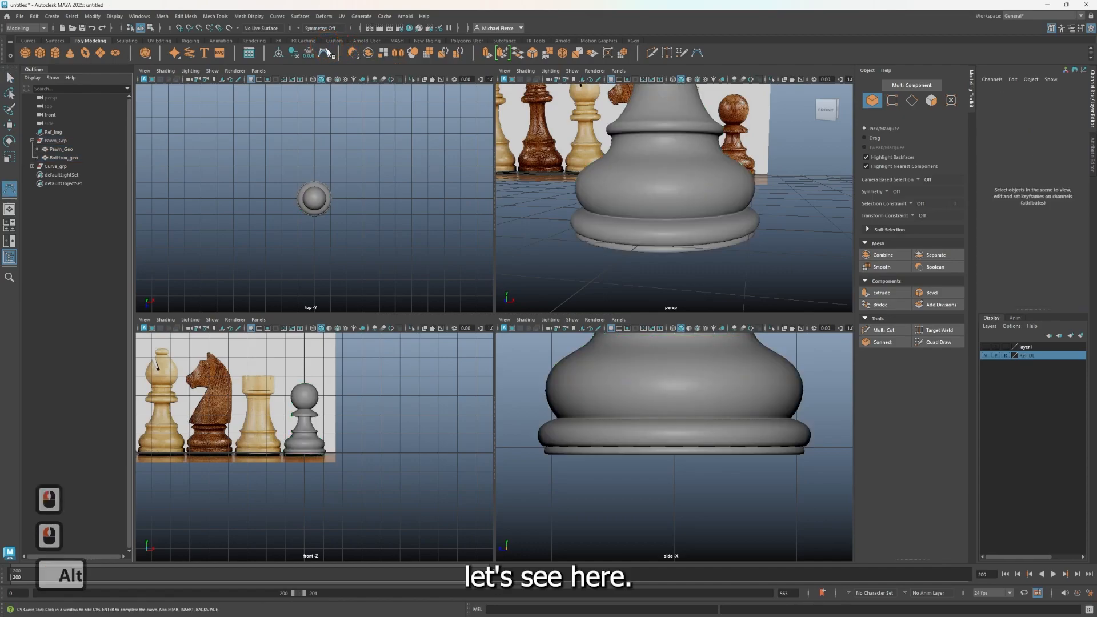
ctrl+click(327, 53)
shift+click(337, 52)
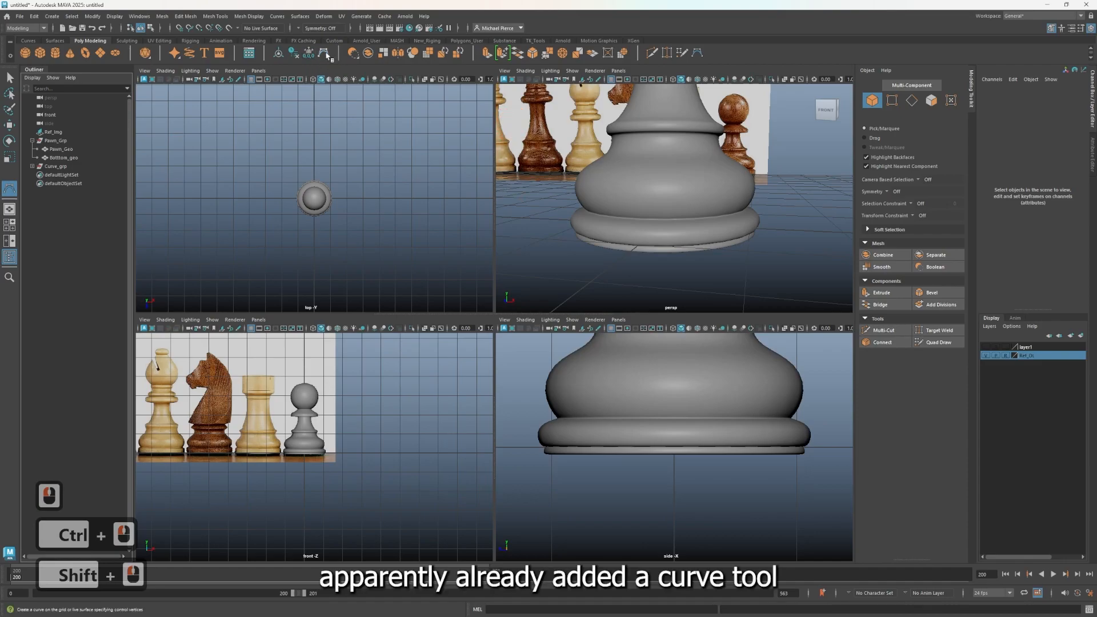
scroll(635, 276, down, 2)
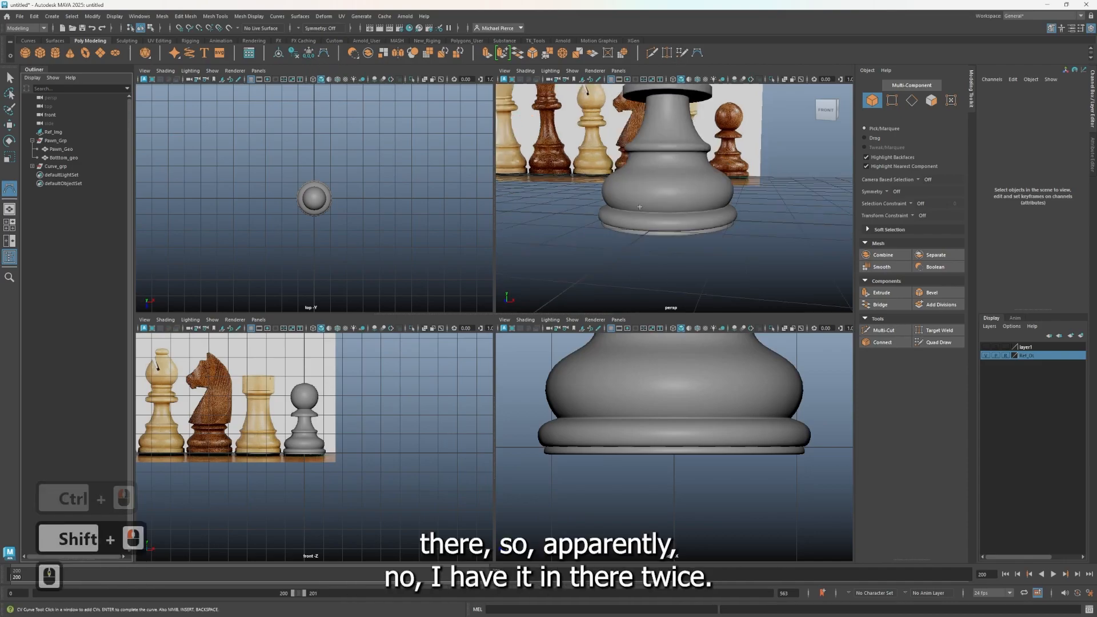
click(649, 279)
key(q)
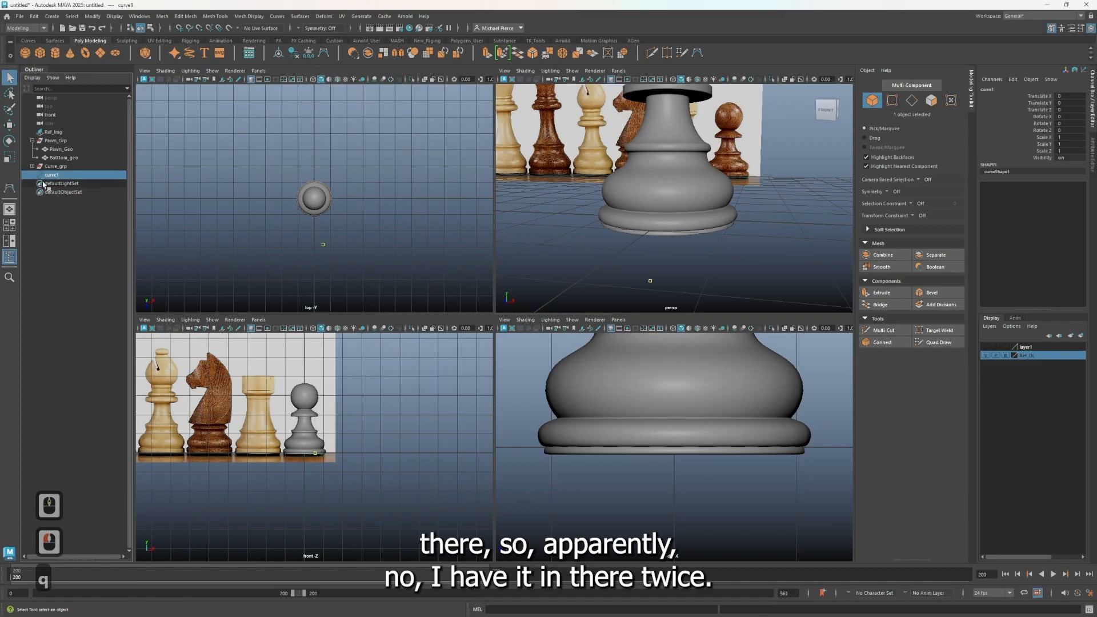
click(235, 213)
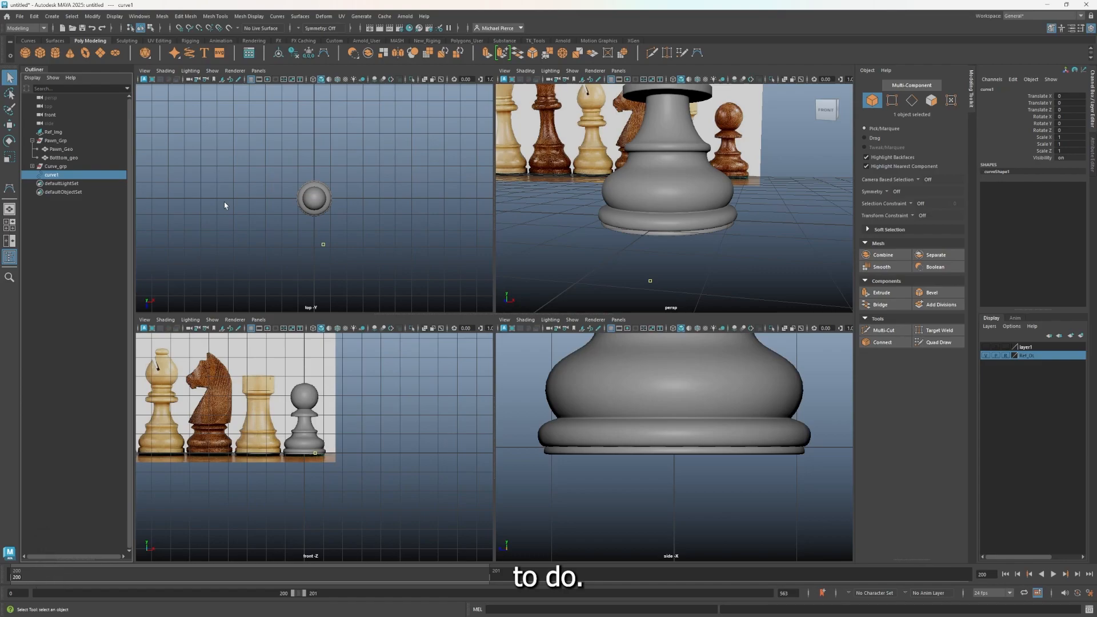
key(Delete)
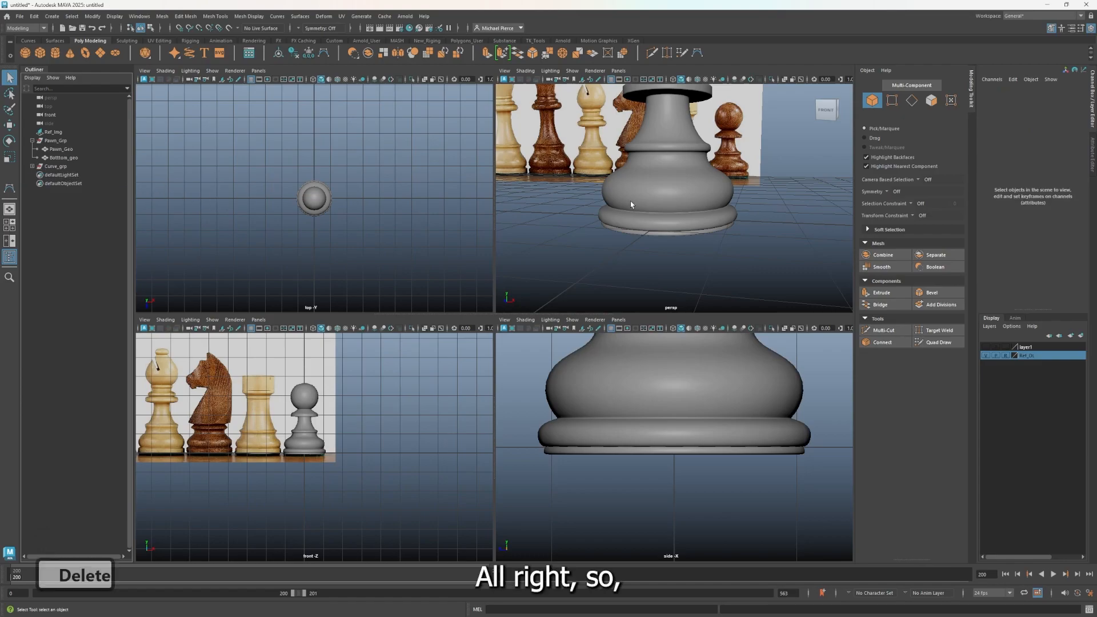
Step: Move the whole Pawn_Grp sideways along X until it stands clear of the reference image
scroll(631, 204, down, 3)
alt+drag(619, 220, 629, 247)
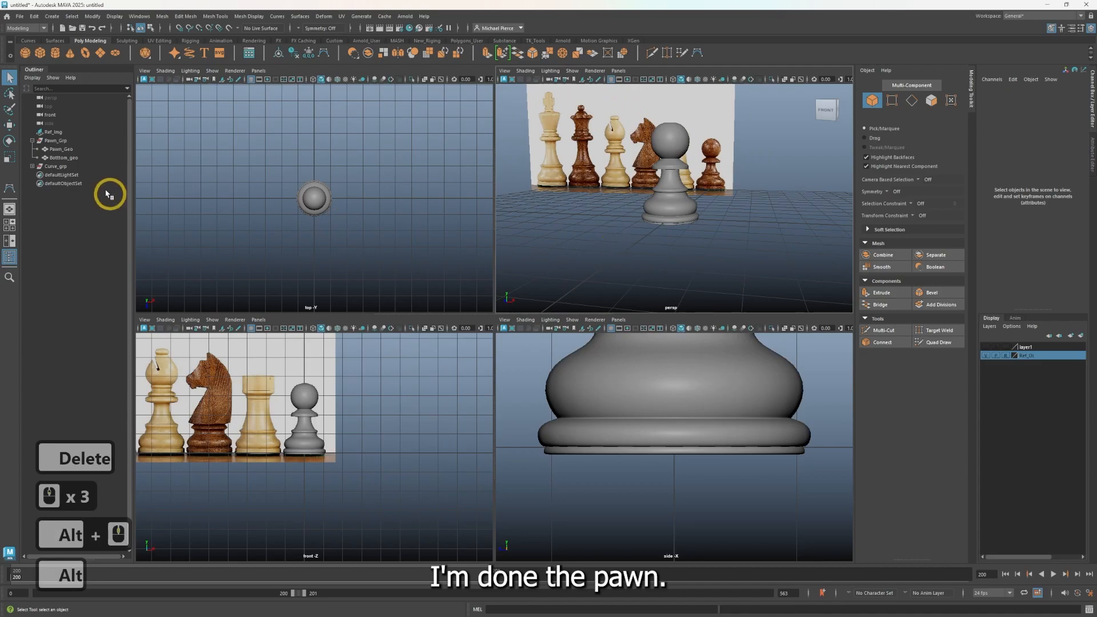
click(56, 141)
alt+drag(619, 258, 639, 243)
key(w)
drag(702, 222, 854, 219)
Step: Shift the reference image along X to about -4.23 so the pictured rook is centred on the origin
click(53, 132)
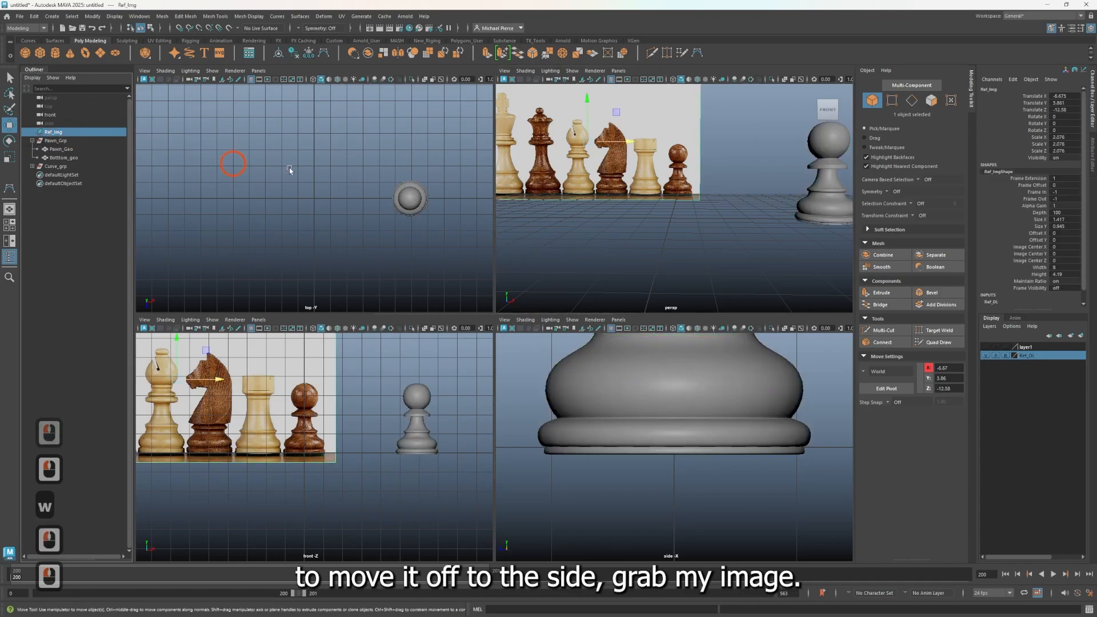
drag(628, 132, 660, 143)
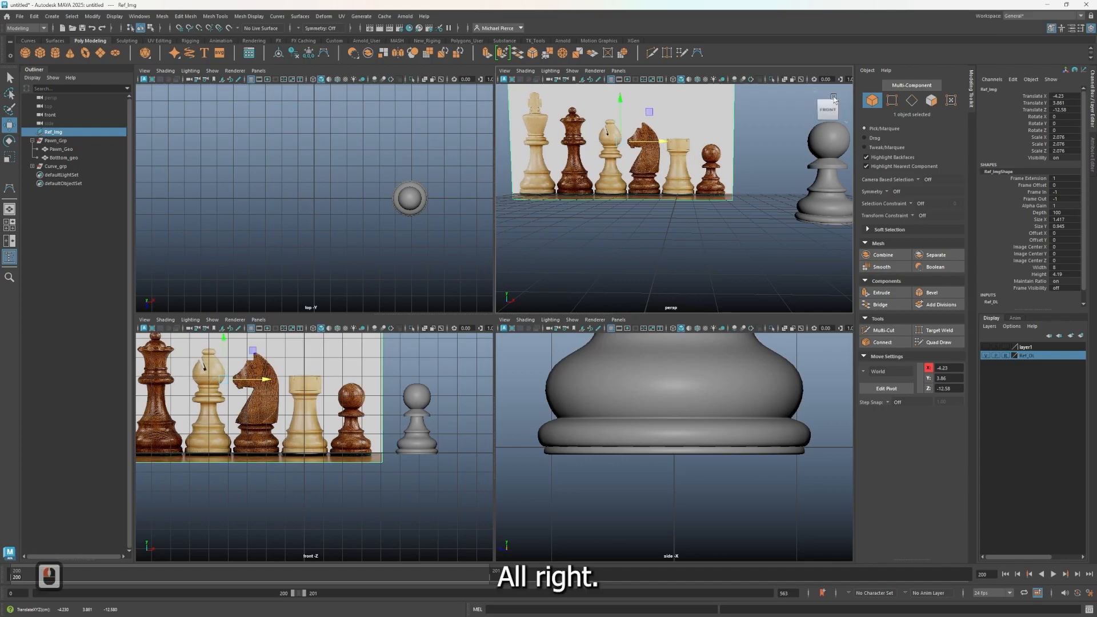
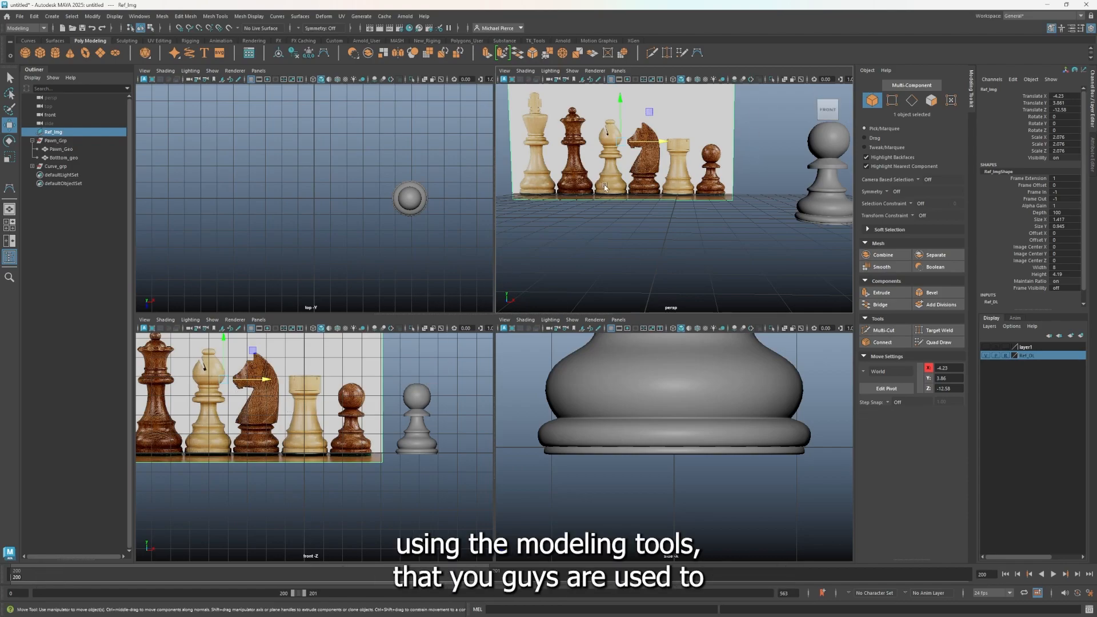
Step: Start a CV curve at the bottom centre of the pictured rook in the front view and run it along the base to the outer edge
scroll(605, 268, up, 5)
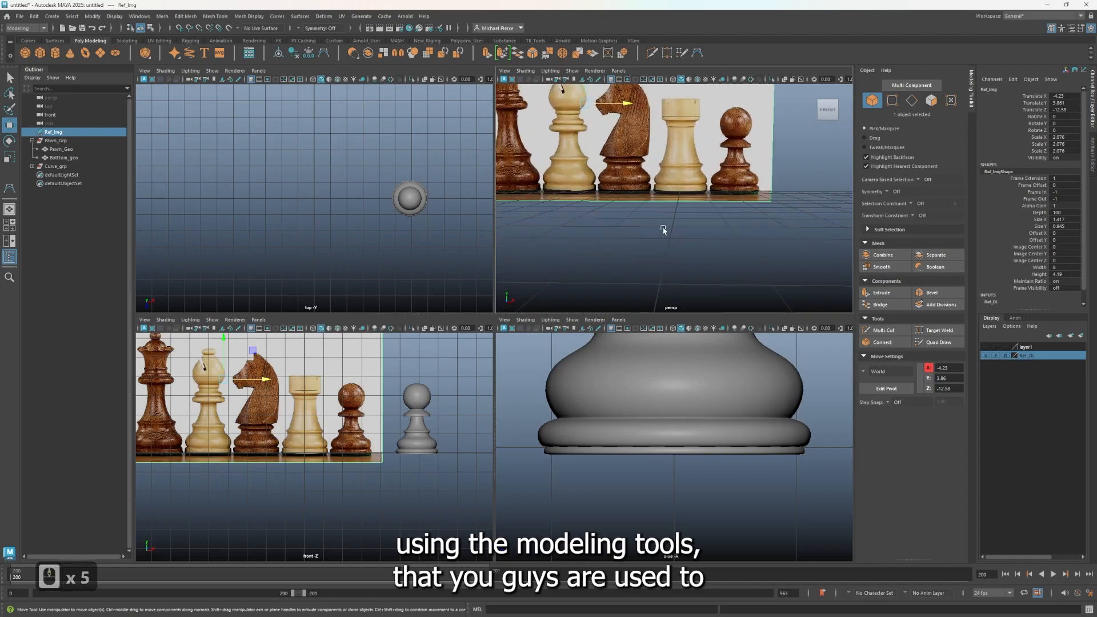
alt+drag(529, 296, 523, 288)
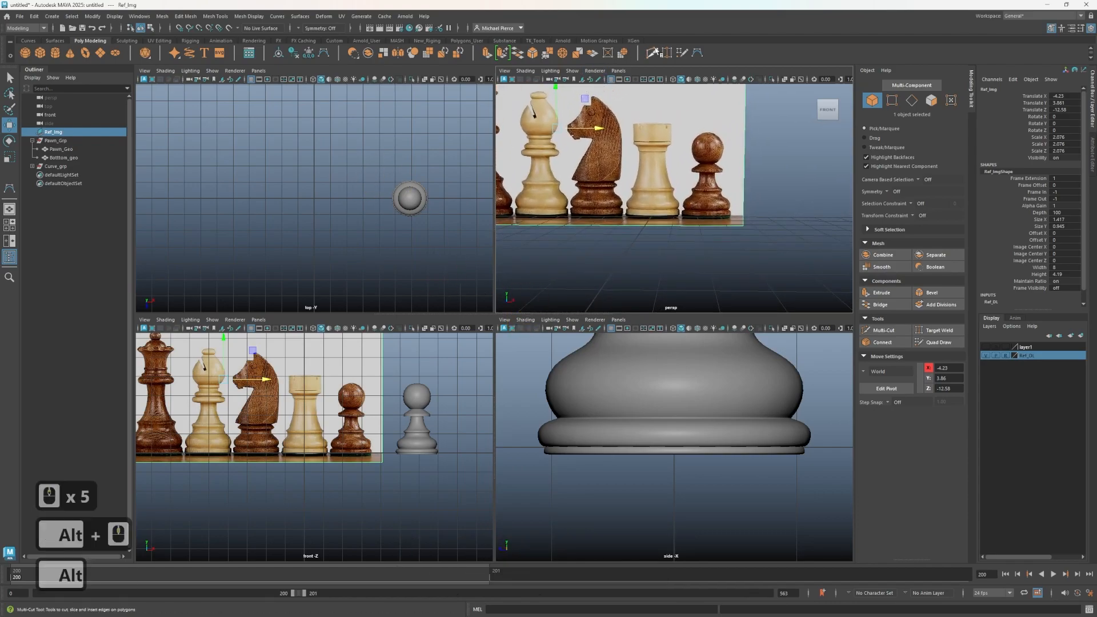
click(697, 53)
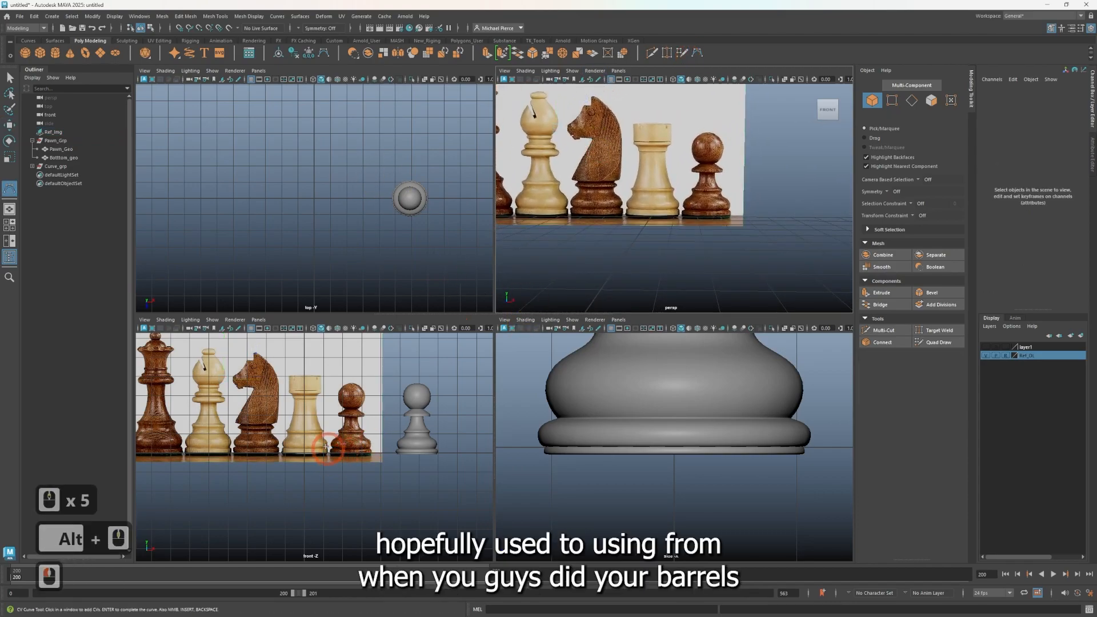
scroll(320, 452, up, 7)
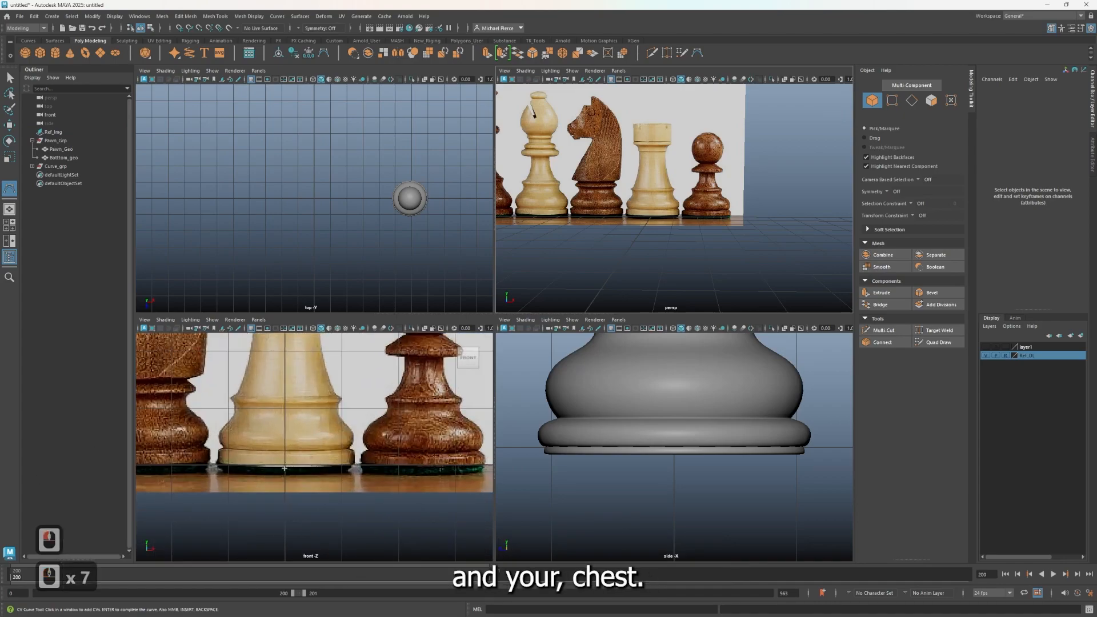
click(312, 464)
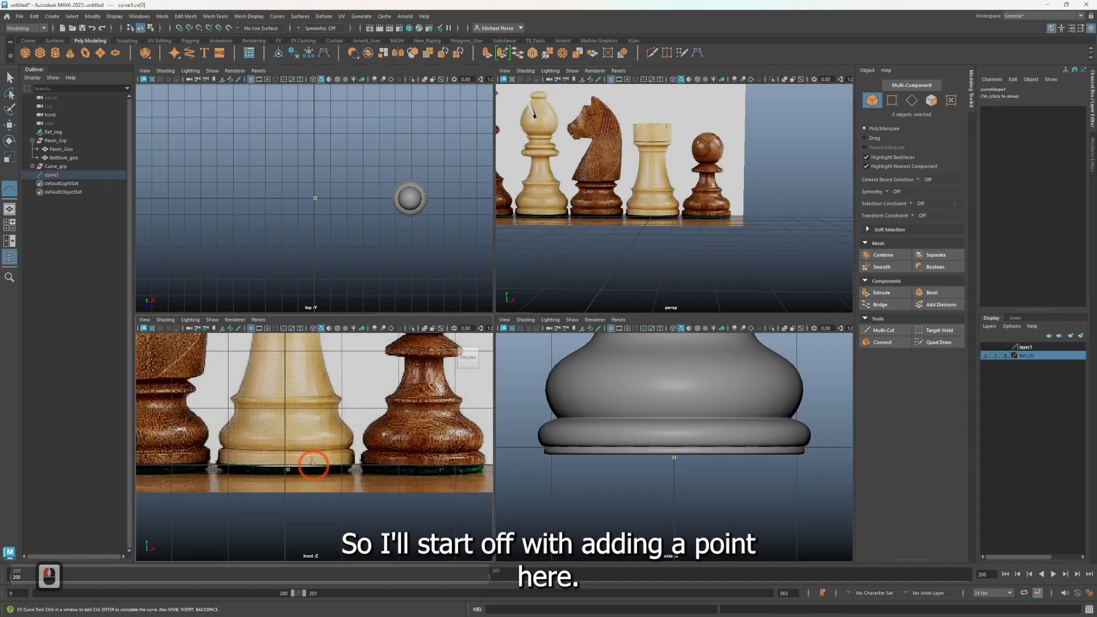
scroll(311, 462, up, 4)
key(ctrl+z)
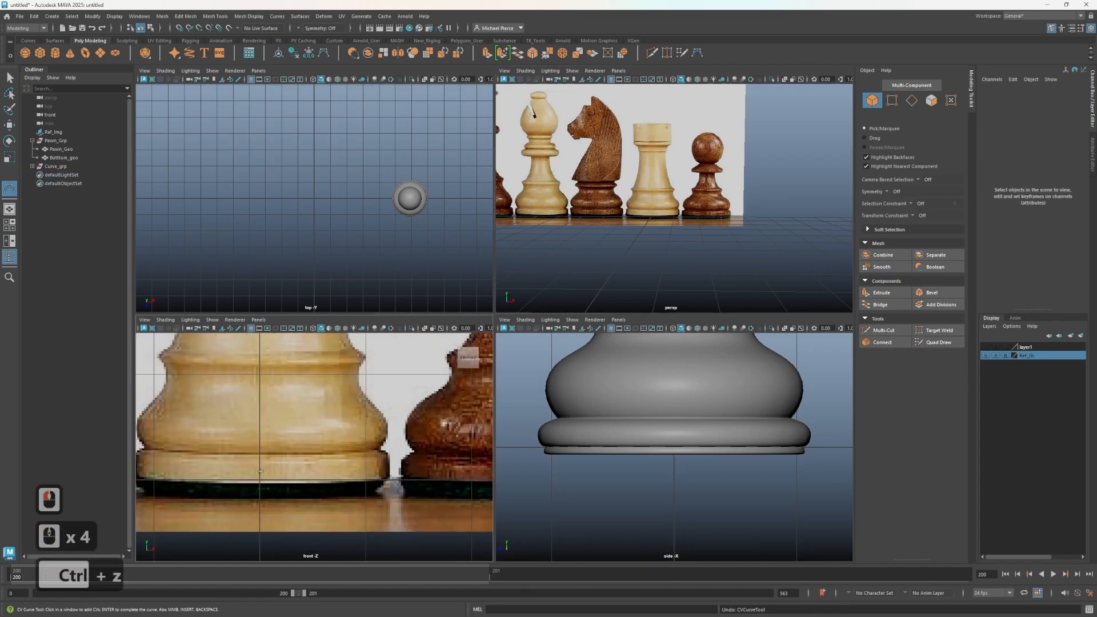
click(269, 477)
mouse_move(300, 477)
mouse_down()
mouse_move(316, 480)
mouse_move(239, 479)
mouse_move(335, 479)
mouse_move(323, 481)
mouse_up()
click(377, 480)
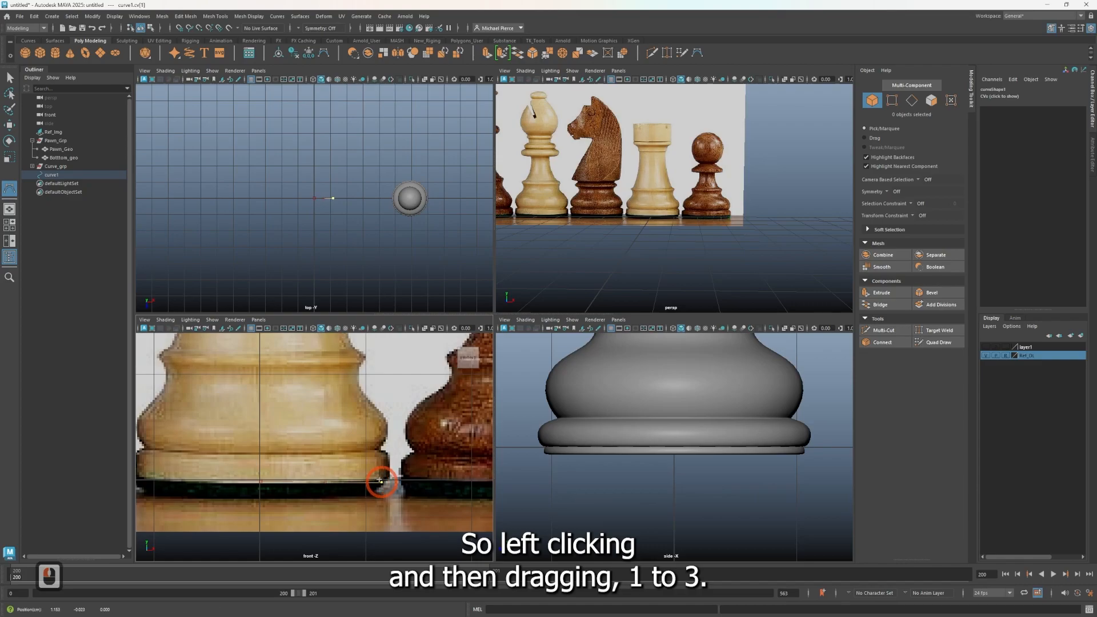
Step: Continue the CV curve around the rook's lower corner, up the side of the base rim and over its upper edge
click(385, 479)
click(386, 476)
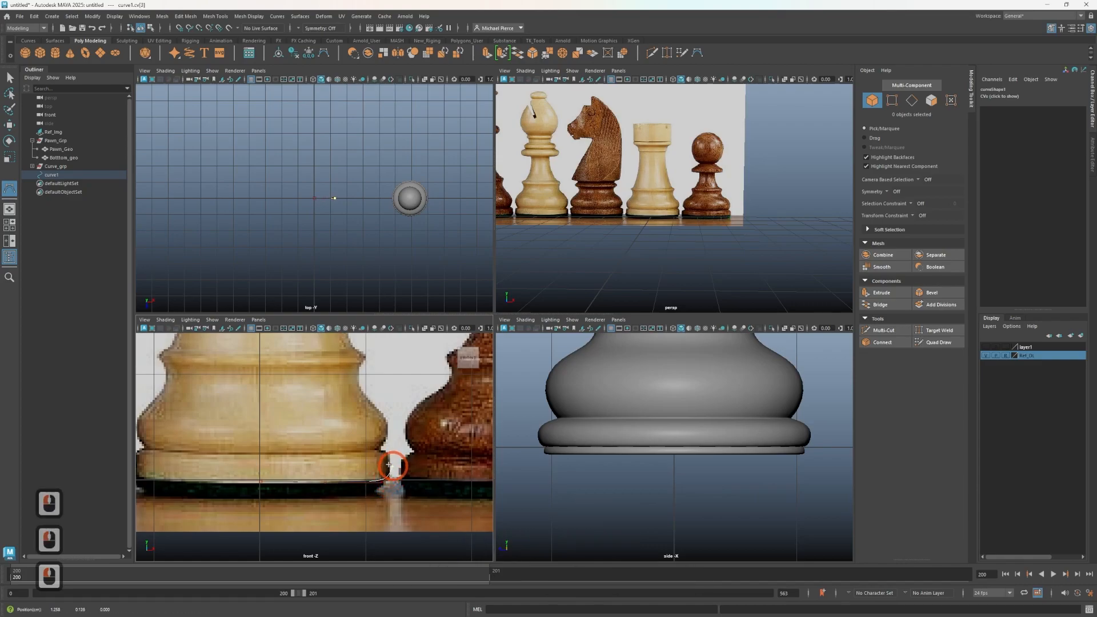
click(387, 467)
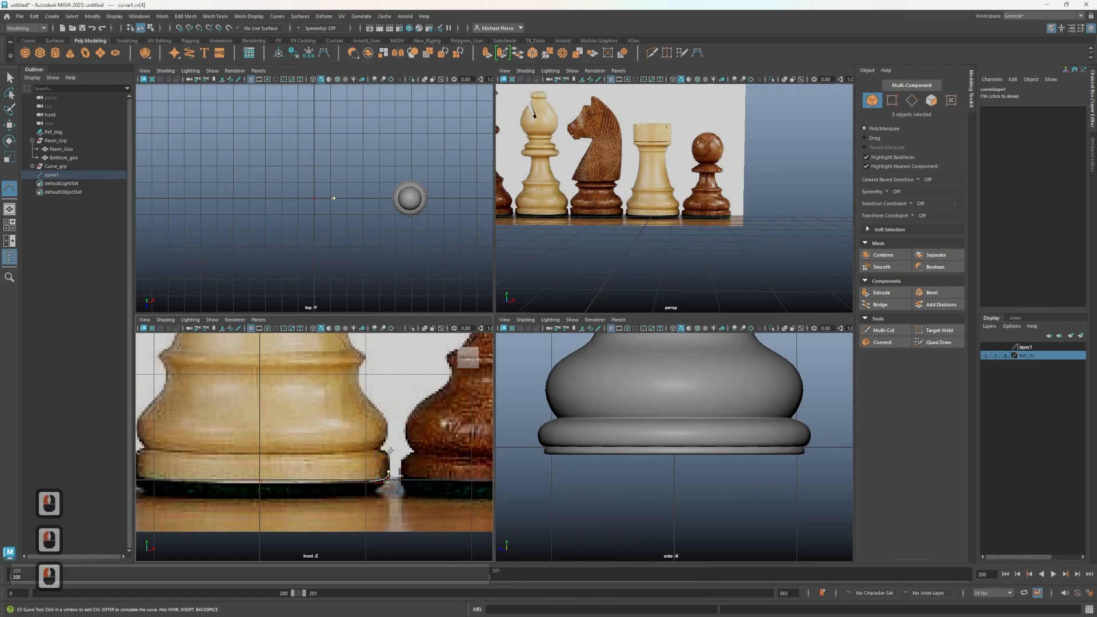
click(390, 459)
scroll(382, 468, up, 4)
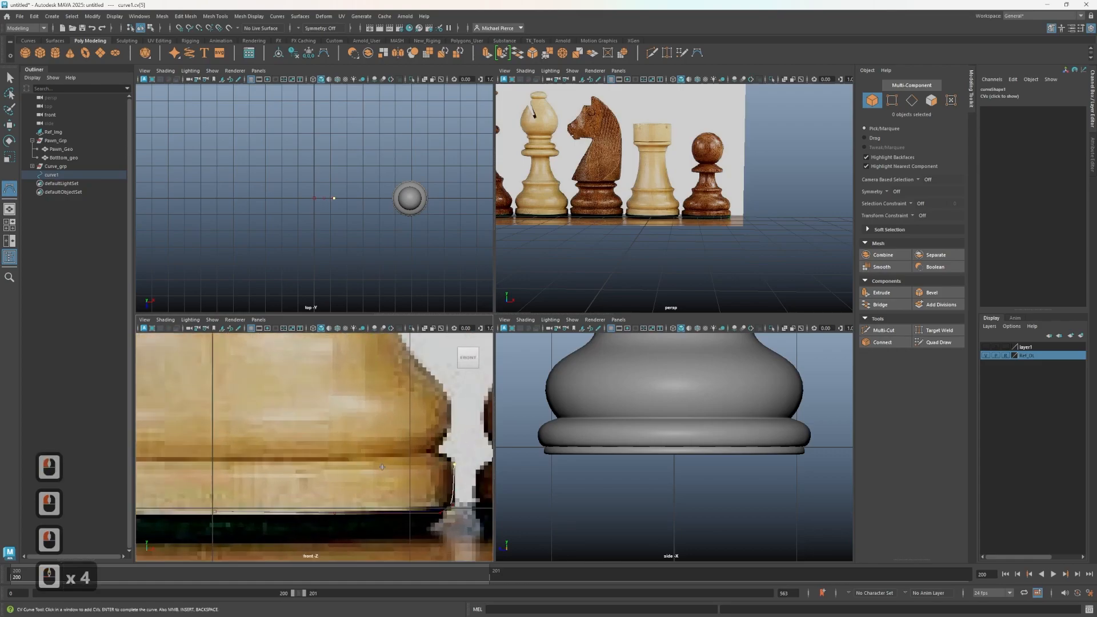
scroll(468, 443, up, 1)
click(470, 456)
click(468, 459)
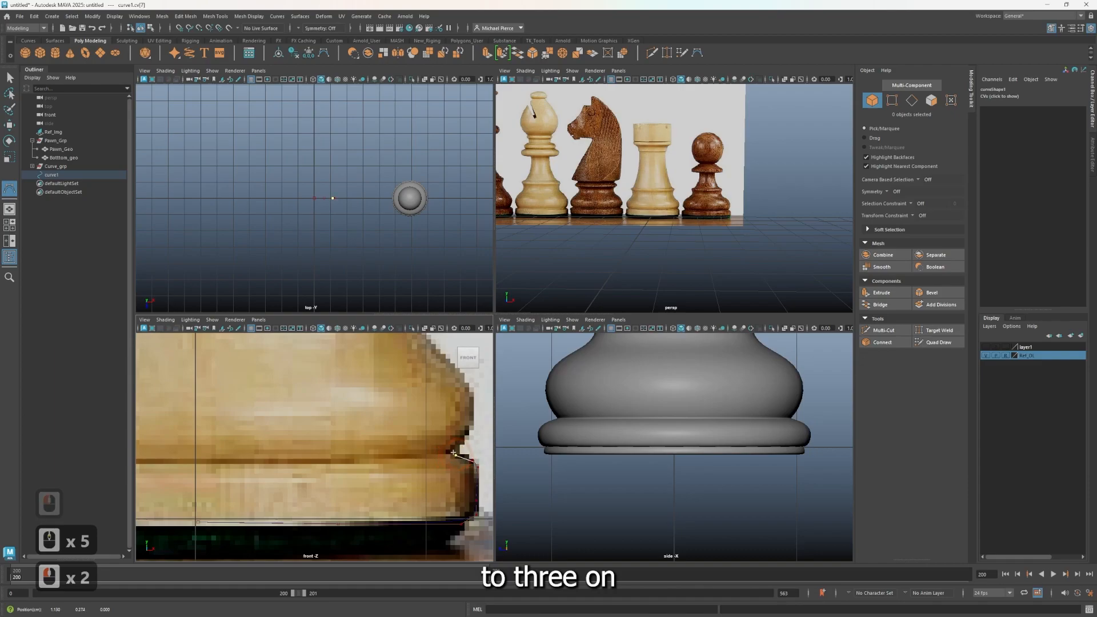
Step: Trace the groove above the rook's base rim with closely spaced curve points and lead the curve out onto the bulge
click(449, 452)
click(456, 448)
click(463, 438)
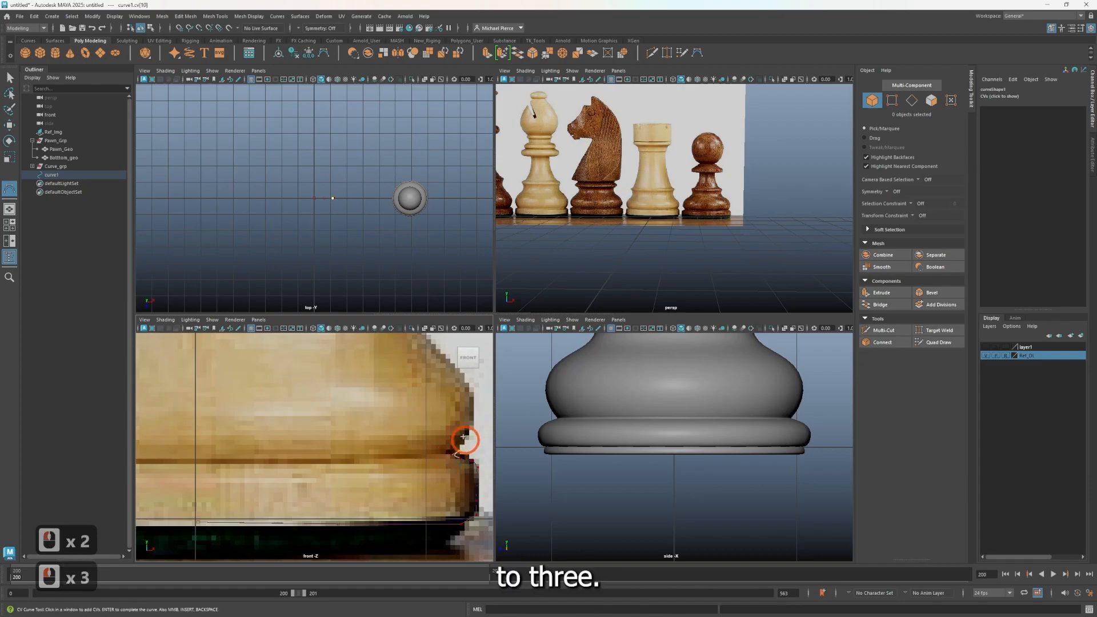
click(471, 424)
drag(466, 436, 470, 432)
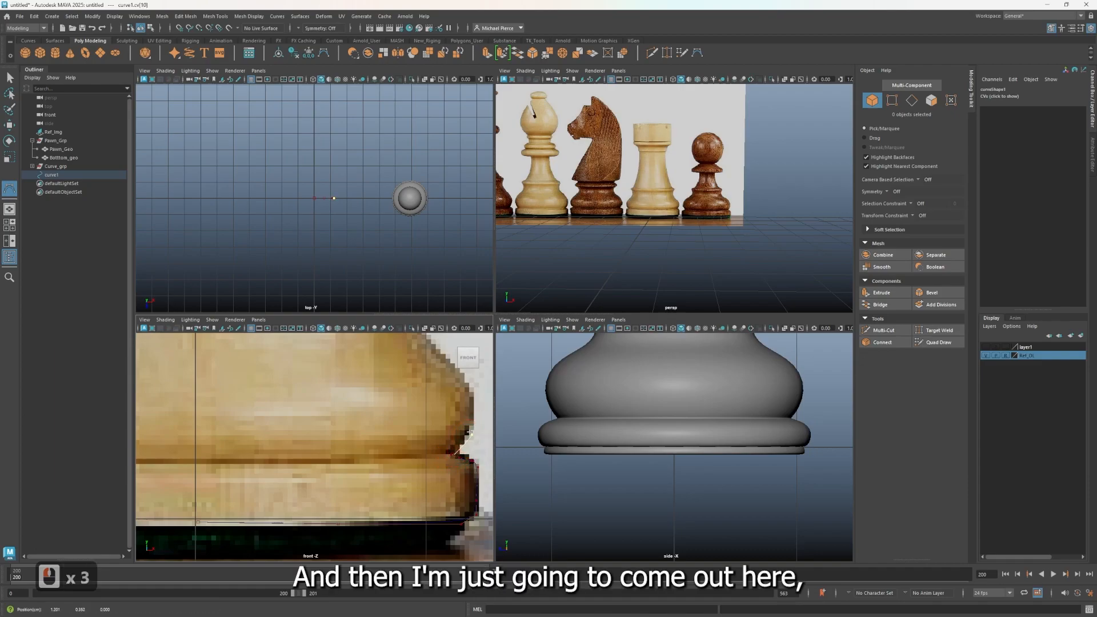
click(464, 372)
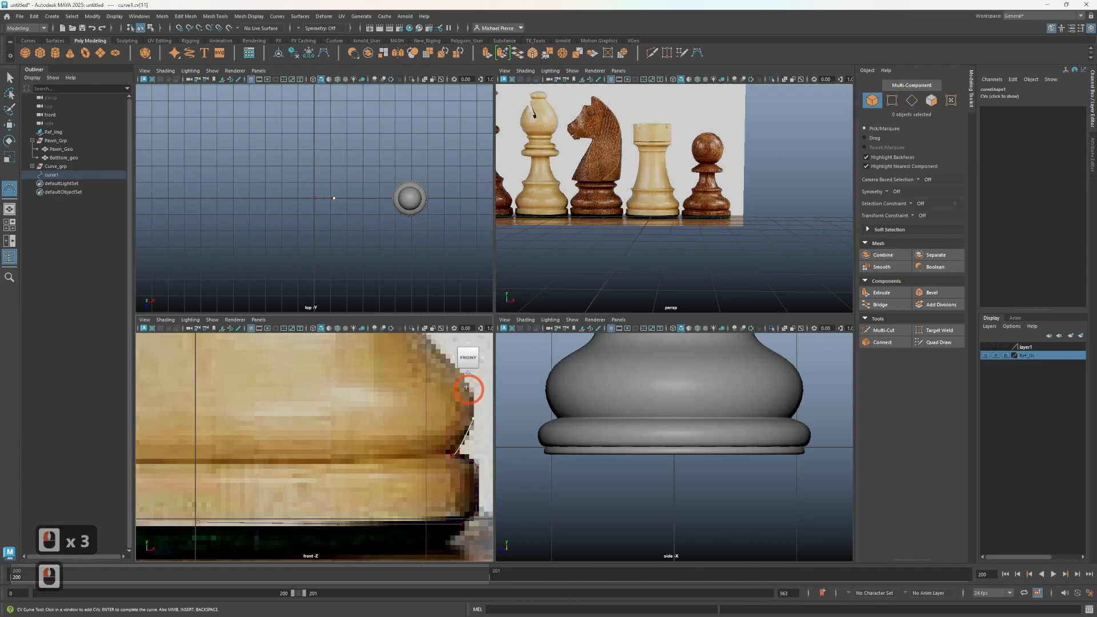
click(466, 386)
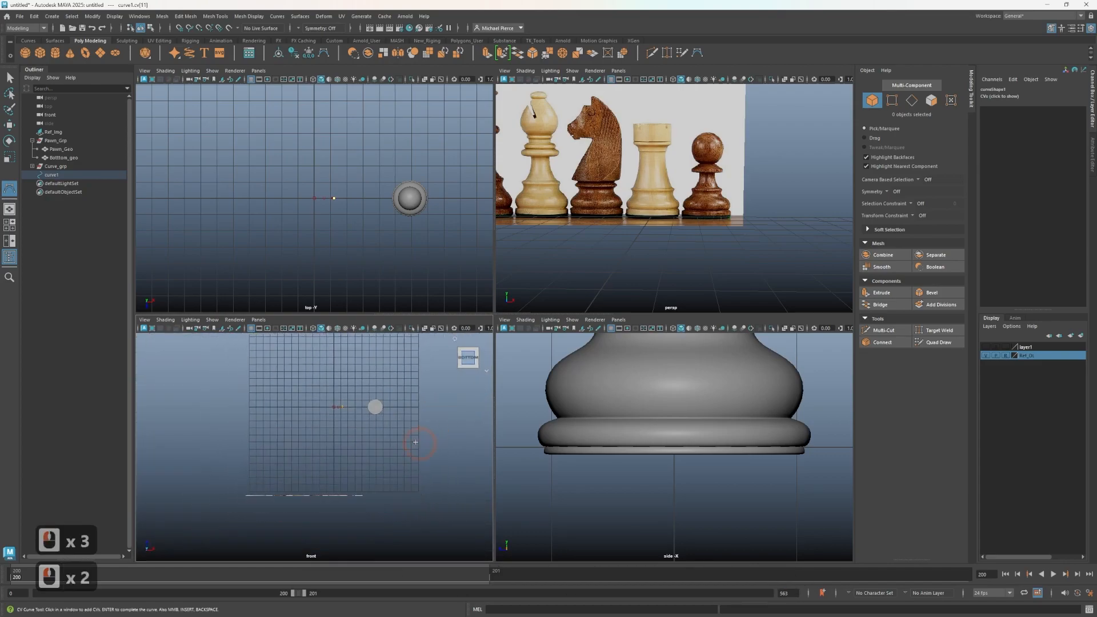
click(468, 368)
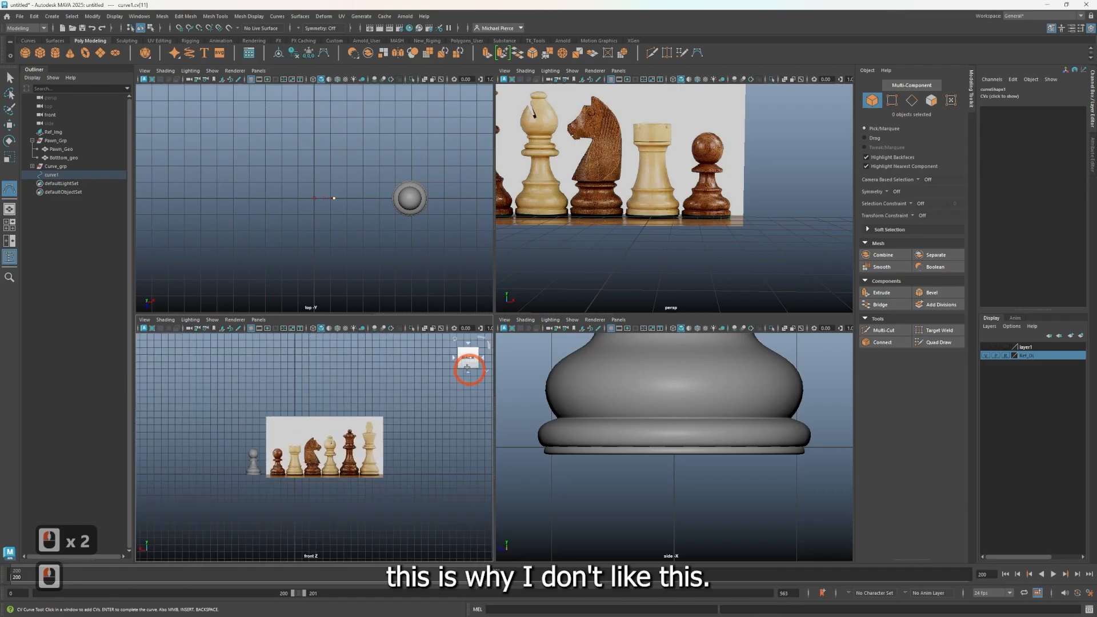
click(482, 358)
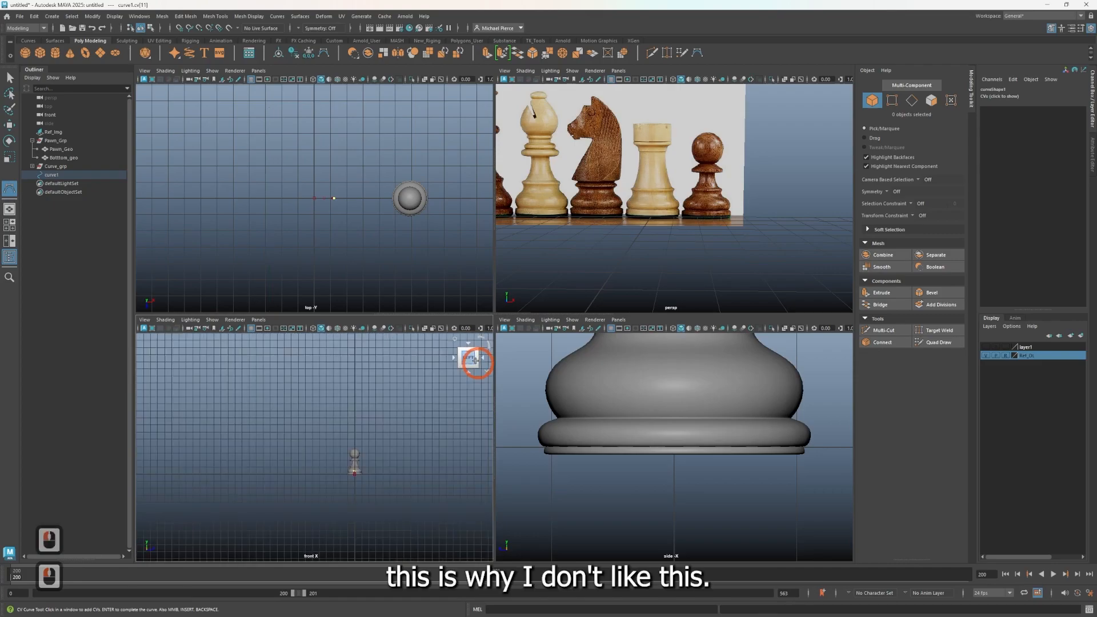
click(481, 358)
Step: Continue the CV curve in the front view around the rook's base bulge and up to the narrowing below the ring
scroll(320, 394, up, 6)
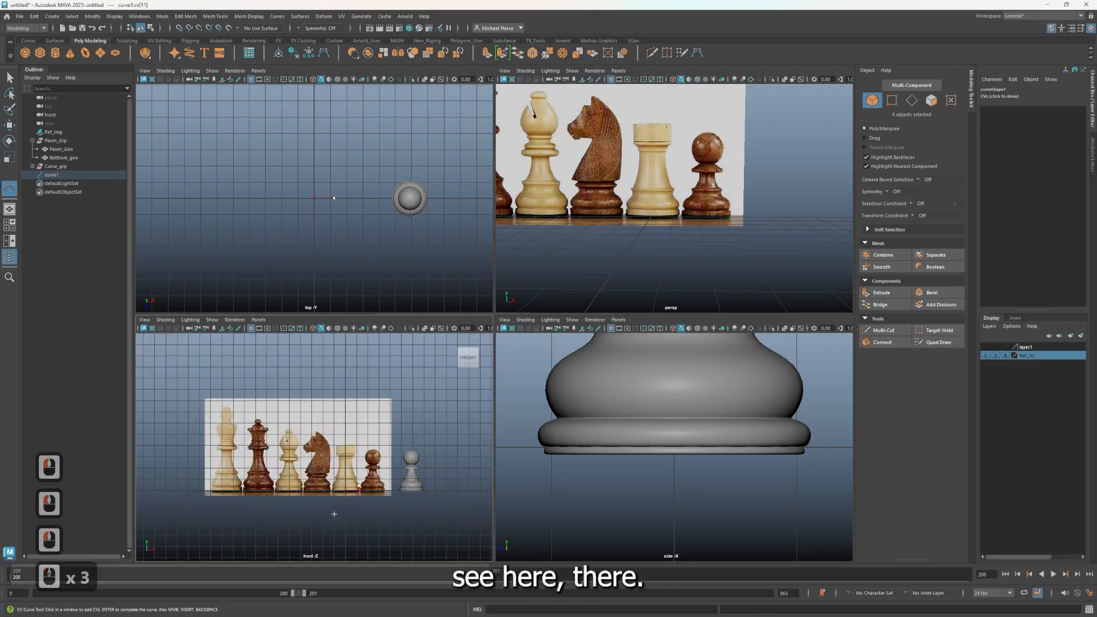
alt+middle_drag(306, 386, 277, 387)
scroll(350, 412, up, 4)
alt+middle_drag(350, 417, 304, 448)
scroll(375, 502, up, 4)
scroll(375, 503, up, 3)
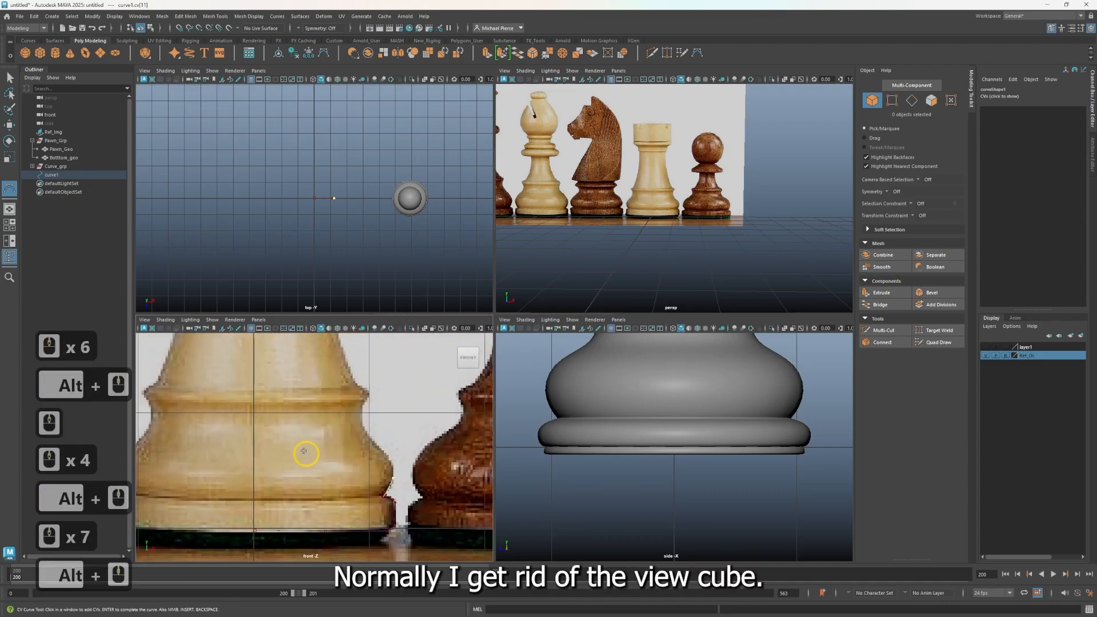
scroll(412, 483, up, 2)
click(412, 462)
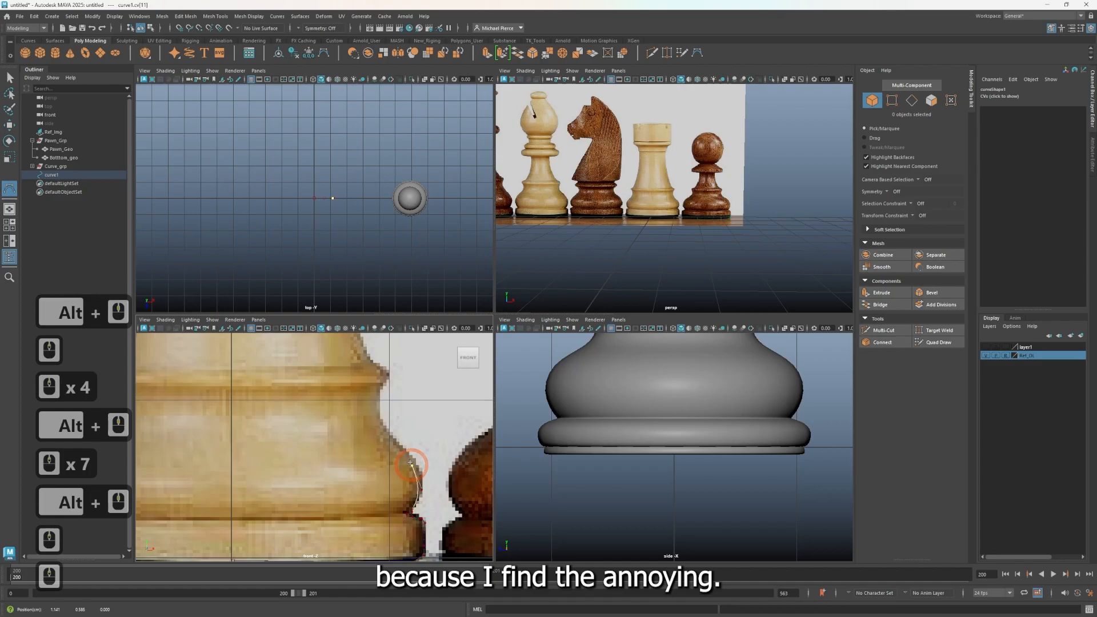
click(392, 435)
click(366, 418)
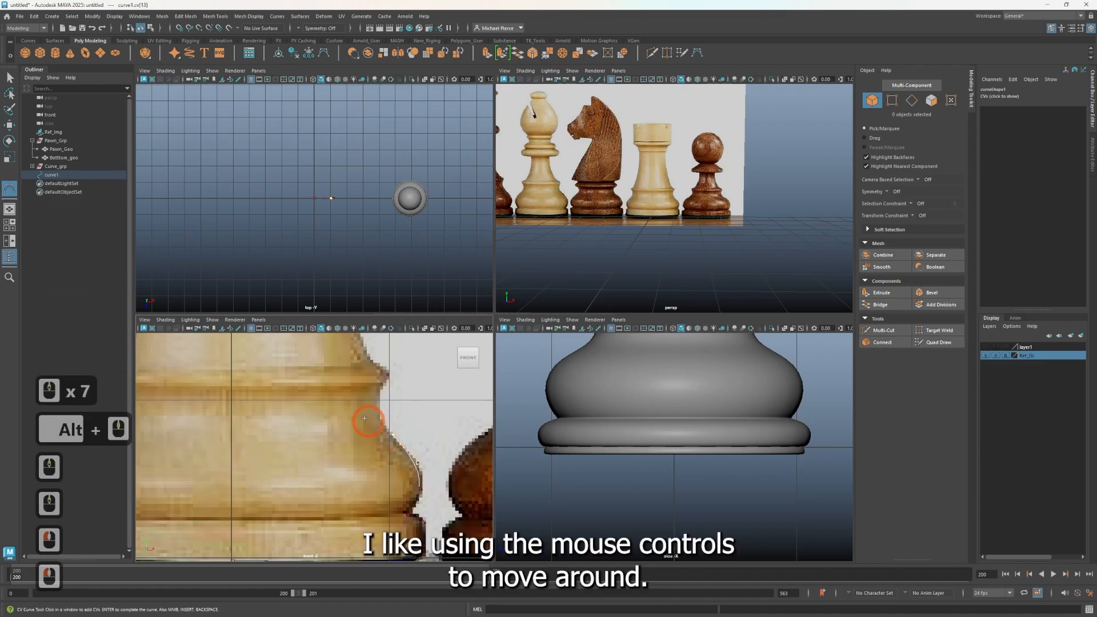
click(379, 419)
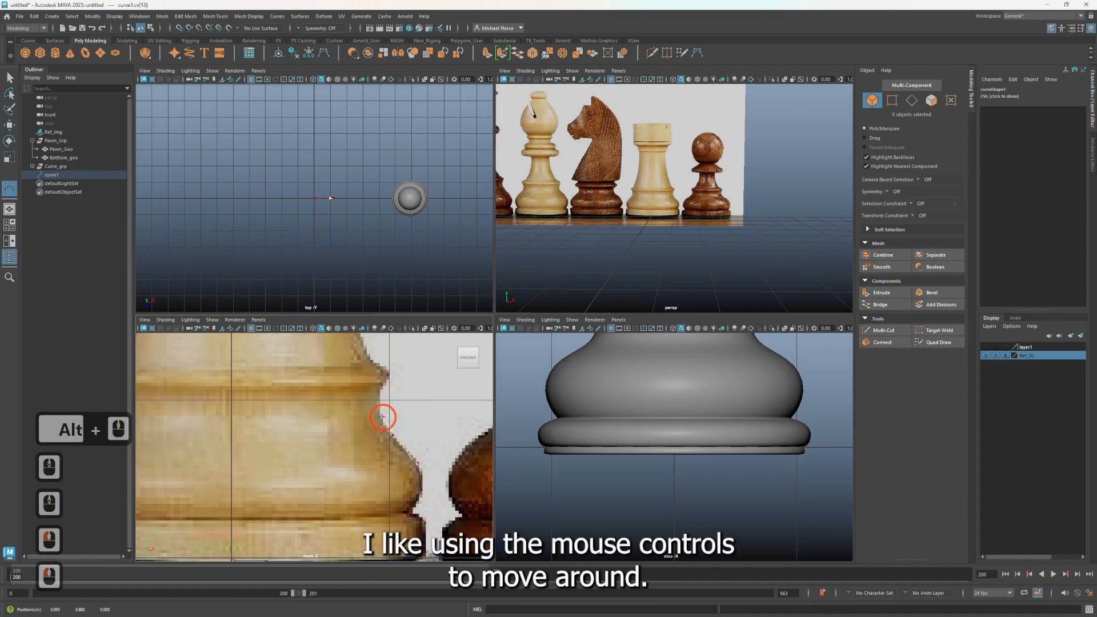
Step: Trace the protruding ring above the rook's base bulge with closely spaced curve points, replacing the misplaced ones, and lead the curve onto the body
click(382, 388)
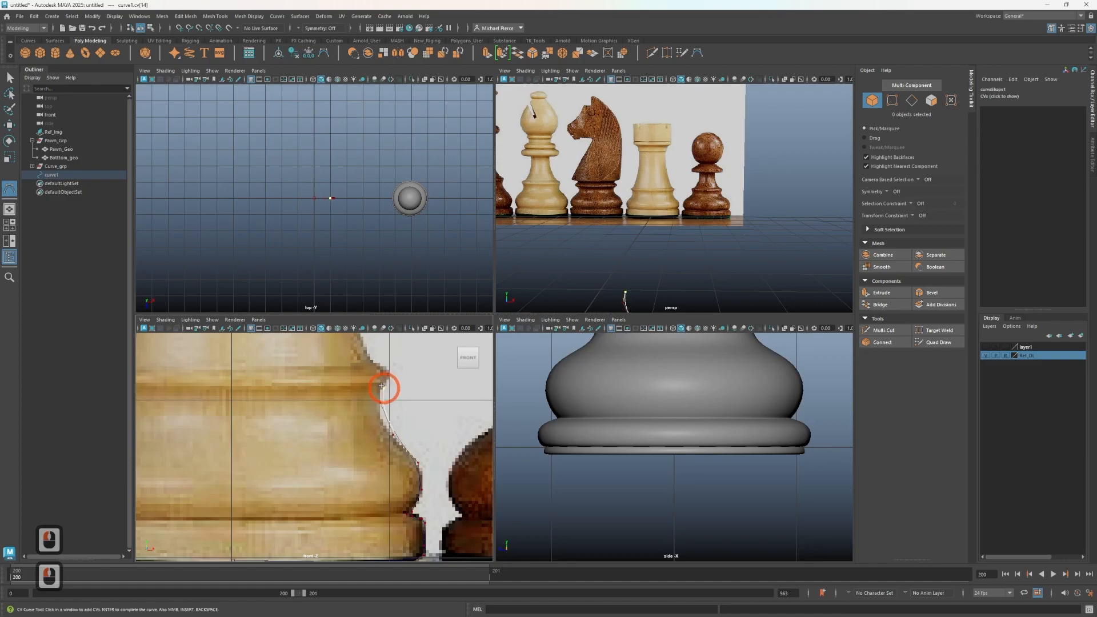
key(ctrl+z)
key(ctrl+z)
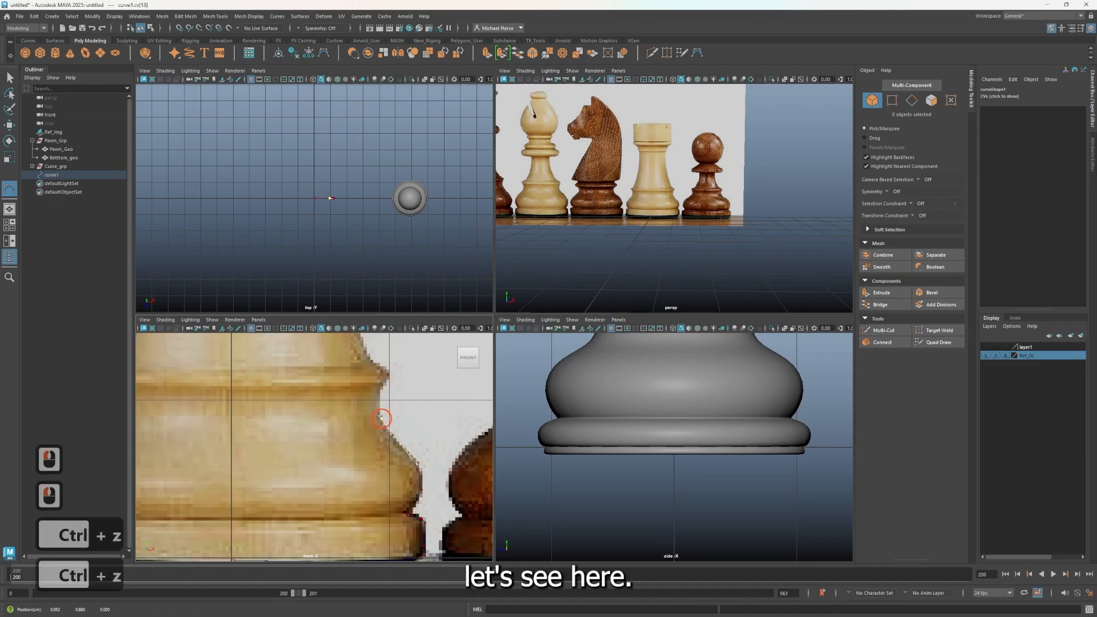
click(384, 393)
click(385, 386)
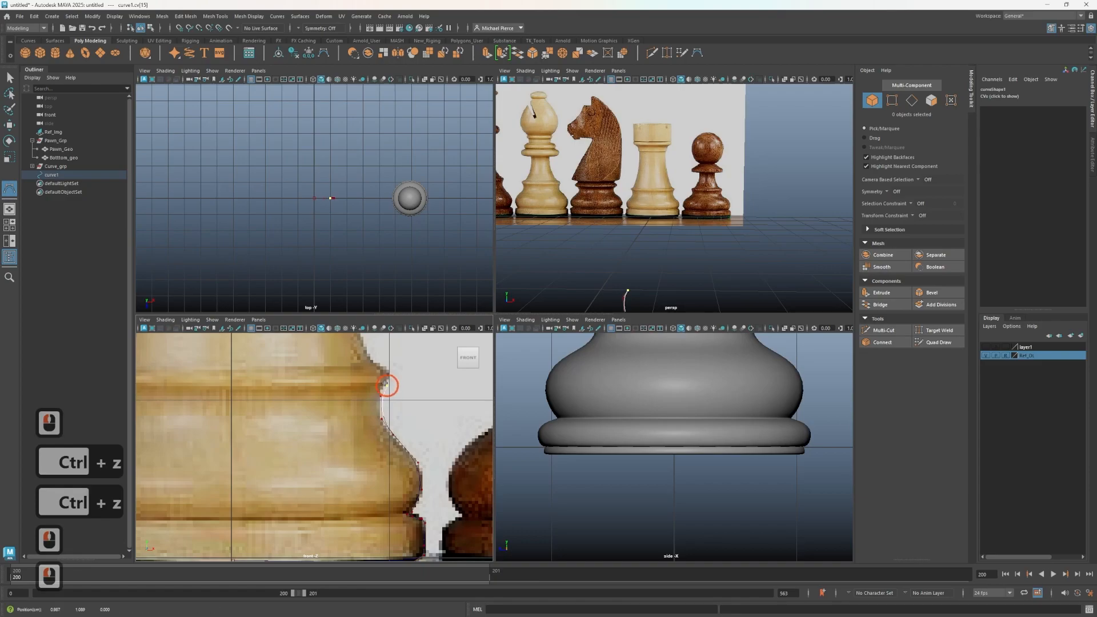
click(386, 378)
click(381, 369)
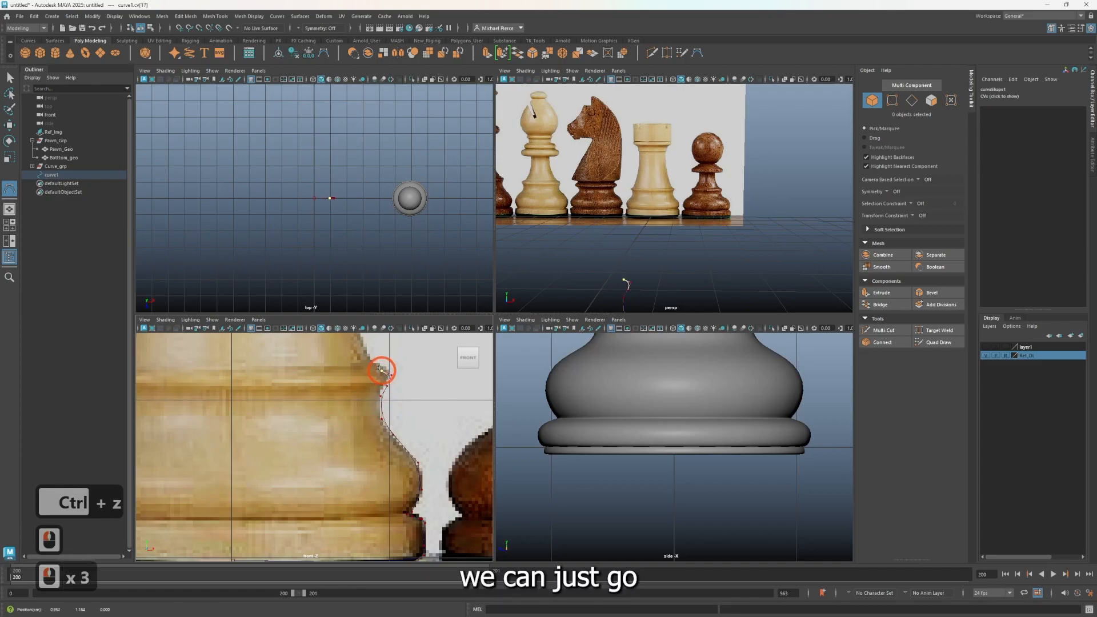
drag(379, 369, 381, 365)
click(372, 359)
Step: Run the CV curve up the rook's tapered body and place close corner points at the groove below the collar
alt+middle_drag(354, 369, 363, 486)
click(355, 412)
alt+middle_drag(361, 401, 384, 532)
click(360, 424)
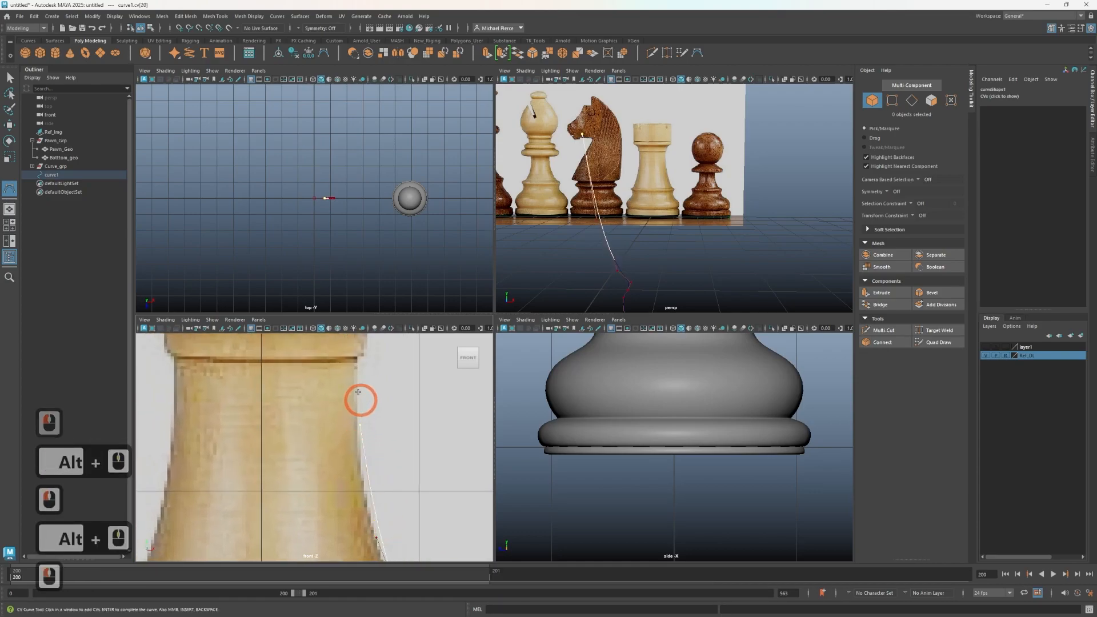
click(358, 357)
scroll(359, 357, up, 4)
alt+middle_drag(320, 457, 305, 476)
click(337, 448)
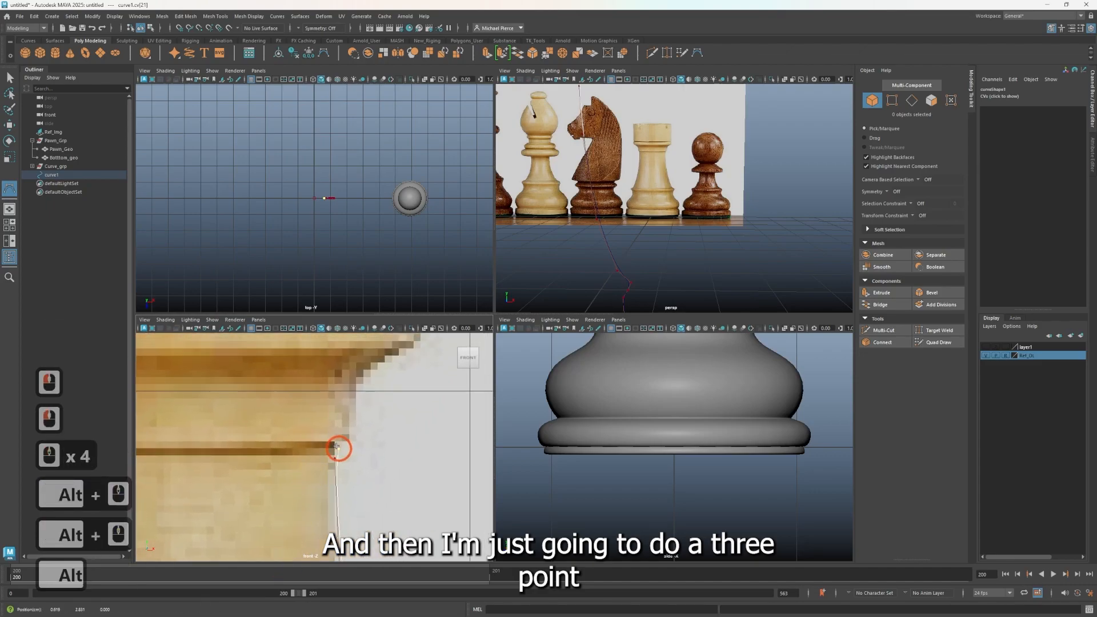
click(334, 447)
click(345, 449)
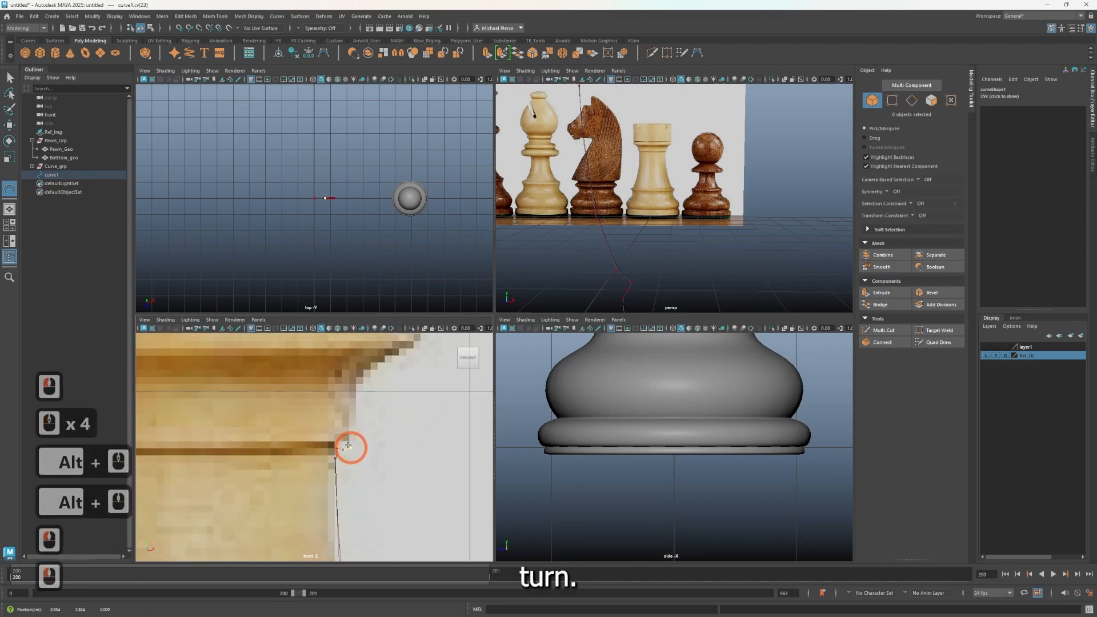
click(347, 445)
key(ctrl+z)
click(350, 445)
key(ctrl+z)
key(ctrl+z)
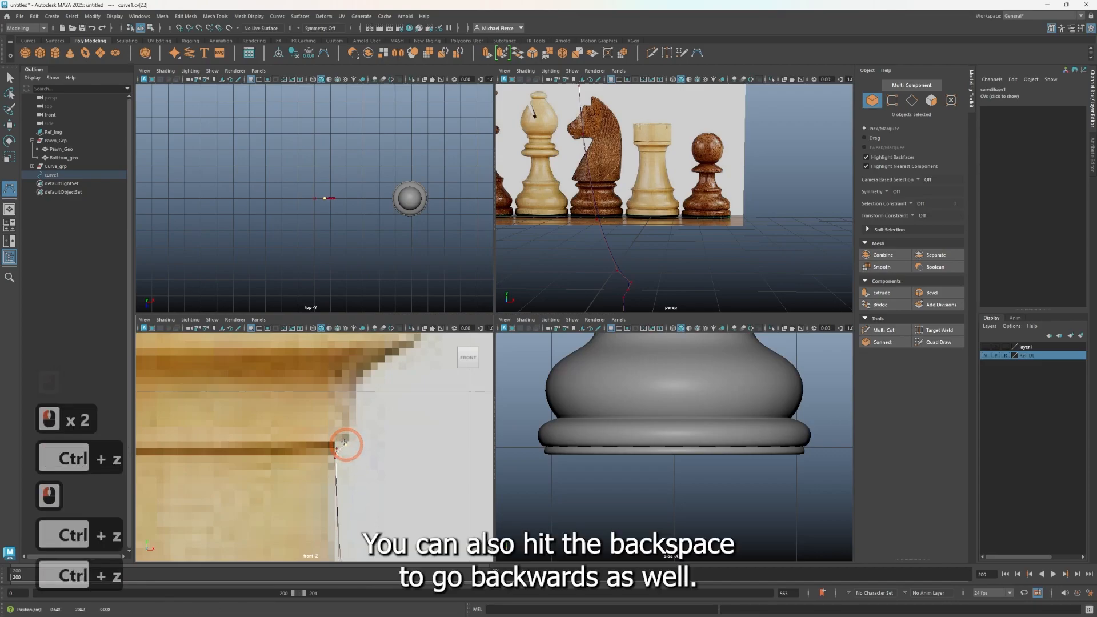
Step: Turn the CV curve outward along the groove's edge, round its outer corner and lead it up to the collar's flare
click(343, 443)
click(356, 438)
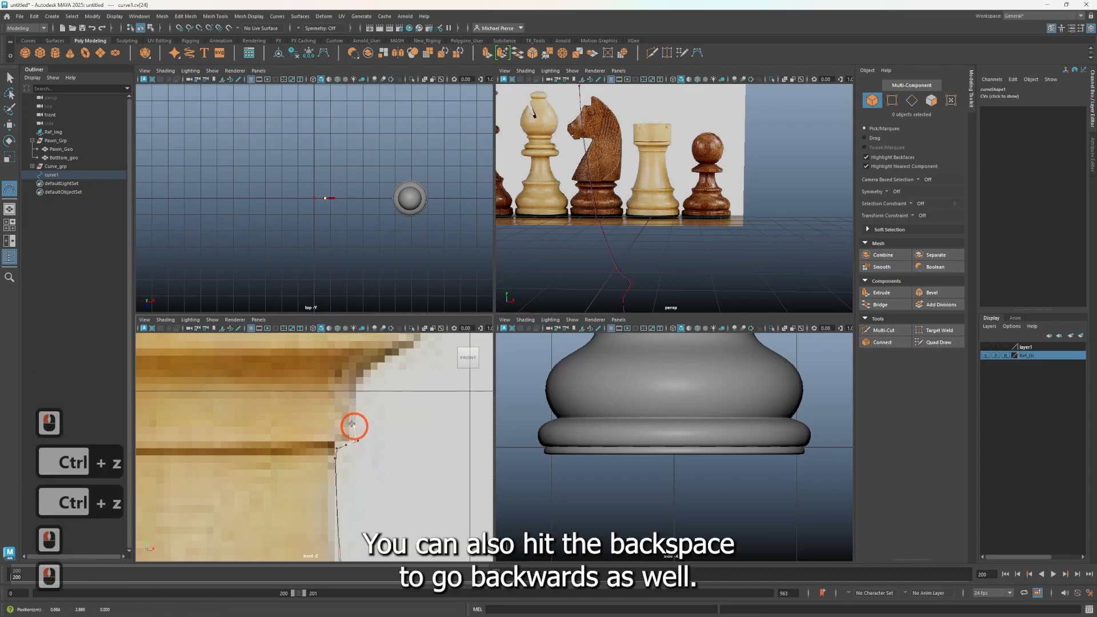
click(355, 426)
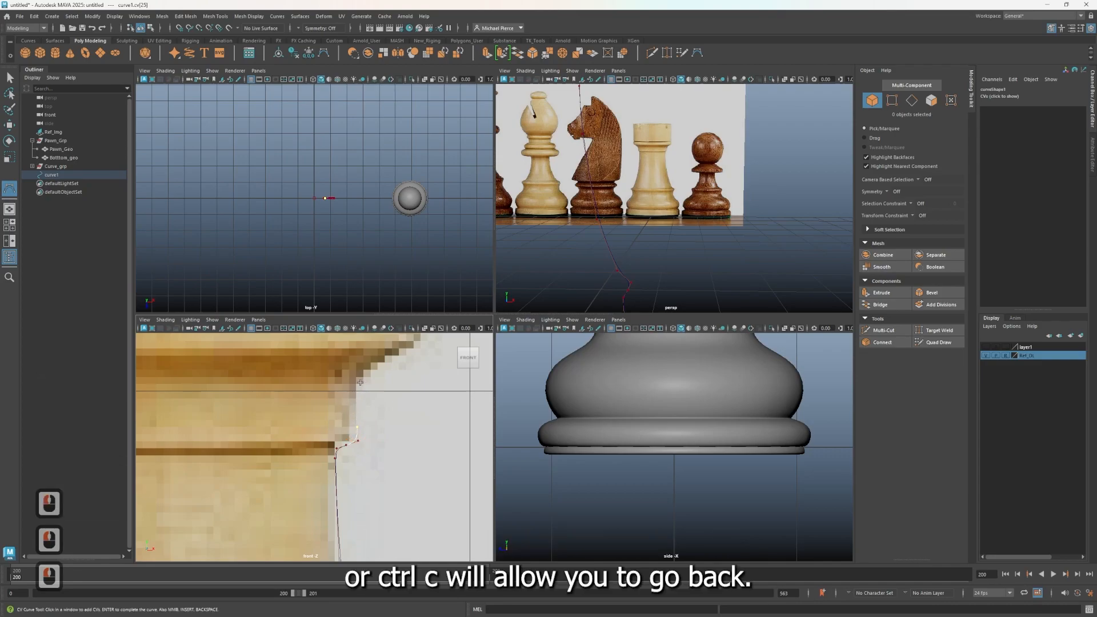
click(358, 383)
Step: Trace the rounded flare under the rook's collar out to the rim with the CV curve
alt+middle_drag(372, 388, 327, 510)
scroll(324, 480, down, 4)
scroll(324, 473, up, 7)
scroll(324, 472, up, 9)
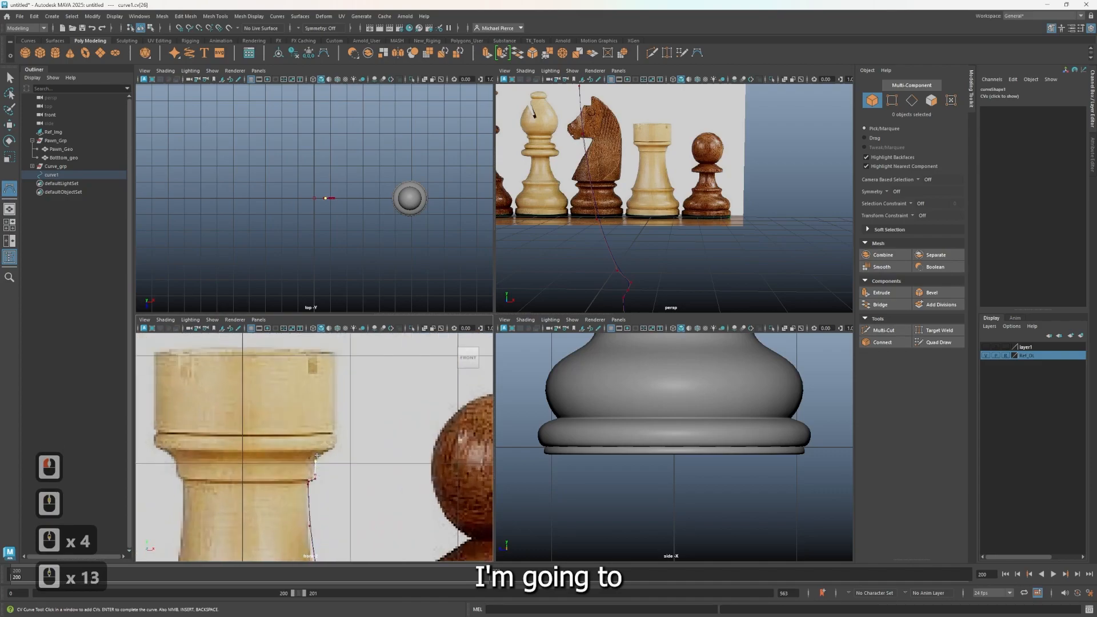
click(324, 456)
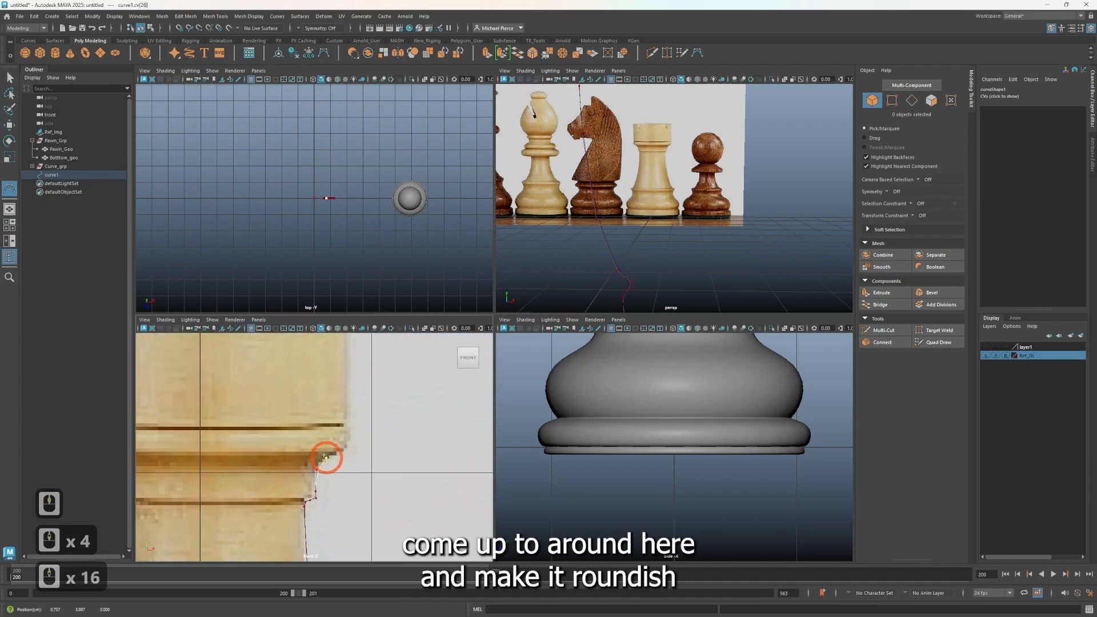
click(344, 450)
click(352, 435)
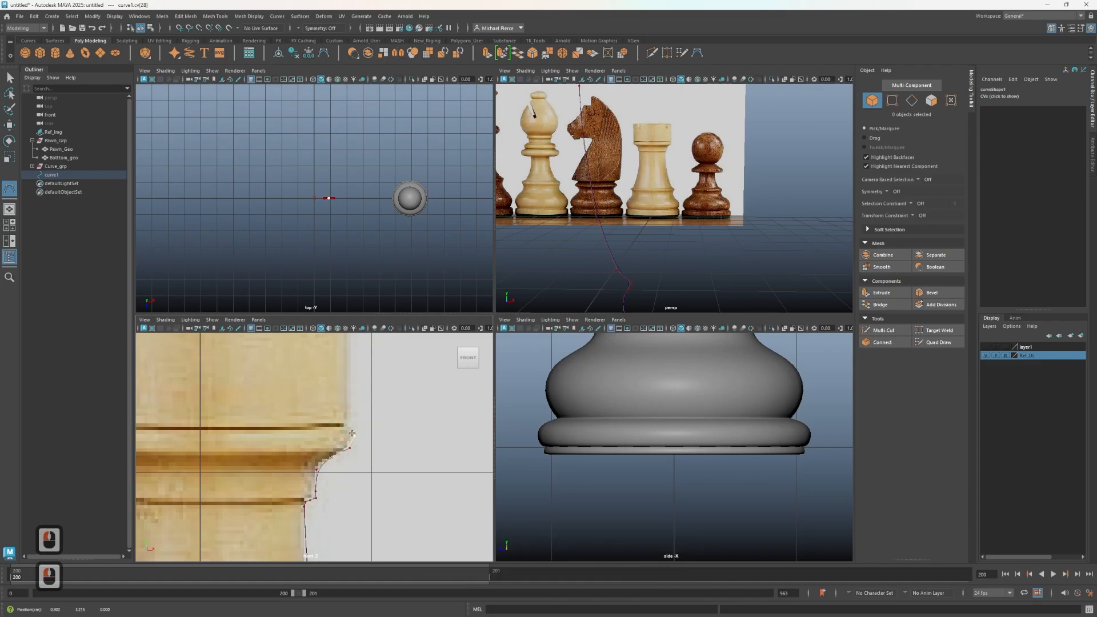
Step: Turn the CV curve inward at the collar's upper edge with close points, end it on the centre axis and finish the curve
click(355, 428)
click(356, 428)
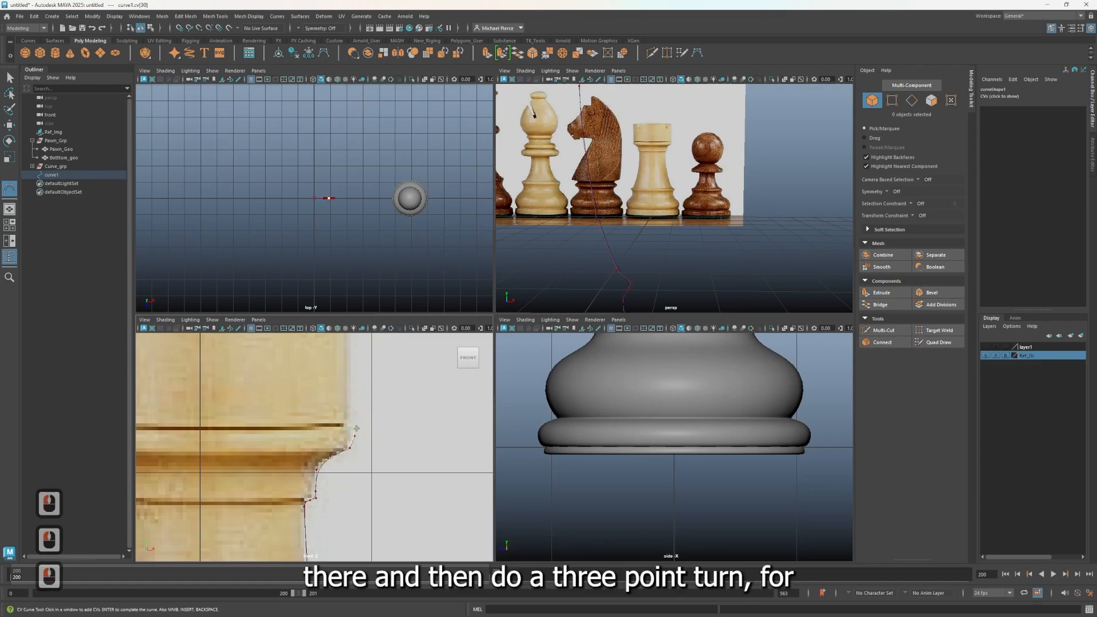
click(347, 425)
click(344, 426)
click(248, 431)
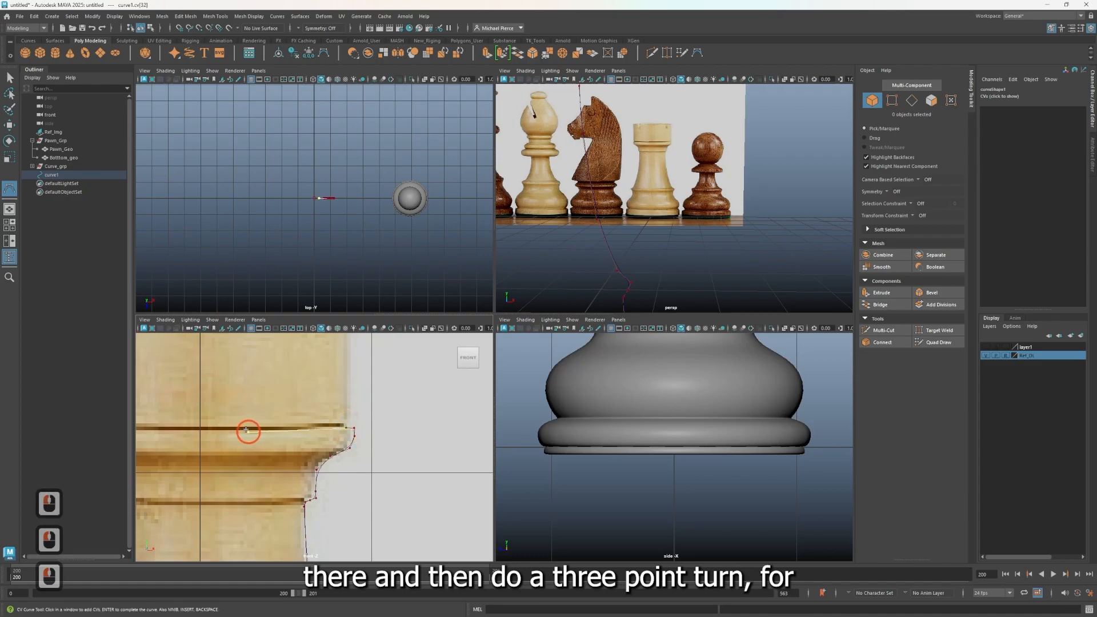
key(ctrl+z)
click(200, 428)
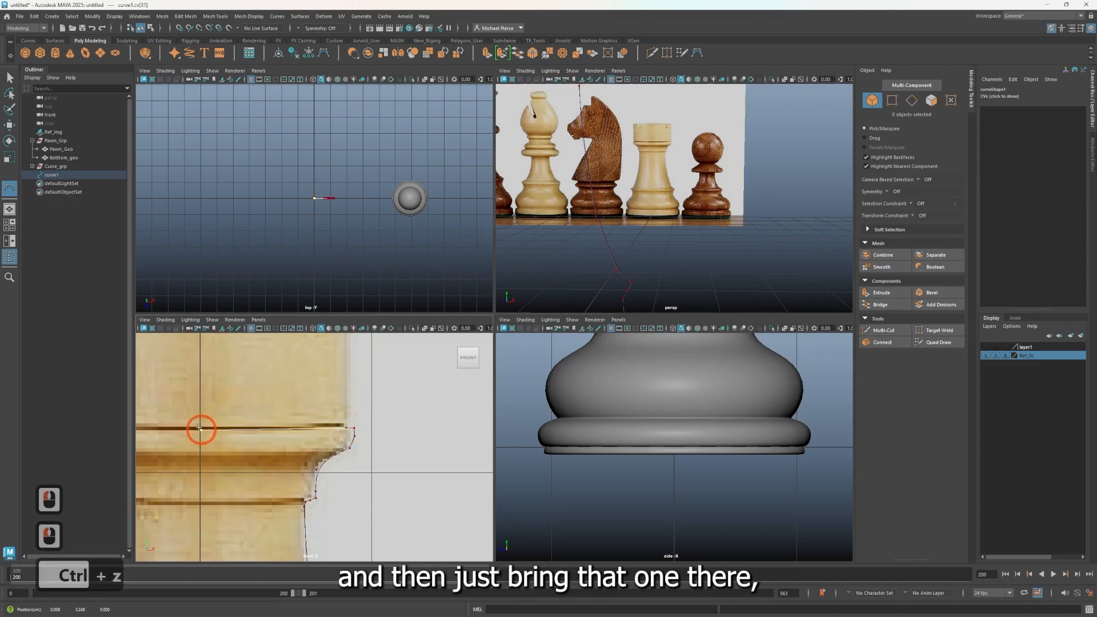
key(Return)
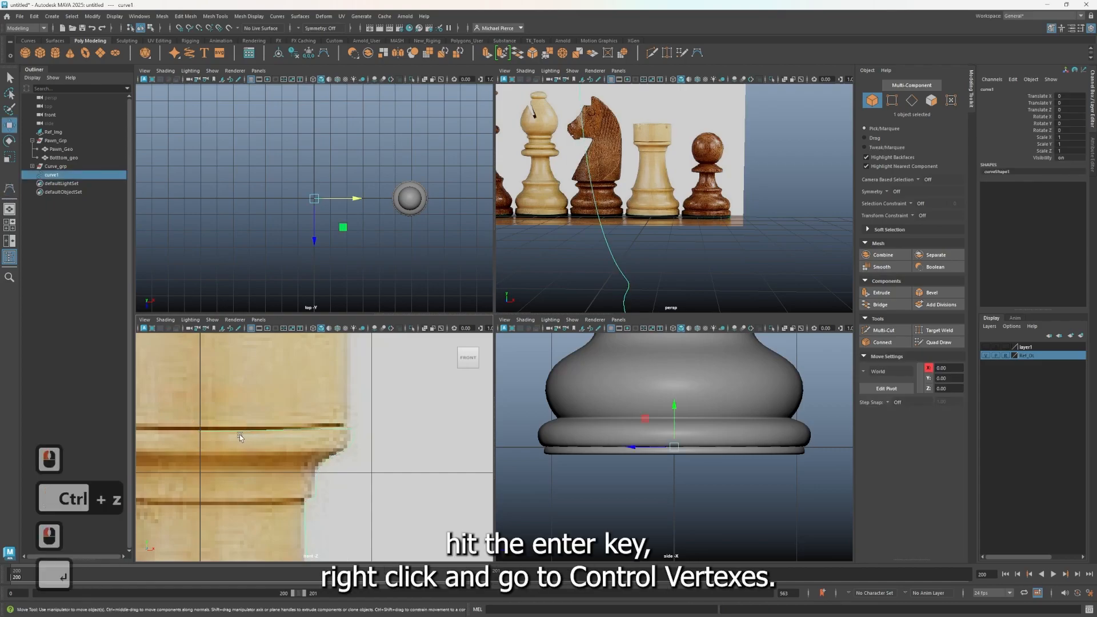
Step: Show the curve's control vertices and snap its end CV onto the centre axis
right_drag(220, 430, 169, 402)
mouse_move(194, 416)
mouse_down()
mouse_move(217, 441)
mouse_move(198, 416)
mouse_up()
key(w)
key(x)
Step: Flatten the curve's top CVs (30 to 32) along Y and raise them to about Y 3.26 to match the reference
drag(337, 419, 392, 436)
key(r)
drag(275, 393, 249, 594)
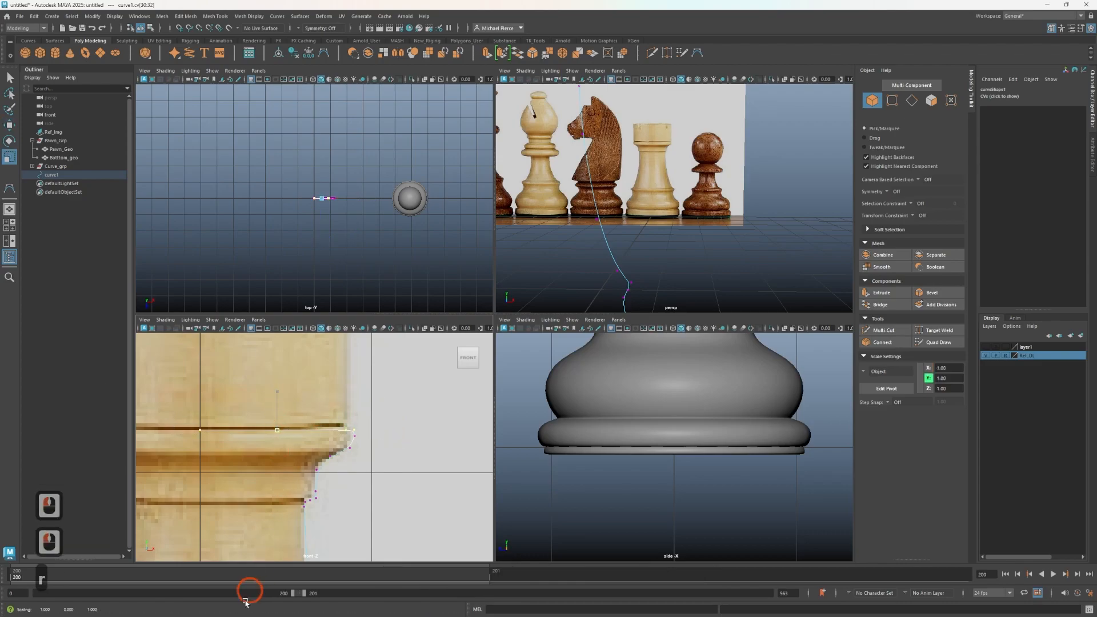
key(w)
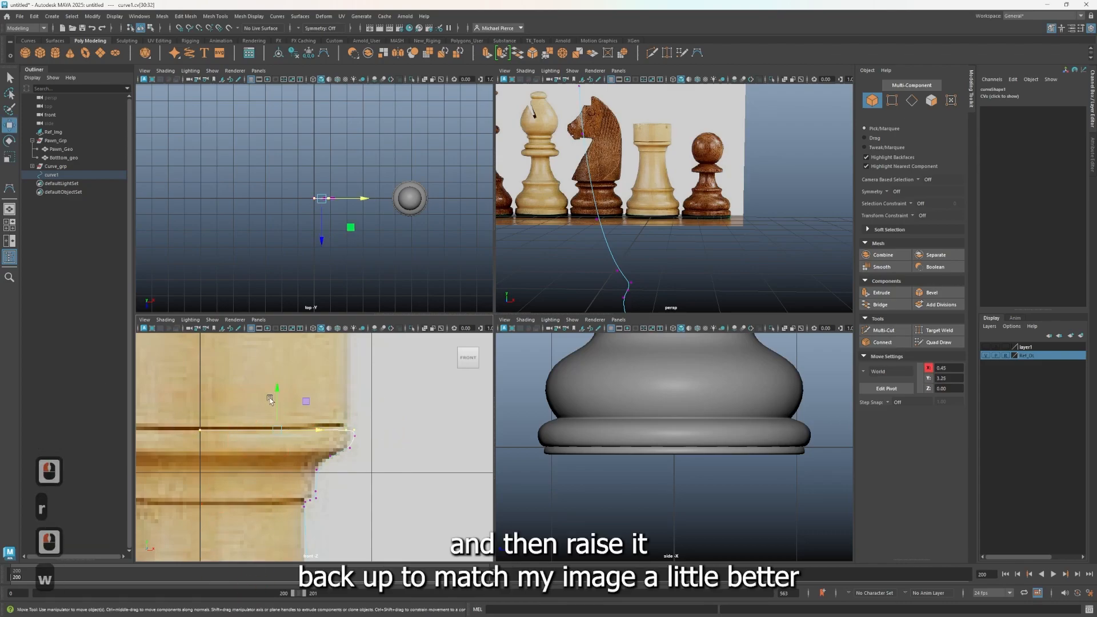
drag(275, 398, 288, 393)
Step: Adjust the CVs around the collar rim's outer edge to follow the pictured silhouette
scroll(371, 427, up, 2)
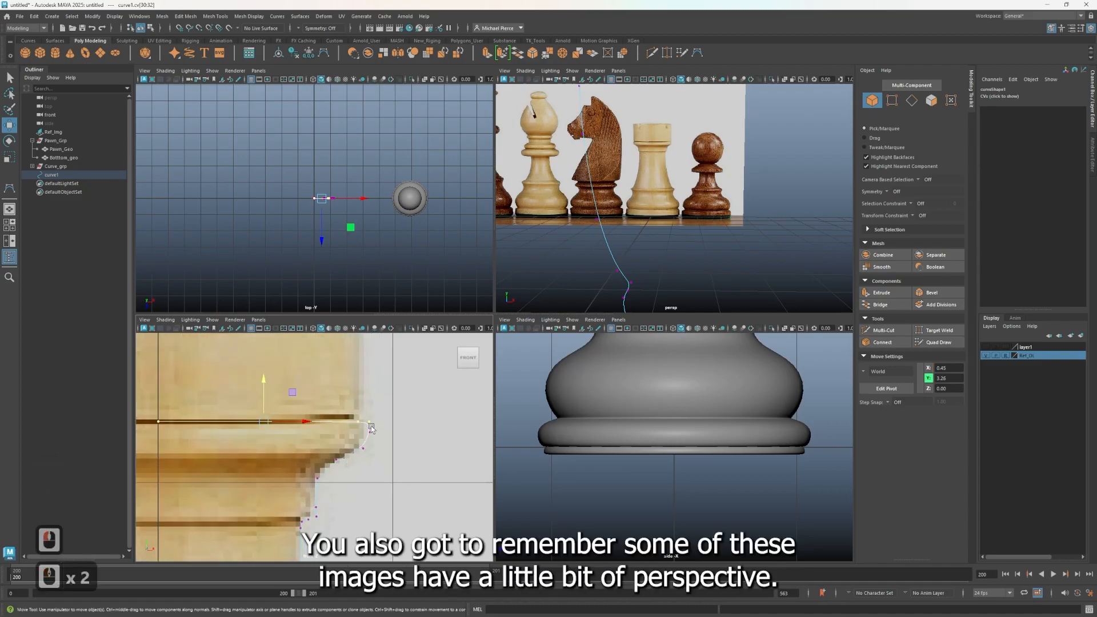
drag(405, 488, 406, 488)
drag(409, 434, 400, 433)
drag(263, 451, 347, 494)
Step: Flatten CVs 22 to 24 along Y into a level edge at the groove below the collar
alt+middle_drag(348, 507, 358, 397)
scroll(310, 428, up, 1)
scroll(310, 428, up, 2)
drag(281, 367, 321, 499)
key(r)
key(w)
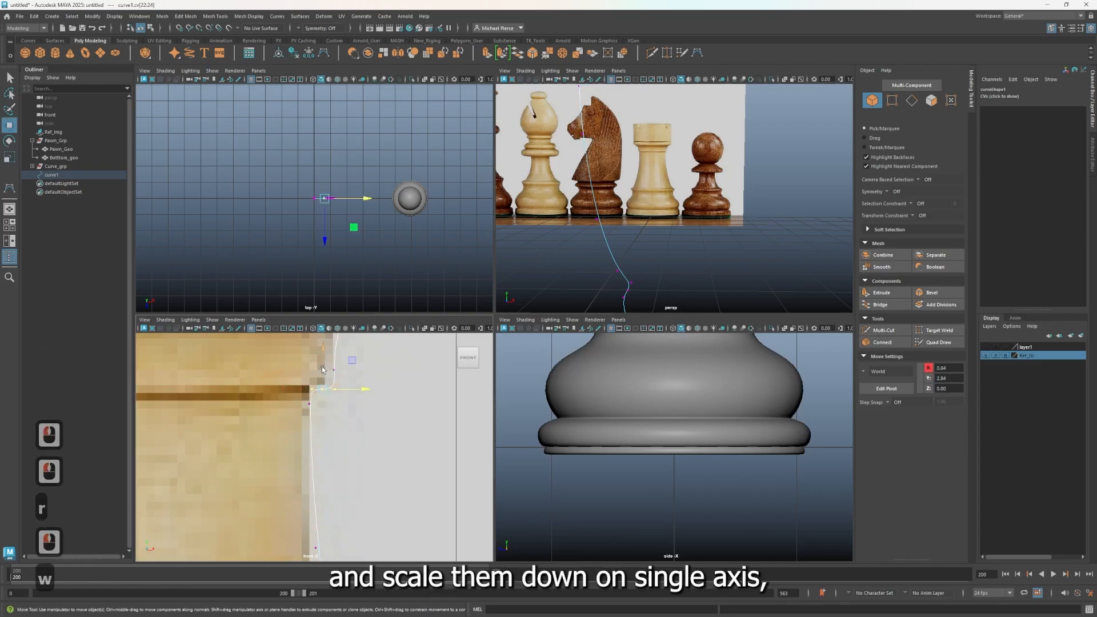
Step: Align CVs 24 and 25 along X at the groove lip's outer corner and adjust the upper one's height to tighten the corner
click(319, 368)
drag(328, 365, 343, 387)
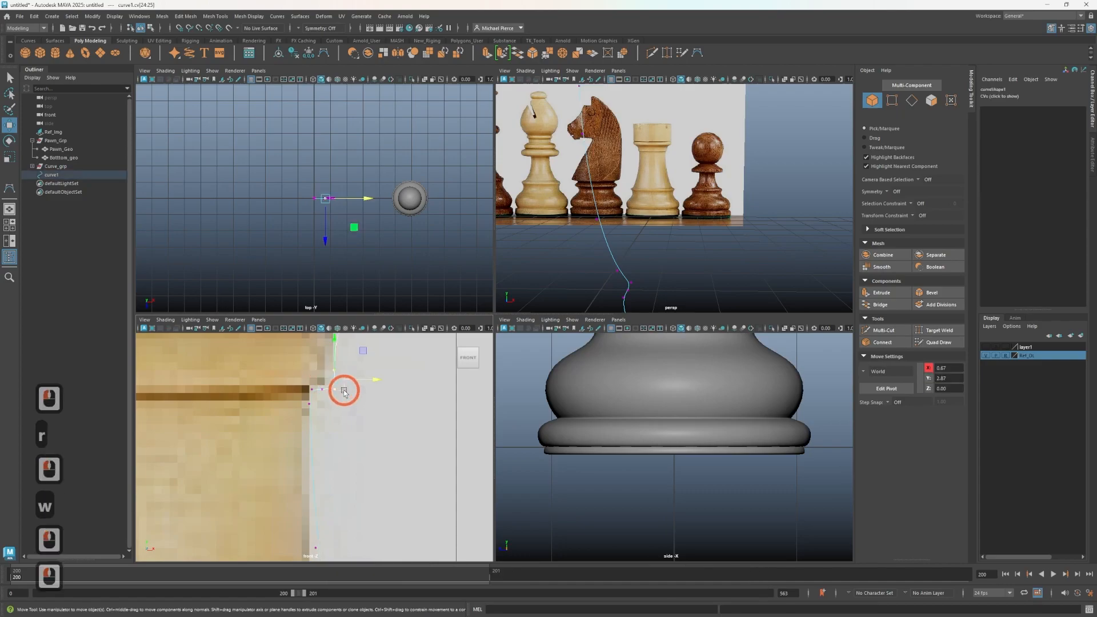
key(r)
click(368, 378)
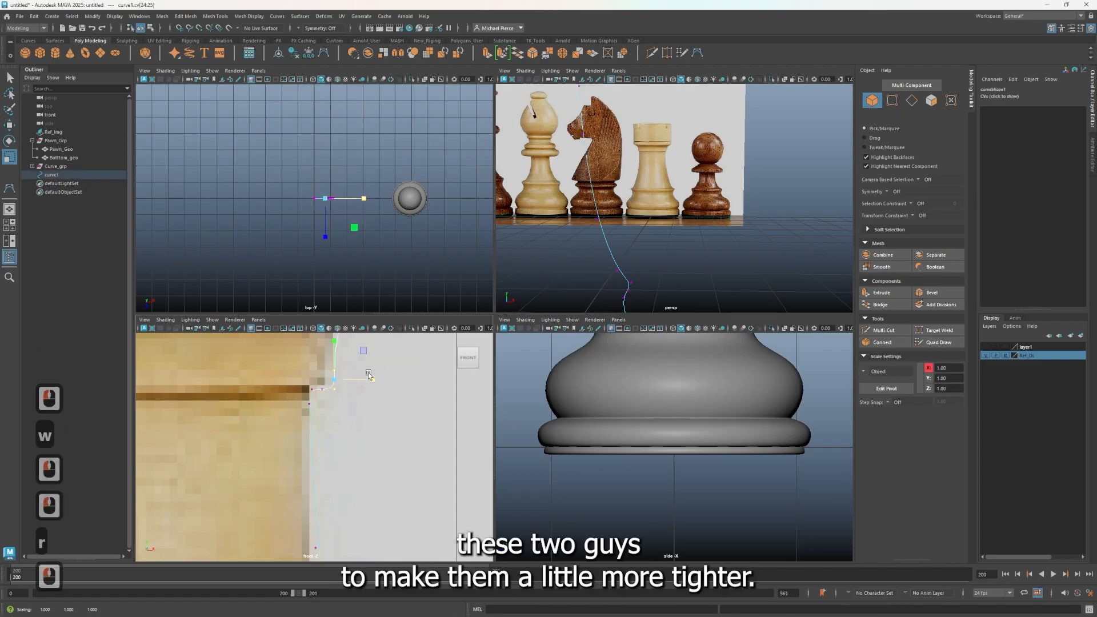
click(289, 361)
mouse_move(328, 366)
mouse_down()
mouse_move(339, 375)
mouse_move(335, 362)
mouse_up()
key(w)
scroll(298, 385, up, 3)
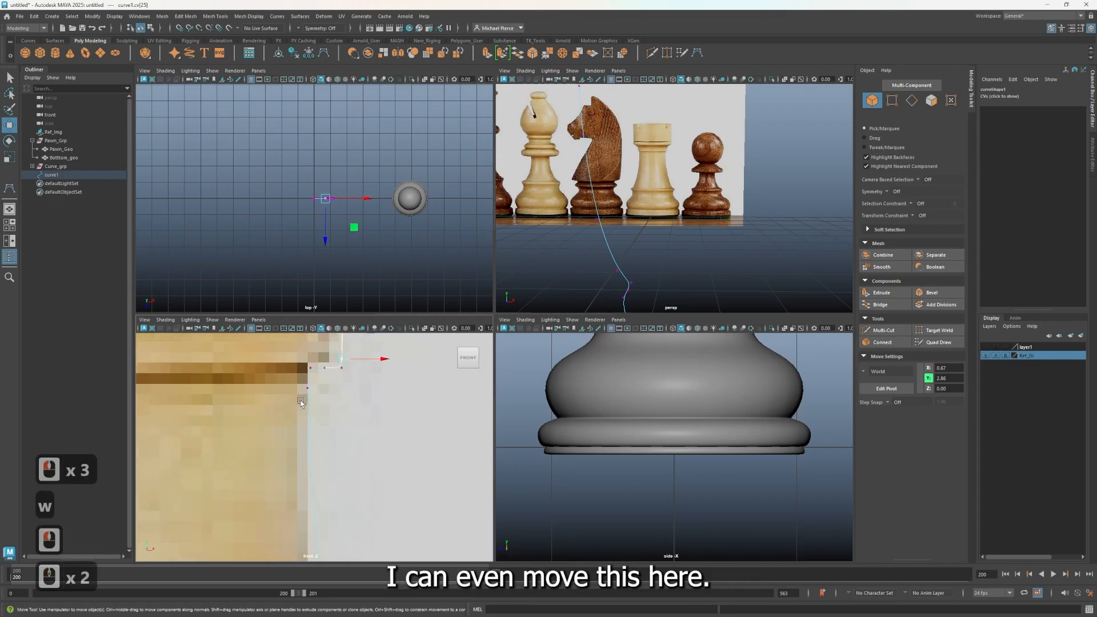
alt+middle_drag(307, 378, 284, 454)
drag(318, 391, 320, 388)
Step: Align CVs 21 and 22 along X at the groove's inner corner
click(268, 456)
drag(271, 433, 290, 489)
key(r)
drag(326, 454, 326, 454)
drag(163, 457, 162, 457)
key(w)
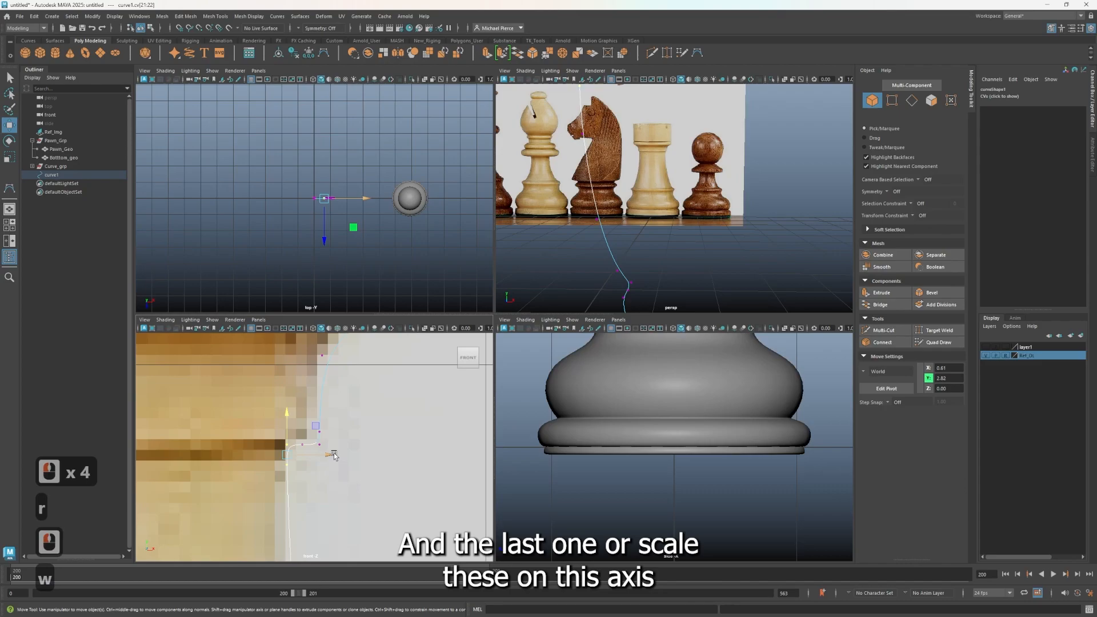
Step: Move CV 20 on the rook's upper body to about X 0.61, Y 2.33, keeping the movement off the Z axis
alt+middle_drag(360, 483, 382, 509)
alt+scroll(346, 400, down, 15)
alt+middle_drag(263, 433, 268, 489)
scroll(252, 493, up, 6)
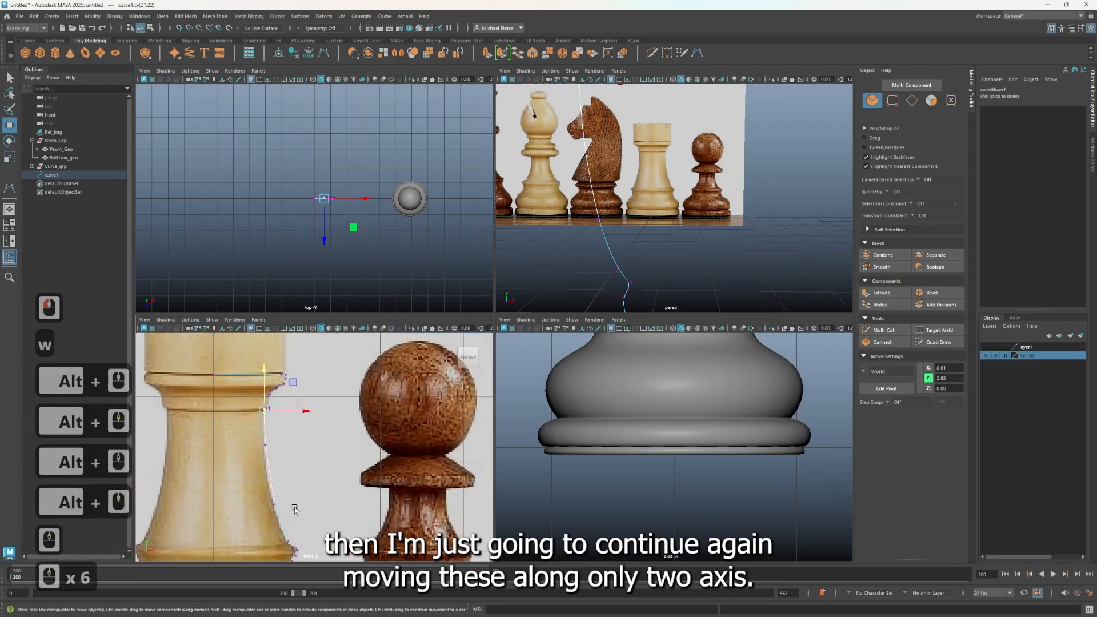
alt+middle_drag(260, 420, 265, 419)
scroll(245, 356, up, 2)
drag(244, 355, 286, 376)
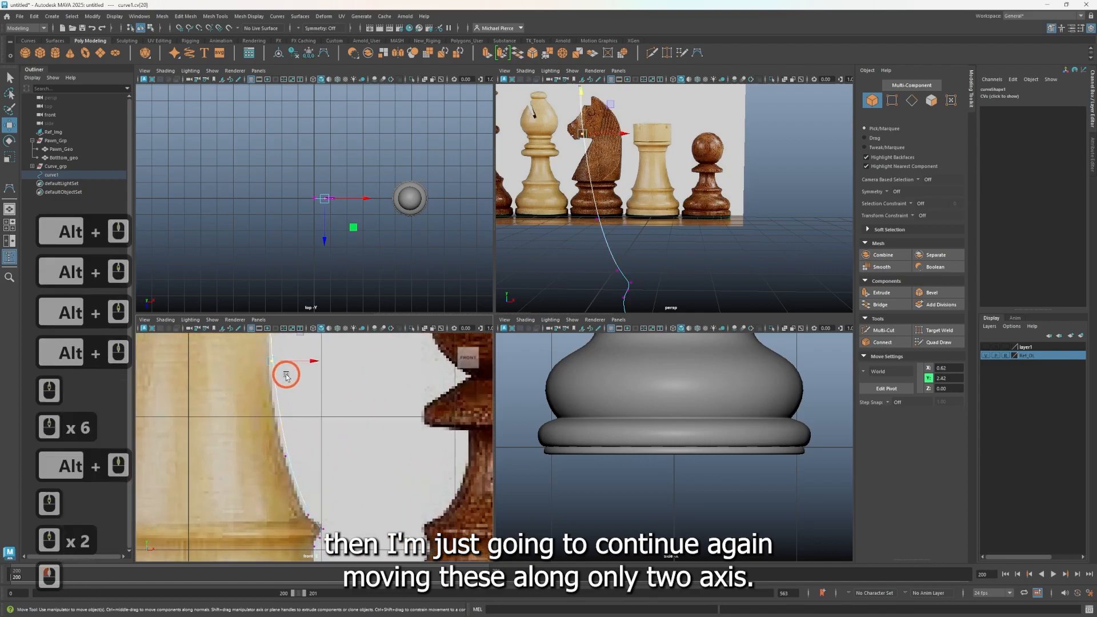
middle_drag(306, 366, 301, 410)
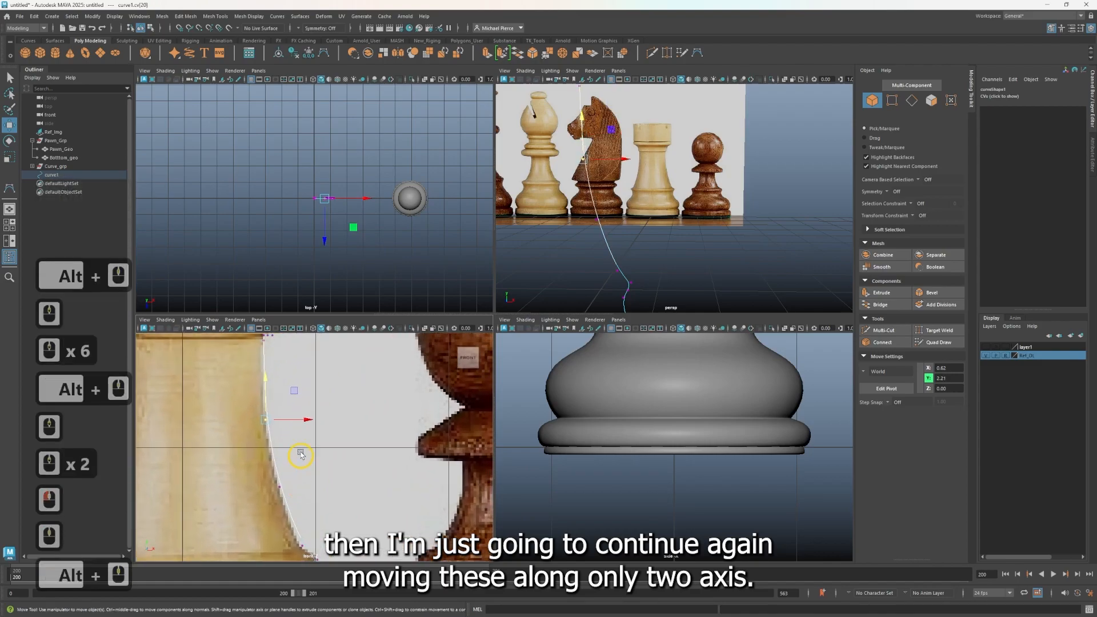
key(ctrl+z)
middle_drag(294, 361, 290, 372)
drag(289, 372, 293, 375)
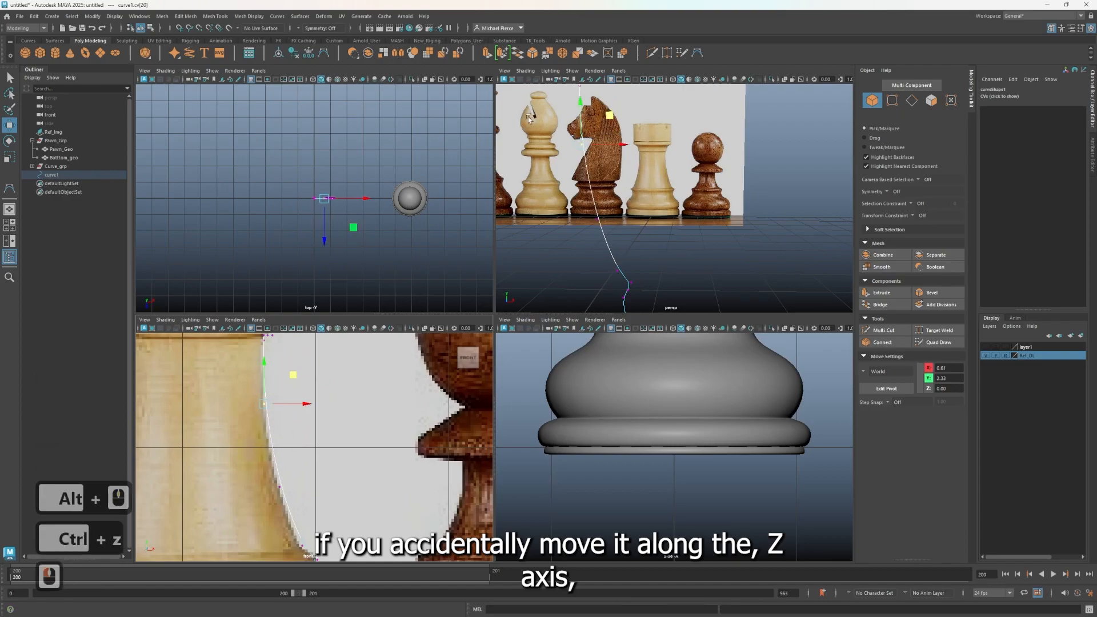
alt+middle_drag(582, 174, 540, 226)
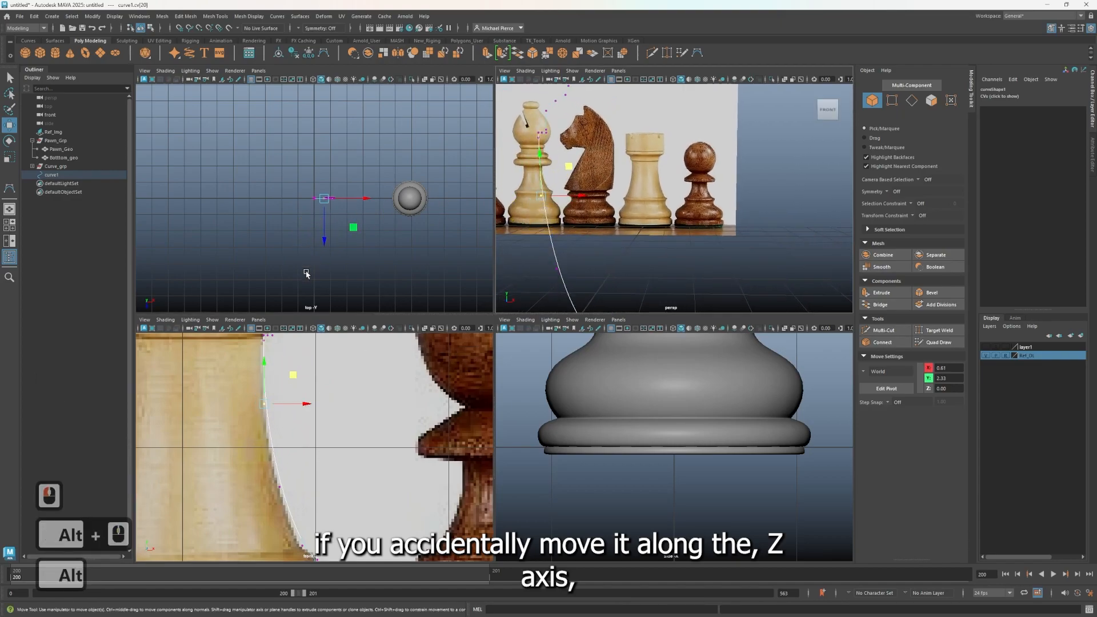
Step: Reposition the CVs down the rook's lower body to follow the reference photo, placing CV 14 at about X 0.94, Y 0.86
scroll(235, 462, up, 1)
alt+middle_drag(305, 474, 341, 422)
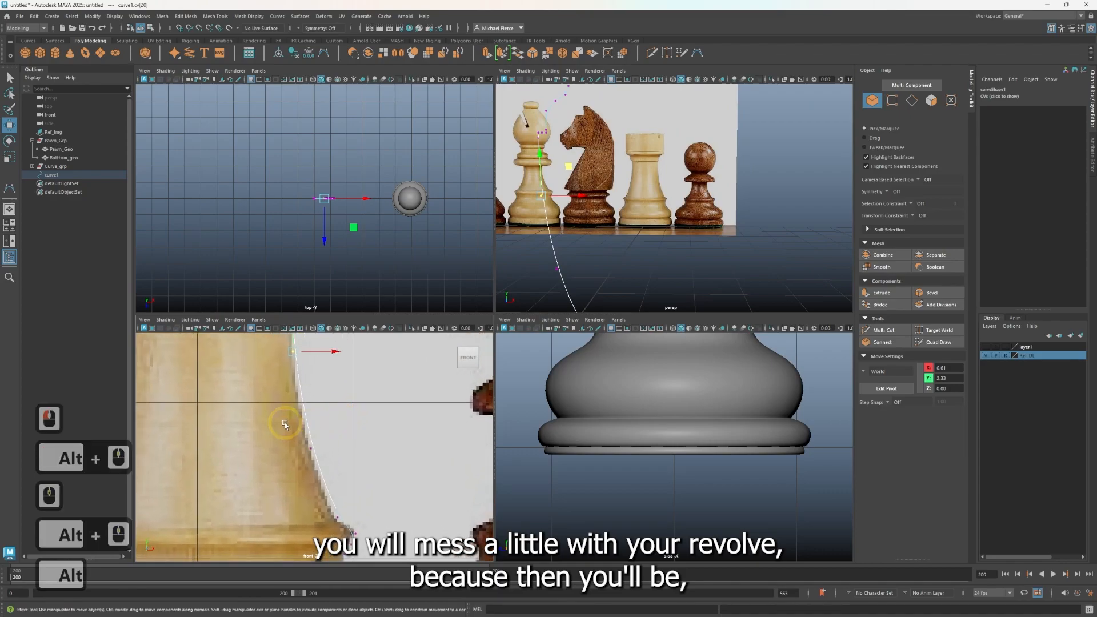
drag(333, 455, 336, 422)
alt+middle_drag(330, 544, 316, 436)
scroll(299, 396, up, 3)
drag(321, 379, 351, 367)
drag(375, 407, 355, 425)
drag(384, 372, 391, 376)
drag(342, 422, 364, 434)
drag(325, 437, 364, 406)
click(372, 444)
alt+middle_drag(330, 448, 358, 355)
click(318, 457)
scroll(297, 505, up, 3)
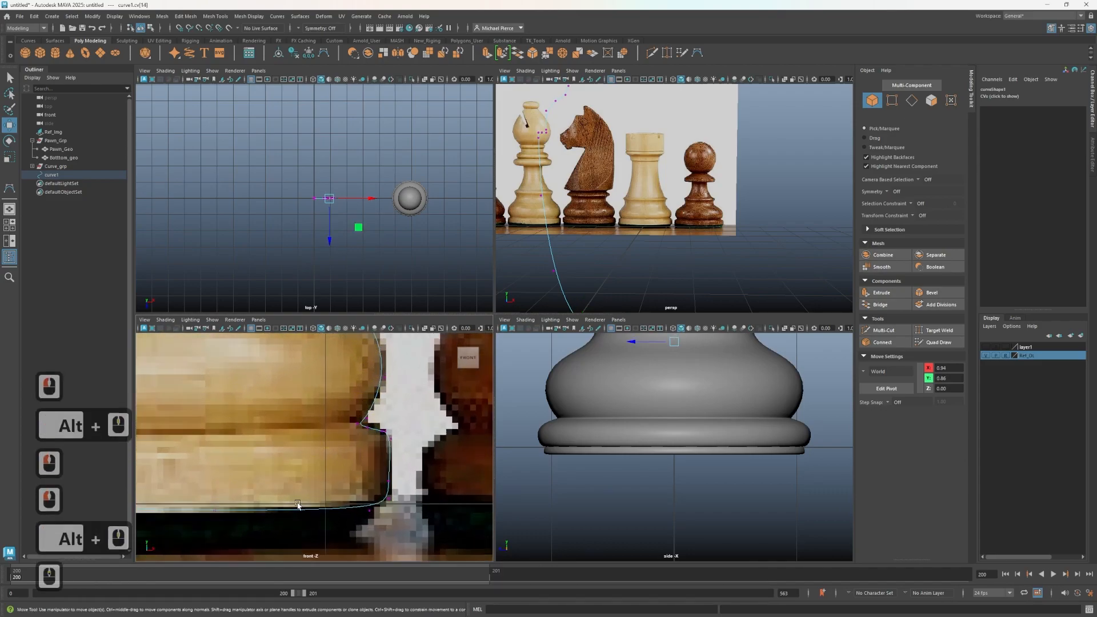
Step: Select the CVs along the rook's bottom edge and scale them flat along Y
scroll(312, 484, down, 6)
scroll(343, 473, up, 1)
scroll(273, 481, up, 5)
scroll(275, 474, up, 3)
drag(336, 441, 306, 558)
key(r)
scroll(240, 503, up, 4)
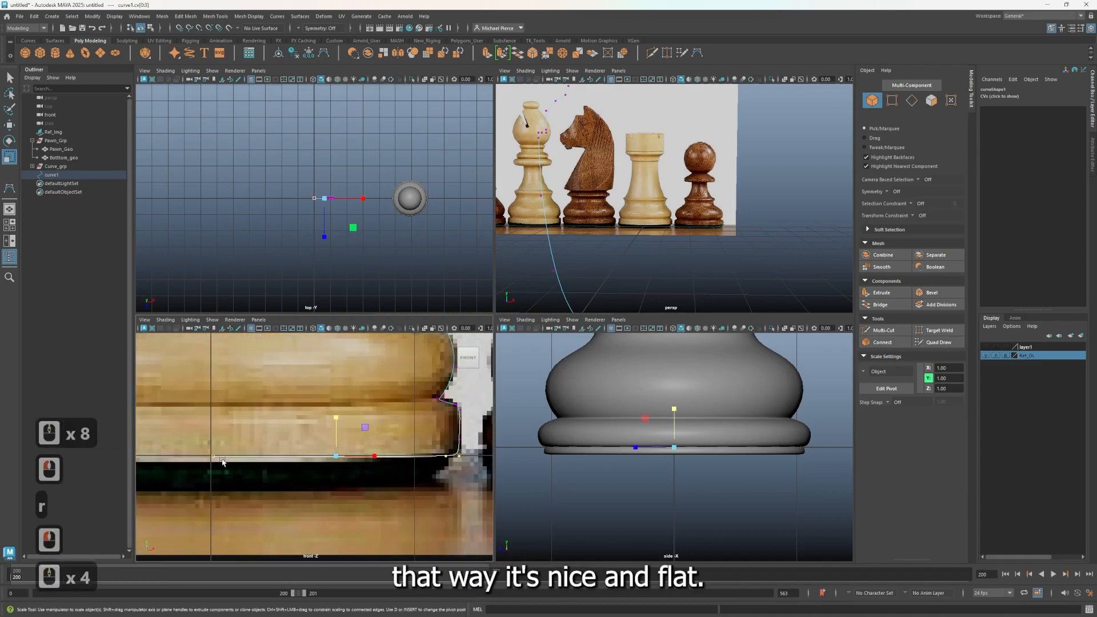
Step: Snap the bottom-edge CVs vertically to the grid at Y 0
key(w)
drag(229, 468, 460, 504)
key(x)
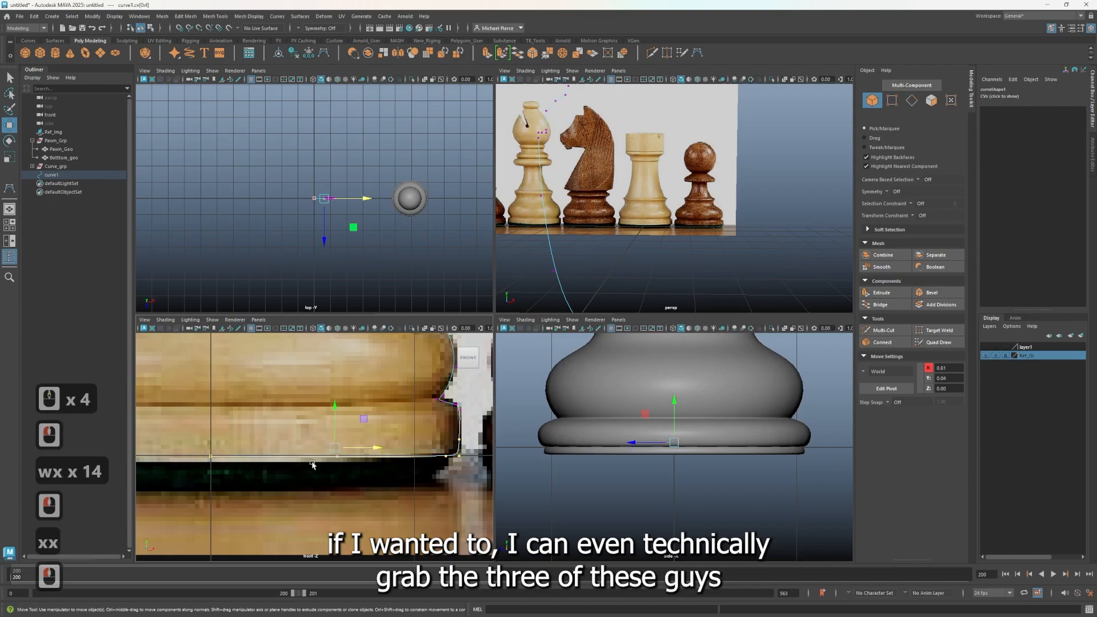
drag(457, 452, 458, 451)
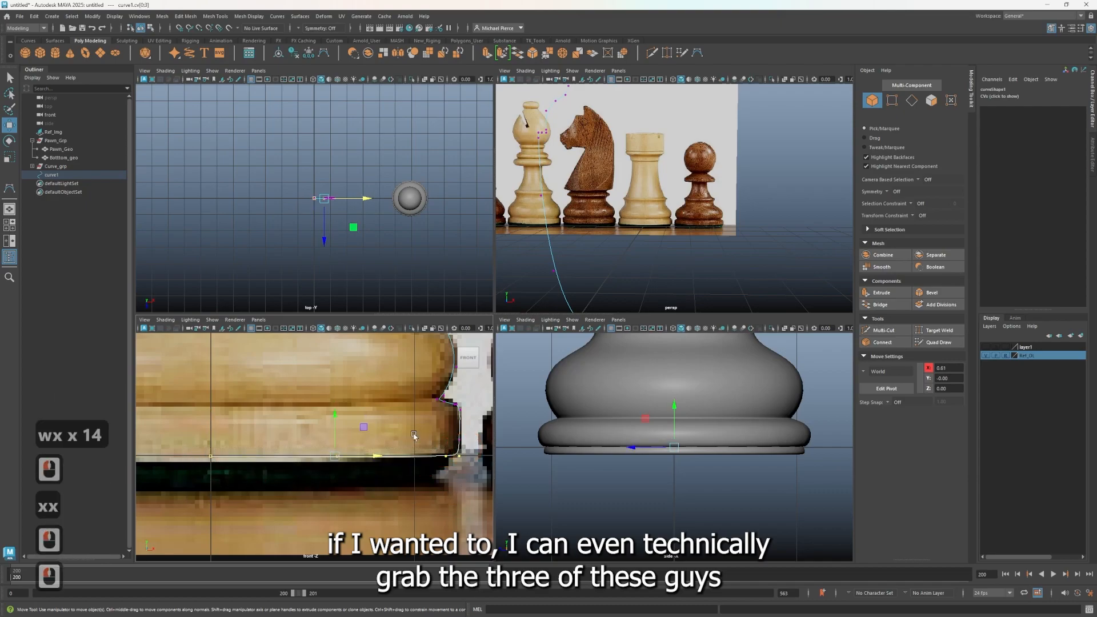
key(x)
drag(336, 413, 303, 446)
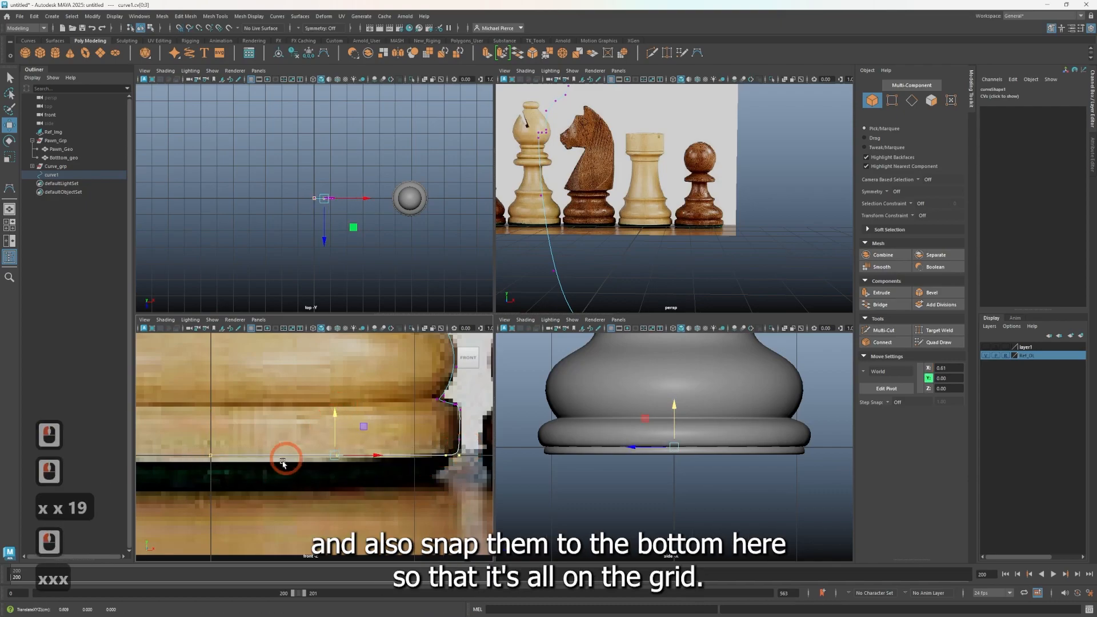
Step: Return the rook curve to object mode and revolve it around Y into a quad polygon surface with 8 segments
right_drag(340, 394, 376, 367)
scroll(703, 174, down, 6)
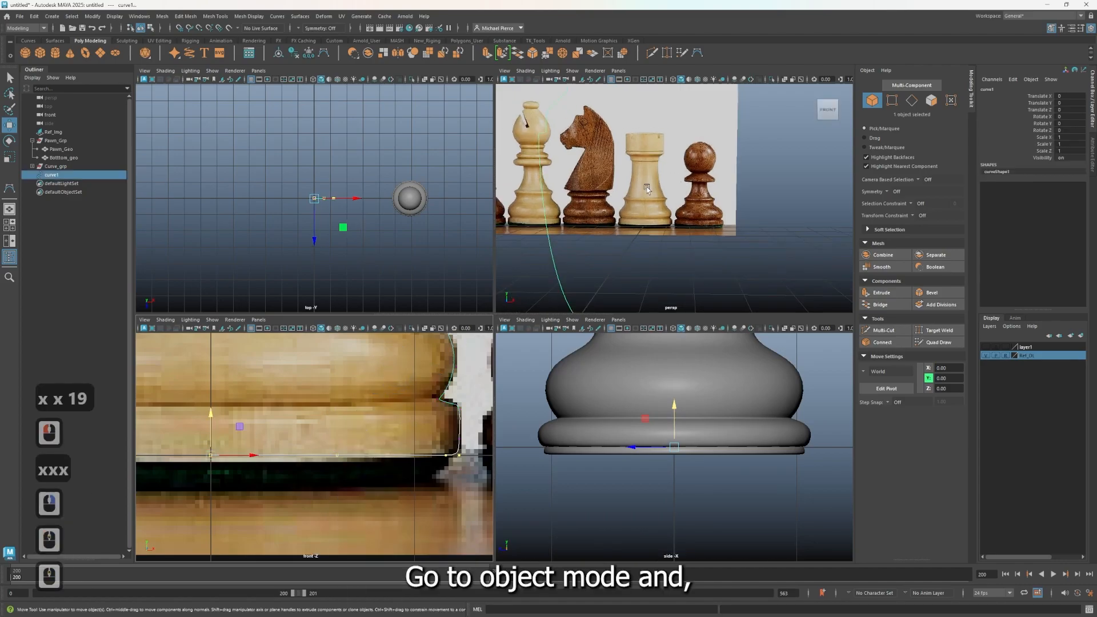
alt+drag(703, 174, 661, 245)
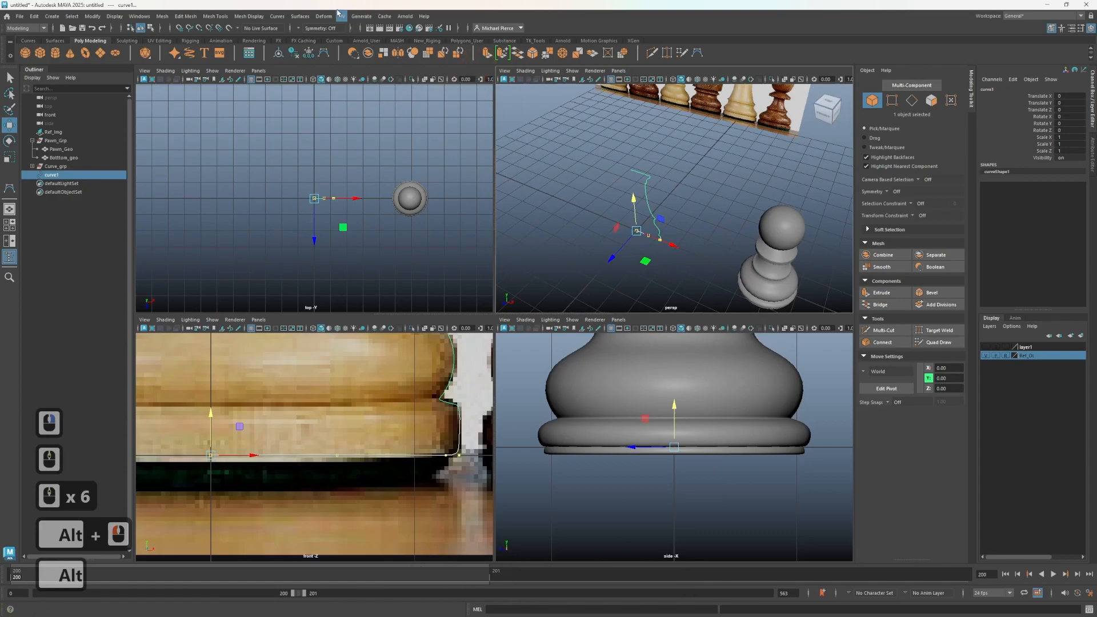
click(300, 16)
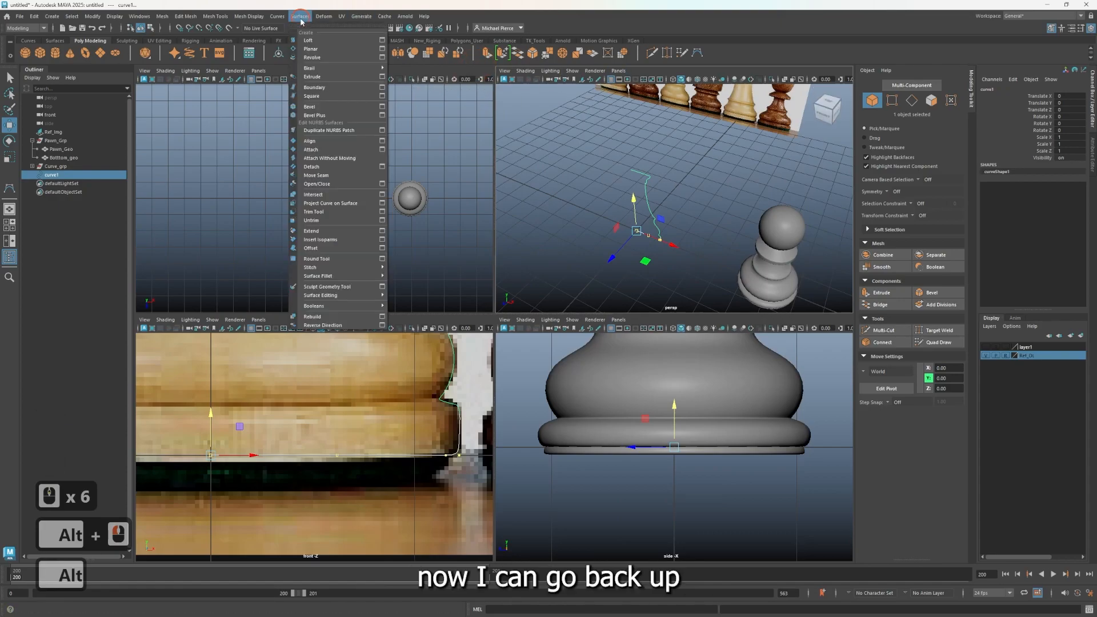
click(383, 57)
click(255, 172)
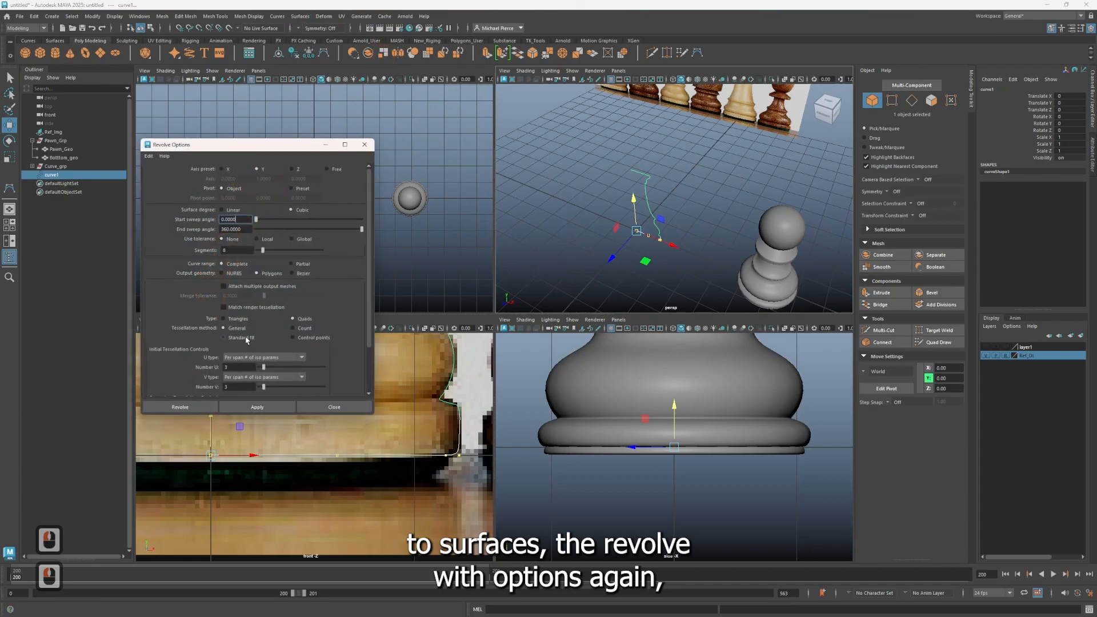
scroll(246, 340, down, 4)
scroll(205, 256, up, 3)
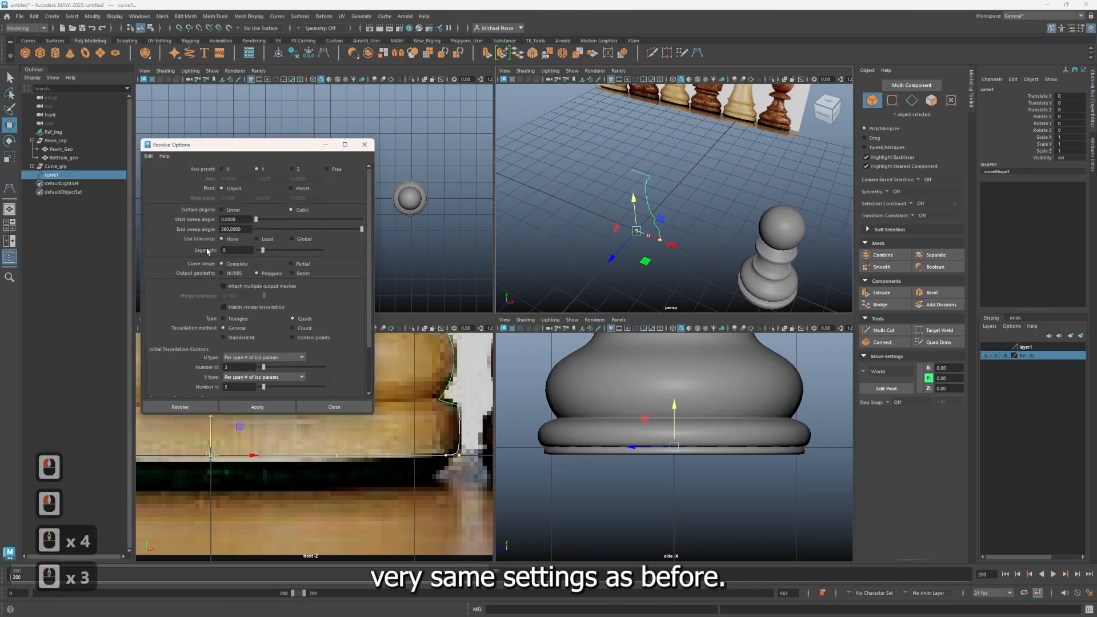
click(256, 407)
scroll(711, 242, up, 2)
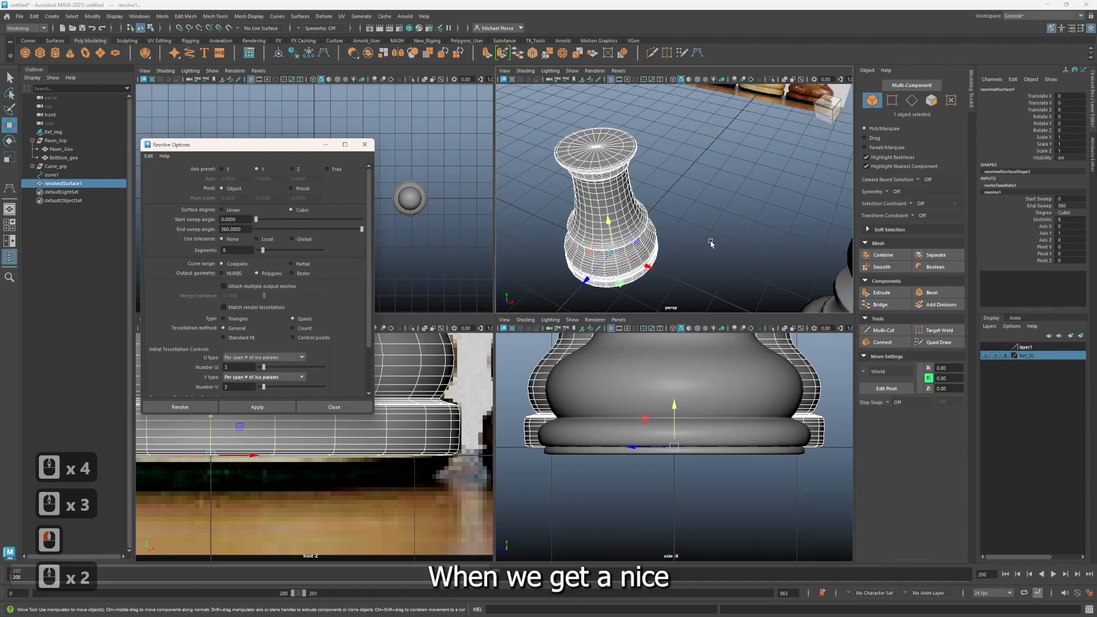
Step: Switch the revolved rook surface to edge selection for editing the loops around its base
scroll(666, 402, down, 4)
scroll(667, 402, up, 4)
scroll(632, 280, up, 1)
alt+drag(653, 288, 716, 261)
alt+middle_drag(599, 288, 674, 190)
scroll(651, 220, up, 2)
right_drag(617, 209, 617, 186)
double_click(598, 232)
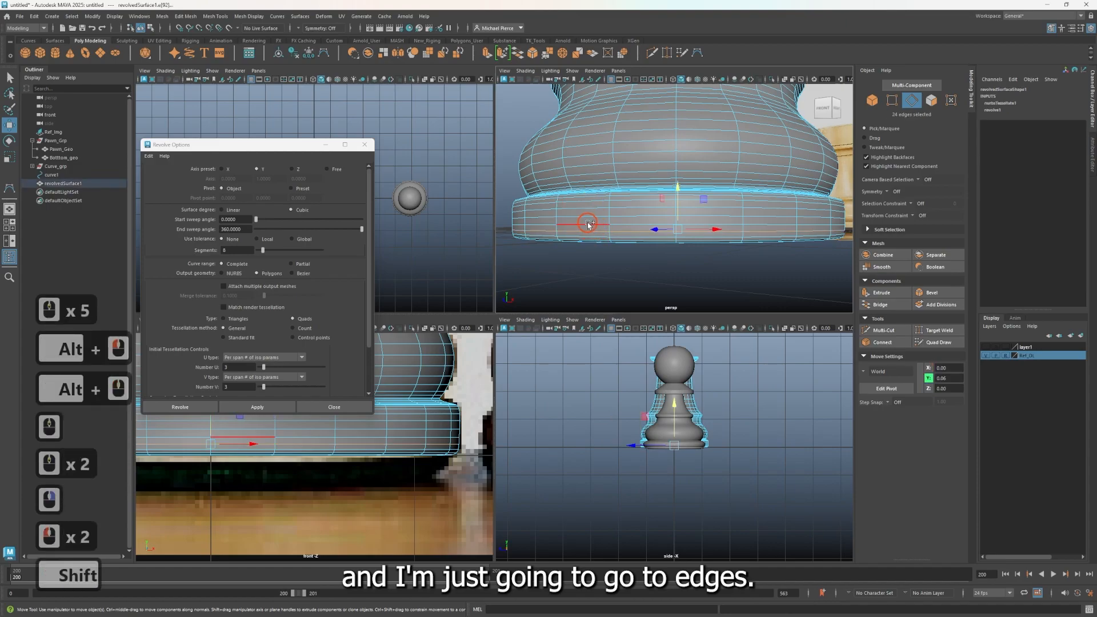
shift+double_click(584, 215)
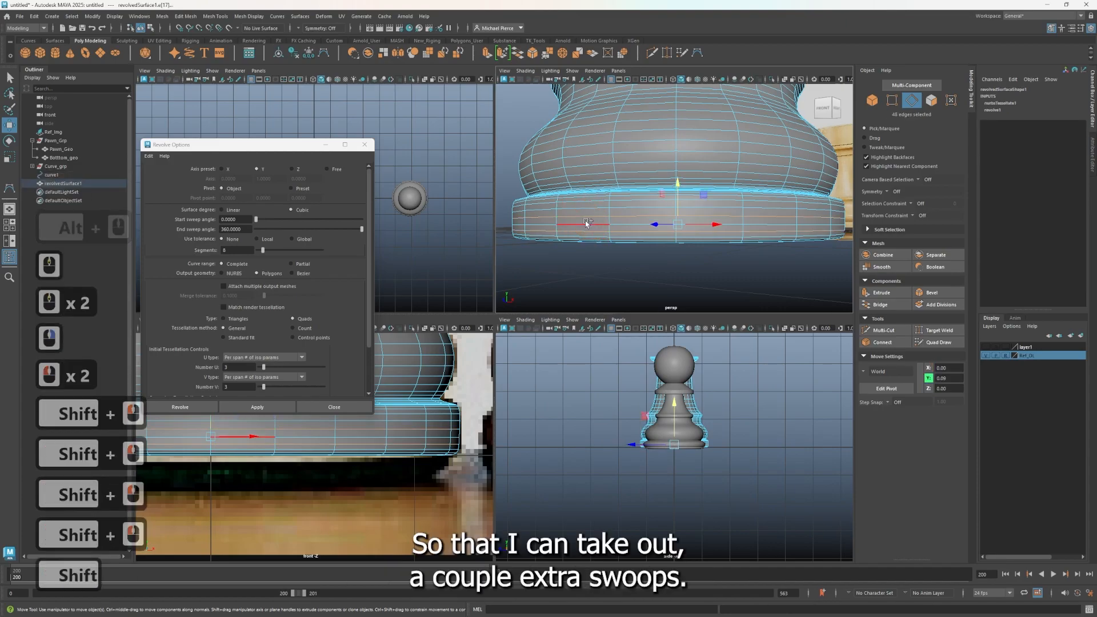
shift+double_click(585, 222)
shift+double_click(578, 206)
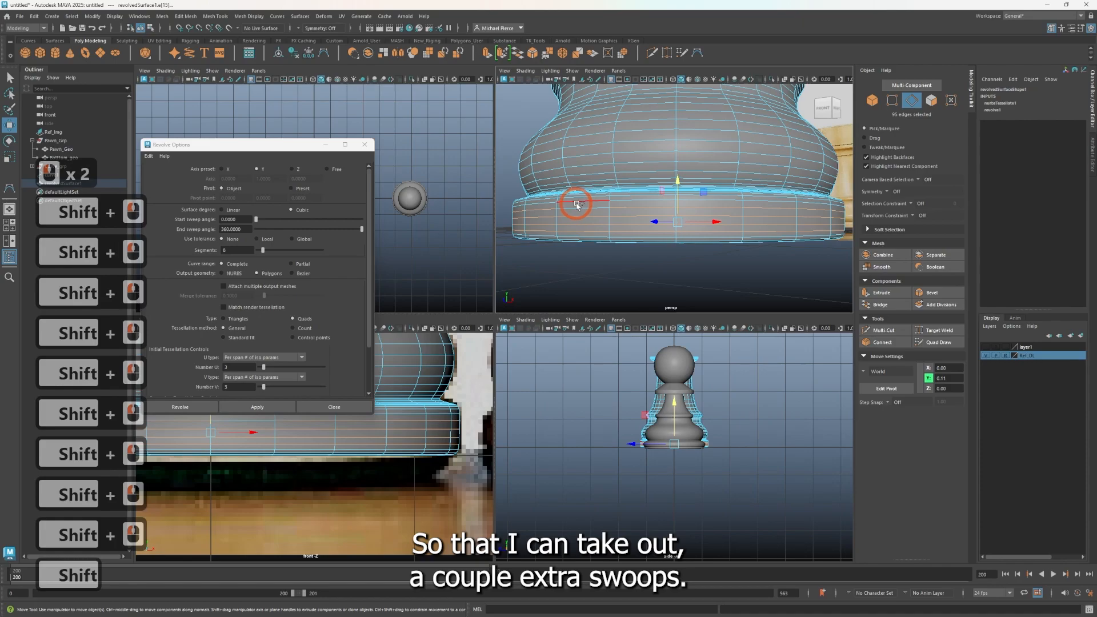
shift+double_click(576, 204)
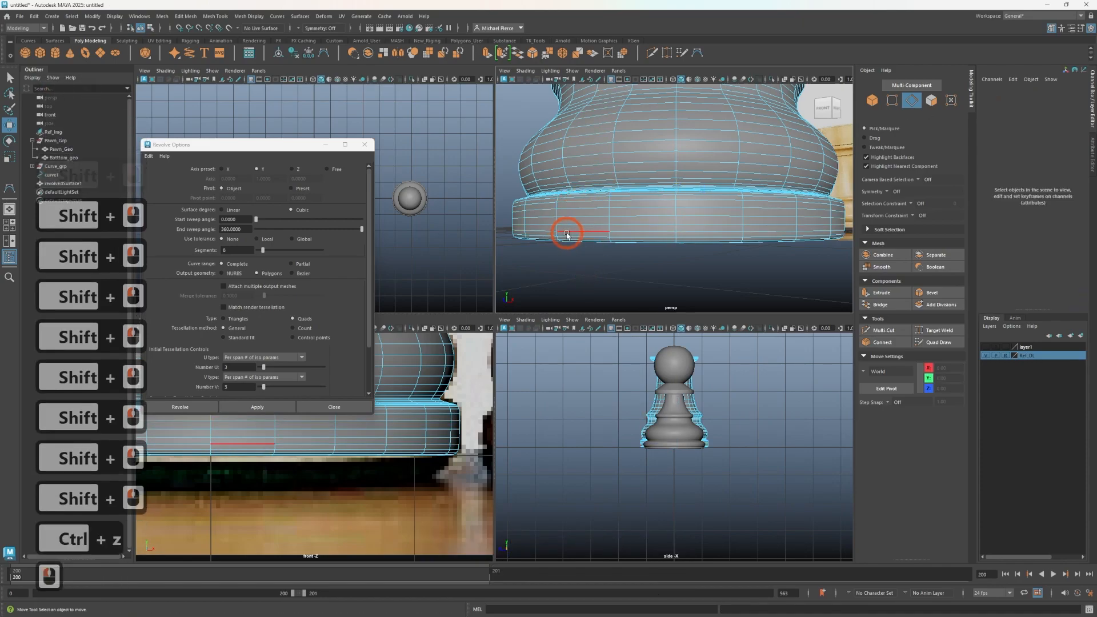
key(ctrl+z)
Step: Select the extra horizontal edge loops around the side of the rook's base band and delete them with their vertices
click(568, 235)
double_click(567, 235)
shift+double_click(581, 225)
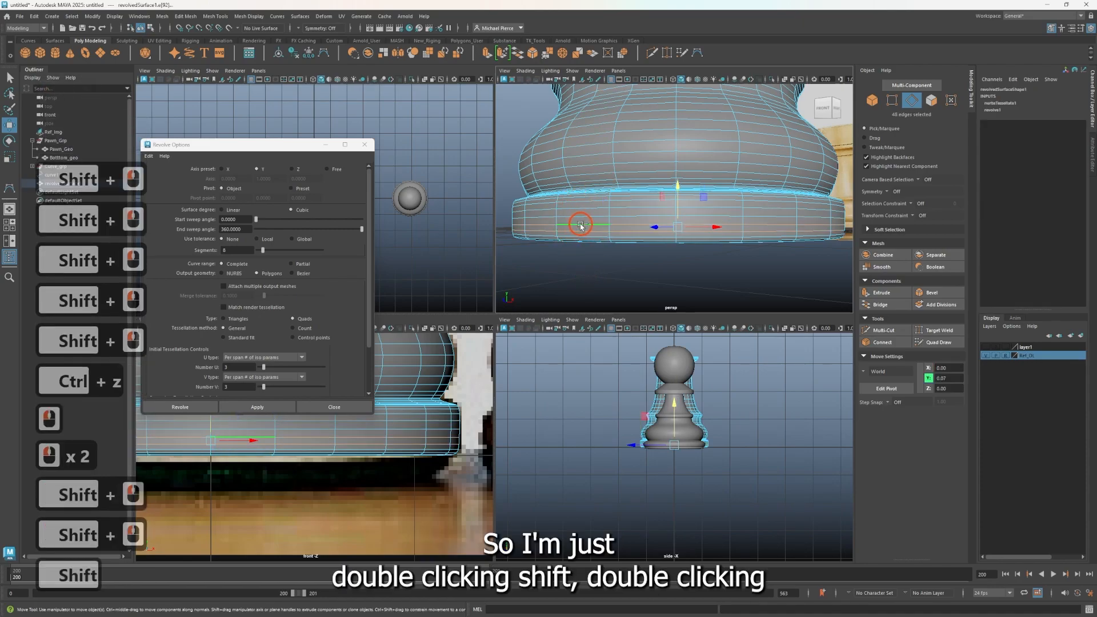
shift+double_click(581, 217)
shift+double_click(583, 212)
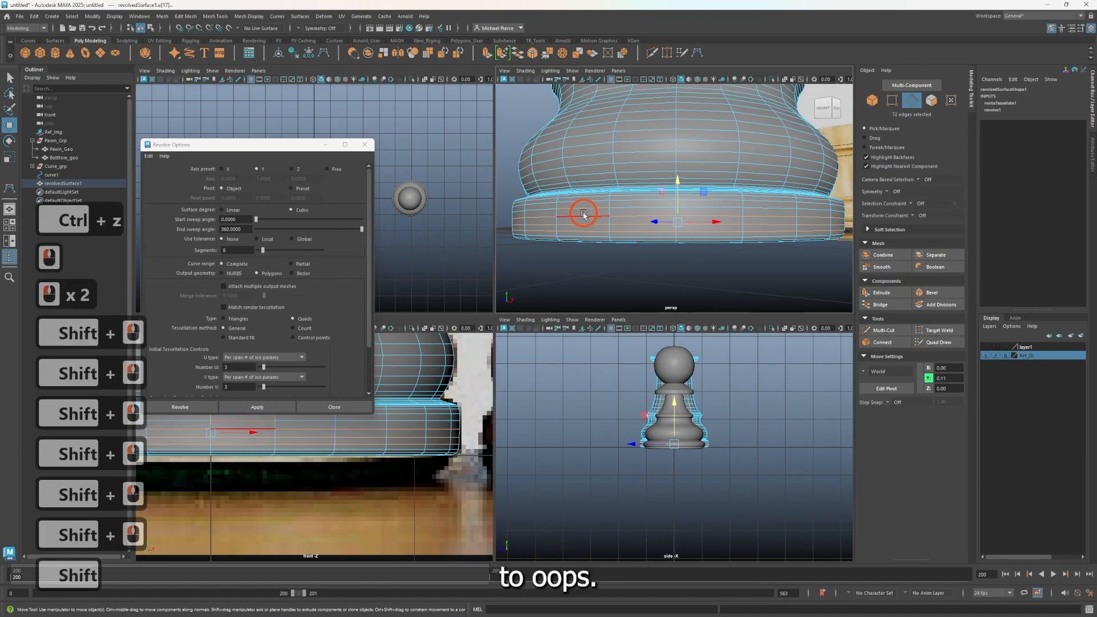
key(ctrl+z)
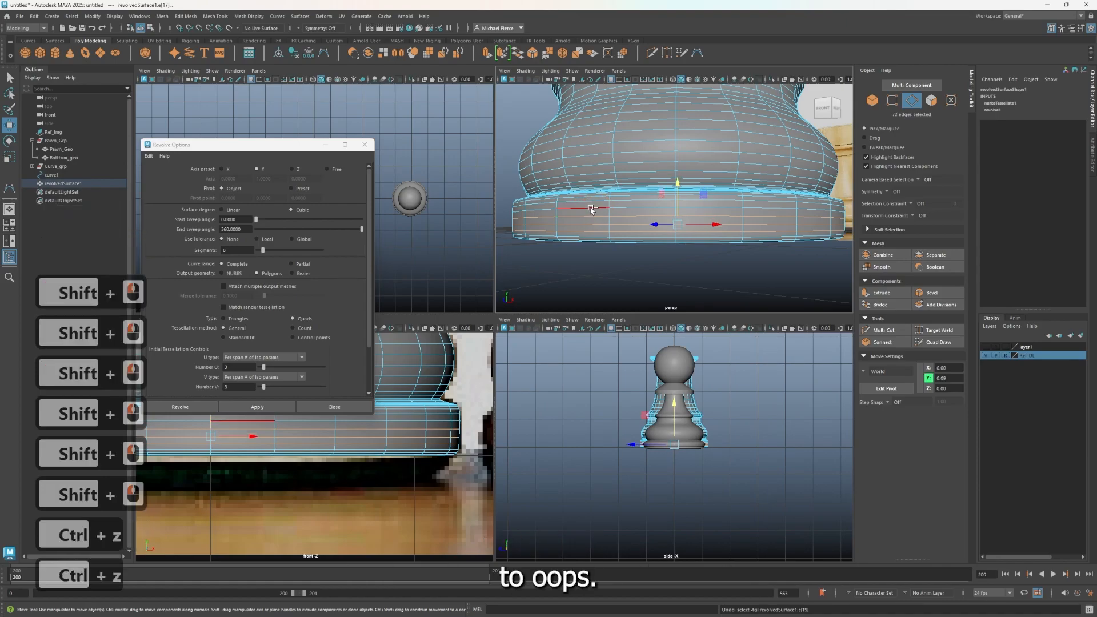
shift+double_click(590, 207)
key(ctrl+z)
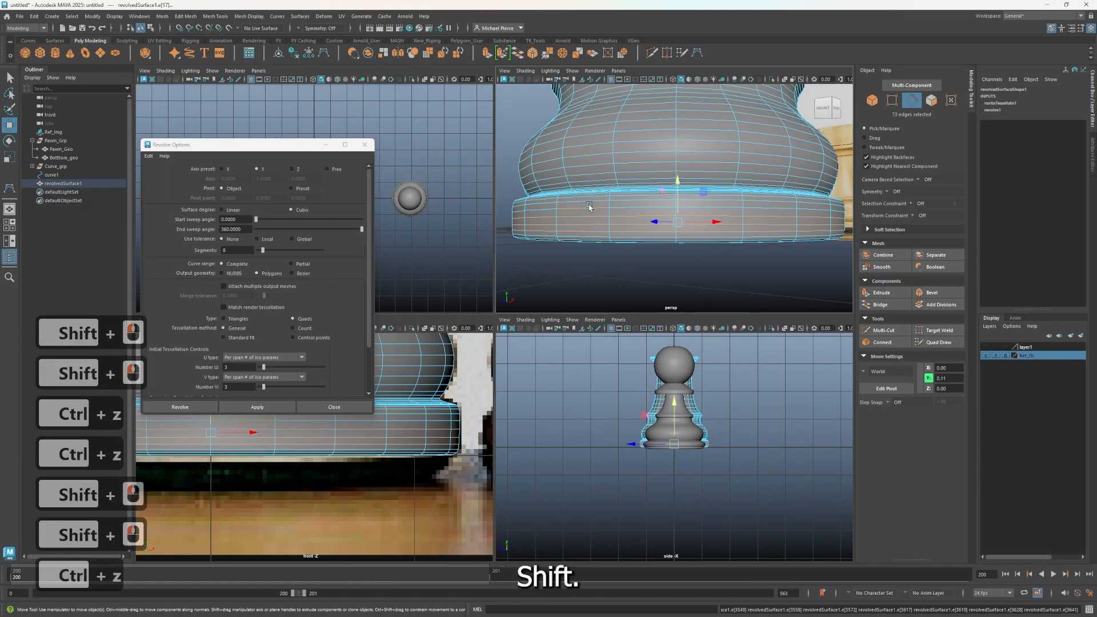
key(ctrl+z)
shift+double_click(617, 204)
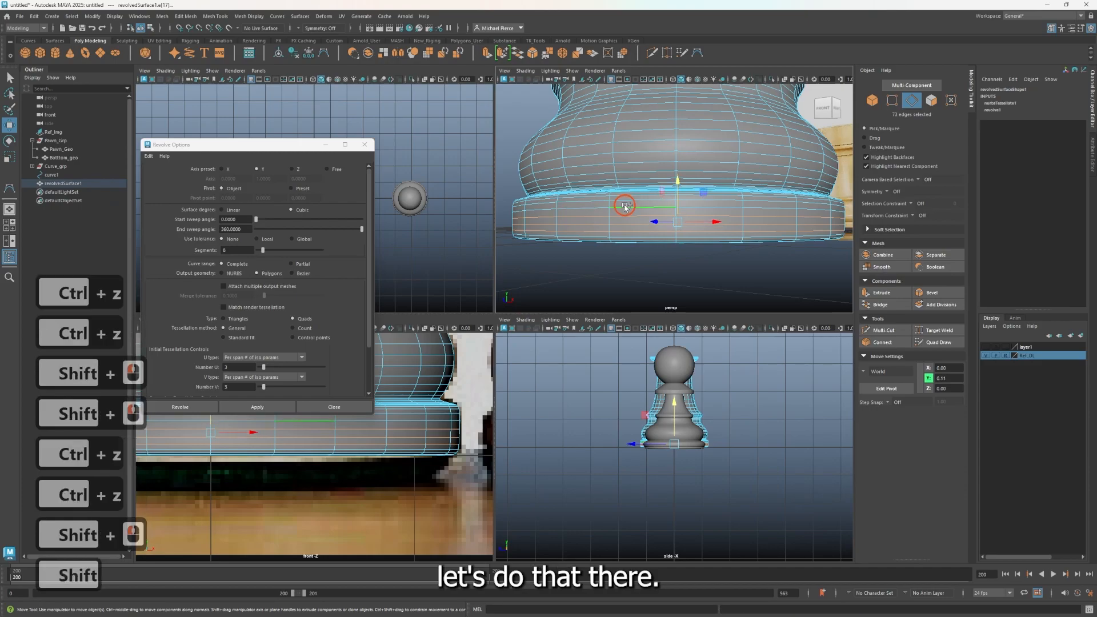
key(ctrl+BackSpace)
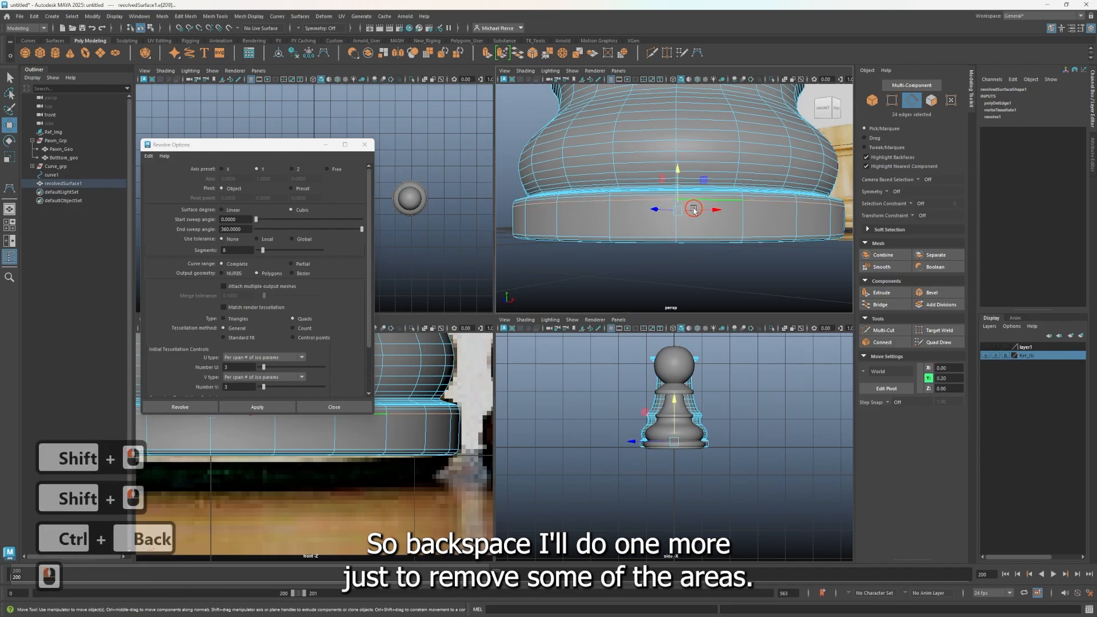
double_click(692, 207)
key(ctrl+BackSpace)
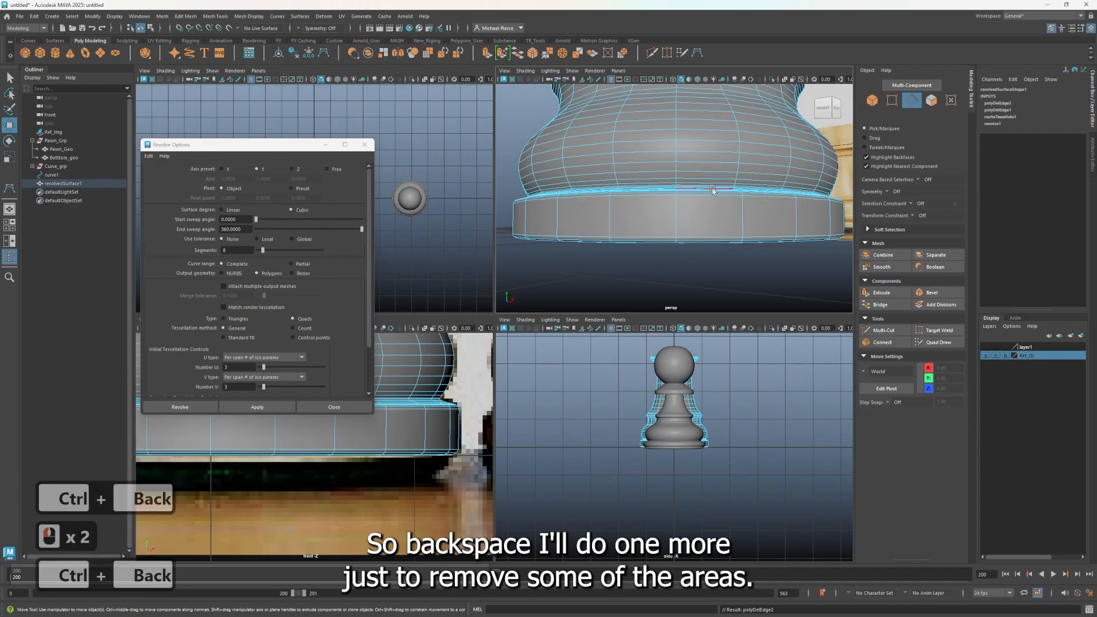
Step: Examine the density of the edge loops on the upper lip of the rook's base band
scroll(713, 191, up, 4)
alt+drag(713, 190, 683, 213)
alt+drag(681, 275, 766, 225)
alt+middle_drag(766, 225, 687, 232)
alt+right_drag(687, 232, 615, 184)
scroll(683, 183, up, 4)
scroll(685, 186, down, 4)
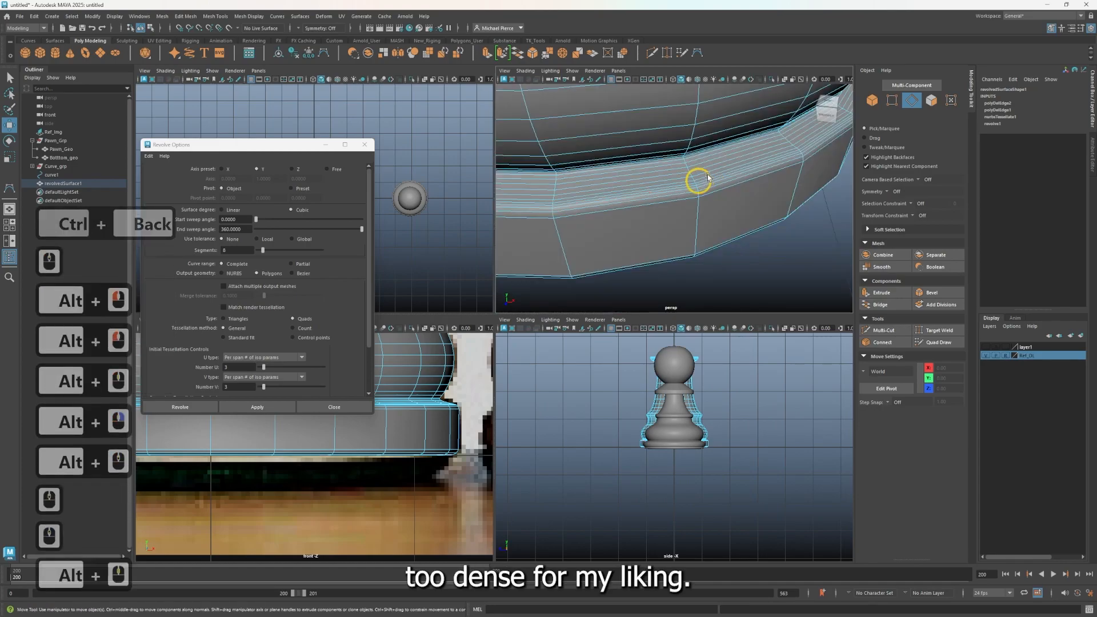
alt+middle_drag(701, 182, 774, 159)
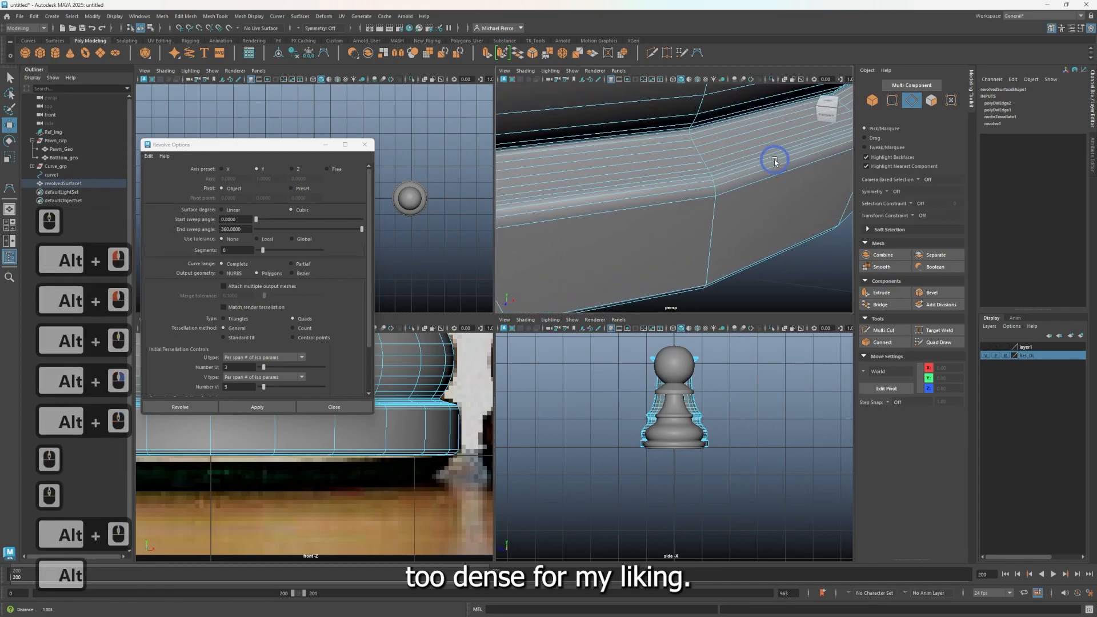
click(686, 163)
double_click(686, 162)
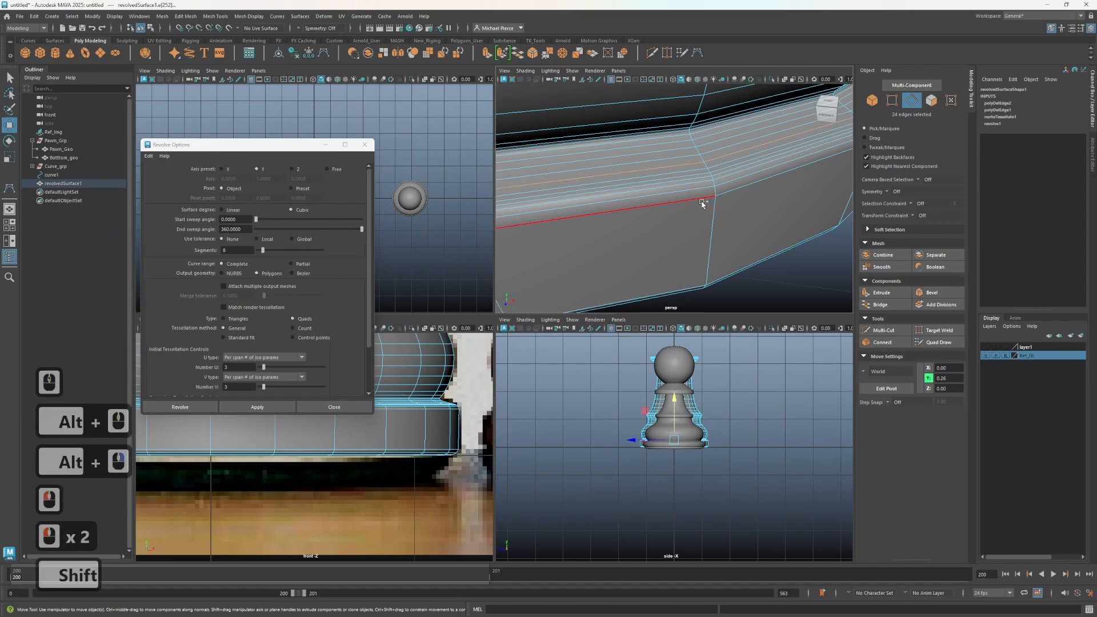
shift+click(676, 162)
key(ctrl+z)
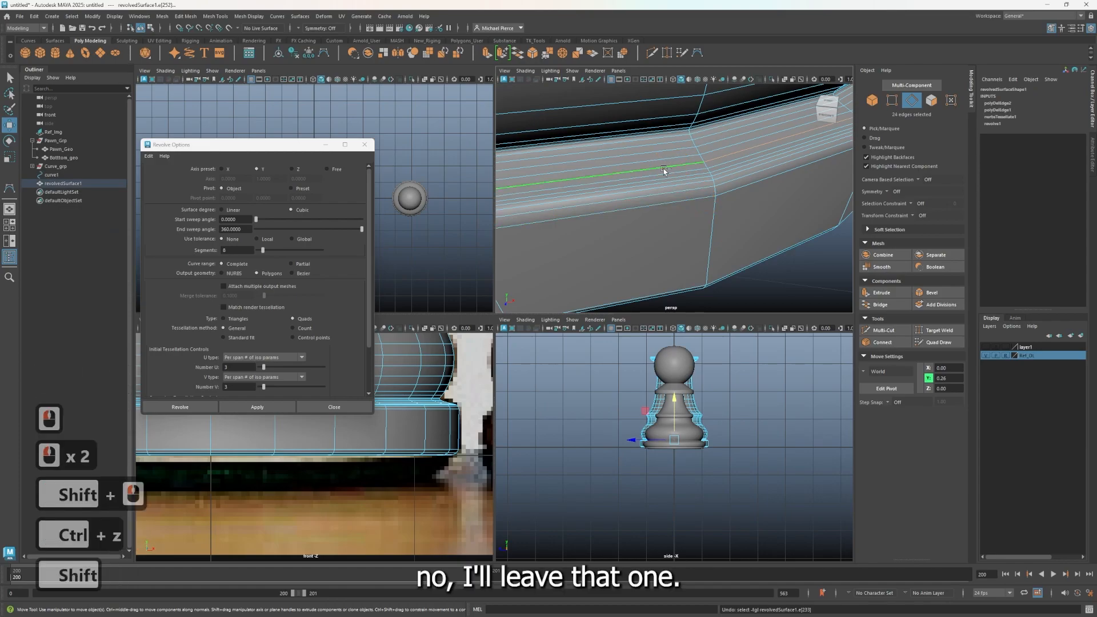
shift+click(654, 156)
shift+click(653, 153)
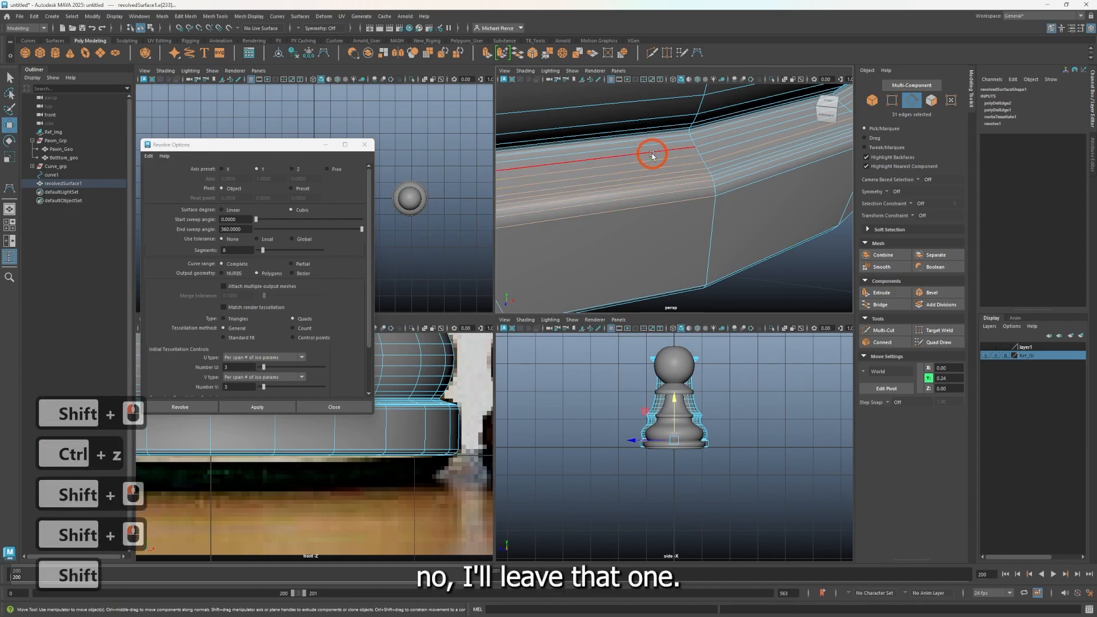
key(ctrl+z)
Step: Select the surplus edge loops across the base band's upper lip and delete them with their vertices
double_click(677, 163)
shift+click(677, 164)
shift+click(679, 159)
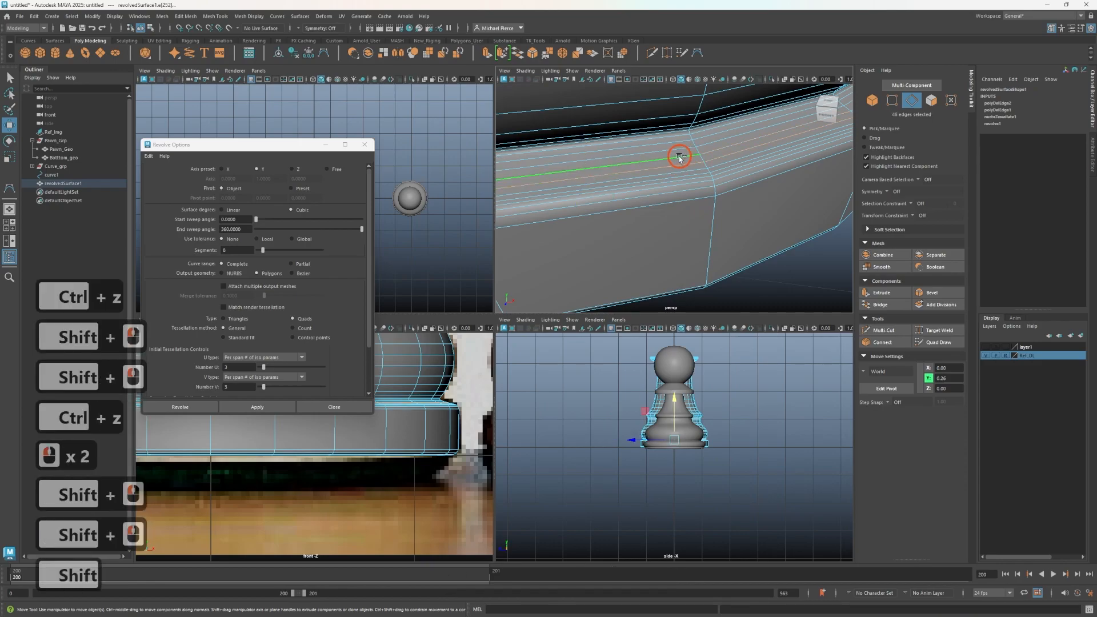
shift+double_click(668, 152)
shift+double_click(668, 146)
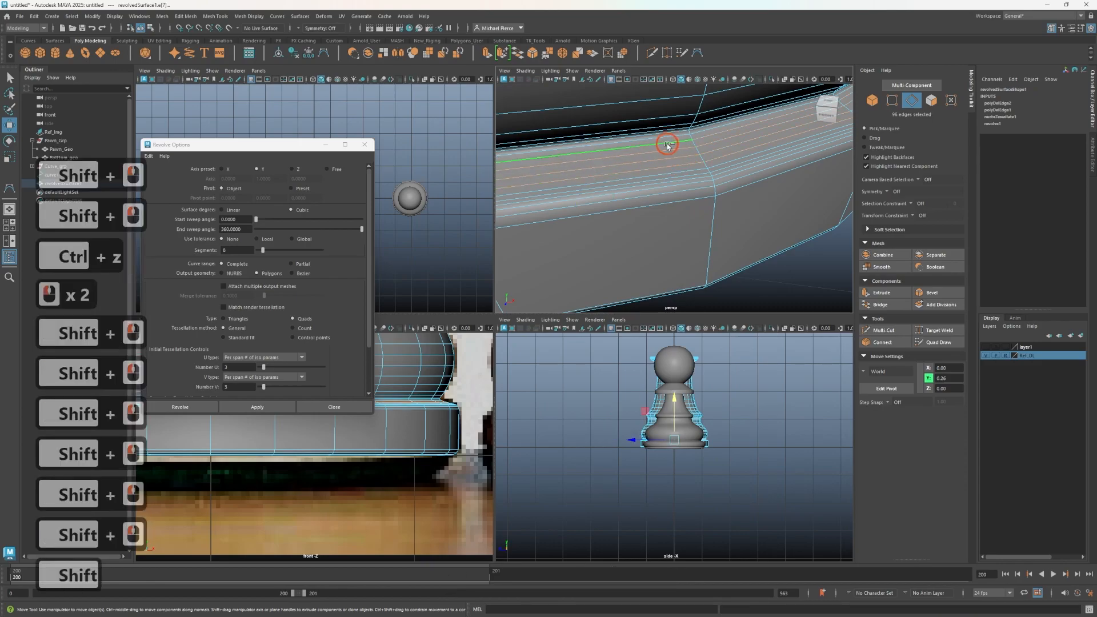
key(ctrl+BackSpace)
Step: Delete one edge loop just above the groove where the rook's body meets the base band
scroll(595, 240, down, 2)
alt+drag(594, 240, 647, 169)
alt+middle_drag(695, 149, 703, 194)
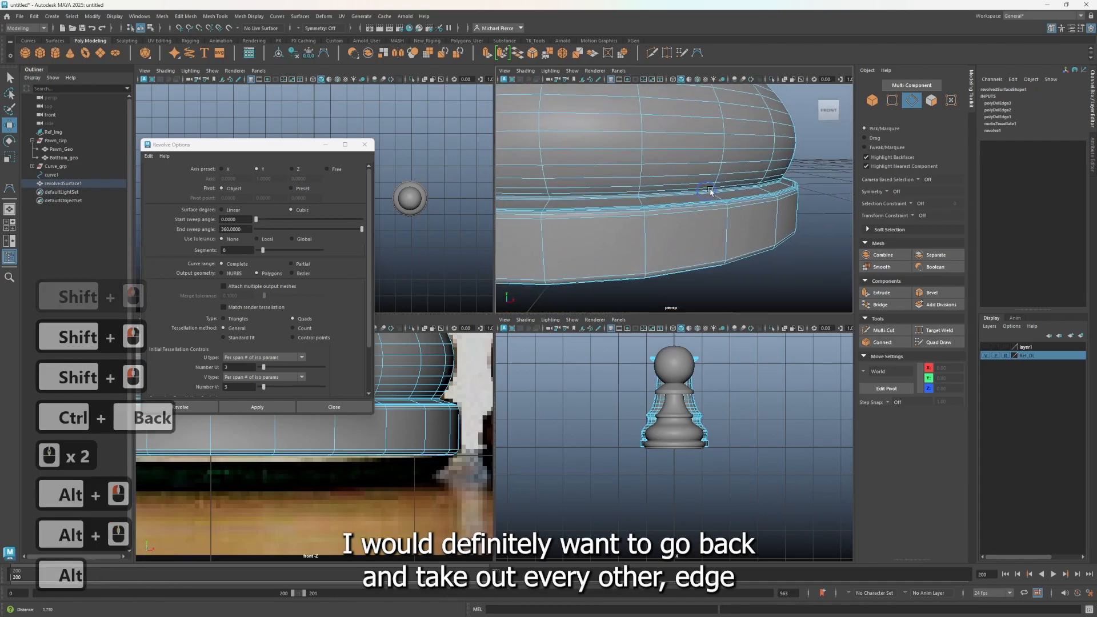
alt+right_drag(702, 194, 808, 170)
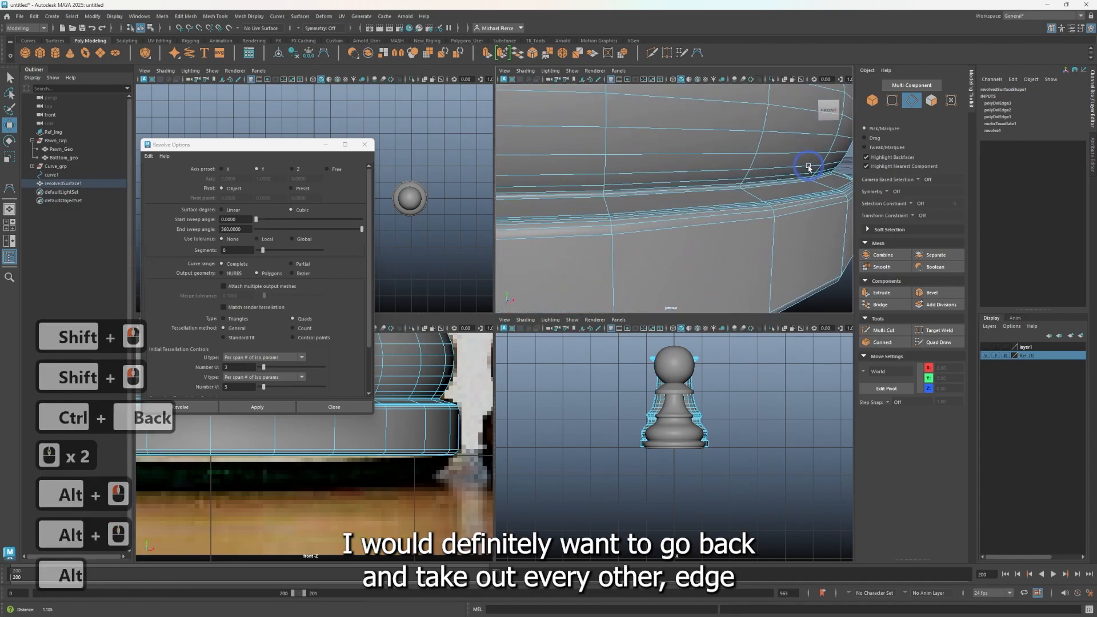
double_click(674, 181)
key(ctrl+BackSpace)
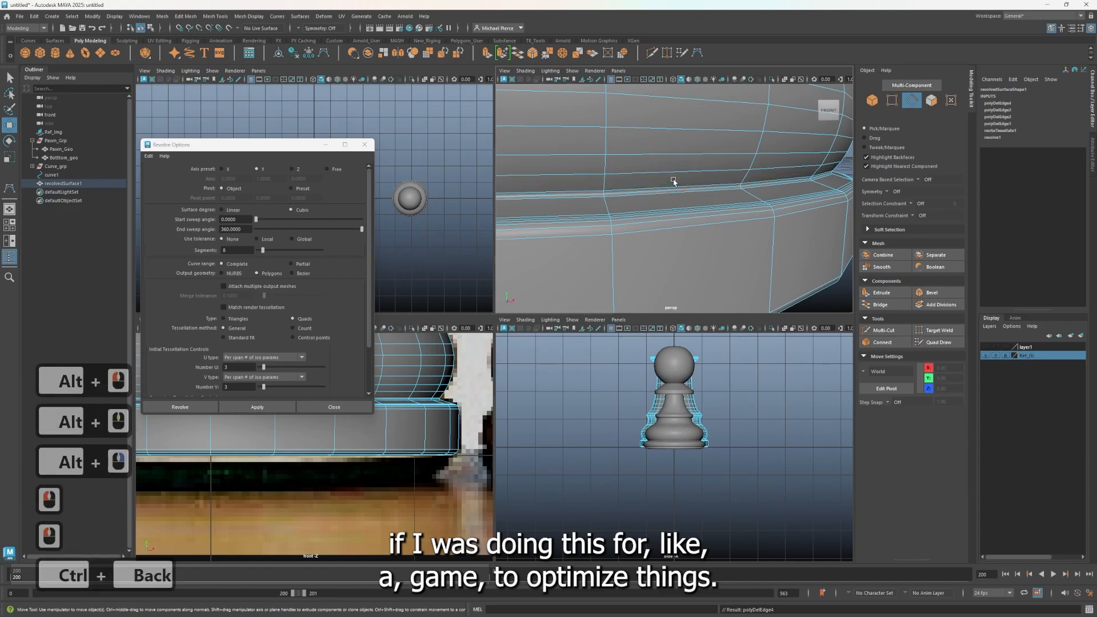
Step: Select the concentric edge loops on the flat underside of the rook's base and delete them with their vertices
scroll(680, 183, down, 2)
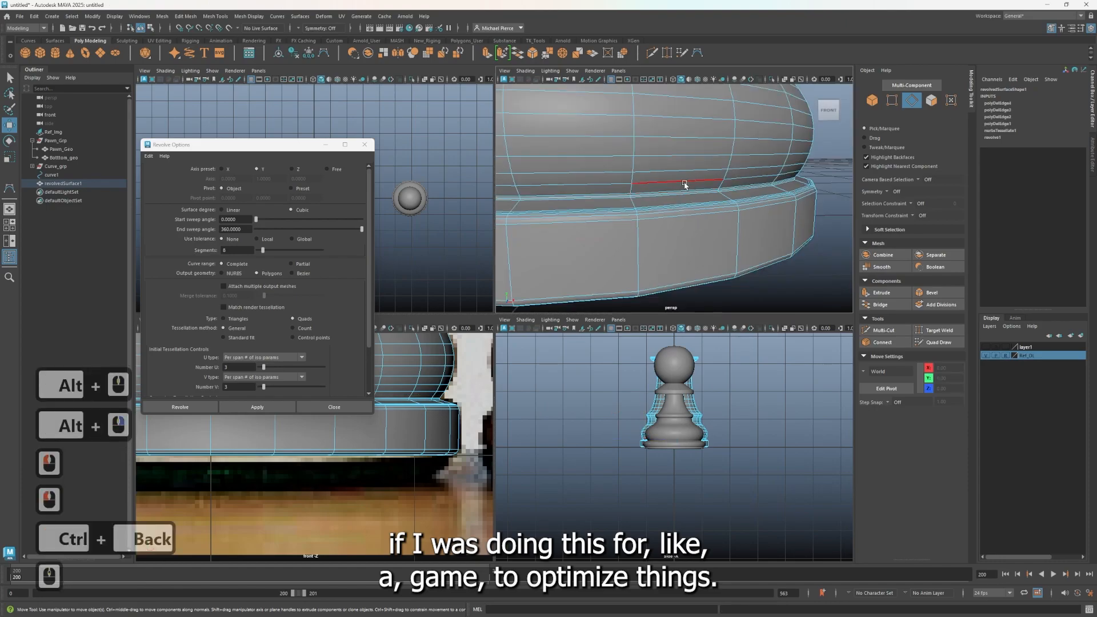
scroll(678, 168, down, 2)
alt+drag(697, 188, 649, 152)
double_click(672, 139)
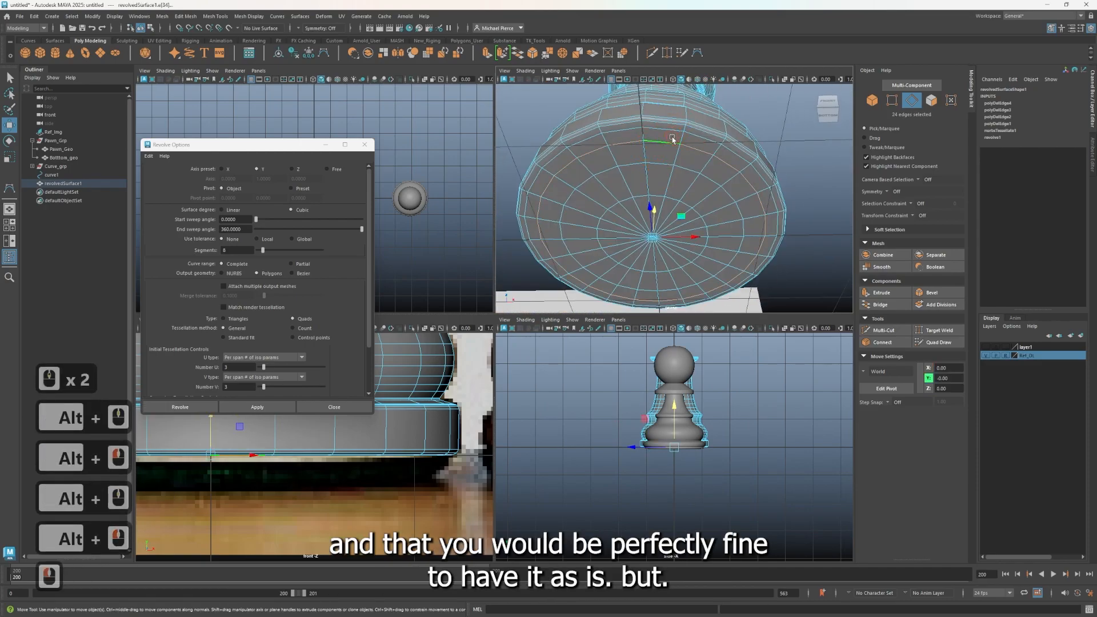
shift+double_click(672, 129)
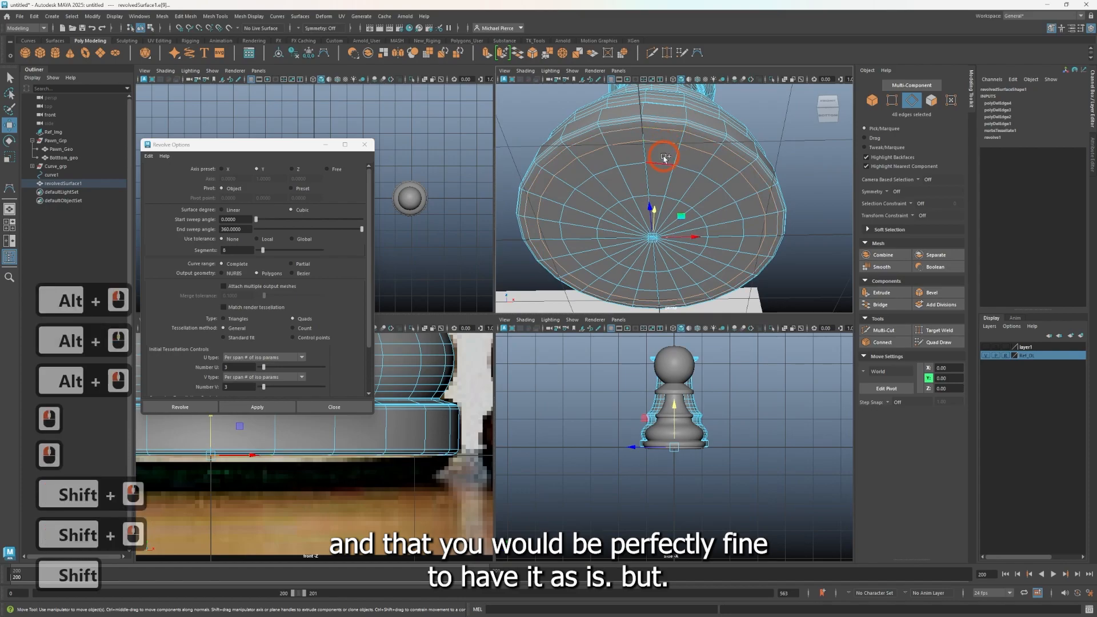
shift+double_click(659, 189)
shift+double_click(659, 191)
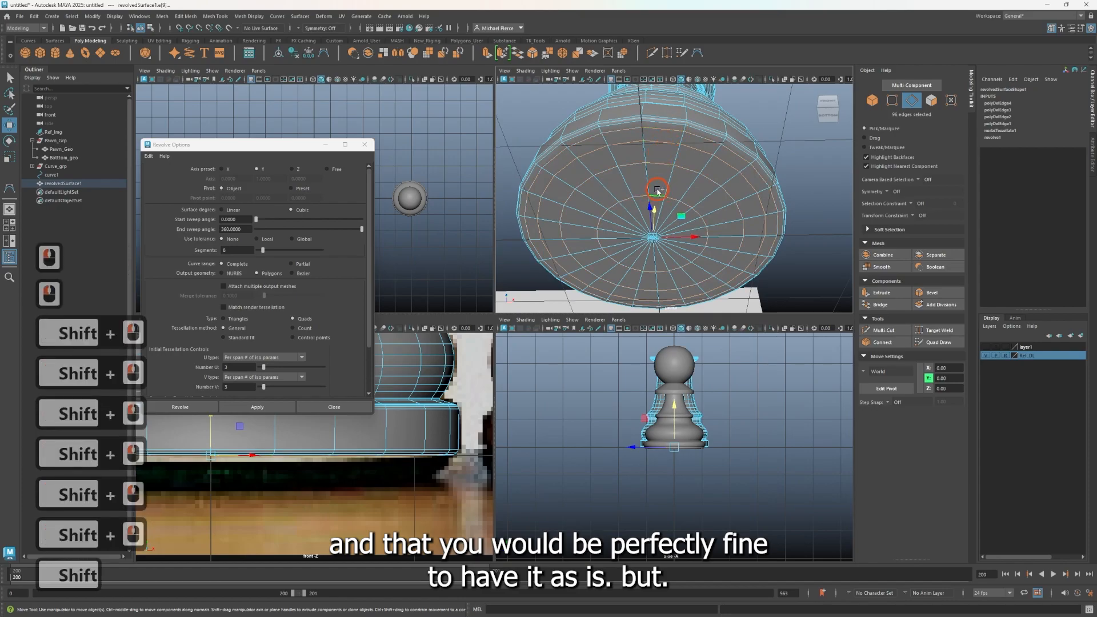
key(ctrl+BackSpace)
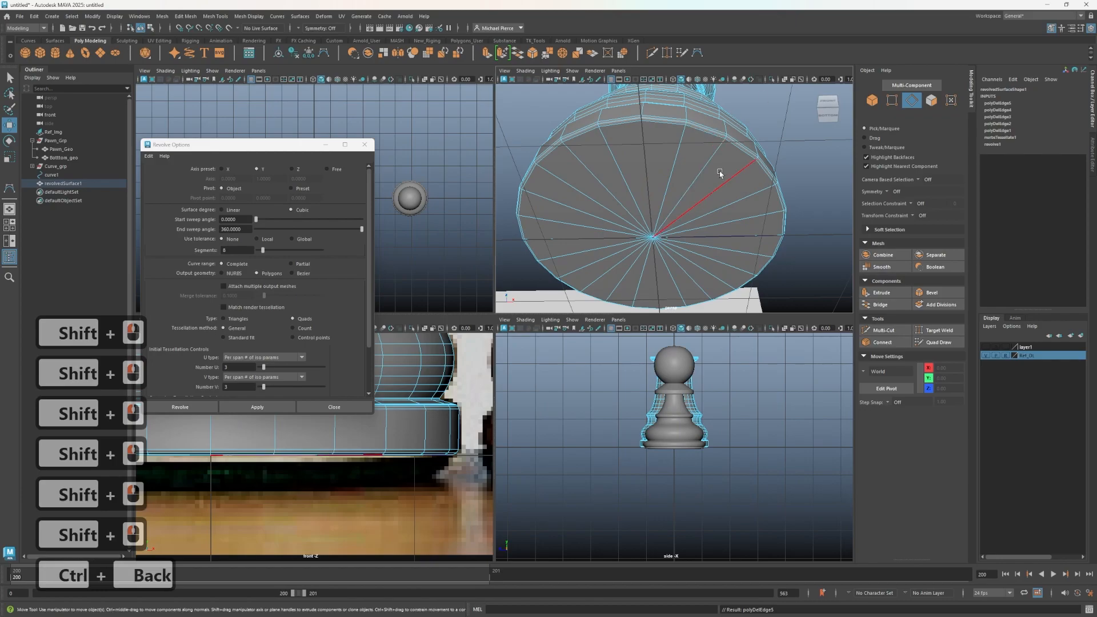
Step: Select three closely spaced edge loops at the narrow groove beneath the rook's flared head and delete them with their vertices
alt+drag(720, 174, 640, 183)
alt+scroll(641, 183, up, 3)
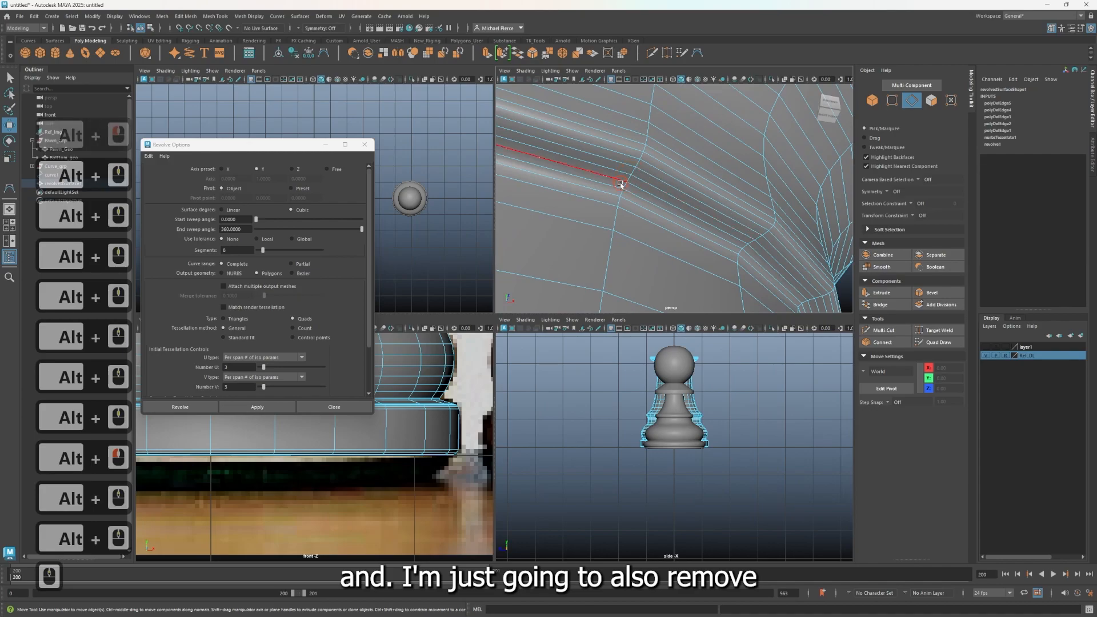
double_click(620, 184)
shift+double_click(617, 175)
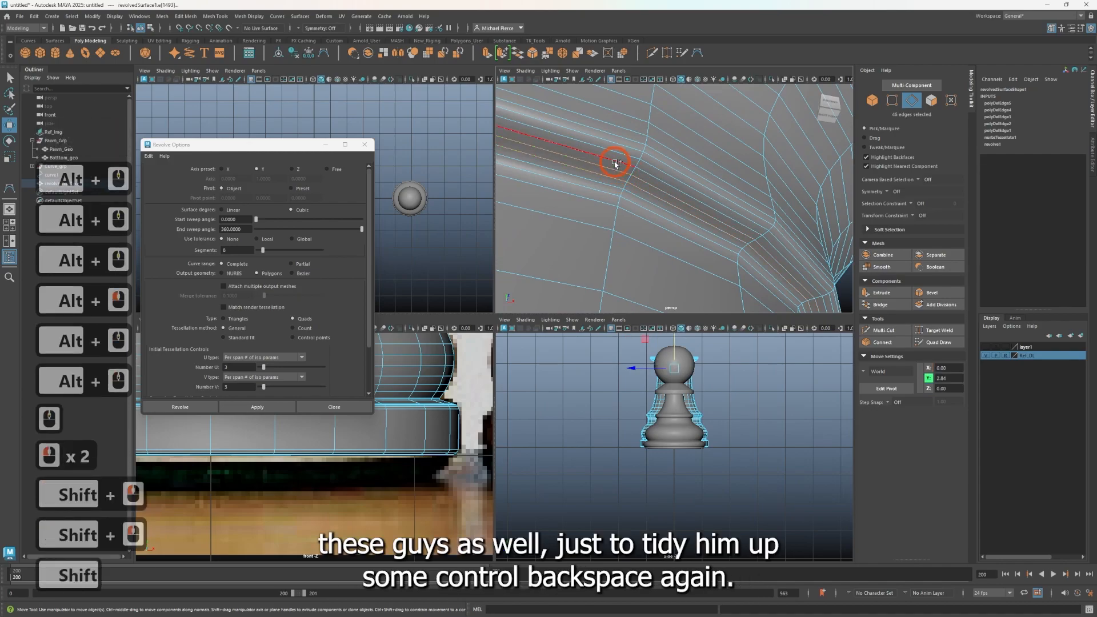
shift+double_click(615, 164)
key(ctrl+BackSpace)
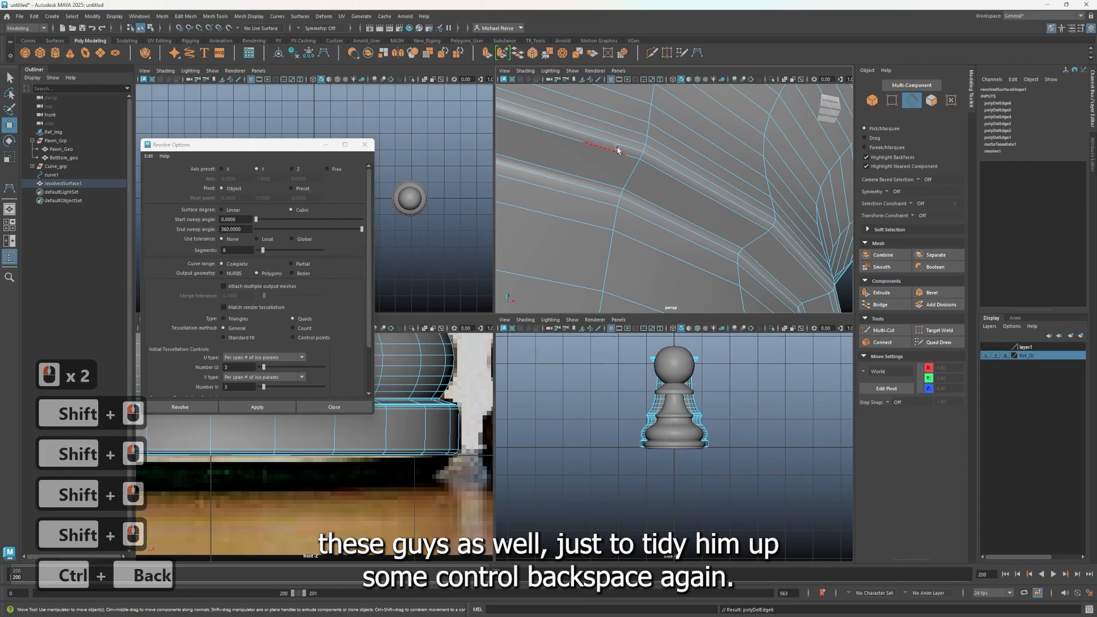
Step: Select the two concentric edge loops on the flat top of the rook's head and delete them with their vertices
scroll(625, 288, down, 4)
alt+drag(629, 189, 675, 138)
scroll(679, 166, down, 3)
alt+middle_drag(671, 217, 714, 135)
alt+drag(715, 134, 663, 277)
alt+right_drag(663, 276, 703, 249)
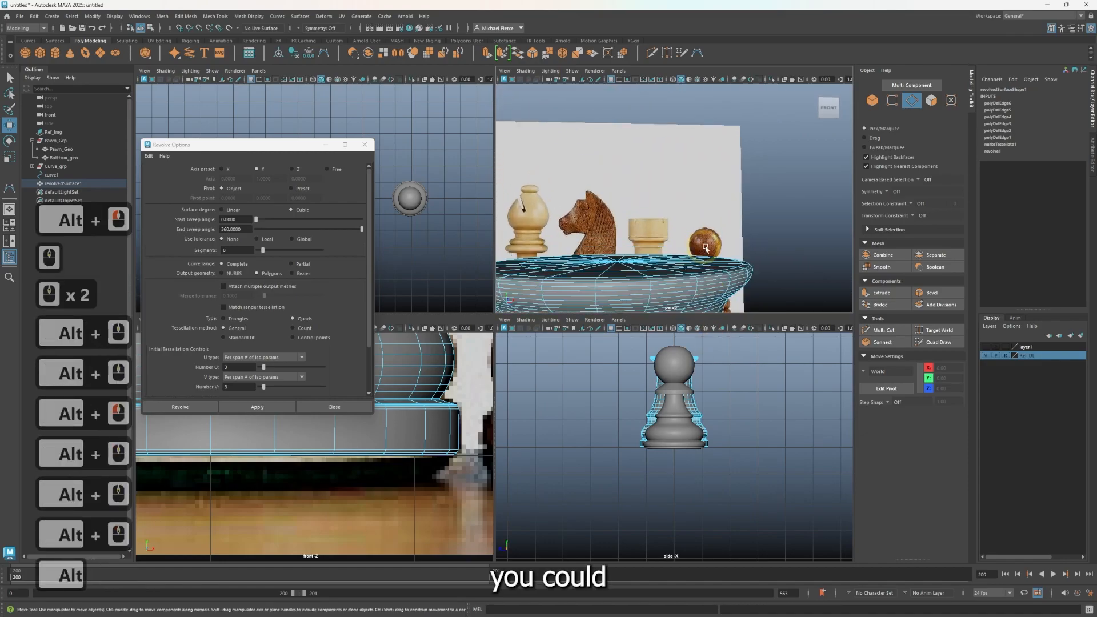
alt+middle_drag(703, 250, 671, 200)
alt+drag(671, 200, 673, 221)
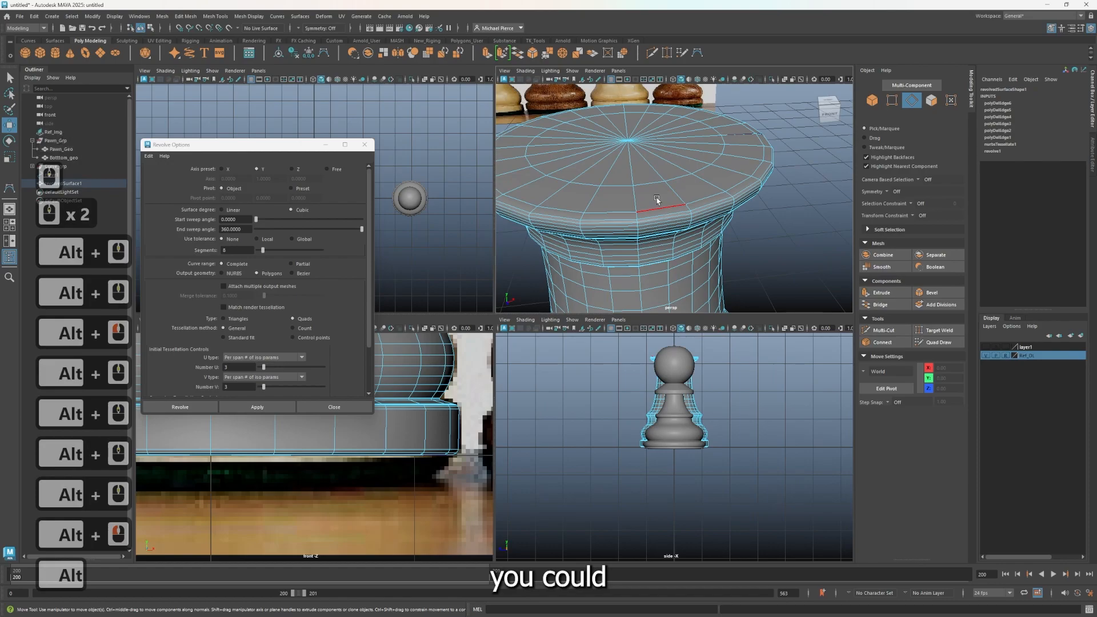
double_click(656, 199)
shift+double_click(649, 178)
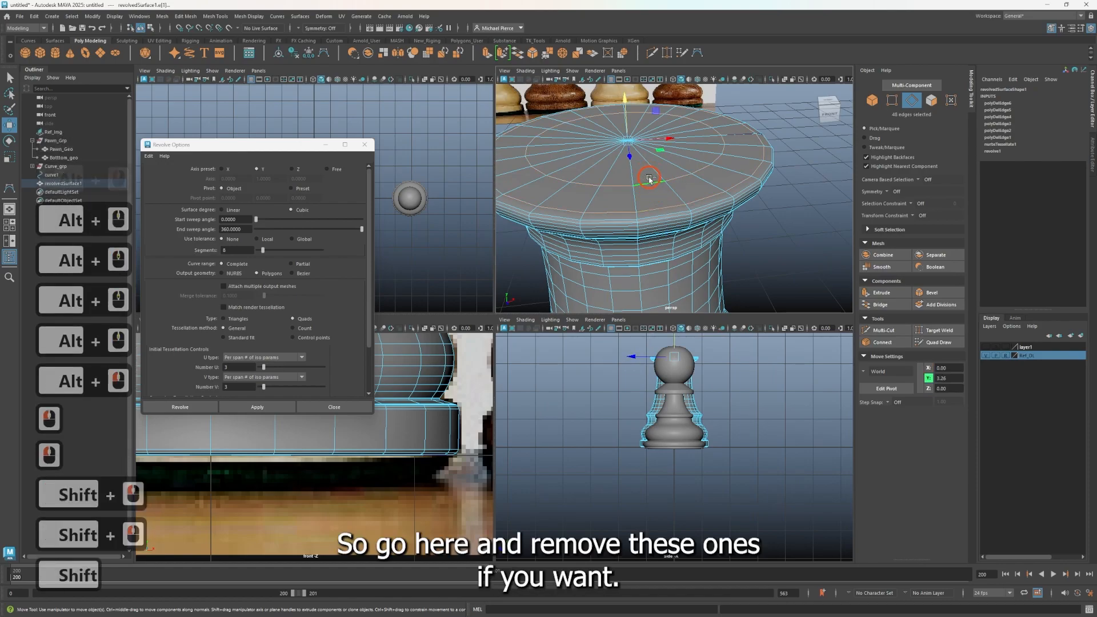
key(ctrl+BackSpace)
Step: Select every other horizontal edge loop up the side of the rook's flared head and delete them with their vertices
alt+drag(649, 179, 650, 161)
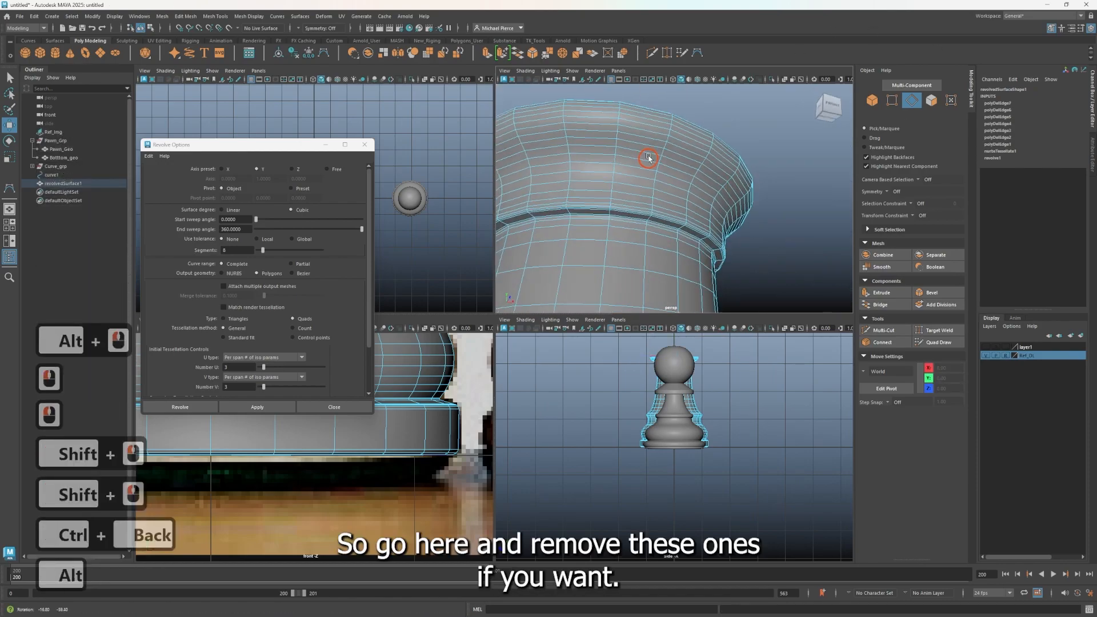
alt+middle_drag(649, 161, 650, 160)
alt+drag(649, 161, 622, 227)
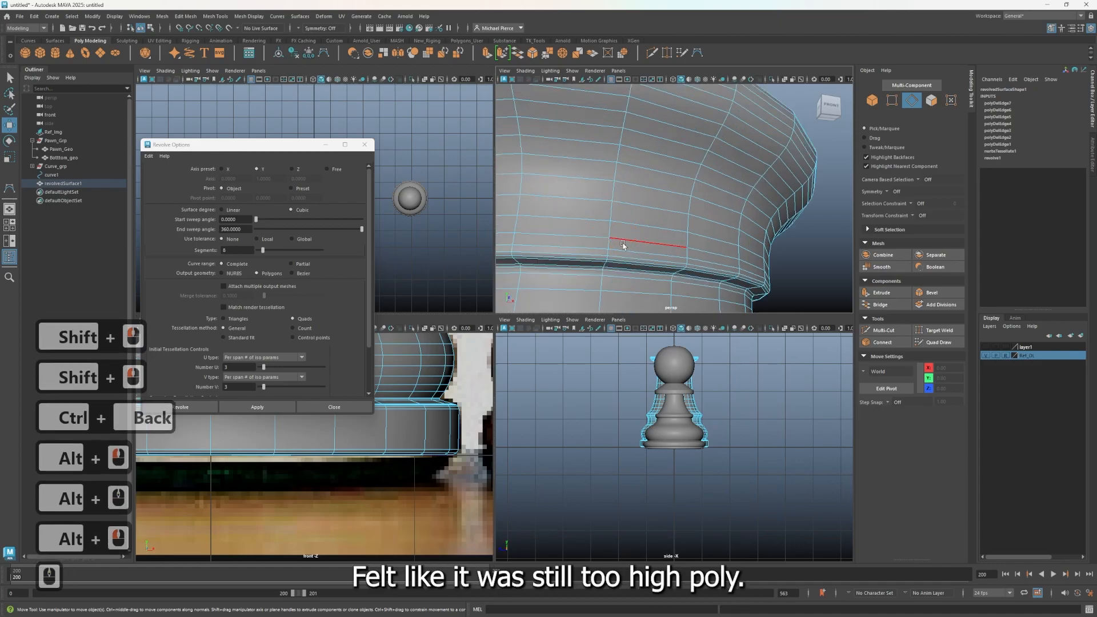
double_click(633, 245)
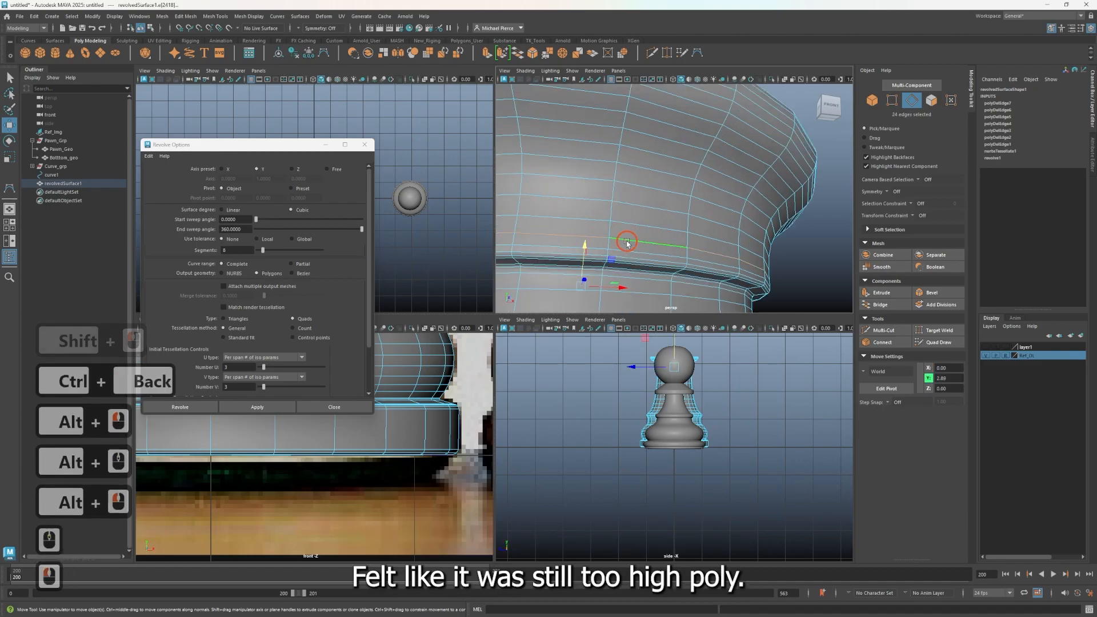
ctrl+click(639, 207)
shift+double_click(639, 207)
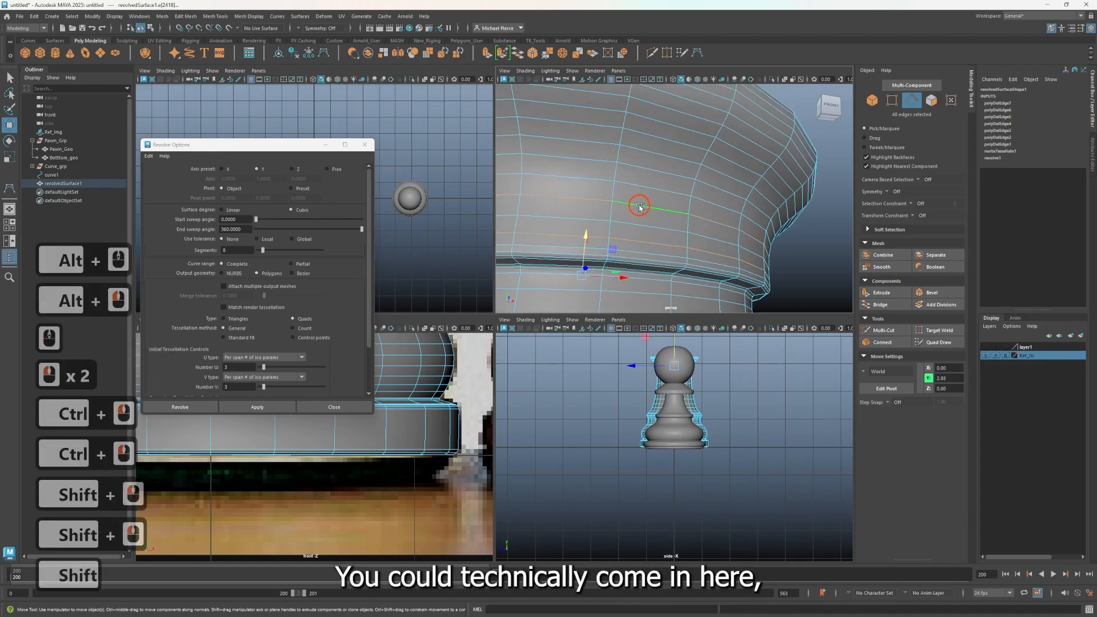
shift+double_click(658, 179)
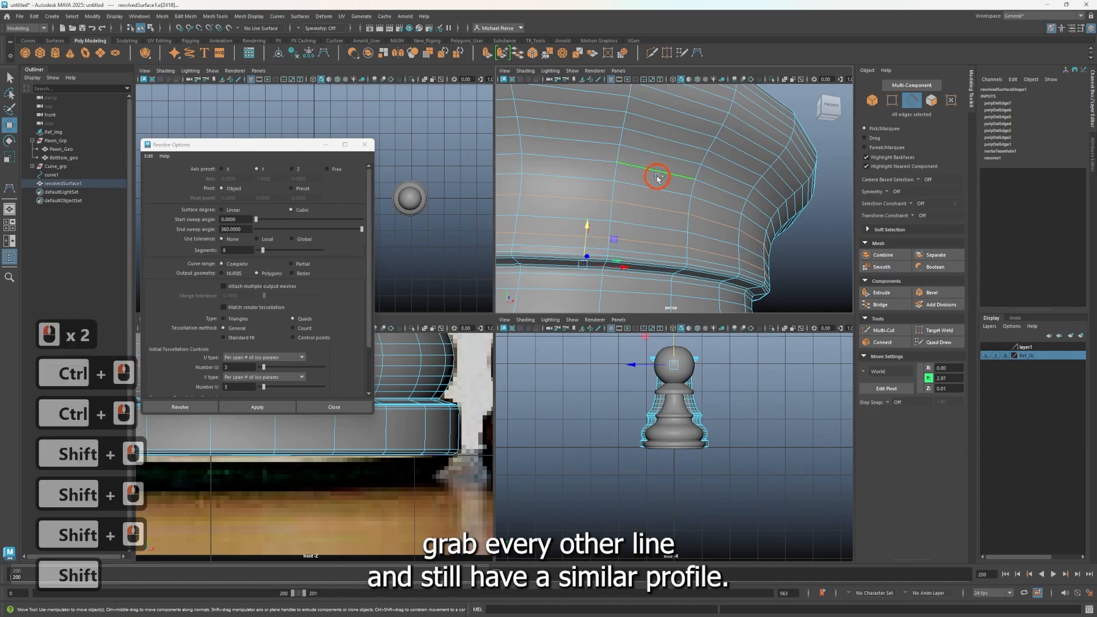
shift+double_click(693, 142)
shift+double_click(702, 124)
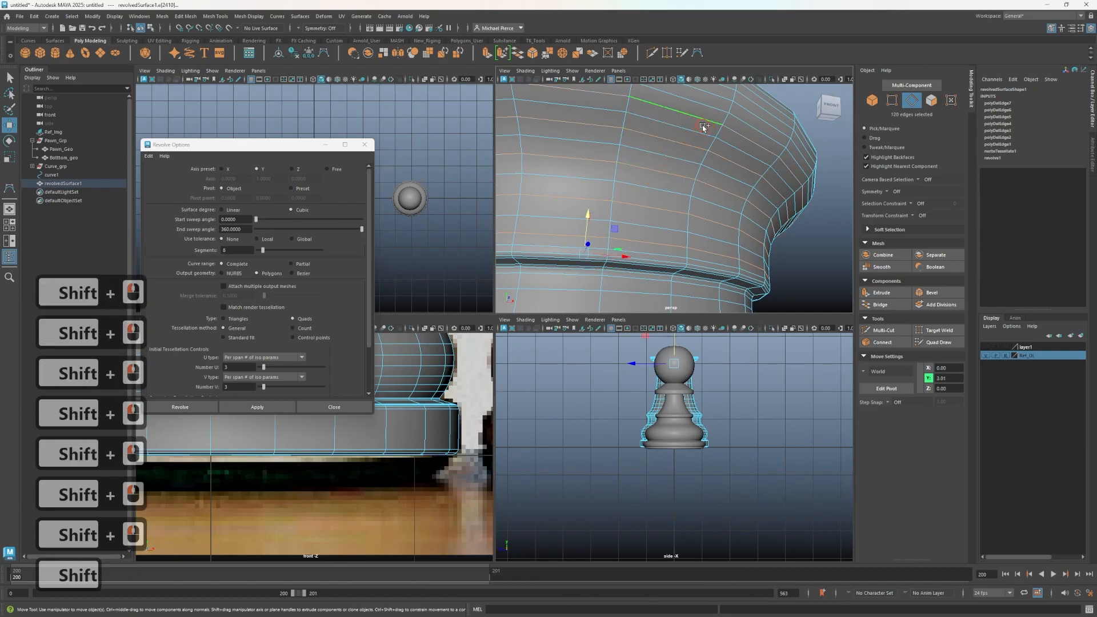
alt+drag(721, 147, 711, 228)
shift+double_click(703, 221)
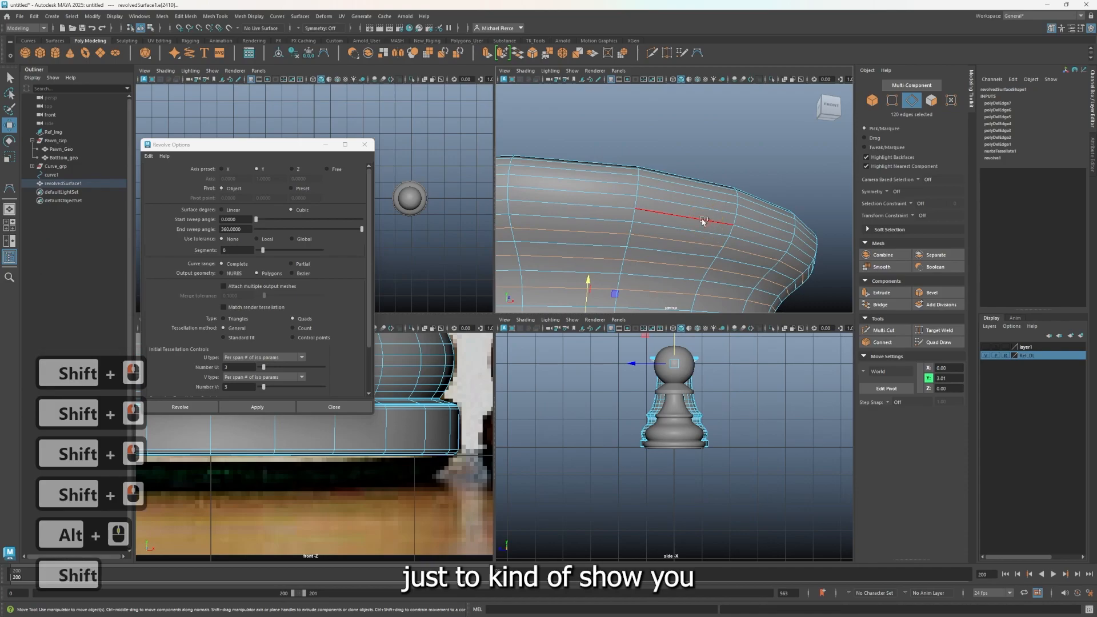
shift+double_click(708, 194)
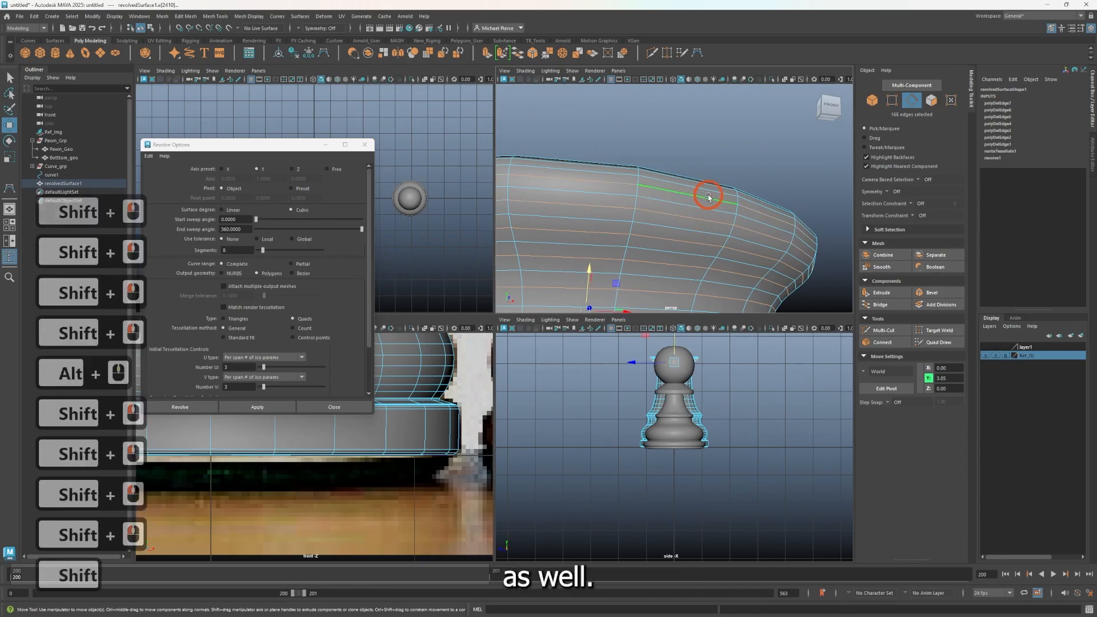
key(ctrl+BackSpace)
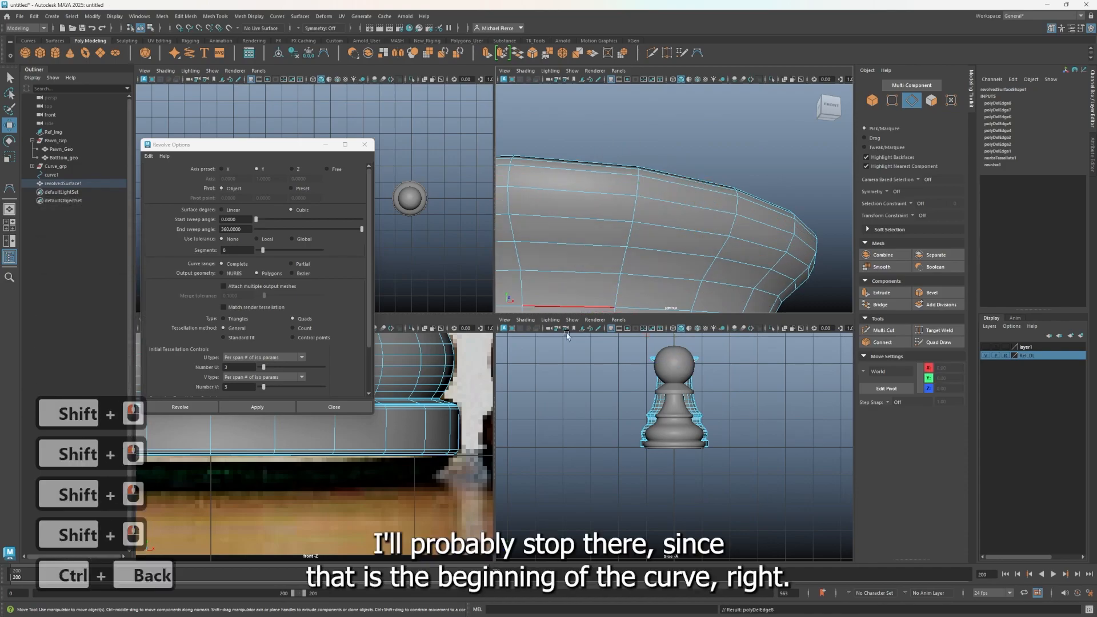
Step: Examine the thinned edge loops on the rook's head and the topology down the body to the base
scroll(751, 246, down, 2)
alt+middle_drag(750, 246, 737, 152)
alt+scroll(718, 225, down, 3)
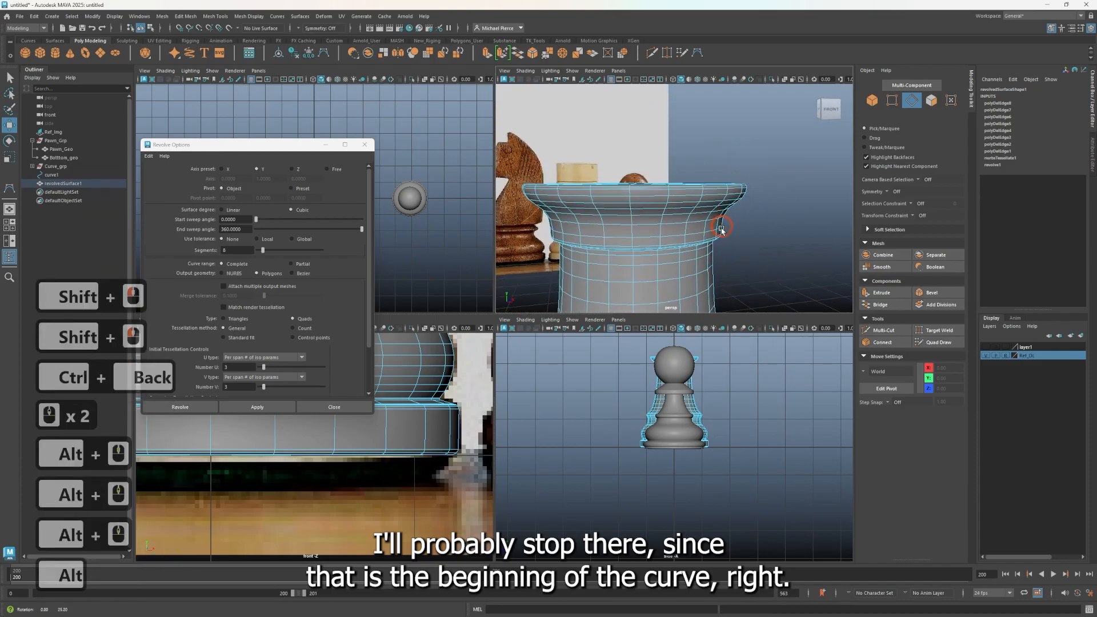
alt+drag(717, 225, 730, 179)
alt+middle_drag(730, 179, 715, 174)
alt+drag(715, 175, 704, 156)
alt+middle_drag(759, 213, 741, 112)
alt+middle_drag(722, 196, 693, 216)
alt+drag(693, 216, 662, 228)
Step: Select two tightly spaced edge loops at the upper edge of the base band and delete them with their vertices
scroll(672, 196, up, 4)
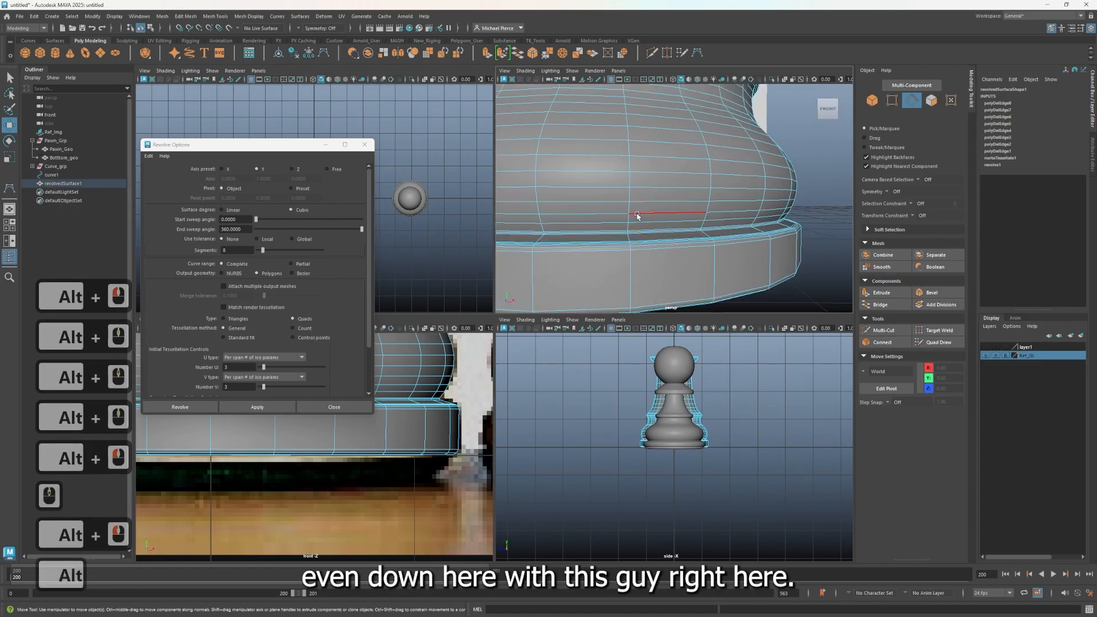
scroll(643, 245, up, 7)
scroll(635, 258, down, 4)
alt+right_drag(676, 267, 769, 261)
alt+middle_drag(769, 261, 746, 238)
alt+drag(747, 238, 768, 246)
alt+middle_drag(767, 246, 774, 233)
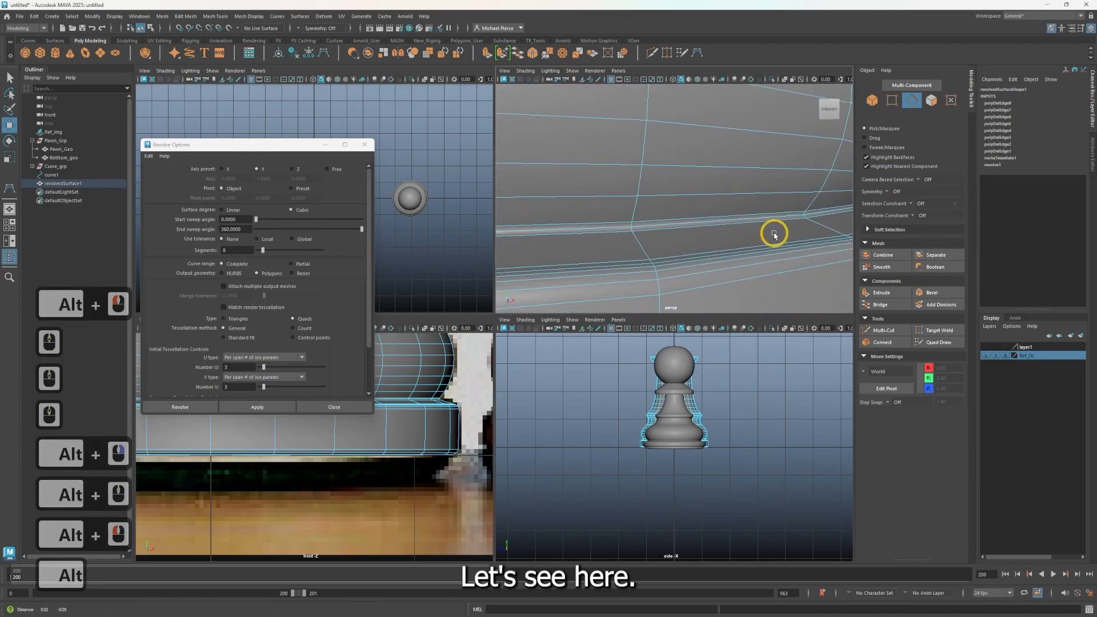
click(733, 252)
double_click(728, 250)
shift+double_click(729, 253)
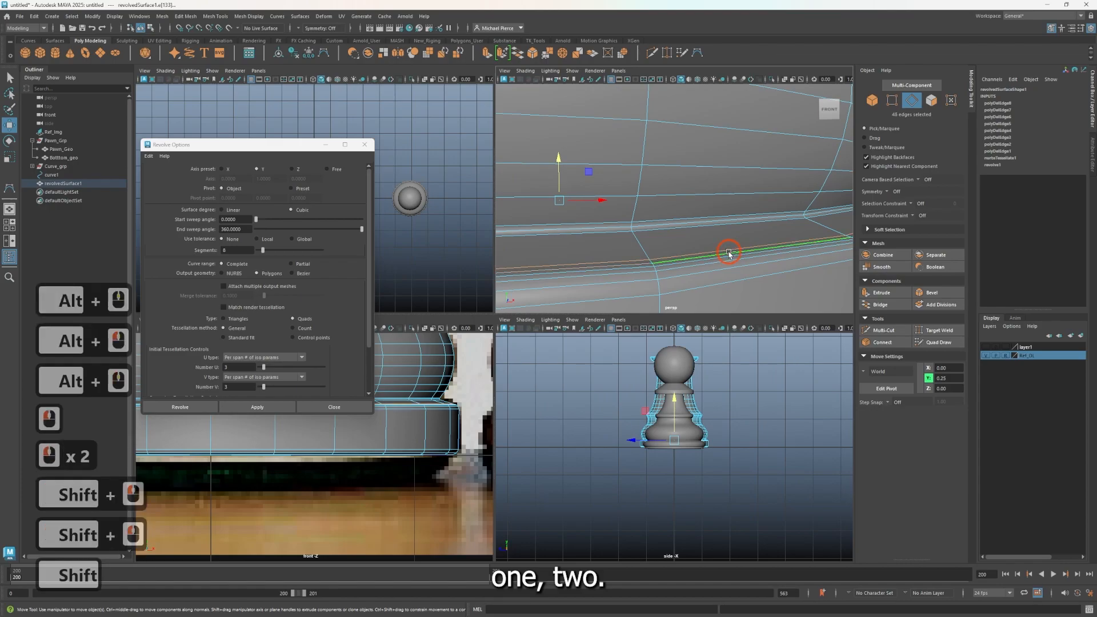
key(ctrl+BackSpace)
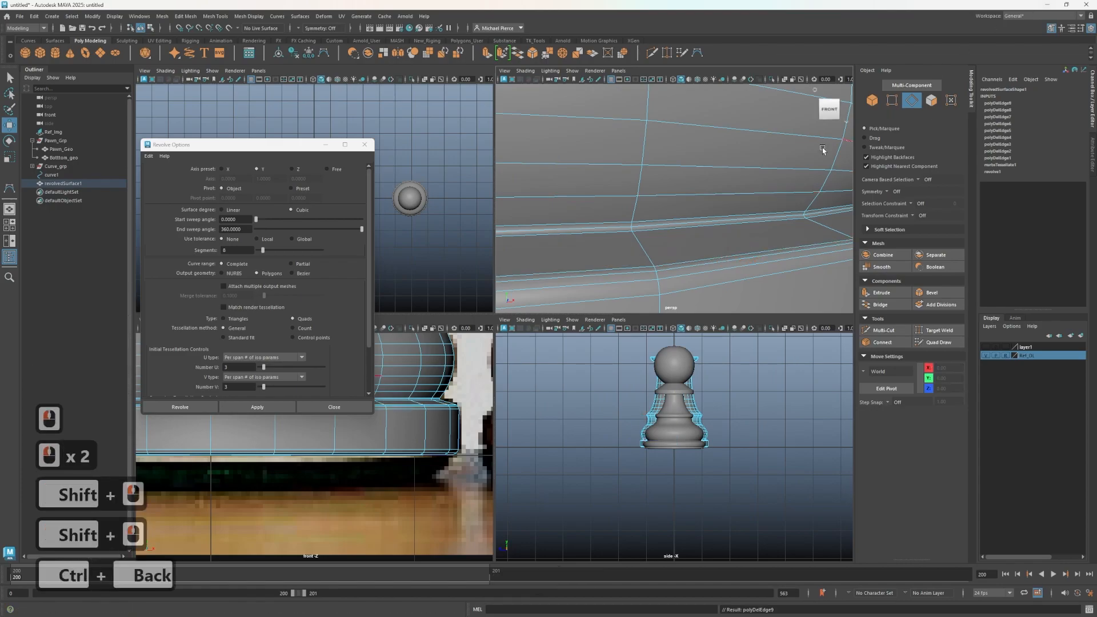
Step: Select every other horizontal edge loop from the lower body bulge up to the narrow ridge, keeping the ridge's own loops, and delete them with their vertices
double_click(677, 195)
shift+double_click(691, 123)
scroll(680, 216, down, 5)
alt+middle_drag(680, 217, 688, 240)
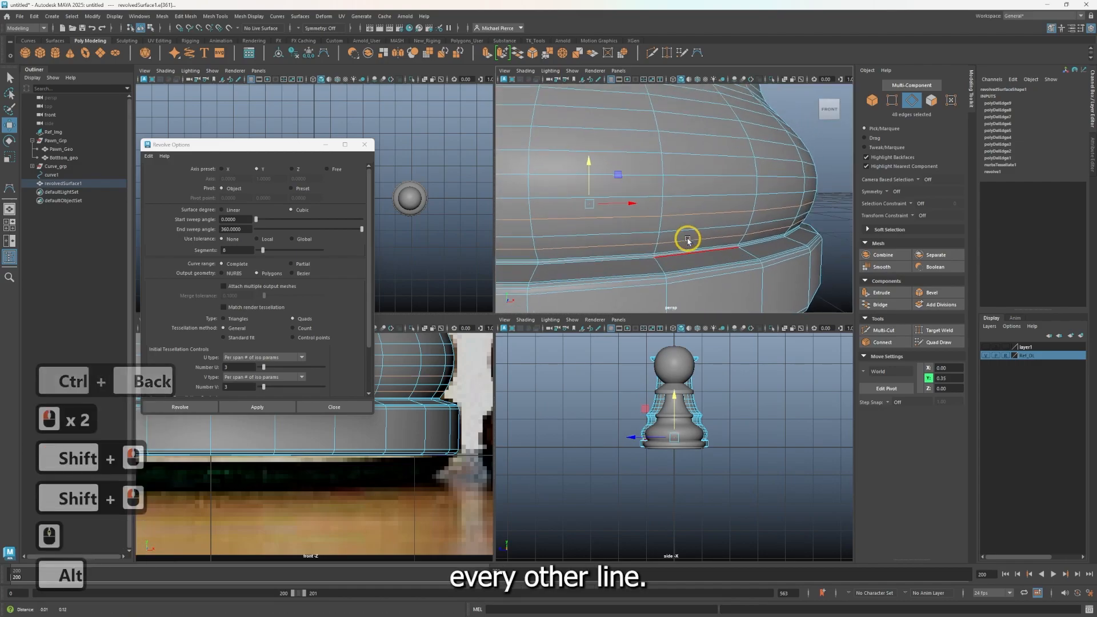
shift+double_click(691, 196)
shift+double_click(691, 159)
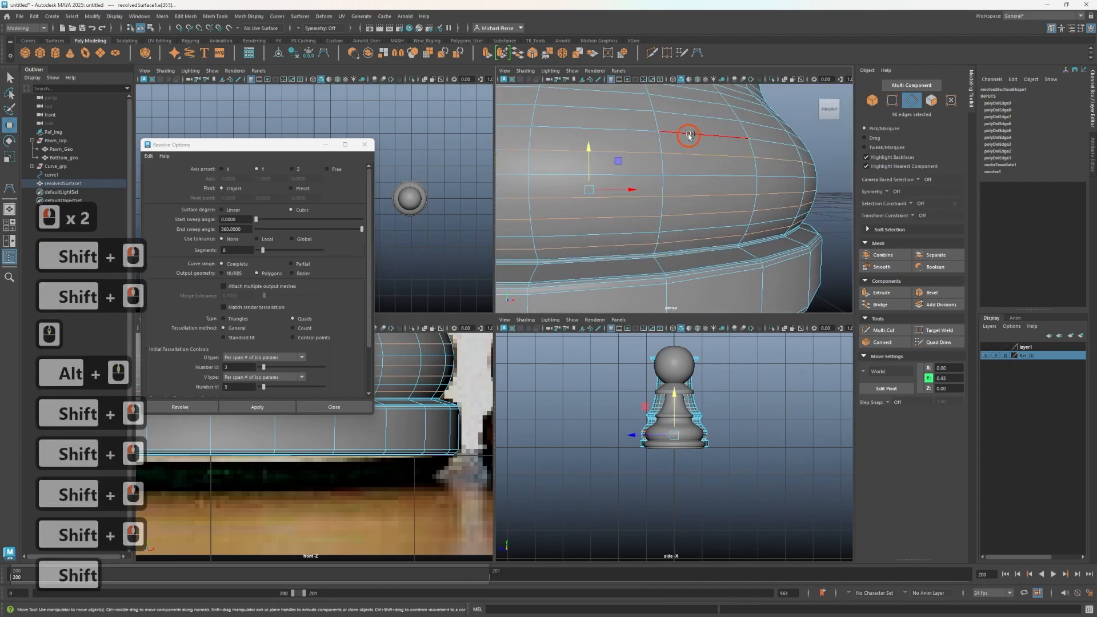
shift+double_click(688, 119)
alt+middle_drag(688, 119, 689, 205)
shift+double_click(685, 160)
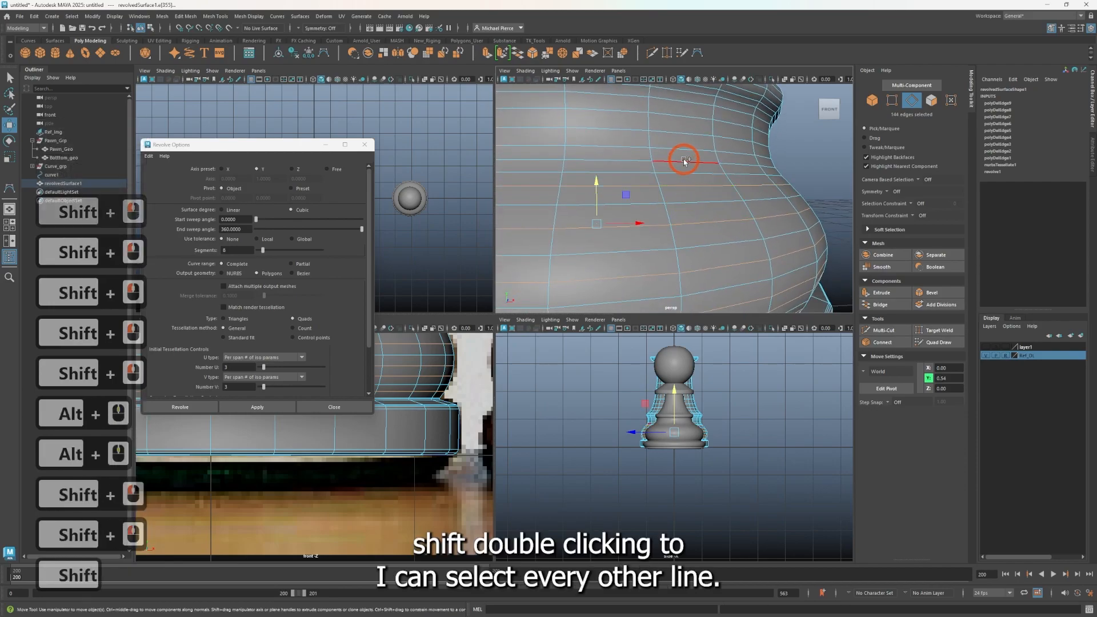
shift+double_click(686, 140)
shift+double_click(684, 138)
alt+middle_drag(689, 183, 714, 248)
shift+double_click(698, 179)
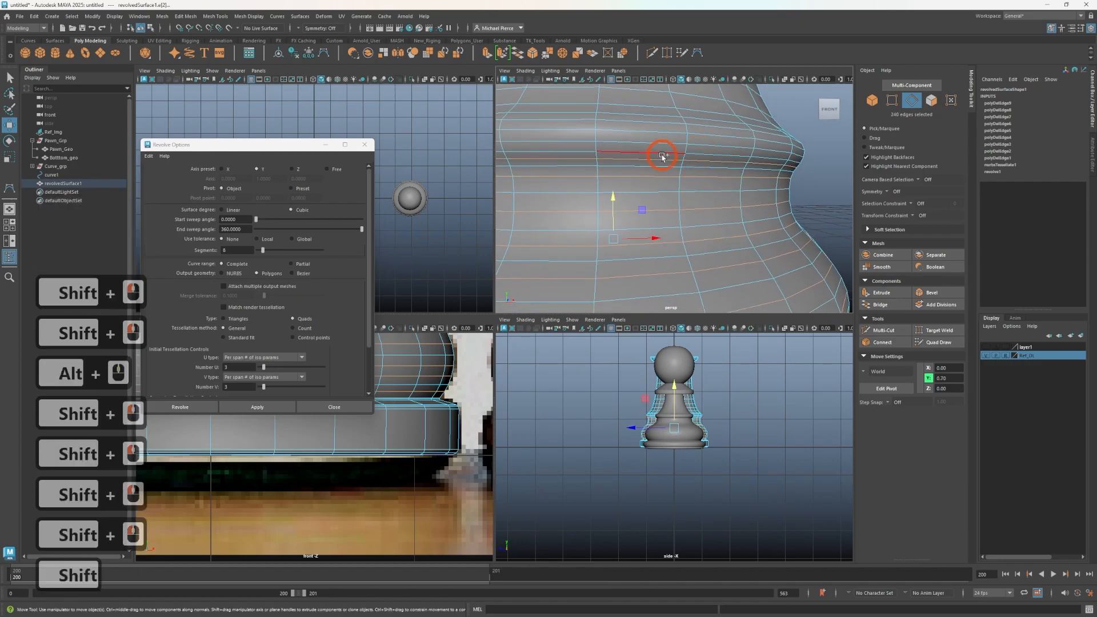
shift+double_click(653, 132)
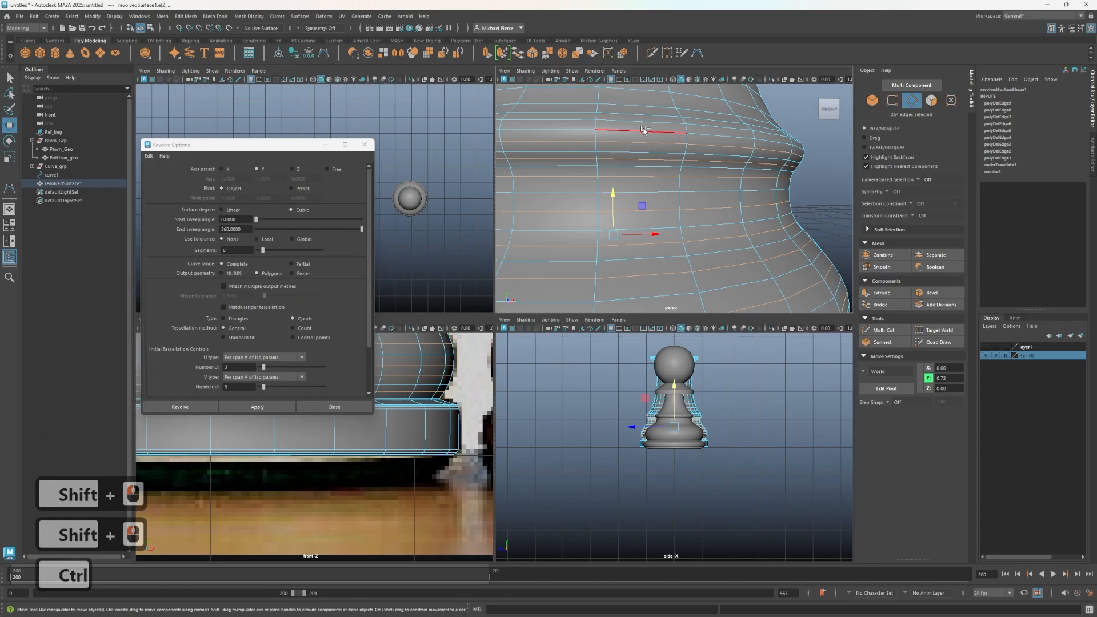
alt+drag(641, 175, 646, 152)
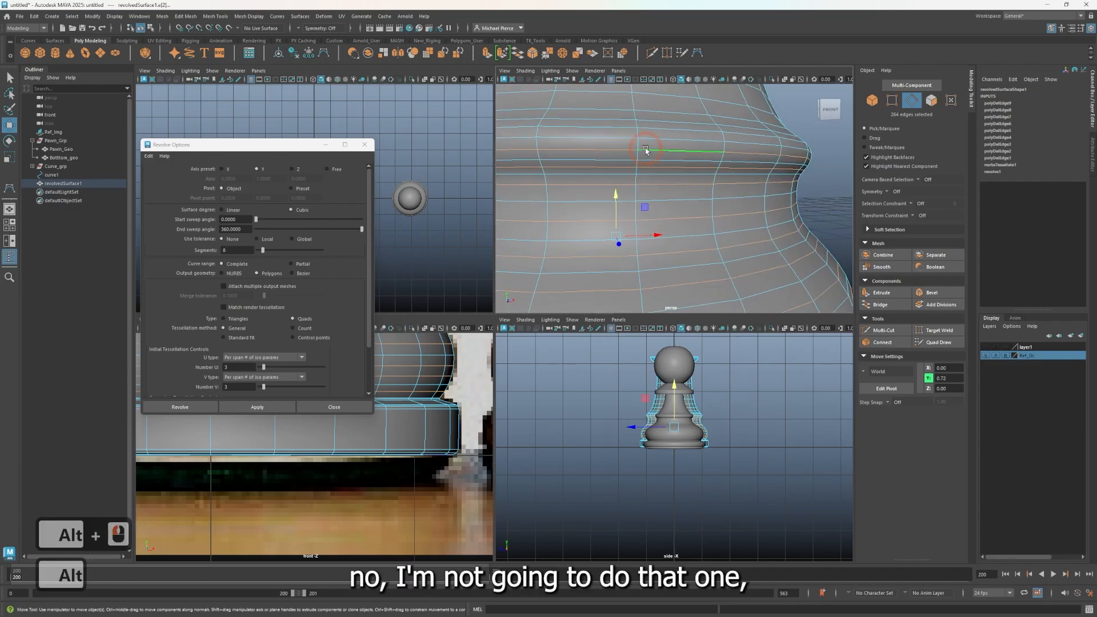
ctrl+double_click(646, 150)
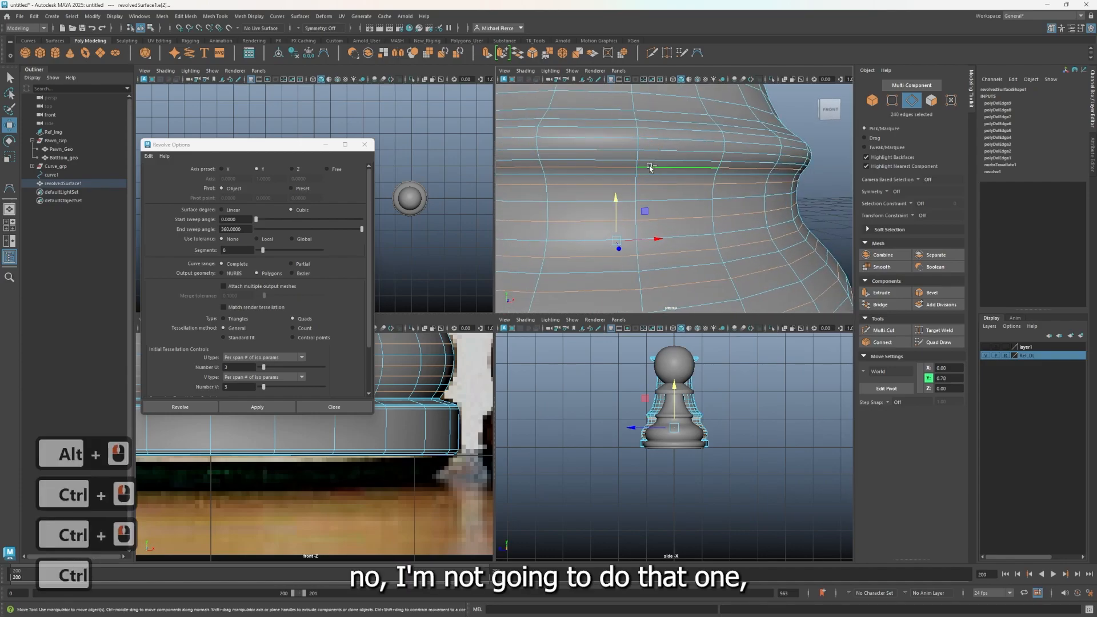
key(ctrl+BackSpace)
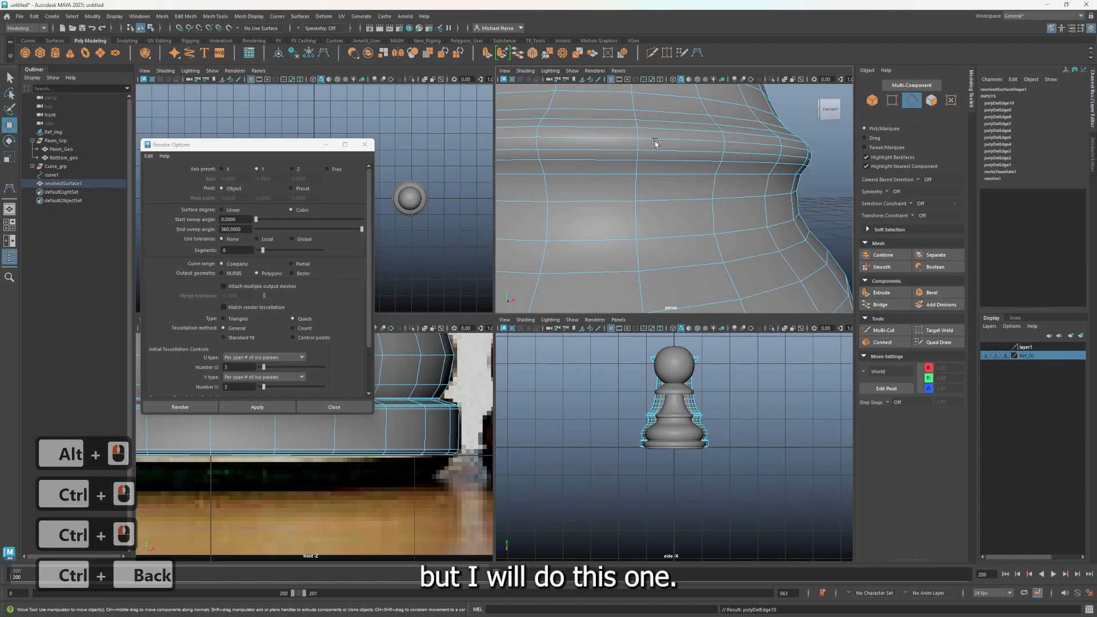
Step: Show the rook in smooth mesh preview and check its overall silhouette
alt+drag(638, 95, 680, 155)
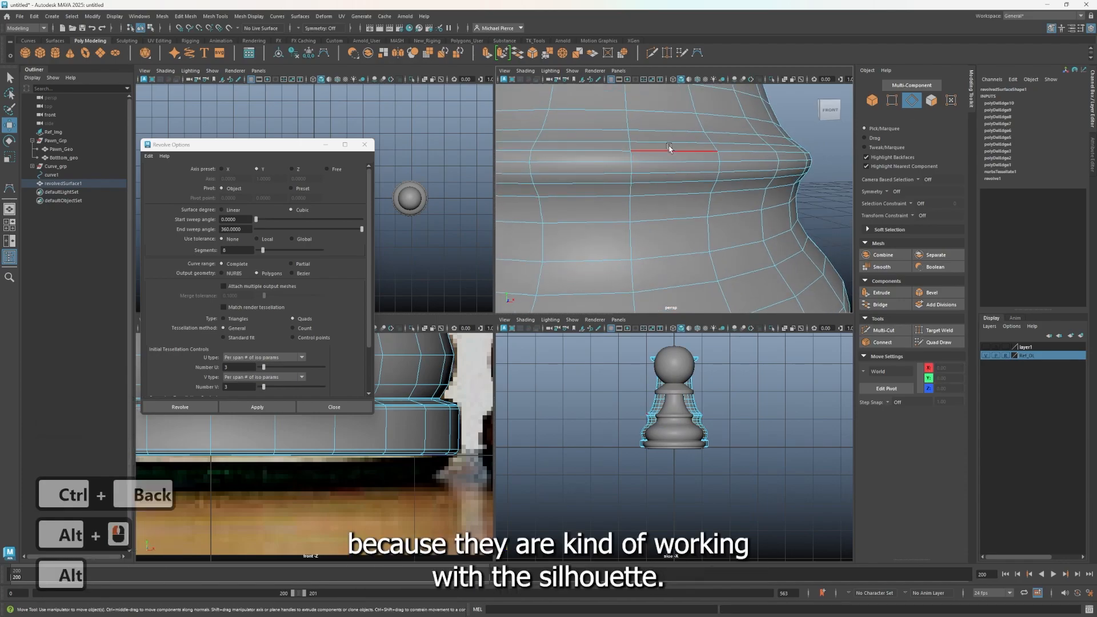
scroll(667, 137, down, 6)
alt+drag(683, 177, 793, 161)
key(3)
scroll(638, 240, down, 6)
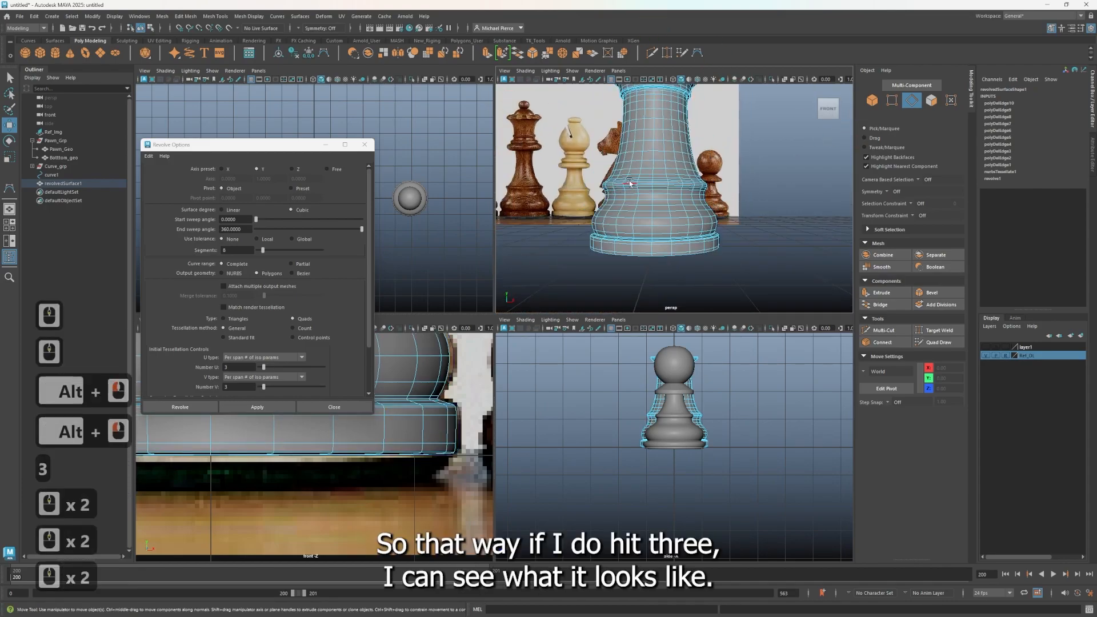
Step: Turn off the rook's smooth mesh preview and close the Revolve options
alt+drag(639, 240, 678, 225)
key(1)
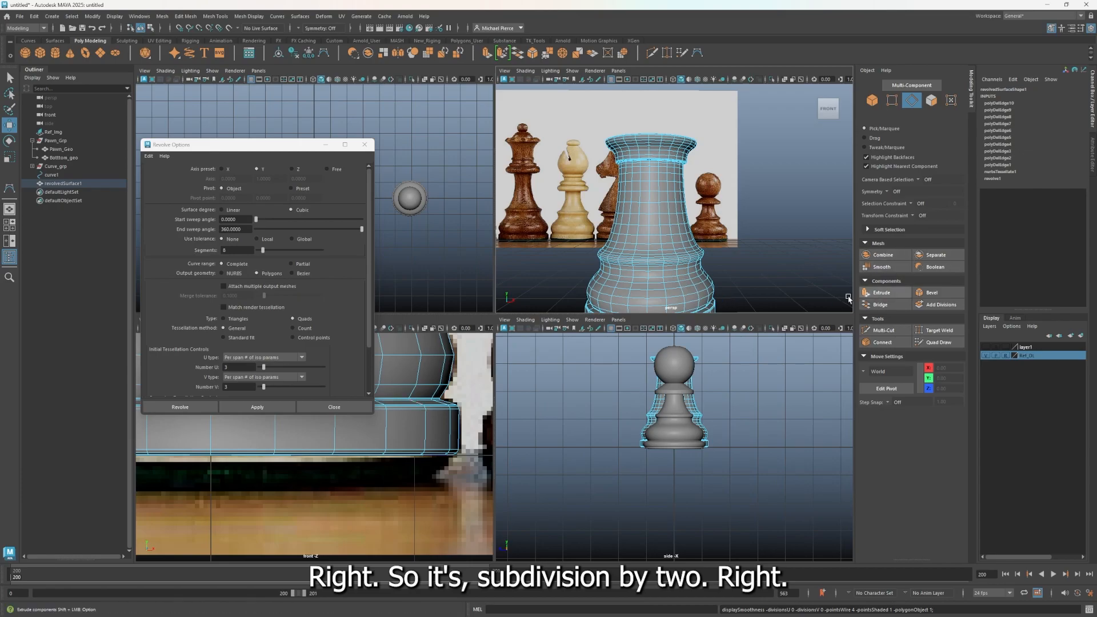
alt+drag(725, 216, 705, 233)
alt+middle_drag(705, 233, 725, 212)
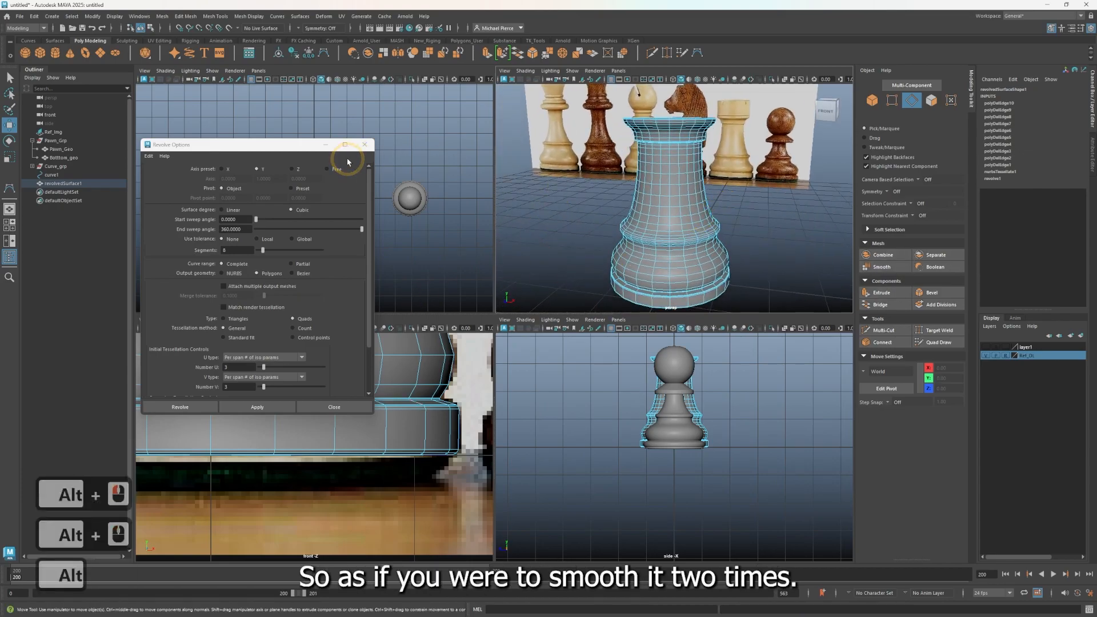
click(365, 144)
scroll(714, 182, up, 3)
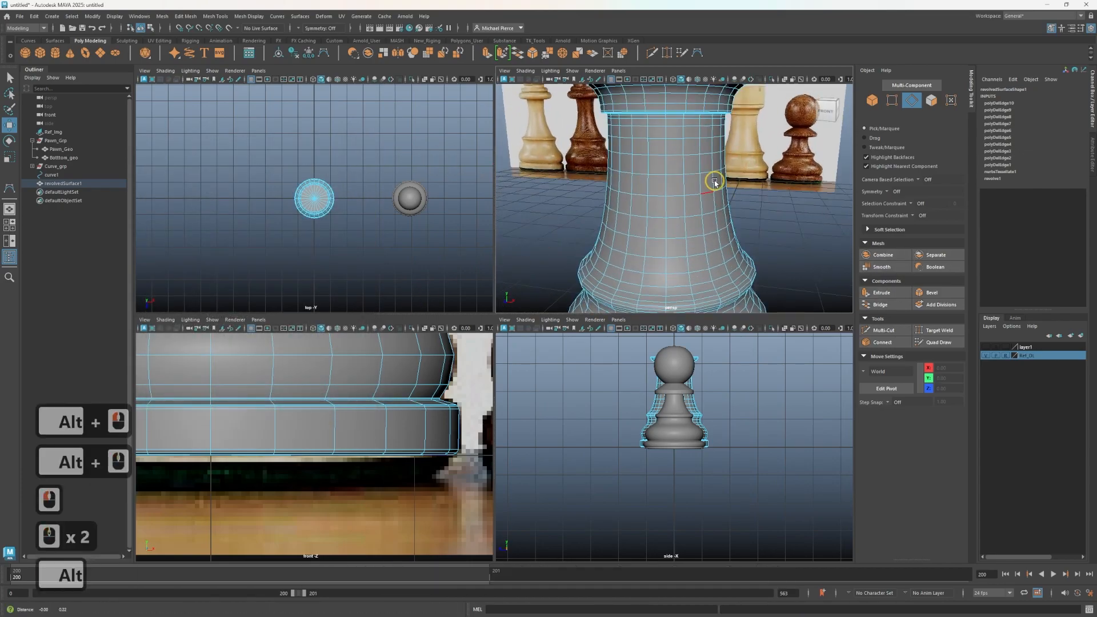
alt+right_drag(715, 182, 695, 245)
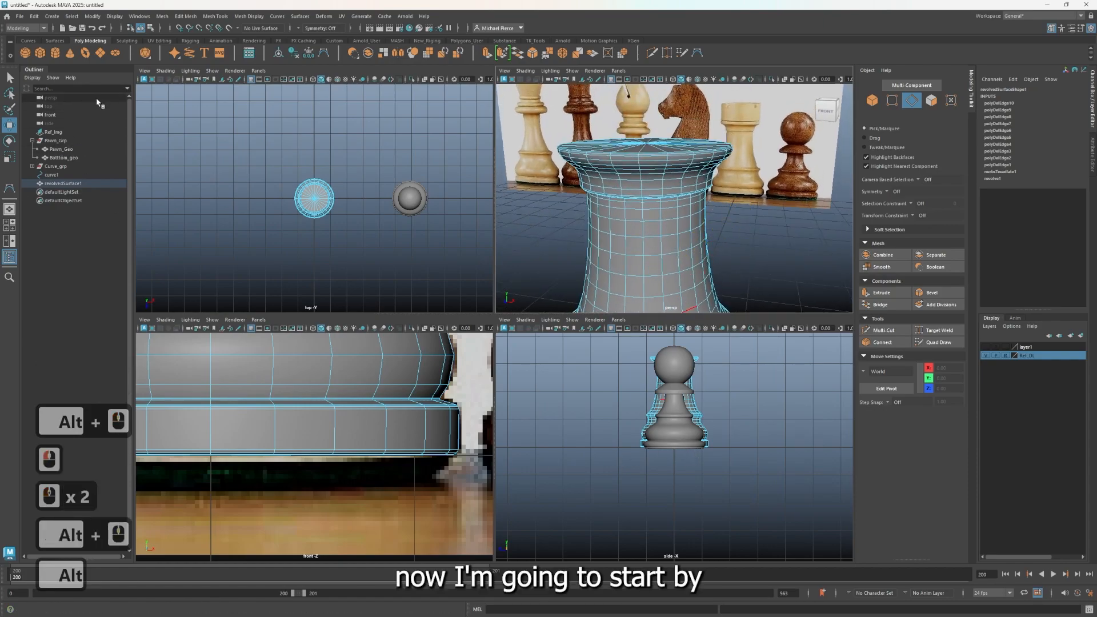
Step: Create a polygon cylinder at the origin and raise it to about 3.88 units in Y above the rook's body
click(55, 55)
scroll(640, 254, down, 2)
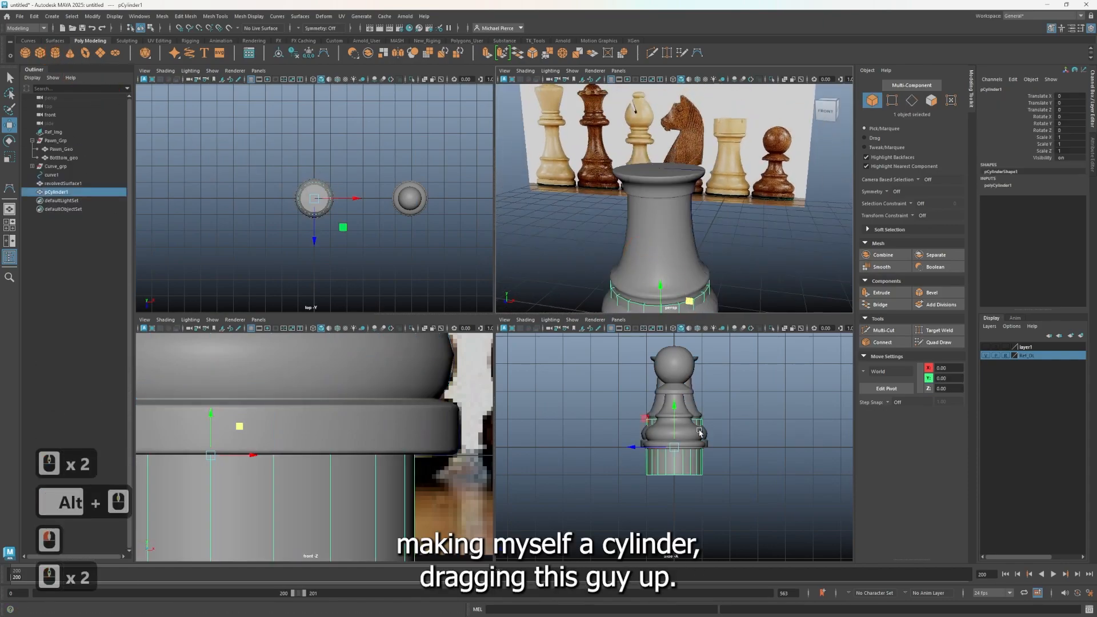
drag(675, 413, 675, 301)
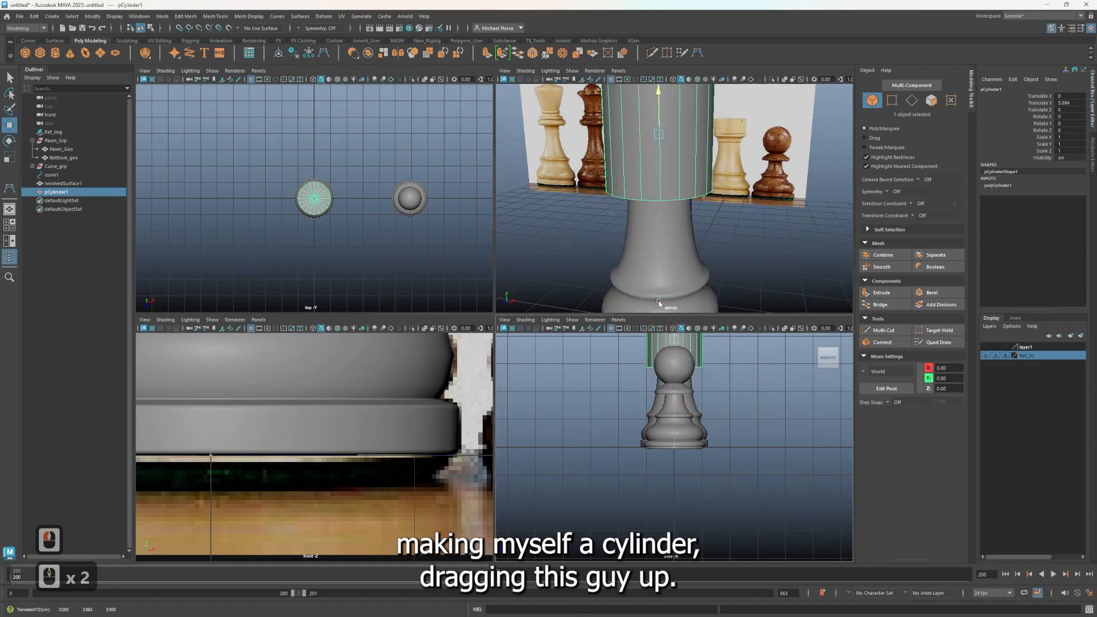
Step: Display the front view in wireframe and raise the cylinder to about 4.24 units in Y over the reference rook's crown
scroll(280, 368, down, 3)
scroll(341, 410, up, 7)
alt+middle_drag(342, 378, 323, 458)
key(4)
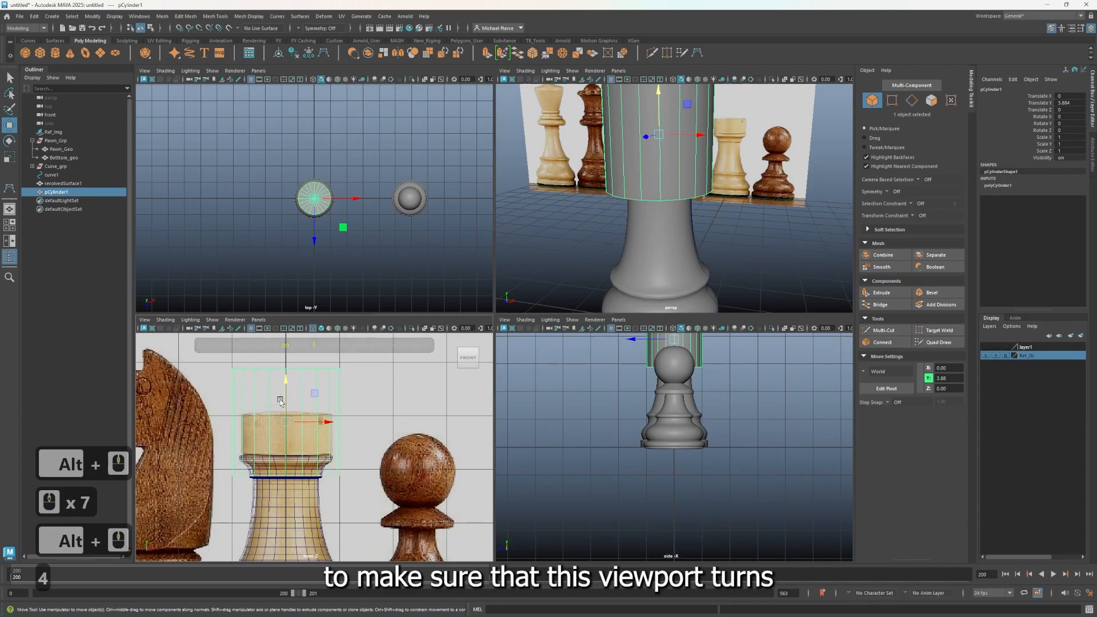
drag(285, 380, 290, 361)
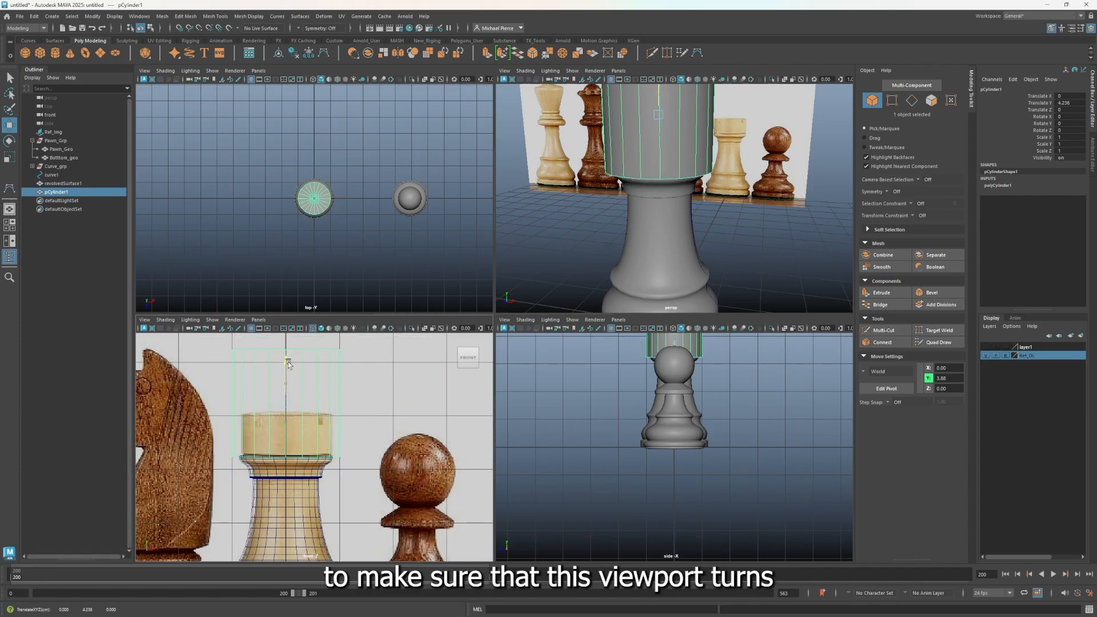
Step: Scale the cylinder to about 0.857 in width and 0.254 in height, and lower it to about Y 3.83 over the reference rook's crown
key(r)
mouse_move(285, 400)
mouse_down()
mouse_move(264, 420)
mouse_move(272, 412)
mouse_up()
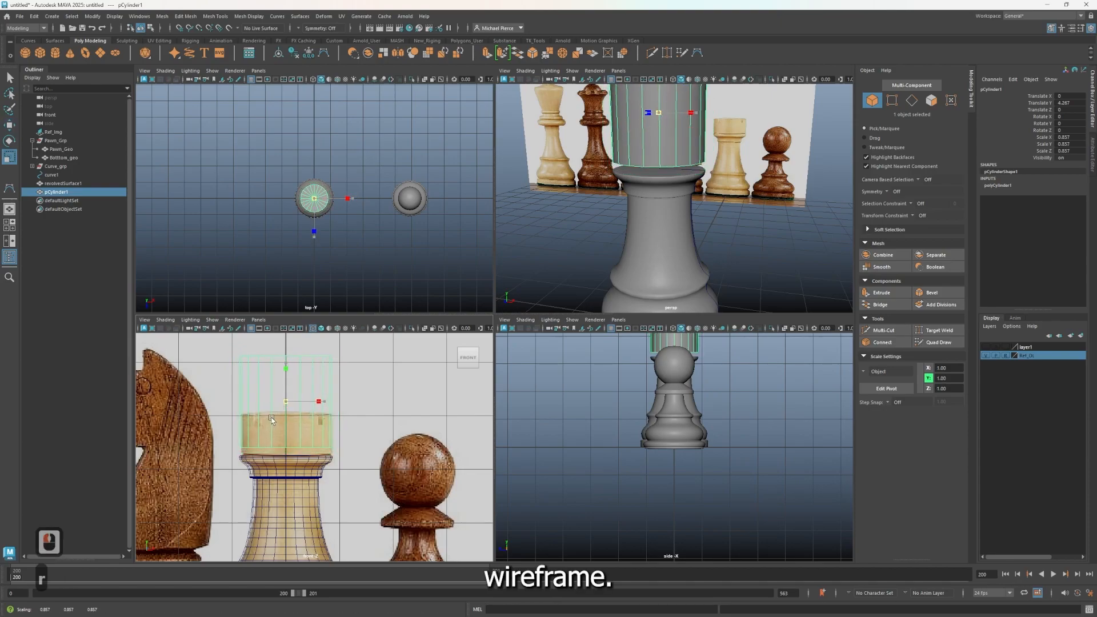
key(w)
drag(285, 368, 289, 399)
key(r)
key(w)
key(r)
key(w)
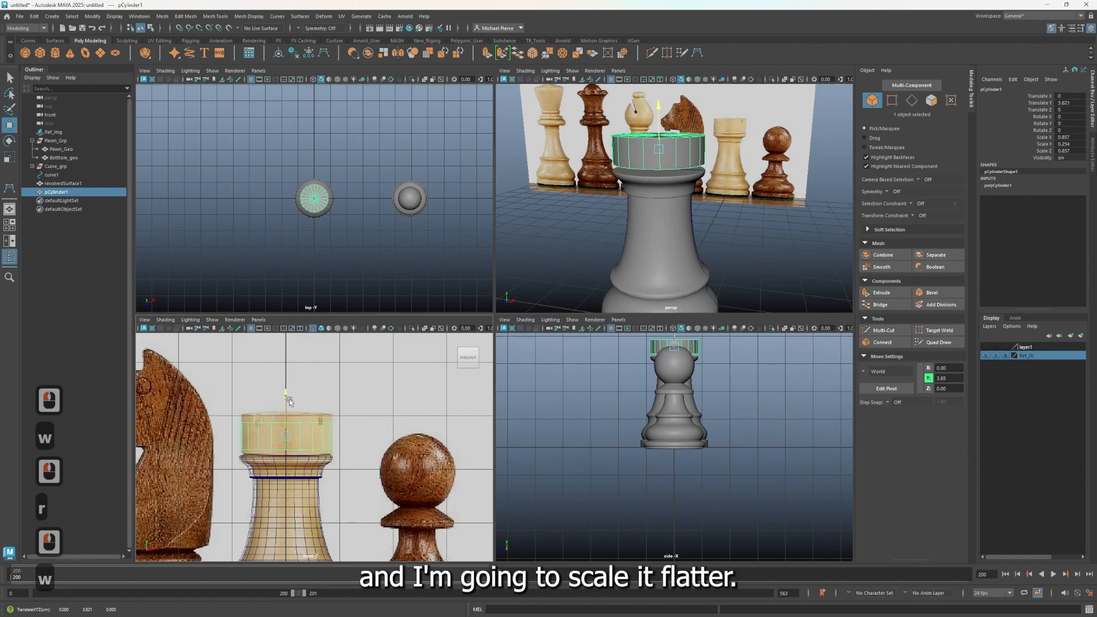
scroll(254, 446, up, 3)
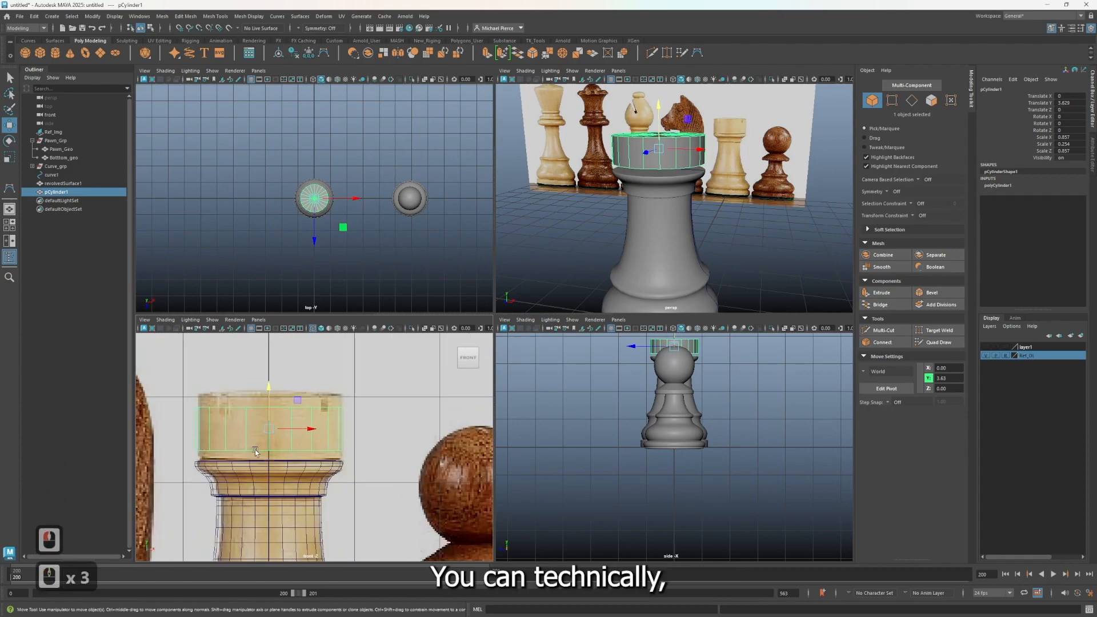
Step: Move the cylinder's pivot point down to its bottom edge using vertex snapping
key(d)
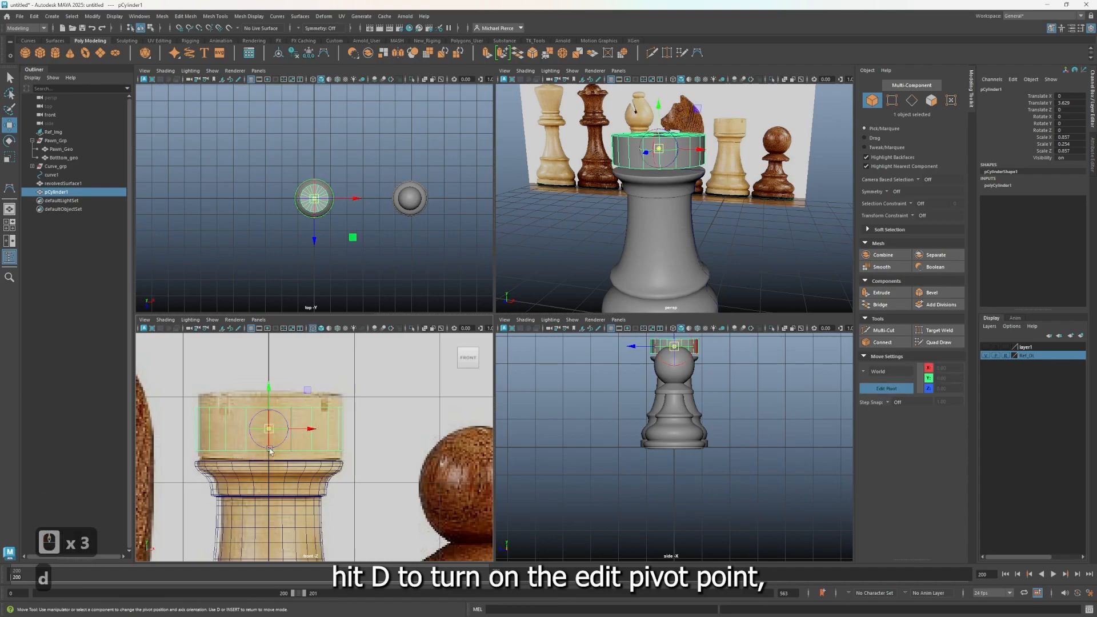
key(v)
drag(268, 387, 273, 397)
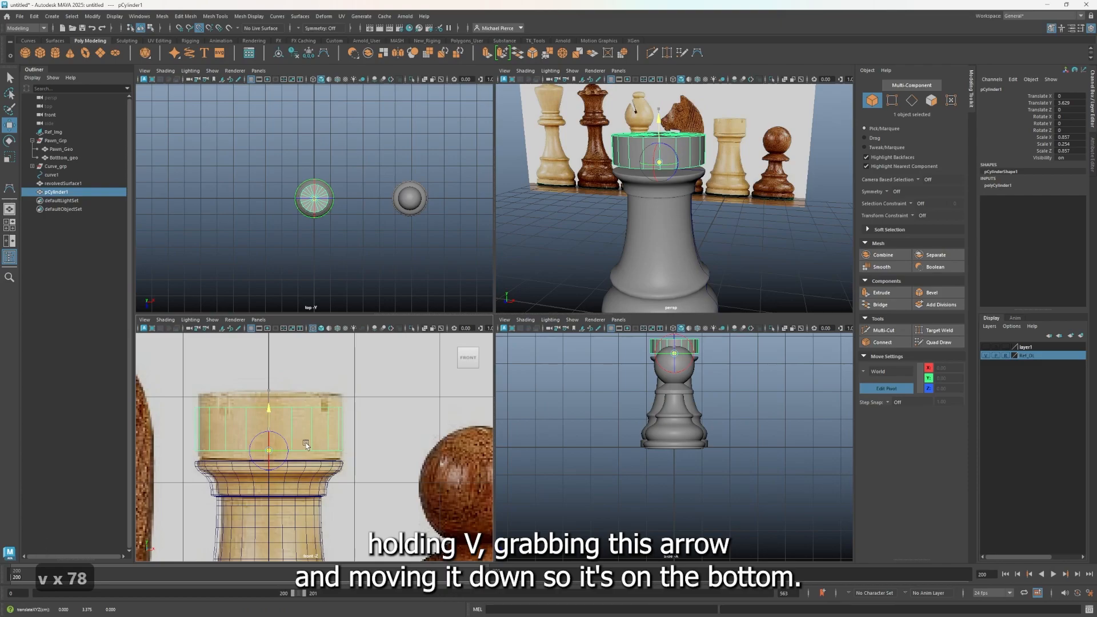
drag(305, 444, 304, 442)
key(d)
Step: Move the cylinder down in the front view so its base rests on the collar of the rook body
drag(269, 409, 273, 413)
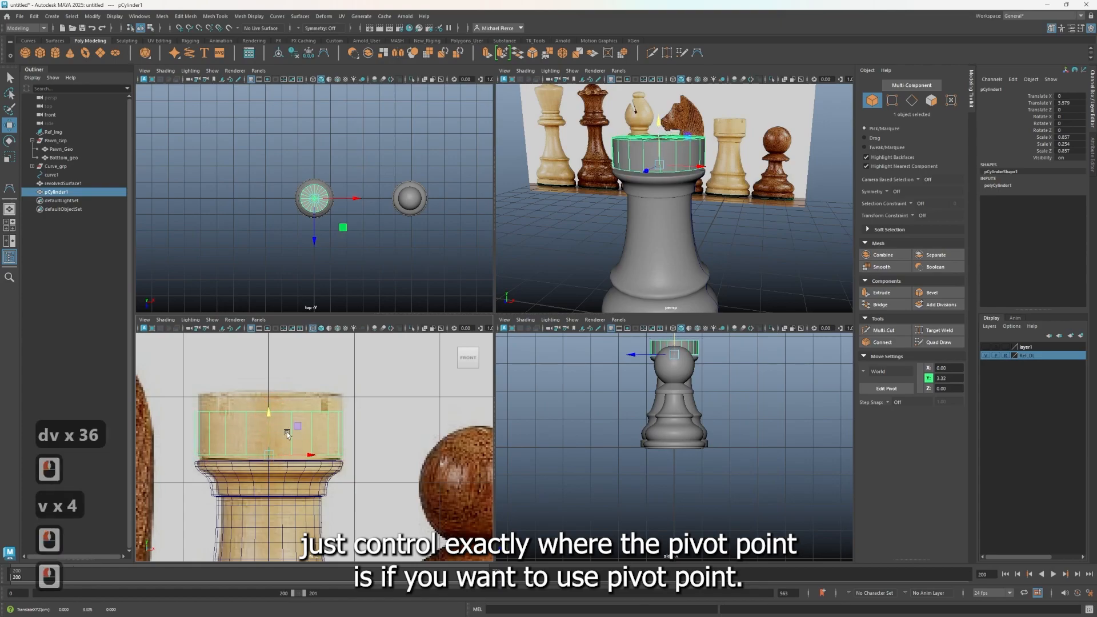
scroll(283, 448, up, 4)
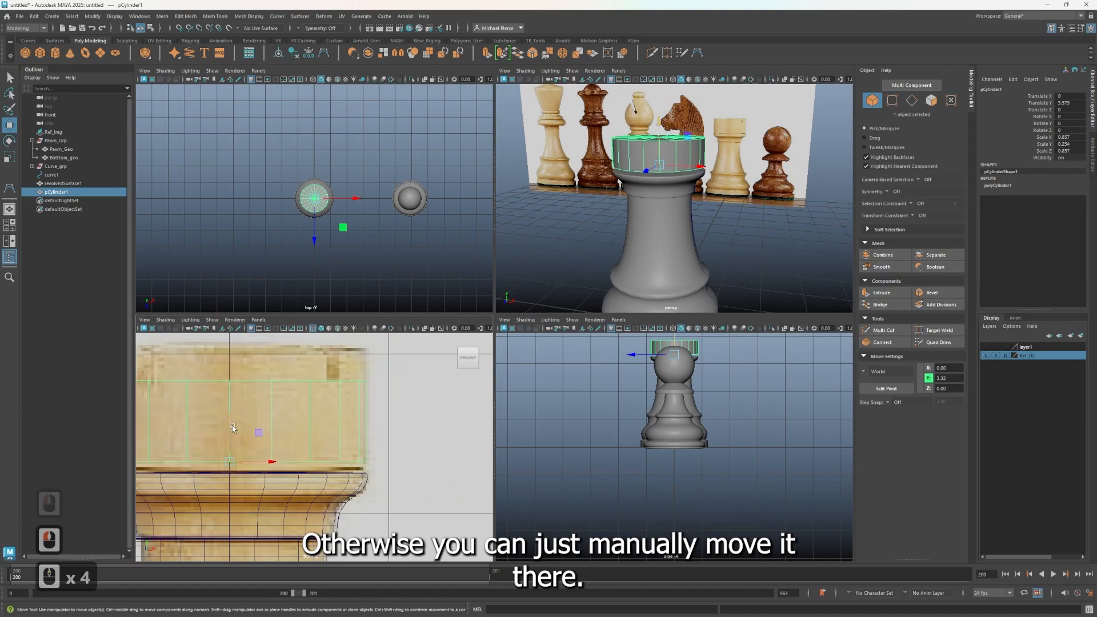
drag(233, 429, 236, 433)
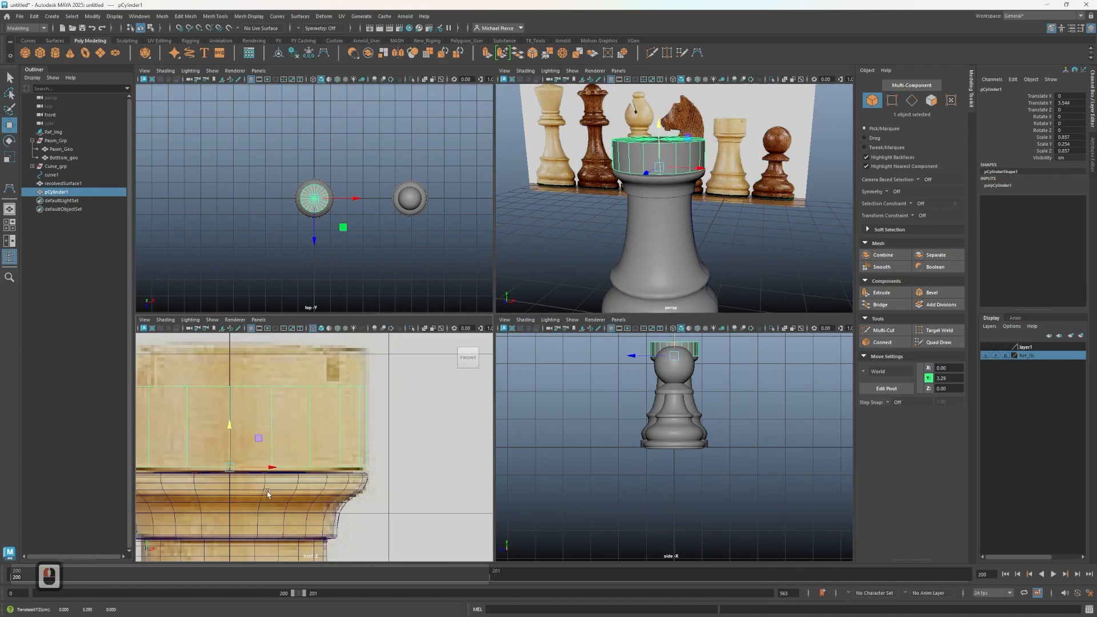
alt+middle_drag(281, 502, 296, 488)
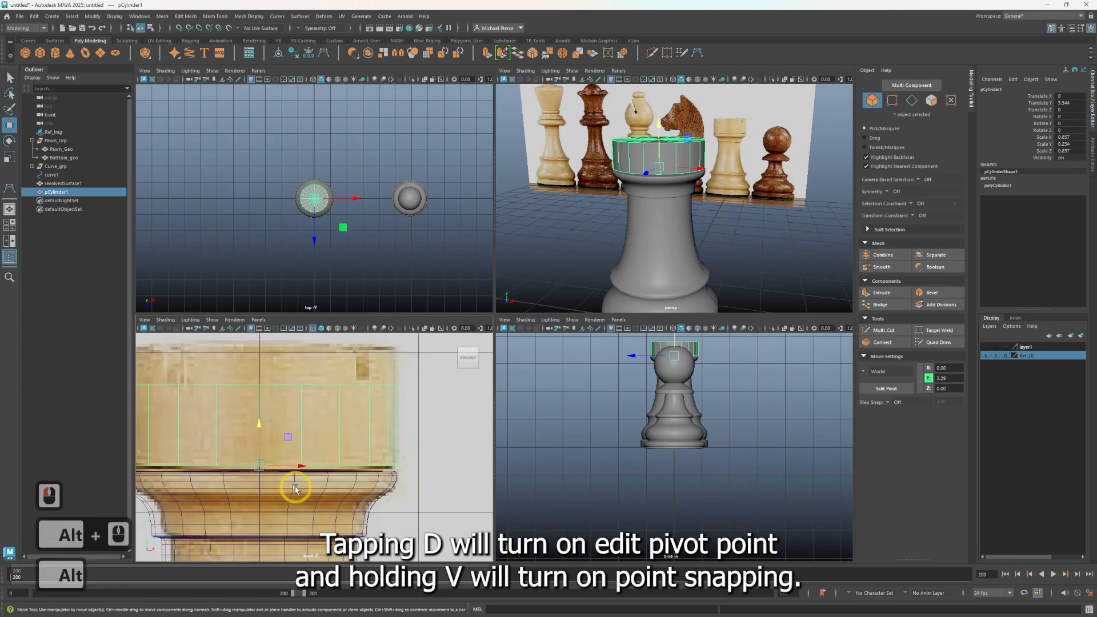
key(v)
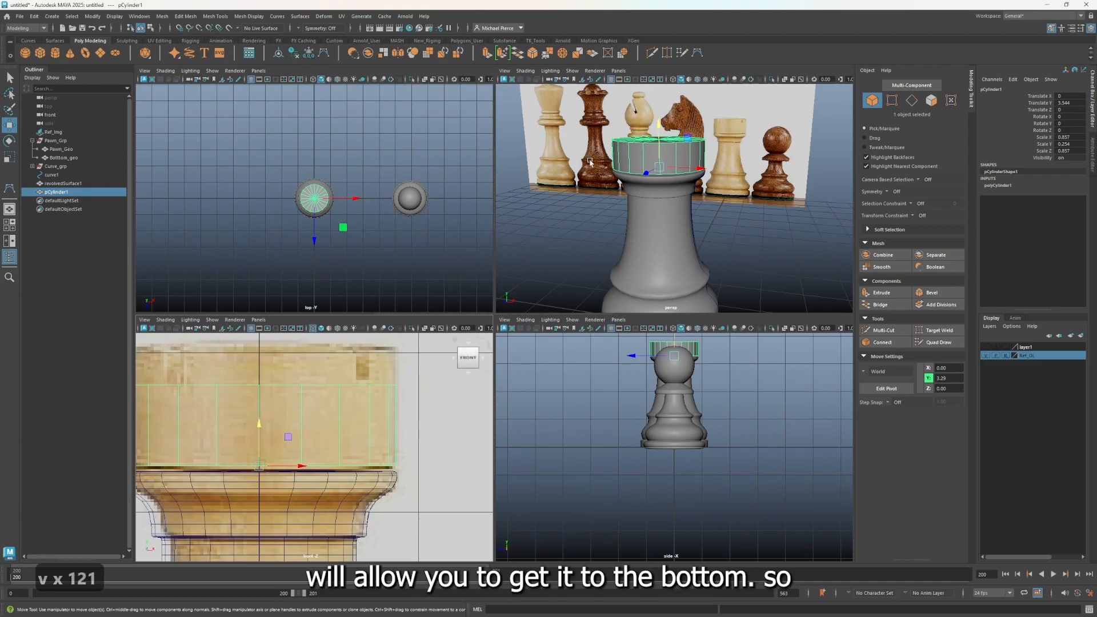
Step: Paint-select all the triangular faces on the top cap of the cylinder
scroll(681, 172, up, 2)
alt+drag(681, 172, 672, 223)
alt+right_drag(672, 223, 670, 225)
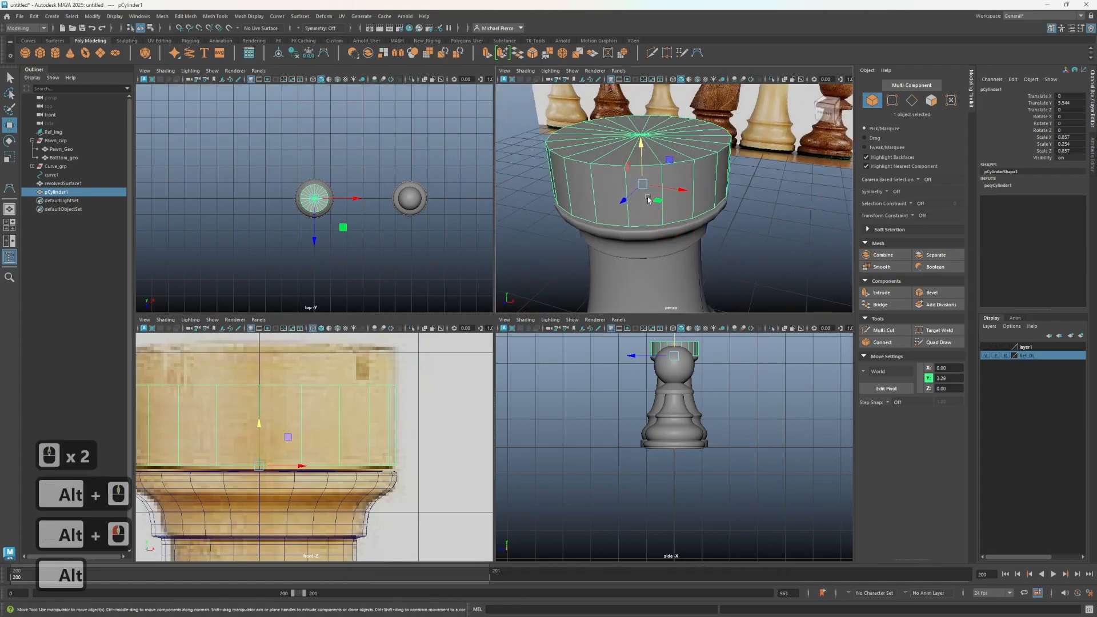
alt+drag(648, 198, 662, 179)
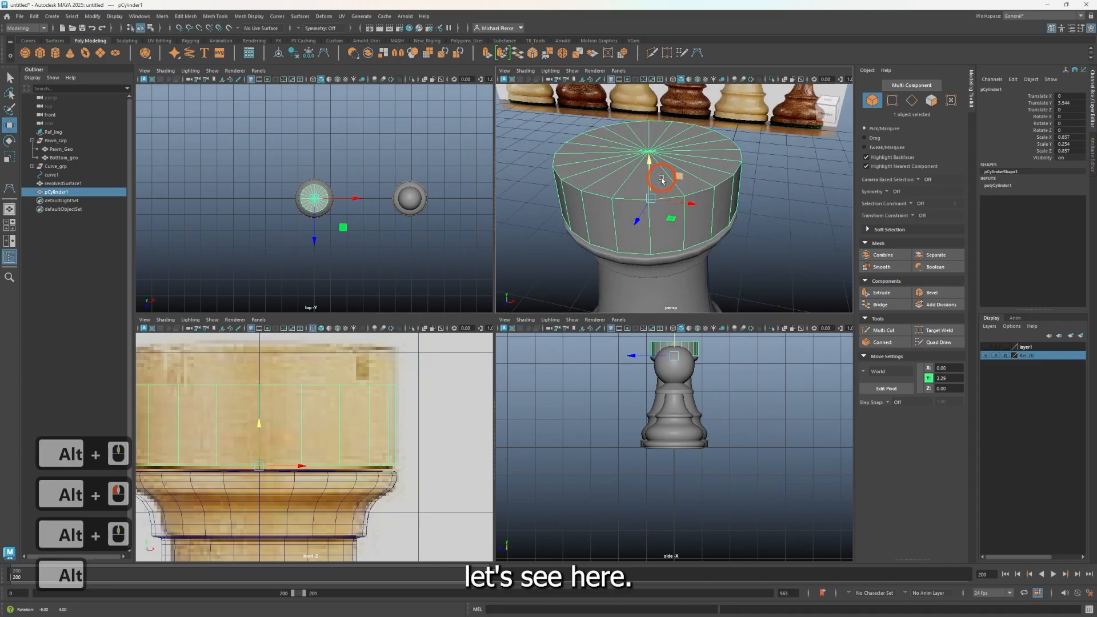
scroll(618, 176, up, 1)
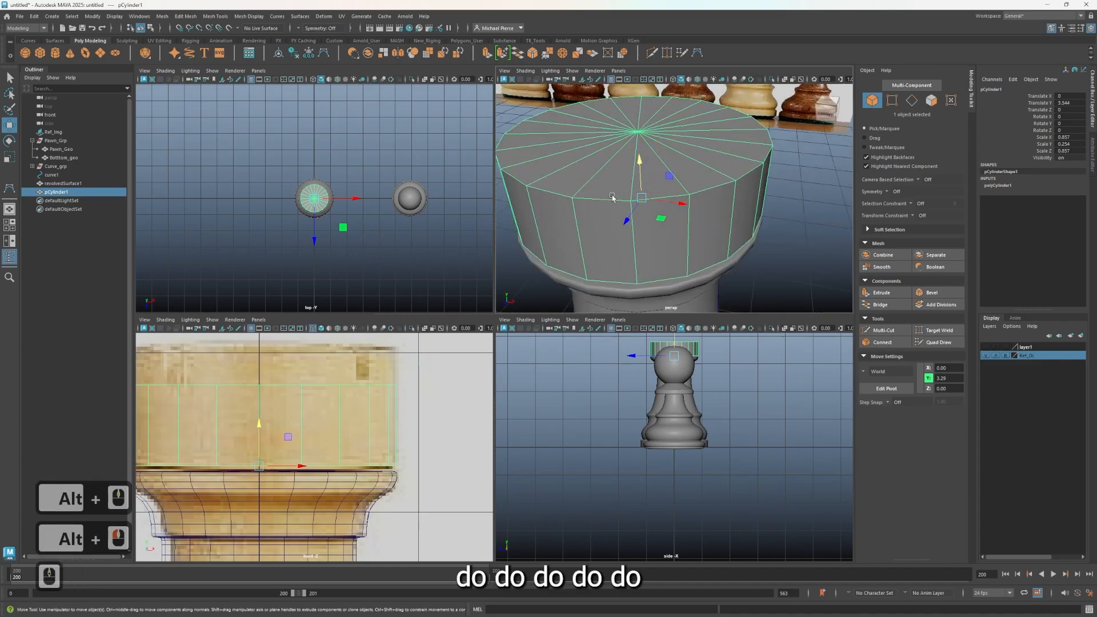
right_drag(673, 148, 673, 157)
key(Tab)
key(Tab)
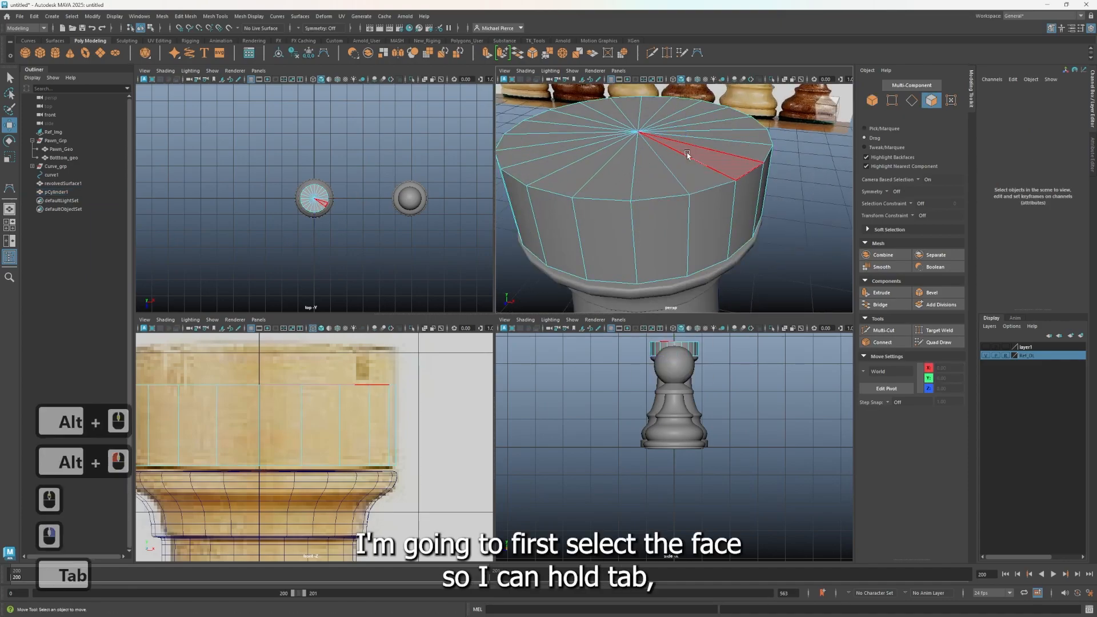
key(Tab)
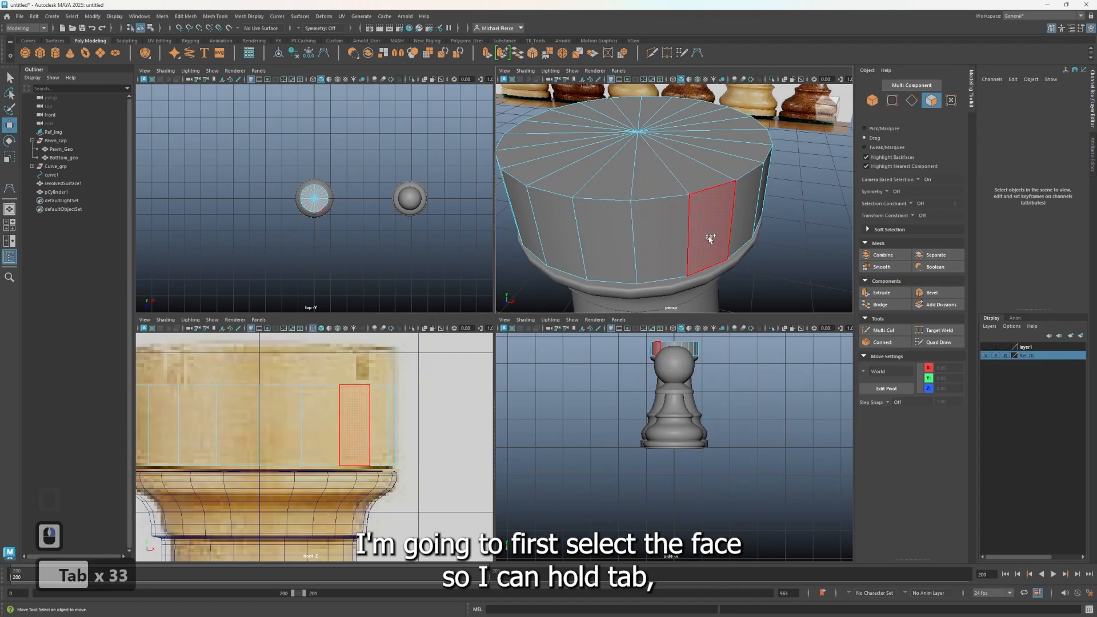
key(Tab)
key(Tab)
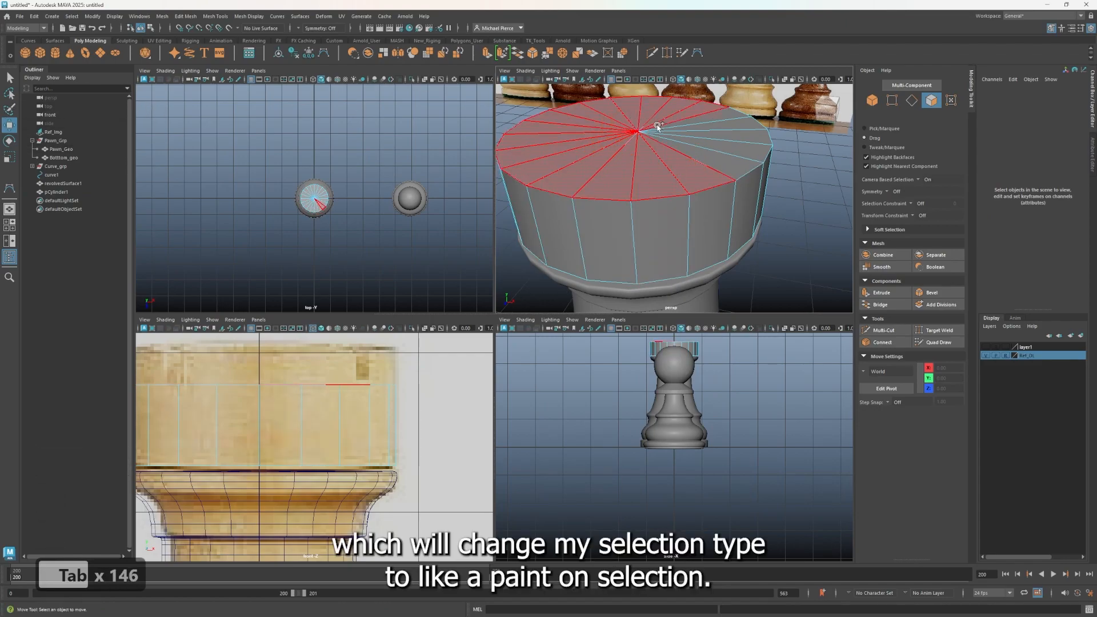
key(Tab)
drag(647, 150, 643, 142)
Step: Extrude the cylinder's top cap faces and scale them inward evenly to form a rim ring
key(r)
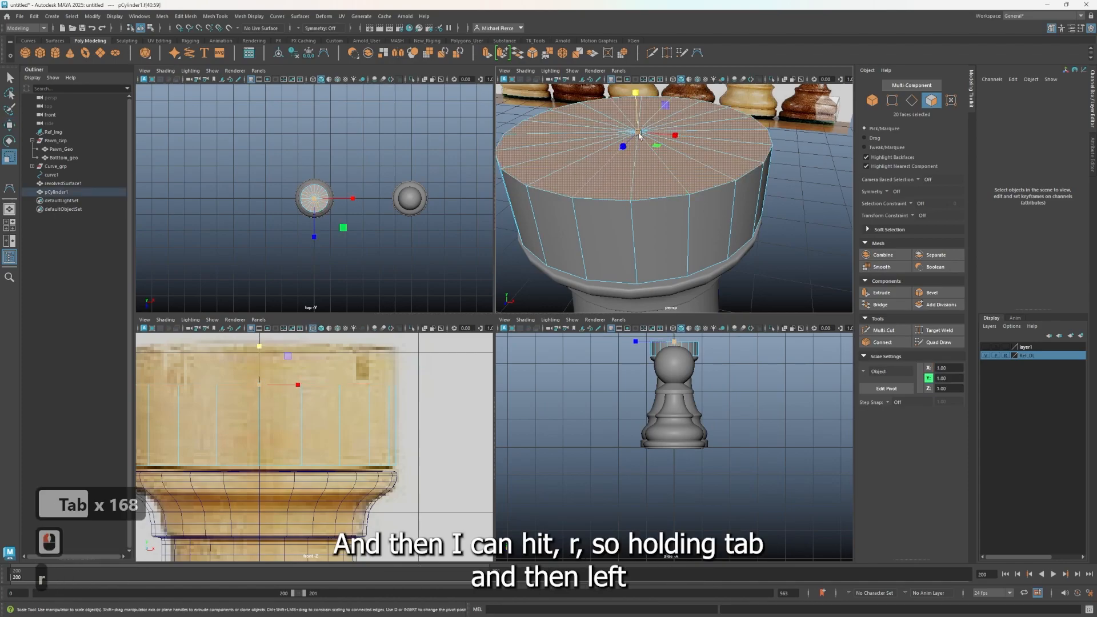
key(shift)
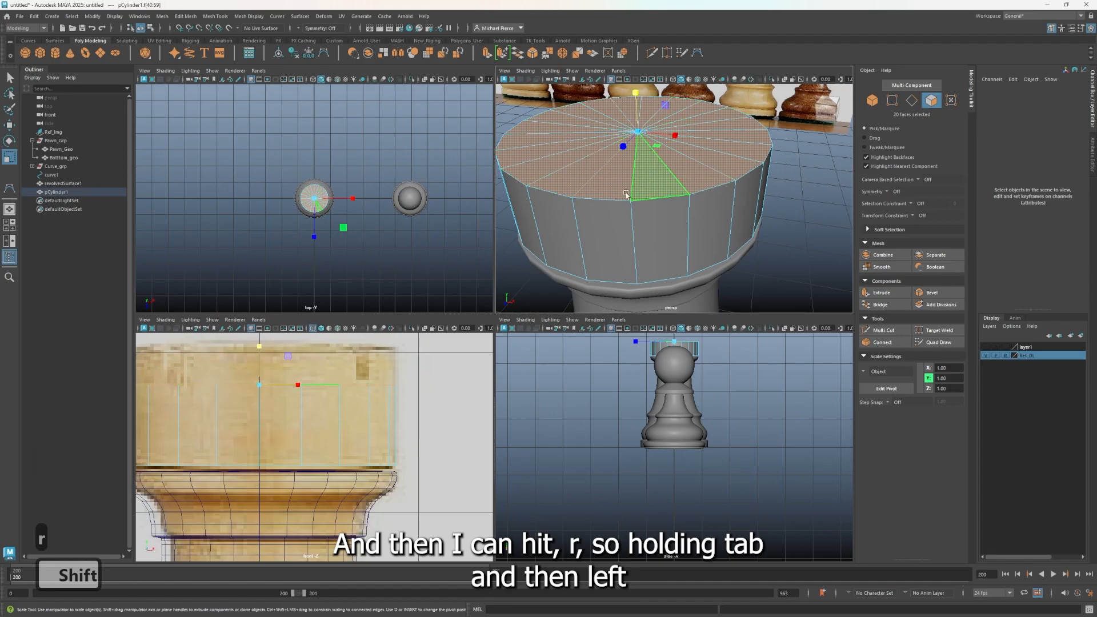
key(Tab)
key(Tab)
key(Tab)
key(Tab)
key(Tab)
key(Tab)
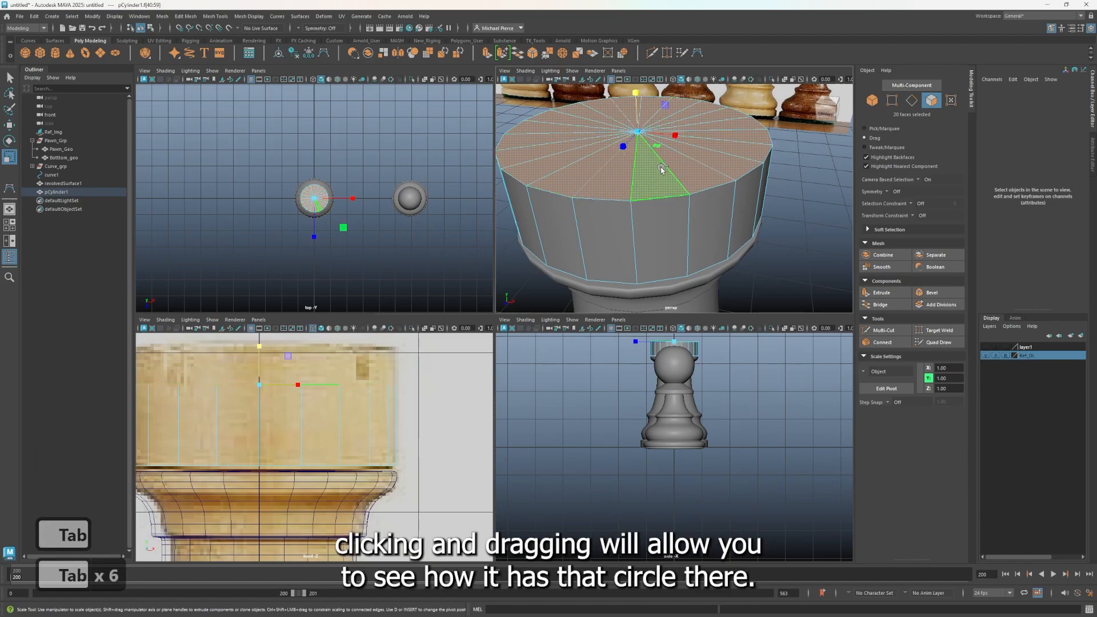
mouse_move(684, 164)
mouse_down()
mouse_move(689, 136)
mouse_move(622, 147)
mouse_move(686, 166)
mouse_move(548, 148)
mouse_move(697, 114)
mouse_move(640, 170)
mouse_up()
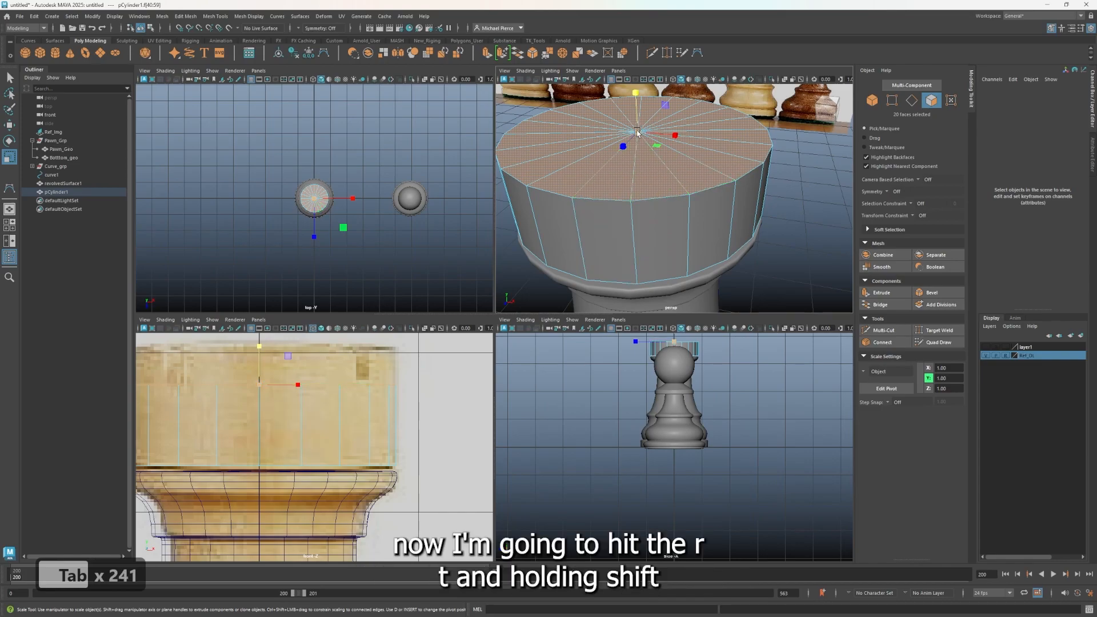
key(r)
shift+drag(638, 135, 607, 170)
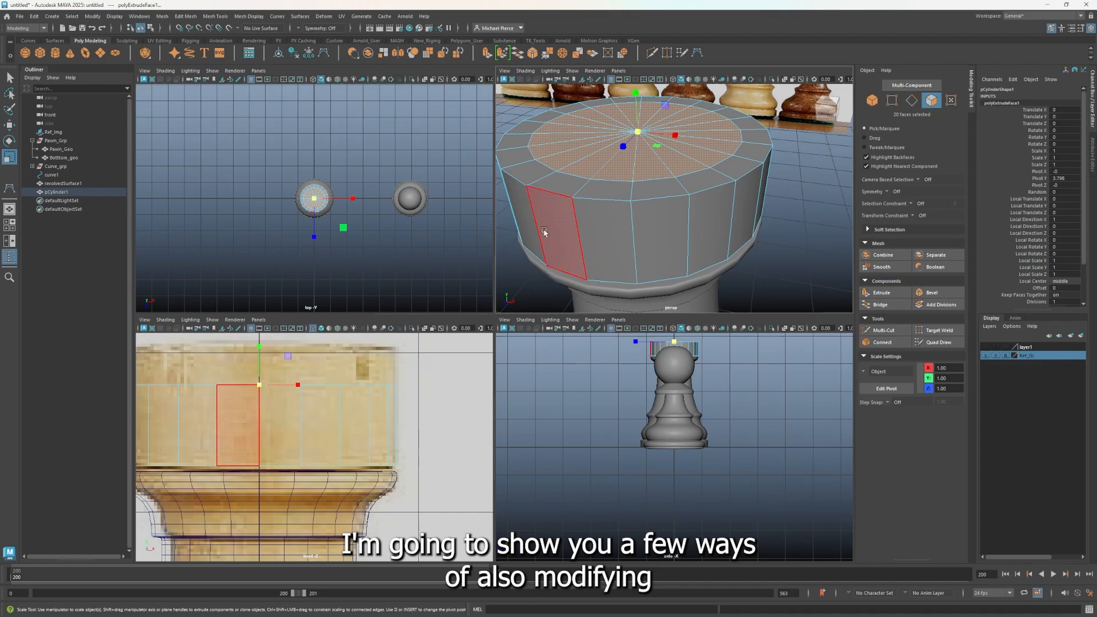
Step: Delete all faces on the negative X half of the cylinder, selecting them in the top view
scroll(226, 238, up, 7)
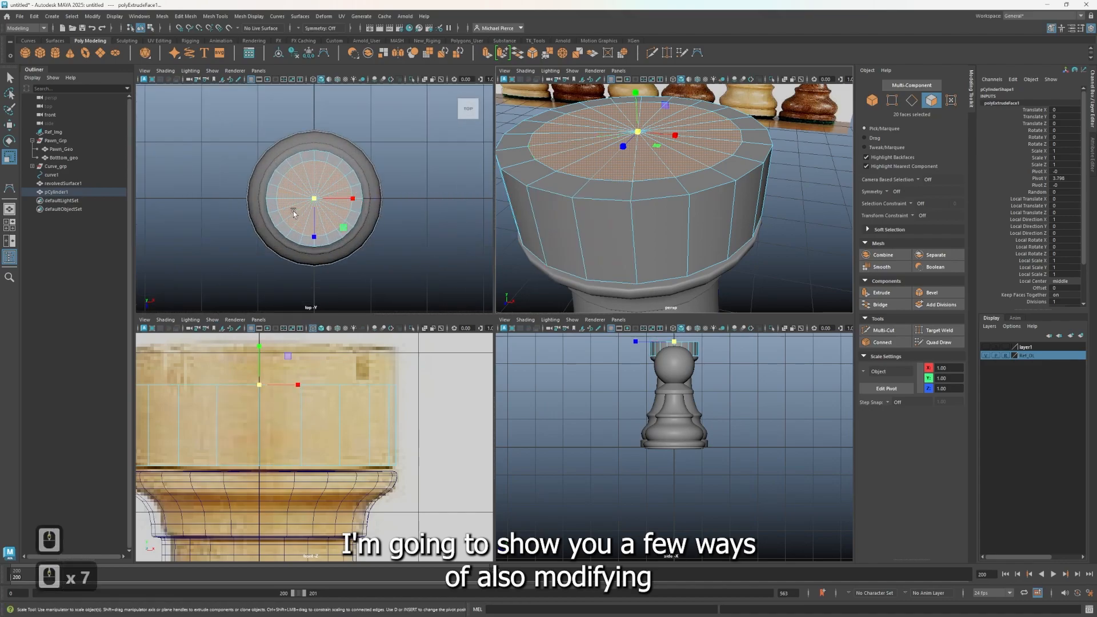
right_drag(196, 132, 212, 118)
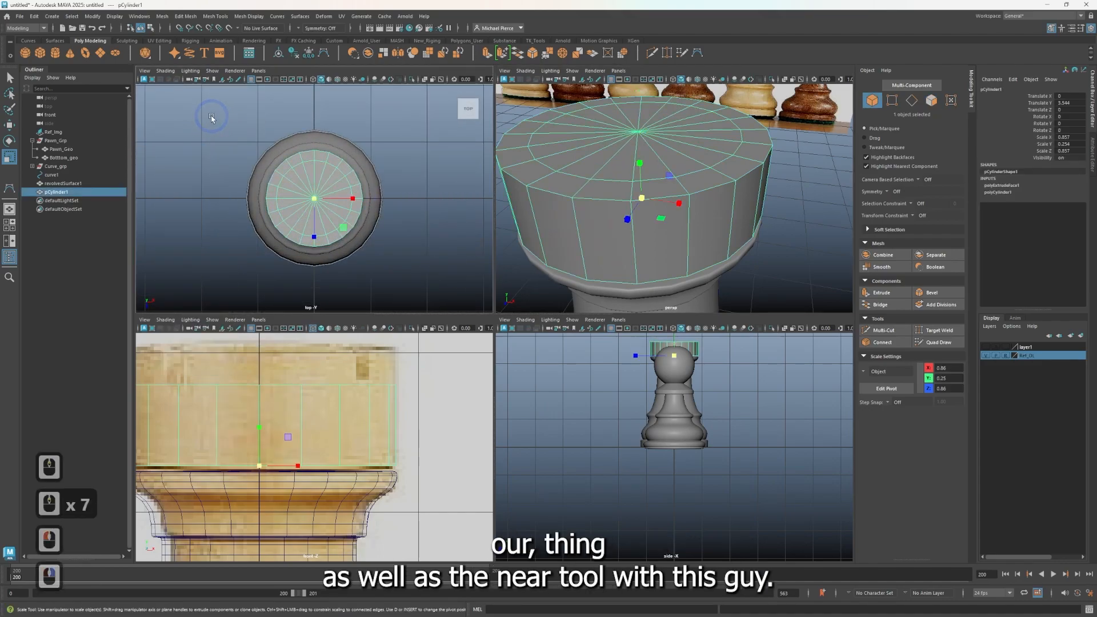
drag(275, 219, 276, 220)
click(277, 188)
right_drag(282, 187, 280, 212)
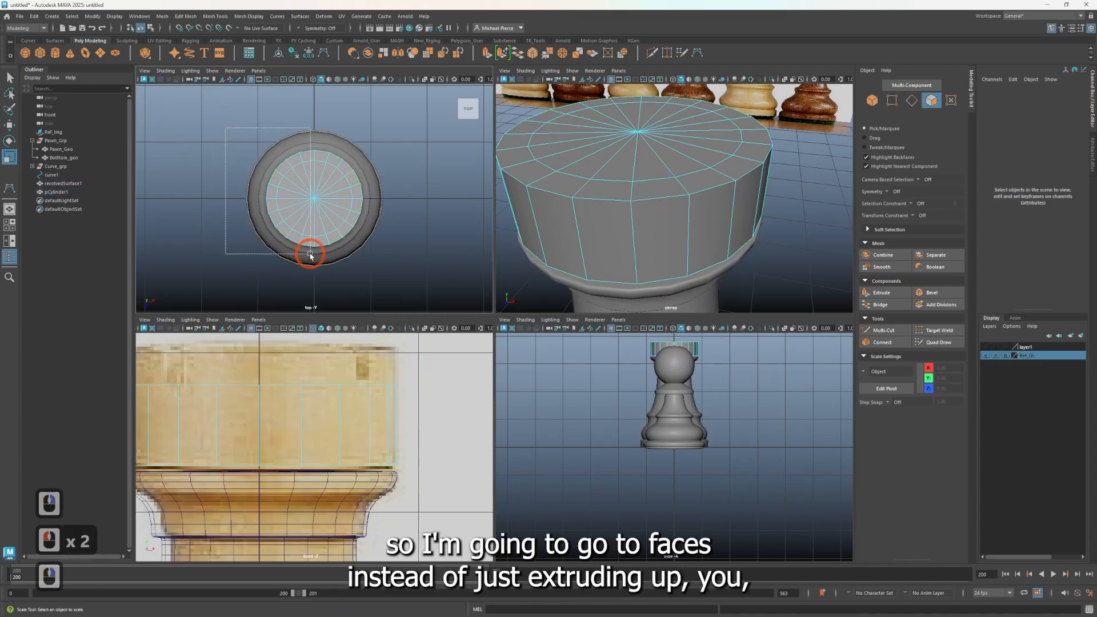
drag(319, 256, 312, 264)
click(235, 120)
click(238, 135)
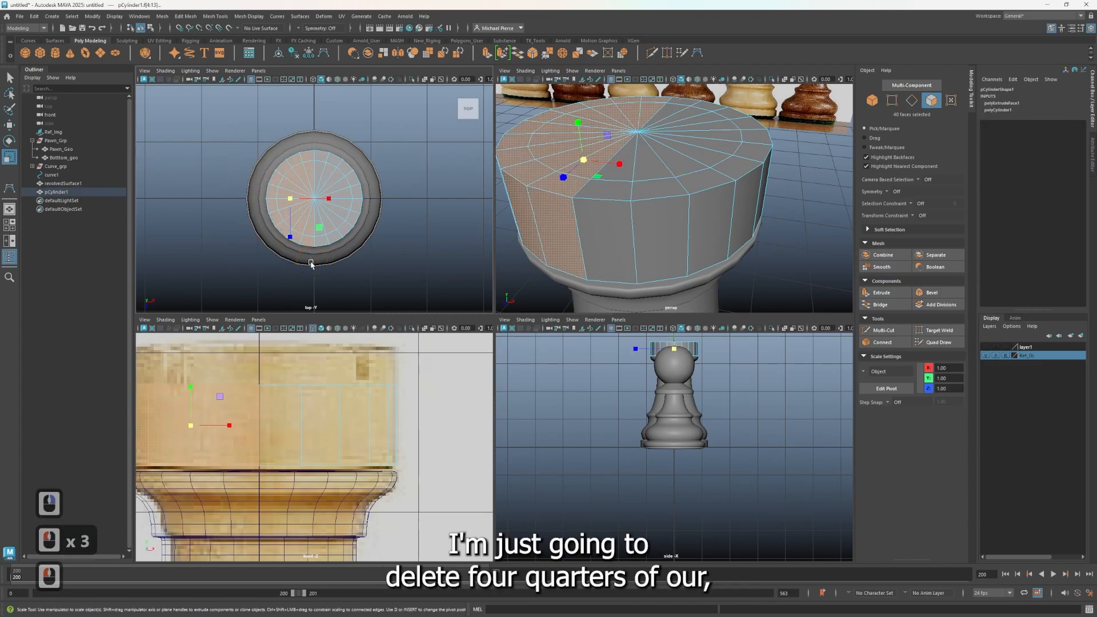
key(Delete)
Step: Delete the rear half of the remaining cylinder faces, leaving only the front quarter on the positive X side
drag(245, 116, 300, 107)
drag(388, 205, 375, 200)
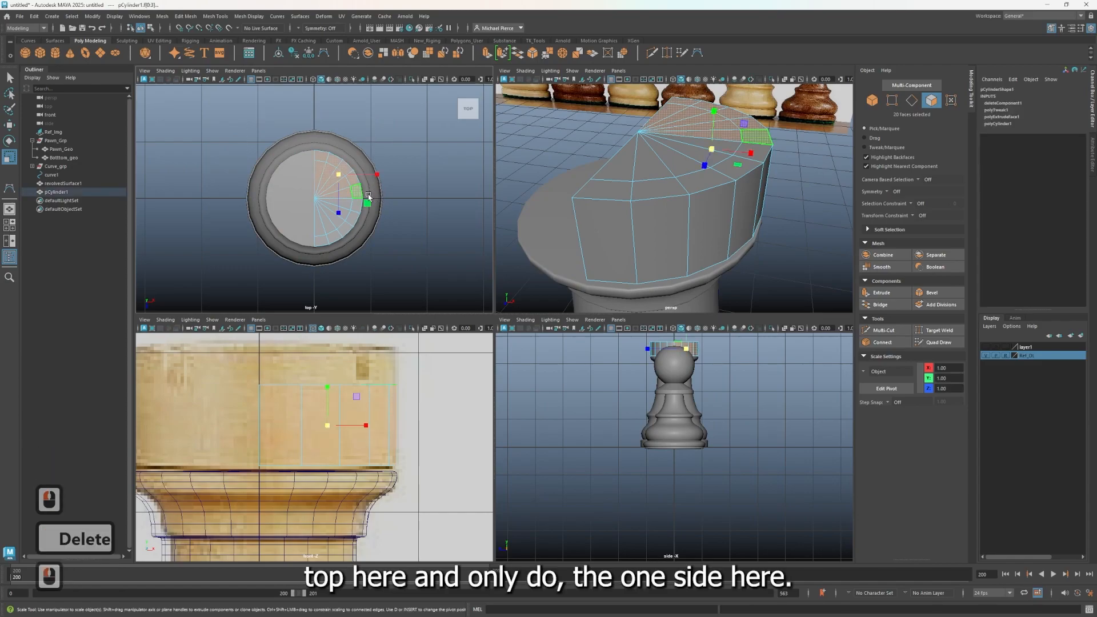
key(Delete)
Step: Extrude the quarter's top rim faces upward to the top edge of the rook in the reference image
mouse_move(668, 244)
alt+mouse_down()
mouse_move(632, 211)
mouse_move(660, 246)
alt+mouse_up()
right_drag(663, 210, 663, 234)
click(672, 214)
click(667, 203)
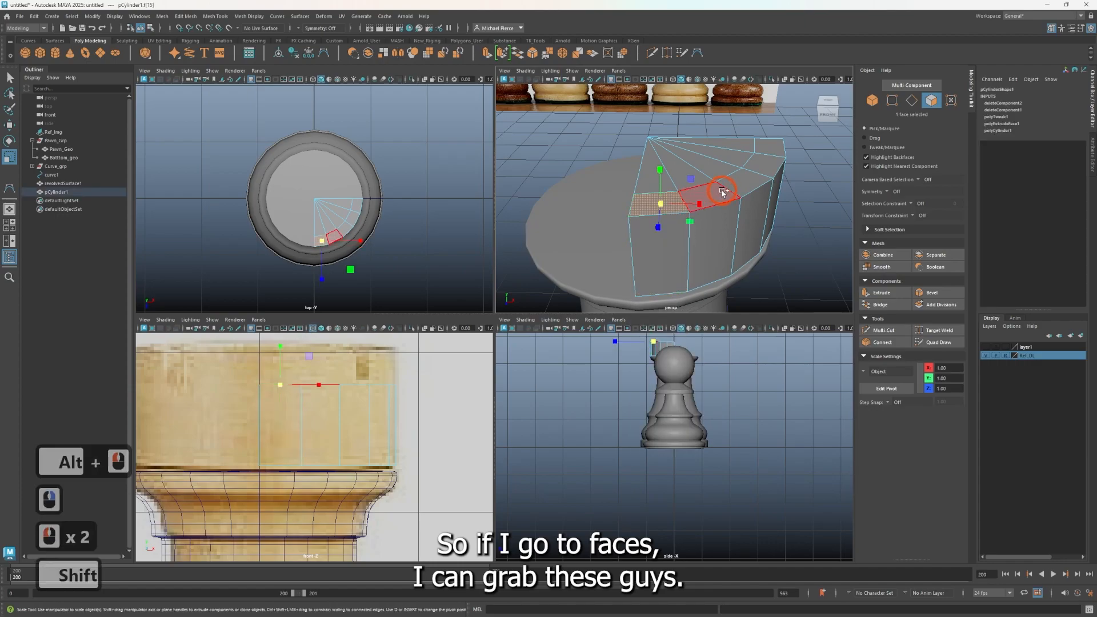
shift+double_click(722, 190)
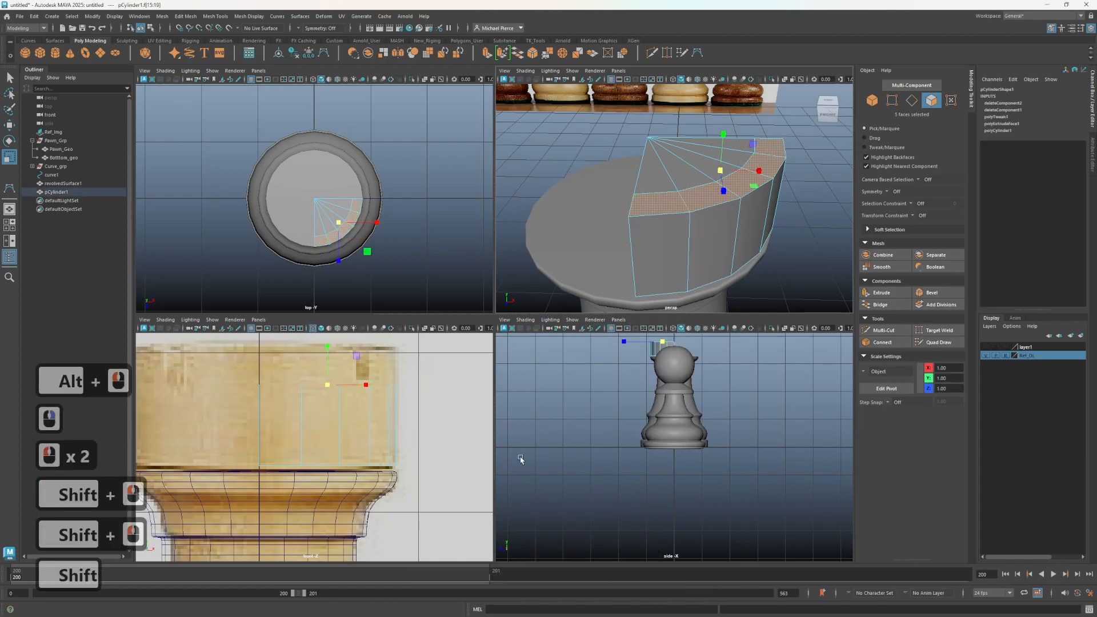
key(w)
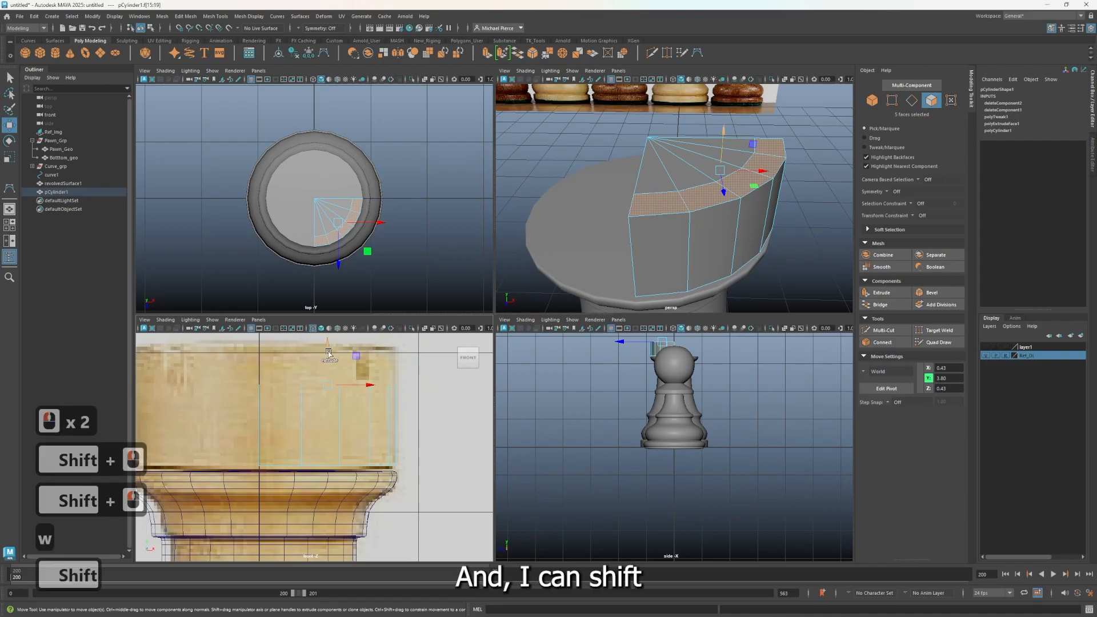
shift+drag(329, 353, 338, 316)
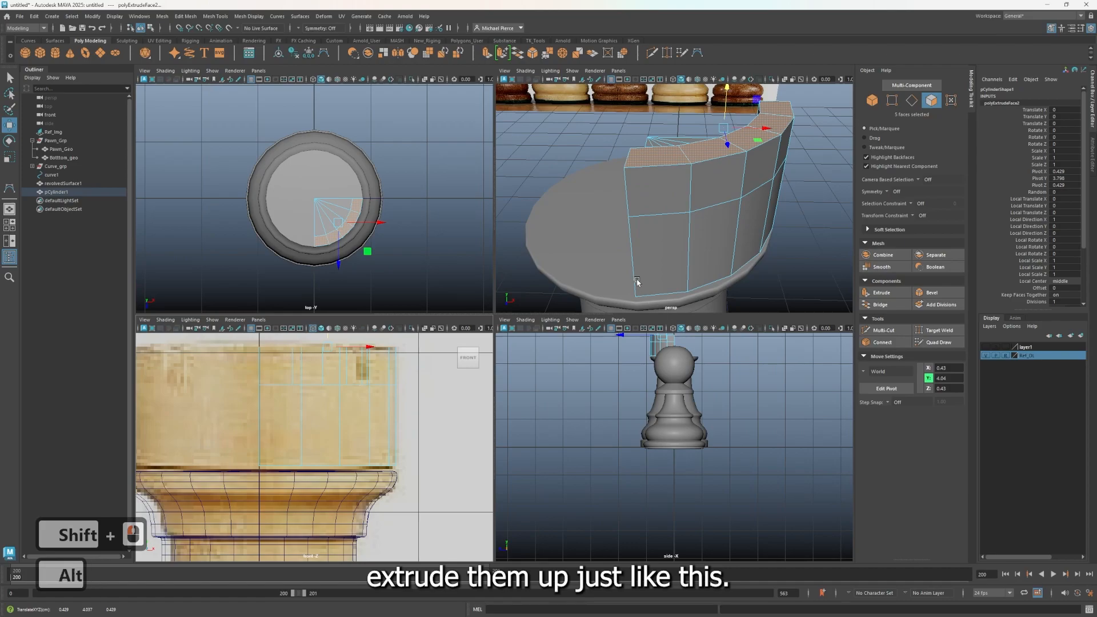
Step: Delete the two end faces that close the raised rim at the open sides of the quarter
alt+drag(642, 289, 686, 220)
mouse_move(718, 158)
right_down()
mouse_move(708, 171)
mouse_move(718, 177)
right_up()
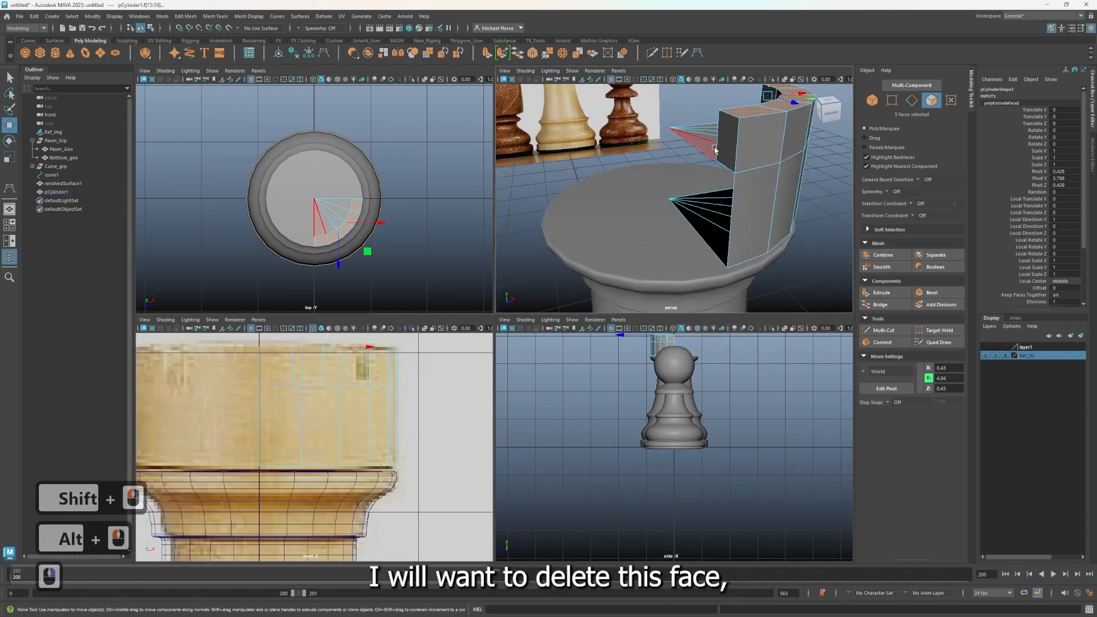
click(720, 151)
key(Delete)
alt+drag(720, 154, 615, 208)
click(576, 145)
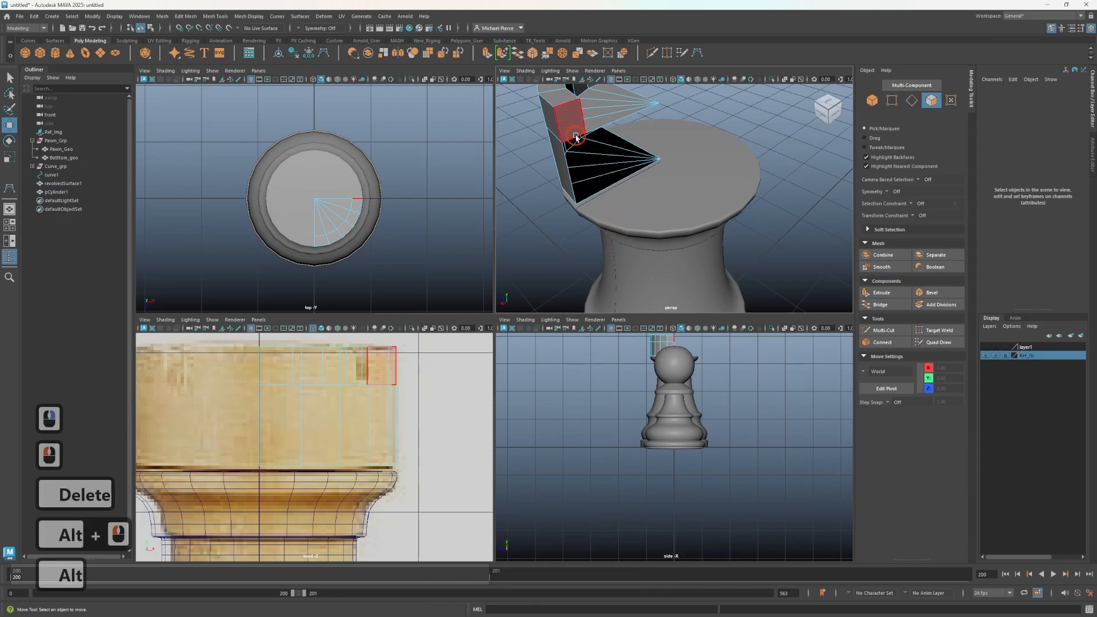
key(Delete)
Step: Delete the top, outer and inner faces of the middle raised rim segment to cut a notch
alt+drag(576, 145, 727, 245)
click(647, 246)
shift+click(663, 249)
shift+click(718, 235)
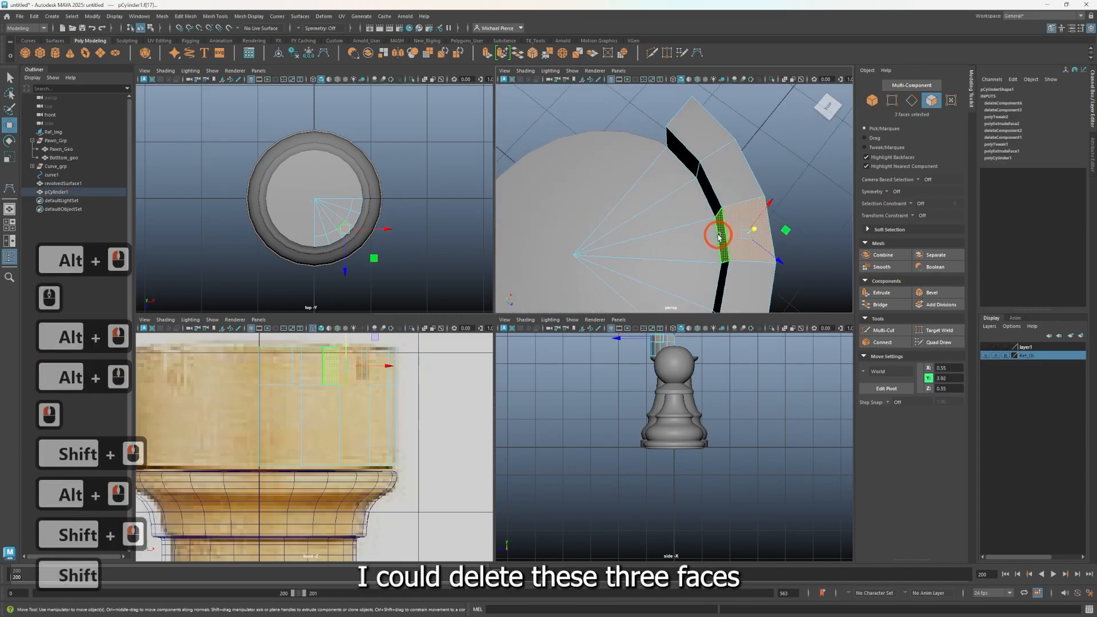
key(Delete)
Step: Bridge the inner and outer bottom edges of the notch to close its floor
alt+drag(726, 243, 642, 206)
right_drag(644, 204, 628, 165)
alt+drag(628, 165, 644, 201)
click(646, 193)
shift+click(650, 184)
click(880, 304)
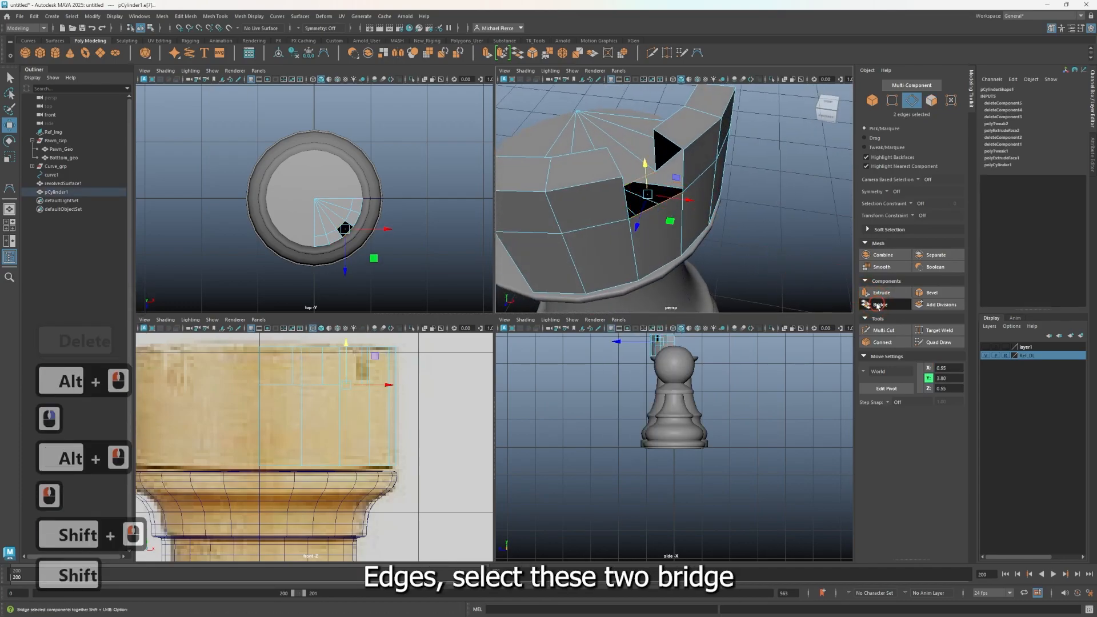
Step: Bridge the two vertical edges on one side of the notch to close that side wall
click(677, 186)
shift+right_drag(663, 184, 663, 268)
shift+right_drag(638, 183, 671, 188)
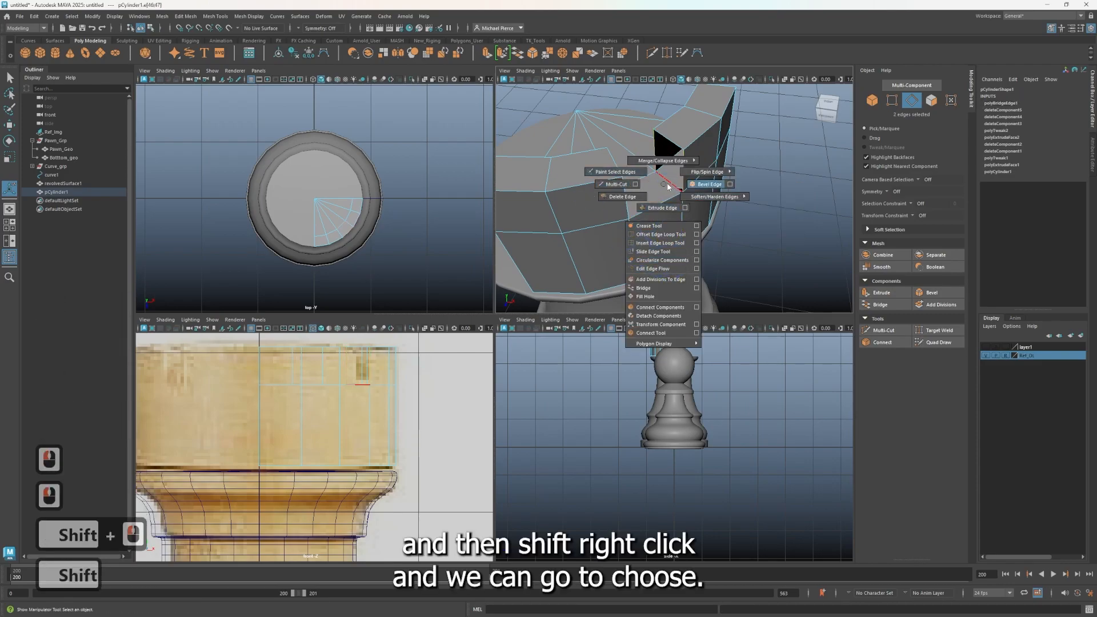
shift+right_drag(656, 231, 662, 289)
Step: Bridge the two vertical edges on the opposite side of the notch to close the remaining side wall
alt+drag(662, 286, 574, 177)
scroll(623, 149, up, 4)
click(619, 143)
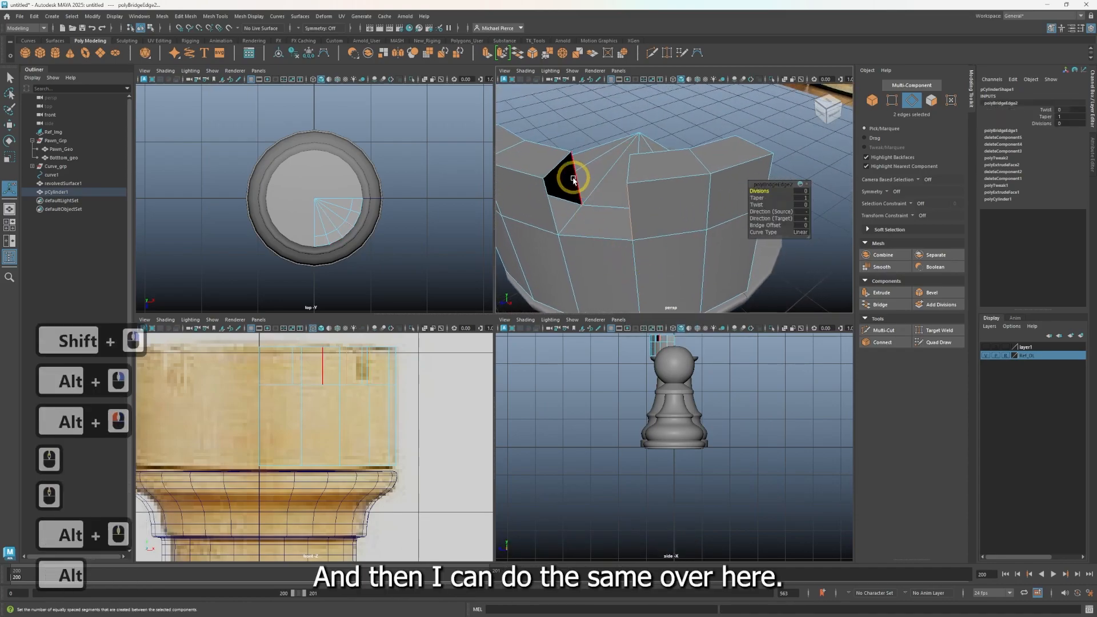
click(572, 179)
shift+click(549, 219)
shift+right_drag(592, 182, 575, 286)
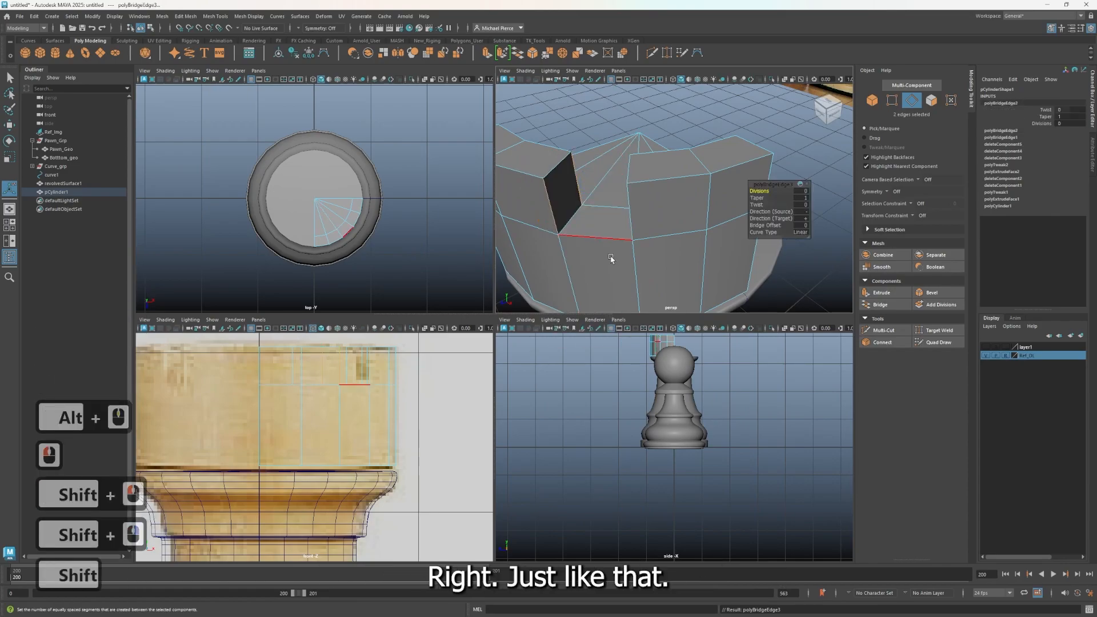
alt+drag(604, 275, 641, 272)
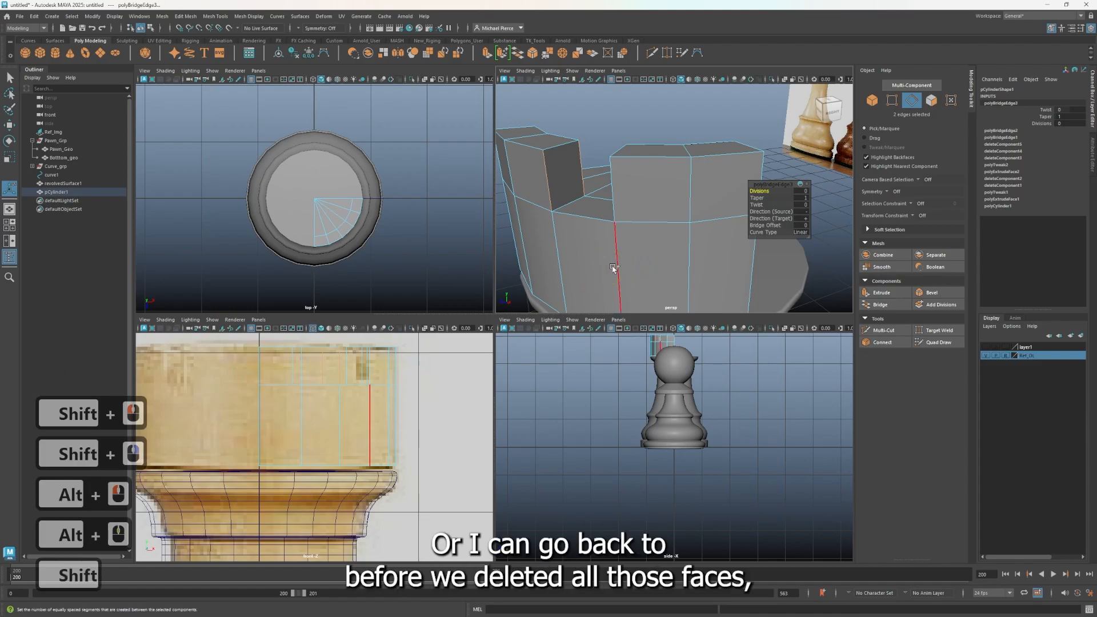
Step: Undo the bridged floor and side walls and the face deletions that cut the notch in the middle rim segment
key(ctrl+z)
key(ctrl+z)
key(ctrl+z)
key(ctrl+z)
key(ctrl+z)
key(ctrl+z)
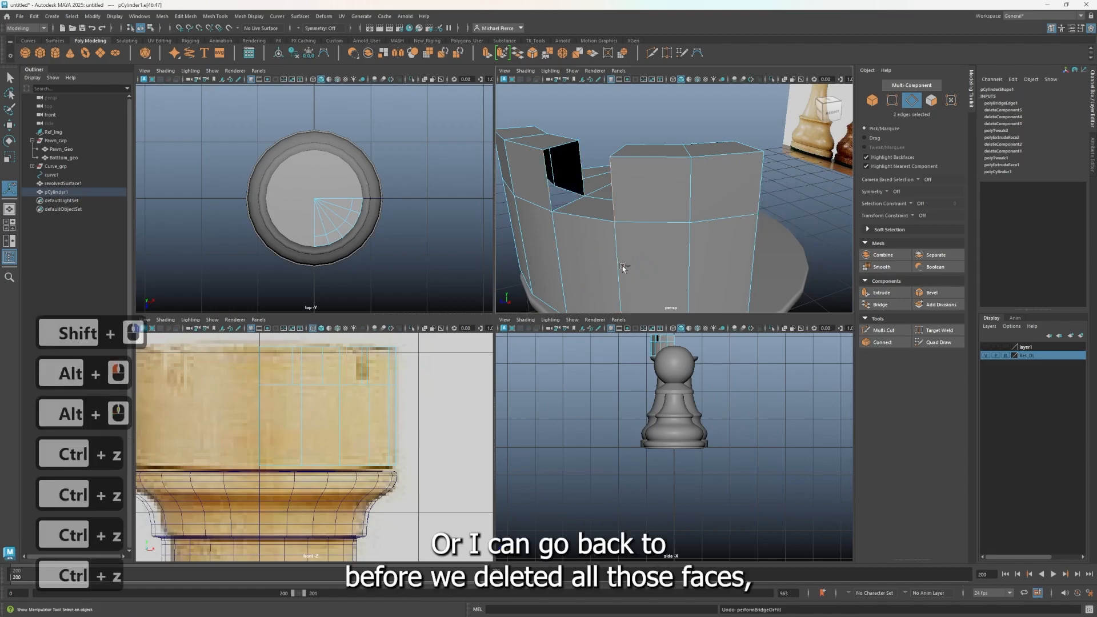
key(ctrl+z)
key(ctrl+z)
key(ctrl+z)
key(ctrl+z)
key(ctrl+z)
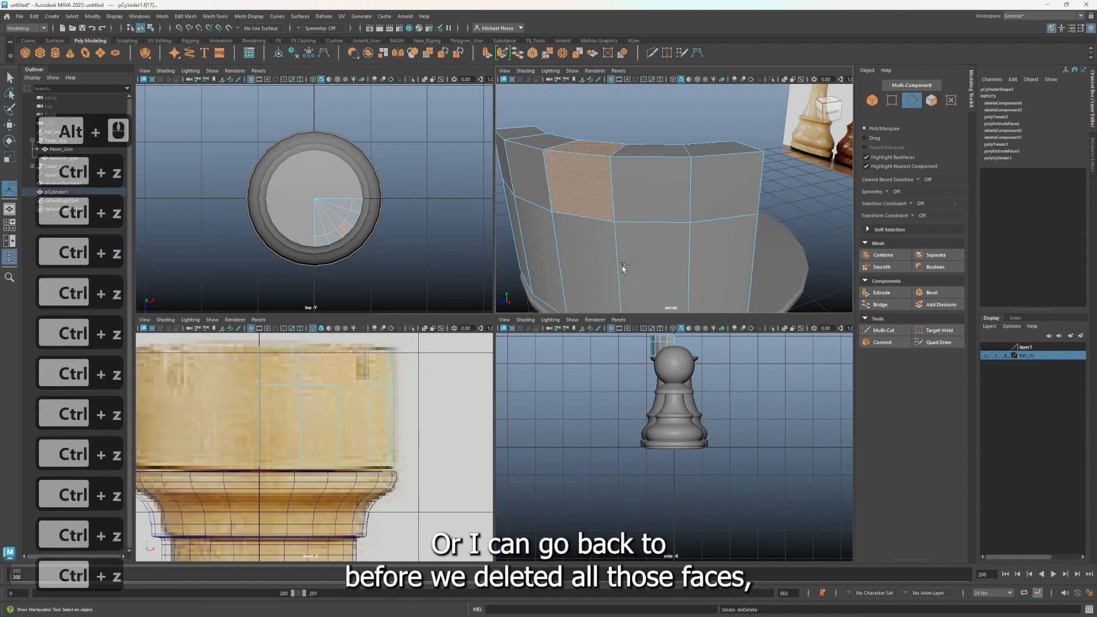
Step: Smart Extrude the outer face of the middle rim segment and push it inward through the rim to cut the notch
key(alt)
alt+drag(584, 262, 727, 228)
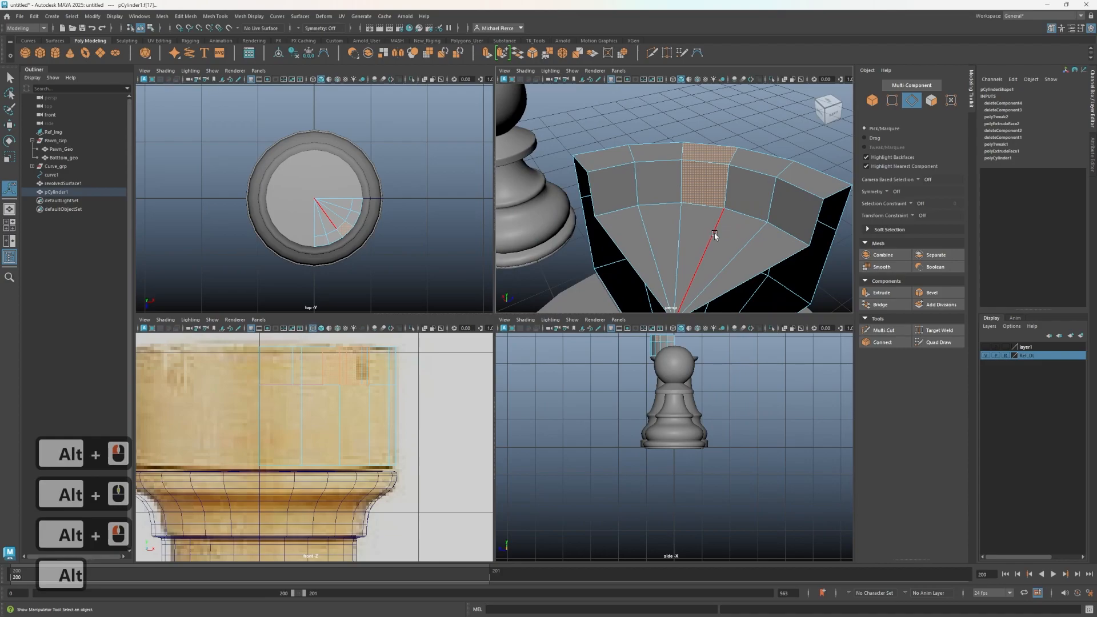
alt+drag(701, 191, 594, 194)
scroll(563, 177, up, 2)
alt+drag(663, 258, 669, 200)
mouse_move(671, 200)
right_down()
mouse_move(661, 212)
mouse_move(670, 221)
mouse_move(673, 212)
right_up()
click(670, 215)
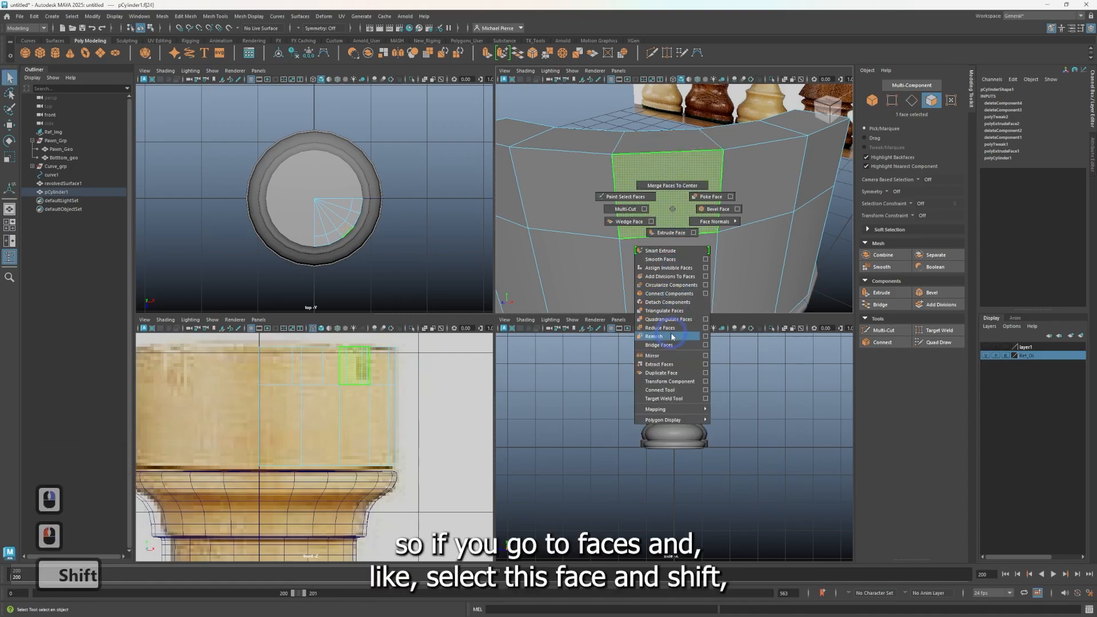
shift+right_drag(672, 336, 672, 344)
shift+right_drag(635, 247, 657, 251)
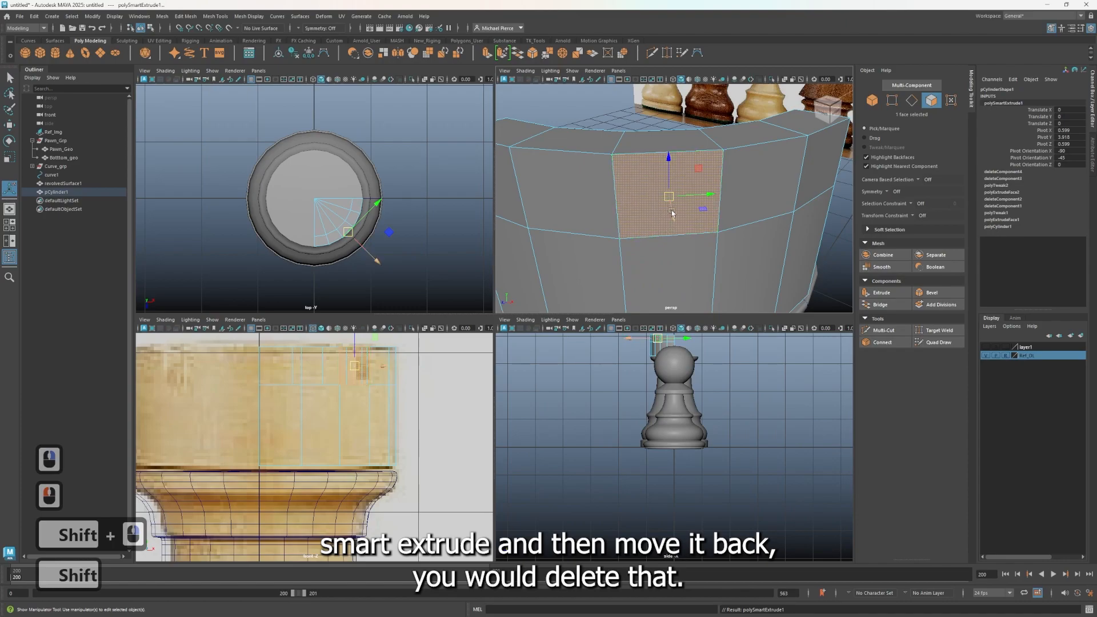
drag(673, 221, 662, 168)
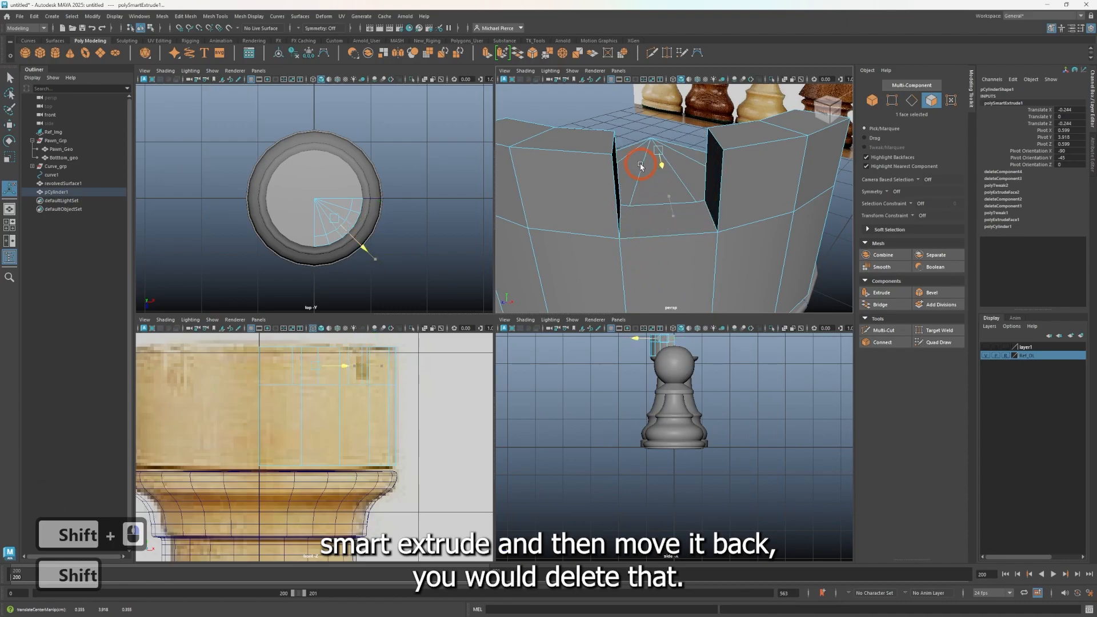
Step: Snap the loose inner vertical edge on one side of the notch to the matching notch wall edge
alt+drag(621, 239, 829, 241)
alt+right_drag(640, 240, 664, 237)
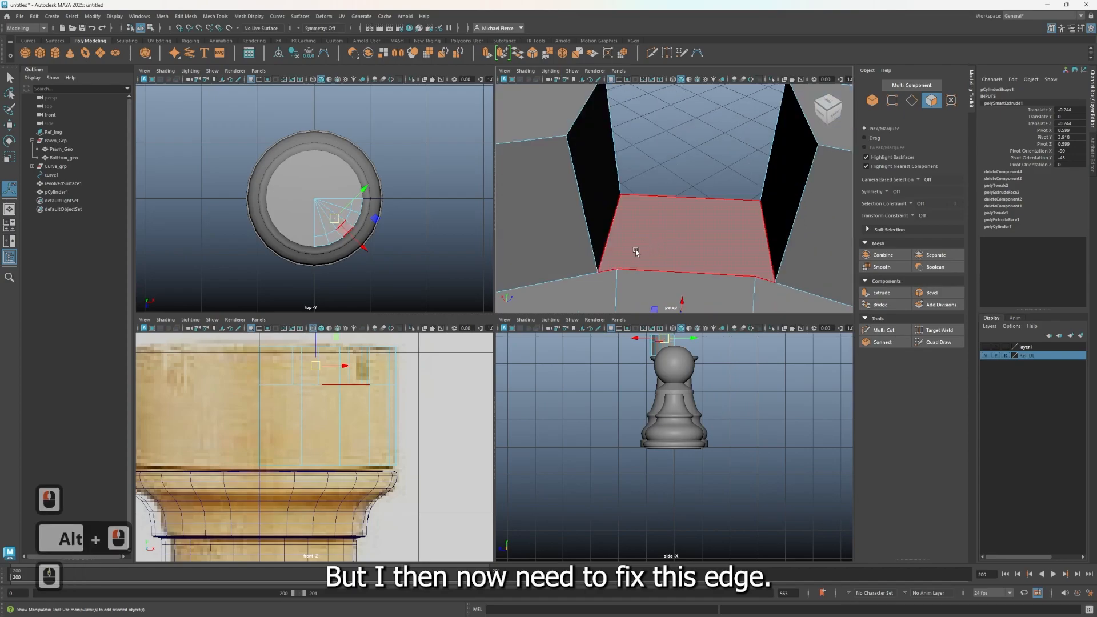
right_drag(579, 220, 581, 191)
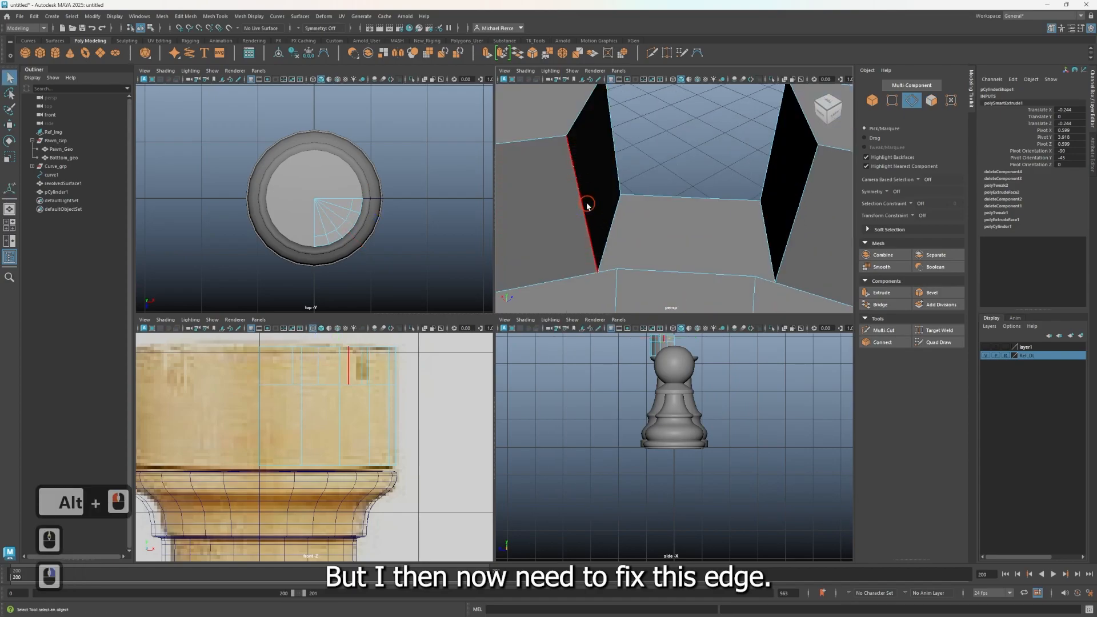
click(587, 205)
key(w)
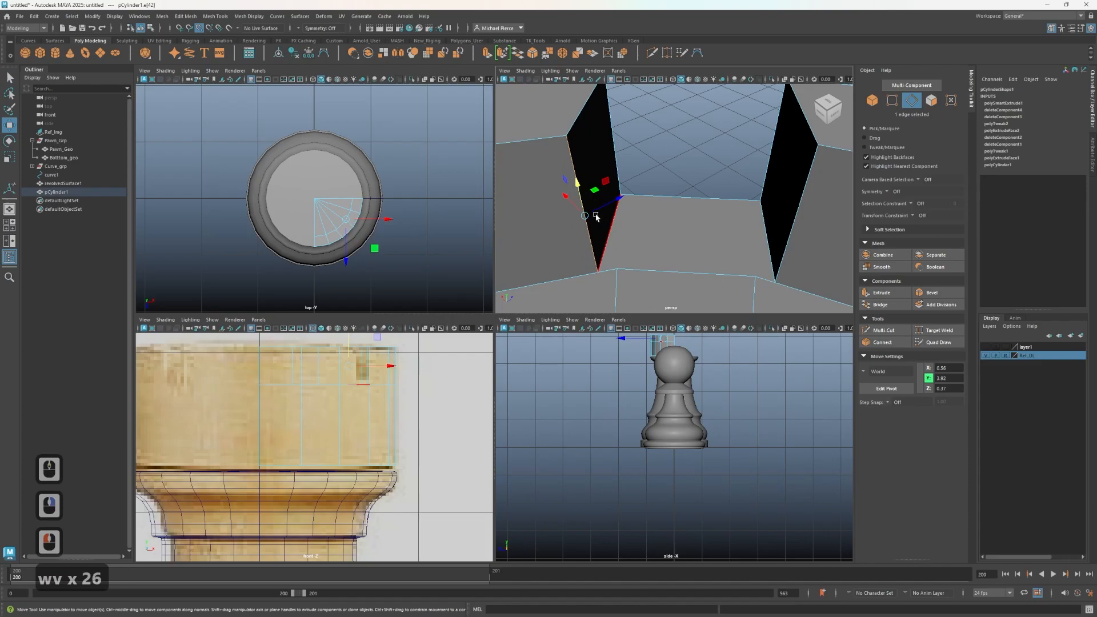
drag(595, 192, 630, 274)
alt+drag(693, 232, 644, 247)
drag(631, 151, 803, 250)
key(v)
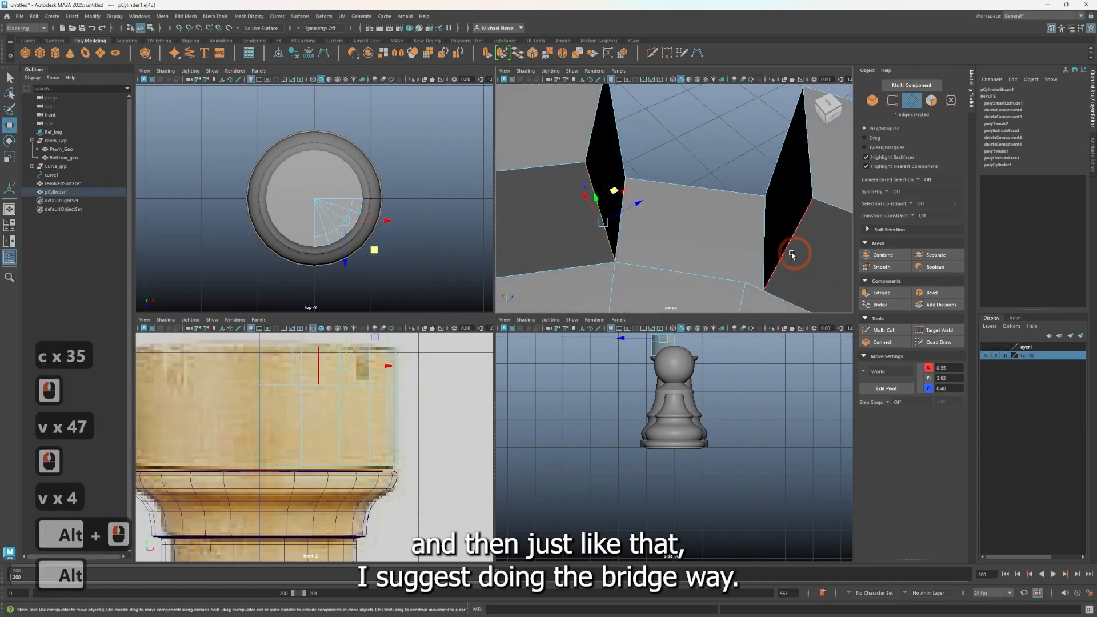
Step: Snap the inner vertical edge on the opposite side of the notch to its matching wall edge
click(784, 252)
click(793, 247)
key(v)
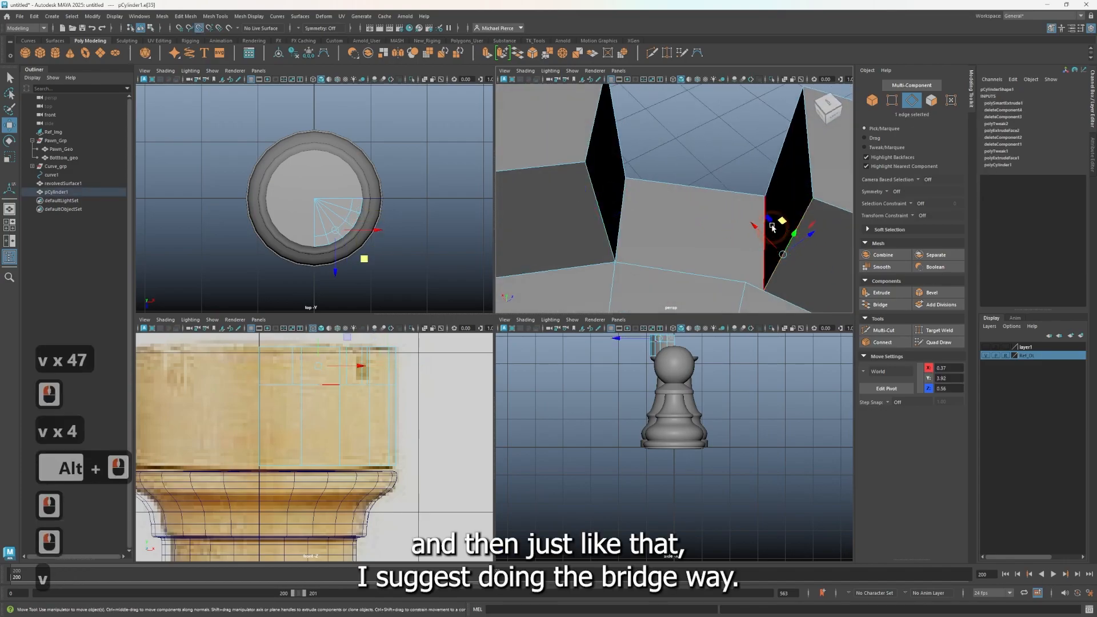
drag(783, 221, 749, 260)
Step: Merge all of the cylinder's overlapping vertices with a 0.01 distance threshold and check the shape in smooth preview
scroll(685, 226, down, 3)
alt+drag(686, 226, 628, 188)
right_drag(600, 182, 552, 150)
drag(792, 282, 792, 281)
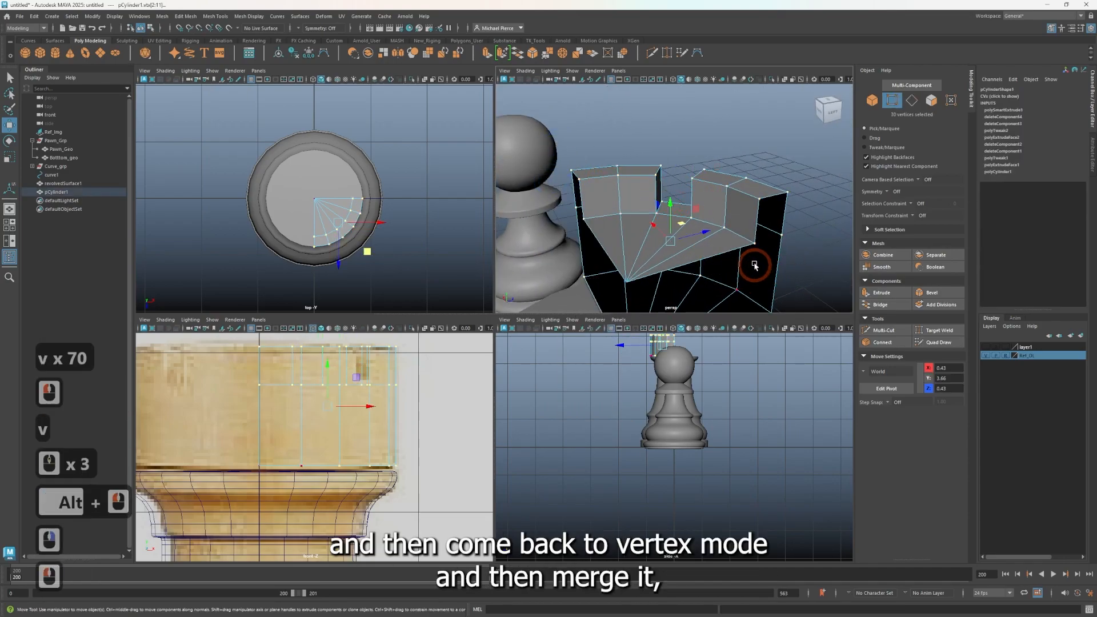
click(547, 53)
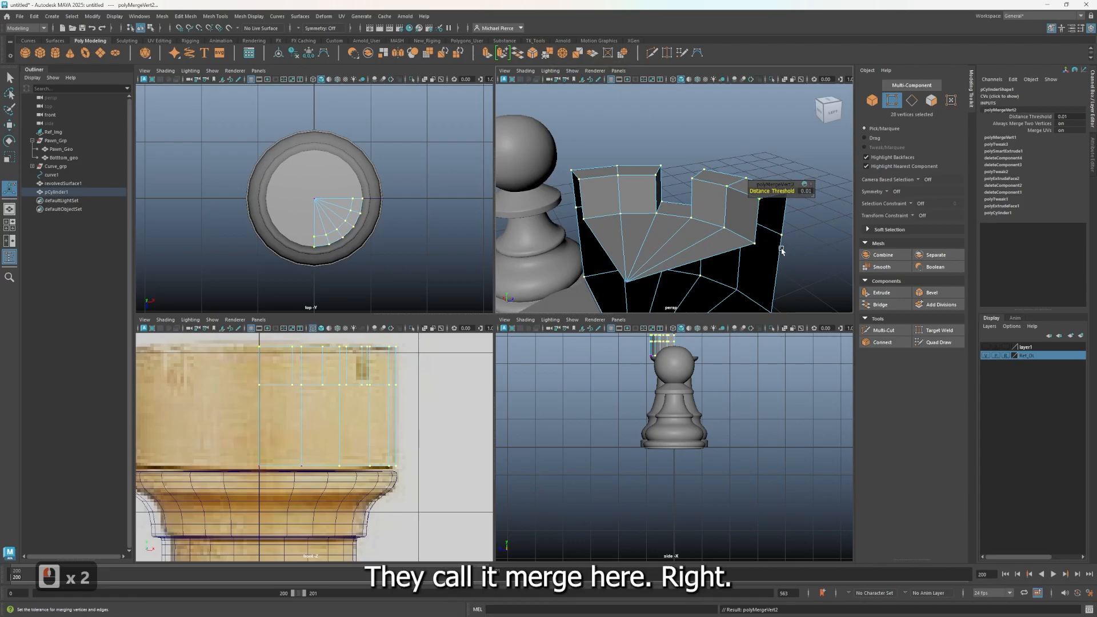
key(3)
alt+drag(757, 243, 512, 233)
key(1)
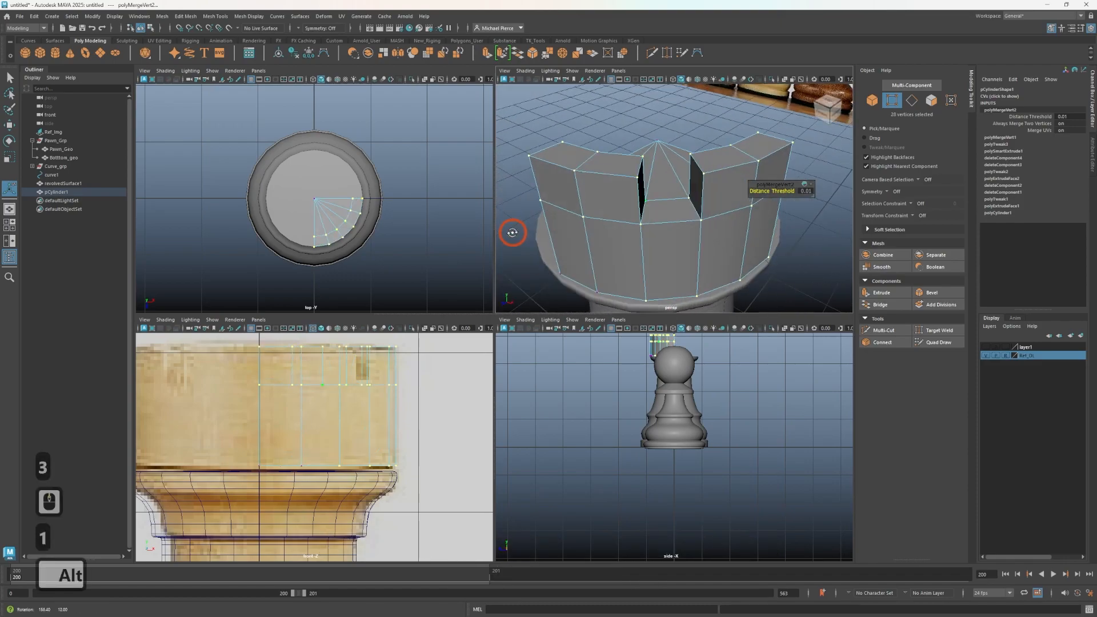
Step: Bevel the outer bottom edge loop of the cylinder with 2 segments and a fraction of 0.05
scroll(603, 239, up, 4)
alt+drag(595, 243, 624, 212)
alt+middle_drag(624, 213, 703, 215)
alt+drag(669, 210, 700, 229)
alt+middle_drag(702, 231, 703, 80)
alt+drag(649, 193, 713, 170)
alt+middle_drag(714, 171, 726, 230)
alt+drag(725, 230, 640, 233)
right_drag(620, 247, 618, 211)
double_click(626, 242)
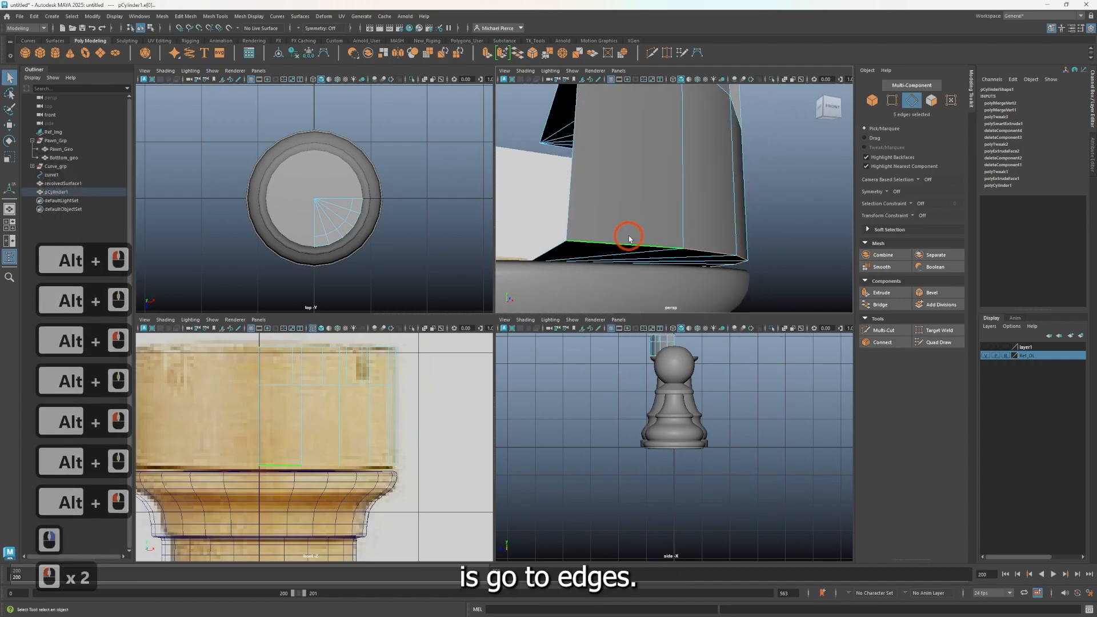
key(ctrl+b)
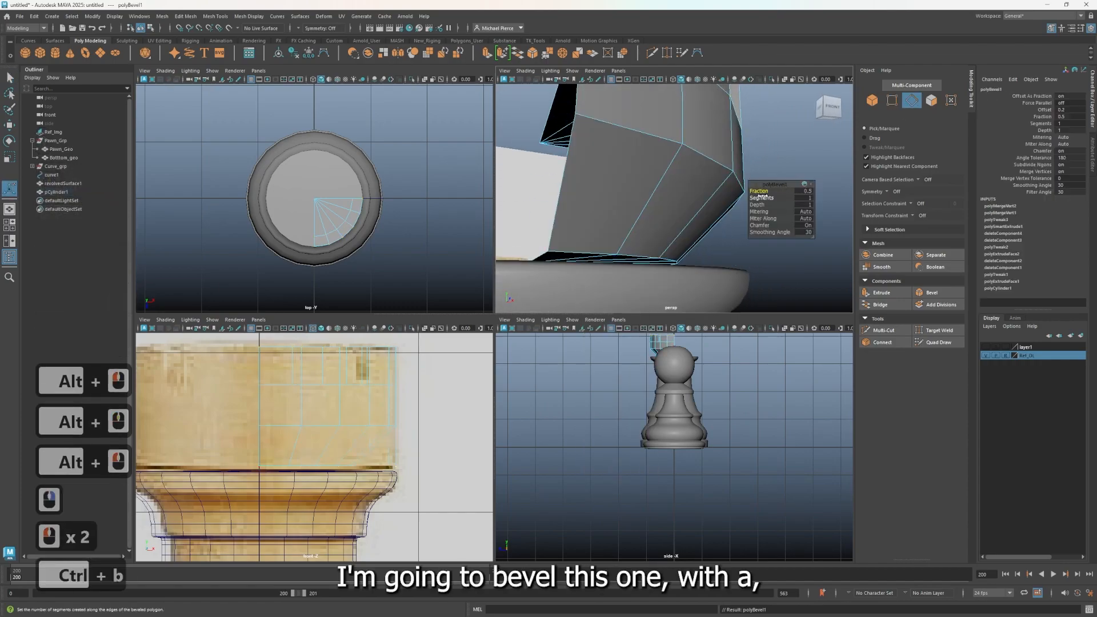
drag(760, 197, 766, 198)
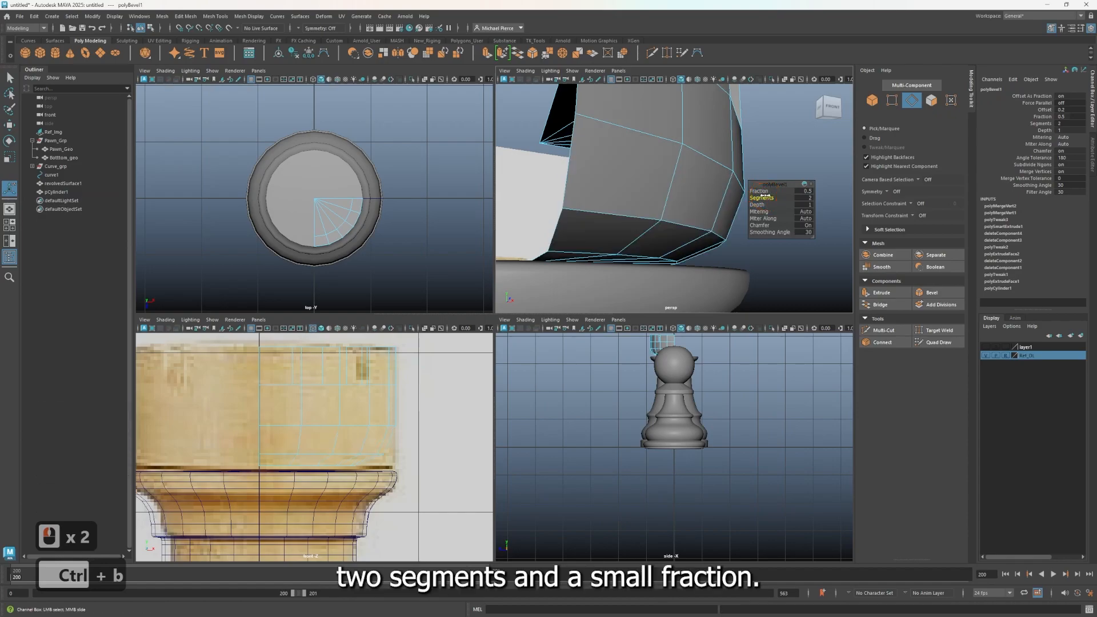
key(ctrl)
ctrl+drag(752, 189, 732, 196)
Step: Examine the bevelled bottom edge and the whole battlement section, including its smooth preview
alt+middle_drag(663, 172, 650, 225)
alt+drag(654, 197, 670, 232)
alt+middle_drag(681, 174, 663, 226)
alt+drag(640, 211, 624, 240)
alt+middle_drag(636, 223, 661, 242)
alt+drag(660, 239, 584, 208)
alt+middle_drag(635, 213, 602, 198)
alt+drag(608, 175, 604, 201)
alt+middle_drag(646, 214, 612, 240)
alt+drag(612, 240, 632, 214)
alt+right_drag(623, 211, 559, 204)
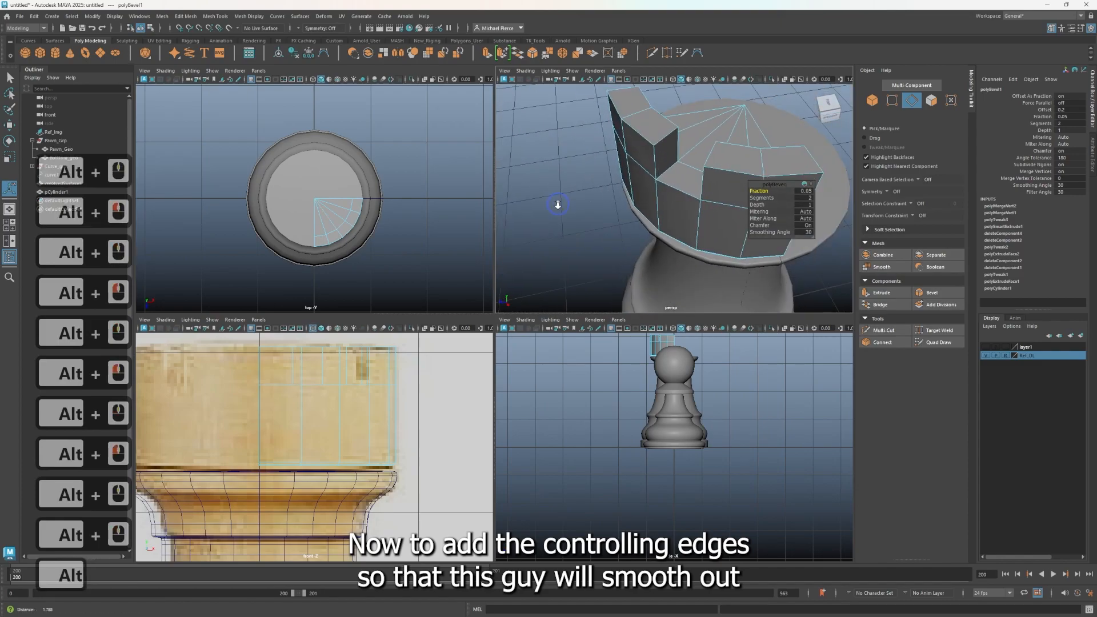
alt+drag(558, 204, 661, 191)
key(3)
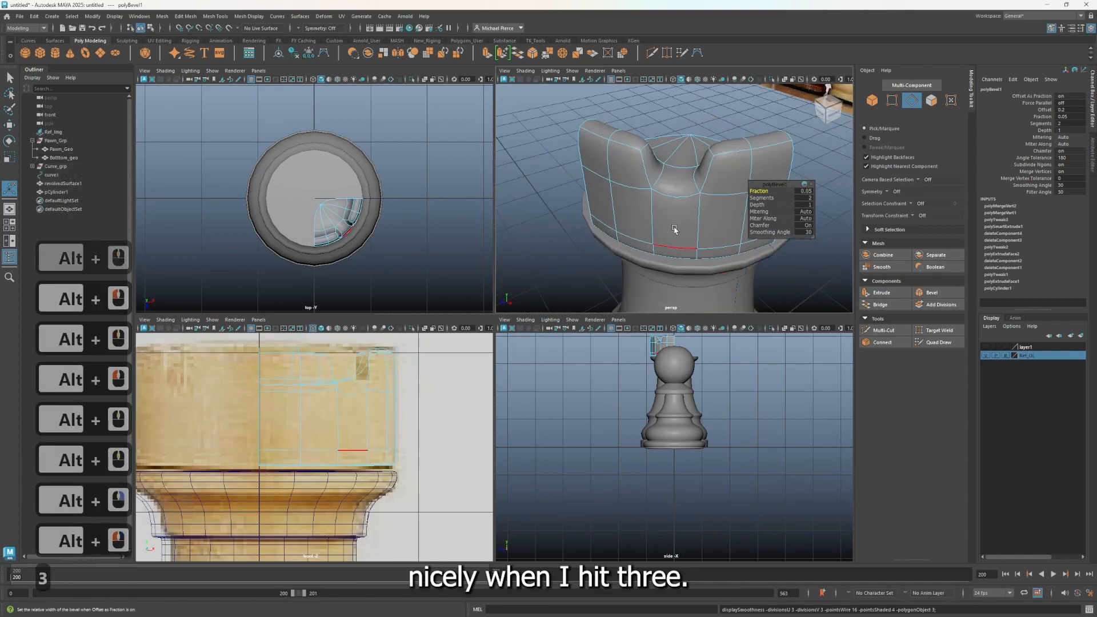
key(1)
Step: Insert Multi-Cut edge loops close to the outer and inner edges of the rim top and notch, checking the smooth preview
key(ctrl+shift+x)
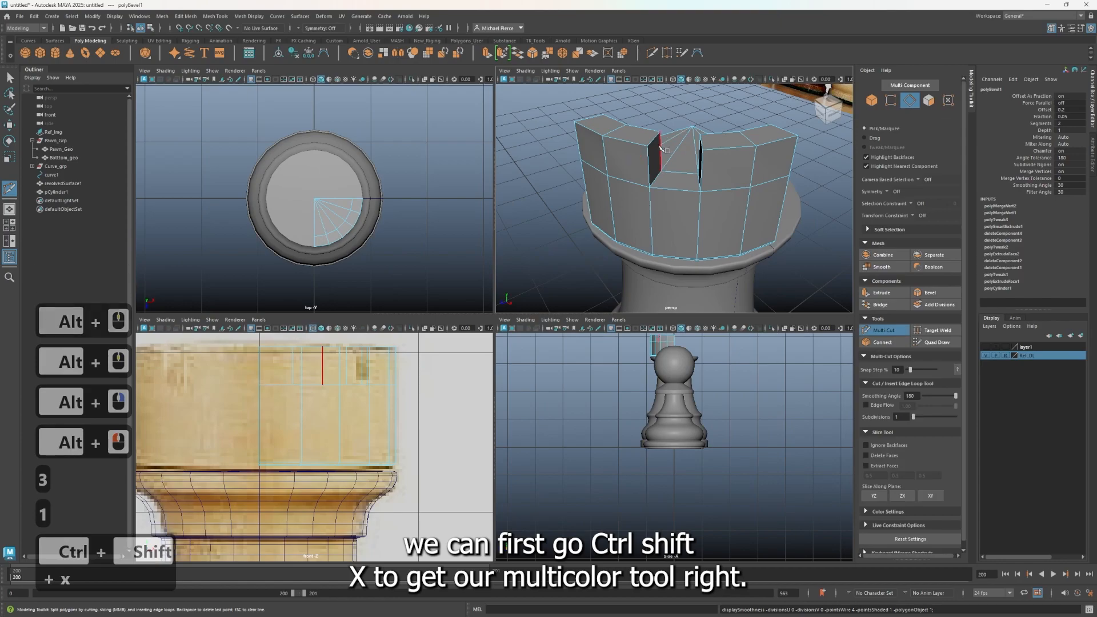
scroll(662, 147, up, 3)
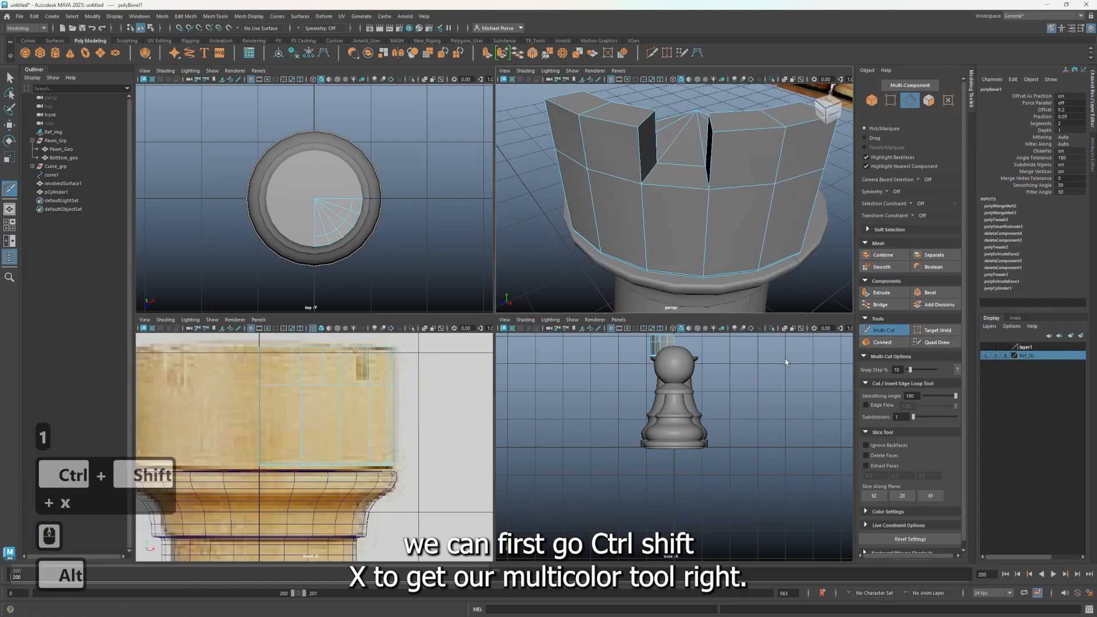
alt+drag(691, 251, 655, 265)
alt+scroll(655, 266, up, 3)
alt+middle_drag(656, 267, 683, 342)
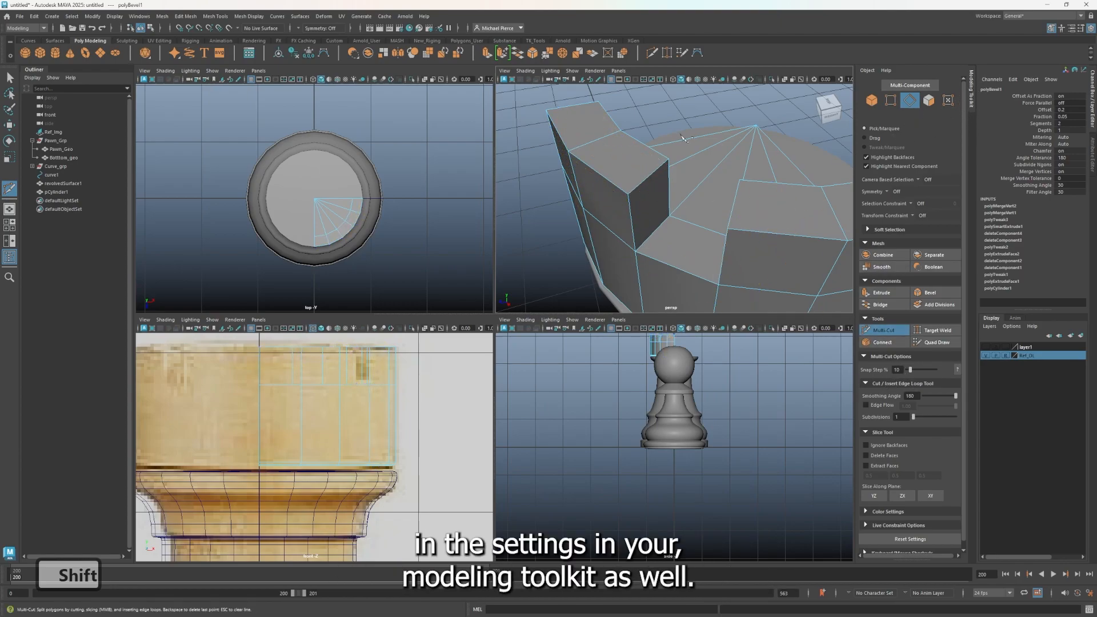
ctrl+shift+click(633, 194)
ctrl+shift+click(675, 196)
key(ctrl+z)
ctrl+shift+click(661, 194)
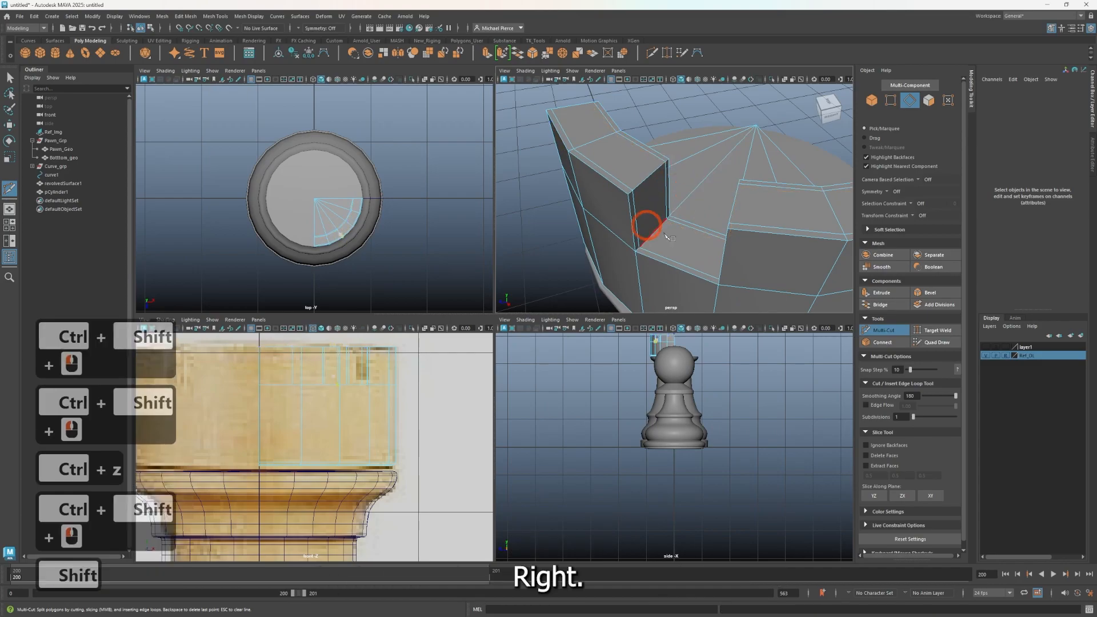
key(3)
mouse_move(651, 207)
alt+mouse_down()
mouse_move(595, 220)
mouse_move(652, 223)
mouse_move(648, 194)
mouse_move(653, 213)
alt+mouse_up()
key(alt+1)
key(1)
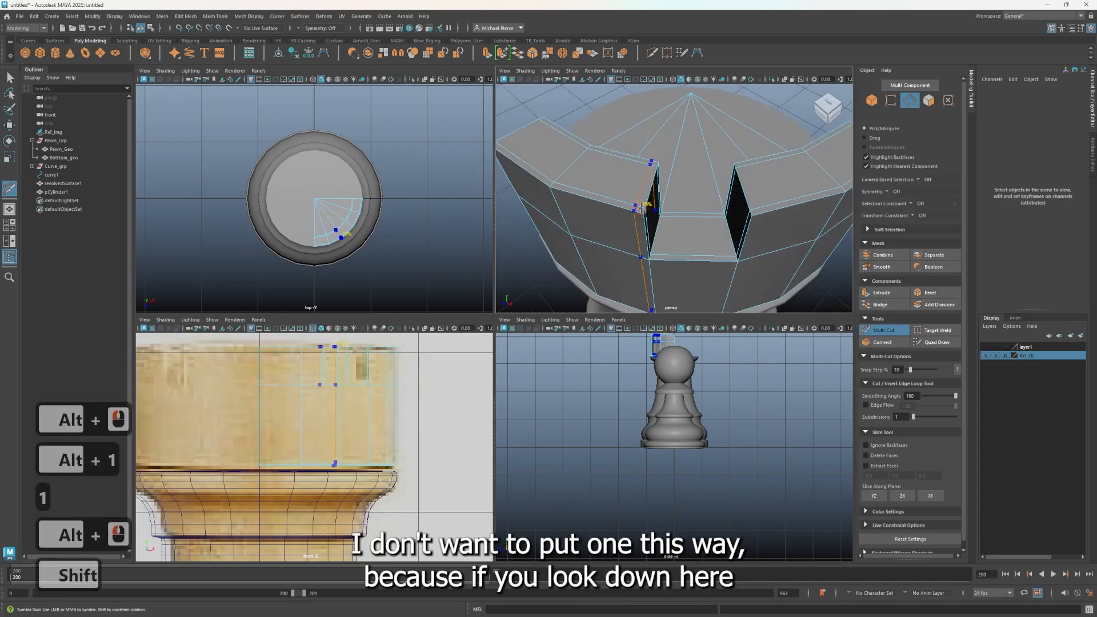
Step: Try a vertical edge loop beside the notch wall and inspect how the outer surface smooths around it
ctrl+shift+click(693, 184)
key(3)
alt+drag(693, 184, 709, 103)
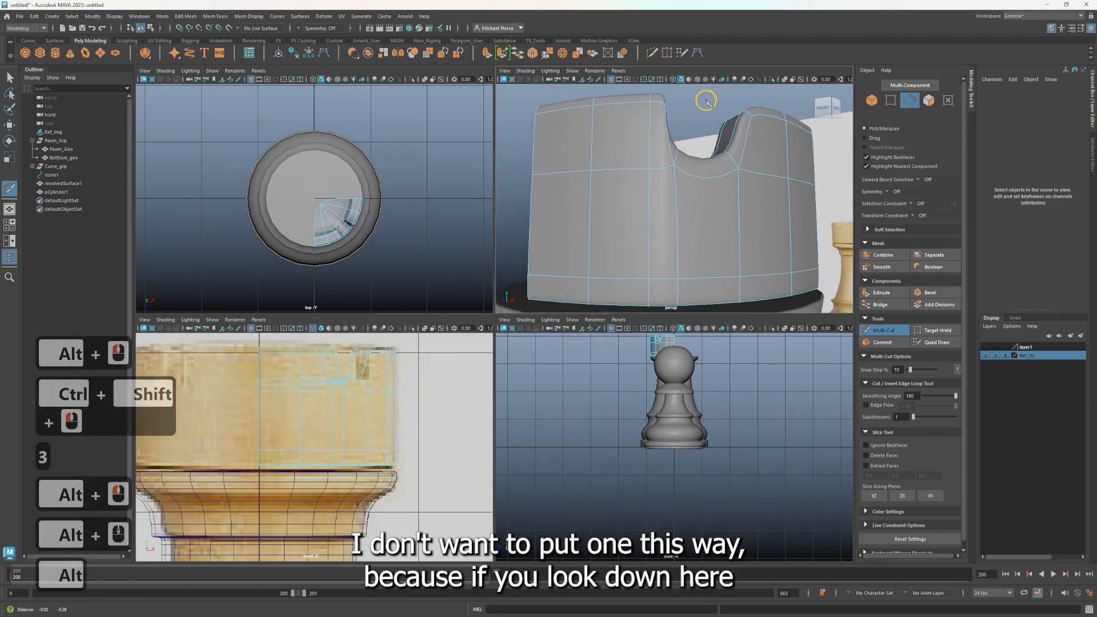
alt+middle_drag(709, 103, 704, 72)
alt+drag(689, 129, 771, 182)
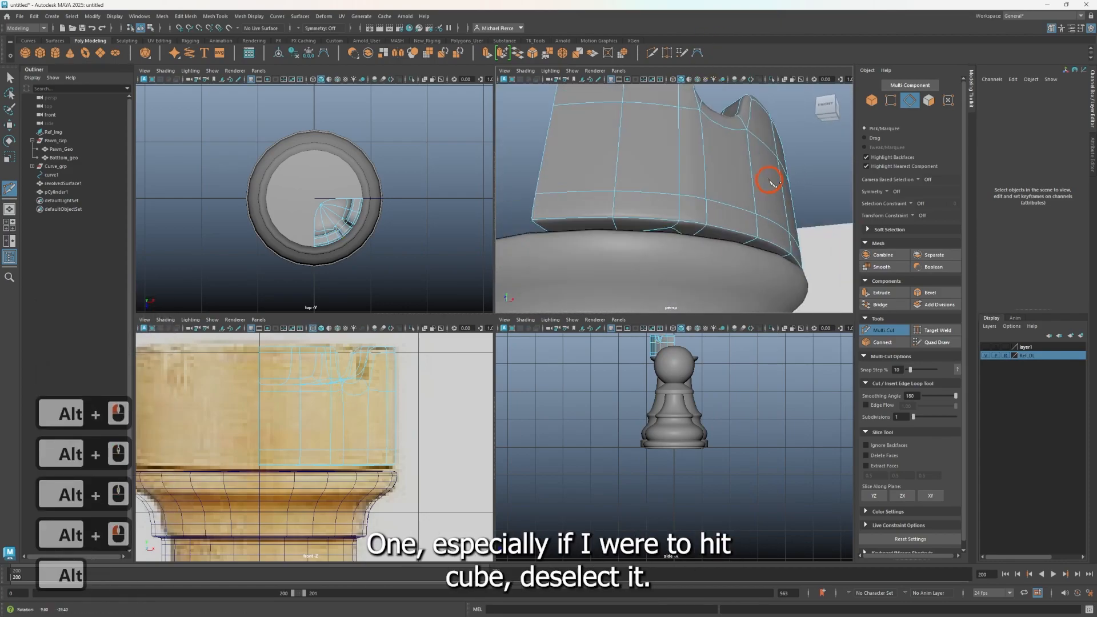
key(q)
right_drag(769, 176, 804, 166)
click(804, 173)
alt+drag(804, 173, 769, 200)
alt+middle_drag(785, 179, 759, 222)
alt+drag(759, 222, 674, 221)
click(697, 221)
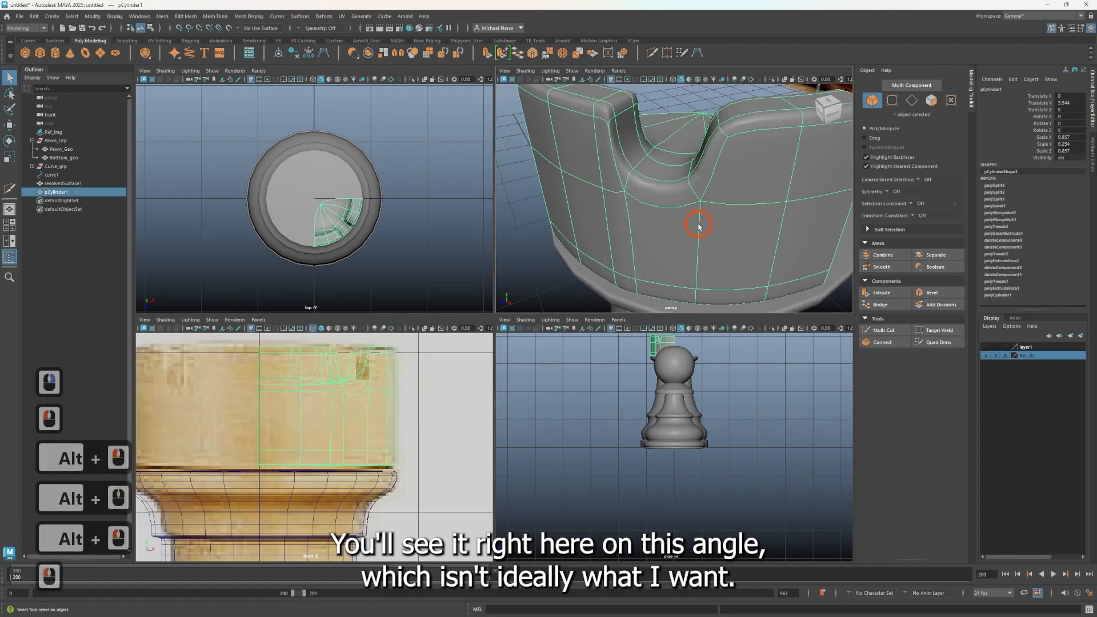
Step: Return to the unsmoothed display and undo the vertical edge loop beside the notch
key(1)
key(ctrl+z)
key(ctrl+z)
key(ctrl+z)
key(ctrl+z)
key(ctrl+z)
key(ctrl+z)
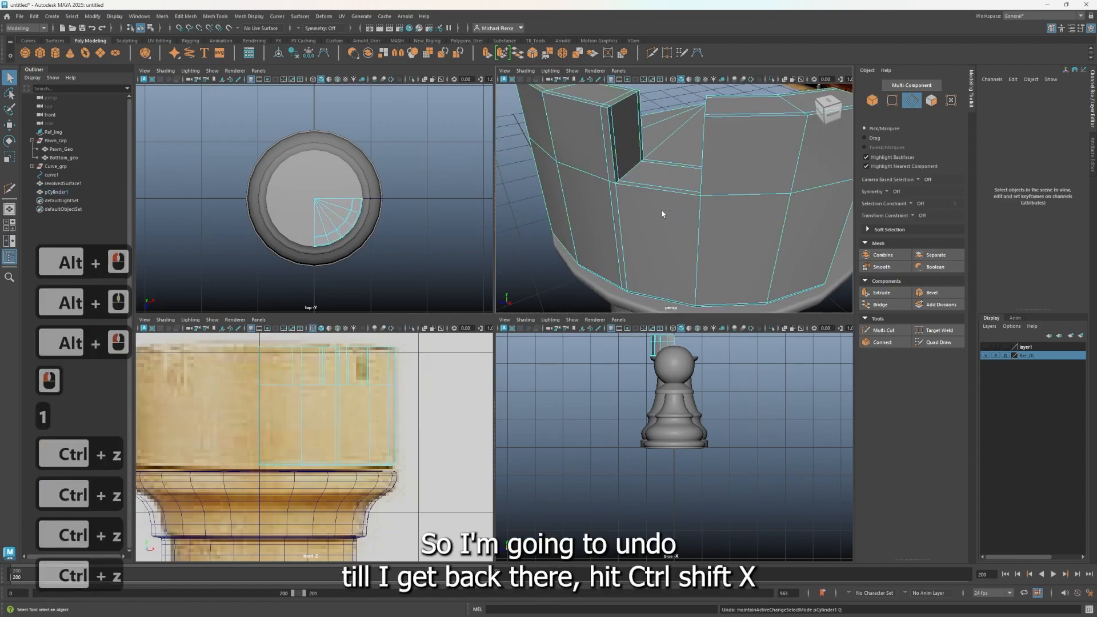
Step: Insert horizontal edge loops just above the notch floor on the raised segments and check them in smooth preview
key(ctrl+shift+x)
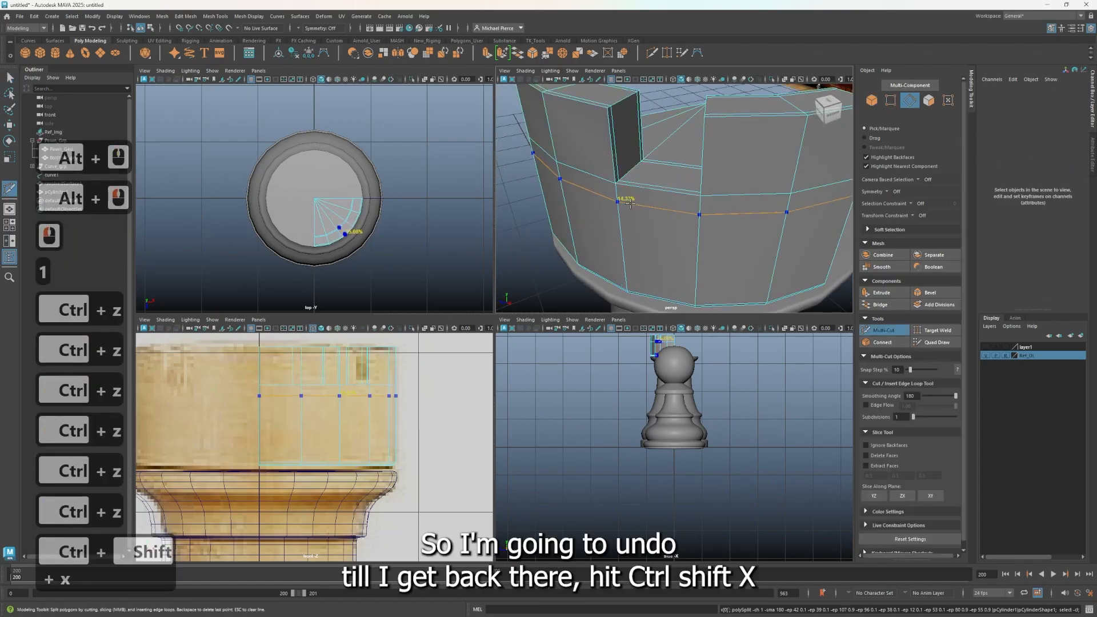
ctrl+shift+click(617, 176)
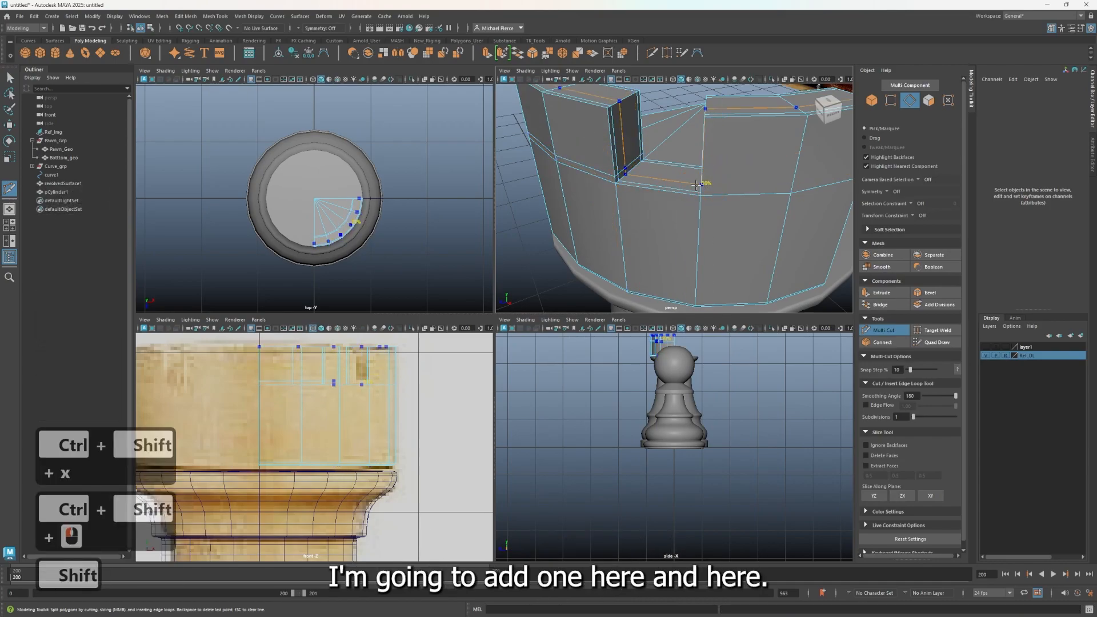
ctrl+shift+click(588, 247)
key(3)
alt+drag(632, 265, 680, 206)
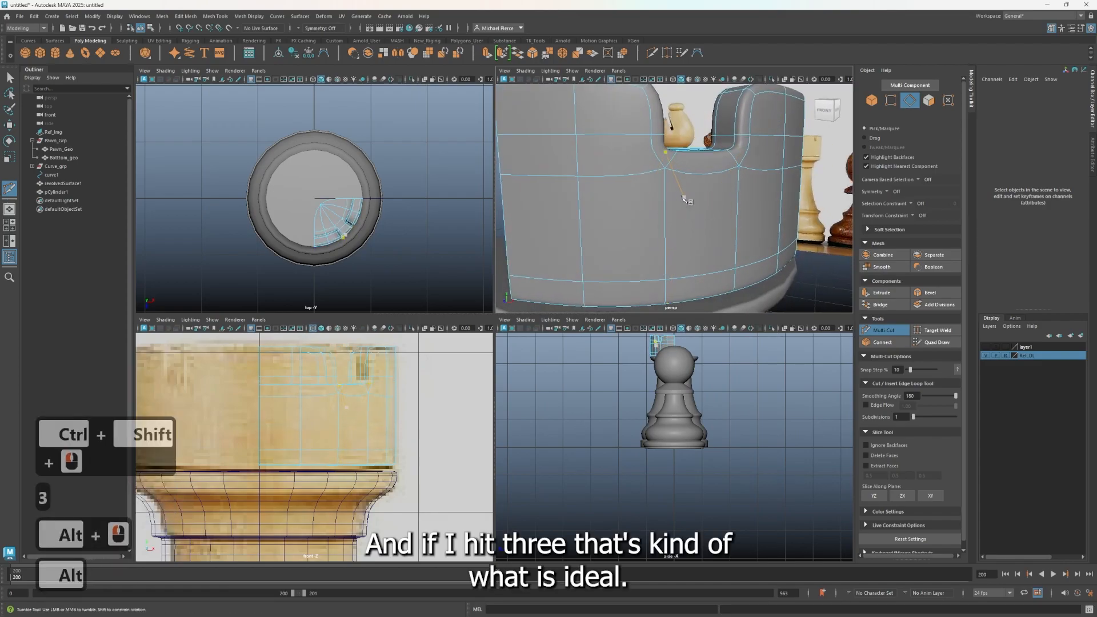
key(1)
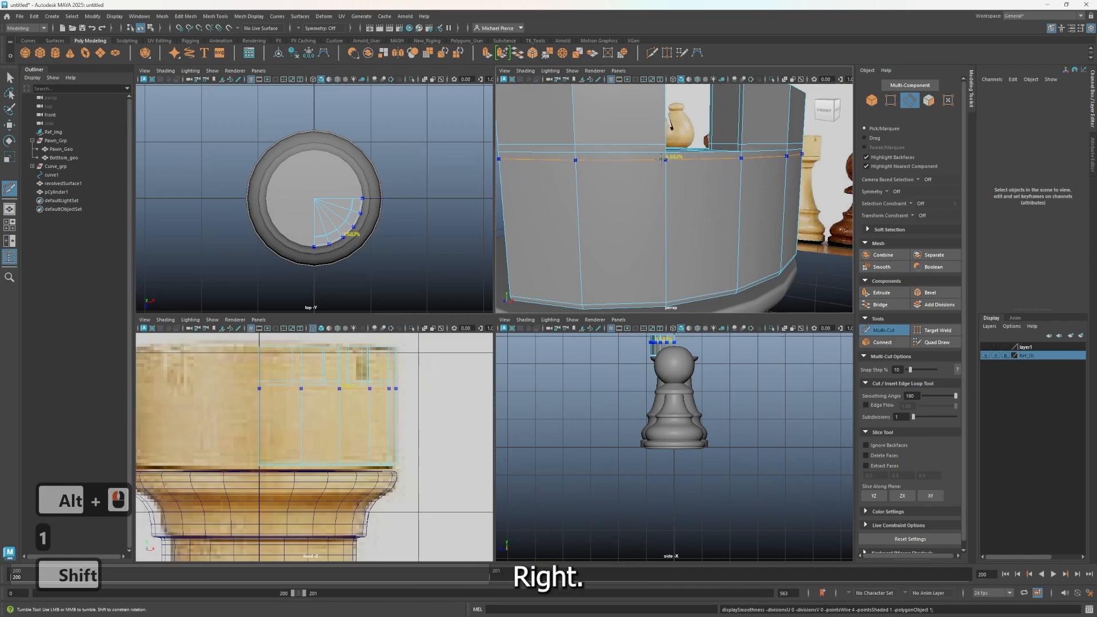
Step: Try a horizontal edge loop just below the notch floor and inspect the smoothed, deselected mesh
ctrl+click(661, 159)
key(3)
key(q)
right_drag(709, 193, 719, 160)
click(823, 225)
alt+drag(786, 213, 716, 213)
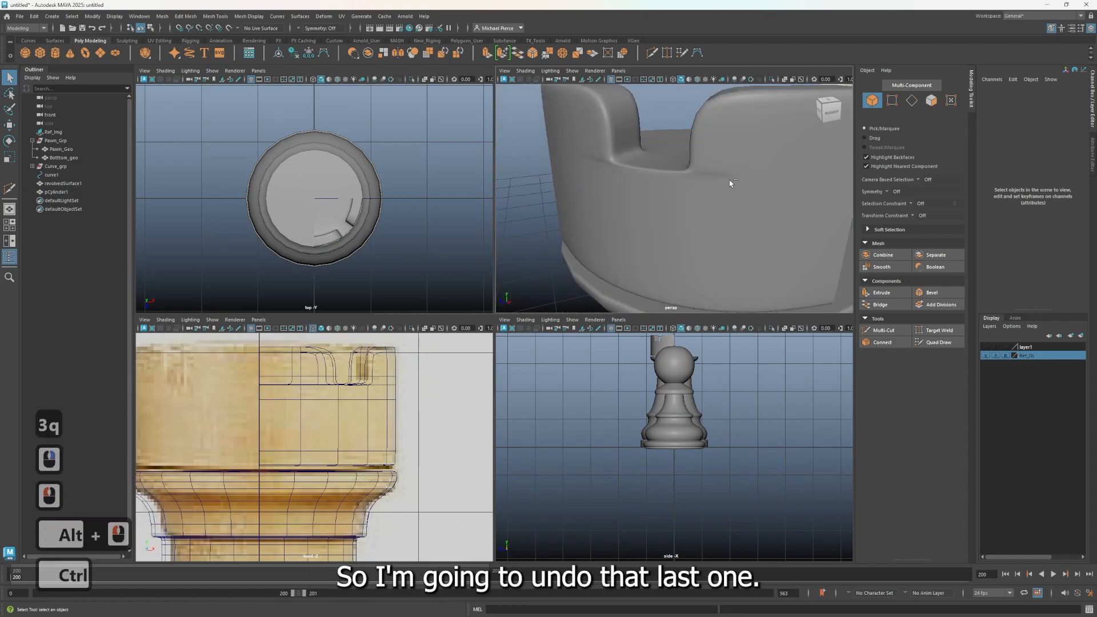
Step: Undo the horizontal edge loop below the notch floor
key(ctrl+z)
key(ctrl+z)
key(ctrl+z)
key(ctrl+z)
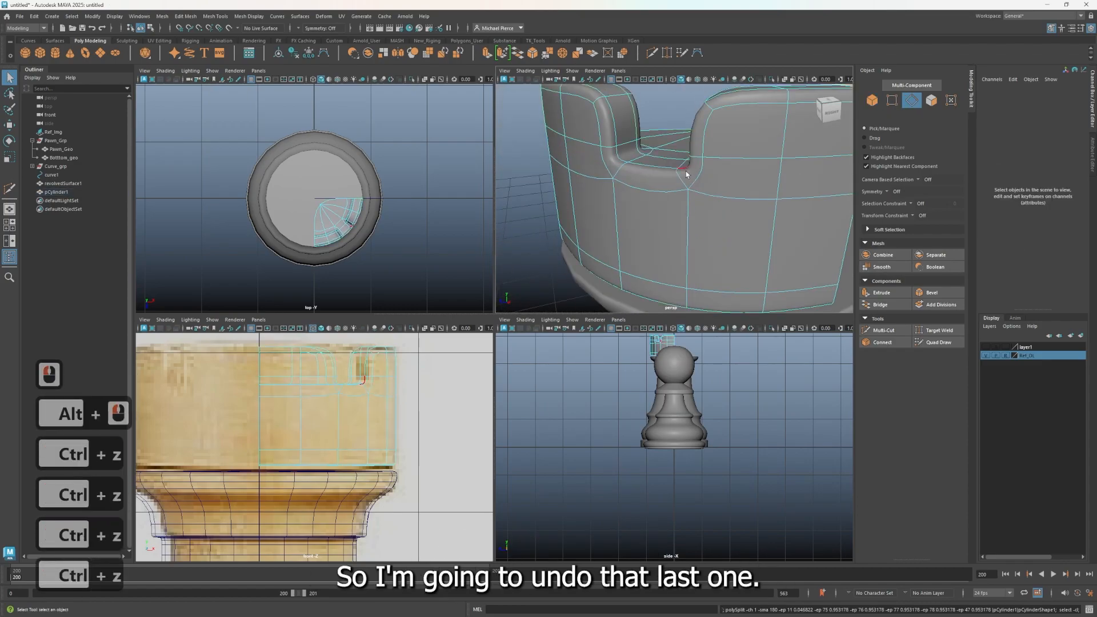
Step: Return to object mode, deselect the cylinder and inspect the smoothed battlement from the side
scroll(714, 202, down, 2)
right_drag(703, 216, 742, 195)
click(778, 204)
alt+drag(778, 204, 709, 213)
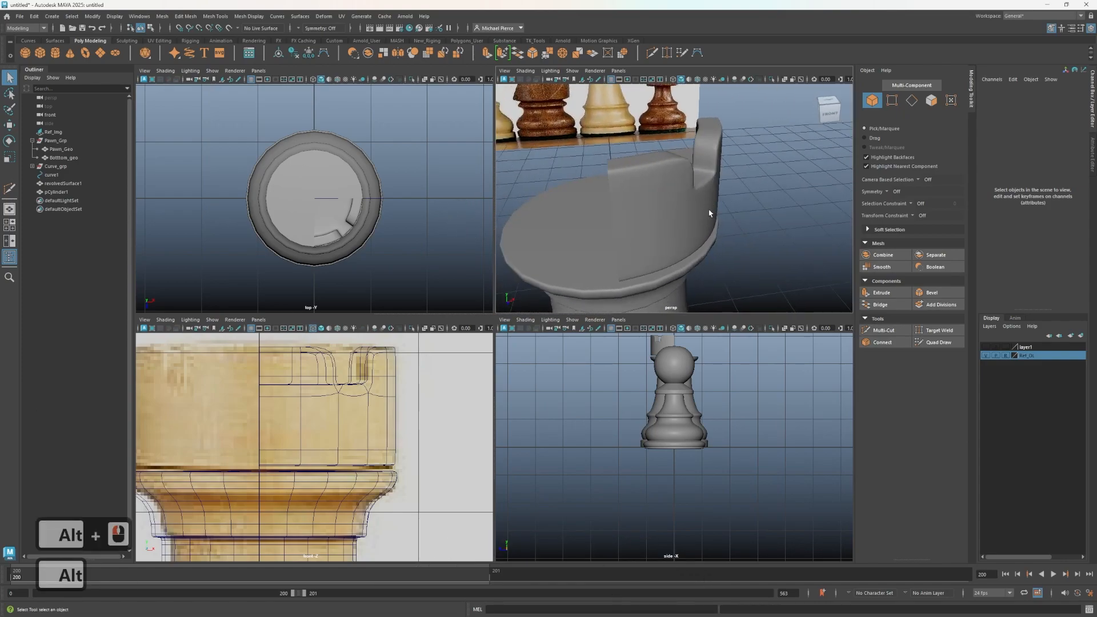
Step: Return the battlement and rook body to unsmoothed display and open the Mirror options with the axis position at World
click(666, 236)
key(1)
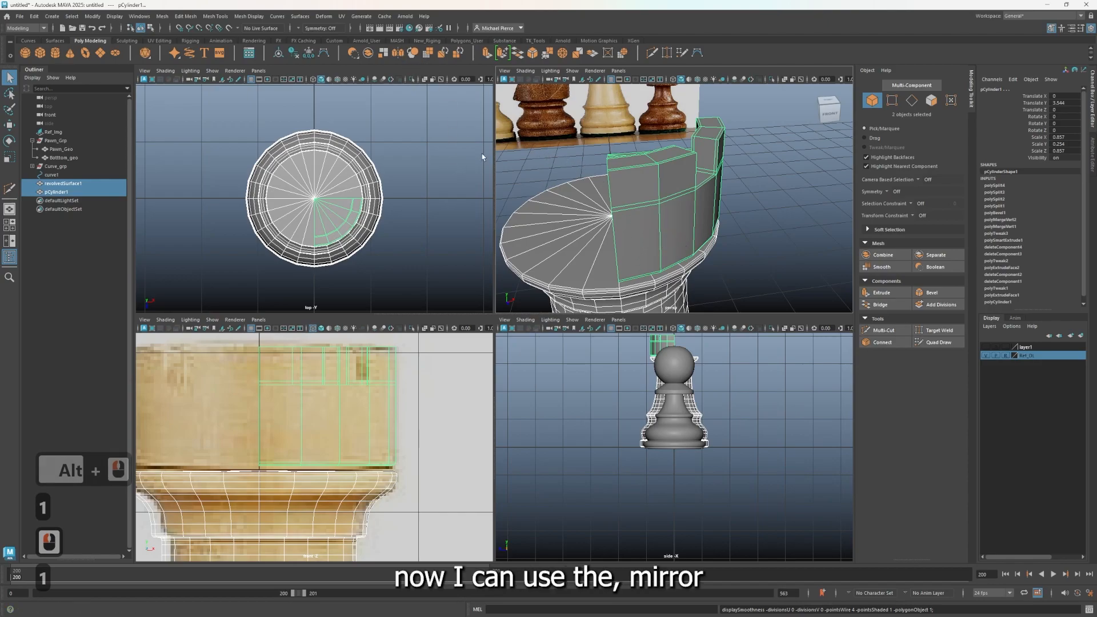
alt+drag(603, 204, 613, 196)
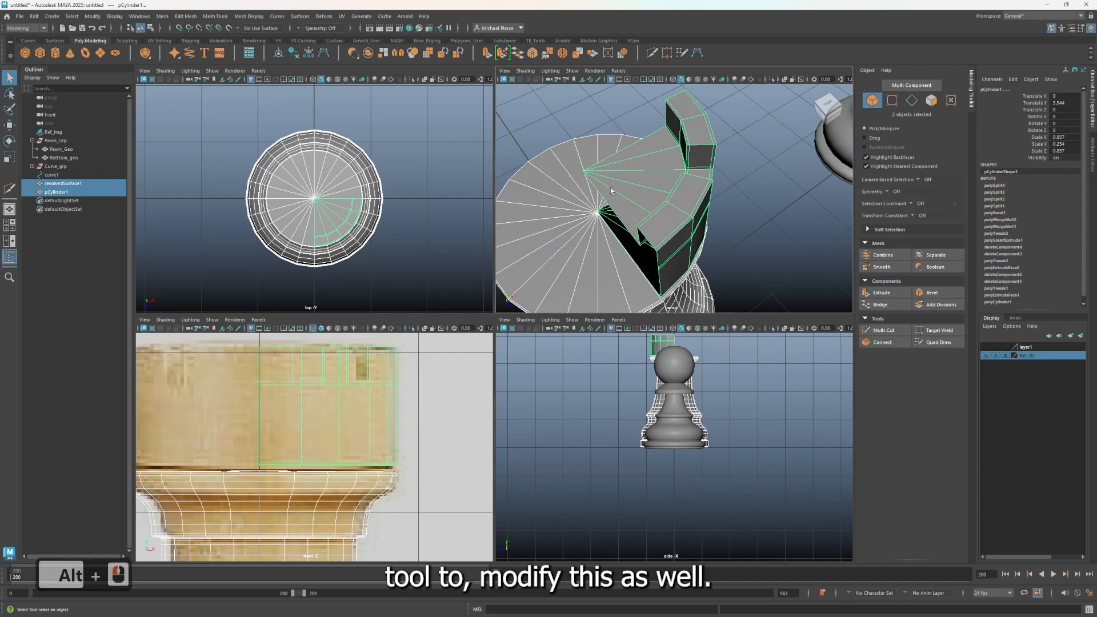
double_click(398, 53)
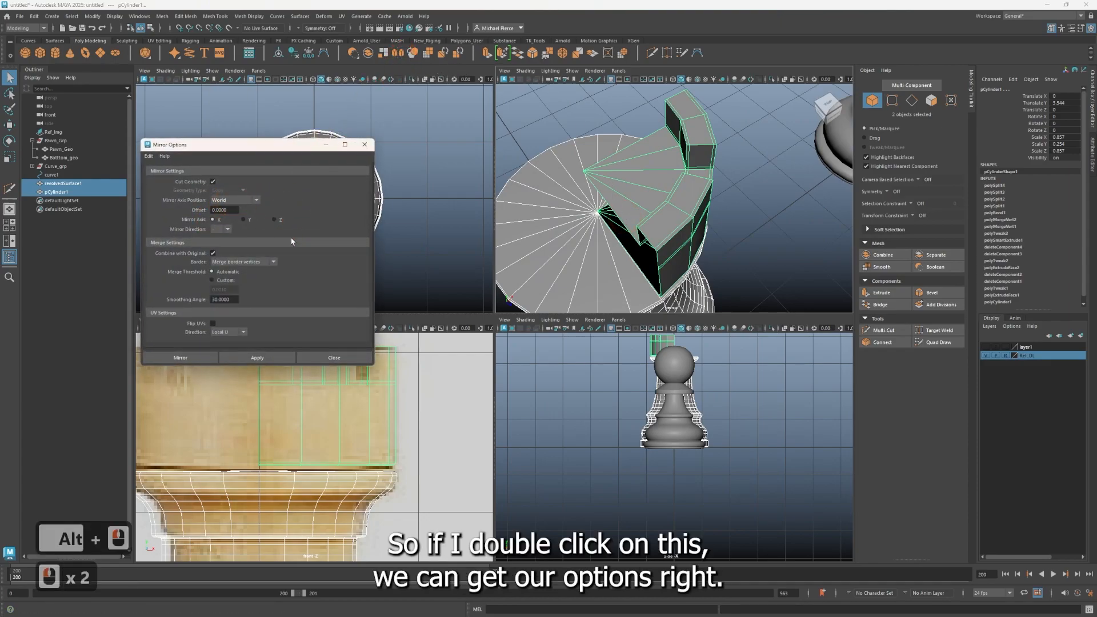
click(234, 202)
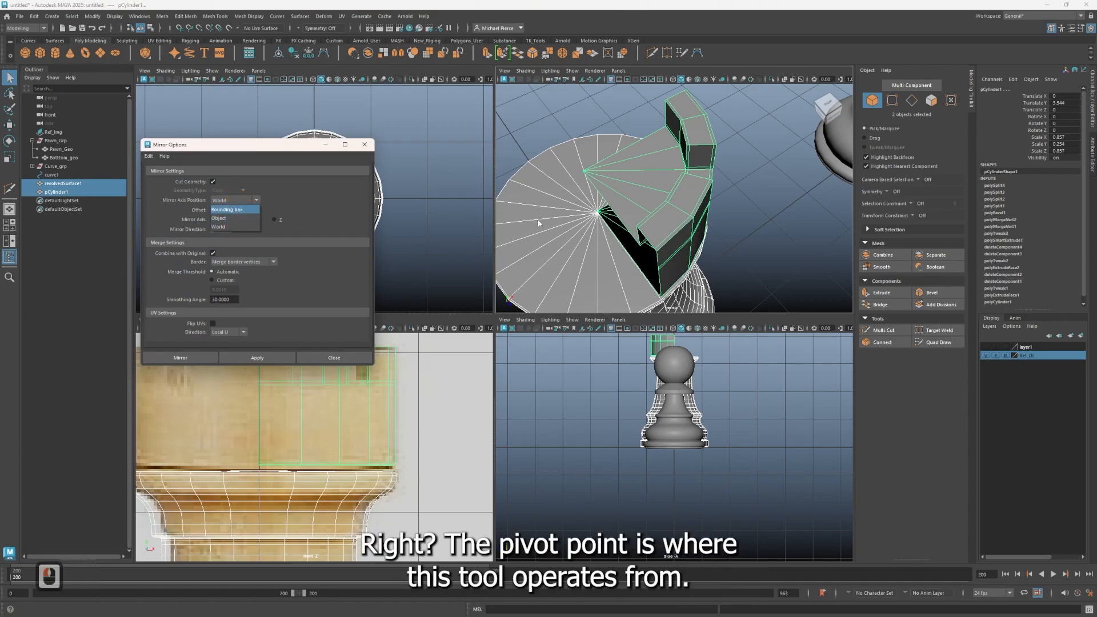
click(257, 200)
scroll(600, 221, down, 5)
key(w)
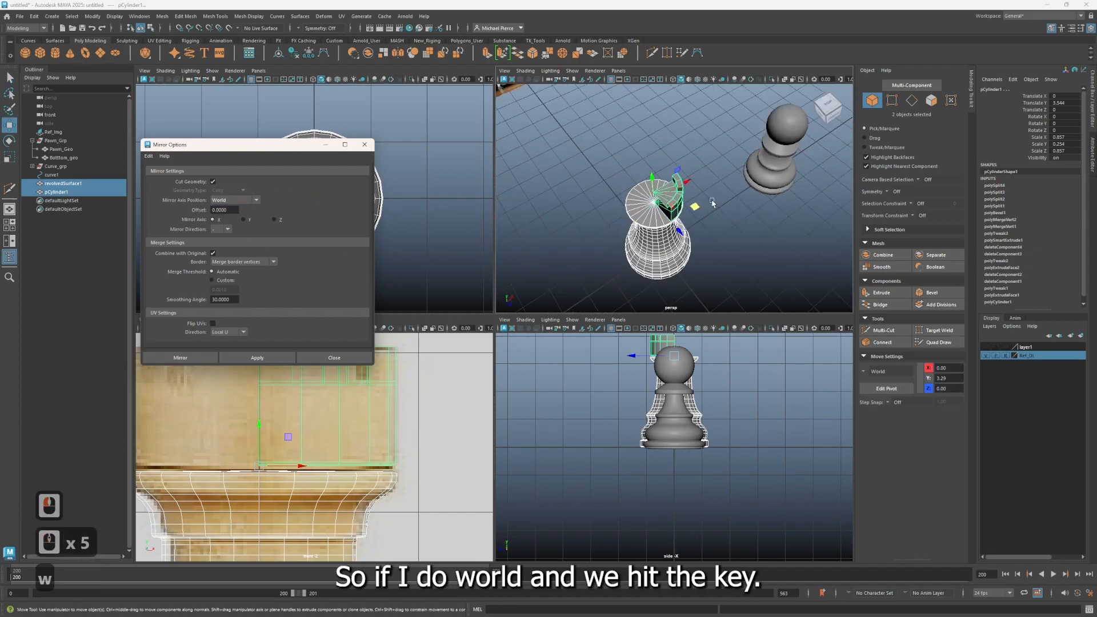
scroll(712, 202, up, 2)
alt+drag(712, 202, 551, 227)
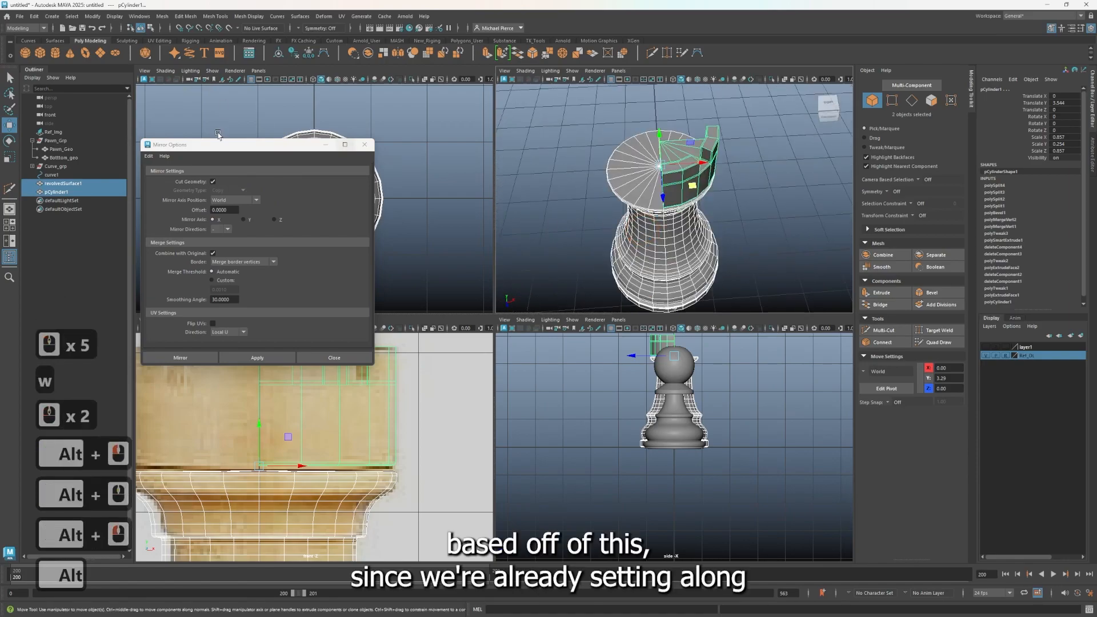
Step: Try the positive mirror direction and test the X direction by moving both meshes, undoing each move
drag(233, 149, 112, 265)
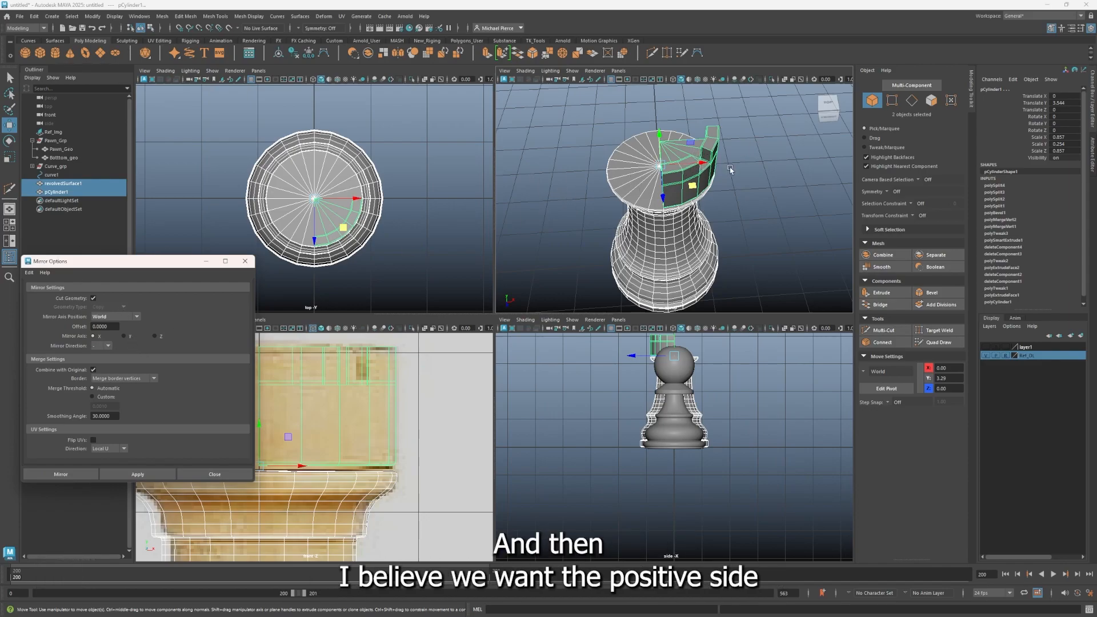
click(107, 347)
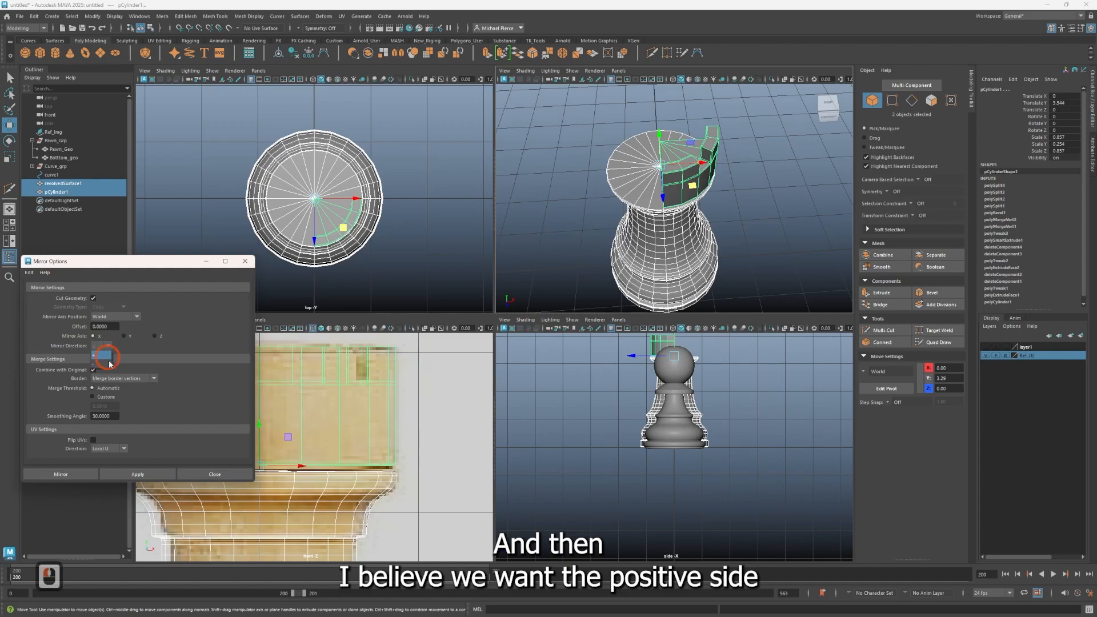
click(96, 356)
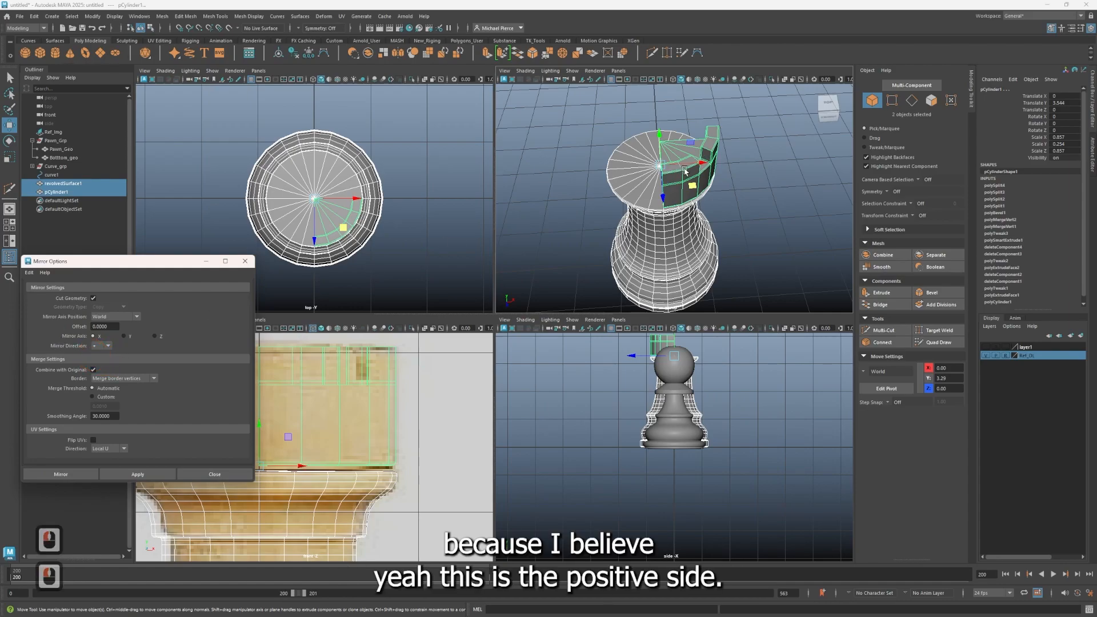
drag(685, 171, 720, 166)
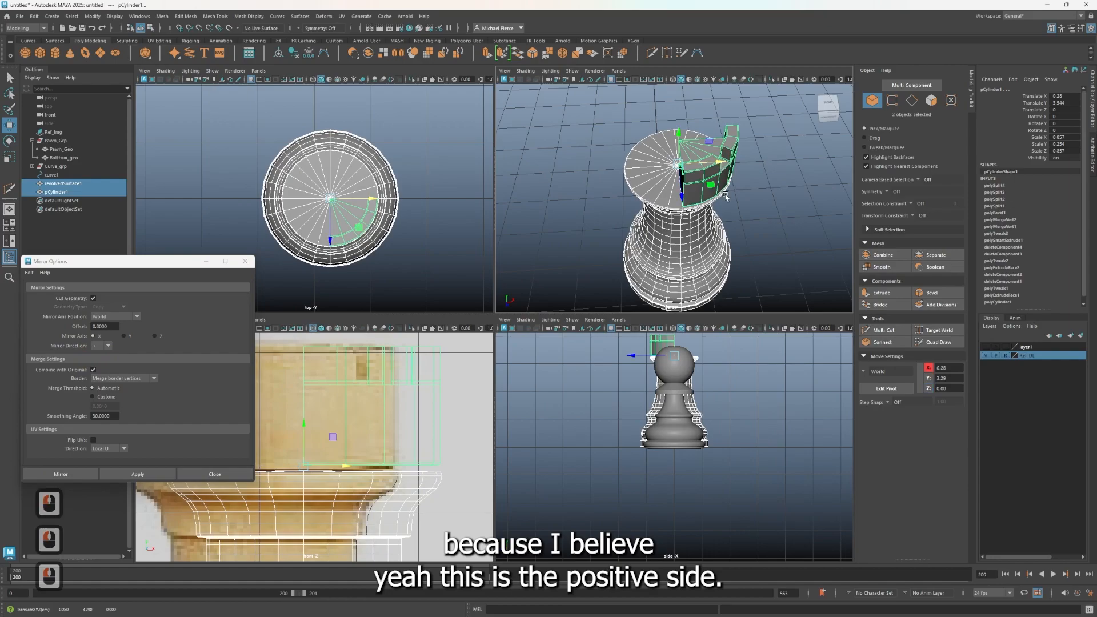
key(ctrl+z)
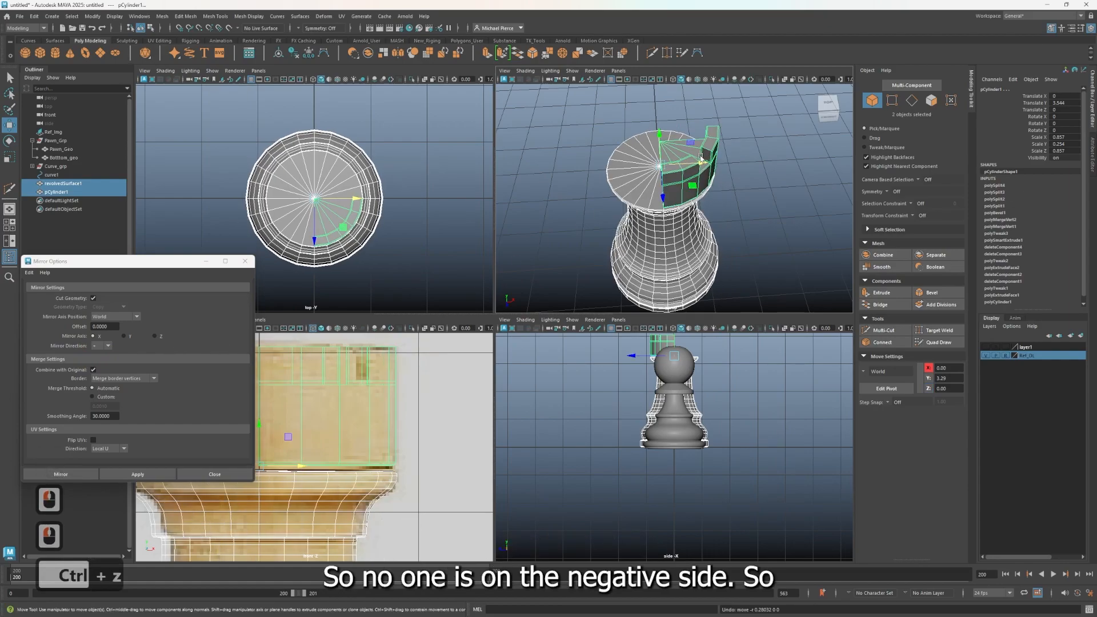
drag(700, 156, 654, 159)
key(ctrl+z)
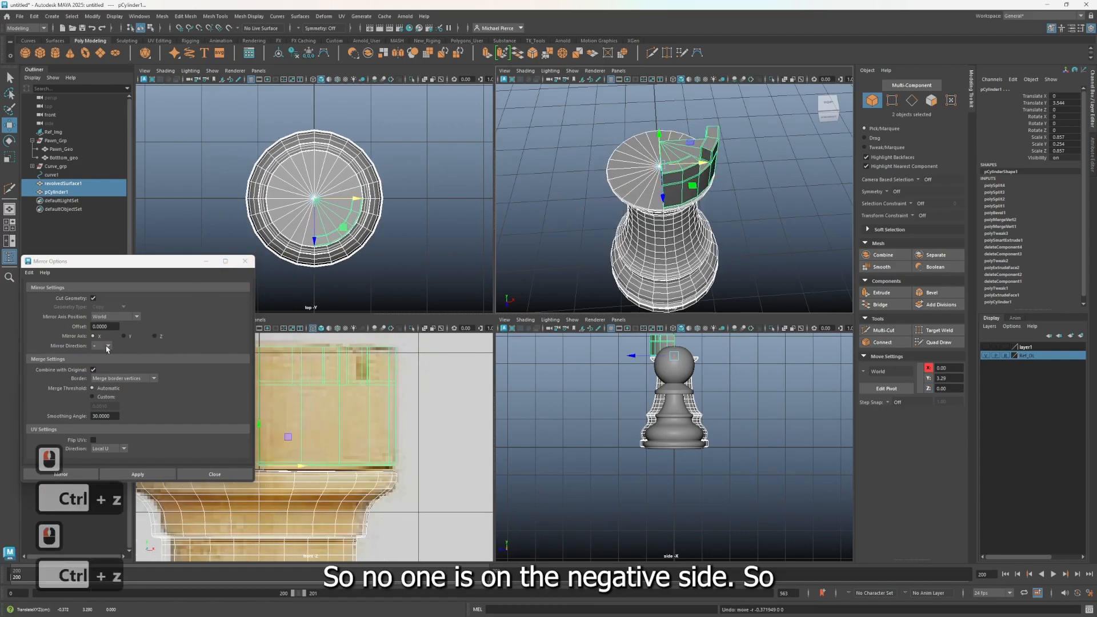
Step: Set the mirror direction to negative and use a custom merge threshold of 0.01
click(106, 347)
click(122, 366)
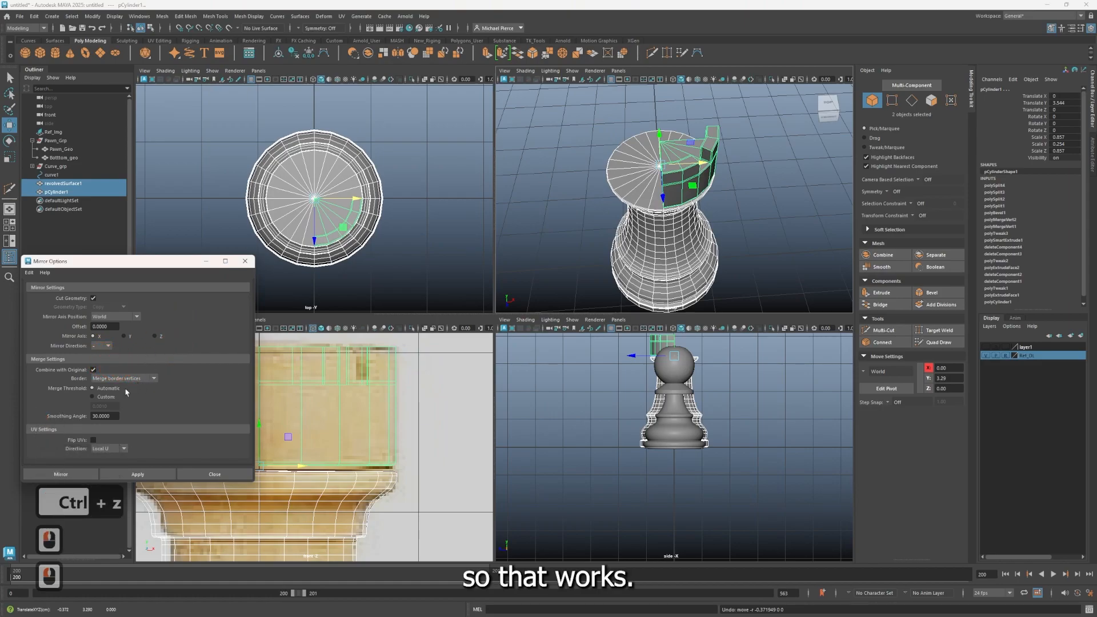
click(92, 397)
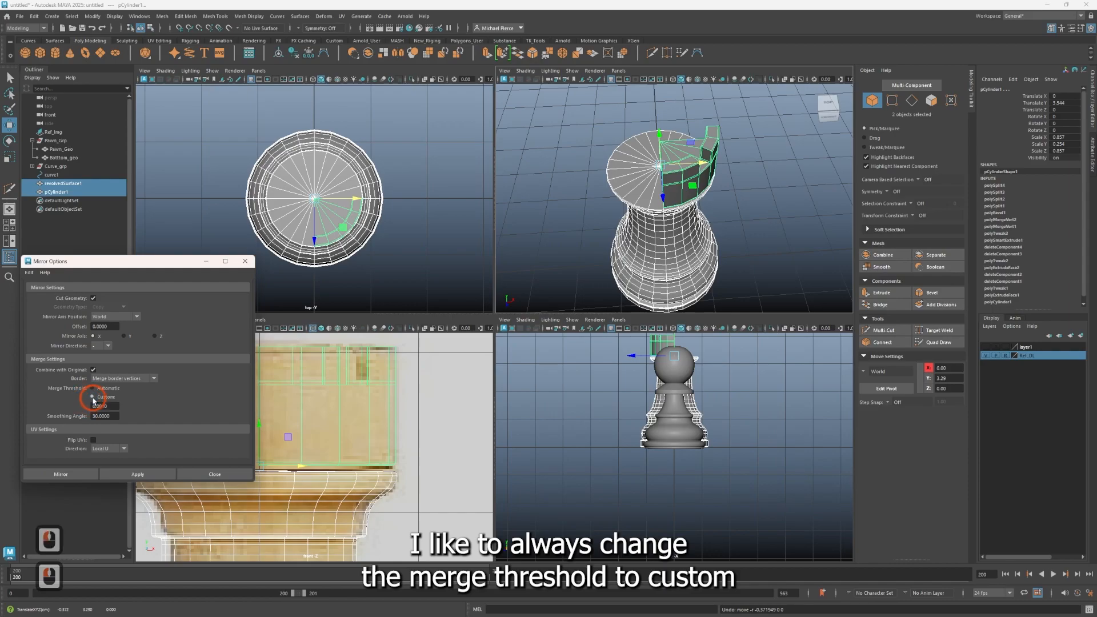
click(148, 403)
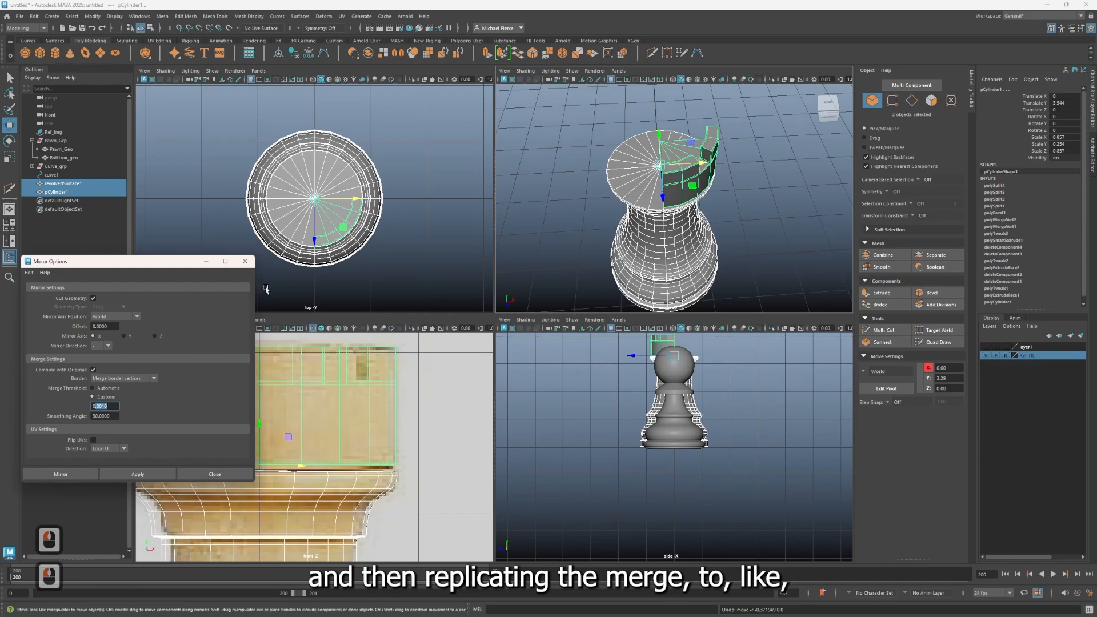
key(Right)
key(BackSpace)
key(BackSpace)
key(BackSpace)
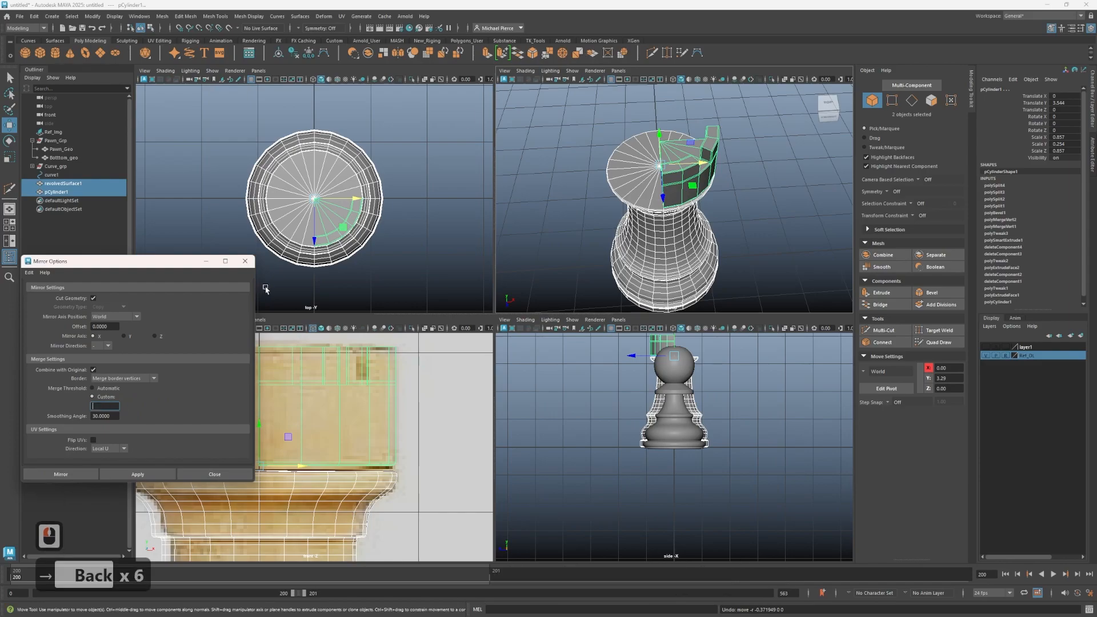
key(BackSpace)
text(0.01)
key(Return)
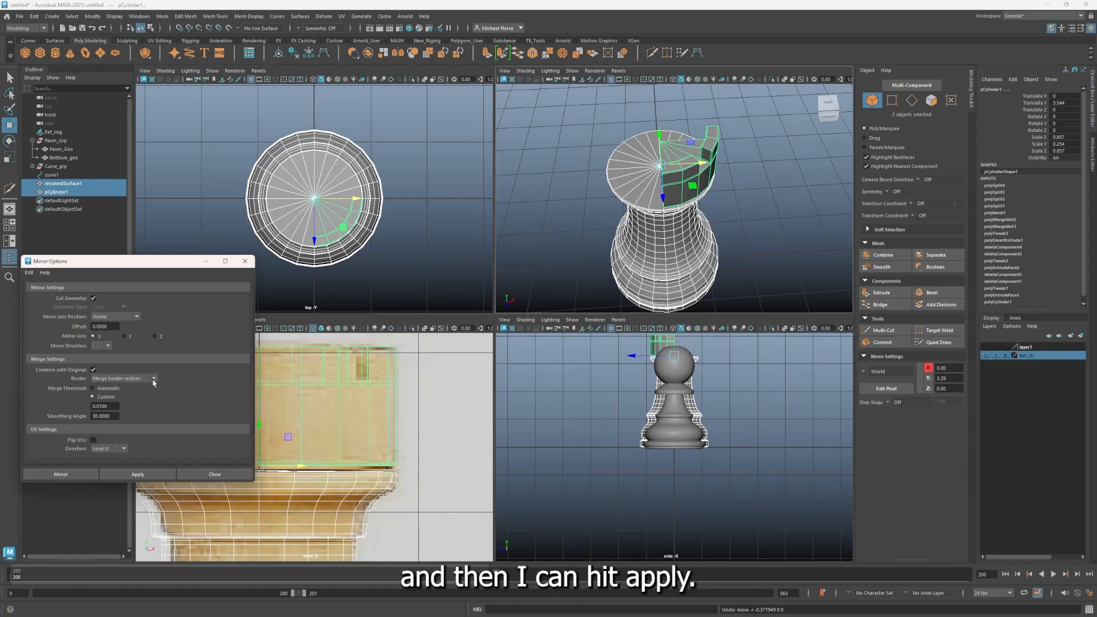
Step: Mirror the battlement and rook body across the world X axis, merging the border vertices
scroll(153, 449, down, 3)
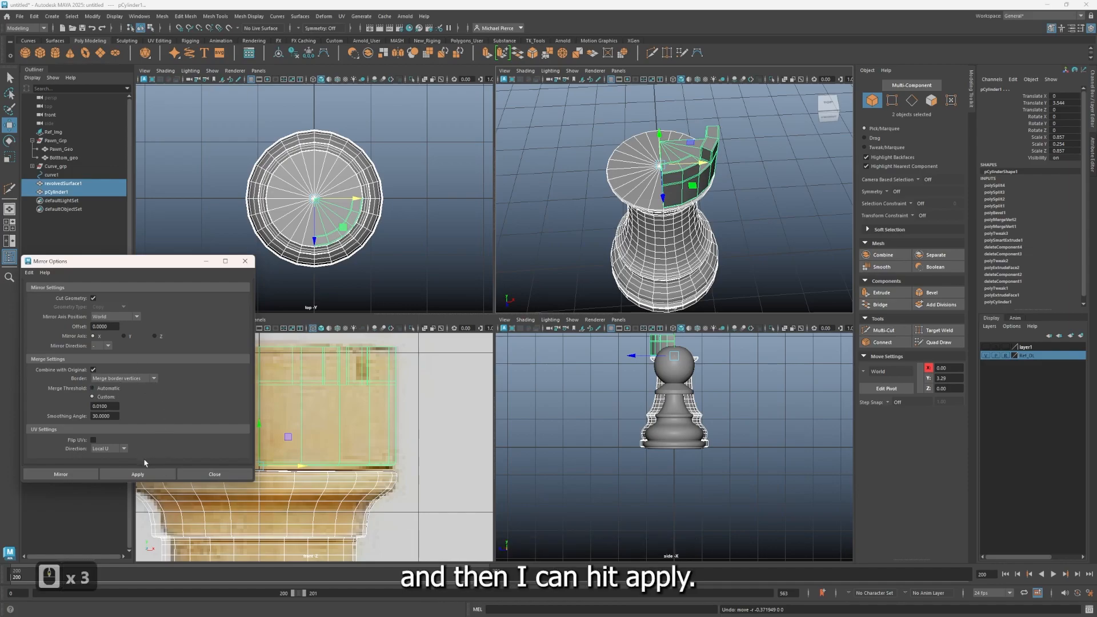
scroll(642, 193, up, 2)
mouse_move(648, 197)
alt+mouse_down()
mouse_move(637, 186)
mouse_move(659, 213)
alt+mouse_up()
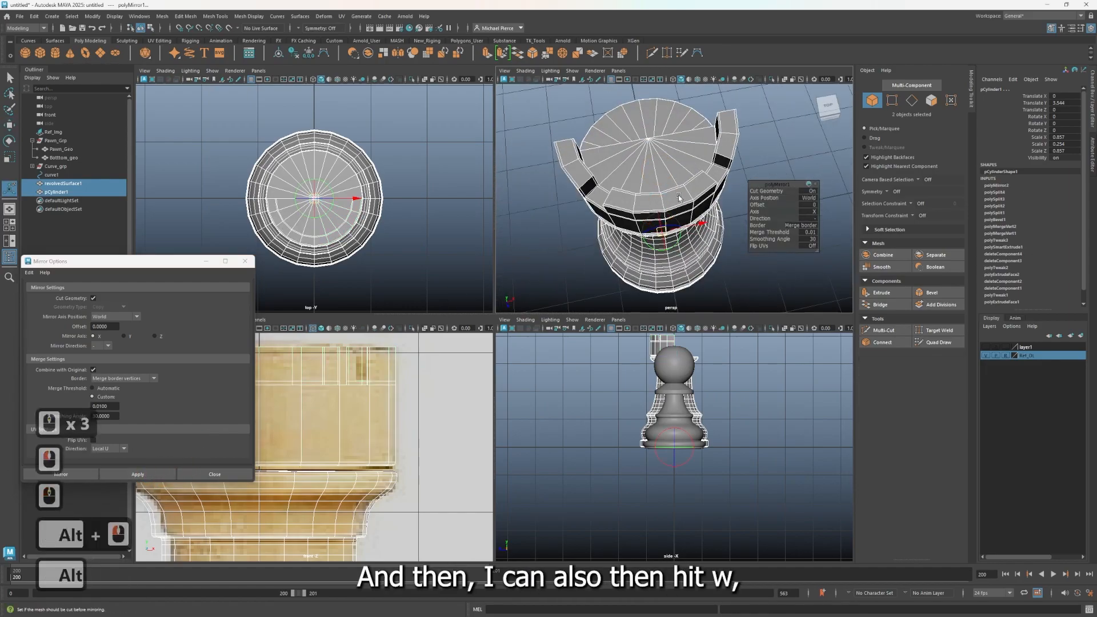
Step: Mirror both meshes across the Z axis to complete the ring of battlements
key(w)
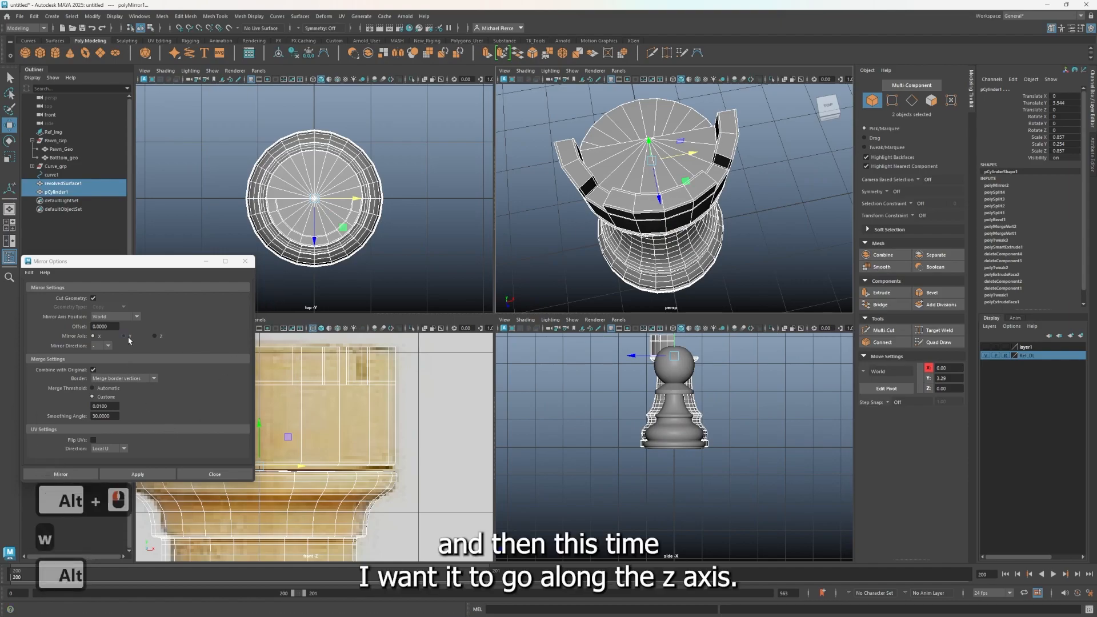
click(154, 337)
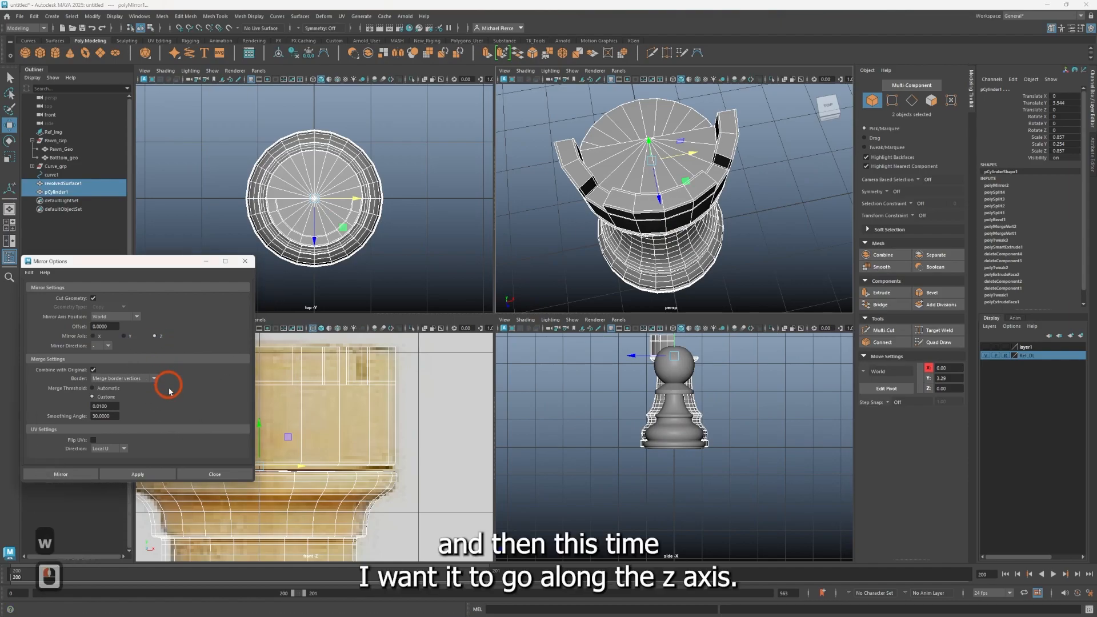
click(138, 474)
alt+drag(649, 292, 568, 232)
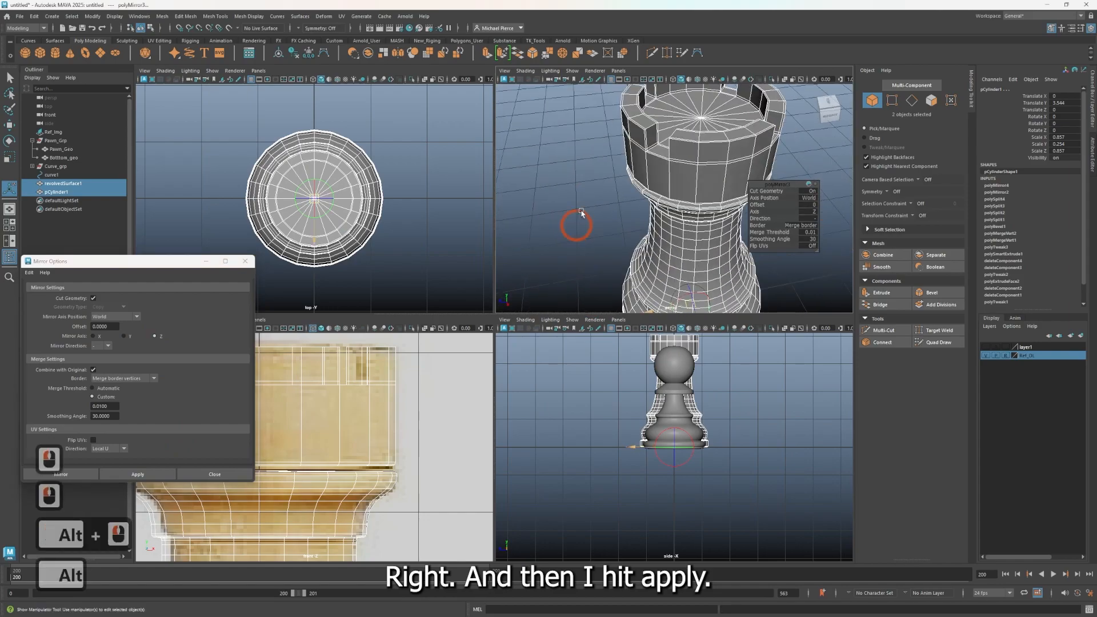
Step: Preview the mirrored rook smoothed and close the Mirror options with the battlement cylinder selected
click(674, 240)
key(3)
alt+drag(600, 167, 656, 179)
click(721, 171)
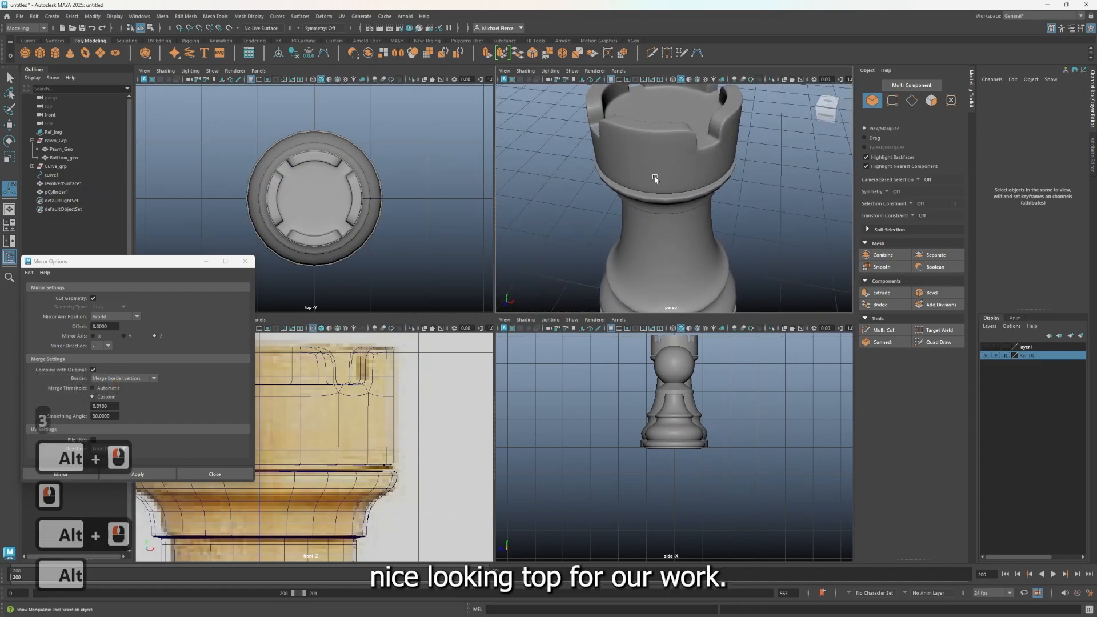
click(661, 171)
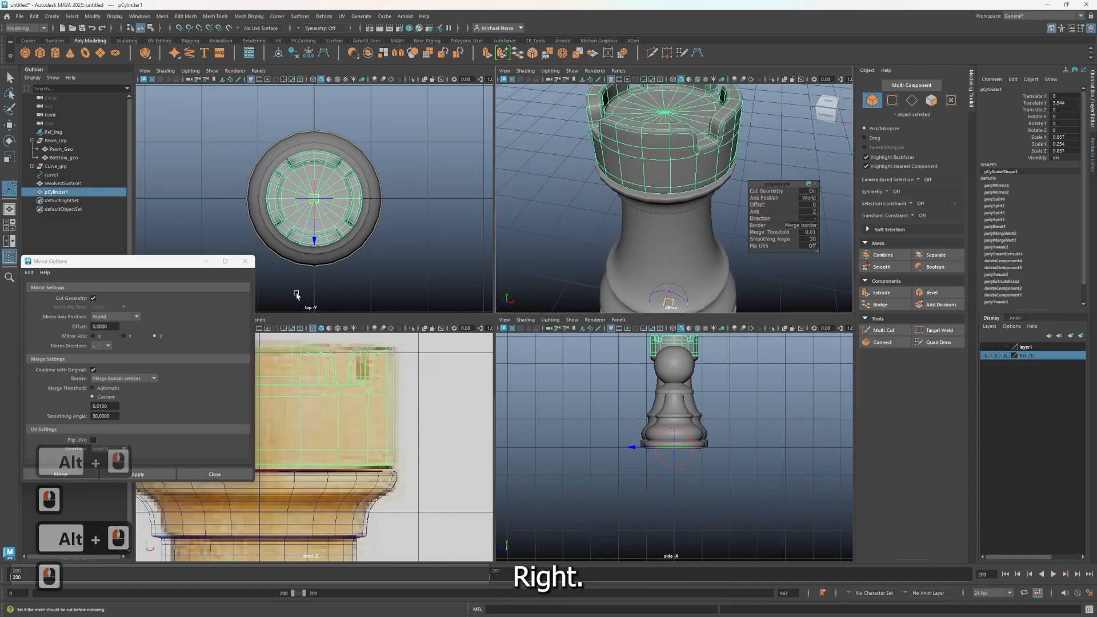
click(245, 261)
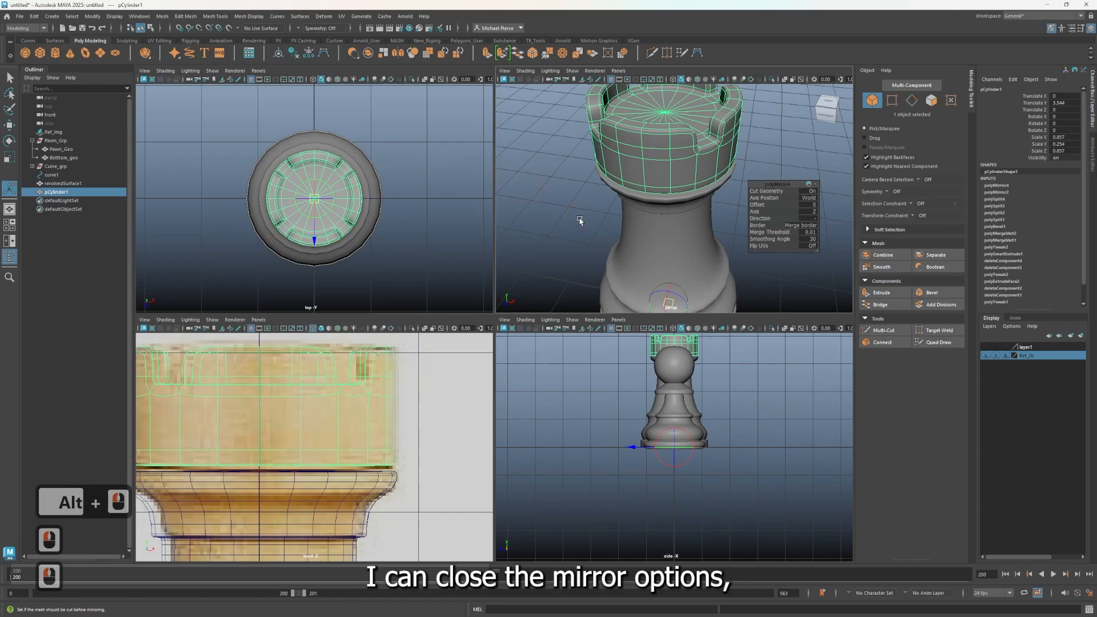
Step: Isolate the unsmoothed battlement cylinder and select all the faces of its bottom cap
key(w)
key(ctrl+1)
alt+drag(588, 177, 613, 176)
right_drag(613, 176, 613, 197)
key(1)
scroll(618, 132, up, 3)
key(Tab)
mouse_move(617, 132)
mouse_down()
mouse_move(651, 105)
mouse_move(649, 204)
mouse_move(605, 142)
mouse_move(642, 172)
mouse_up()
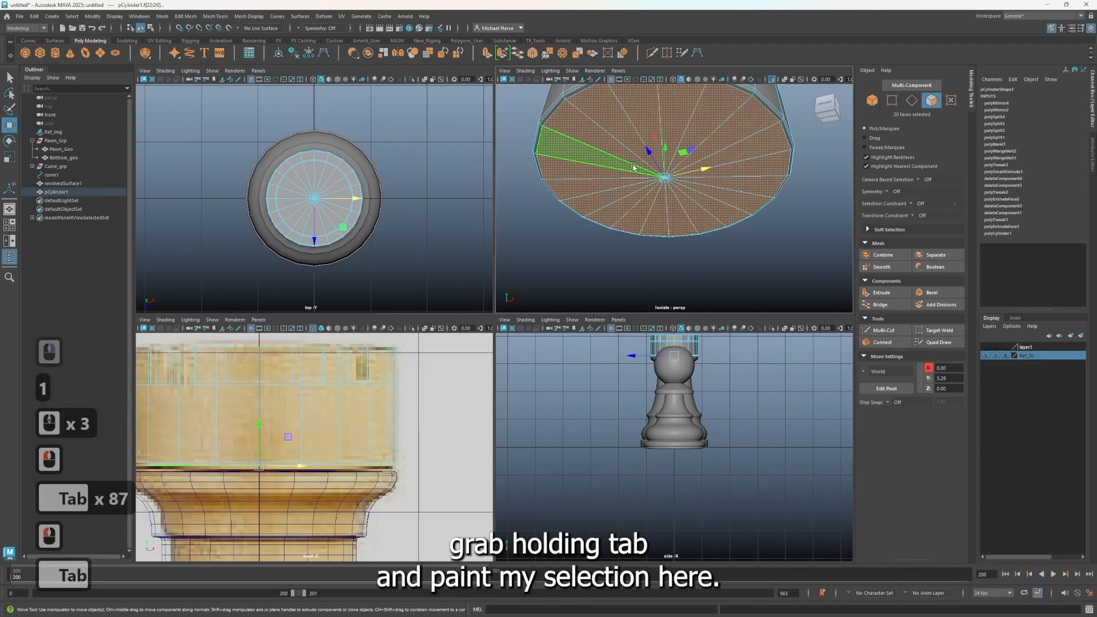
Step: Extrude the bottom cap faces inward and slightly down, delete the remaining cap faces and end the isolation
key(r)
key(shift)
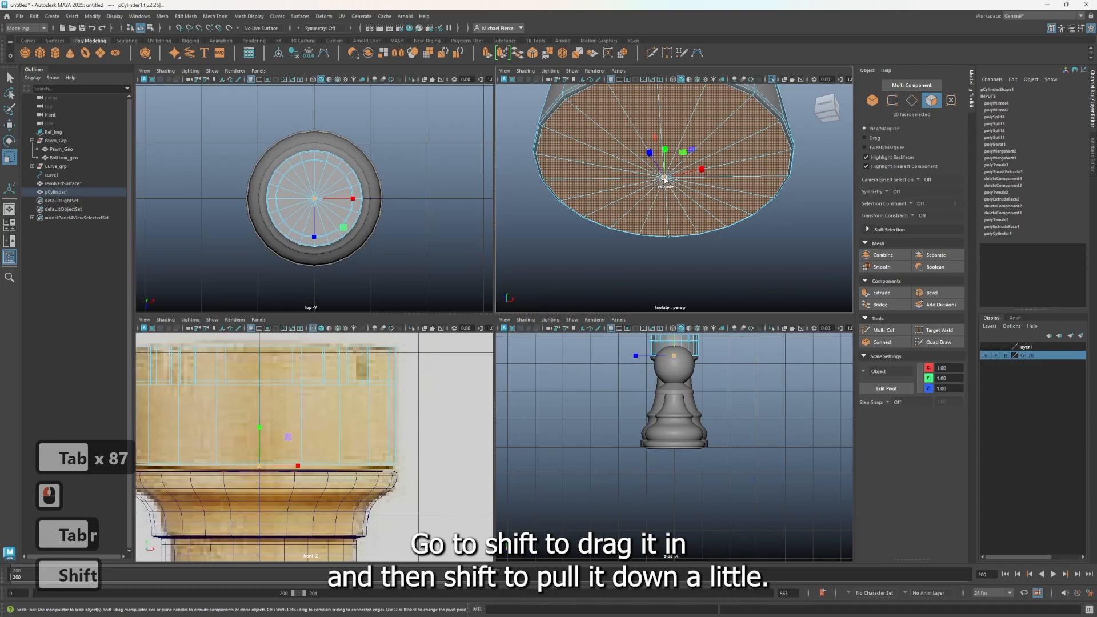
shift+drag(665, 180, 570, 181)
key(w)
key(Delete)
key(ctrl+1)
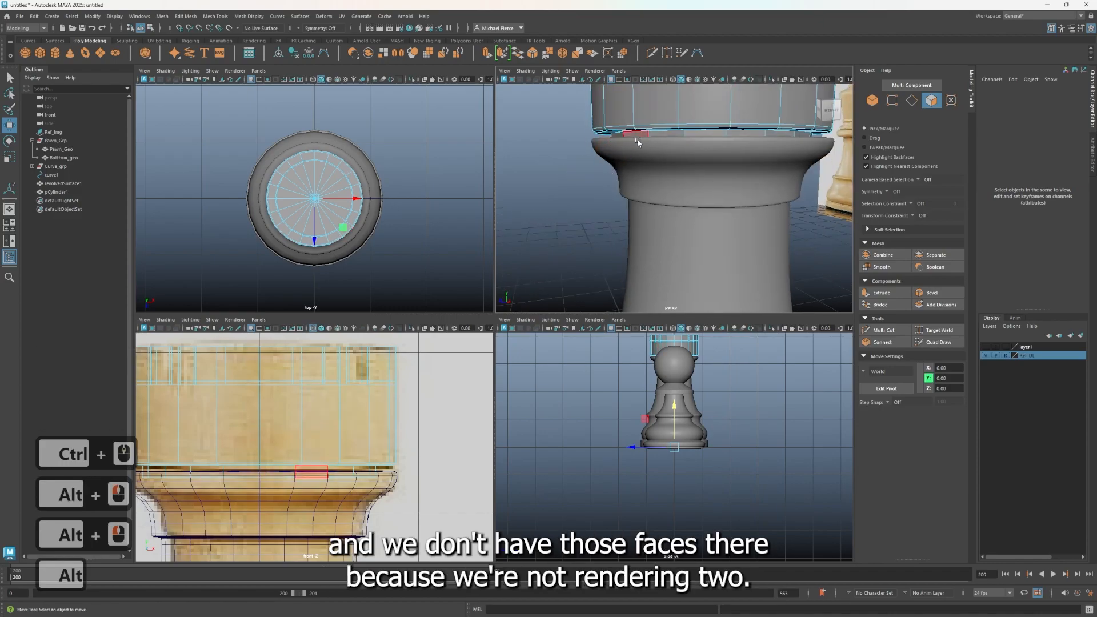
Step: Return to object mode, show the battlement in smooth preview and inspect the deselected rook from top to base
alt+drag(588, 183, 617, 165)
alt+middle_drag(618, 165, 621, 212)
right_drag(624, 157, 661, 144)
key(3)
click(508, 180)
alt+drag(509, 184, 549, 210)
scroll(594, 184, down, 2)
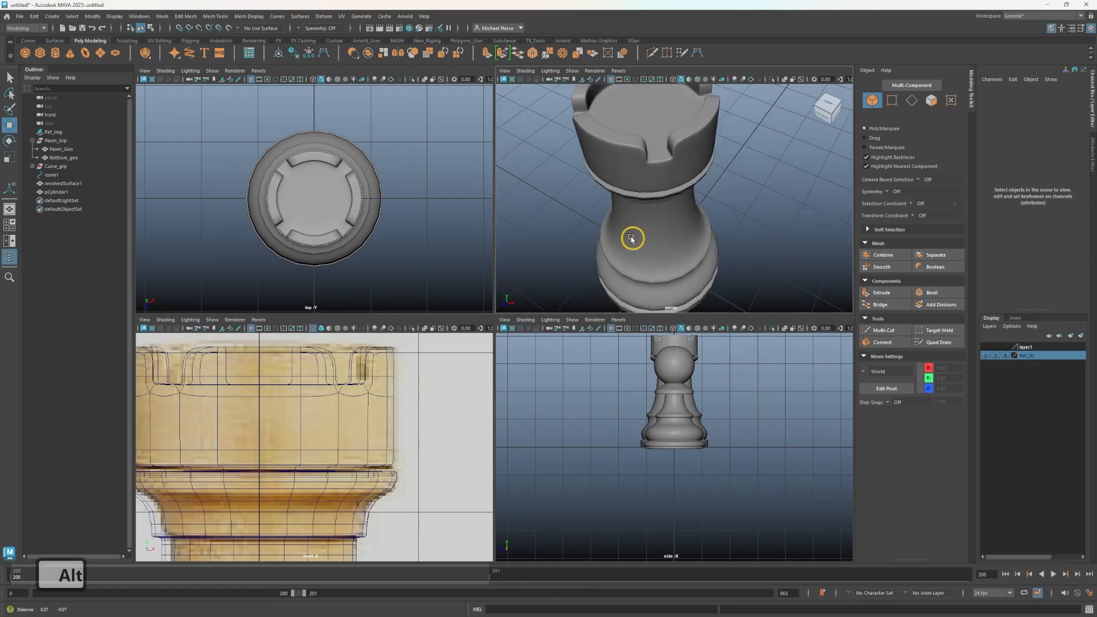
alt+drag(632, 238, 654, 225)
alt+middle_drag(653, 225, 676, 216)
alt+right_drag(676, 215, 78, 230)
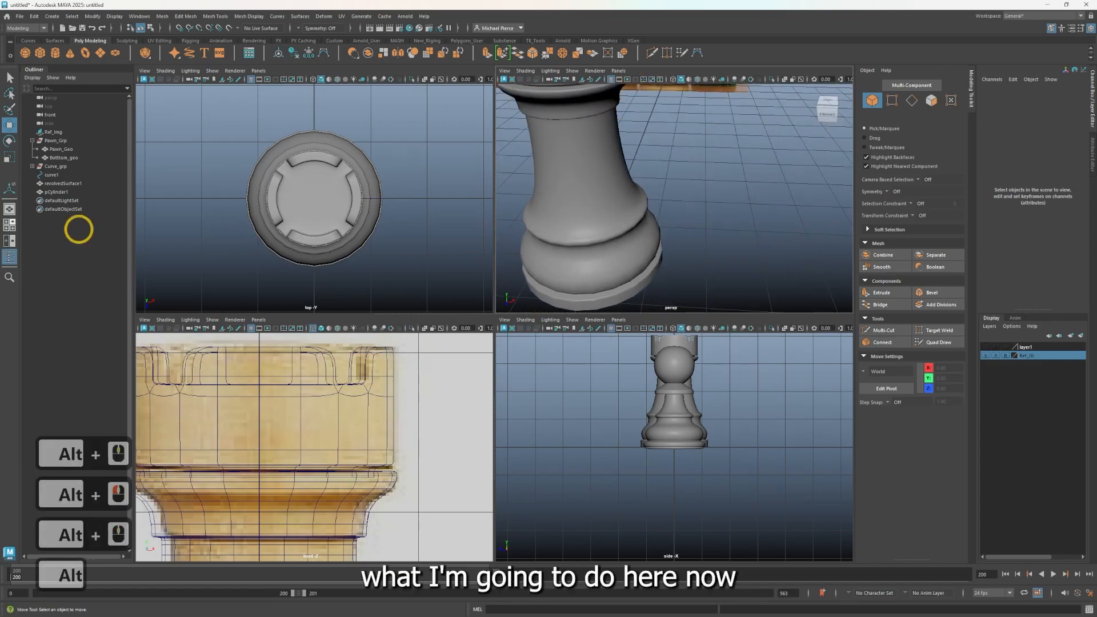
Step: Freeze the transforms and delete the construction history of the battlement cylinder and revolved rook body
click(58, 192)
shift+click(117, 185)
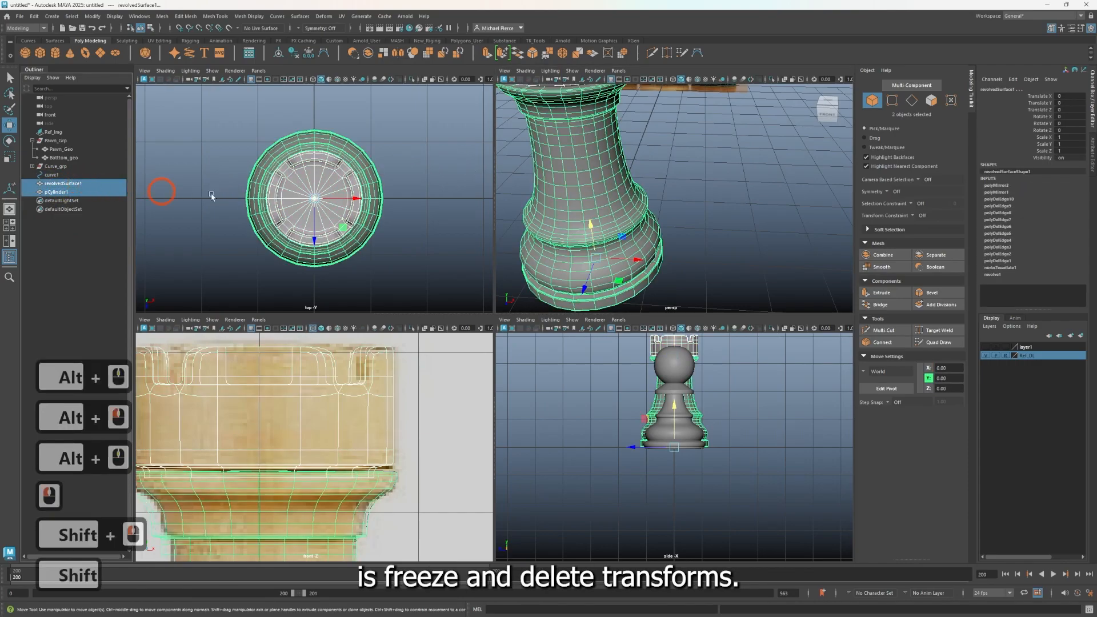
click(309, 53)
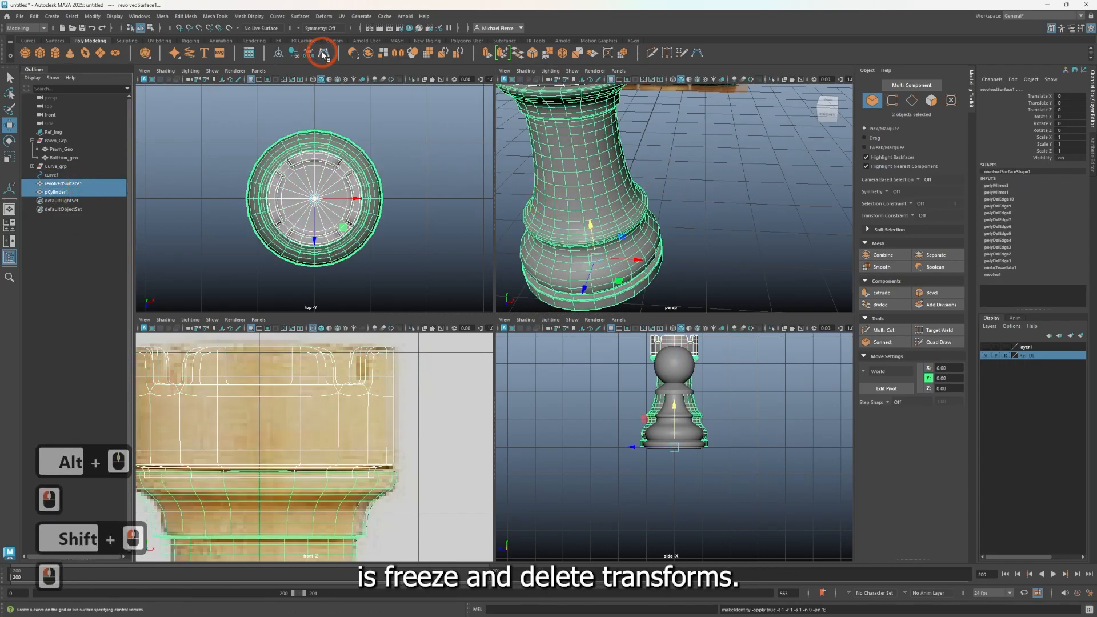
click(296, 55)
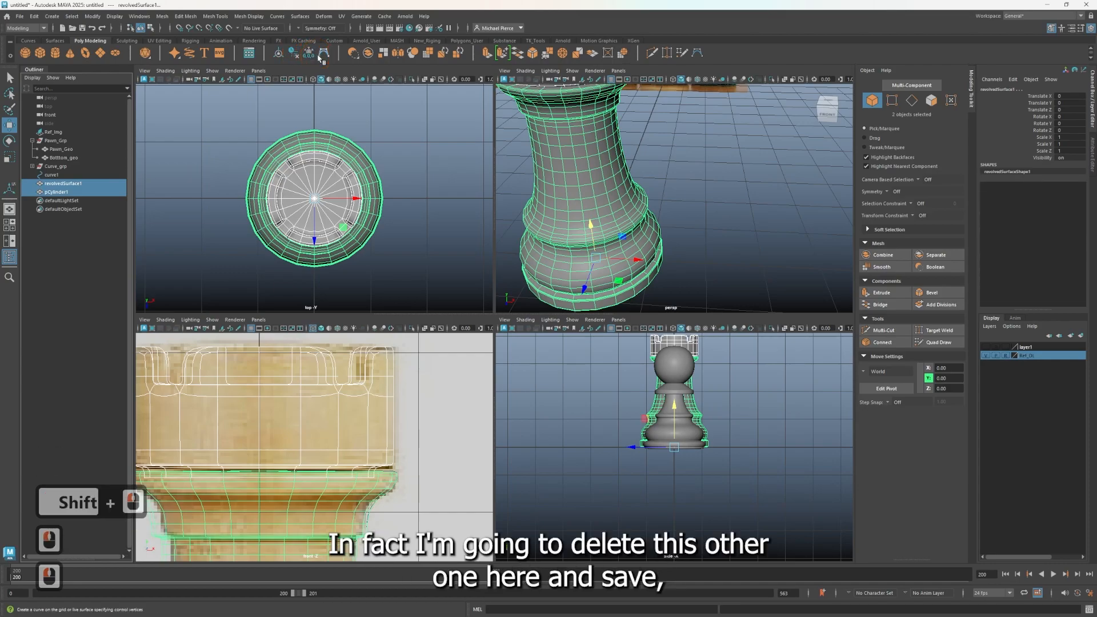
Step: Delete the extra curve tool from the Poly Modeling shelf and save all shelves
right_click(325, 54)
click(345, 87)
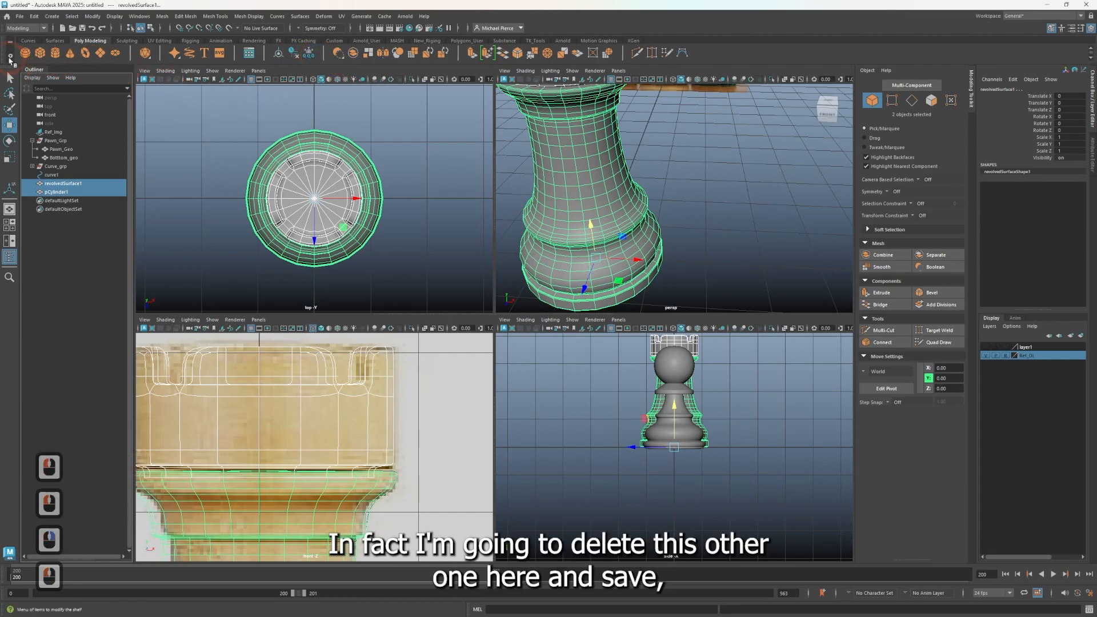
click(9, 58)
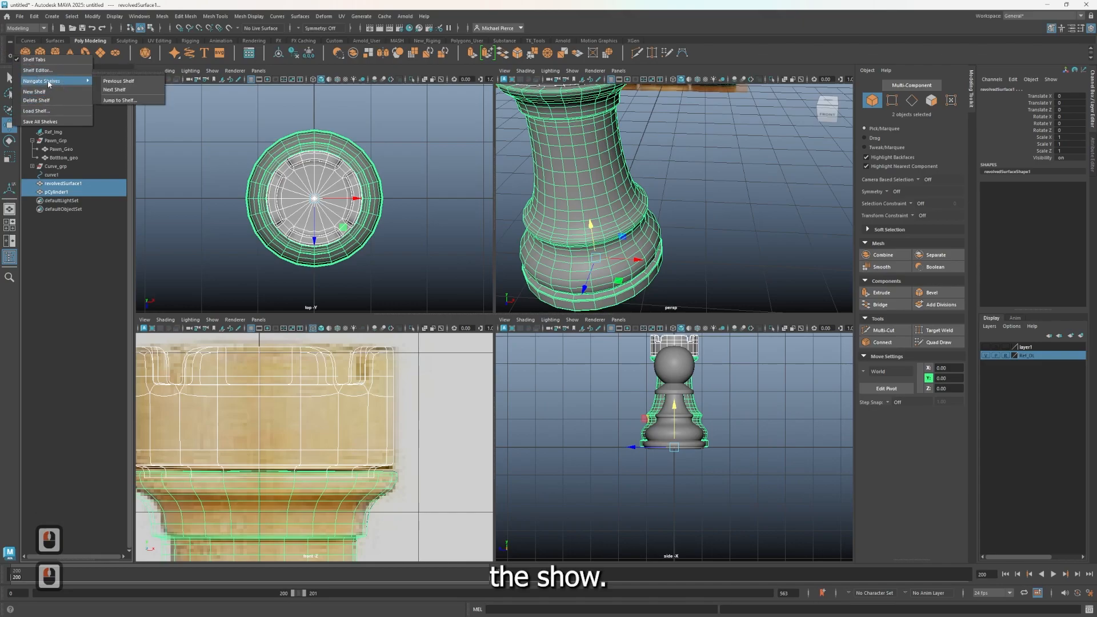
click(57, 121)
Step: Reorder the last tools on the Poly Modeling shelf so the curve tool comes before Multi-Cut
middle_drag(682, 52, 561, 58)
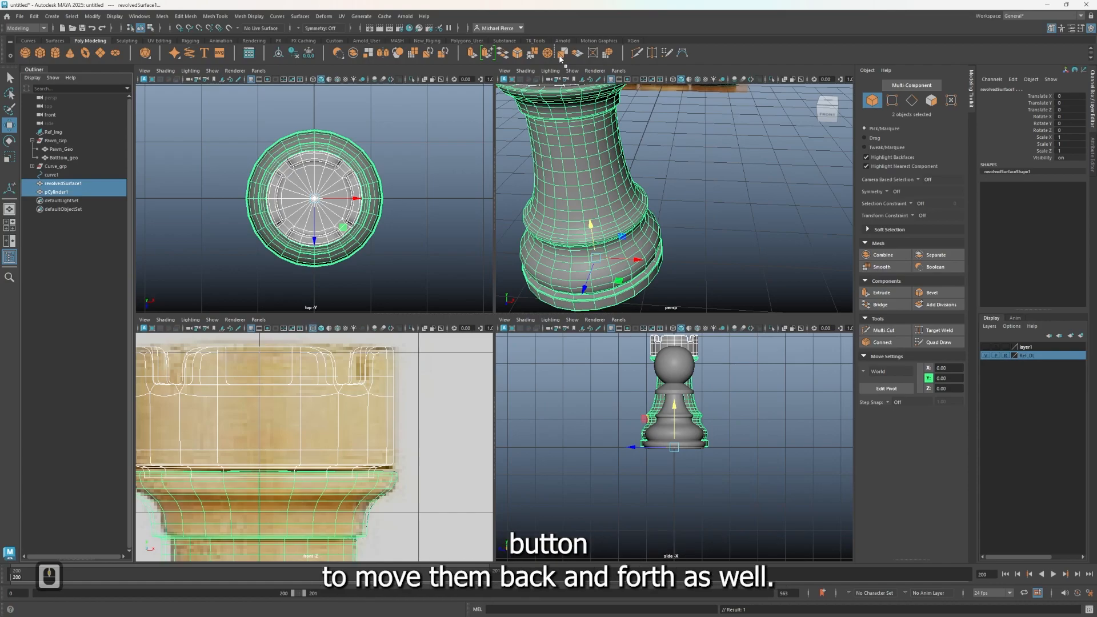
middle_drag(669, 61, 633, 59)
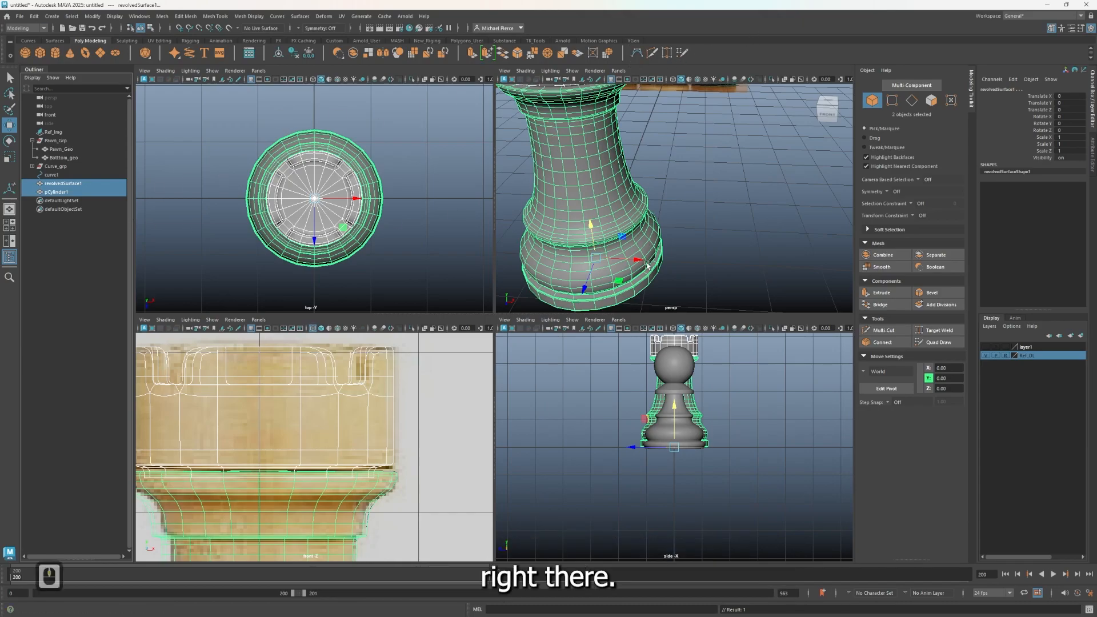
Step: Inspect the selected rook in the perspective view from its battlement down to its base
scroll(663, 257, down, 2)
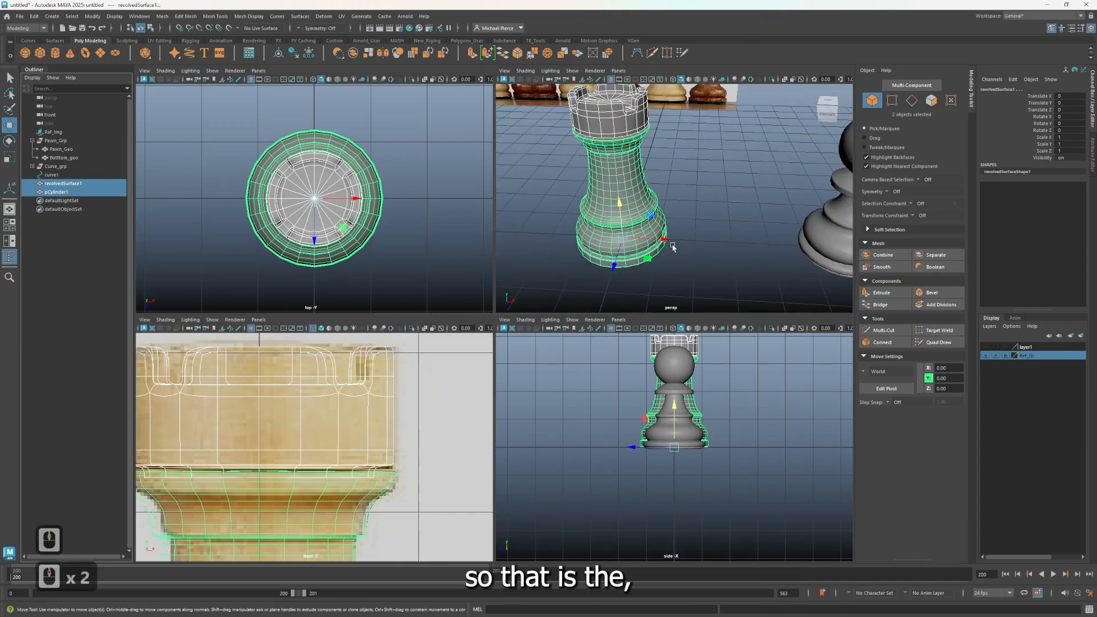
alt+drag(670, 256, 640, 240)
alt+right_drag(640, 240, 675, 232)
alt+middle_drag(553, 207, 639, 240)
alt+drag(629, 209, 642, 239)
alt+click(598, 94)
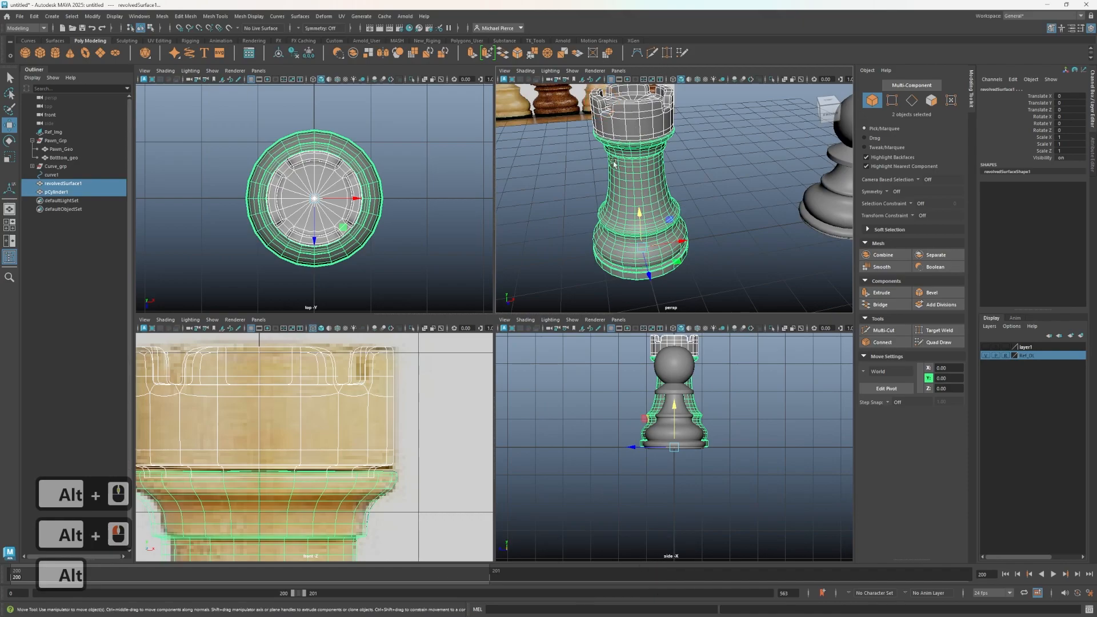
scroll(643, 200, down, 2)
scroll(641, 229, up, 4)
alt+drag(640, 242, 666, 240)
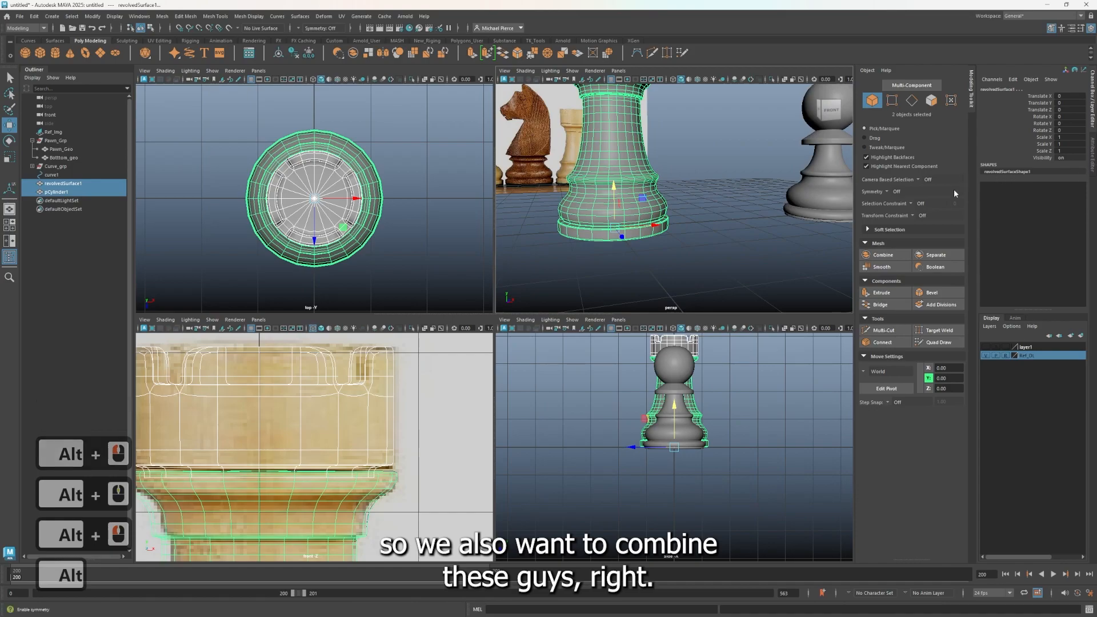
Step: Combine the battlement and the revolved body into one mesh, cleaning up its construction history and transforms
click(870, 255)
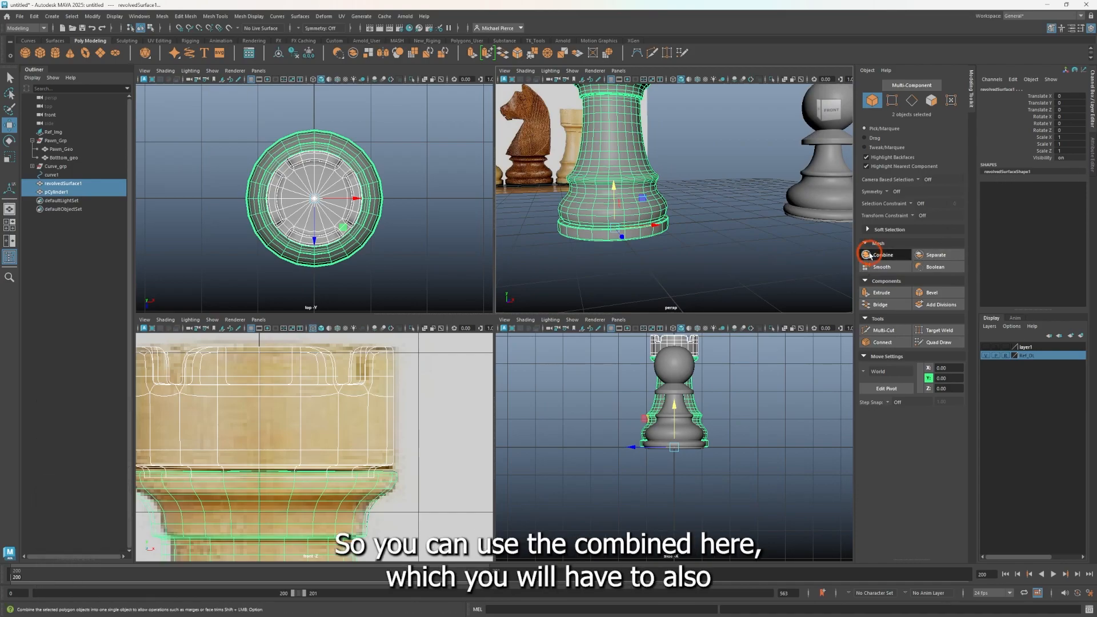
click(295, 54)
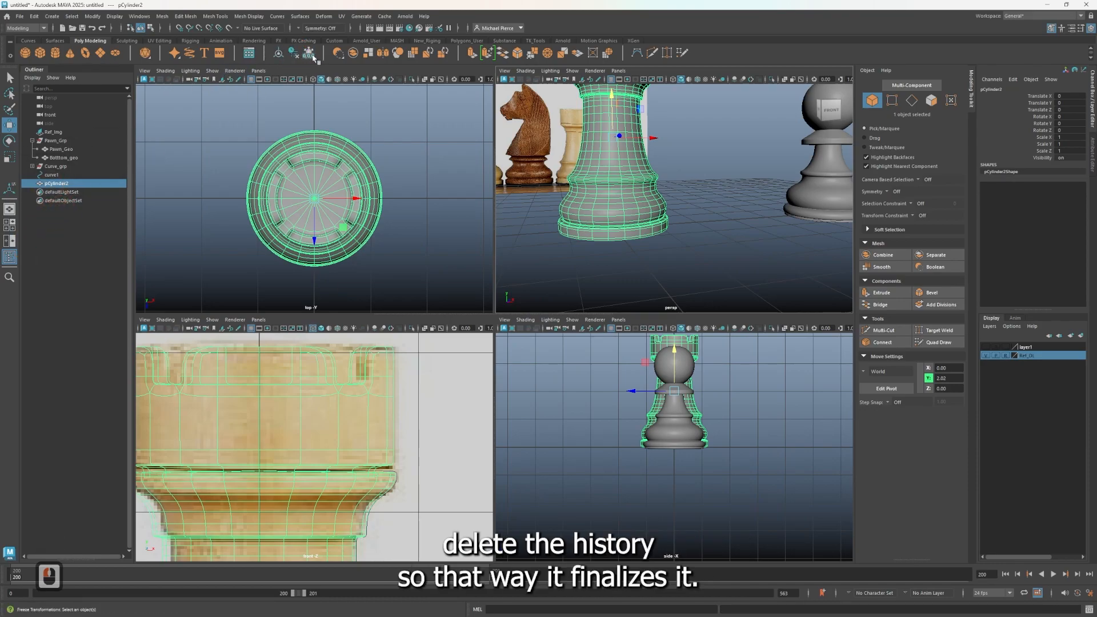
click(312, 54)
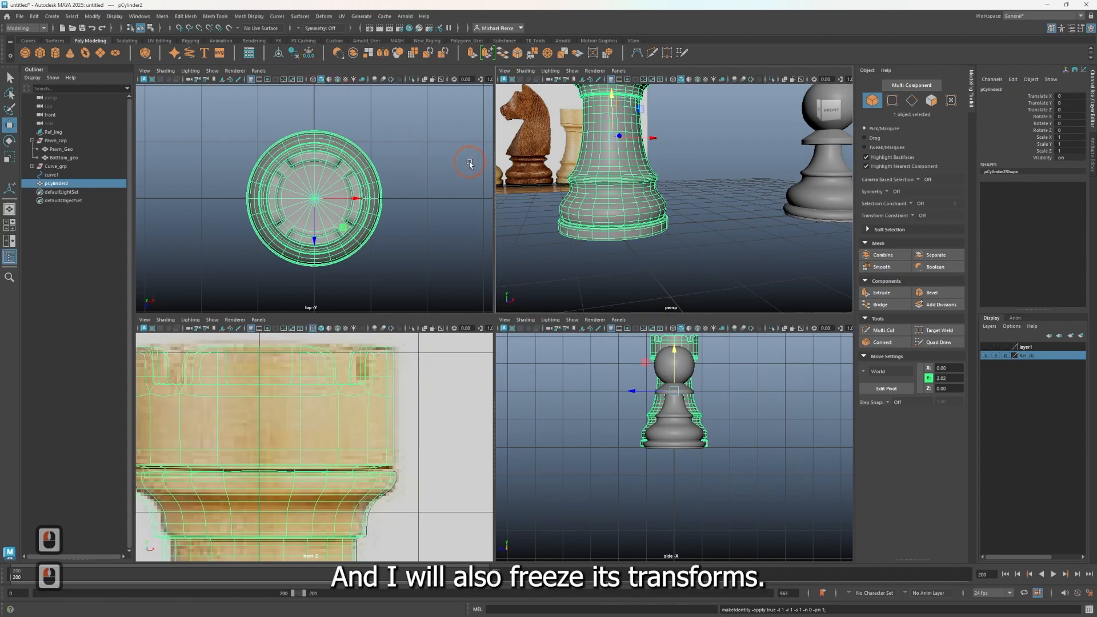
Step: Duplicate the pawn's Bottom_geo disc and unparent the copy from Pawn_Grp
click(61, 149)
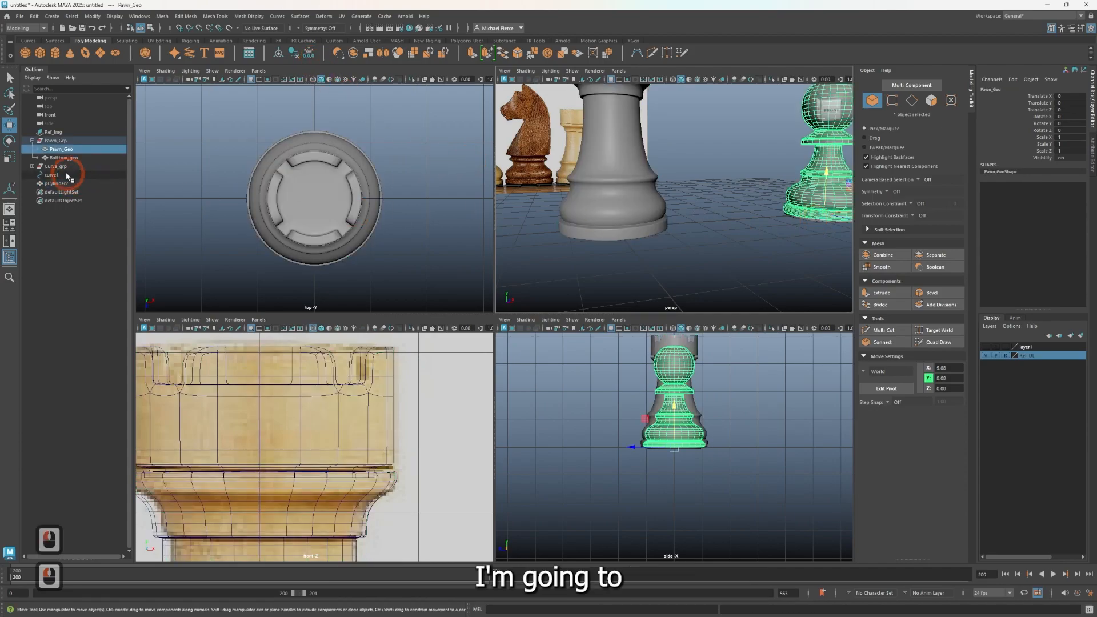
click(60, 158)
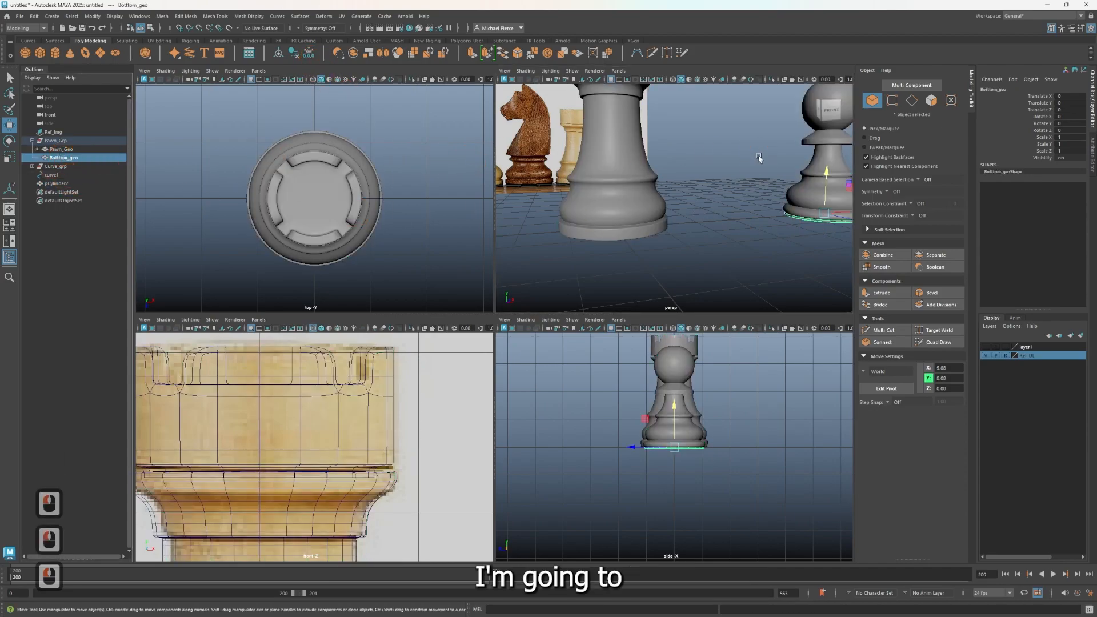
key(ctrl+d)
mouse_move(67, 166)
middle_down()
mouse_move(81, 188)
mouse_move(71, 169)
middle_up()
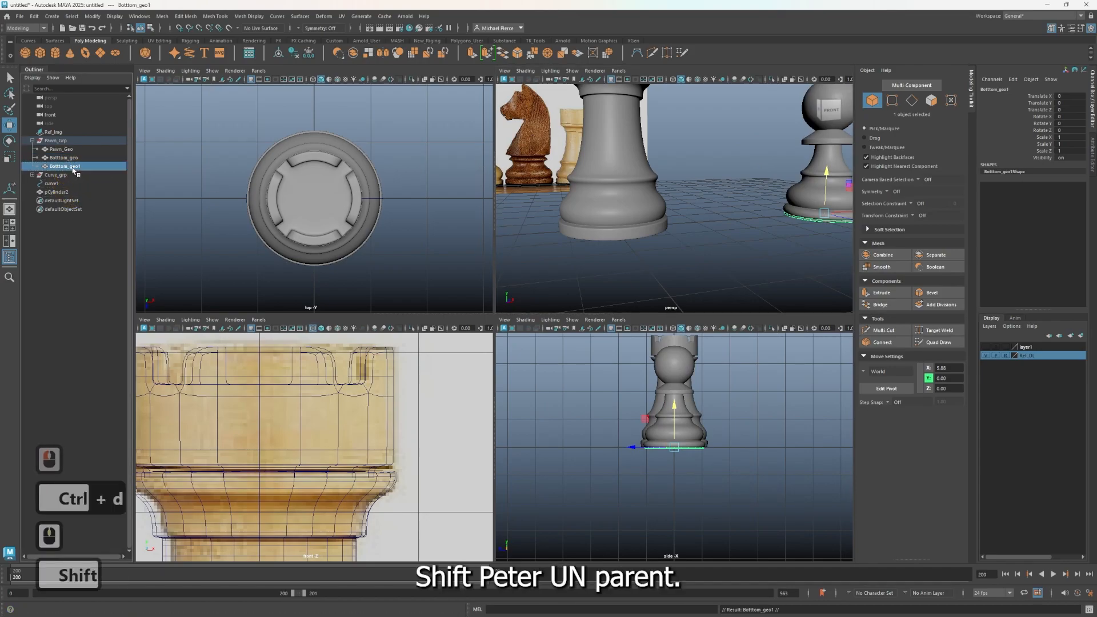
key(shift+p)
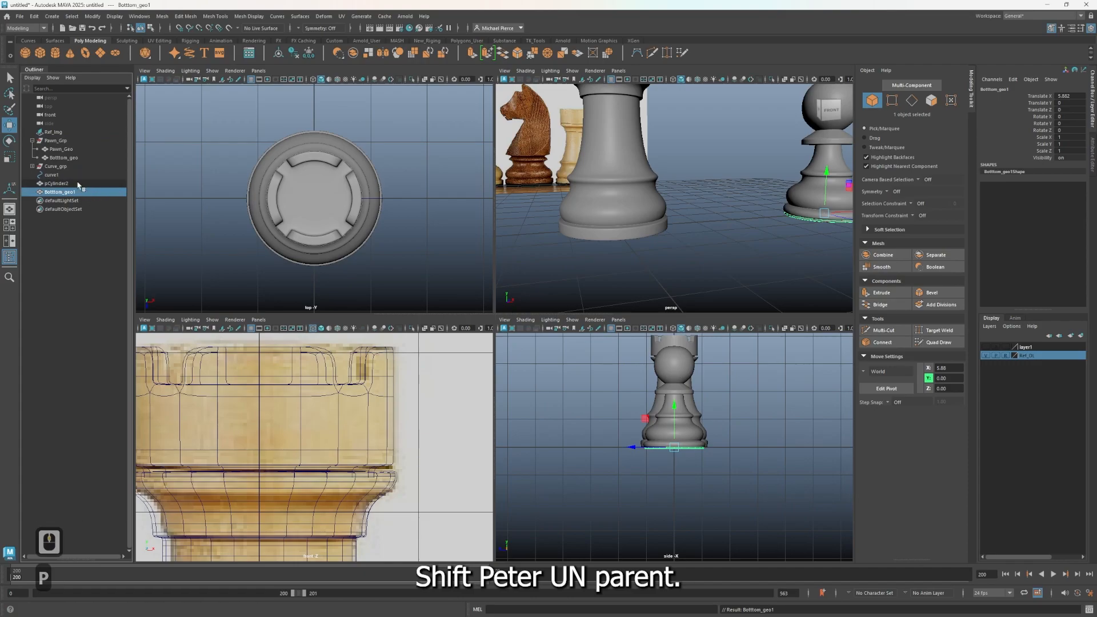
Step: Rename the combined rook mesh as Rook_Geo
click(68, 190)
double_click(69, 184)
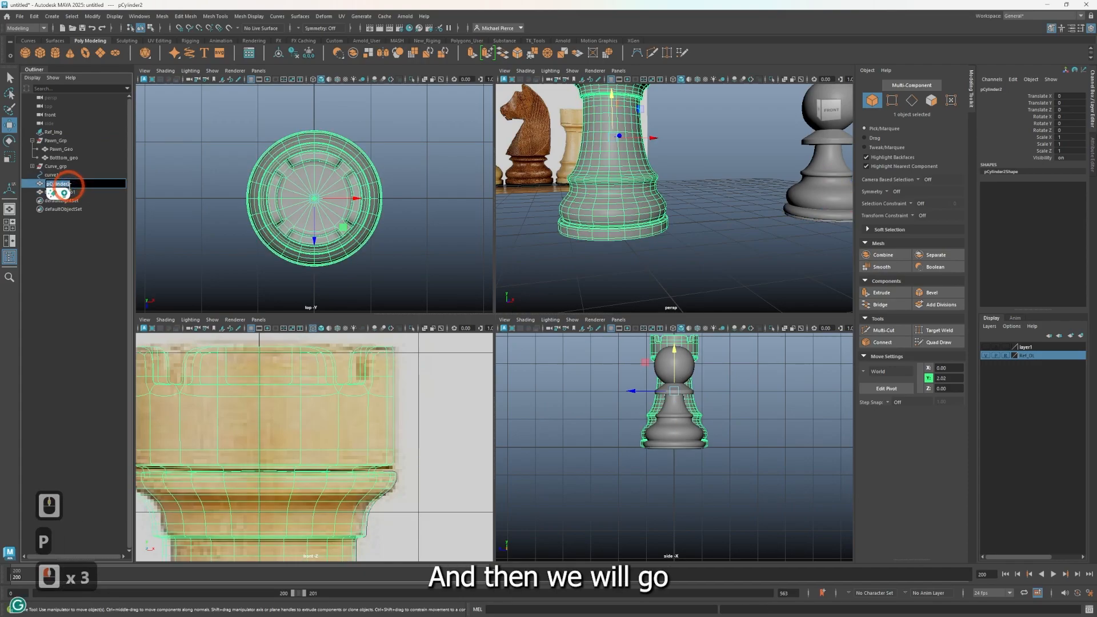
text(Rook)
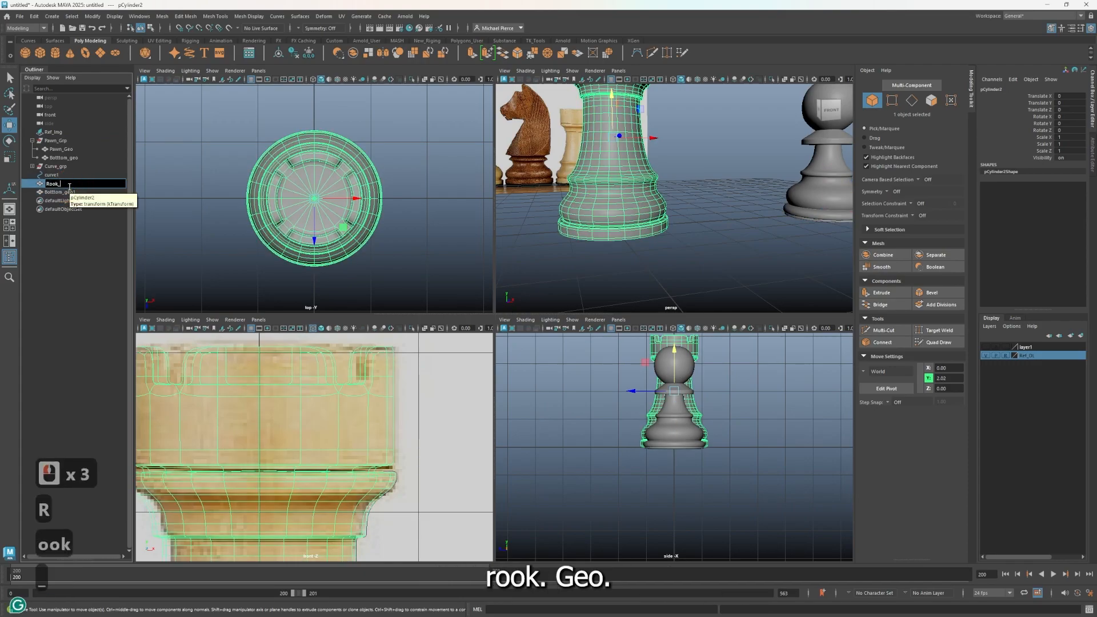
text(_Geo)
key(Return)
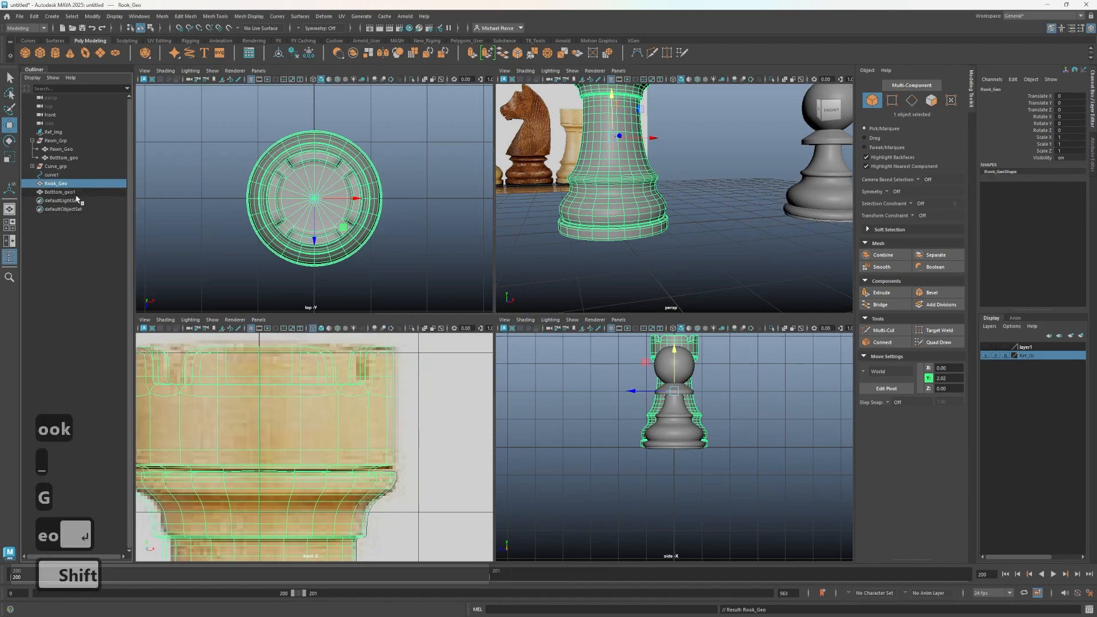
Step: Group Rook_Geo with the duplicated bottom disc and name the group Rook_Grp
click(76, 194)
shift+click(60, 184)
key(ctrl+g)
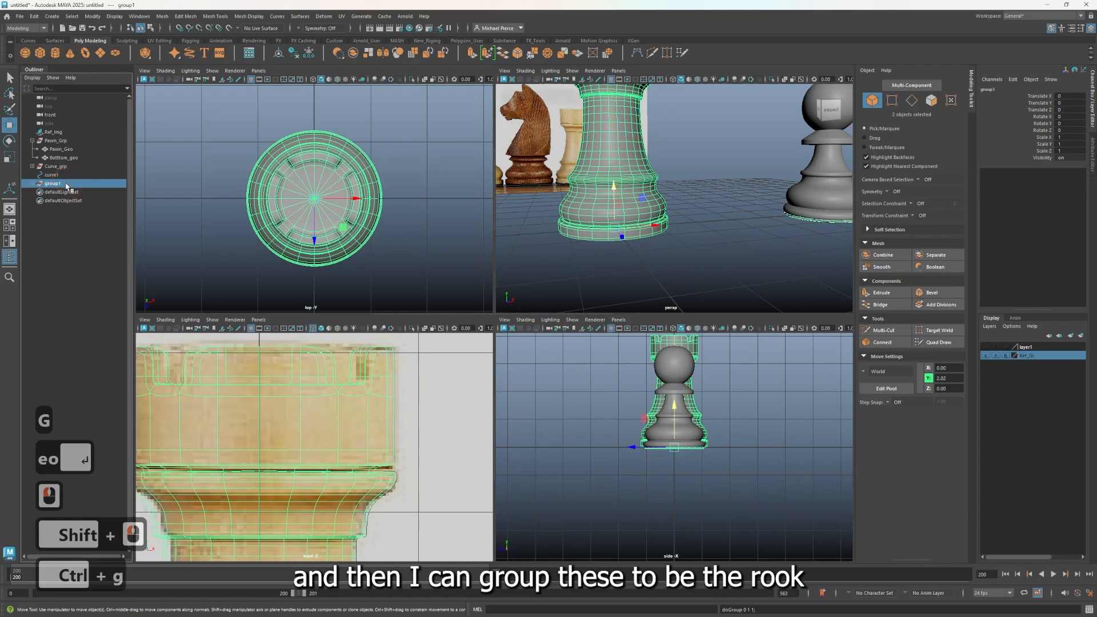
double_click(67, 183)
text(Rook_Grp)
key(Return)
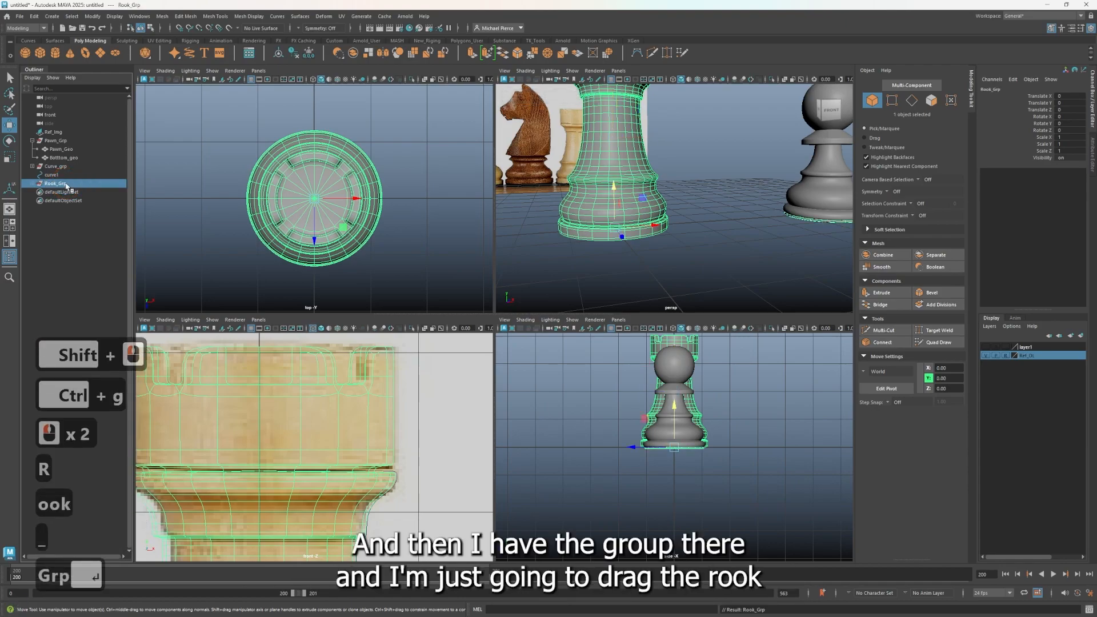
Step: Rename curve1 as Rook_curve and move it into the Curve_grp group
drag(67, 186, 47, 177)
triple_click(53, 175)
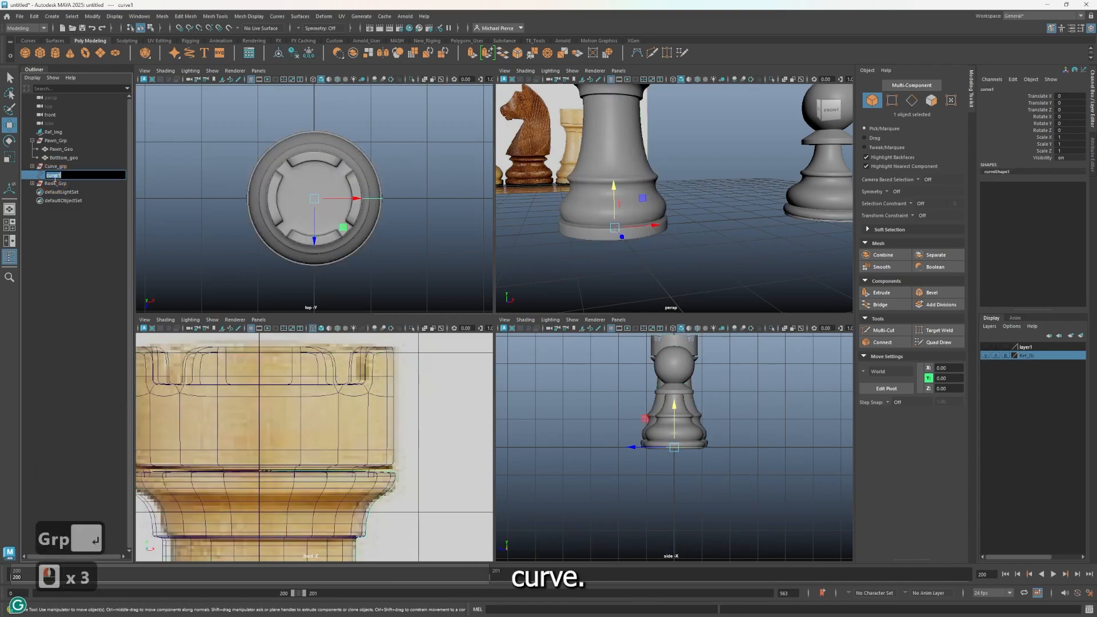
key(Left)
key(Left)
key(Left)
key(Left)
key(Left)
key(Left)
key(Left)
key(Left)
key(Left)
key(Left)
key(Left)
key(Left)
text(R)
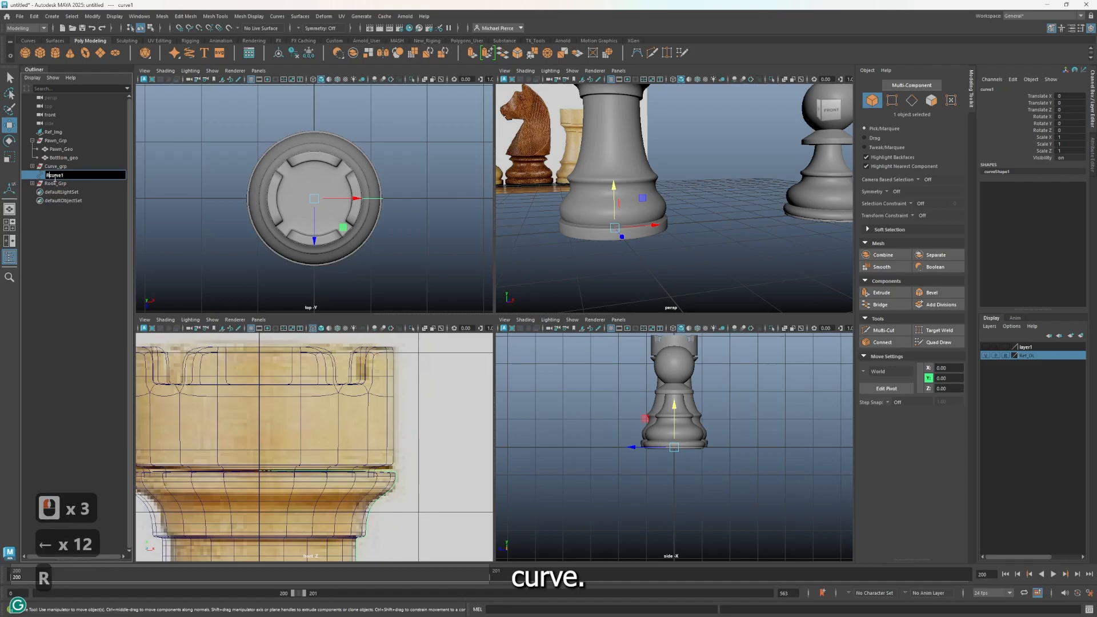
text(oo))
key(BackSpace)
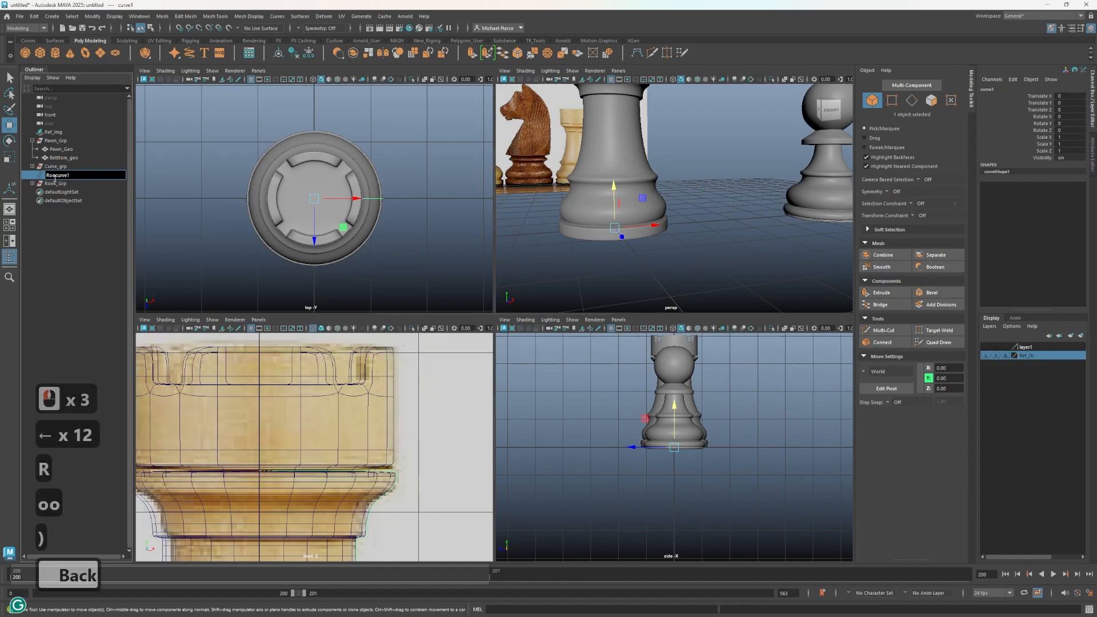
text(k_)
key(Right)
key(Right)
key(Right)
key(Right)
key(Right)
key(Right)
key(BackSpace)
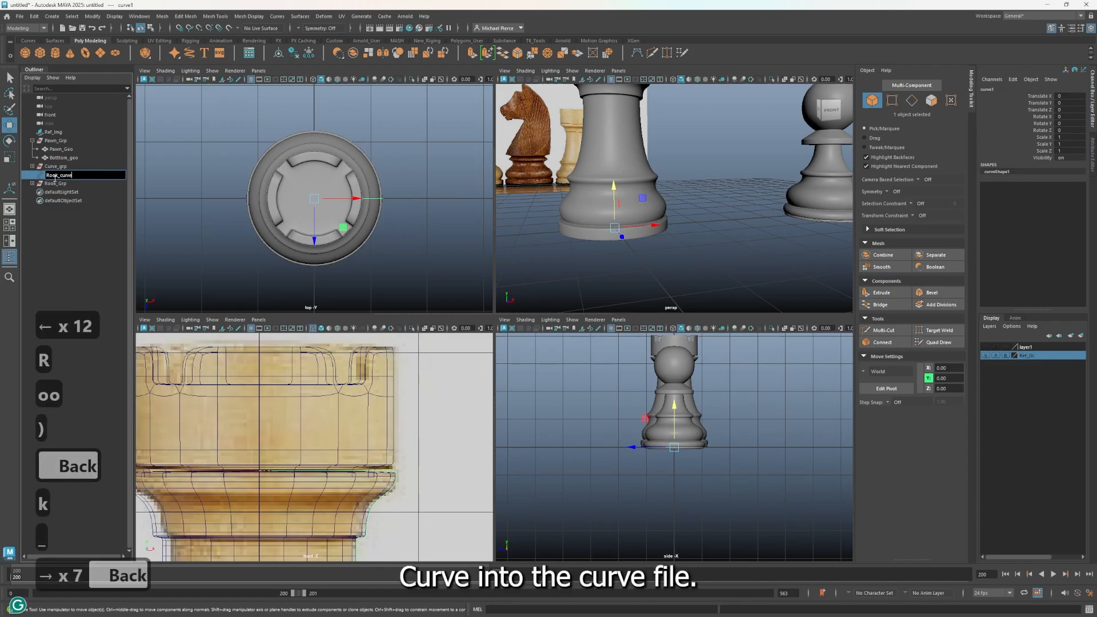
key(Return)
mouse_move(52, 176)
middle_down()
mouse_move(64, 139)
mouse_move(74, 187)
mouse_move(60, 197)
mouse_move(51, 190)
mouse_move(63, 182)
middle_up()
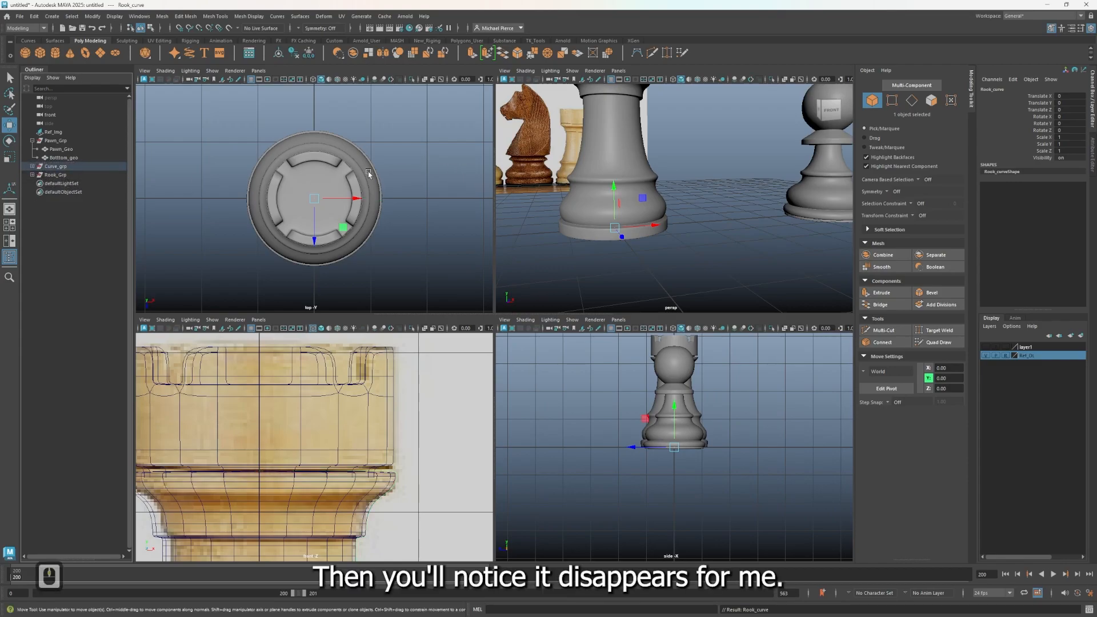
click(69, 175)
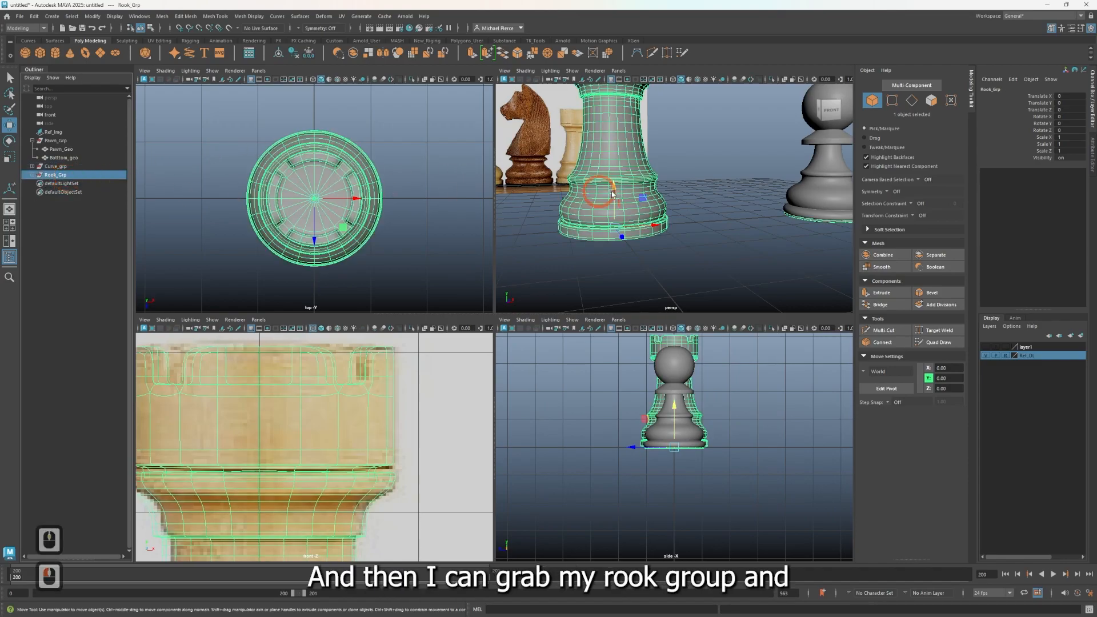
scroll(743, 218, down, 2)
alt+drag(743, 218, 698, 203)
key(ctrl+z)
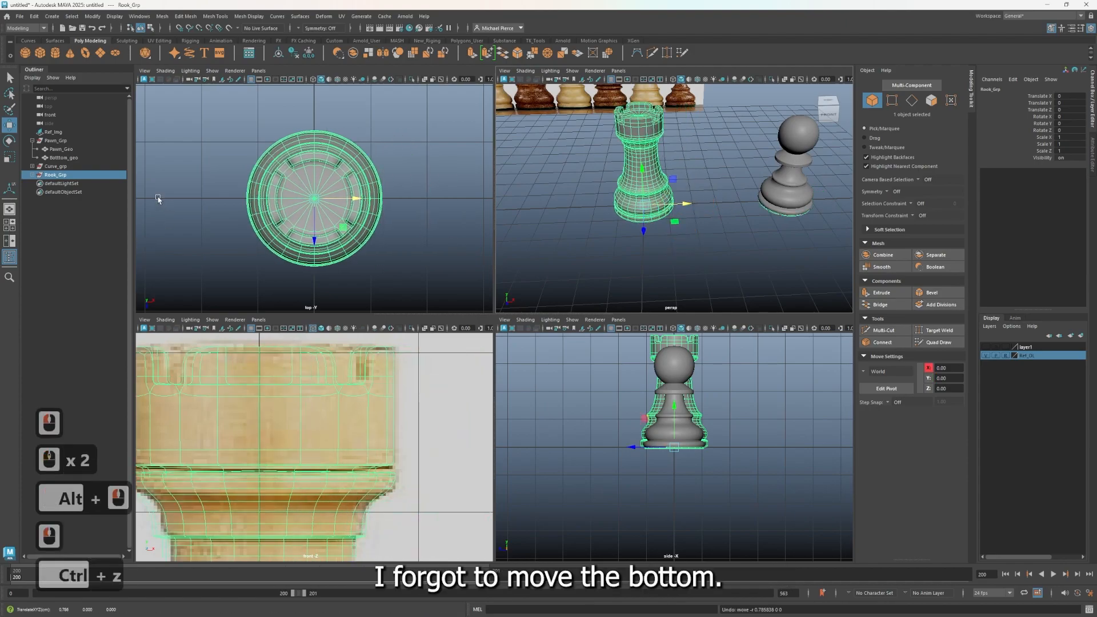
Step: Set Translate X of the duplicated bottom disc inside Rook_Grp to 0
click(36, 174)
click(65, 191)
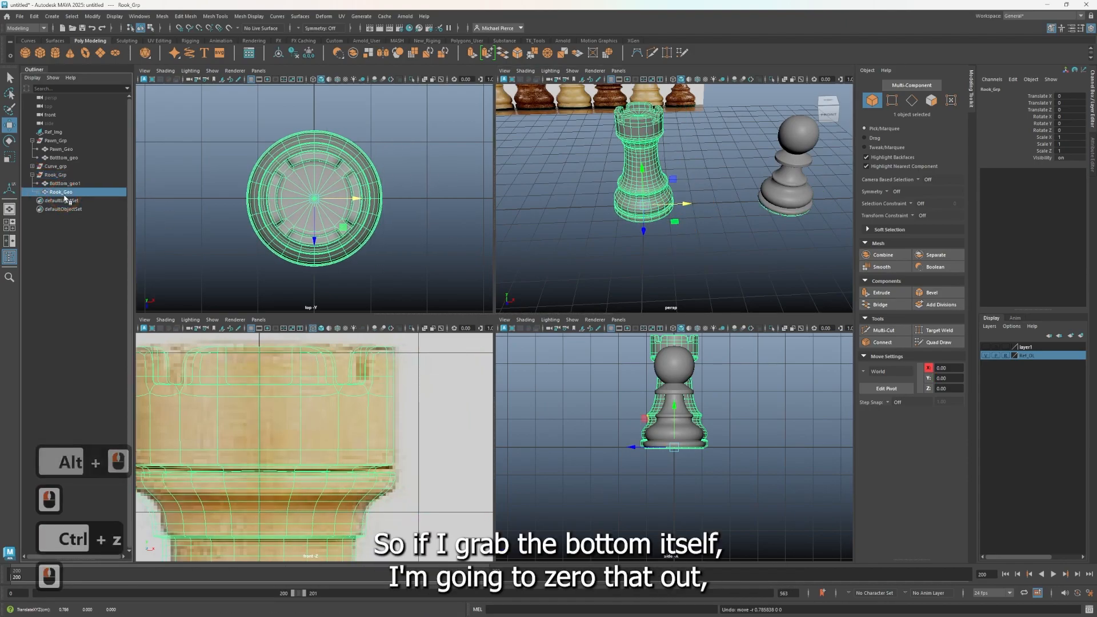
click(65, 183)
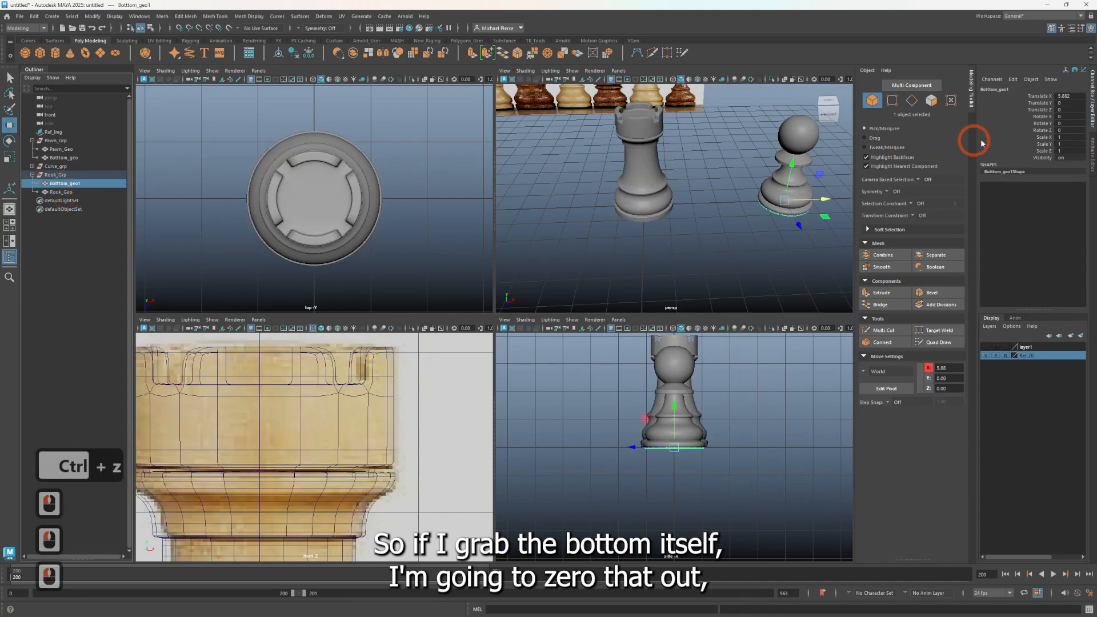
double_click(1069, 96)
text(0)
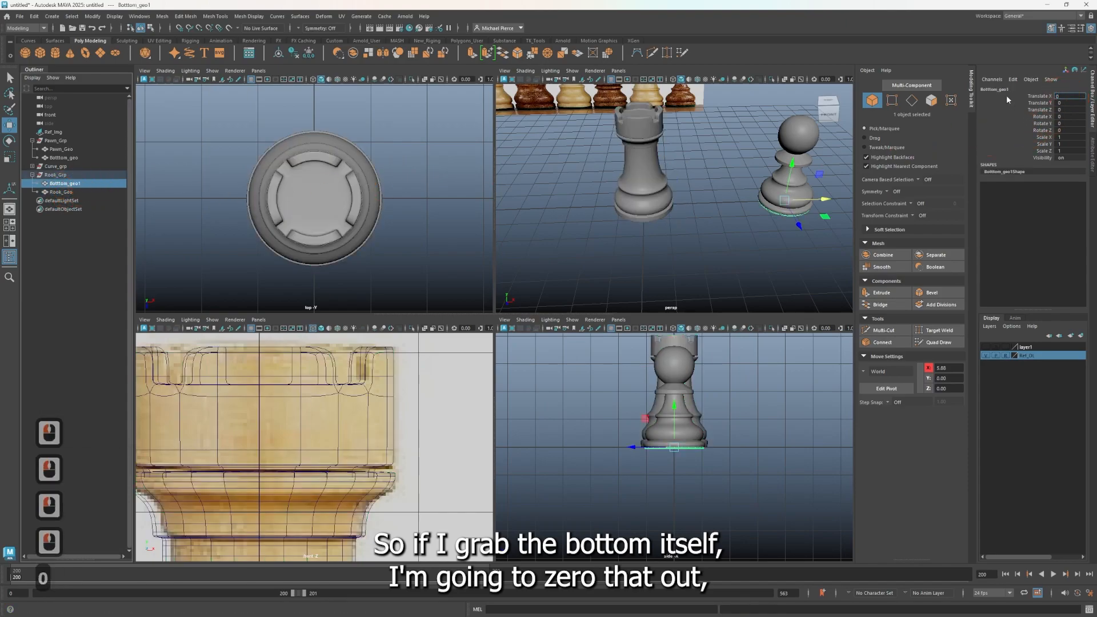
key(Return)
Step: Scale the bottom disc uniformly to about 1.1 to fit the rook's base, then freeze its transforms and delete its history
alt+drag(749, 238, 684, 231)
scroll(746, 157, up, 5)
key(r)
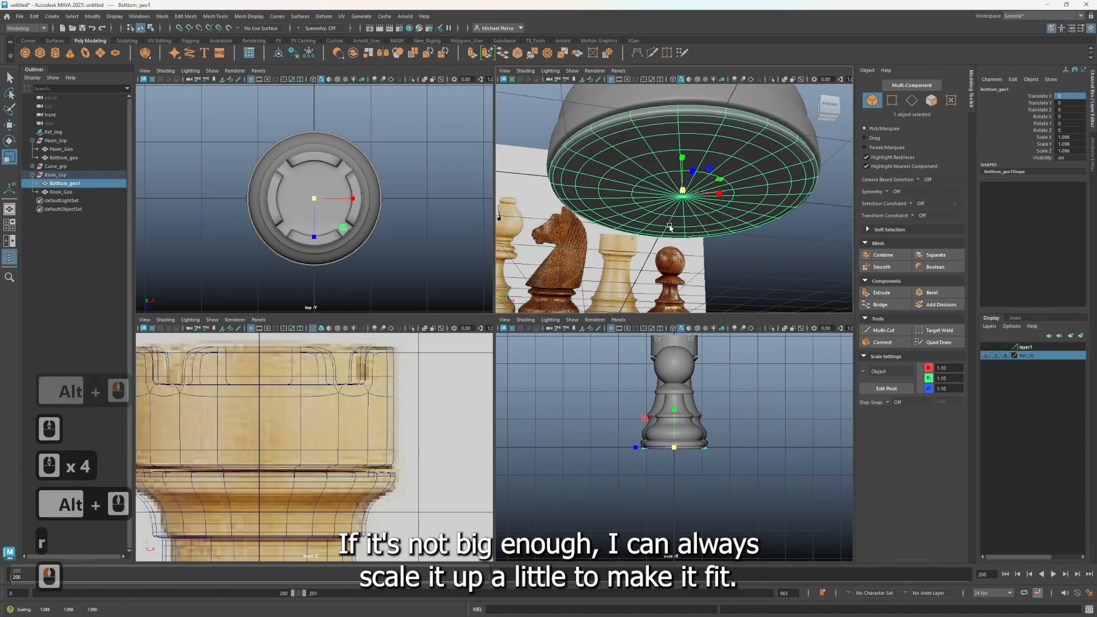
click(305, 52)
click(292, 52)
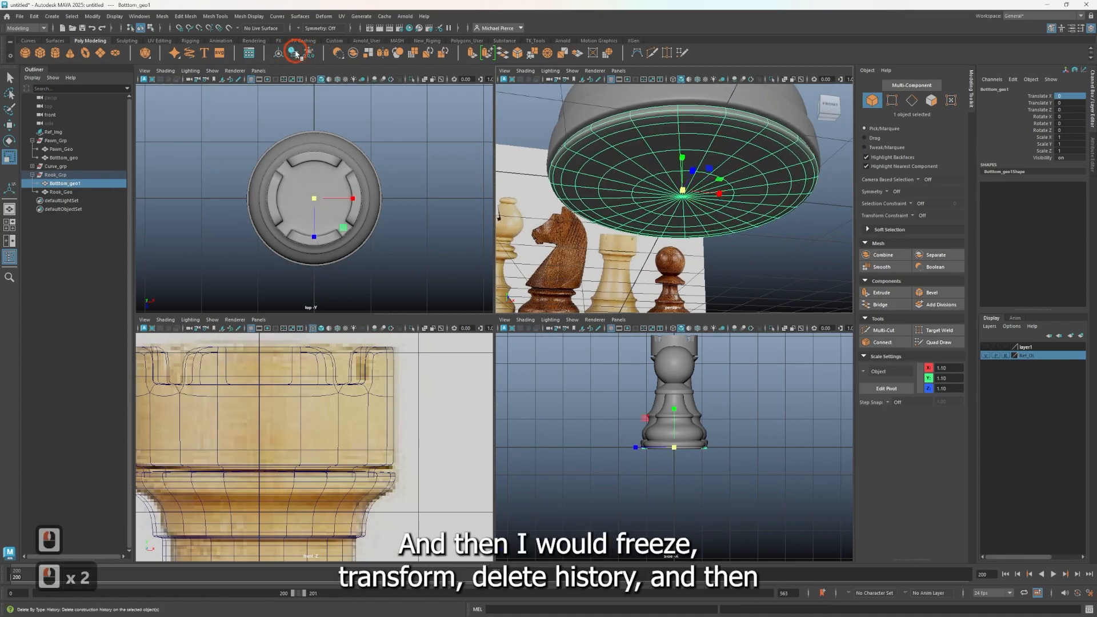
Step: Move Rook_Grp along X to about 8.7 so the rook stands just beyond the pawn
click(56, 175)
scroll(616, 151, down, 4)
key(w)
alt+drag(667, 152, 714, 189)
scroll(713, 193, down, 3)
alt+middle_drag(689, 195, 659, 206)
drag(660, 204, 789, 191)
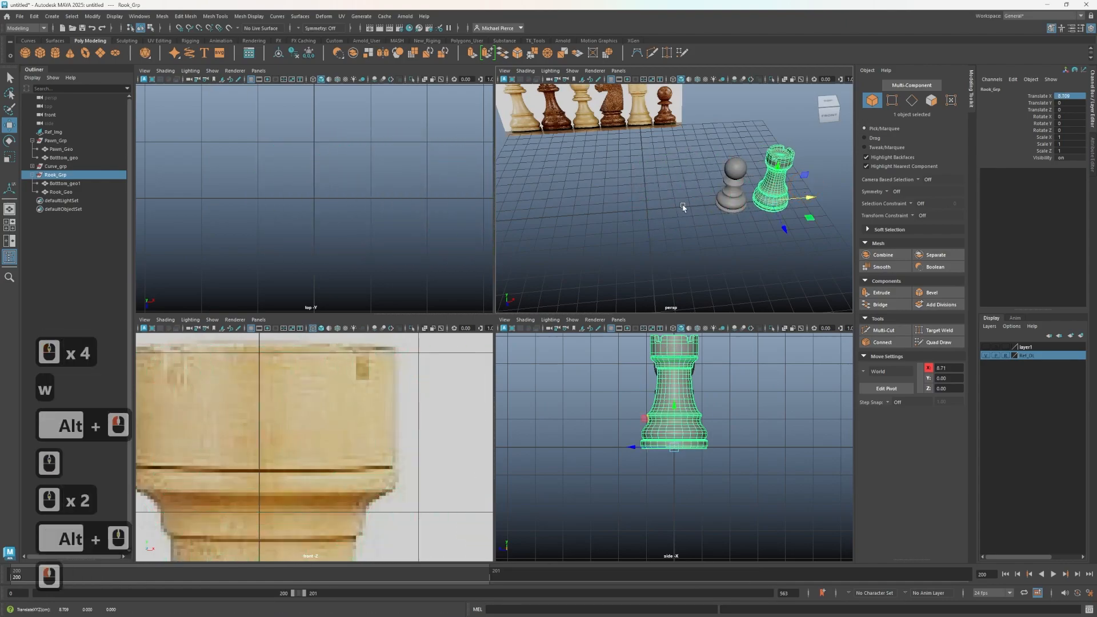
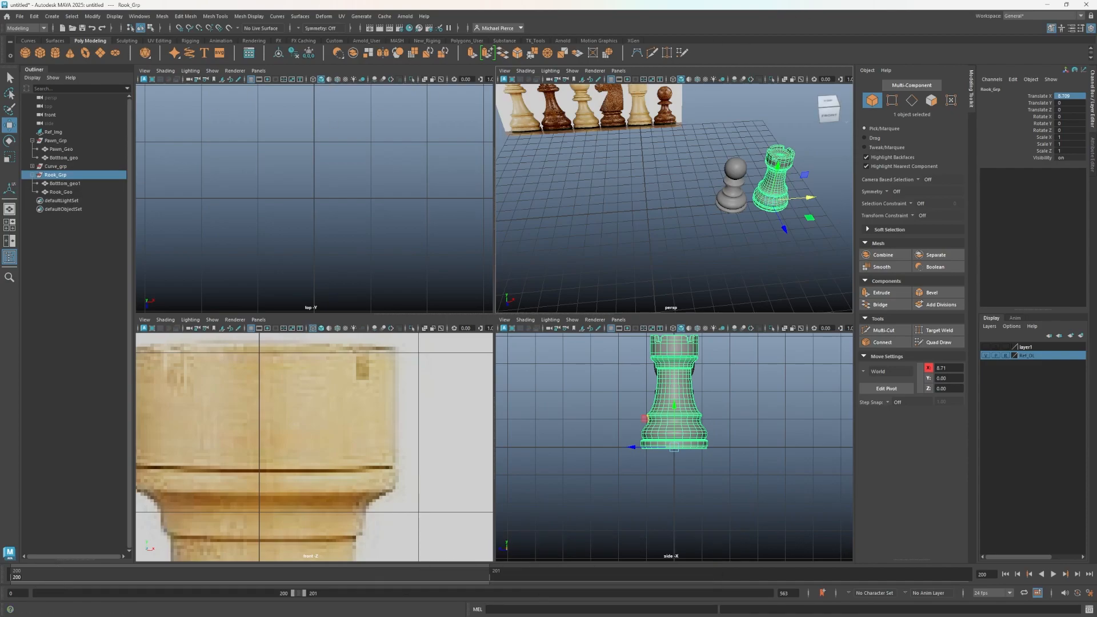
Step: Try to trace the back of the knight's head on the front reference with the Blue Pencil brush
key(alt)
alt+drag(582, 311, 625, 145)
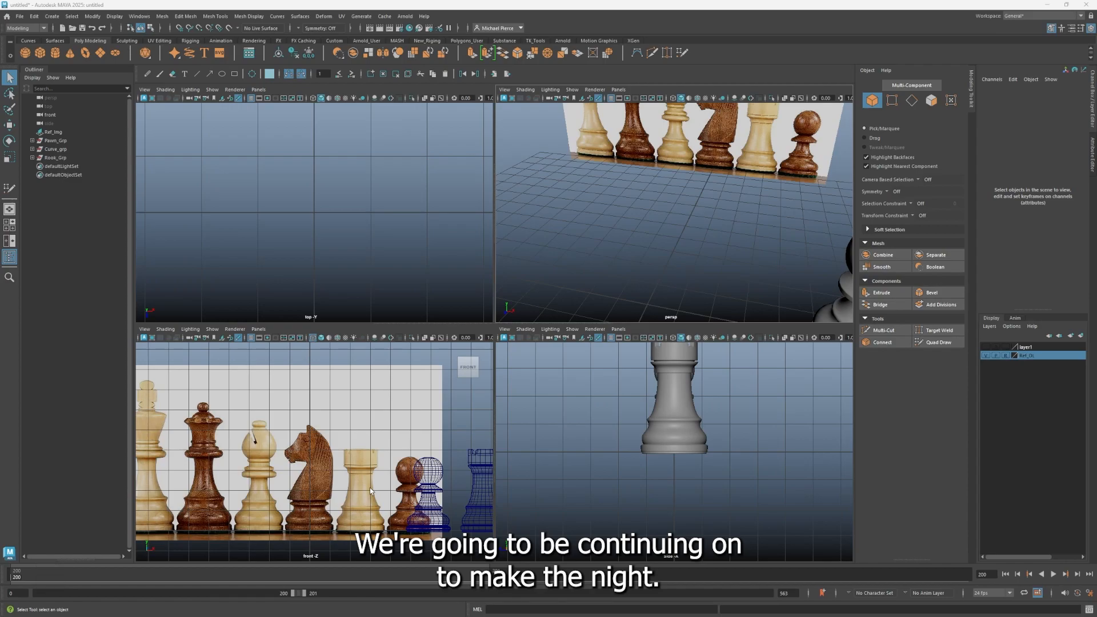
scroll(311, 447, up, 6)
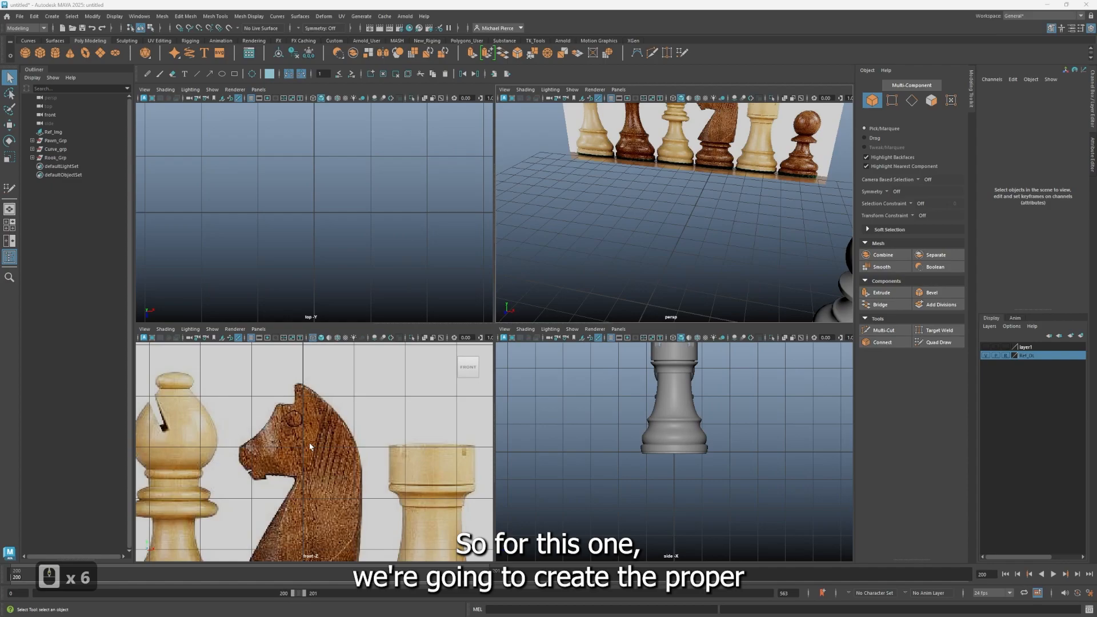
alt+middle_drag(310, 442, 319, 408)
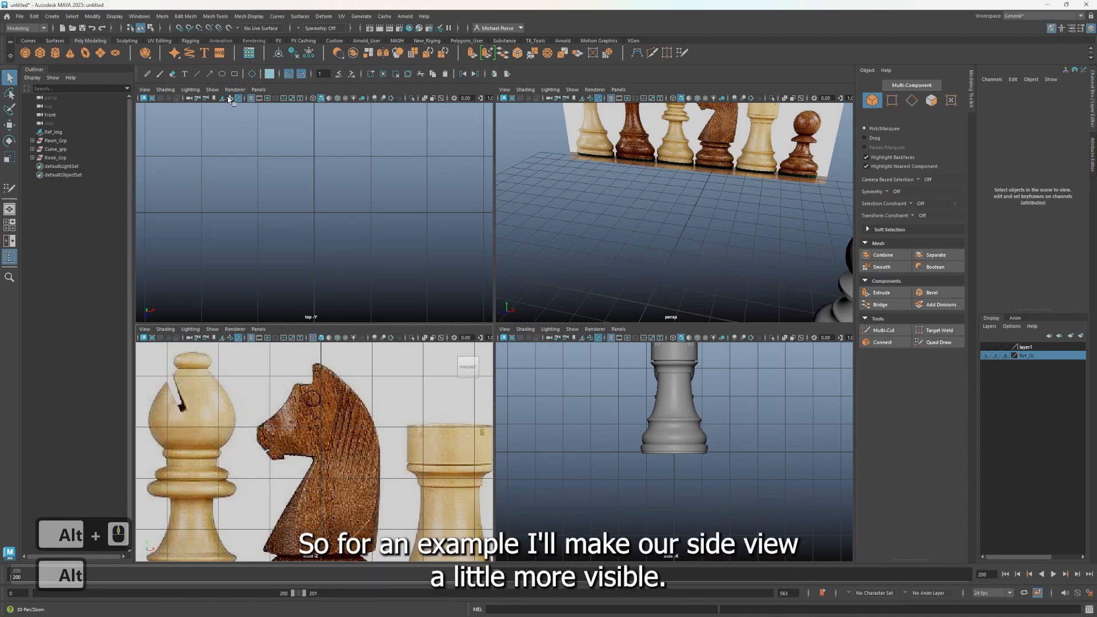
key(space)
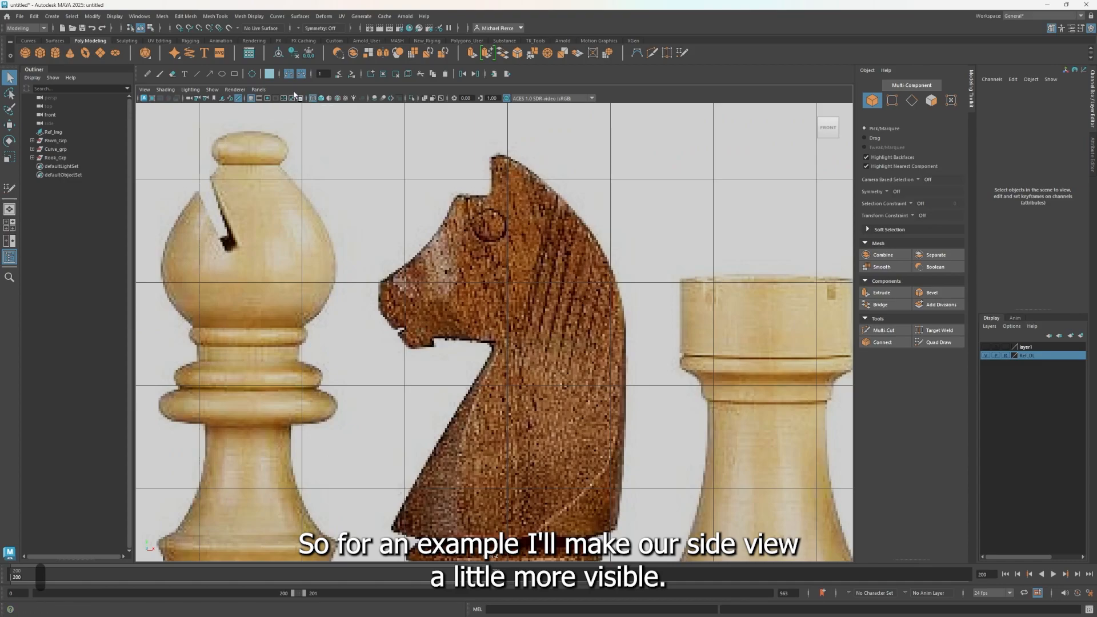
click(239, 102)
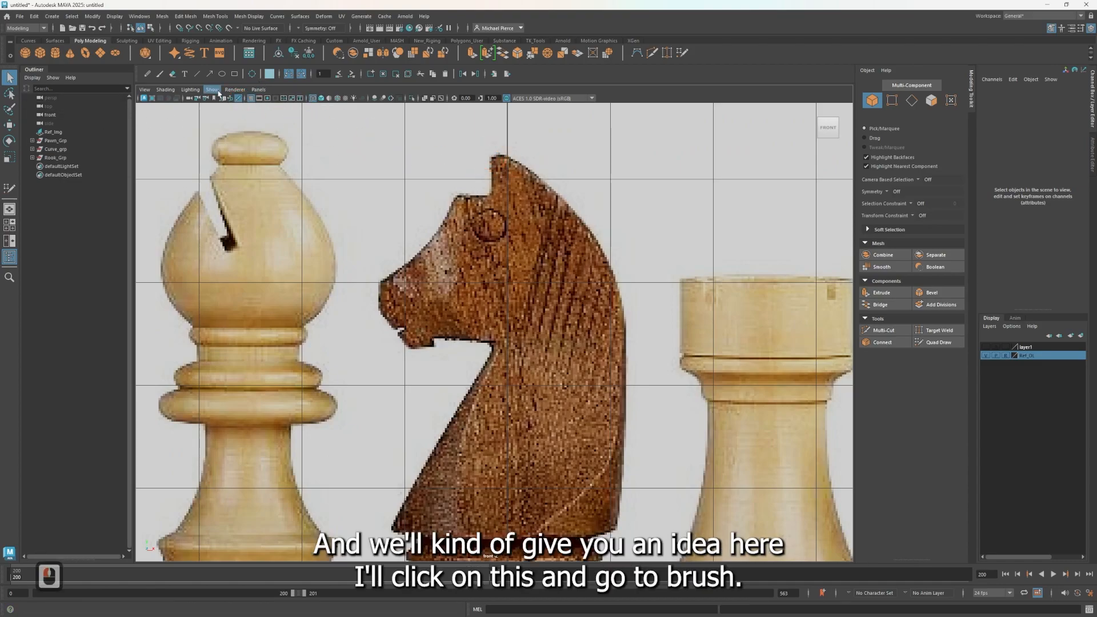
click(160, 74)
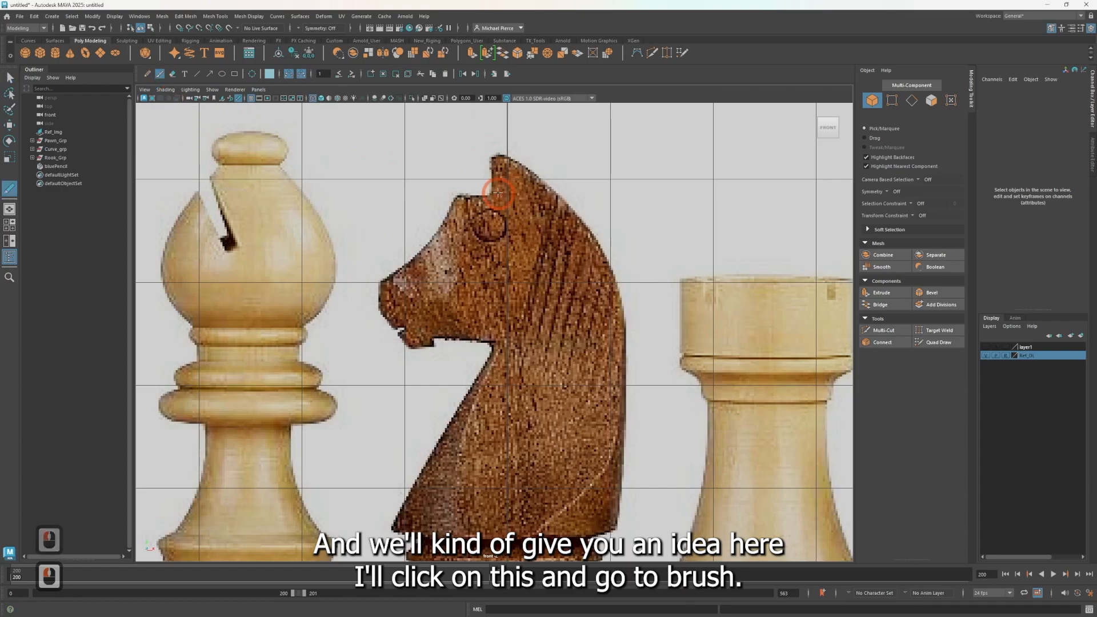
drag(508, 161, 582, 222)
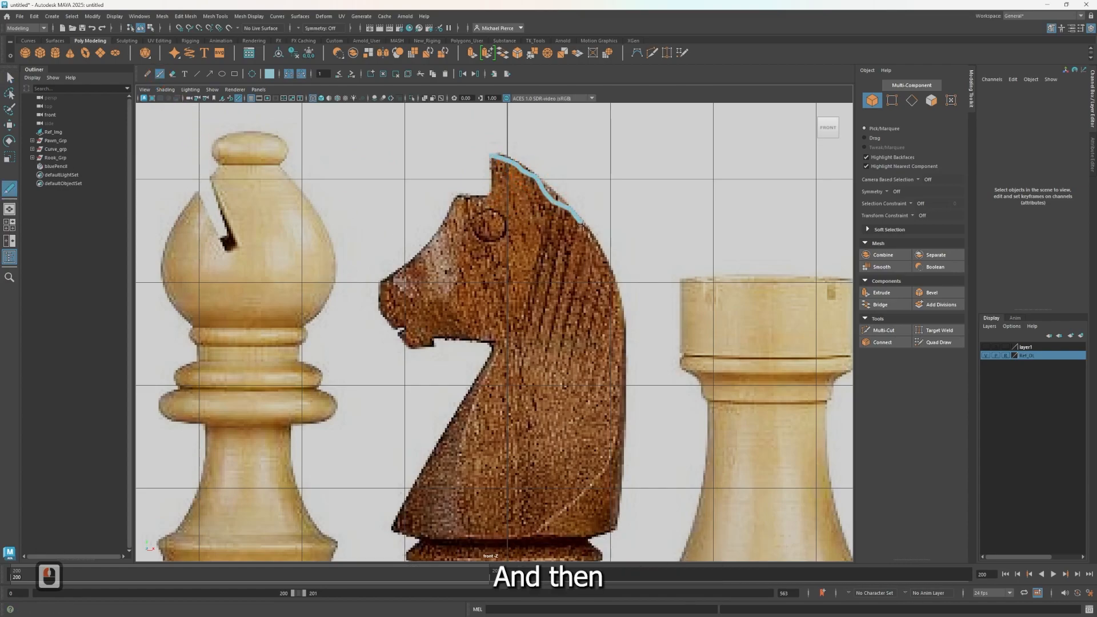
key(ctrl+z)
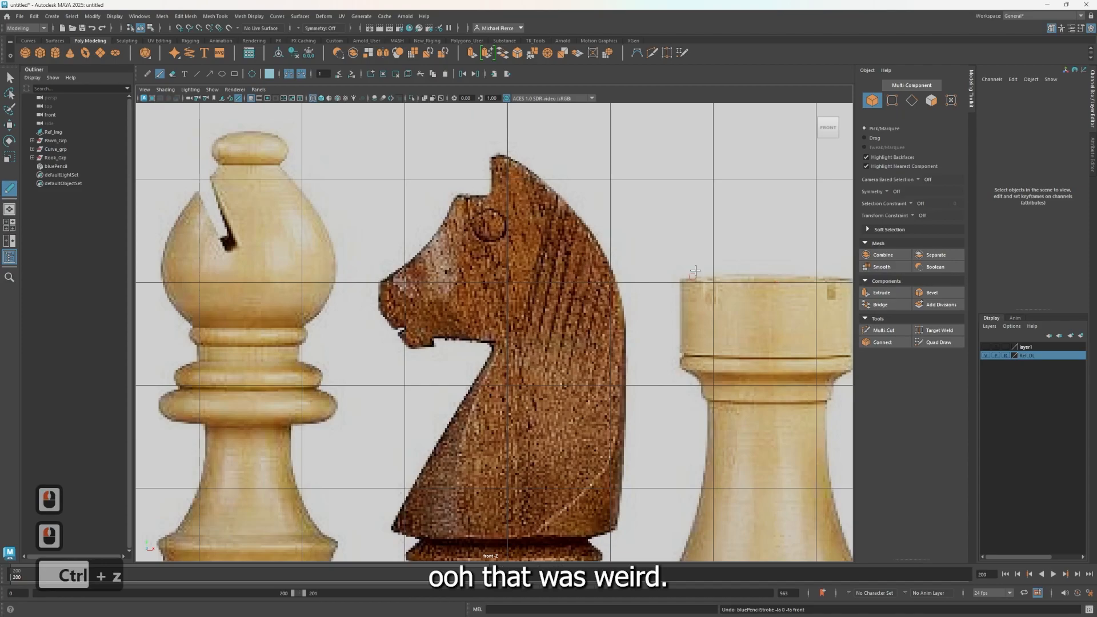
mouse_move(506, 154)
mouse_down()
mouse_move(625, 250)
mouse_move(627, 288)
mouse_up()
key(ctrl+z)
Step: Sketch a topology strip along the knight's mane, with outer and inner curves, an ear edge and cross lines between them
drag(492, 153, 582, 237)
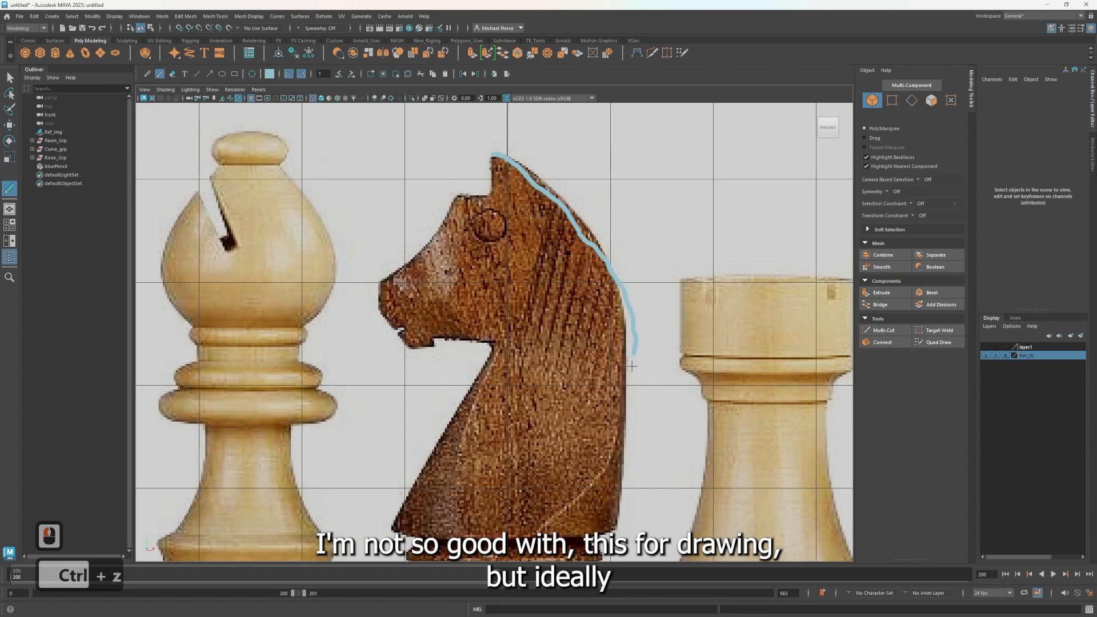
drag(633, 363, 627, 387)
mouse_move(494, 196)
mouse_down()
mouse_move(589, 313)
mouse_move(593, 361)
mouse_up()
drag(599, 403, 595, 403)
drag(492, 190, 493, 157)
drag(523, 227, 541, 194)
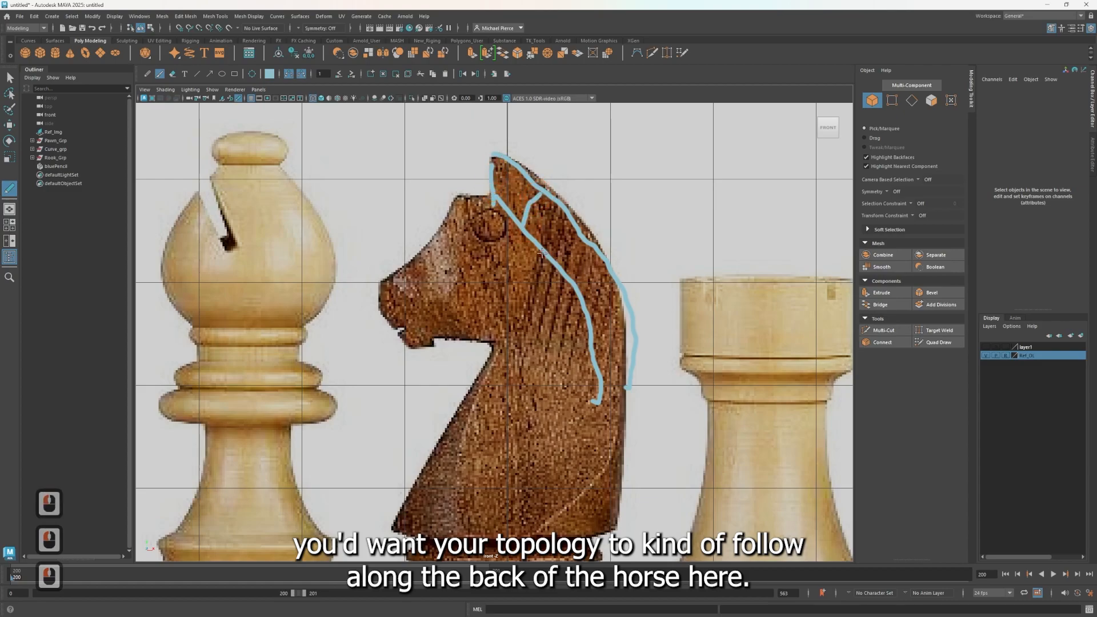
drag(542, 242, 565, 216)
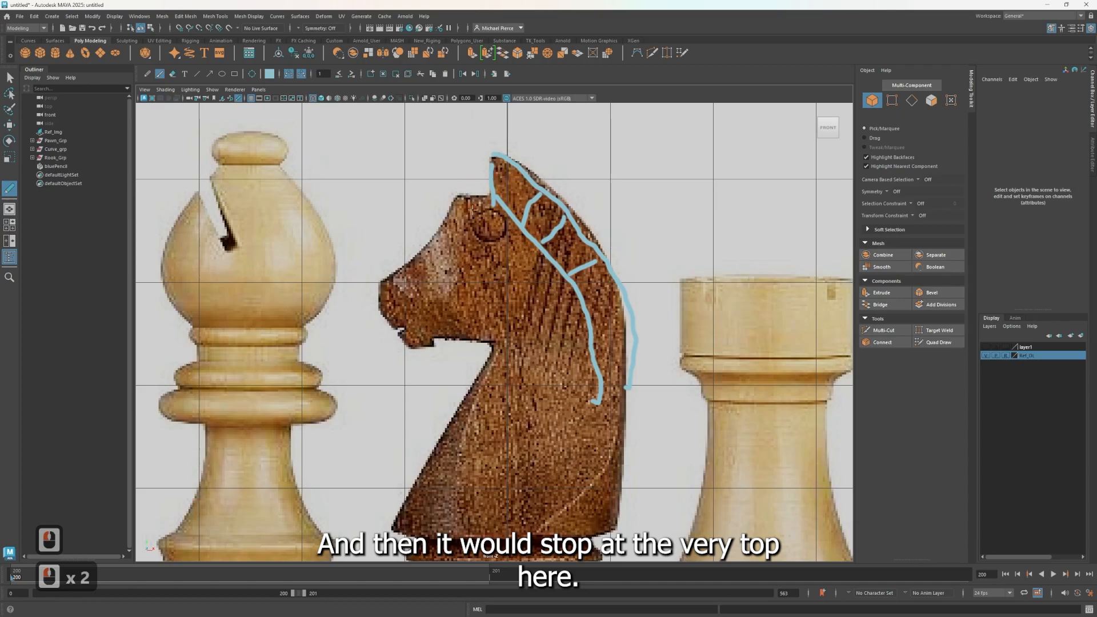
Step: Sketch the topology strip along the forehead, nose and muzzle, and add more cross lines down the back of the neck
drag(490, 212, 476, 212)
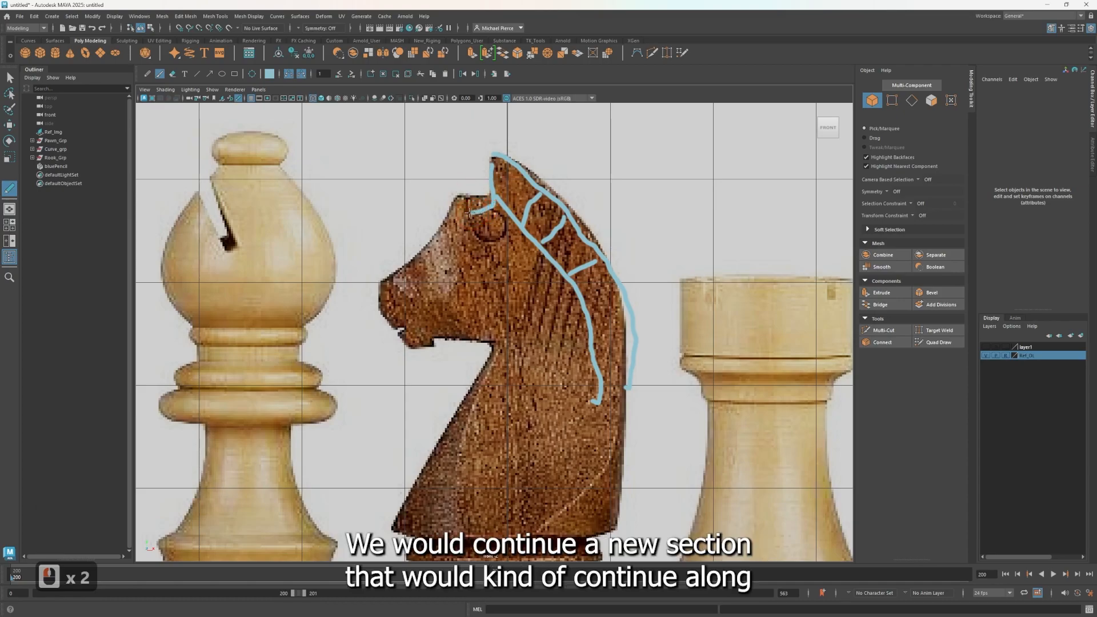
drag(440, 262, 410, 295)
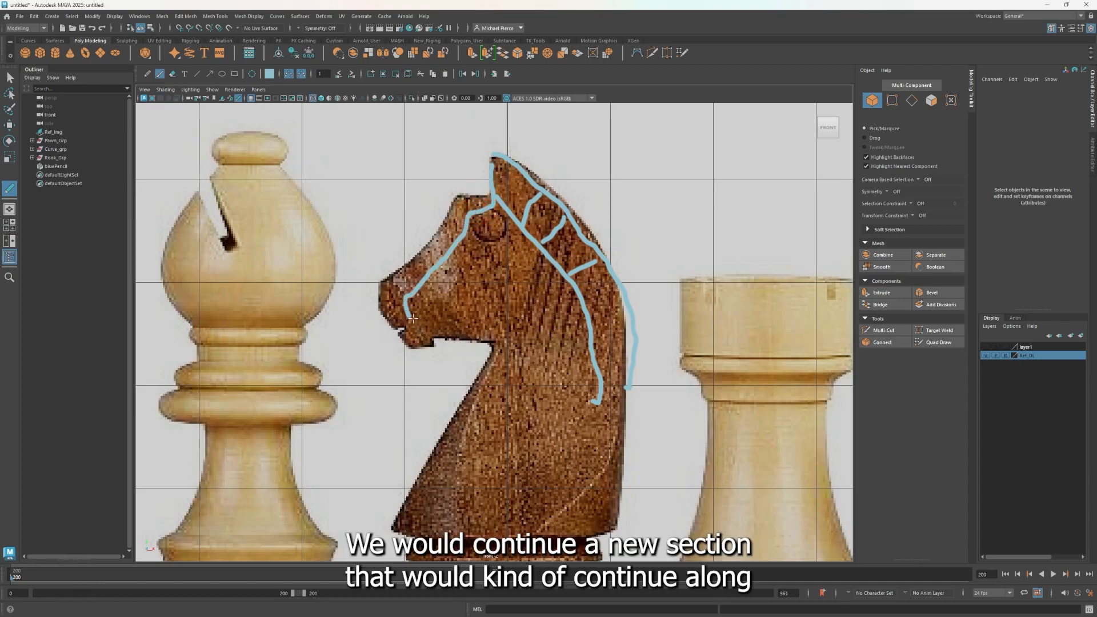
drag(429, 341, 434, 345)
mouse_move(489, 195)
mouse_down()
mouse_move(449, 203)
mouse_move(427, 241)
mouse_up()
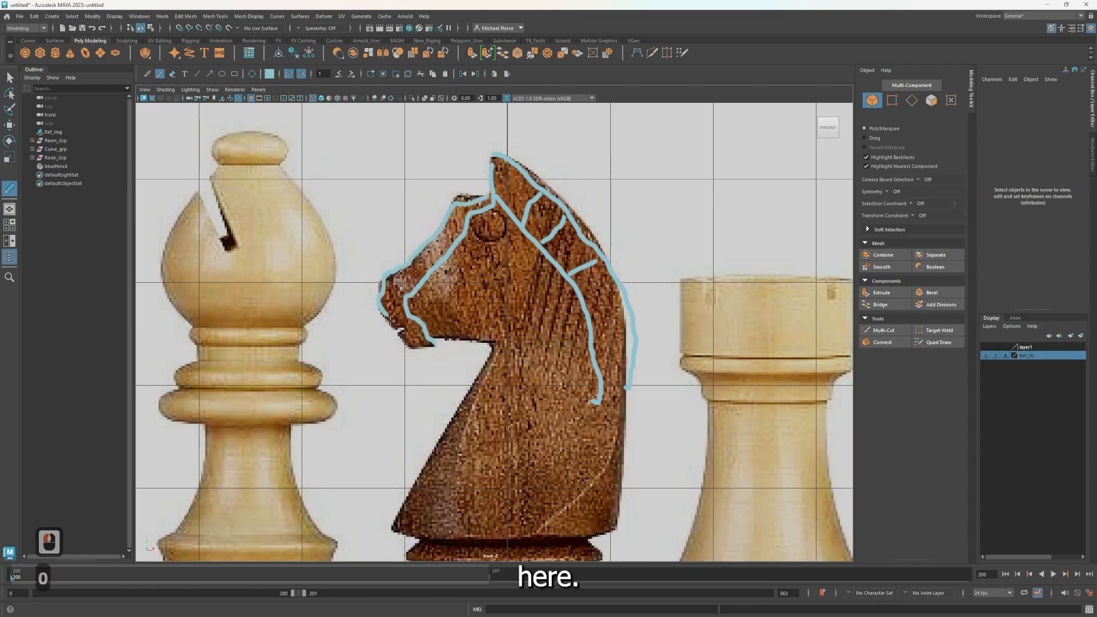
mouse_move(419, 350)
mouse_down()
mouse_move(436, 336)
mouse_move(398, 321)
mouse_up()
drag(383, 301, 407, 296)
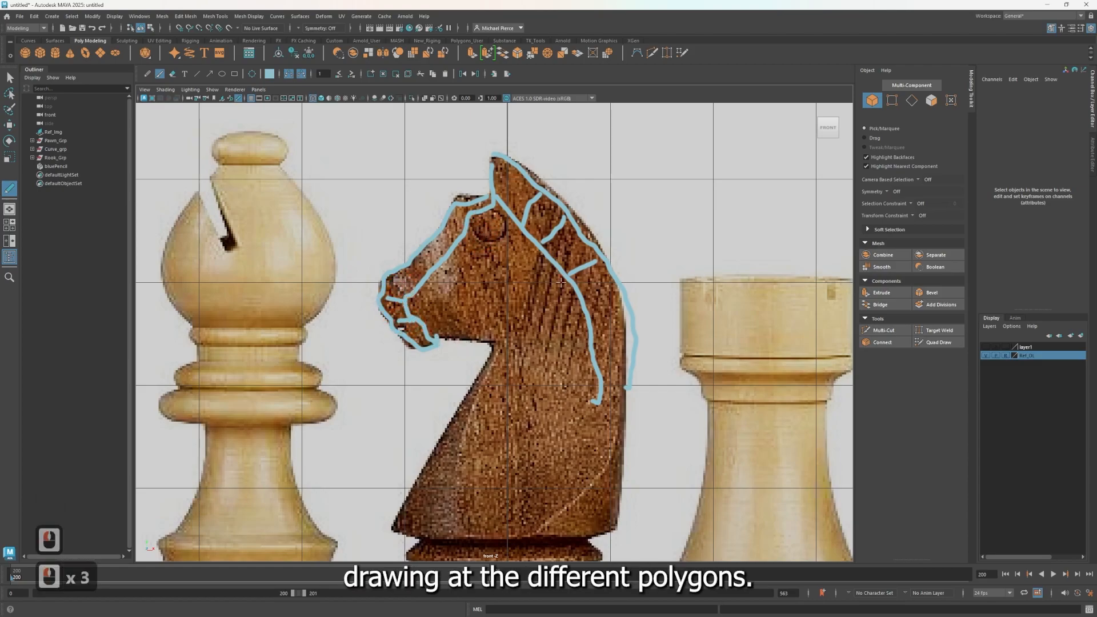
drag(570, 285, 612, 280)
mouse_move(594, 325)
mouse_down()
mouse_move(632, 324)
mouse_move(615, 389)
mouse_move(628, 387)
mouse_up()
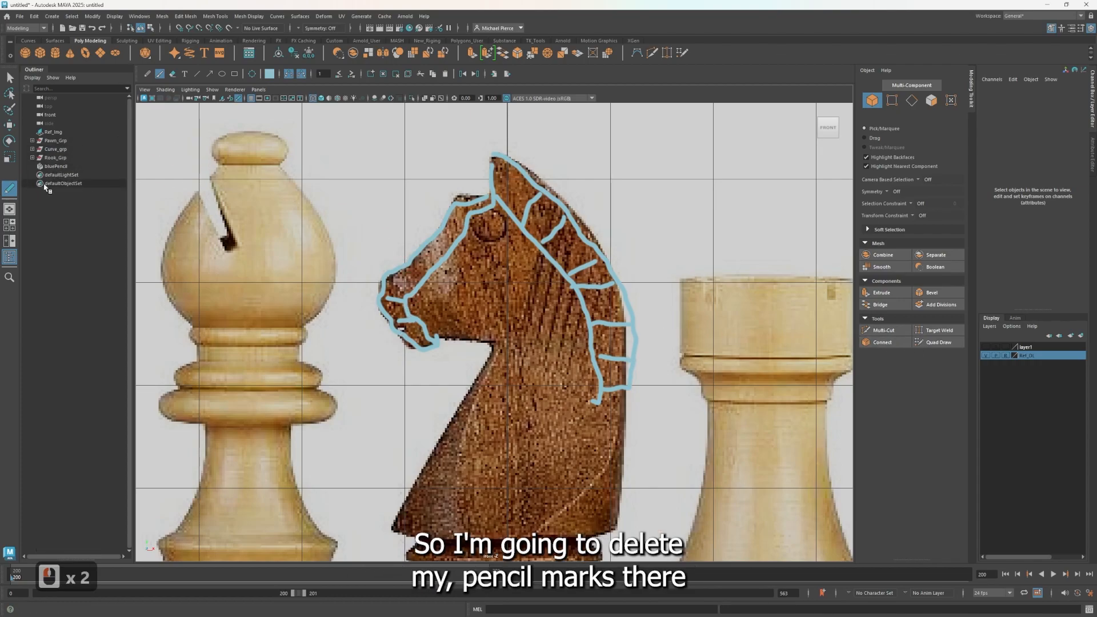
Step: Delete the bluePencil sketch and return to the Select tool
click(55, 166)
key(Delete)
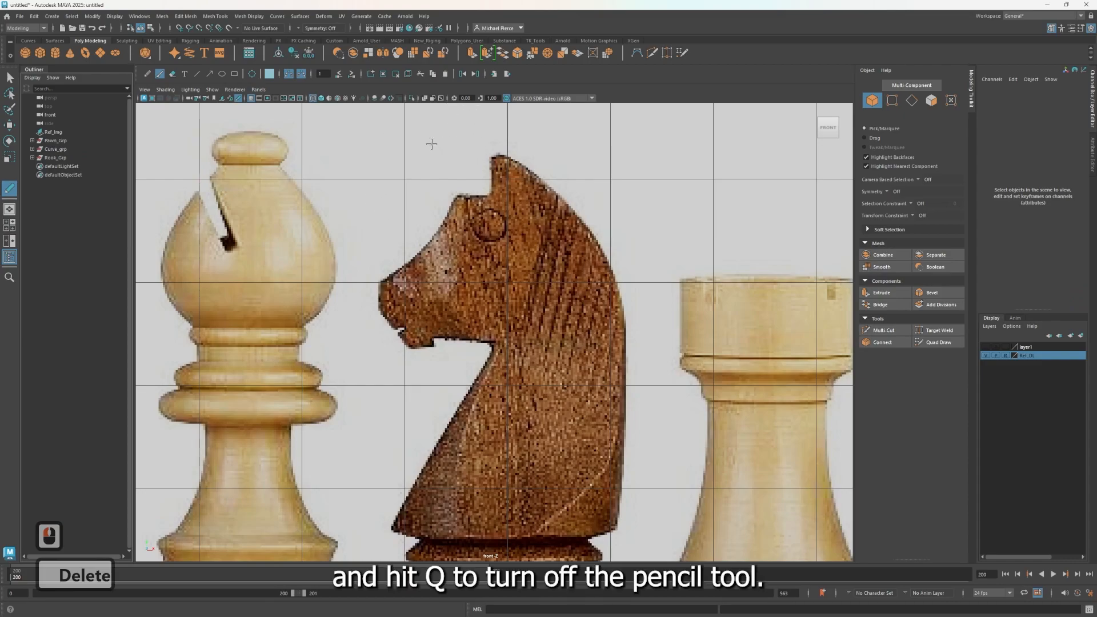
key(q)
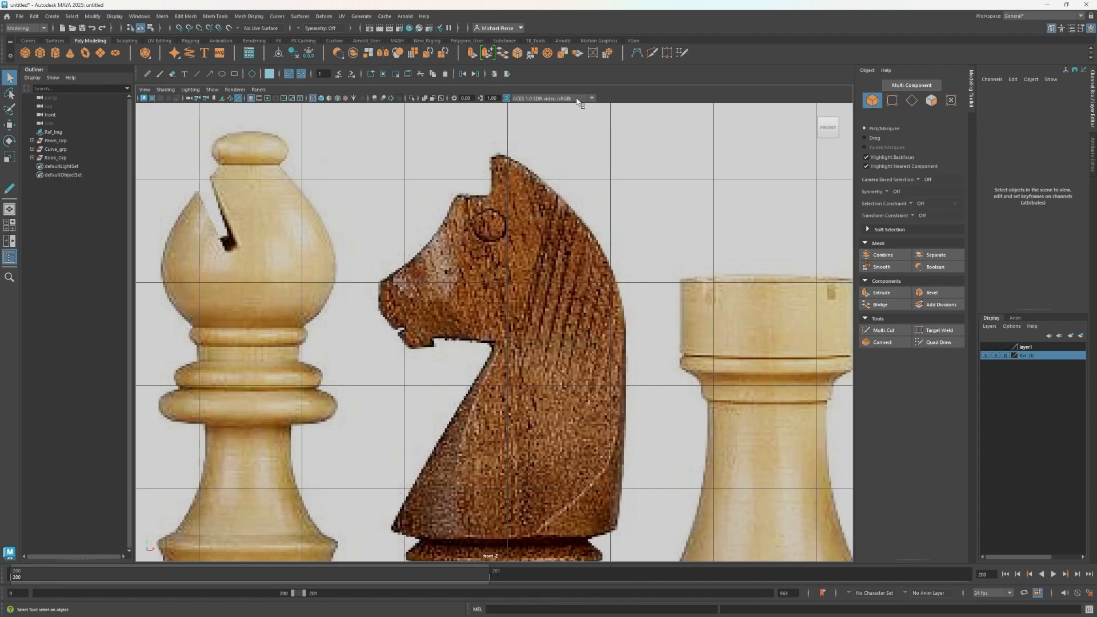
Step: Try to create a four-vertex polygon over the knight's ear with Create Polygon, and clear the restored bluePencil sketch
drag(216, 16, 242, 77)
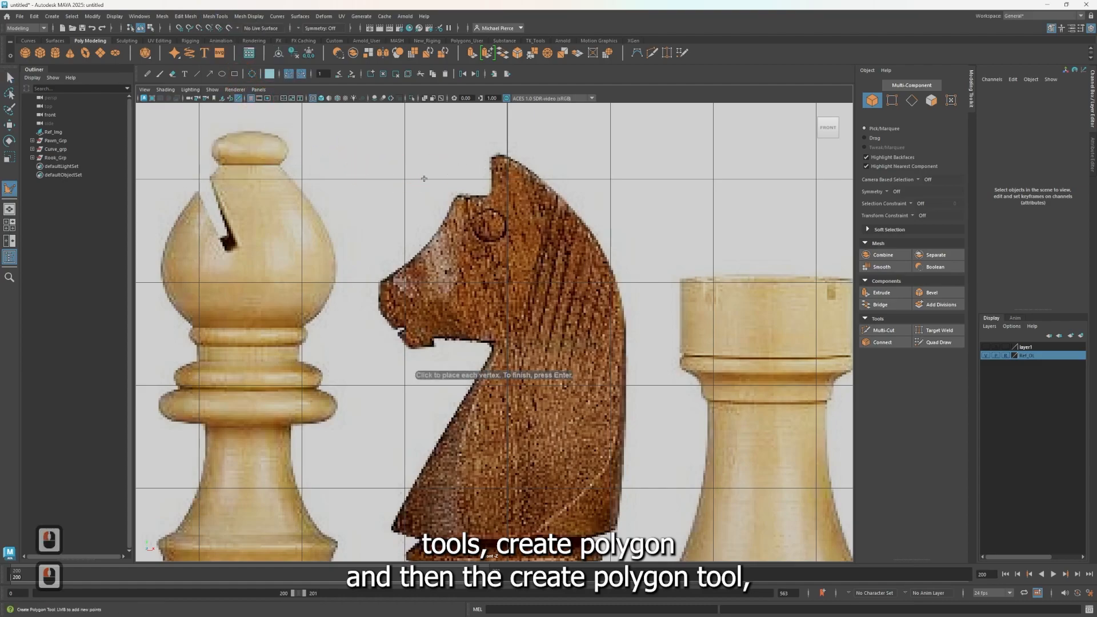
click(490, 157)
click(517, 168)
click(495, 193)
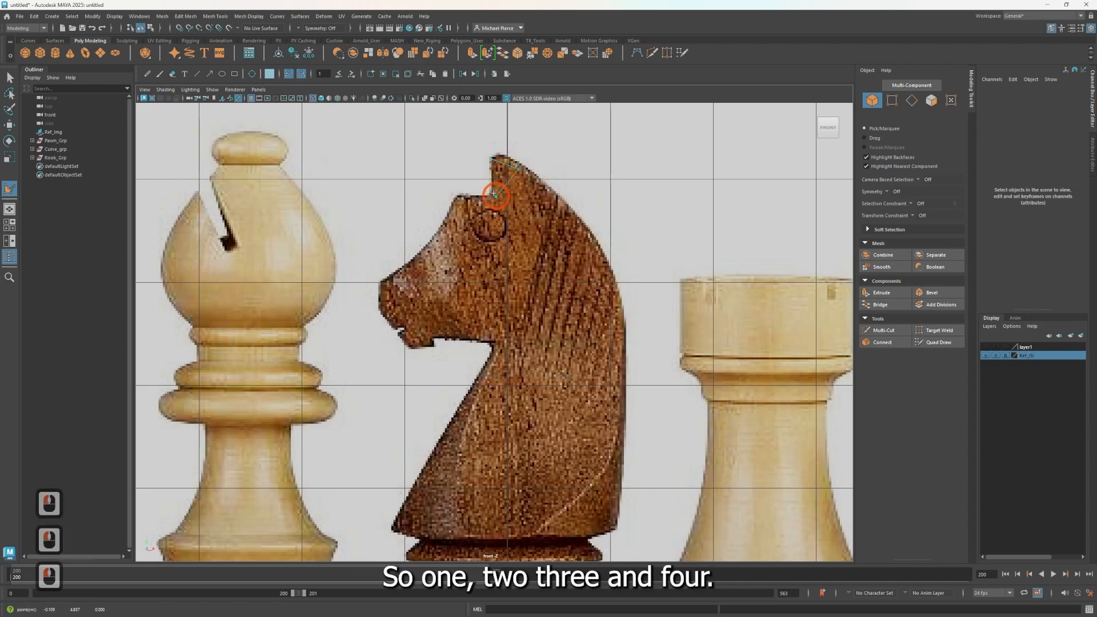
click(517, 198)
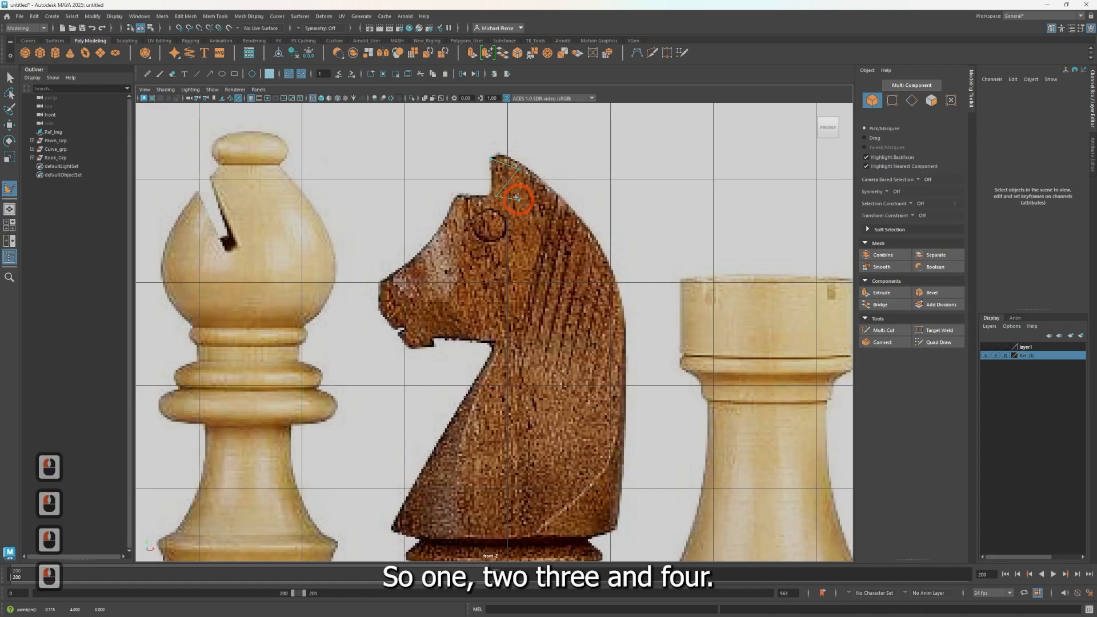
key(Return)
key(ctrl+z)
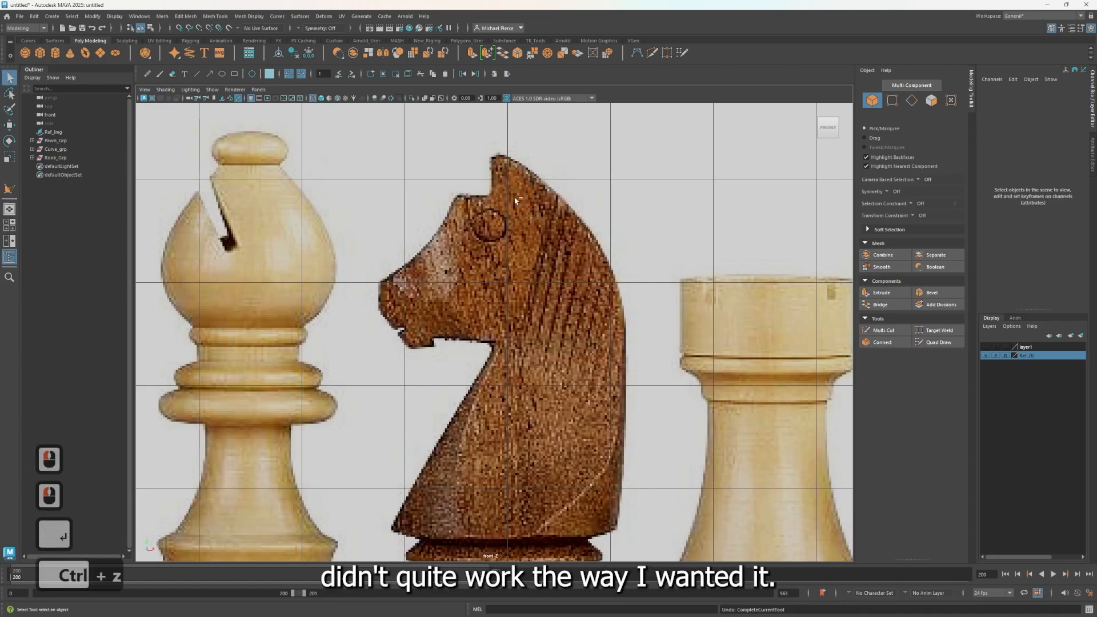
key(ctrl+z)
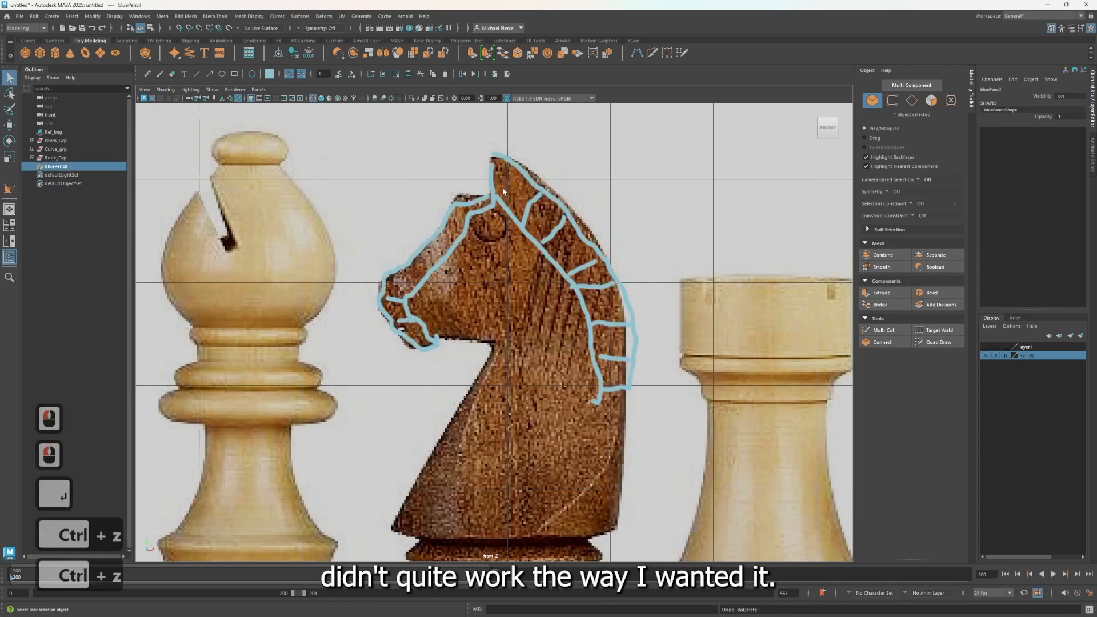
click(67, 168)
key(Delete)
Step: Create a four-sided polygon over the knight's ear with the Create Polygon tool, placing the vertices in order around its outline
click(241, 18)
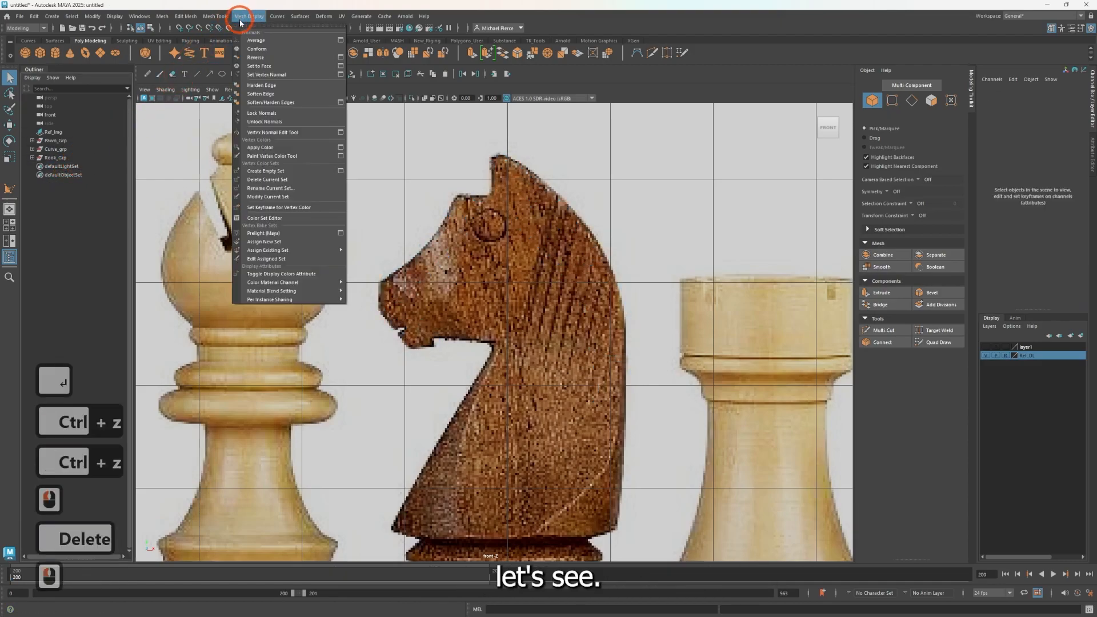
mouse_move(215, 16)
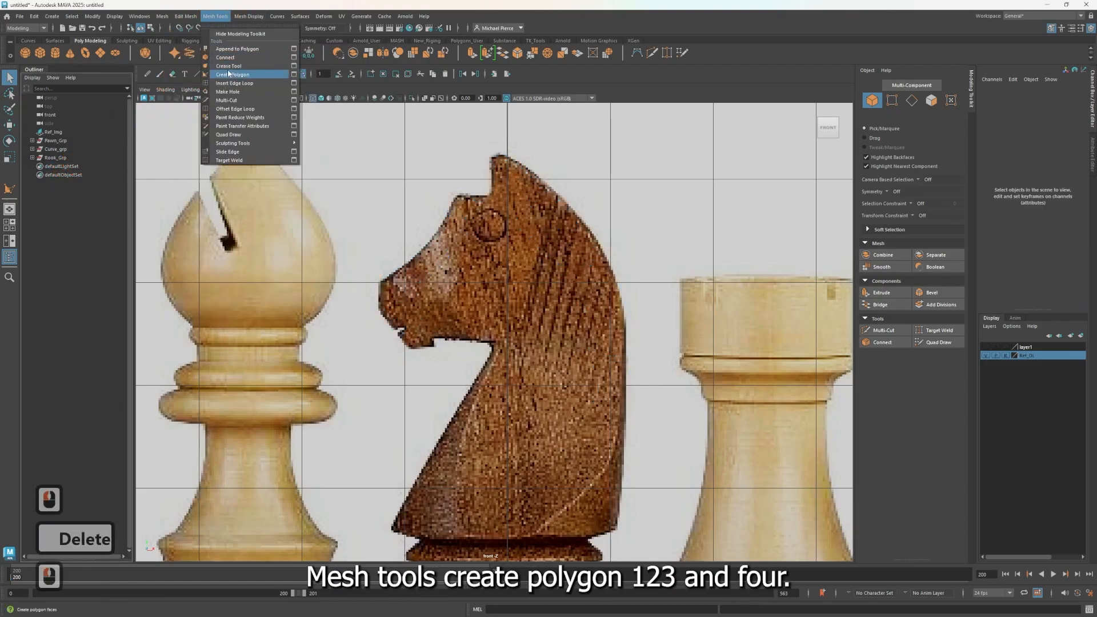
click(228, 74)
click(493, 171)
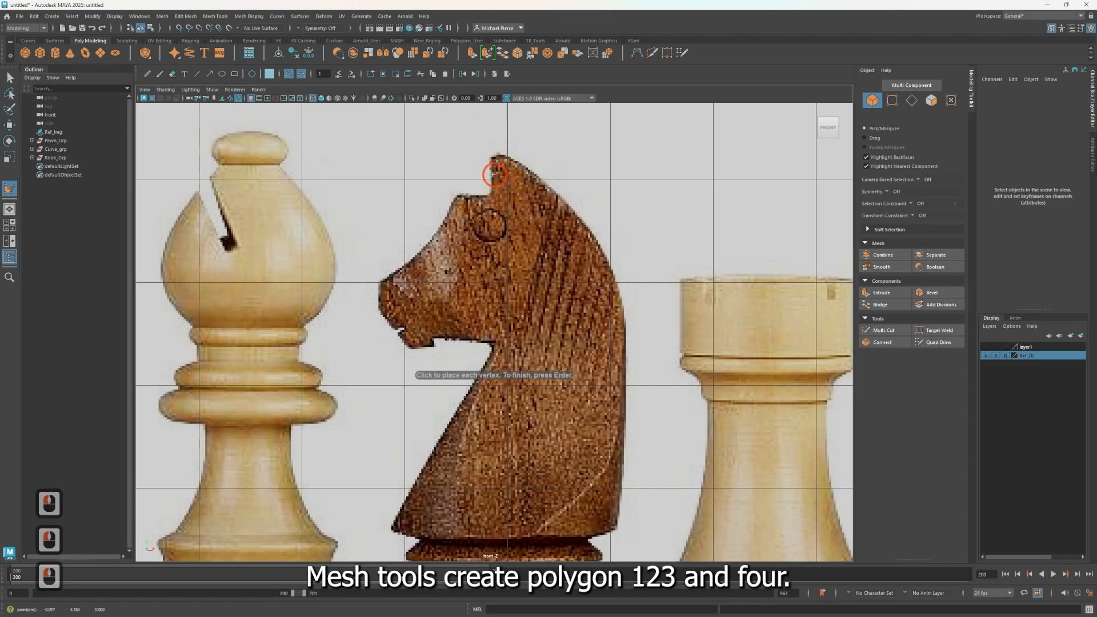
click(518, 200)
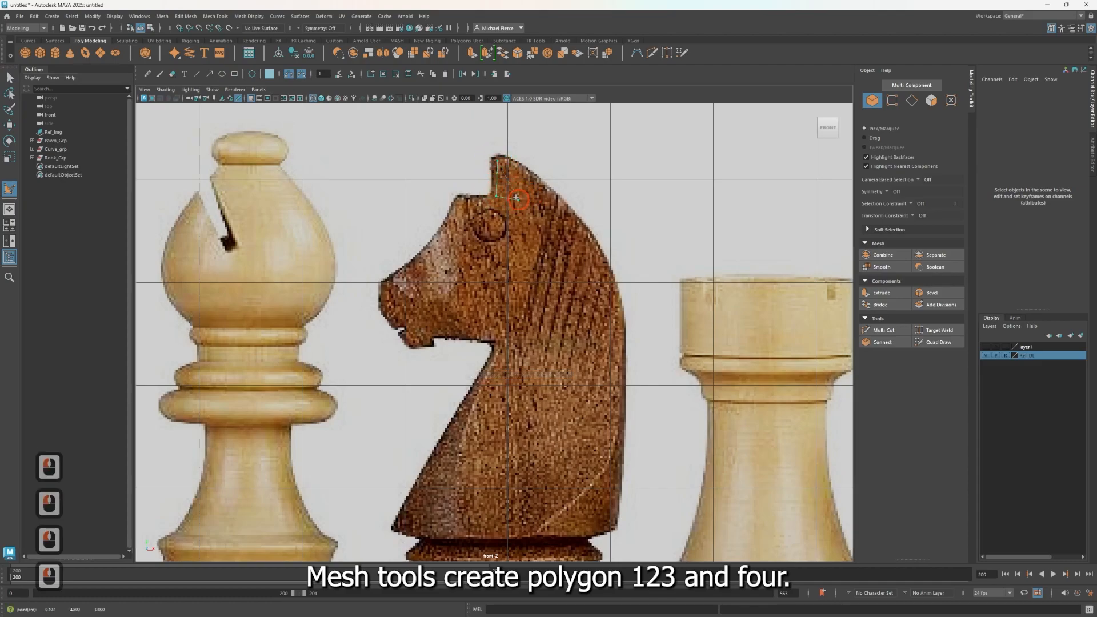
click(519, 168)
key(Return)
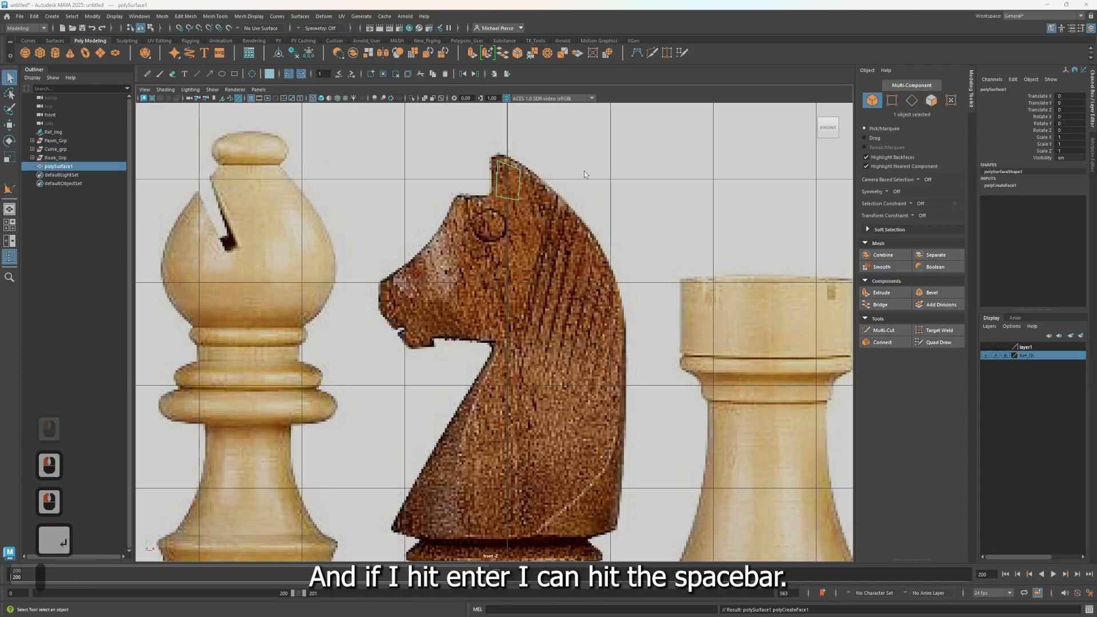
Step: Examine the new polygon face from an angle in the perspective view
key(space)
alt+middle_drag(605, 191, 644, 272)
scroll(644, 272, up, 3)
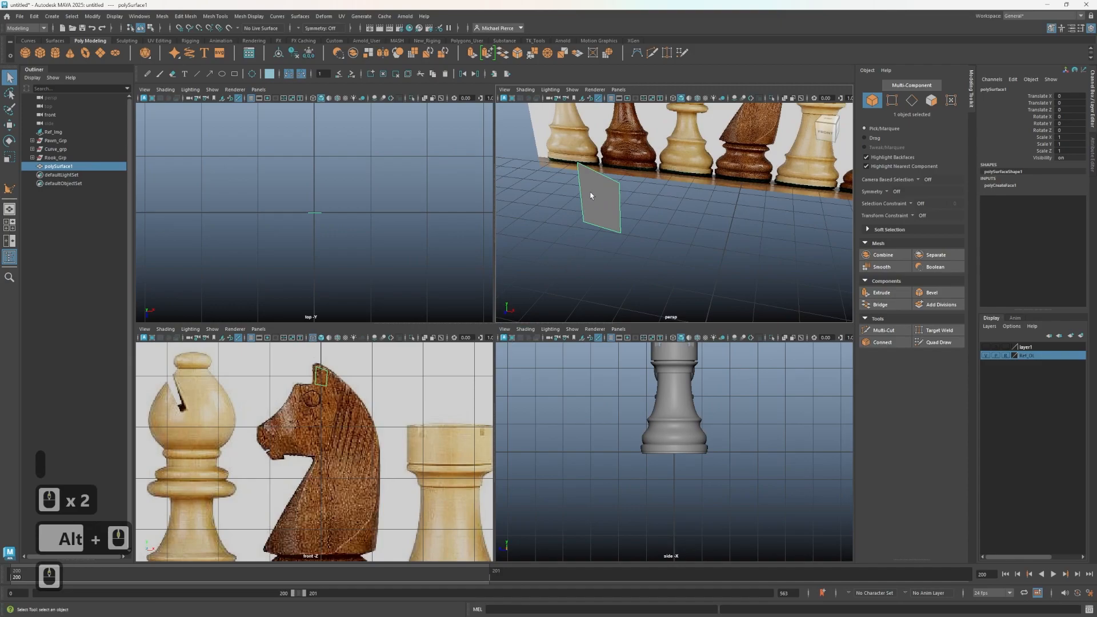
alt+drag(614, 219, 699, 222)
key(f)
alt+right_drag(699, 221, 577, 260)
alt+middle_drag(578, 260, 461, 303)
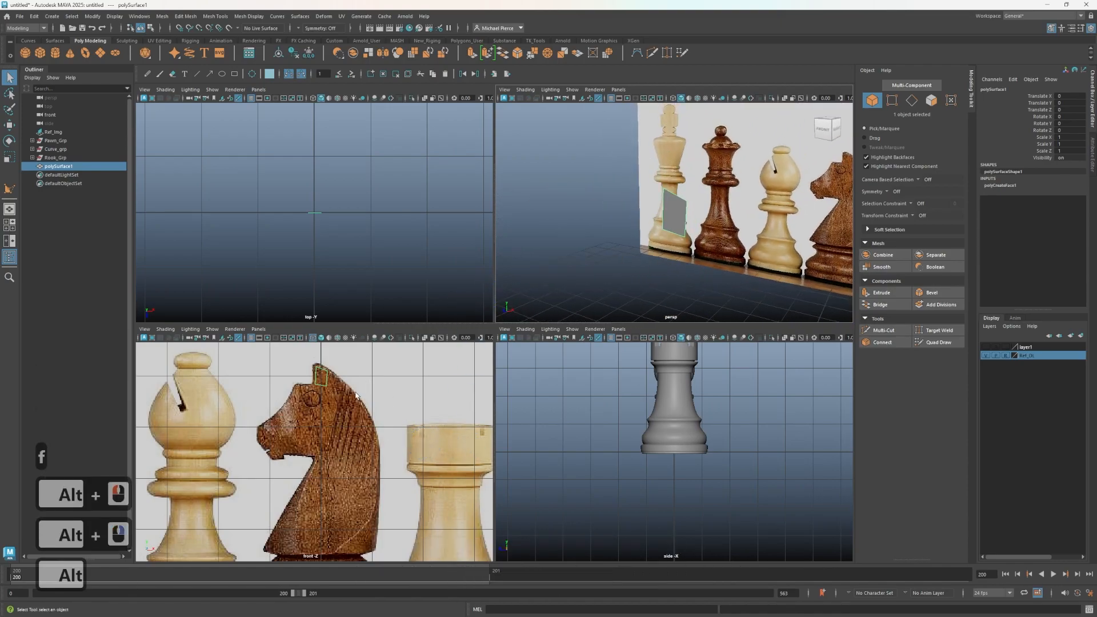
Step: Set the front view to shaded display so the ear polygon appears as a solid face
scroll(416, 371, up, 2)
key(6)
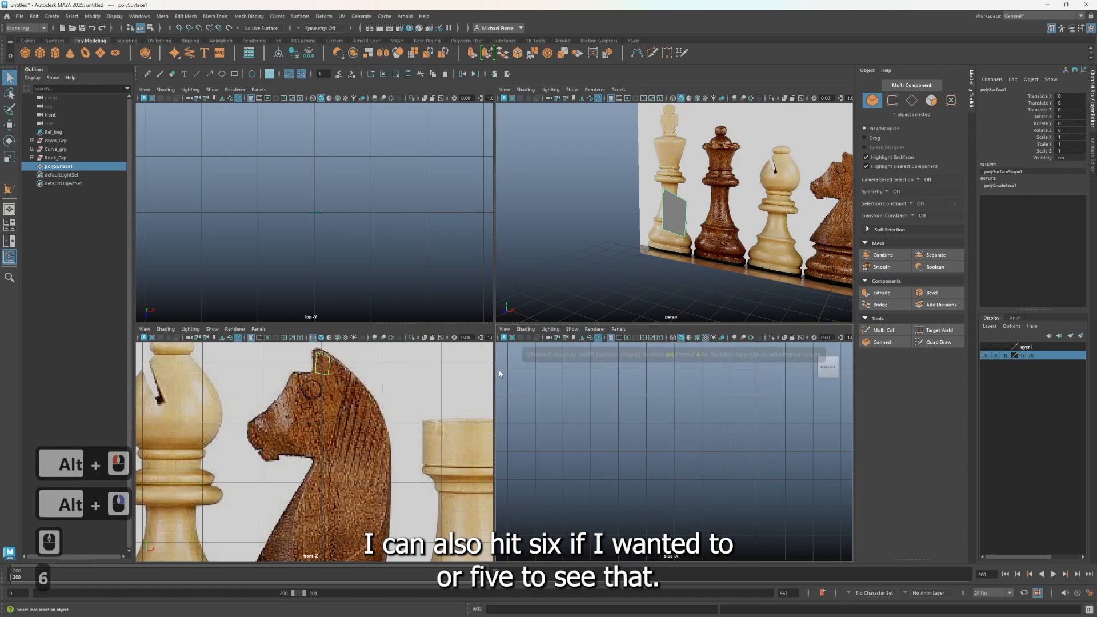
key(5)
scroll(345, 371, up, 2)
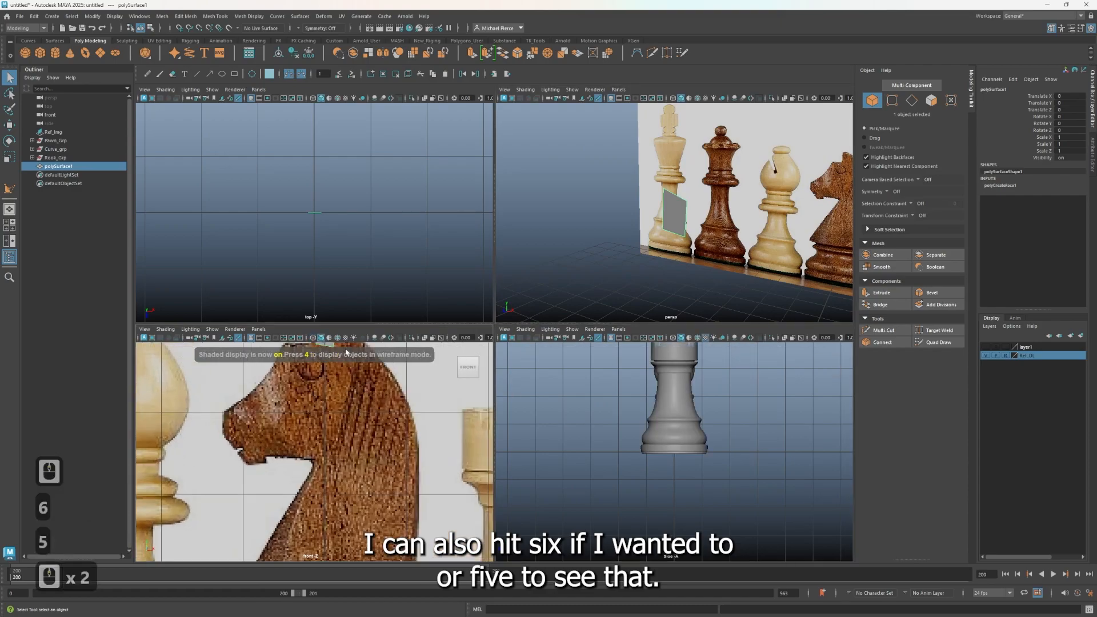
alt+middle_drag(334, 454, 312, 549)
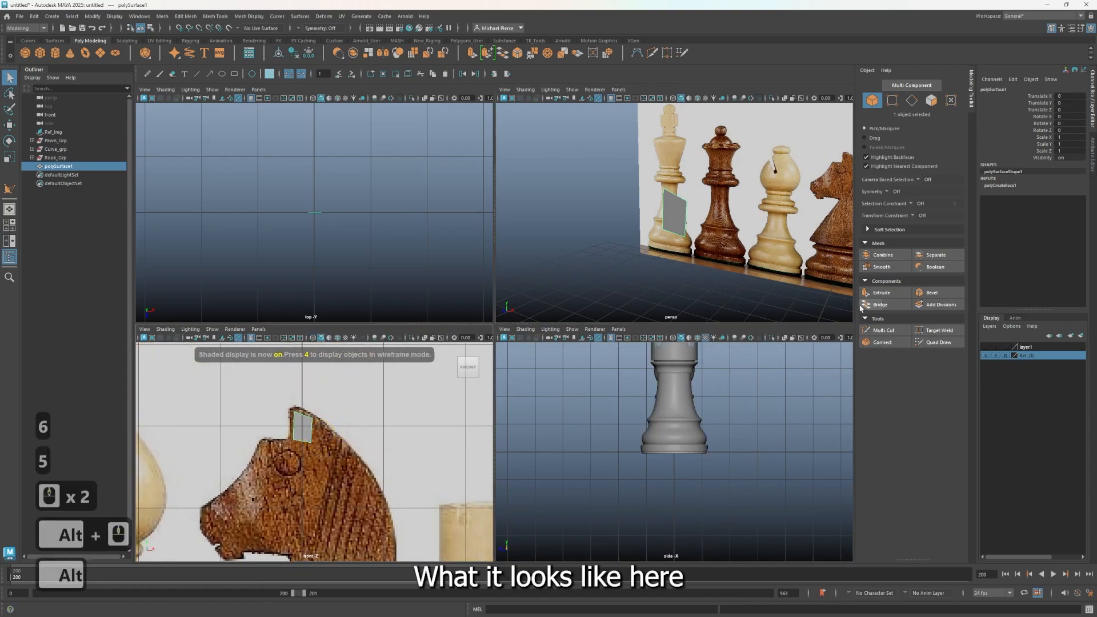
Step: Activate Quad Draw on the polygon and move its upper front vertex onto the tip of the knight's ear
click(932, 343)
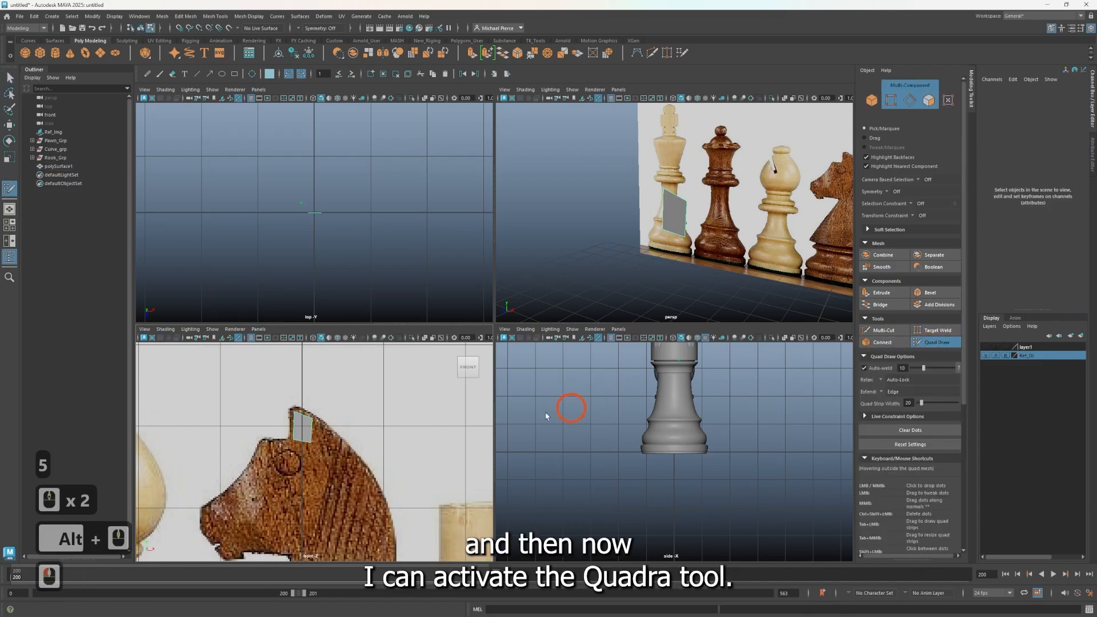
scroll(286, 387, up, 3)
drag(286, 387, 274, 379)
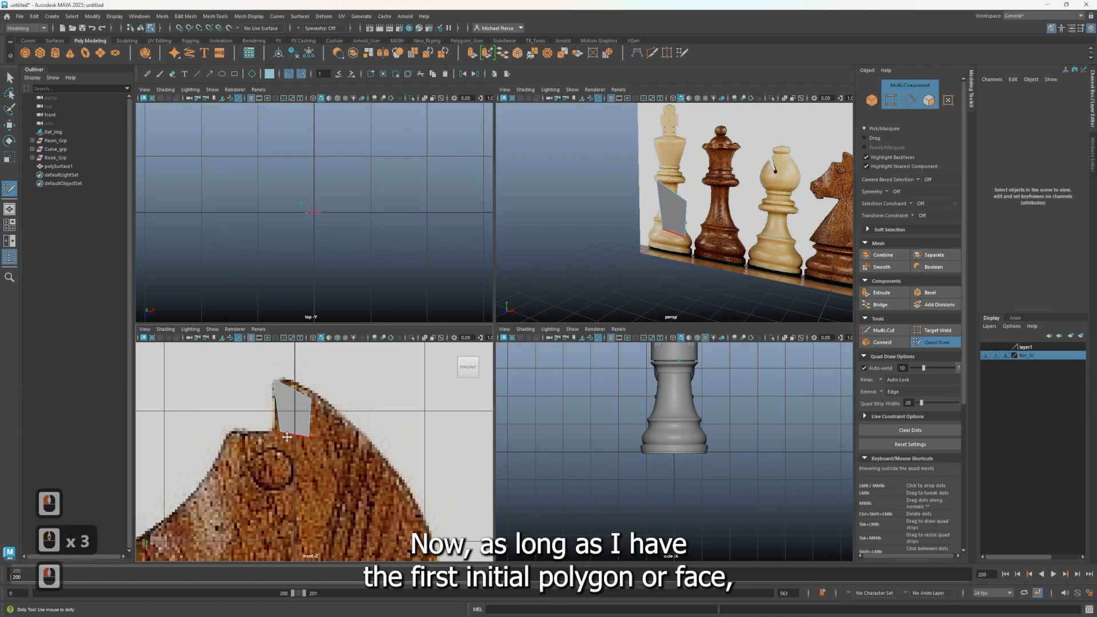
Step: Move the ear polygon's rear vertices onto the mane outline and add a second quad behind it with Quad Draw
mouse_move(281, 429)
mouse_down()
mouse_move(271, 432)
mouse_move(314, 396)
mouse_up()
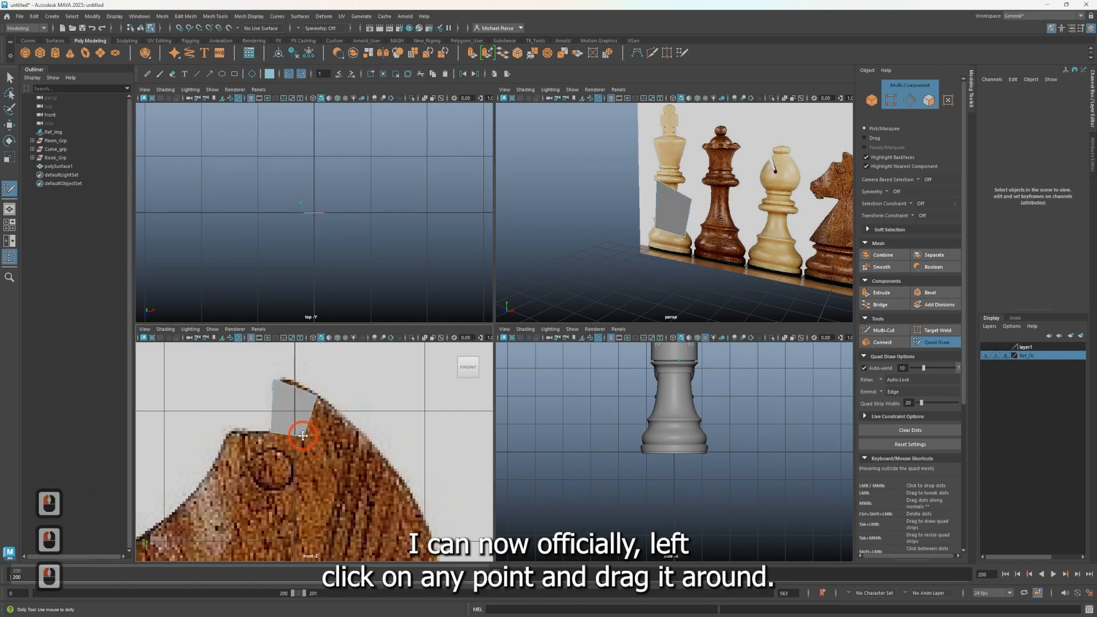
drag(298, 437, 314, 416)
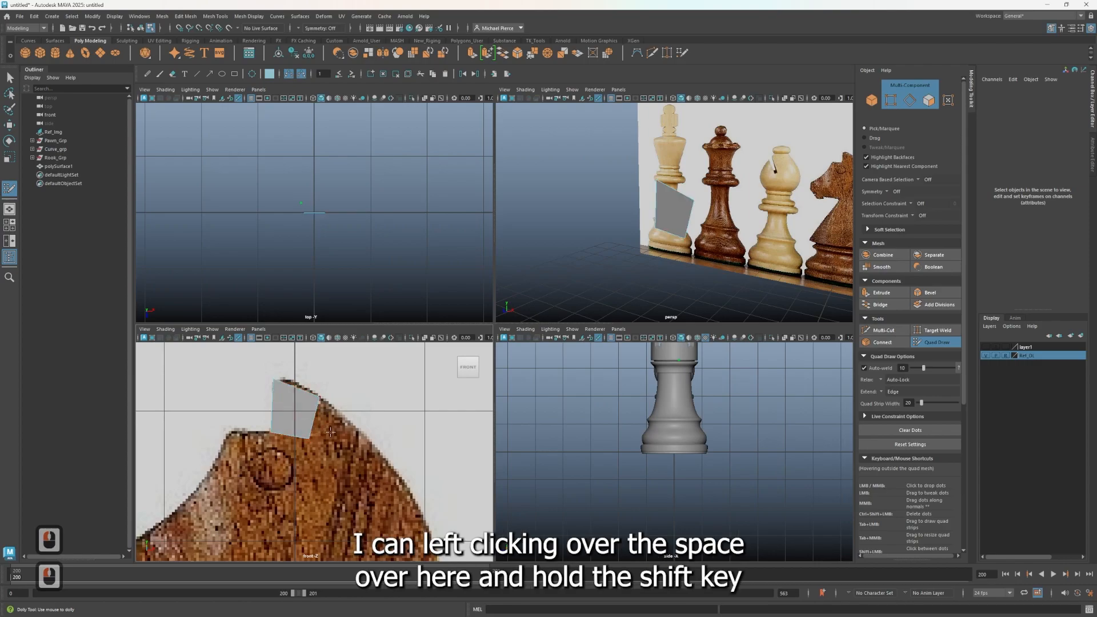
click(345, 419)
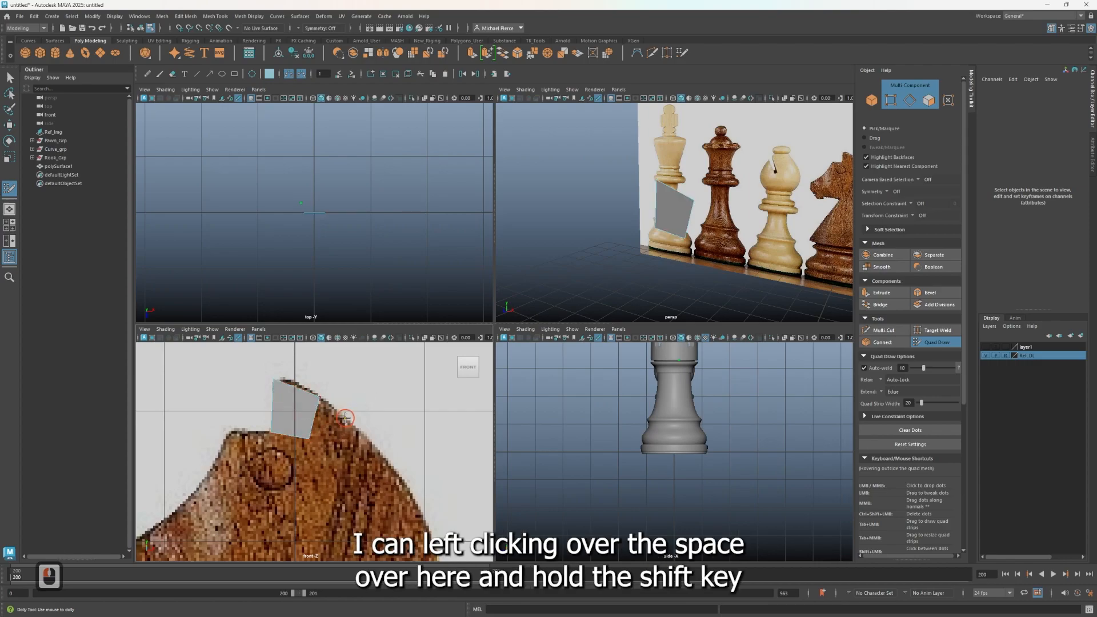
click(327, 452)
key(shift)
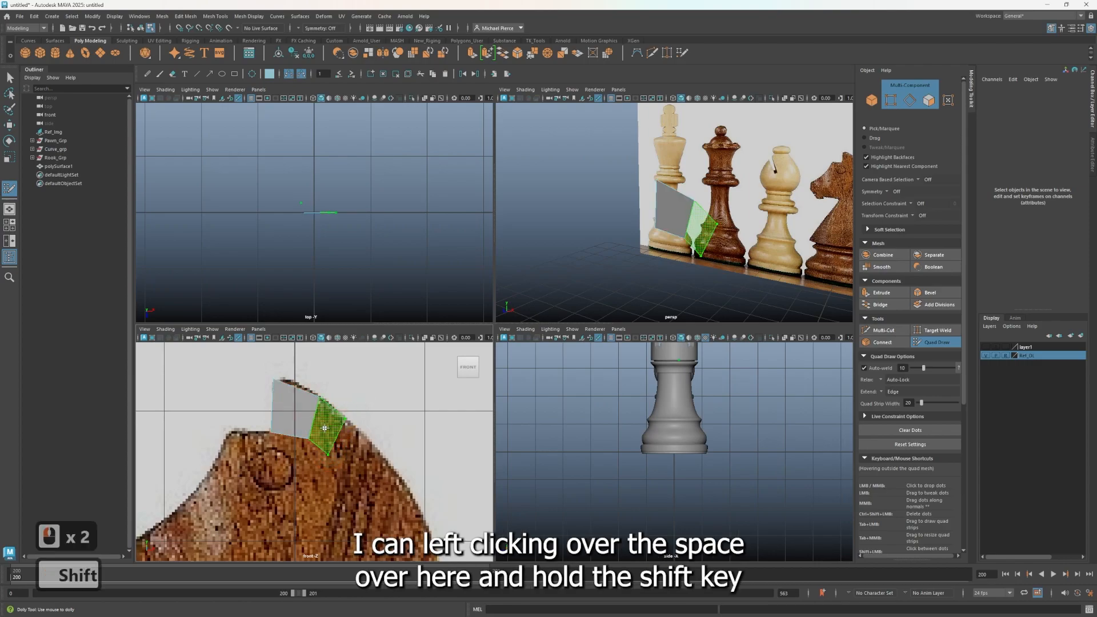
shift+click(324, 428)
Step: Inspect the two-quad strip from the side in the perspective view and clear the excess Quad Draw dots
alt+drag(726, 200, 666, 259)
alt+middle_drag(666, 259, 648, 246)
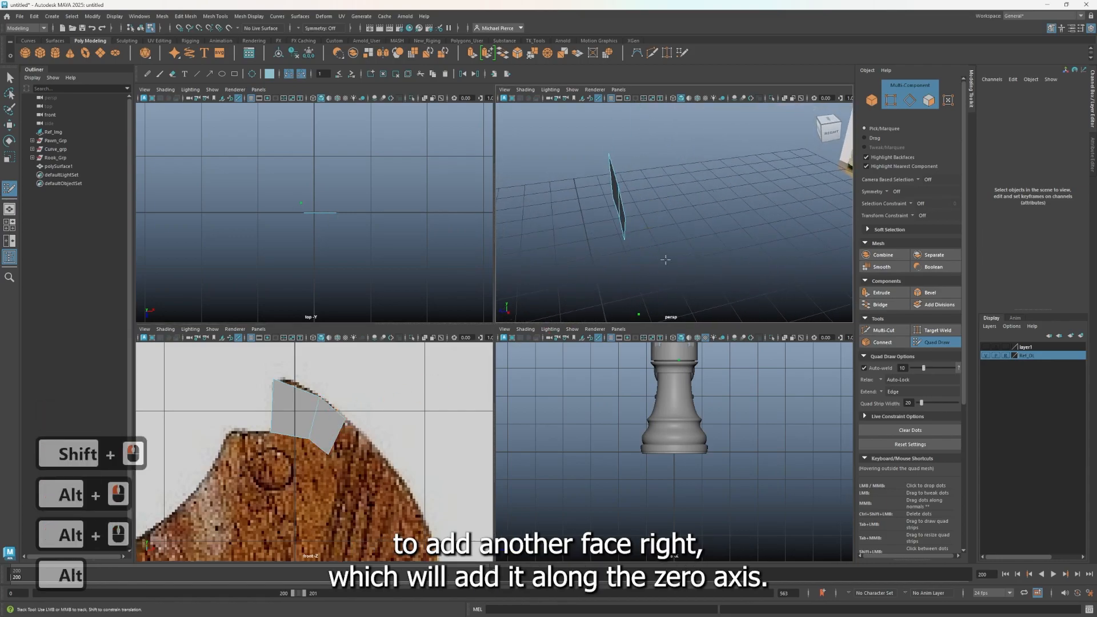
click(924, 432)
Step: Reposition the ear-tip vertex, add a third quad along the mane and fit its outer vertex to the outline
scroll(375, 374, down, 3)
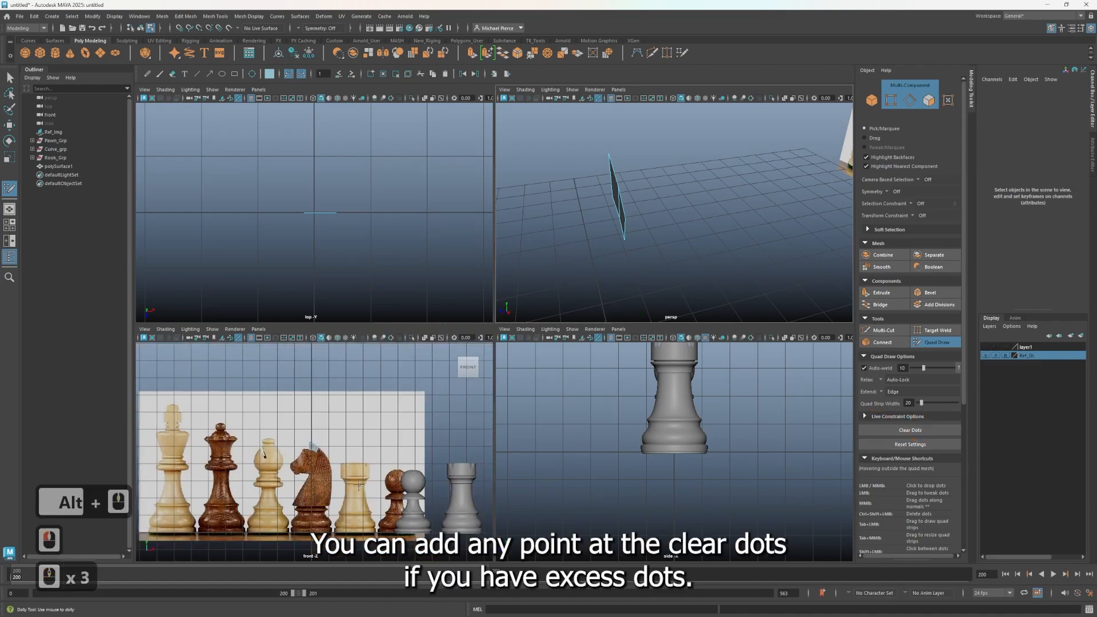
alt+middle_drag(375, 375, 232, 449)
scroll(352, 377, up, 2)
scroll(346, 502, up, 4)
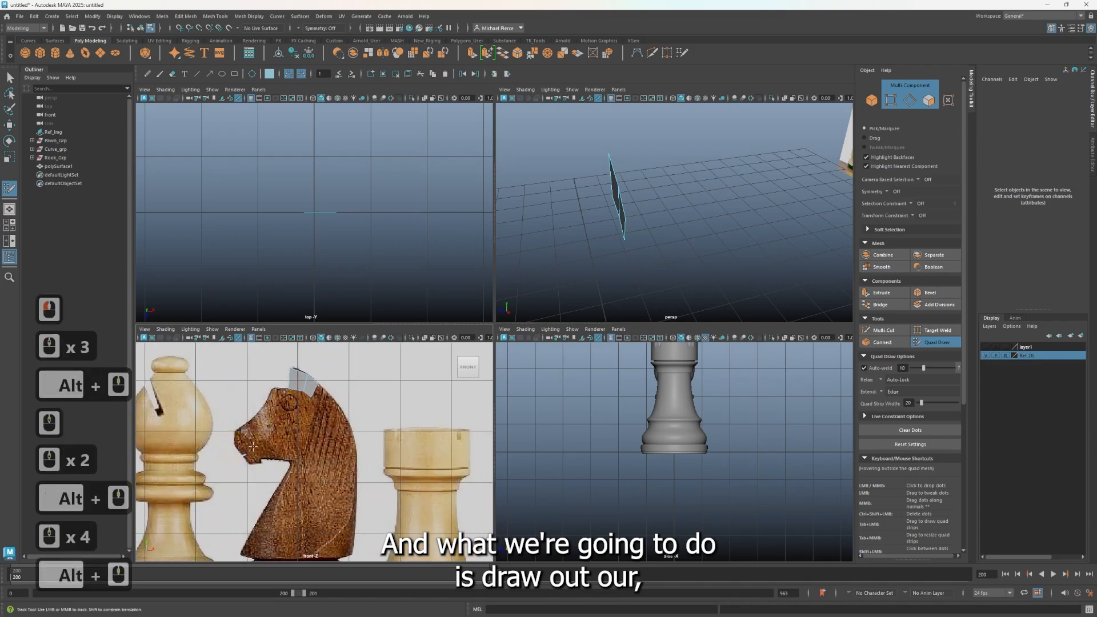
scroll(271, 430, up, 3)
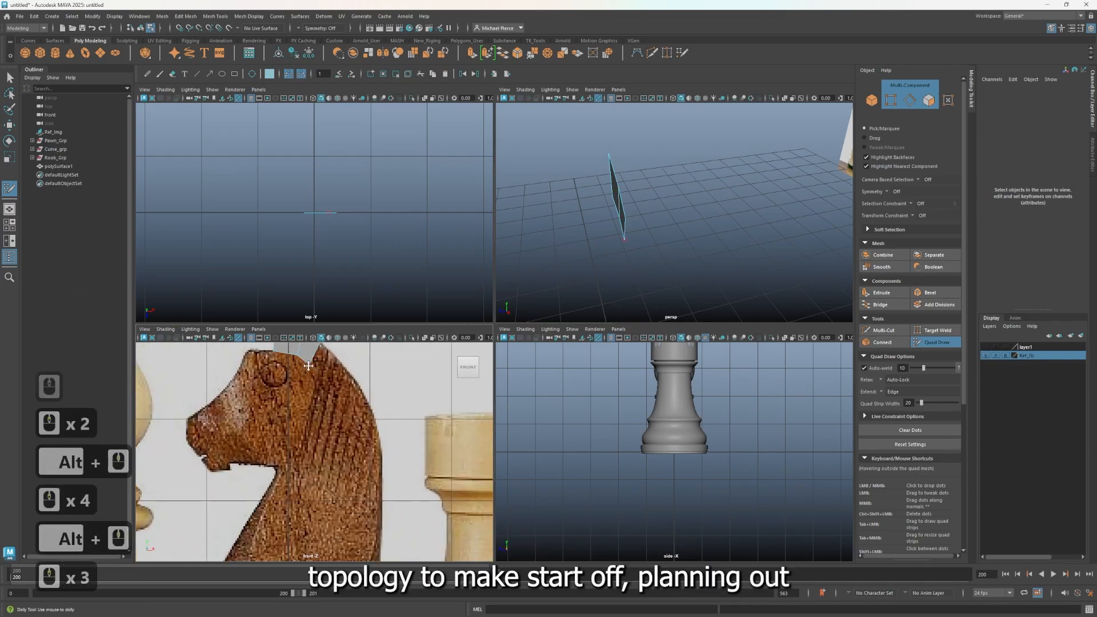
alt+middle_drag(306, 364, 284, 396)
mouse_move(276, 396)
mouse_down()
mouse_move(288, 380)
mouse_move(267, 354)
mouse_up()
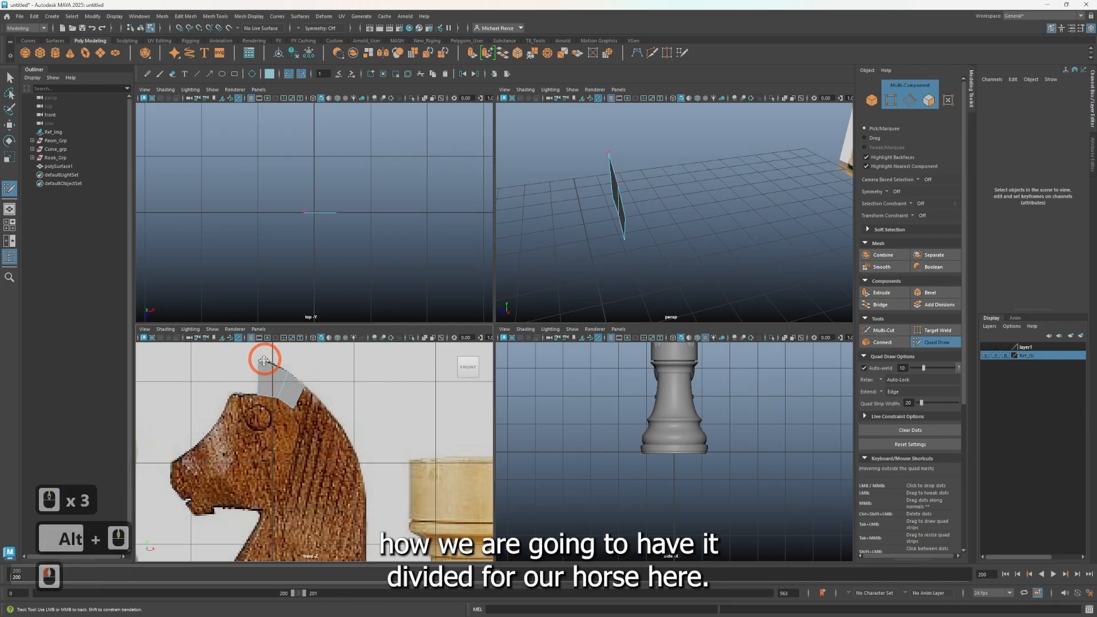
click(322, 408)
click(306, 422)
shift+click(305, 408)
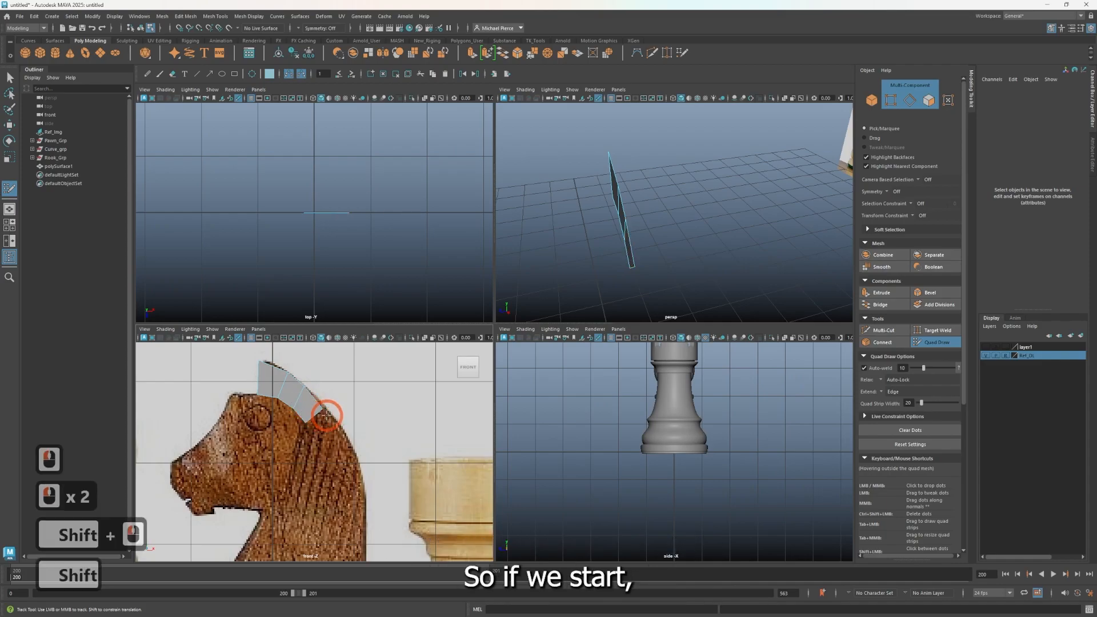
click(322, 404)
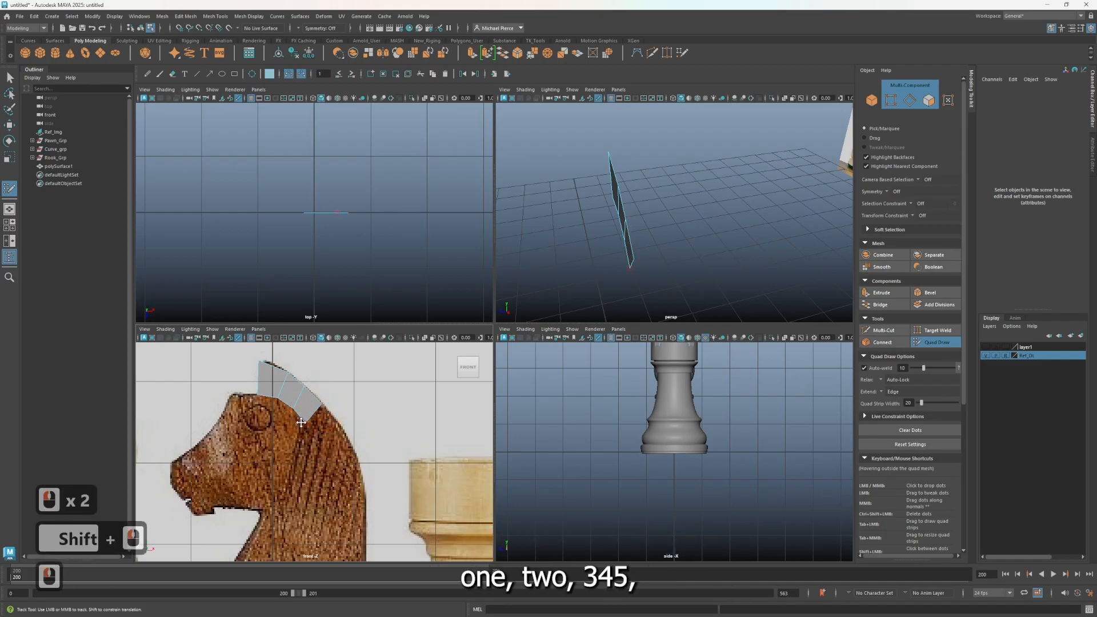
Step: Extend the mane strip with three more quads following the back of the neck, adjusting an inner vertex
click(337, 429)
click(313, 440)
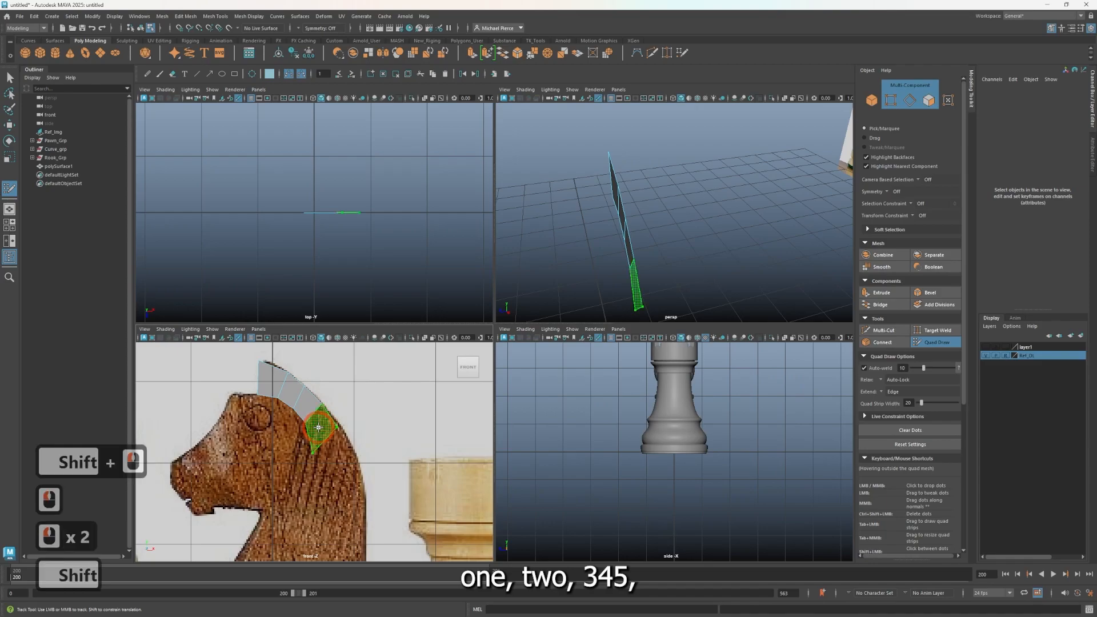
shift+click(316, 450)
drag(316, 450, 322, 442)
click(354, 444)
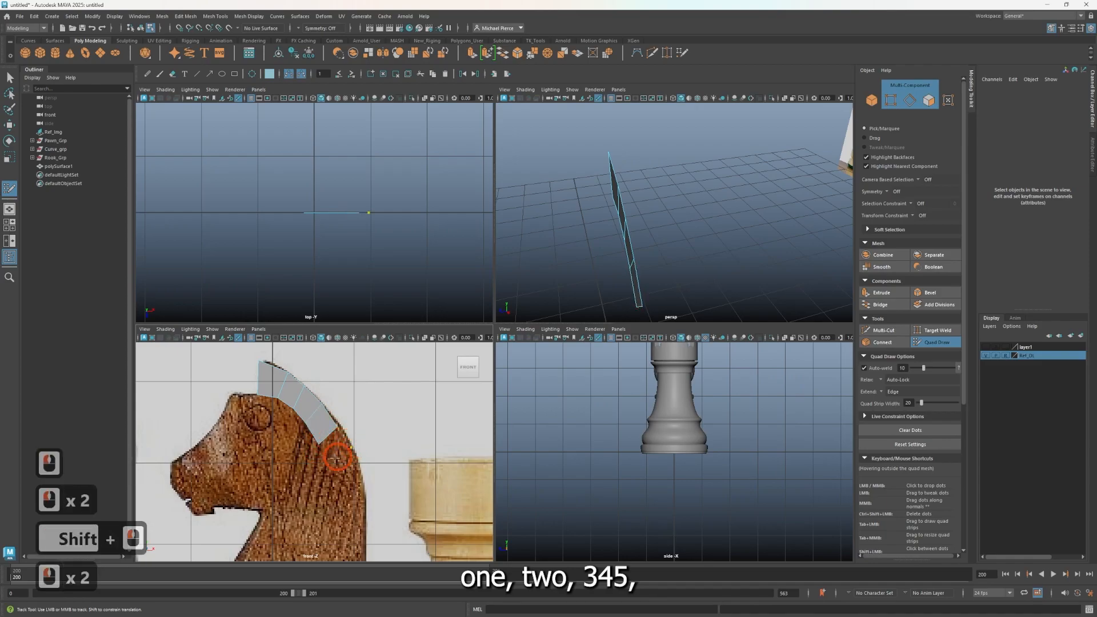
click(331, 462)
shift+click(339, 457)
click(363, 491)
click(339, 493)
shift+click(347, 471)
Step: Undo the stray dot placed near the neck and clear the remaining Quad Draw dots
middle_click(369, 505)
alt+middle_drag(371, 504, 368, 421)
alt+scroll(367, 421, down, 4)
scroll(336, 438, up, 3)
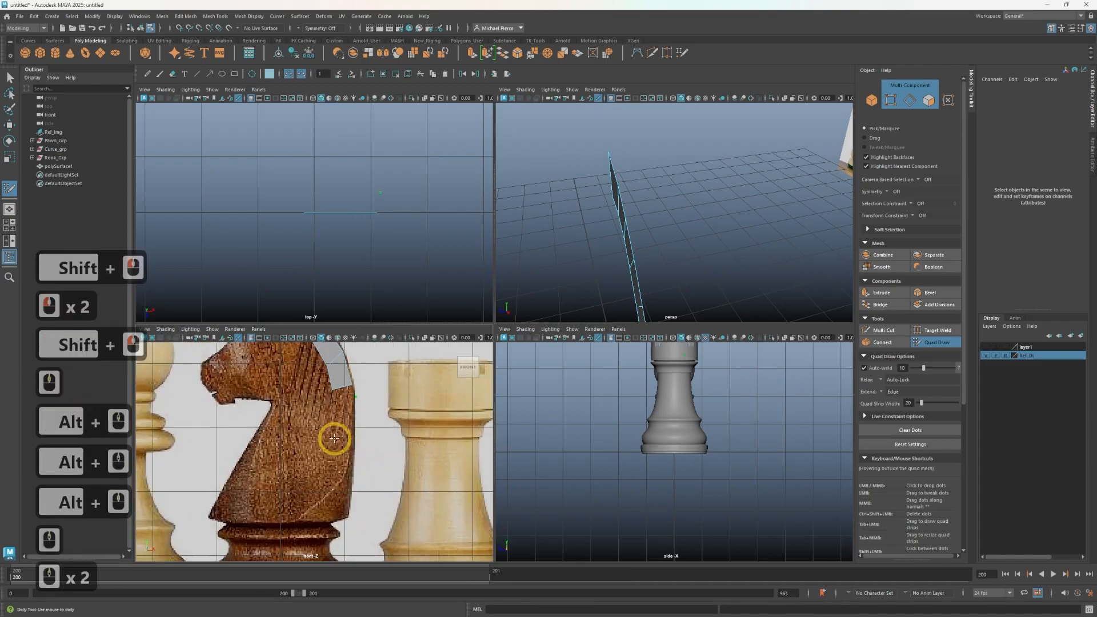
scroll(335, 439, up, 3)
middle_click(344, 383)
key(ctrl+z)
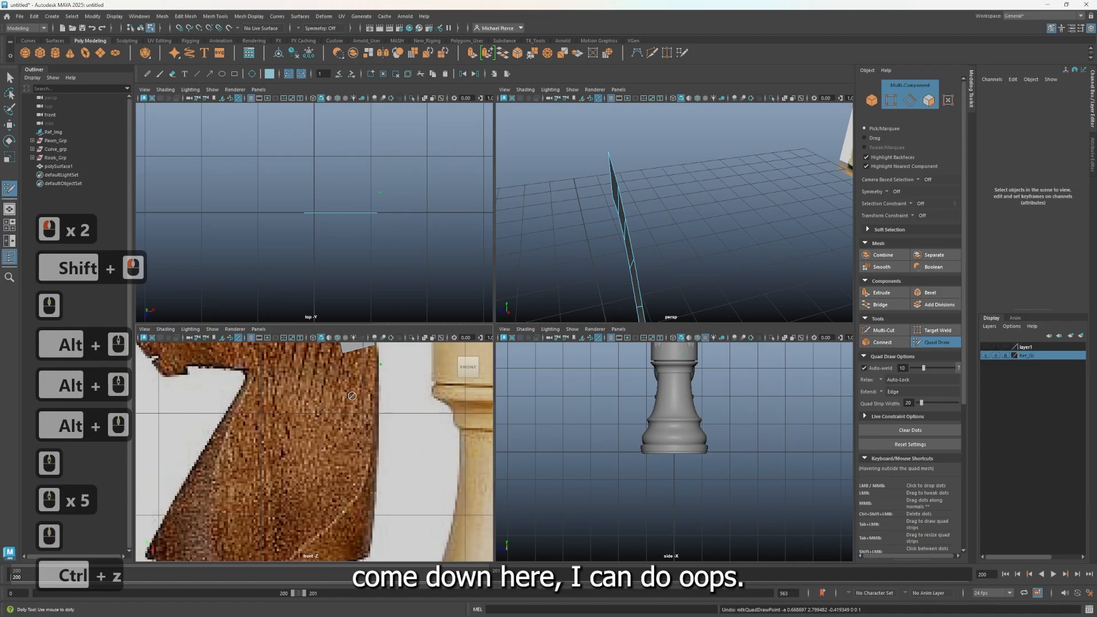
click(913, 431)
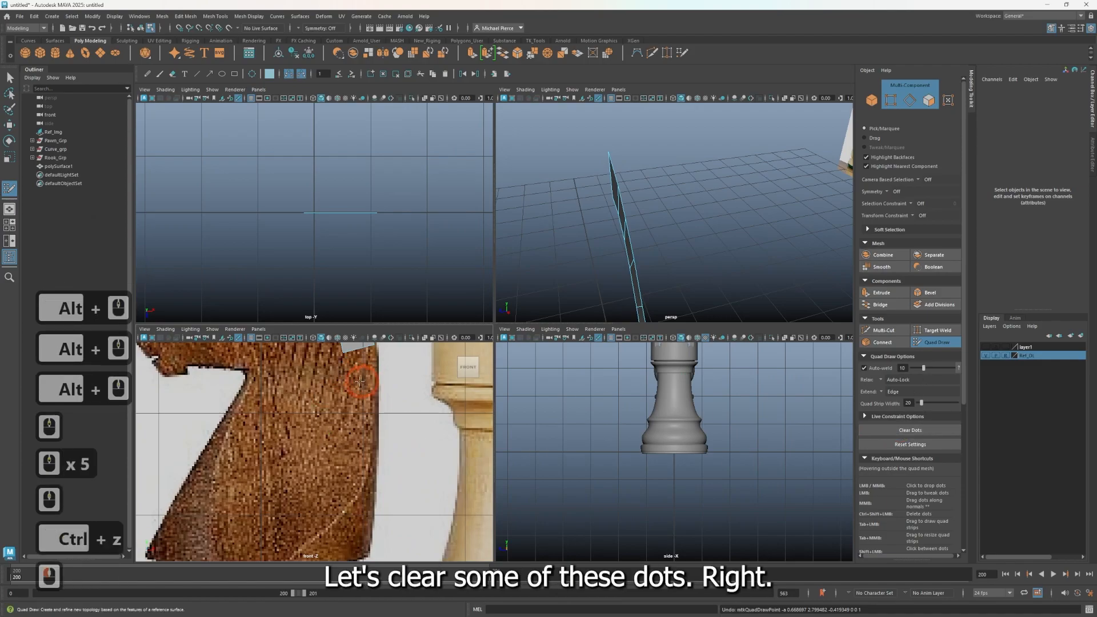
Step: Maximize the front view and create a detached quad from four dots just below the end of the mane strip
scroll(361, 381, down, 4)
key(space)
scroll(463, 317, up, 2)
alt+middle_drag(462, 318, 466, 414)
scroll(467, 415, up, 5)
click(531, 377)
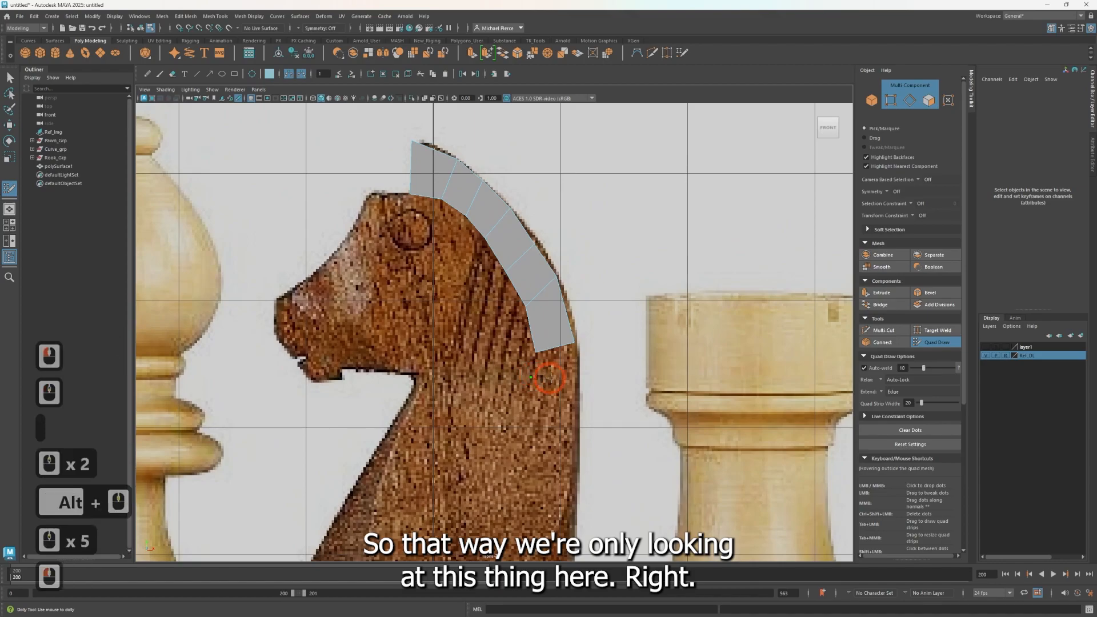
click(575, 384)
click(531, 409)
click(570, 409)
key(shift)
shift+click(552, 395)
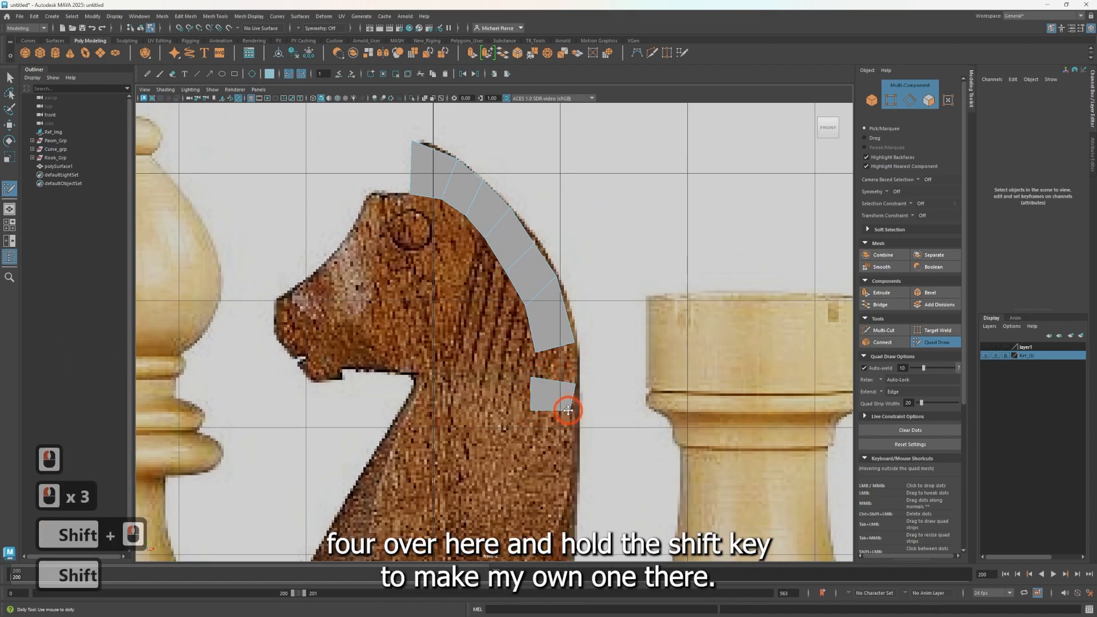
Step: Join the detached quad to the mane strip by filling the gap, and reposition its inner vertices
click(531, 398)
mouse_move(535, 398)
mouse_down()
mouse_move(541, 378)
mouse_move(540, 387)
mouse_up()
shift+click(555, 365)
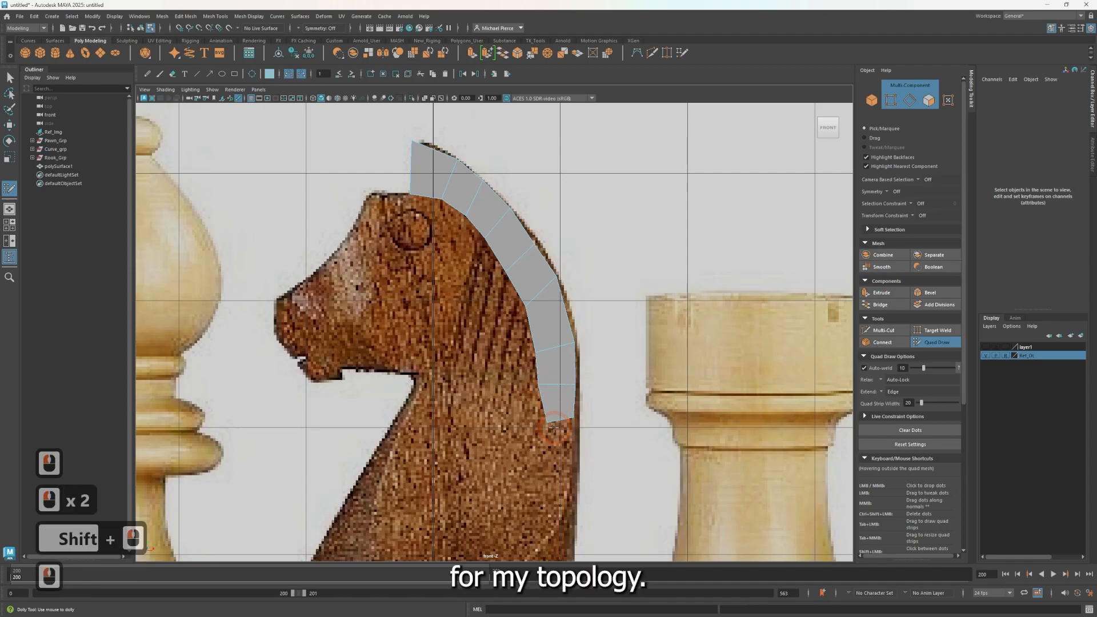
drag(550, 425, 537, 412)
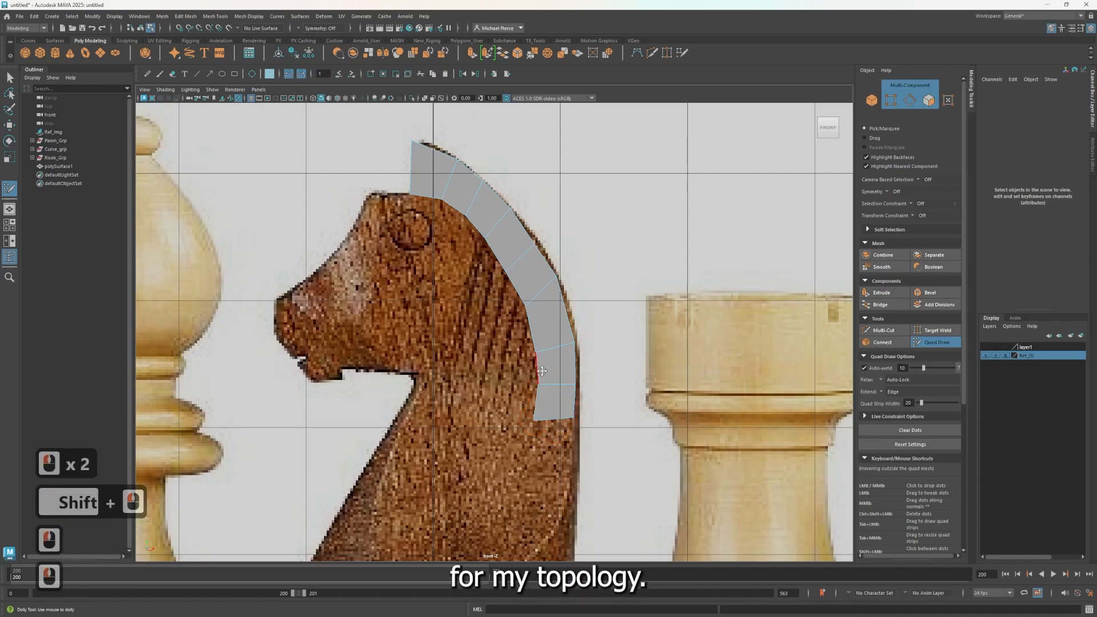
Step: Relax the middle of the mane strip and move the lower vertices to follow the back of the neck
key(shift)
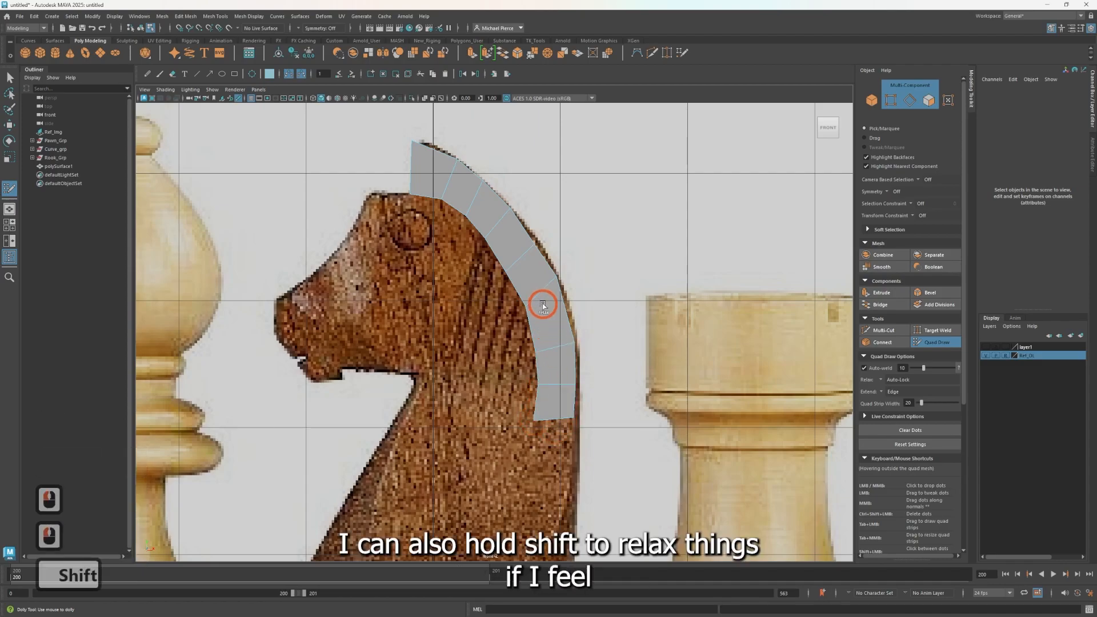
shift+drag(522, 248, 516, 260)
shift+drag(542, 294, 560, 279)
drag(571, 343, 537, 341)
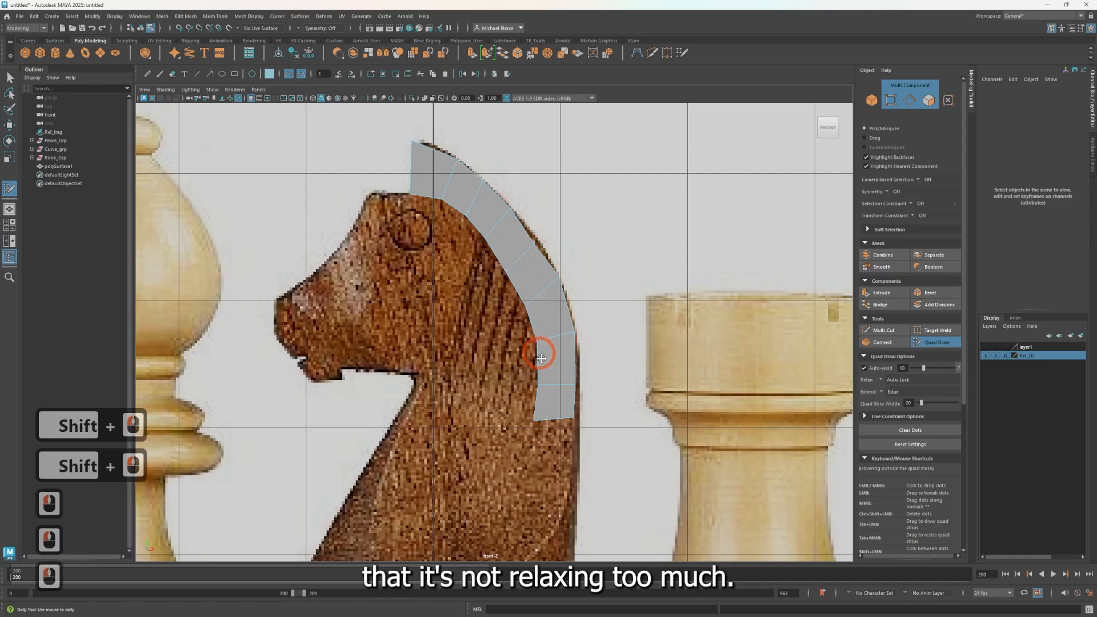
drag(563, 384, 566, 377)
drag(572, 418, 580, 417)
drag(537, 418, 541, 412)
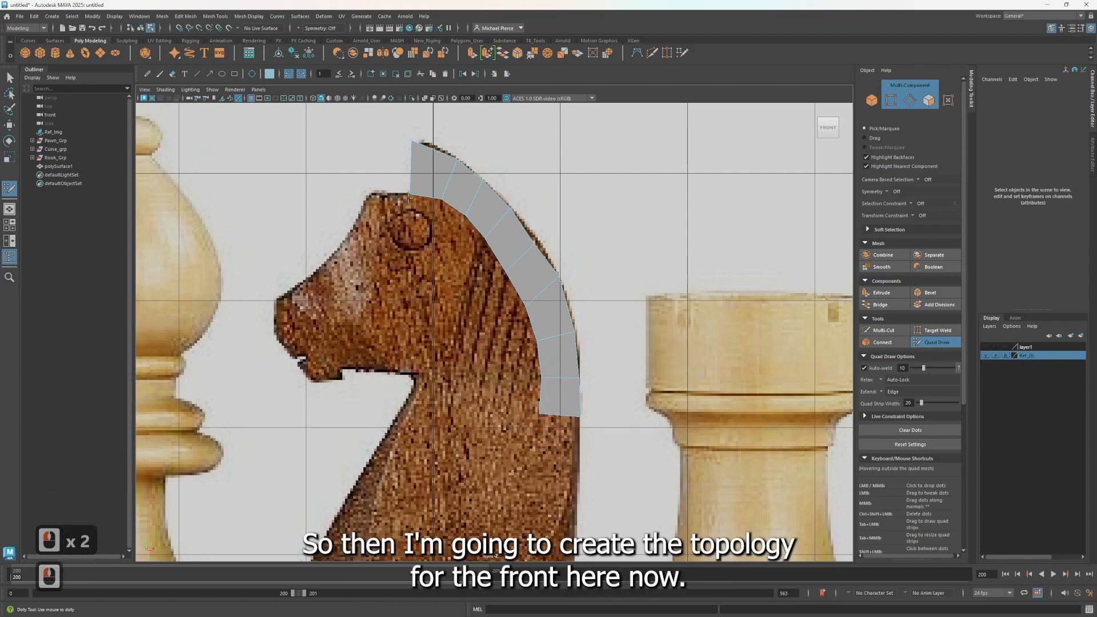
Step: Place dots around the top of the forehead and fill a new quad in front of the mane strip
scroll(401, 205, up, 2)
alt+middle_drag(347, 250, 512, 303)
alt+scroll(529, 251, up, 1)
alt+scroll(546, 249, up, 1)
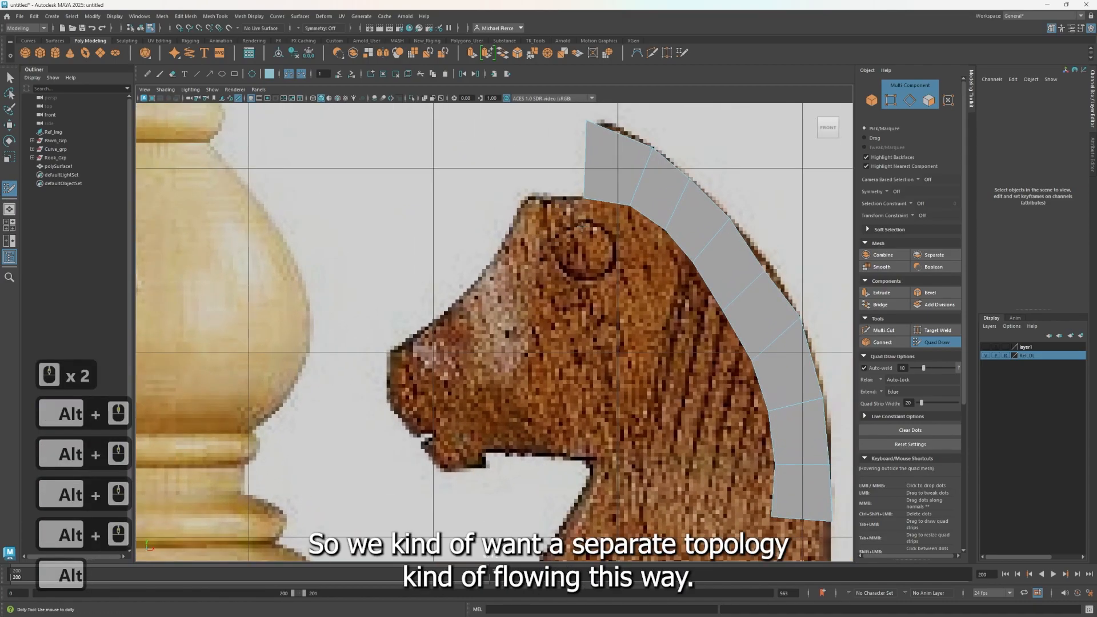
click(549, 213)
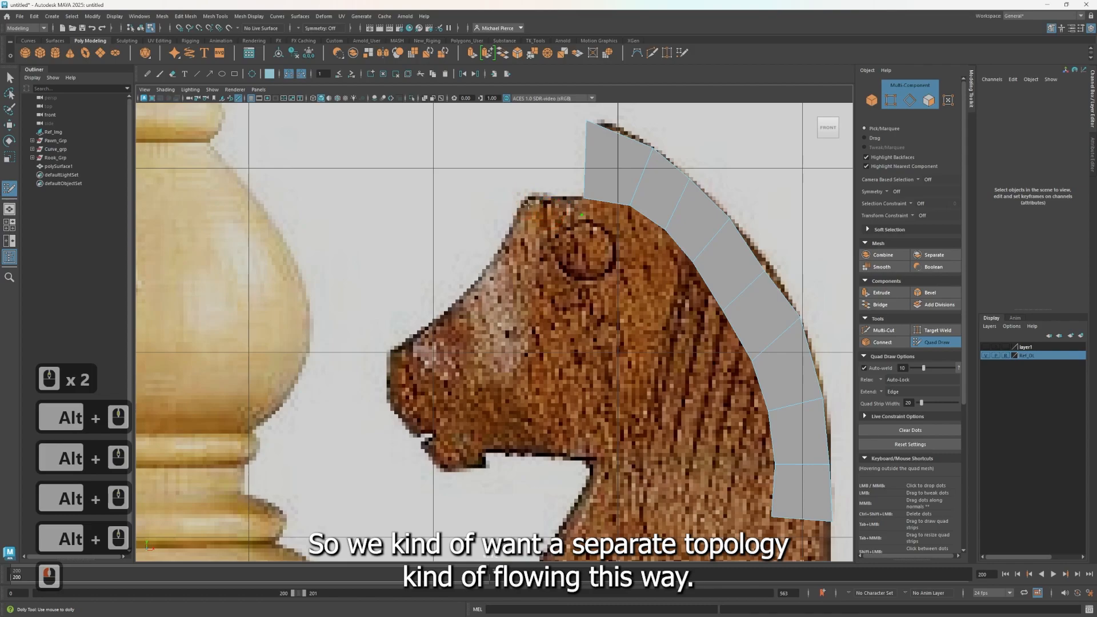
click(532, 201)
click(544, 228)
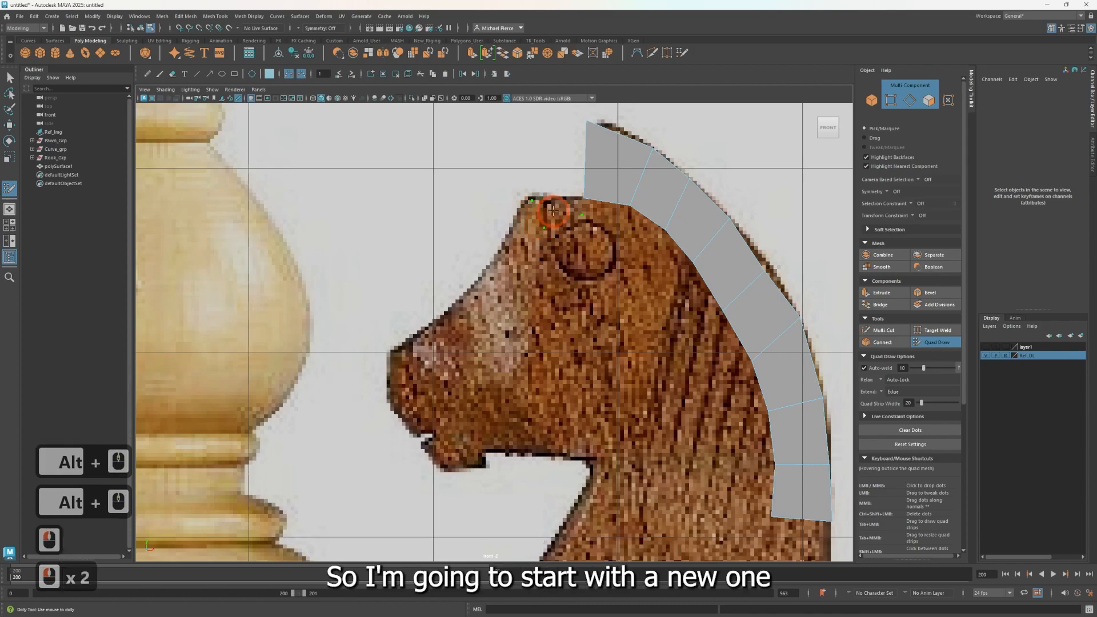
shift+click(558, 212)
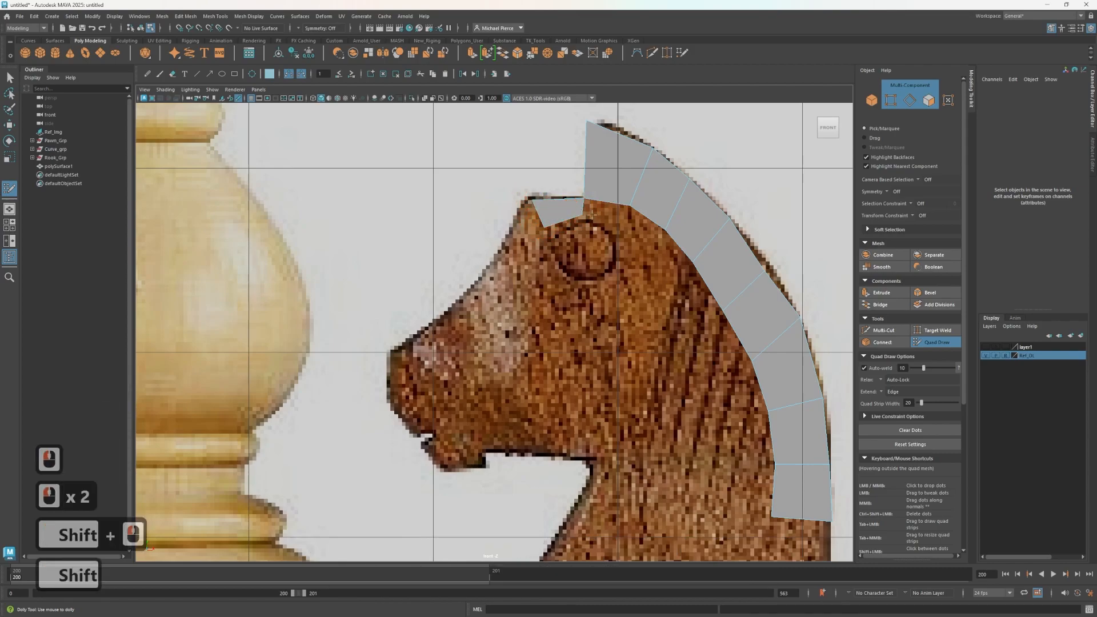
Step: Add a second quad down the brow and move its lower vertices along the forehead outline
click(531, 238)
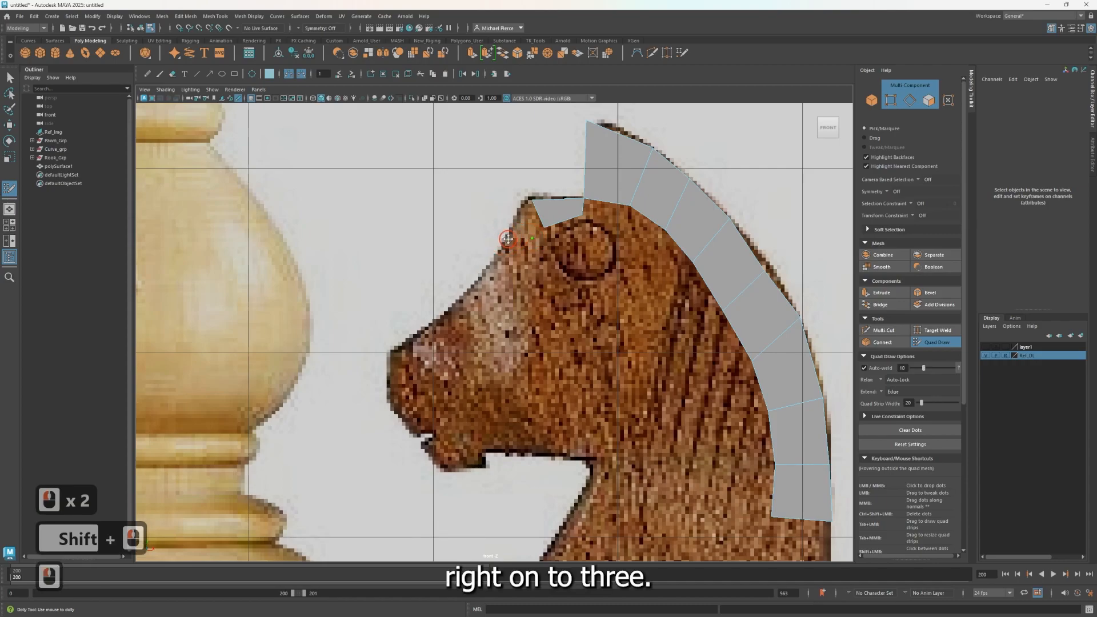
shift+click(519, 222)
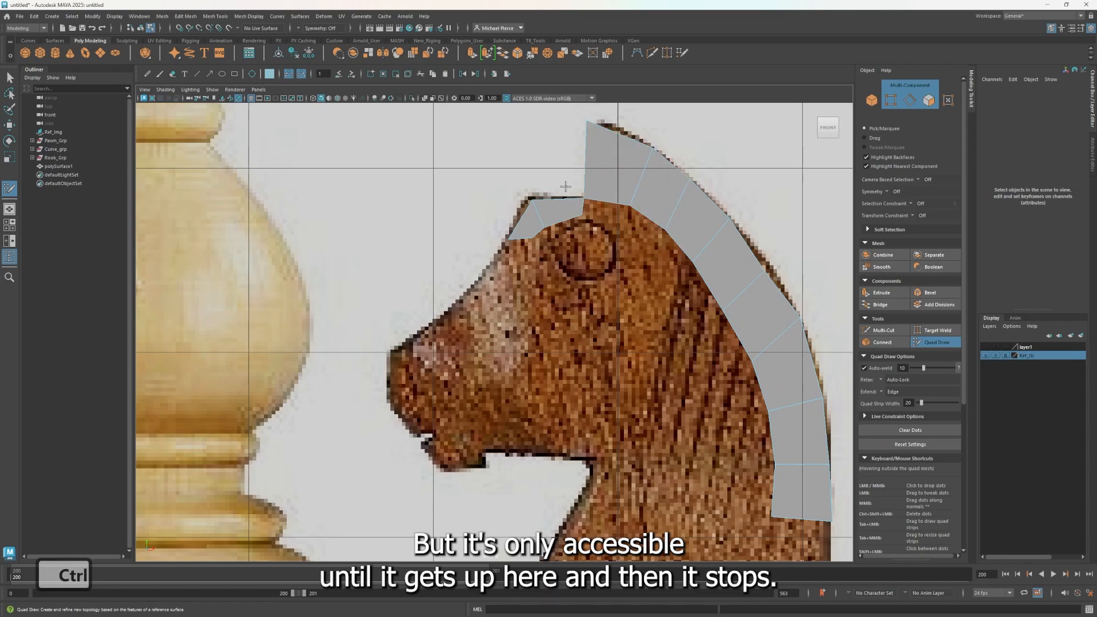
drag(532, 253, 506, 247)
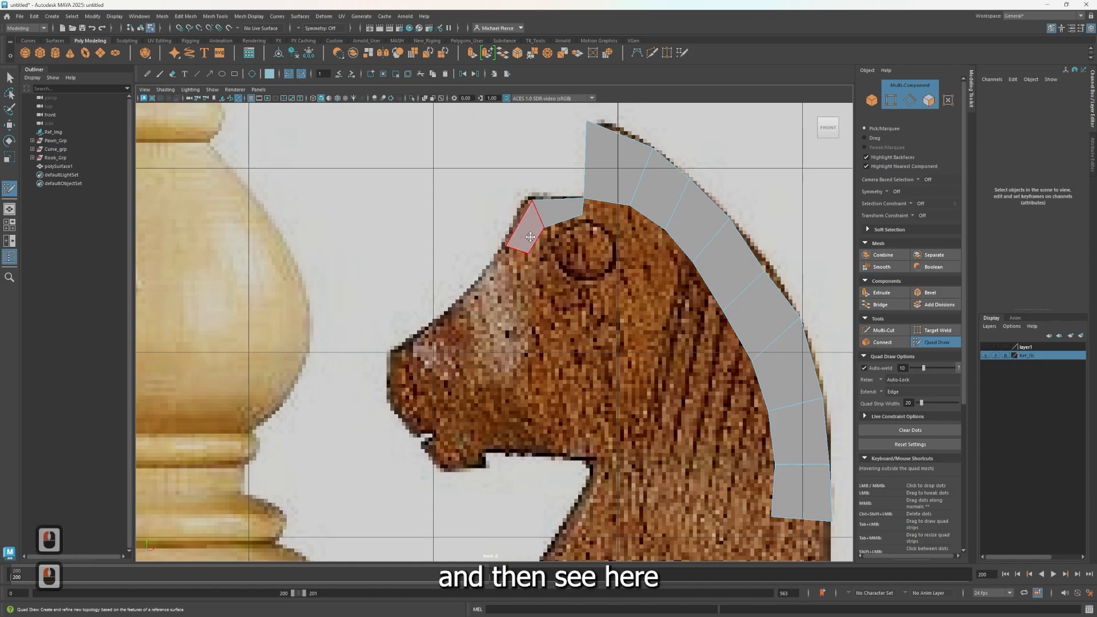
Step: Extend the face strip with two quads running down the bridge of the nose
click(505, 292)
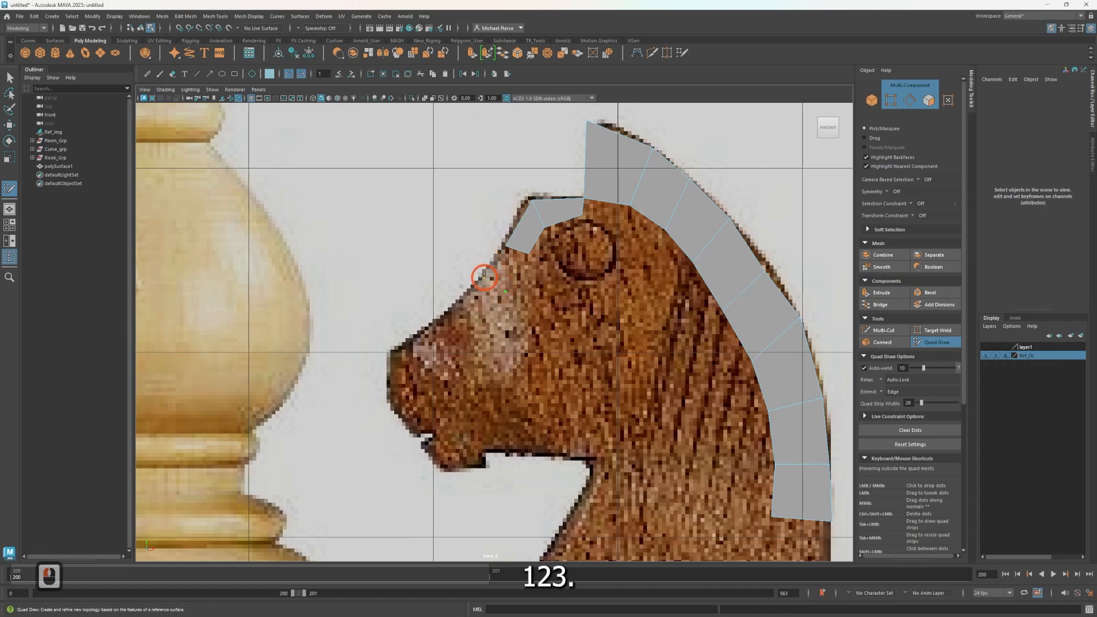
click(474, 332)
click(438, 322)
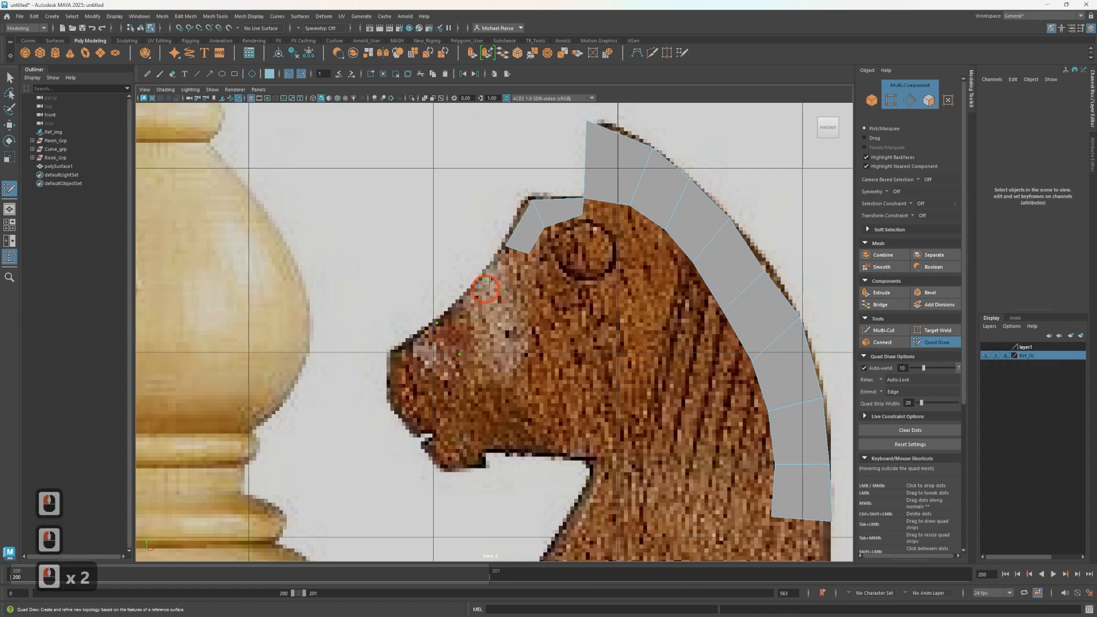
shift+click(459, 325)
Step: Add a quad reaching the tip of the nose and adjust its end vertices to the muzzle outline
click(396, 349)
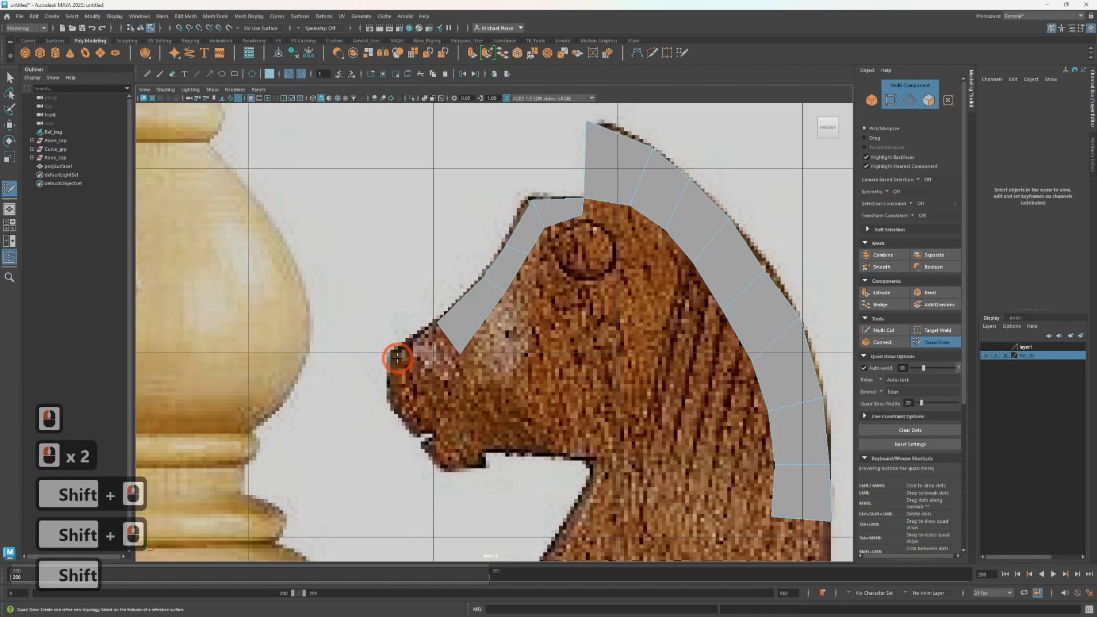
click(424, 381)
shift+click(406, 356)
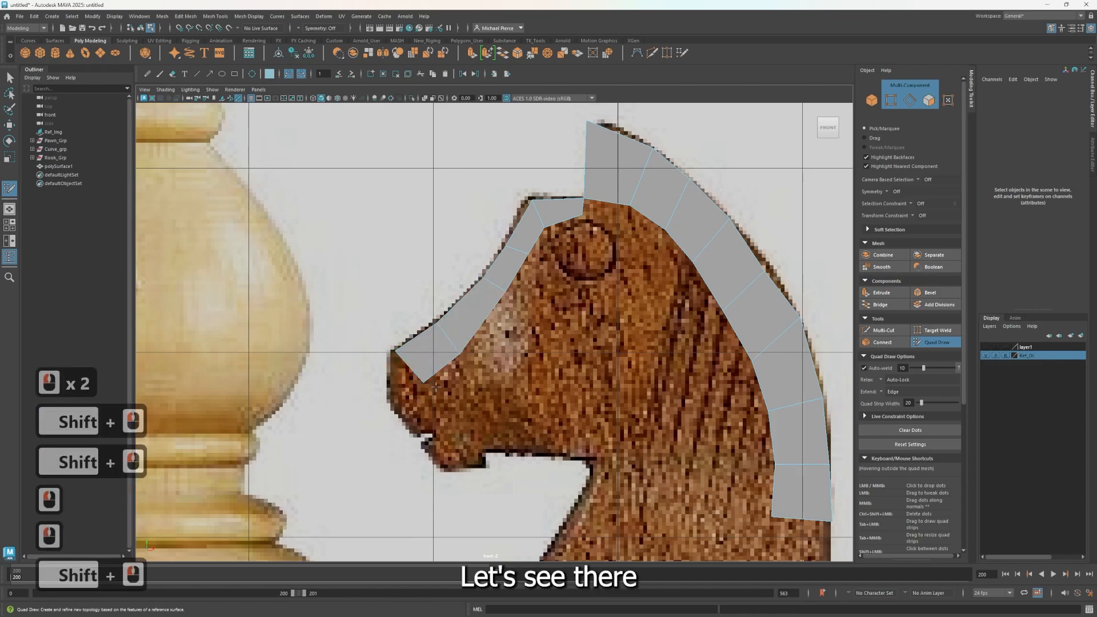
mouse_move(424, 381)
mouse_down()
mouse_move(422, 361)
mouse_move(388, 359)
mouse_move(428, 372)
mouse_up()
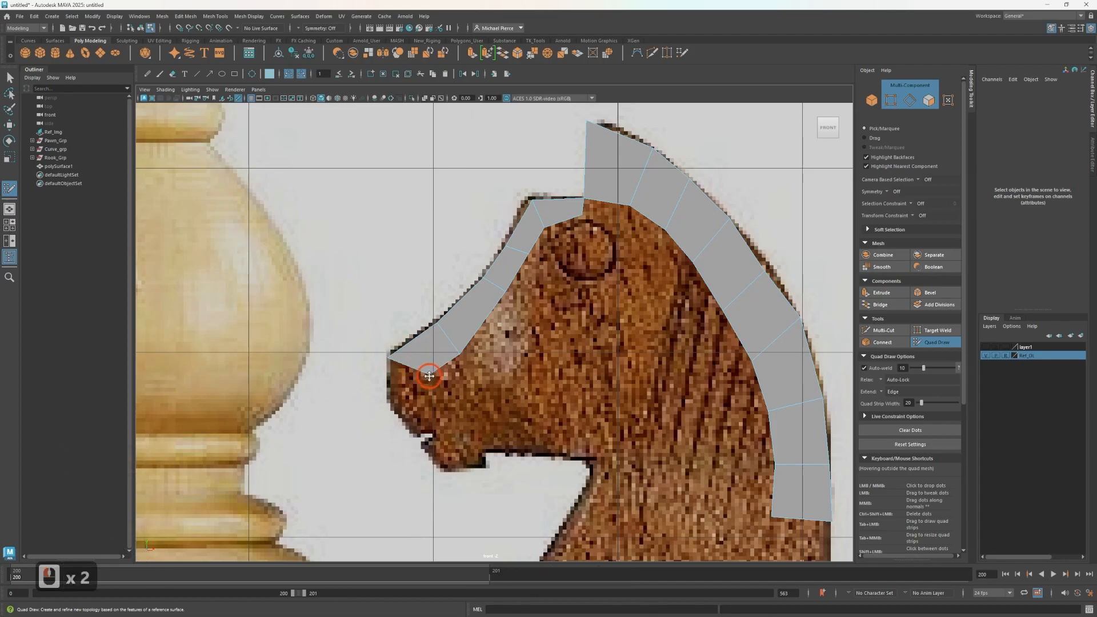
Step: Extend the face strip with two quads around the front of the muzzle down to the mouth opening
click(432, 399)
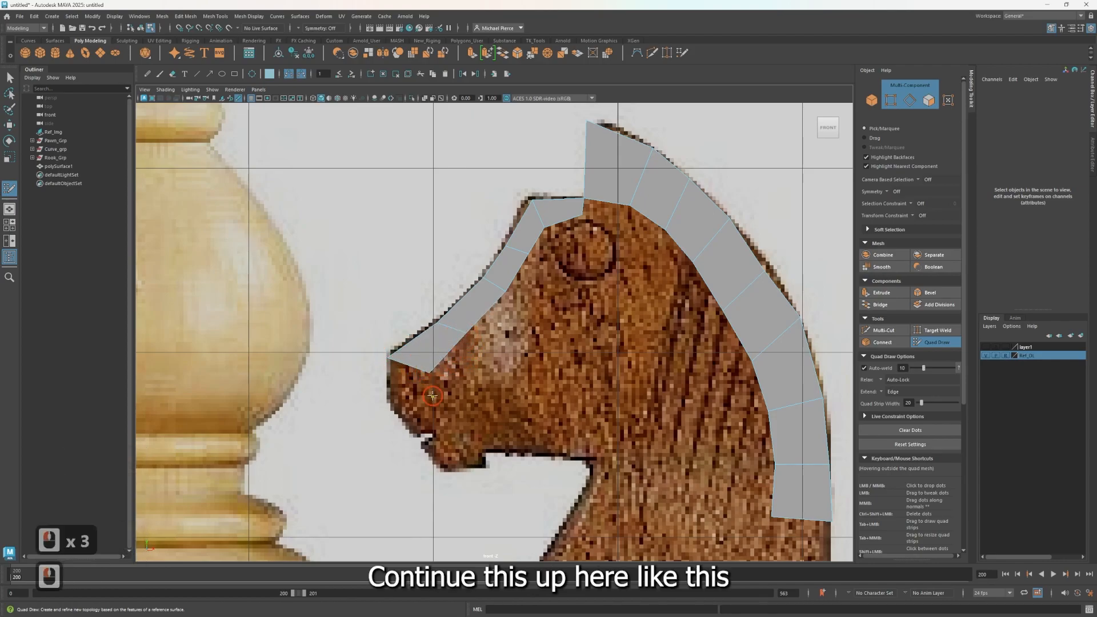
click(432, 398)
click(395, 406)
shift+click(409, 392)
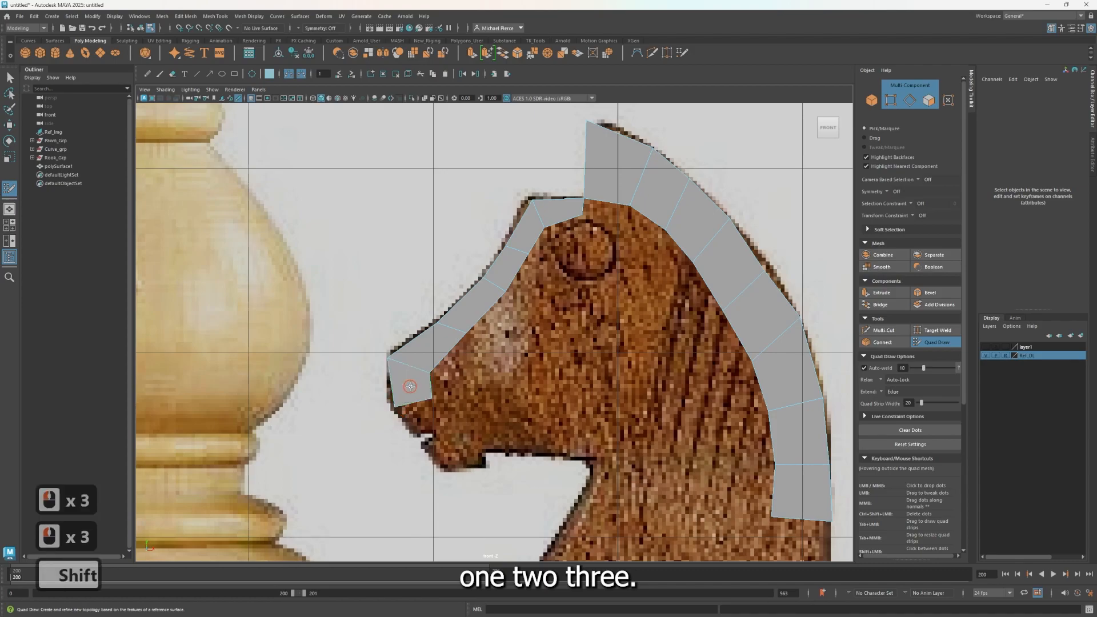
click(435, 422)
click(423, 437)
shift+click(424, 420)
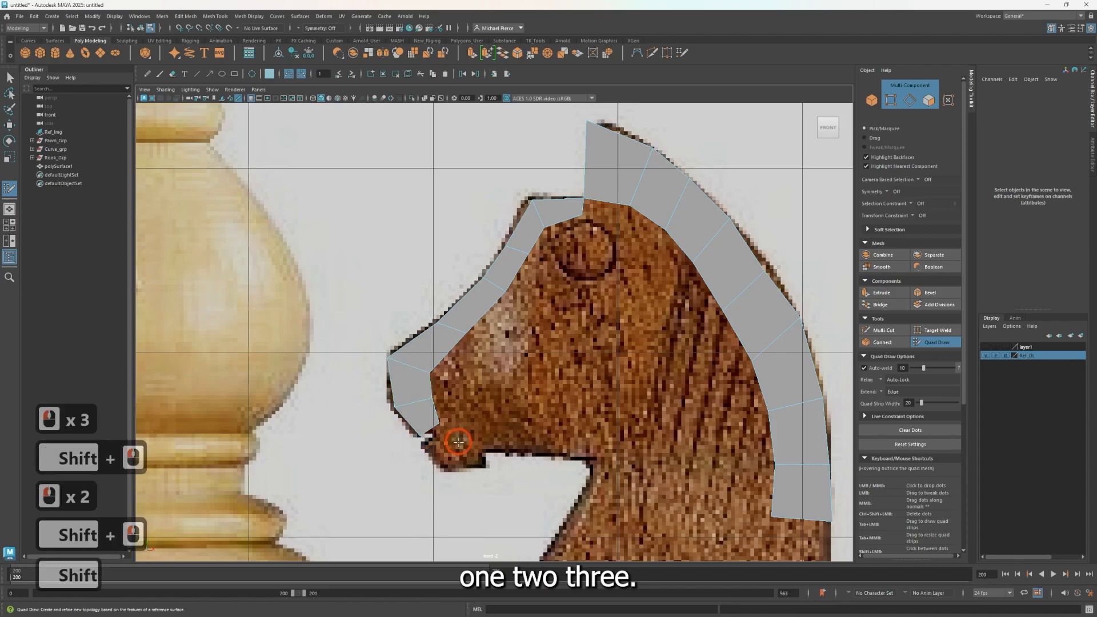
Step: Add two quads around the lower lip and chin, following the outline to the underside of the mouth
click(452, 435)
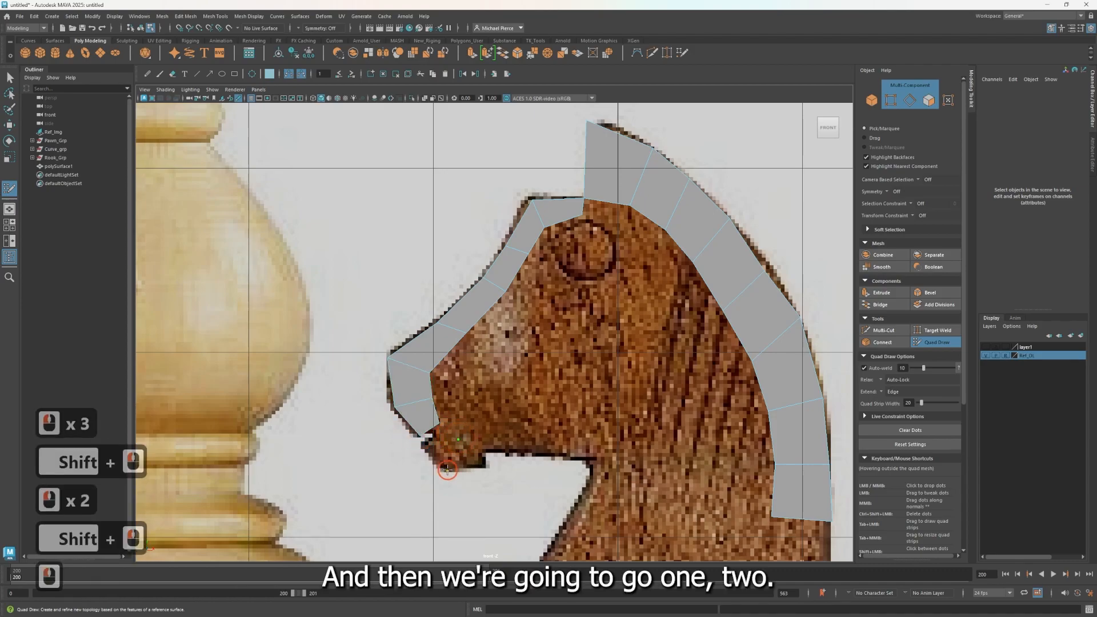
click(448, 469)
shift+click(443, 444)
click(478, 447)
mouse_move(477, 446)
mouse_down()
mouse_move(487, 450)
mouse_move(457, 443)
mouse_move(454, 467)
mouse_move(442, 468)
mouse_up()
shift+click(478, 449)
Step: Reposition the muzzle strip's vertices for even spacing and pull the mouth-corner vertices to fit between nose and chin
drag(432, 437, 433, 438)
mouse_move(395, 404)
mouse_down()
mouse_move(431, 399)
mouse_move(425, 370)
mouse_up()
drag(426, 383, 431, 391)
click(438, 422)
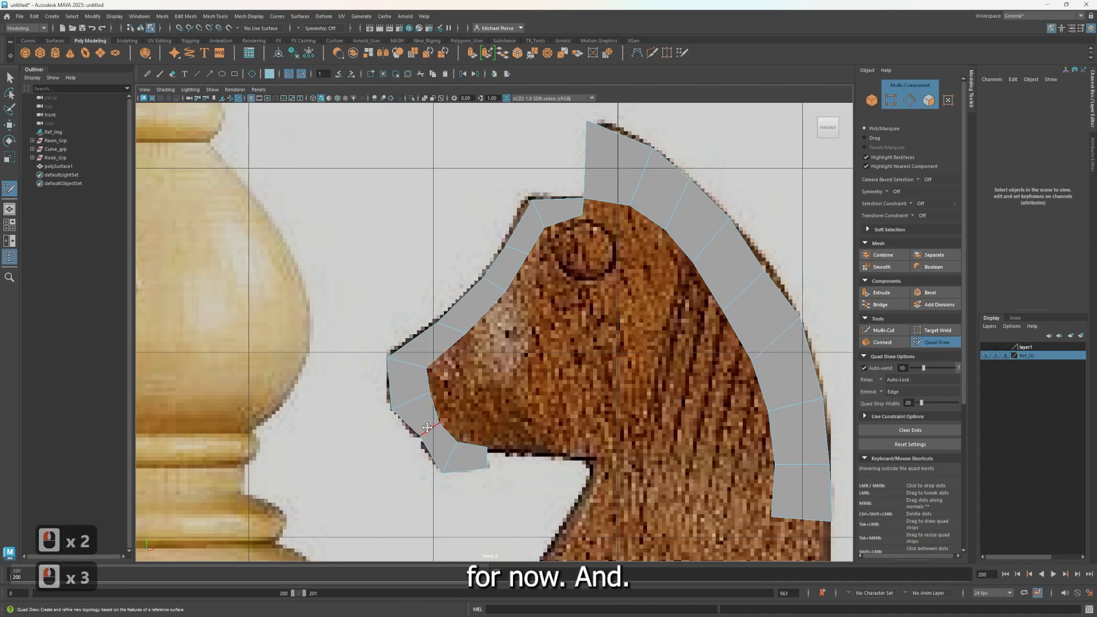
drag(421, 433, 435, 422)
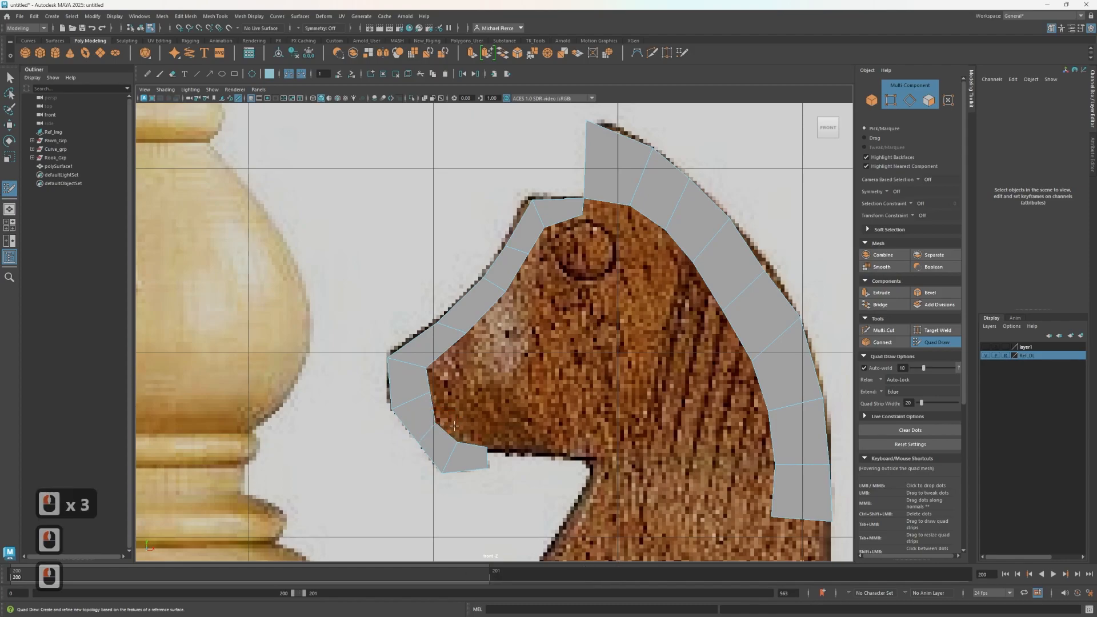
Step: Add a quad behind the chin along the jaw's underside and move its lower back vertex onto the jaw outline
click(484, 415)
click(523, 424)
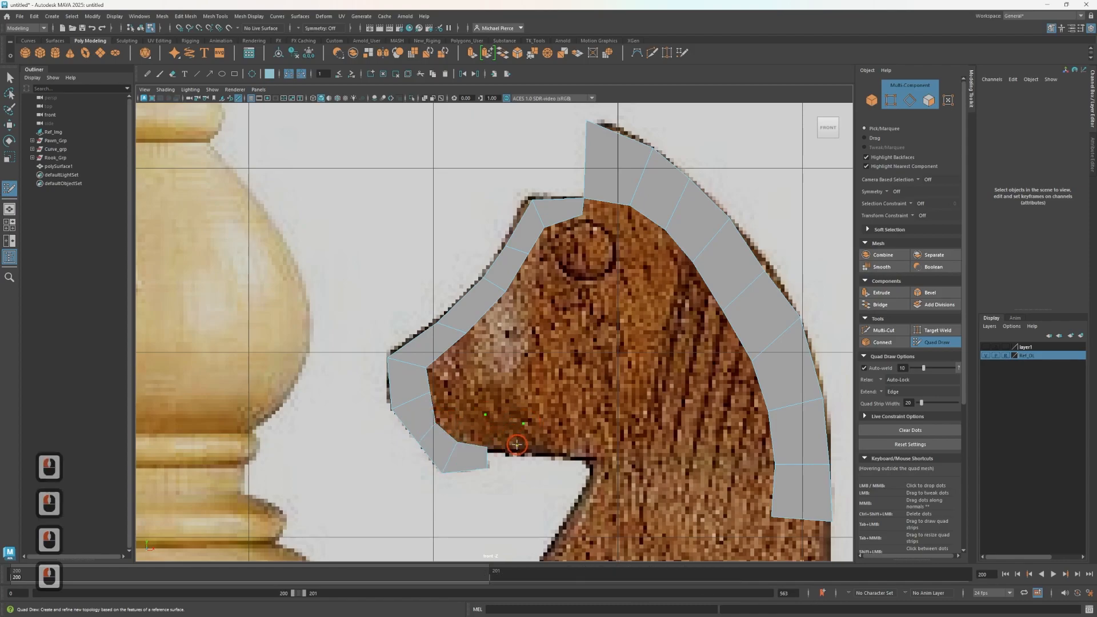
click(520, 451)
shift+click(506, 435)
drag(521, 453, 526, 451)
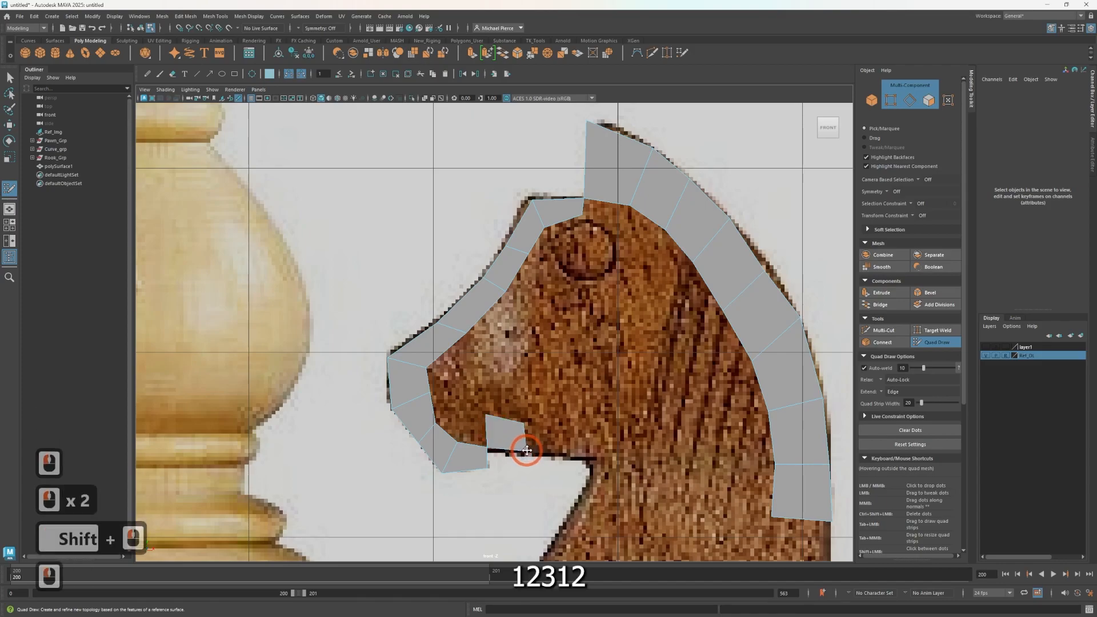
Step: Extend the jaw strip with two more quads back to the corner where the jaw meets the neck
click(563, 426)
click(563, 453)
shift+click(543, 440)
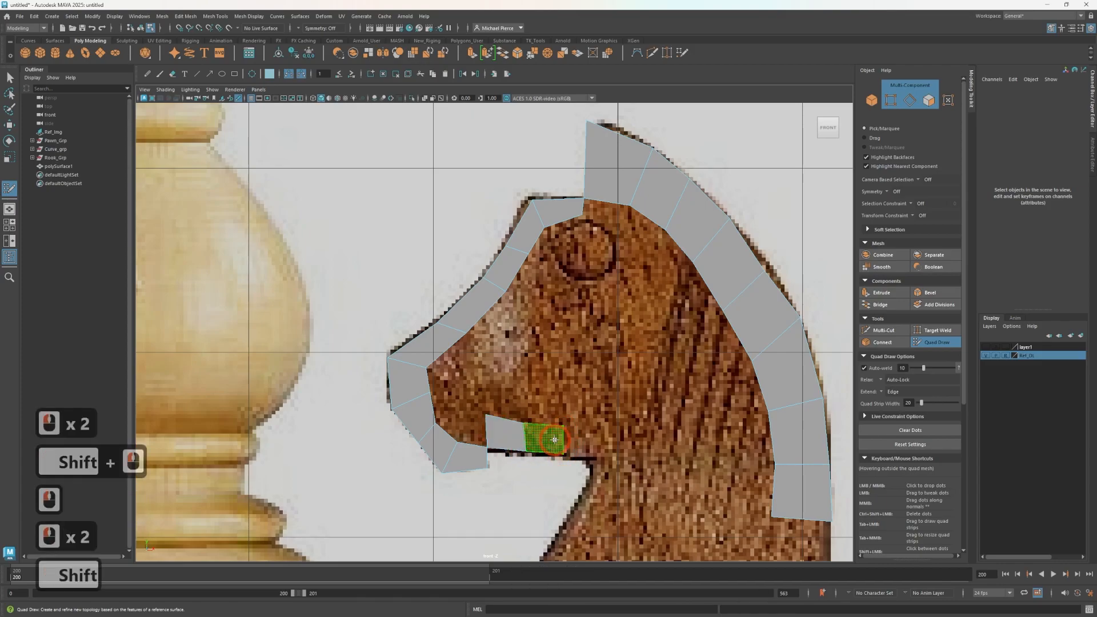
click(606, 429)
click(598, 457)
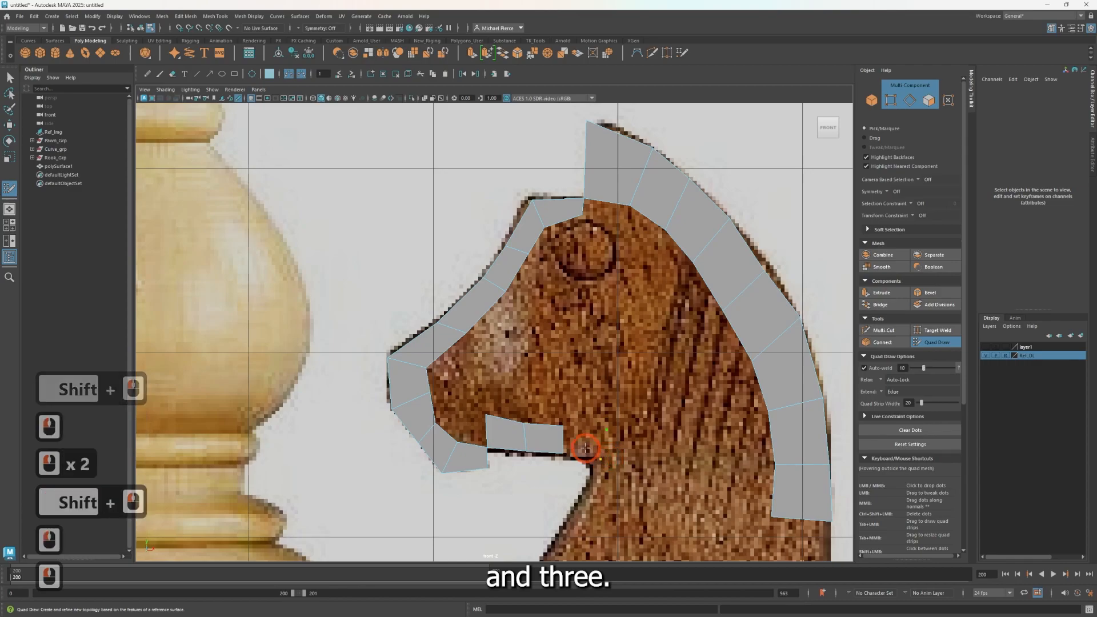
shift+click(592, 454)
Step: Add a quad at the top of the throat below the jaw strip and adjust its back vertices
click(596, 474)
key(ctrl+z)
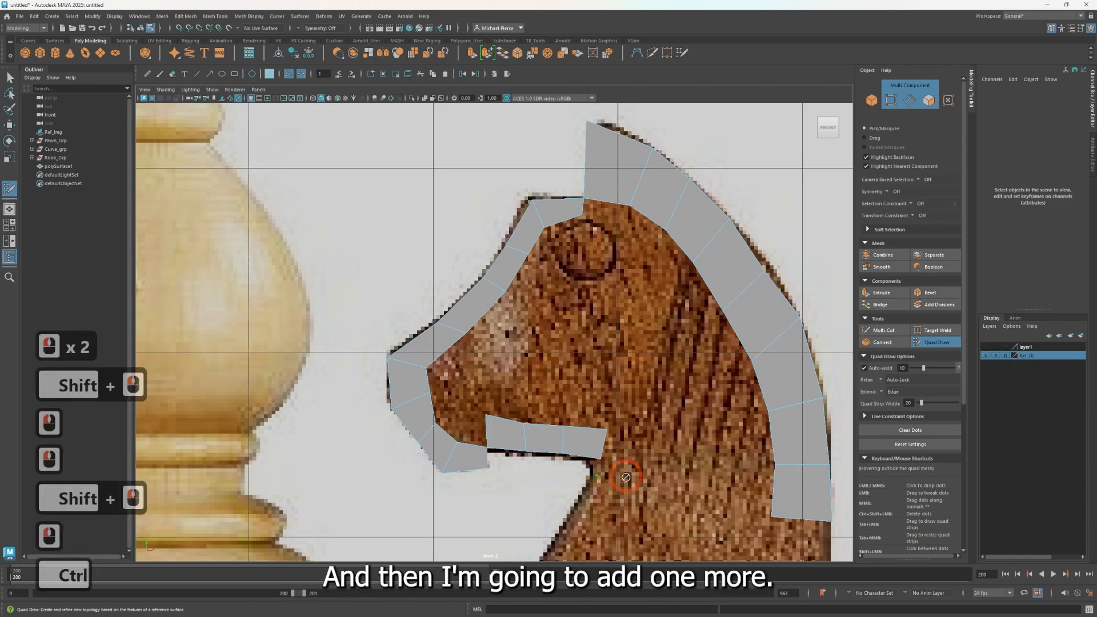
click(628, 474)
click(583, 511)
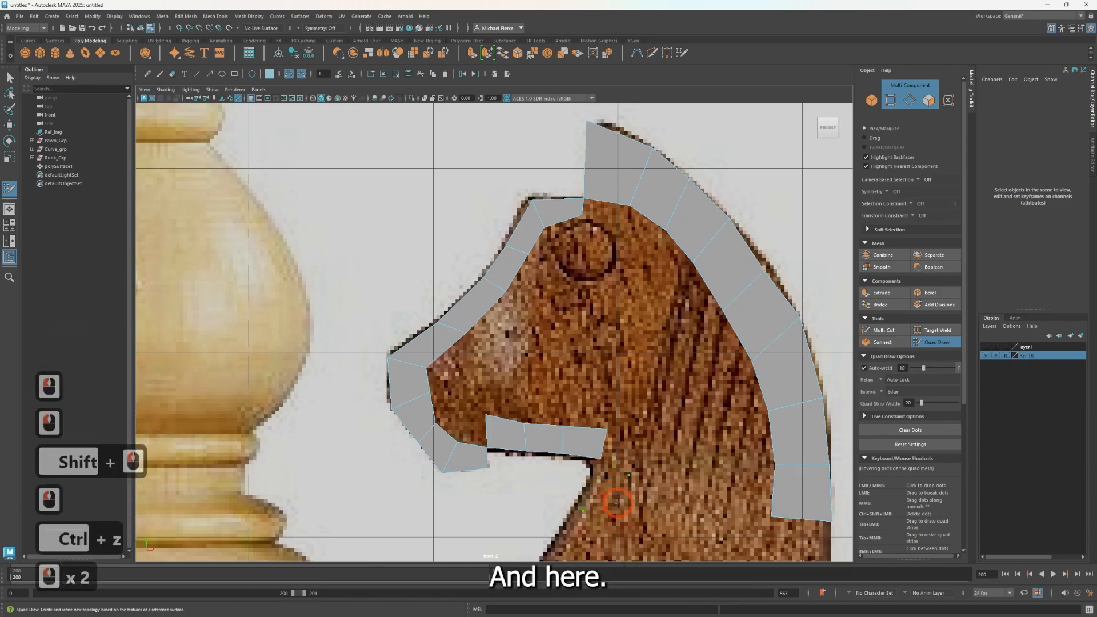
click(627, 509)
shift+click(607, 489)
drag(628, 477, 637, 464)
drag(627, 510, 636, 482)
Step: Fill the corner behind the jaw strip with a quad above the throat quad
click(649, 464)
click(648, 434)
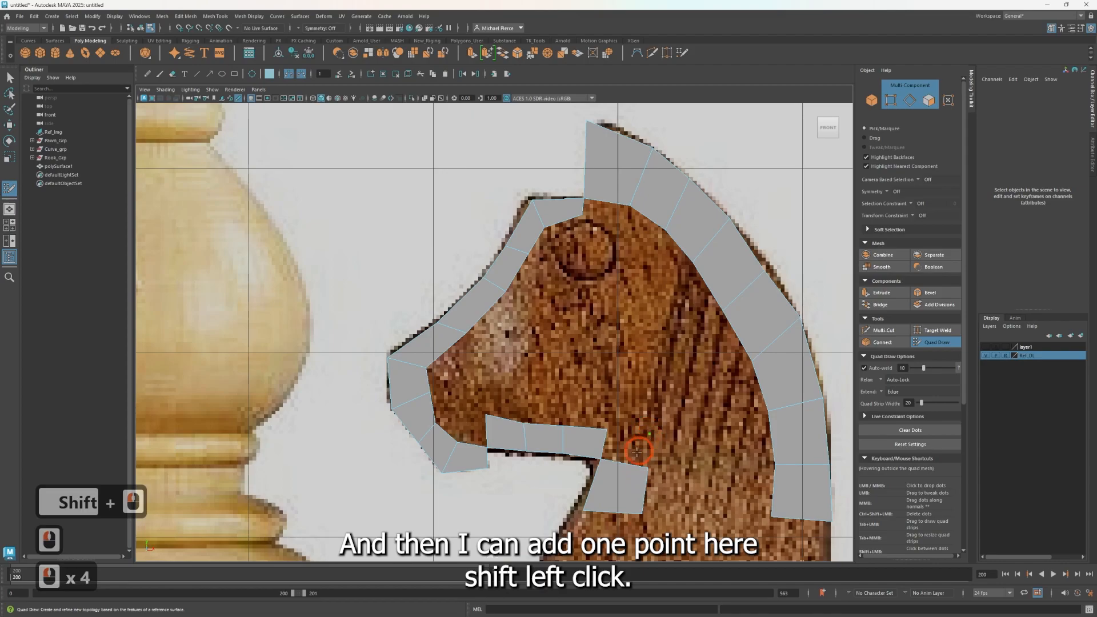
shift+click(627, 449)
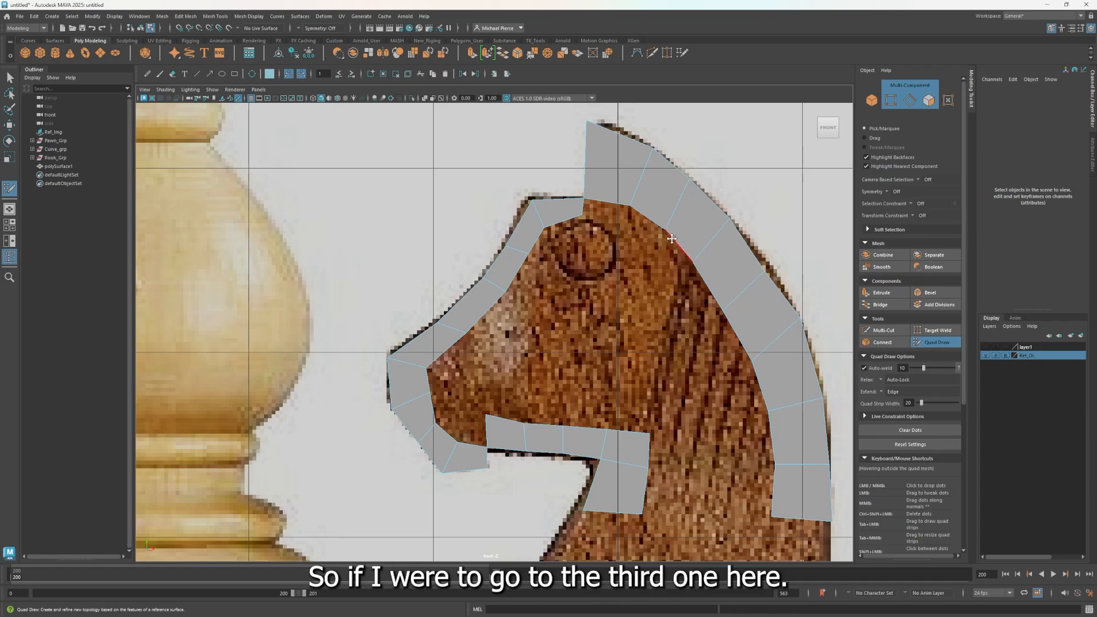
Step: Move the inner and outer vertices of the mane strip's middle section downward to space its quads more evenly
drag(696, 263, 703, 266)
drag(732, 221, 742, 230)
drag(768, 270, 781, 276)
drag(724, 312, 731, 307)
mouse_move(703, 267)
mouse_down()
mouse_move(720, 271)
mouse_move(708, 266)
mouse_move(718, 282)
mouse_up()
drag(729, 305, 755, 347)
drag(799, 318, 809, 338)
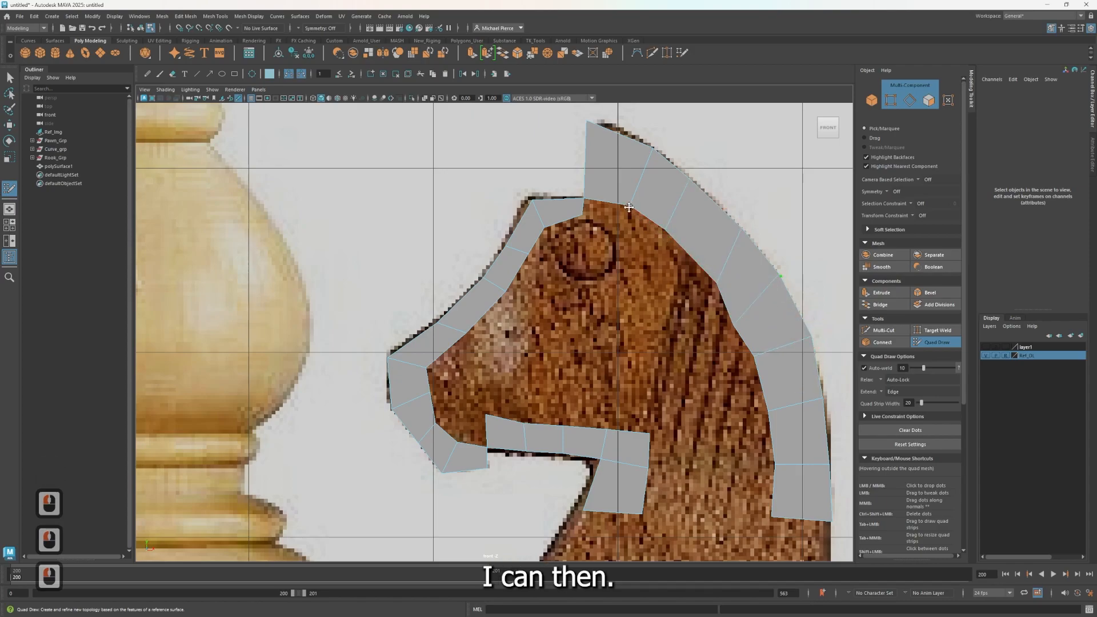
Step: Adjust the vertices of the upper mane strip to even out its segments and relax them along the outline
drag(642, 211, 638, 209)
drag(692, 181, 710, 188)
drag(667, 230, 685, 240)
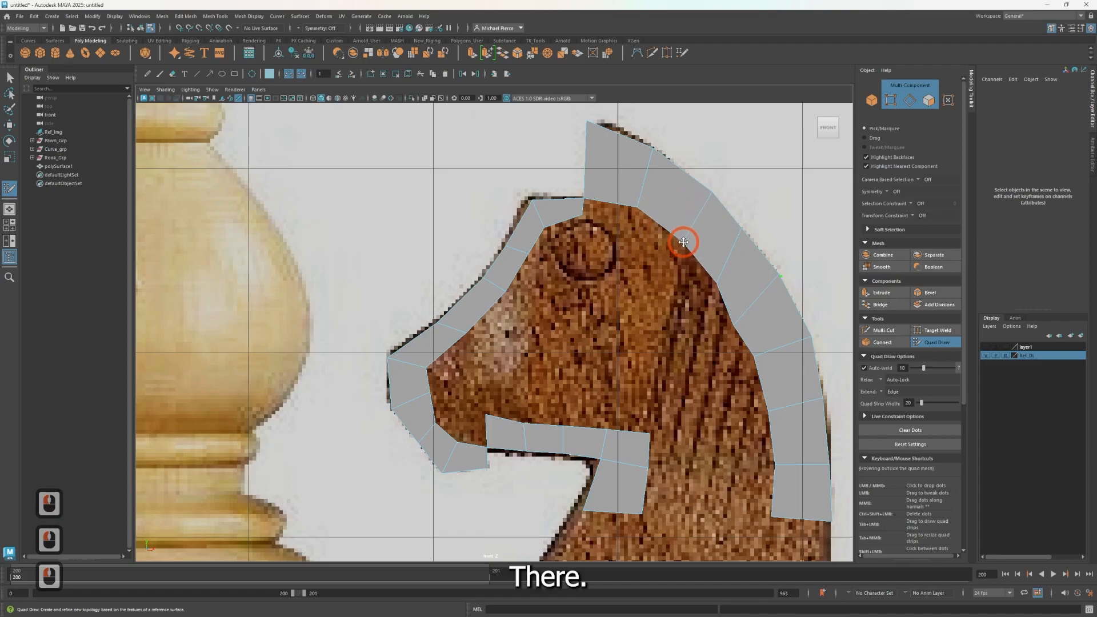
drag(741, 319, 743, 320)
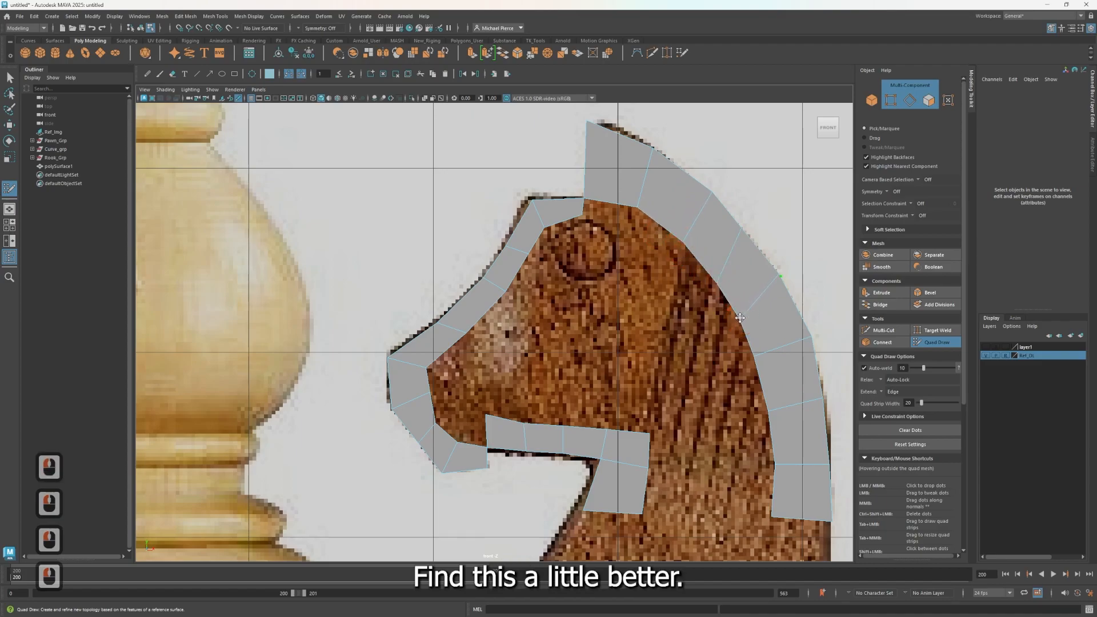
mouse_move(714, 245)
shift+mouse_down()
mouse_move(777, 343)
mouse_move(804, 336)
shift+mouse_up()
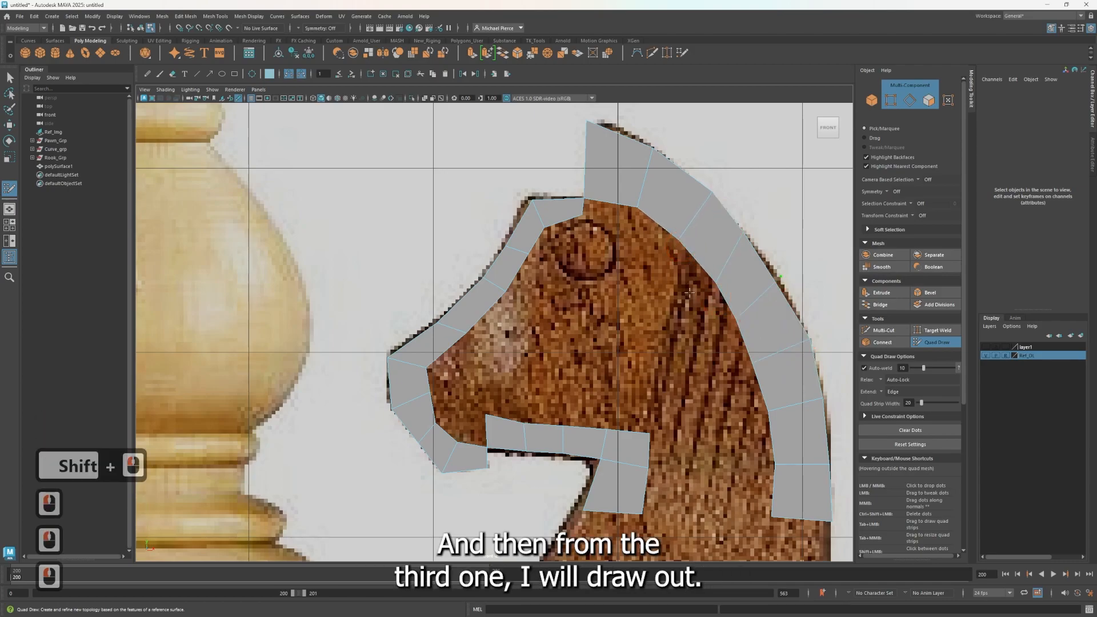
Step: Add a quad from the mane strip's third segment inward, lengthen it toward the jaw, and adjust an outer mane vertex
click(703, 309)
click(658, 294)
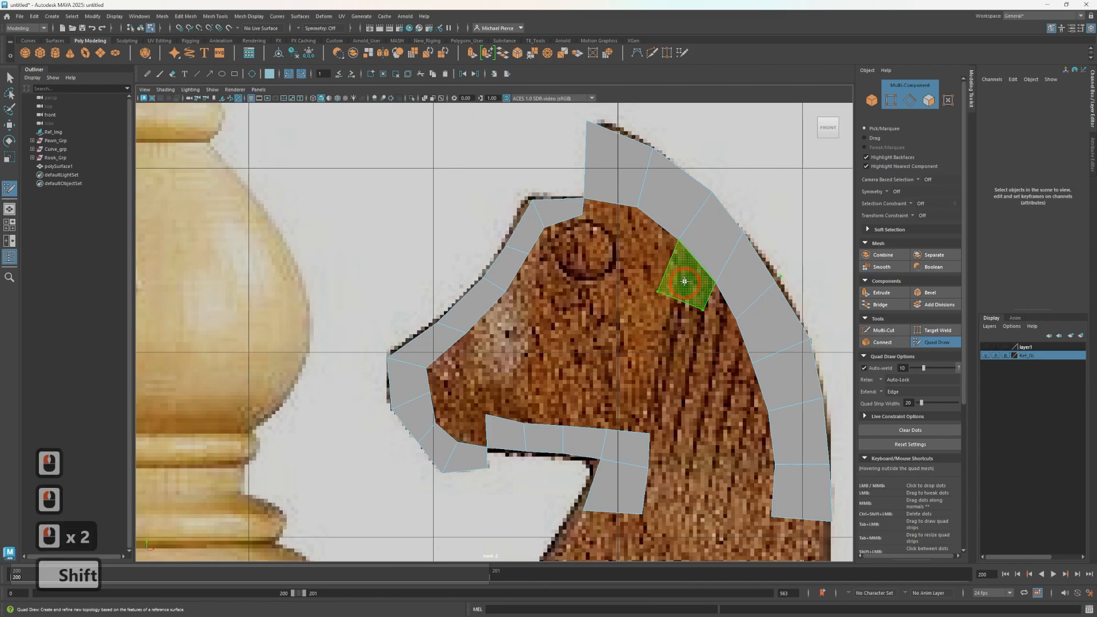
shift+click(686, 282)
drag(699, 310, 687, 332)
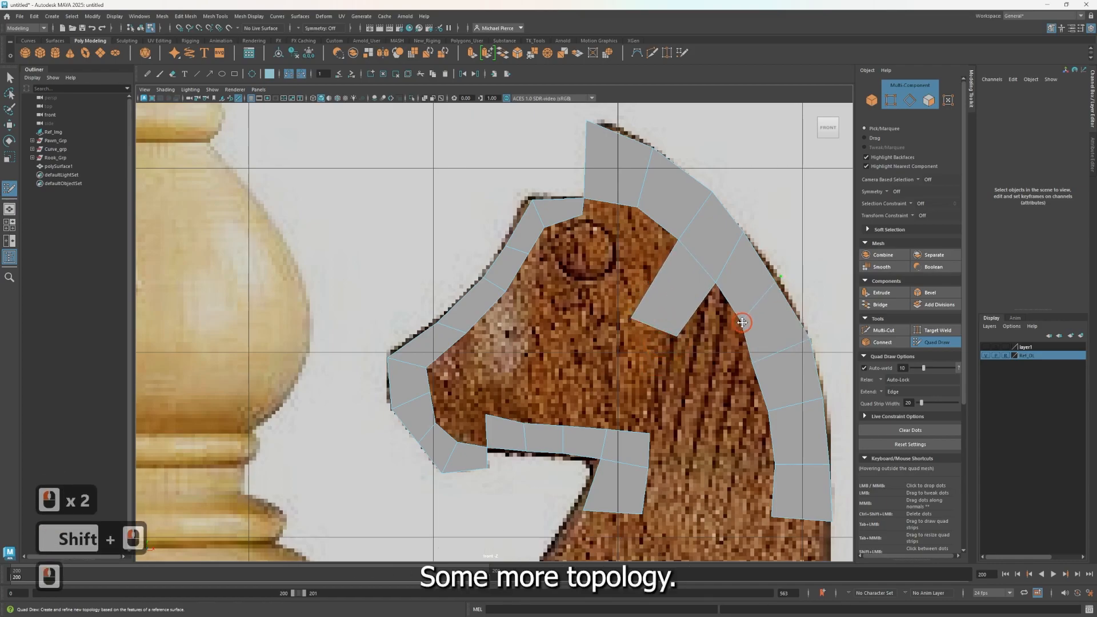
drag(776, 281, 784, 291)
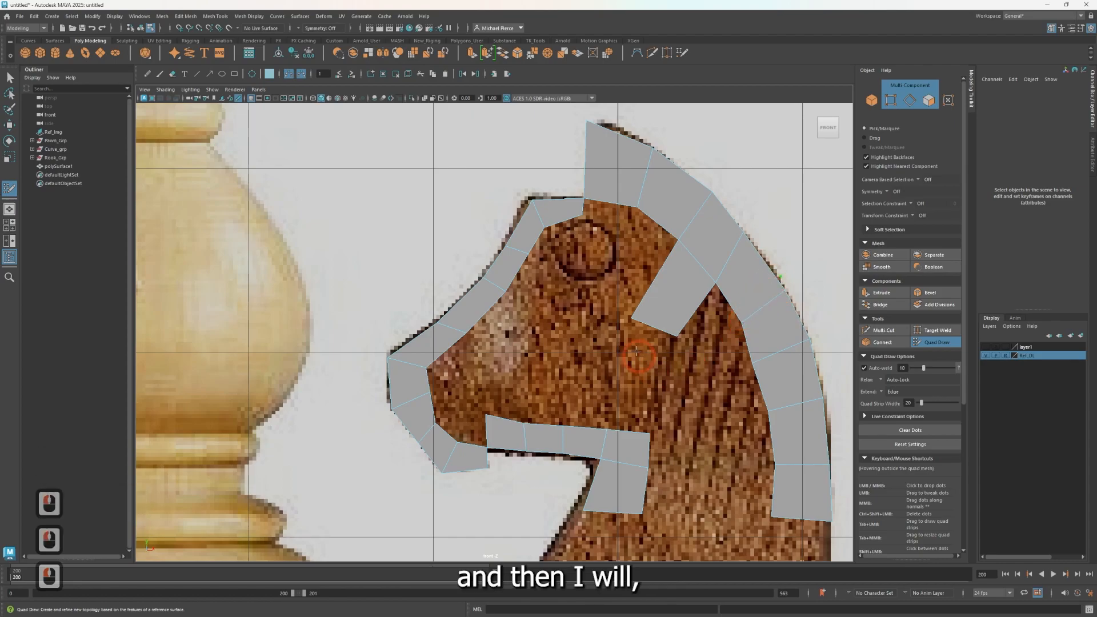
Step: Connect the cheek strip to the jaw corner with two quads and relax its vertices
click(665, 380)
shift+click(642, 350)
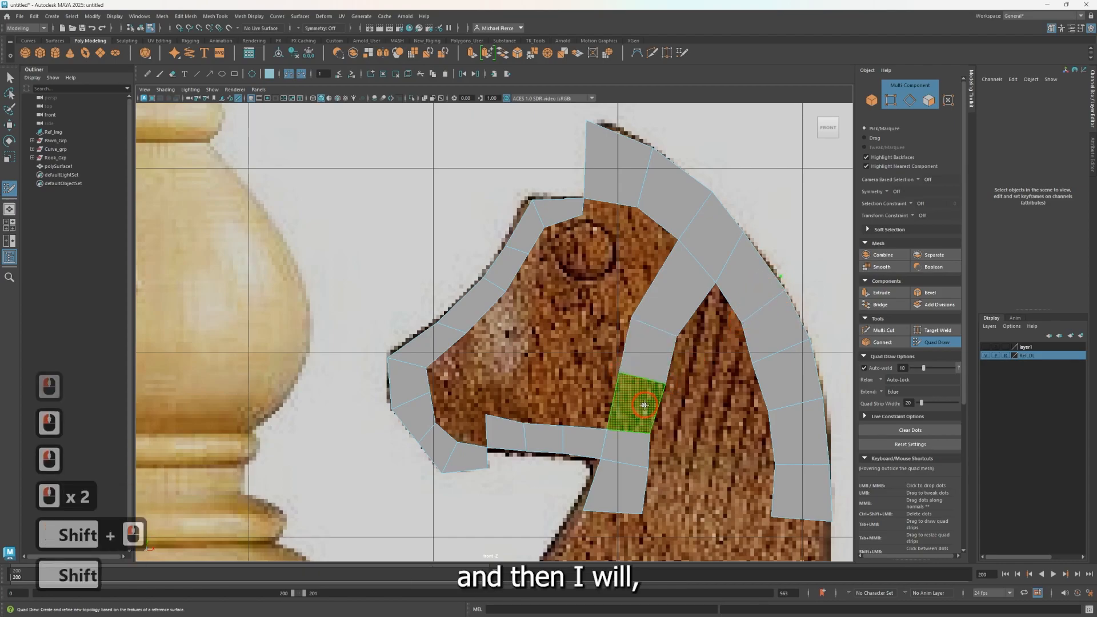
shift+click(640, 389)
mouse_move(640, 389)
shift+mouse_down()
mouse_move(666, 325)
mouse_move(648, 394)
shift+mouse_up()
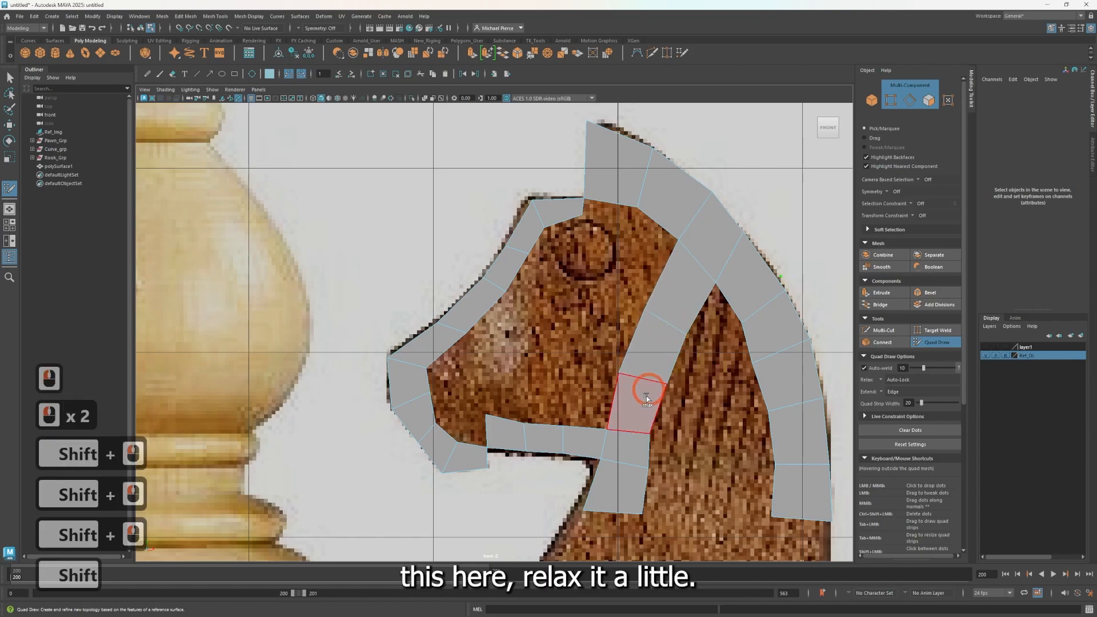
Step: Fill two rows of quads across the upper neck between the throat quads and the mane strip
alt+middle_drag(662, 514, 691, 412)
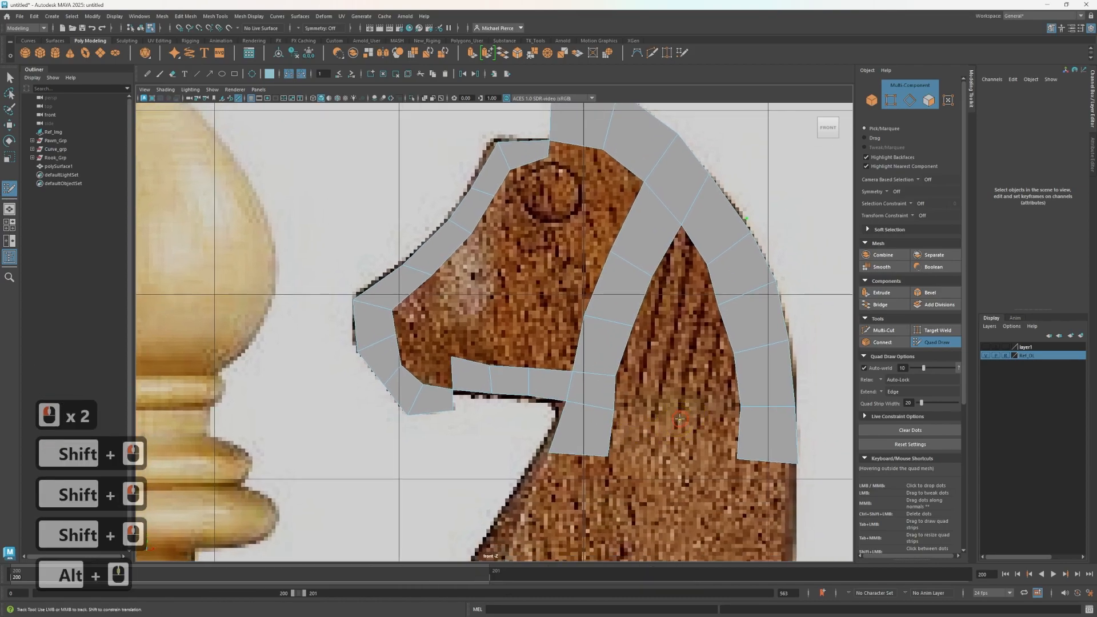
click(672, 463)
shift+click(706, 434)
shift+click(649, 436)
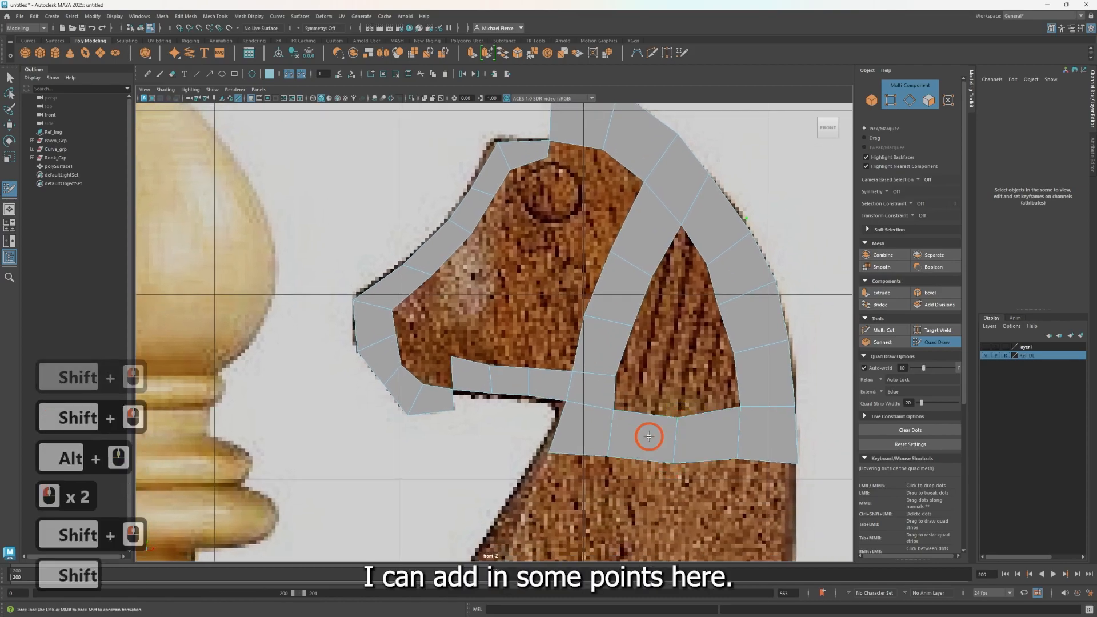
click(683, 380)
shift+click(710, 392)
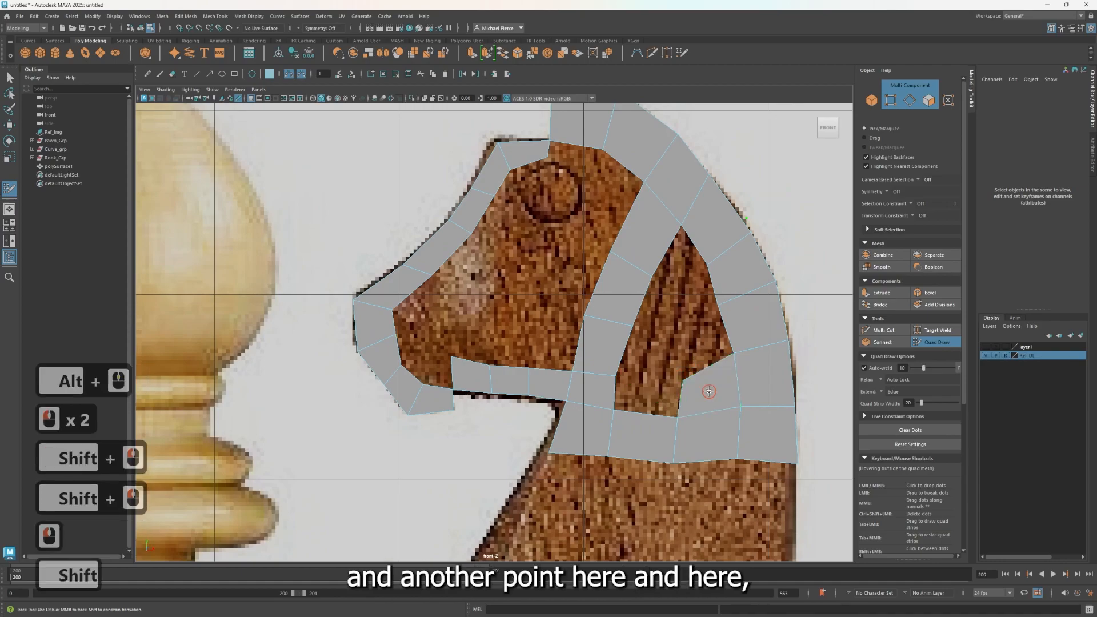
click(634, 392)
shift+click(637, 394)
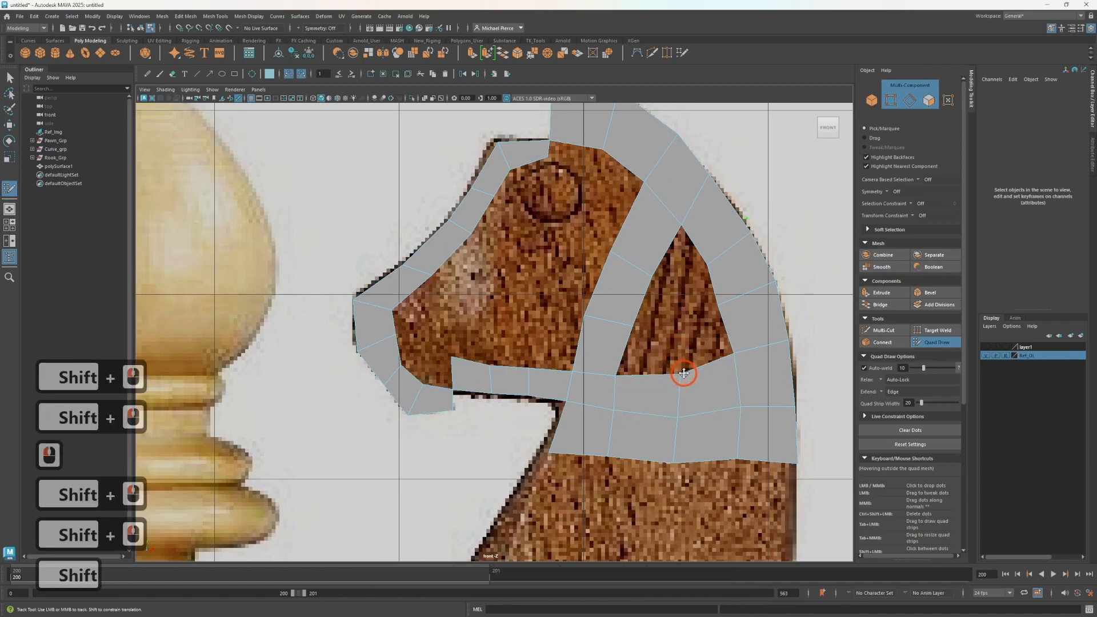
Step: Fill the remaining triangular gap between the cheek strip and the mane strip with quads
click(661, 341)
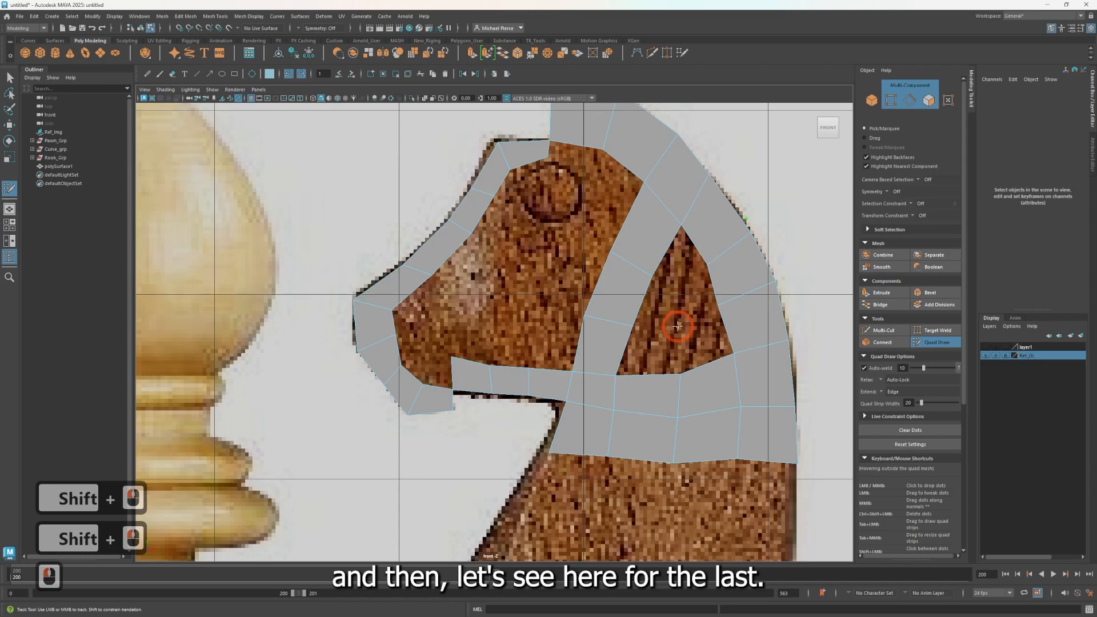
shift+click(651, 346)
click(629, 317)
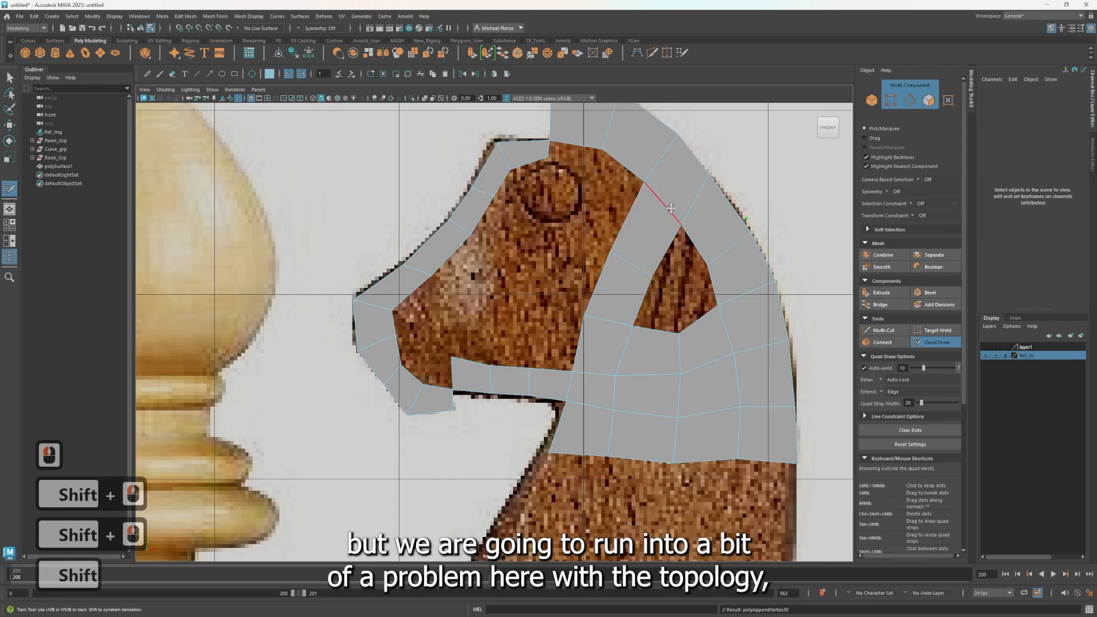
click(680, 281)
shift+click(695, 294)
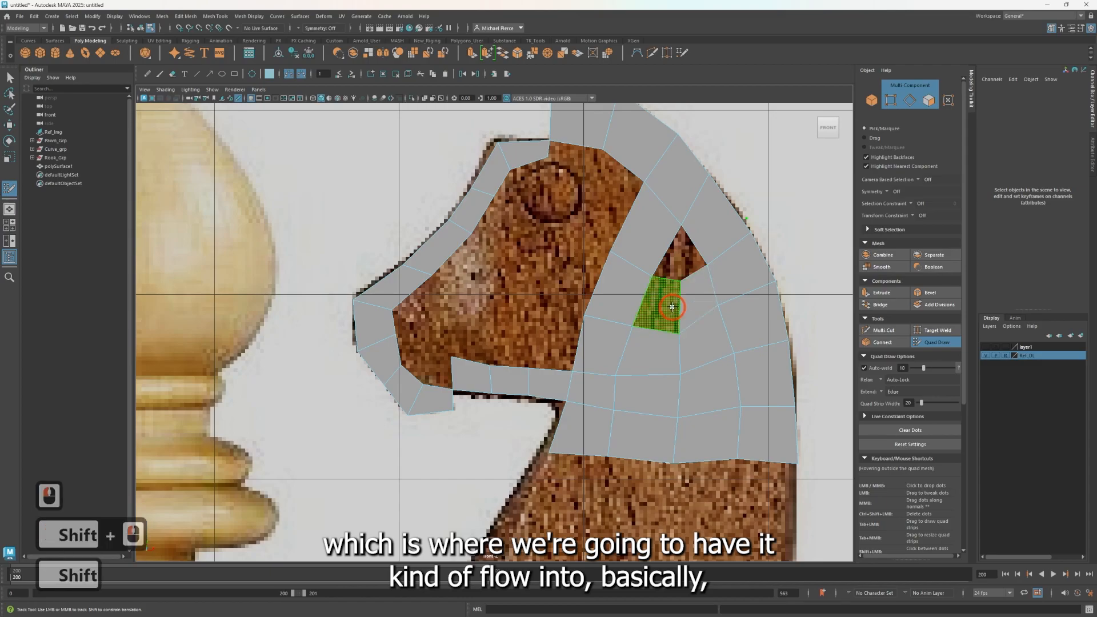
shift+click(672, 307)
shift+click(675, 252)
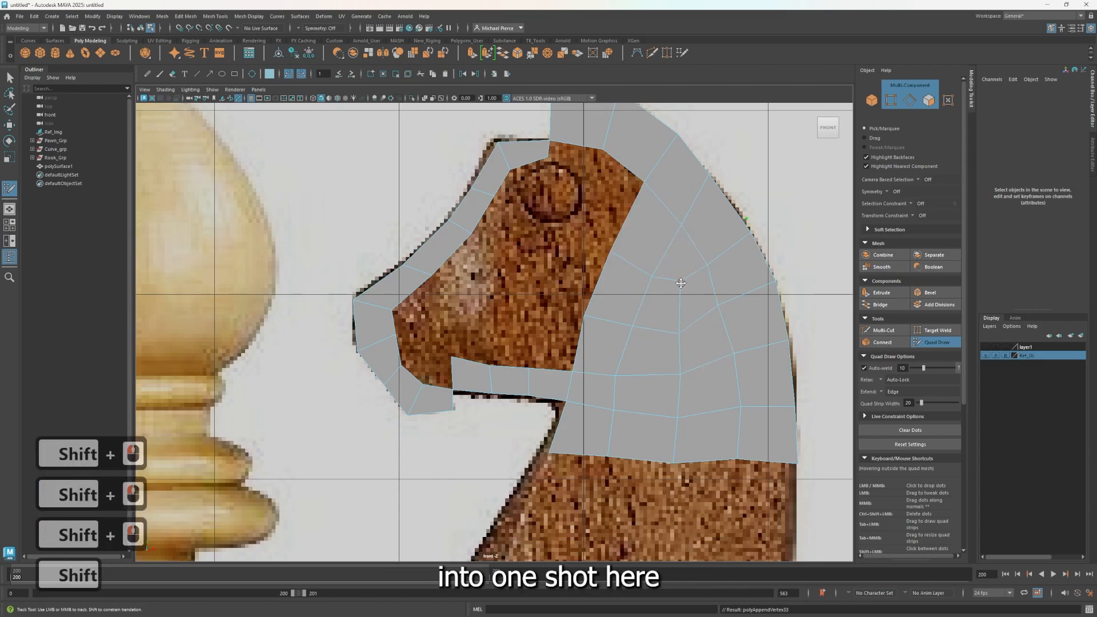
Step: Relax the vertices of the filled neck and cheek area to even out the quads
click(658, 278)
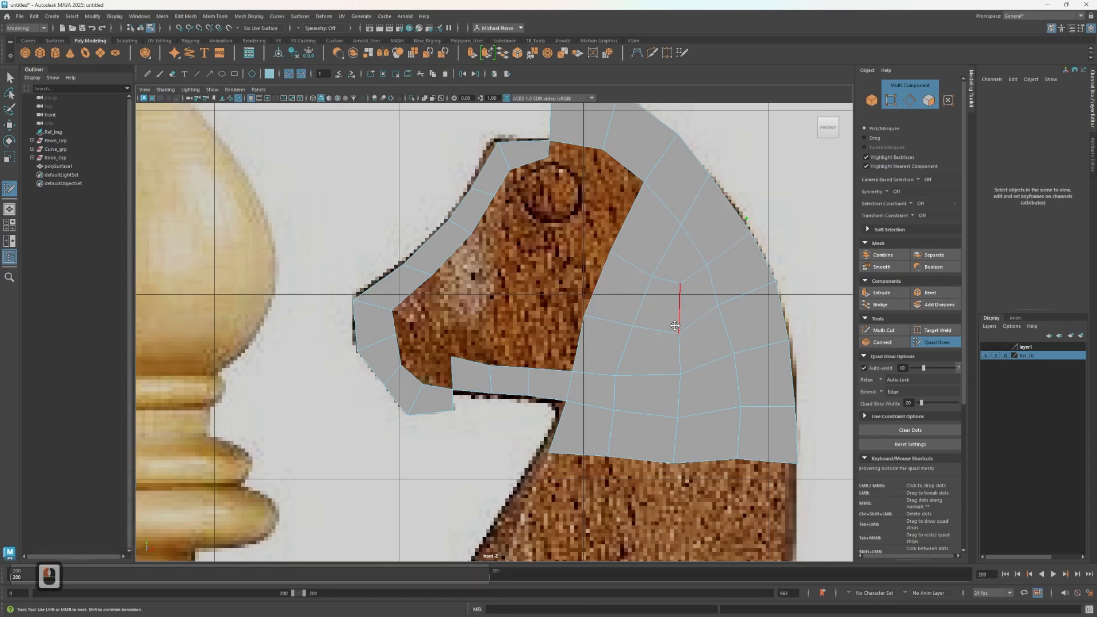
key(shift)
mouse_move(707, 378)
shift+mouse_down()
mouse_move(649, 330)
mouse_move(693, 283)
shift+mouse_up()
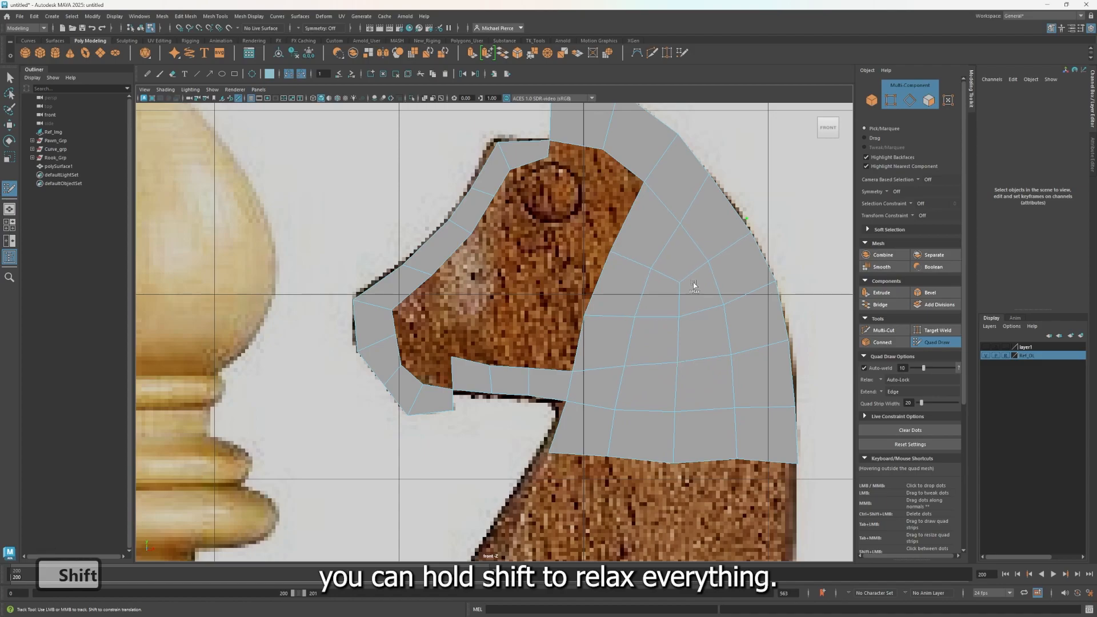
shift+click(651, 241)
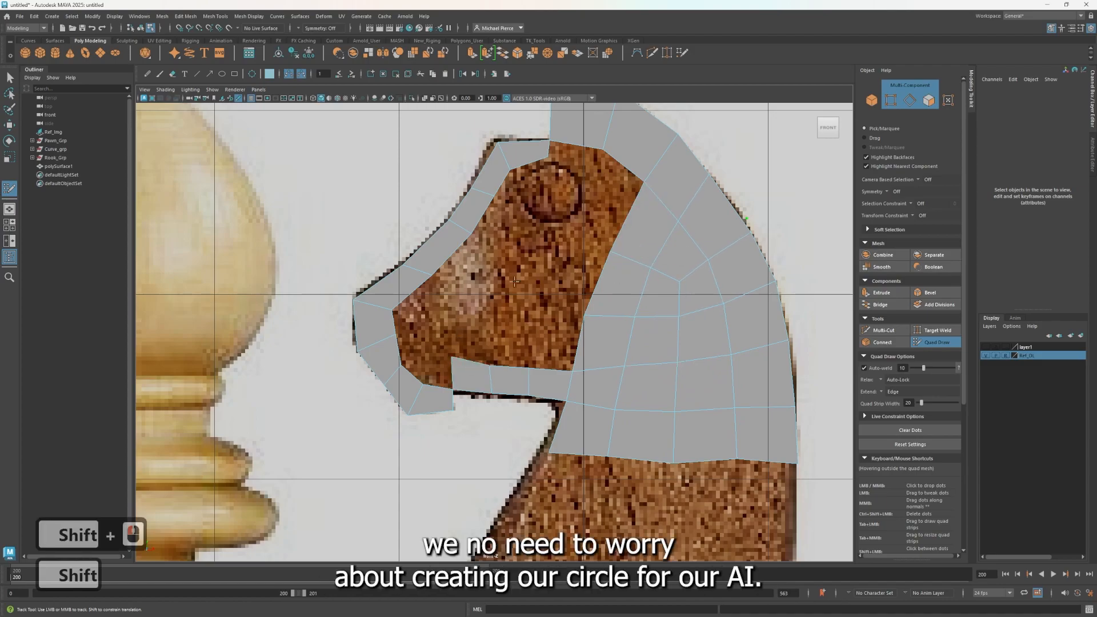
Step: Draw two adjoining quads from the eye's centre to form the mane-side half of the eye disc over the reference
scroll(563, 206, up, 2)
alt+middle_drag(566, 201, 548, 373)
alt+right_drag(548, 373, 539, 330)
click(549, 336)
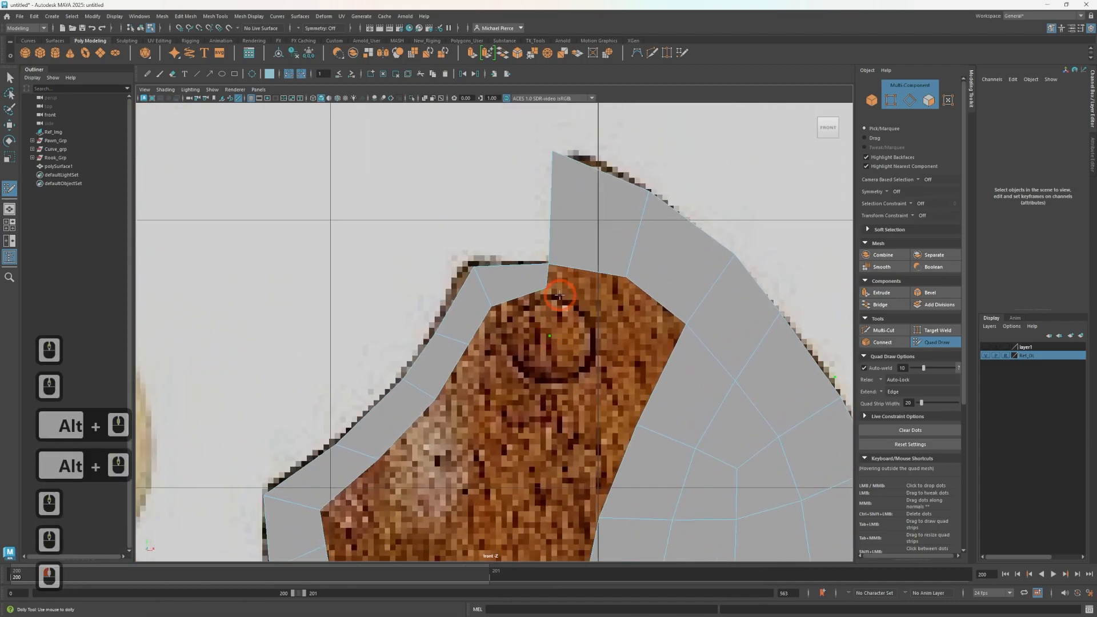
click(547, 303)
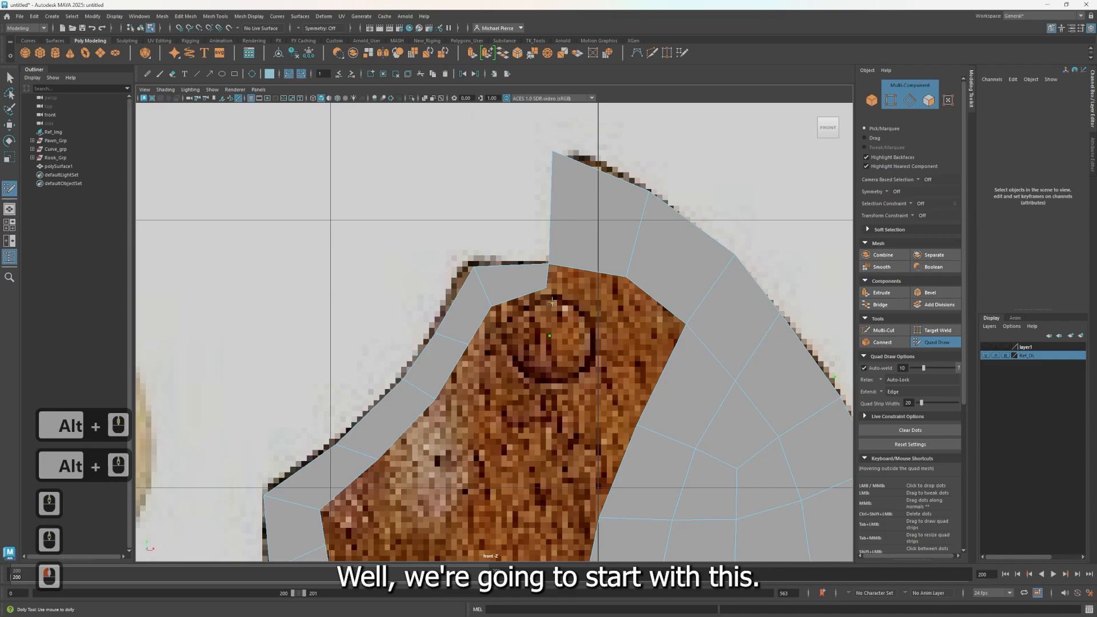
click(572, 308)
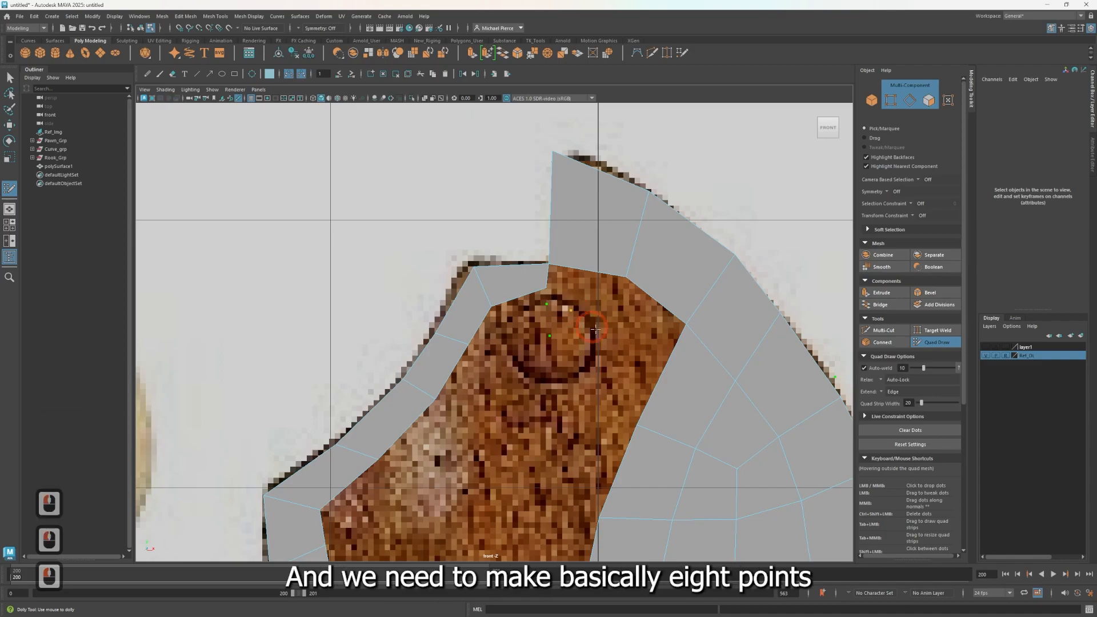
click(585, 327)
shift+click(590, 354)
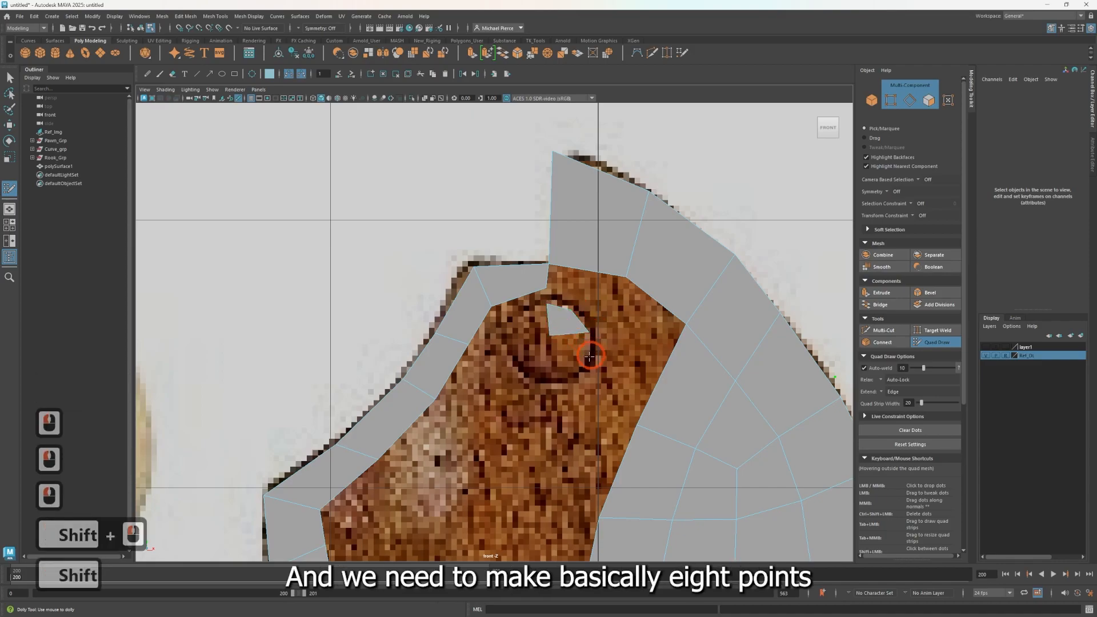
click(578, 367)
click(556, 371)
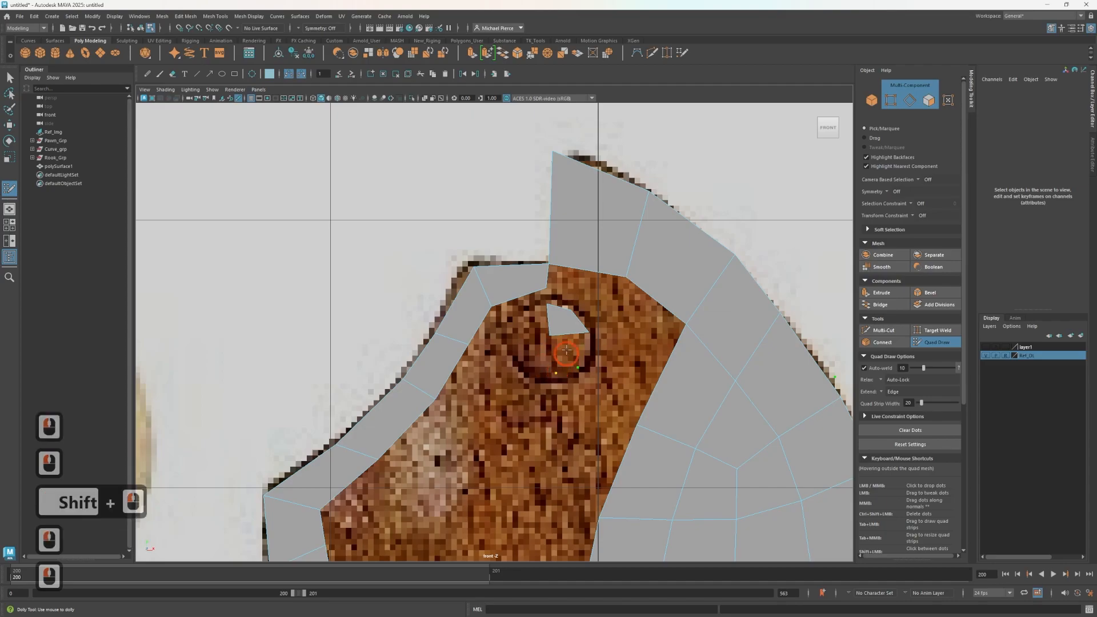
shift+click(560, 358)
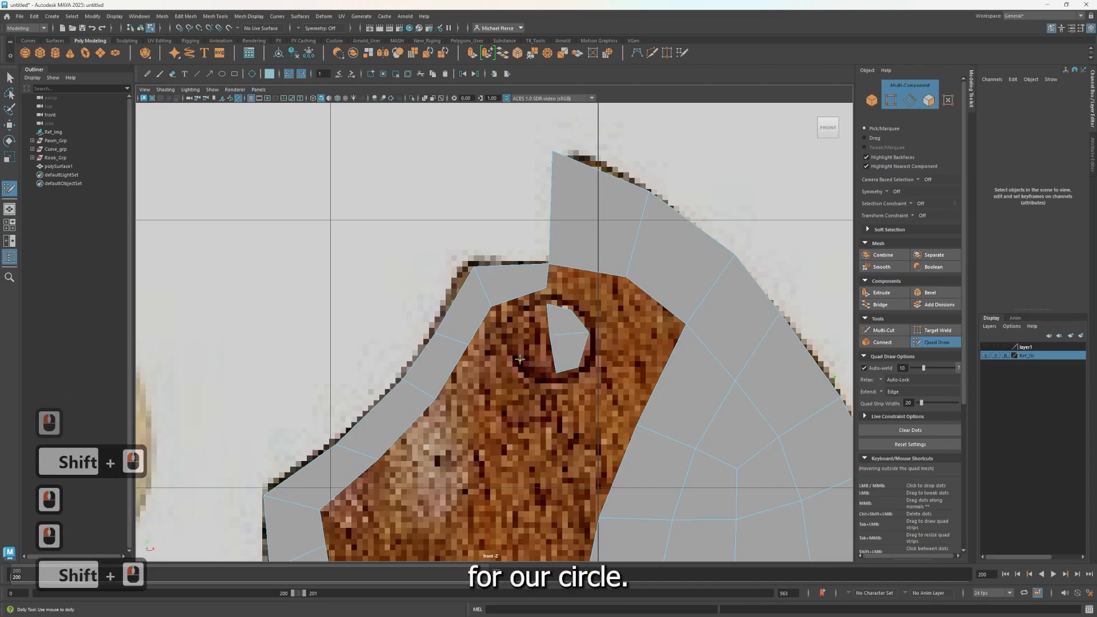
Step: Complete the eye disc with two more quads on the nose side so all four meet at the eye's centre
click(523, 374)
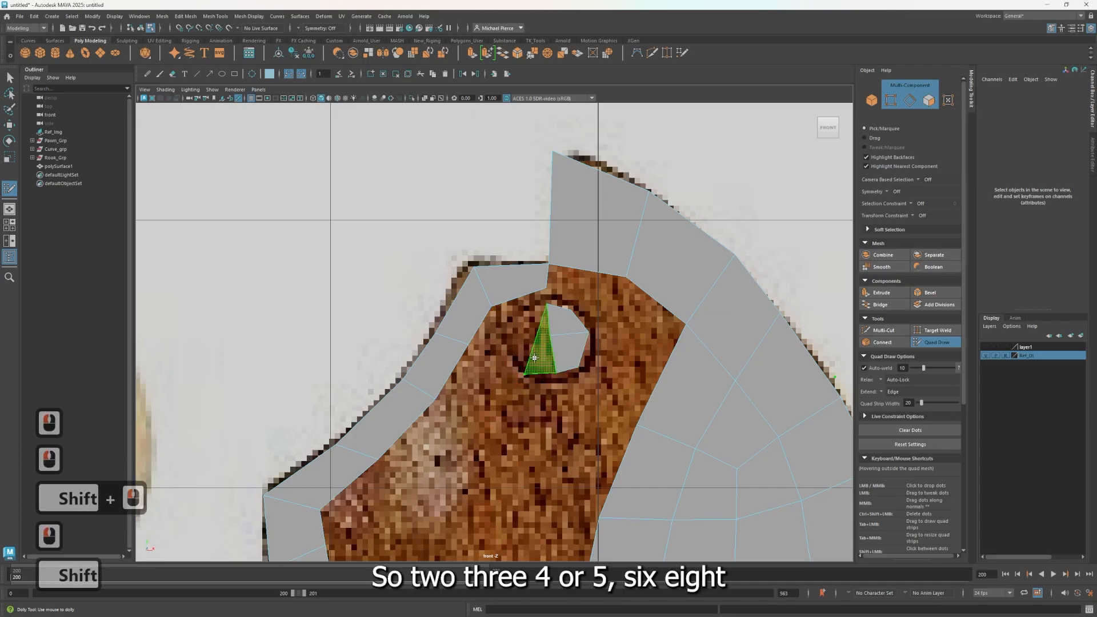
click(507, 341)
shift+click(531, 355)
click(513, 317)
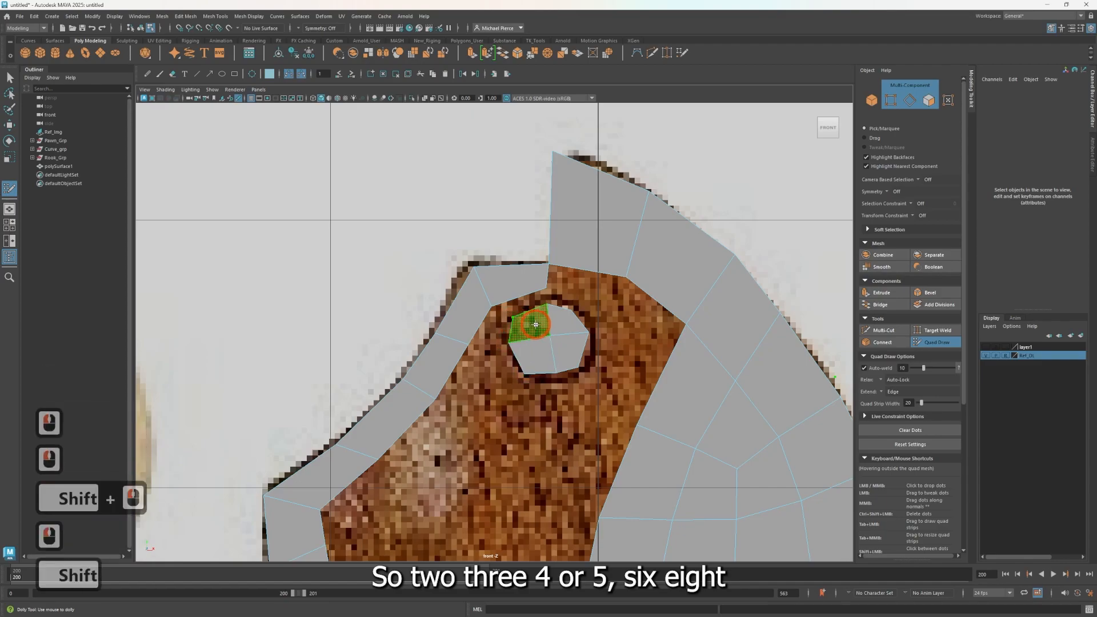
shift+click(536, 324)
click(512, 344)
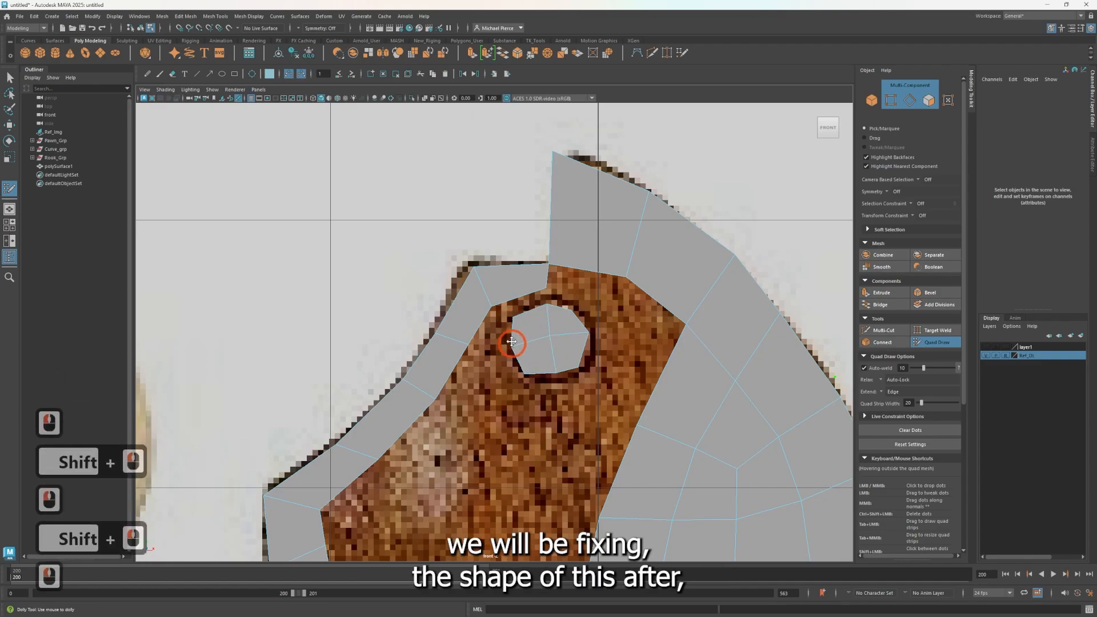
Step: Connect the brow strip to the eye disc and build outer-ring quads around the eye's upper edge and mane side
drag(506, 321, 509, 321)
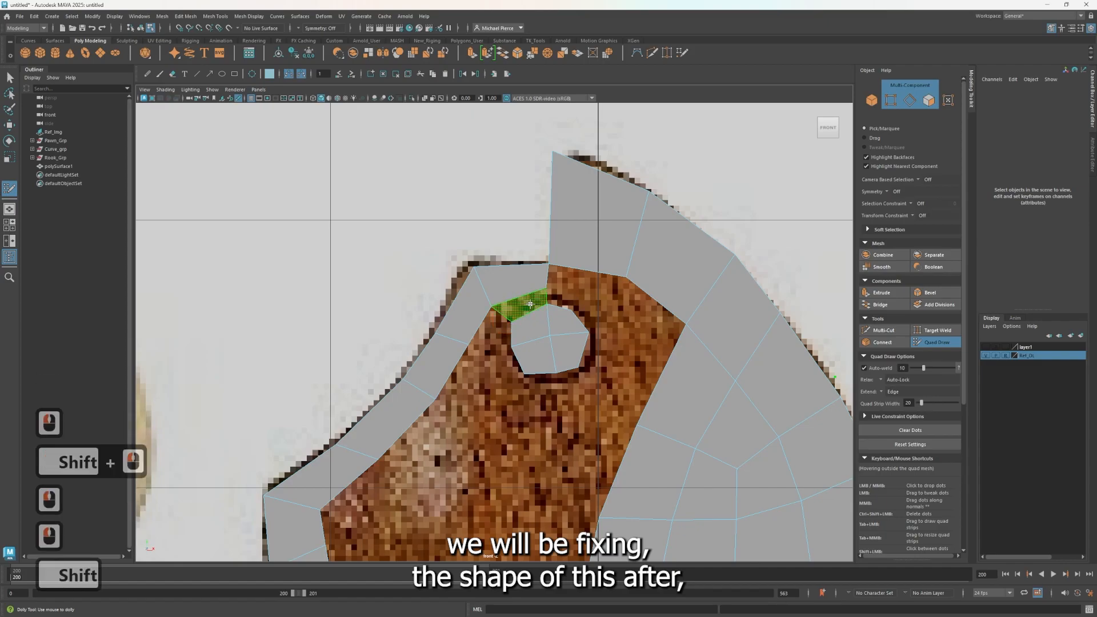
shift+click(530, 305)
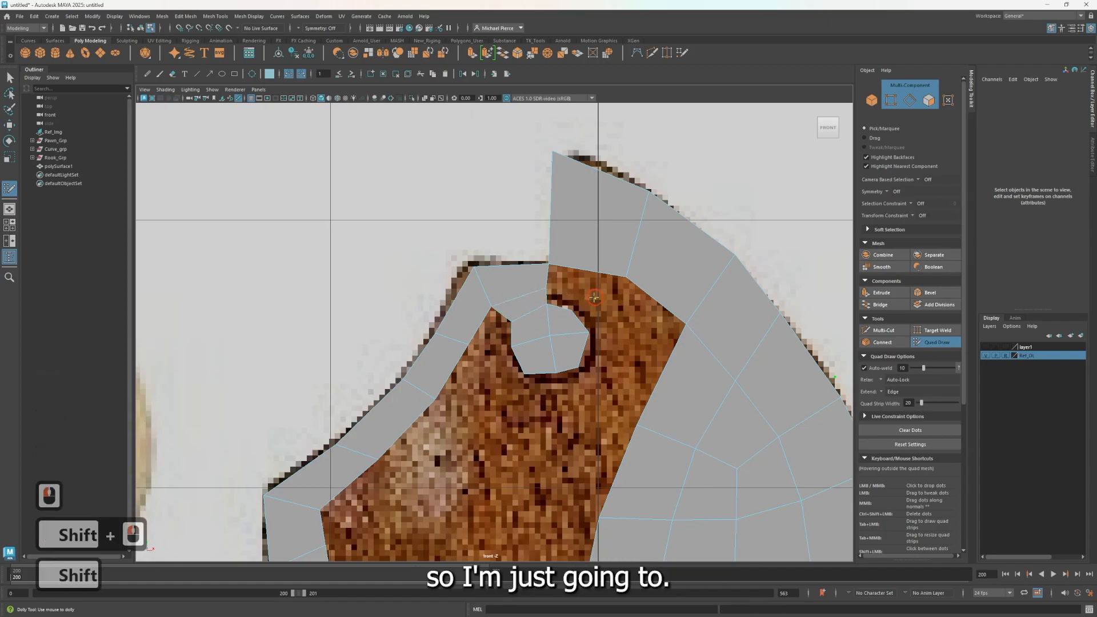
shift+click(597, 321)
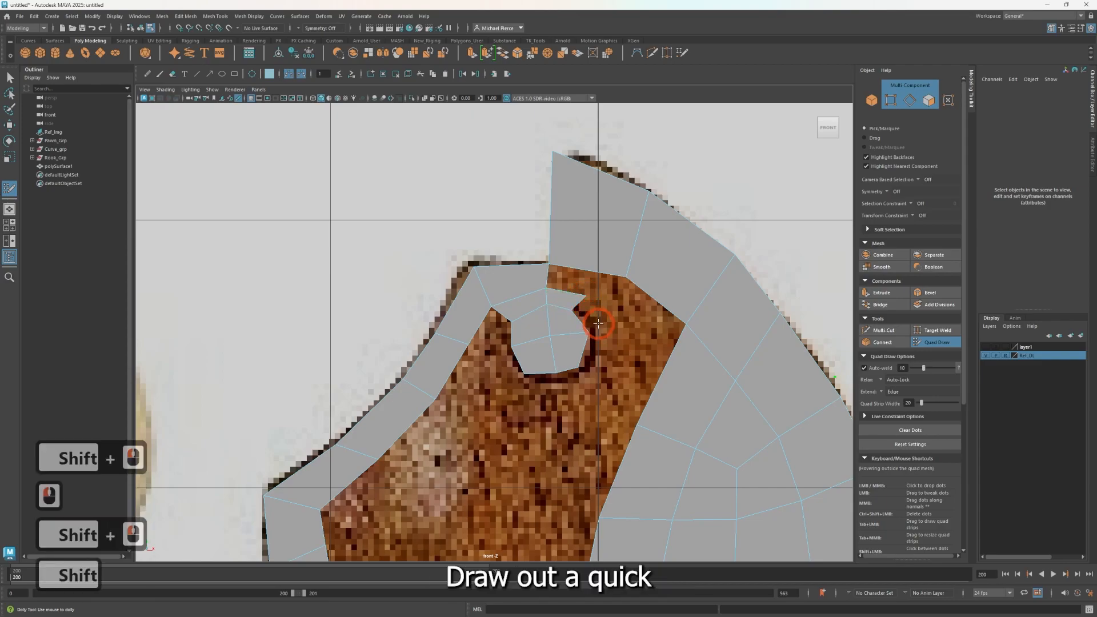
shift+click(606, 342)
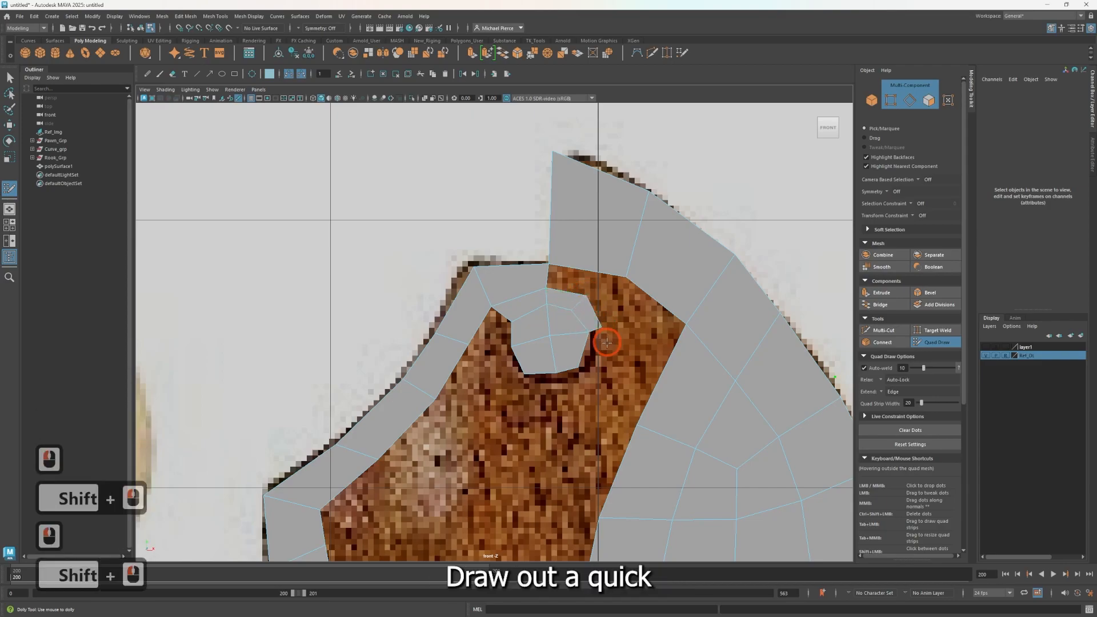
click(589, 375)
shift+click(591, 362)
key(ctrl+z)
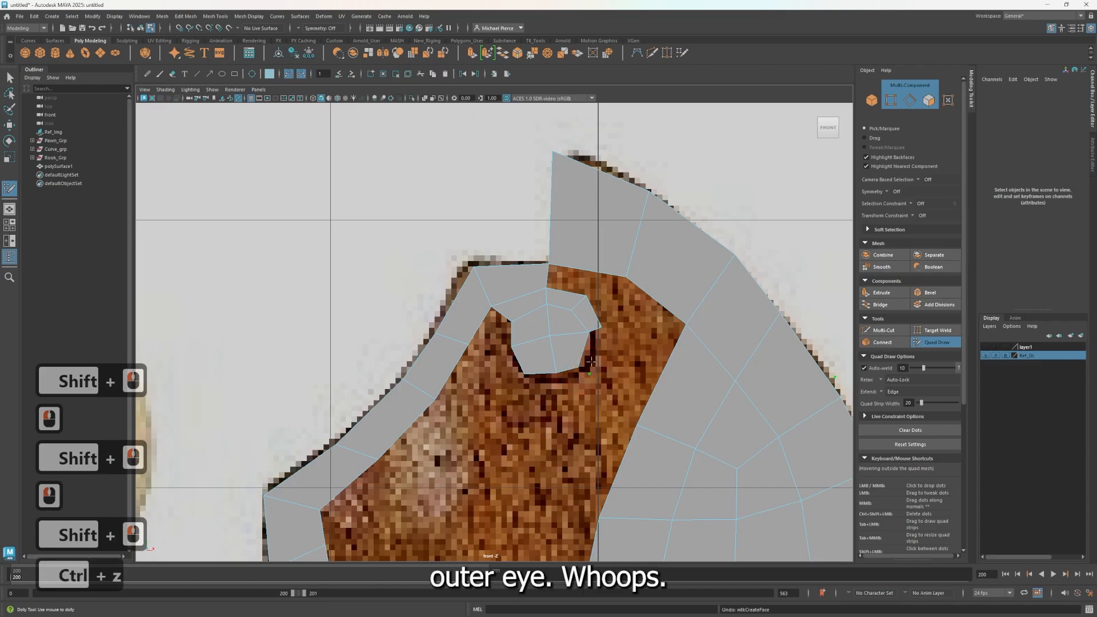
shift+click(576, 376)
Step: Continue the outer ring with quads under the eye and up its nose side, closing it at the brow strip
click(562, 391)
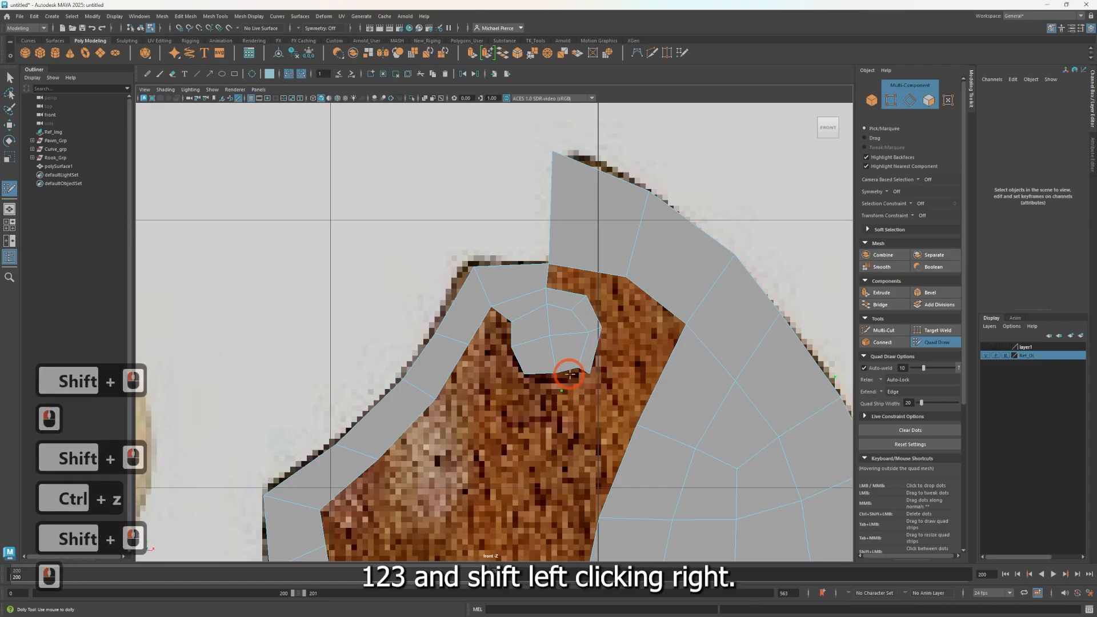
shift+click(572, 378)
click(523, 390)
shift+click(544, 384)
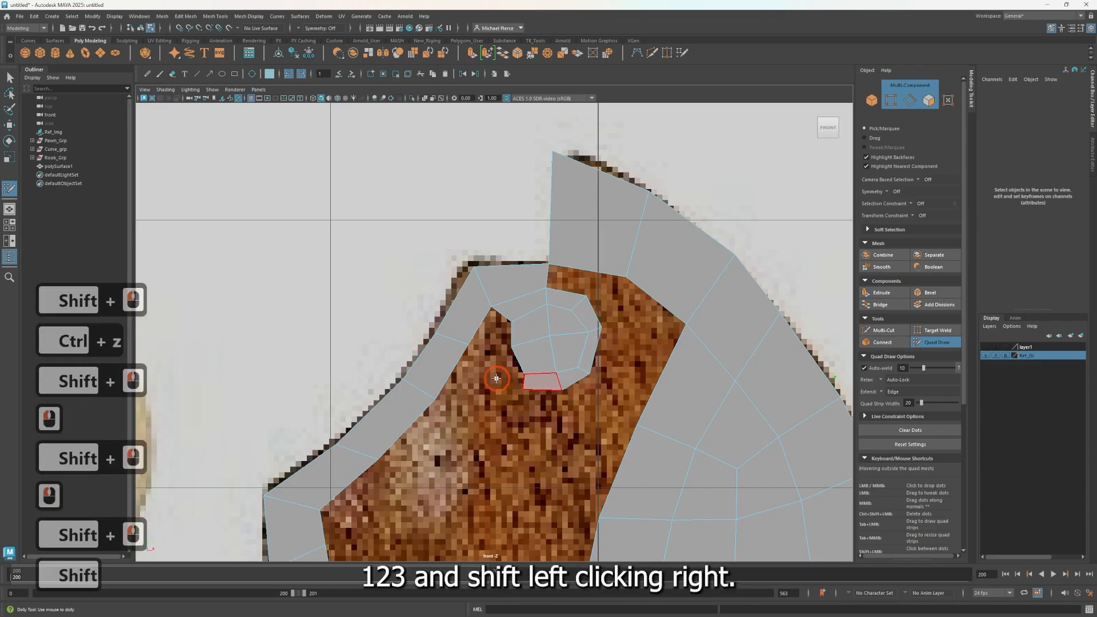
click(514, 370)
shift+click(505, 359)
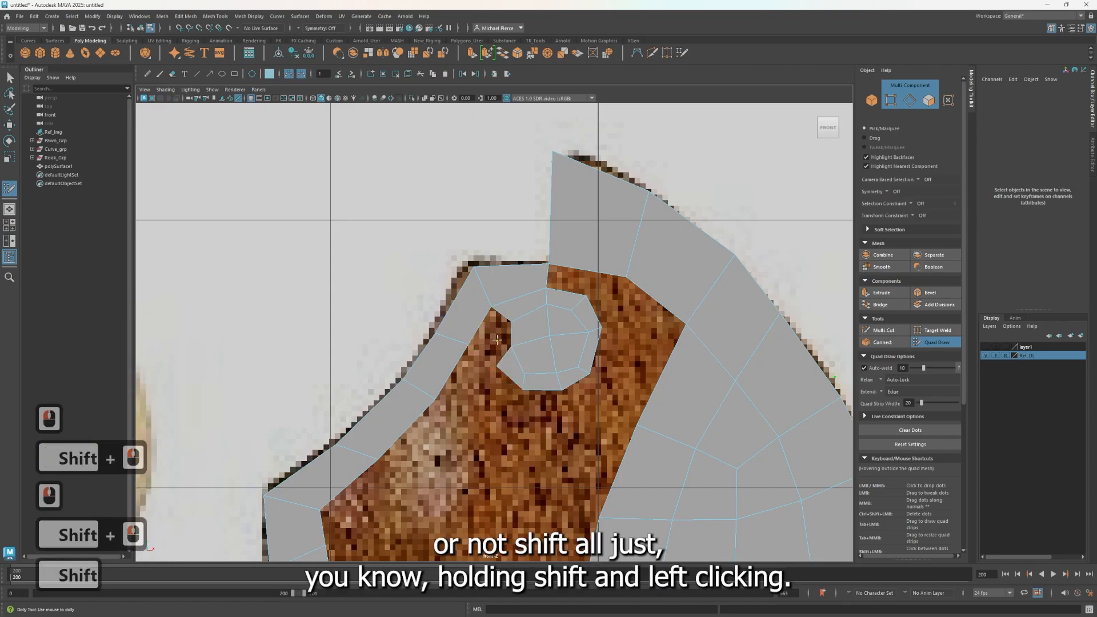
click(490, 333)
key(ctrl+z)
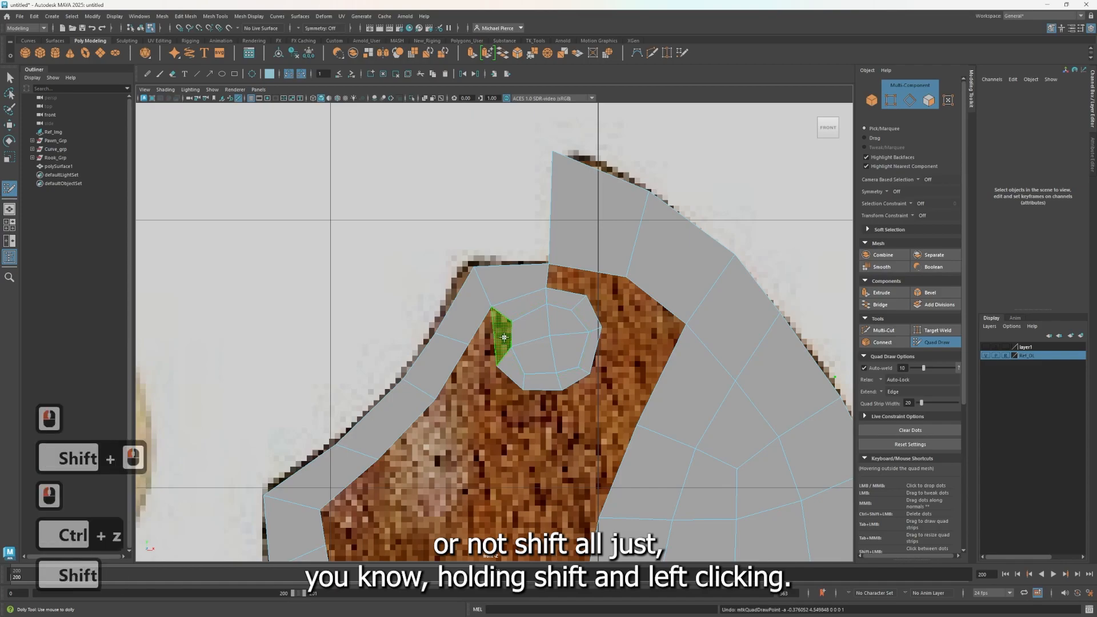
shift+click(502, 326)
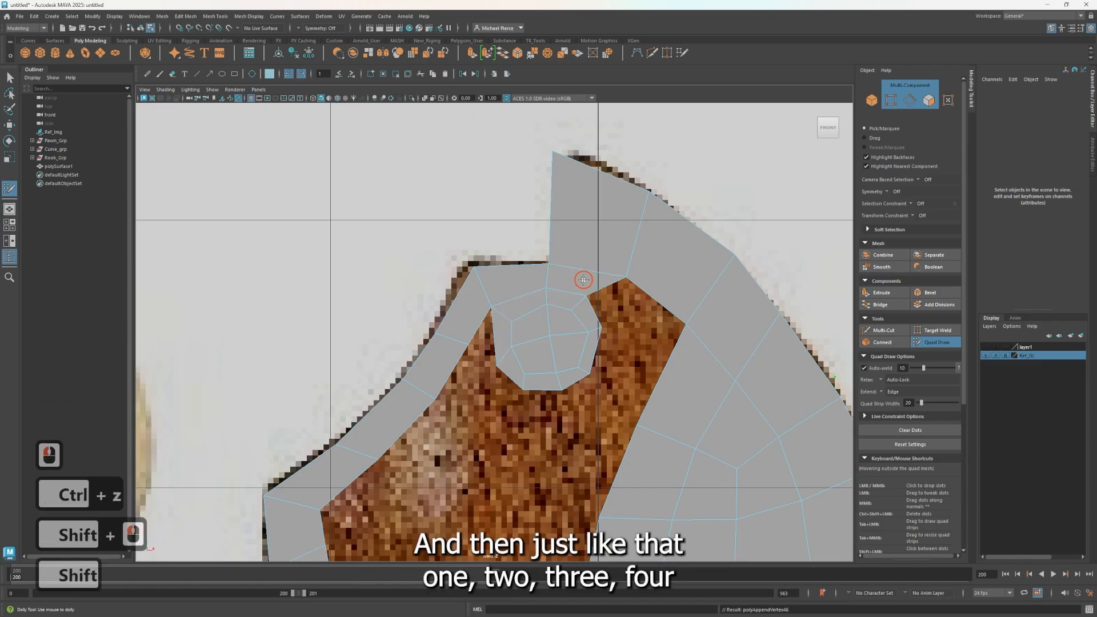
Step: Fill the gap between the eye's outer ring and the mane strip with three quads
shift+click(583, 282)
shift+click(625, 305)
shift+click(630, 355)
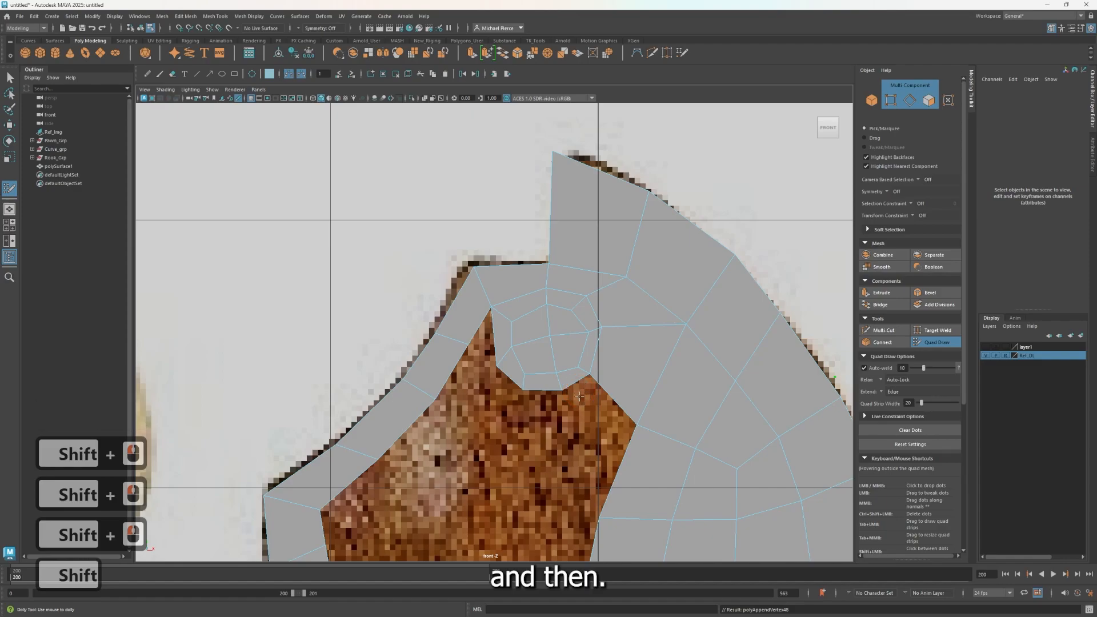
Step: Add two quads below the eye's outer ring, extending from the mane strip toward the nose
click(582, 445)
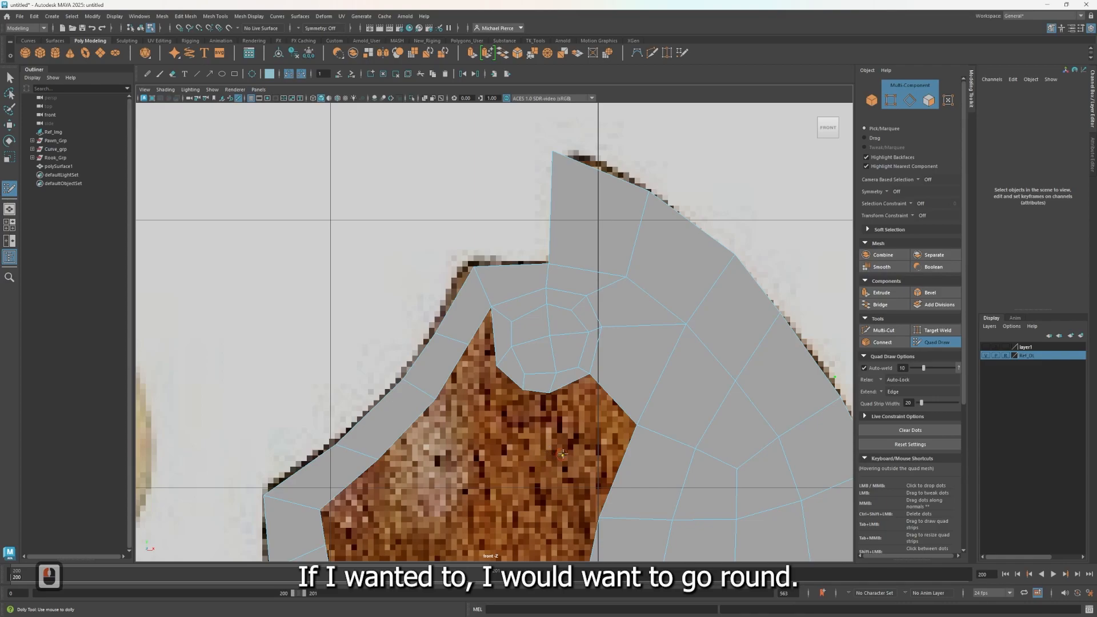
click(561, 454)
shift+click(583, 411)
click(503, 438)
shift+click(535, 432)
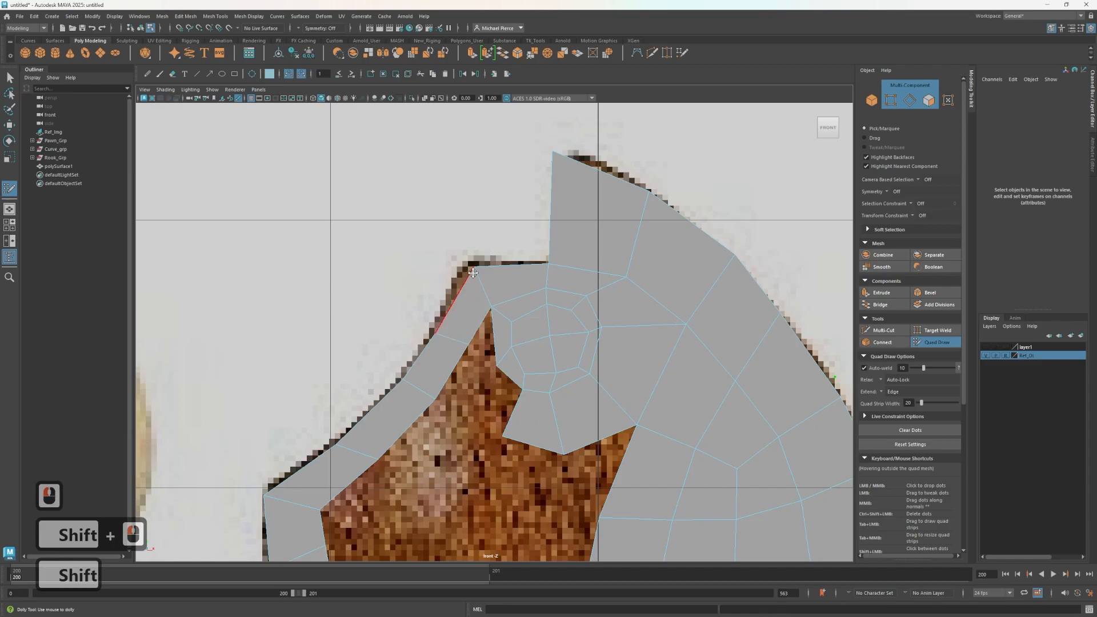
Step: Reposition the brow strip's outline vertices to match the reference and even out the vertices on the eye ring's nose side
drag(470, 268, 463, 270)
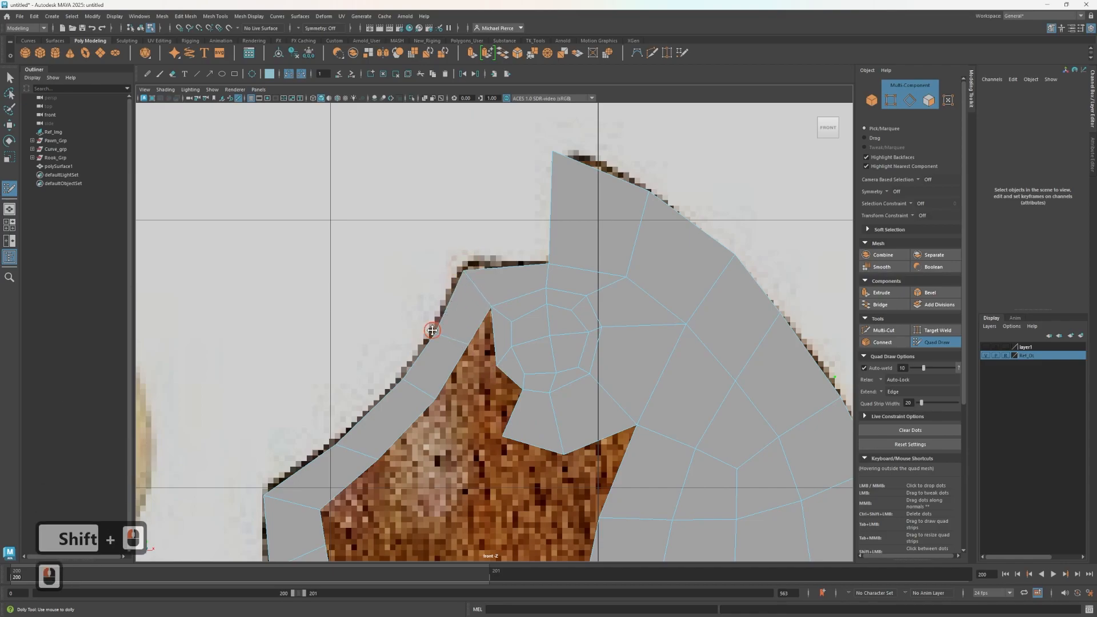
drag(434, 334, 428, 331)
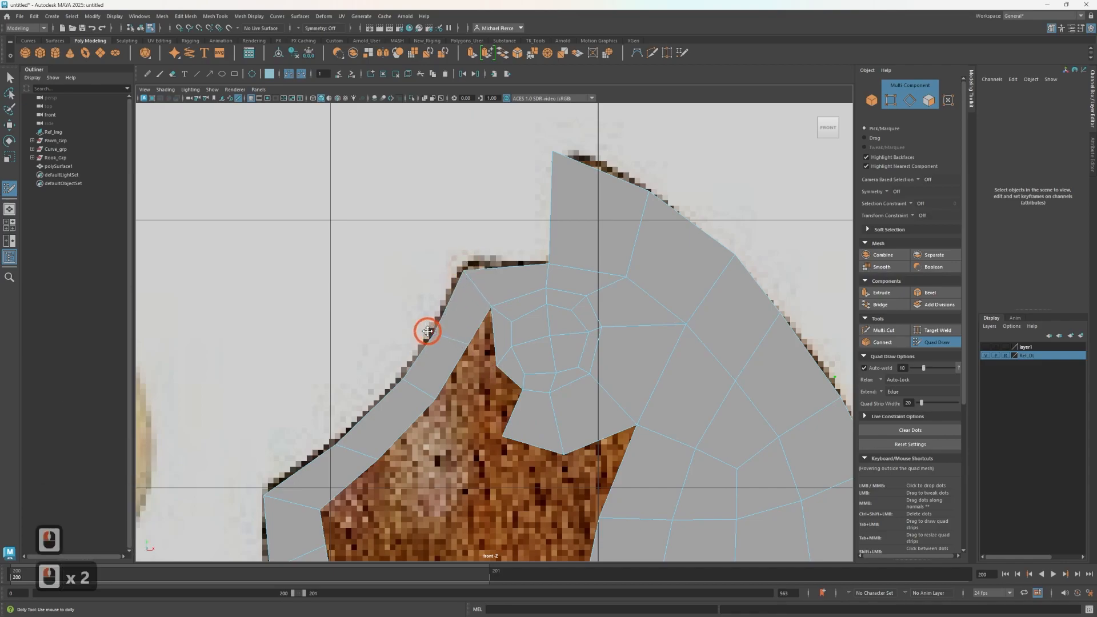
click(460, 350)
mouse_move(490, 360)
mouse_down()
mouse_move(504, 358)
mouse_move(505, 377)
mouse_up()
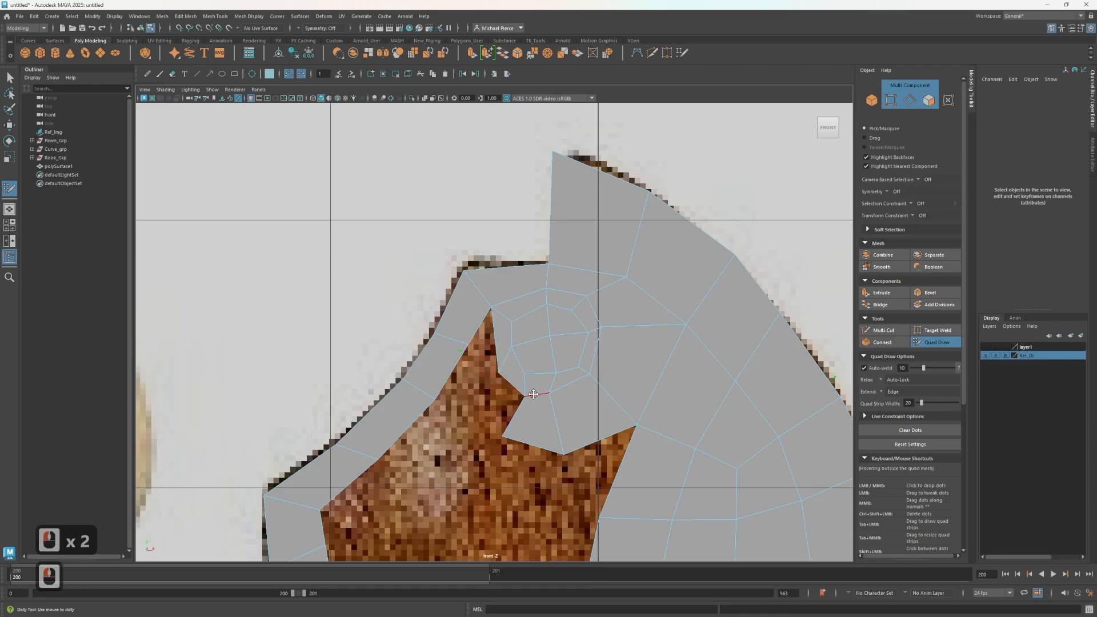
click(518, 392)
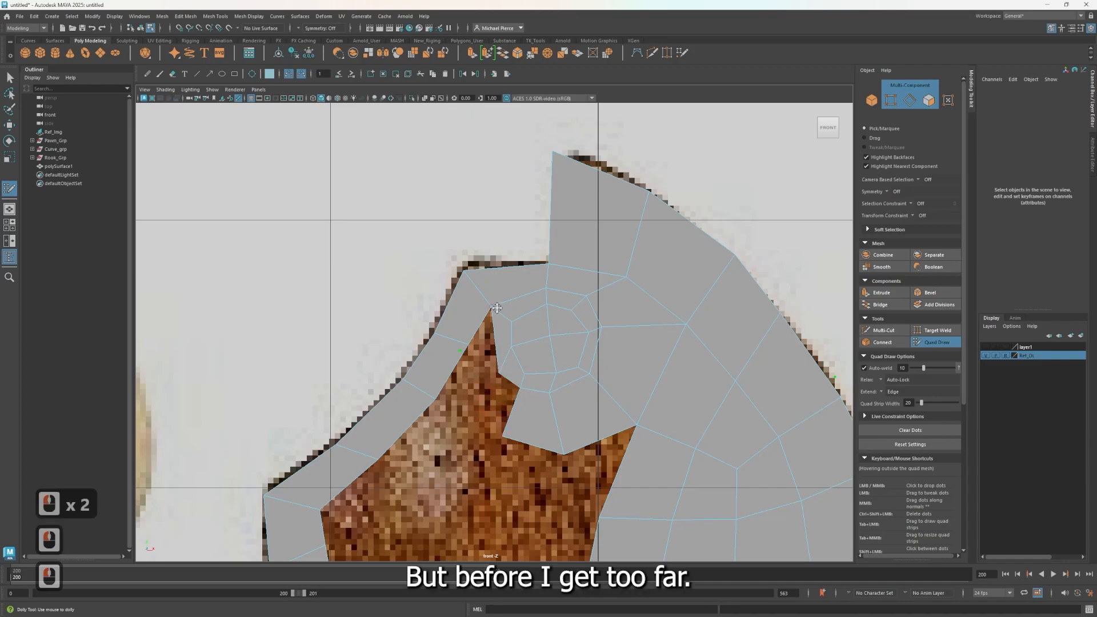
drag(501, 322, 501, 311)
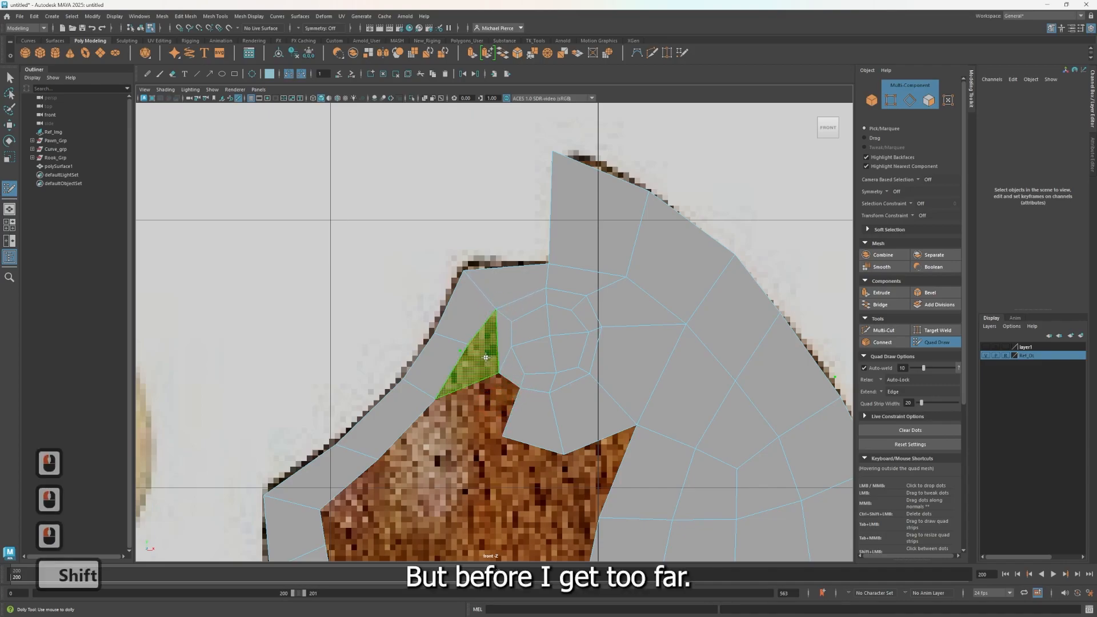
click(520, 347)
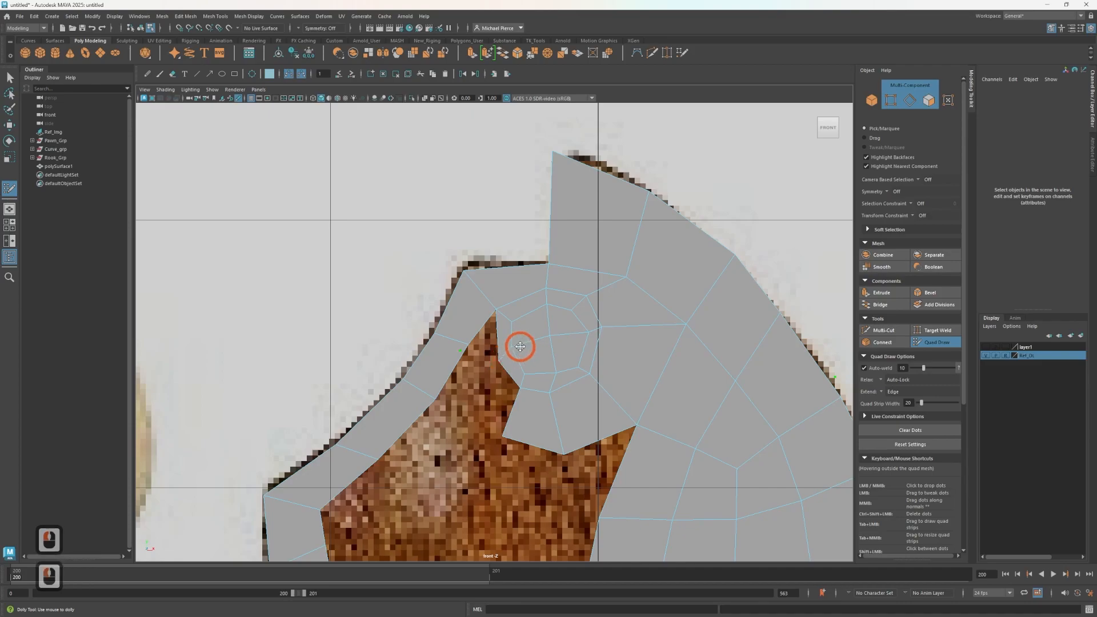
click(514, 348)
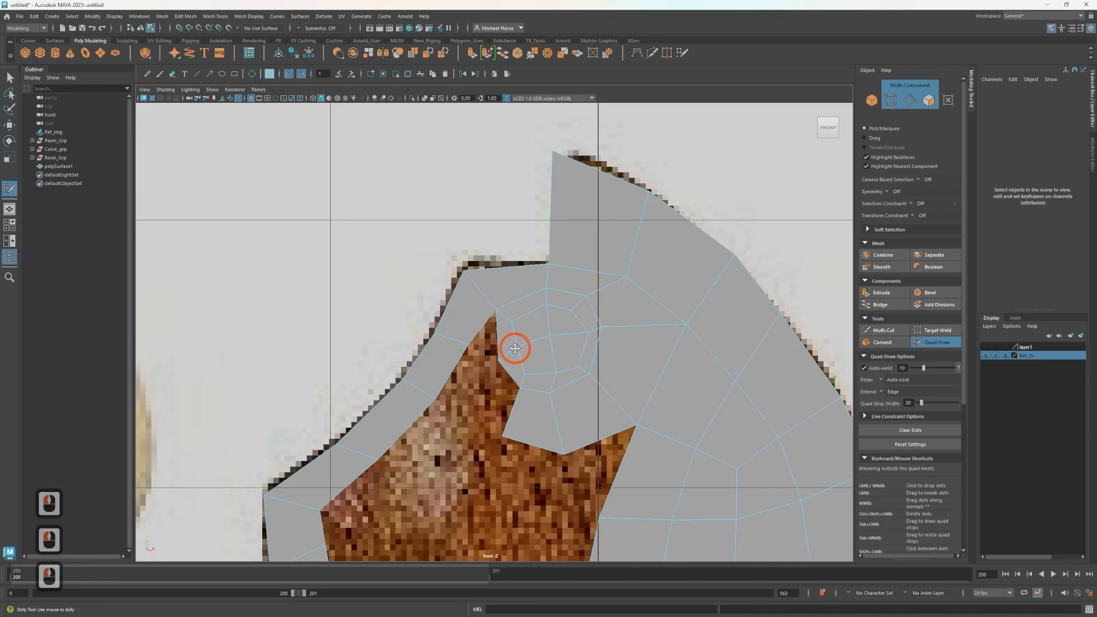
click(499, 312)
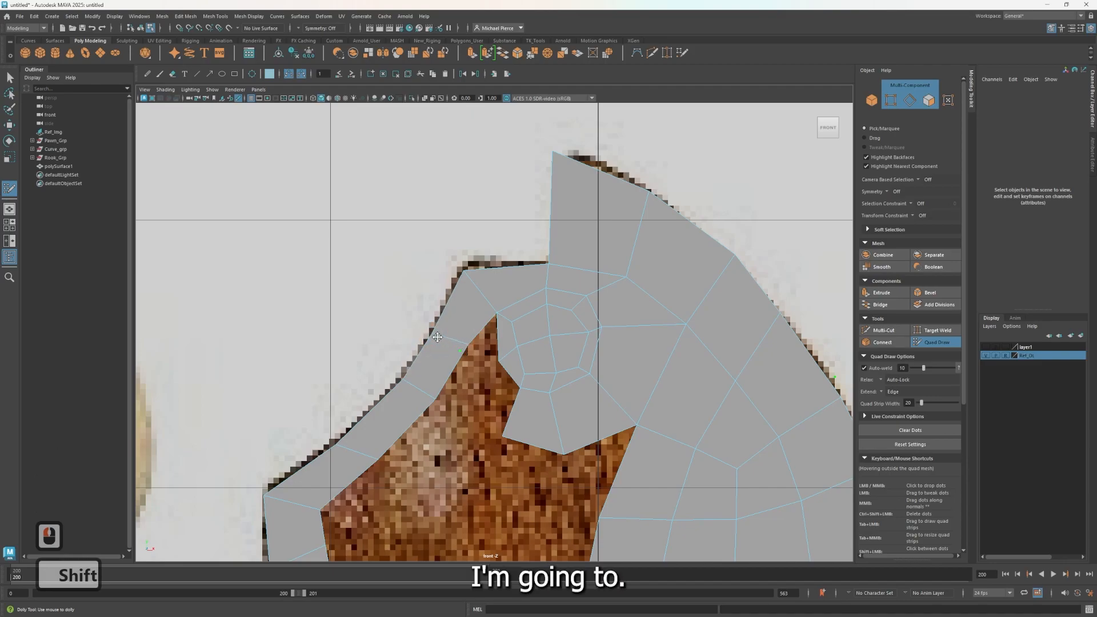
Step: Fill the area between the eye's outer ring and the nose strip with quads, joining them to the quads below the eye
shift+click(480, 358)
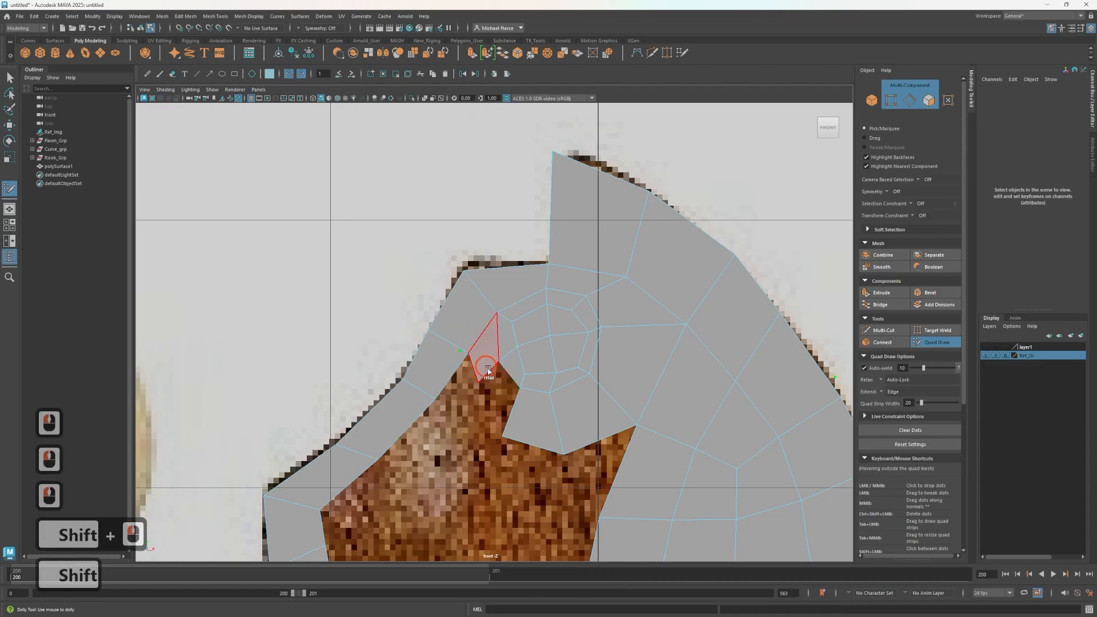
shift+click(489, 396)
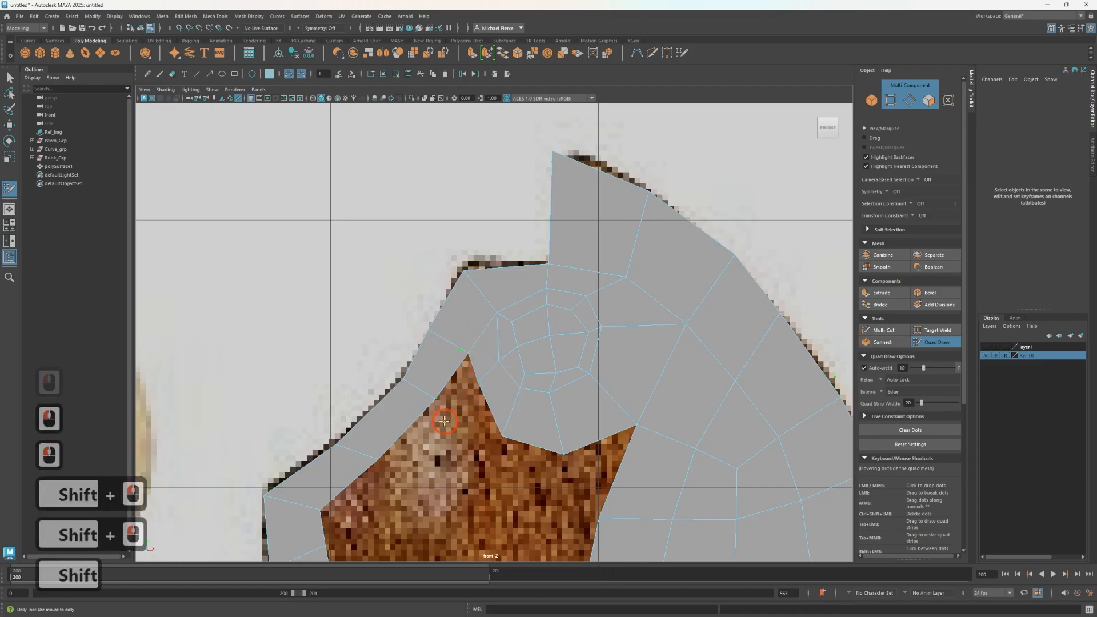
shift+click(464, 413)
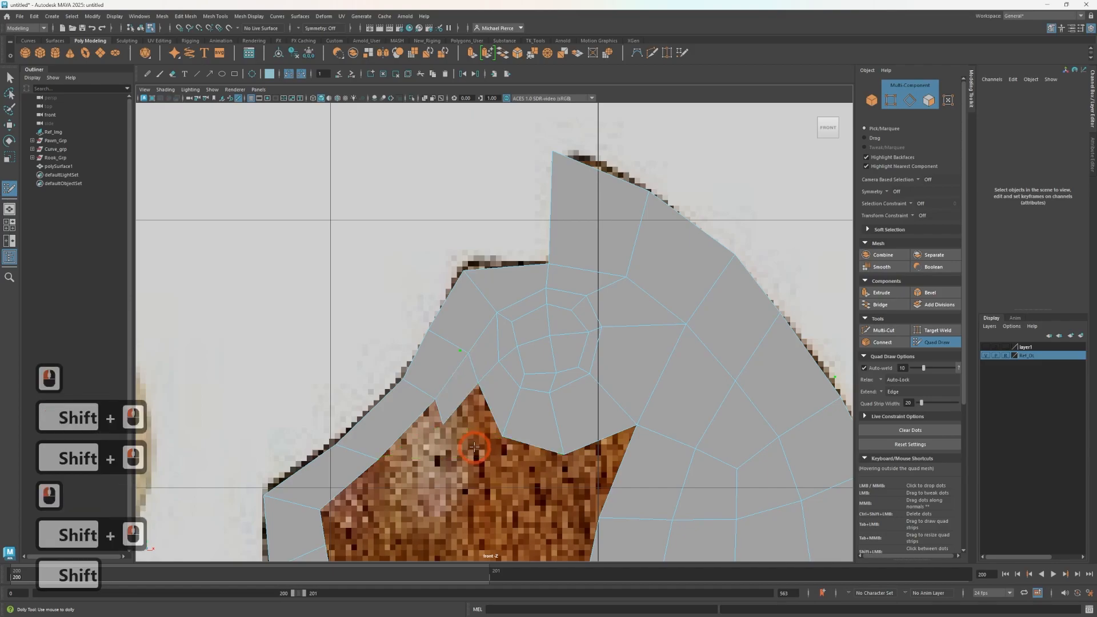
shift+click(476, 426)
Step: Add quads along the inner side of the nose strip, from the faces below the eye down to the muzzle
alt+middle_drag(411, 501, 471, 349)
click(452, 374)
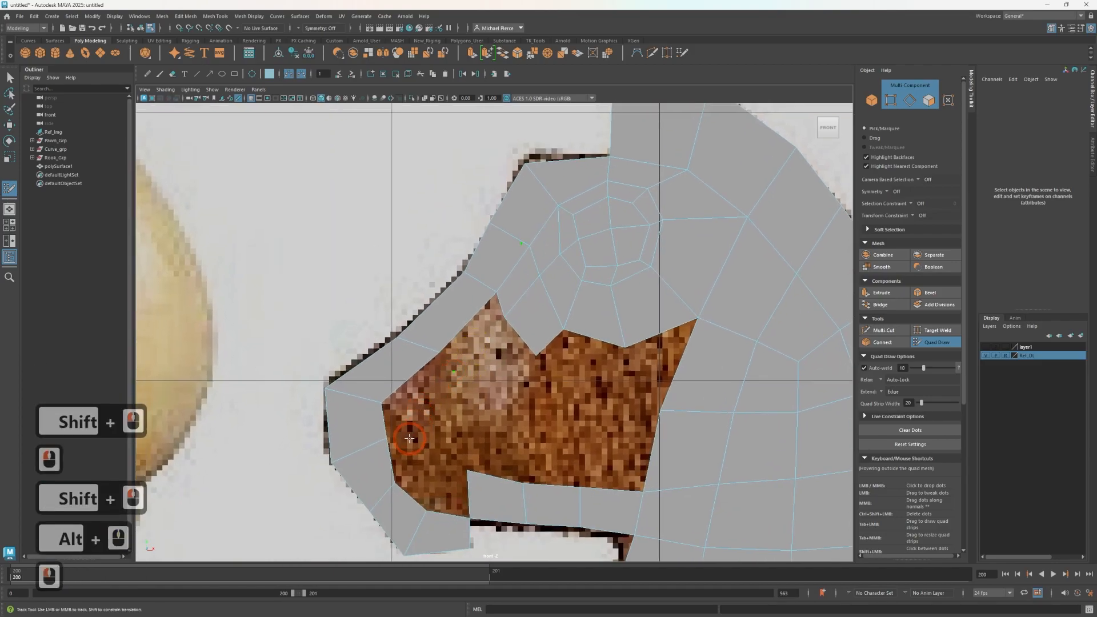
shift+click(474, 328)
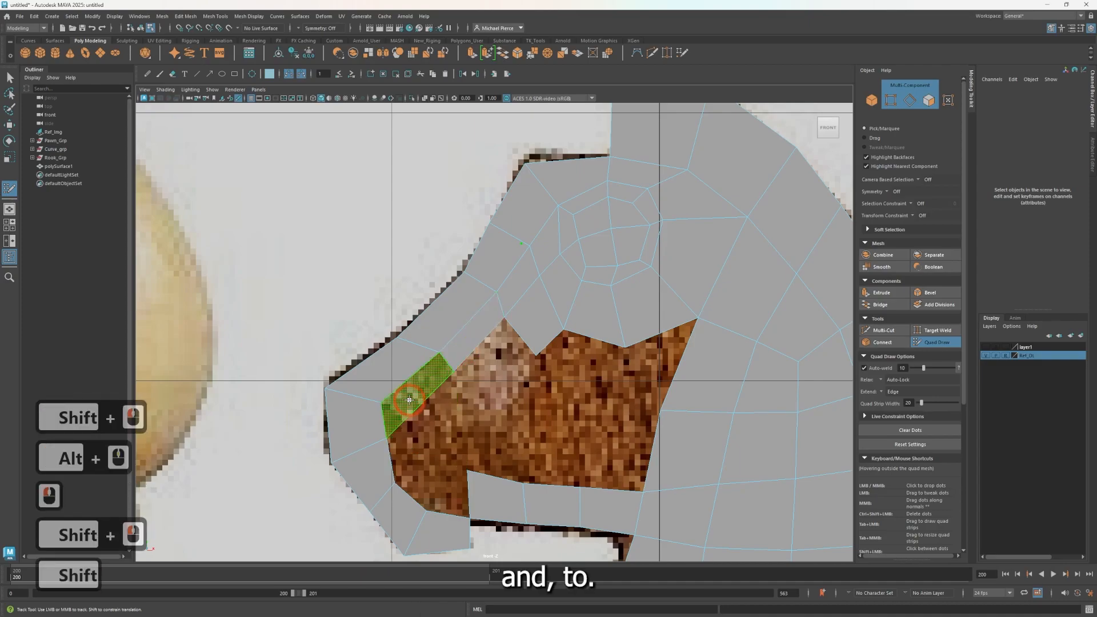
shift+click(409, 399)
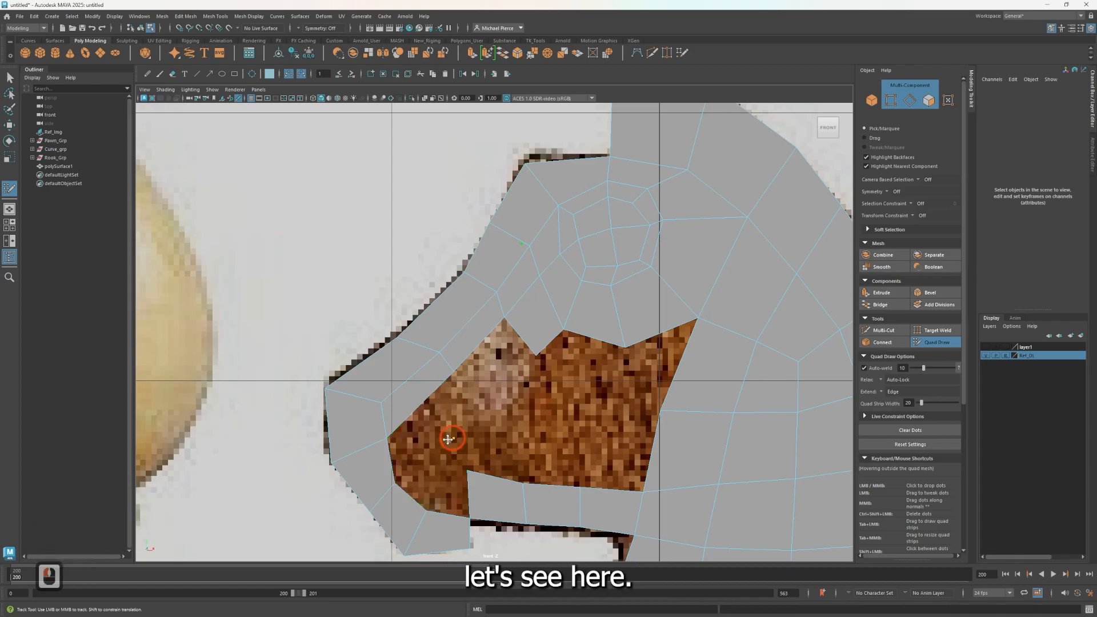
shift+click(413, 435)
shift+click(476, 387)
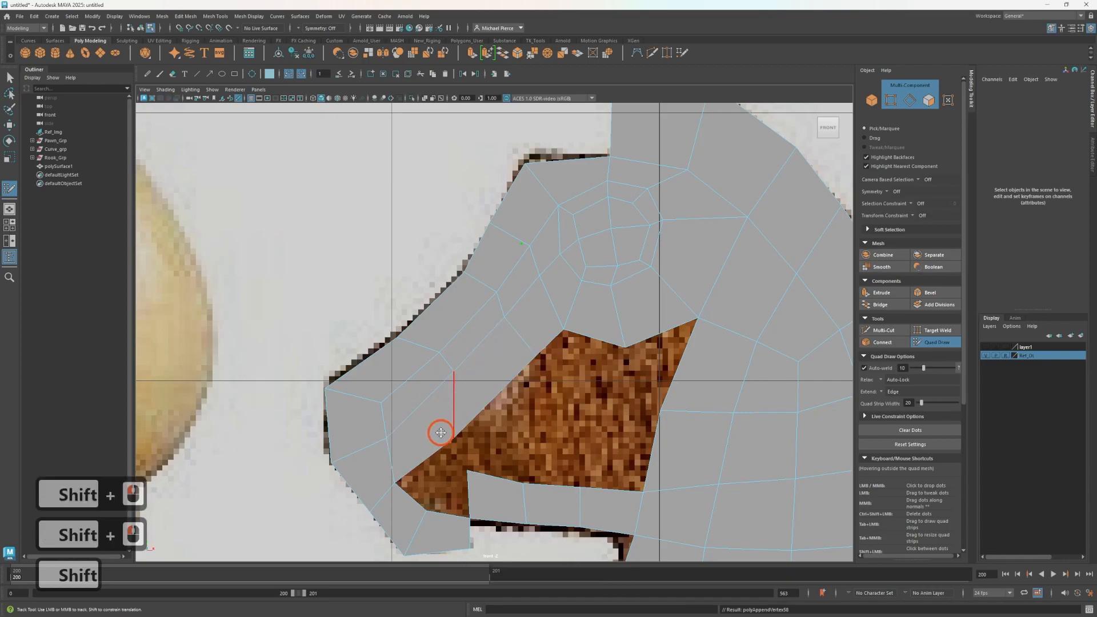
Step: Fill the gap between the muzzle and the jaw strip's front end and insert an edge loop through the new quads
mouse_move(456, 437)
mouse_down()
mouse_move(462, 471)
mouse_move(468, 447)
mouse_up()
shift+click(448, 478)
ctrl+click(490, 366)
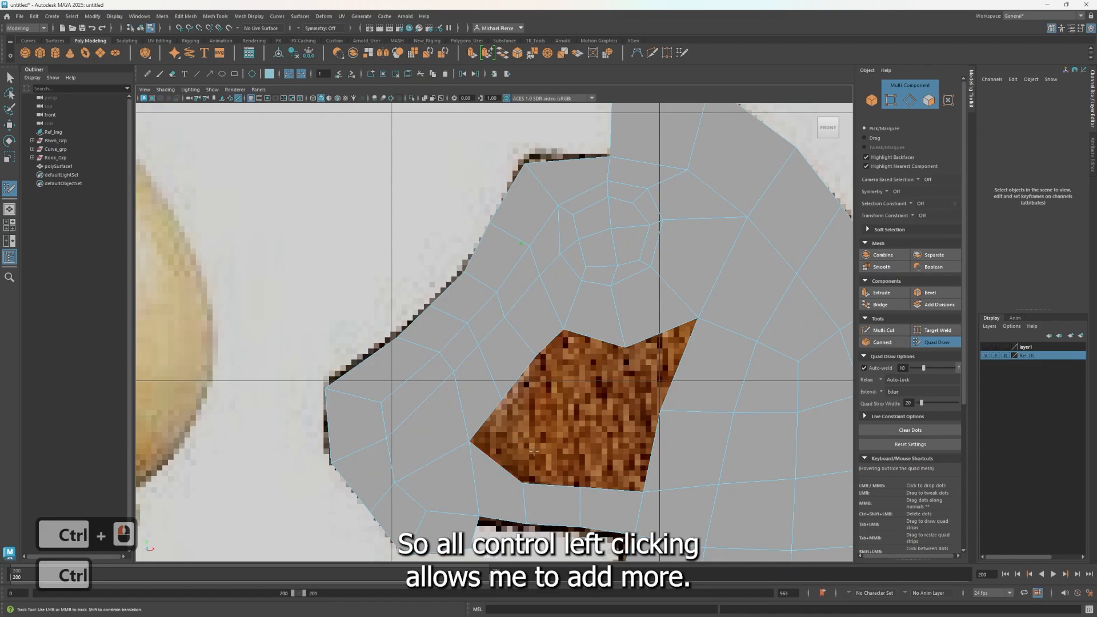
Step: Raise the border vertex below the eye and fill the remaining hole between cheek, muzzle and jaw strip with quads
drag(624, 344, 611, 329)
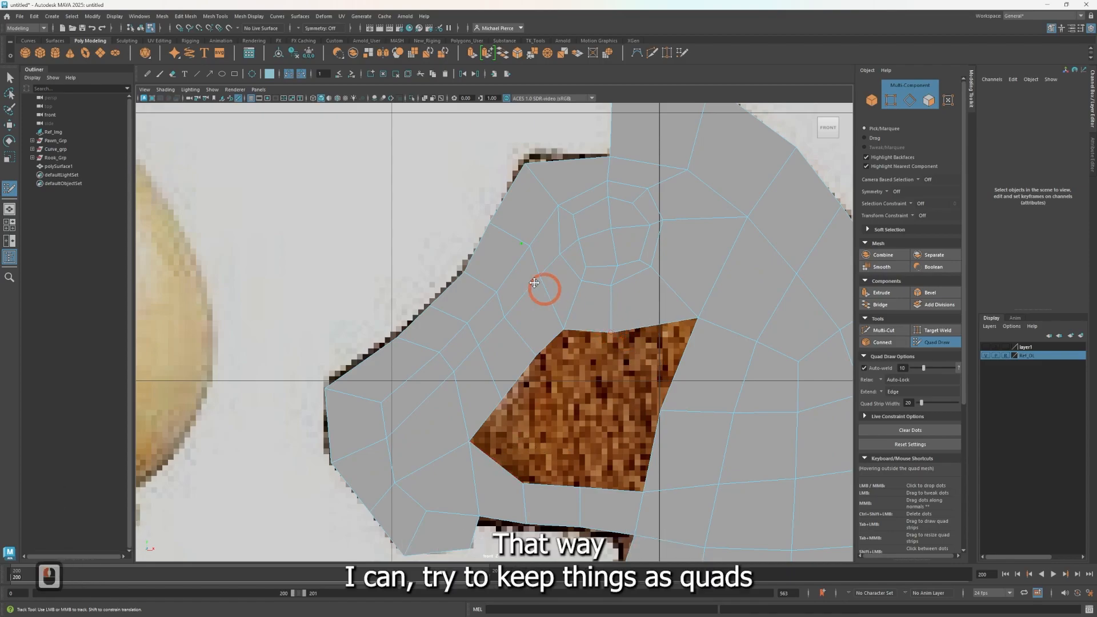
click(597, 372)
shift+click(609, 348)
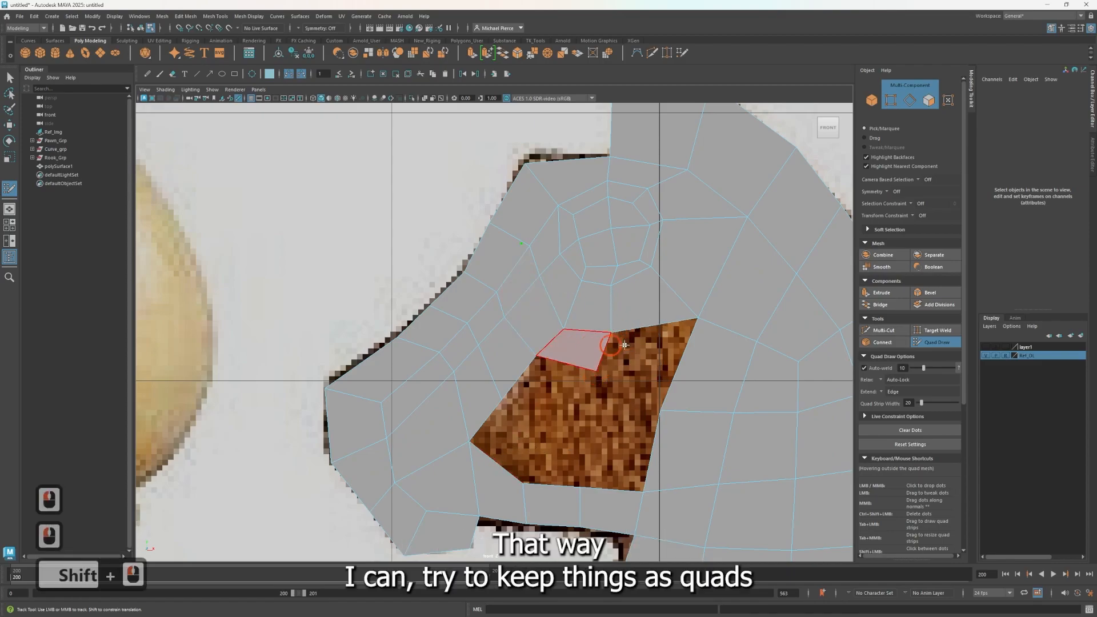
shift+click(649, 348)
shift+click(611, 453)
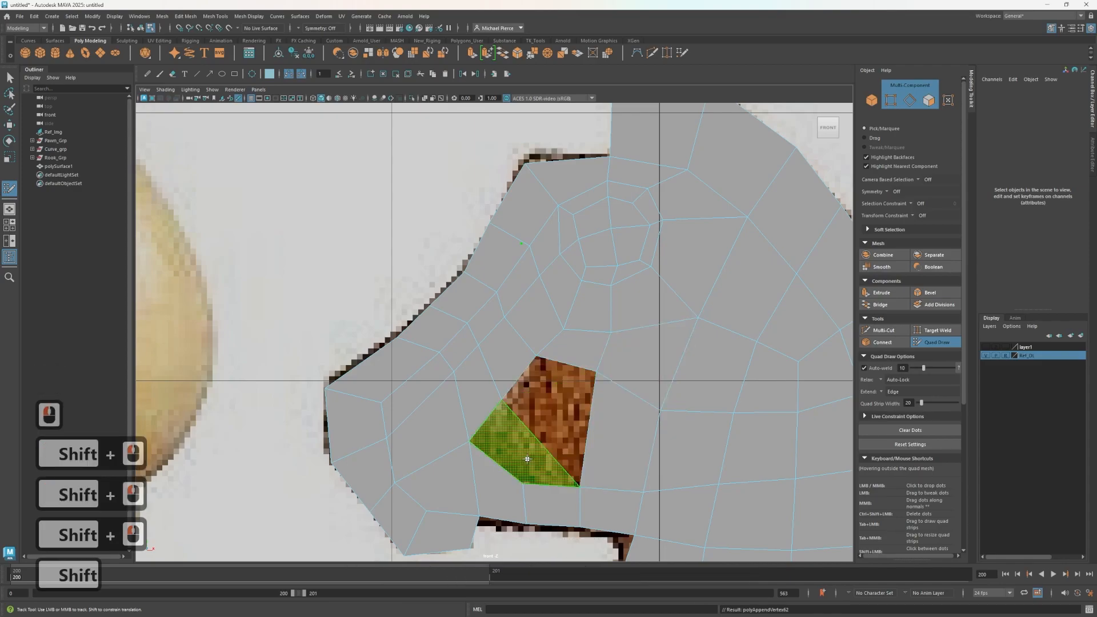
shift+click(555, 402)
shift+click(515, 439)
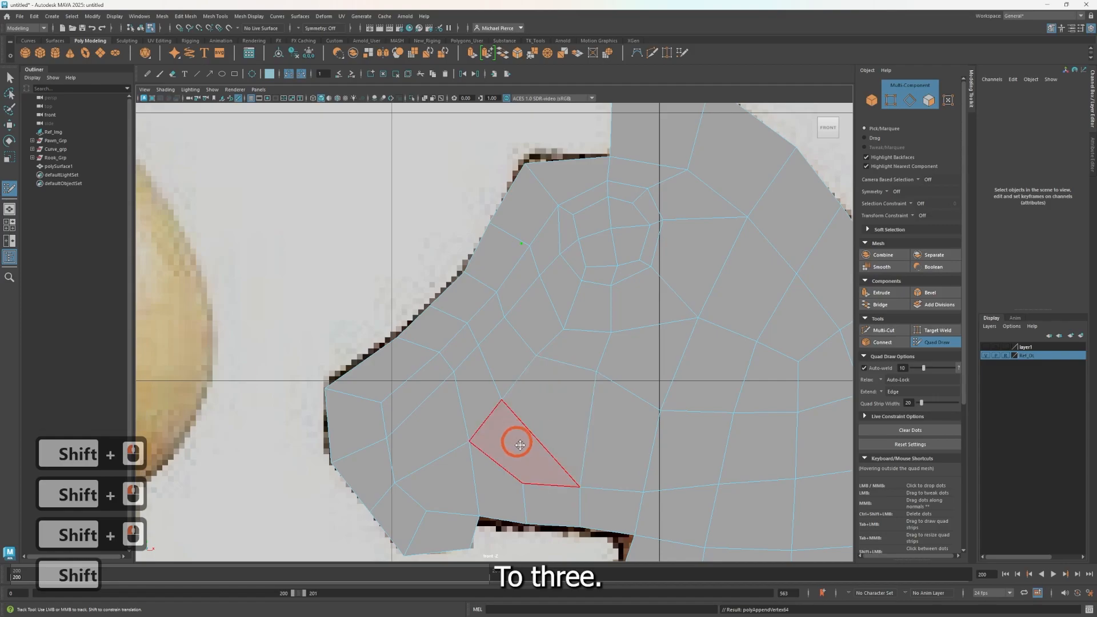
Step: Relax the vertices across the newly filled cheek and the neighbouring neck area to even out the quads
mouse_move(571, 410)
shift+mouse_down()
mouse_move(539, 409)
mouse_move(590, 422)
shift+mouse_up()
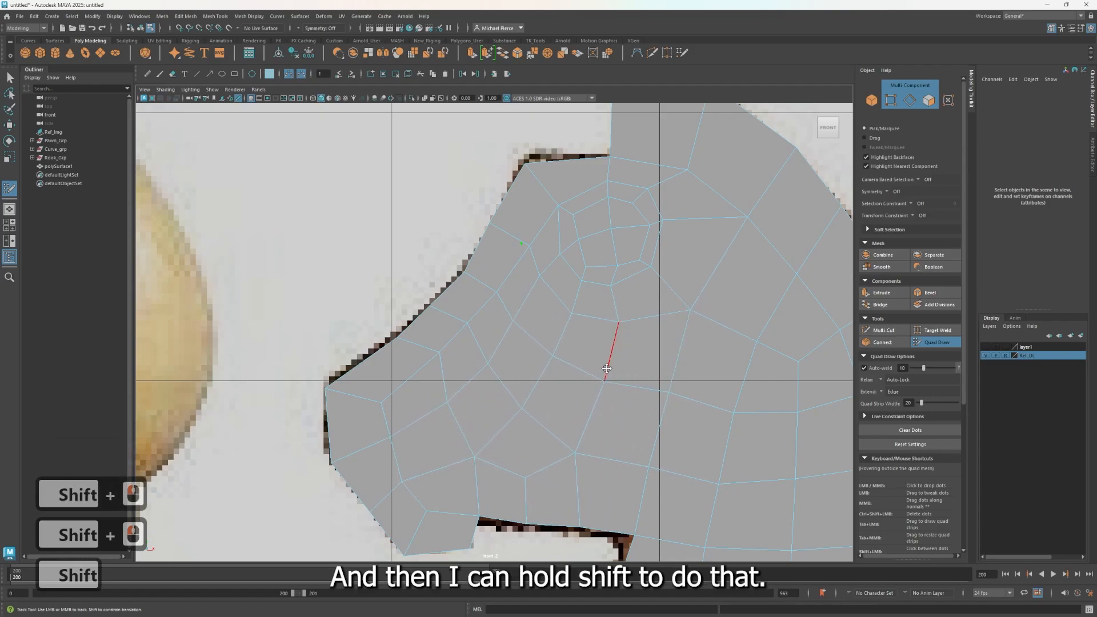
alt+middle_drag(572, 323, 579, 421)
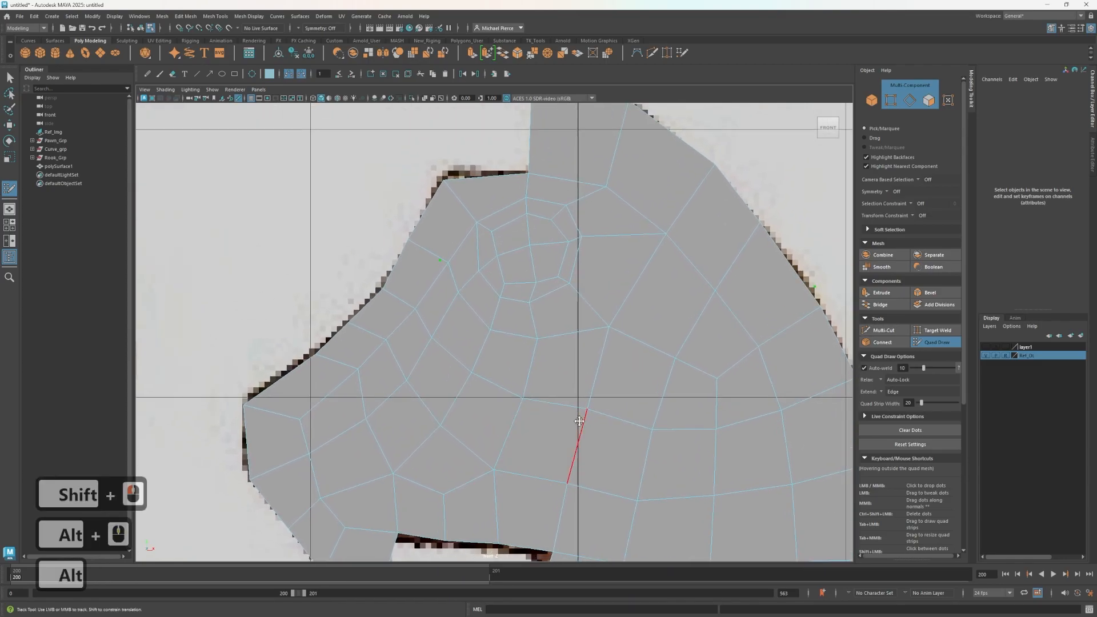
shift+click(734, 470)
Step: Show the mesh as wireframe and tighten the eye ring vertices to the eye outline in the reference image
key(4)
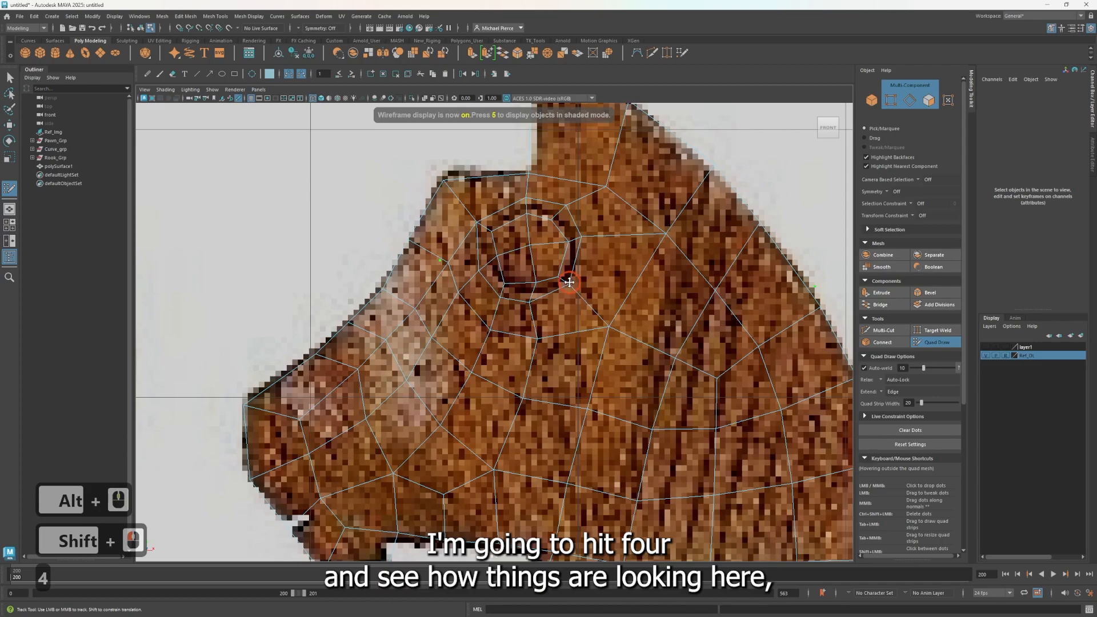
click(536, 283)
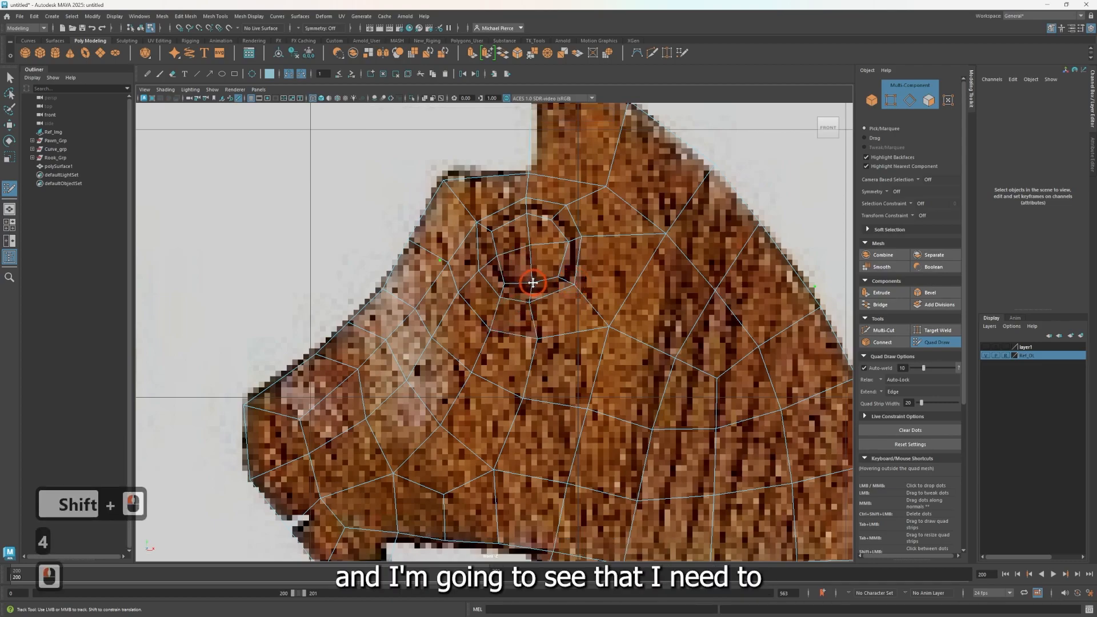
click(533, 299)
click(533, 297)
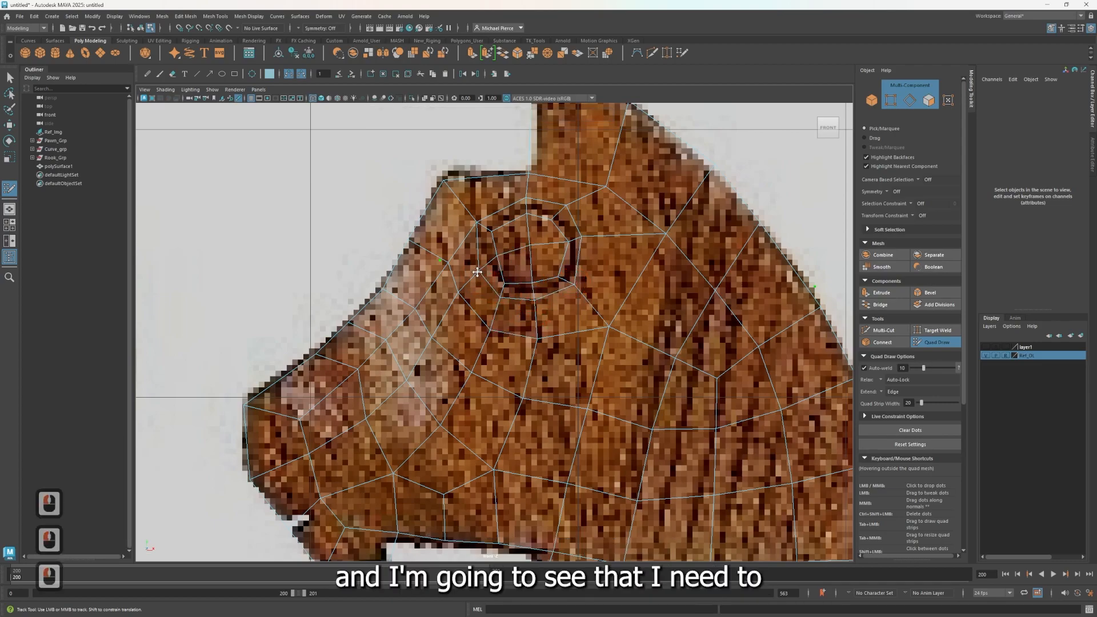
click(477, 255)
drag(523, 198, 565, 207)
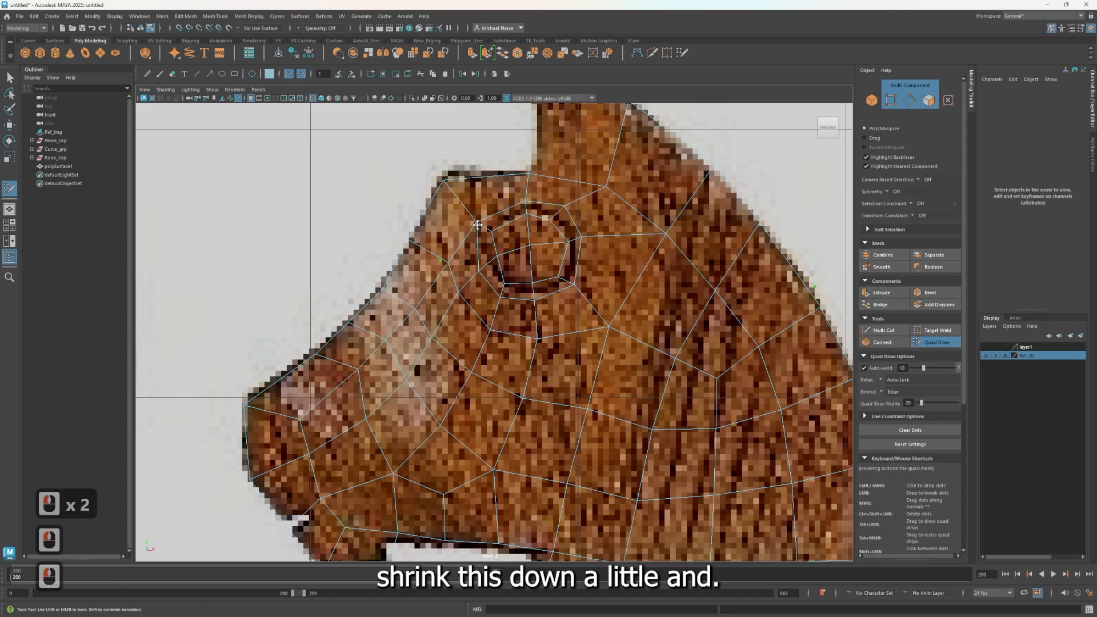
mouse_move(457, 251)
shift+mouse_down()
mouse_move(419, 326)
mouse_move(455, 172)
shift+mouse_up()
click(559, 211)
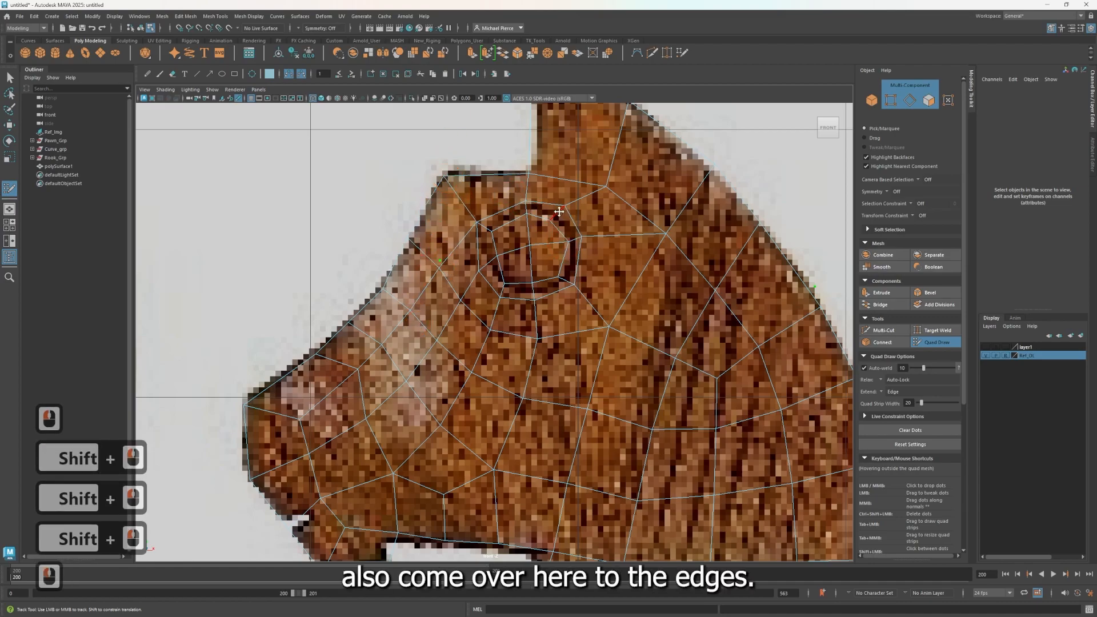
click(573, 303)
Step: Select the eye's outer ring edge loop, restore the textured shaded display and circularize the loop
key(q)
right_drag(556, 310, 548, 275)
double_click(533, 203)
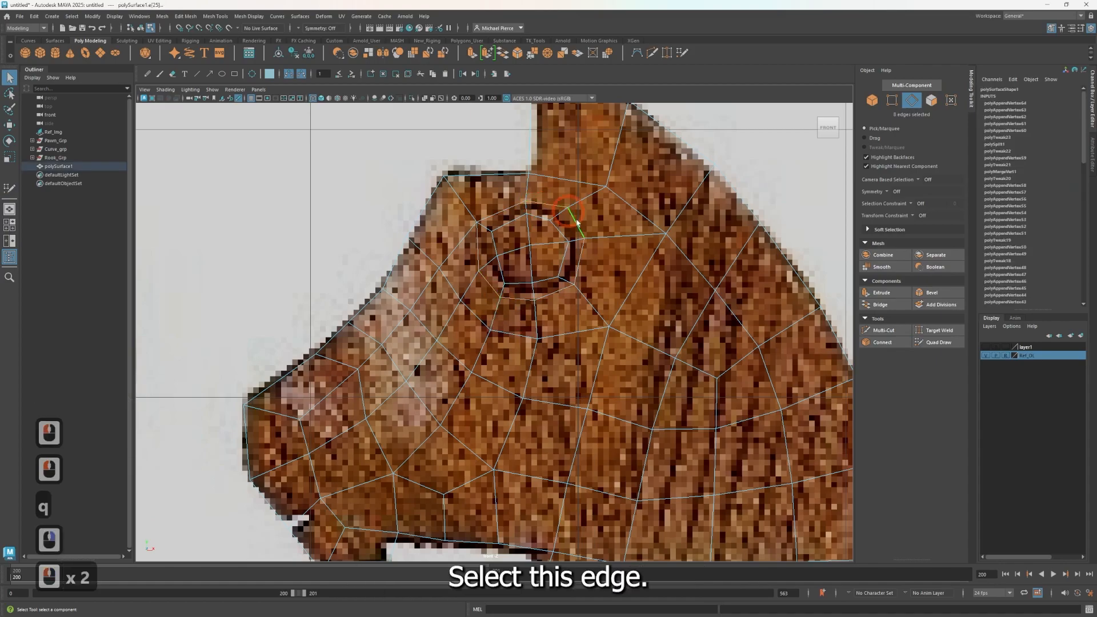
key(6)
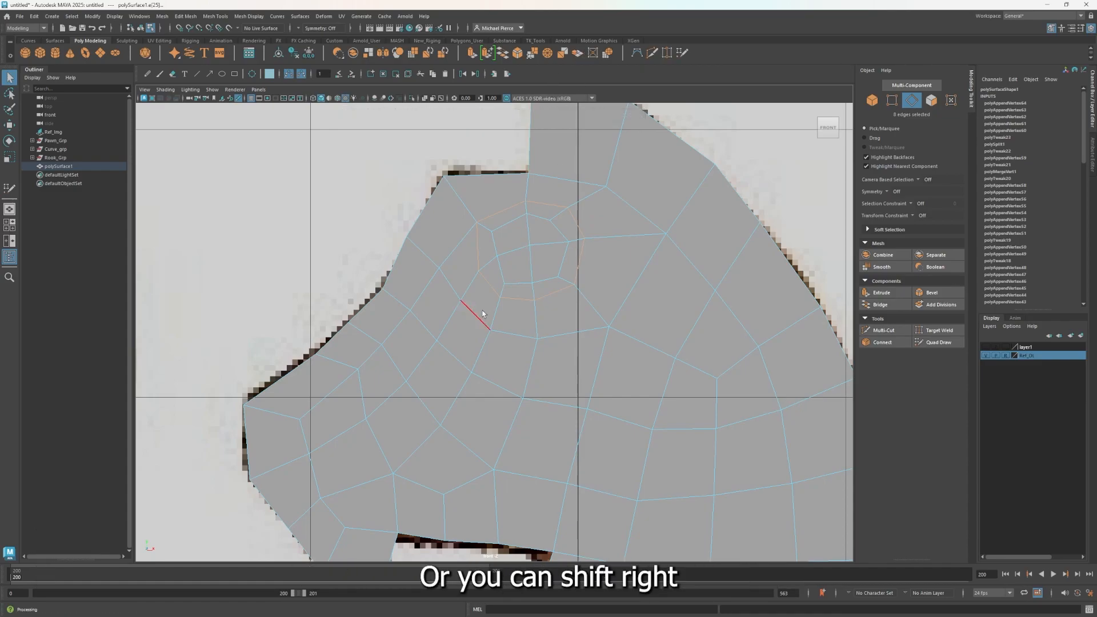
shift+right_click(497, 240)
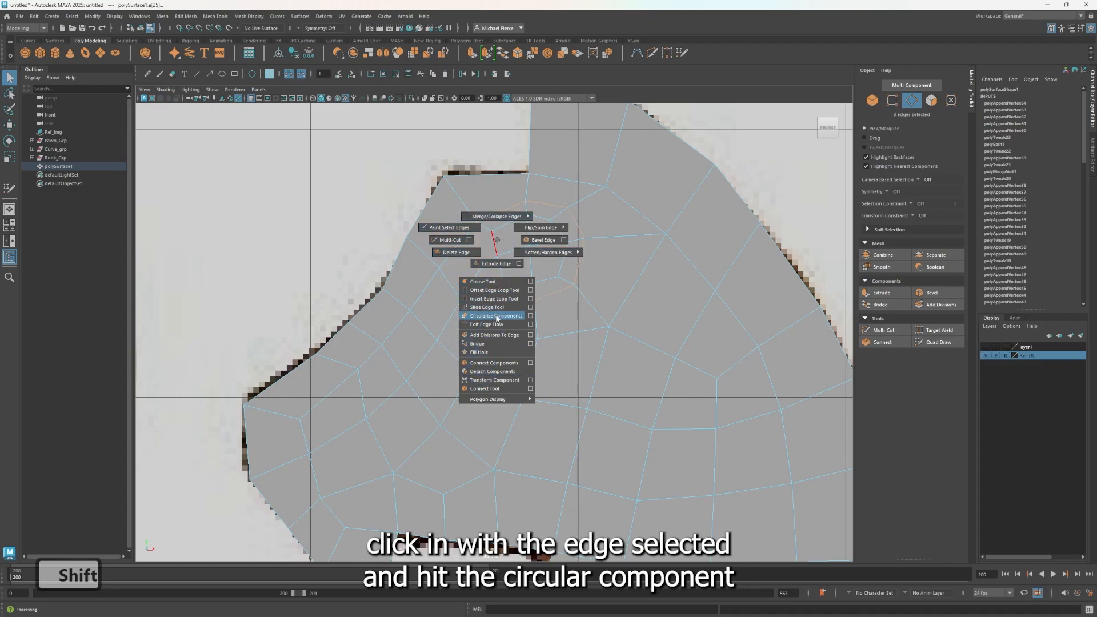
shift+click(493, 318)
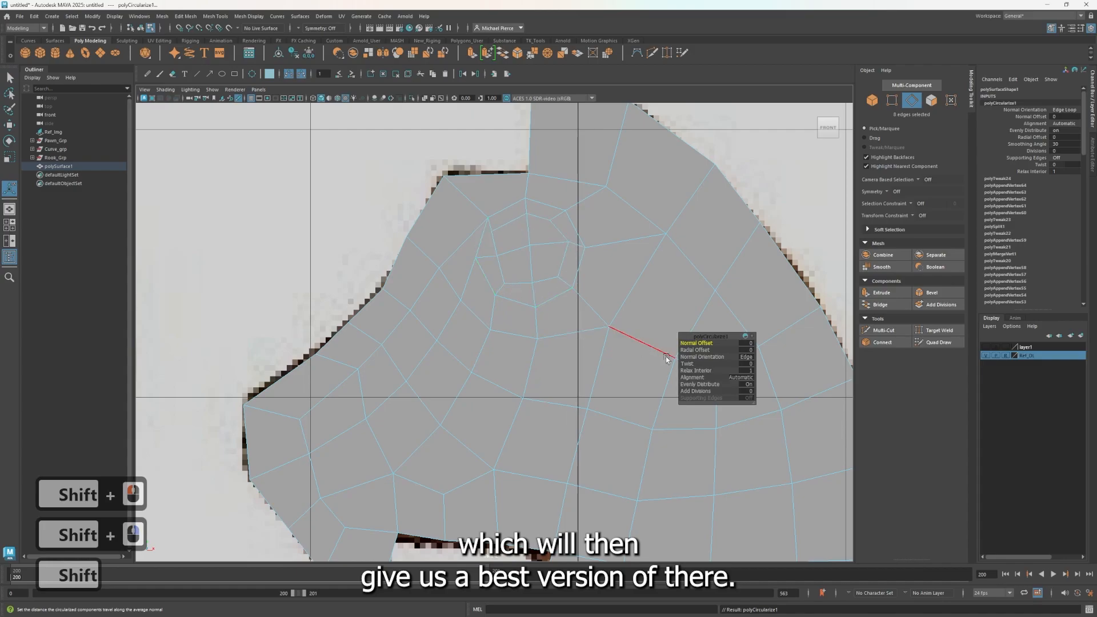
Step: Try a negative normal offset on the circularized eye loop, undo back to the original loop and circularize it again
drag(709, 350, 671, 345)
key(ctrl+z)
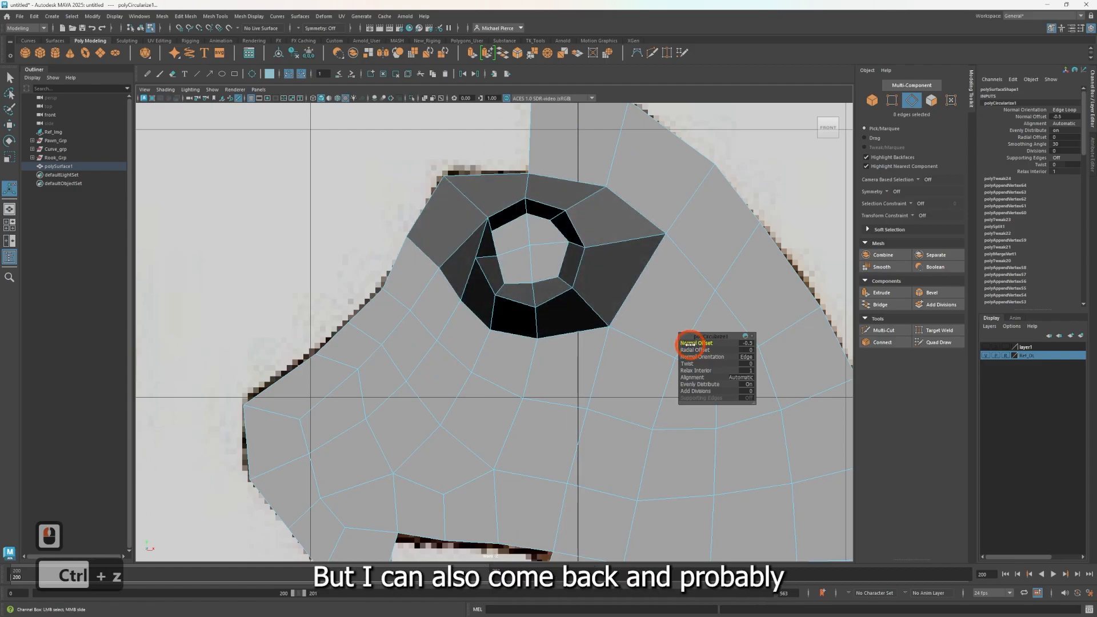
key(ctrl+z)
key(e)
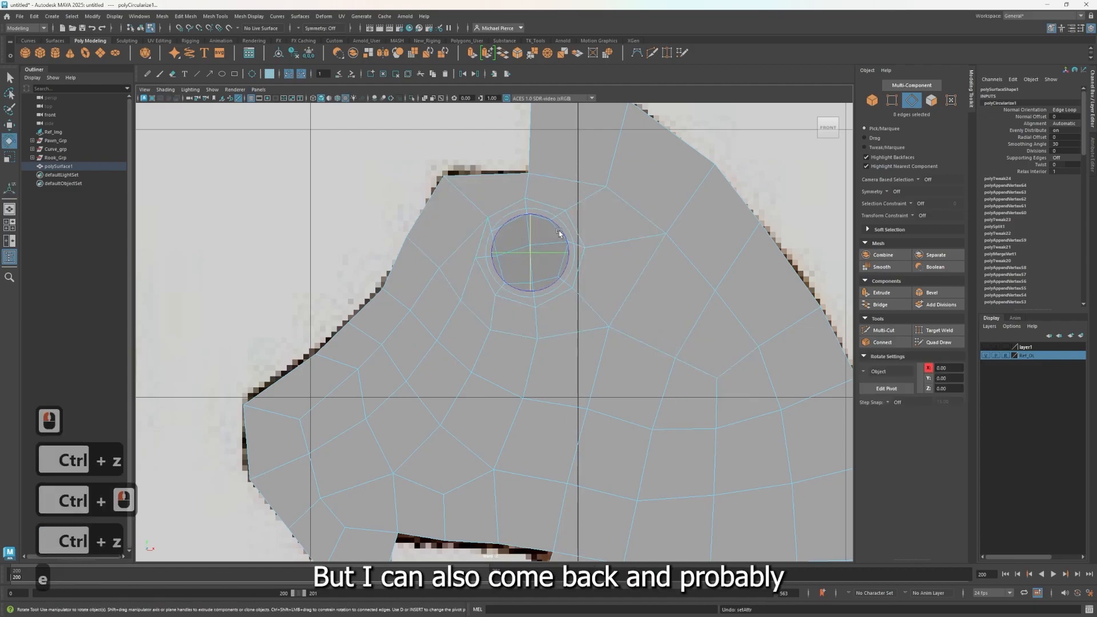
click(571, 226)
key(ctrl+z)
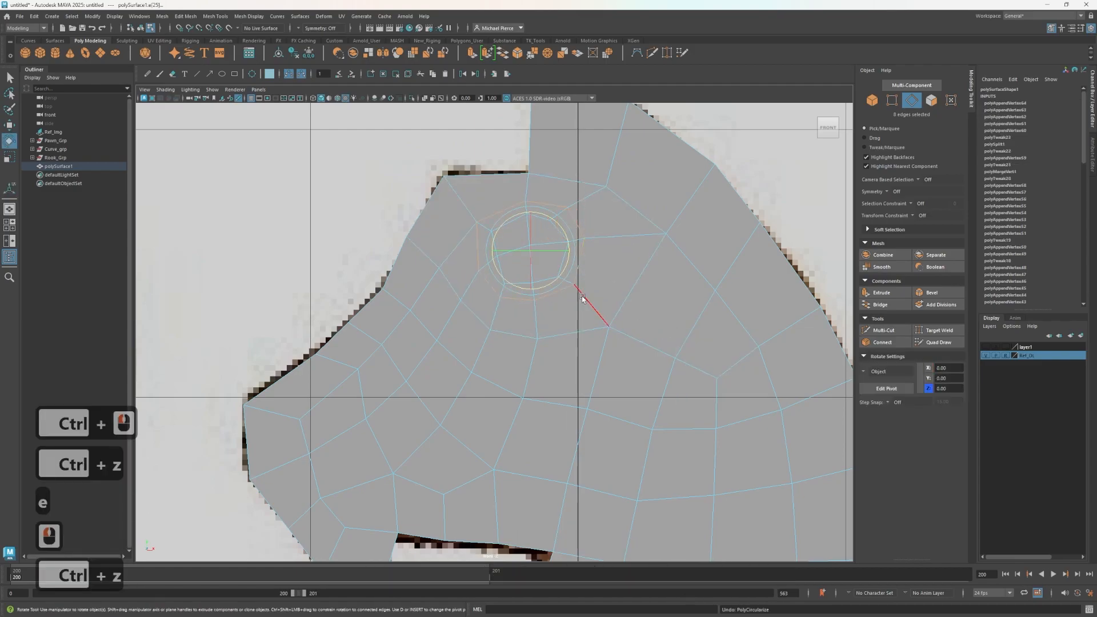
click(607, 52)
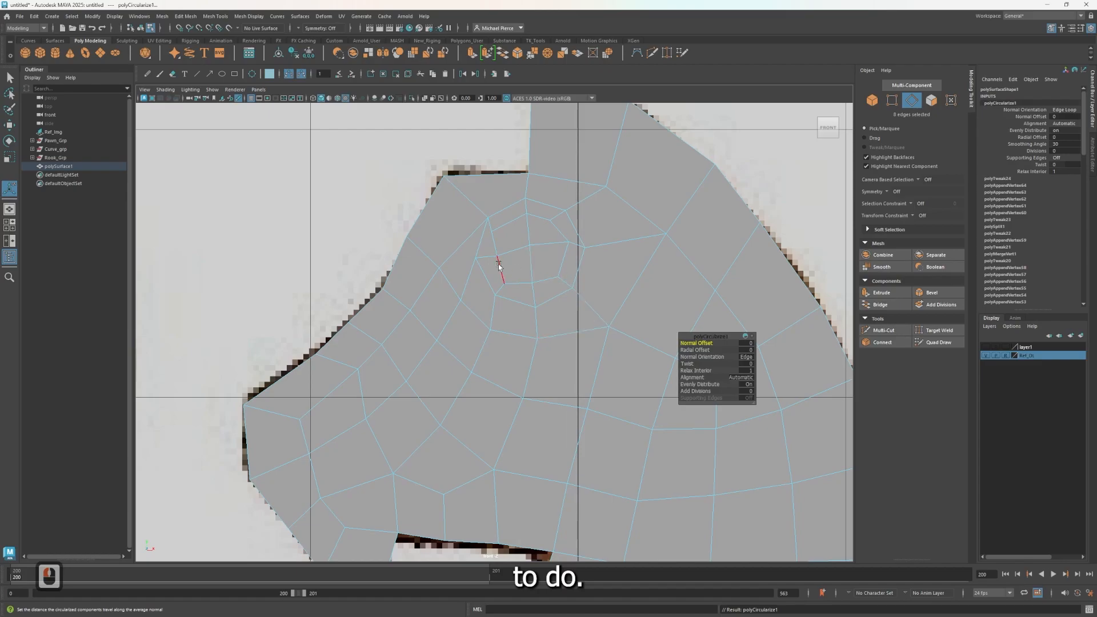
Step: Delete the ring of faces around the eye and the faces inside it
right_drag(493, 253, 495, 276)
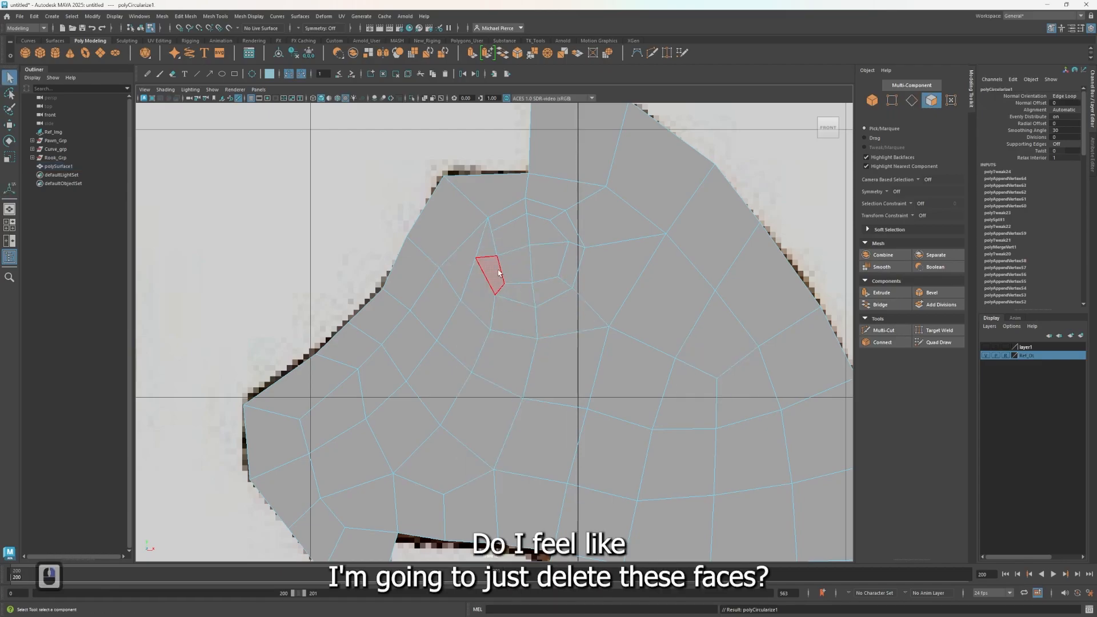
click(499, 273)
shift+double_click(516, 291)
key(Delete)
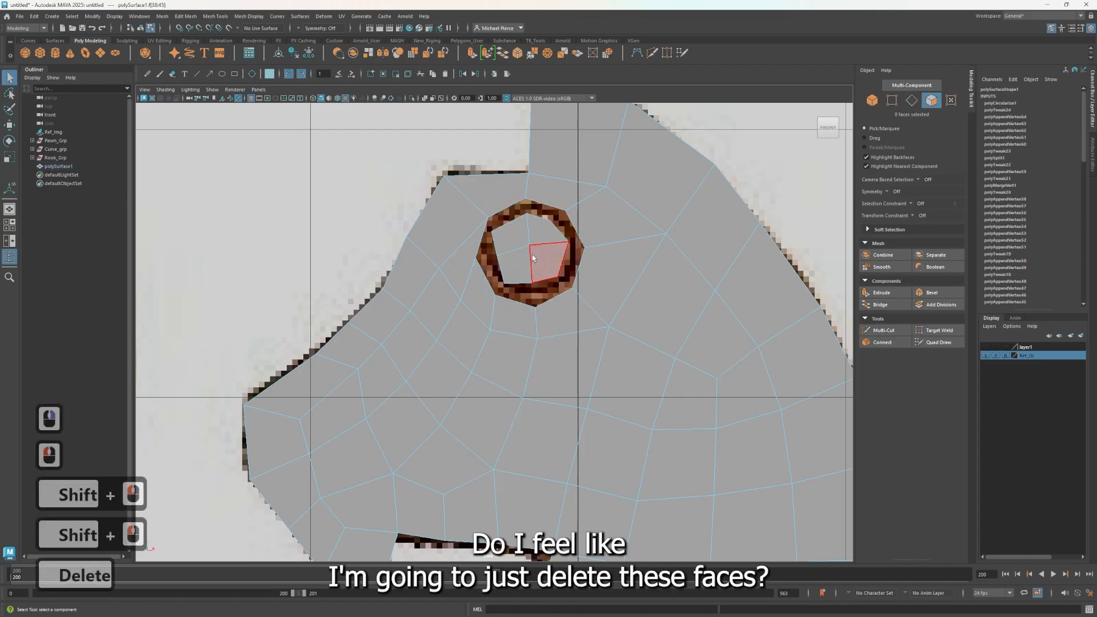
double_click(533, 260)
key(Delete)
Step: Extrude the eye hole's border edges inward as a narrow ring, extrude them again and merge them to the center
right_drag(525, 240, 525, 217)
double_click(480, 243)
key(r)
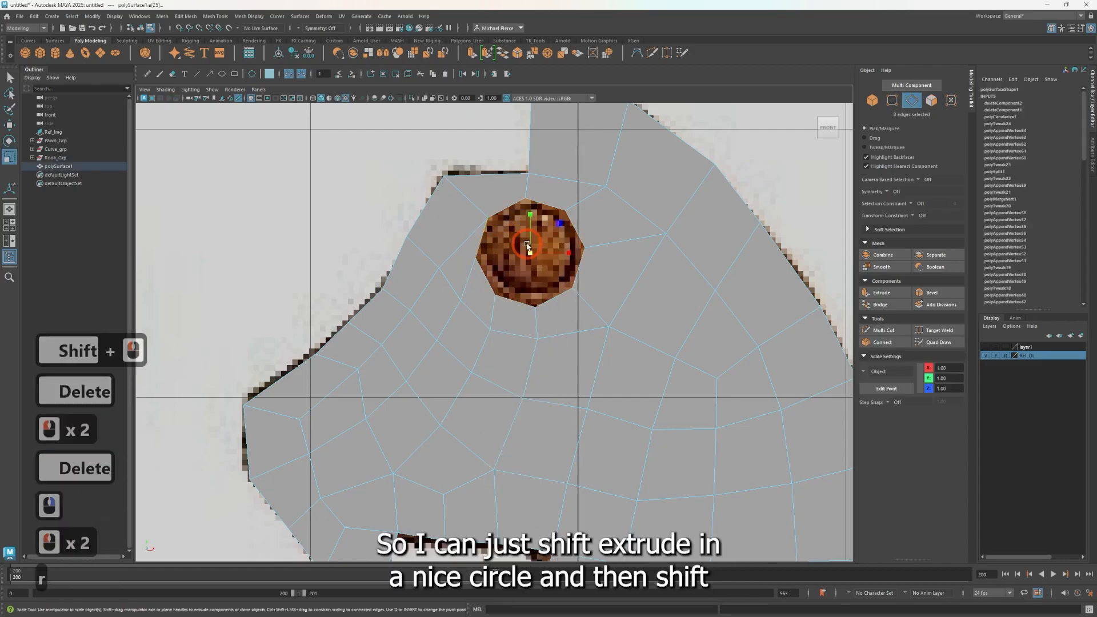
key(shift)
shift+drag(529, 255, 524, 257)
key(w)
key(ctrl+z)
key(r)
key(shift)
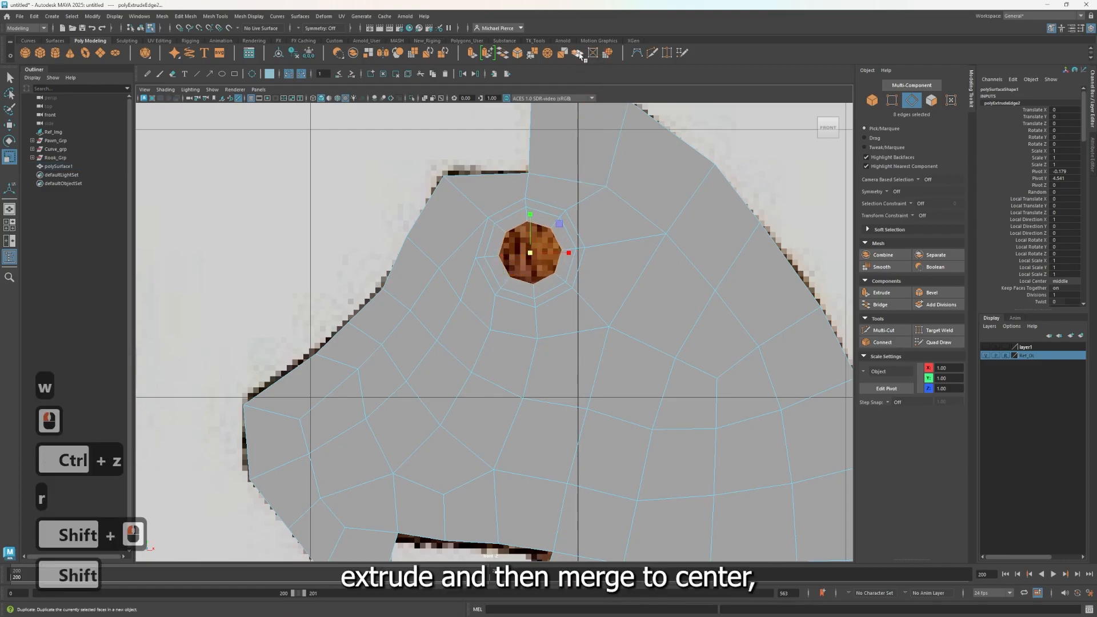
click(537, 55)
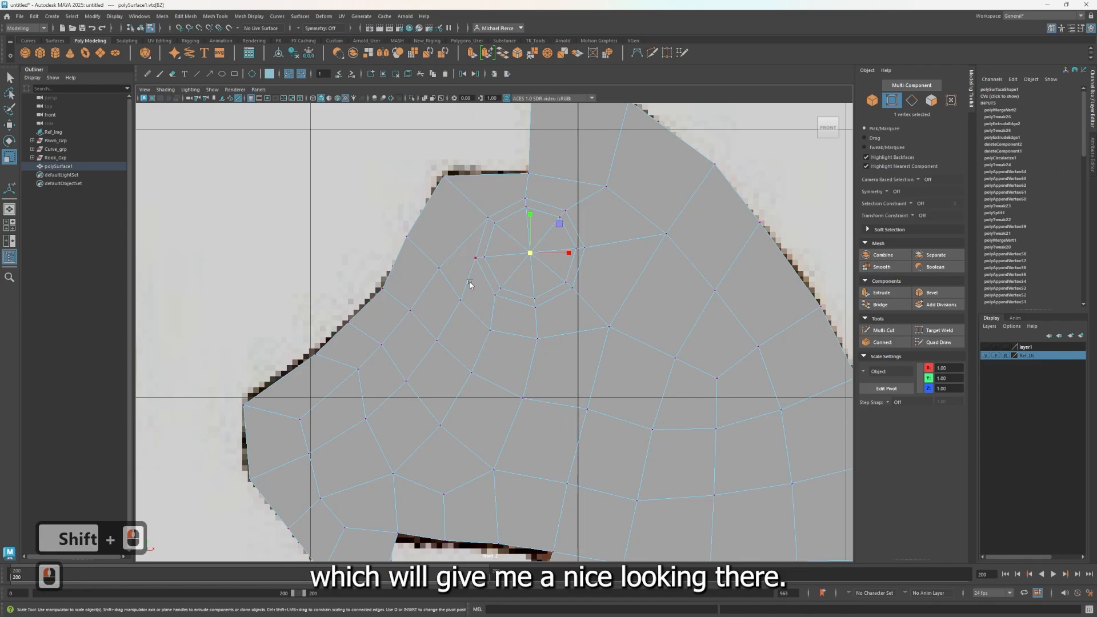
Step: With Quad Draw, reposition the vertices on the nose side of the eye and relax the surrounding cheek vertices
click(460, 300)
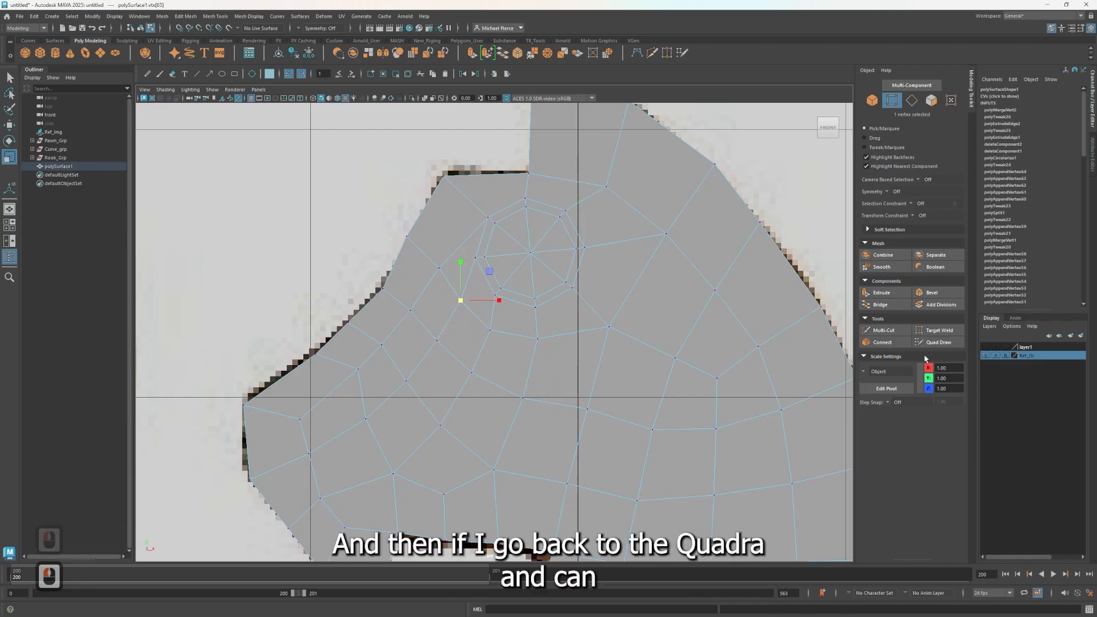
click(937, 342)
key(shift)
mouse_move(424, 297)
shift+mouse_down()
mouse_move(434, 262)
mouse_move(459, 250)
mouse_move(441, 265)
mouse_move(448, 248)
shift+mouse_up()
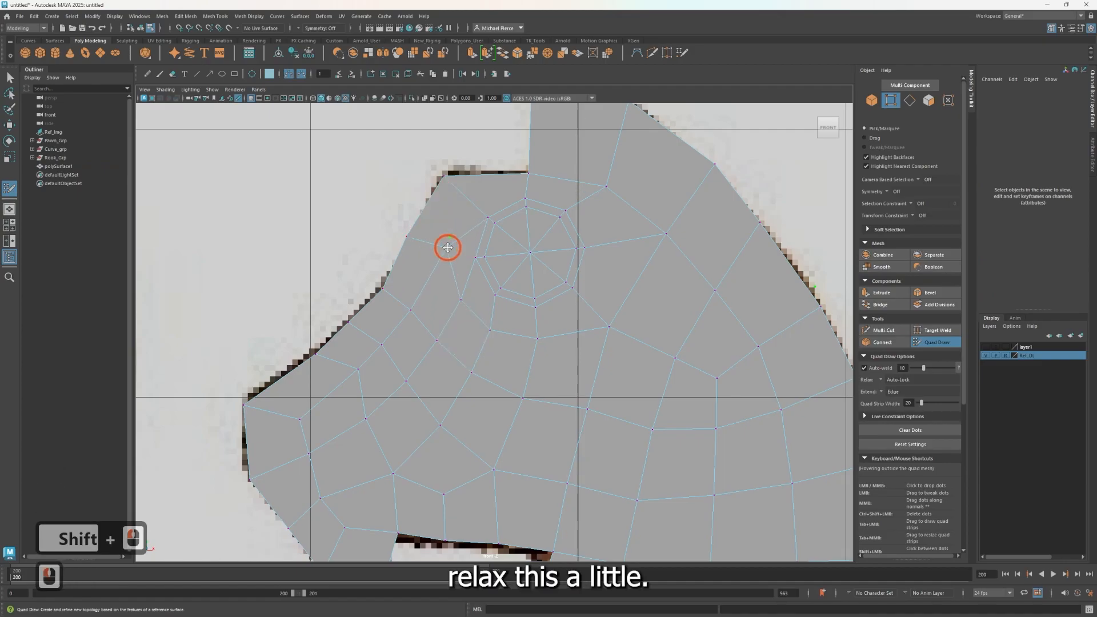
mouse_move(460, 300)
mouse_down()
mouse_move(454, 272)
mouse_move(423, 302)
mouse_up()
click(442, 341)
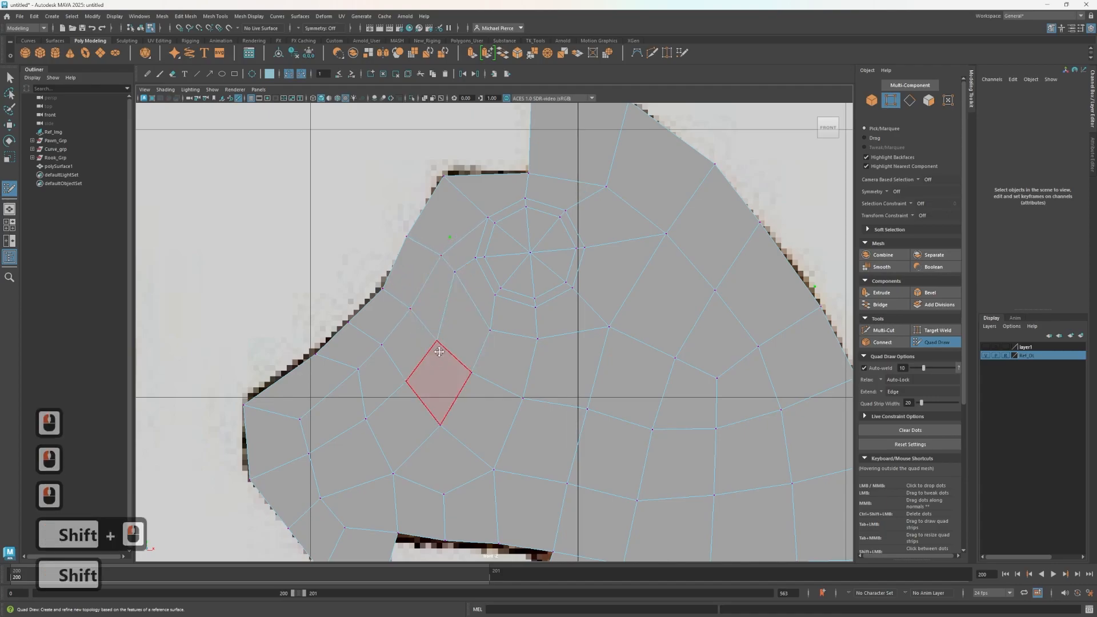
shift+drag(441, 348, 496, 389)
shift+click(496, 388)
shift+click(562, 393)
Step: Extend the neck's whole lower border edge loop down to the collar at the base in three rows with Quad Draw
scroll(542, 411, down, 4)
scroll(539, 382, up, 8)
scroll(539, 381, up, 5)
scroll(570, 452, up, 3)
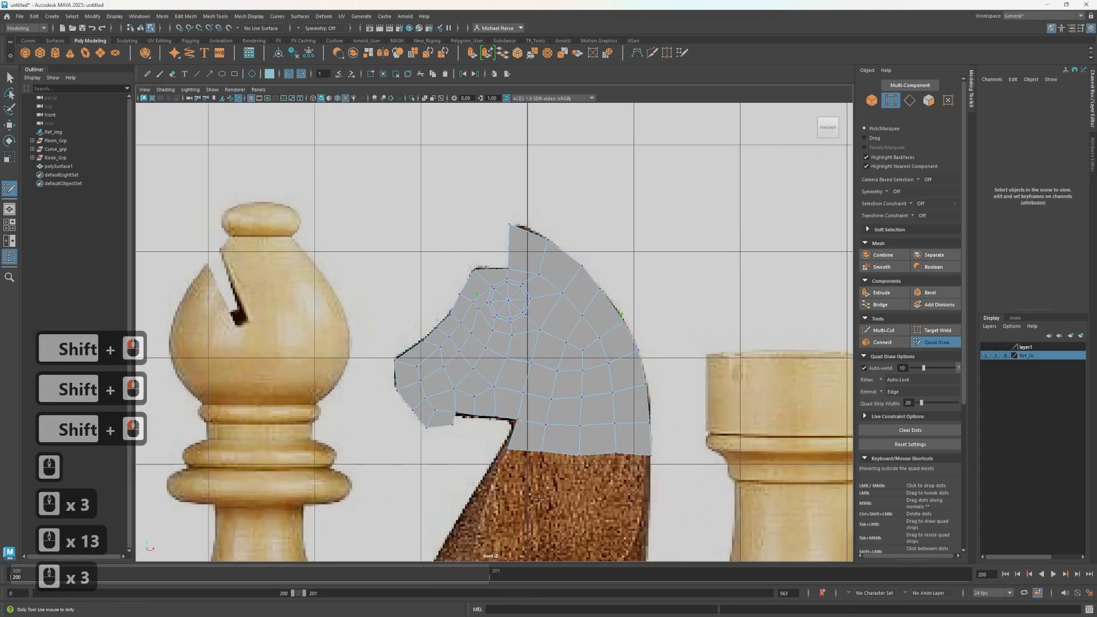
alt+middle_drag(521, 477, 476, 387)
scroll(499, 420, up, 2)
alt+middle_drag(490, 335, 446, 269)
click(439, 255)
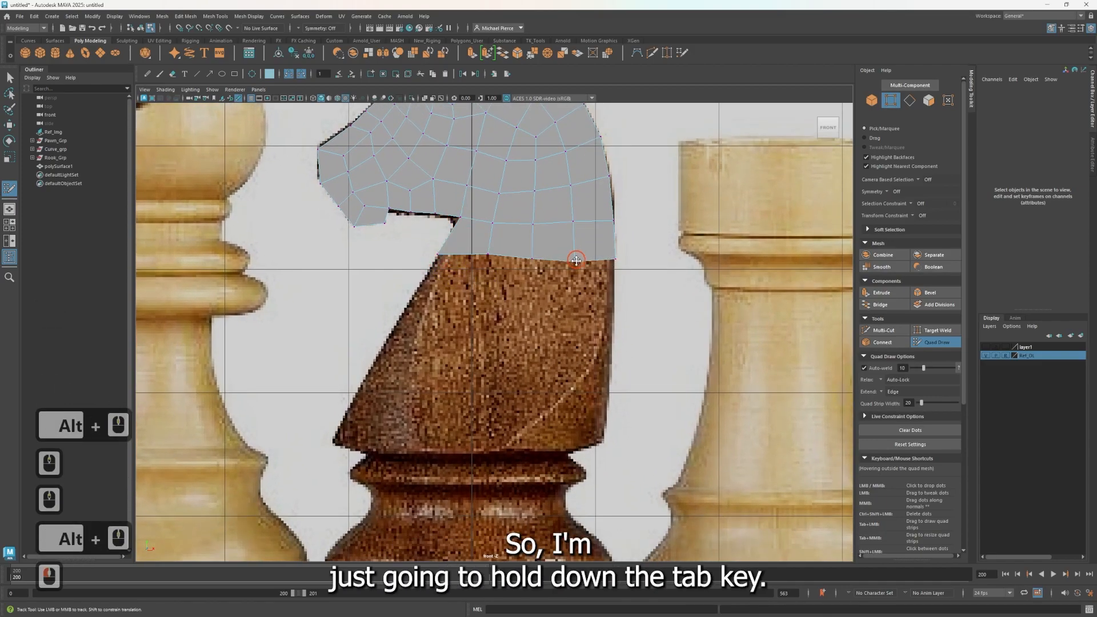
key(Tab)
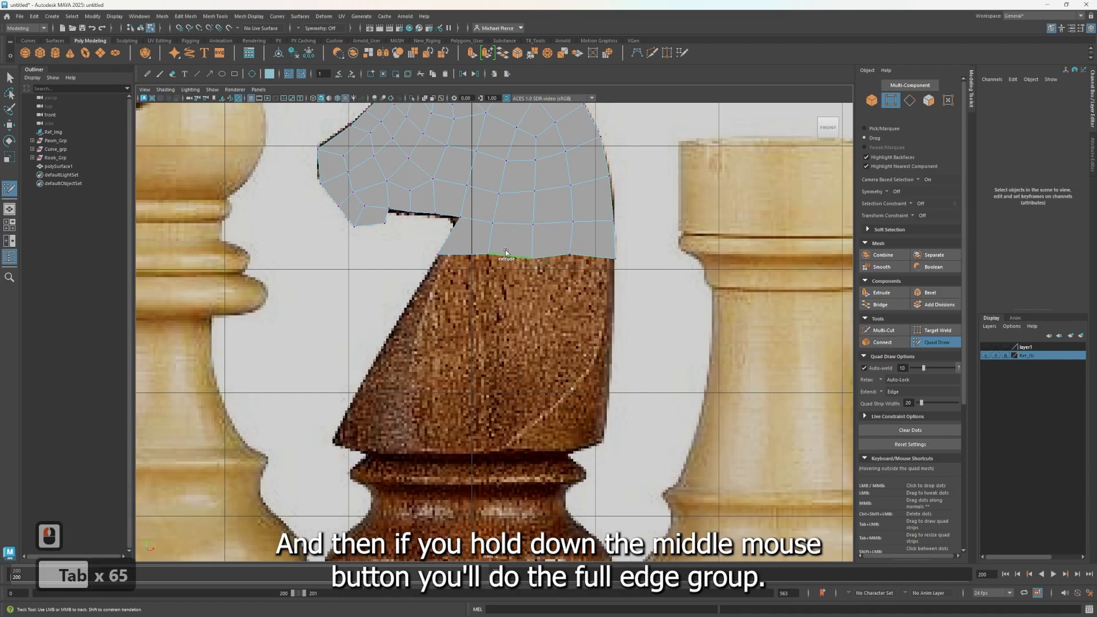
middle_drag(507, 257, 453, 453)
Step: Move the outer vertices of the new neck rows and the bottom edge onto the reference silhouette at the back and front
drag(567, 453, 607, 442)
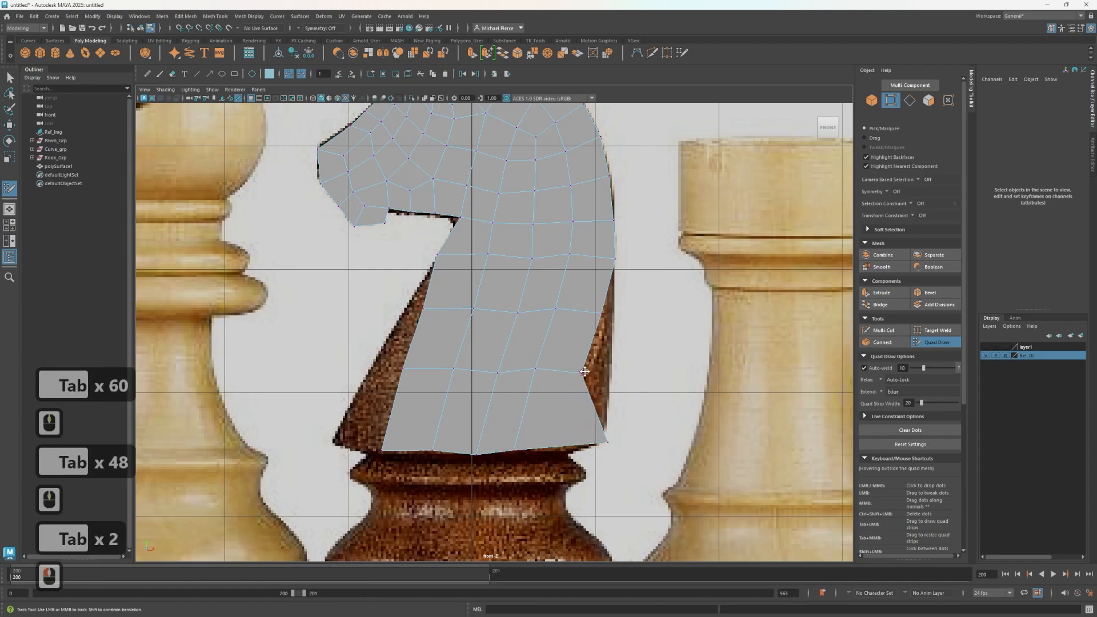
drag(583, 373, 612, 381)
click(593, 316)
click(609, 316)
drag(599, 316, 615, 323)
drag(426, 310, 402, 311)
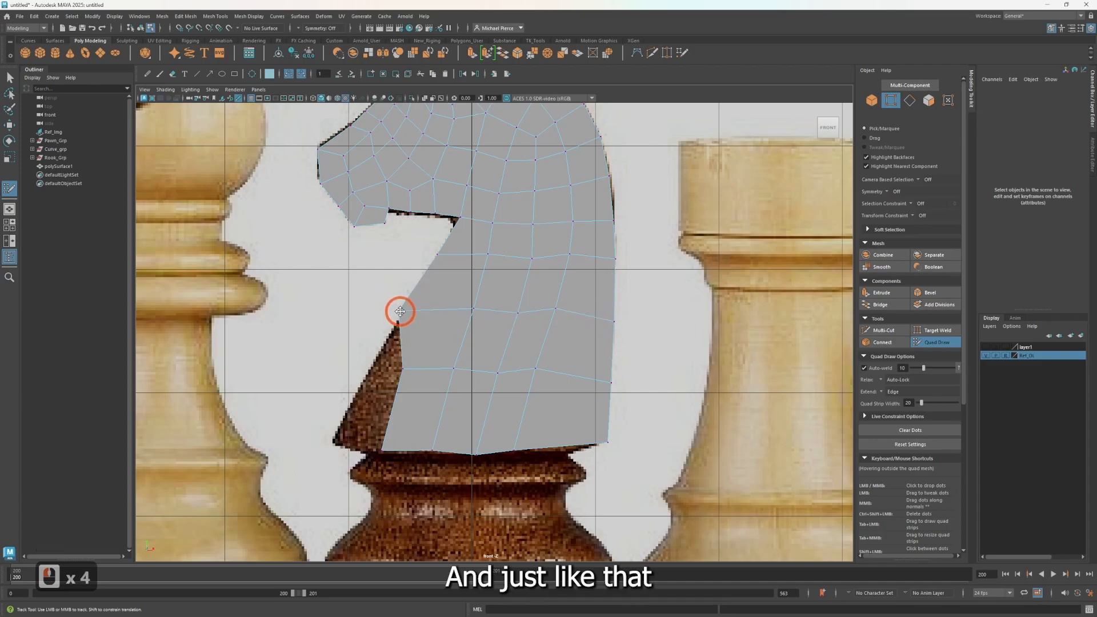
drag(406, 367, 374, 373)
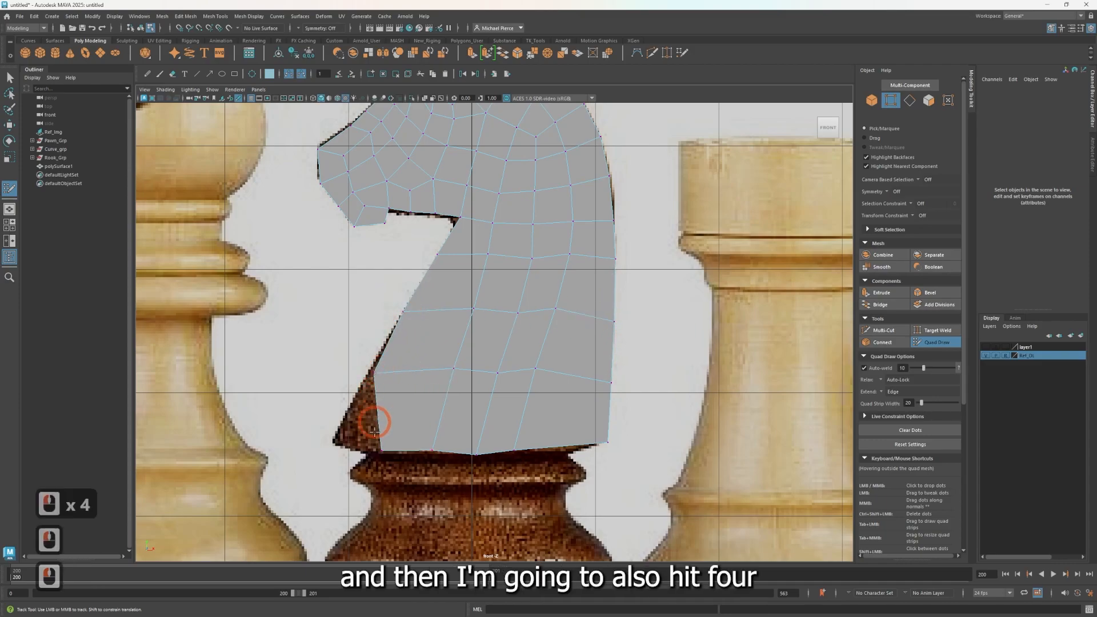
drag(366, 451, 330, 443)
drag(432, 450, 401, 458)
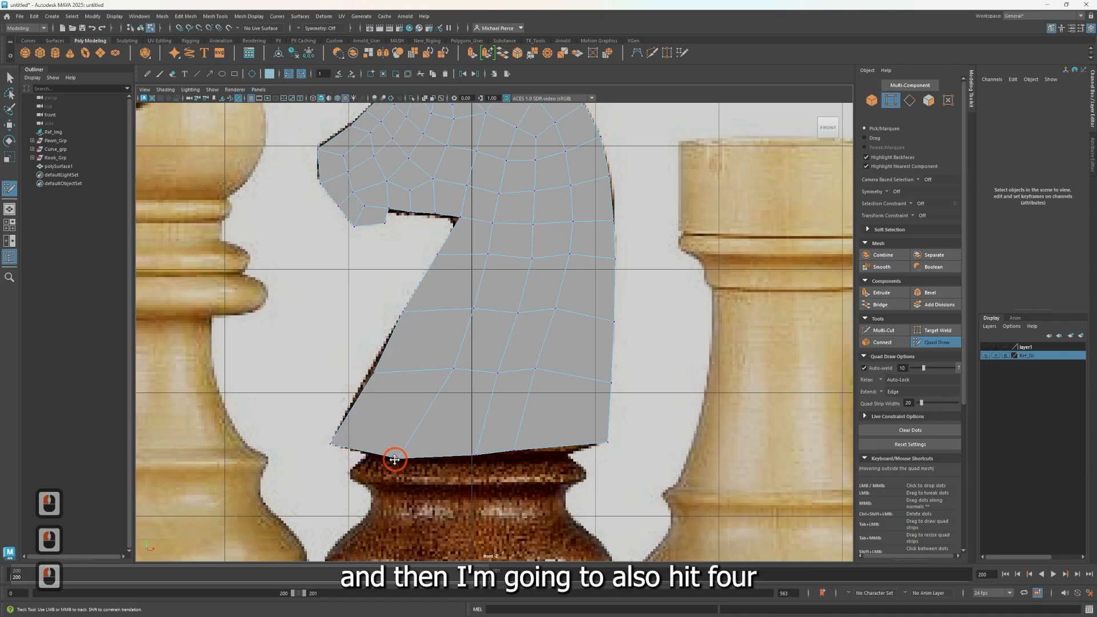
Step: Switch to wireframe display and move the rear inner column of vertices to follow the curved mane line on the reference
key(4)
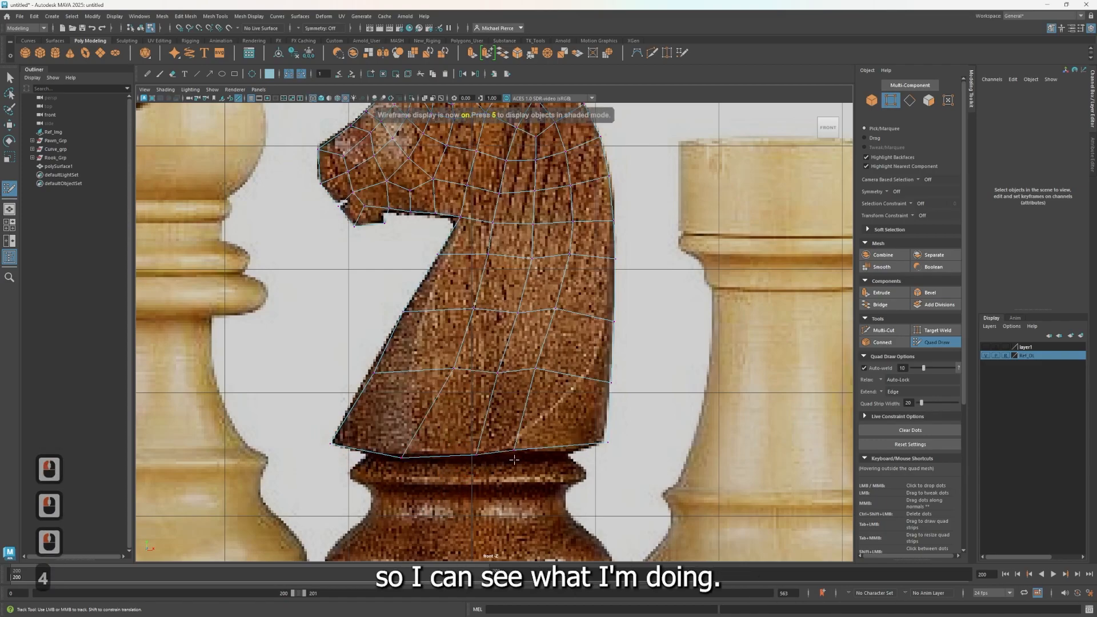
drag(515, 454, 499, 453)
drag(535, 369, 569, 381)
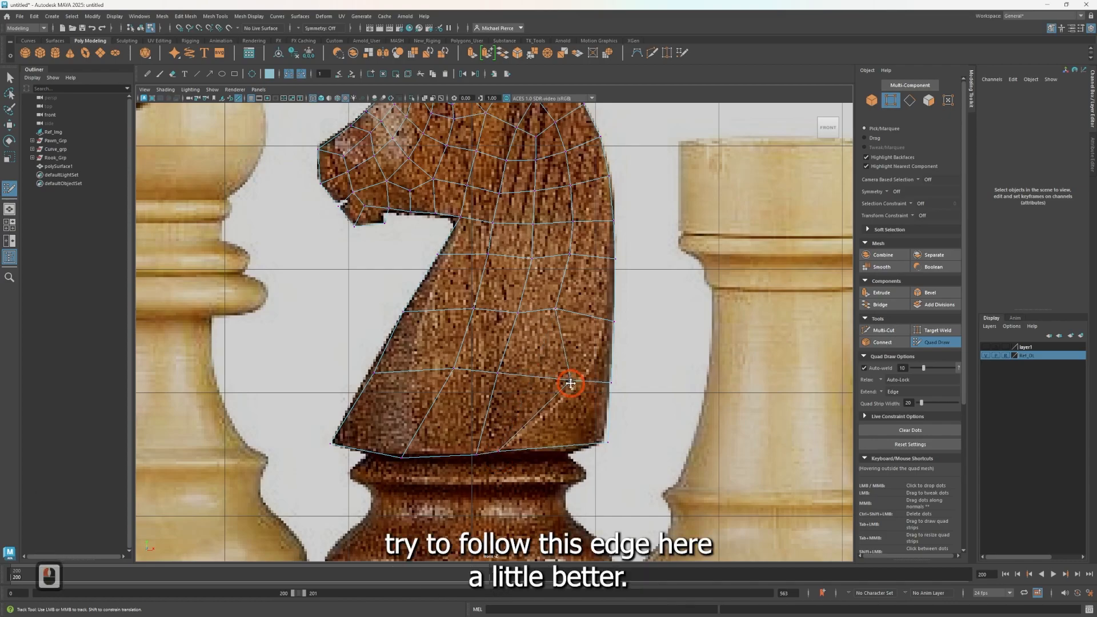
mouse_move(586, 309)
mouse_down()
mouse_move(604, 309)
mouse_move(594, 313)
mouse_up()
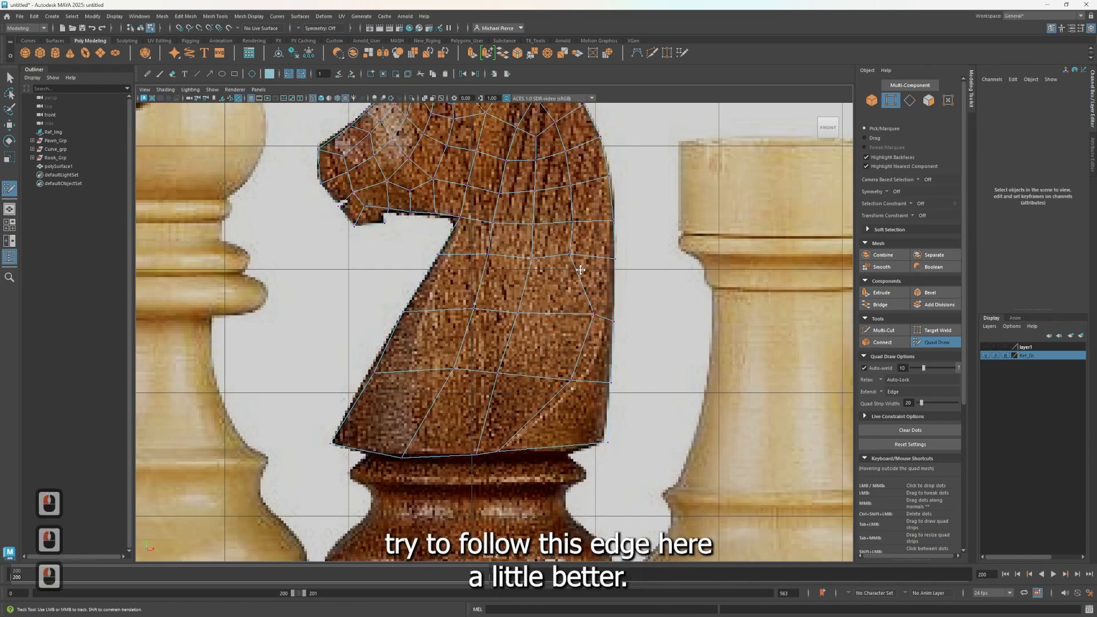
mouse_move(575, 255)
mouse_down()
mouse_move(600, 252)
mouse_move(588, 184)
mouse_up()
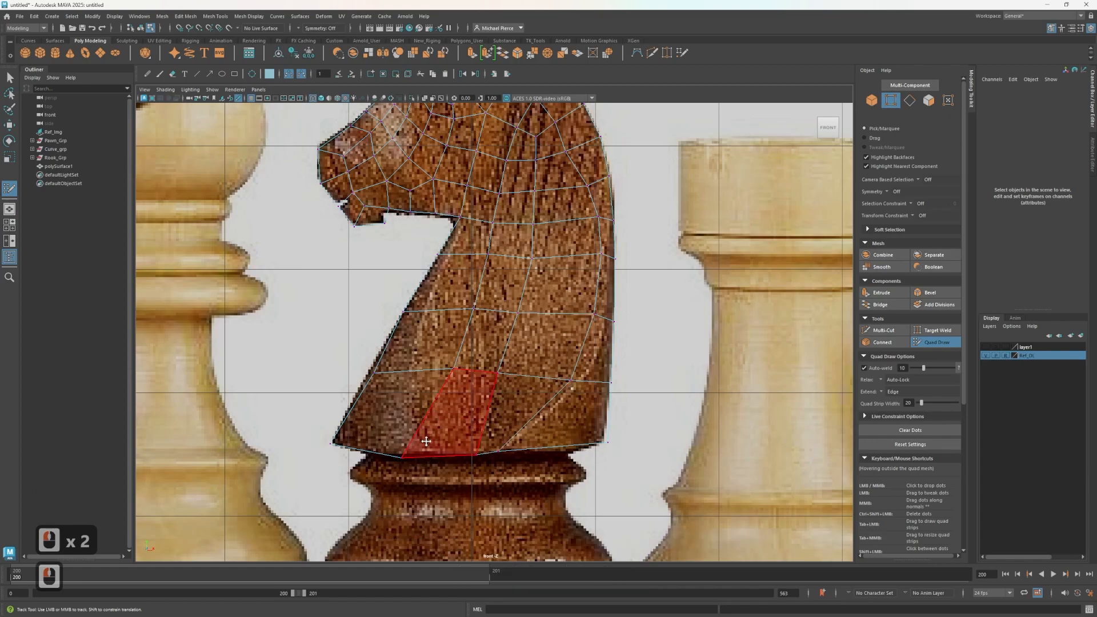
Step: Shift the front and middle columns of neck vertices toward the front edge to even out the spacing from base to jaw
drag(401, 457, 418, 449)
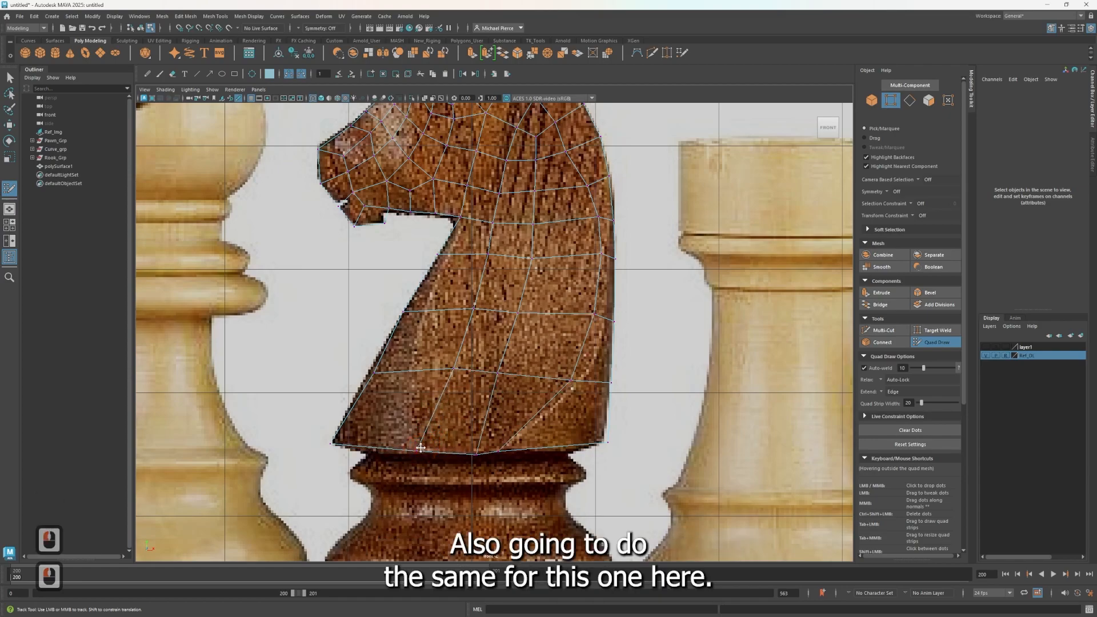
drag(459, 364, 422, 365)
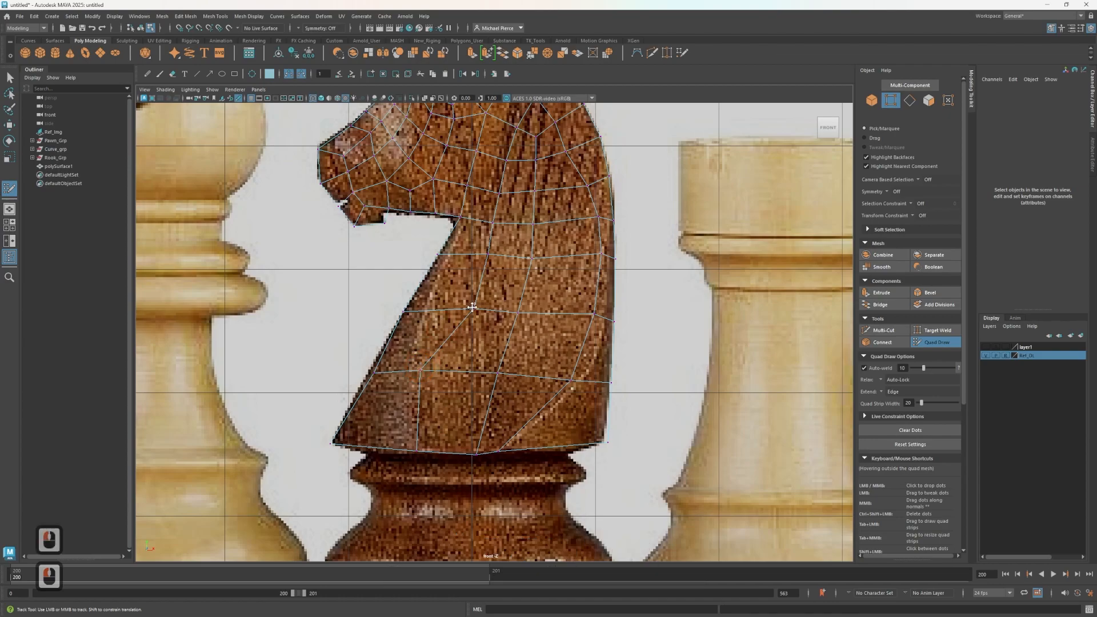
drag(437, 300, 439, 301)
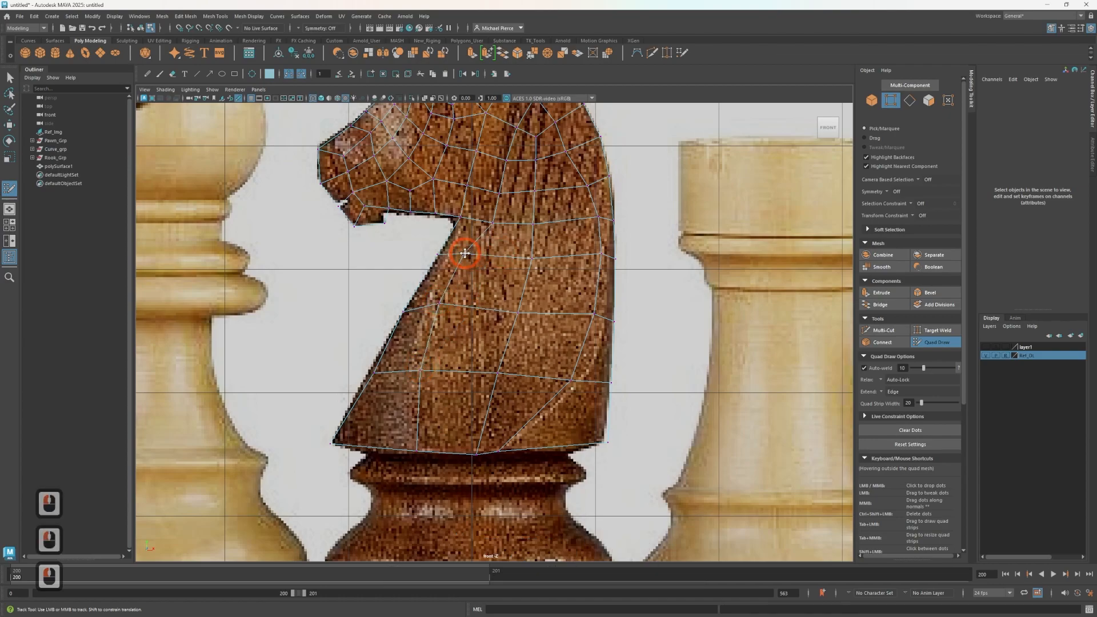
drag(492, 223, 484, 222)
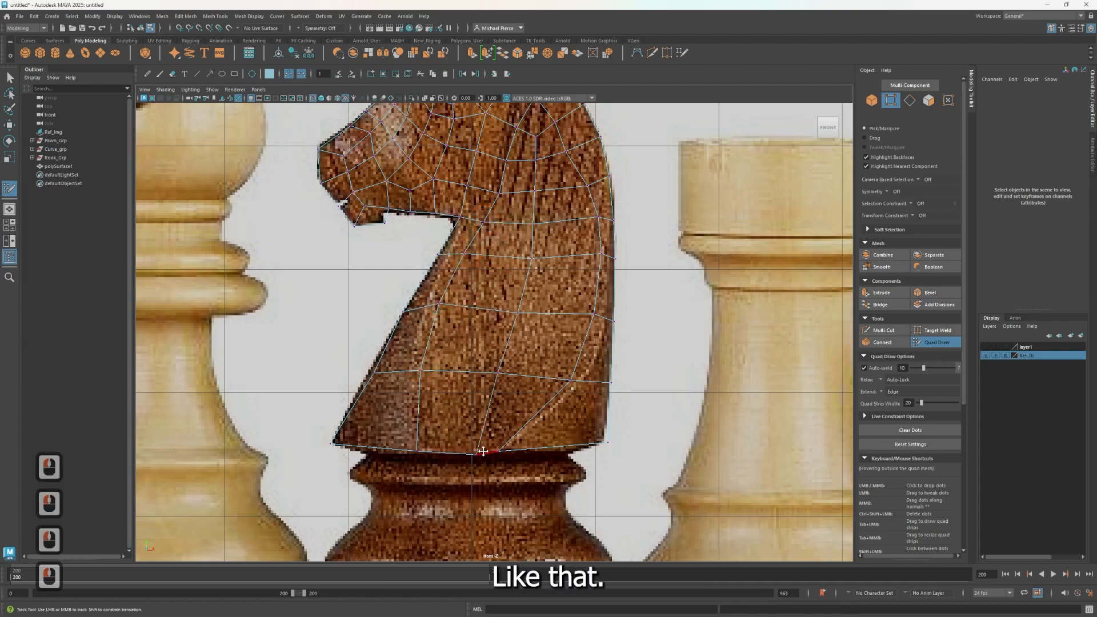
drag(467, 450, 462, 451)
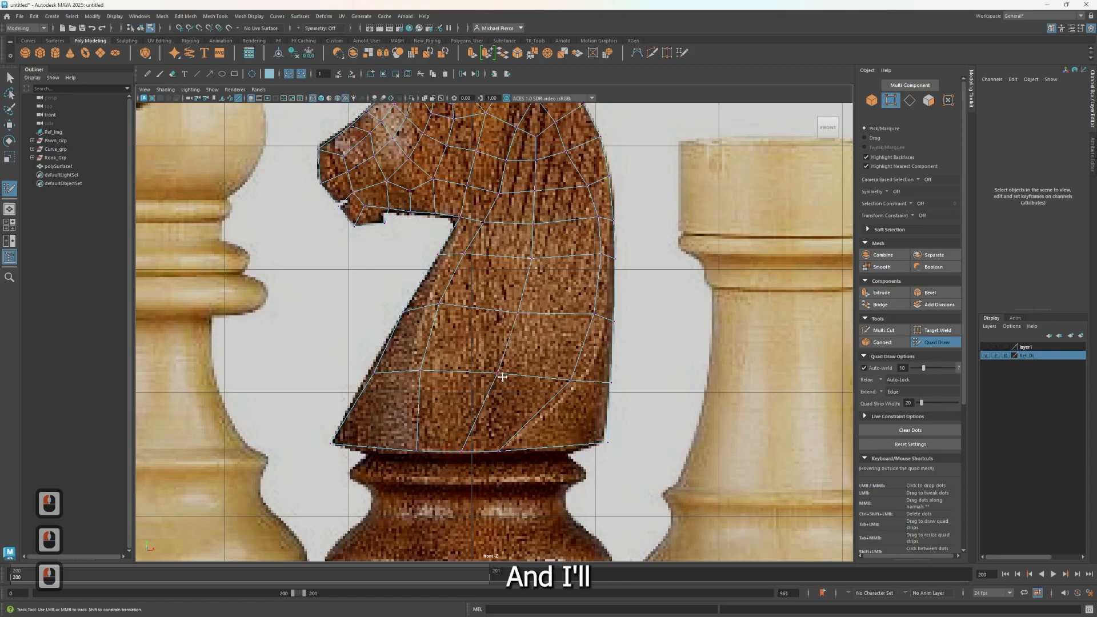
drag(501, 372, 492, 374)
Step: Relax the inner neck and lower cheek vertices to soften the edge flow
mouse_move(517, 306)
shift+mouse_down()
mouse_move(544, 170)
mouse_move(540, 182)
shift+mouse_up()
alt+middle_drag(508, 211, 494, 279)
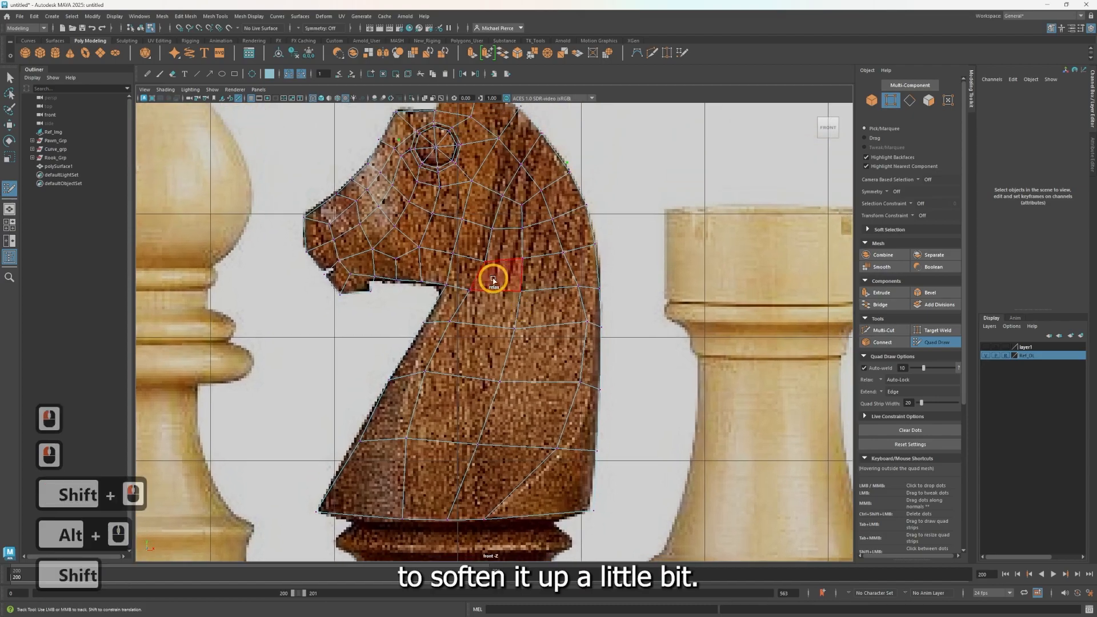
shift+drag(493, 234, 469, 311)
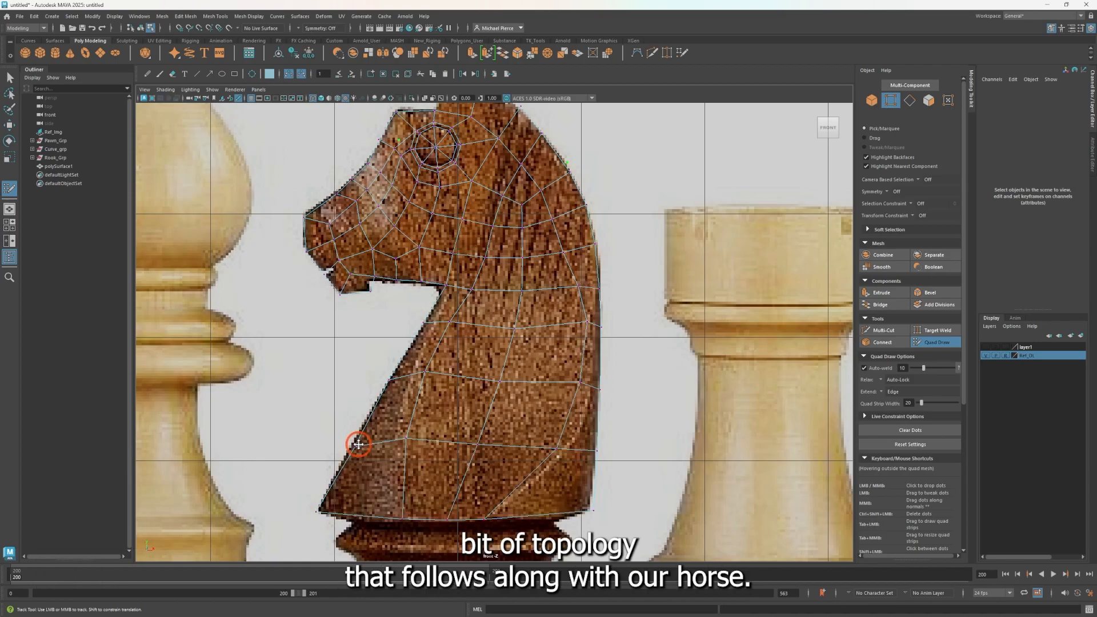
click(529, 381)
alt+middle_drag(587, 269, 627, 290)
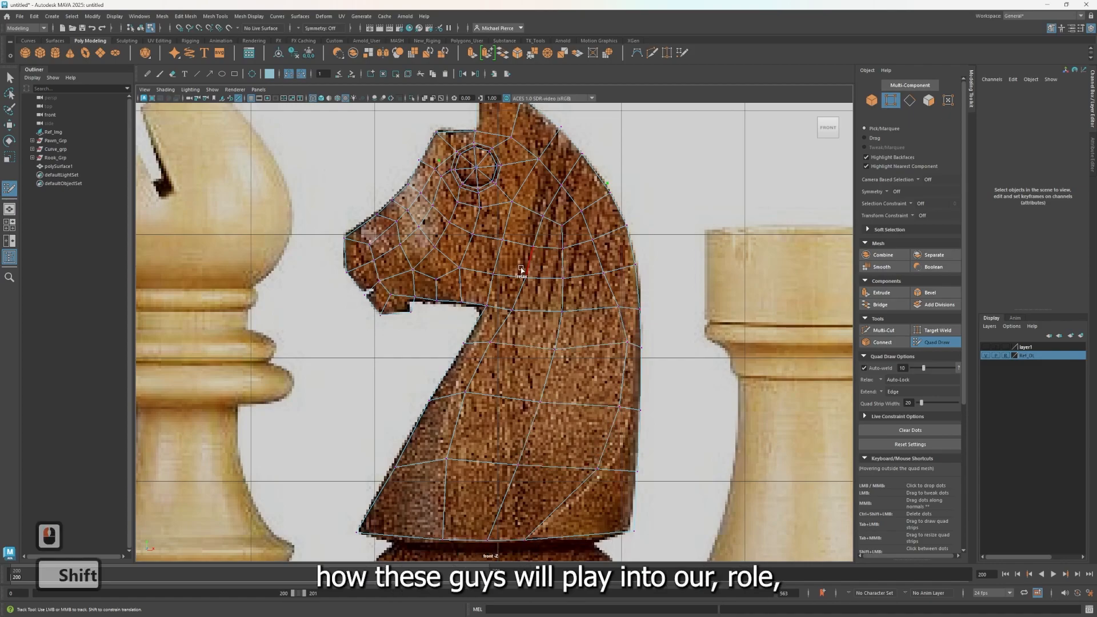
Step: Refine the rear inner column of neck vertices along the mane line and relax the vertices behind the cheek
mouse_move(611, 311)
shift+mouse_down()
mouse_move(606, 367)
mouse_move(619, 351)
shift+mouse_up()
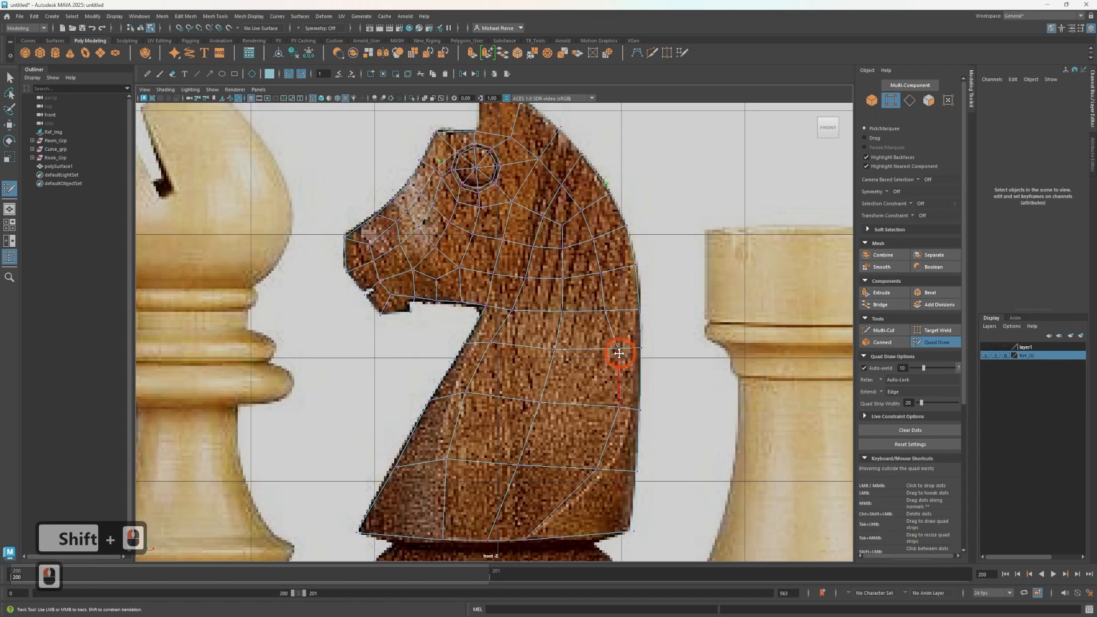
drag(617, 415, 621, 416)
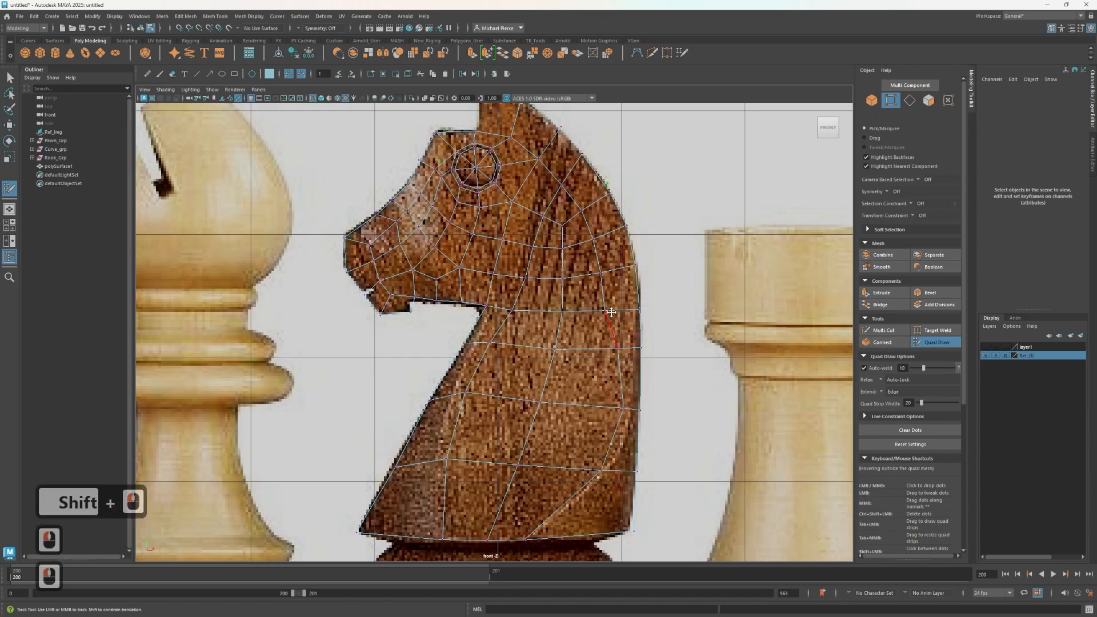
drag(603, 310, 612, 340)
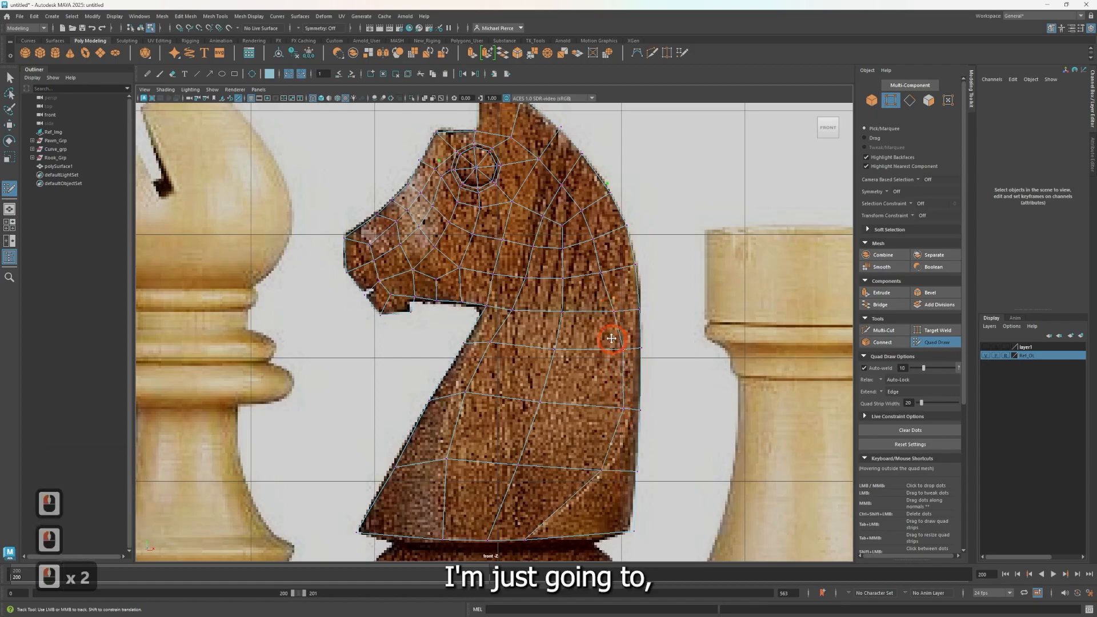
mouse_move(552, 213)
shift+mouse_down()
mouse_move(541, 254)
mouse_move(566, 259)
shift+mouse_up()
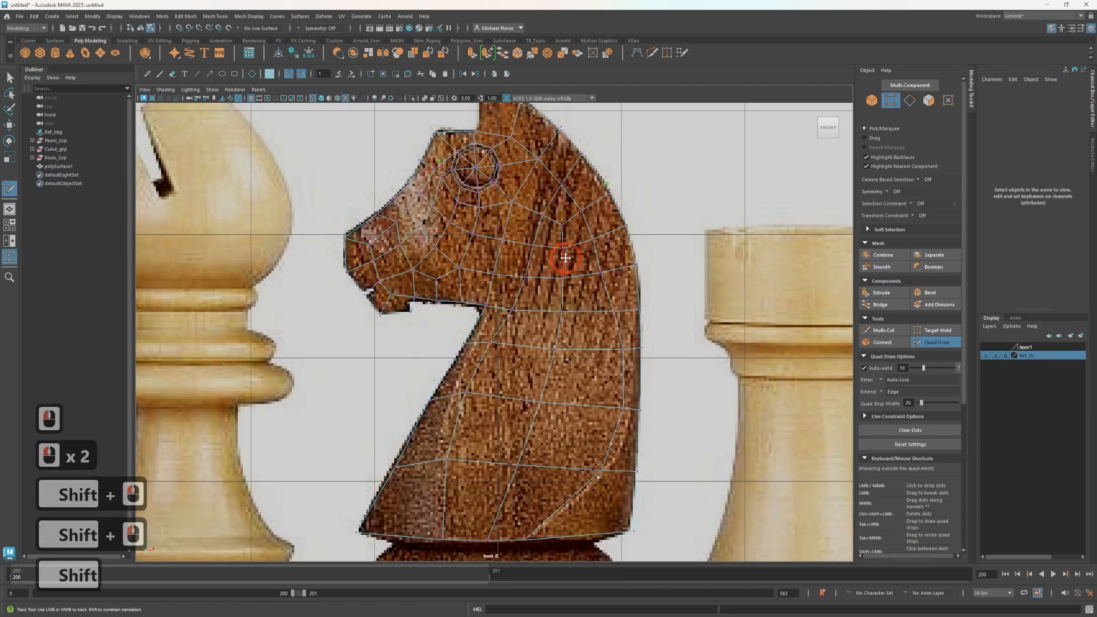
Step: Return the mesh to object mode, reset the Quad Draw settings and turn off Quad Draw
scroll(609, 268, down, 5)
right_drag(503, 311, 558, 281)
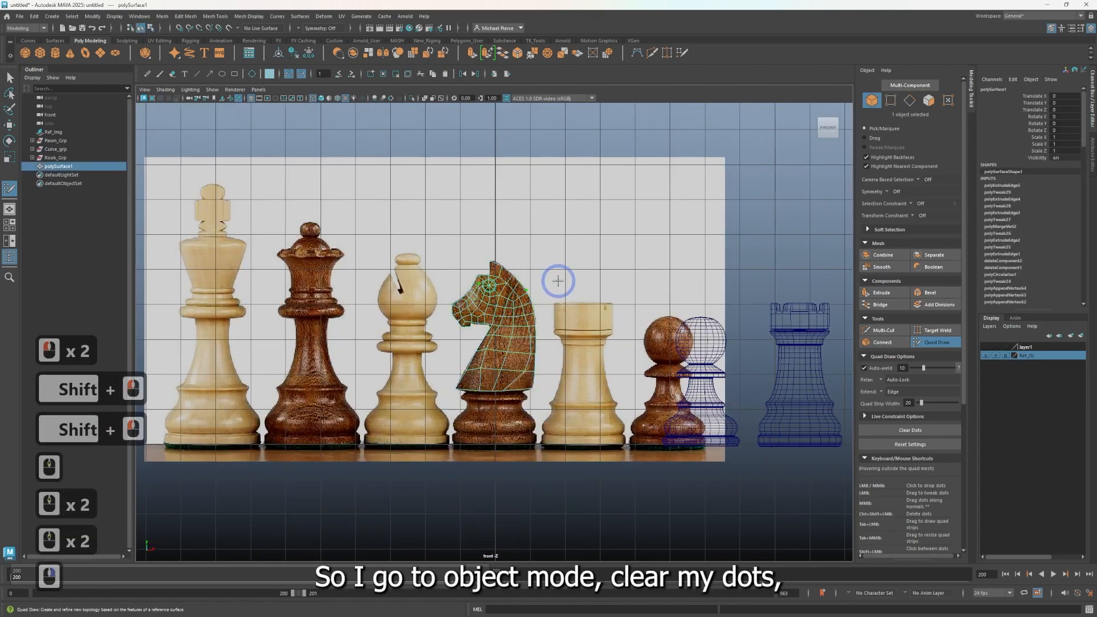
click(904, 446)
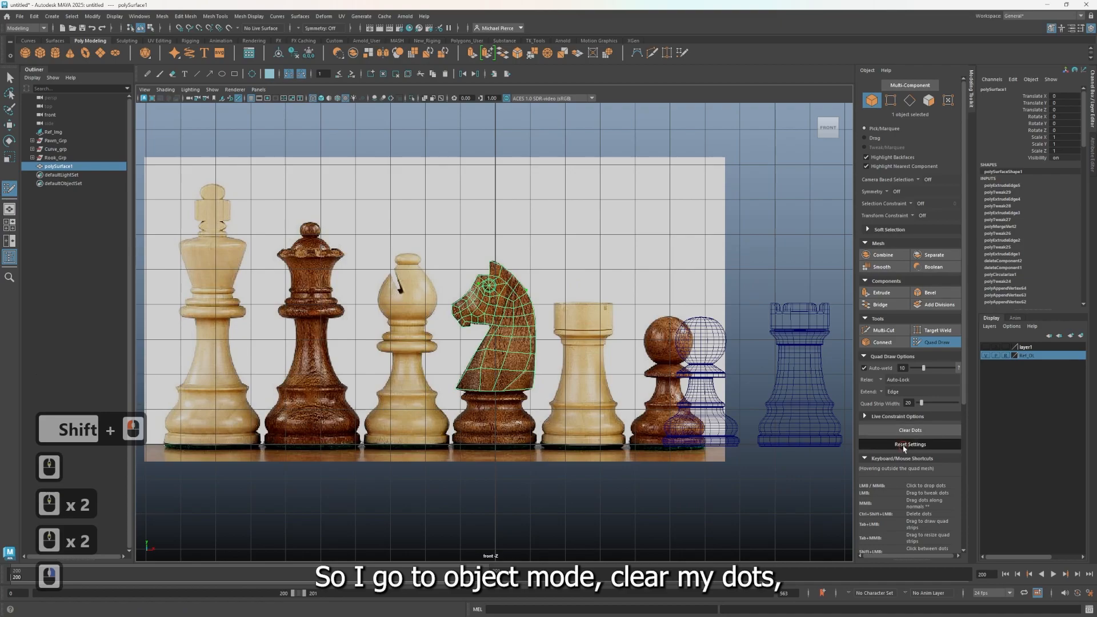
click(927, 343)
scroll(628, 274, up, 3)
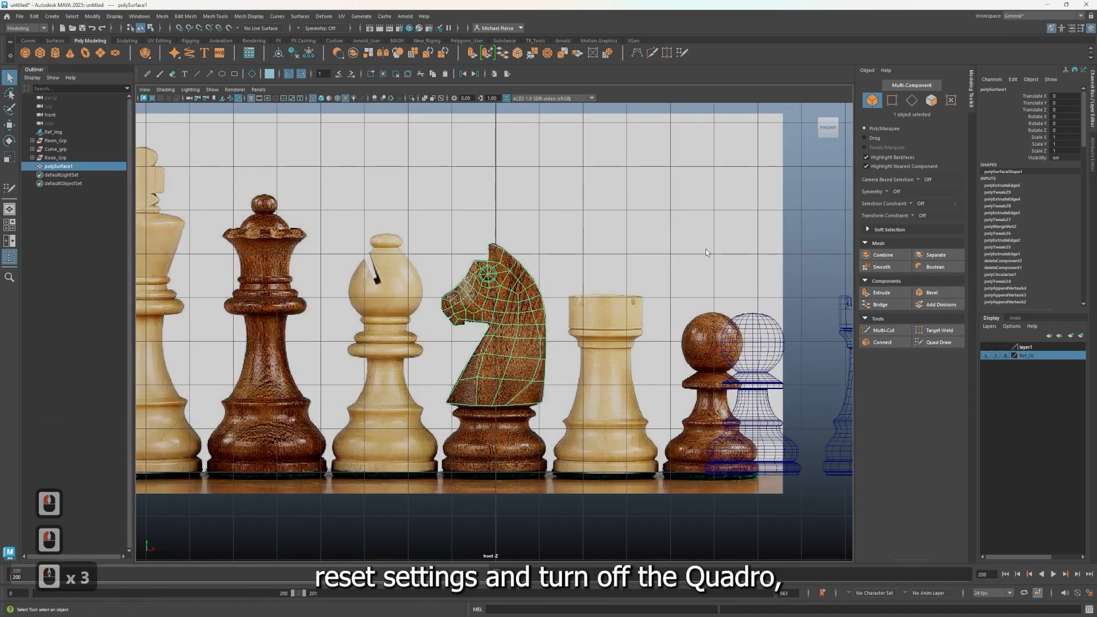
Step: In the four-view layout, select all faces of the knight mesh and extrude them to give the flat shape thickness
key(space)
scroll(602, 239, down, 2)
alt+drag(614, 237, 706, 248)
right_drag(707, 248, 743, 248)
drag(630, 121, 798, 322)
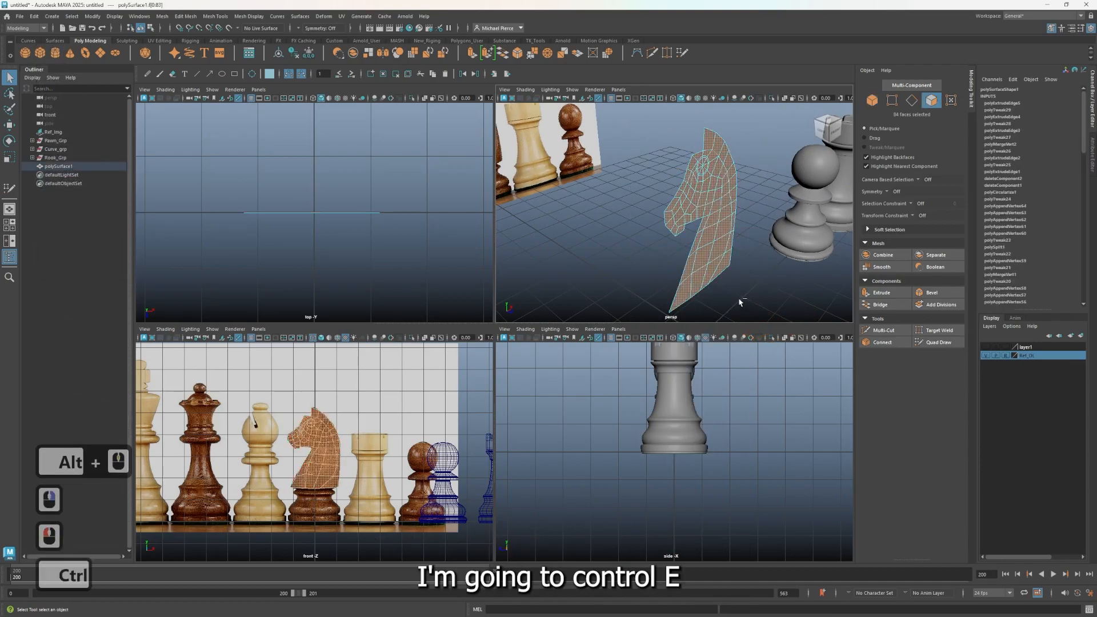
key(ctrl+e)
drag(729, 145, 739, 158)
Step: Select the flat faces lying on the center plane of the extruded knight from the top view and delete them
click(179, 176)
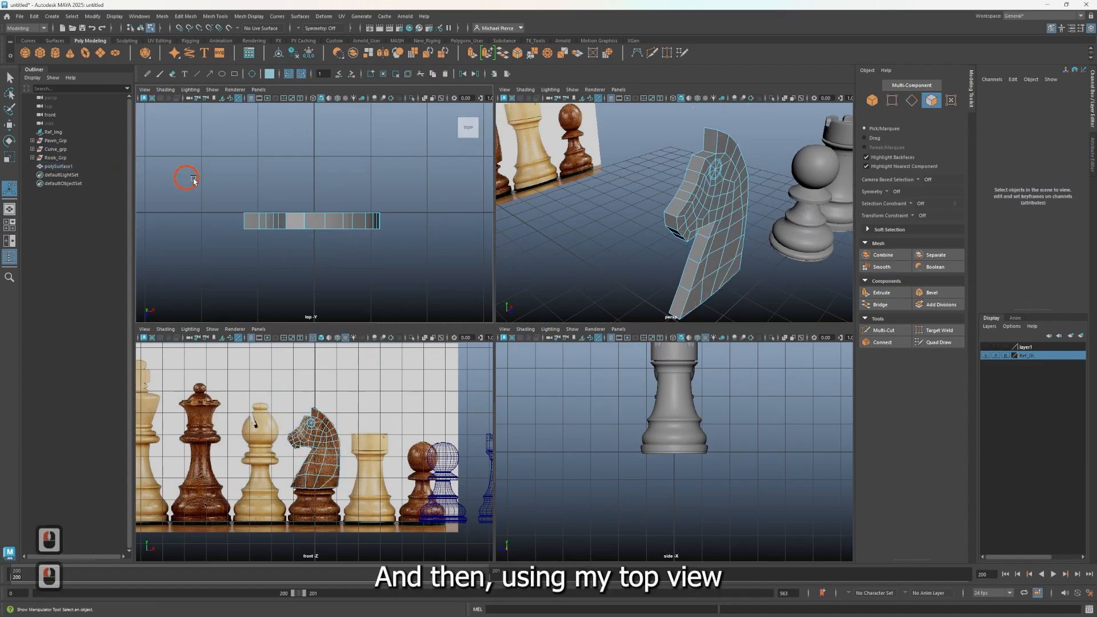
right_click(254, 177)
right_drag(256, 206, 255, 201)
drag(223, 191, 411, 222)
scroll(301, 257, up, 1)
alt+drag(211, 230, 181, 239)
ctrl+drag(402, 251, 402, 252)
alt+drag(686, 261, 651, 268)
key(Delete)
Step: Select the two middle edges along the bottom of the neck's side and move them outward to widen the base
alt+middle_drag(696, 313, 666, 237)
alt+drag(665, 237, 661, 192)
alt+scroll(661, 192, up, 4)
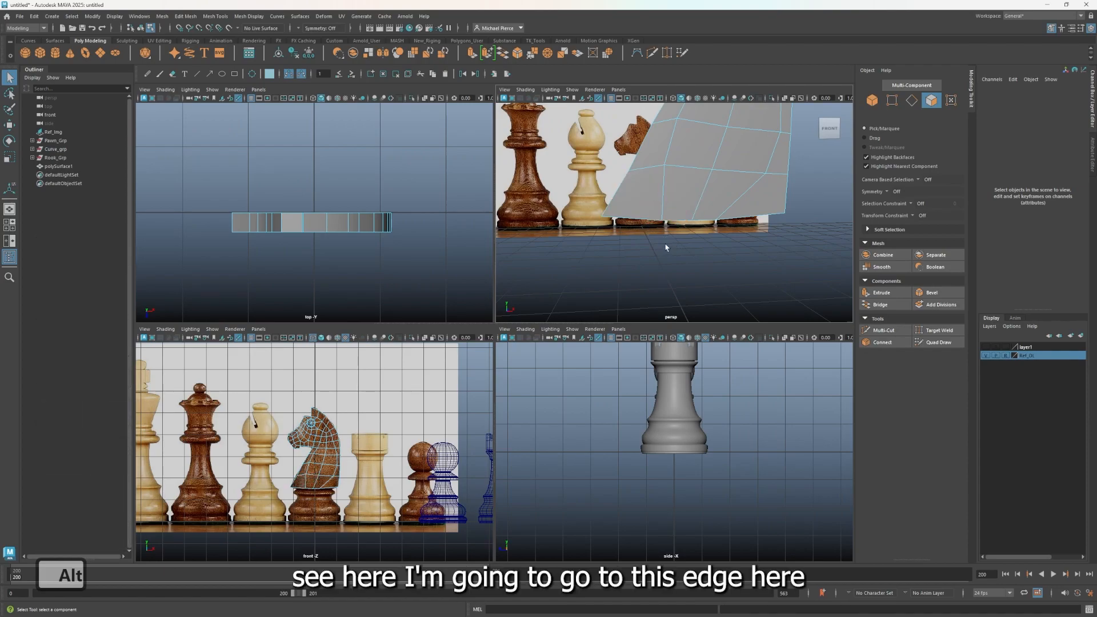
right_drag(692, 233, 691, 204)
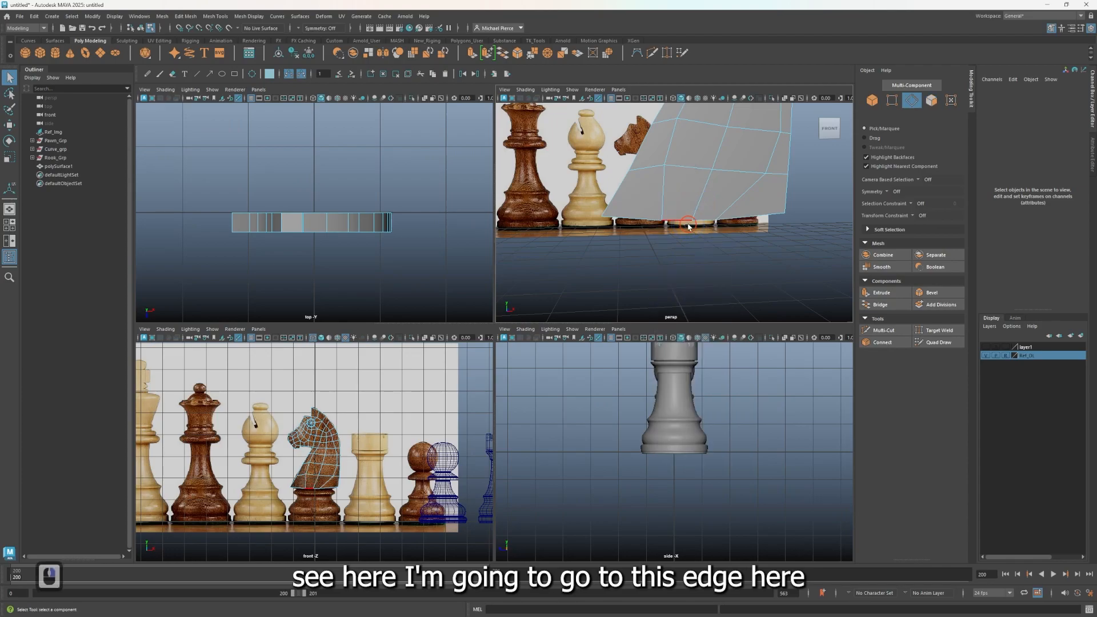
click(689, 227)
shift+click(708, 220)
scroll(306, 311, up, 2)
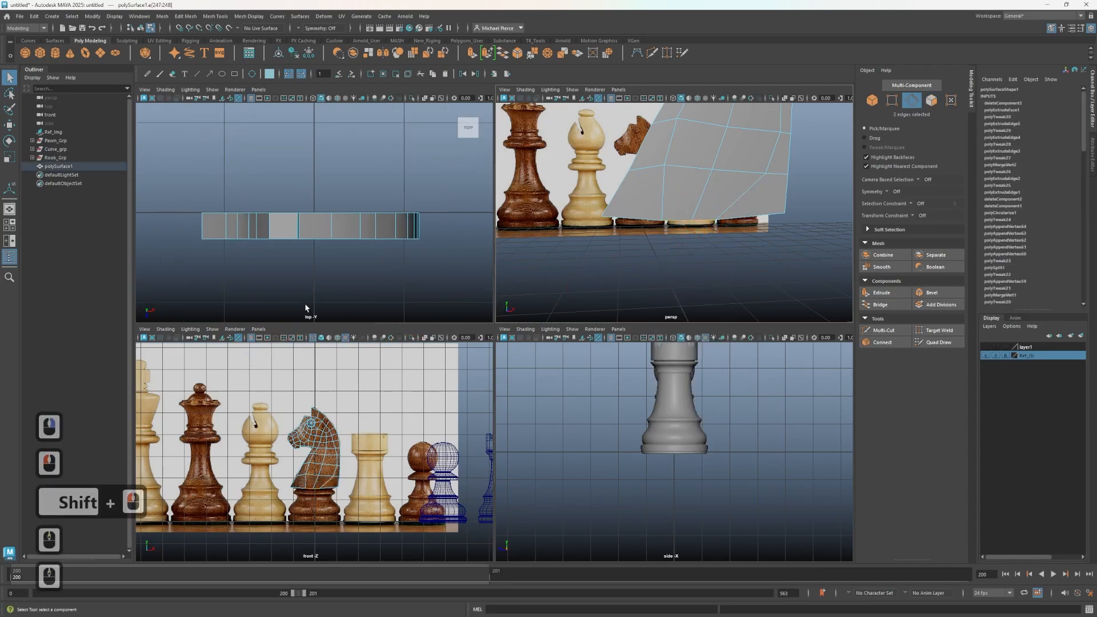
alt+drag(679, 274, 676, 239)
key(w)
Step: Move the middle edge pairs in the two rows above the neck's base outward to round its side
click(697, 222)
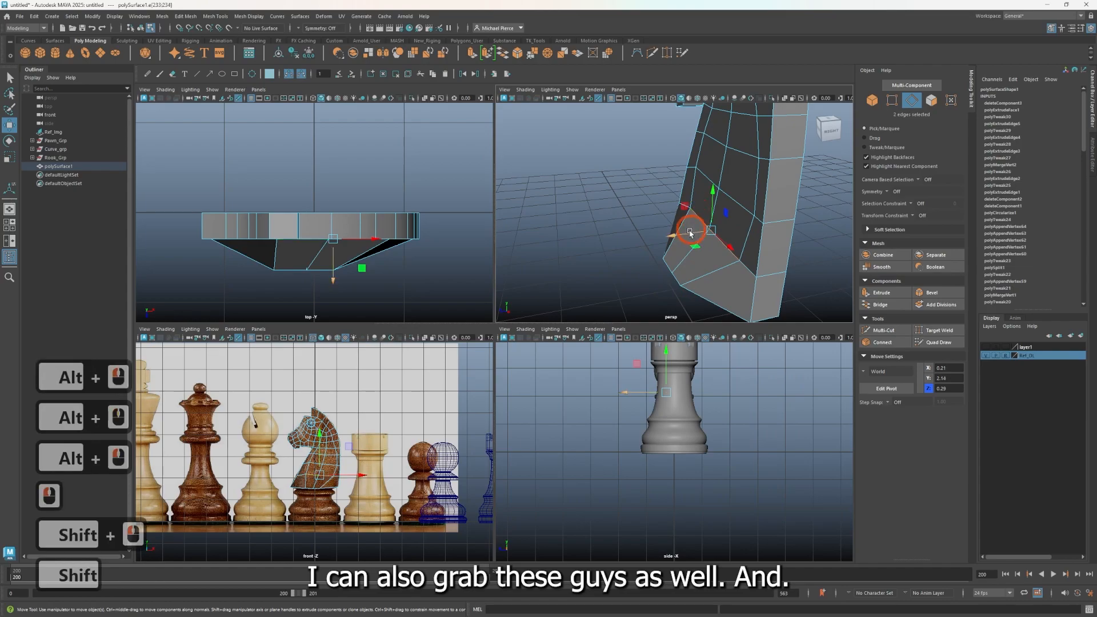
shift+click(678, 235)
drag(674, 235, 671, 234)
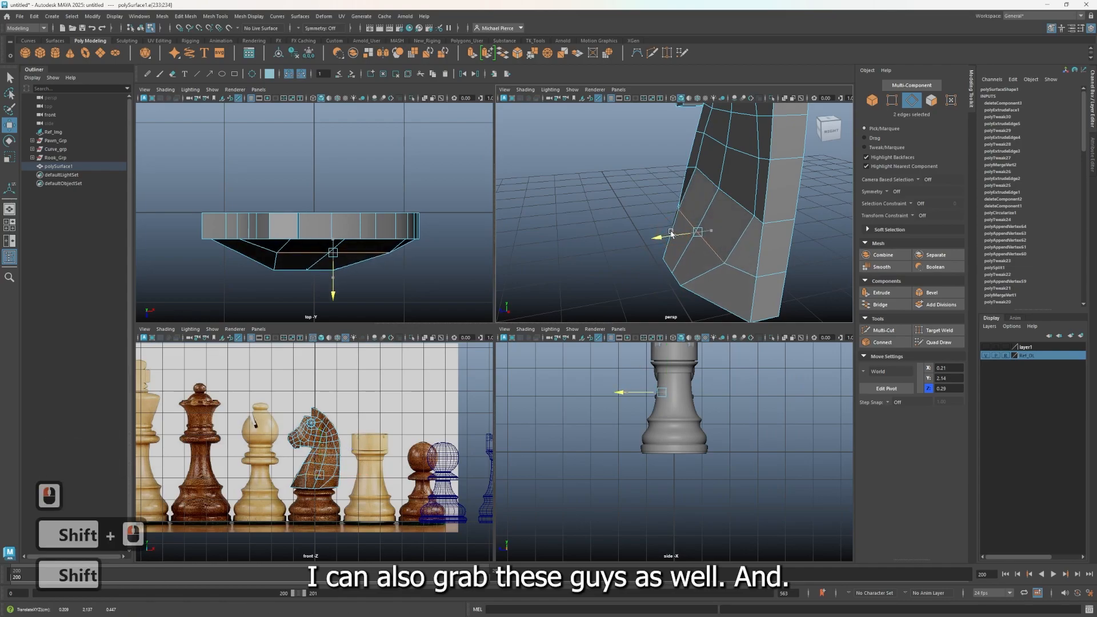
click(695, 170)
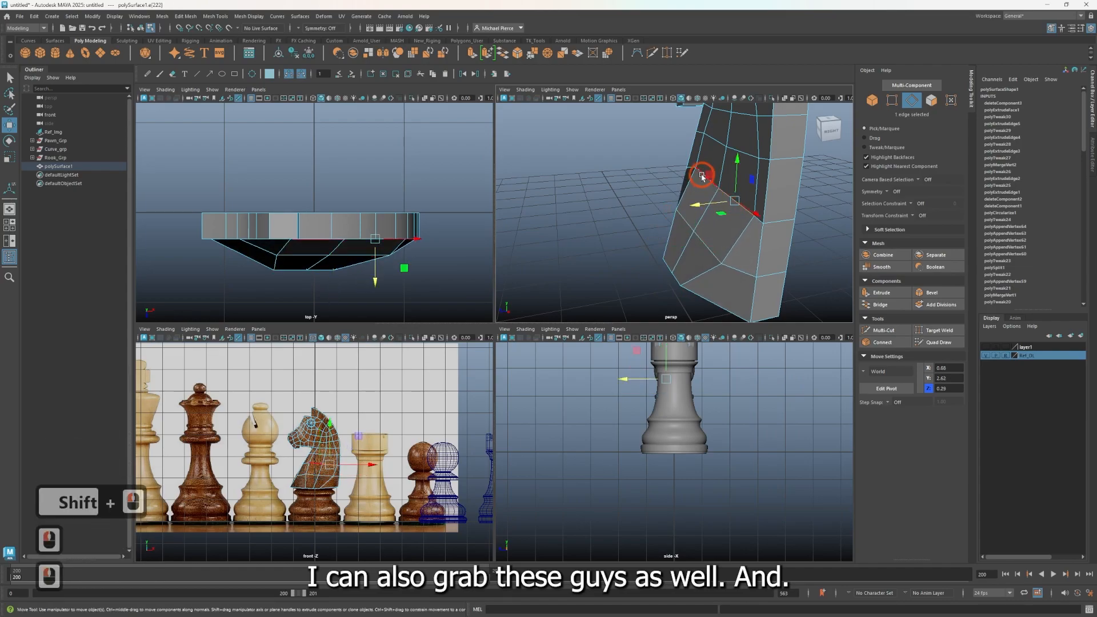
click(693, 170)
shift+click(686, 187)
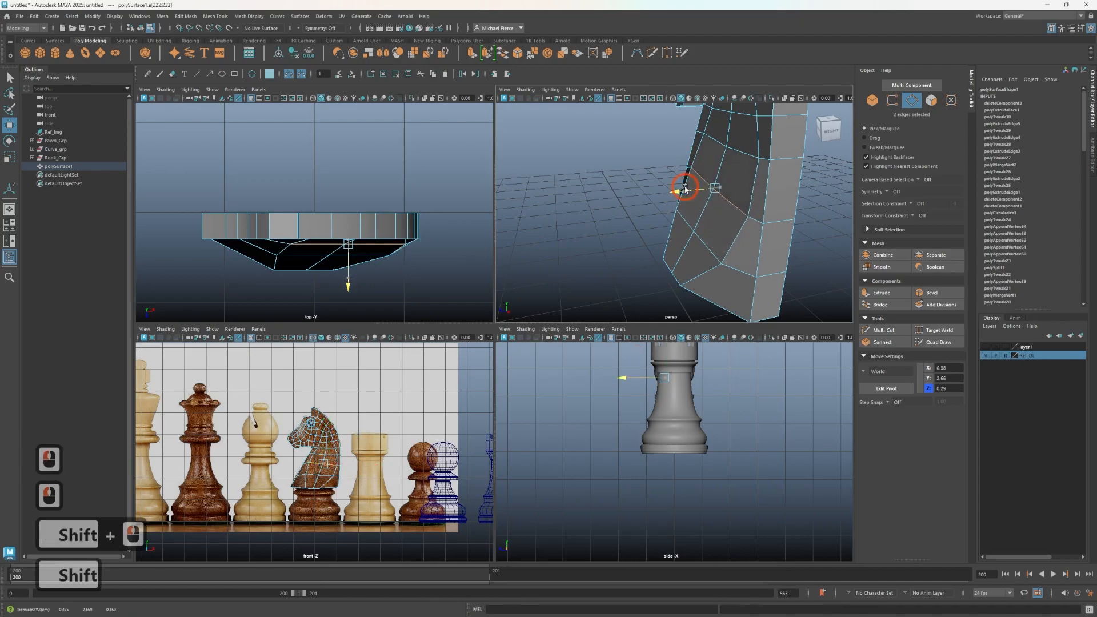
Step: Move the middle edge pair in the next row up the neck outward and adjust the pair below it further outward
alt+drag(687, 190, 714, 218)
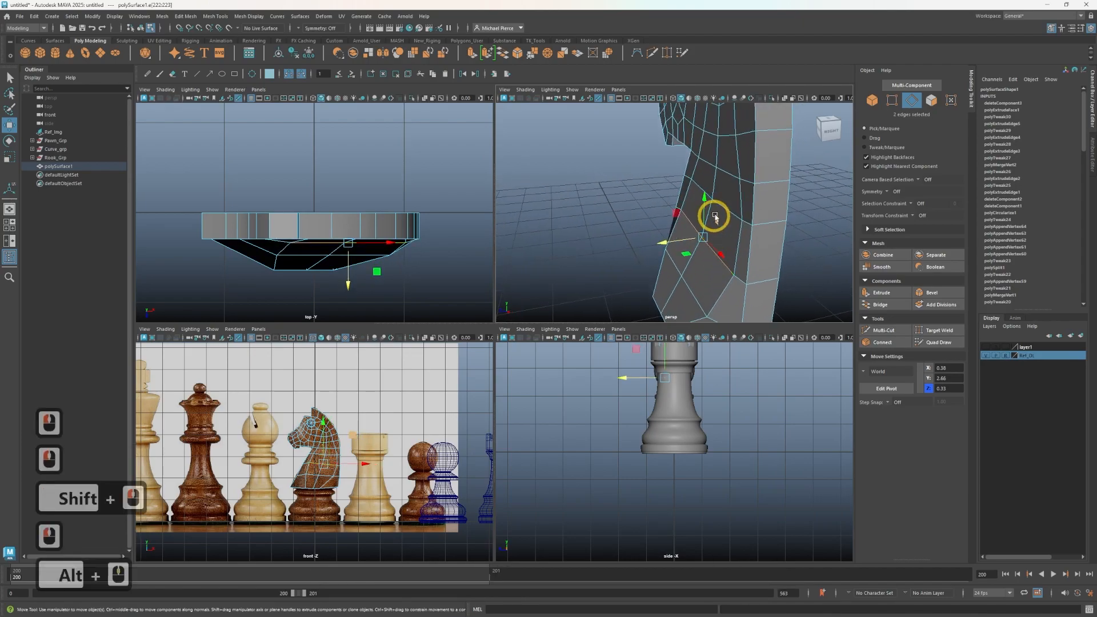
click(693, 191)
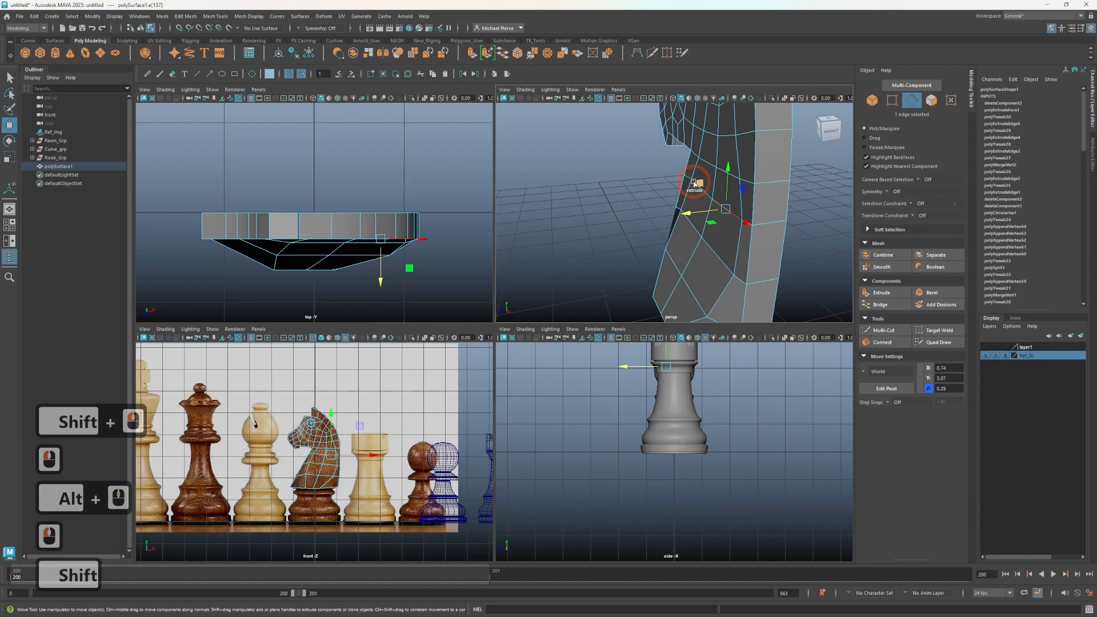
alt+drag(676, 204, 697, 183)
shift+click(711, 213)
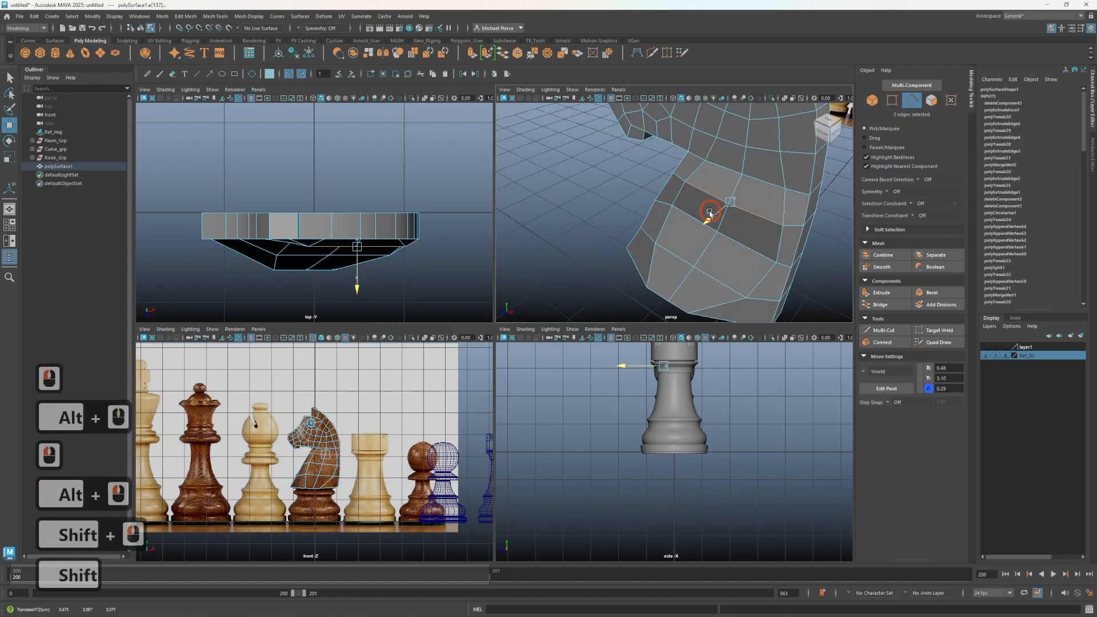
click(711, 219)
click(714, 225)
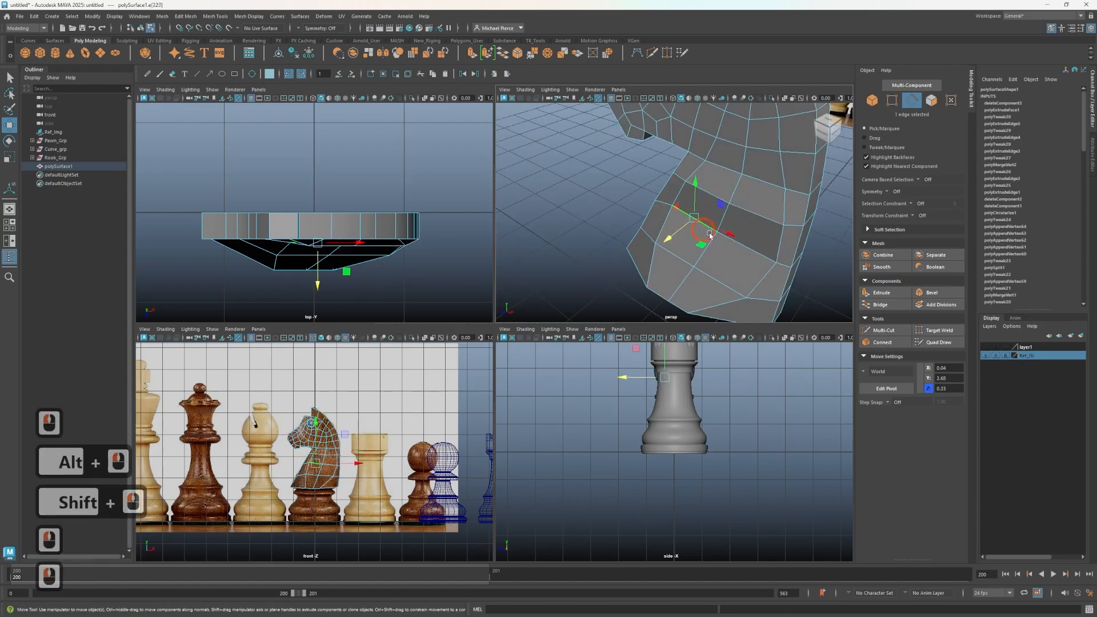
shift+click(715, 228)
alt+drag(715, 227, 665, 222)
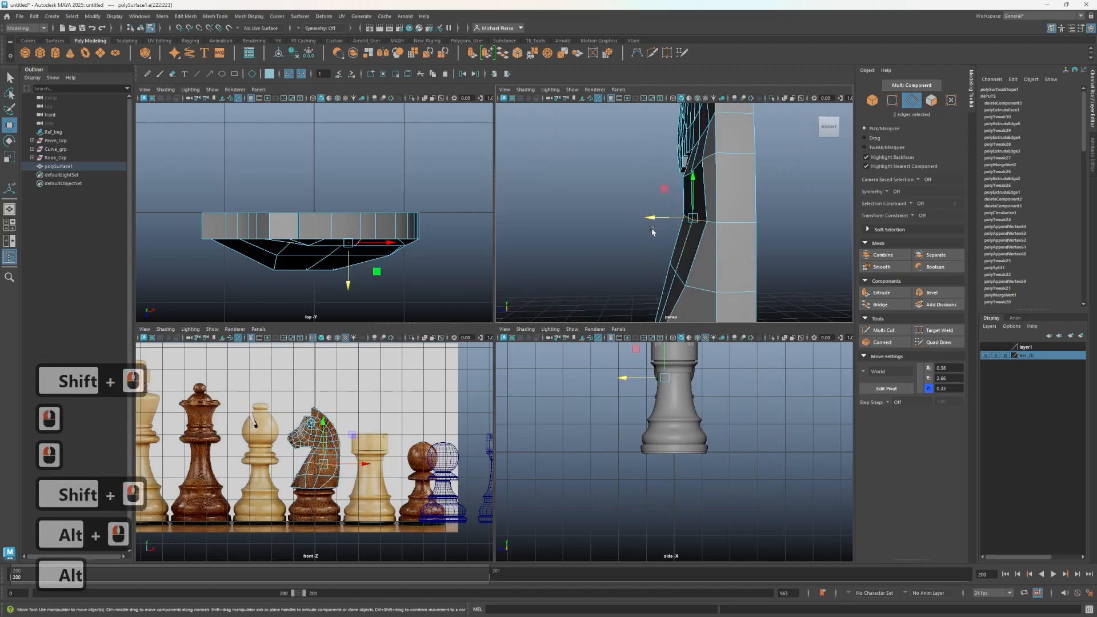
alt+middle_drag(581, 362, 545, 397)
drag(652, 217, 644, 215)
Step: Select the two middle edges one row higher on the neck's side, move them outward and check the shape in smoothed display
alt+middle_drag(675, 254, 667, 203)
alt+drag(667, 205, 680, 243)
alt+middle_drag(686, 246, 626, 328)
alt+drag(626, 327, 632, 286)
alt+middle_drag(642, 271, 653, 246)
alt+drag(653, 243, 663, 250)
click(692, 186)
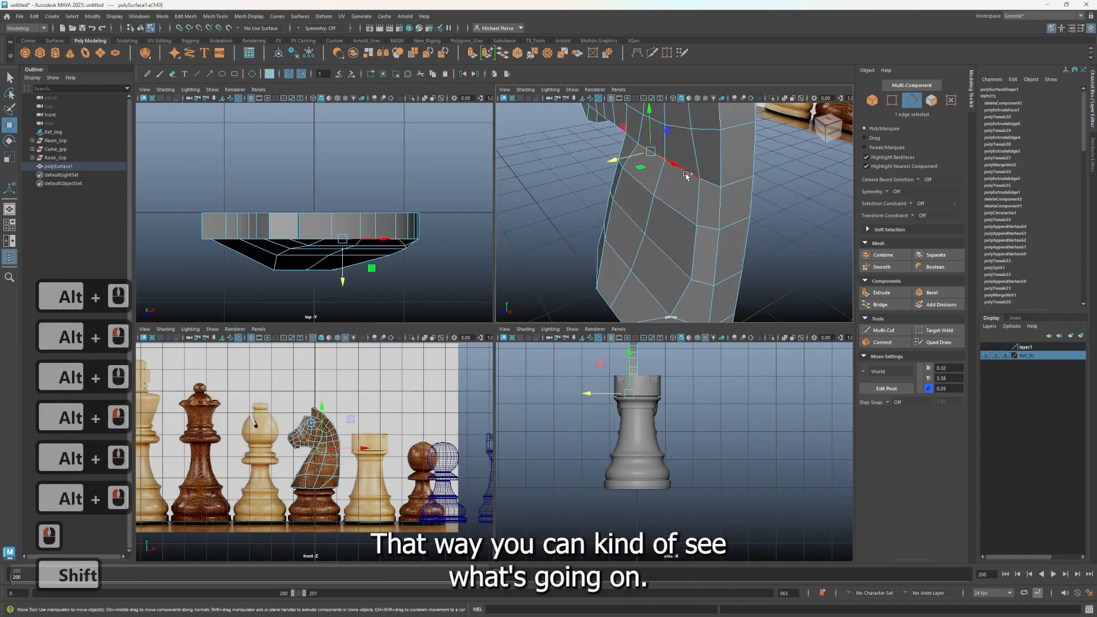
shift+click(686, 177)
drag(630, 171, 789, 239)
key(3)
alt+drag(720, 240, 659, 210)
key(1)
Step: Select the half knight in object mode and mirror it across the world Z axis with its border merged
click(746, 235)
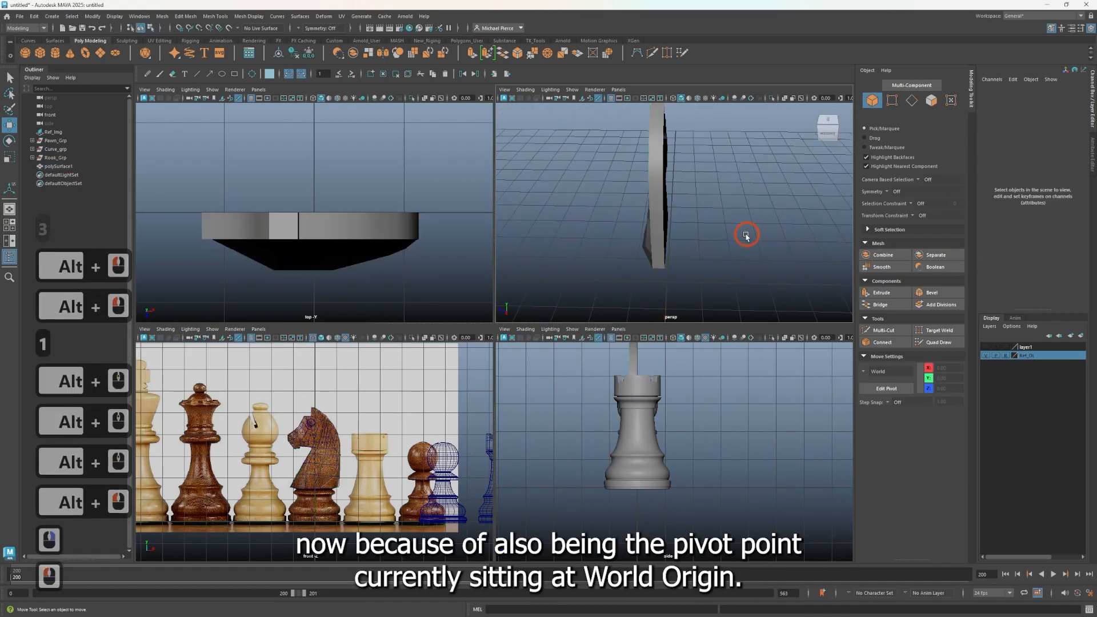
click(663, 235)
scroll(669, 247, down, 2)
mouse_move(670, 249)
alt+mouse_down()
mouse_move(618, 272)
mouse_move(640, 277)
mouse_move(673, 257)
alt+mouse_up()
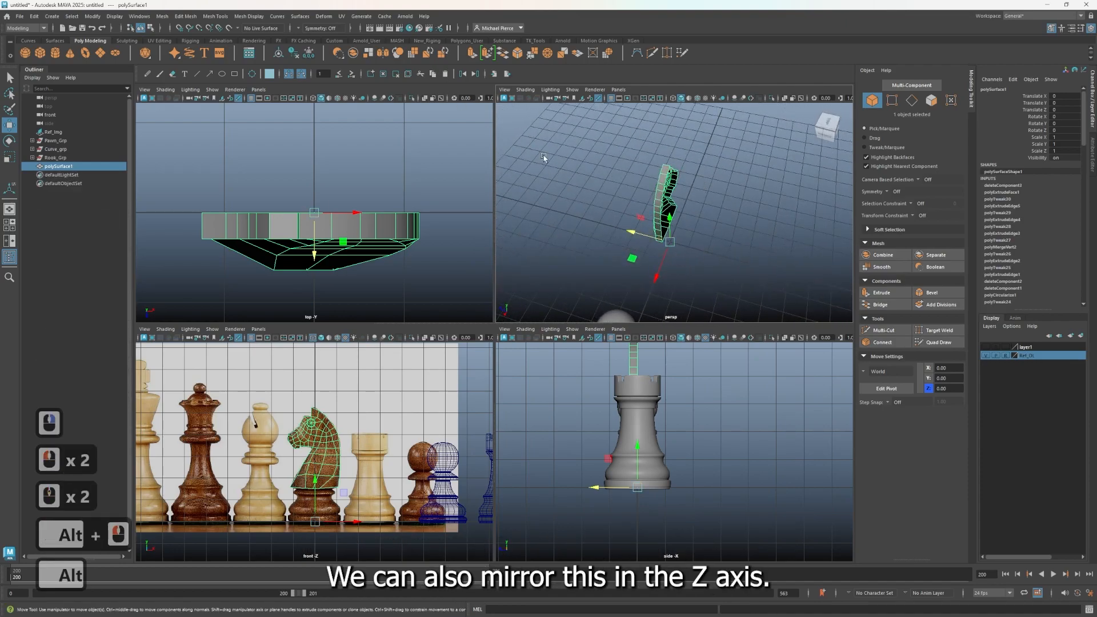
click(583, 257)
click(657, 228)
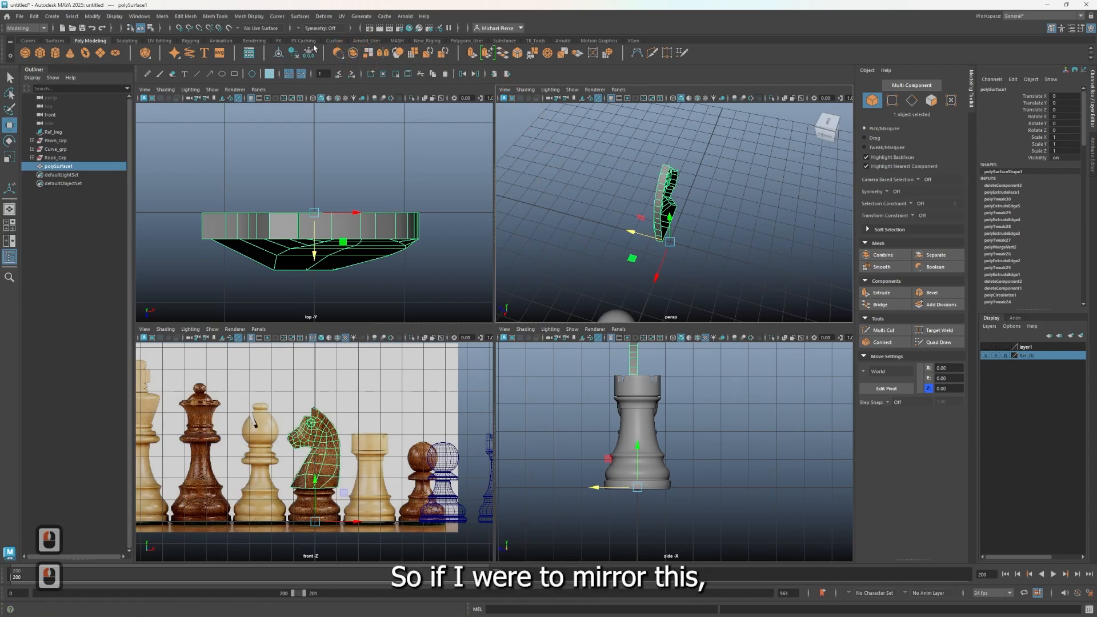
click(382, 53)
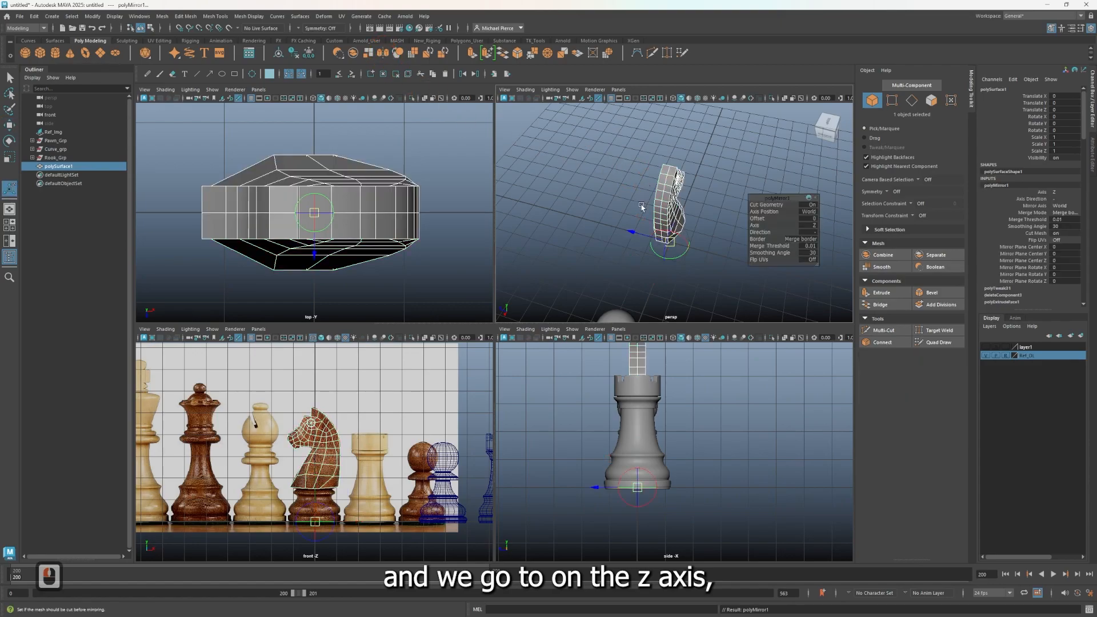
Step: Switch the mirrored mesh to face selection and turn on World Z symmetry
scroll(640, 261, up, 3)
alt+drag(641, 260, 680, 215)
alt+middle_drag(680, 214, 677, 227)
alt+drag(677, 227, 676, 159)
scroll(674, 166, up, 3)
alt+middle_drag(662, 194, 610, 250)
scroll(605, 247, up, 2)
right_drag(604, 246, 610, 270)
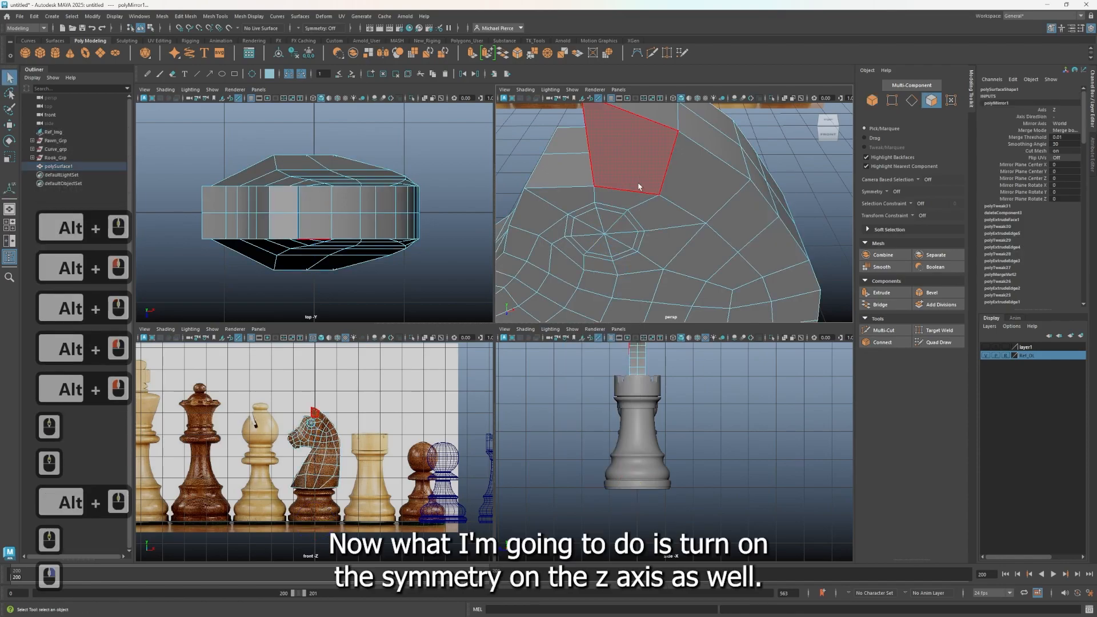
click(323, 29)
click(303, 30)
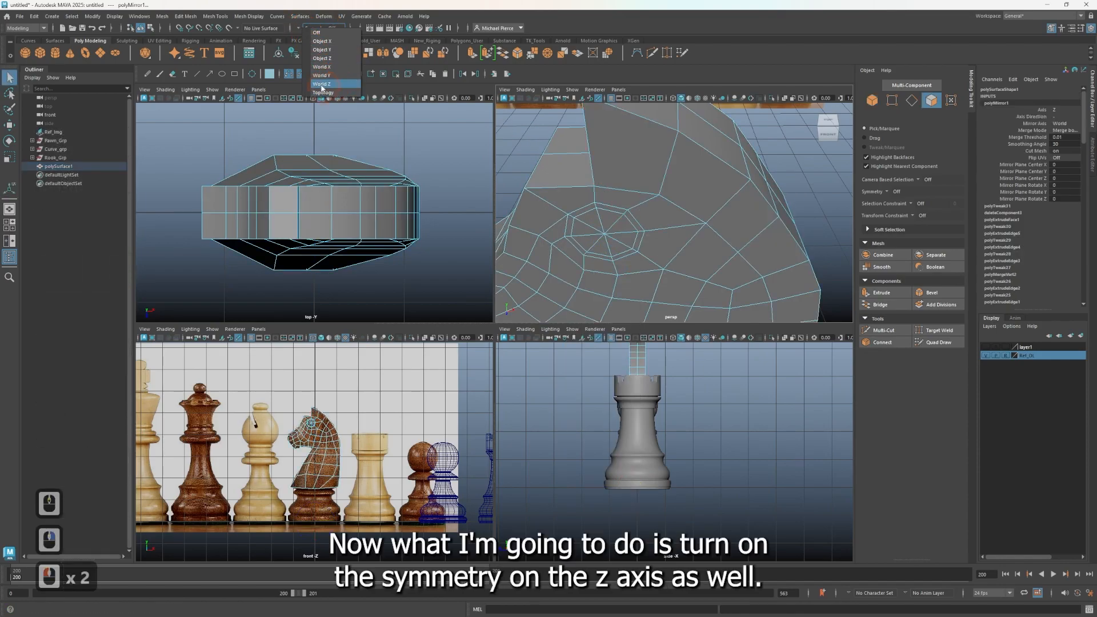
click(328, 84)
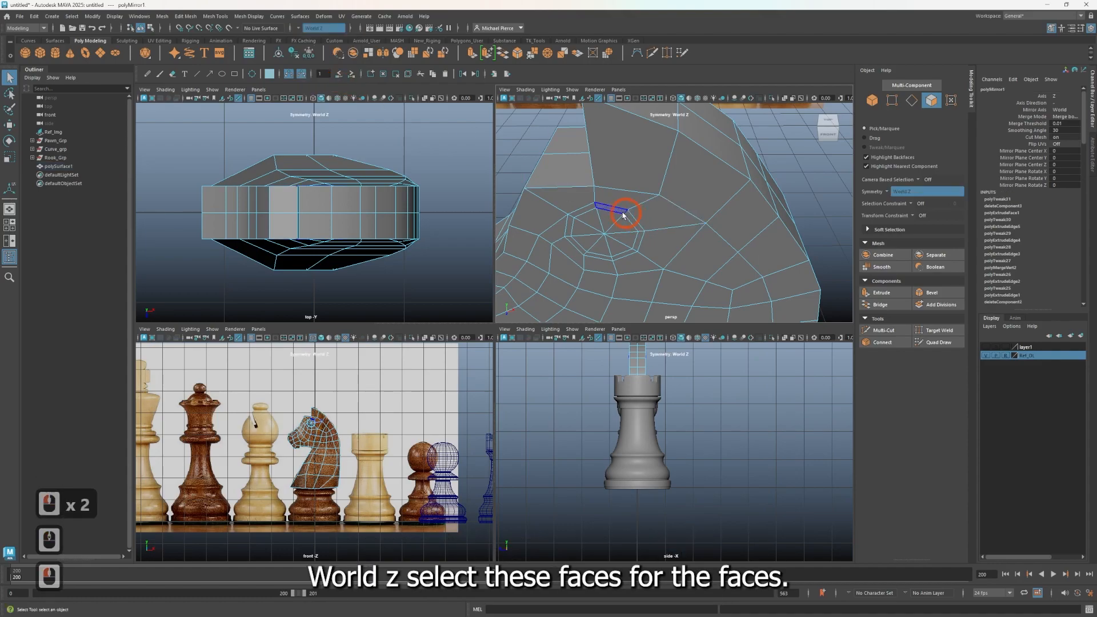
Step: Select the narrow ring of faces around the eye and extrude it inward with a thickness of -0.01
click(639, 225)
shift+click(635, 224)
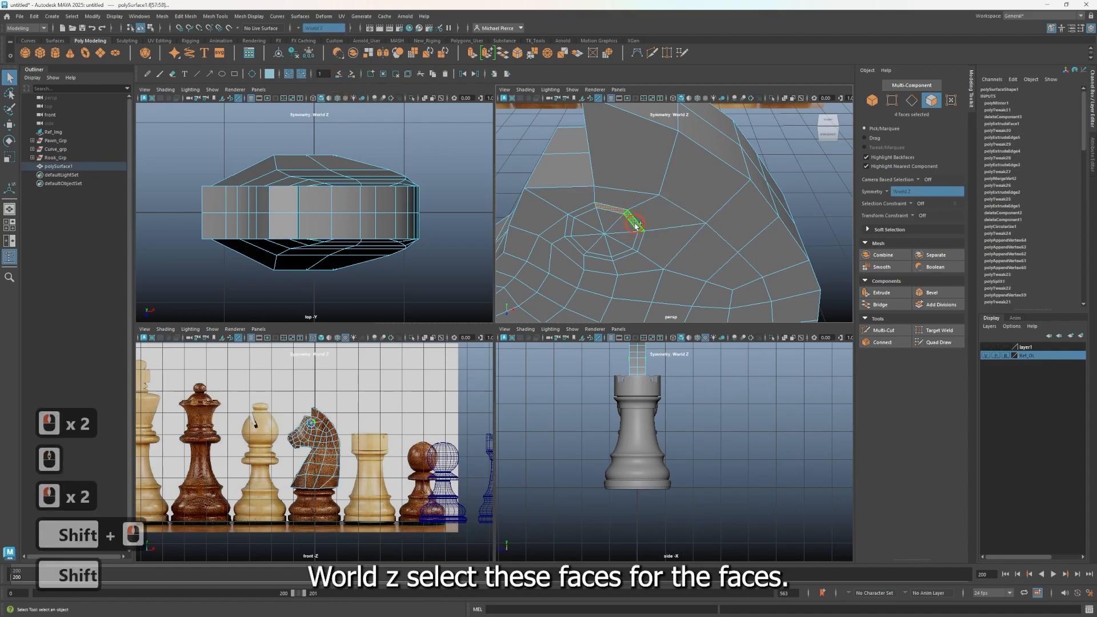
shift+click(639, 239)
click(639, 239)
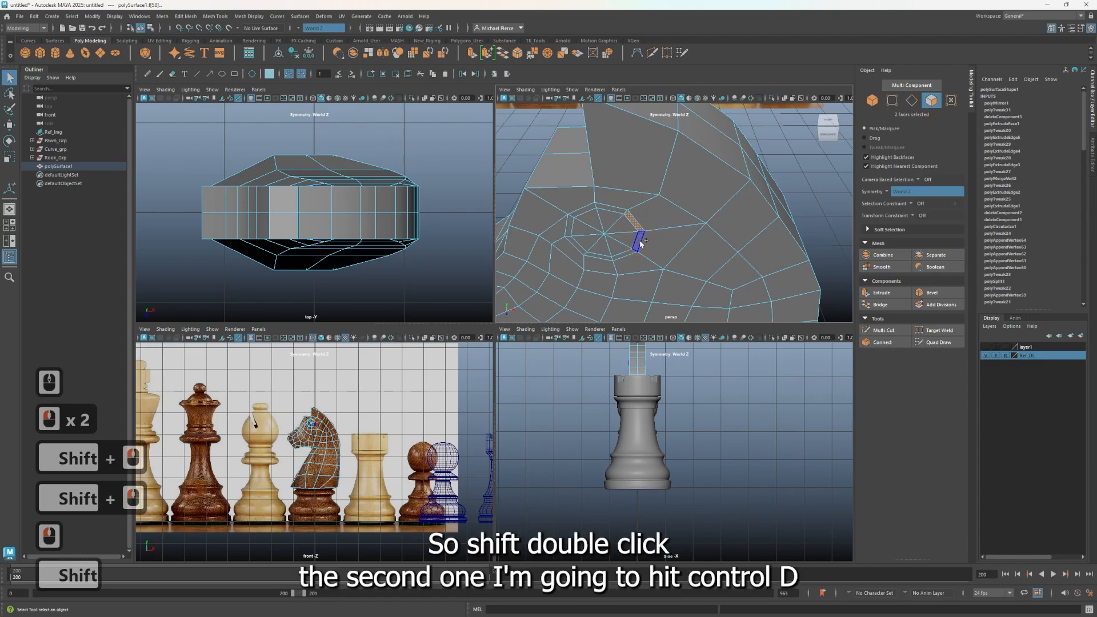
shift+double_click(638, 244)
alt+drag(596, 288, 637, 278)
key(ctrl+e)
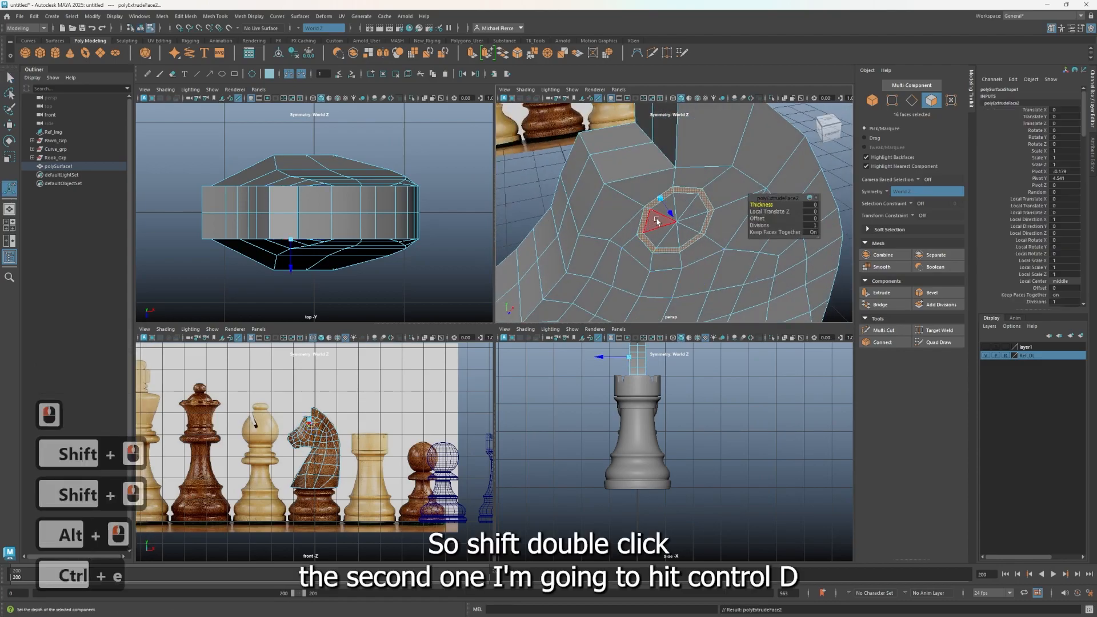
ctrl+click(759, 206)
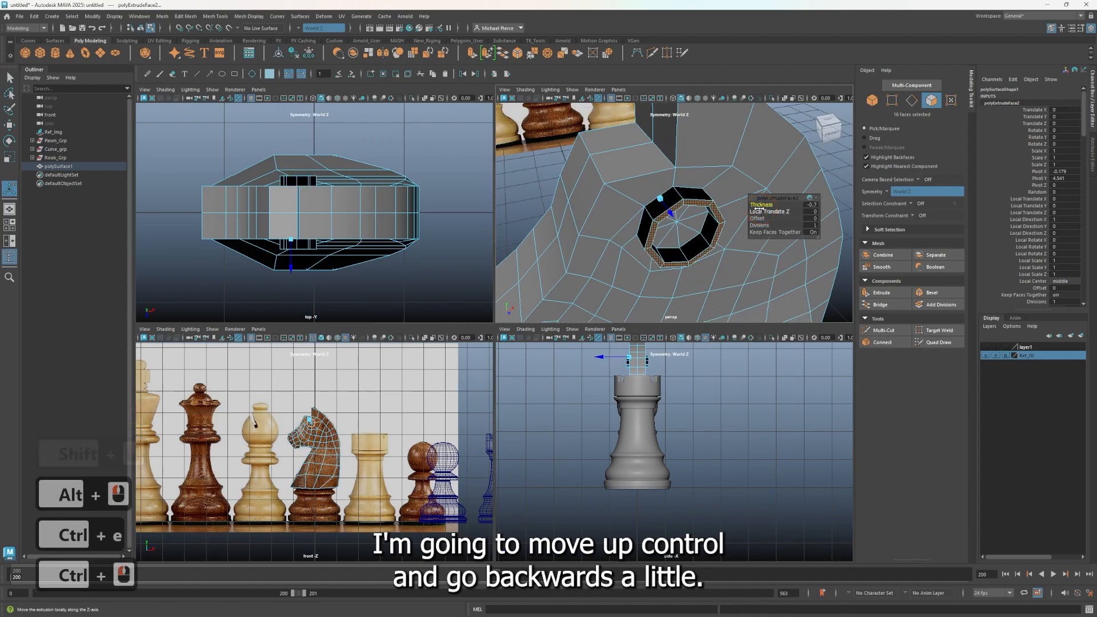
key(ctrl+z)
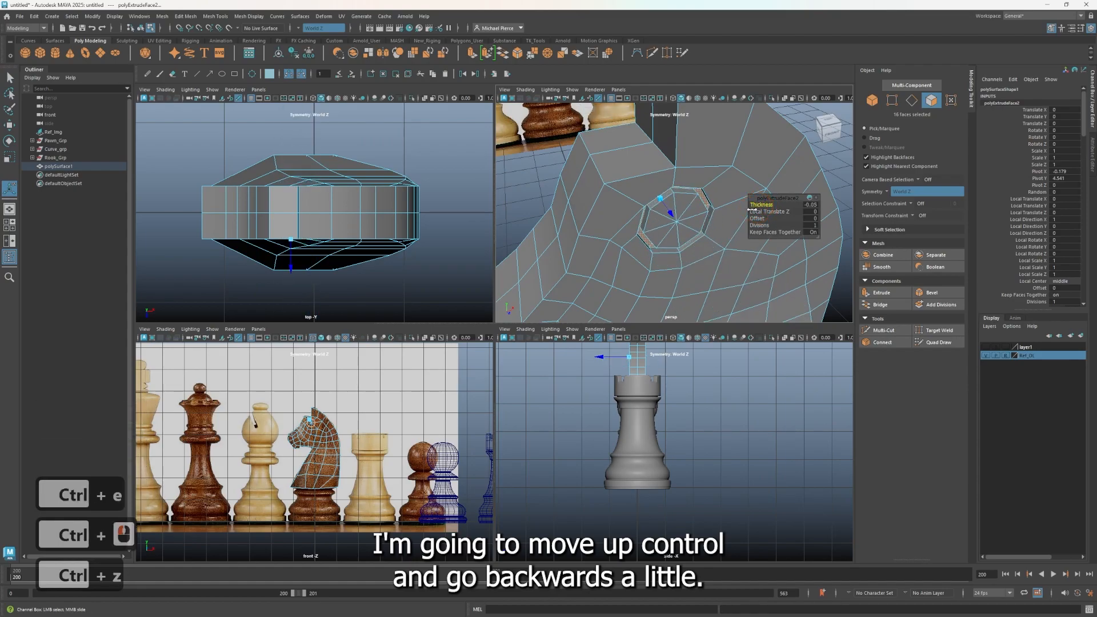
ctrl+drag(754, 211, 755, 213)
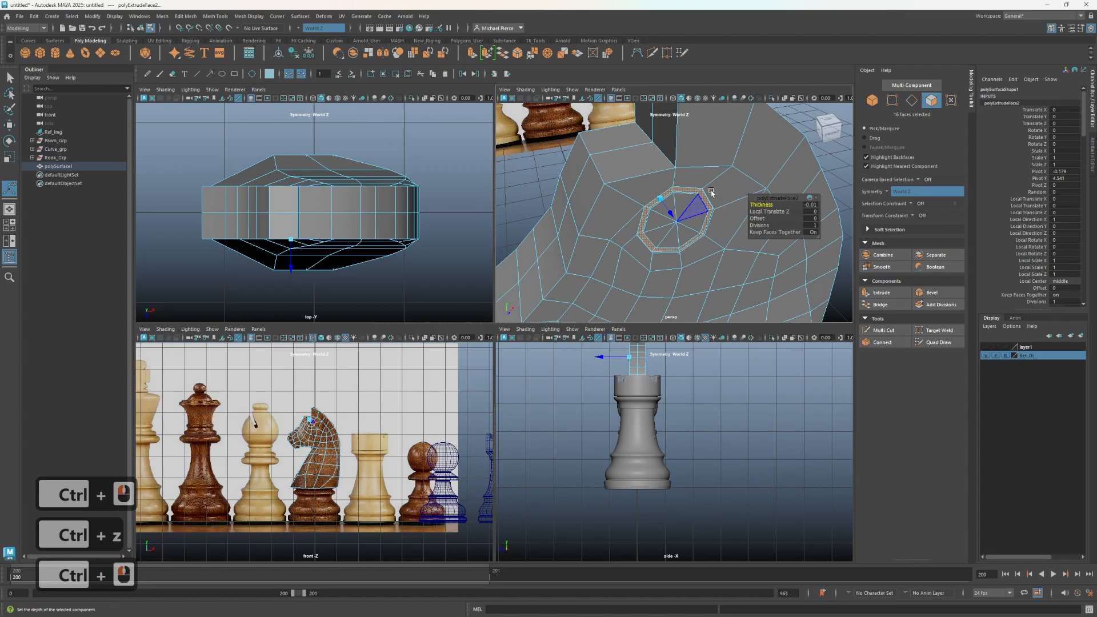
Step: Examine the eye and head in smoothed display in object mode, and return to the unsmoothed display
key(3)
scroll(695, 194, down, 3)
right_click(688, 190)
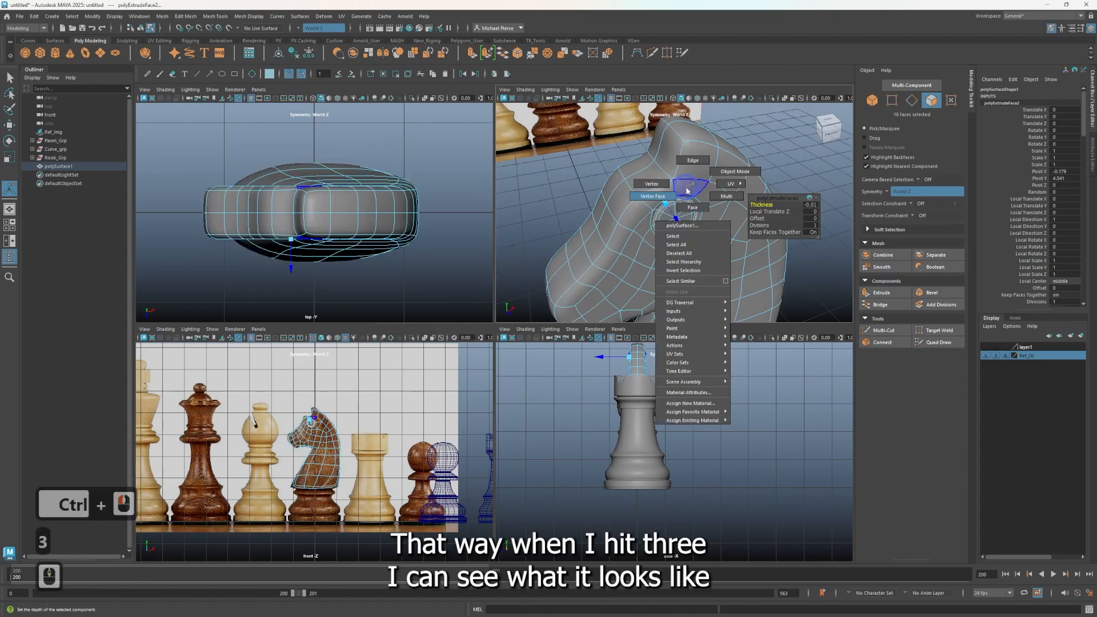
right_drag(687, 190, 735, 171)
click(777, 138)
alt+drag(763, 174, 734, 138)
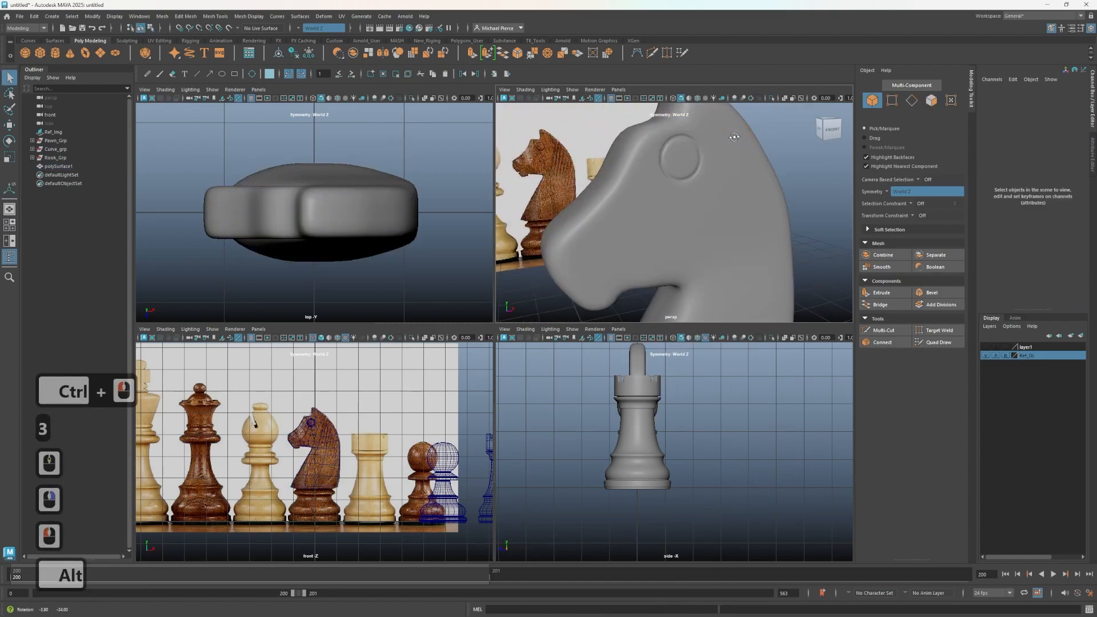
alt+right_drag(735, 137, 712, 145)
click(632, 288)
key(1)
Step: With Multi-Cut, insert supporting edge loops close to the top, side and base edges of the raised block on the head
alt+drag(594, 182, 652, 211)
alt+middle_drag(652, 210, 618, 291)
key(ctrl+shift+x)
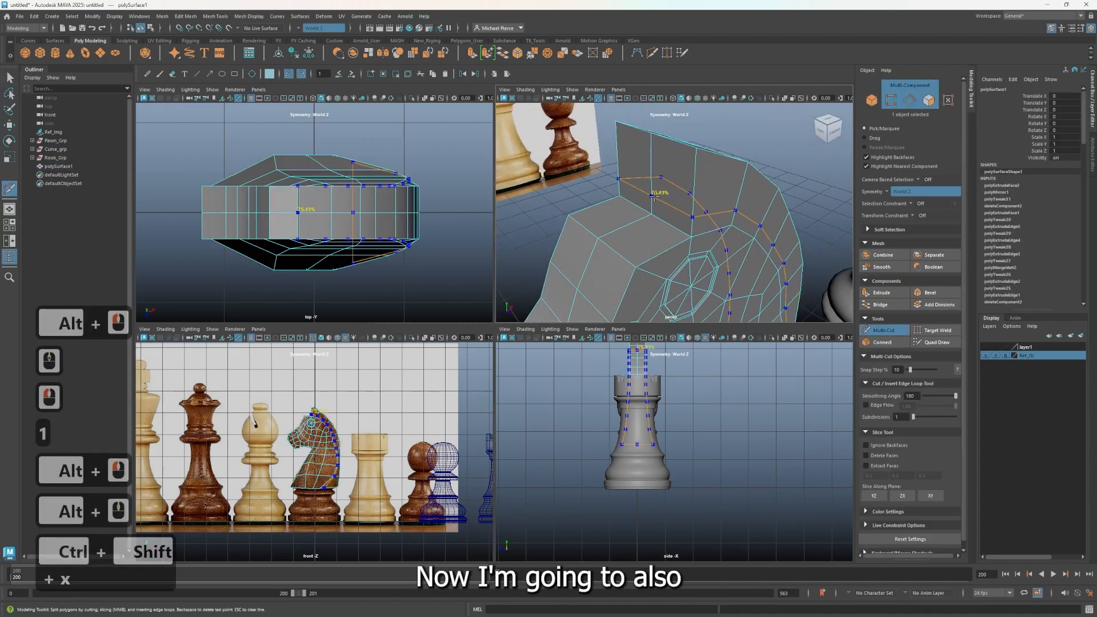
key(shift)
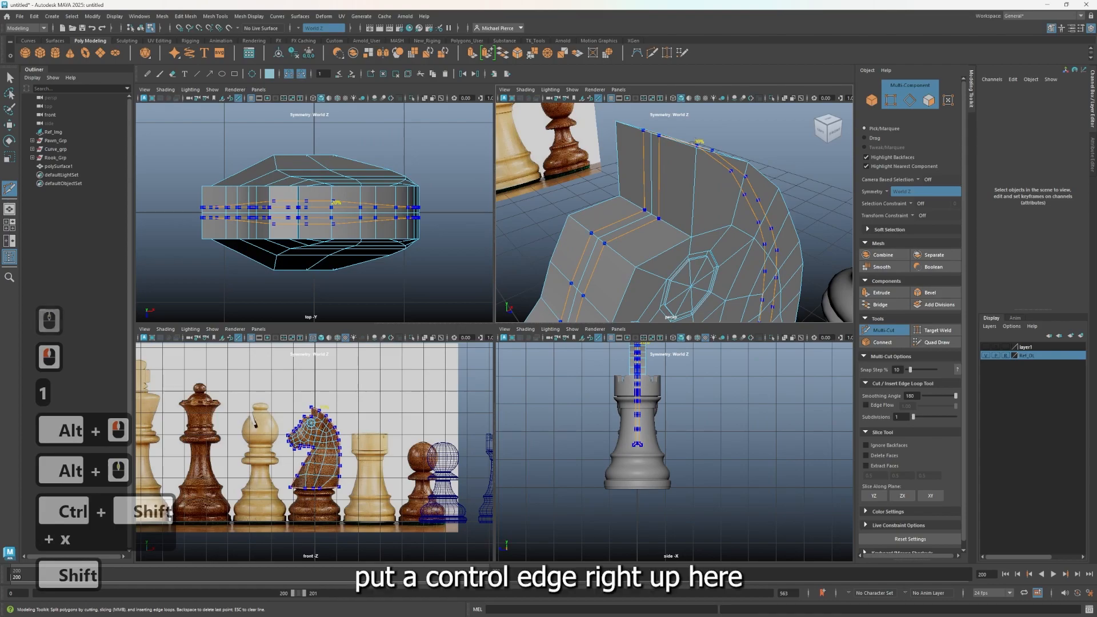
alt+drag(654, 187, 737, 268)
alt+middle_drag(737, 267, 698, 223)
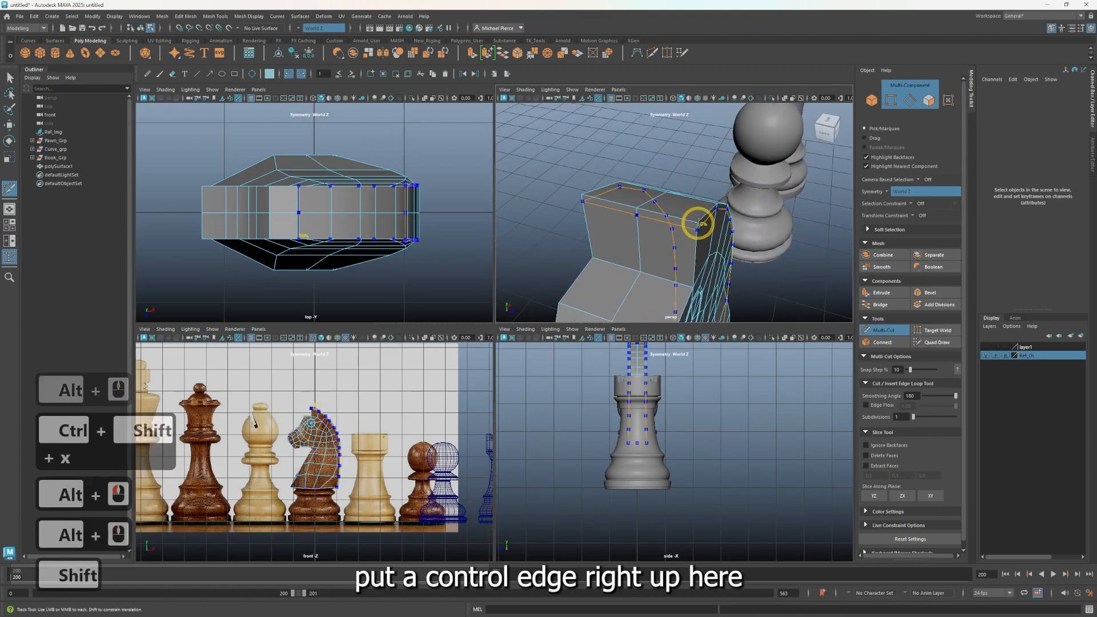
ctrl+shift+click(692, 226)
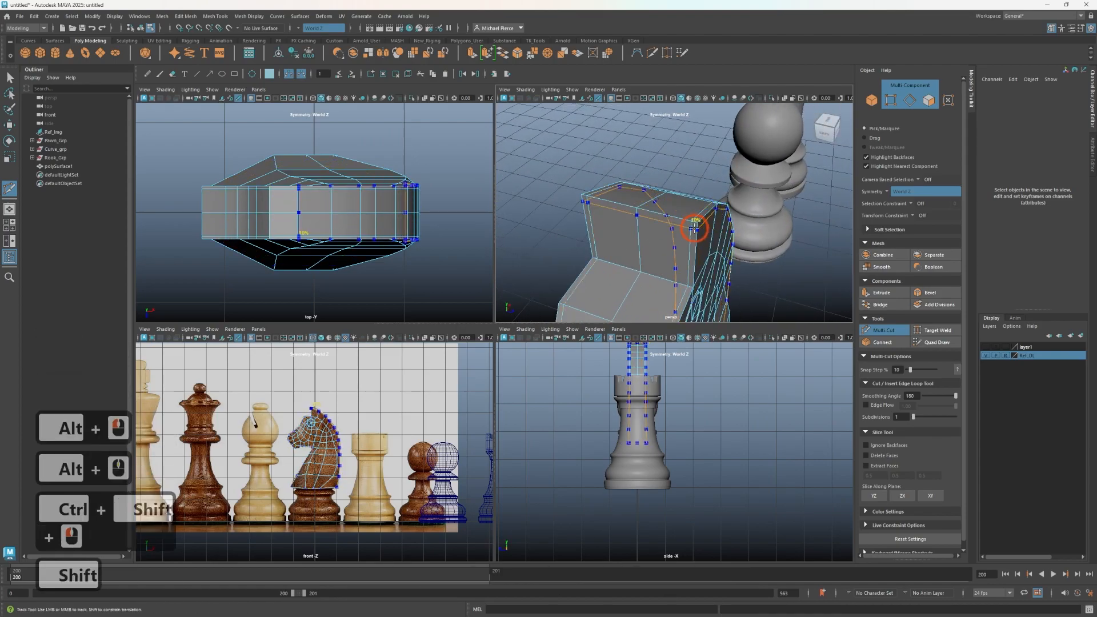
ctrl+shift+click(691, 260)
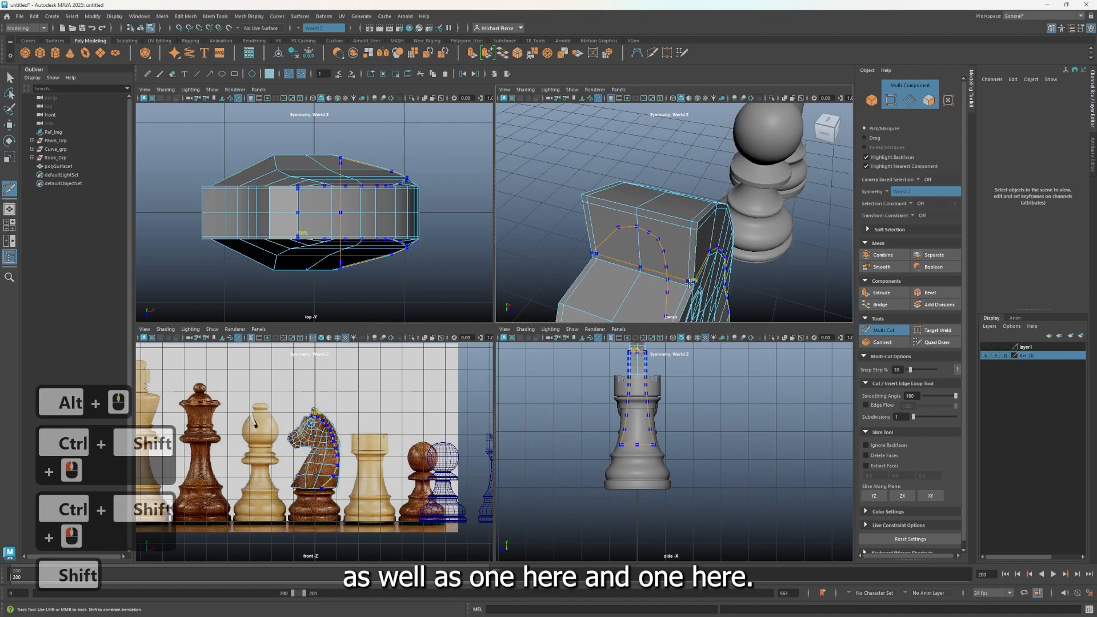
ctrl+shift+click(690, 280)
Step: Examine the knight's neck and head in smoothed display with the new edge loops, and return to the unsmoothed display
alt+drag(690, 280, 784, 221)
key(3)
alt+middle_drag(749, 258, 746, 220)
alt+drag(746, 220, 642, 213)
alt+middle_drag(642, 213, 616, 177)
right_drag(618, 236, 648, 222)
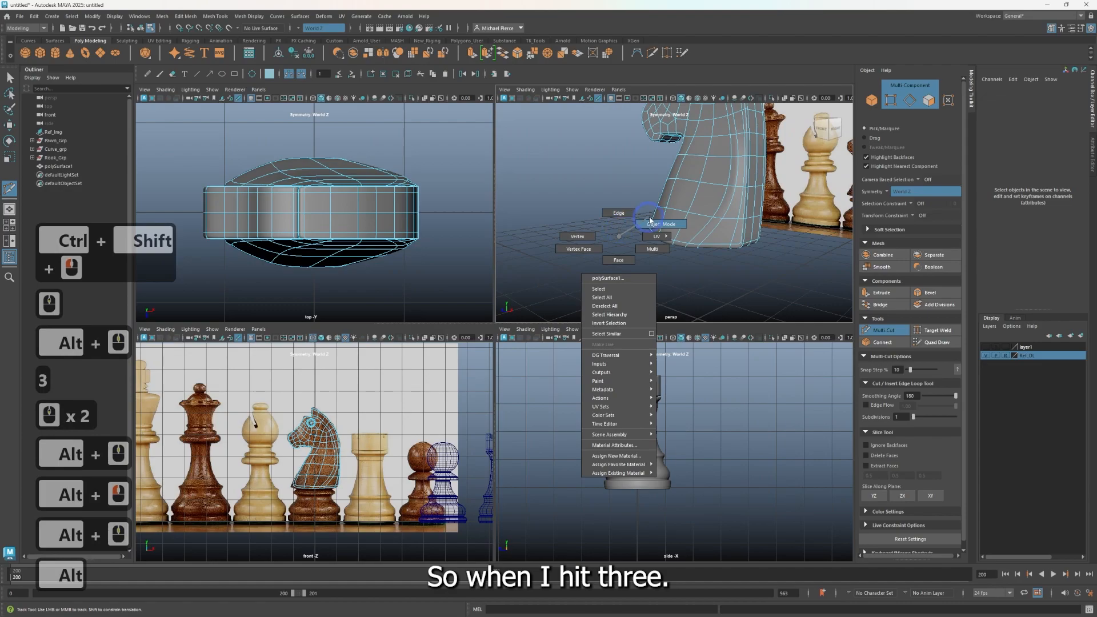
alt+drag(600, 245, 668, 243)
click(595, 240)
key(1)
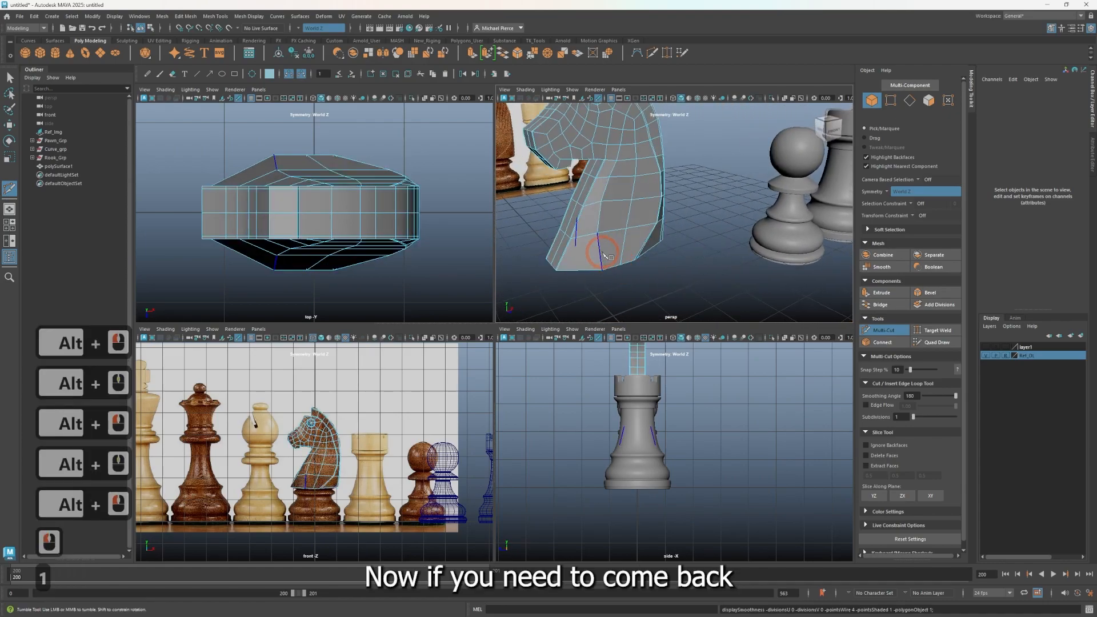
Step: In smoothed display, select the mirrored vertex pair on the side of the lower neck and move it inward to about Z 0.34
scroll(604, 253, up, 2)
key(3)
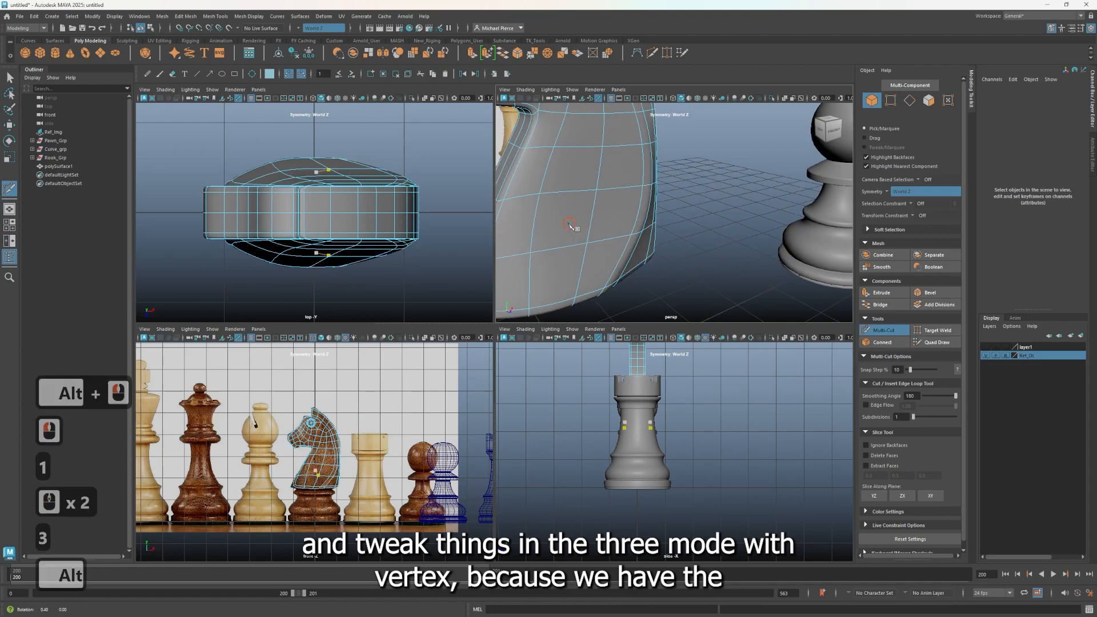
alt+drag(572, 226, 573, 196)
key(q)
right_drag(584, 204, 536, 198)
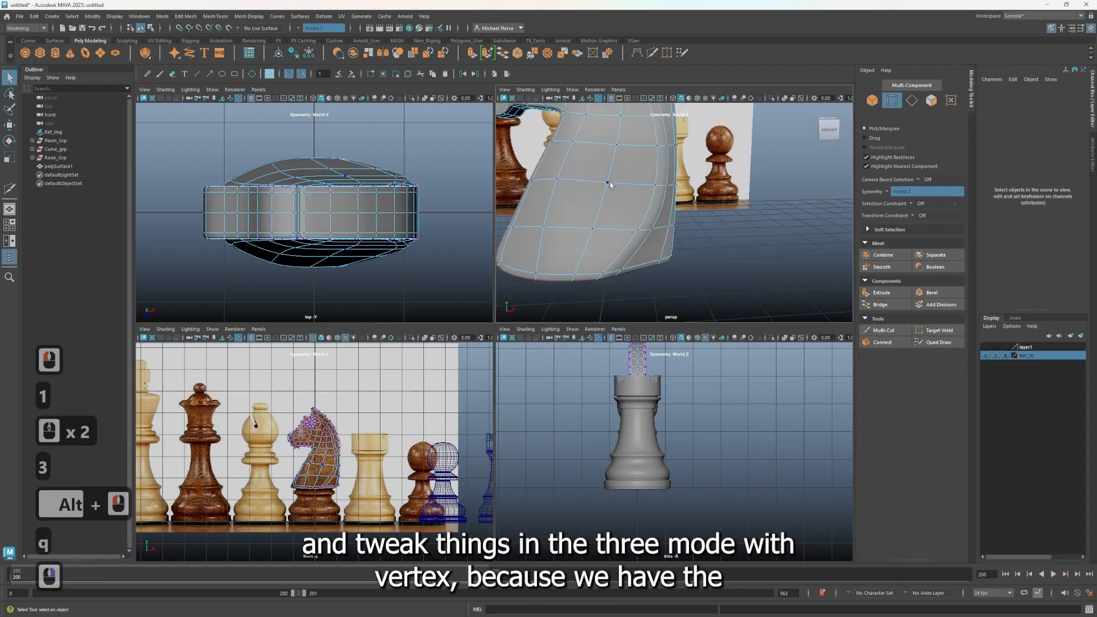
click(608, 183)
alt+drag(614, 238, 693, 211)
scroll(693, 212, up, 2)
key(w)
alt+middle_drag(645, 235, 624, 289)
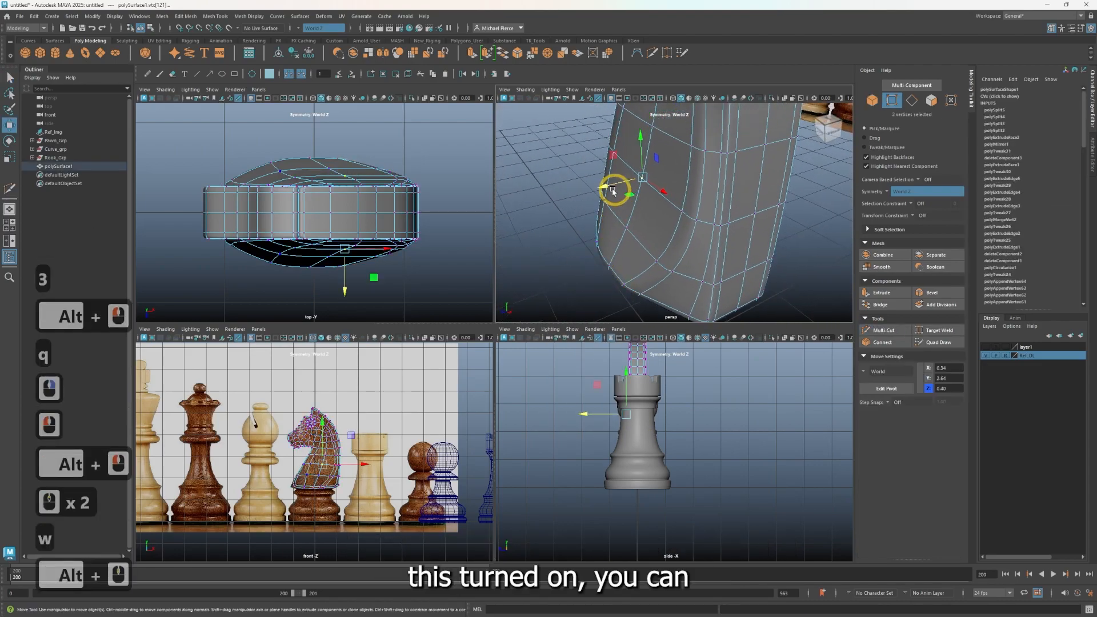
click(611, 188)
drag(623, 186, 616, 187)
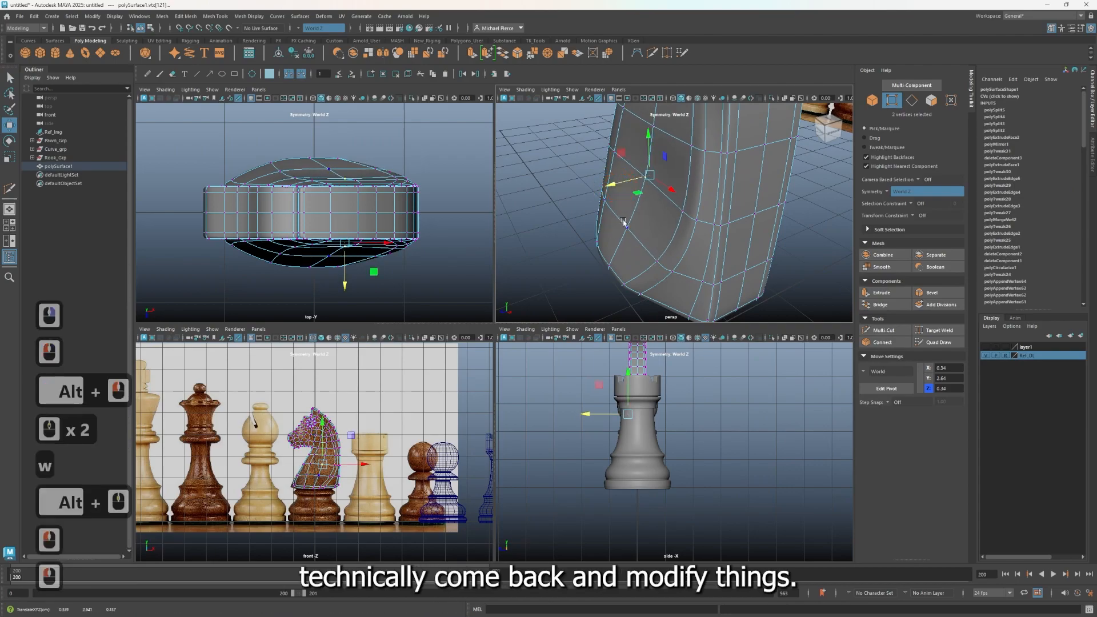
Step: Tweak the vertices along the lower side and base of the neck in smoothed display
click(626, 227)
click(602, 275)
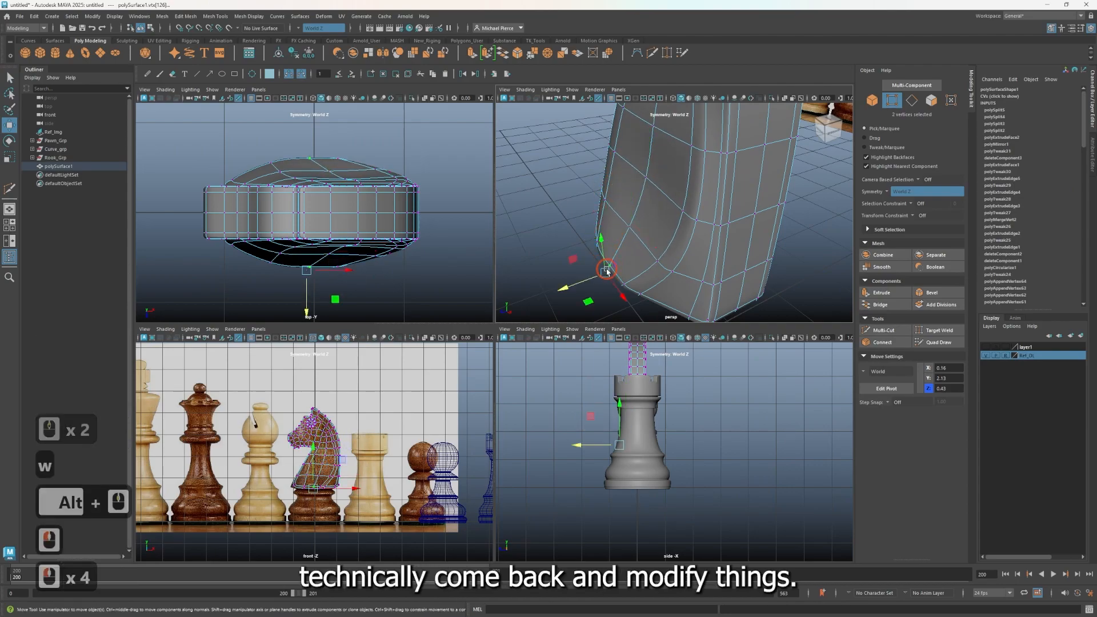
click(654, 266)
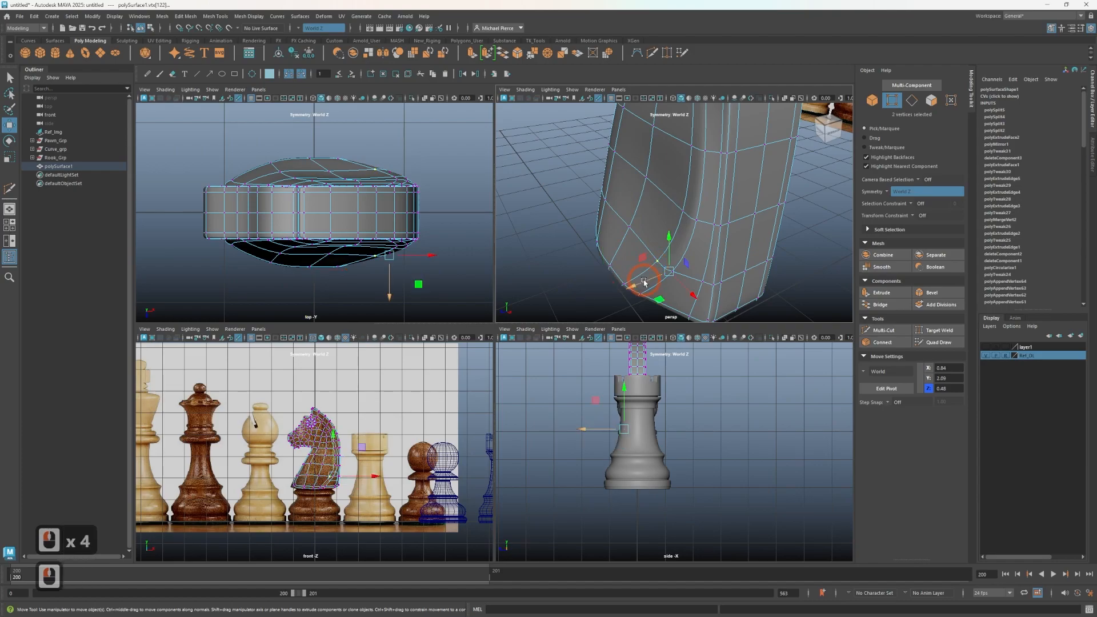
alt+drag(603, 298, 680, 279)
Step: In unsmoothed display, shift the vertices beside the lower neck's back edge slightly along X in the front view, and check the smoothed result
key(1)
scroll(345, 447, up, 3)
alt+middle_drag(268, 472, 276, 426)
scroll(277, 426, up, 4)
alt+middle_drag(413, 396, 383, 486)
key(3)
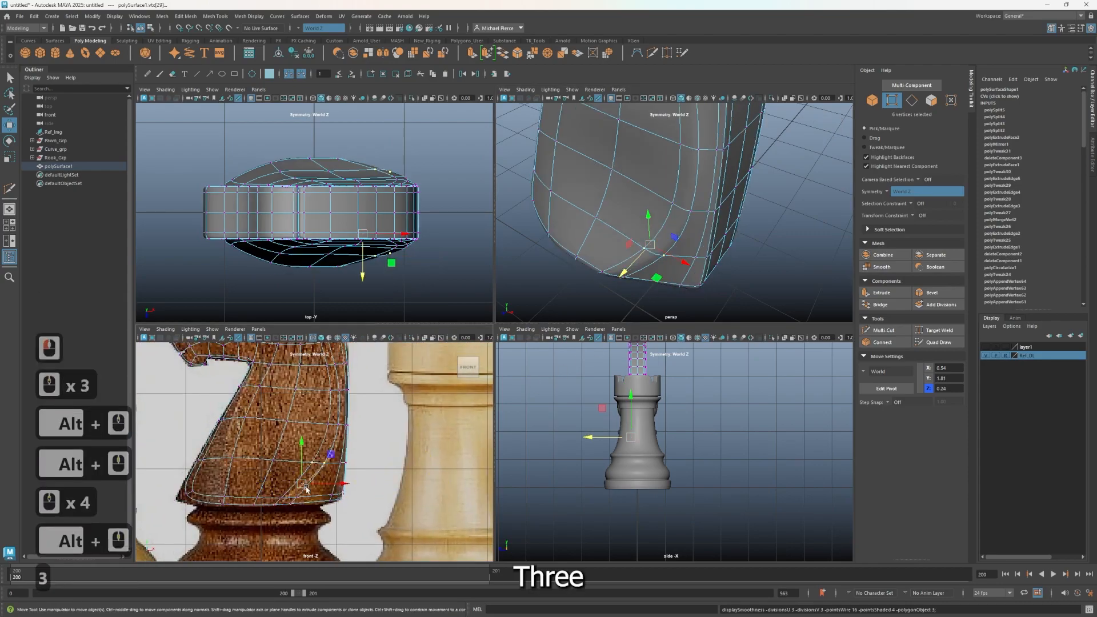
scroll(307, 490, up, 3)
key(1)
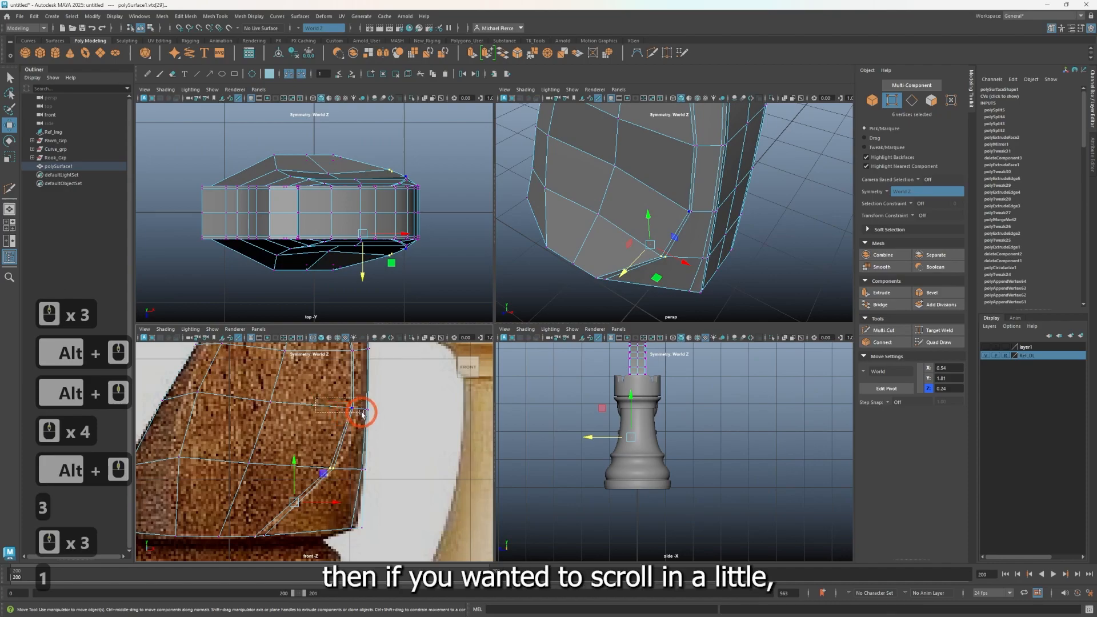
click(391, 409)
drag(392, 409, 390, 410)
key(3)
key(1)
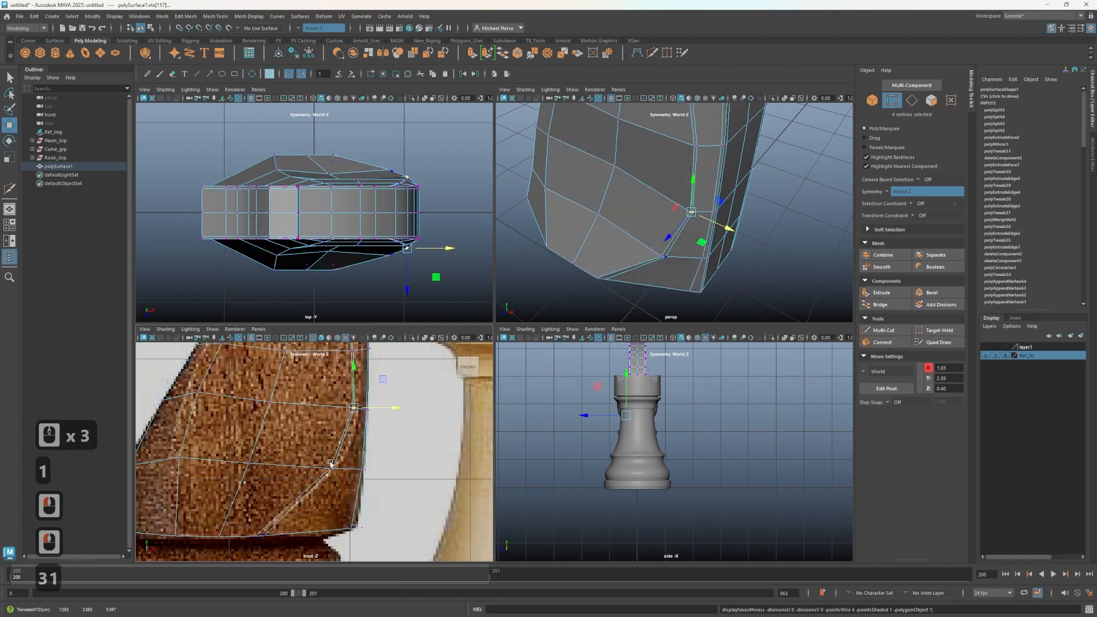
Step: Adjust the vertices near the front edge of the knight's neck horizontally against the reference image
click(181, 457)
alt+middle_drag(196, 432, 299, 490)
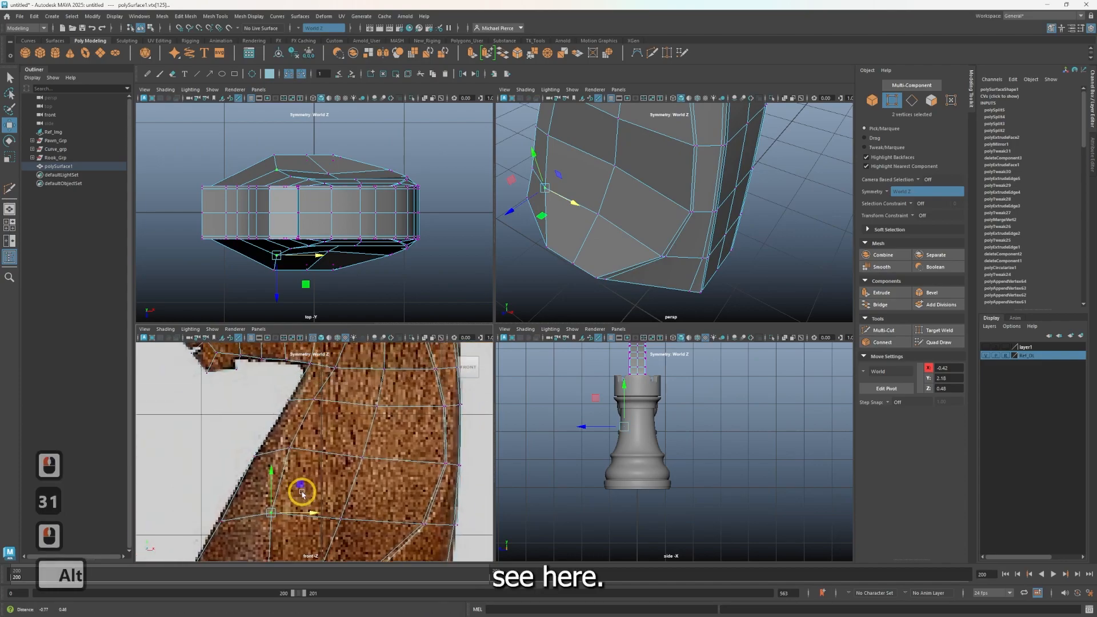
click(311, 452)
mouse_move(307, 448)
mouse_down()
mouse_move(267, 441)
mouse_move(321, 448)
mouse_up()
click(303, 466)
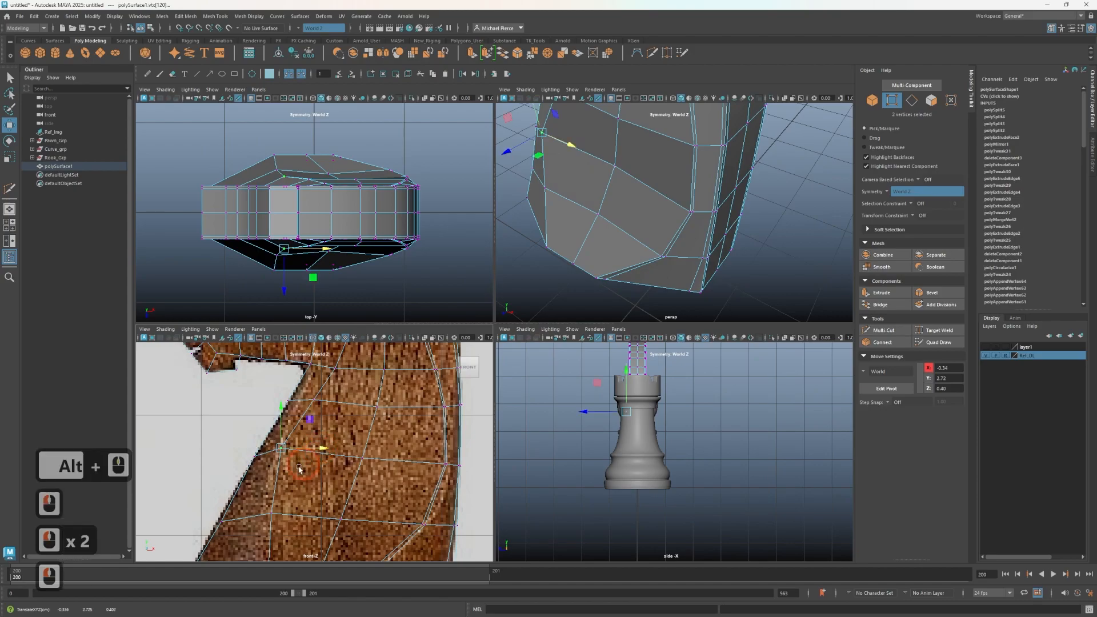
Step: Preview the knight mesh smoothed and examine the thickness of its neck and lower body from several angles
key(3)
alt+drag(563, 192, 635, 237)
alt+middle_drag(635, 237, 674, 186)
alt+drag(674, 186, 730, 194)
alt+middle_drag(730, 194, 693, 223)
alt+scroll(693, 223, down, 3)
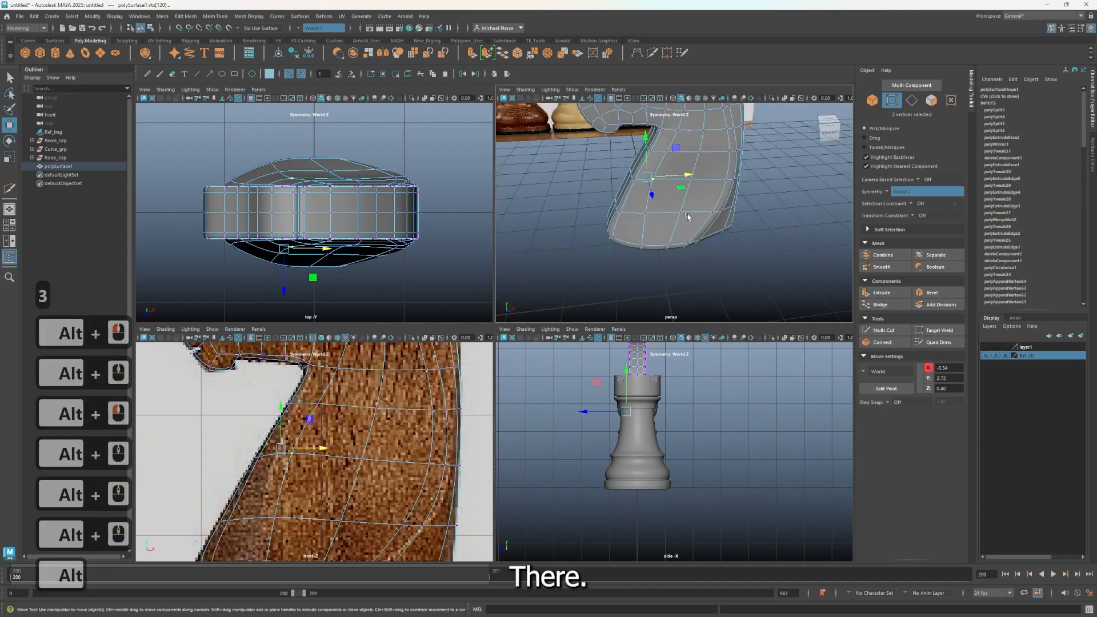
alt+drag(693, 223, 578, 228)
alt+middle_drag(577, 228, 570, 219)
alt+drag(570, 218, 540, 239)
scroll(262, 488, down, 2)
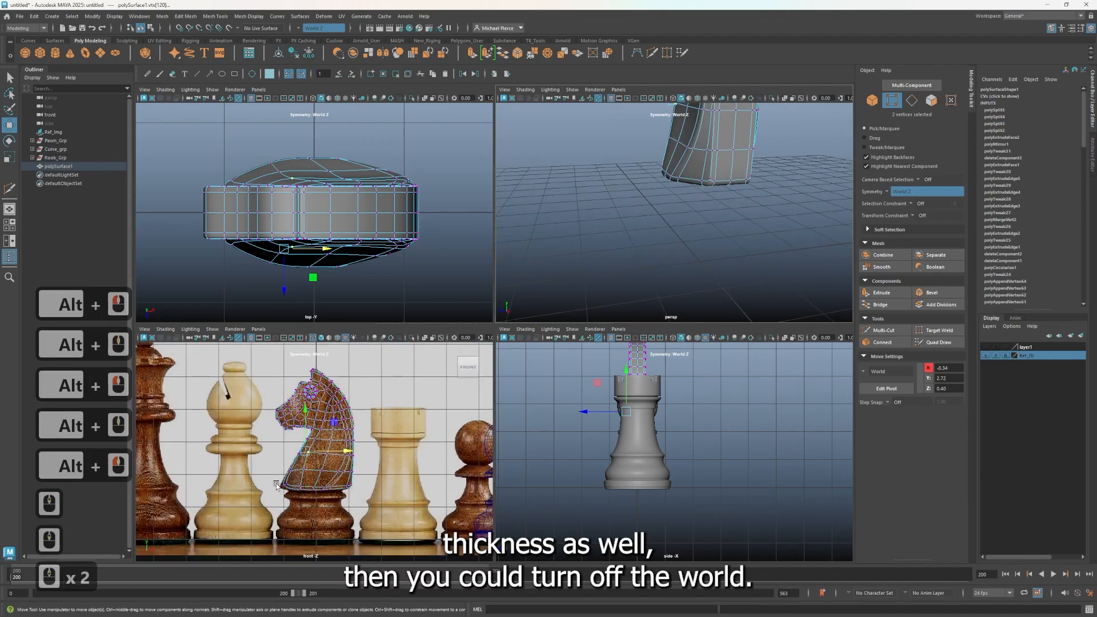
alt+drag(747, 178, 641, 179)
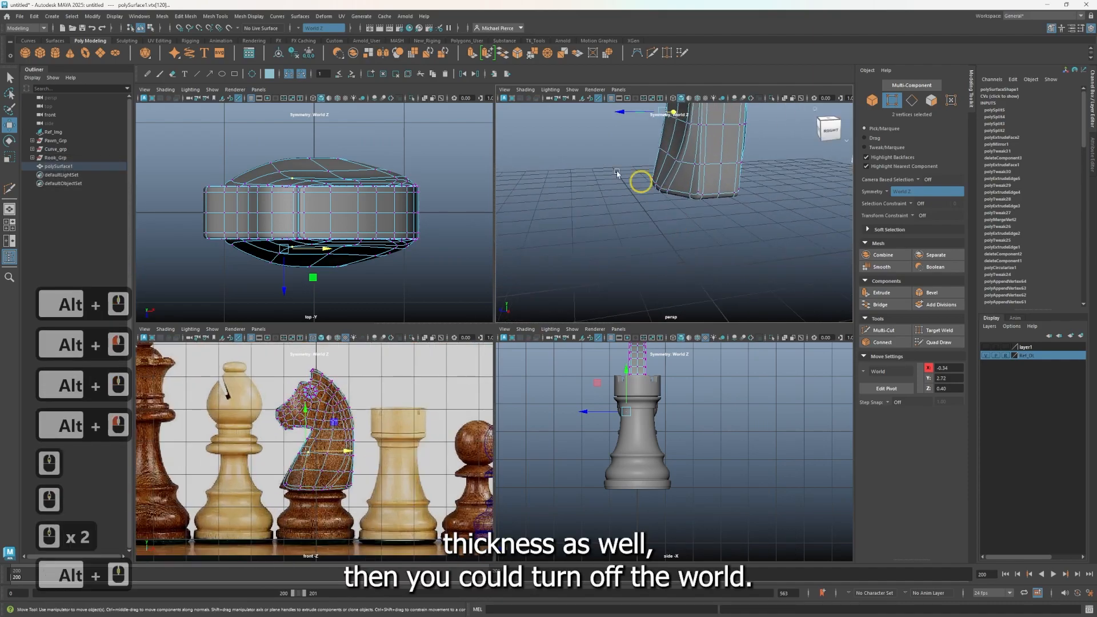
Step: Turn off symmetry and thicken the knight's lower body by scaling its lower vertices sideways with soft selection
click(304, 28)
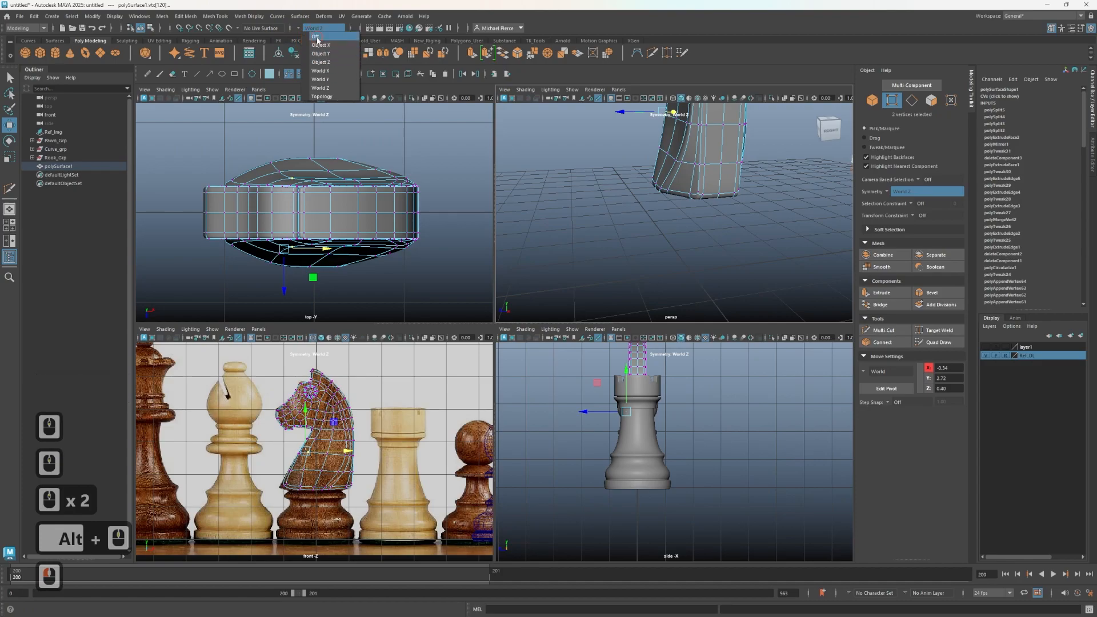
click(316, 37)
alt+drag(693, 164, 646, 252)
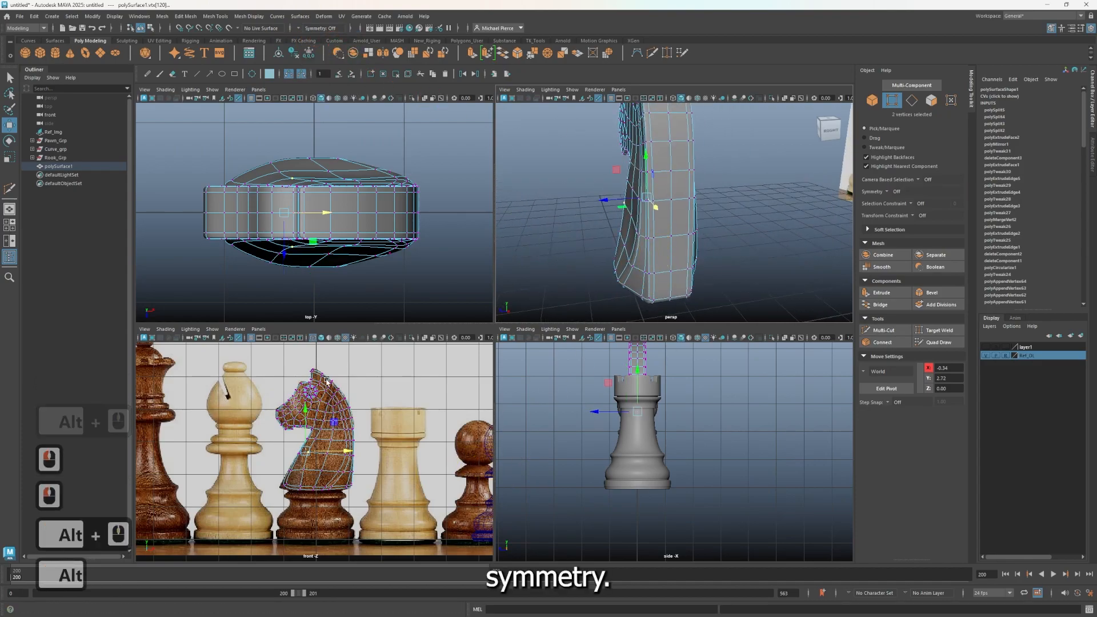
drag(280, 460, 380, 517)
key(b)
alt+drag(663, 312, 625, 261)
drag(685, 226, 697, 252)
key(r)
drag(611, 271, 596, 282)
right_drag(664, 243, 699, 229)
Step: Duplicate the rook geometry, place the copy in line with the knight at about X -0.05, and unparent it from its group
scroll(678, 270, down, 3)
alt+drag(686, 261, 788, 260)
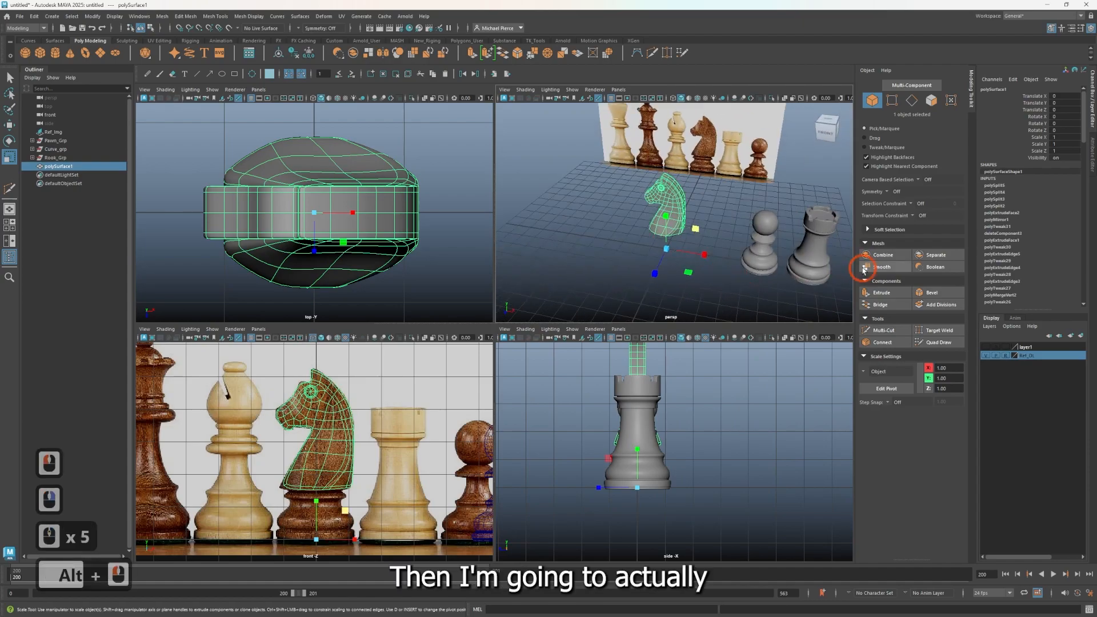
click(788, 260)
click(803, 261)
key(w)
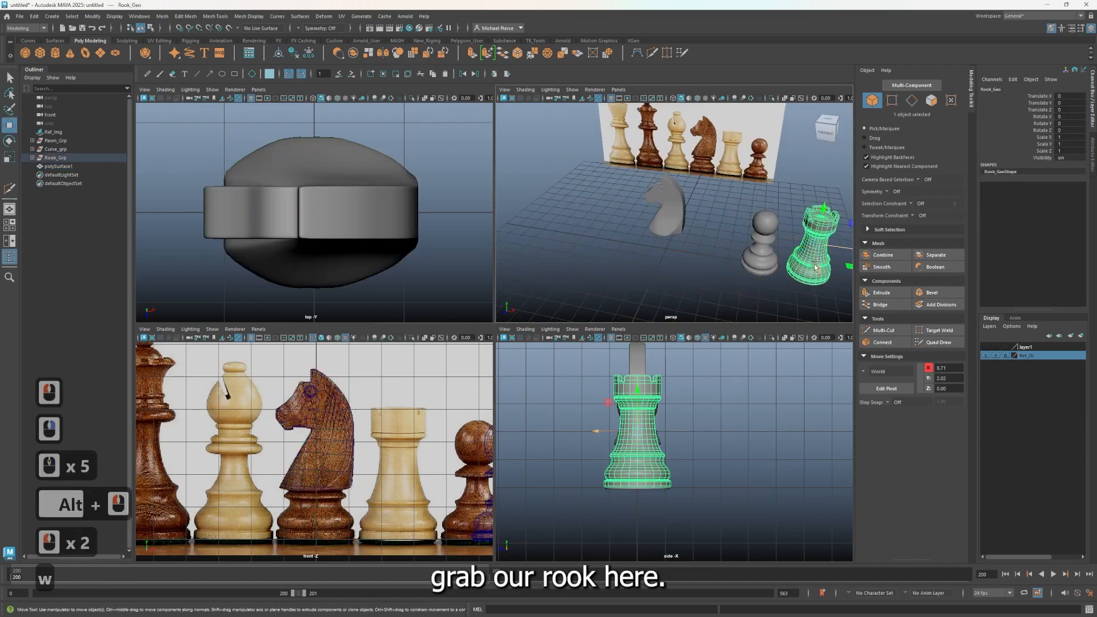
mouse_move(840, 252)
shift+mouse_down()
mouse_move(649, 240)
mouse_move(687, 236)
mouse_move(680, 243)
shift+mouse_up()
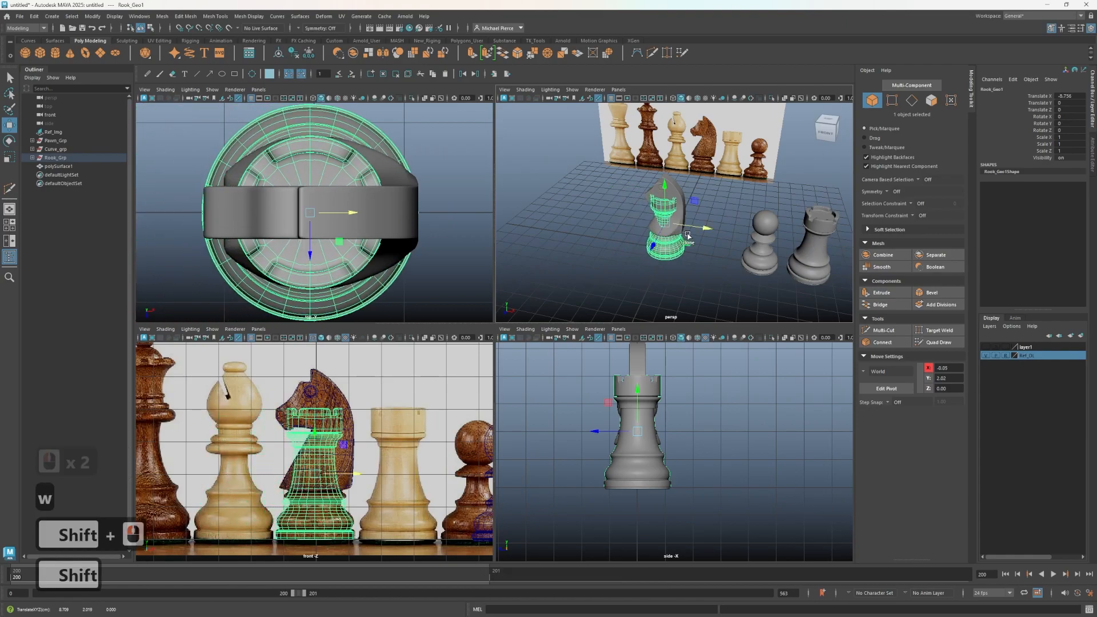
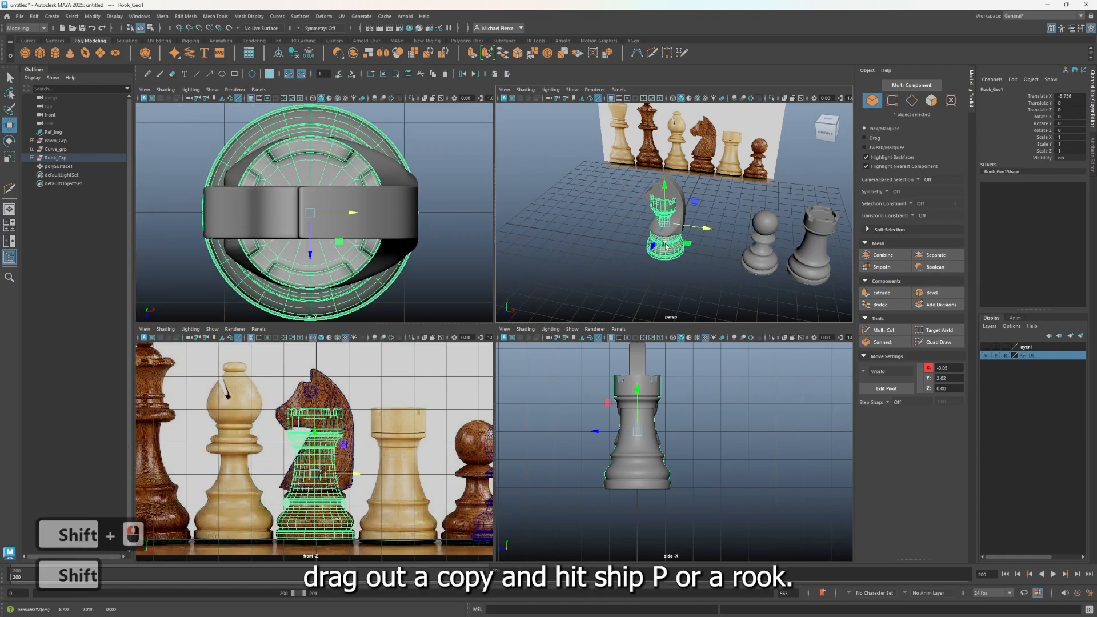
key(shift+p)
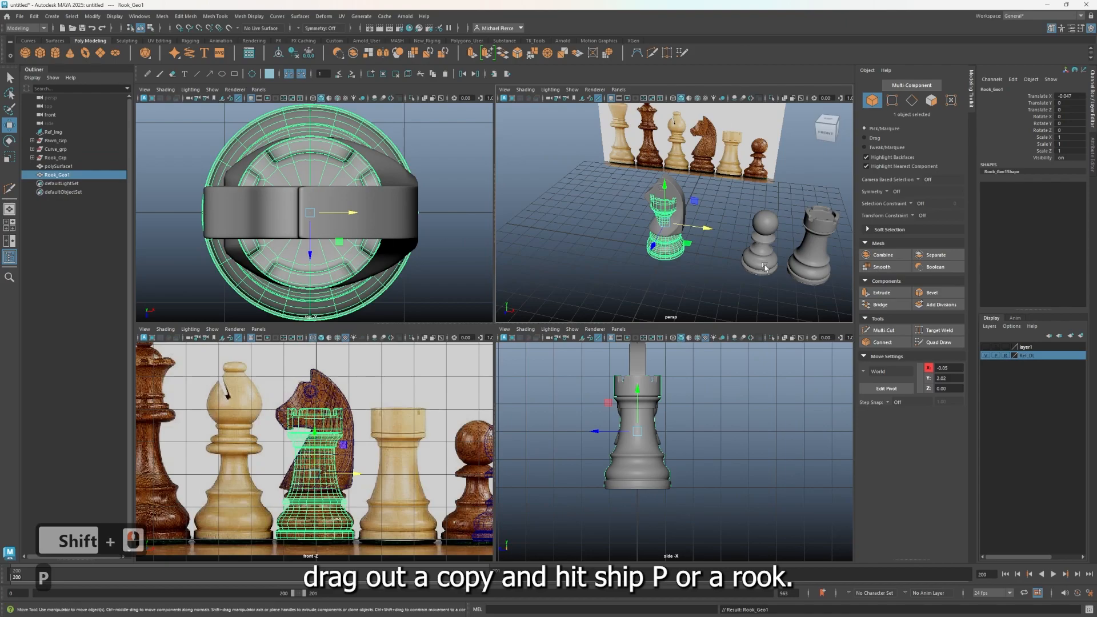
Step: Delete all faces of the rook copy above the knight's base, with soft selection turned off
scroll(771, 263, up, 4)
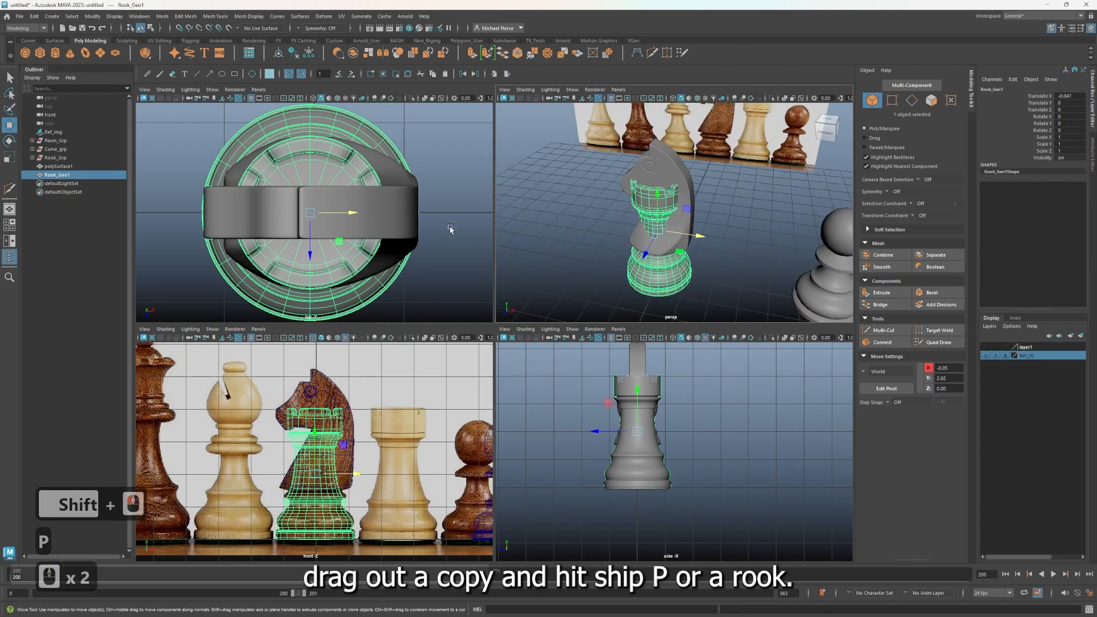
right_click(232, 406)
click(233, 394)
drag(231, 391, 385, 492)
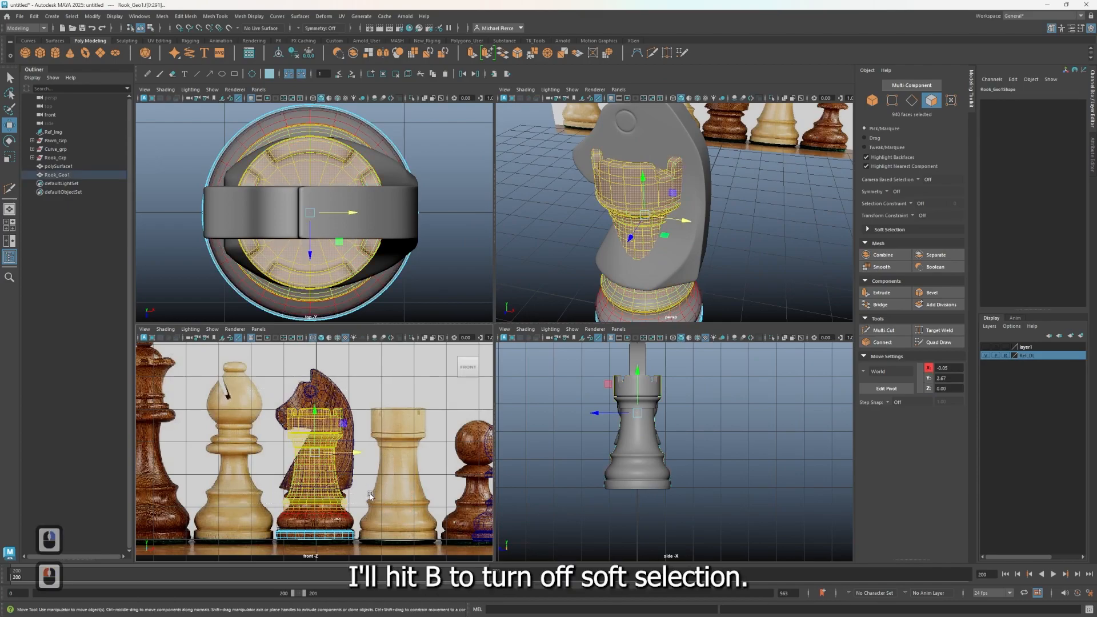
key(b)
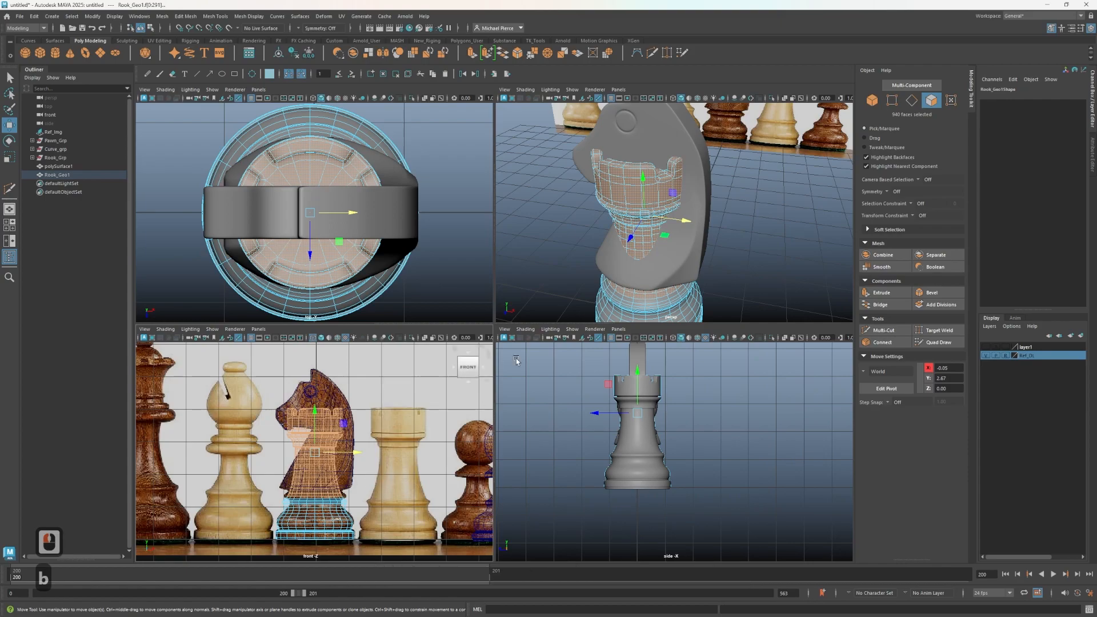
key(BackSpace)
Step: Delete the two uppermost face loops around the open top of the base
alt+drag(674, 218, 667, 196)
alt+right_drag(668, 196, 707, 129)
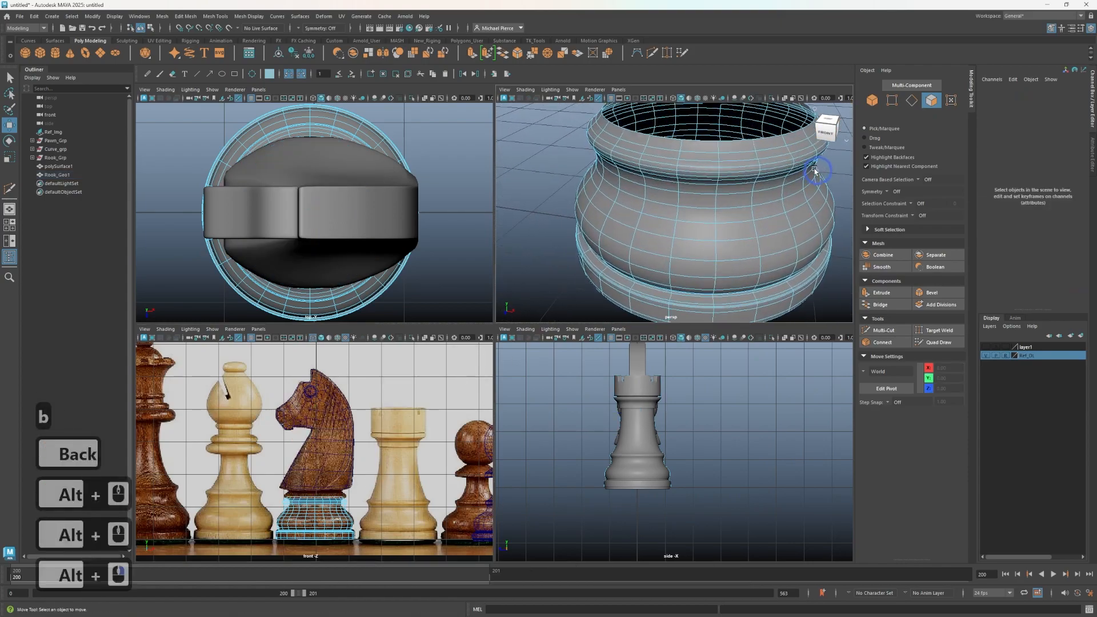
click(687, 149)
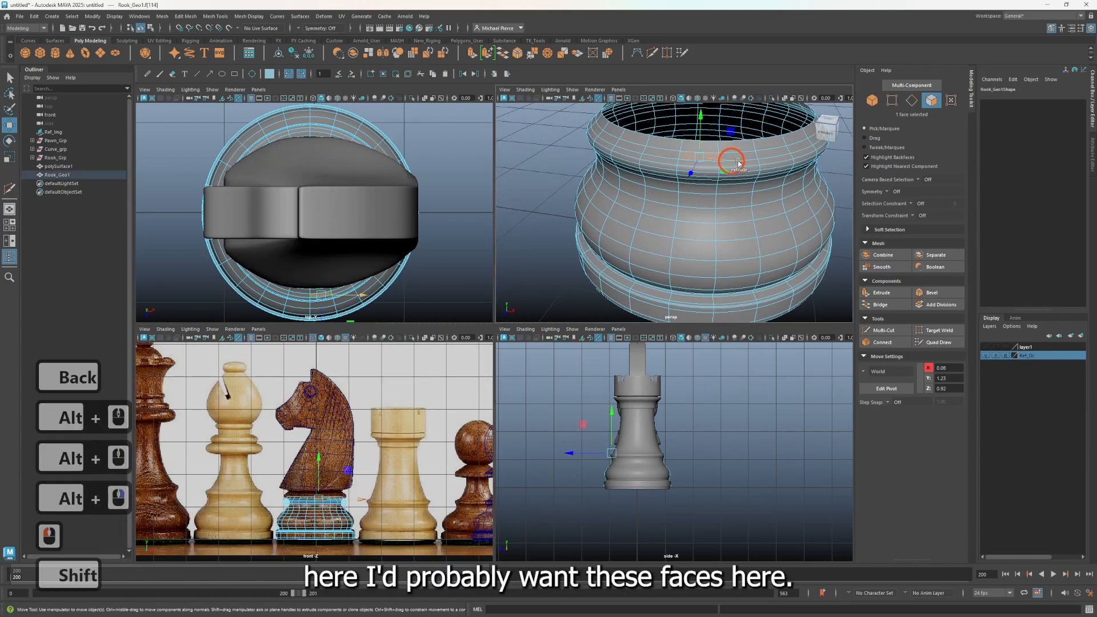
shift+double_click(754, 158)
key(Delete)
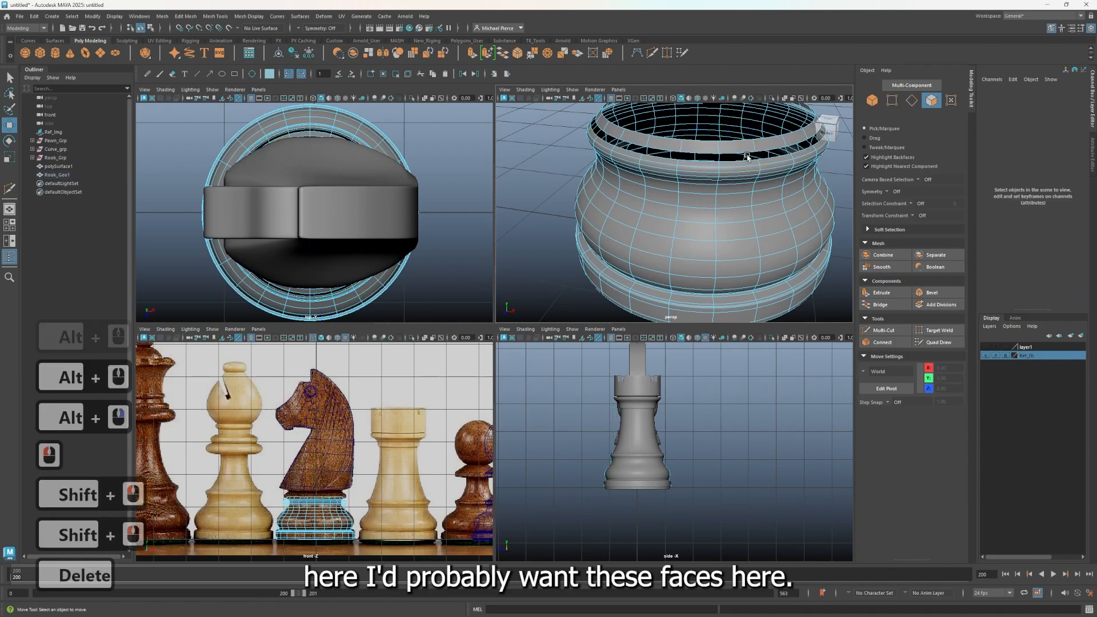
double_click(735, 148)
key(Delete)
Step: Cap the base by extruding its open top edge loop inward and merging it to the center, and preview it smoothed
right_drag(719, 170, 697, 170)
click(697, 170)
double_click(696, 168)
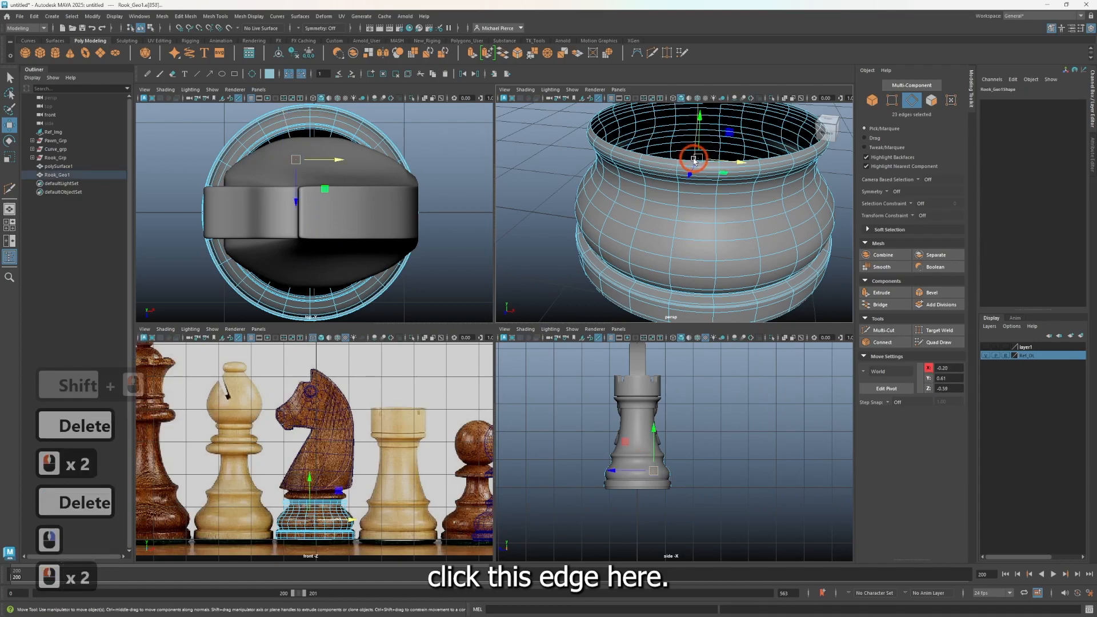
double_click(707, 122)
key(r)
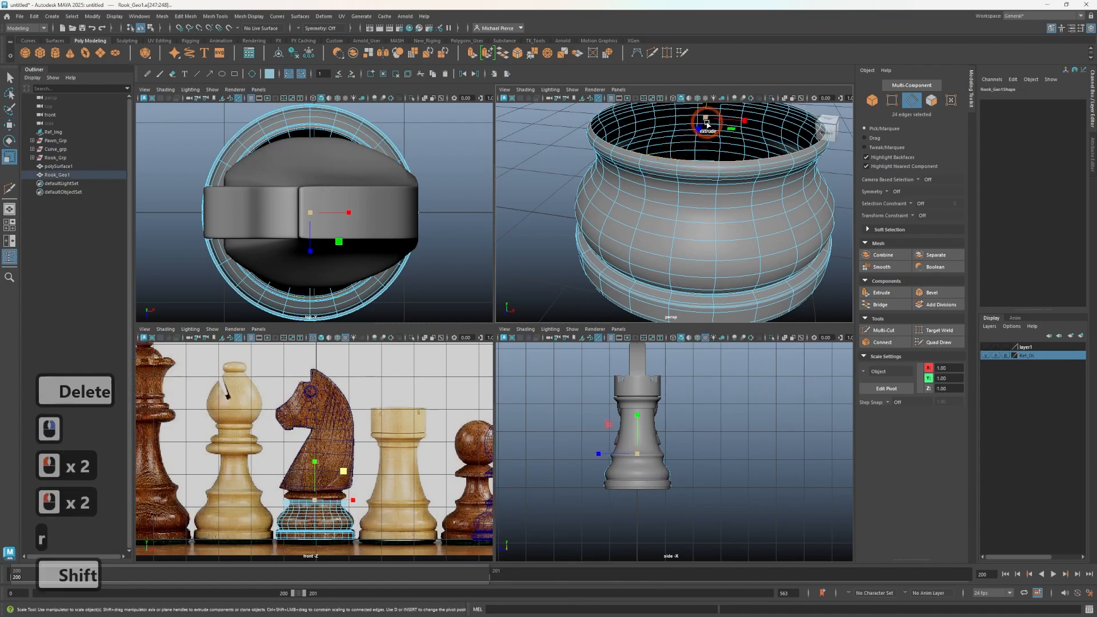
shift+drag(707, 123, 677, 151)
click(547, 55)
key(w)
right_drag(661, 170, 706, 158)
key(3)
key(1)
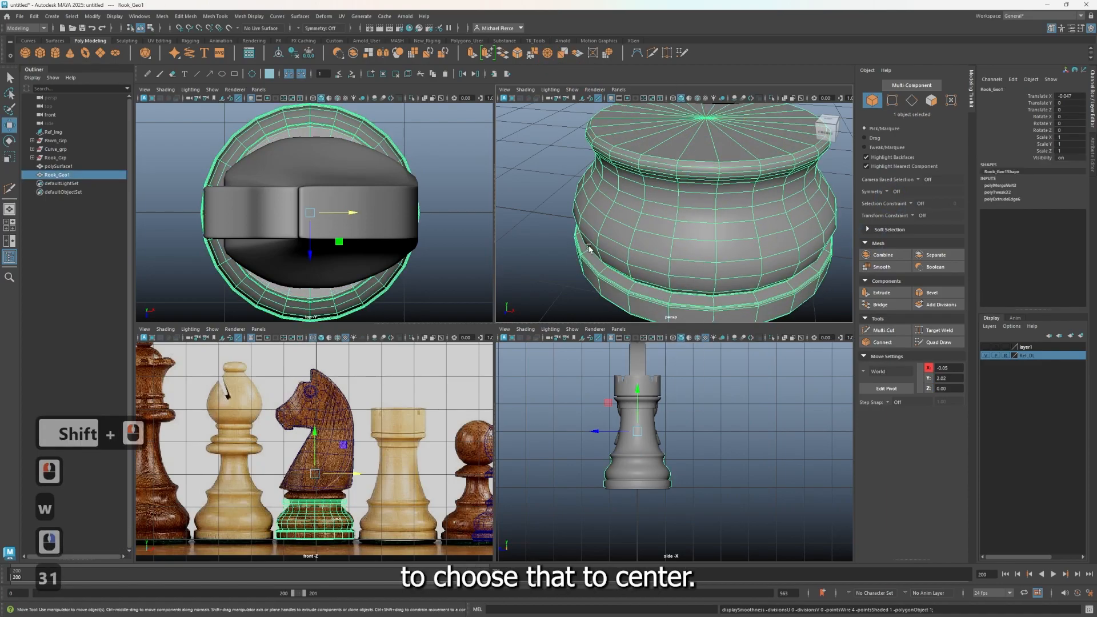
key(3)
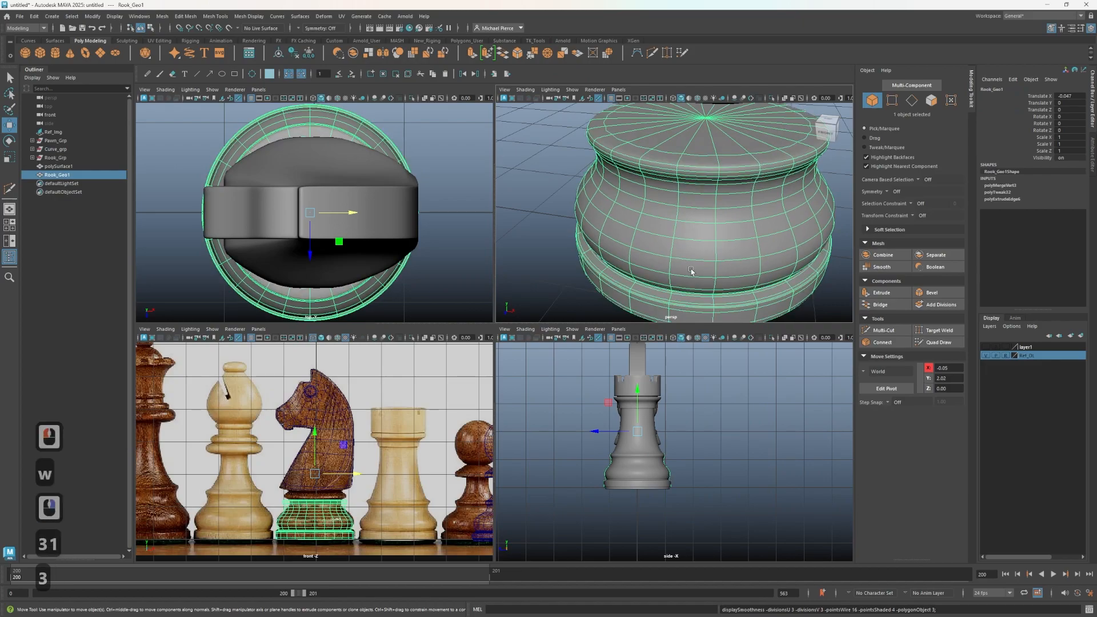
Step: Scale the base up uniformly to about 1.092 around its centered pivot and raise it slightly to meet the knight
key(w)
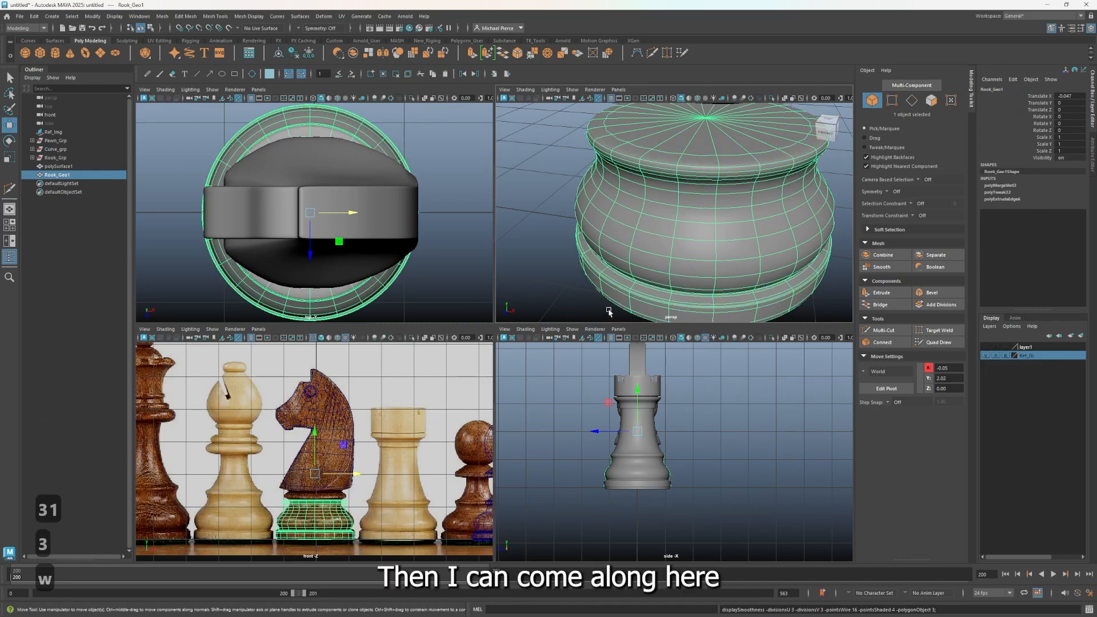
key(r)
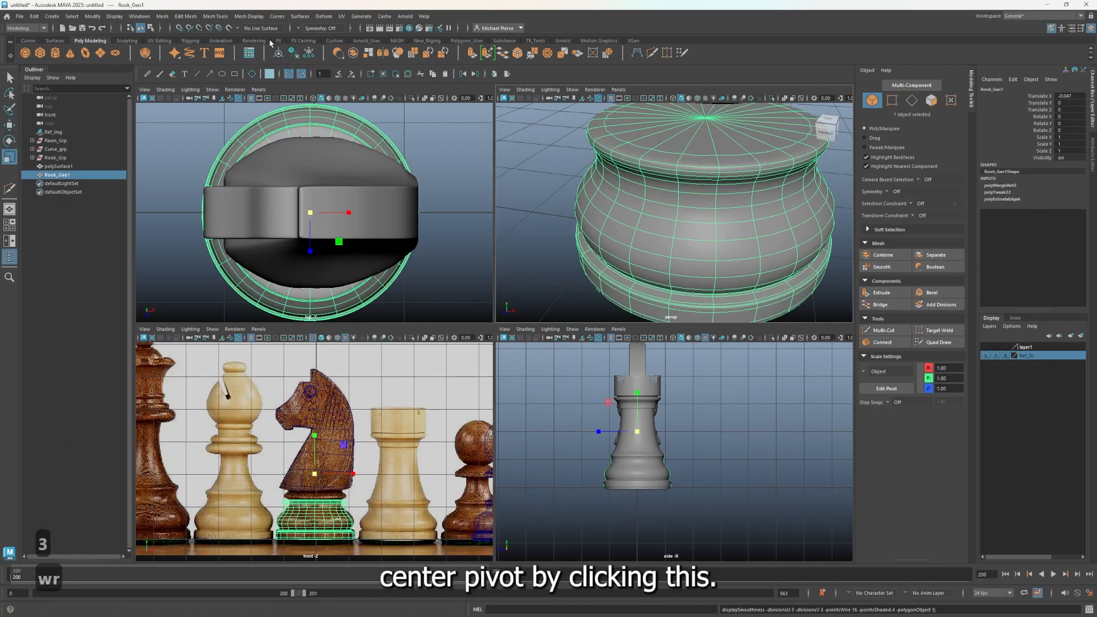
click(279, 52)
drag(707, 193, 724, 195)
key(w)
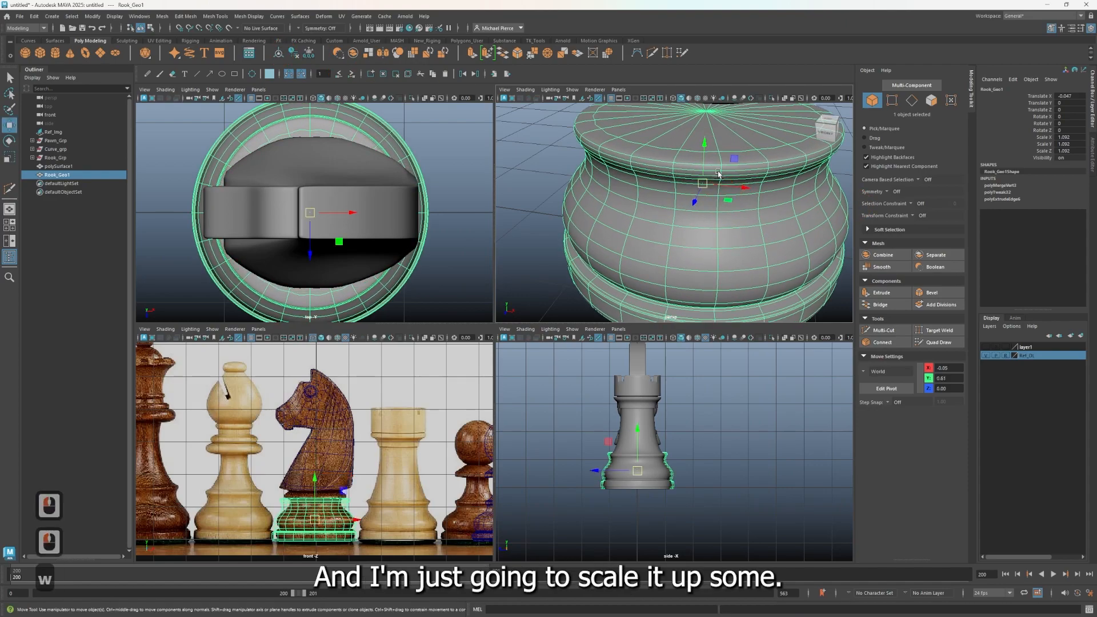
drag(708, 148, 711, 128)
Step: Narrow the base's neck by scaling the face loop below its top rim inward with soft selection
key(r)
alt+drag(687, 234, 663, 226)
right_drag(651, 183, 653, 208)
click(667, 174)
shift+click(728, 176)
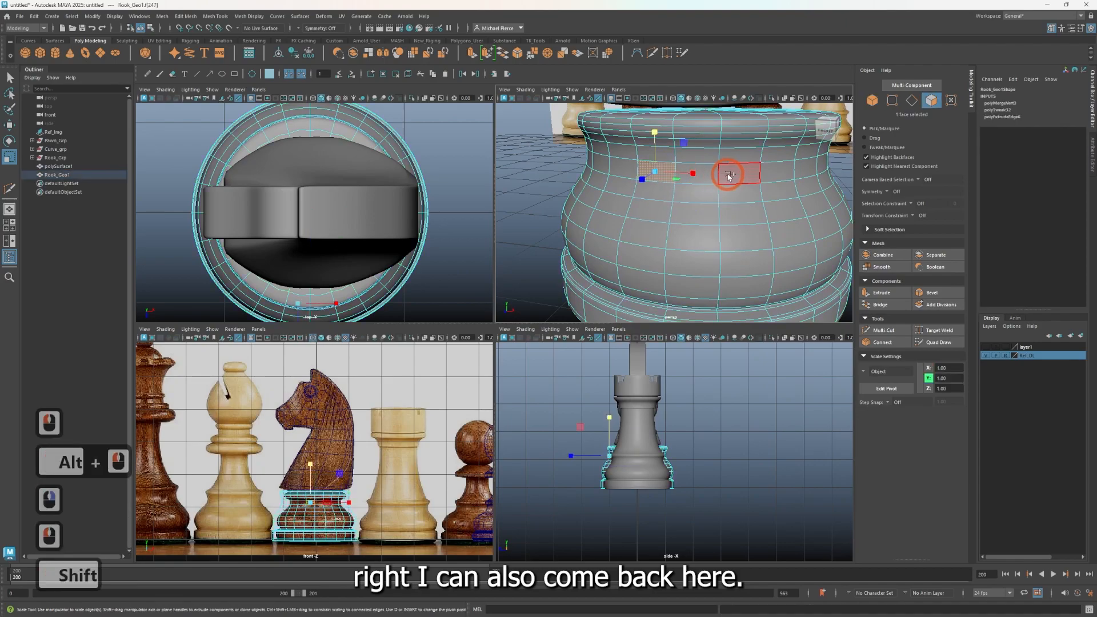
shift+double_click(707, 182)
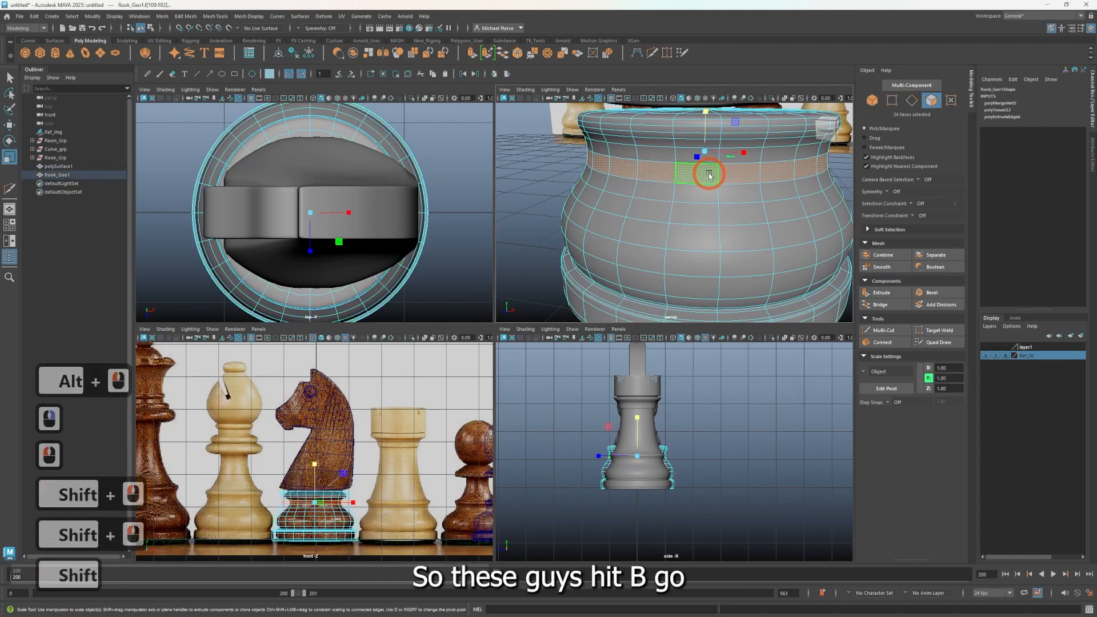
key(b)
key(b)
drag(706, 194, 638, 199)
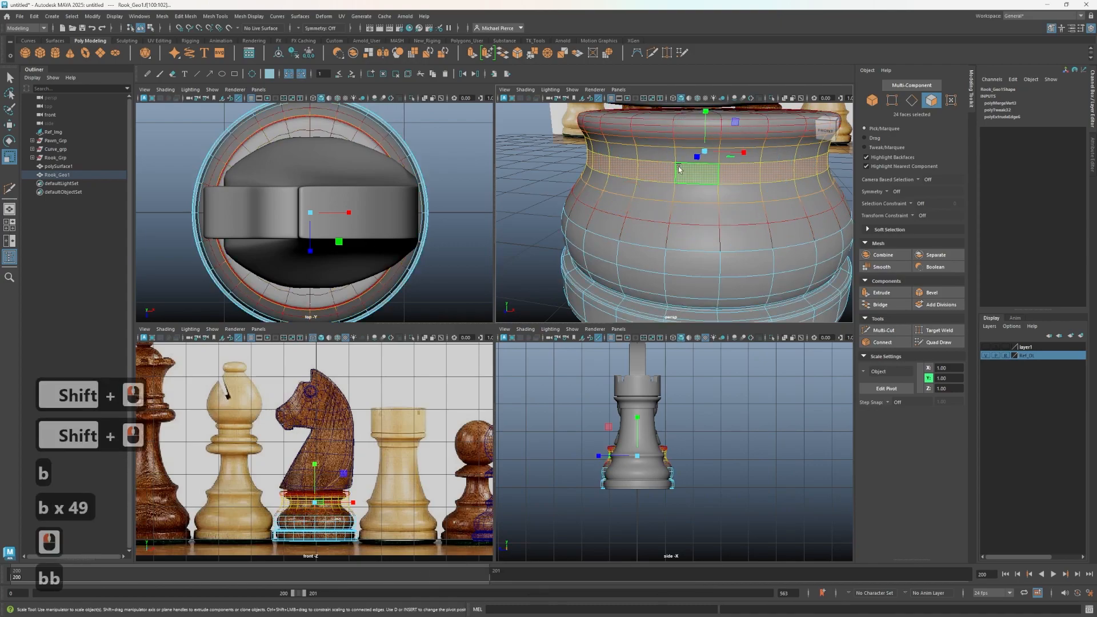
drag(704, 154, 677, 168)
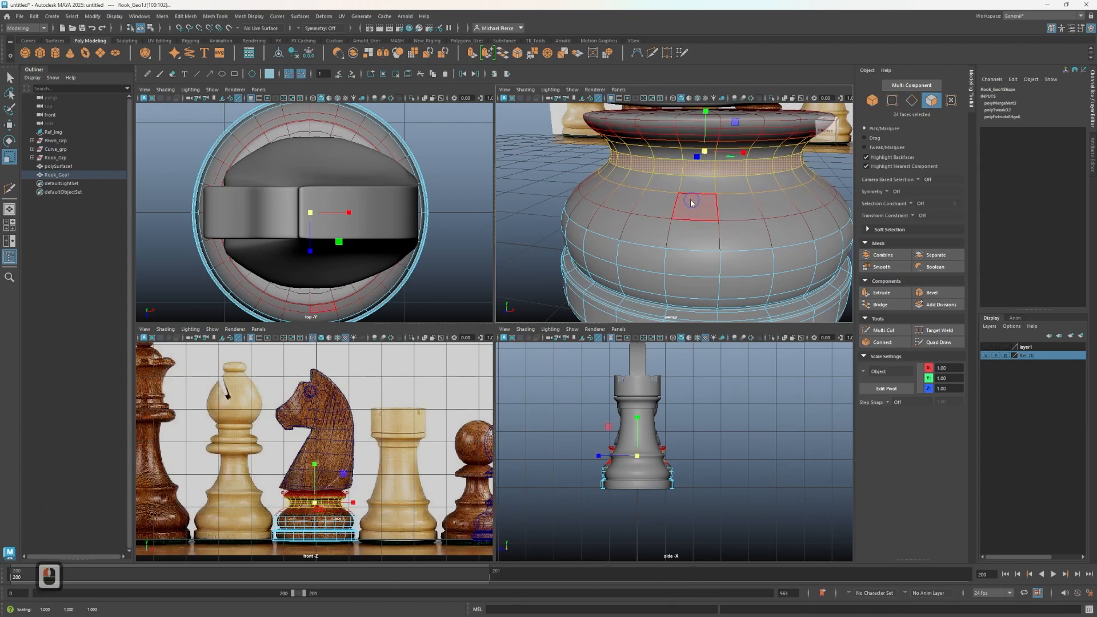
right_drag(737, 180, 759, 159)
click(552, 258)
Step: Select the knight mesh and examine the gap between its underside and the base
scroll(523, 246, down, 2)
alt+drag(522, 247, 628, 267)
alt+middle_drag(627, 266, 669, 289)
alt+drag(668, 288, 704, 295)
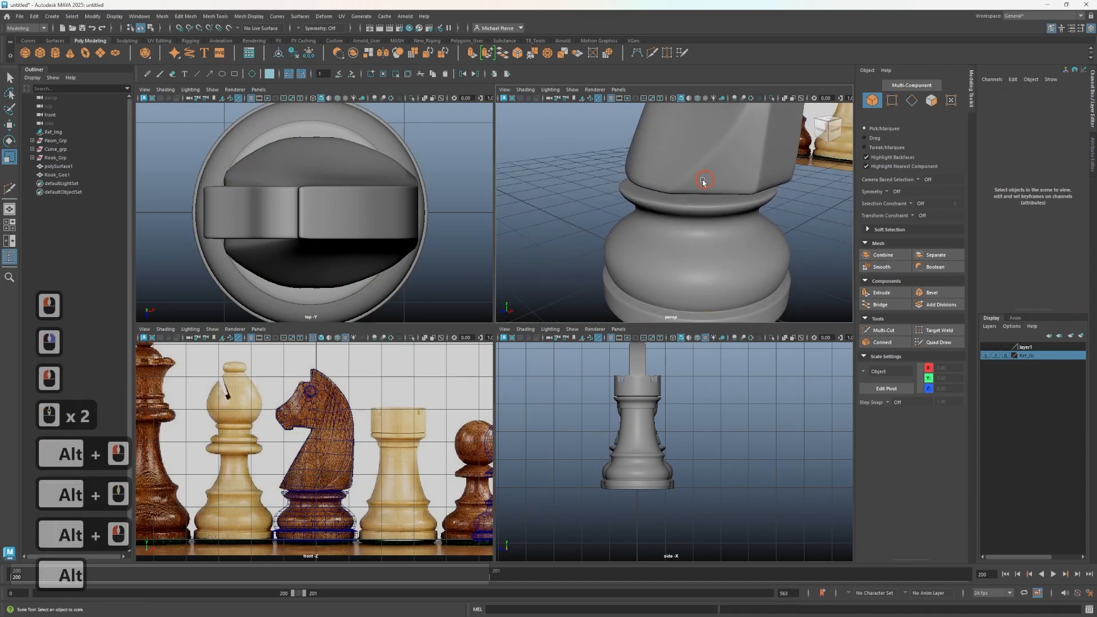
click(706, 179)
alt+middle_drag(720, 245, 696, 230)
alt+scroll(696, 229, up, 1)
alt+drag(696, 230, 668, 224)
alt+middle_drag(667, 224, 662, 252)
alt+drag(662, 252, 648, 284)
Step: Isolate the knight to select the faces on its underside, restore the full view, and deselect the extra faces towards the back
key(ctrl+1)
right_drag(648, 285, 647, 309)
mouse_move(752, 210)
shift+mouse_down()
mouse_move(735, 208)
mouse_move(778, 208)
mouse_move(674, 262)
mouse_move(737, 270)
mouse_move(709, 276)
mouse_move(695, 263)
mouse_move(649, 280)
mouse_move(602, 252)
mouse_move(665, 252)
mouse_move(683, 264)
mouse_move(655, 236)
mouse_move(649, 202)
mouse_move(633, 216)
shift+mouse_up()
key(Tab)
key(alt+1)
key(ctrl+1)
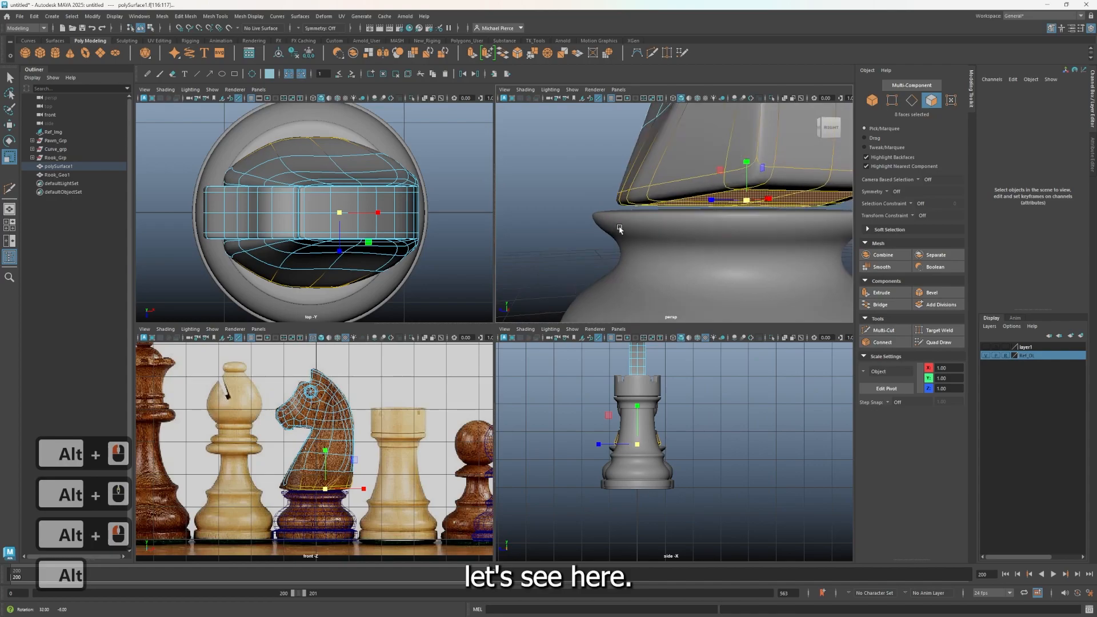
ctrl+click(786, 198)
ctrl+click(802, 201)
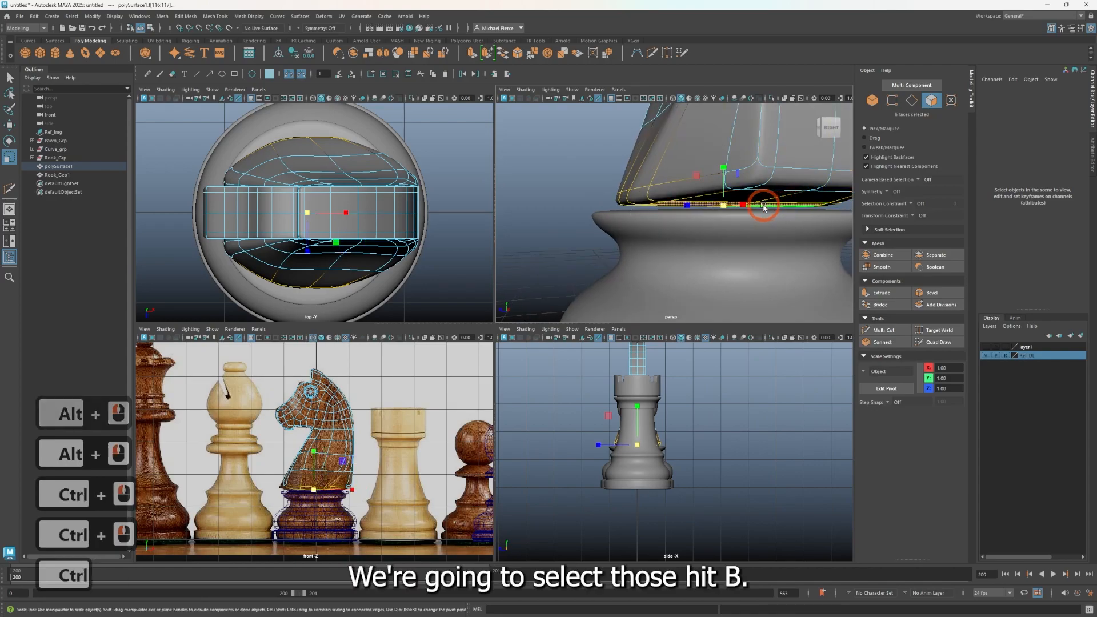
Step: Extrude the selected underside faces down into the base with soft selection off, and delete the extruded end faces
key(b)
alt+drag(764, 208, 776, 219)
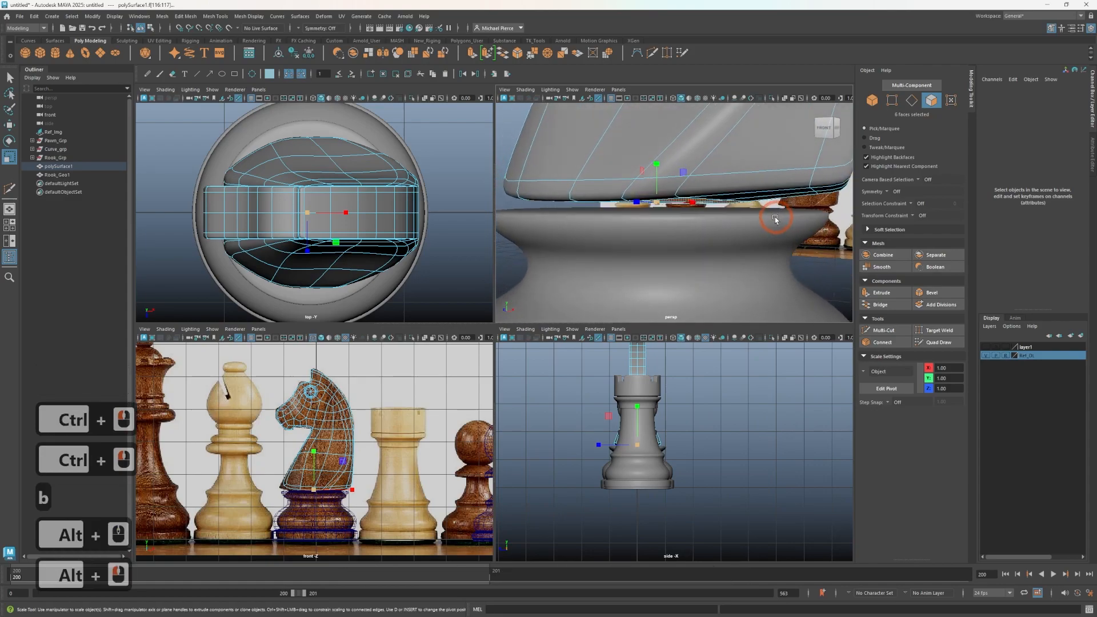
key(w)
shift+drag(659, 162, 670, 186)
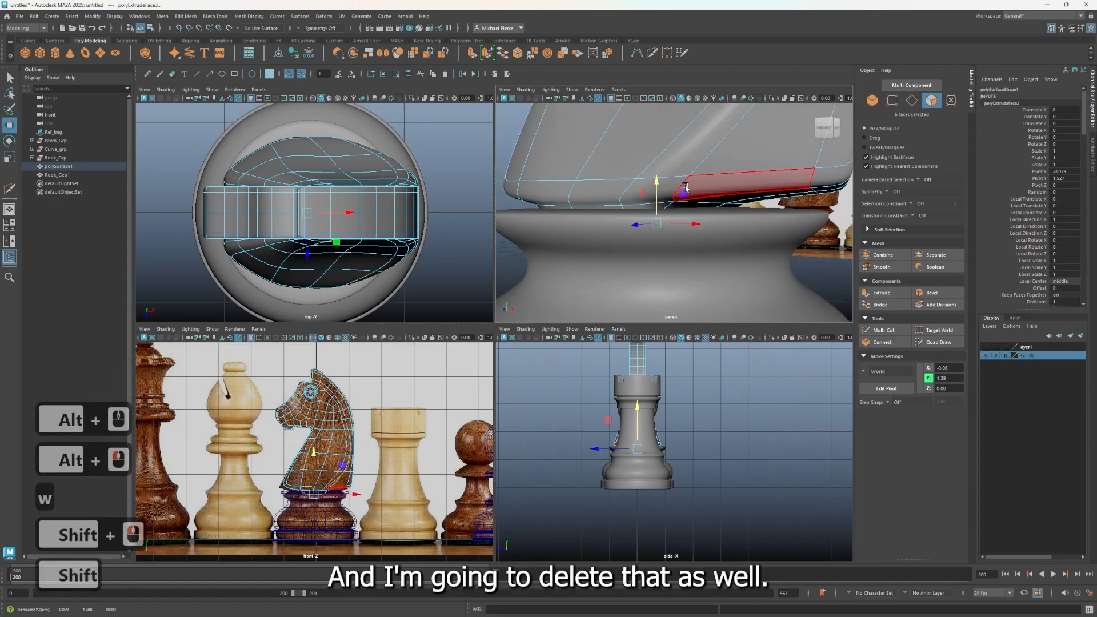
key(Delete)
key(1)
key(3)
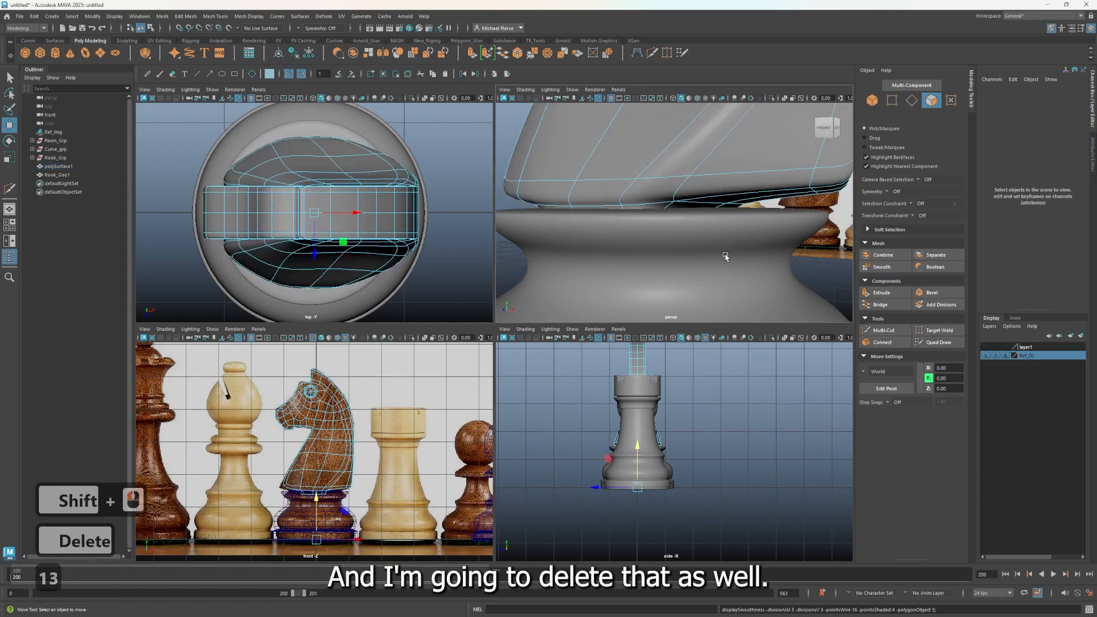
Step: Duplicate the pawn's bottom disc, unparent the copy from the pawn group, and move it along X beneath the knight's base
scroll(726, 256, down, 2)
alt+drag(726, 256, 731, 212)
alt+scroll(628, 235, down, 2)
scroll(645, 228, down, 5)
click(727, 207)
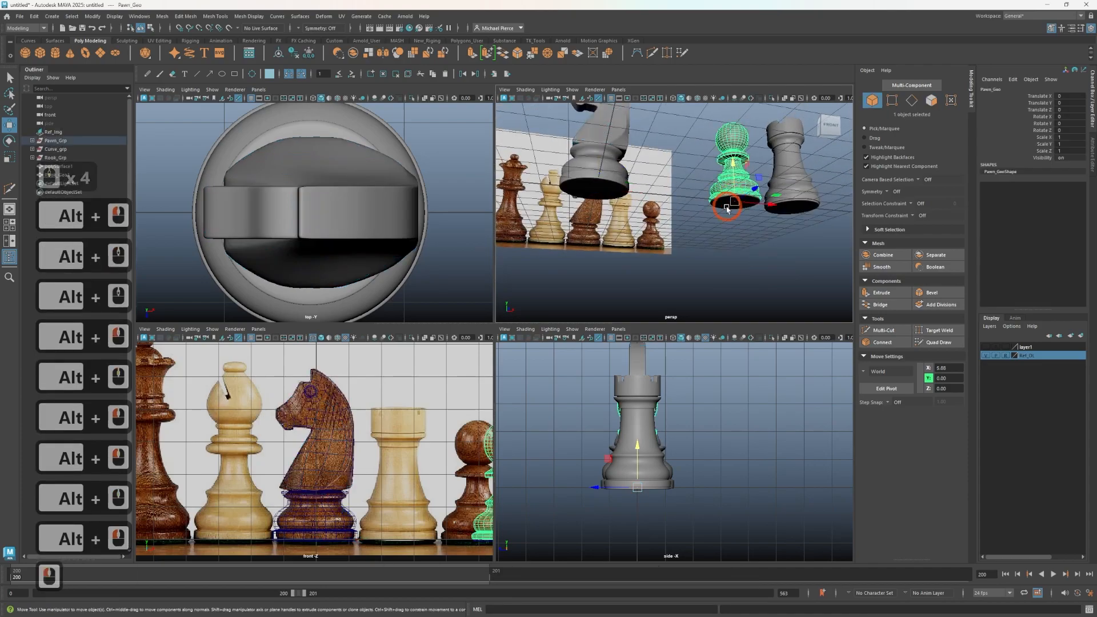
click(722, 207)
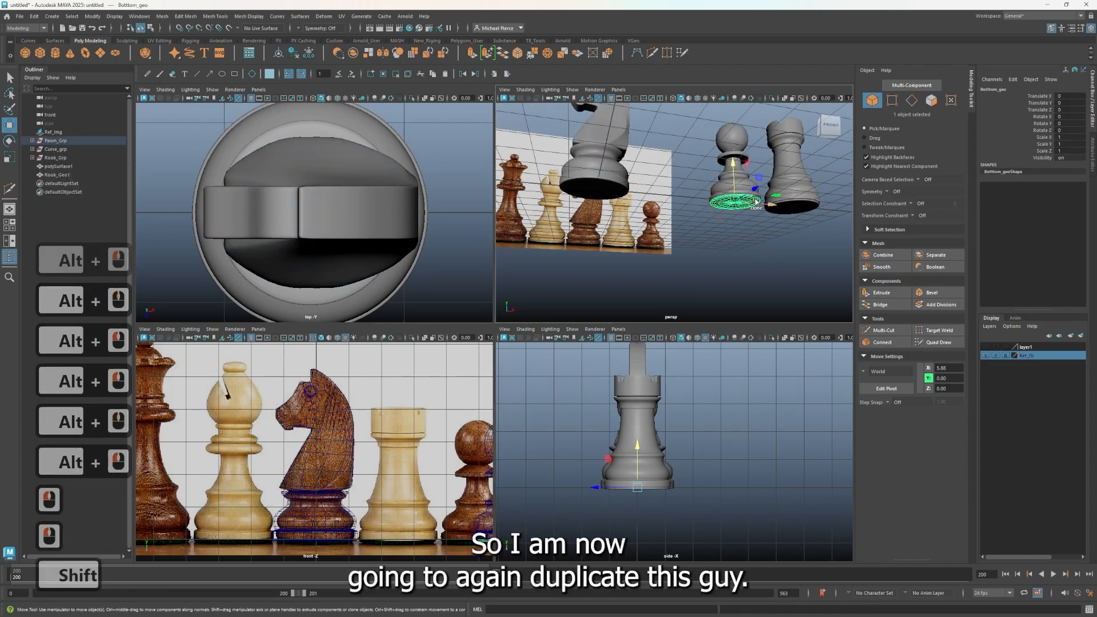
mouse_move(773, 205)
shift+mouse_down()
mouse_move(833, 212)
mouse_move(706, 225)
shift+mouse_up()
key(shift+p)
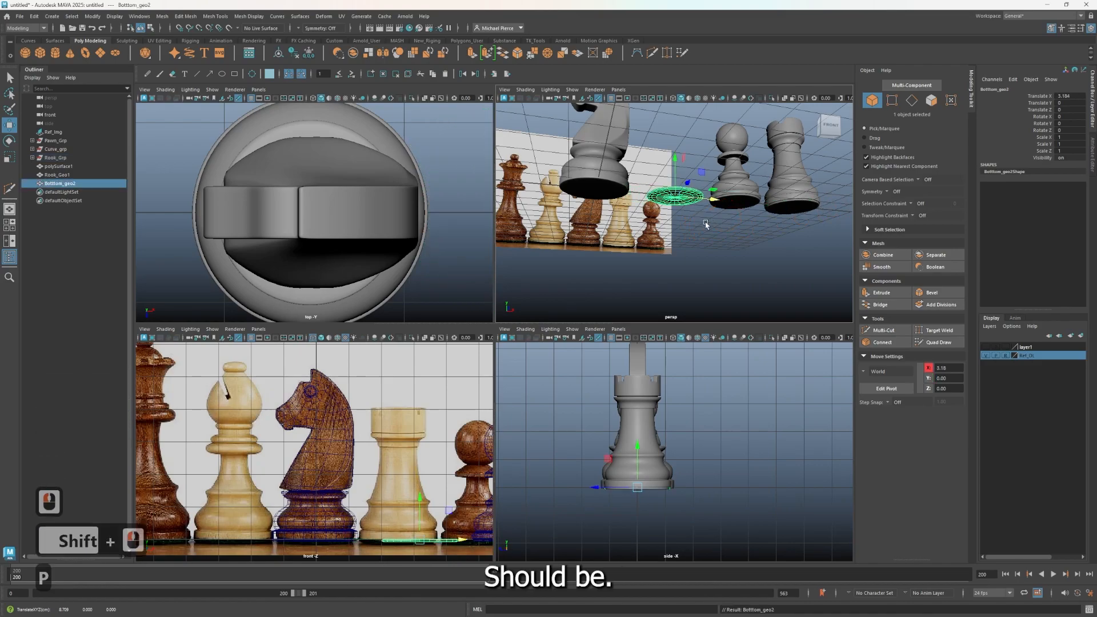
drag(712, 201, 638, 209)
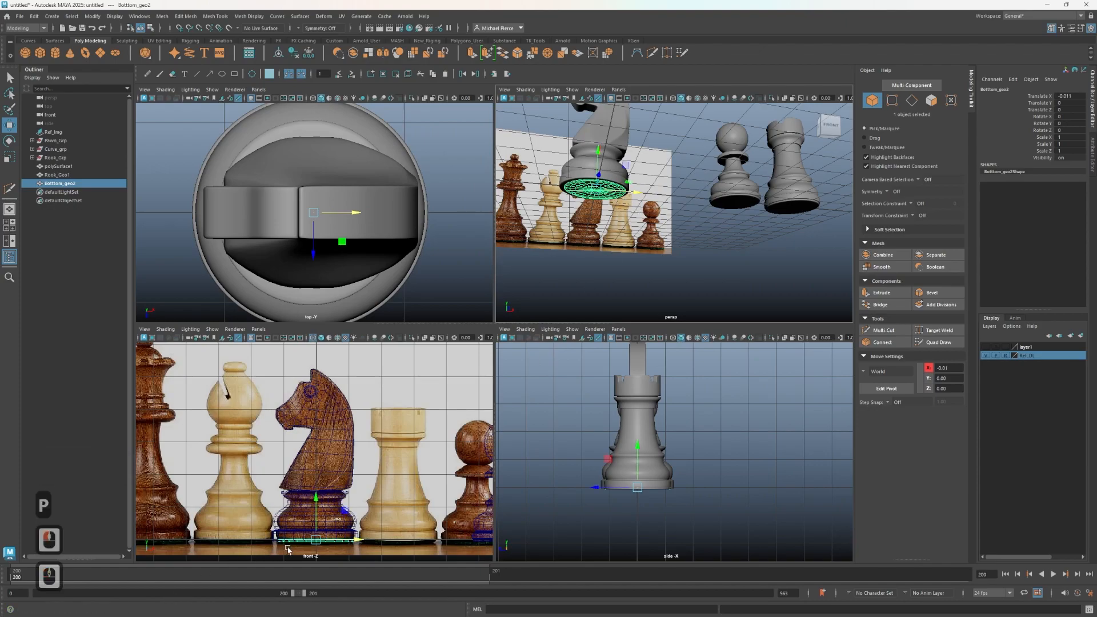
Step: Scale the copied disc uniformly to about 1.047 and shift it to about X -0.063 to fit the underside of the knight's base
key(r)
drag(316, 540, 315, 539)
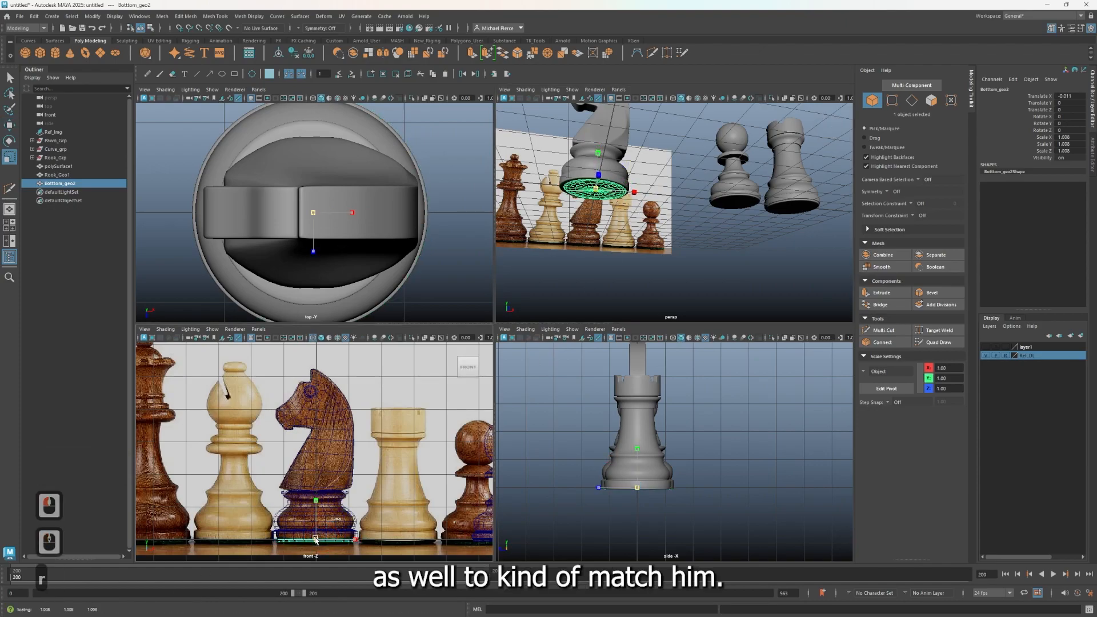
key(w)
drag(639, 193, 637, 200)
alt+drag(664, 240, 675, 285)
alt+middle_drag(674, 286, 684, 351)
Step: Combine the knight's head and base into one mesh, deleting its construction history and freezing its transformations
click(590, 193)
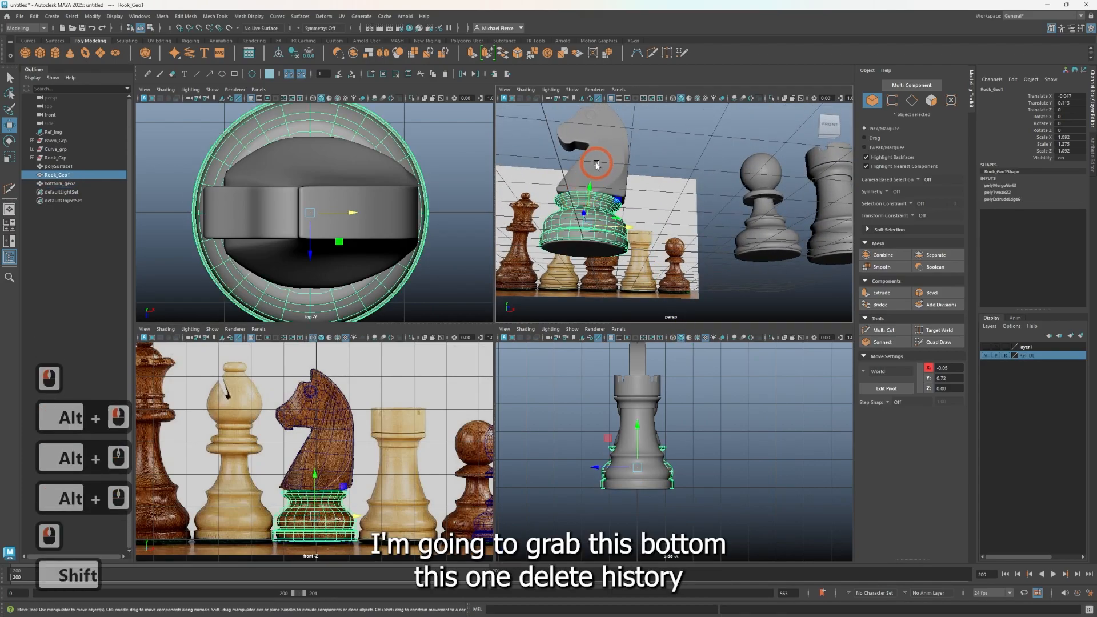
shift+click(594, 164)
click(292, 53)
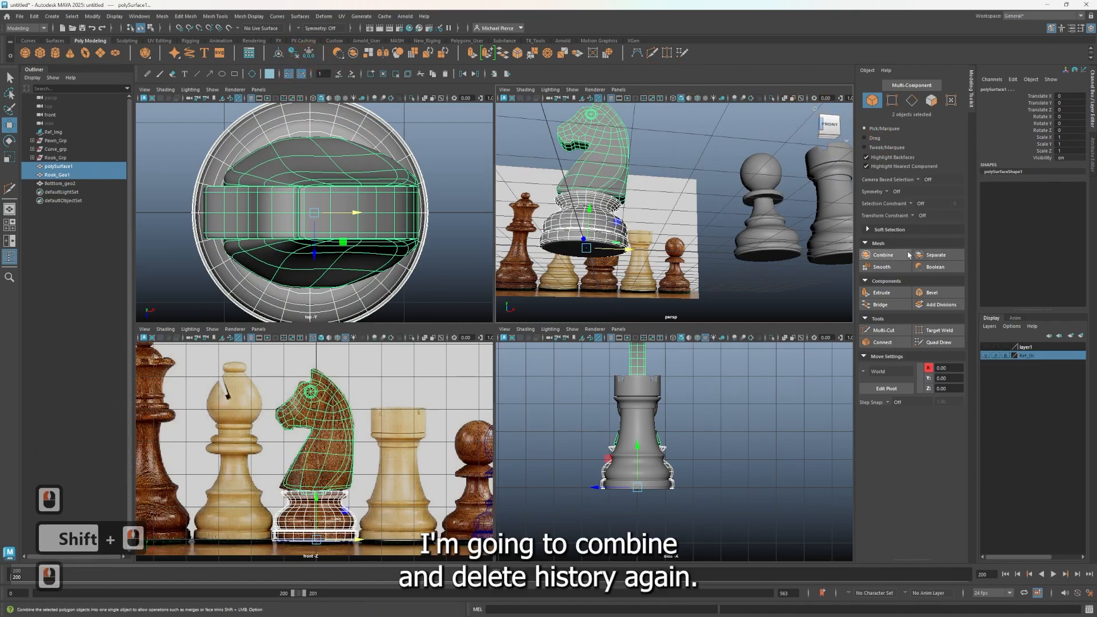
click(885, 252)
click(293, 52)
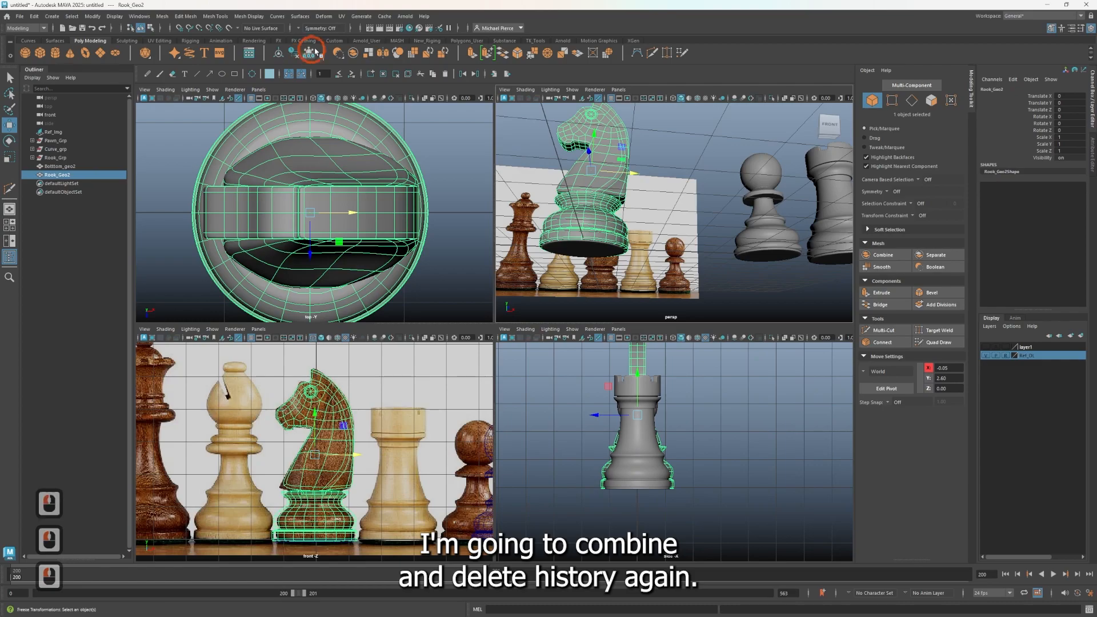
click(316, 52)
click(633, 233)
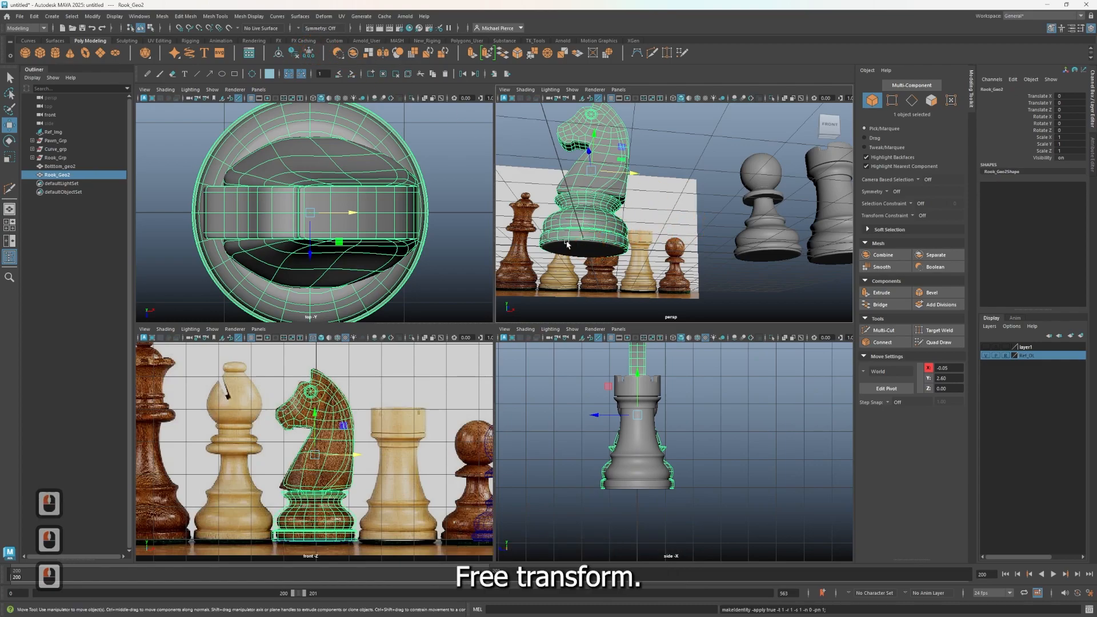
Step: Group the bottom disc with the combined knight mesh and name the group Knight_Grp
click(60, 166)
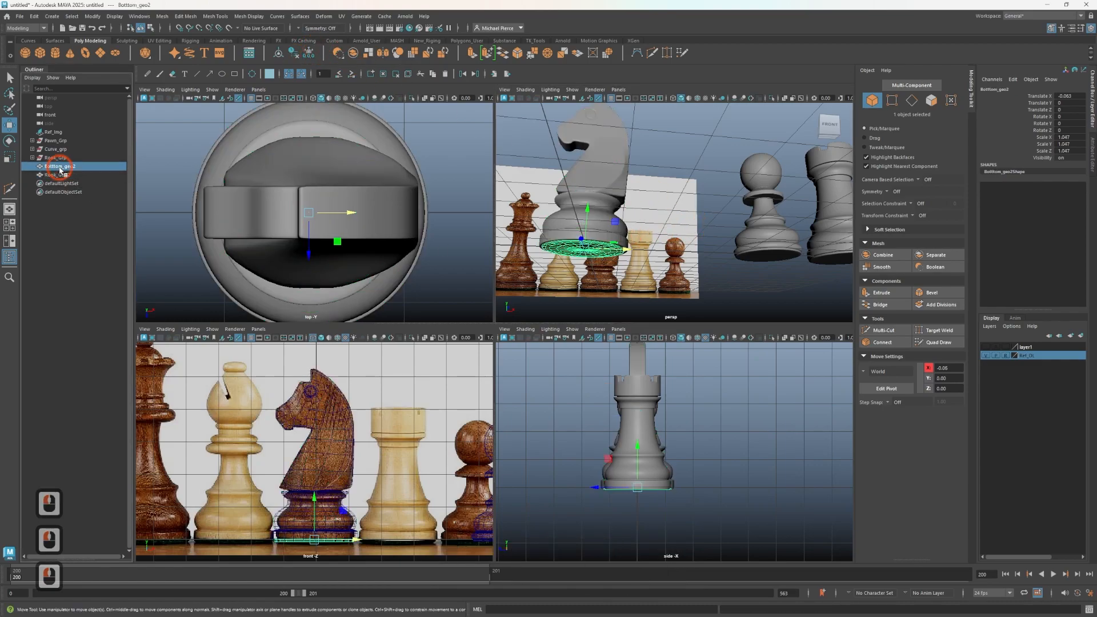
shift+click(57, 175)
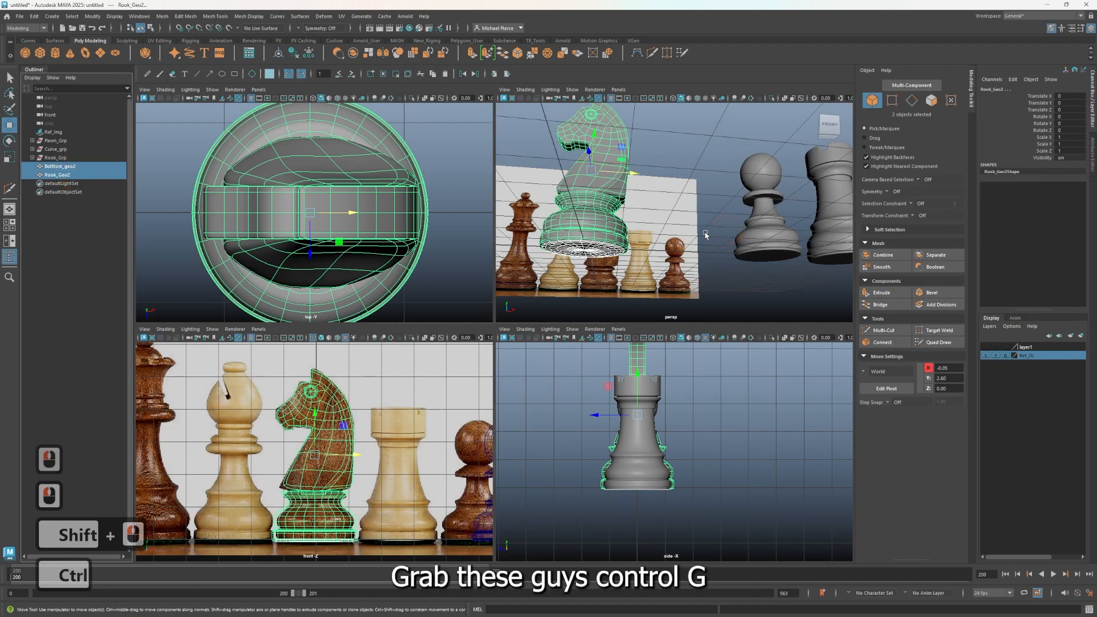
key(ctrl+g)
double_click(64, 165)
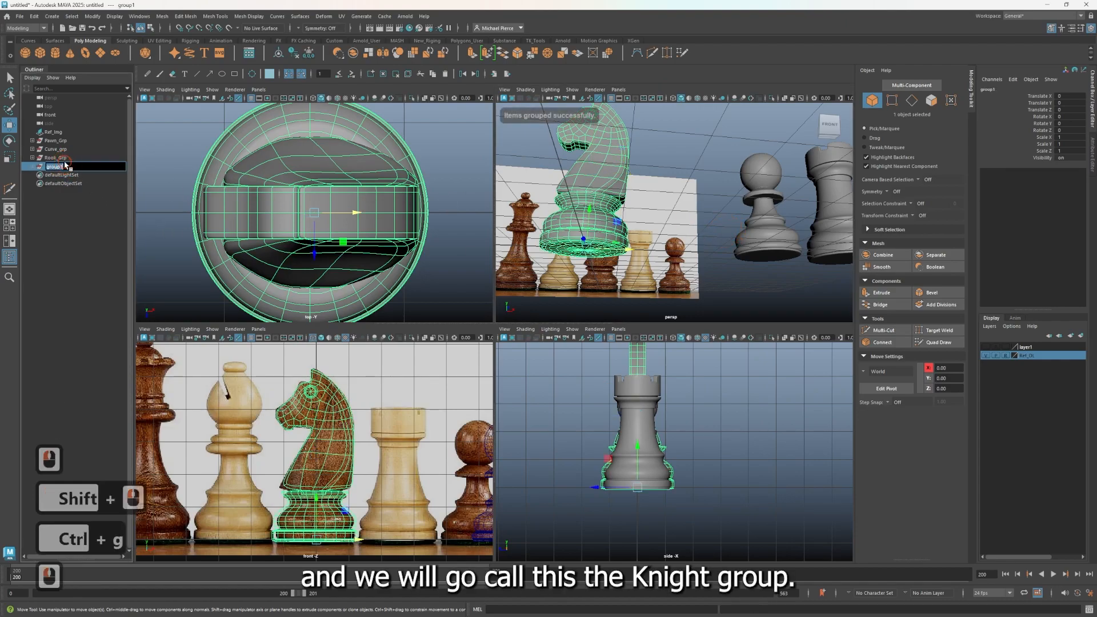
text(K)
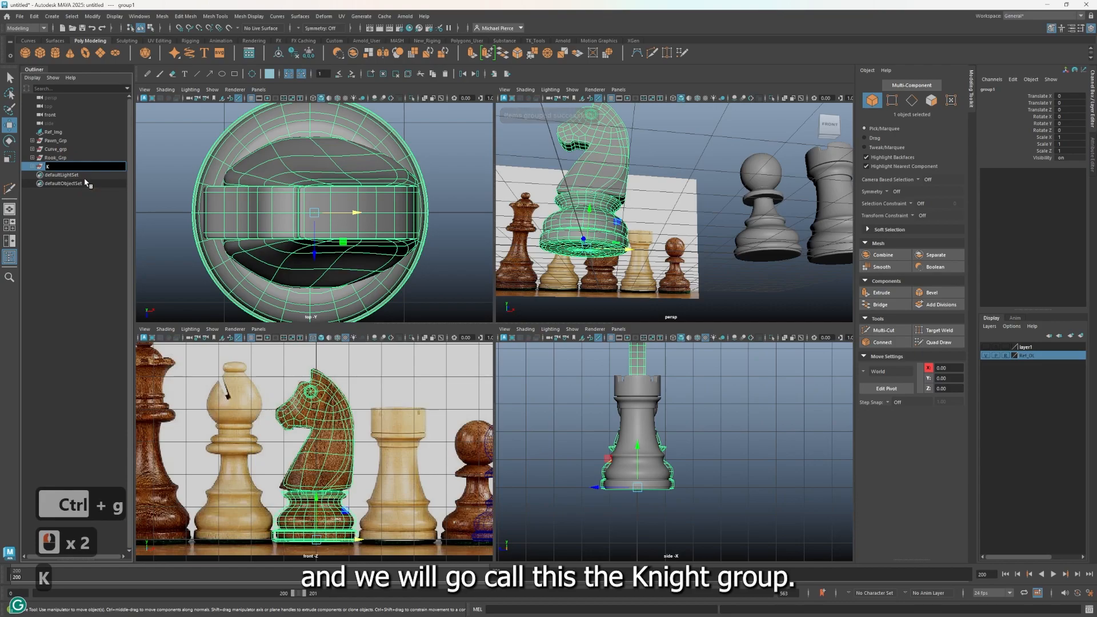
text(nig)
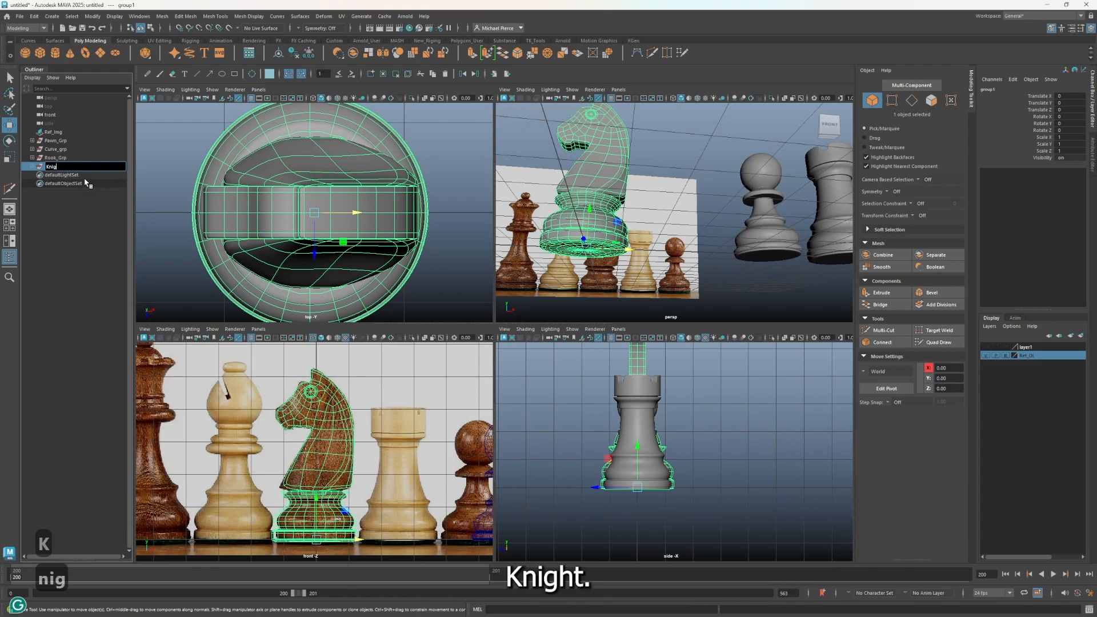
text(hr)
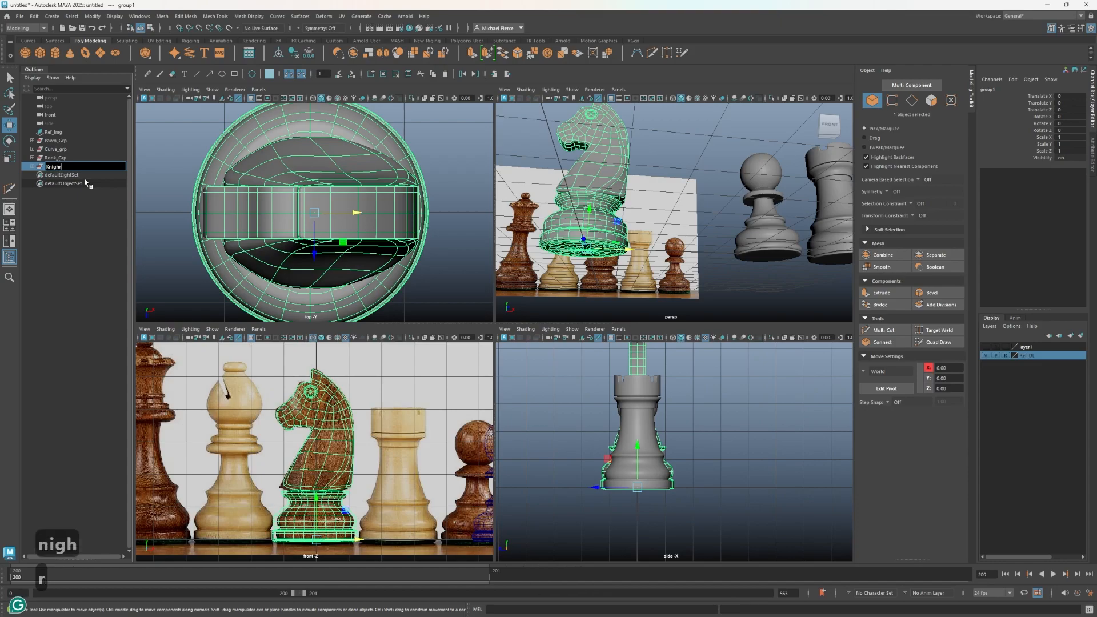
key(BackSpace)
text(t_Gr)
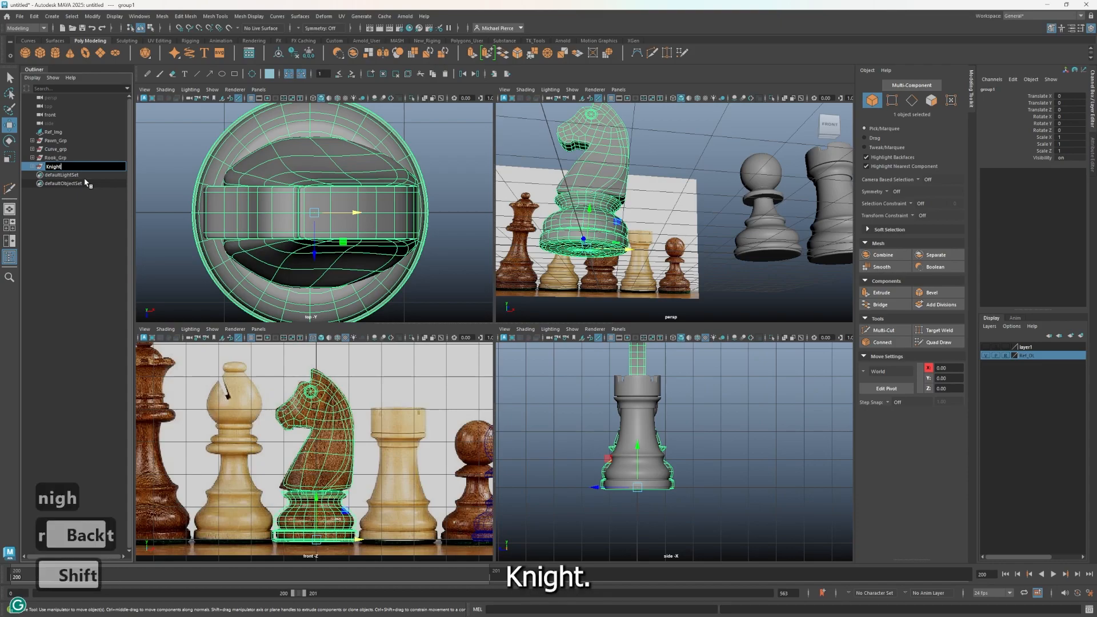
text(p)
key(Return)
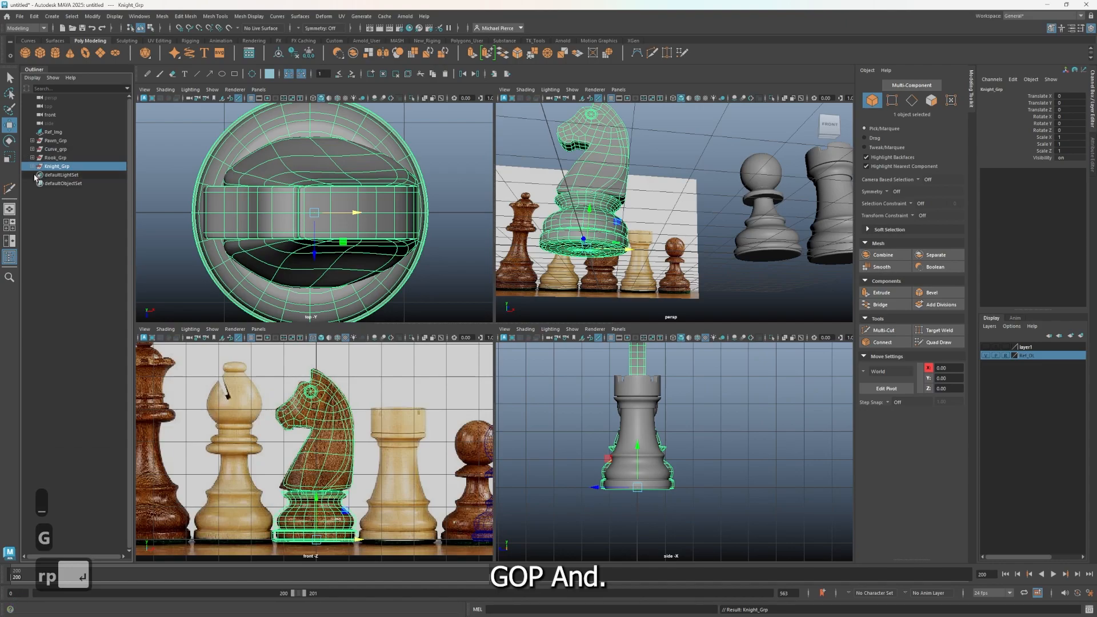
Step: Rename the combined knight mesh inside the group to Knight_Geo, reusing the copied group name
double_click(50, 166)
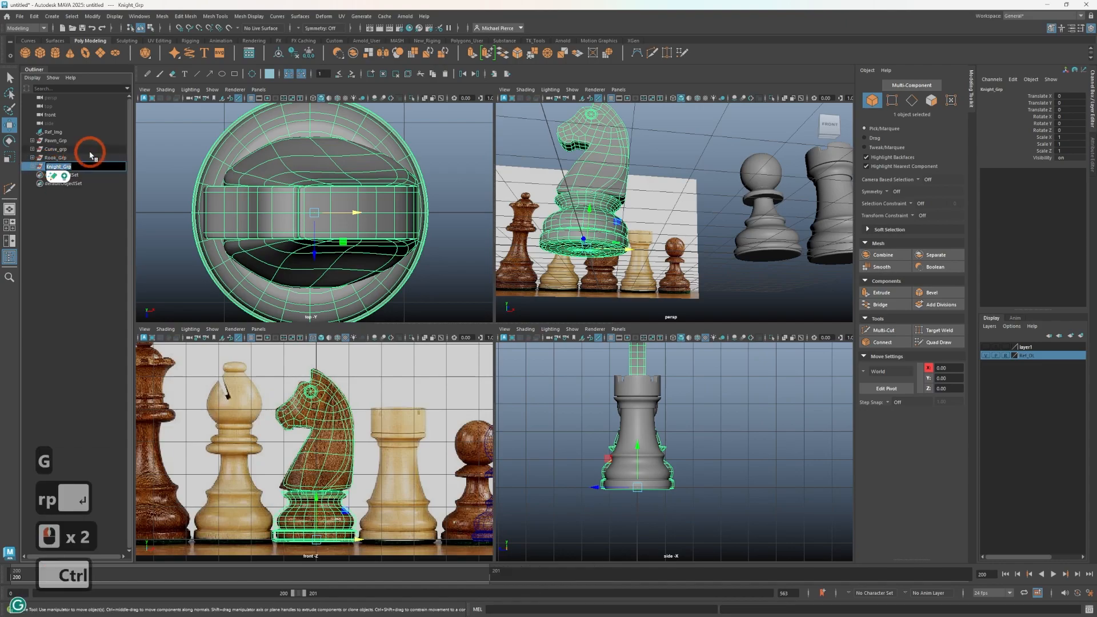
key(ctrl+c)
click(32, 167)
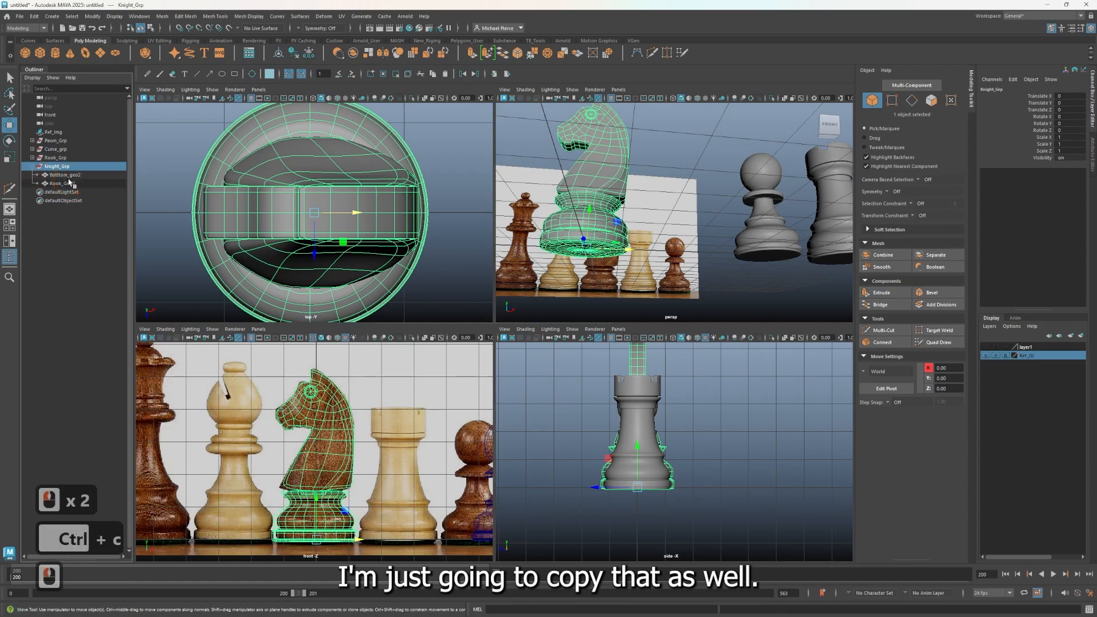
double_click(64, 184)
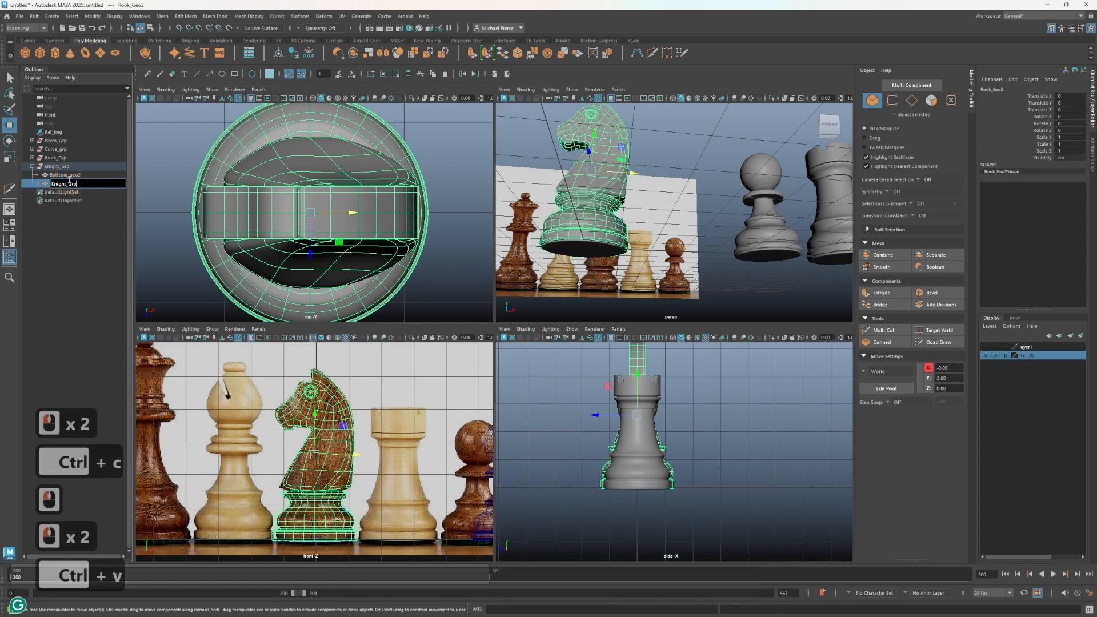
key(BackSpace)
key(BackSpace)
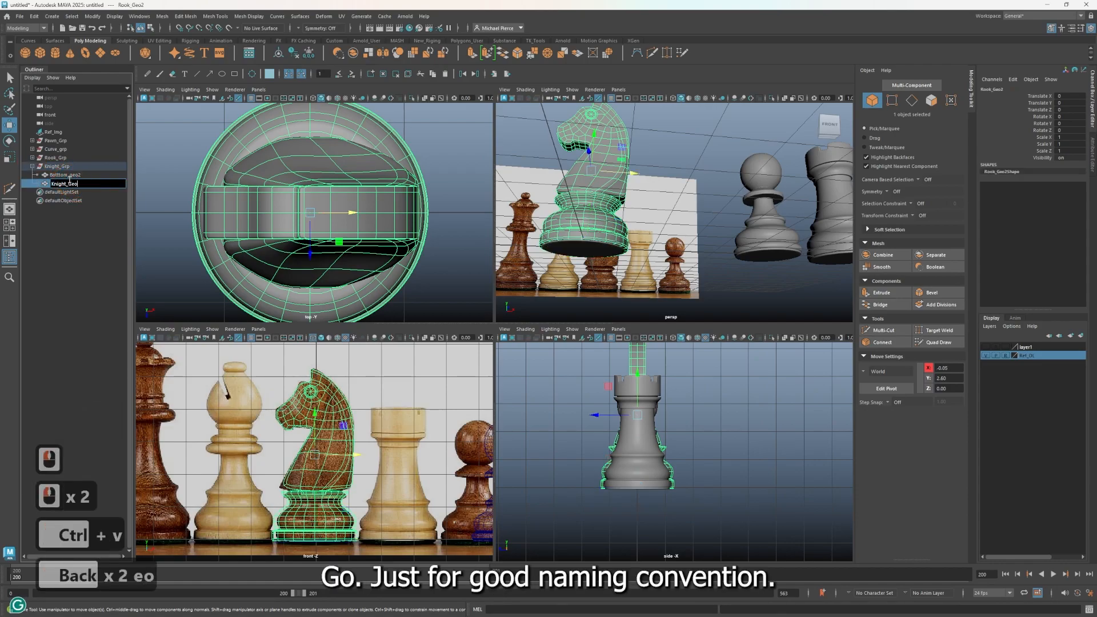
text(eo)
key(Return)
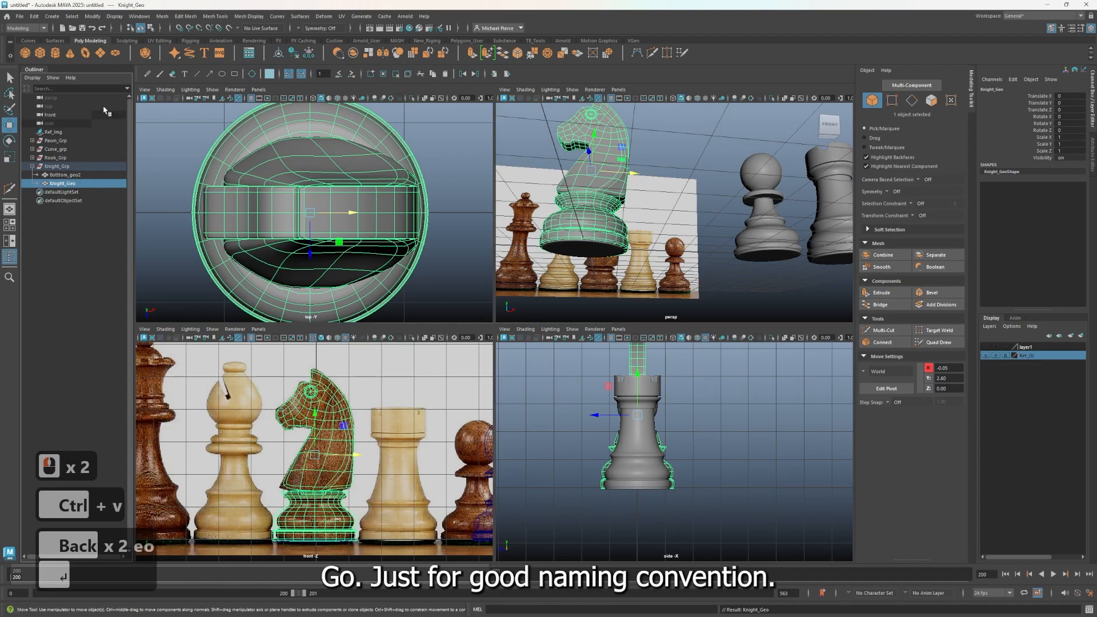
Step: Move the whole knight group along X to about 11.68, beside the finished rook, and collapse its hierarchy
click(63, 175)
click(65, 166)
scroll(685, 166, down, 2)
alt+drag(686, 166, 690, 192)
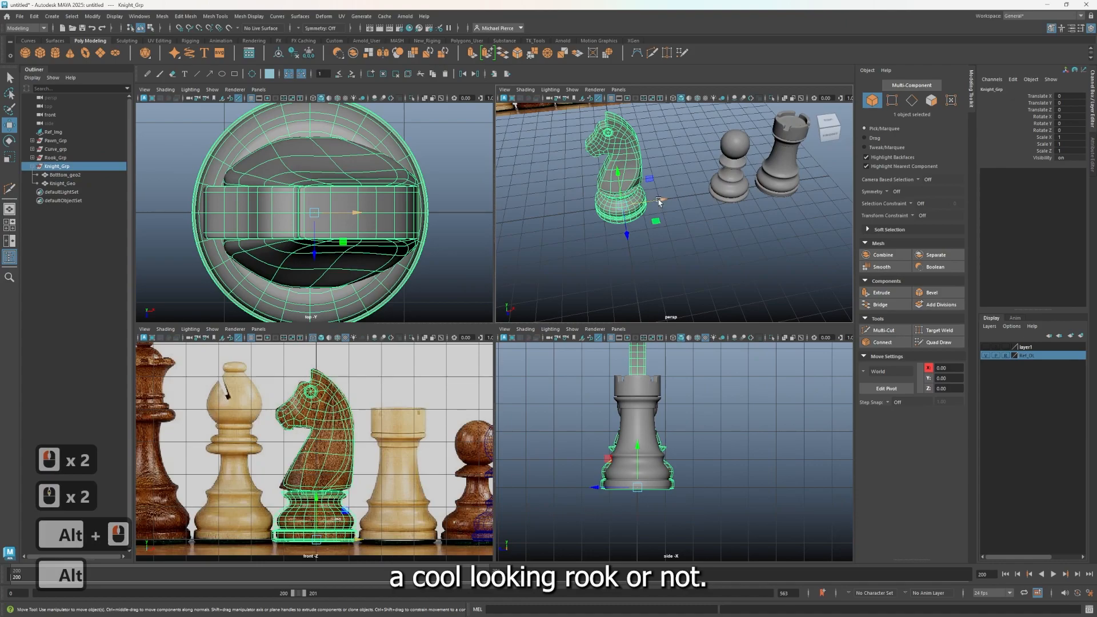
drag(661, 201, 862, 194)
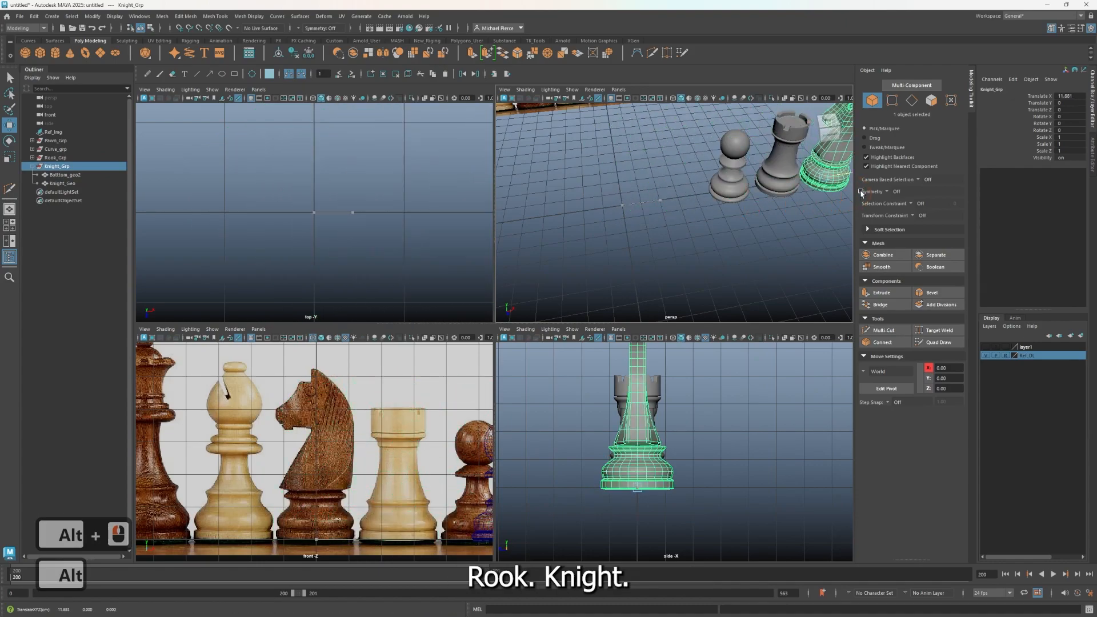
click(34, 169)
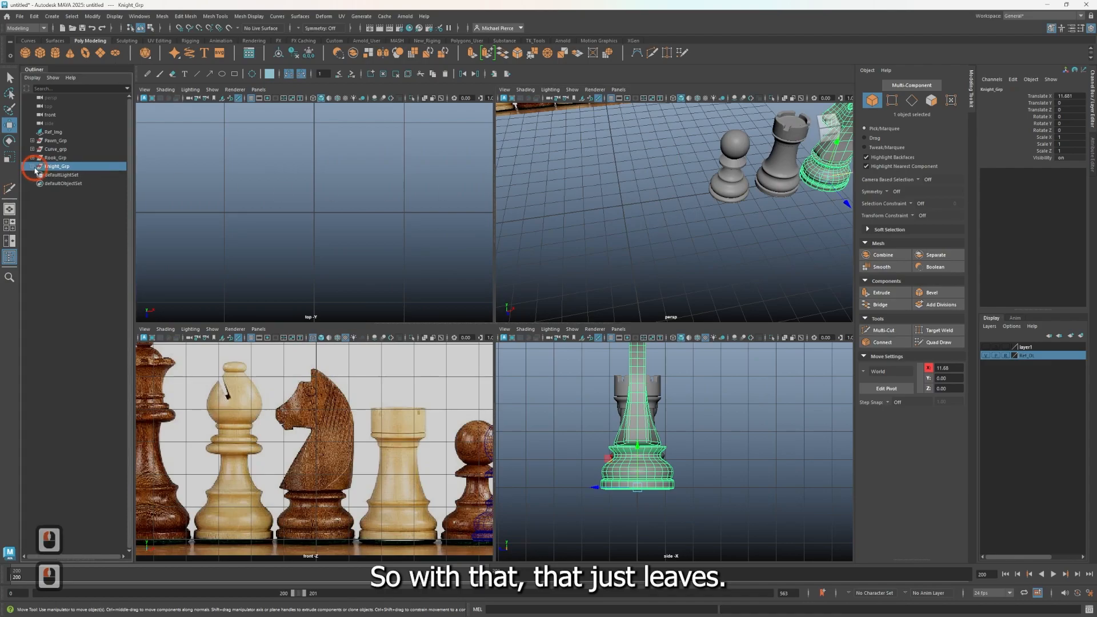
Step: Move the reference image along X to about 0.73 so the bishop sits on the grid's center line
scroll(422, 190, down, 2)
scroll(269, 474, down, 3)
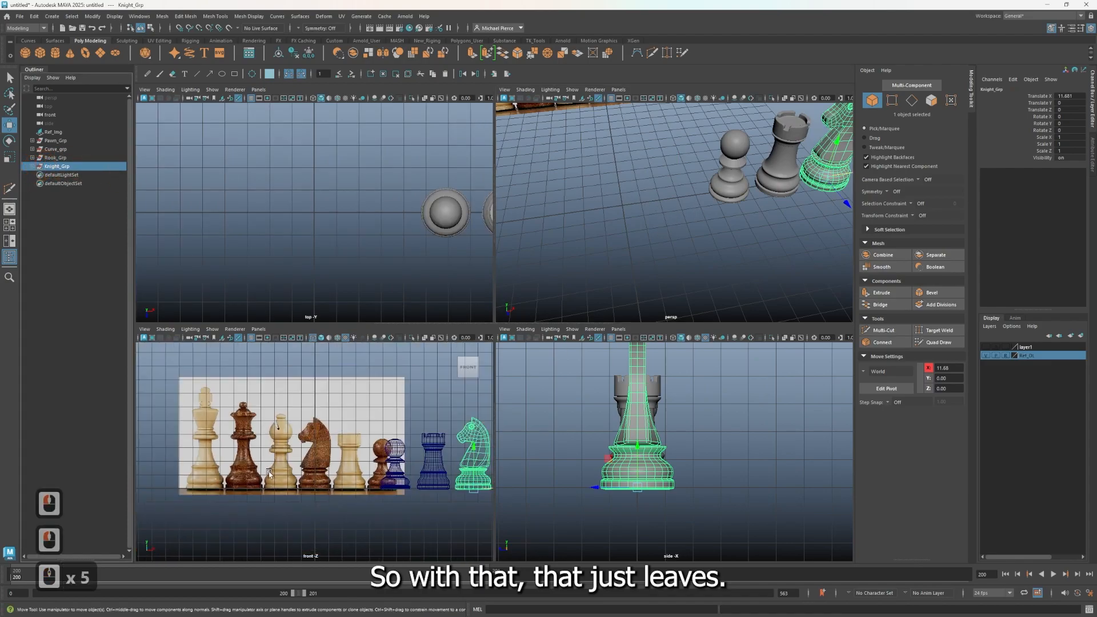
scroll(264, 437, up, 2)
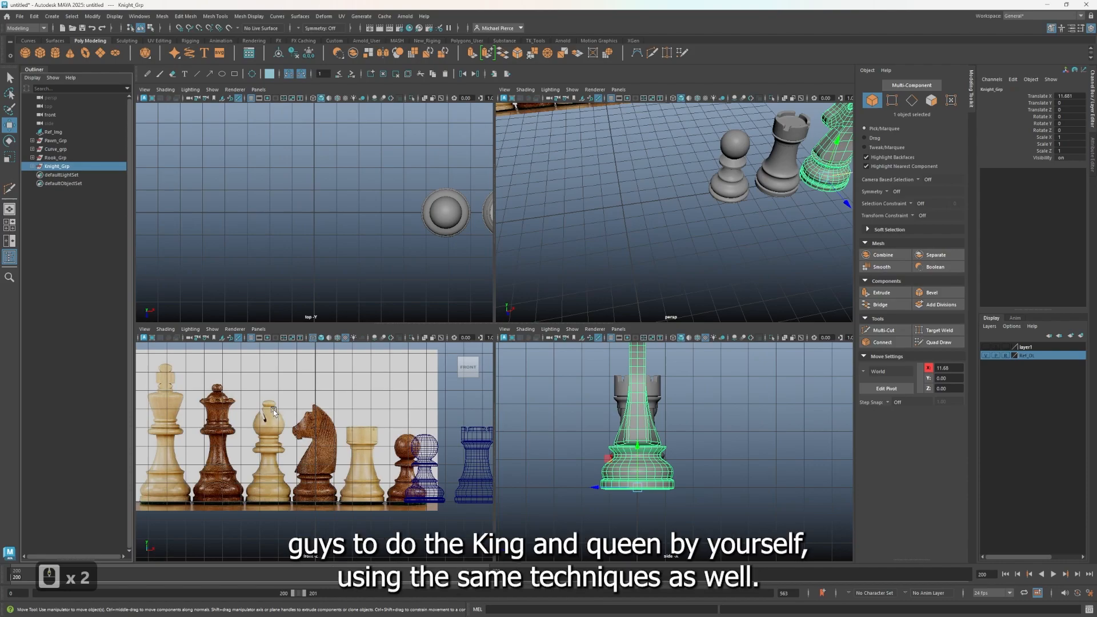
scroll(641, 211, down, 2)
alt+drag(631, 207, 664, 214)
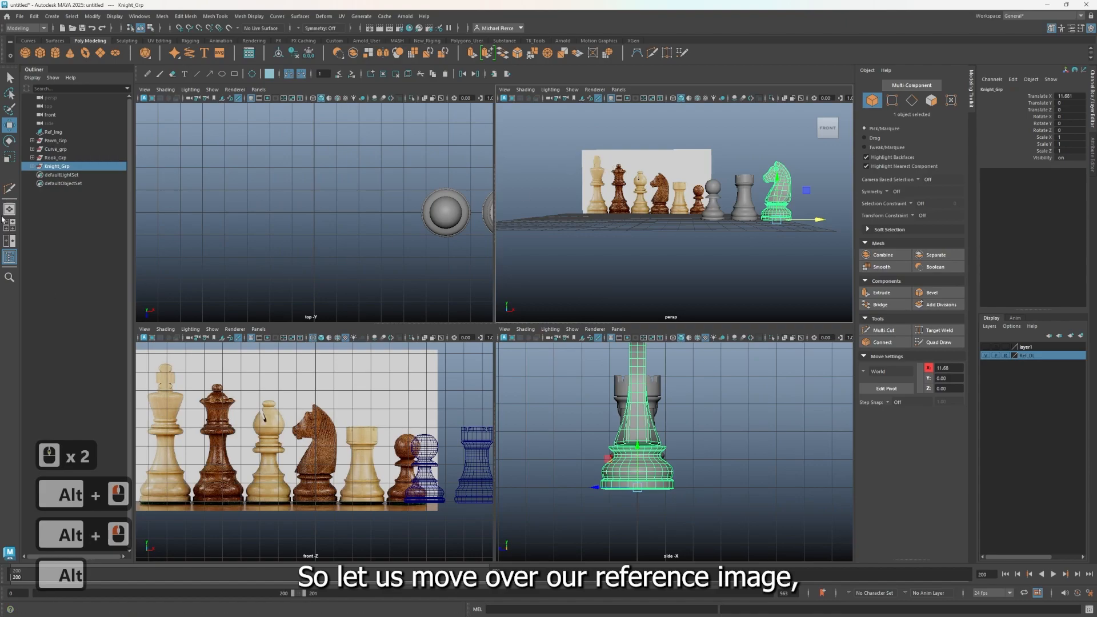
click(54, 132)
scroll(676, 176, up, 2)
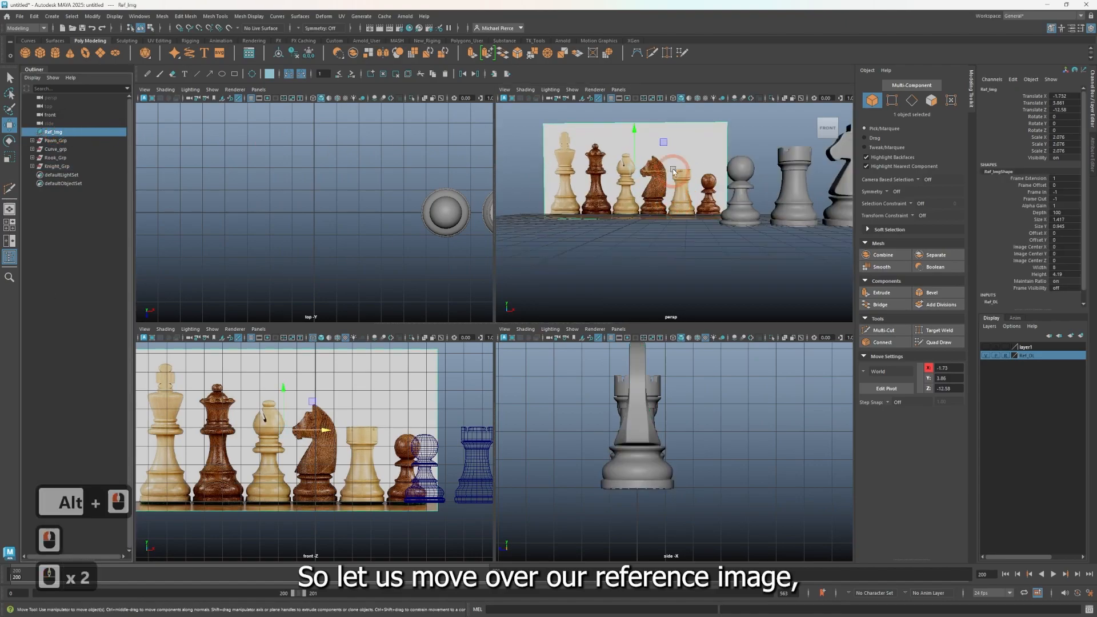
drag(676, 175, 701, 175)
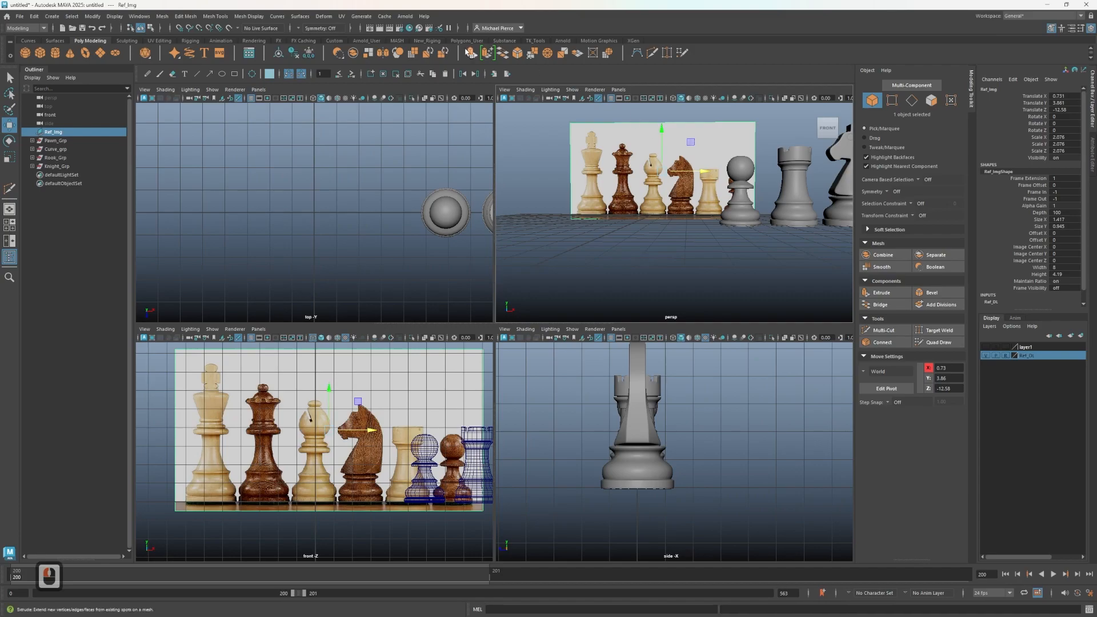
Step: Center the bishop's base more precisely by nudging the reference image to about X 0.77, and maximize the front view
click(638, 54)
scroll(330, 547, up, 5)
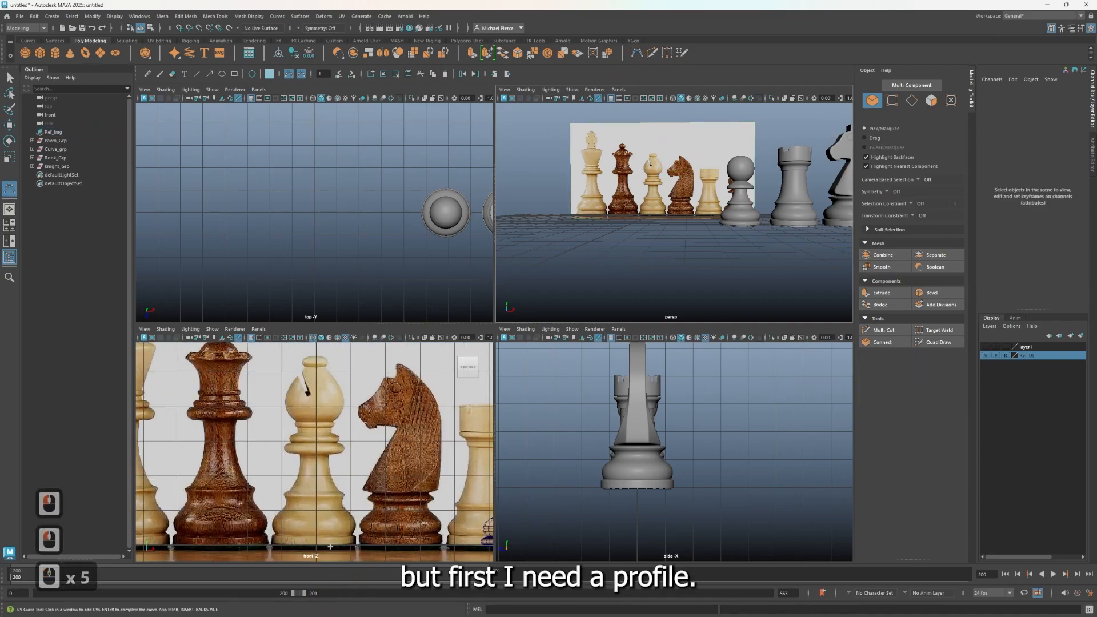
alt+middle_drag(307, 462, 331, 399)
scroll(392, 482, up, 3)
alt+middle_drag(393, 500, 323, 500)
scroll(322, 499, up, 1)
scroll(282, 500, up, 1)
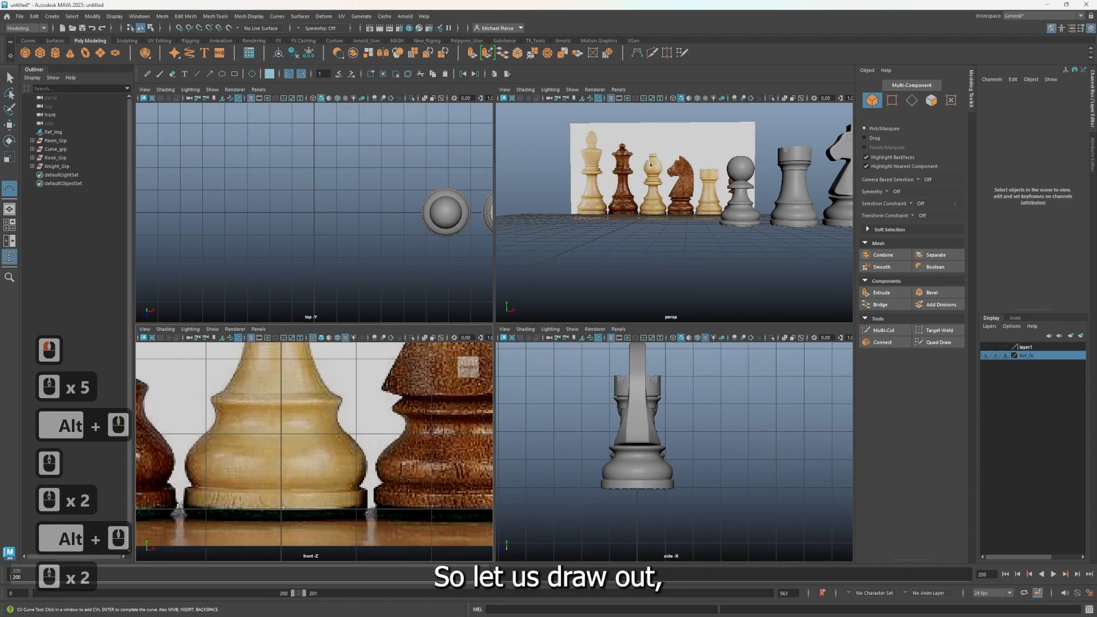
click(53, 132)
key(w)
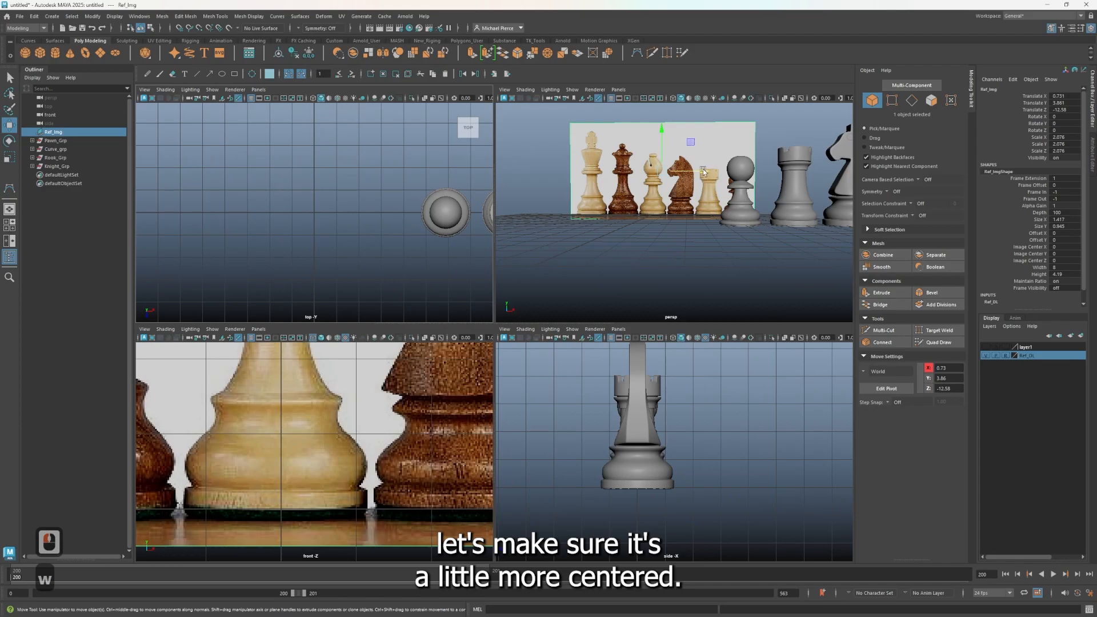
drag(686, 173, 690, 173)
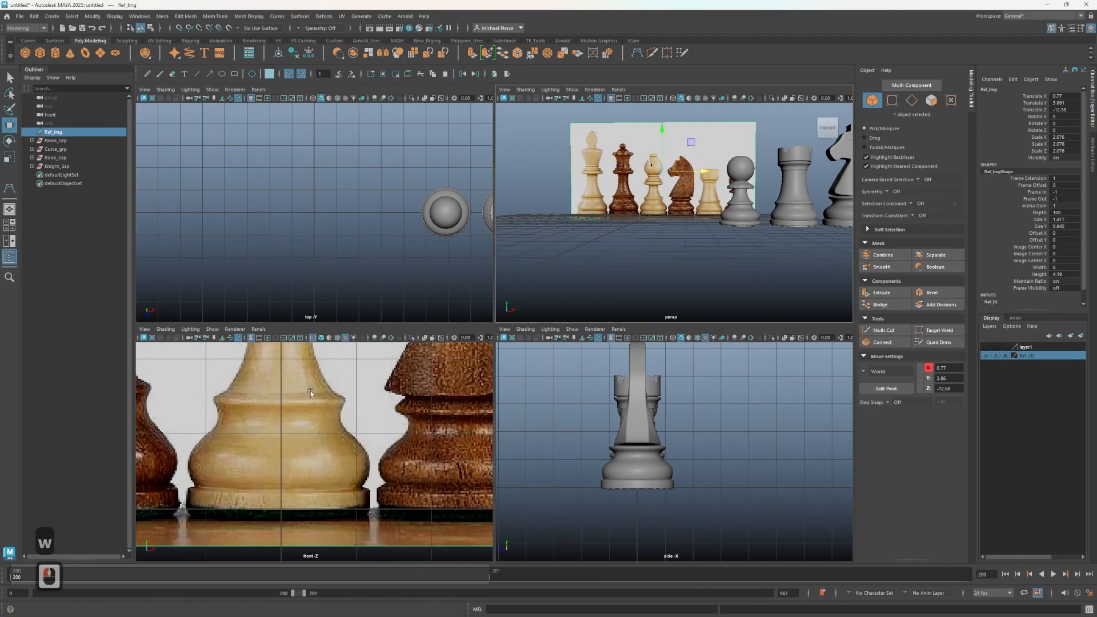
key(space)
scroll(473, 272, down, 2)
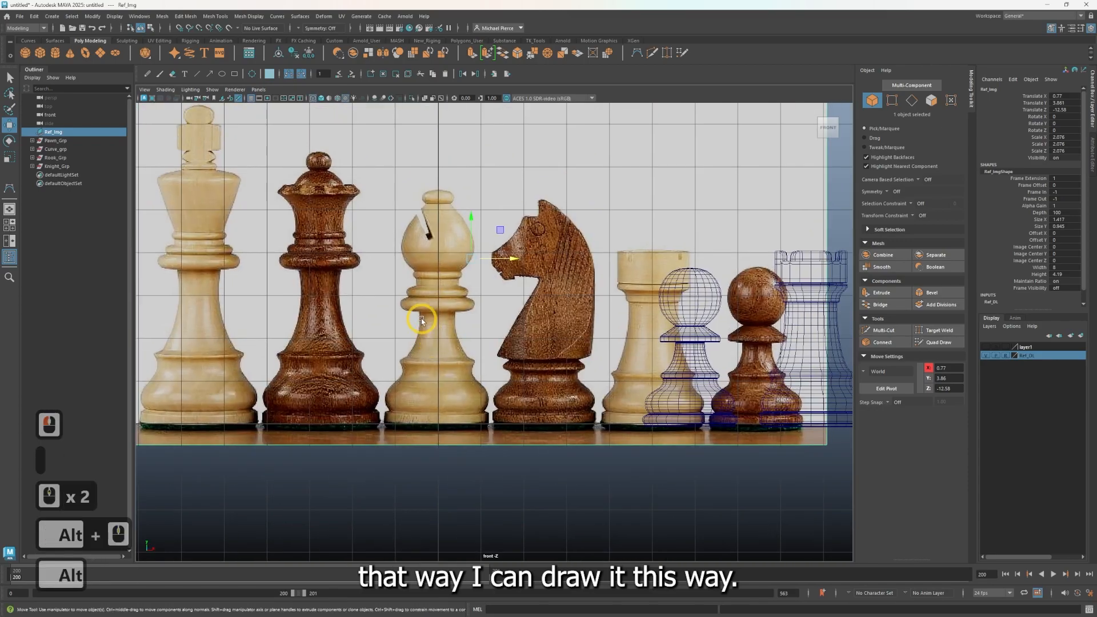
Step: Nudge the reference image along X to about 0.75 to center the bishop, and start the CV Curve tool
alt+scroll(426, 323, up, 6)
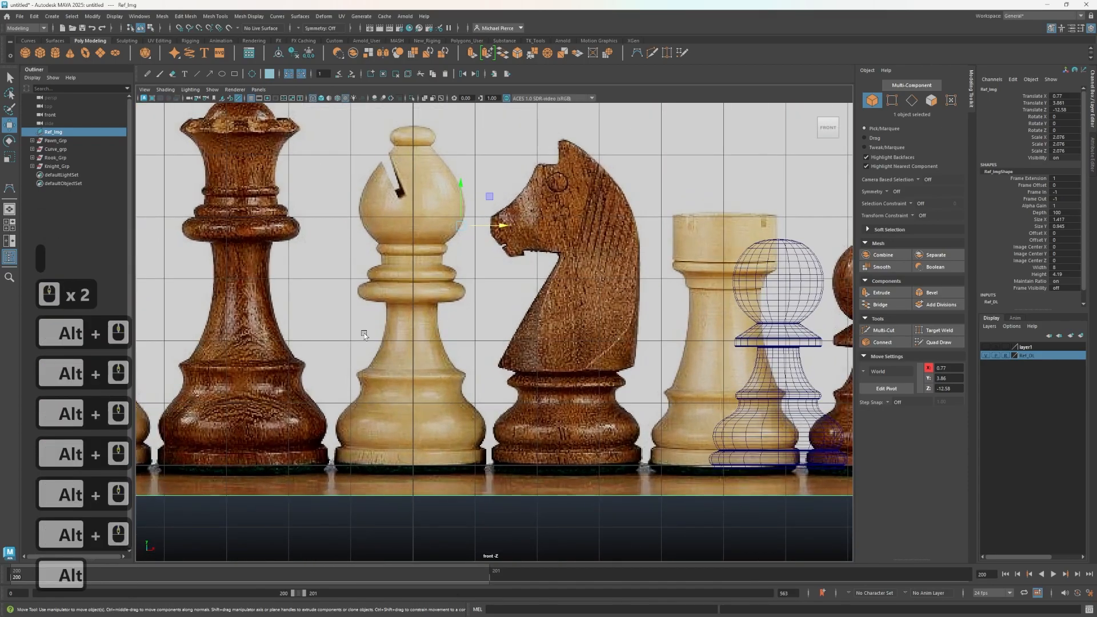
click(494, 228)
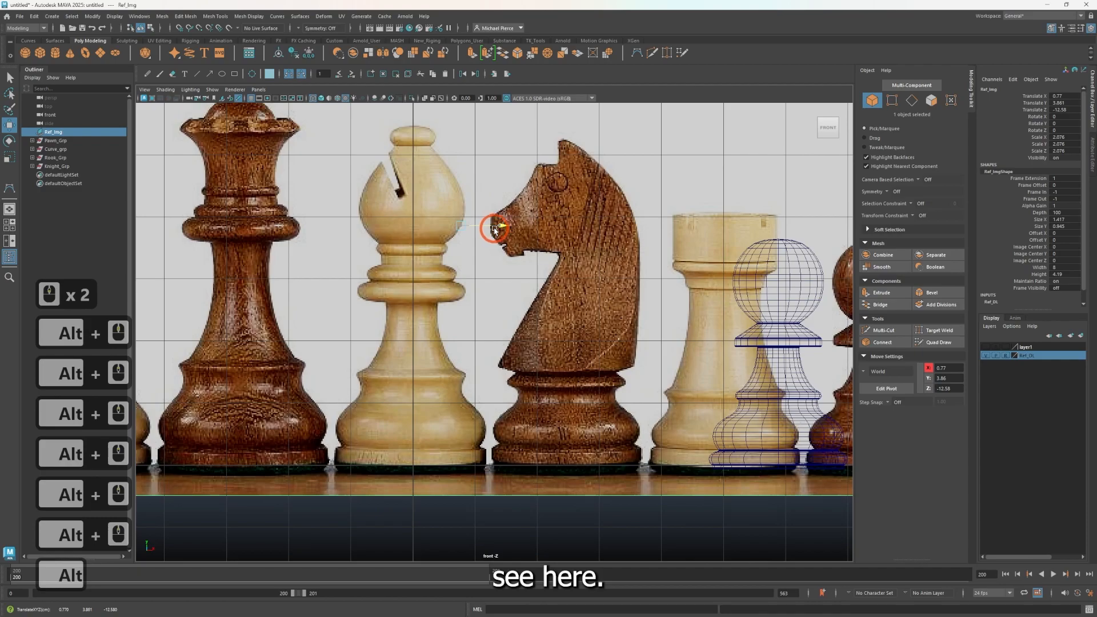
drag(495, 229, 493, 230)
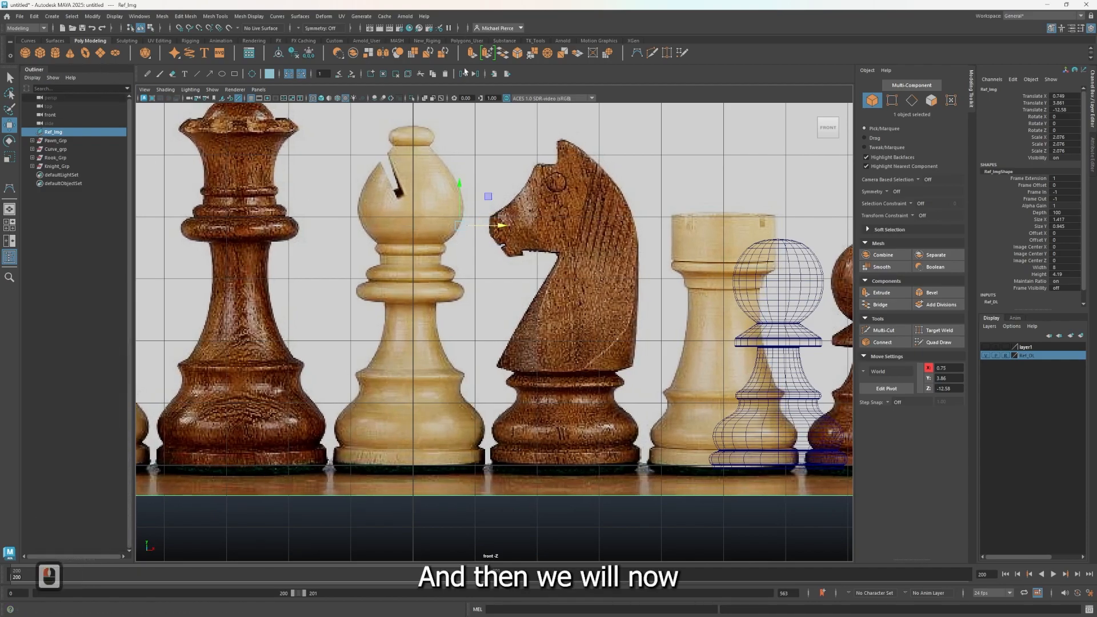
click(653, 55)
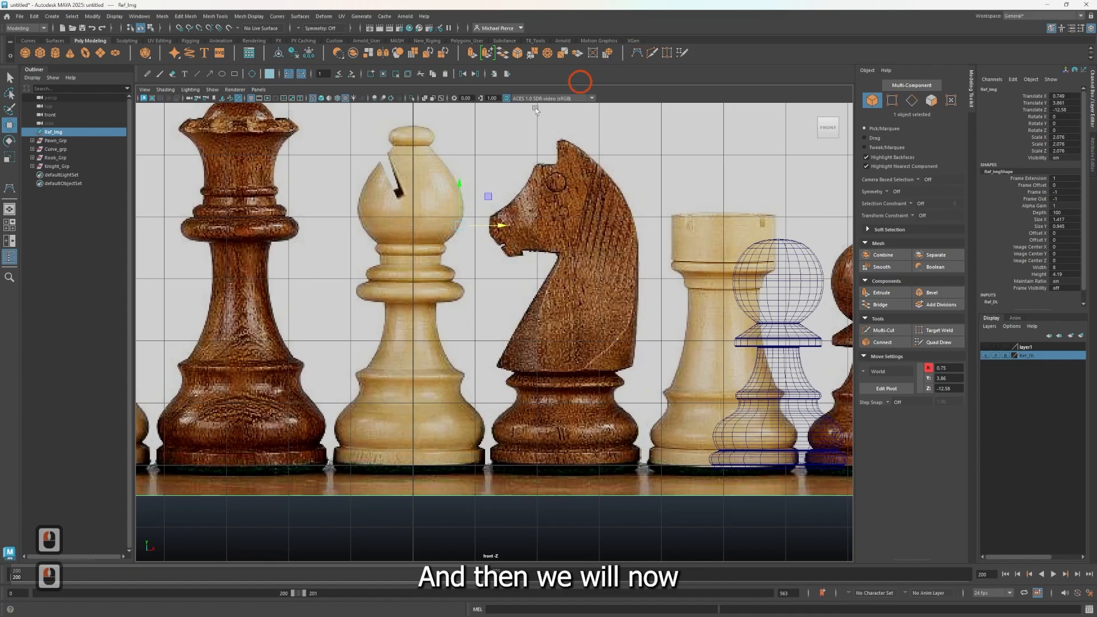
click(413, 468)
click(450, 468)
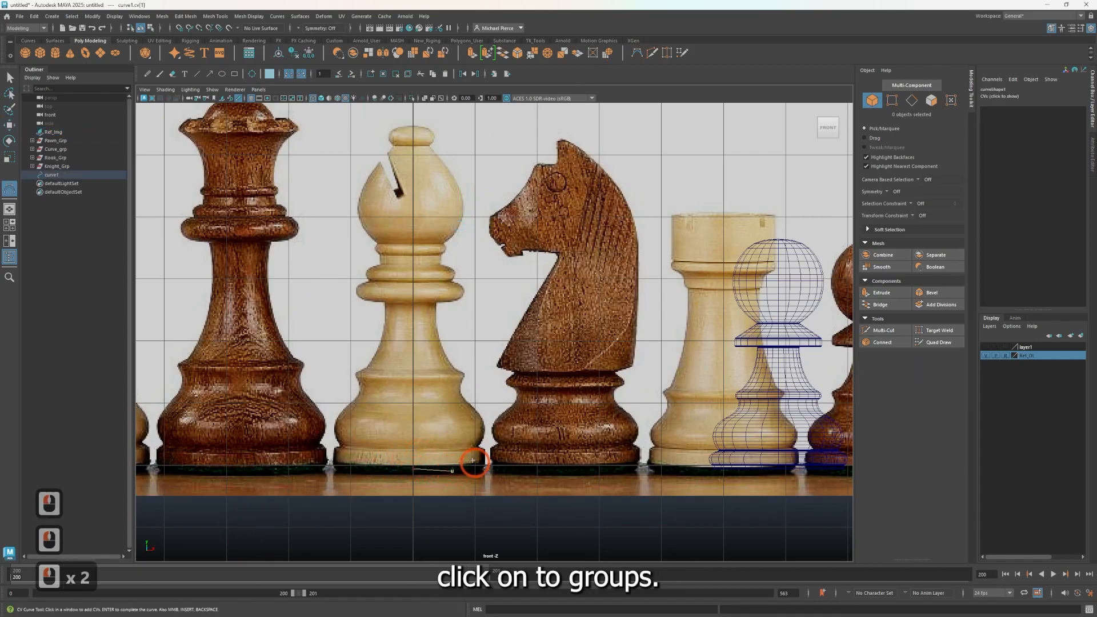
key(ctrl+z)
click(420, 463)
key(ctrl+z)
key(ctrl+z)
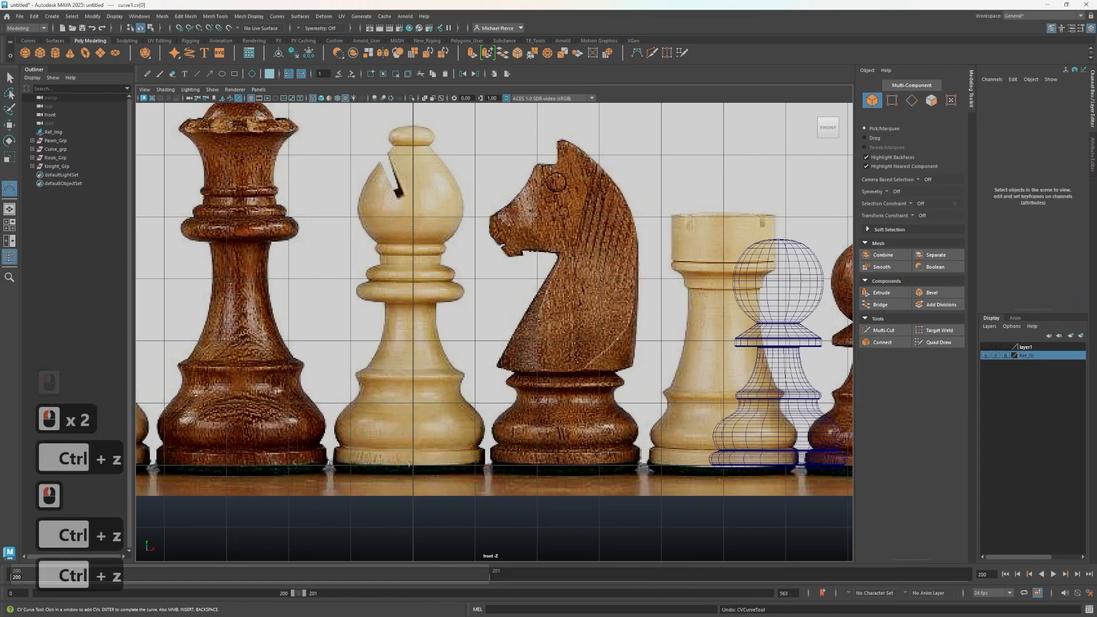
click(415, 466)
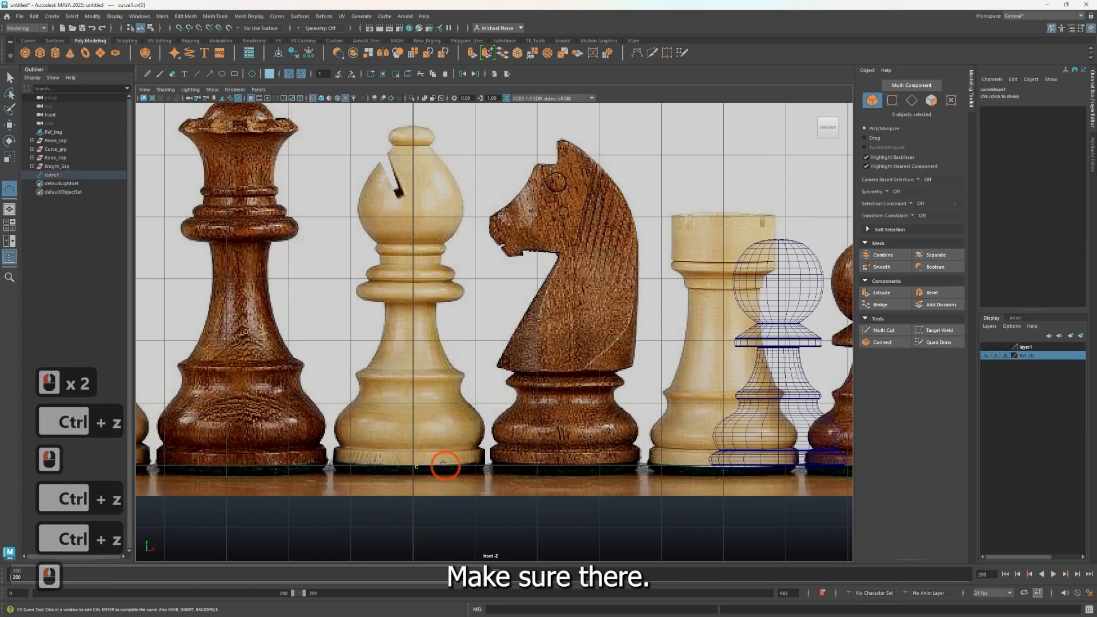
click(443, 466)
key(ctrl+z)
key(ctrl+z)
click(416, 467)
key(ctrl+z)
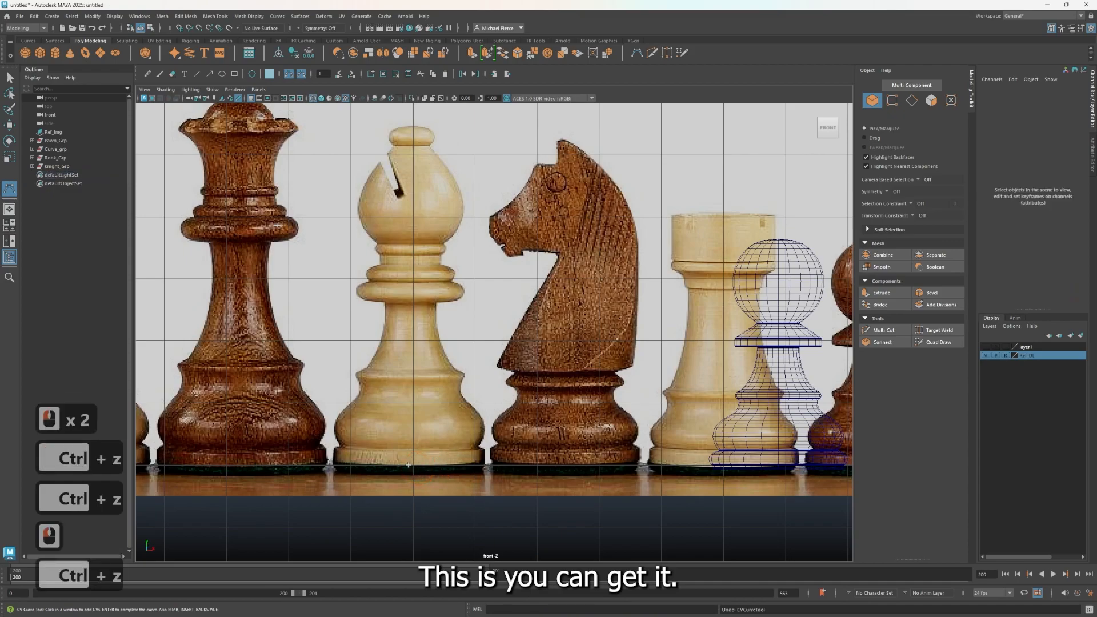
Step: Begin the bishop's profile curve at the center line, tracing along the base's bottom edge and up the outer side of its foot
drag(412, 464, 441, 464)
click(480, 462)
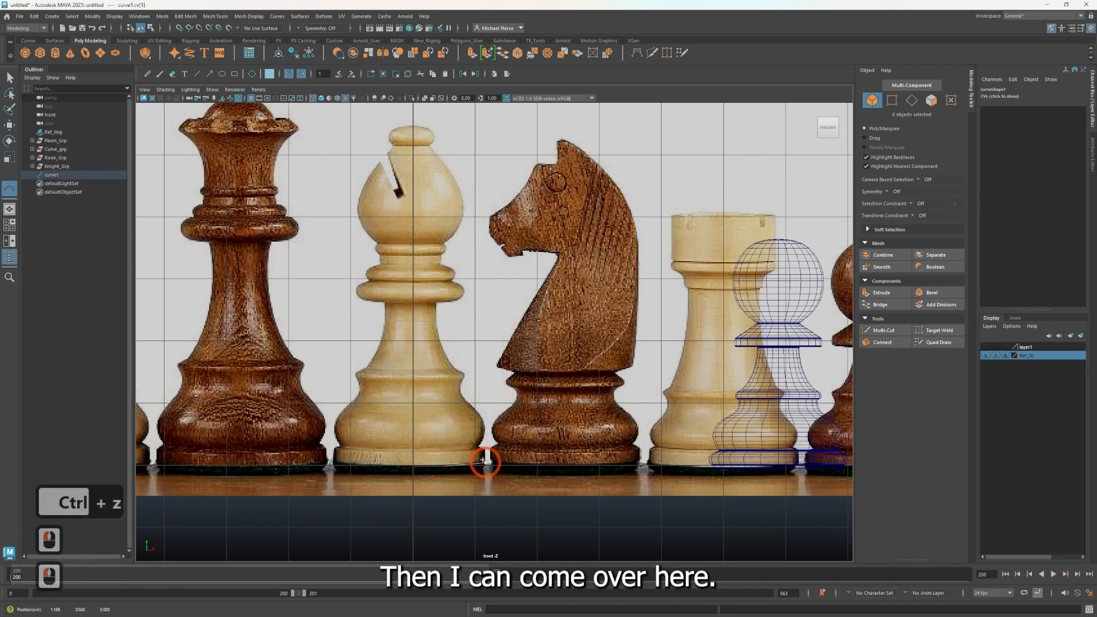
click(484, 460)
drag(489, 444, 482, 459)
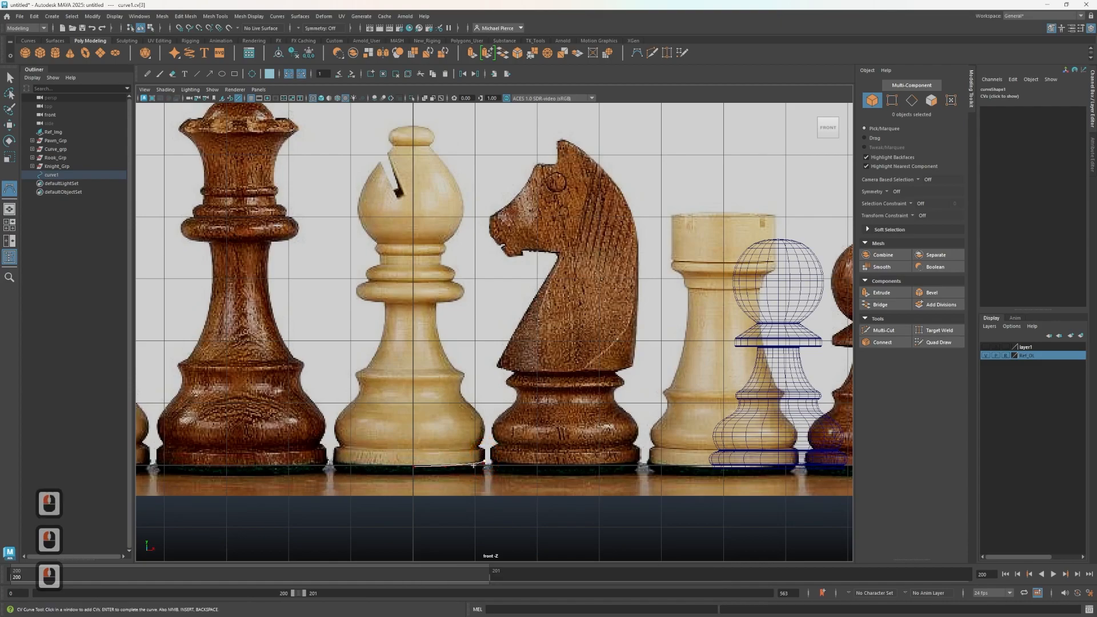
scroll(483, 459, up, 4)
key(ctrl+z)
key(ctrl+z)
click(478, 524)
click(480, 511)
click(483, 517)
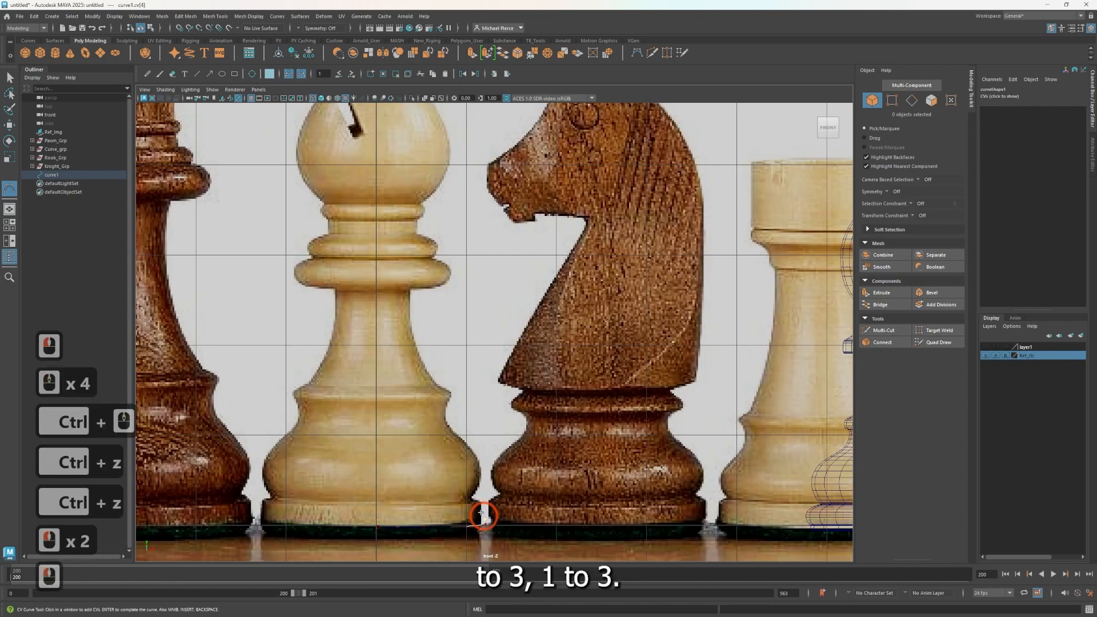
click(482, 505)
click(483, 500)
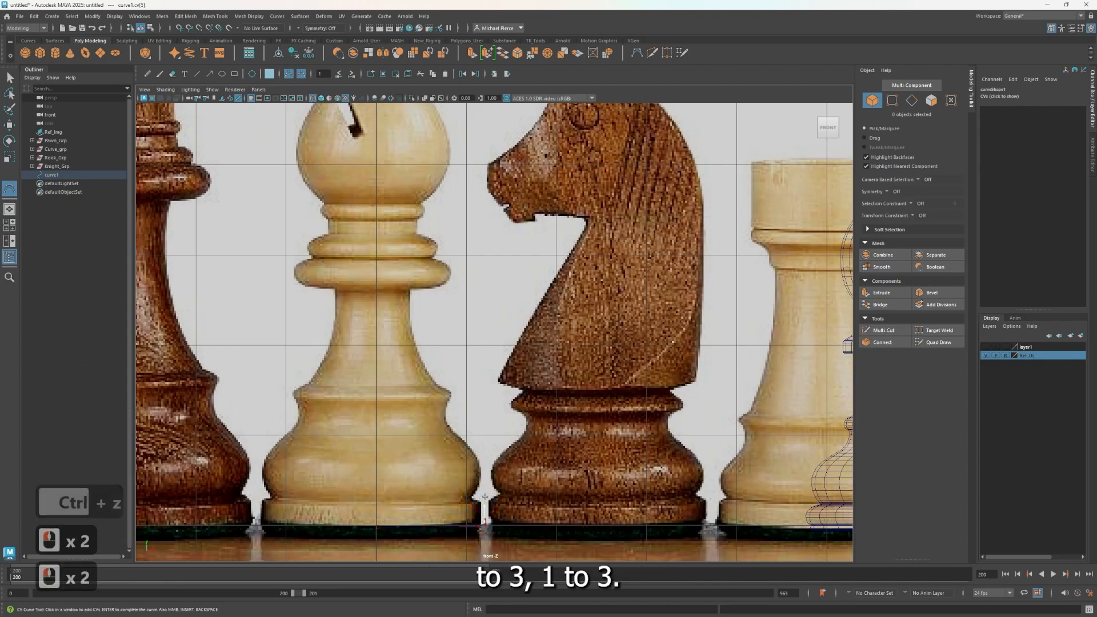
Step: Continue the profile curve over the notch above the foot and around the wide base bulge up to the ledge
click(478, 497)
click(464, 496)
click(481, 482)
click(483, 458)
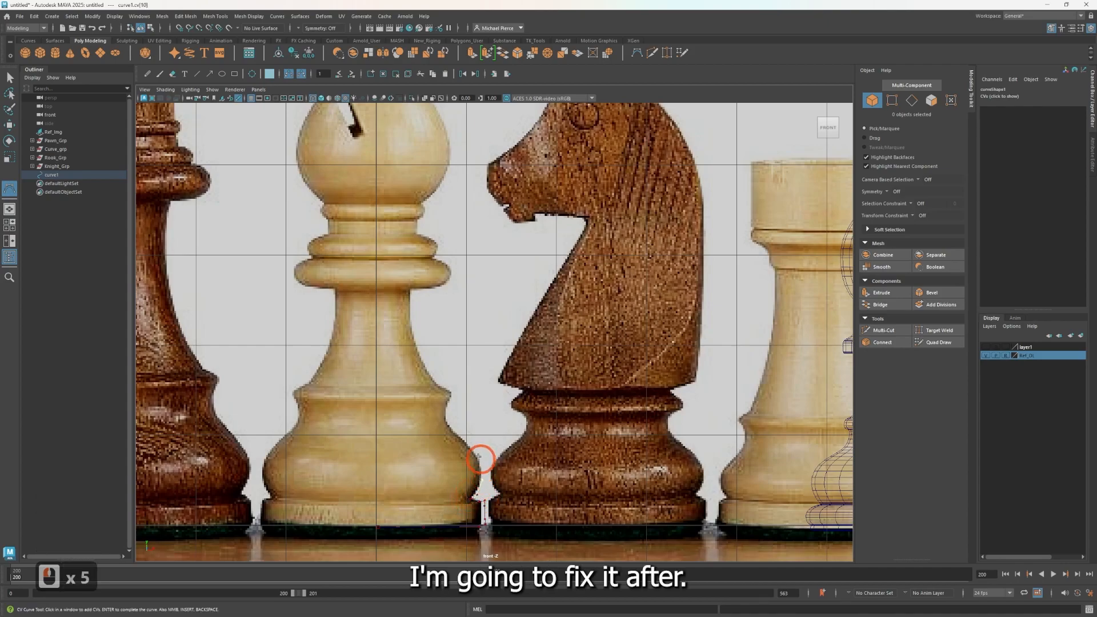
click(452, 412)
click(448, 401)
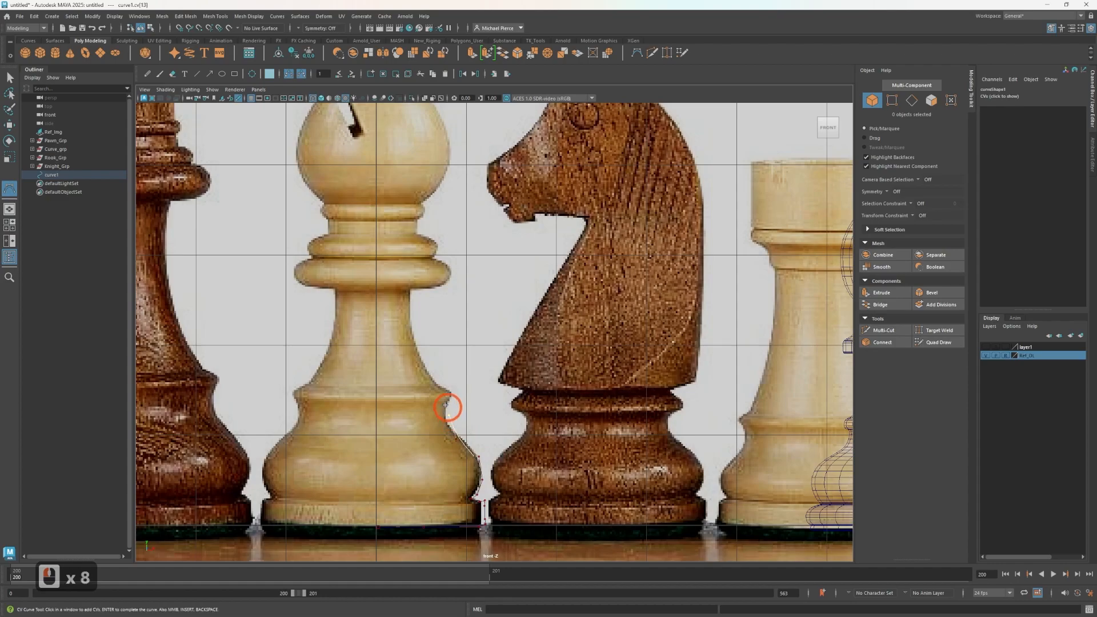
click(437, 405)
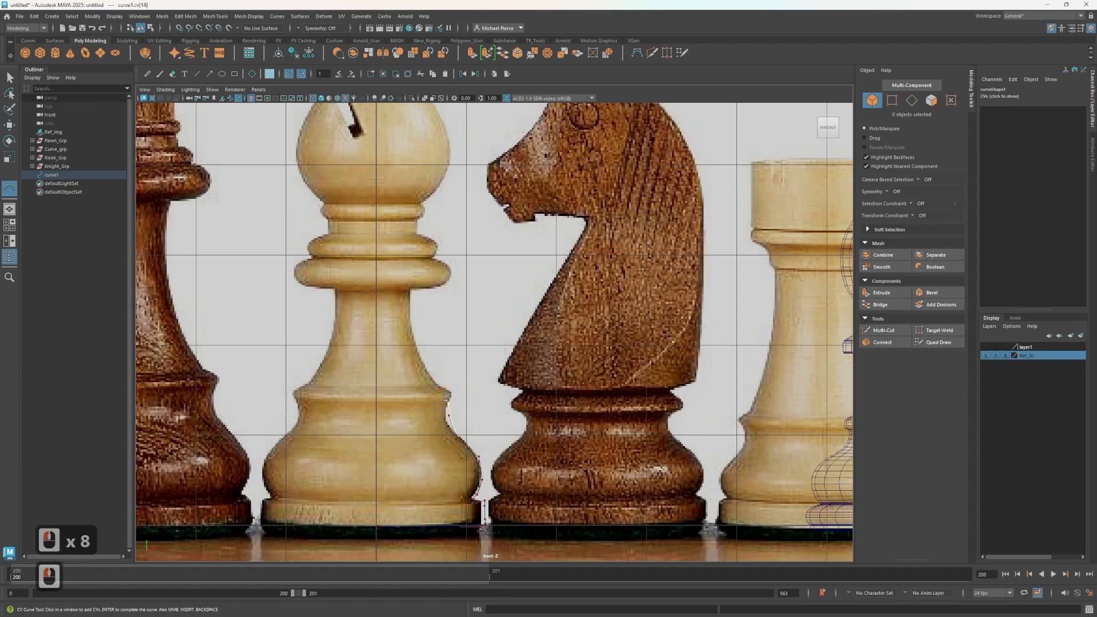
key(ctrl+z)
click(443, 403)
key(ctrl+z)
click(453, 393)
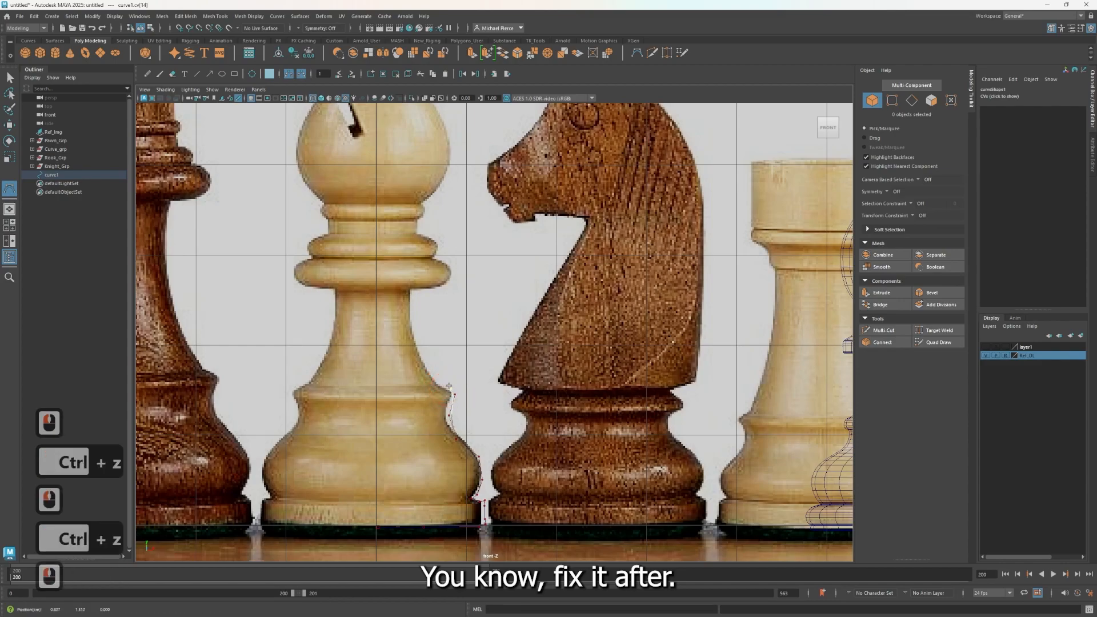
Step: Trace the bishop's concave stem from the ledge up to the underside of the wide collar
click(424, 364)
click(411, 313)
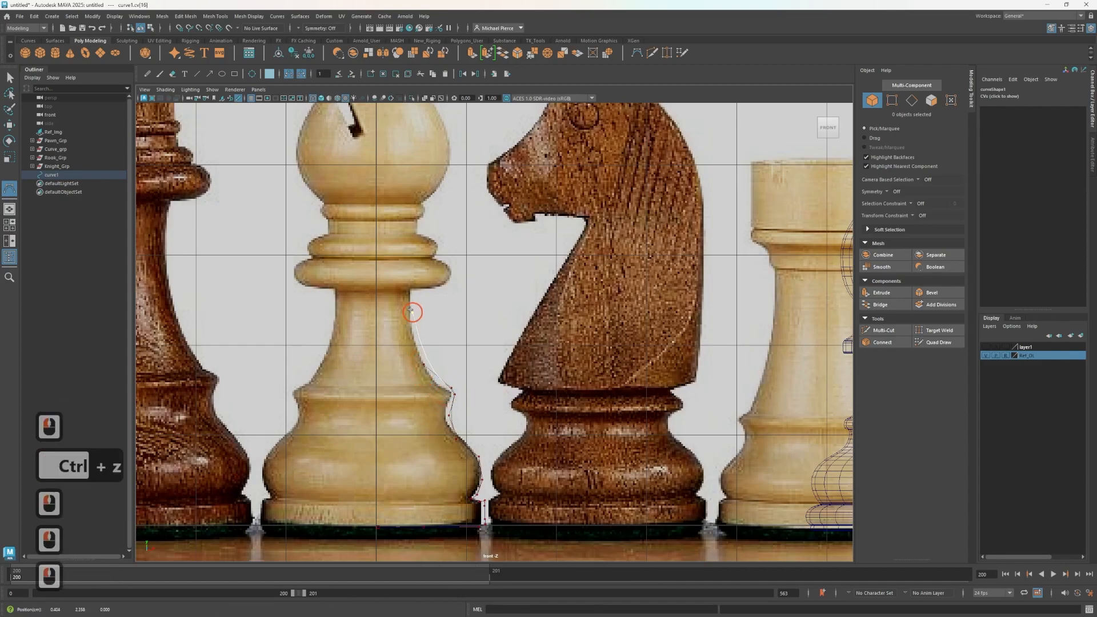
drag(408, 311, 408, 297)
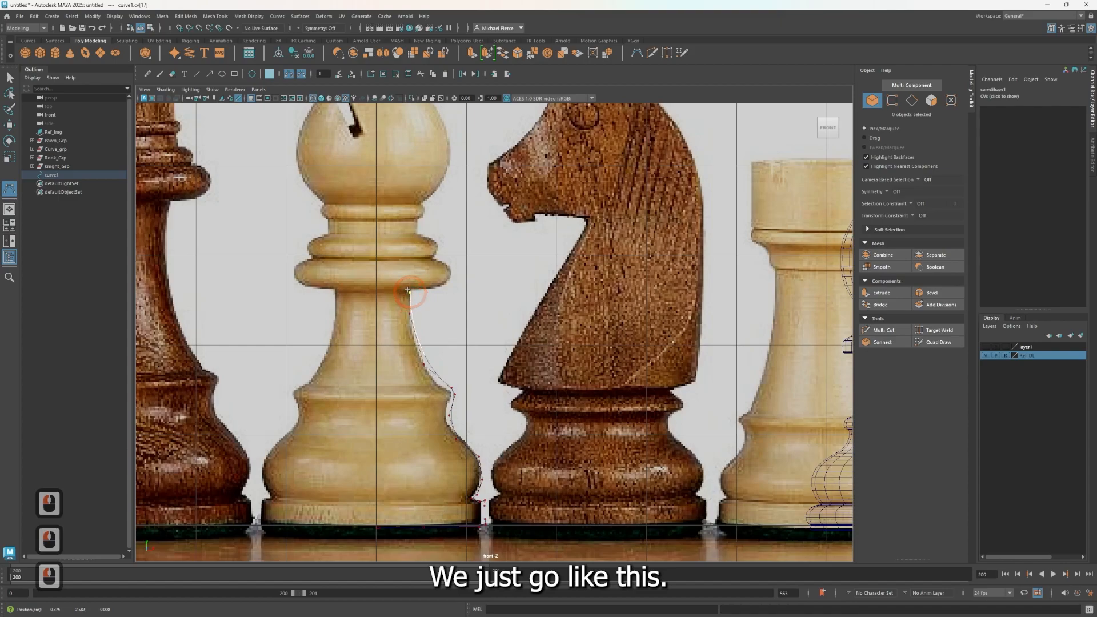
click(409, 290)
Step: Trace the profile curve around the wide collar ring to the groove above it
click(419, 291)
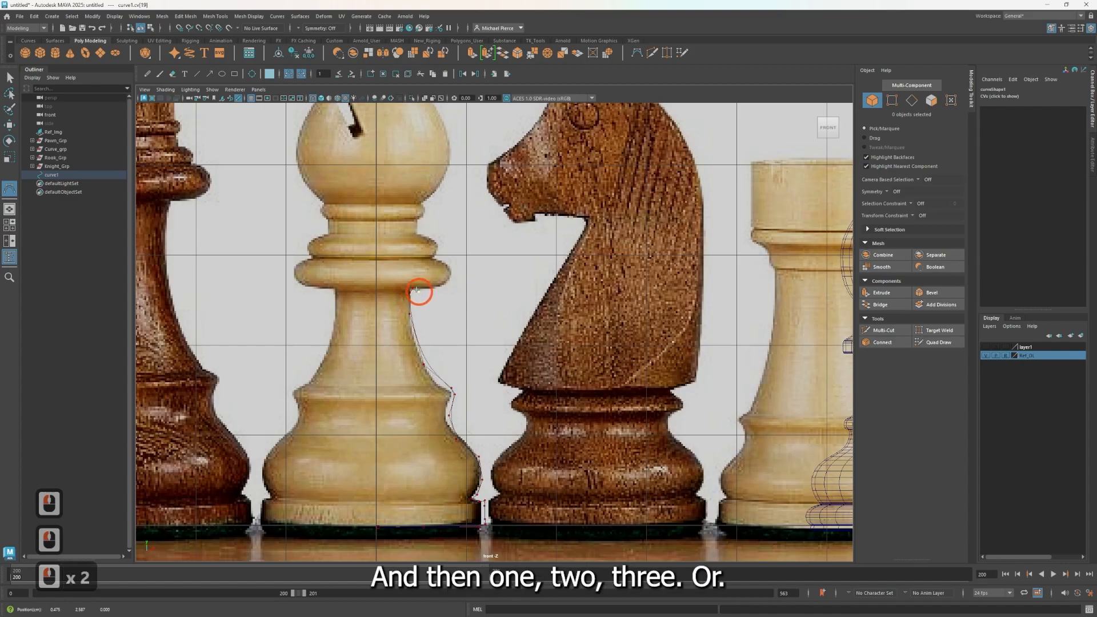
click(443, 288)
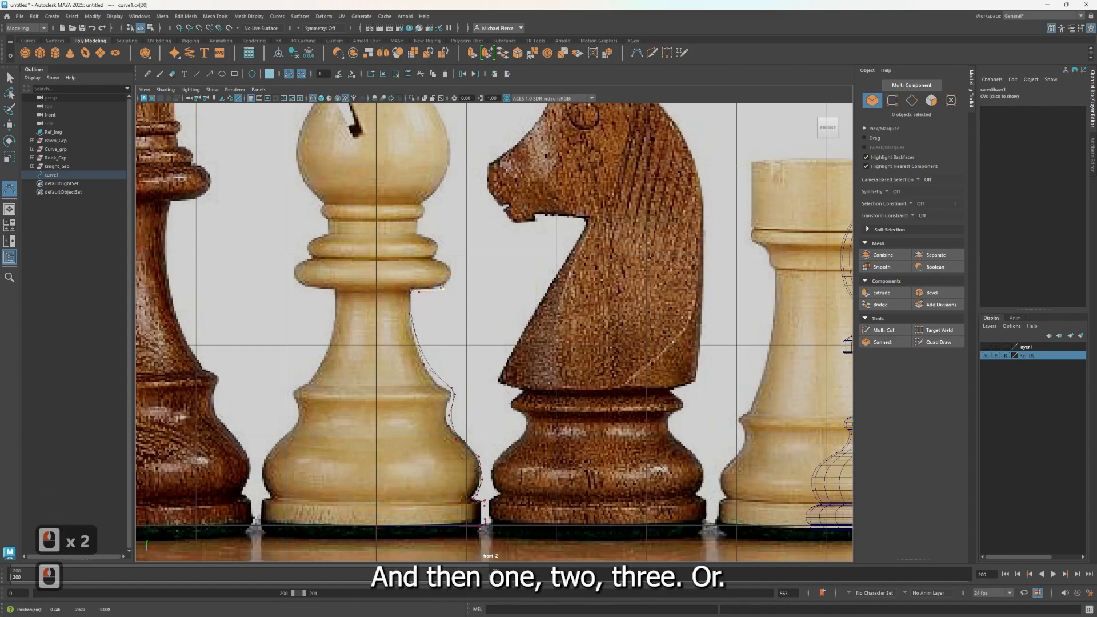
click(451, 282)
click(452, 275)
click(431, 258)
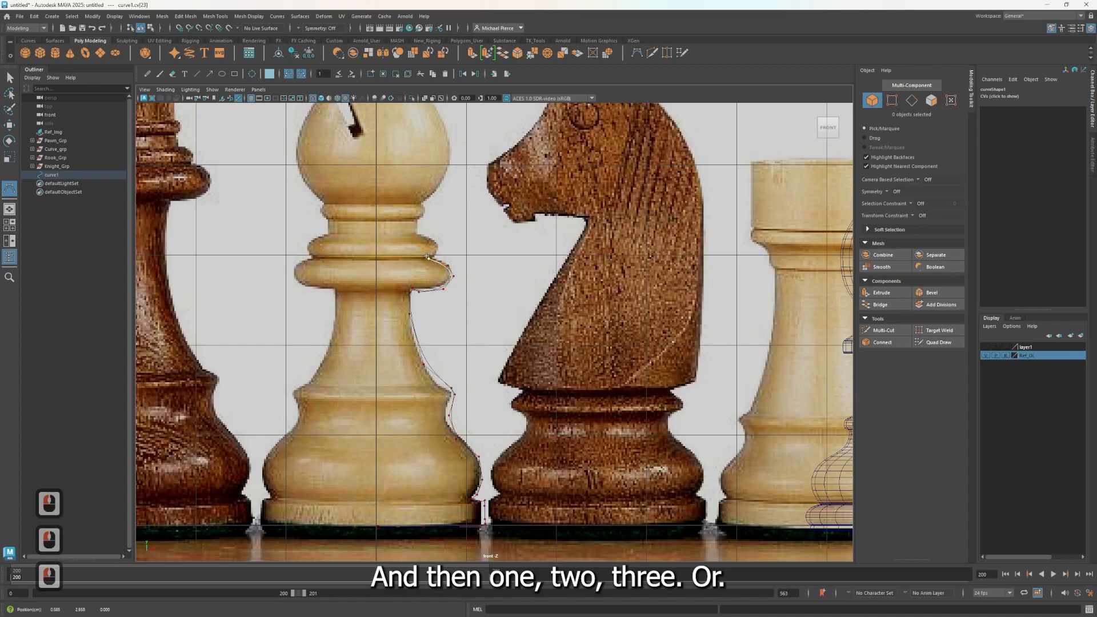
Step: Continue the profile curve around the smaller second ring and in to the short neck above it
click(433, 251)
click(434, 243)
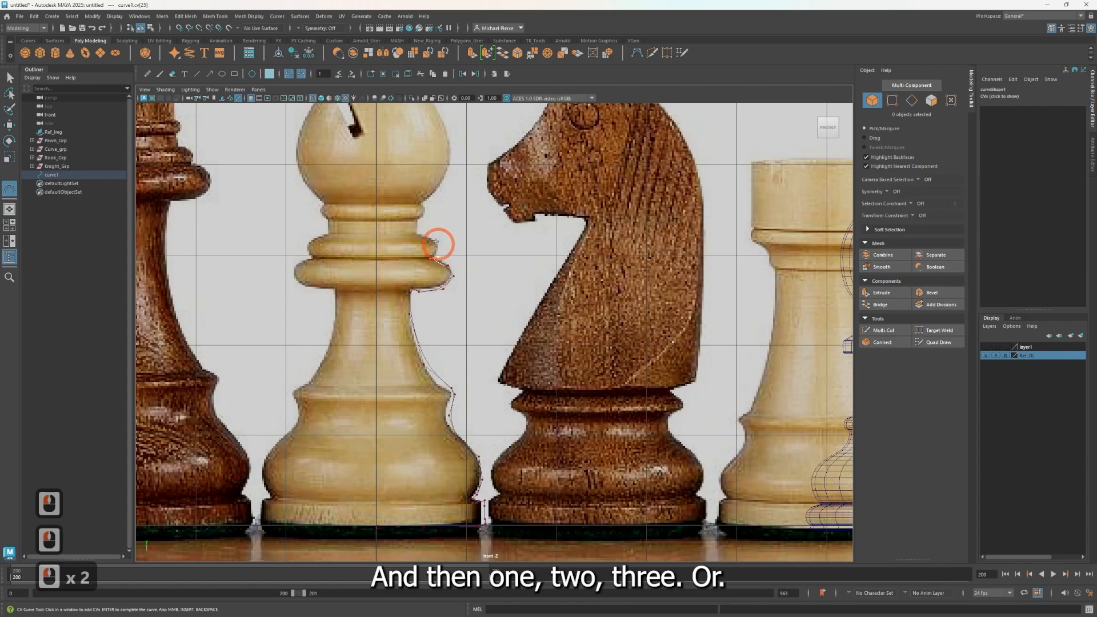
click(433, 241)
click(428, 237)
click(416, 233)
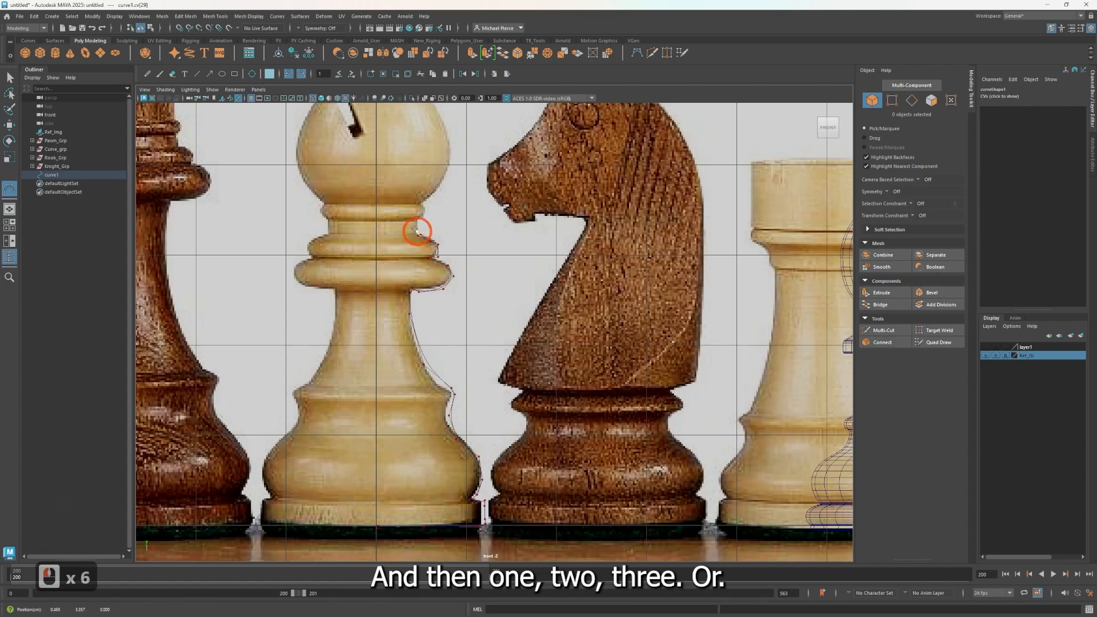
Step: Trace the short neck up to the underside of the narrow top ring, undoing the misplaced points along the way
click(418, 226)
click(421, 221)
click(425, 216)
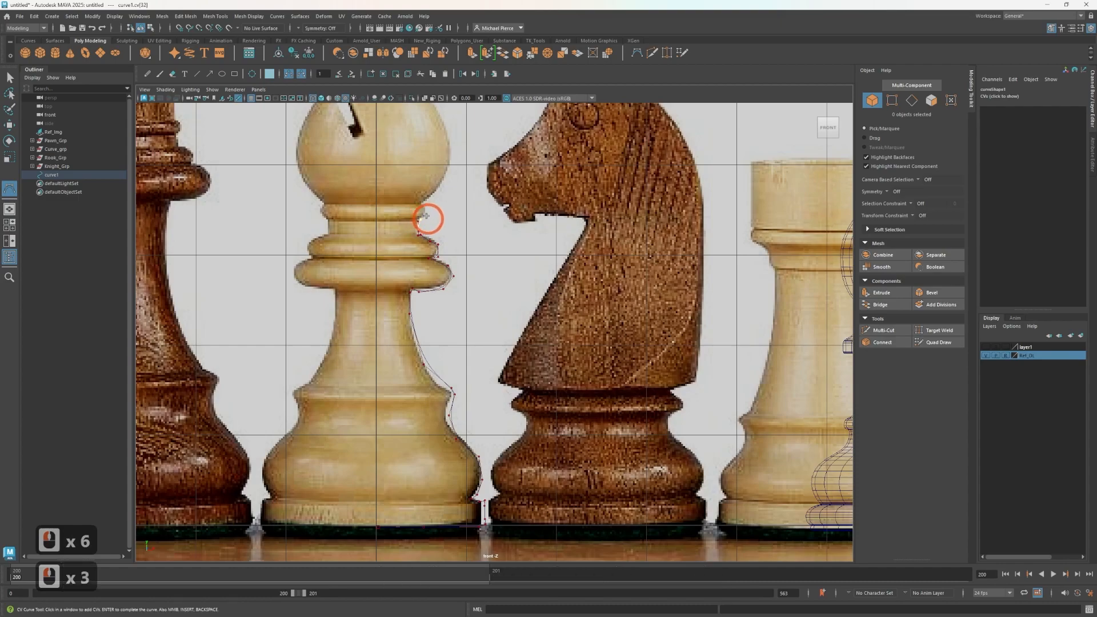
click(427, 213)
key(ctrl+z)
key(ctrl+z)
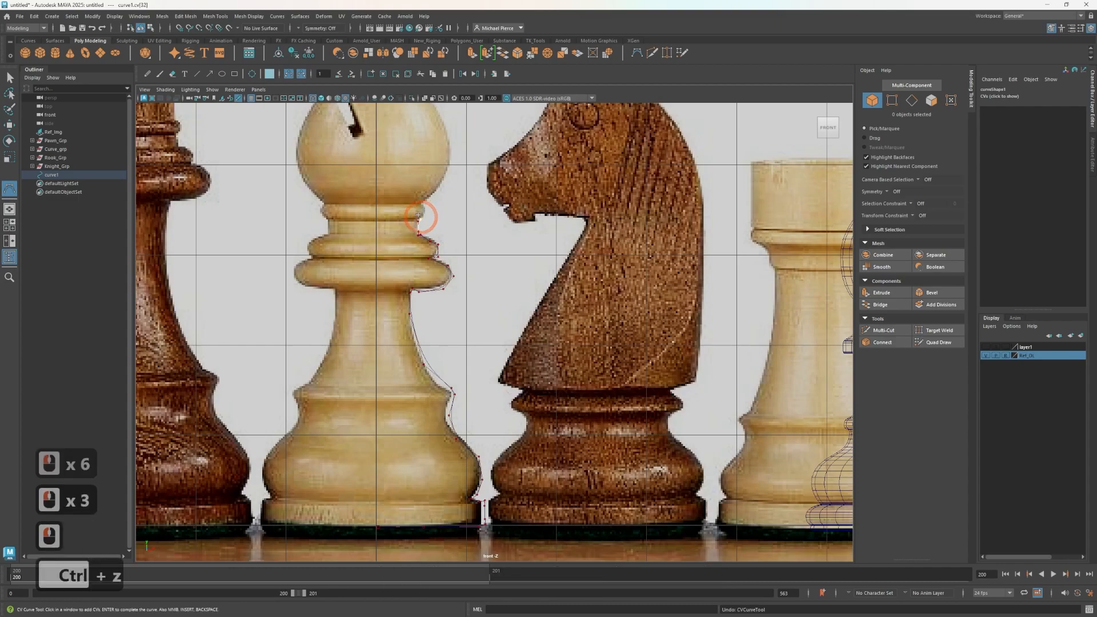
scroll(417, 215, up, 4)
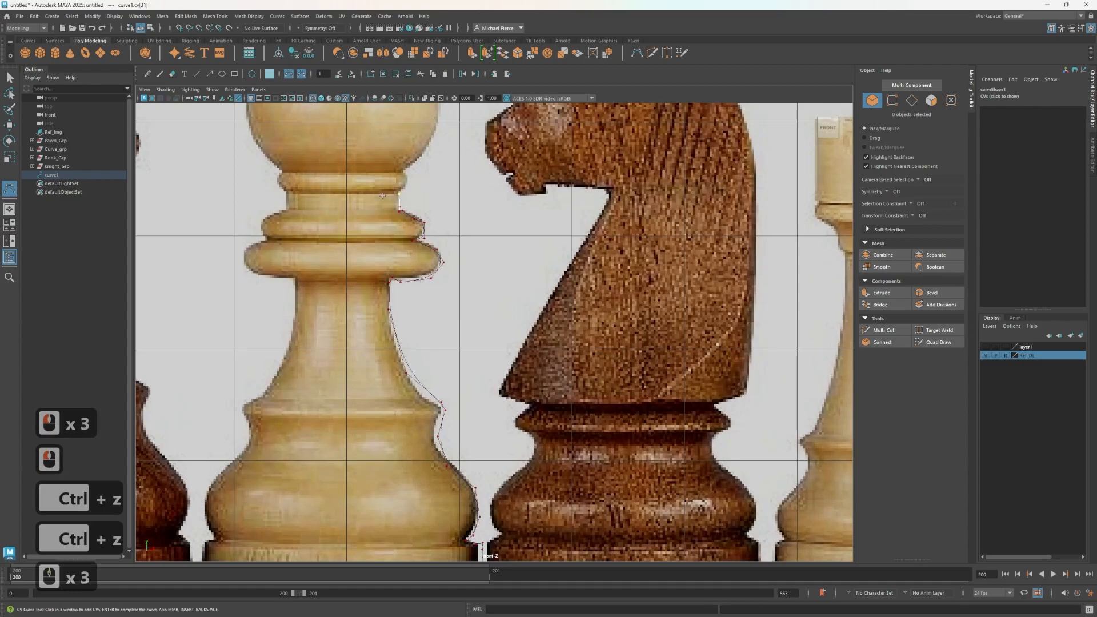
alt+middle_drag(403, 206, 406, 269)
alt+right_drag(385, 266, 519, 251)
alt+middle_drag(520, 251, 590, 355)
scroll(450, 306, up, 5)
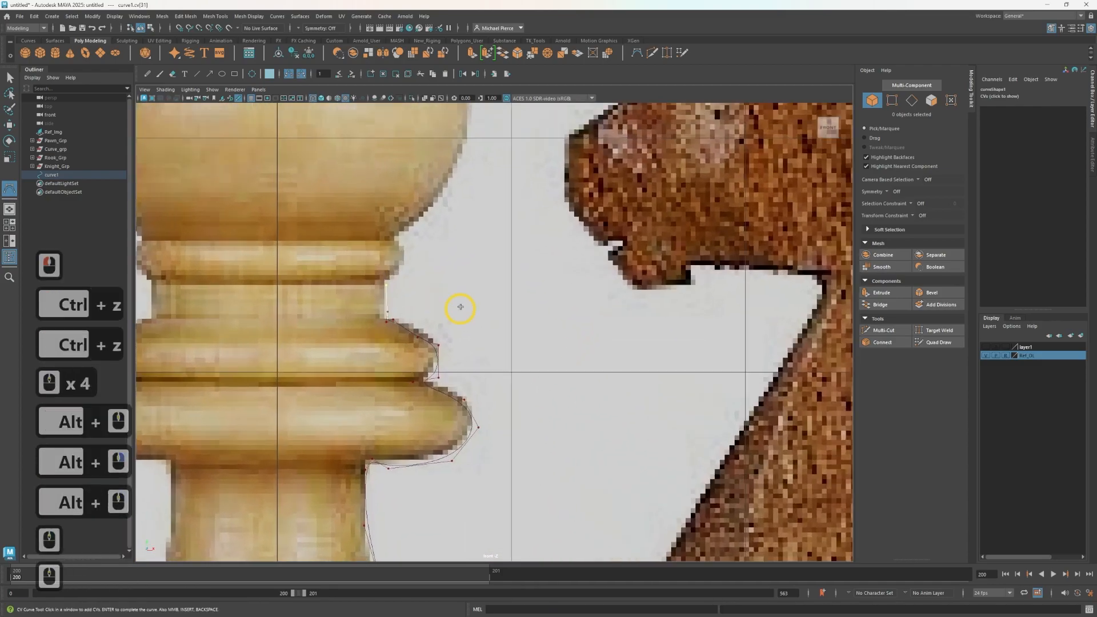
click(361, 263)
click(368, 264)
Step: Trace the narrow ring beneath the bishop's head, placing doubled points in the crease where the head begins
click(382, 249)
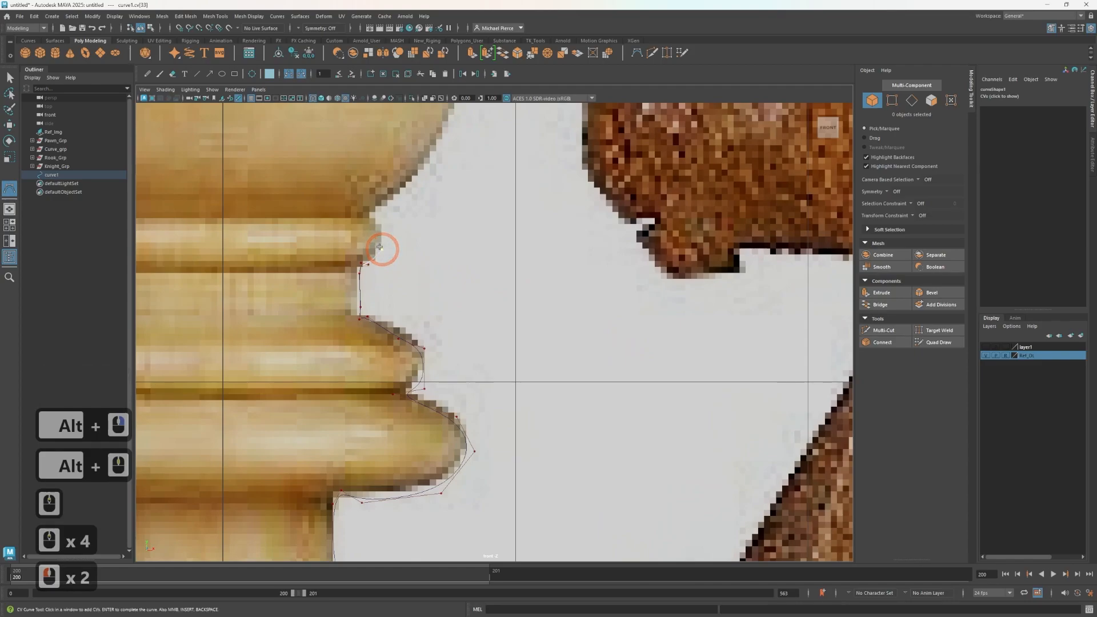
click(378, 227)
click(360, 215)
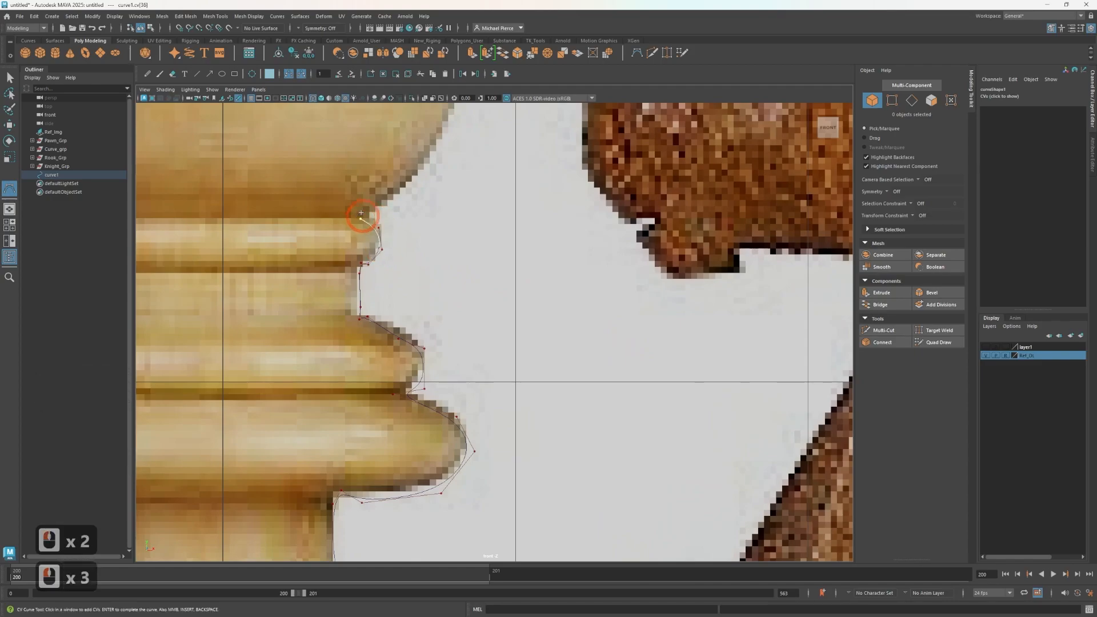
click(371, 209)
key(ctrl+z)
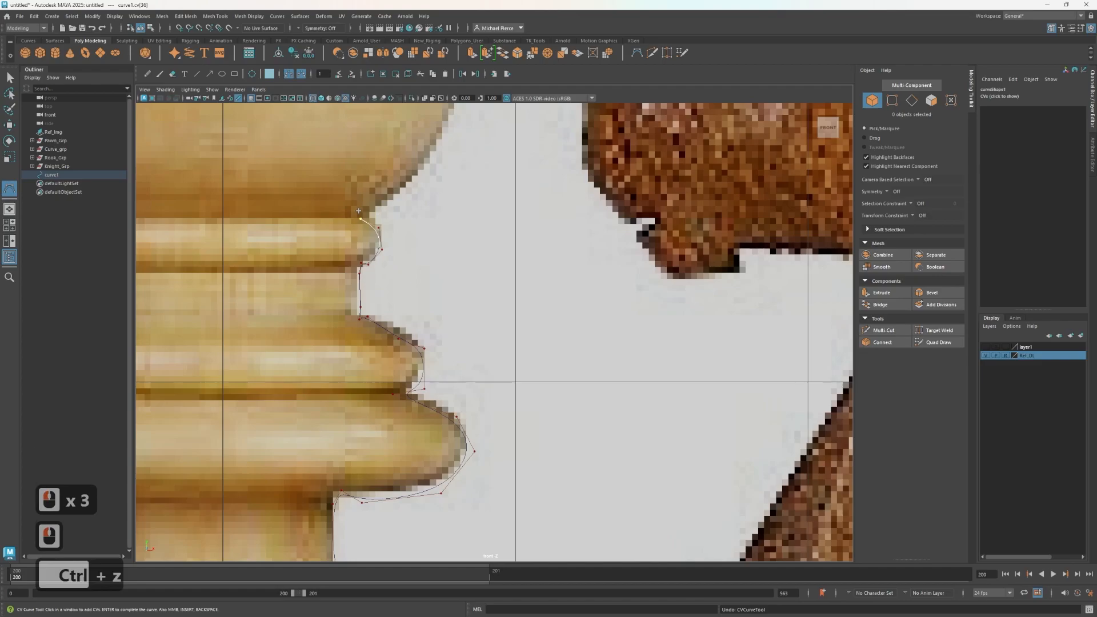
key(ctrl+z)
click(360, 217)
click(360, 218)
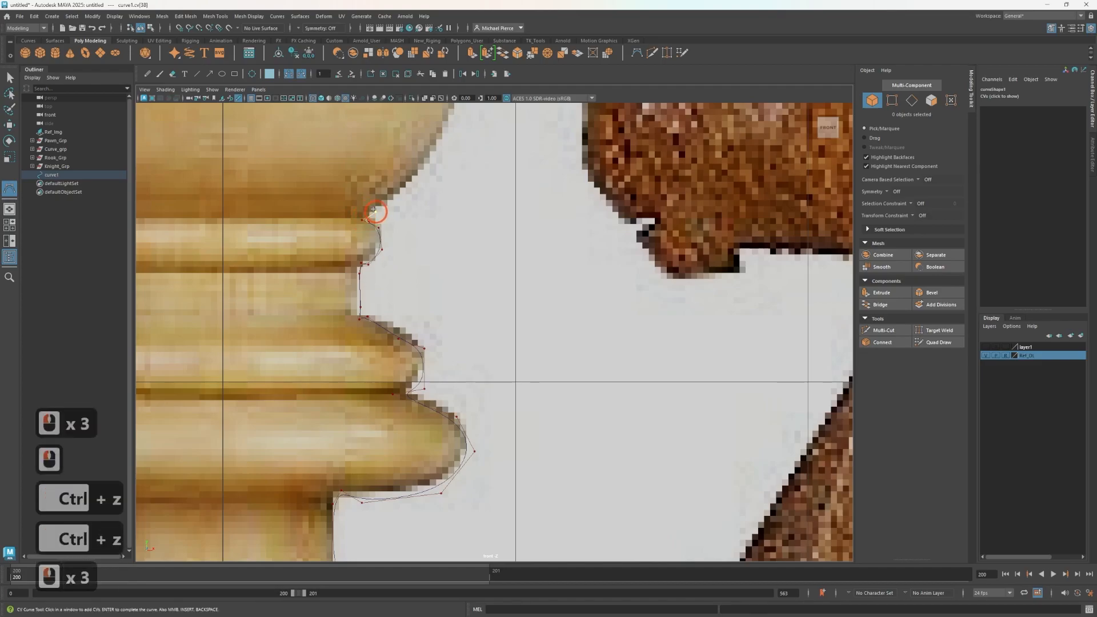
Step: Trace the profile curve up the rounded side of the bishop's head to just below the top knob
alt+scroll(436, 171, down, 12)
alt+middle_drag(438, 182, 444, 218)
scroll(446, 311, up, 8)
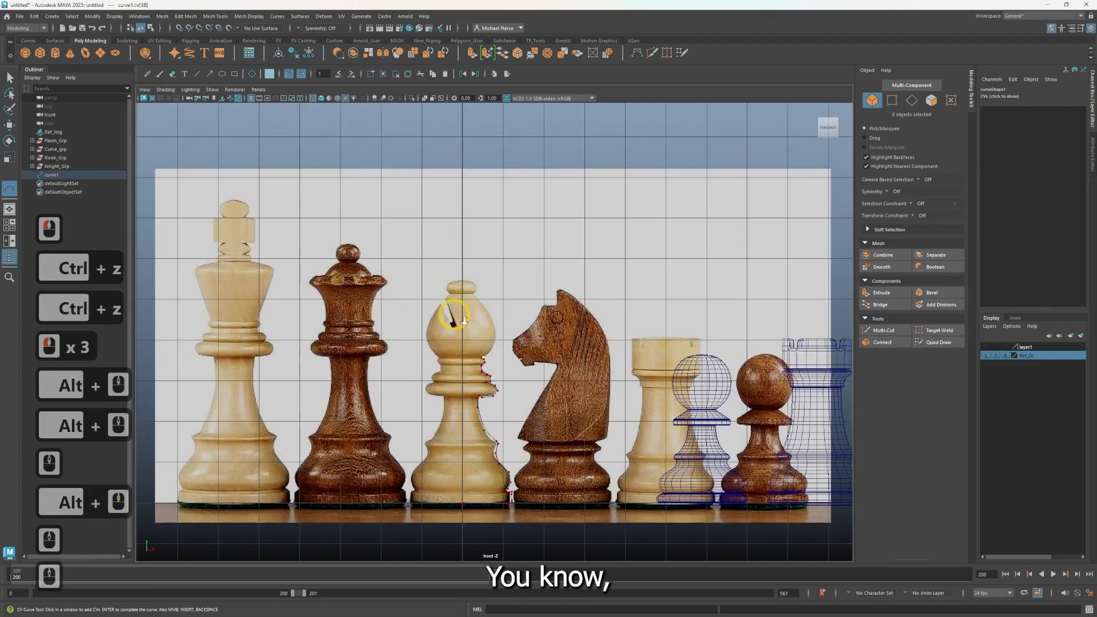
click(489, 353)
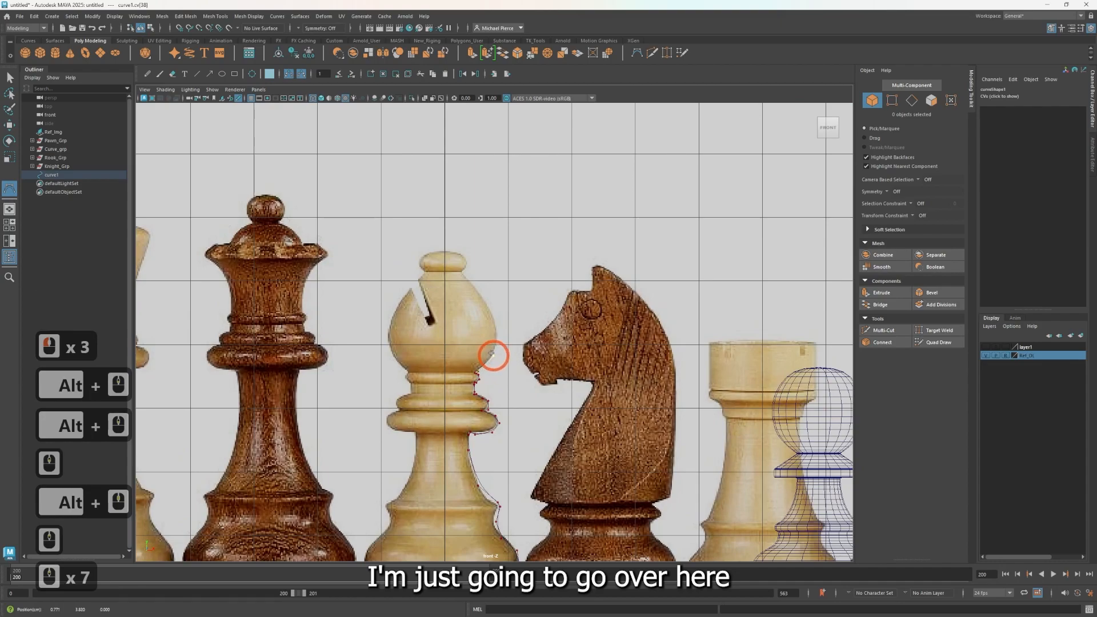
click(495, 335)
click(487, 320)
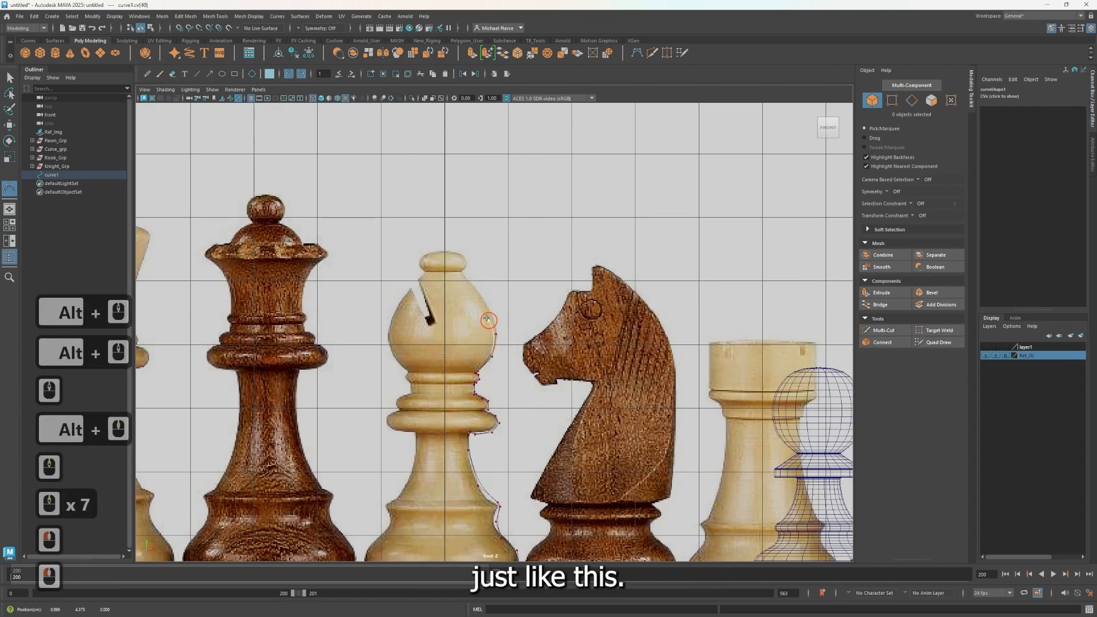
click(488, 312)
click(480, 295)
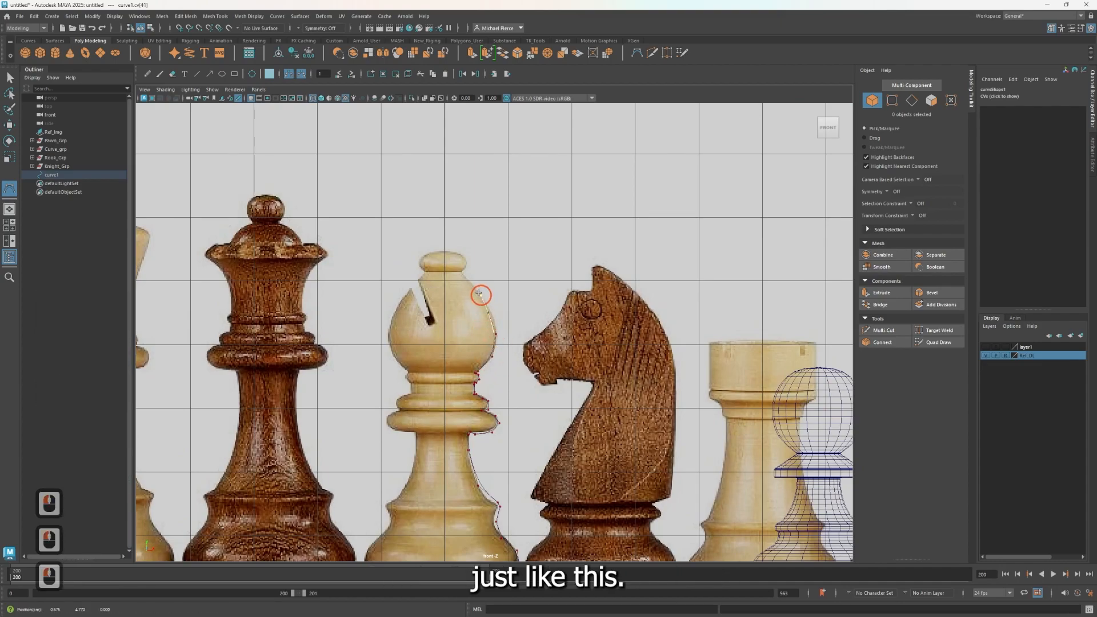
click(465, 277)
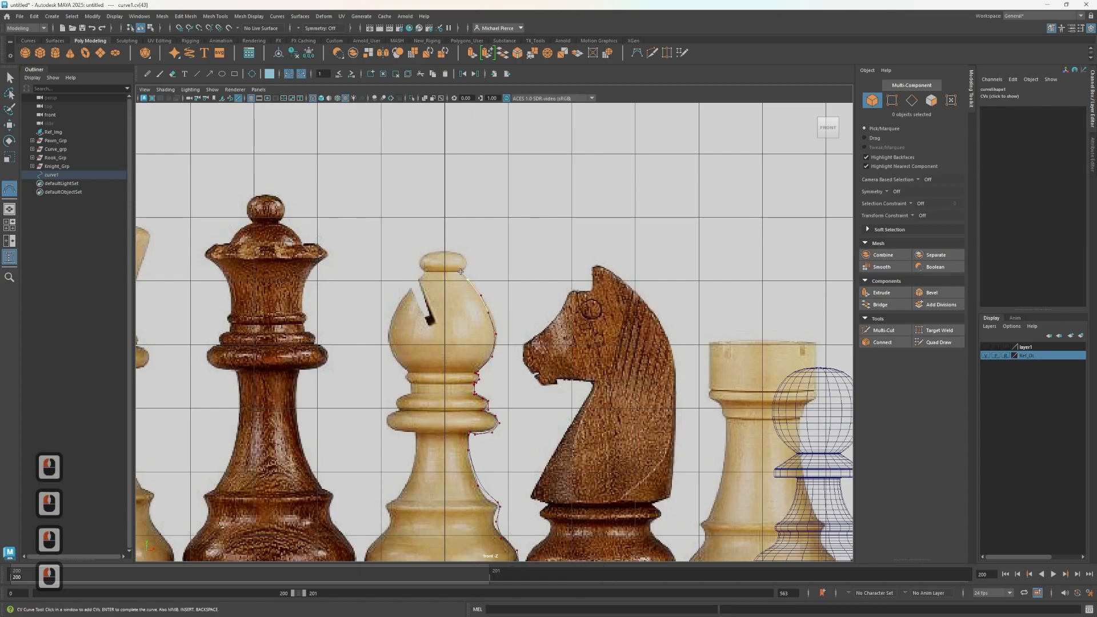
click(461, 271)
Step: Continue the profile curve through the crease beneath the top knob and out along the knob's lower side
scroll(446, 250, up, 8)
alt+middle_drag(445, 250, 469, 312)
alt+right_drag(486, 309, 1057, 278)
alt+middle_drag(570, 240, 695, 440)
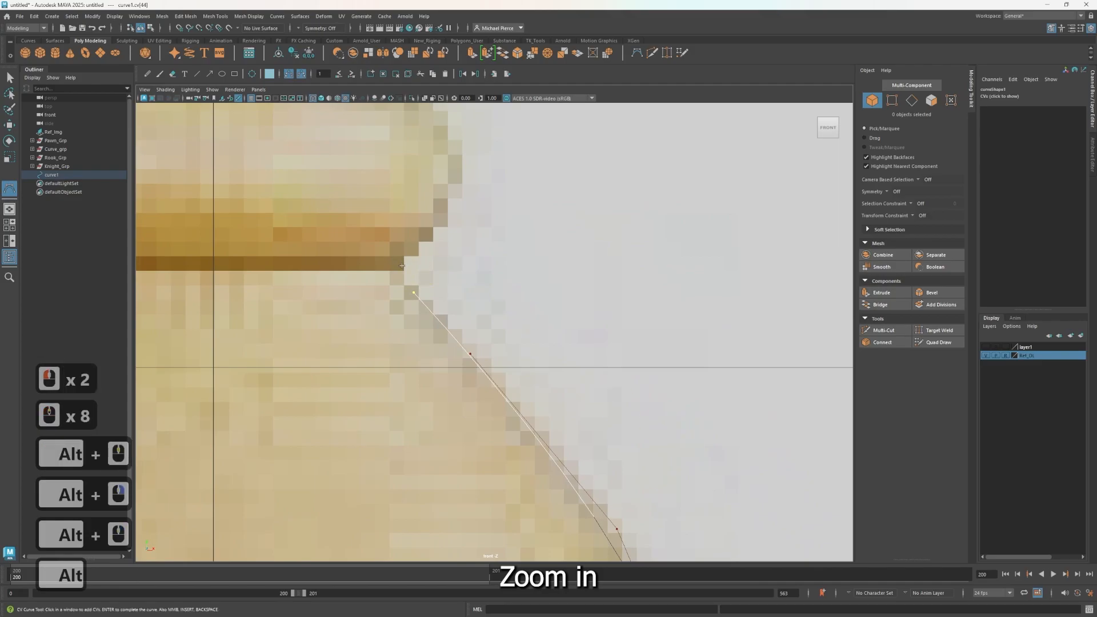
click(404, 268)
click(425, 243)
click(461, 179)
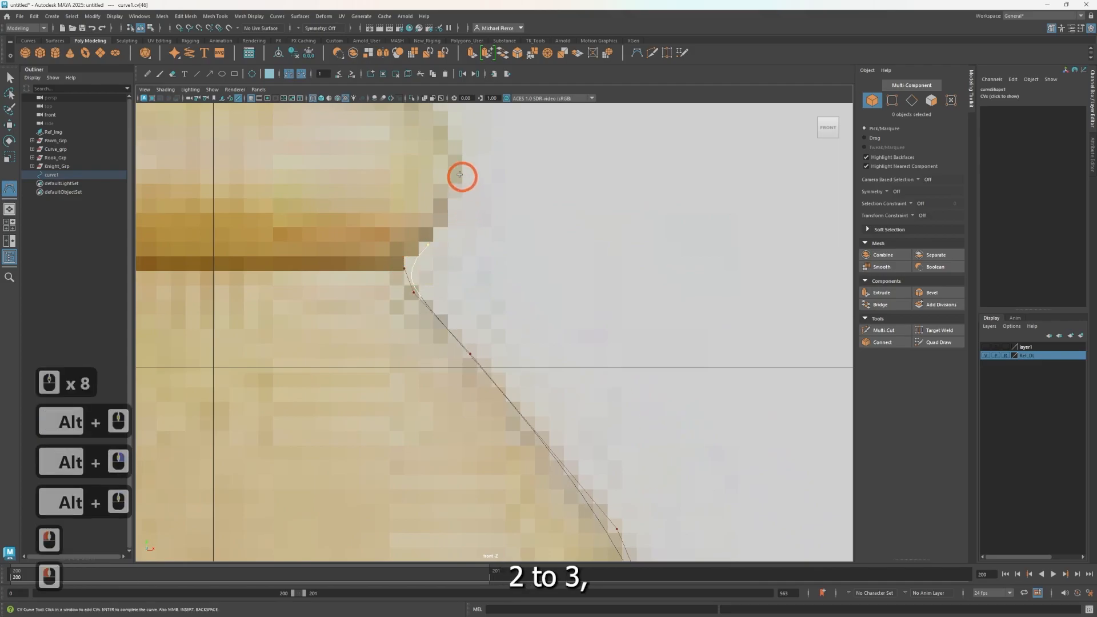
Step: Trace over the top knob to the vertical centre line, replacing the misplaced point, and complete the curve
scroll(464, 185, down, 3)
scroll(466, 288, up, 8)
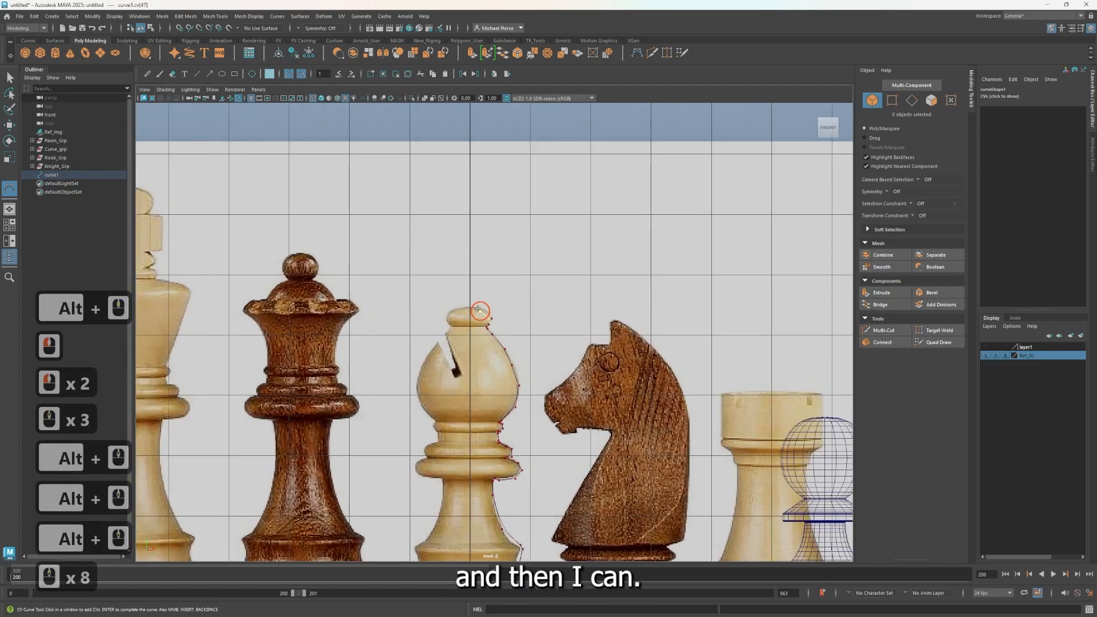
click(480, 311)
scroll(455, 286, up, 7)
key(ctrl+z)
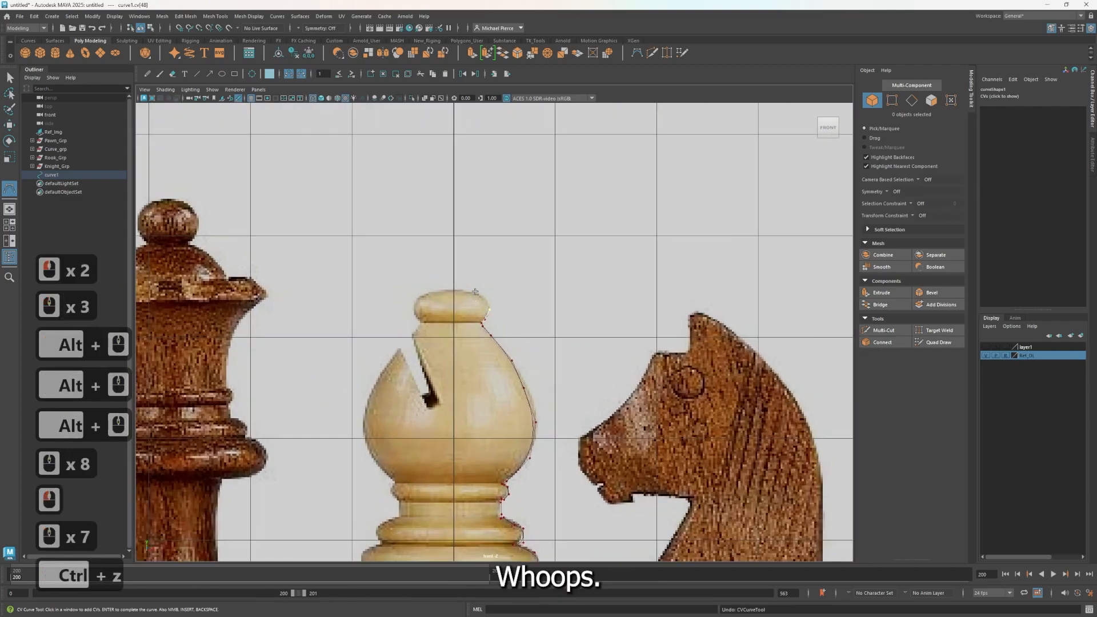
click(484, 299)
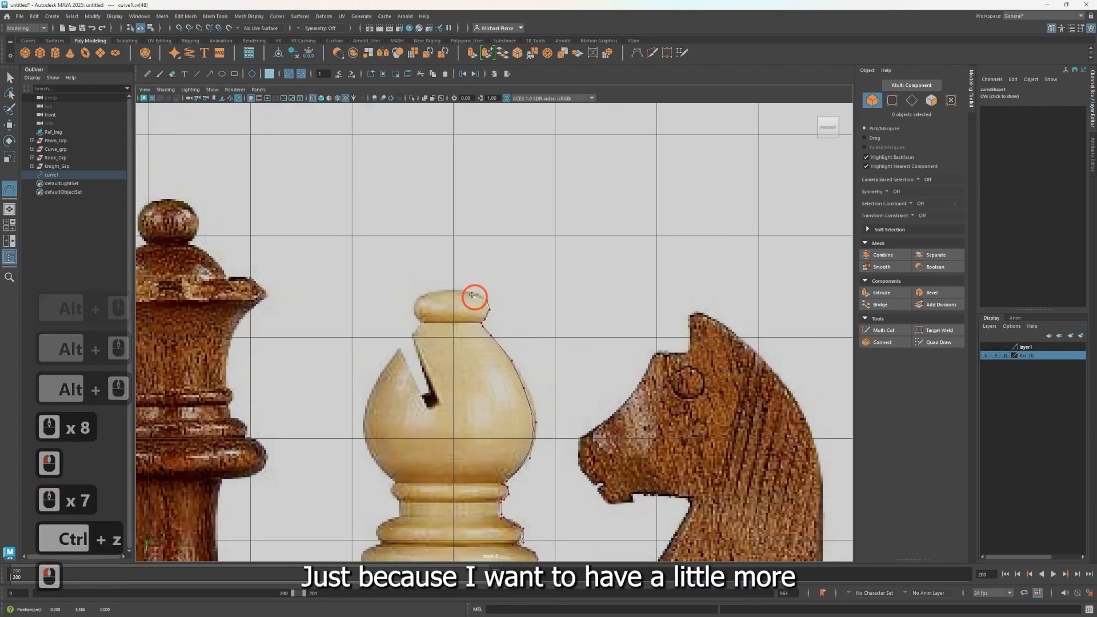
click(467, 289)
click(459, 291)
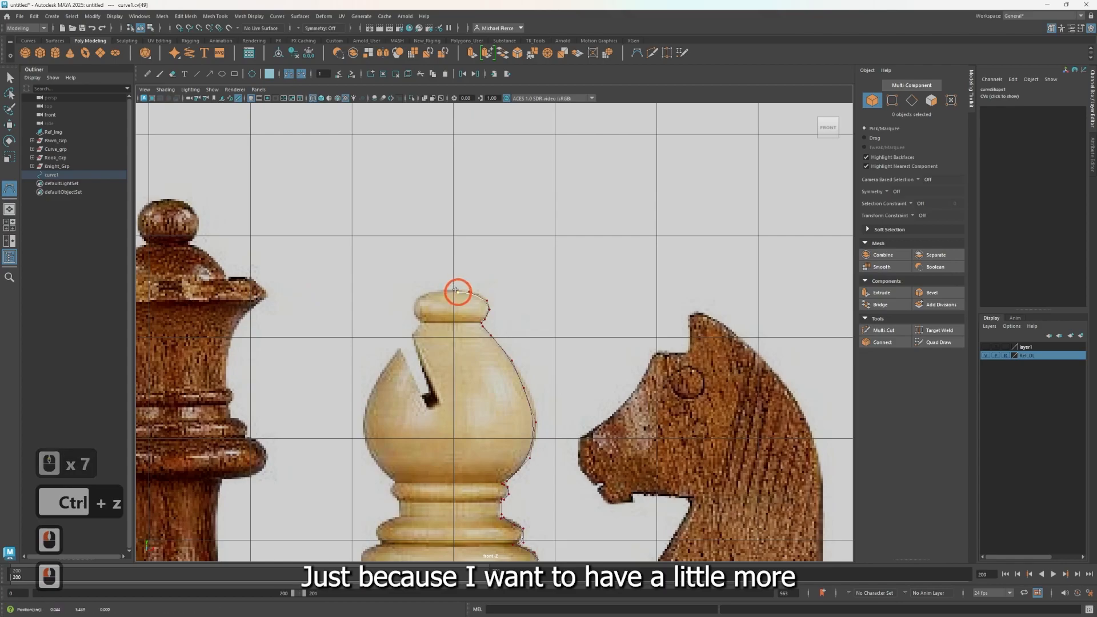
key(Return)
Step: Switch the curve to control vertices and snap its last vertex onto the vertical centre line at the knob's top
right_drag(451, 276, 422, 273)
key(q)
scroll(434, 282, up, 4)
click(447, 277)
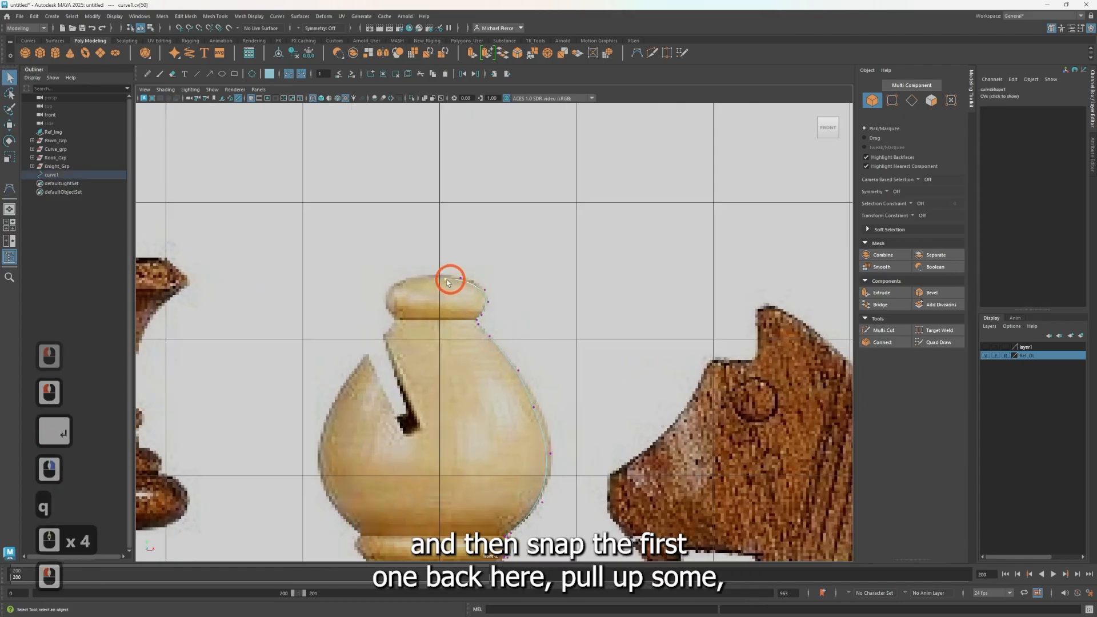
key(w)
drag(488, 278, 443, 252)
middle_drag(441, 250, 441, 245)
Step: Move the vertices around the top knob and the crease beneath it so the curve follows the reference outline
drag(441, 244, 485, 229)
scroll(475, 255, up, 4)
drag(549, 253, 517, 241)
scroll(451, 286, up, 9)
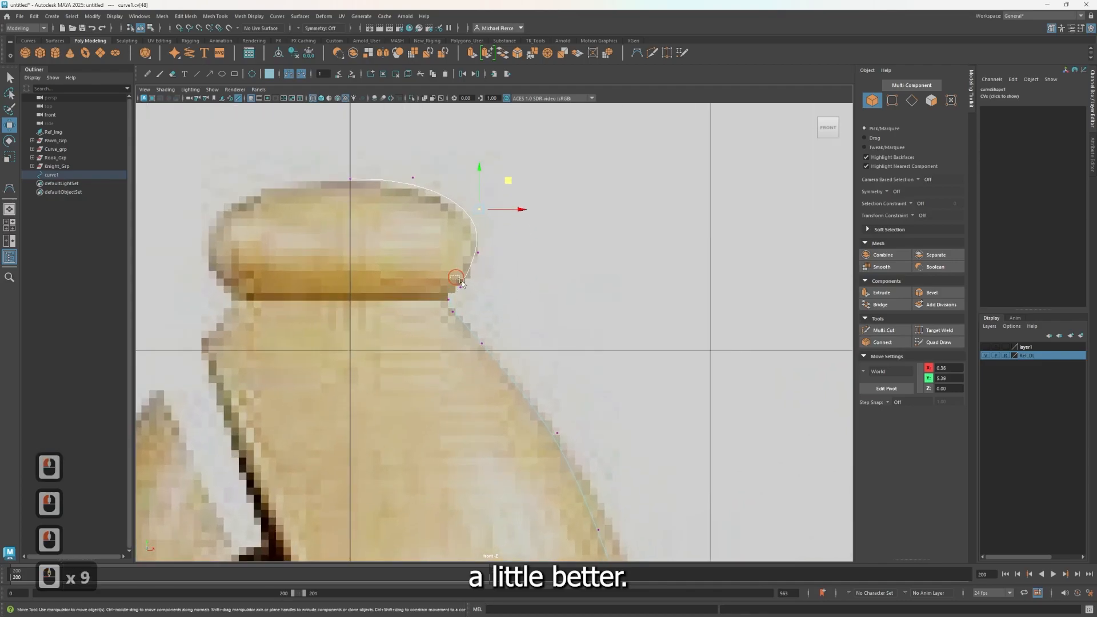
click(457, 280)
drag(496, 269, 487, 266)
click(449, 309)
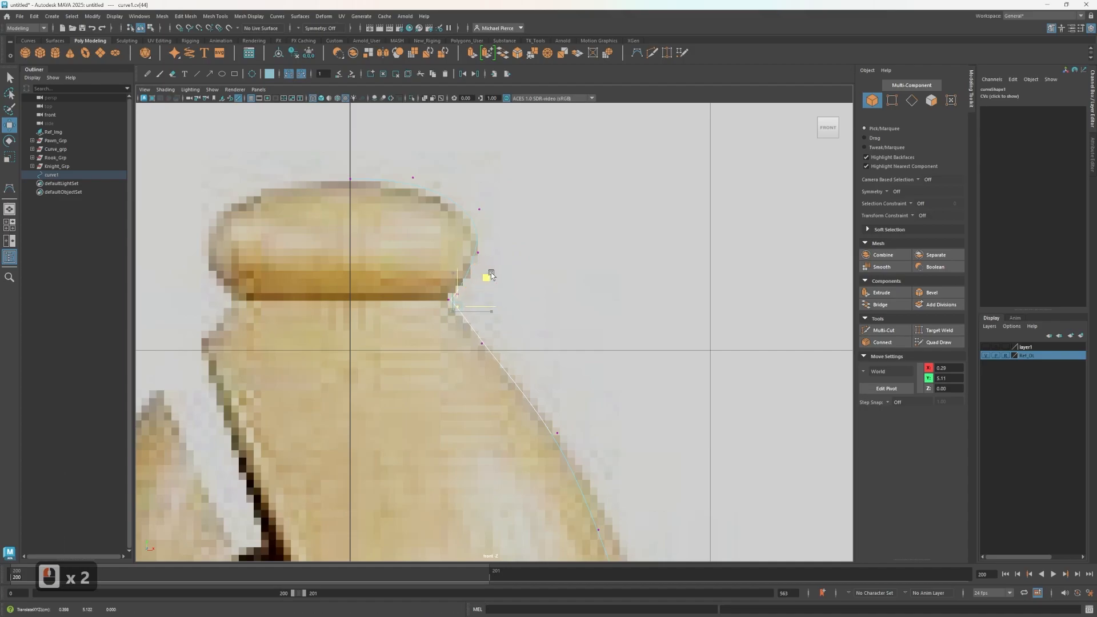
drag(491, 276, 491, 276)
Step: Move the vertices along the side of the bishop's head so the curve follows its full bulge in the reference
drag(444, 326, 516, 382)
mouse_move(518, 318)
mouse_down()
mouse_move(531, 317)
mouse_move(525, 325)
mouse_up()
alt+middle_drag(612, 418, 530, 261)
drag(549, 318, 536, 276)
drag(495, 346, 581, 423)
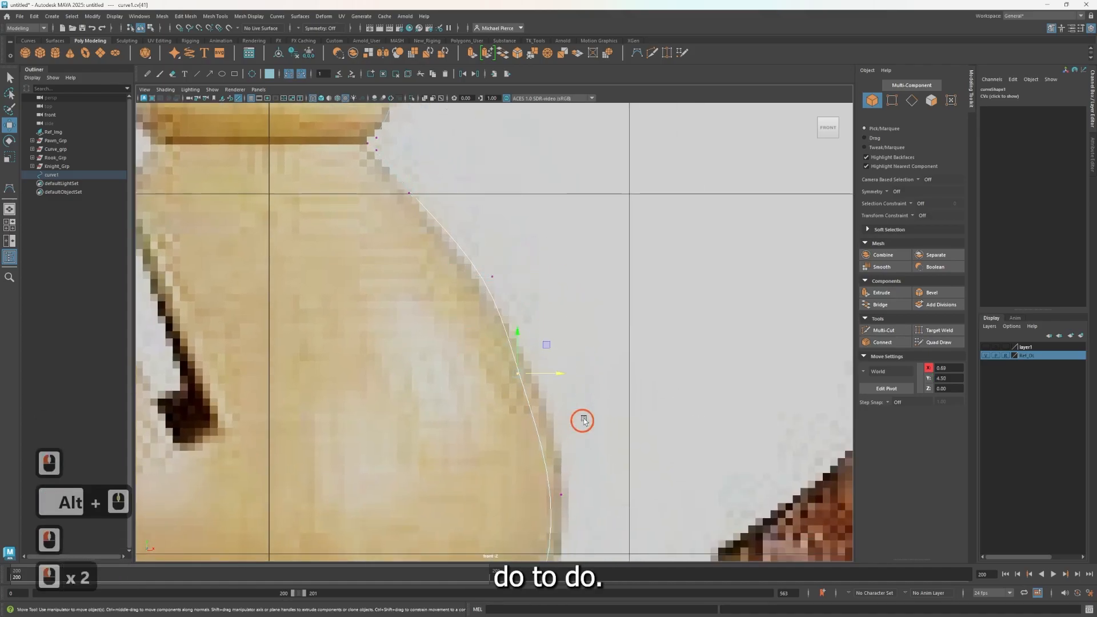
drag(550, 346, 586, 367)
alt+middle_drag(636, 481, 647, 210)
drag(549, 216, 623, 238)
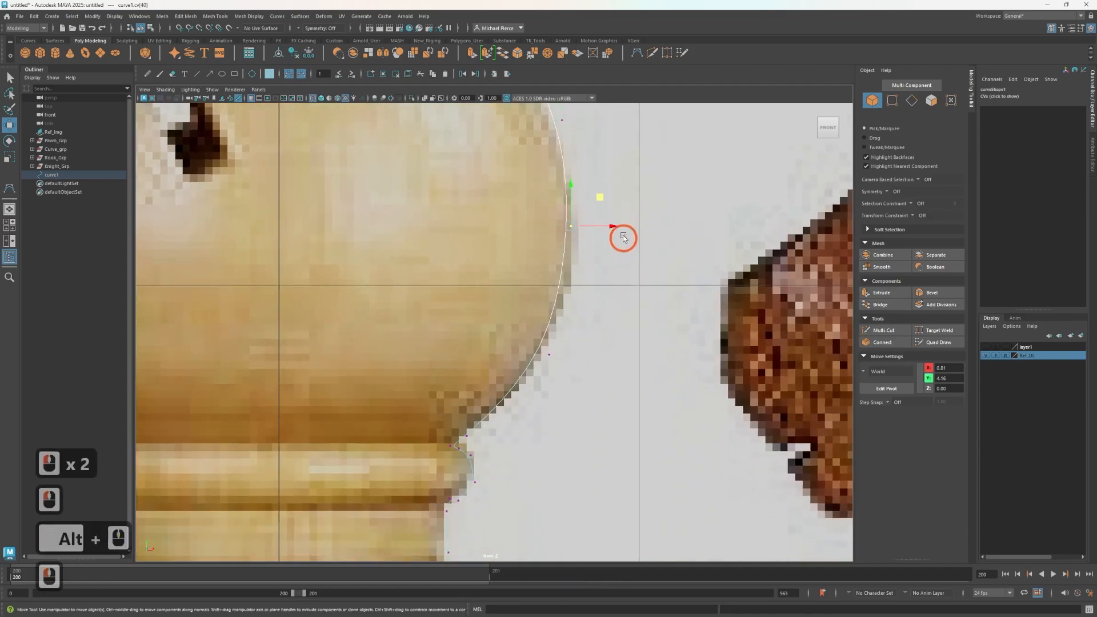
drag(598, 193, 609, 231)
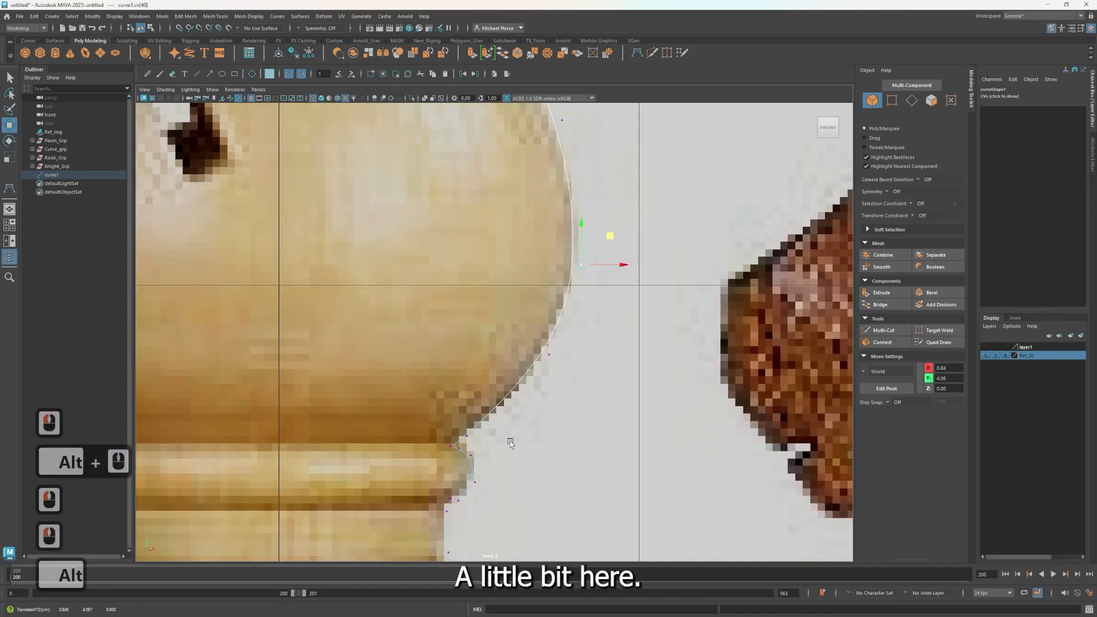
Step: Move the crease vertex under the head inward and the narrow ring's upper vertex outward to match the reference
alt+middle_drag(510, 441, 512, 285)
scroll(384, 272, up, 2)
scroll(384, 272, up, 4)
drag(470, 260, 471, 231)
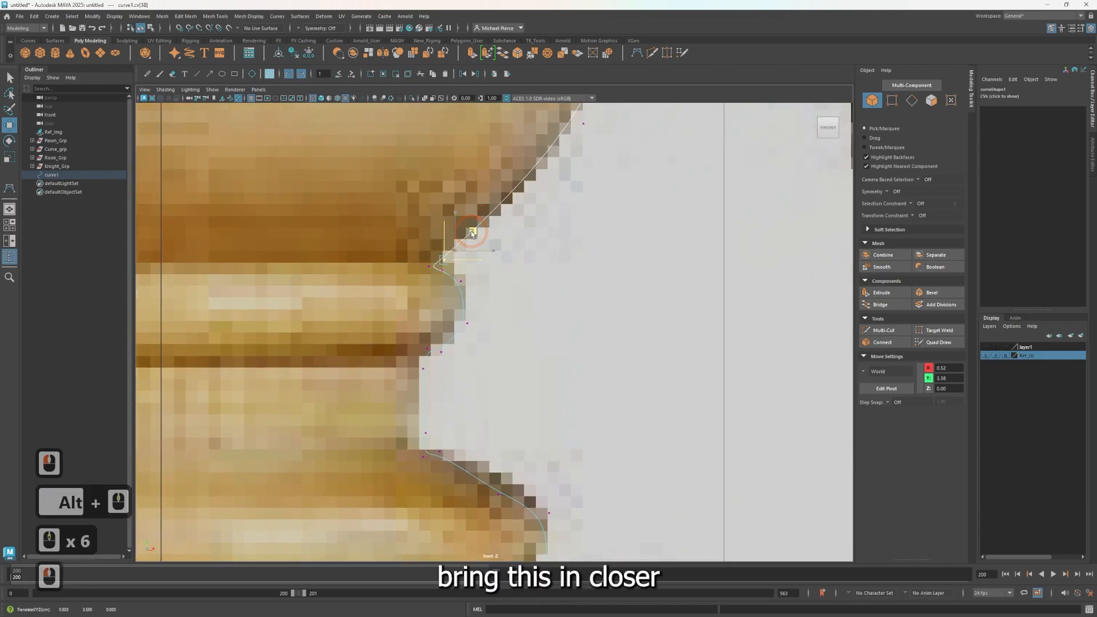
drag(452, 269, 481, 297)
drag(490, 254, 504, 252)
Step: Scale the two vertices at the top corner of the short neck flat vertically so they sit level
drag(411, 329, 449, 353)
key(r)
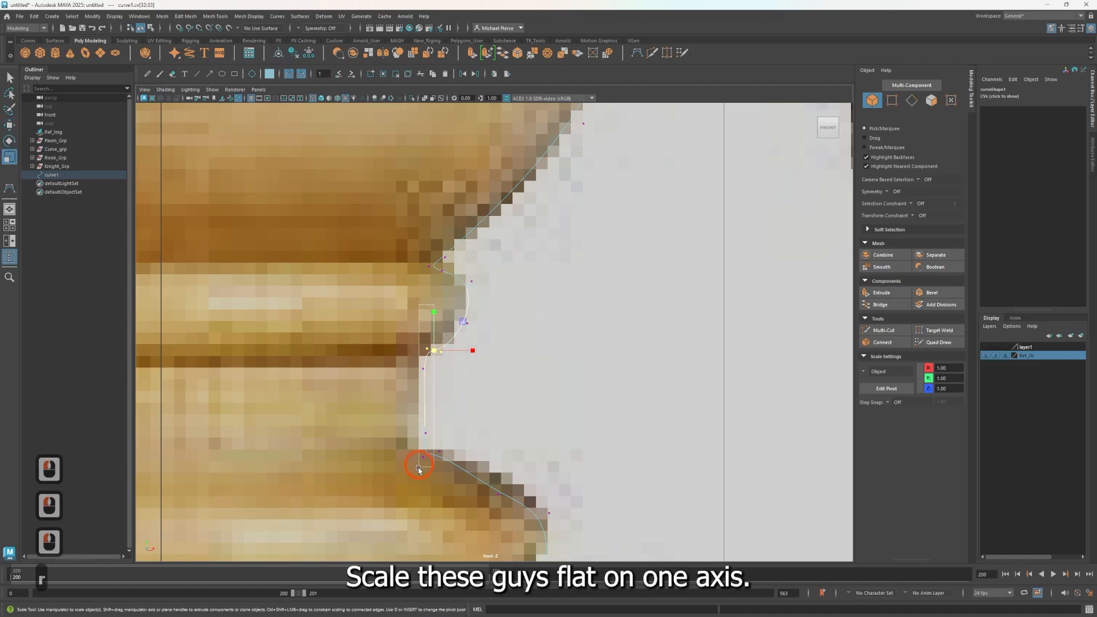
drag(418, 464, 420, 464)
drag(419, 338, 446, 352)
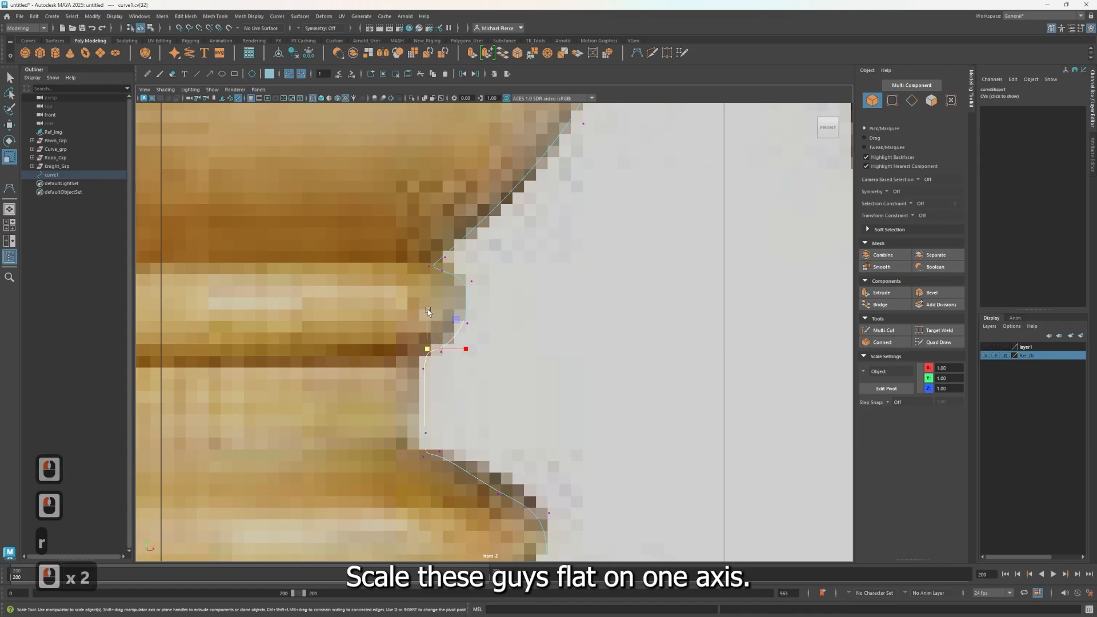
drag(428, 311, 431, 379)
drag(414, 338, 448, 357)
drag(433, 312, 441, 457)
Step: Scale the short neck's vertices flat horizontally into a straight vertical line and shift them in to the neck's edge
key(w)
drag(416, 340, 436, 486)
key(r)
drag(466, 403, 275, 419)
key(w)
drag(468, 405, 455, 404)
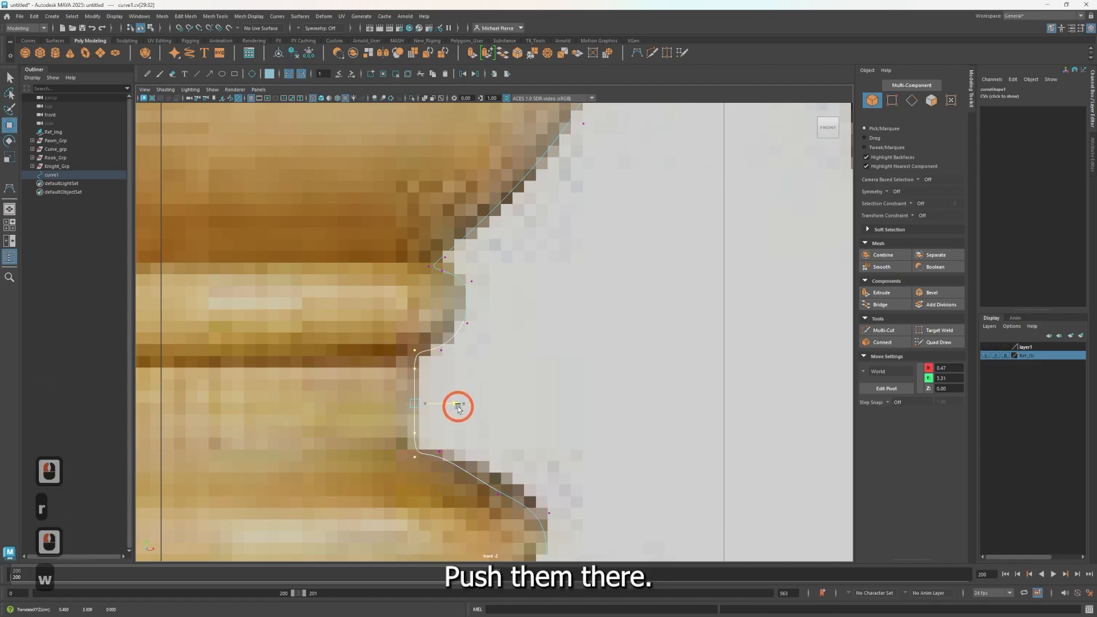
Step: Reposition the vertices on the underside of the narrow ring to give it a fuller, rounder lower edge
click(441, 349)
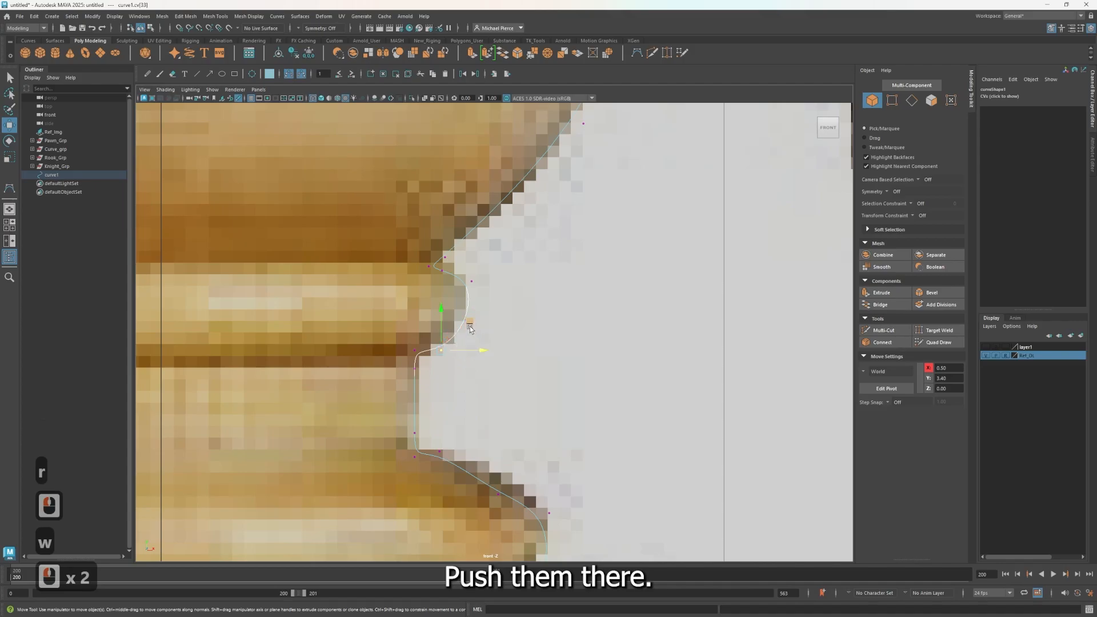
drag(480, 349, 469, 348)
drag(448, 306, 479, 341)
drag(496, 291, 501, 317)
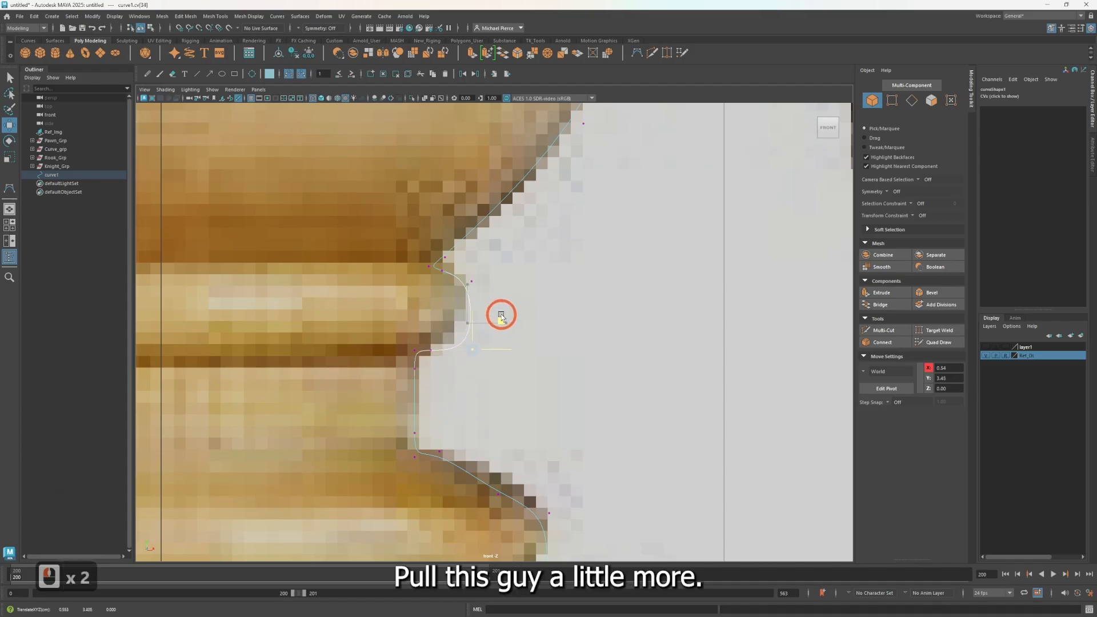
Step: Scale the two vertices at the base of the short neck flat vertically so they sit level
click(467, 455)
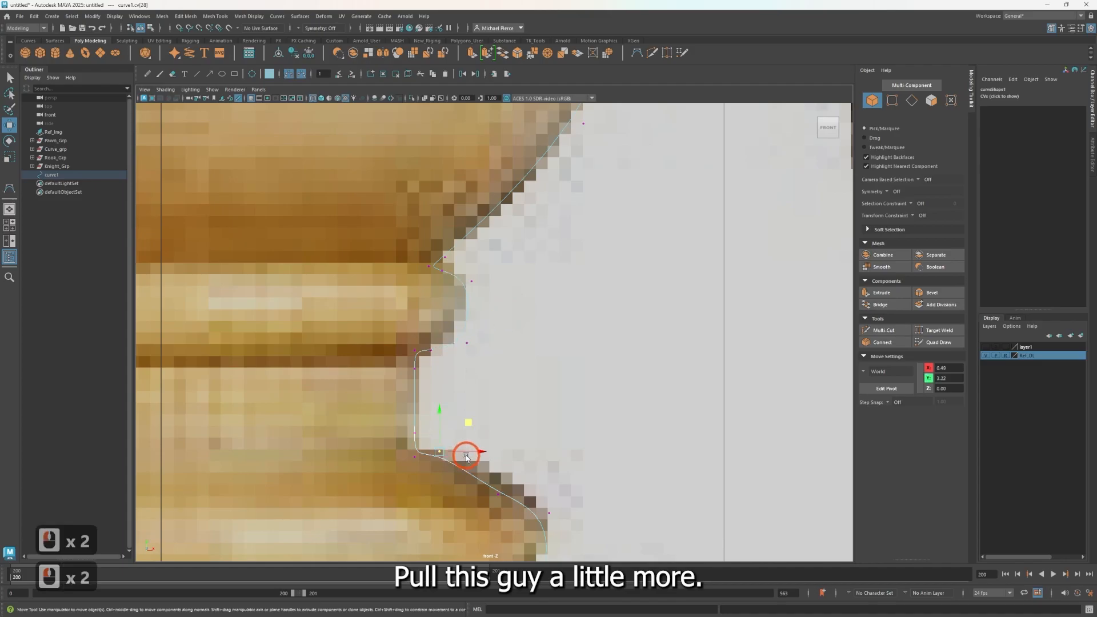
drag(399, 444, 452, 468)
key(r)
drag(427, 415, 412, 561)
key(w)
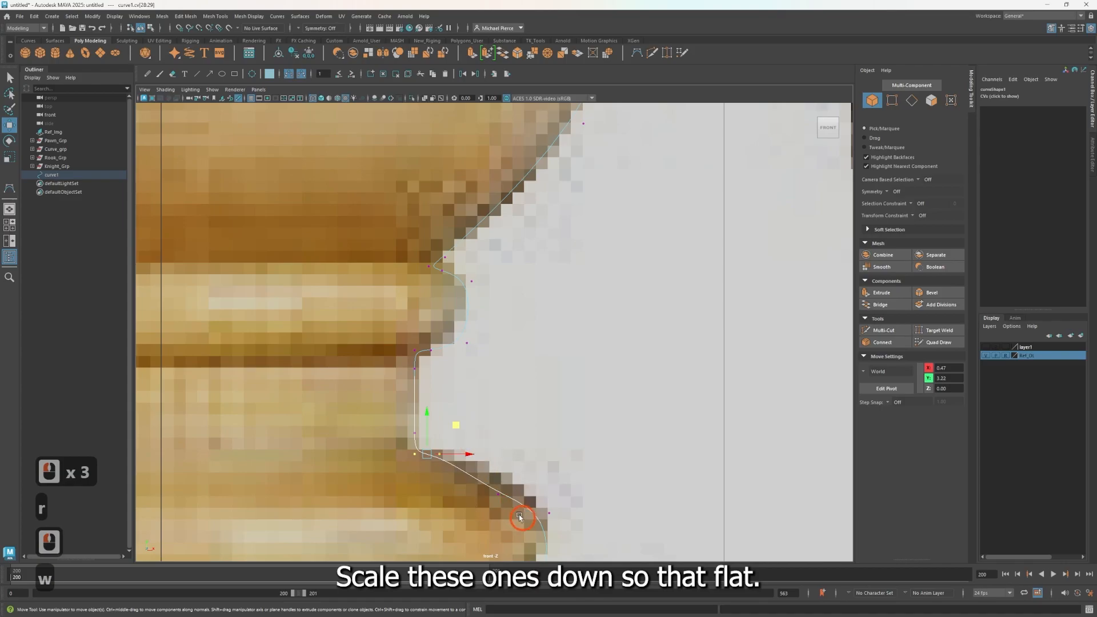
Step: Pull the smaller ring's upper shoulder vertex outward and adjust the adjacent vertex at the neck's base
drag(523, 520, 524, 519)
drag(527, 460, 546, 437)
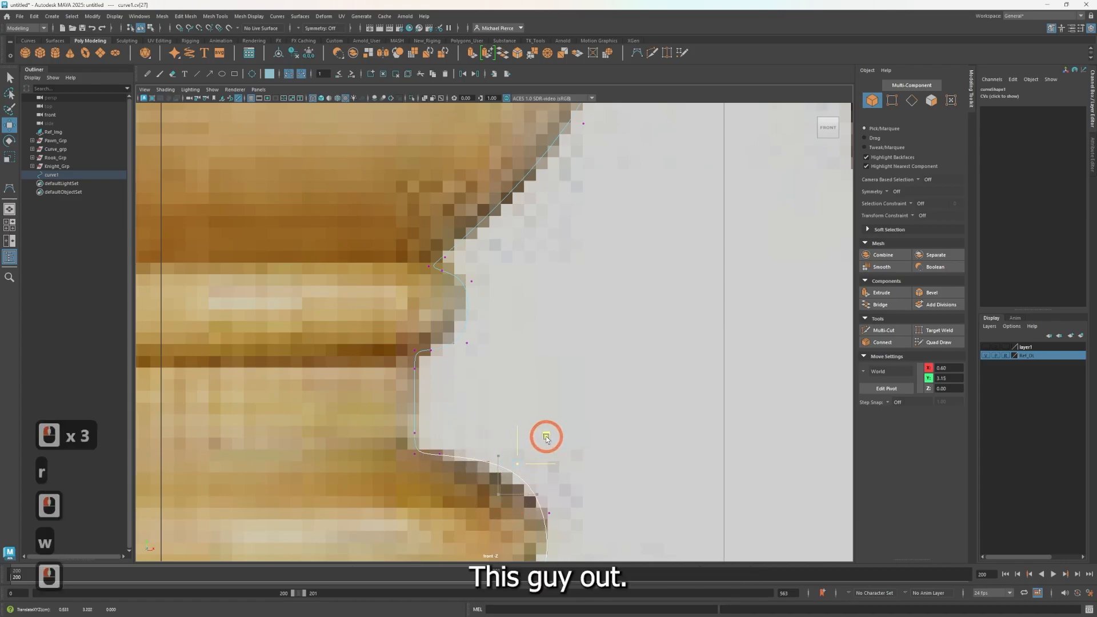
click(444, 438)
mouse_move(454, 467)
mouse_down()
mouse_move(482, 454)
mouse_move(472, 457)
mouse_up()
key(w)
Step: Adjust the vertices around the groove between the smaller ring and wide collar, including the collar's upper shoulder, to match the reference
alt+middle_drag(548, 497, 551, 317)
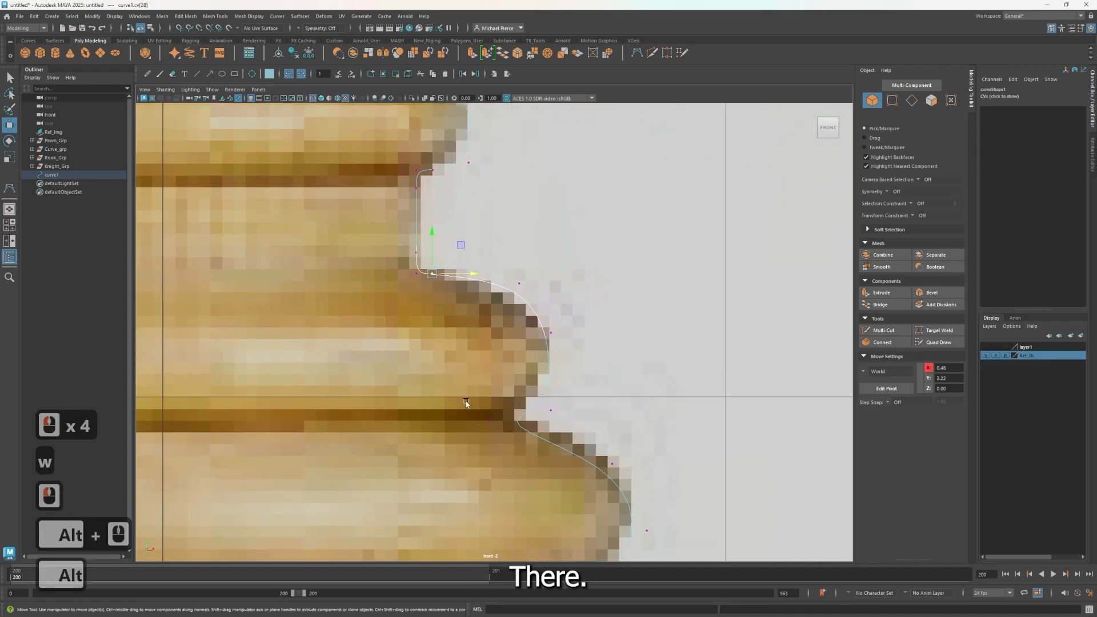
drag(527, 404, 573, 415)
click(587, 391)
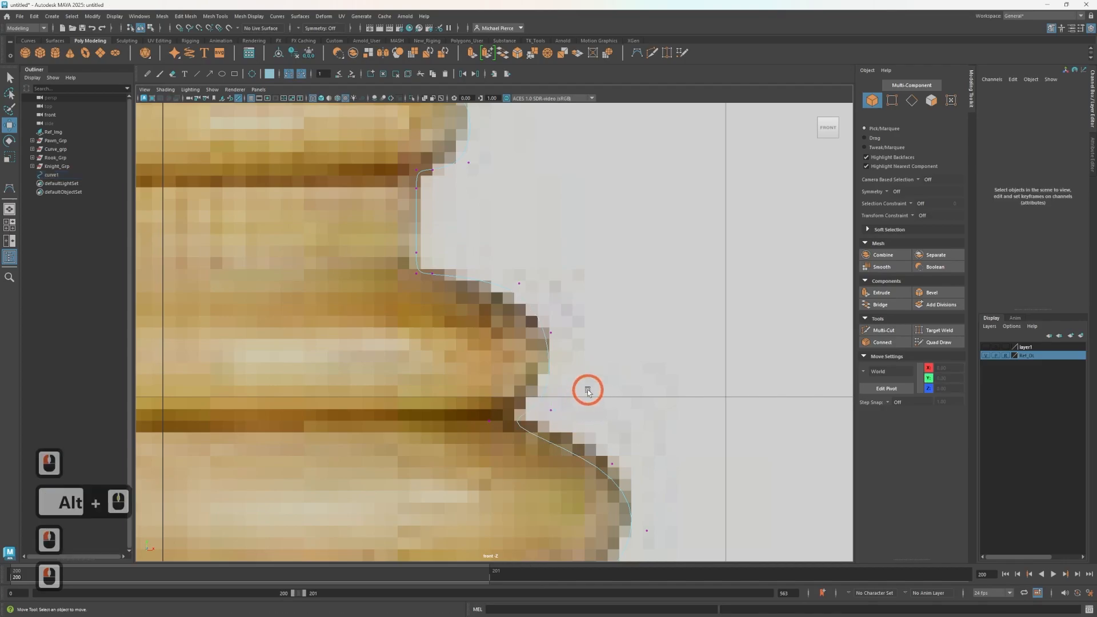
drag(565, 433, 566, 432)
middle_drag(588, 392, 568, 384)
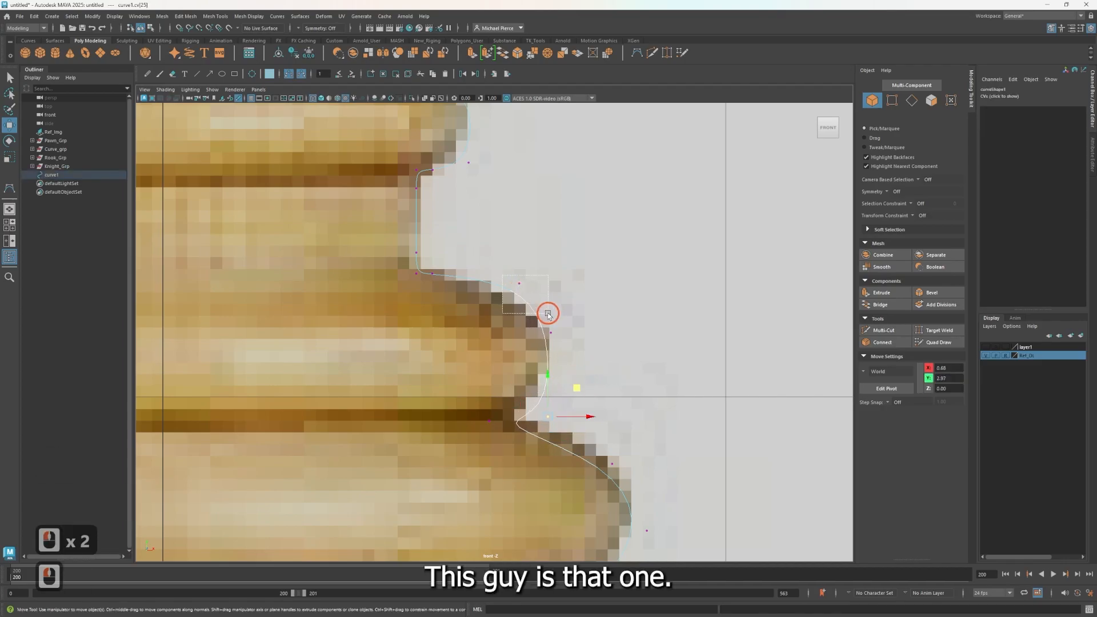
drag(548, 314, 548, 314)
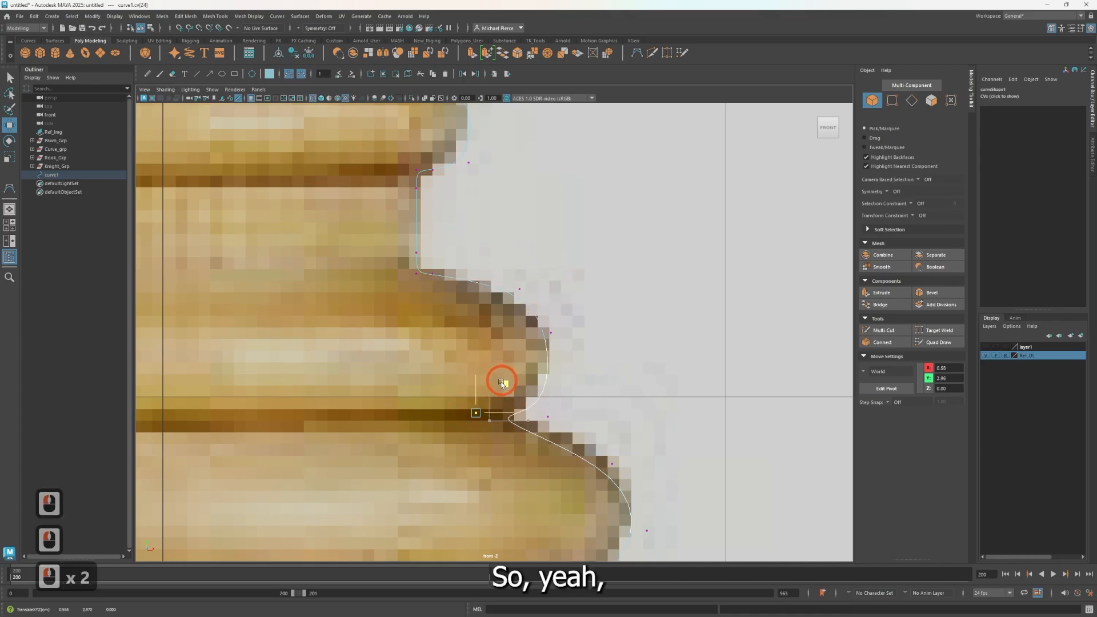
drag(502, 383, 502, 381)
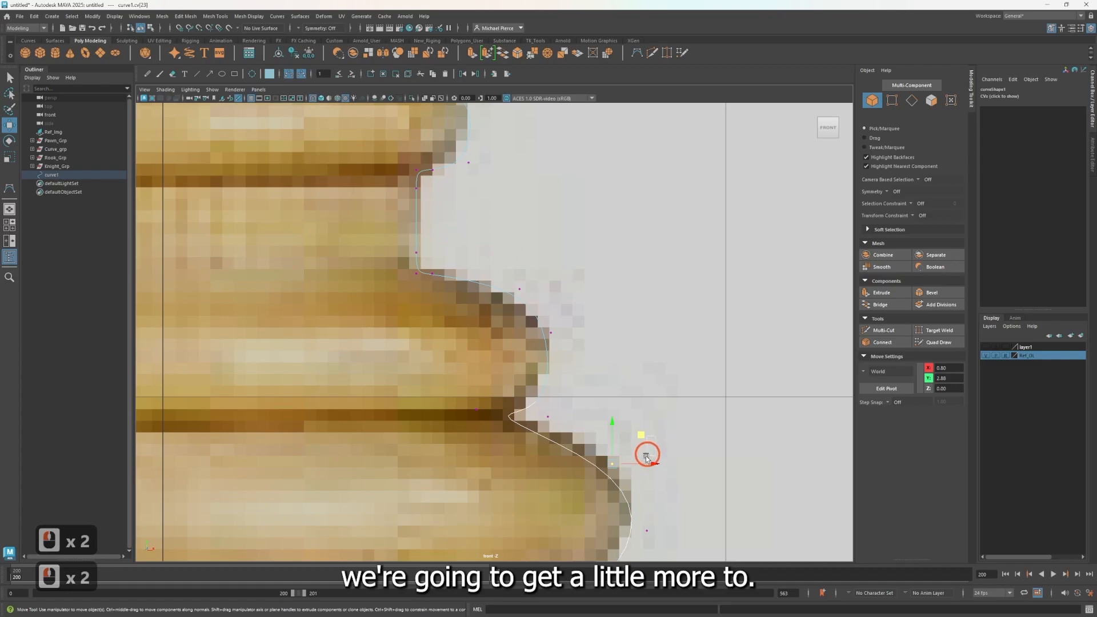
click(639, 437)
drag(595, 477, 653, 448)
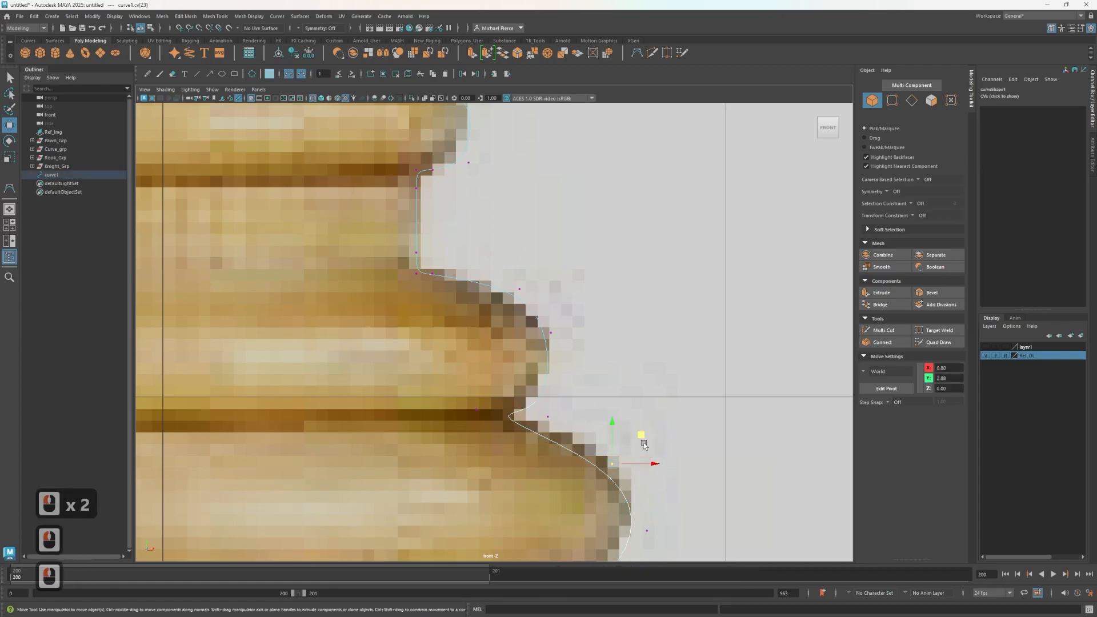
Step: Scale the two vertices at the corner between the wide collar's underside and the stem flat horizontally
alt+middle_drag(651, 448, 613, 323)
alt+middle_drag(492, 490, 596, 346)
drag(409, 321, 455, 399)
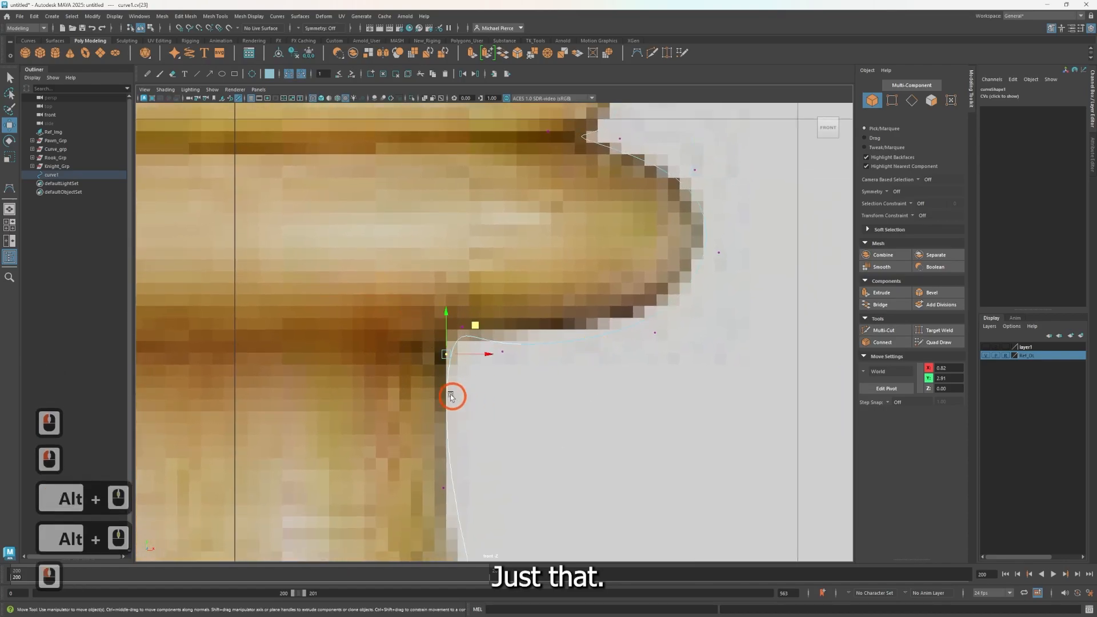
key(r)
drag(486, 354, 487, 357)
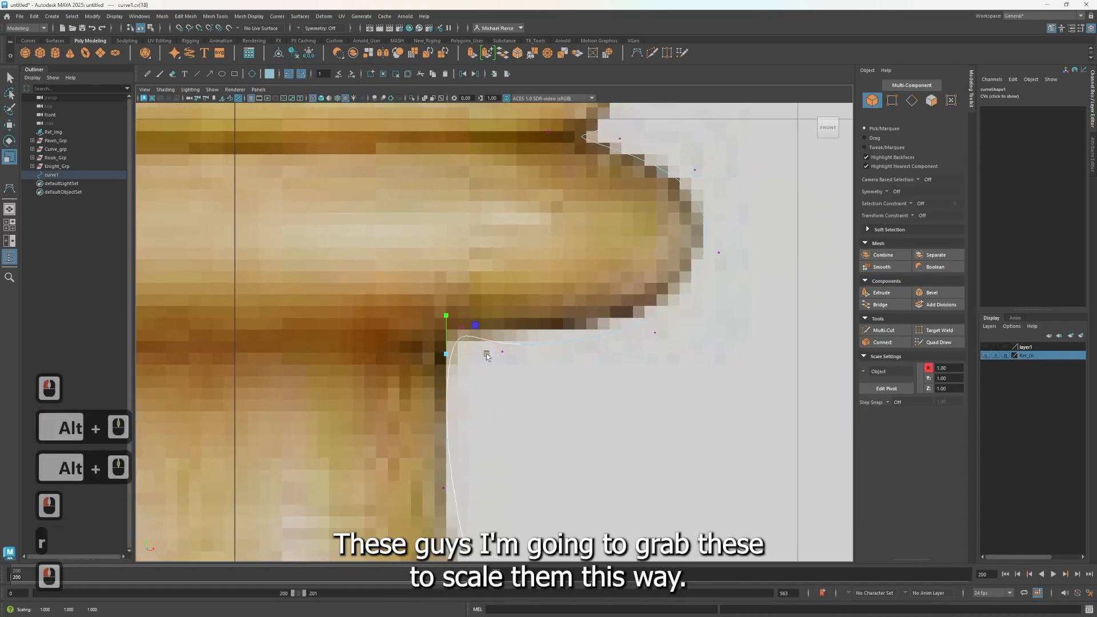
drag(476, 395, 476, 394)
click(489, 327)
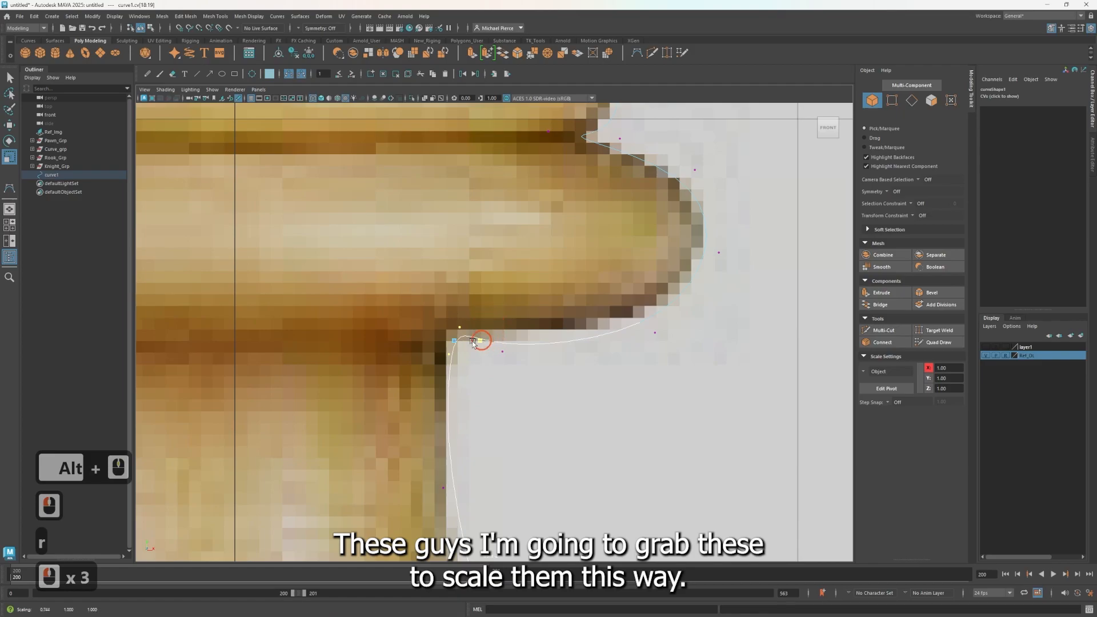
drag(483, 341, 280, 337)
Step: Level the inner vertices on the wide collar's underside and move the vertices at the stem's top slightly inward
drag(410, 303, 510, 355)
drag(477, 303, 399, 368)
drag(465, 403, 495, 345)
click(517, 363)
key(w)
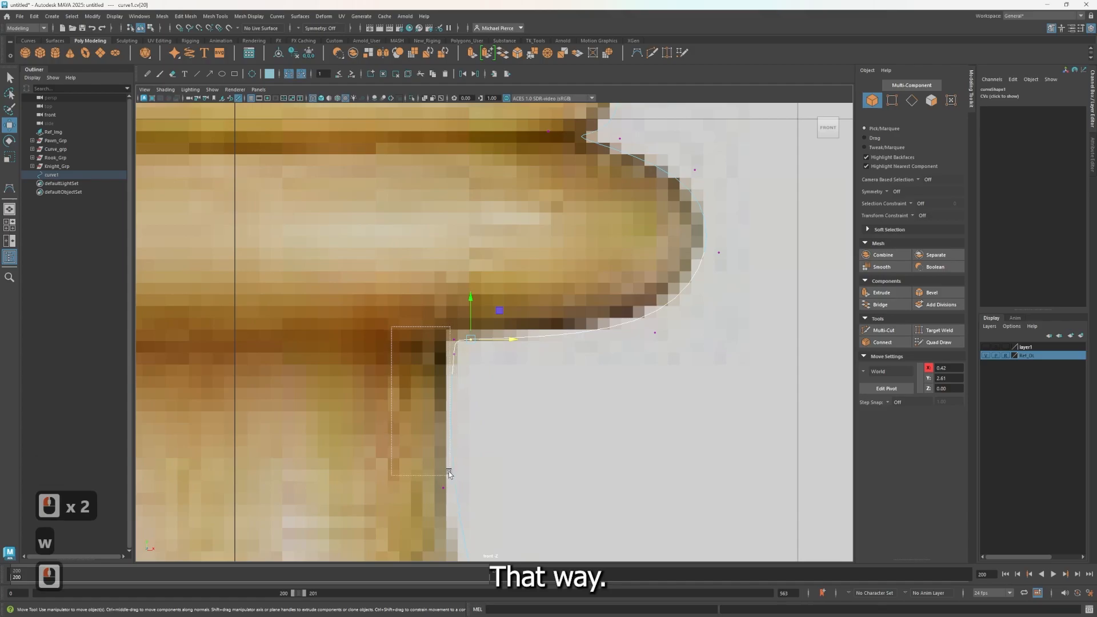
drag(451, 481, 451, 482)
drag(494, 347, 481, 348)
Step: Move the vertex on the lower stem's flare inward so the curve follows the reference edge
alt+middle_drag(584, 446, 572, 145)
alt+middle_drag(594, 405, 611, 96)
alt+middle_drag(608, 371, 454, 404)
click(495, 424)
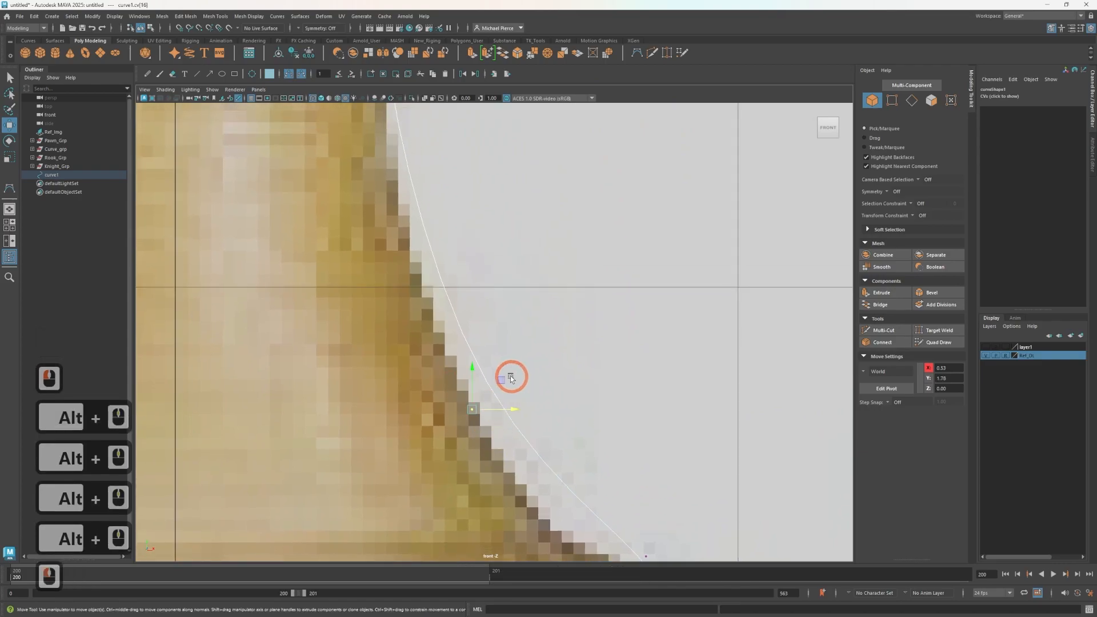
drag(479, 405, 478, 405)
Step: Reposition the vertices around the ridge below the stem and in the hollow beneath it to match the reference
alt+middle_drag(417, 325, 418, 154)
alt+middle_drag(550, 366, 514, 263)
drag(538, 268, 593, 302)
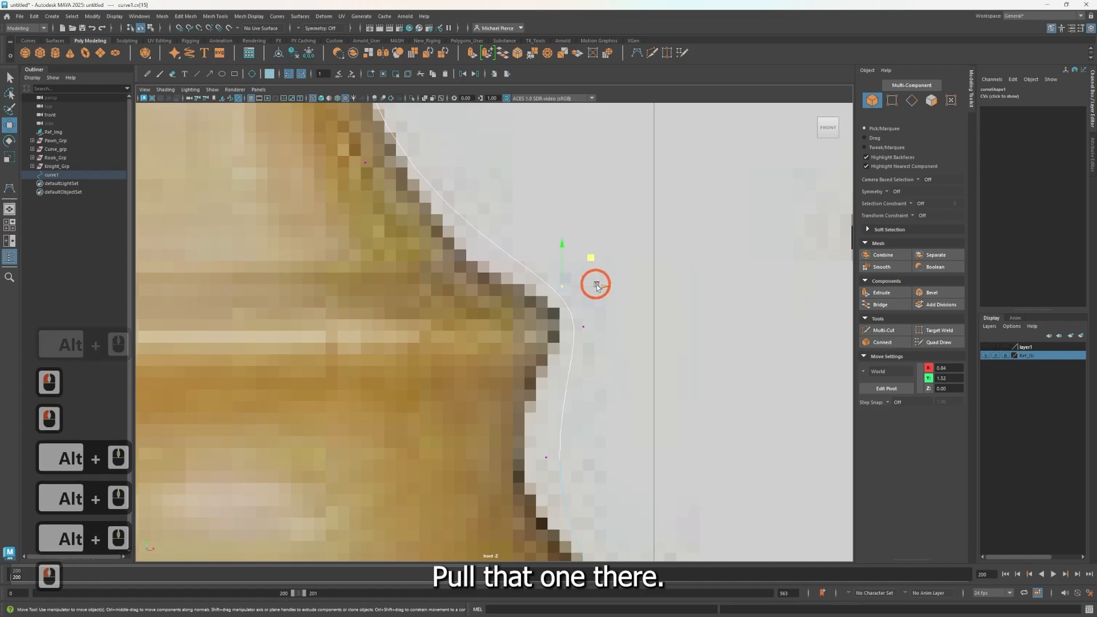
drag(590, 258, 592, 363)
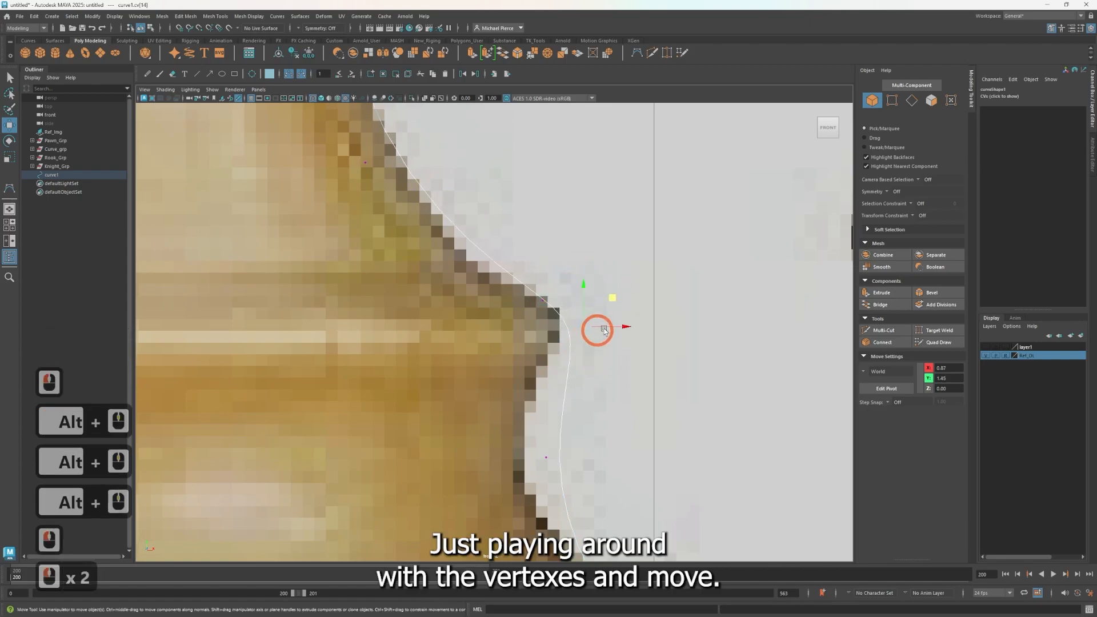
mouse_move(612, 300)
mouse_down()
mouse_move(595, 318)
mouse_move(601, 306)
mouse_up()
drag(460, 440, 577, 486)
drag(574, 433, 539, 390)
Step: Reposition the vertices forming the groove above the base disc so it cuts in like the reference
alt+middle_drag(636, 457, 427, 297)
alt+middle_drag(571, 386, 598, 306)
drag(643, 310, 600, 310)
drag(597, 355, 598, 357)
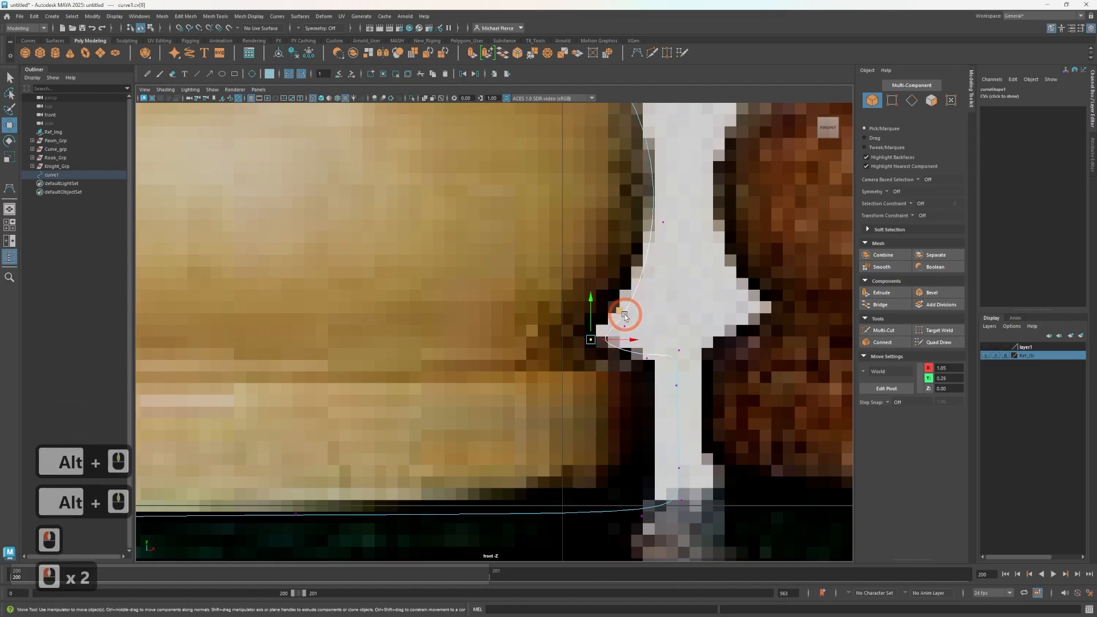
drag(599, 303, 591, 301)
click(639, 377)
click(611, 358)
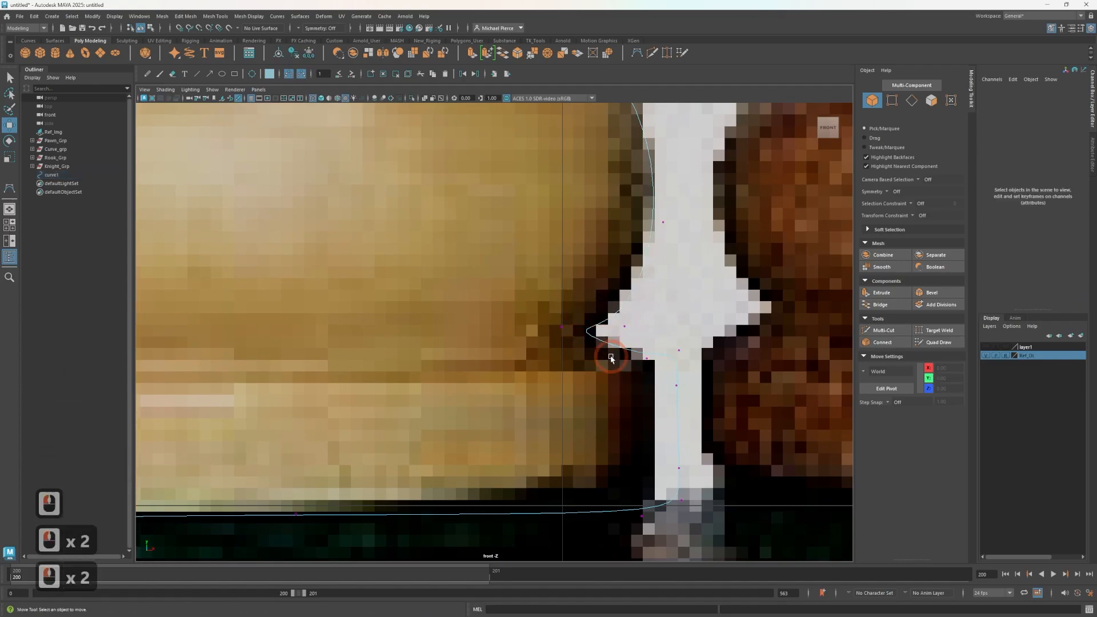
Step: Scale the two vertices at the base disc's upper edge toward the same height, then undo the trial move that follows
drag(671, 385, 671, 385)
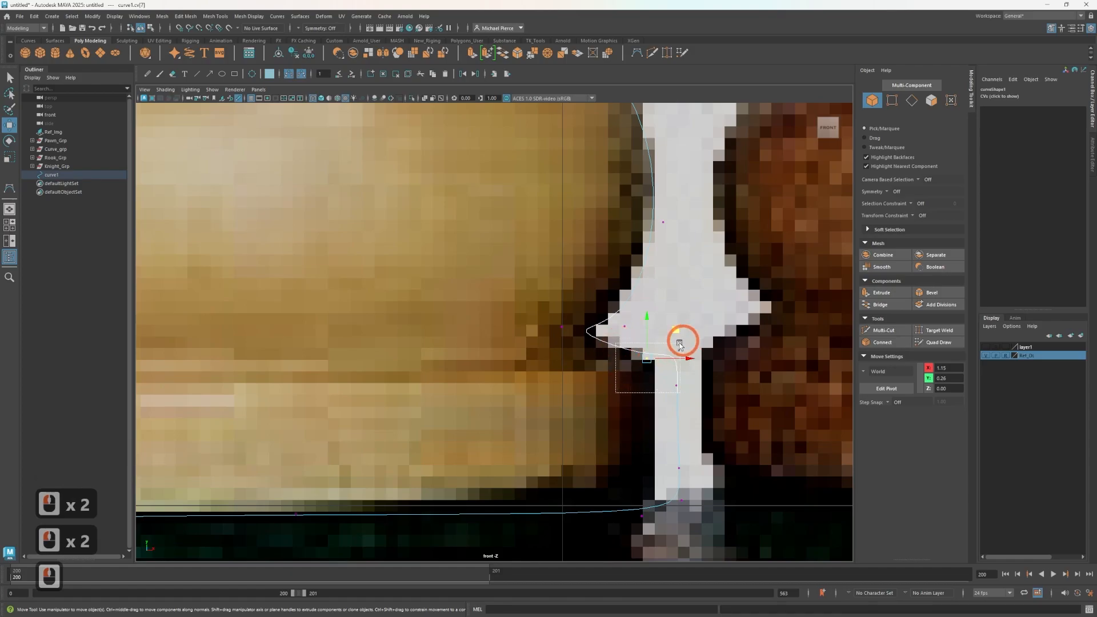
key(r)
drag(660, 341, 678, 372)
key(w)
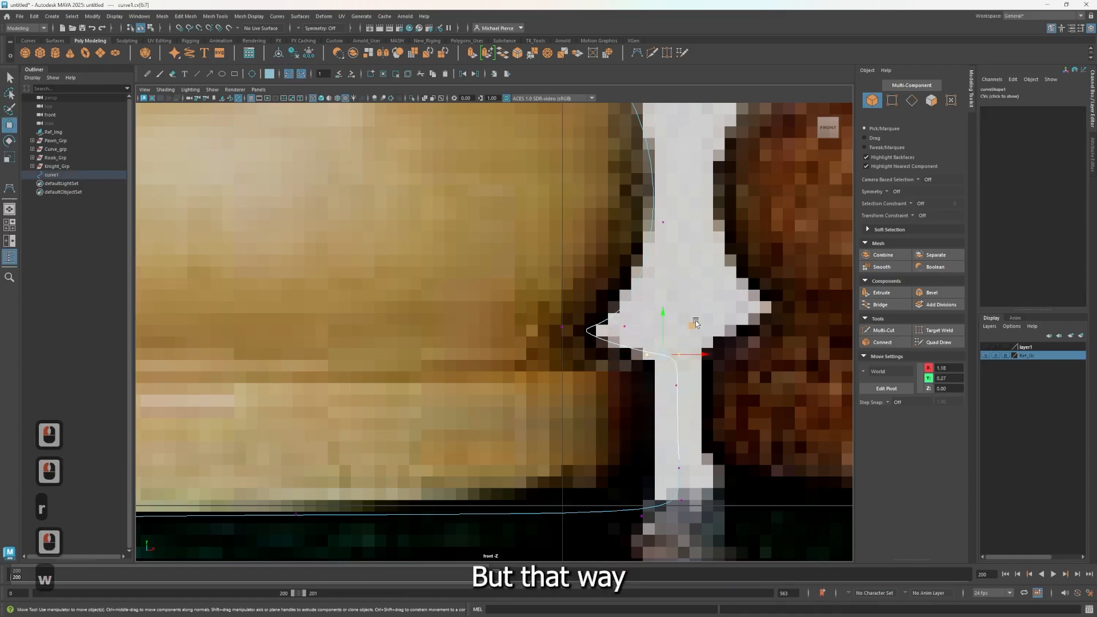
drag(684, 324, 674, 319)
key(ctrl+z)
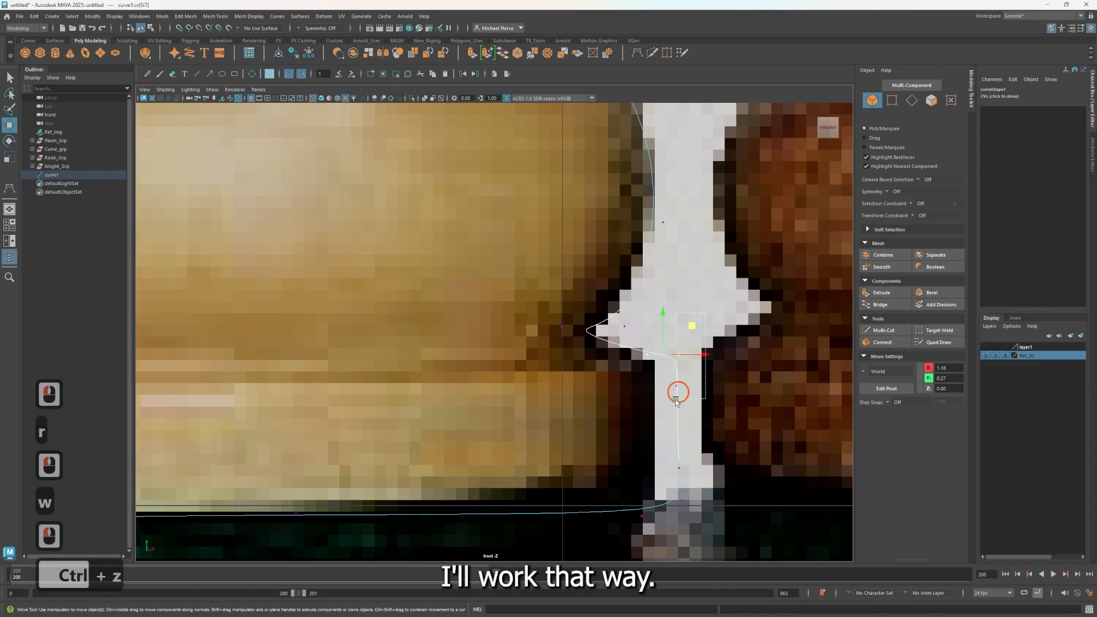
Step: Scale the vertices along the base disc's outer side flat horizontally and move them slightly inward
drag(662, 550, 662, 551)
key(r)
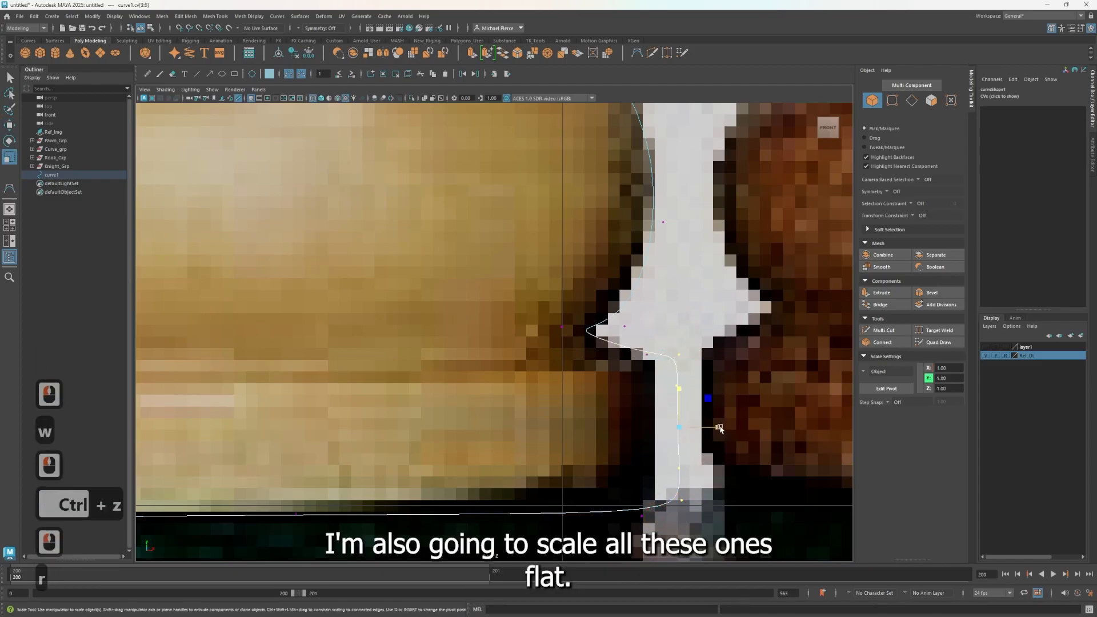
key(w)
drag(705, 432, 705, 435)
Step: Scale the vertices along the bottom of the bishop's profile flat vertically
scroll(489, 489, down, 4)
scroll(379, 347, up, 4)
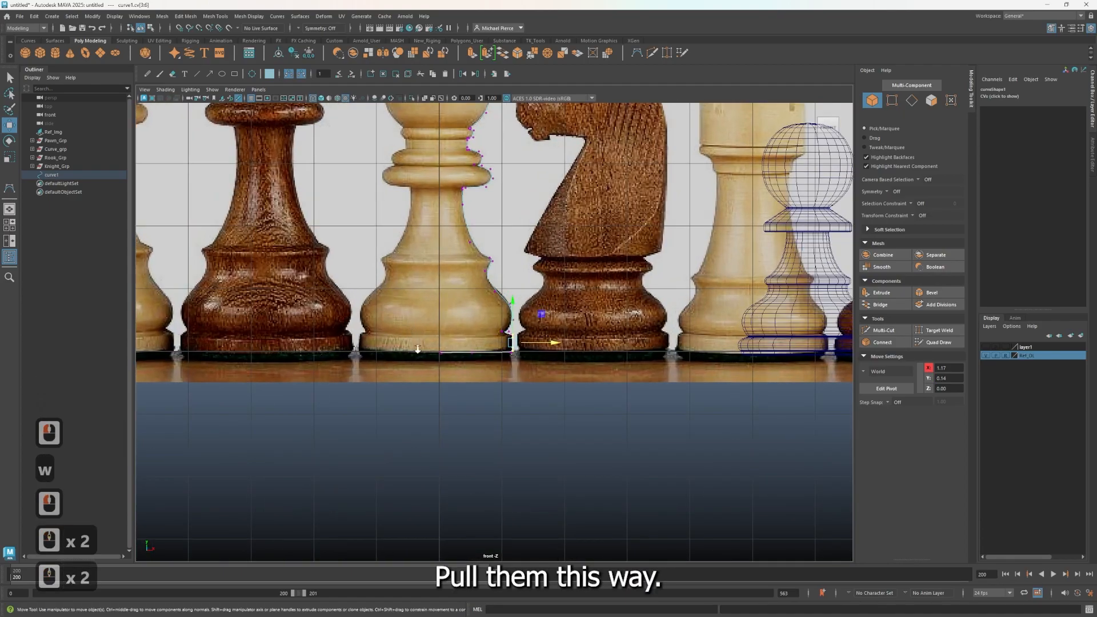
drag(433, 374, 543, 377)
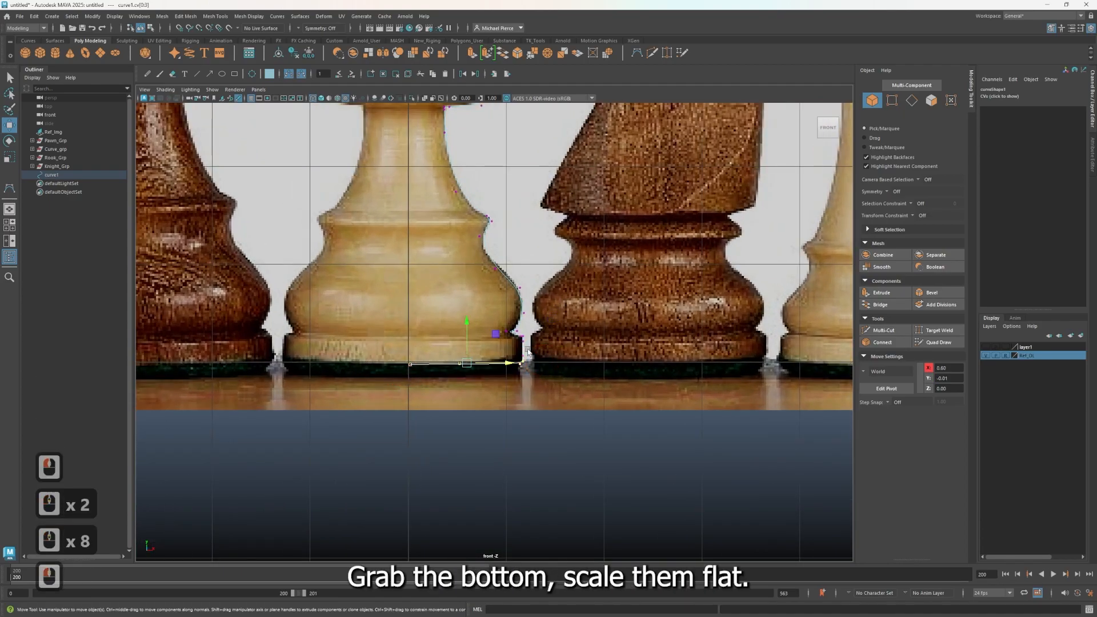
scroll(443, 331, up, 4)
key(r)
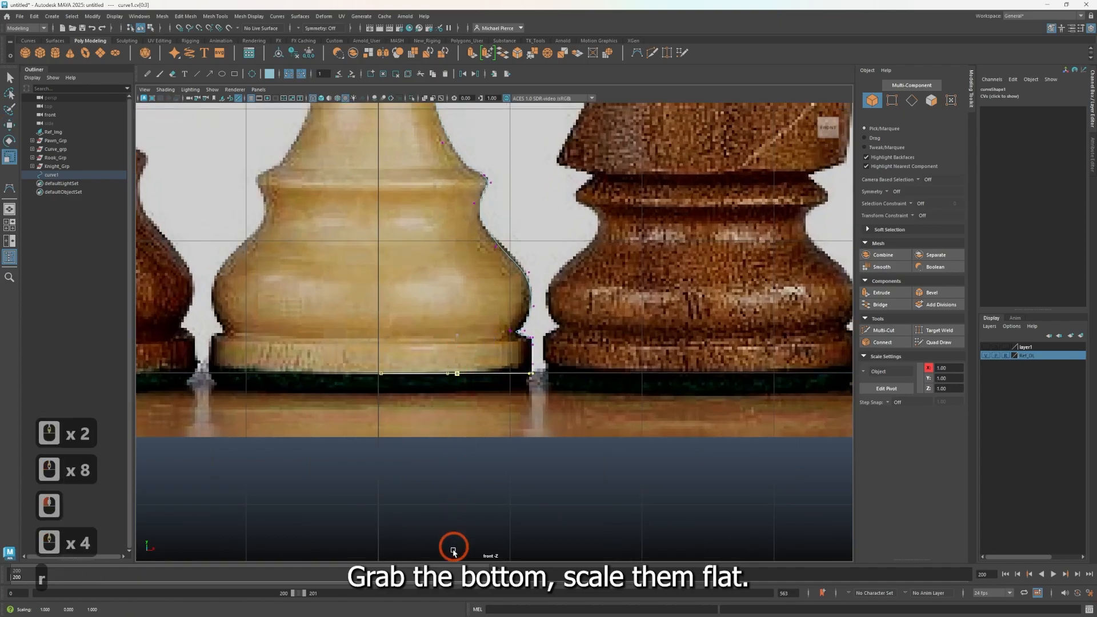
drag(453, 546, 454, 547)
Step: Snap the profile's bottom vertices to the ground grid line, with the end vertex on the centre axis
scroll(436, 419, up, 5)
key(w)
scroll(425, 405, up, 1)
key(x)
drag(435, 358, 357, 395)
key(x)
scroll(559, 403, up, 3)
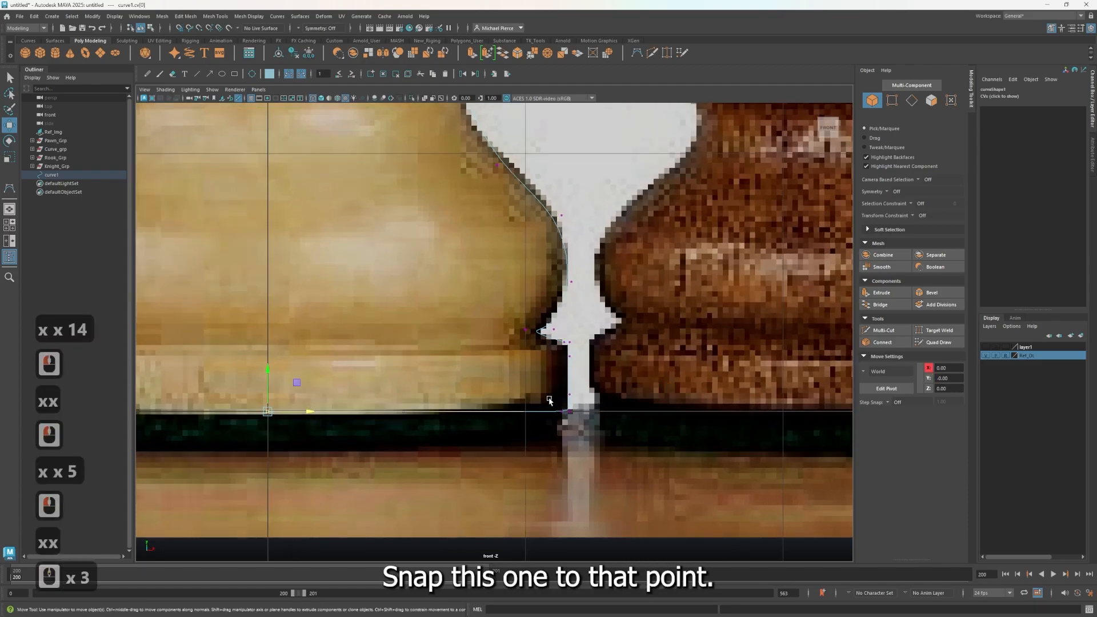
drag(565, 426, 565, 426)
scroll(460, 415, down, 5)
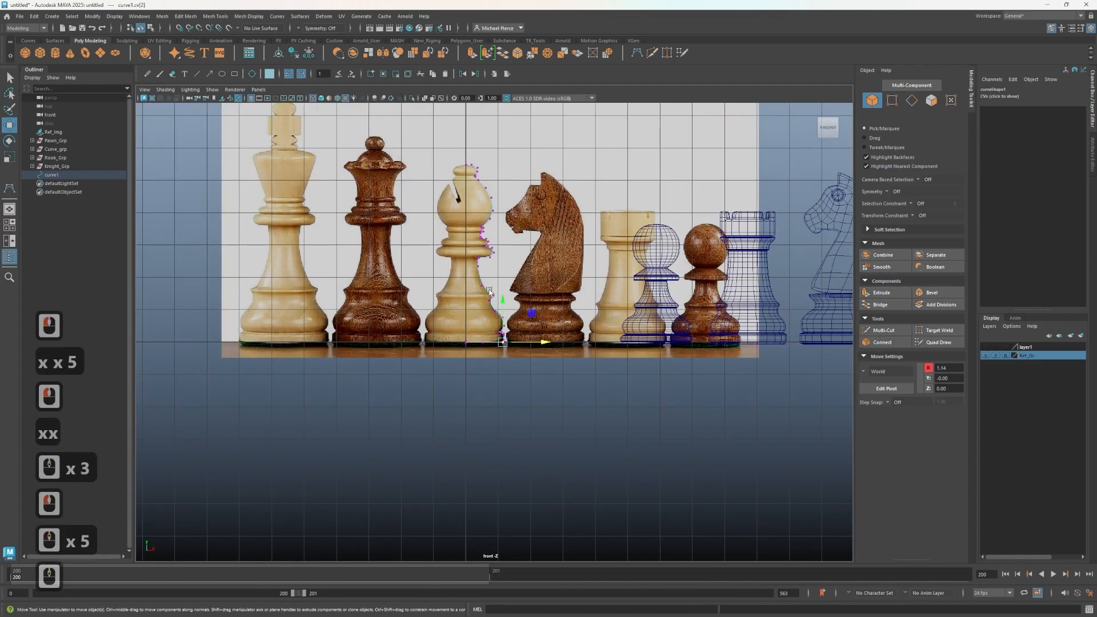
Step: Return the profile curve to object mode and revolve it into the bishop's body using the existing settings
right_drag(490, 296, 464, 273)
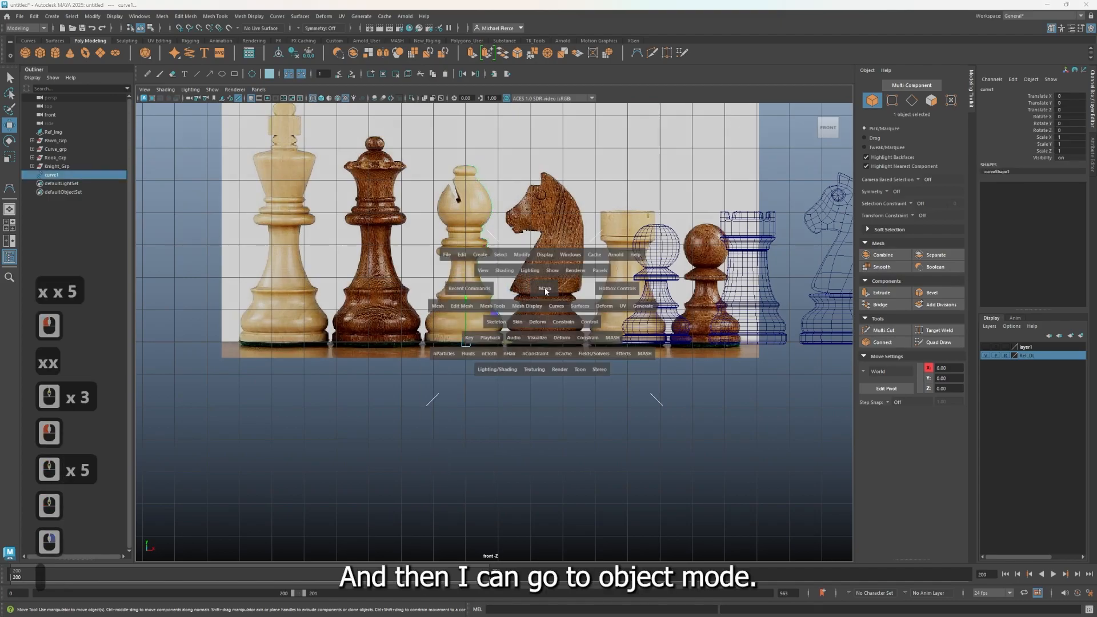
key(space)
scroll(628, 229, up, 2)
alt+drag(629, 205, 632, 262)
alt+middle_drag(636, 245, 656, 290)
alt+drag(663, 285, 735, 195)
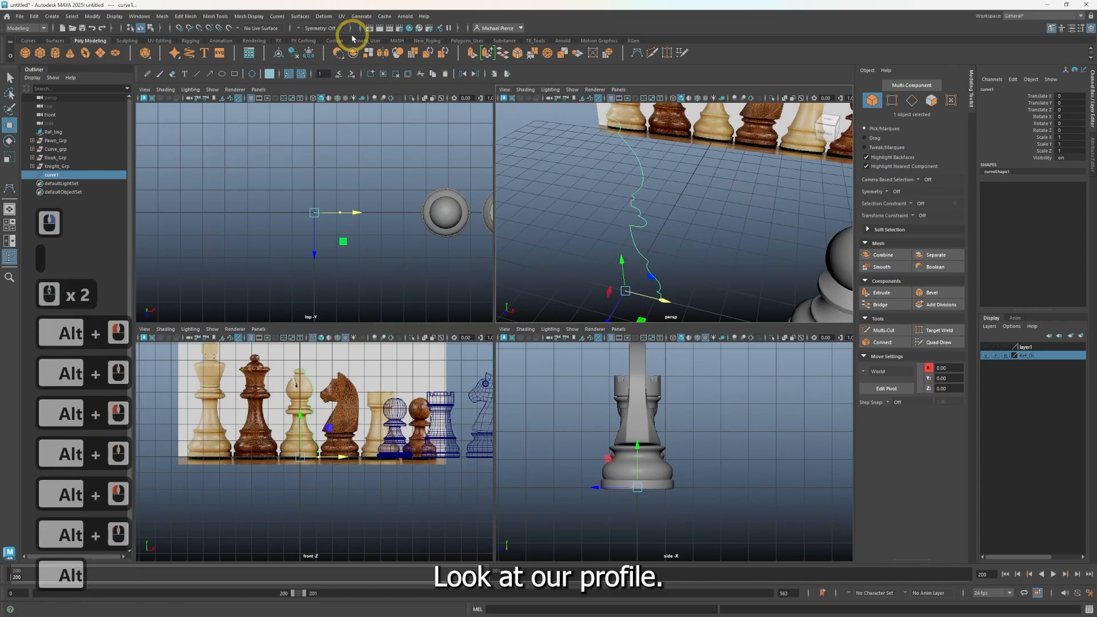
click(300, 17)
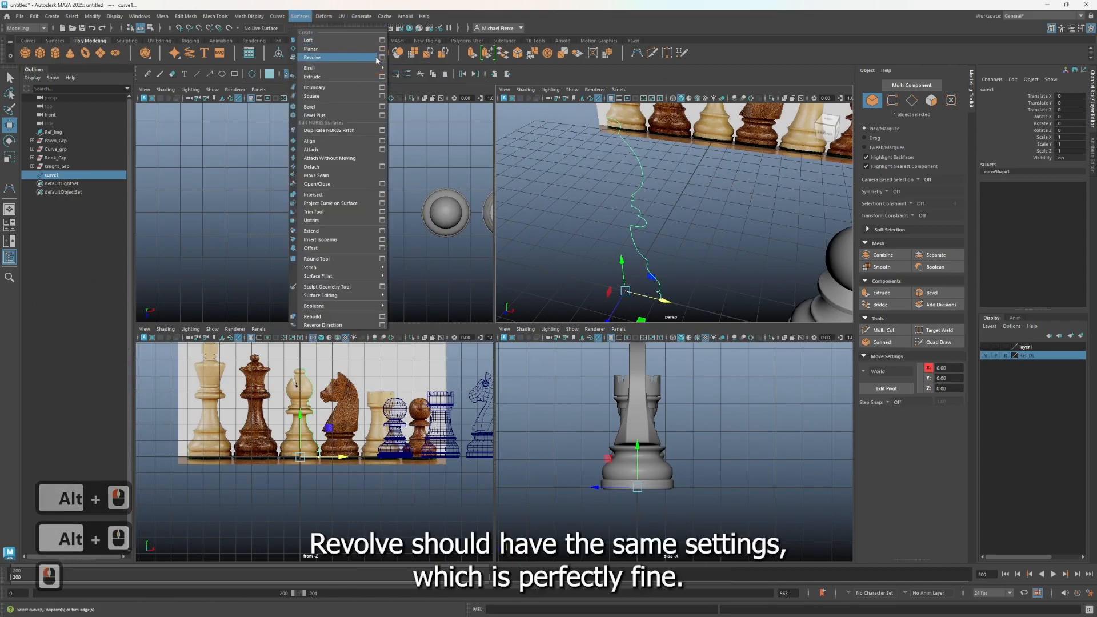
click(355, 58)
Step: Delete the surplus horizontal edge loops around the outer side of the bishop's base disc
alt+drag(515, 183, 692, 197)
right_click(689, 196)
right_drag(685, 236, 688, 196)
scroll(686, 252, up, 2)
alt+drag(685, 254, 697, 305)
double_click(654, 224)
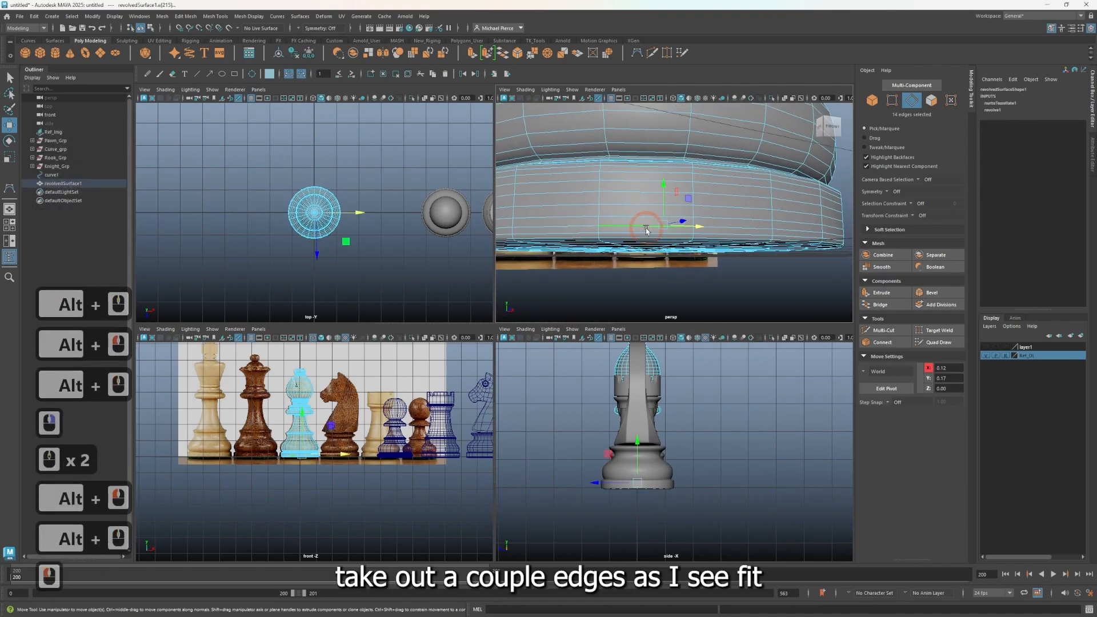
shift+double_click(624, 213)
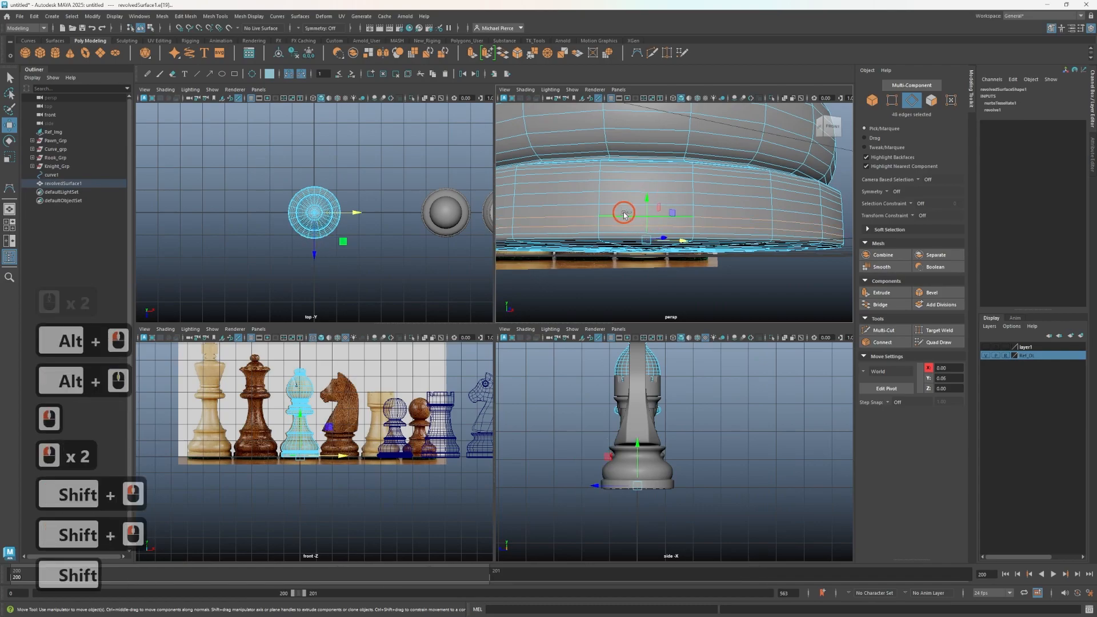
shift+double_click(627, 182)
shift+double_click(630, 171)
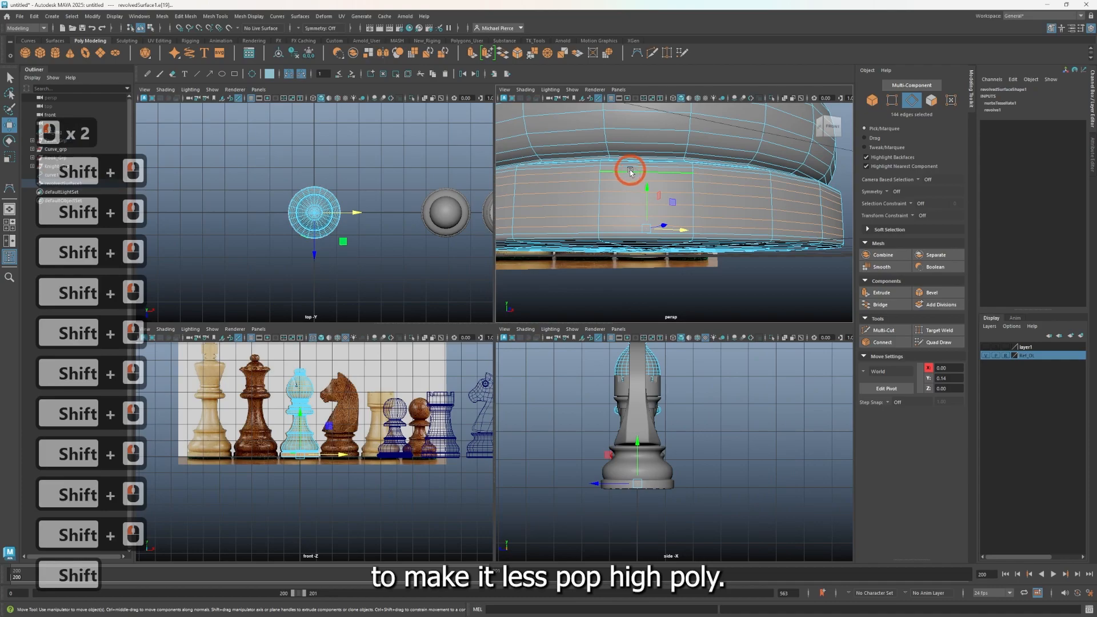
key(ctrl+BackSpace)
Step: Delete the closely spaced edge loops on the sloping top of the base disc, just below the groove
alt+drag(706, 221, 712, 240)
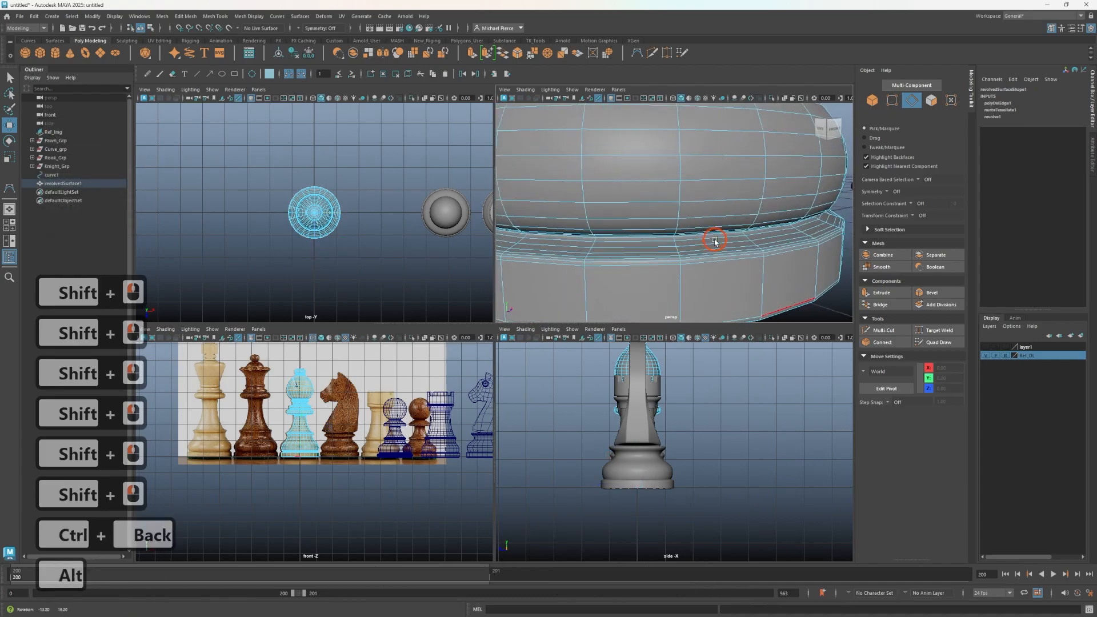
scroll(691, 209, up, 2)
alt+middle_drag(715, 273, 722, 246)
alt+right_drag(722, 247, 769, 226)
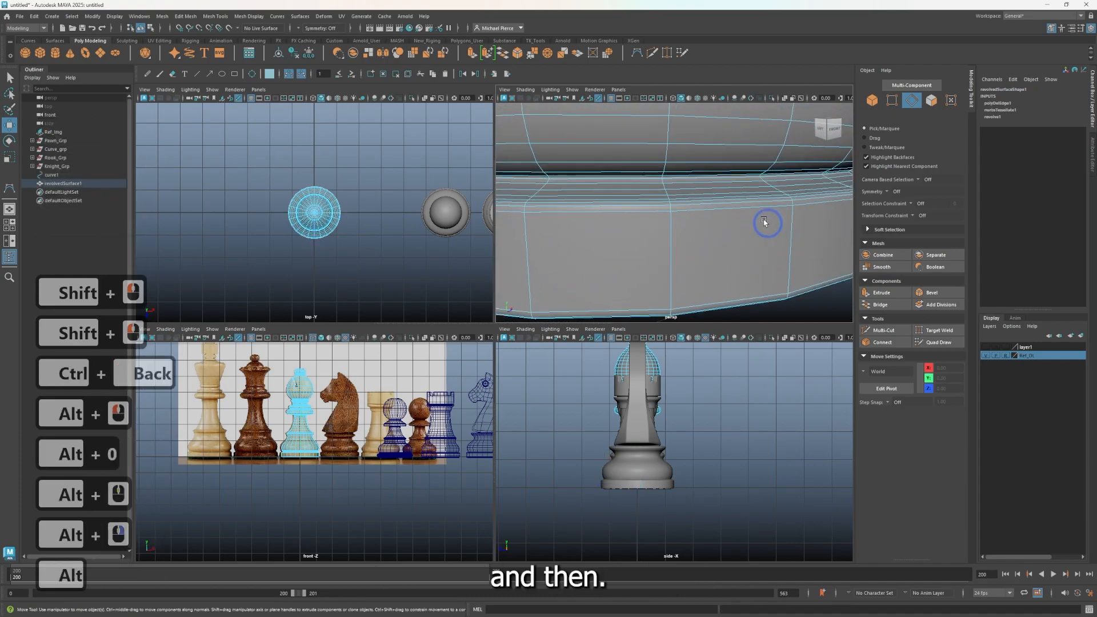
double_click(716, 196)
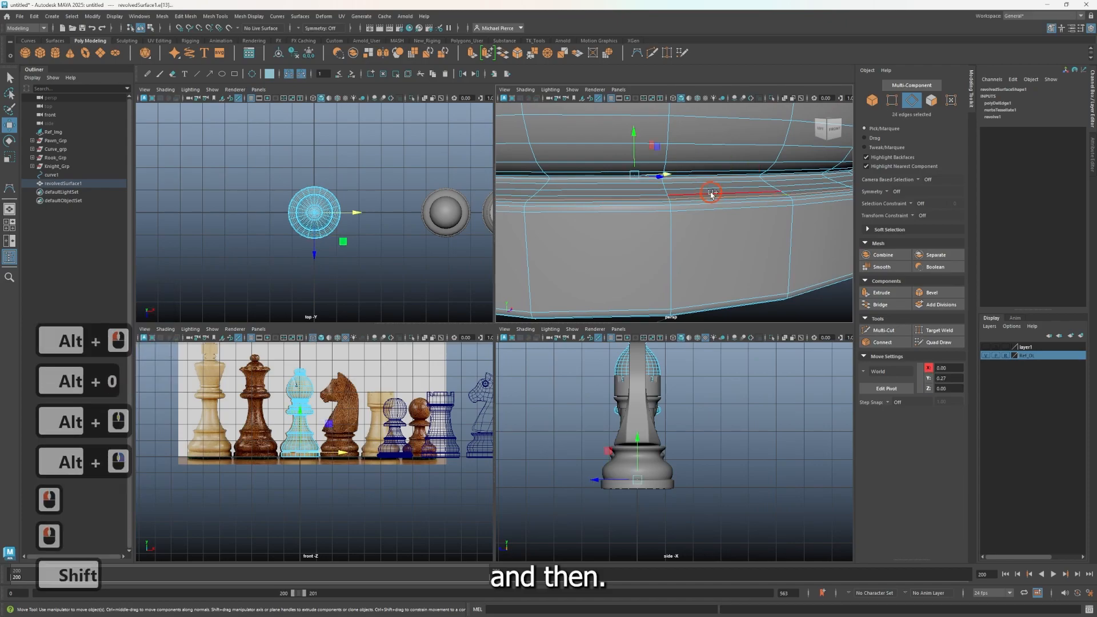
shift+double_click(716, 189)
shift+double_click(715, 183)
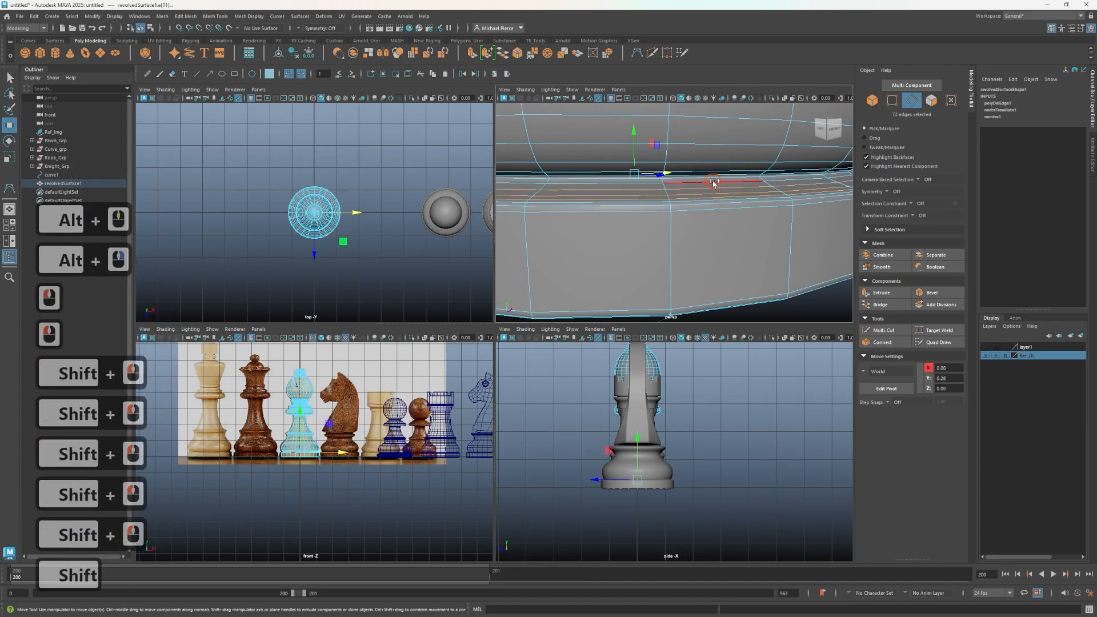
shift+double_click(713, 184)
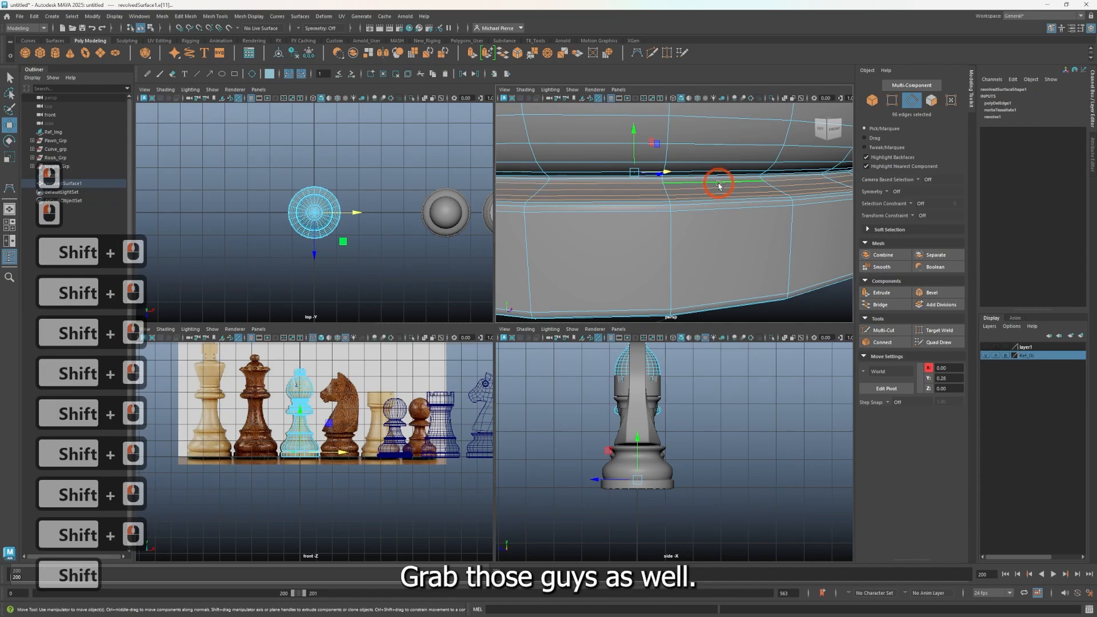
key(ctrl+BackSpace)
Step: Delete the concentric edge loops on the base's underside between the outer rim and the small inner ring
alt+drag(718, 185, 708, 152)
double_click(707, 152)
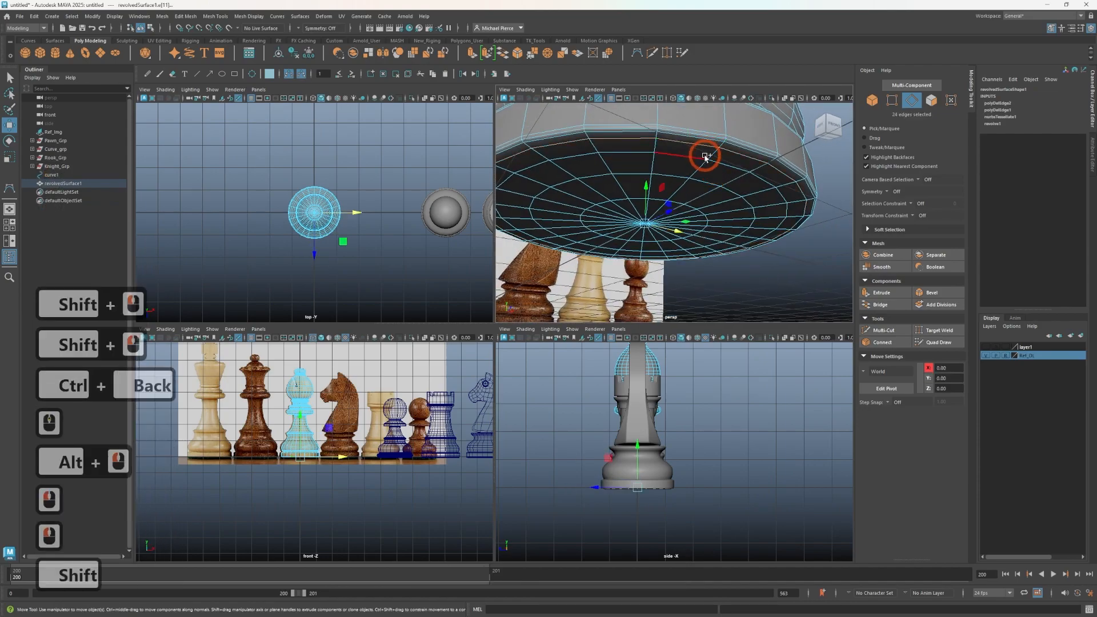
shift+double_click(677, 174)
shift+double_click(706, 155)
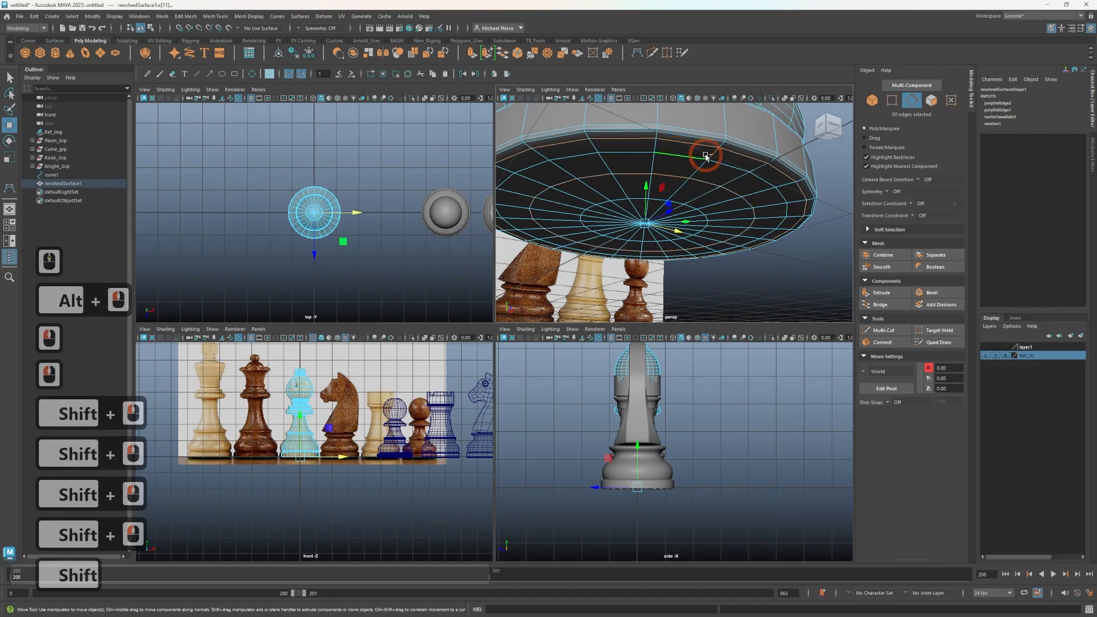
shift+double_click(724, 160)
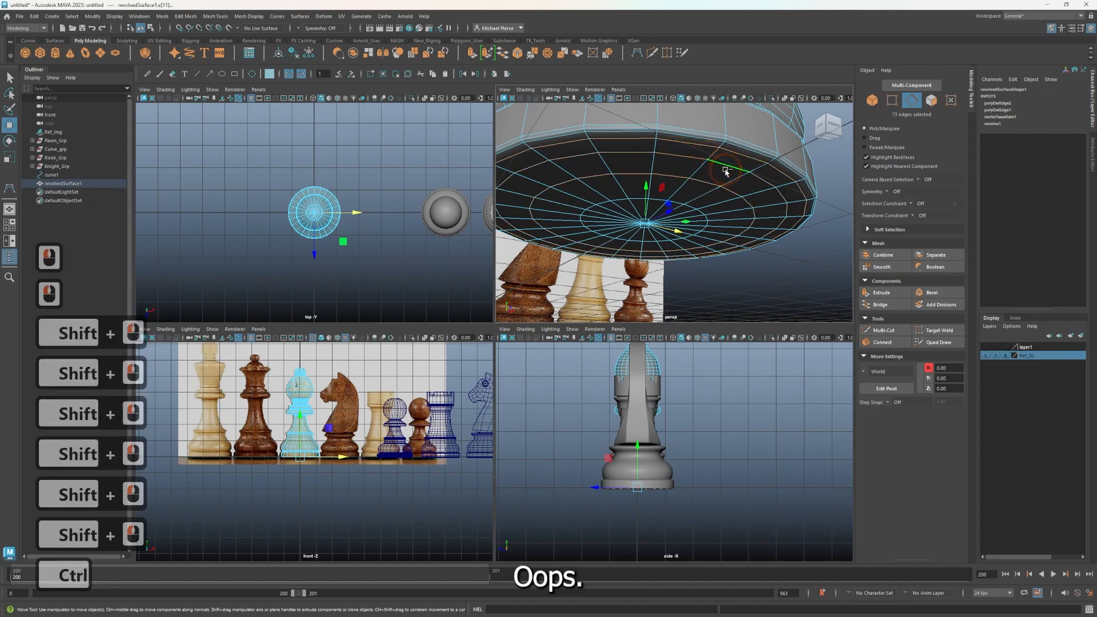
key(ctrl+BackSpace)
Step: Undo the underside edge deletion and redo it with the stray radial edge removed from the selection
alt+drag(661, 152, 667, 126)
click(672, 117)
key(ctrl+z)
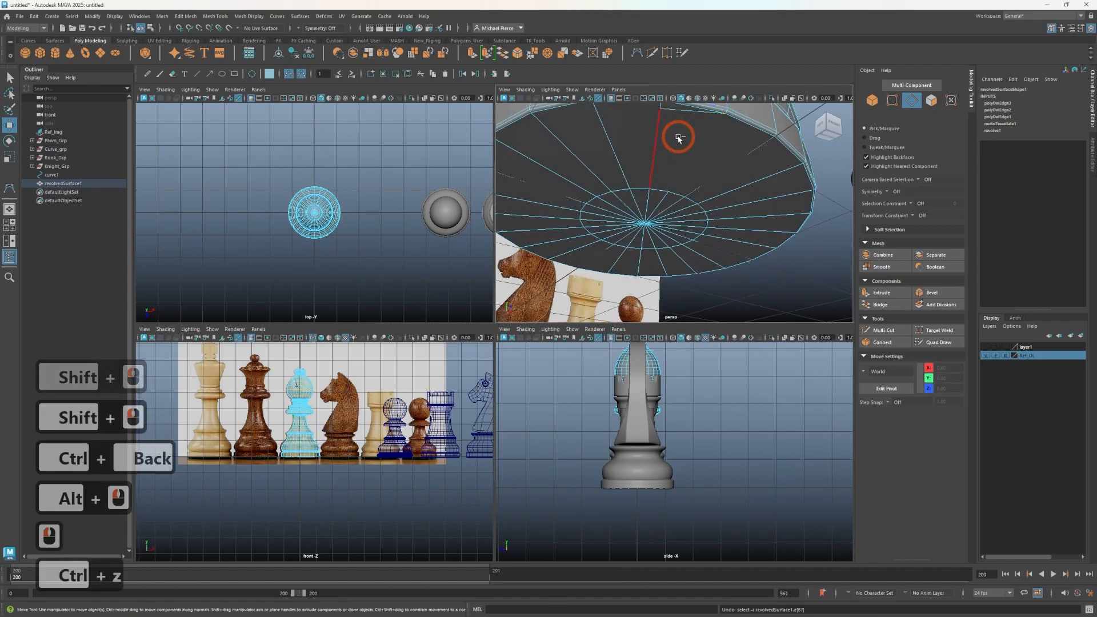
key(ctrl+z)
ctrl+click(668, 200)
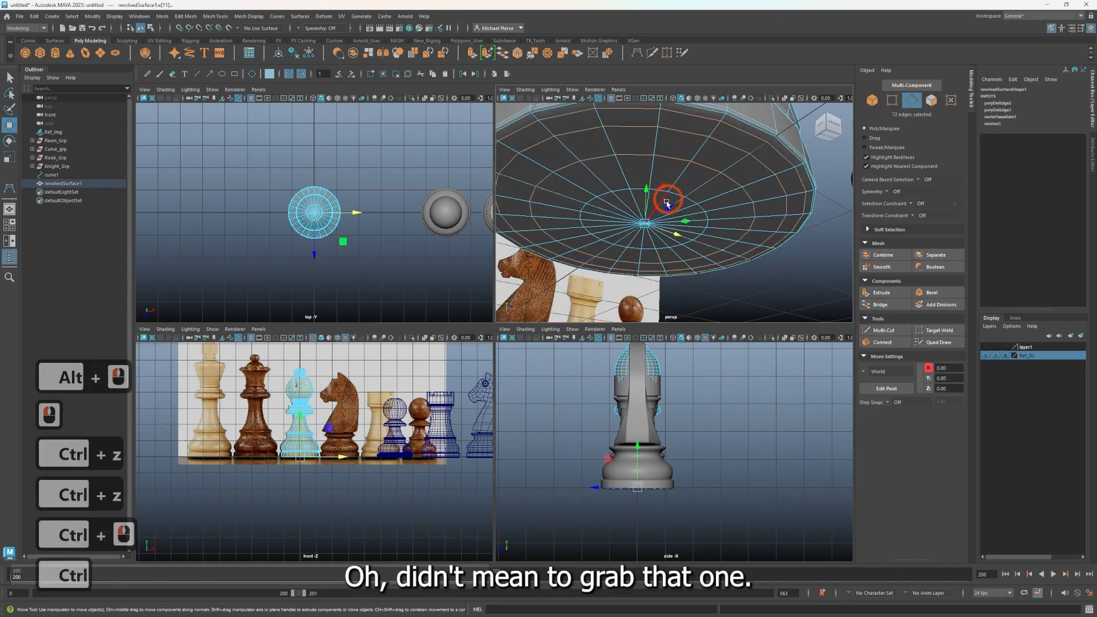
key(ctrl+BackSpace)
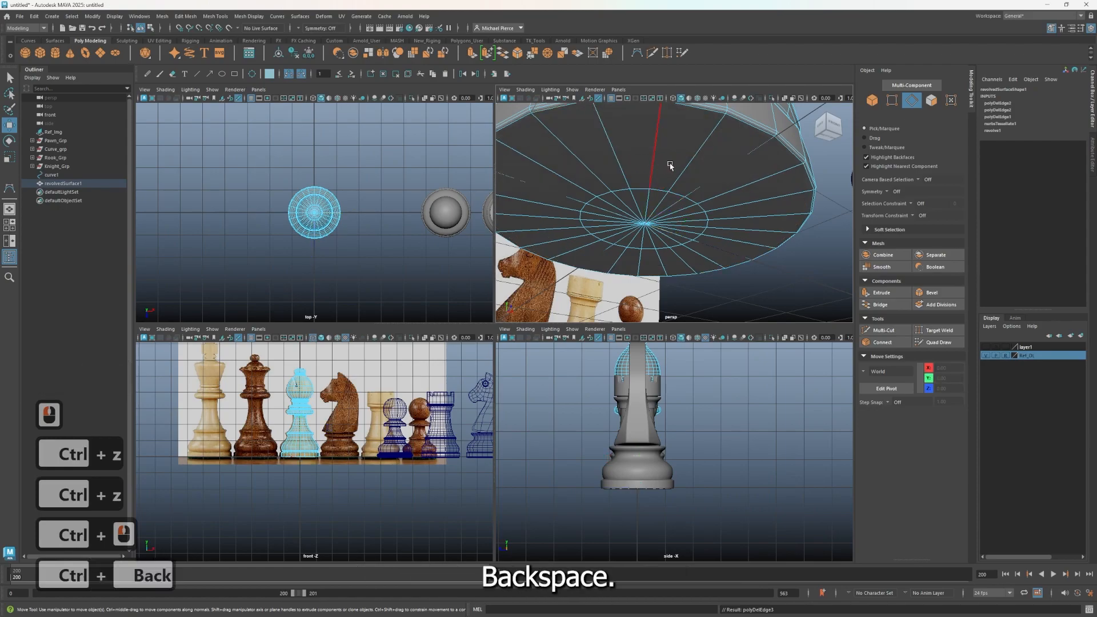
Step: Delete the small inner ring edge loop around the centre of the base's underside
double_click(655, 186)
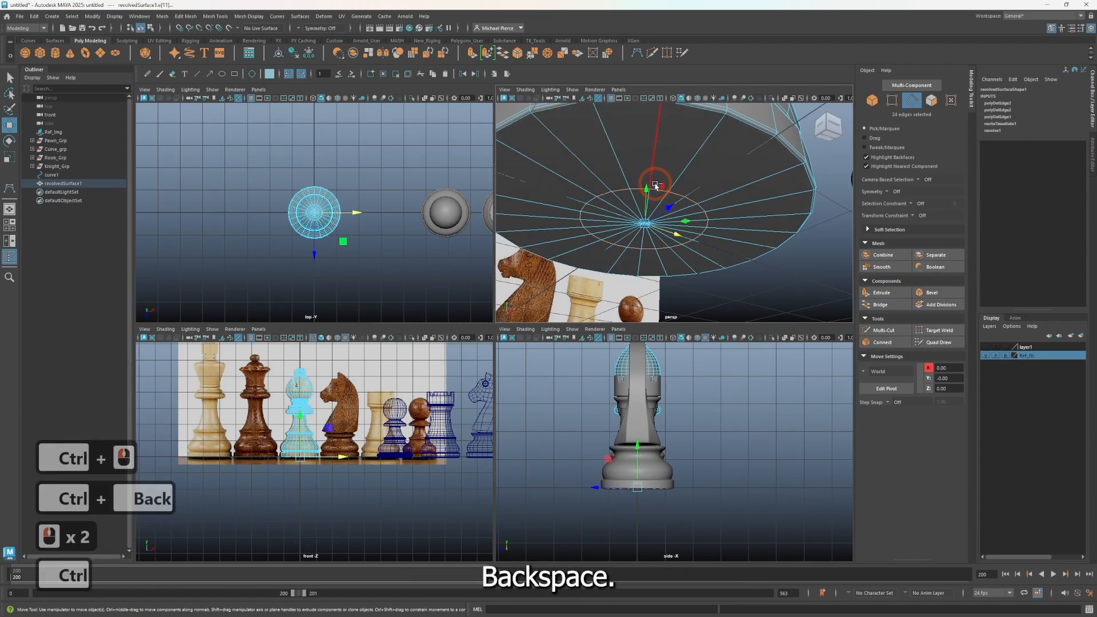
key(ctrl+BackSpace)
Step: Delete every other horizontal edge loop on the rounded lower body above the base disc
scroll(480, 229, down, 1)
scroll(634, 217, down, 1)
alt+drag(709, 191, 700, 227)
alt+middle_drag(700, 226, 703, 270)
scroll(680, 272, up, 1)
alt+drag(656, 274, 645, 257)
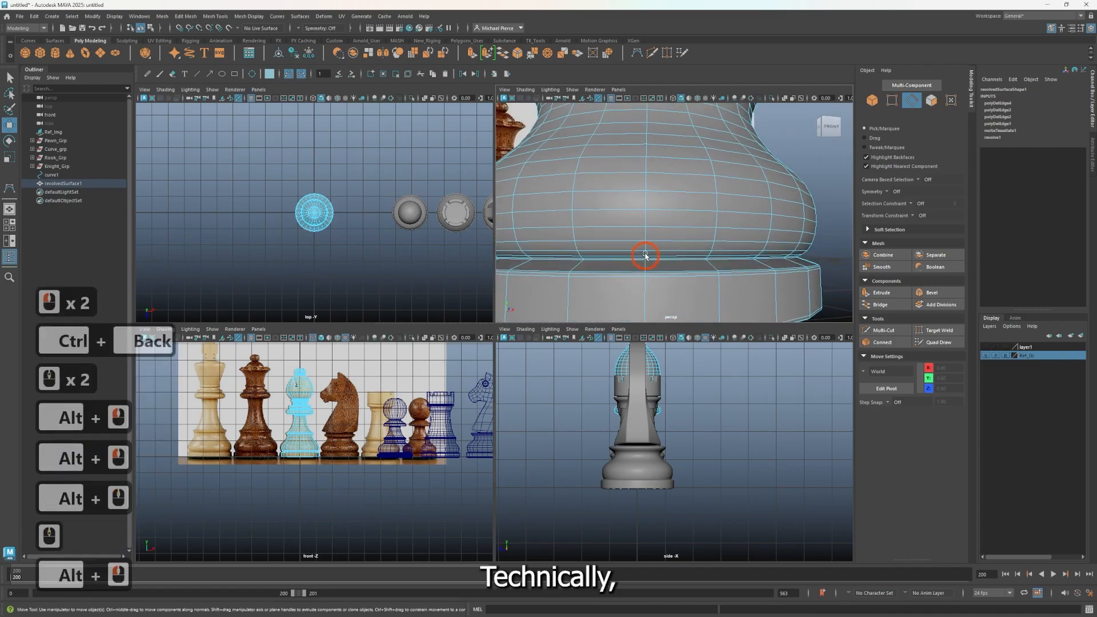
double_click(671, 249)
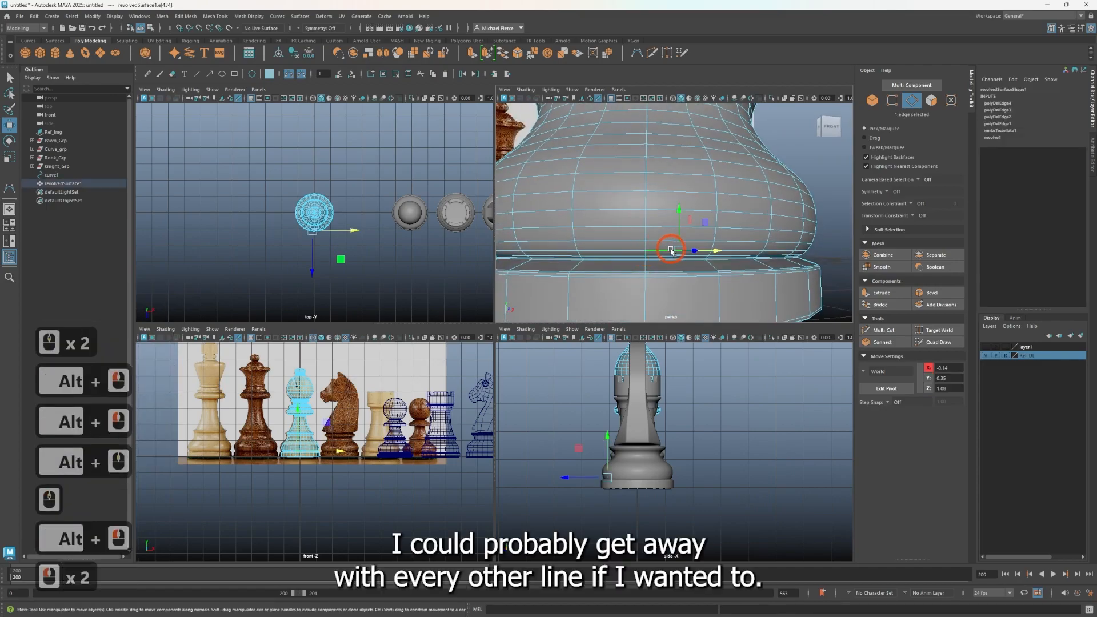
double_click(591, 250)
shift+double_click(625, 228)
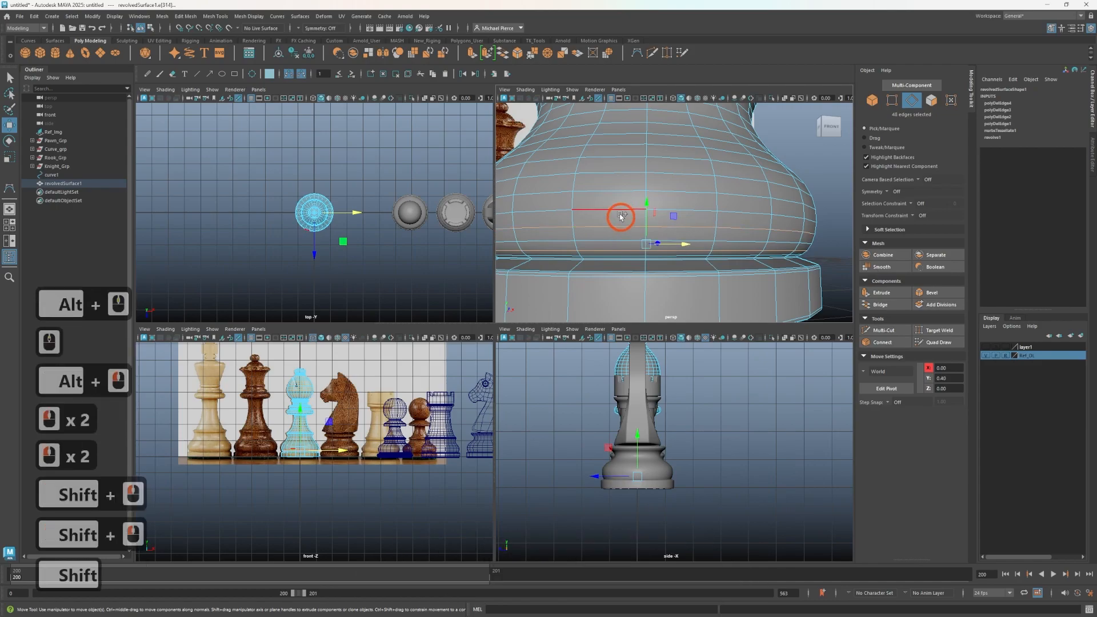
shift+click(619, 208)
ctrl+click(607, 206)
shift+double_click(608, 186)
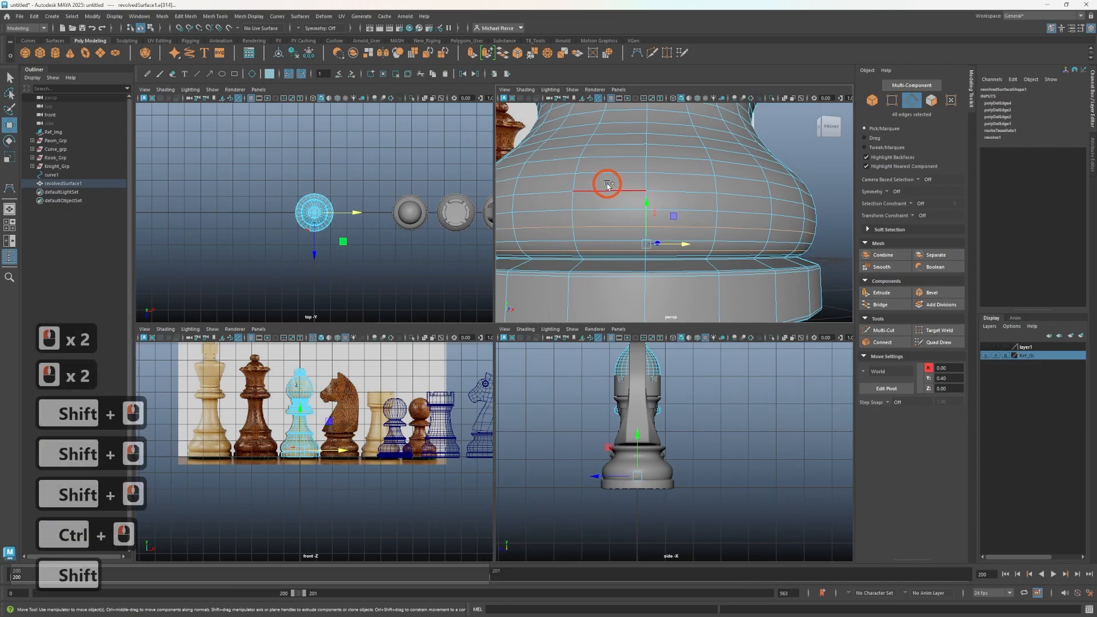
shift+double_click(612, 172)
key(ctrl+z)
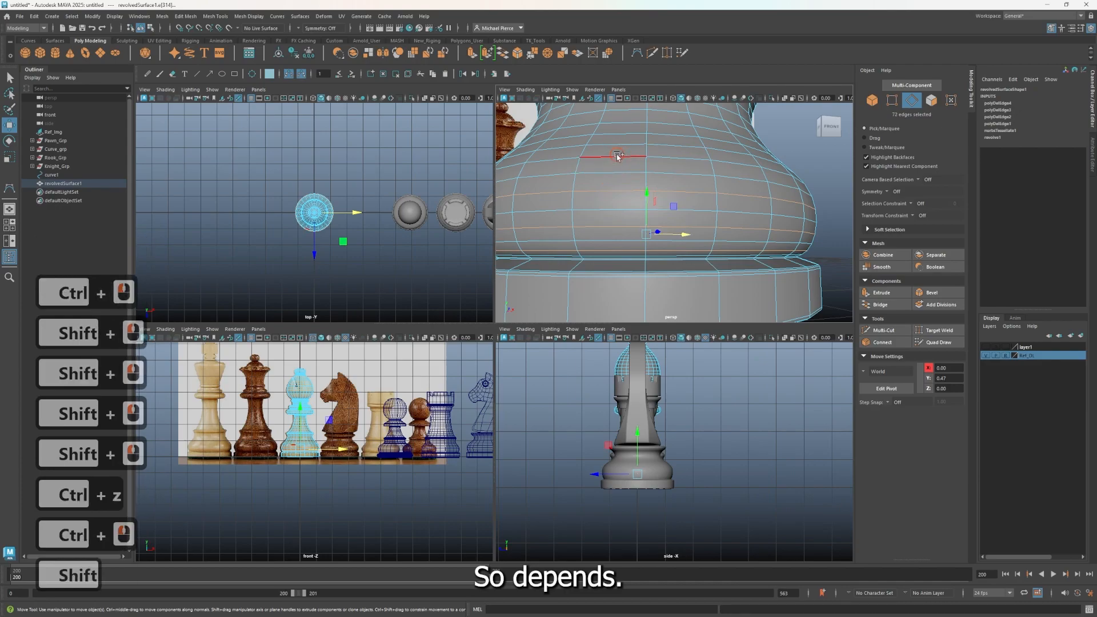
shift+double_click(616, 171)
shift+double_click(631, 135)
alt+middle_drag(672, 134, 673, 223)
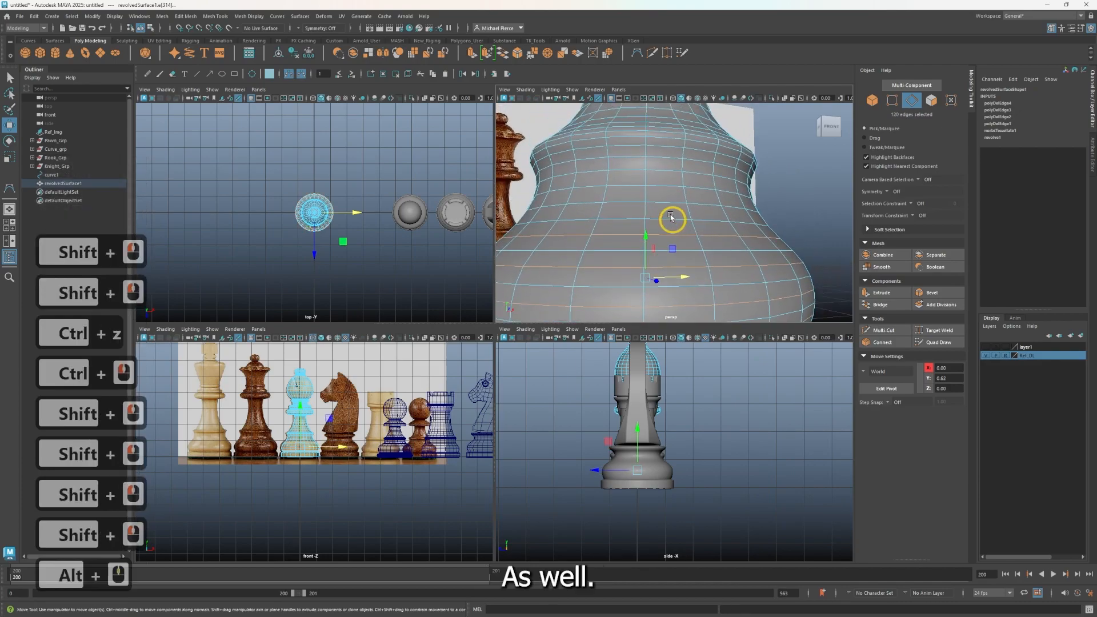
shift+double_click(627, 201)
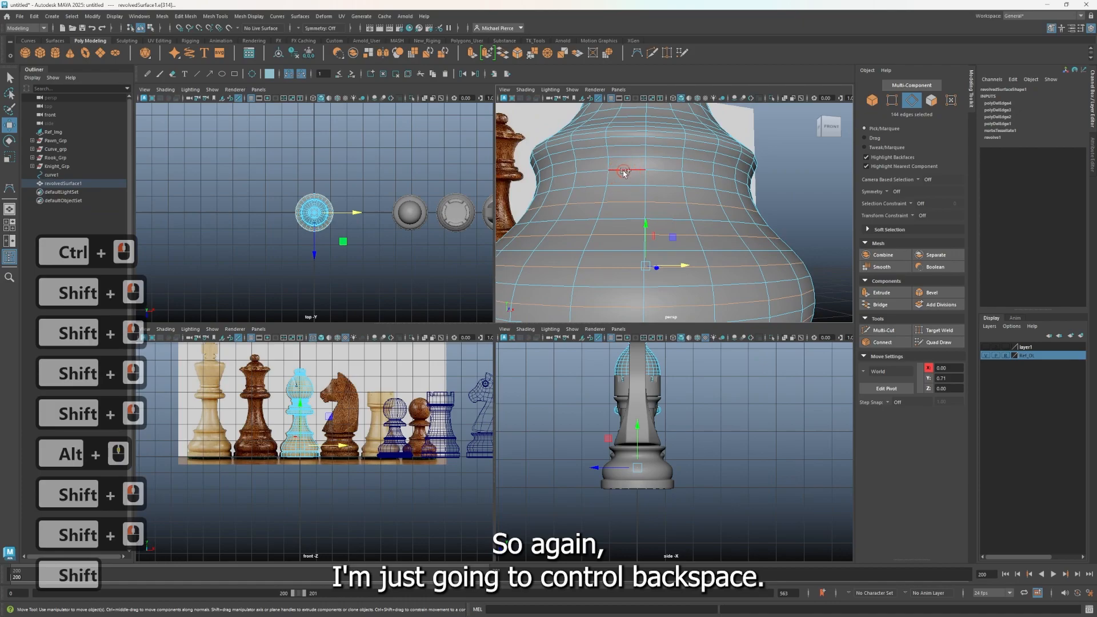
key(ctrl+BackSpace)
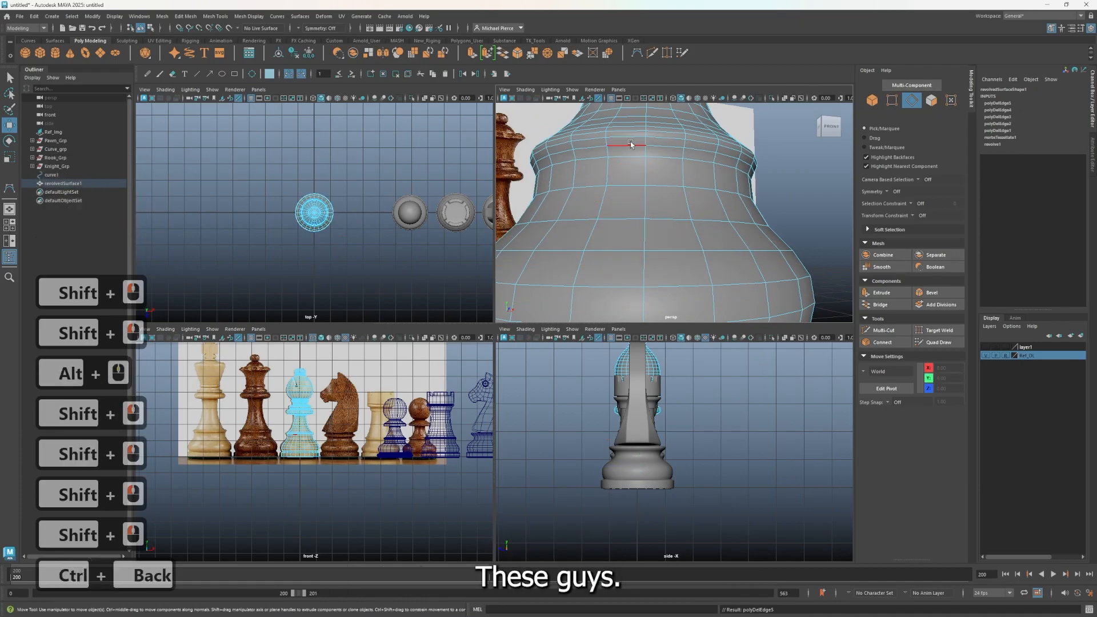
Step: Undo the deletion of alternate edge loops on the lower body and clear the selection
alt+drag(649, 179, 592, 175)
key(ctrl+z)
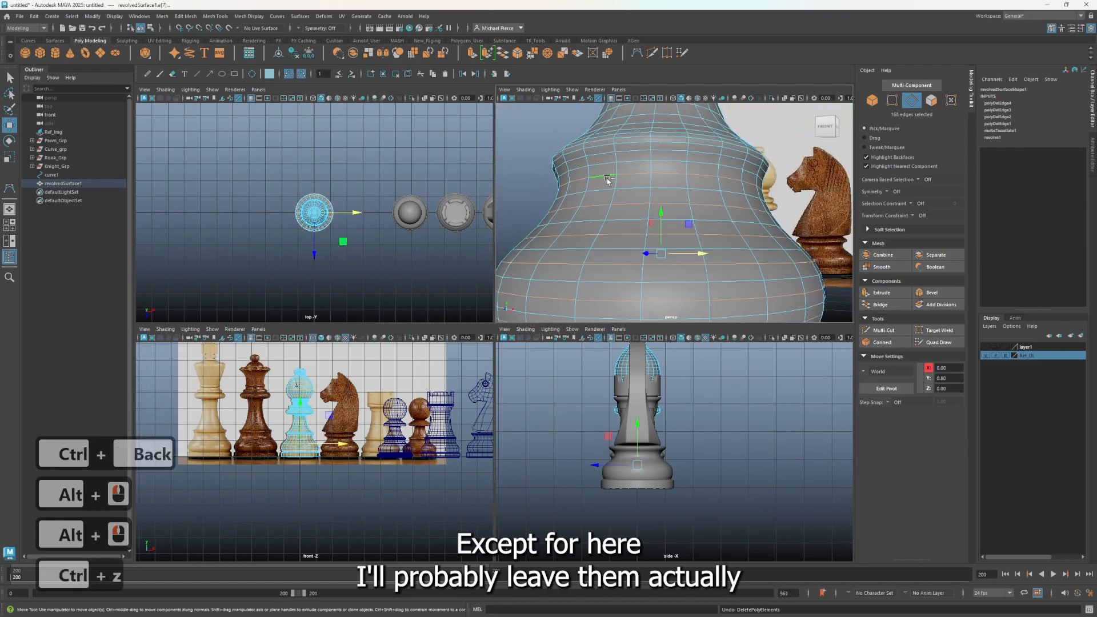
key(ctrl+z)
click(831, 150)
scroll(784, 207, down, 3)
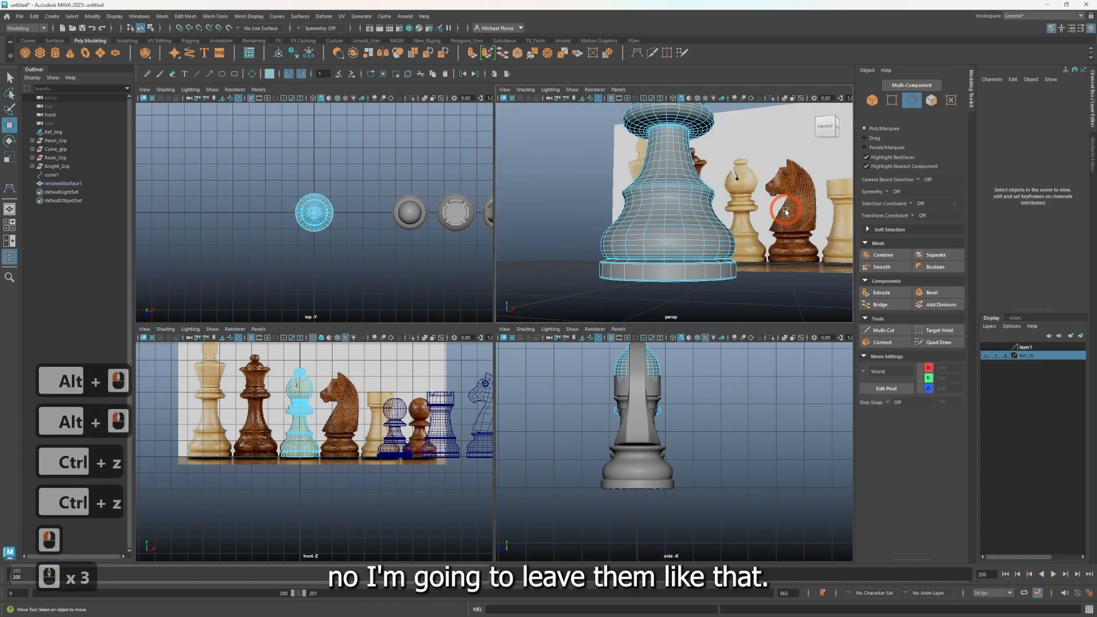
Step: Examine the edge loop density on the collar rings beneath the bishop's head
alt+drag(734, 220, 720, 230)
alt+middle_drag(709, 172, 692, 228)
alt+drag(692, 227, 723, 191)
alt+middle_drag(723, 192, 703, 237)
alt+scroll(673, 233, up, 3)
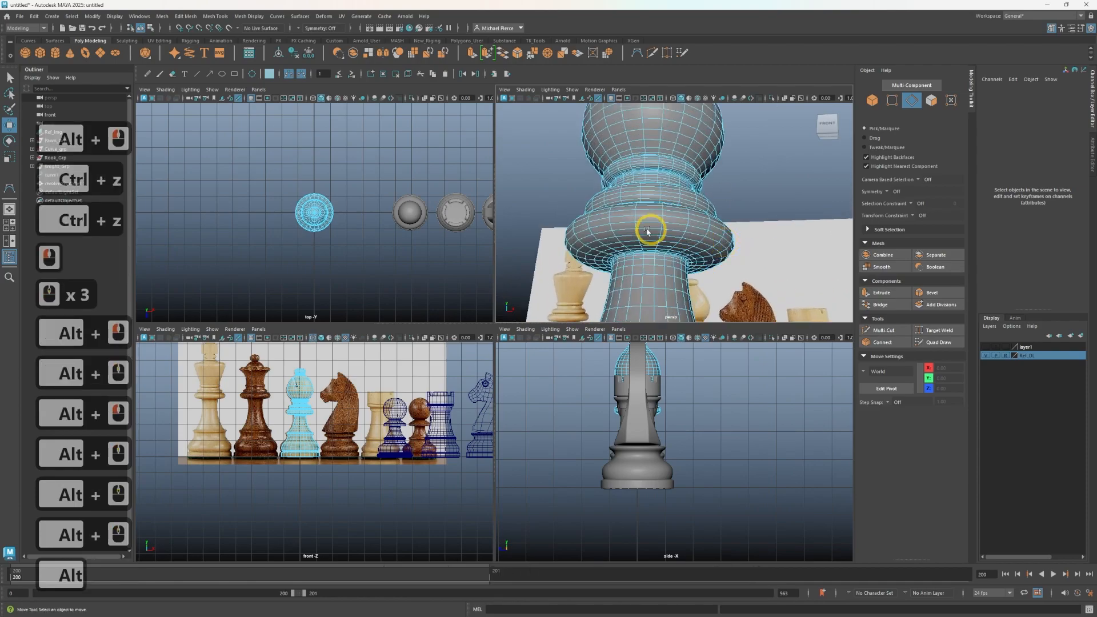
alt+drag(673, 233, 662, 200)
alt+scroll(668, 238, up, 4)
alt+middle_drag(659, 238, 690, 209)
alt+drag(689, 209, 692, 233)
alt+right_drag(726, 216, 774, 217)
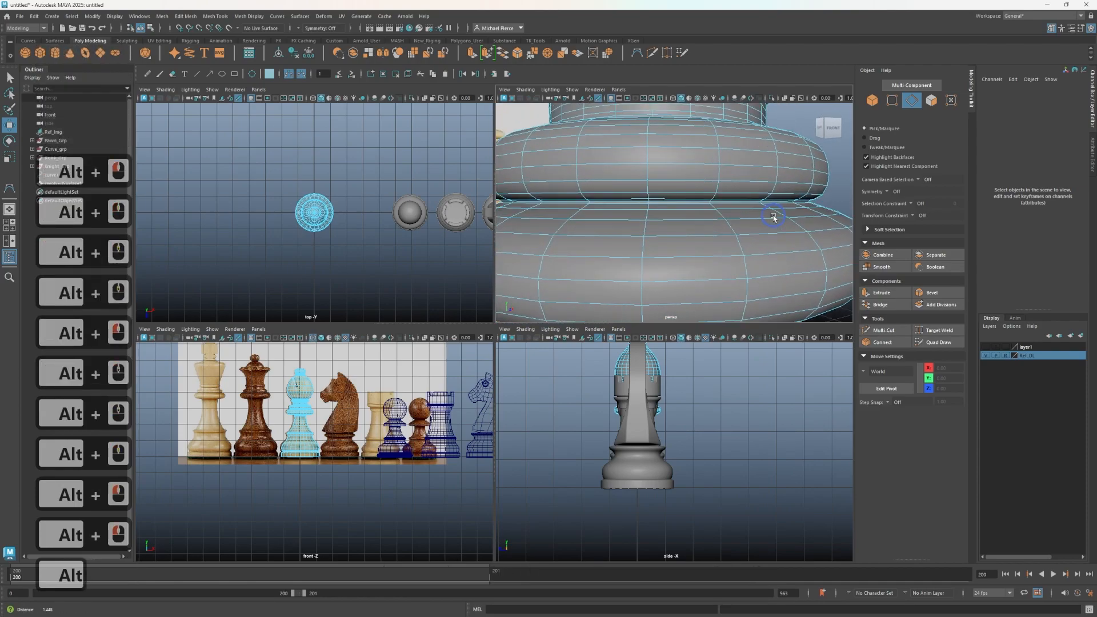
alt+middle_drag(774, 216, 754, 311)
alt+middle_drag(687, 253, 676, 277)
alt+scroll(675, 278, up, 3)
alt+drag(676, 279, 719, 256)
alt+middle_drag(719, 256, 710, 273)
alt+drag(690, 222, 685, 203)
Step: Delete the surplus horizontal edge loops on the straight neck section between the collar rings
alt+middle_drag(686, 202, 732, 288)
alt+drag(663, 243, 671, 256)
alt+middle_drag(672, 257, 673, 150)
alt+drag(674, 149, 654, 191)
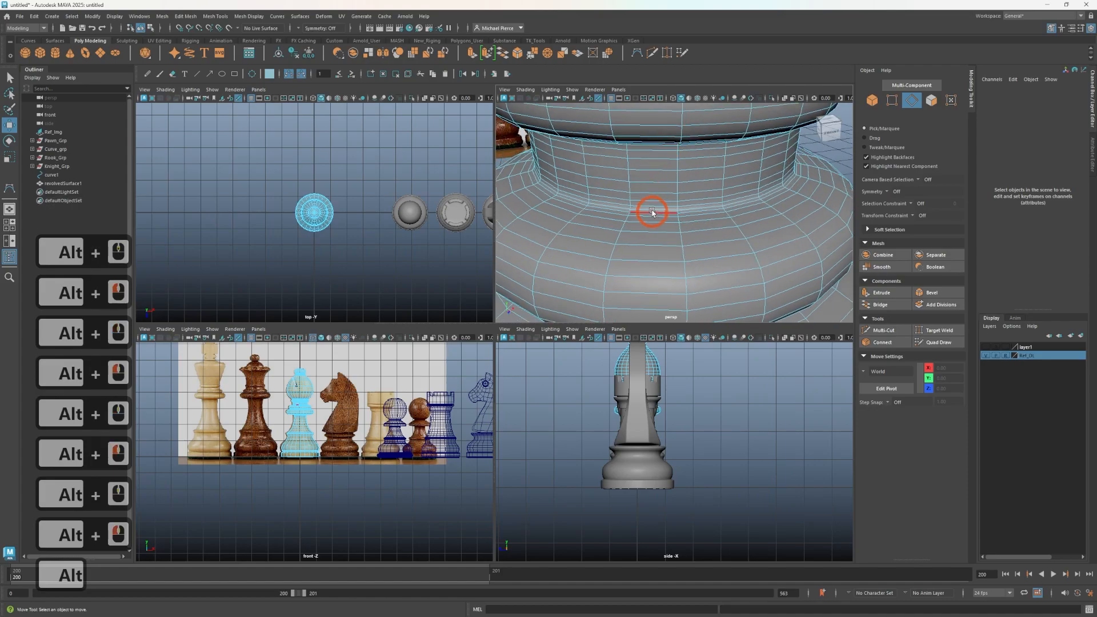
double_click(654, 198)
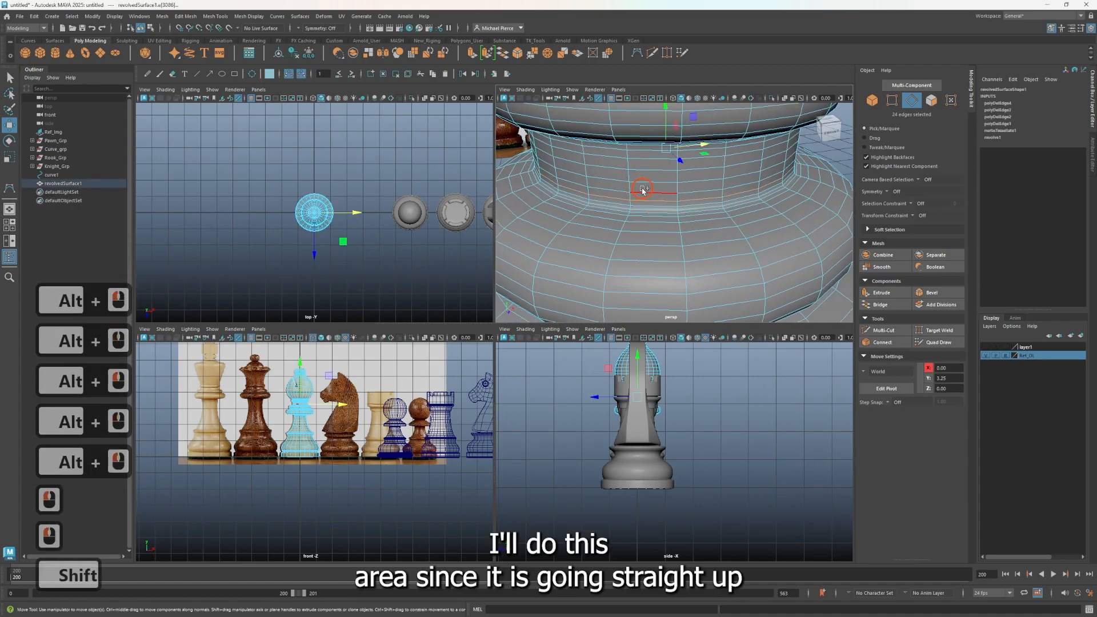
shift+double_click(649, 169)
shift+double_click(648, 175)
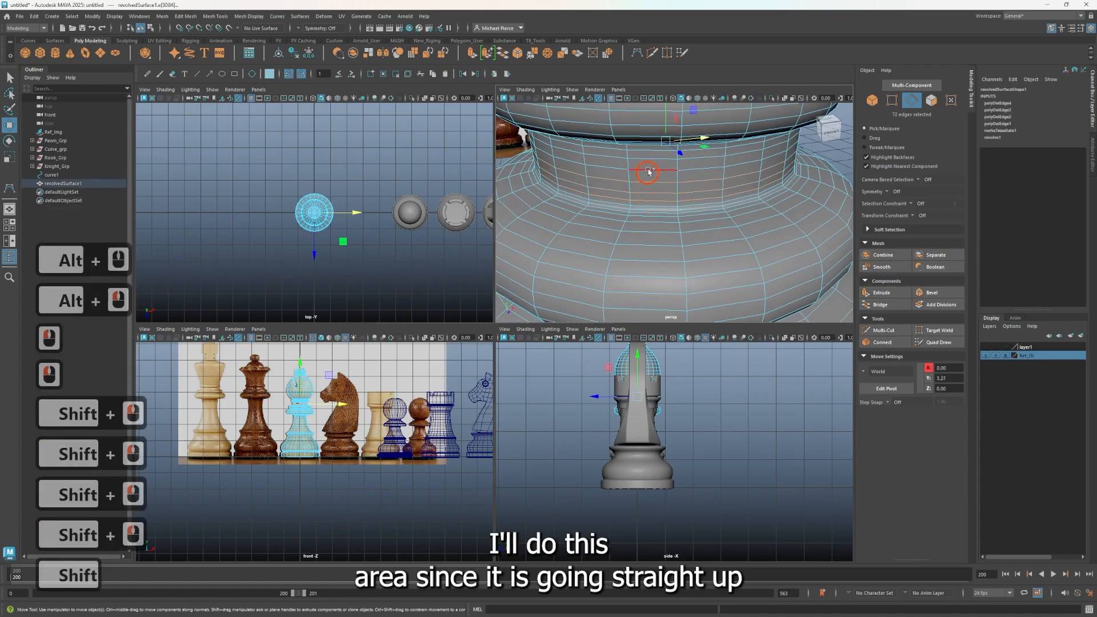
shift+double_click(651, 164)
shift+double_click(650, 157)
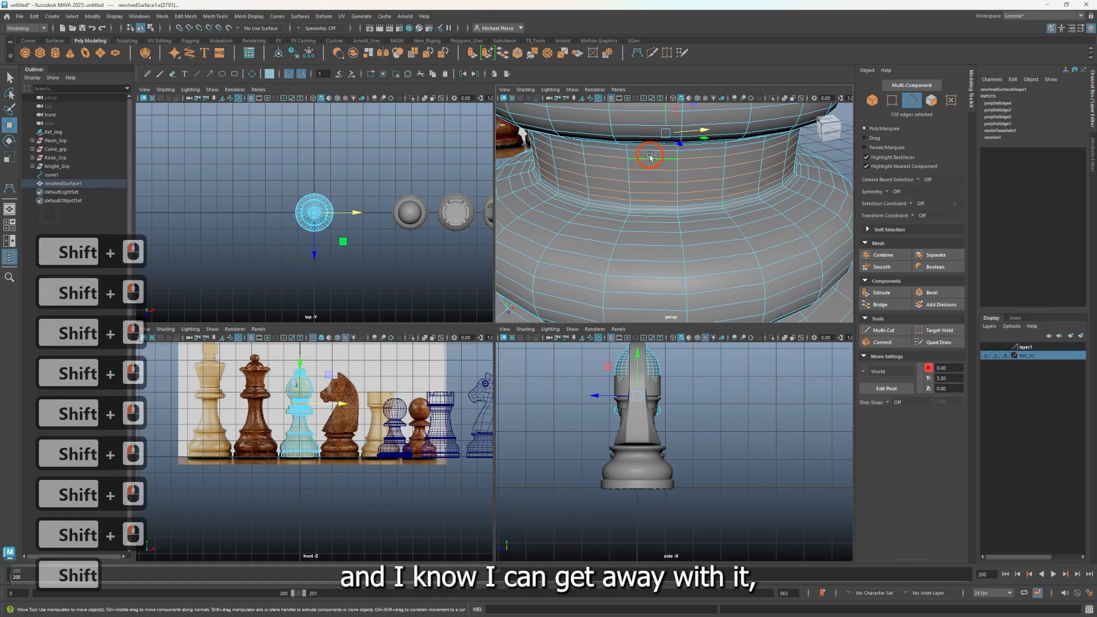
shift+double_click(646, 153)
alt+drag(646, 172, 698, 167)
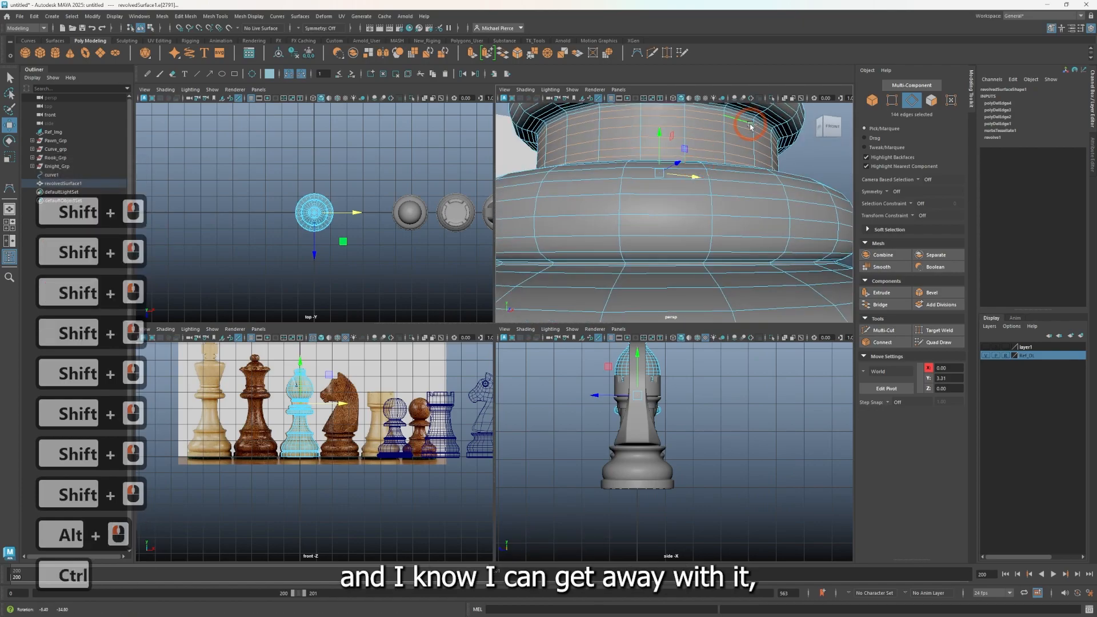
key(ctrl+BackSpace)
alt+middle_drag(651, 194, 653, 223)
key(ctrl+BackSpace)
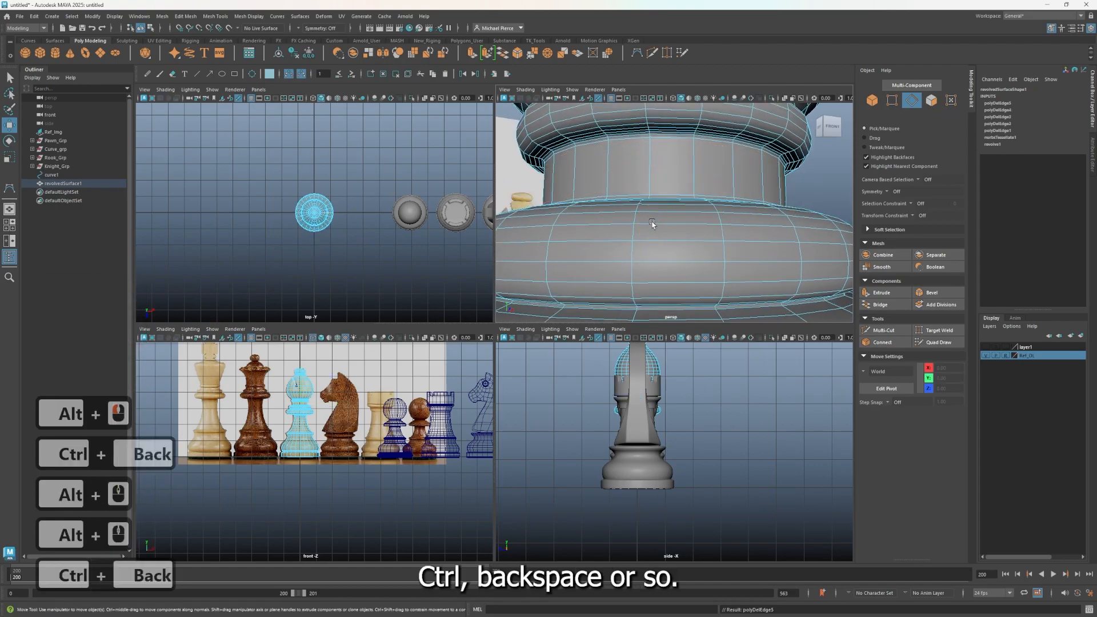
Step: Examine the edge layout of the bishop's head and its joint with the top knob
scroll(723, 161, down, 2)
alt+drag(693, 184, 697, 191)
alt+middle_drag(697, 191, 718, 262)
alt+drag(717, 262, 766, 231)
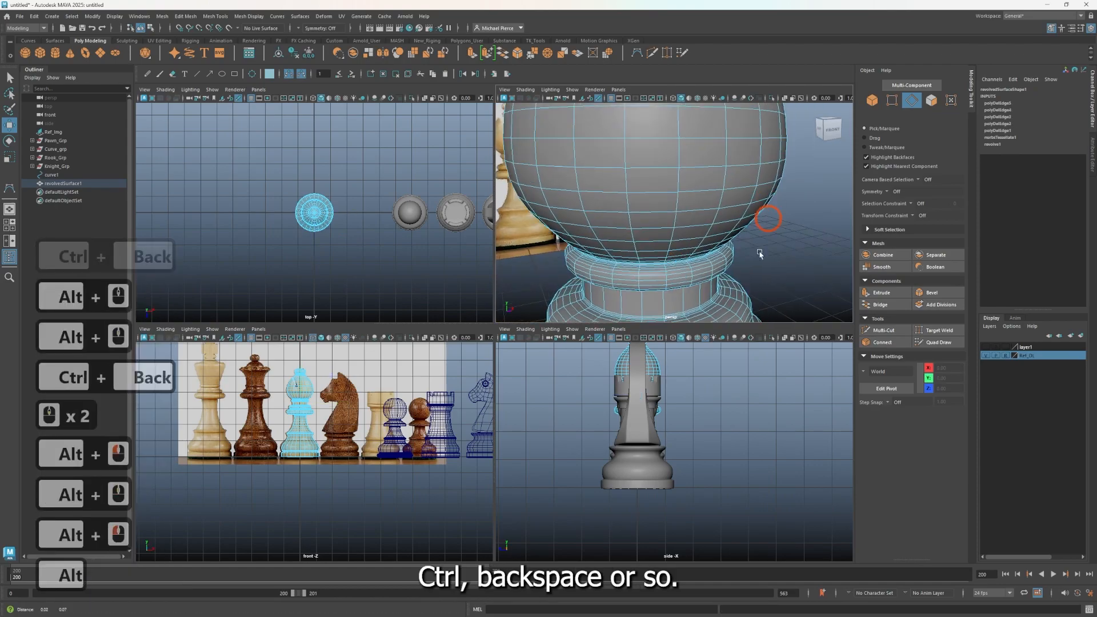
alt+scroll(767, 231, down, 3)
alt+middle_drag(743, 229, 715, 257)
alt+drag(715, 256, 668, 247)
alt+middle_drag(709, 243, 722, 301)
alt+scroll(693, 229, up, 5)
alt+middle_drag(691, 212, 693, 233)
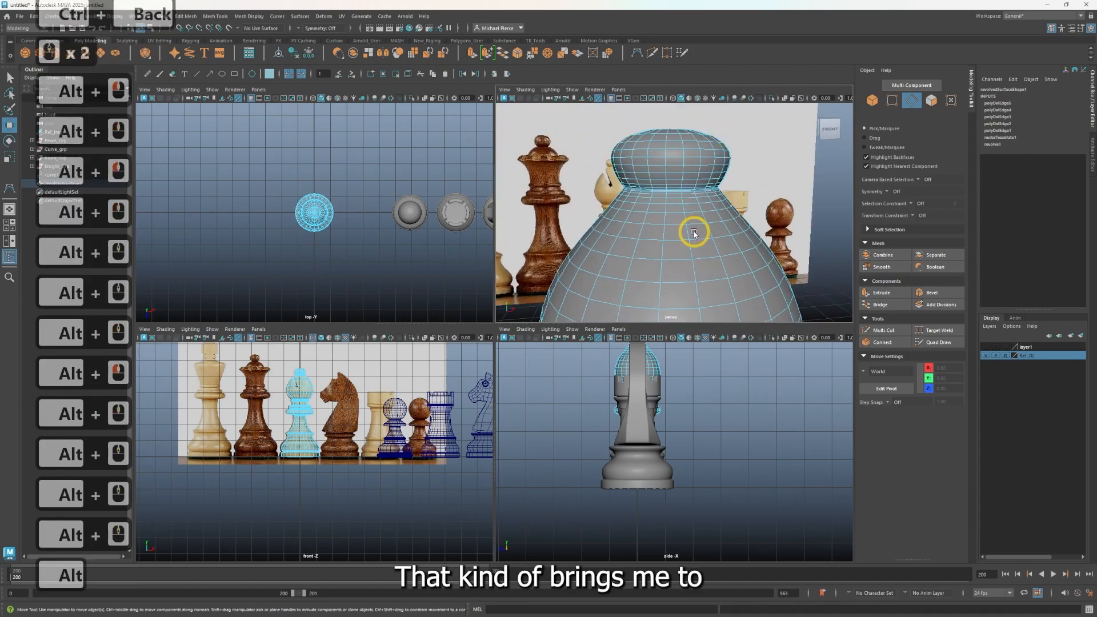
alt+scroll(683, 230, up, 3)
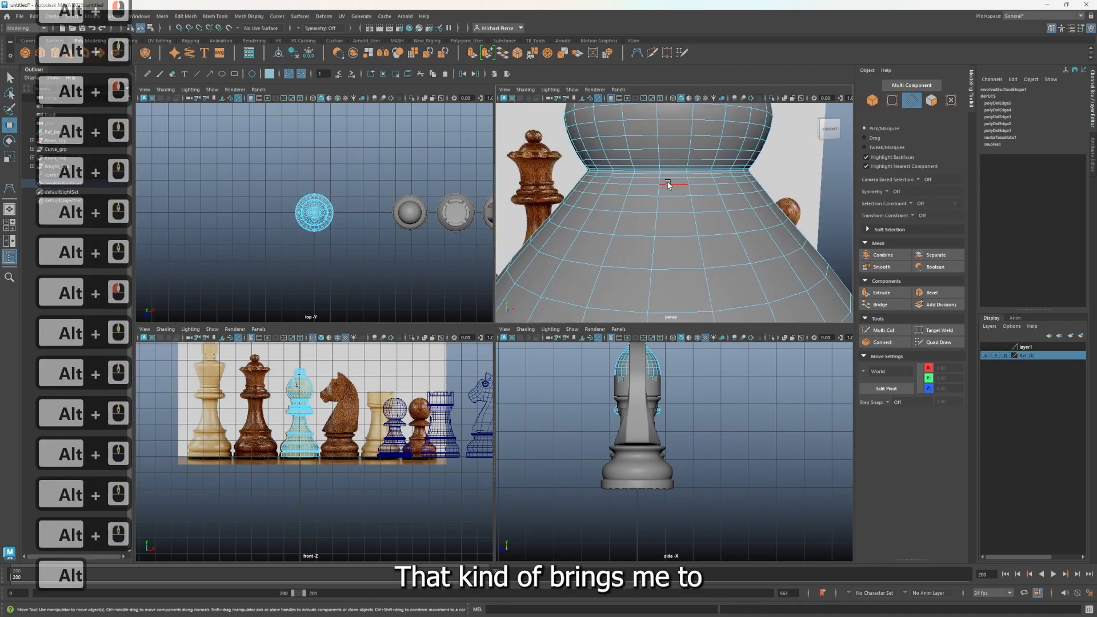
scroll(668, 169, down, 6)
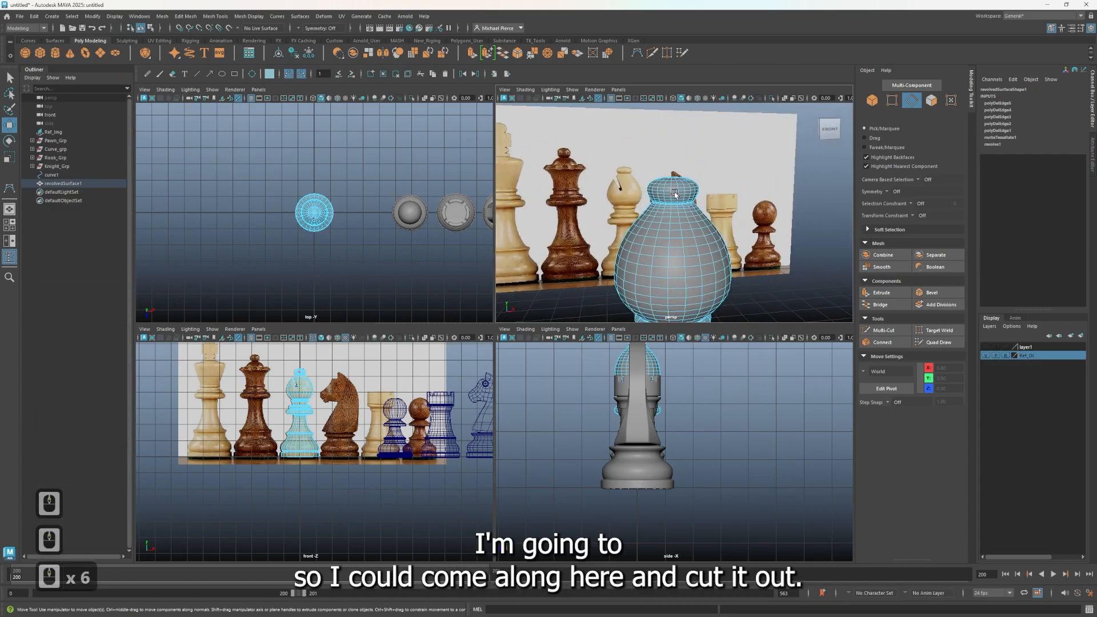
mouse_move(668, 260)
alt+mouse_down()
mouse_move(632, 241)
mouse_move(678, 256)
alt+mouse_up()
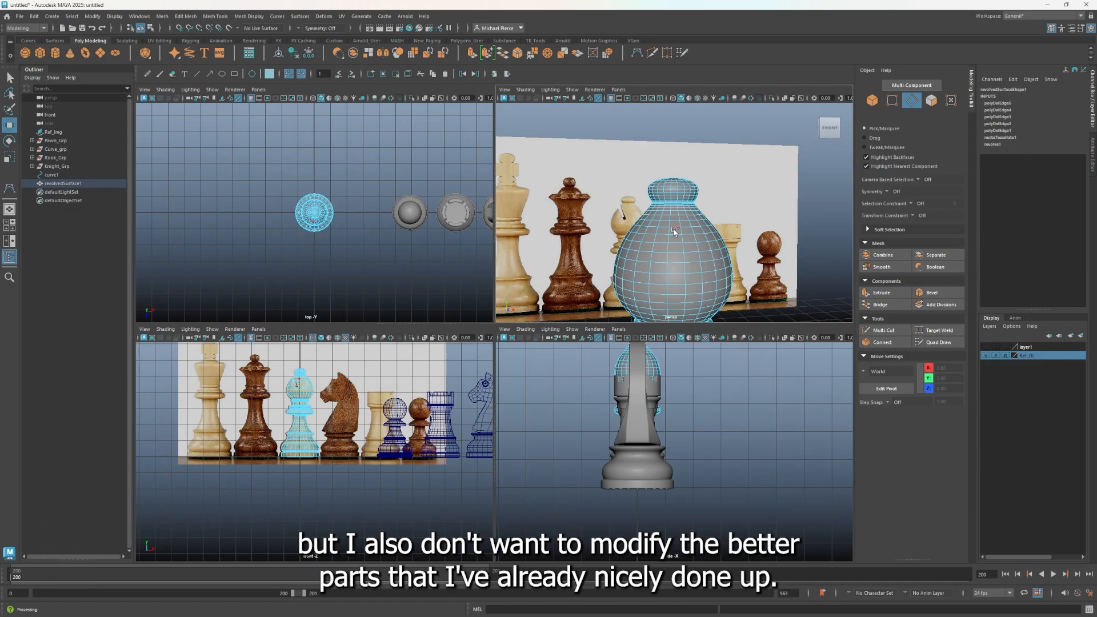
Step: Select the full edge loop where the bottom of the bishop's head meets the ring below it
alt+middle_drag(716, 222, 727, 59)
alt+scroll(692, 224, up, 3)
mouse_move(693, 224)
alt+mouse_down()
mouse_move(734, 217)
mouse_move(704, 212)
alt+mouse_up()
alt+right_drag(704, 212, 721, 209)
alt+middle_drag(705, 205, 682, 200)
alt+drag(681, 198, 681, 173)
alt+middle_drag(681, 172, 662, 154)
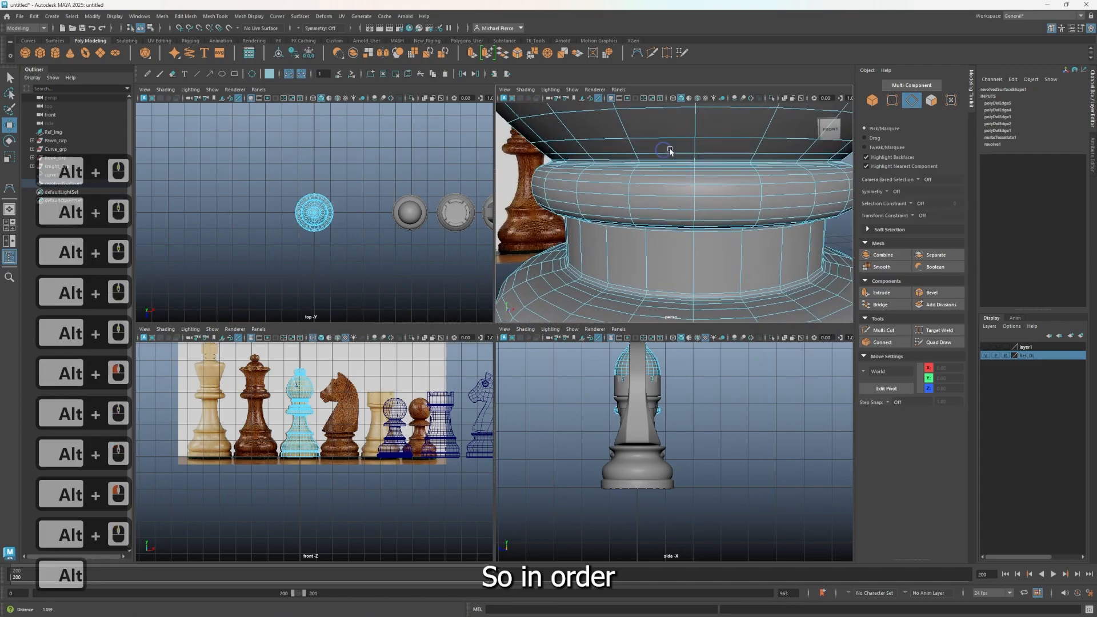
alt+right_drag(661, 151, 666, 156)
alt+middle_drag(655, 160, 655, 178)
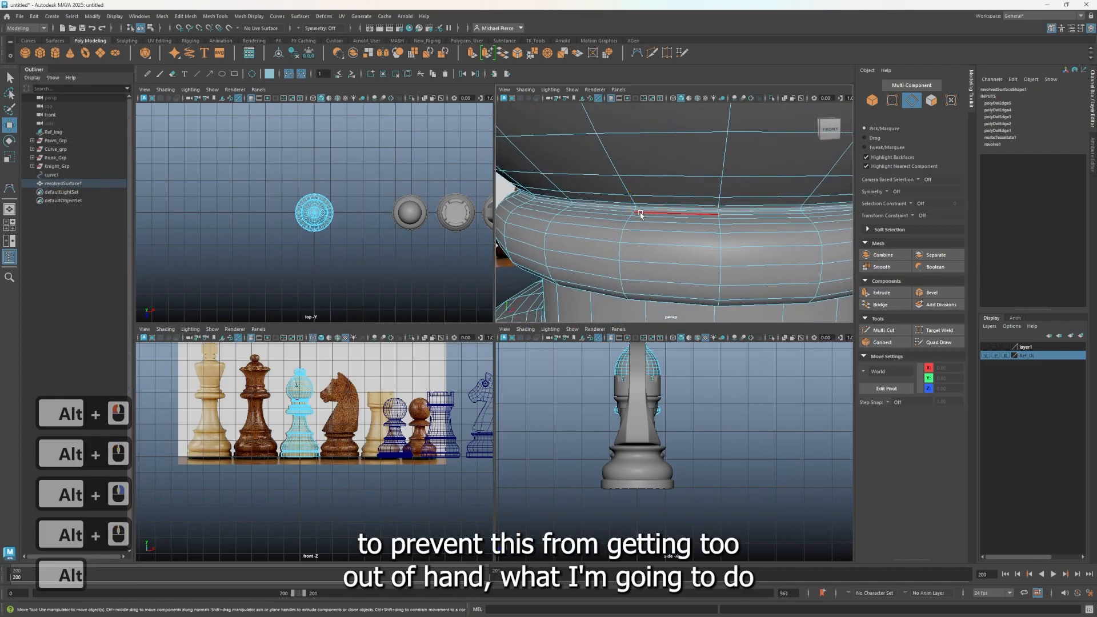
double_click(645, 206)
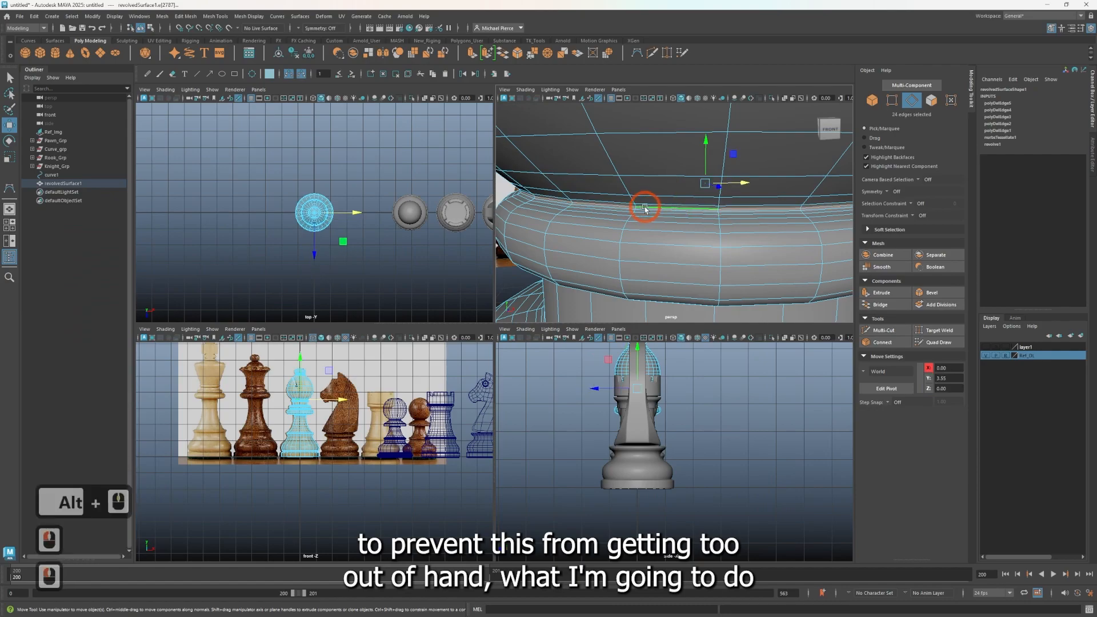
Step: Add the middle edge loop at the narrow joint between the head and the top knob to the selection
scroll(646, 205, down, 2)
alt+middle_drag(687, 154, 674, 280)
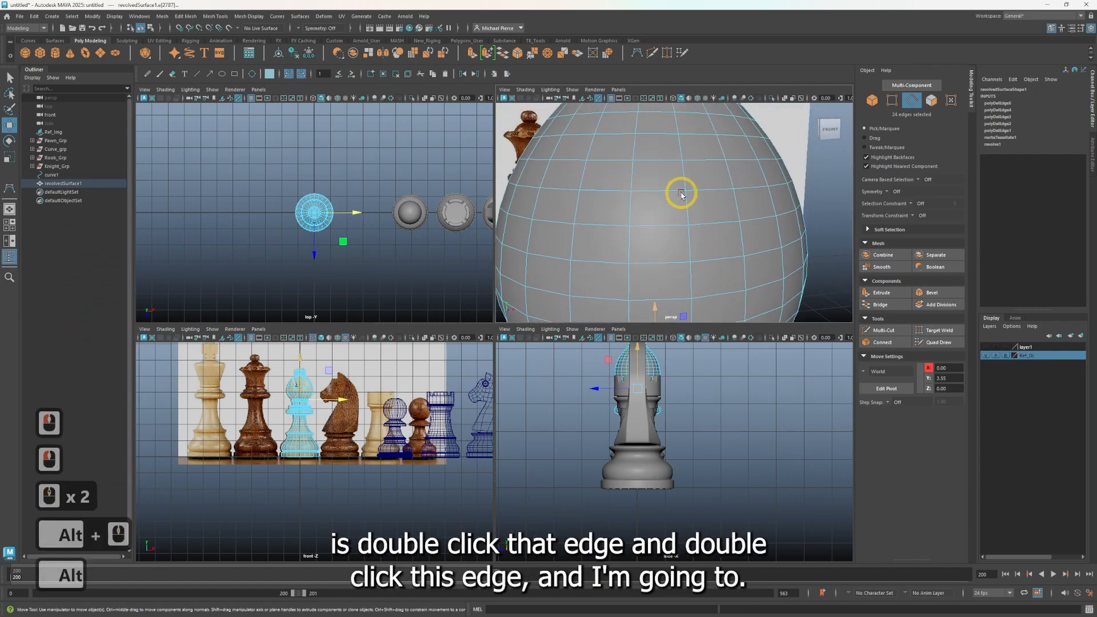
alt+middle_drag(680, 191, 665, 297)
alt+right_drag(651, 167, 670, 151)
alt+middle_drag(657, 152, 640, 191)
alt+right_drag(639, 192, 671, 179)
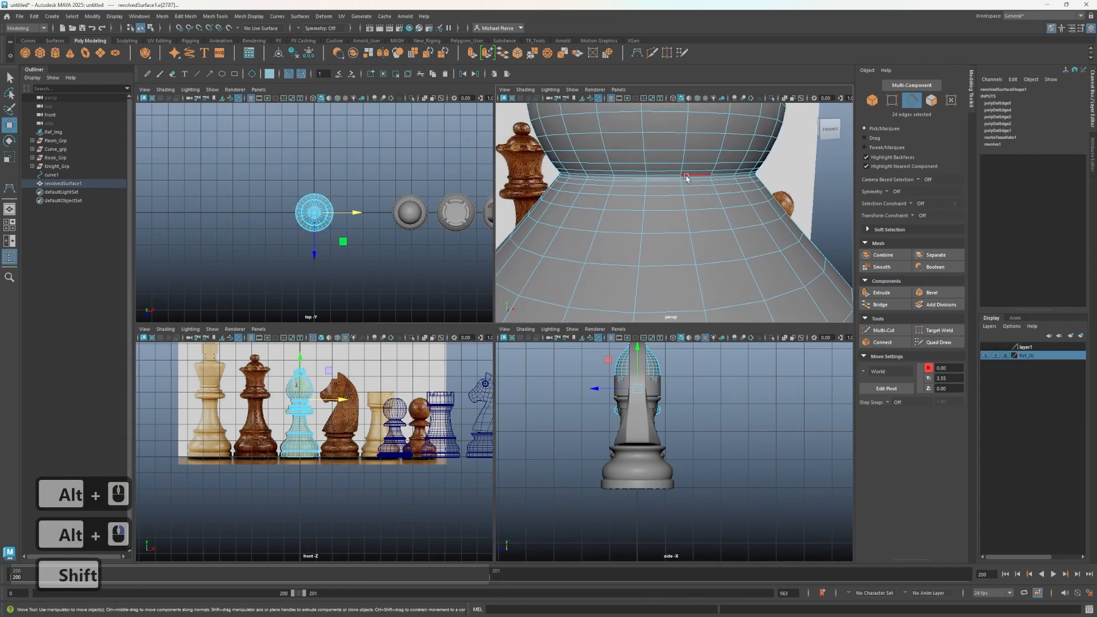
alt+scroll(698, 178, up, 3)
alt+scroll(678, 180, down, 3)
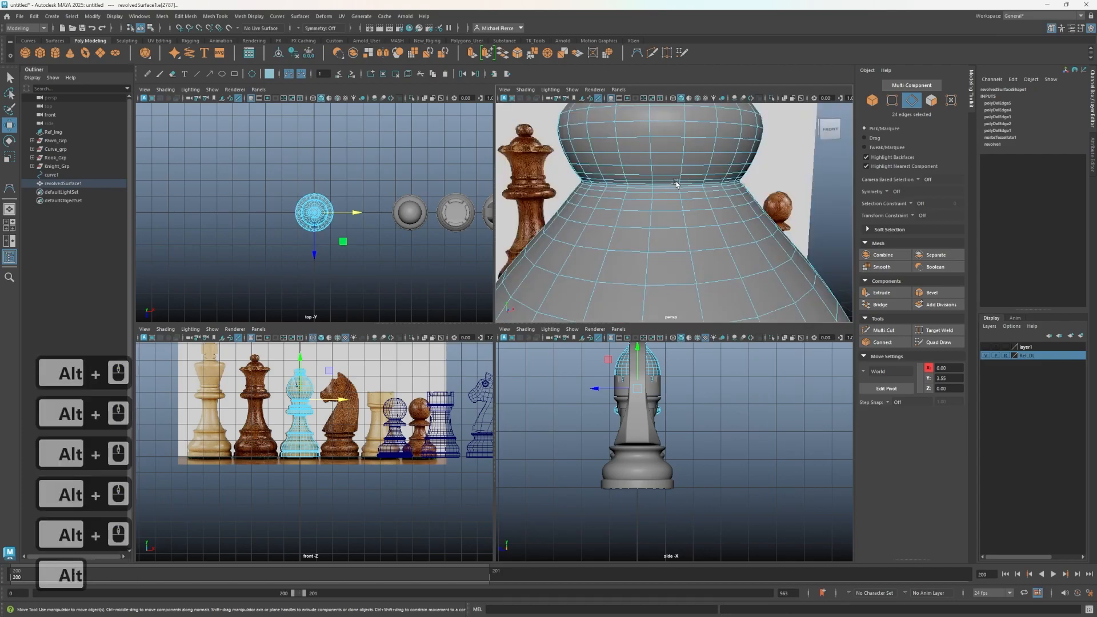
alt+right_drag(678, 180, 723, 176)
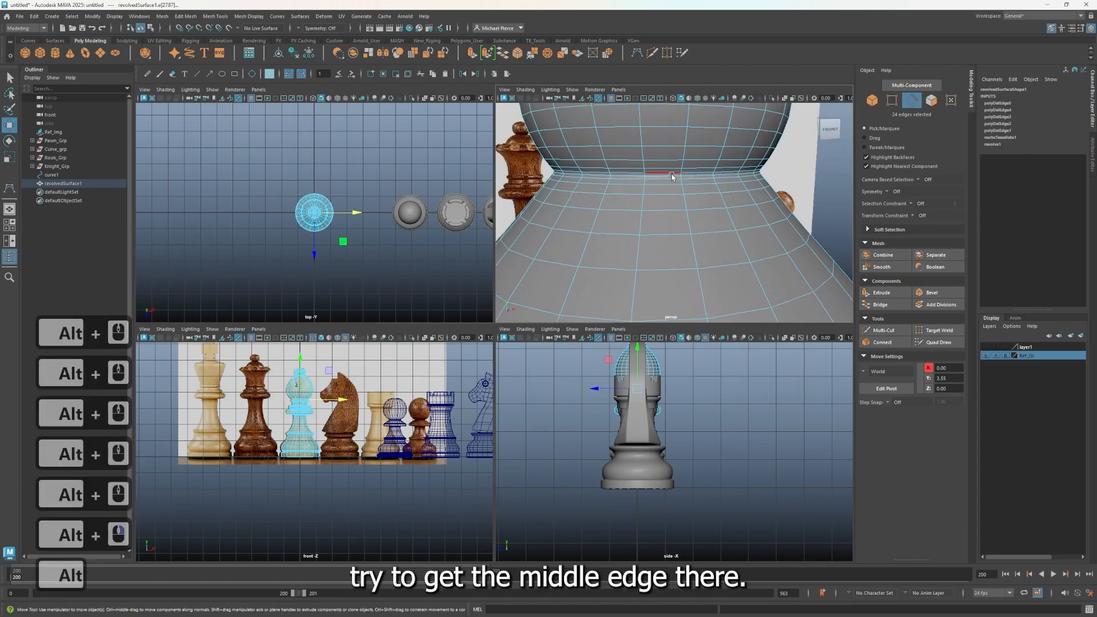
alt+scroll(680, 189, up, 2)
alt+drag(684, 195, 701, 191)
alt+scroll(699, 188, down, 2)
alt+right_drag(698, 186, 723, 196)
key(space)
scroll(578, 267, up, 2)
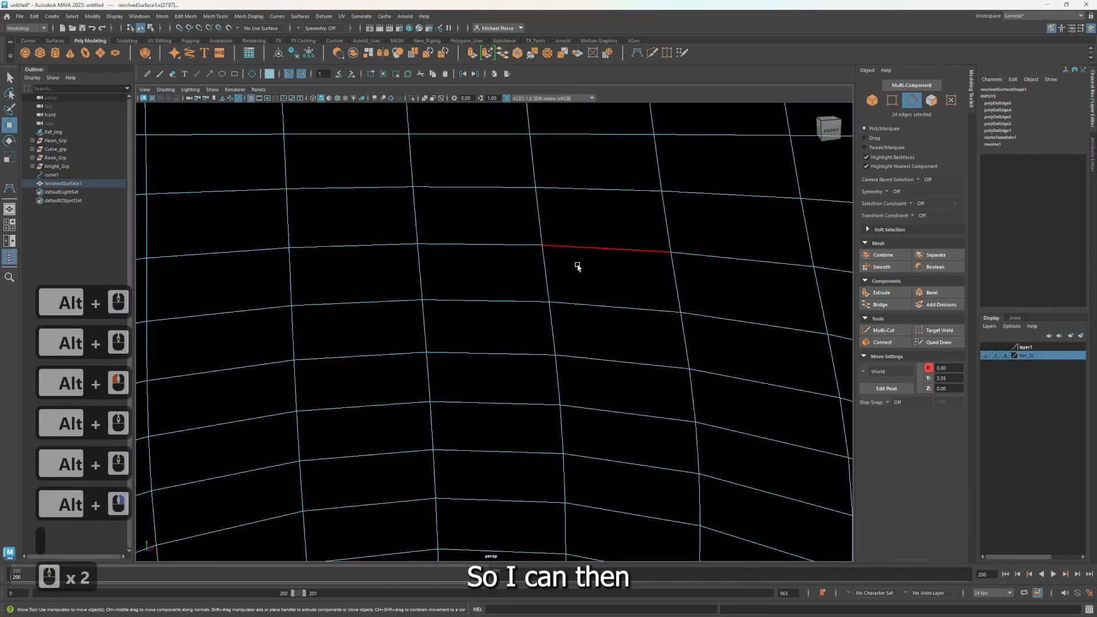
scroll(577, 266, down, 3)
shift+double_click(595, 225)
Step: Detach the bishop mesh along the two selected edge loops below and above the head
scroll(606, 282, down, 3)
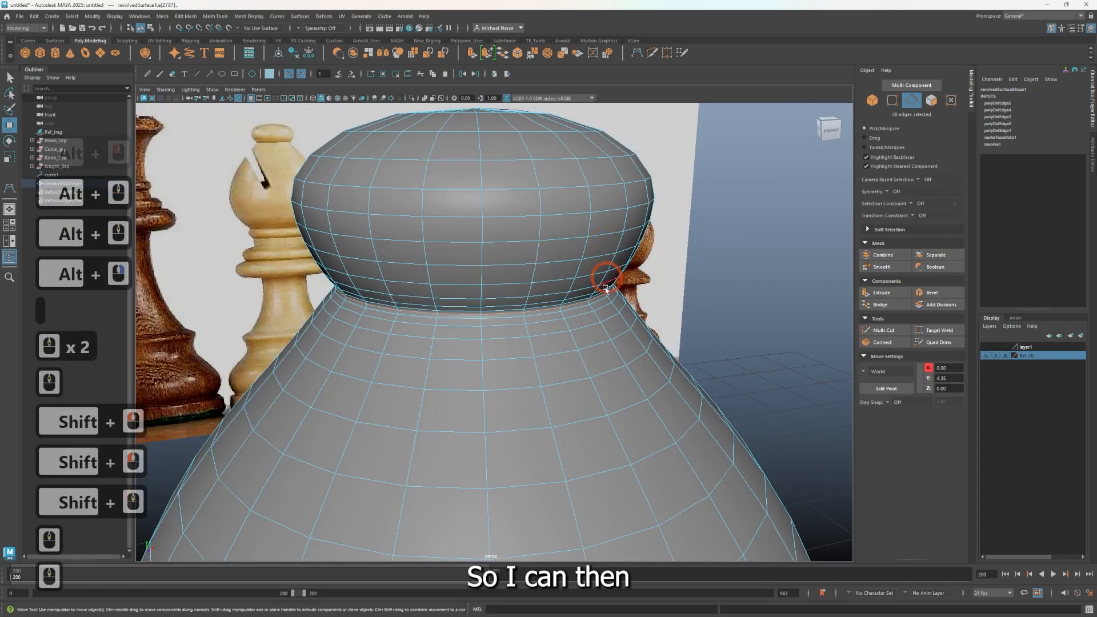
scroll(606, 282, down, 5)
scroll(642, 410, down, 6)
alt+right_drag(642, 409, 632, 294)
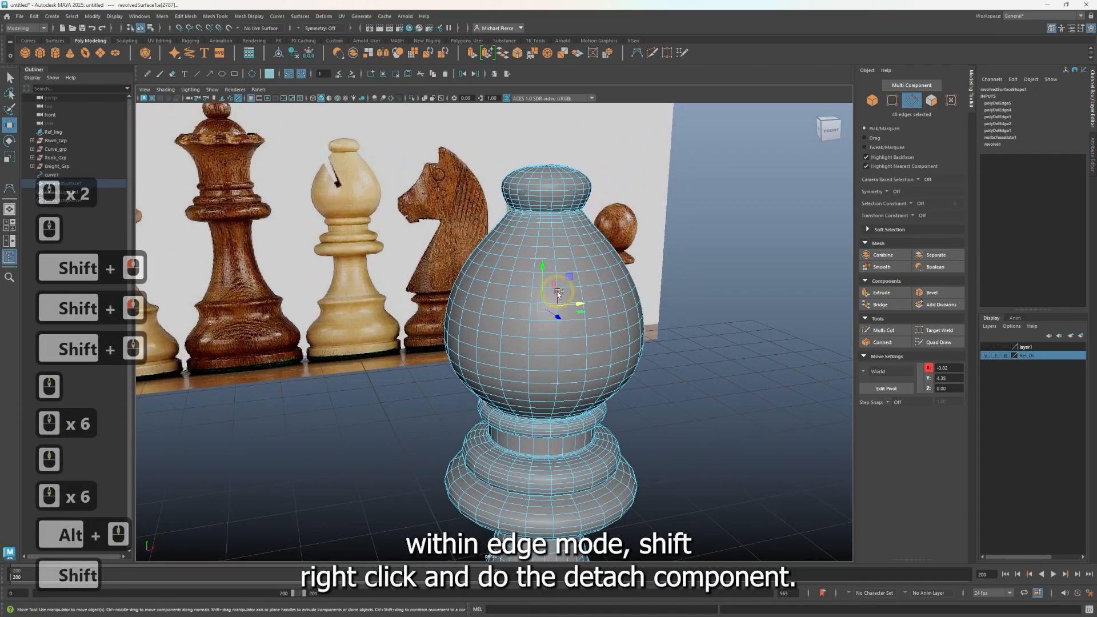
shift+right_click(523, 346)
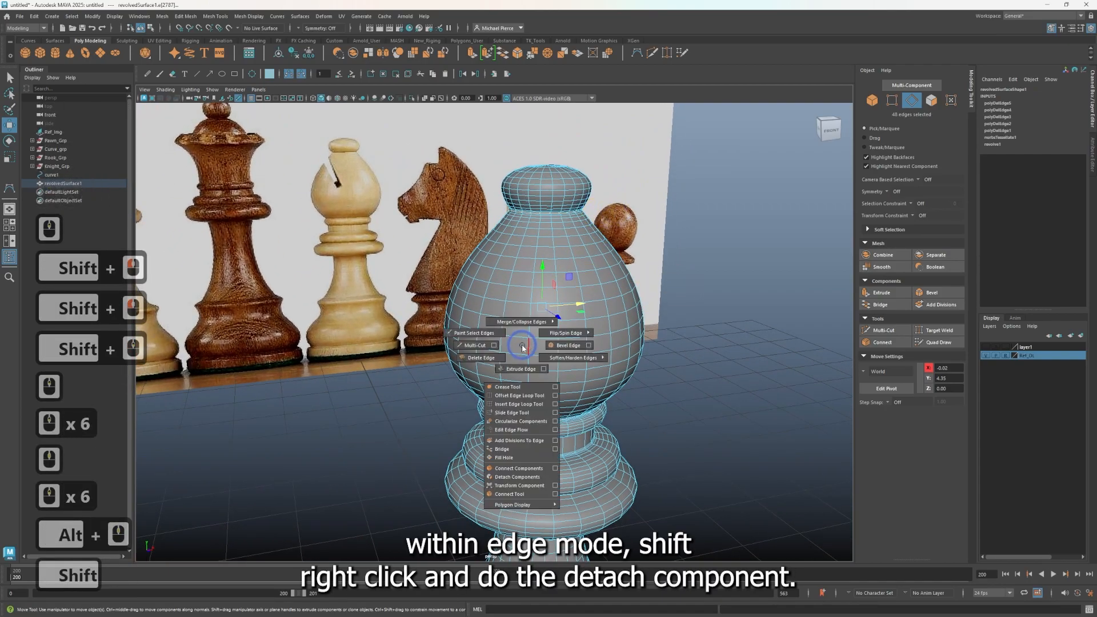
click(520, 479)
Step: Return the bishop to object mode and separate the detached mesh into individual body, head and knob objects
right_drag(522, 343, 693, 335)
click(693, 354)
click(570, 445)
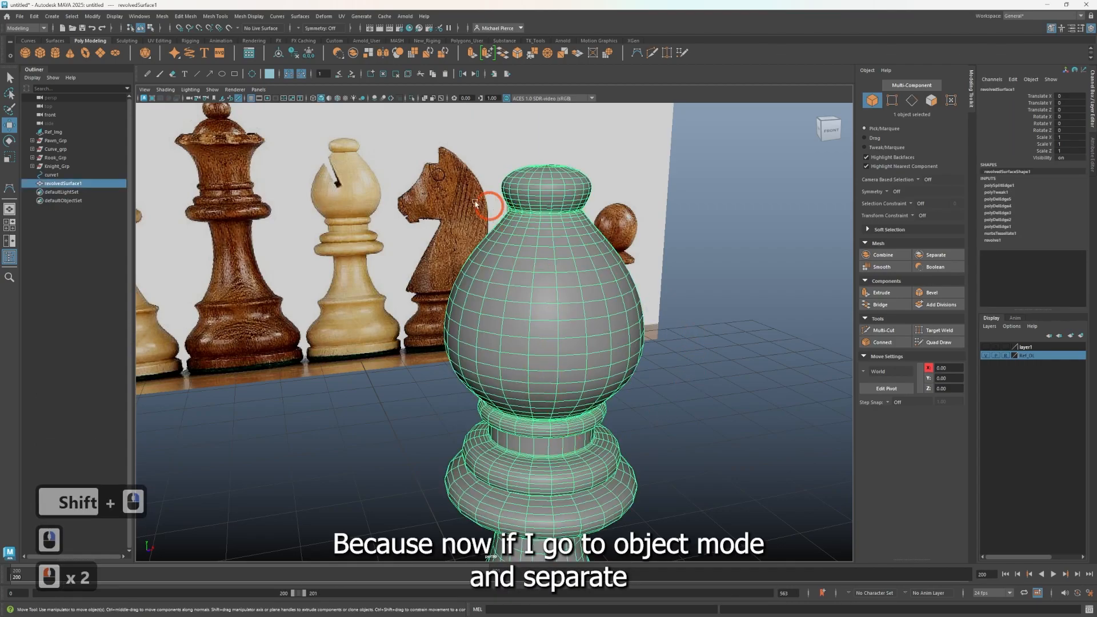
click(947, 260)
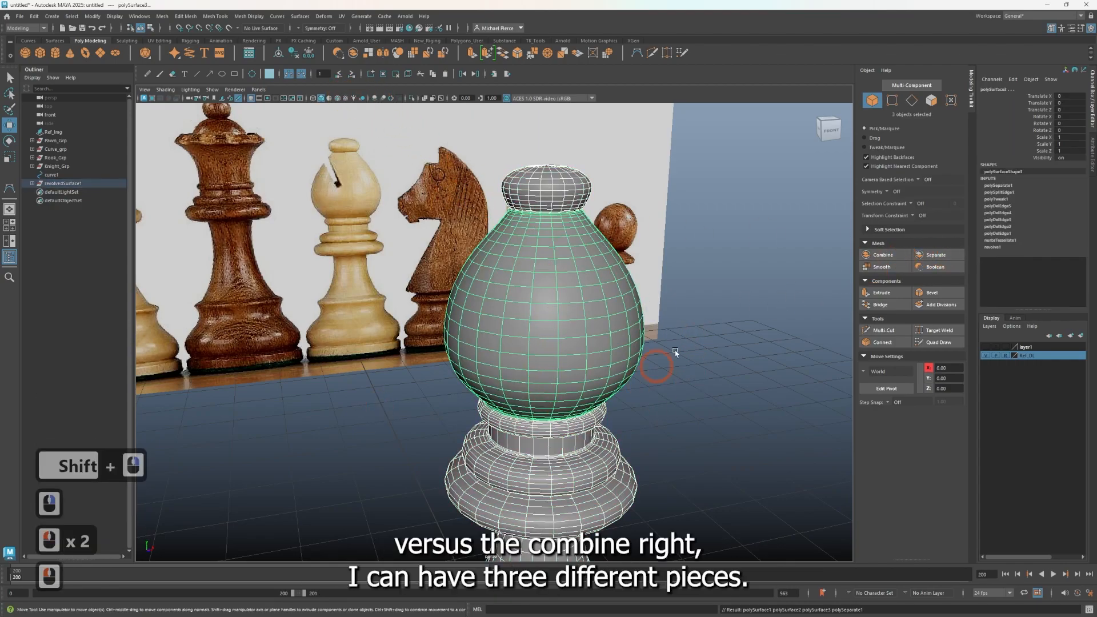
click(742, 394)
Step: Select the bishop's body and top knob and isolate them so the head is hidden
click(560, 407)
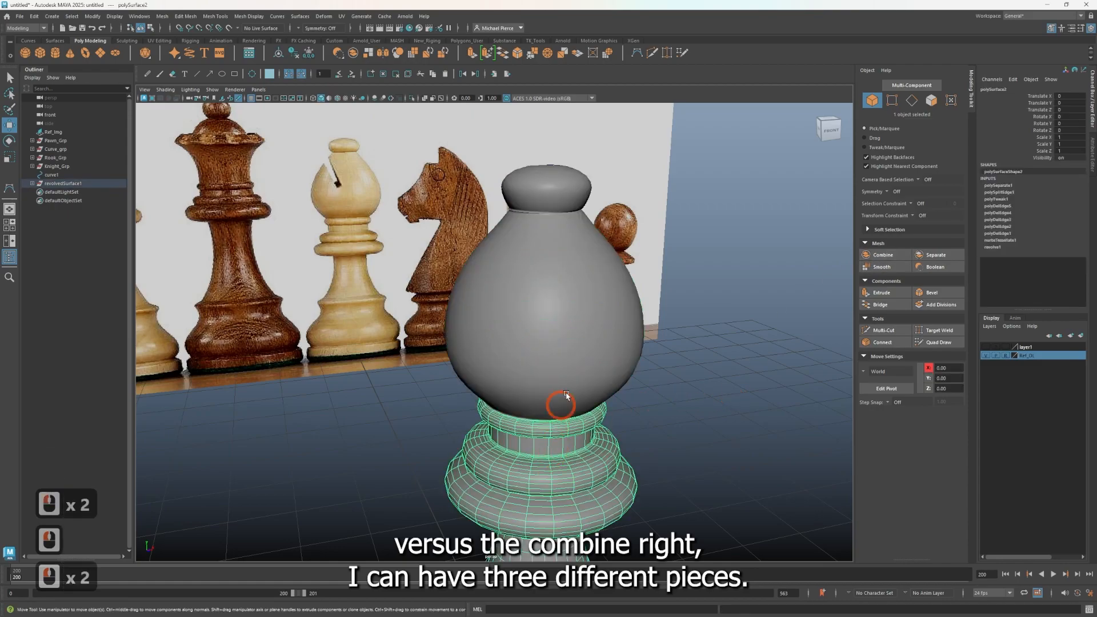
click(530, 192)
click(522, 528)
ctrl+click(561, 202)
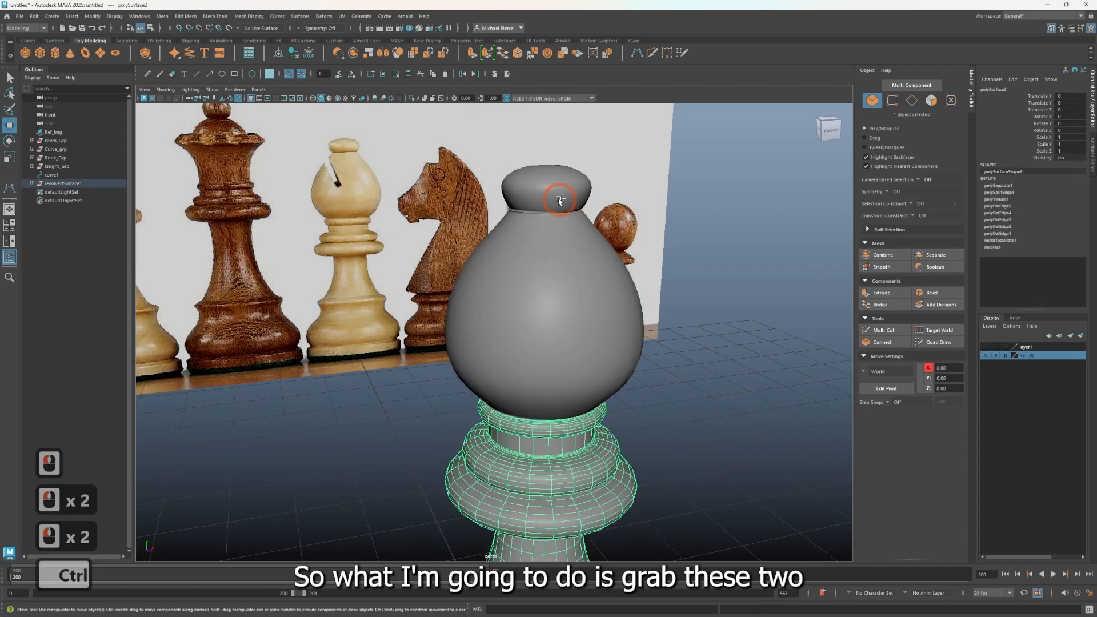
shift+click(535, 188)
key(ctrl+1)
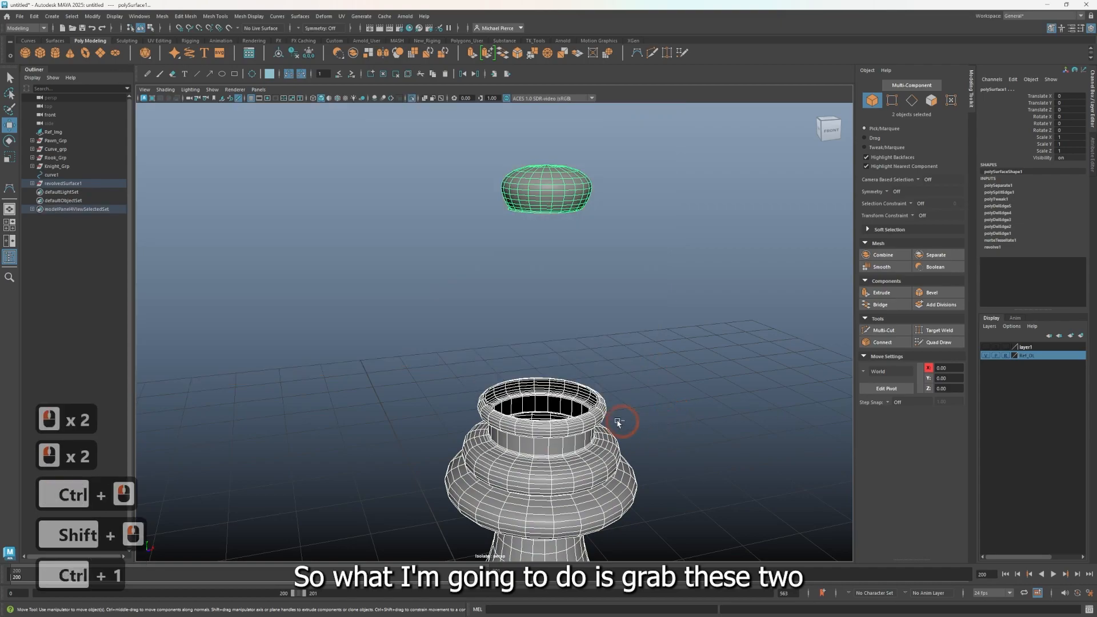
ctrl+scroll(628, 424, up, 3)
scroll(578, 418, up, 1)
alt+middle_drag(532, 392, 520, 317)
alt+drag(521, 316, 522, 375)
Step: Delete the two innermost rings of faces around the open top of the body's collar
right_click(522, 375)
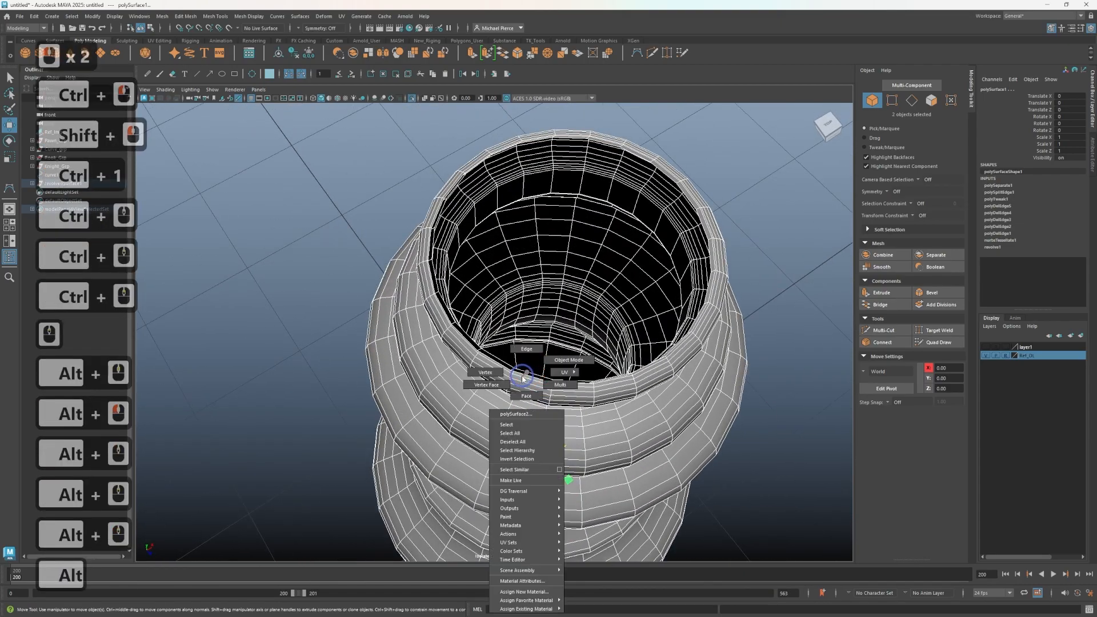
right_drag(521, 353, 519, 350)
alt+drag(515, 423, 521, 375)
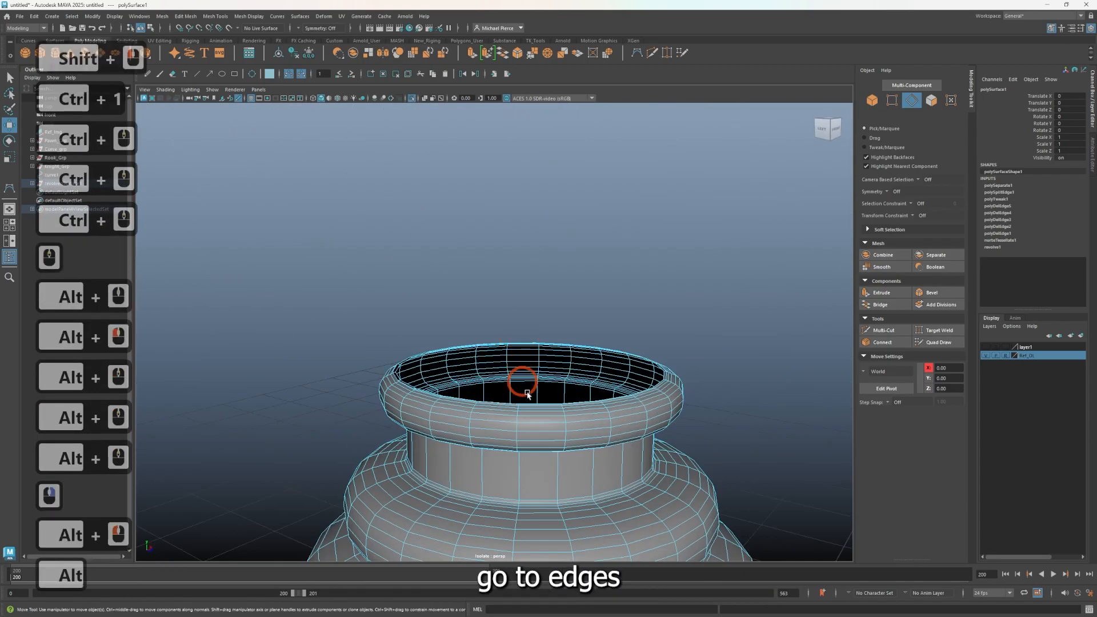
scroll(497, 416, up, 3)
right_click(483, 438)
right_drag(483, 438, 482, 396)
scroll(544, 443, up, 1)
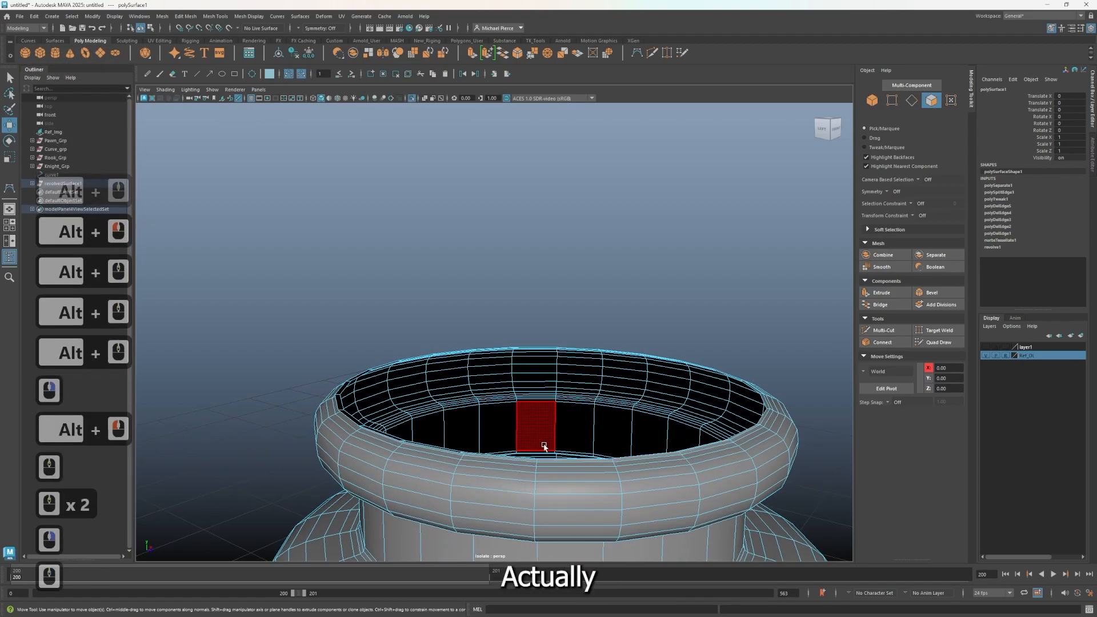
click(514, 460)
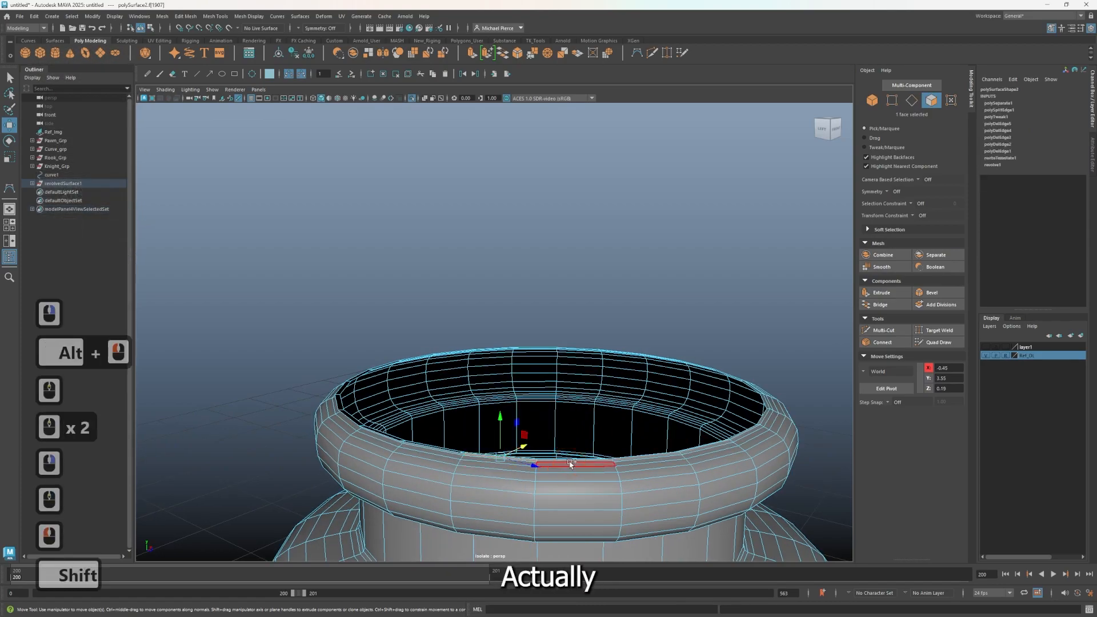
shift+click(610, 463)
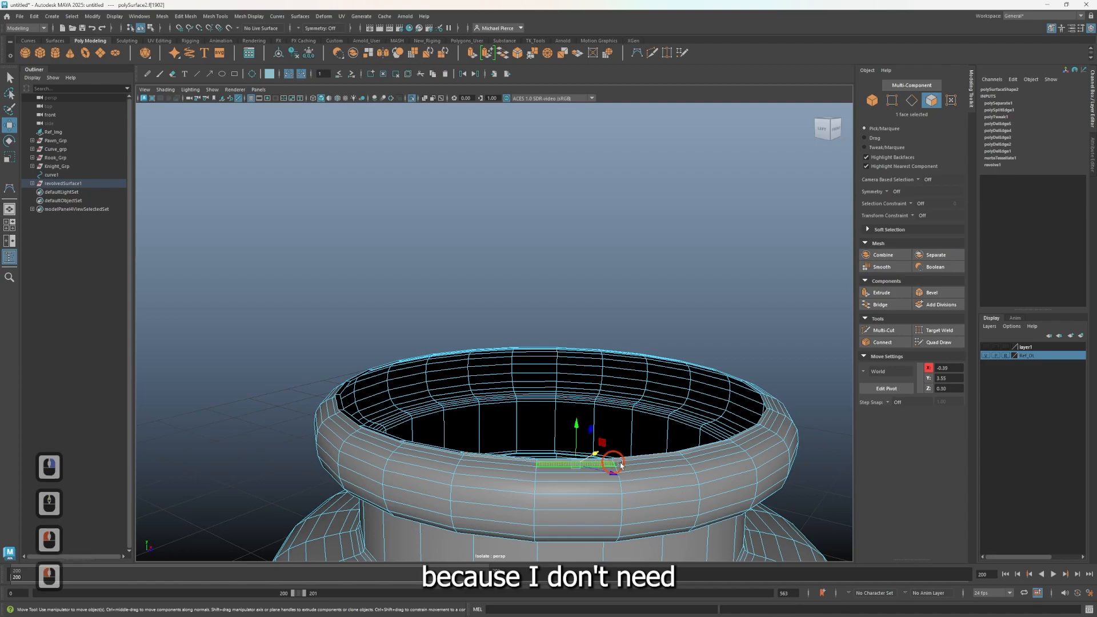
shift+click(654, 460)
key(Delete)
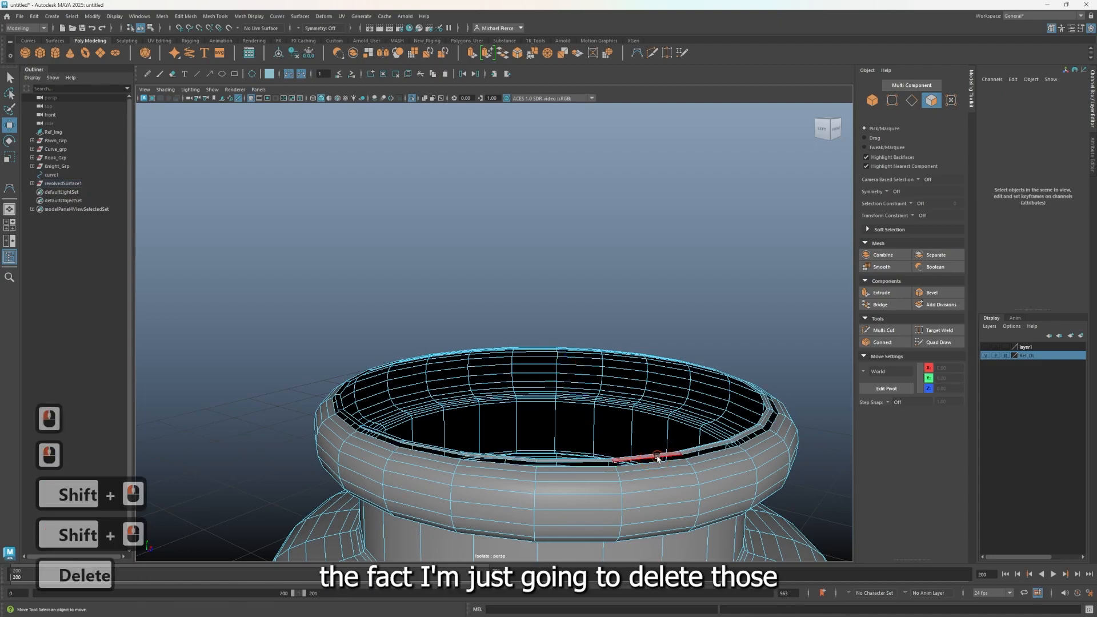
double_click(657, 458)
key(Delete)
Step: Select the border edge loop at the collar's open top and fill the hole
right_click(657, 457)
click(651, 349)
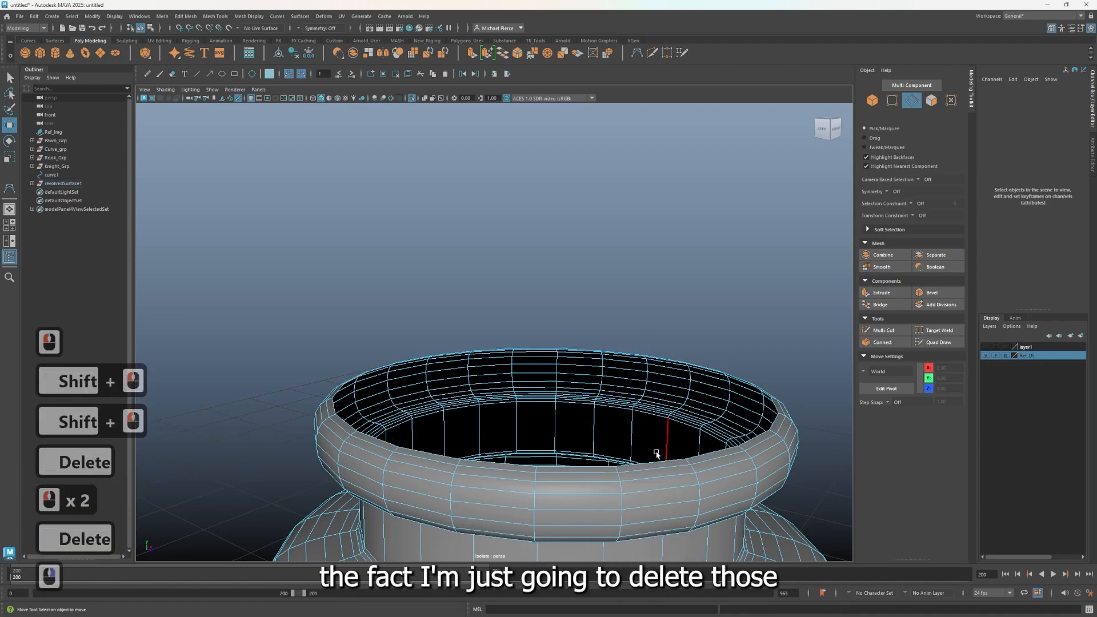
double_click(657, 460)
key(r)
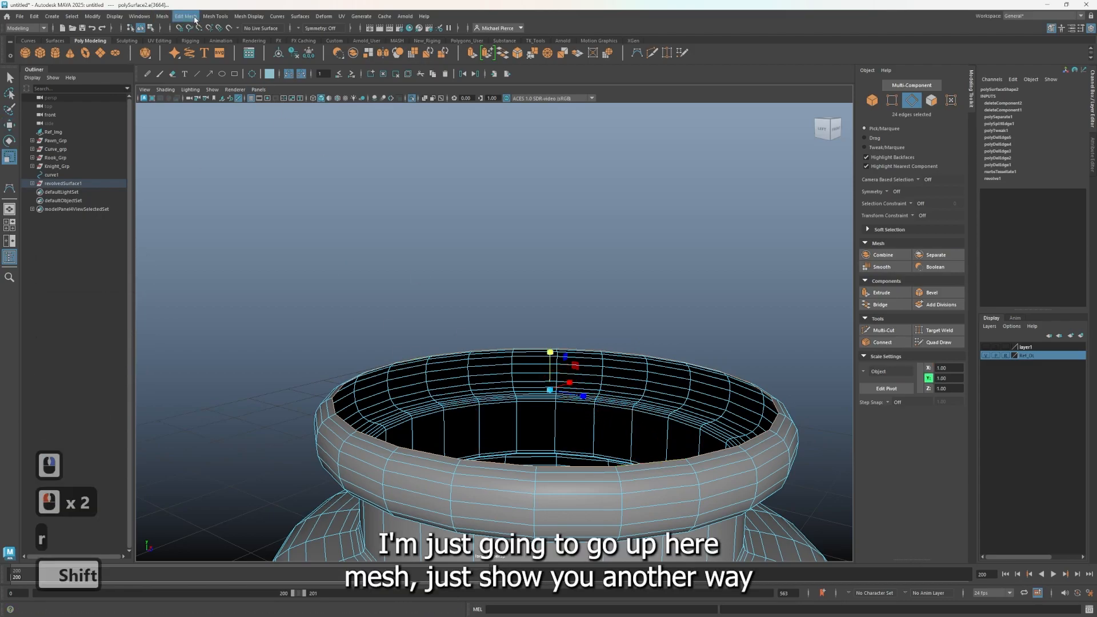
click(162, 16)
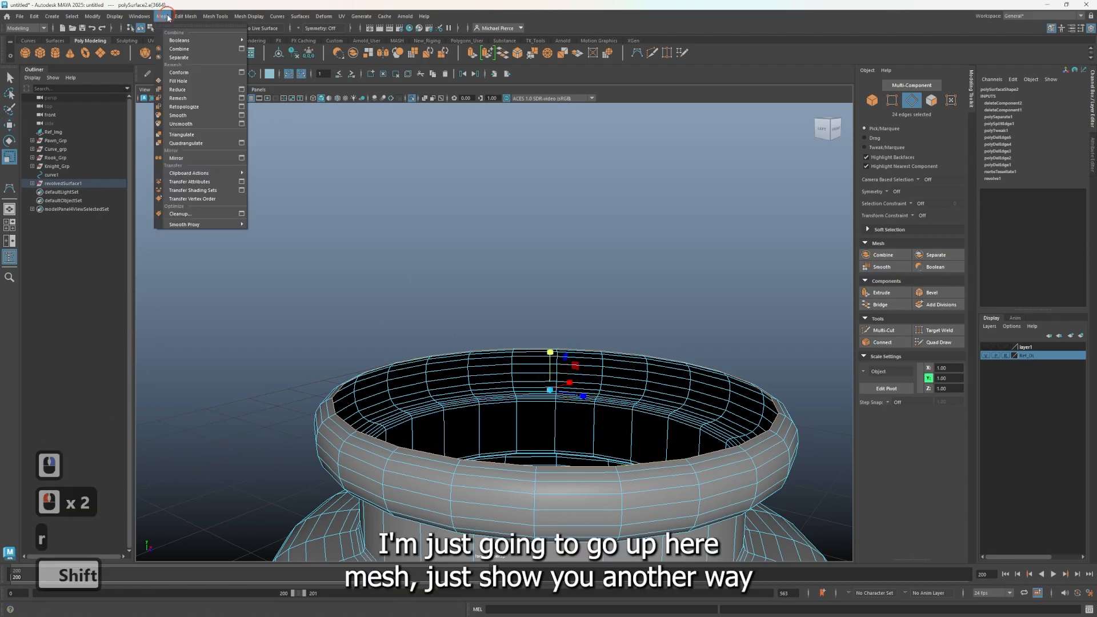
click(189, 81)
Step: Poke the new cap face on top of the collar so its edges meet in the center
right_drag(506, 424, 505, 398)
click(531, 392)
shift+right_click(531, 392)
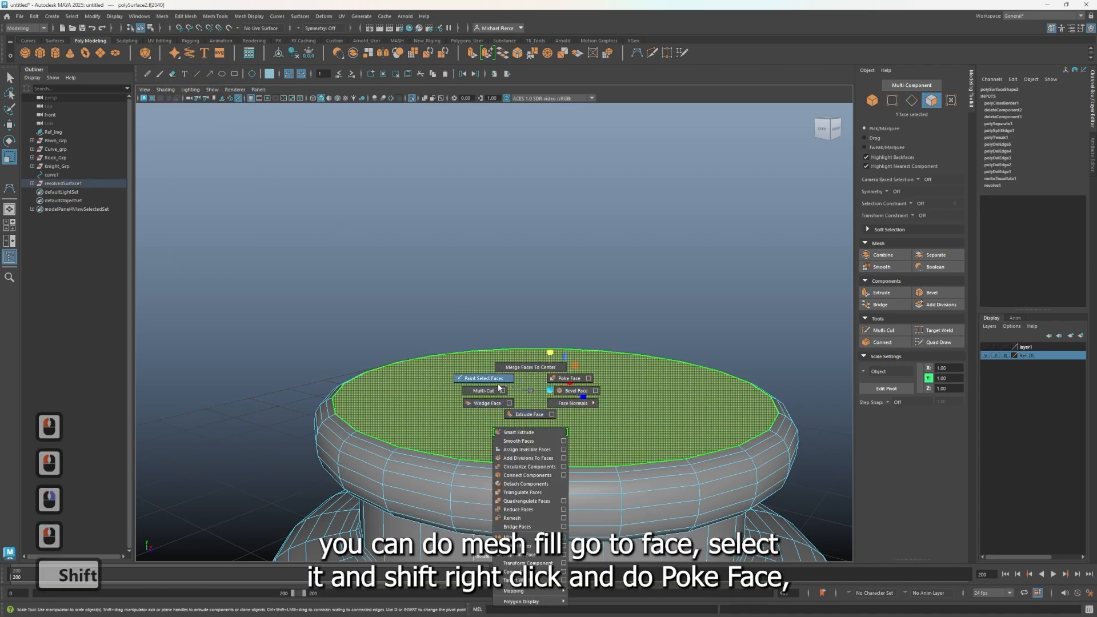
click(562, 382)
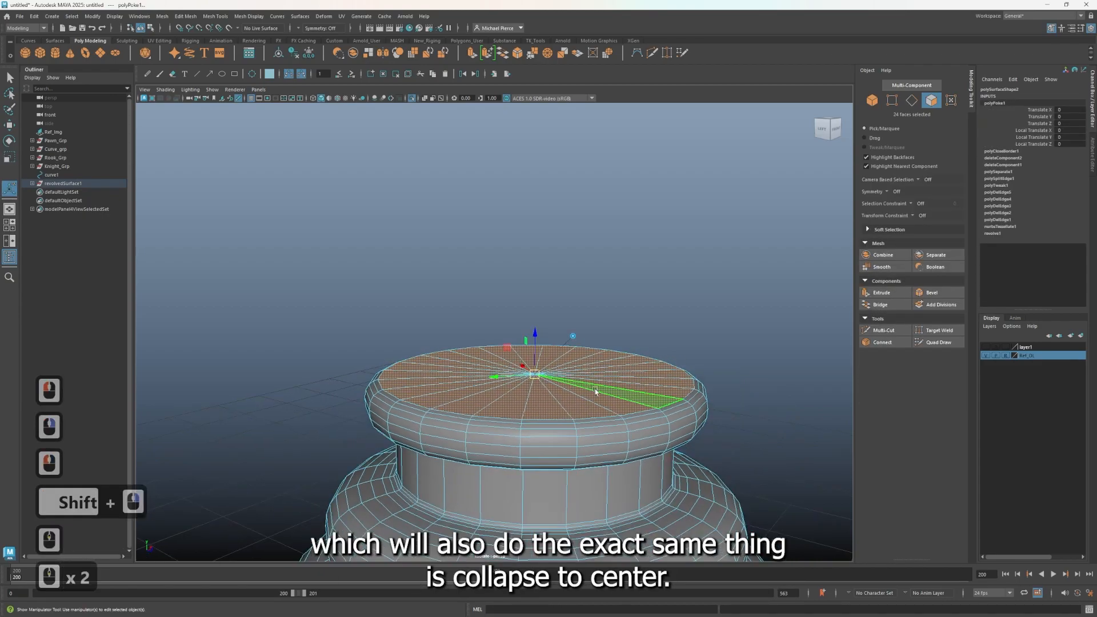
Step: Bring all the bishop pieces back into view and isolate only the top knob
key(ctrl+1)
scroll(572, 354, down, 2)
mouse_move(554, 384)
alt+mouse_down()
mouse_move(508, 365)
mouse_move(545, 379)
alt+mouse_up()
alt+middle_drag(685, 309, 566, 549)
click(441, 190)
scroll(445, 197, up, 2)
alt+middle_drag(485, 263, 525, 354)
alt+scroll(503, 318, up, 3)
key(ctrl+1)
mouse_move(475, 303)
alt+mouse_down()
mouse_move(471, 274)
mouse_move(521, 330)
mouse_move(472, 336)
mouse_move(465, 321)
alt+mouse_up()
Step: Delete the lowest ring of faces around the open underside of the knob
right_drag(466, 337, 477, 318)
click(477, 318)
shift+click(563, 308)
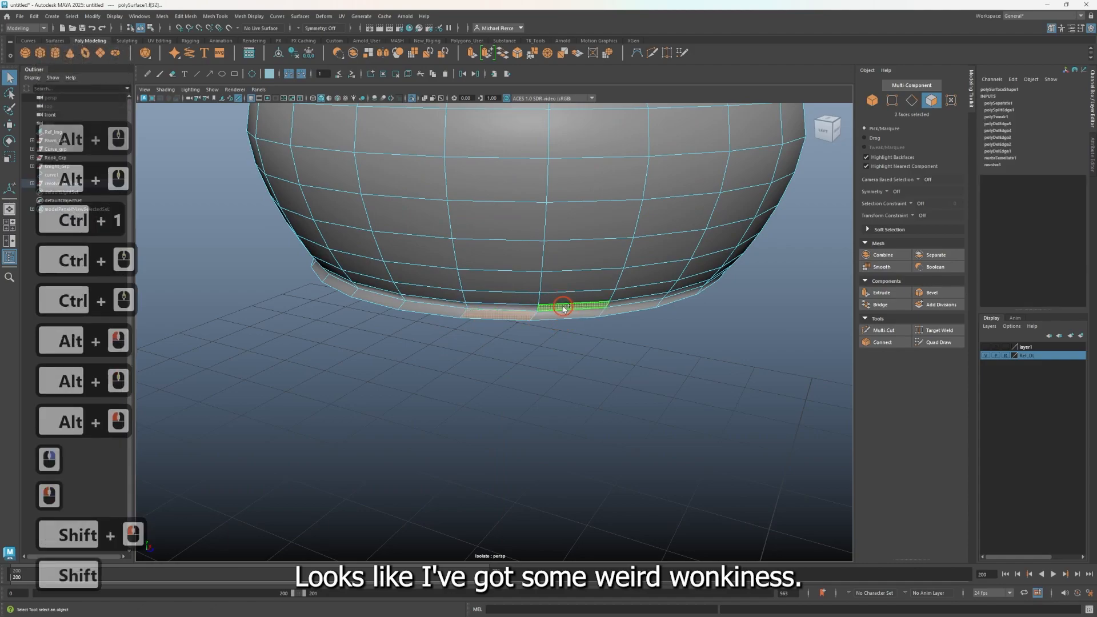
shift+double_click(522, 313)
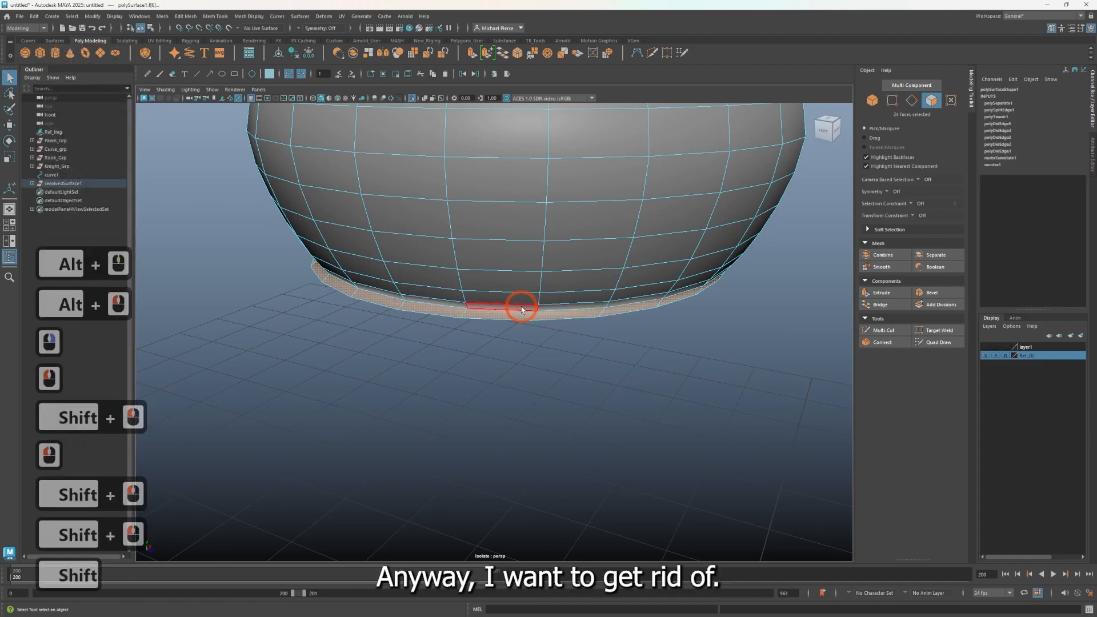
key(Delete)
click(517, 308)
shift+double_click(552, 310)
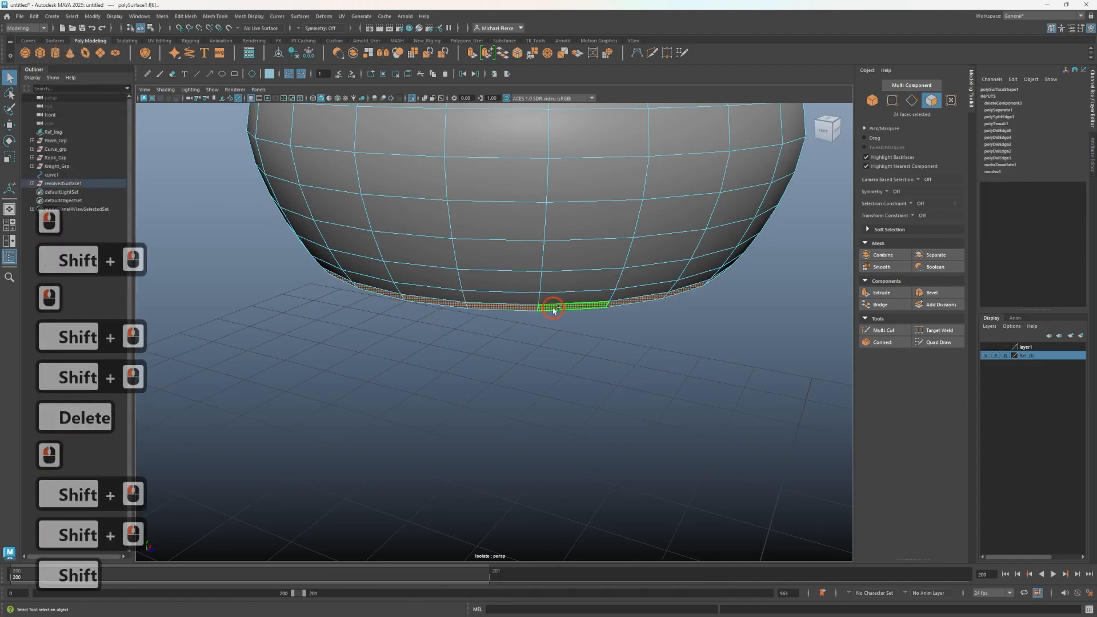
Step: Extrude the border edge loop of the knob's underside inward and collapse it to the center to close the hole
right_drag(520, 315, 520, 291)
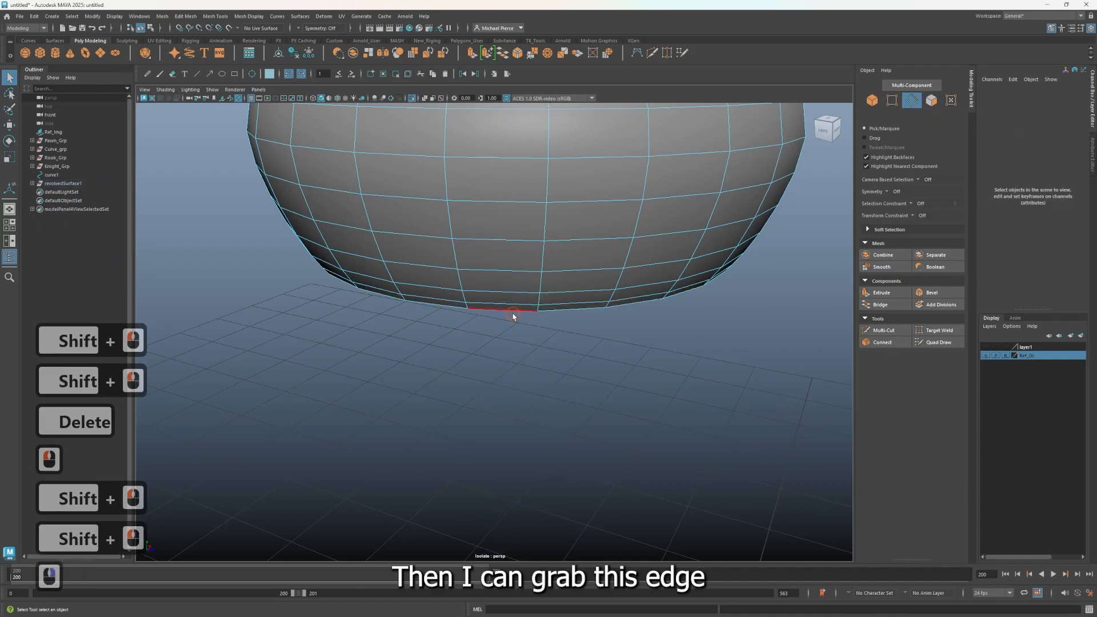
double_click(512, 312)
alt+drag(523, 333, 517, 303)
key(r)
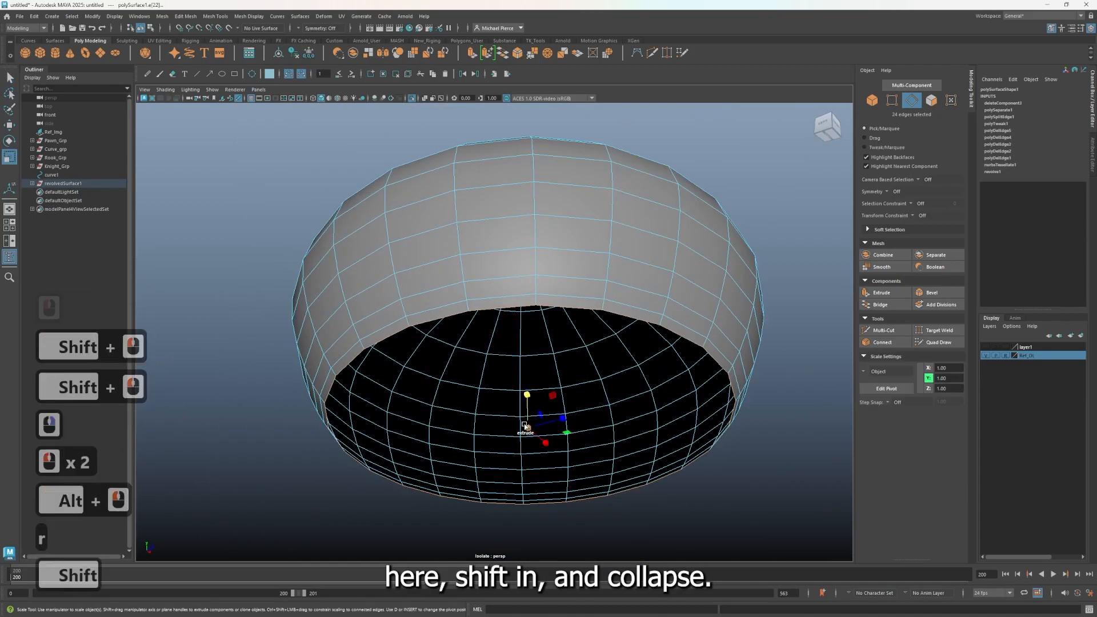
shift+drag(525, 425, 496, 409)
click(547, 53)
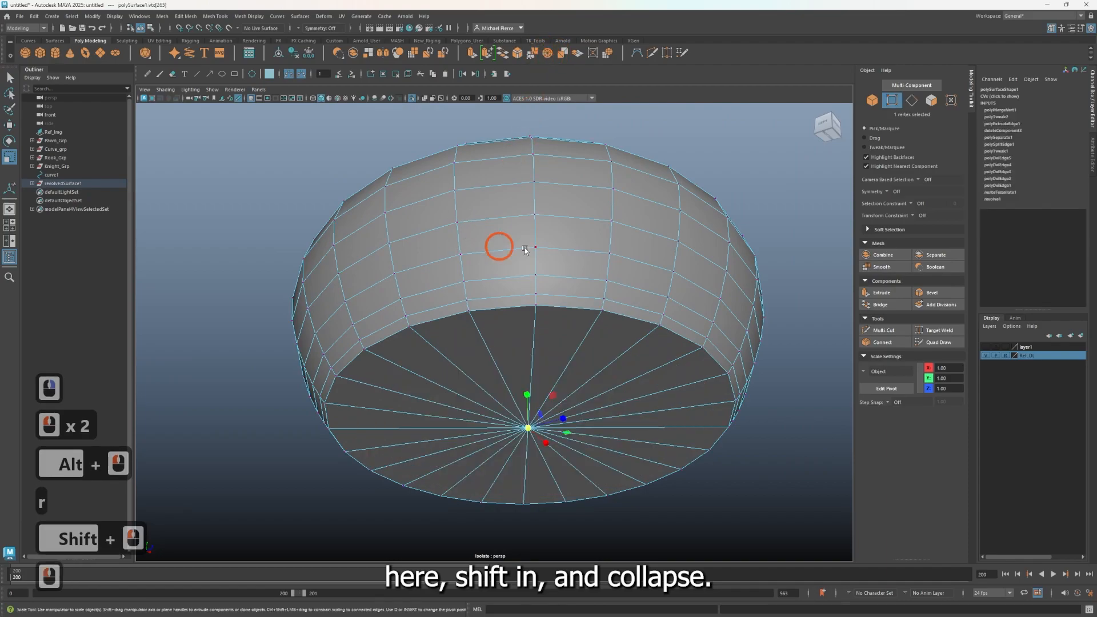
key(3)
key(1)
right_drag(511, 314, 488, 296)
click(498, 324)
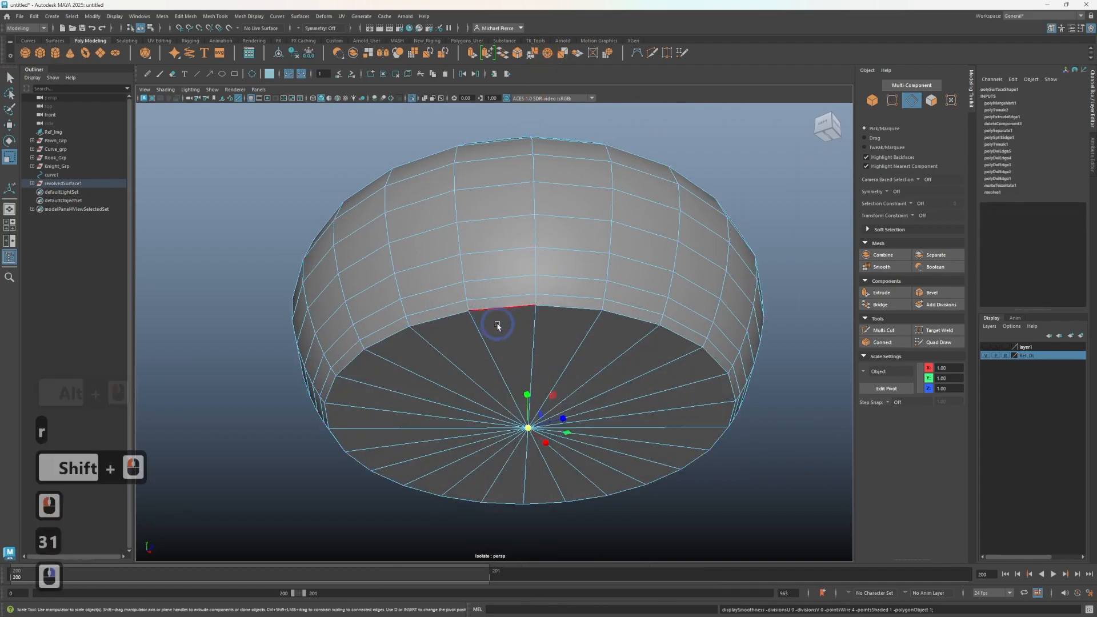
Step: Select all the triangular cap faces under the knob and extrude them slightly inward to add a supporting edge loop
right_drag(494, 313, 487, 355)
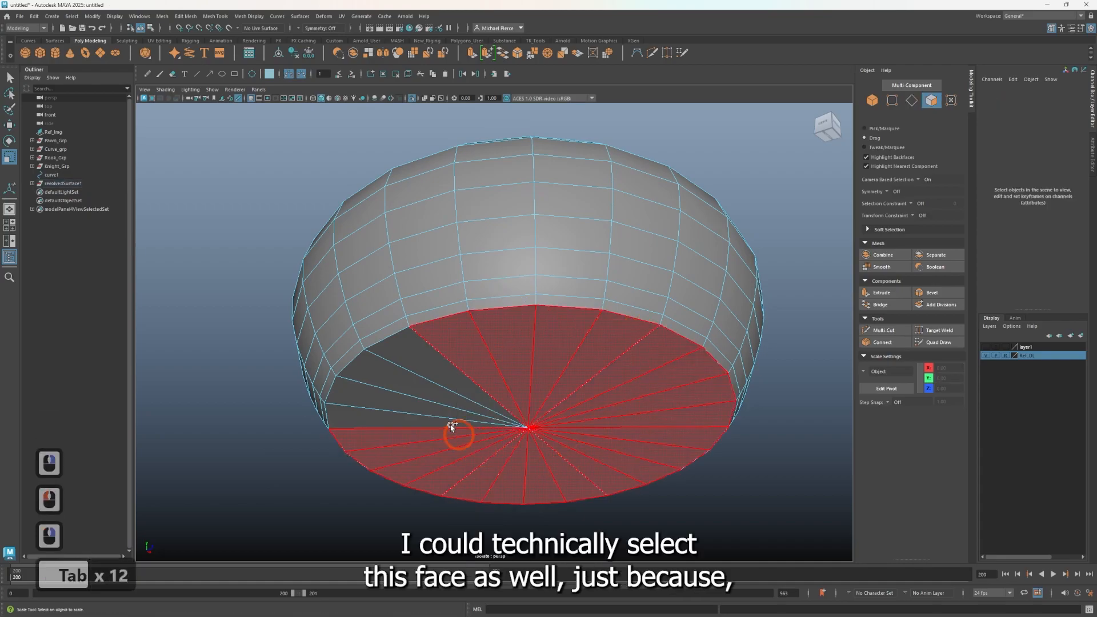
drag(457, 432, 491, 389)
key(t)
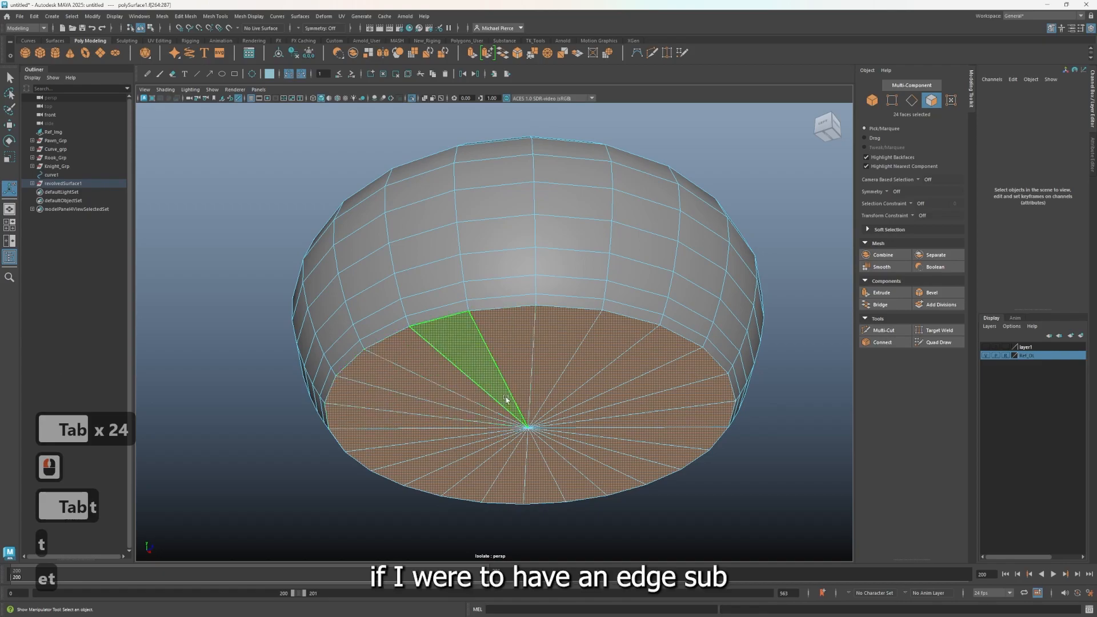
key(w)
key(r)
alt+drag(506, 426, 455, 415)
shift+click(464, 403)
Step: Turn on the smooth preview for the knob, return to object mode and show all the pieces again
key(3)
right_drag(480, 389, 725, 309)
click(726, 310)
scroll(698, 355, down, 9)
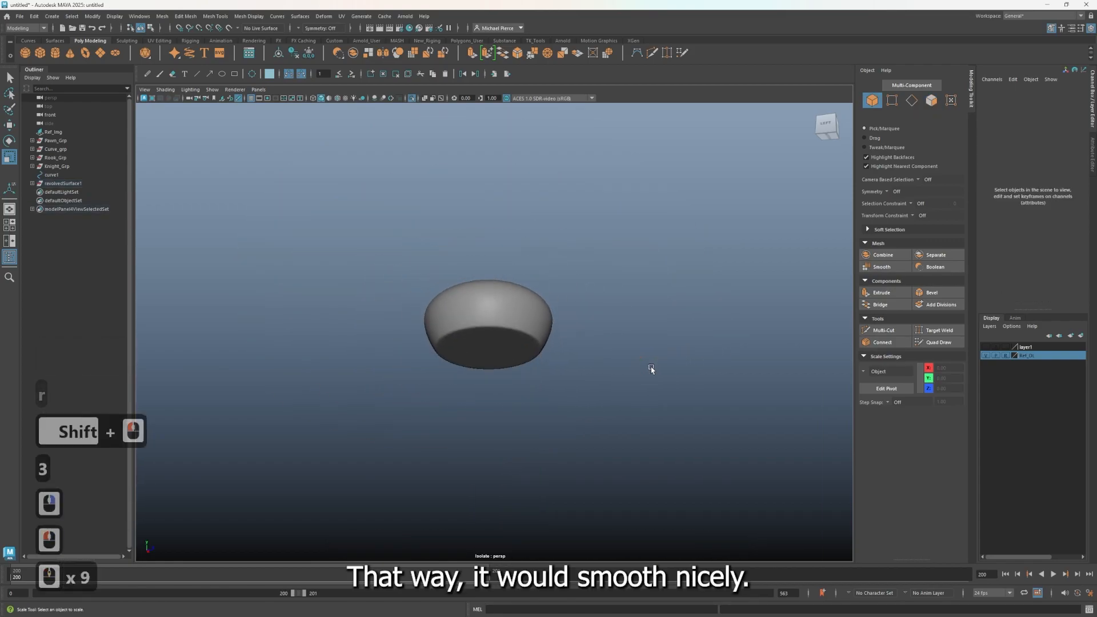
key(ctrl+1)
alt+drag(605, 345, 528, 394)
alt+right_drag(528, 395, 543, 343)
alt+drag(542, 343, 568, 245)
alt+right_drag(568, 245, 544, 436)
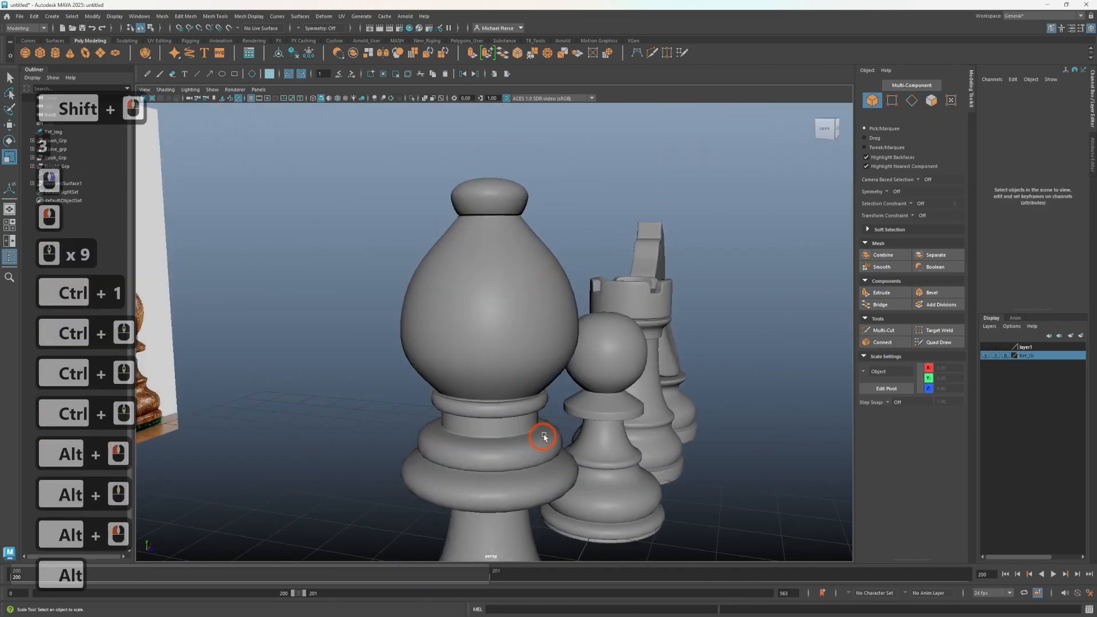
Step: Isolate the bishop's body and turn on its smooth preview to check the capped collar
scroll(515, 411, up, 2)
click(478, 390)
scroll(478, 390, up, 4)
key(ctrl+1)
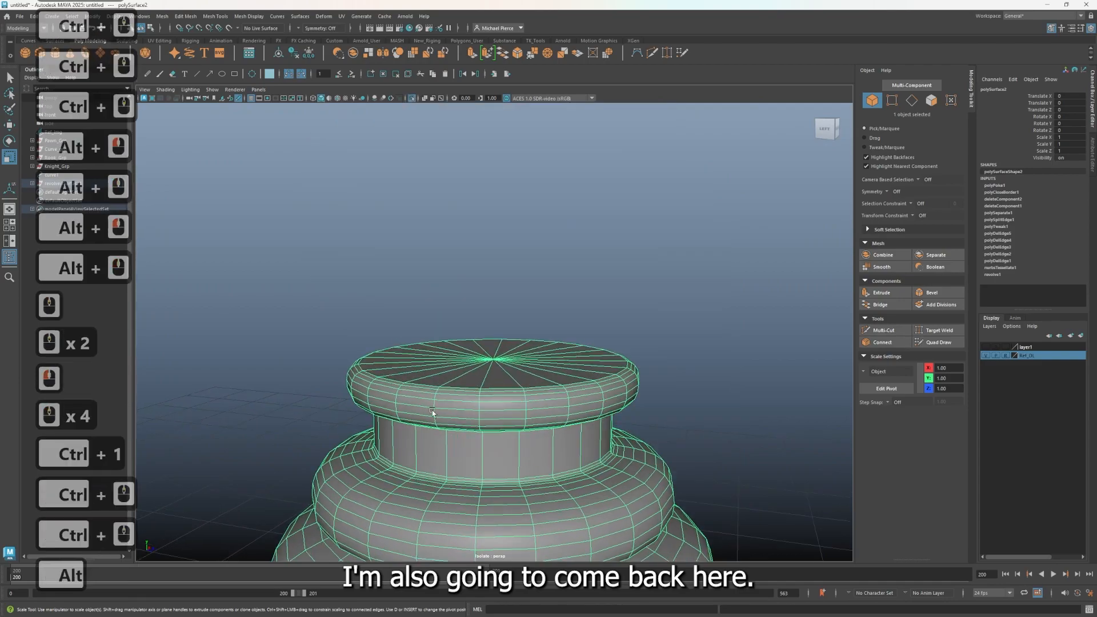
alt+drag(478, 400, 451, 390)
key(3)
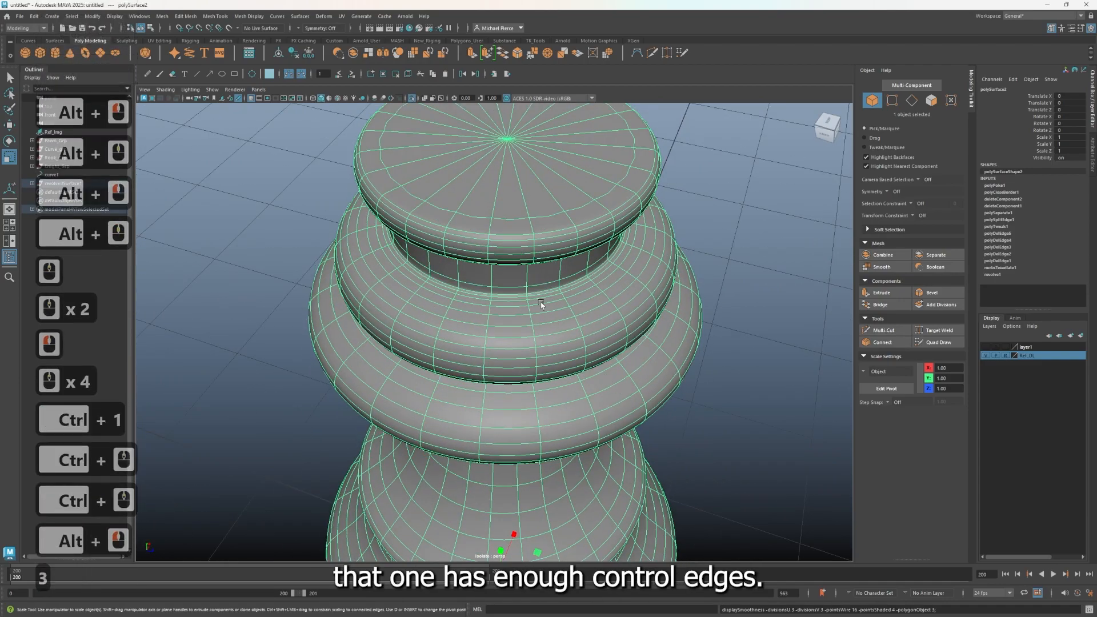
Step: Leave the body's isolated view and isolate the bishop's head piece
key(ctrl+1)
scroll(537, 333, down, 5)
alt+drag(519, 311, 474, 277)
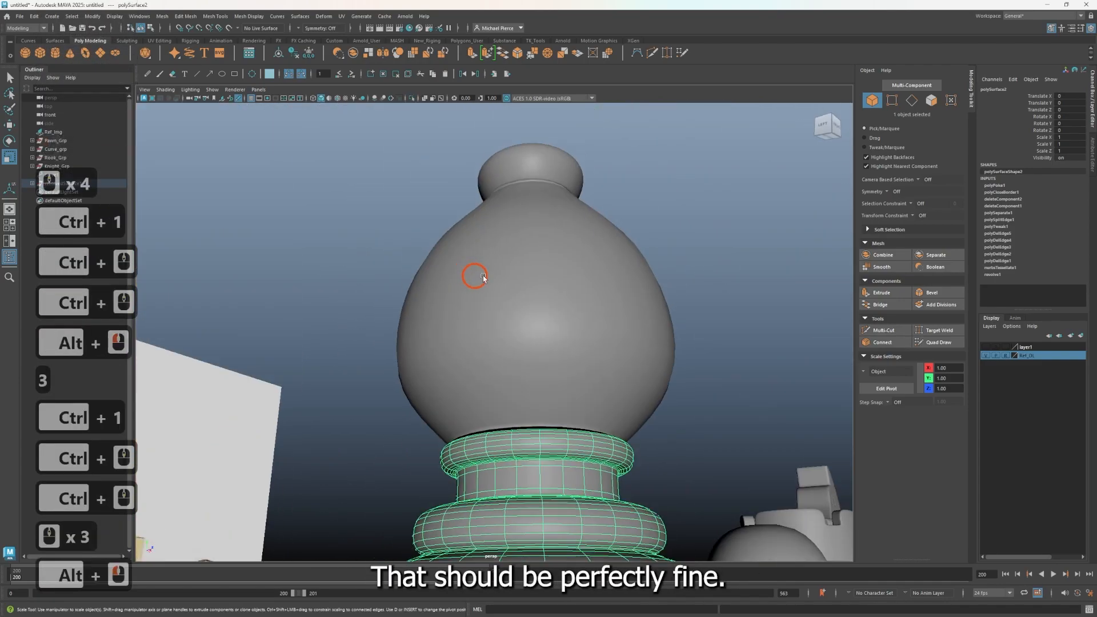
alt+middle_drag(478, 281, 498, 363)
click(498, 364)
key(ctrl+1)
alt+drag(522, 355, 534, 323)
alt+middle_drag(534, 324, 560, 492)
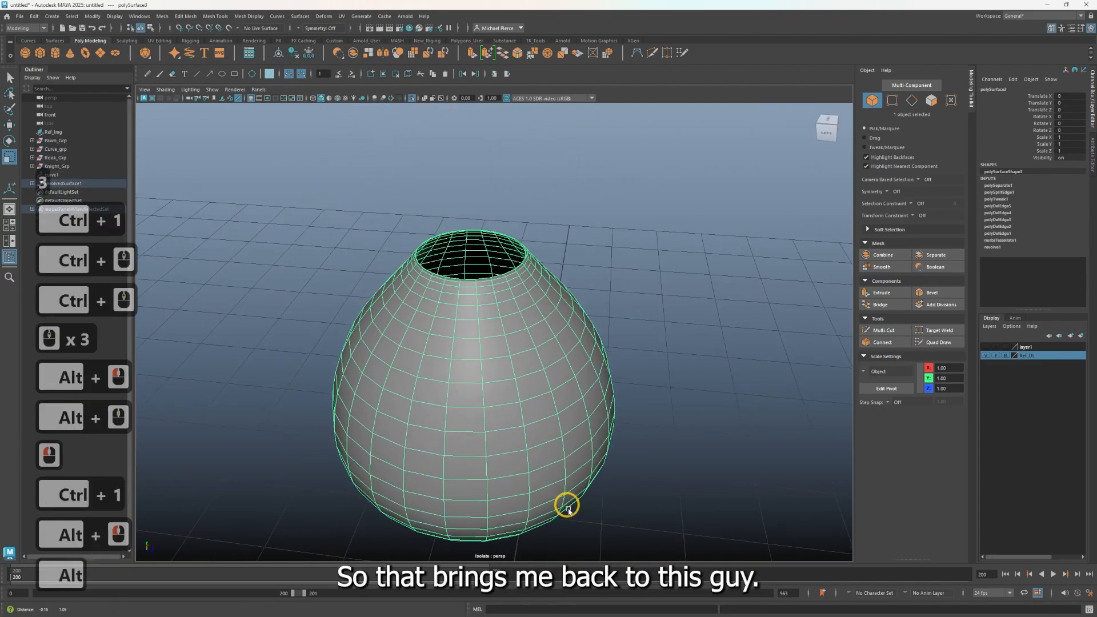
Step: Delete the two rings of faces lining the rim of the top opening on the bishop's head
scroll(514, 270, up, 2)
alt+middle_drag(514, 270, 482, 381)
alt+scroll(506, 342, up, 3)
right_drag(480, 375, 468, 345)
right_drag(490, 399, 491, 390)
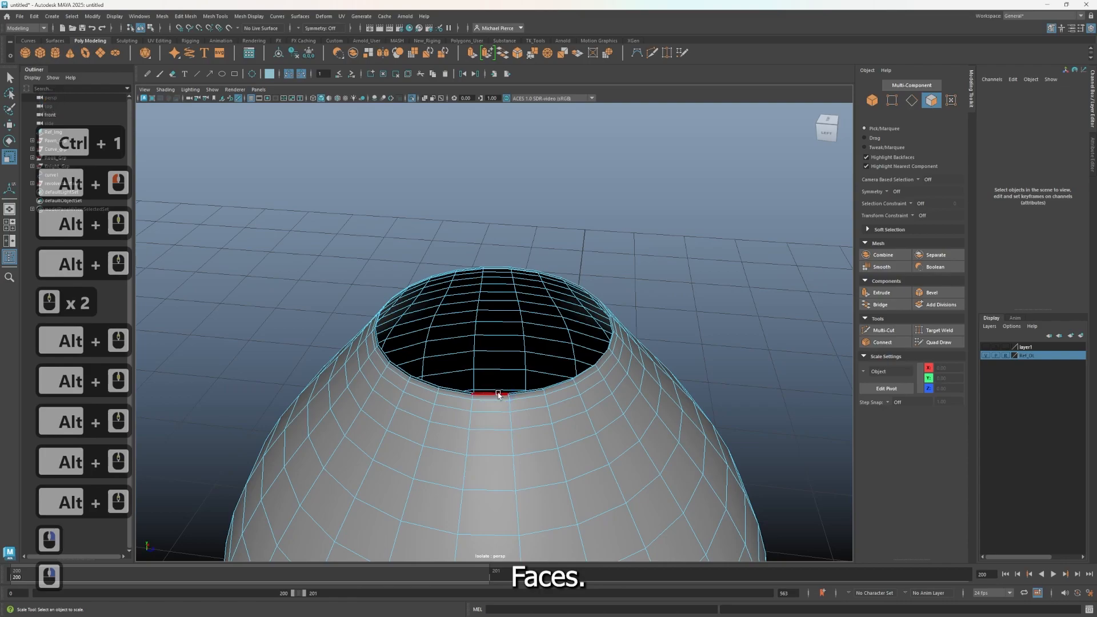
click(499, 400)
shift+double_click(534, 394)
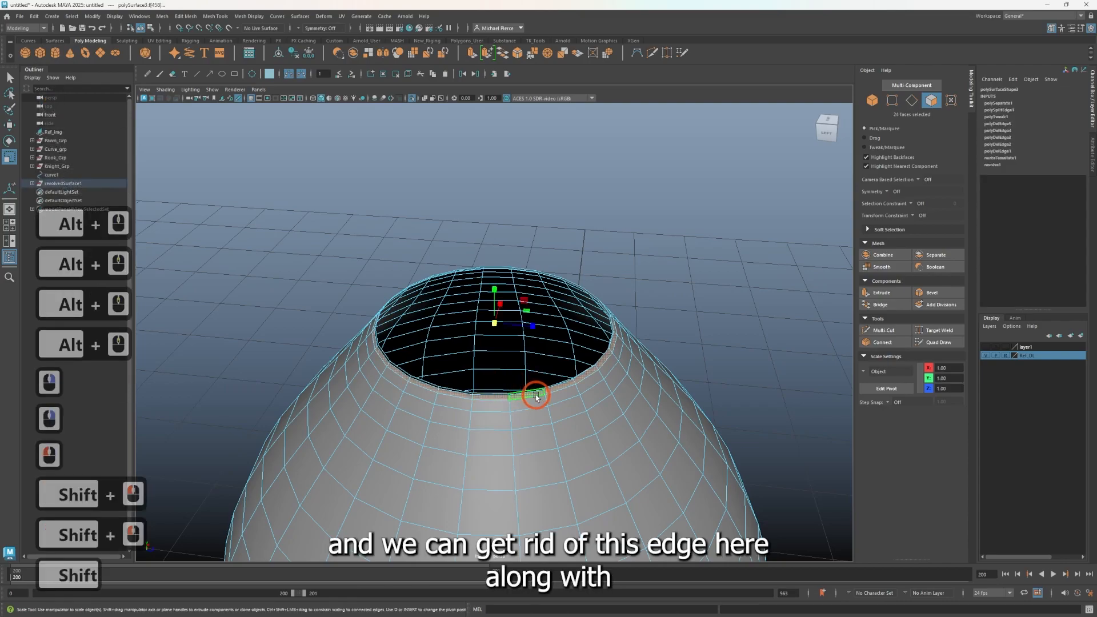
key(Delete)
click(549, 389)
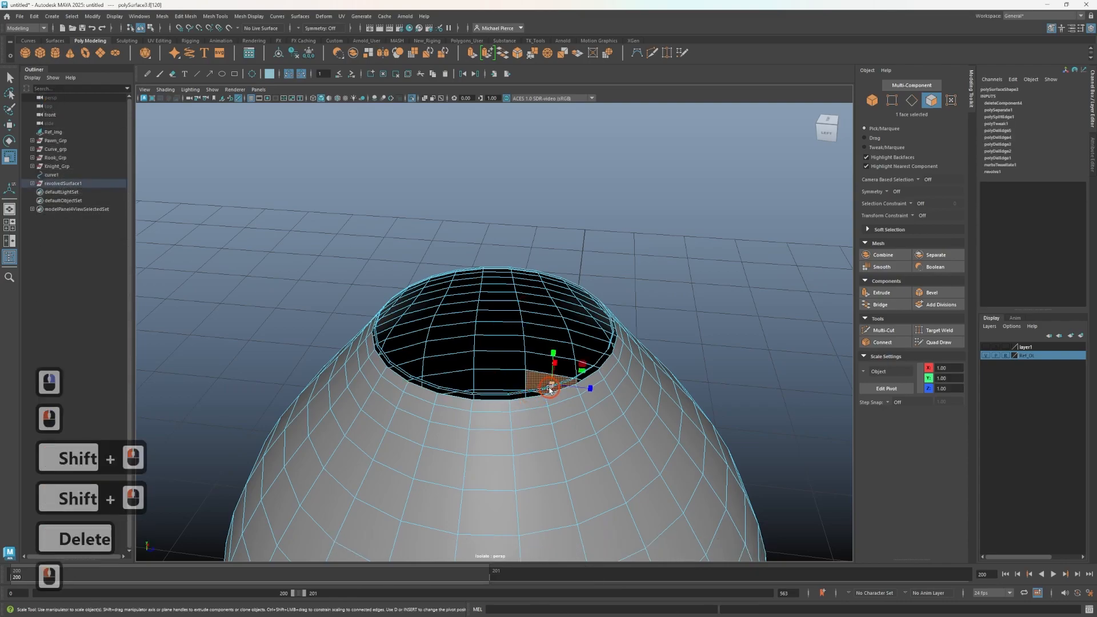
double_click(520, 394)
key(Delete)
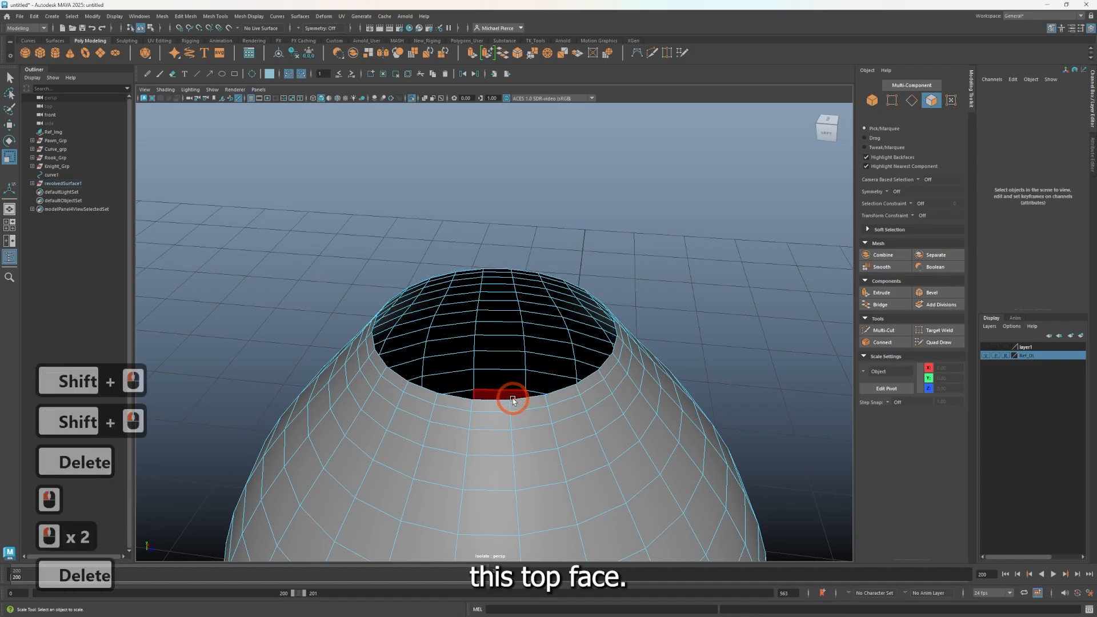
Step: Extrude the head's top border edges inward twice, merging the last loop to its center to cap the opening
right_drag(508, 399, 506, 344)
double_click(501, 397)
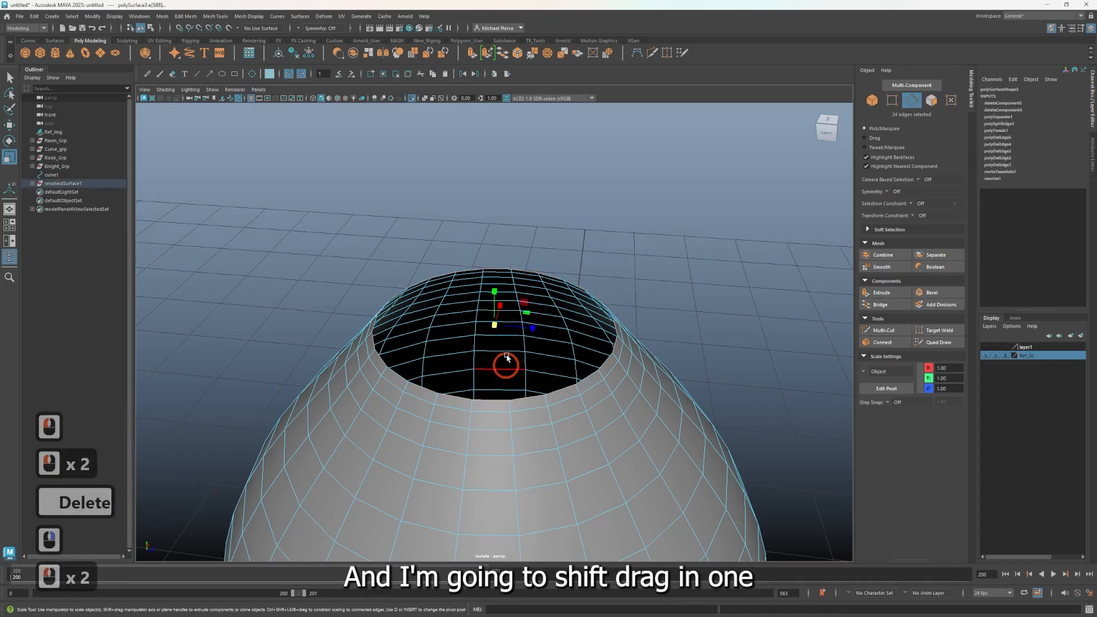
key(r)
shift+drag(494, 326, 474, 342)
key(w)
key(r)
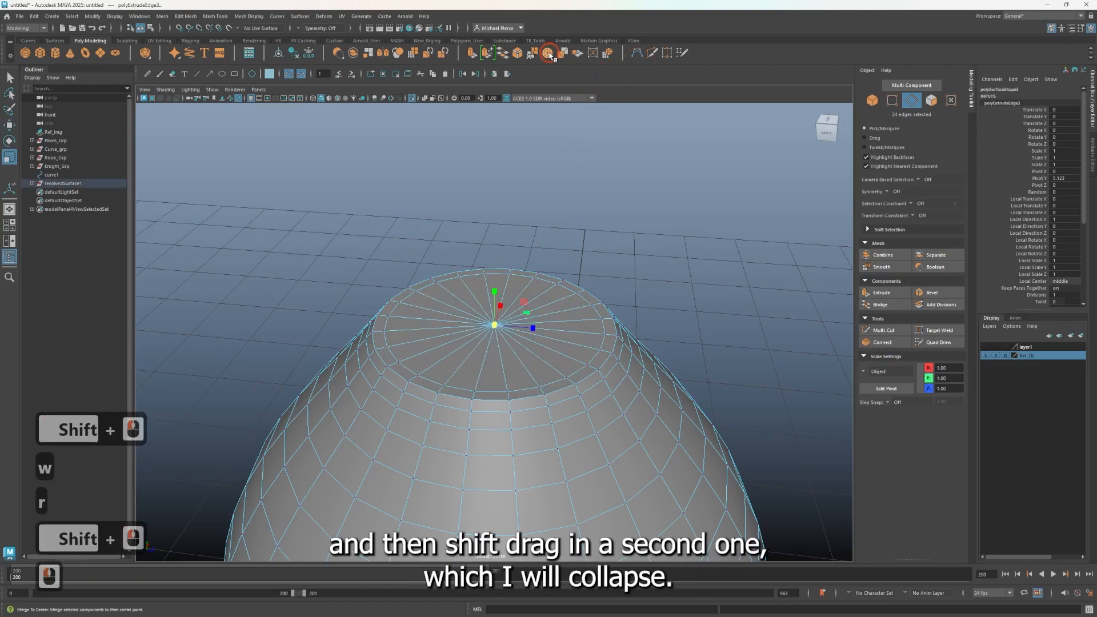
click(620, 325)
Step: Delete the narrow ring of faces around the bottom opening of the bishop's head
alt+drag(620, 326, 561, 400)
alt+right_drag(561, 400, 659, 171)
alt+middle_drag(659, 170, 657, 109)
alt+drag(589, 457, 648, 348)
alt+middle_drag(649, 349, 713, 262)
scroll(474, 302, up, 2)
alt+drag(466, 301, 440, 399)
alt+middle_drag(441, 399, 434, 426)
alt+right_drag(433, 426, 423, 396)
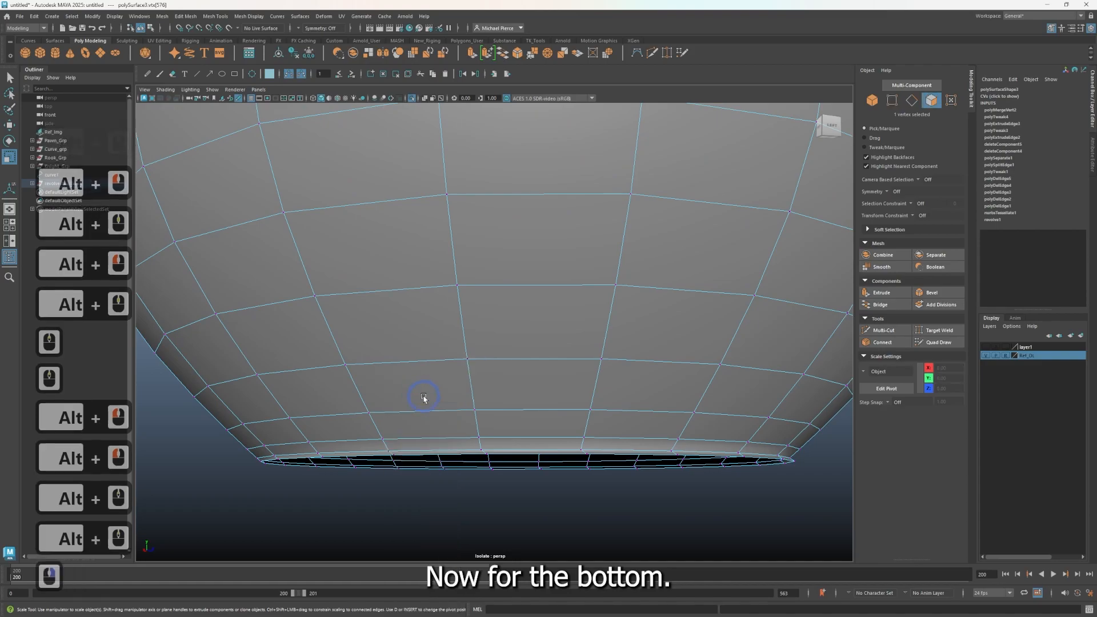
click(432, 453)
shift+drag(510, 452, 517, 447)
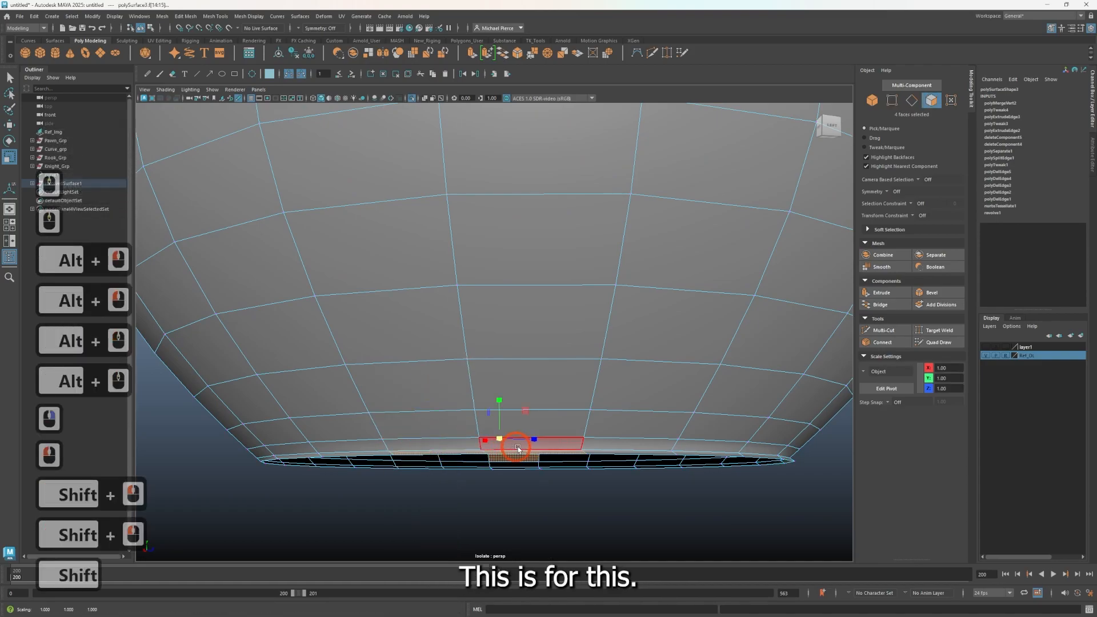
click(531, 453)
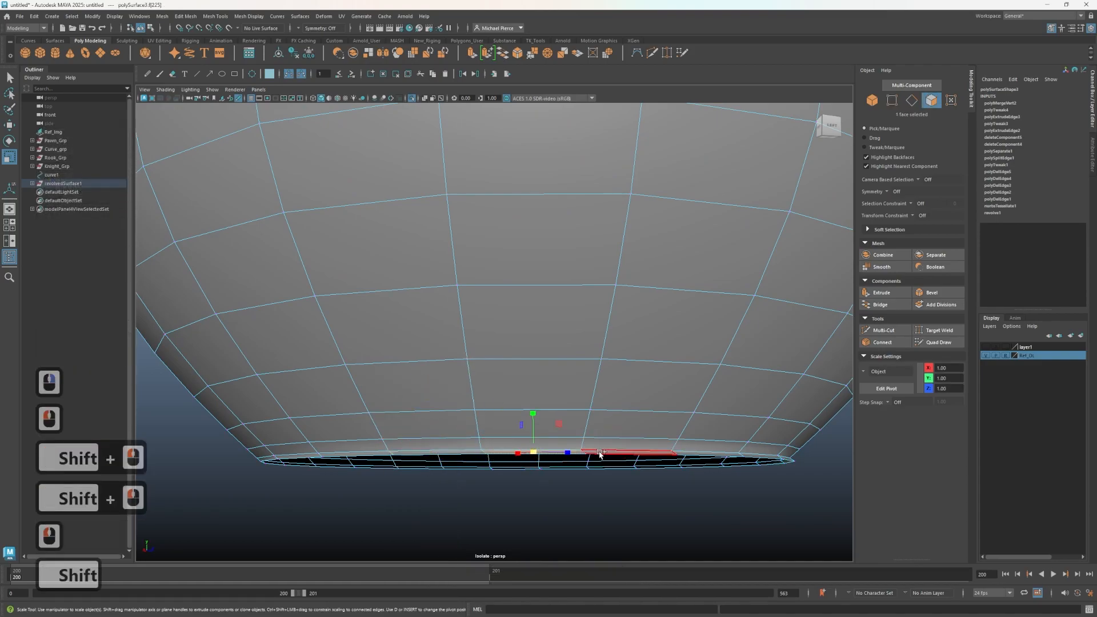
shift+double_click(600, 453)
key(Delete)
Step: Extrude the head's bottom border edges slightly inward, extrude them again and merge that loop to its center
right_drag(573, 454, 566, 357)
double_click(537, 452)
key(r)
shift+drag(519, 462, 502, 493)
shift+drag(504, 536, 502, 534)
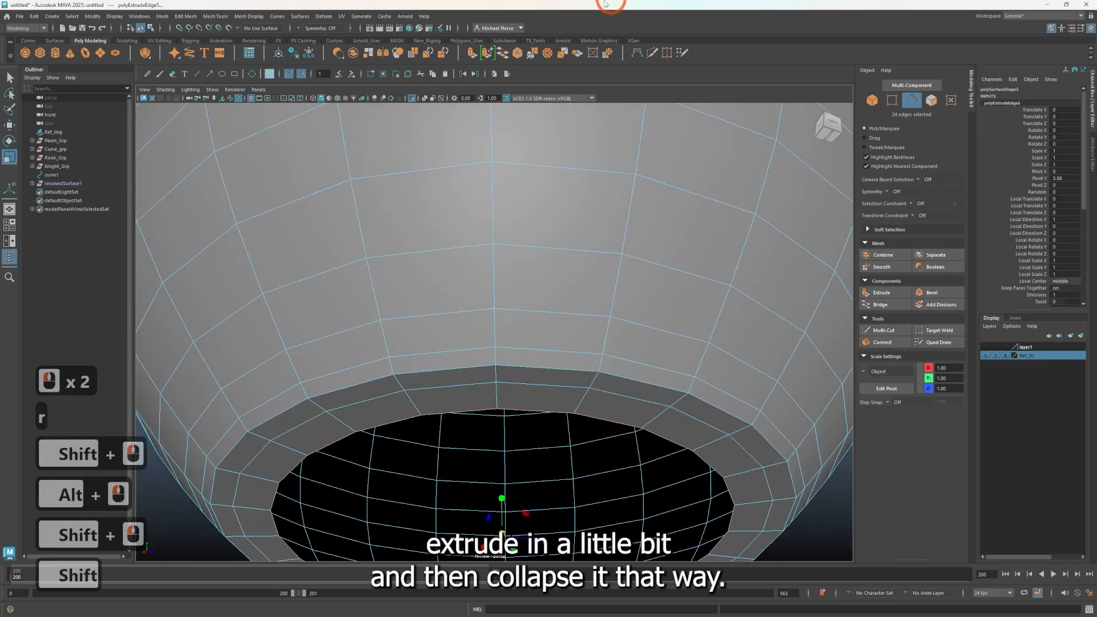
click(547, 59)
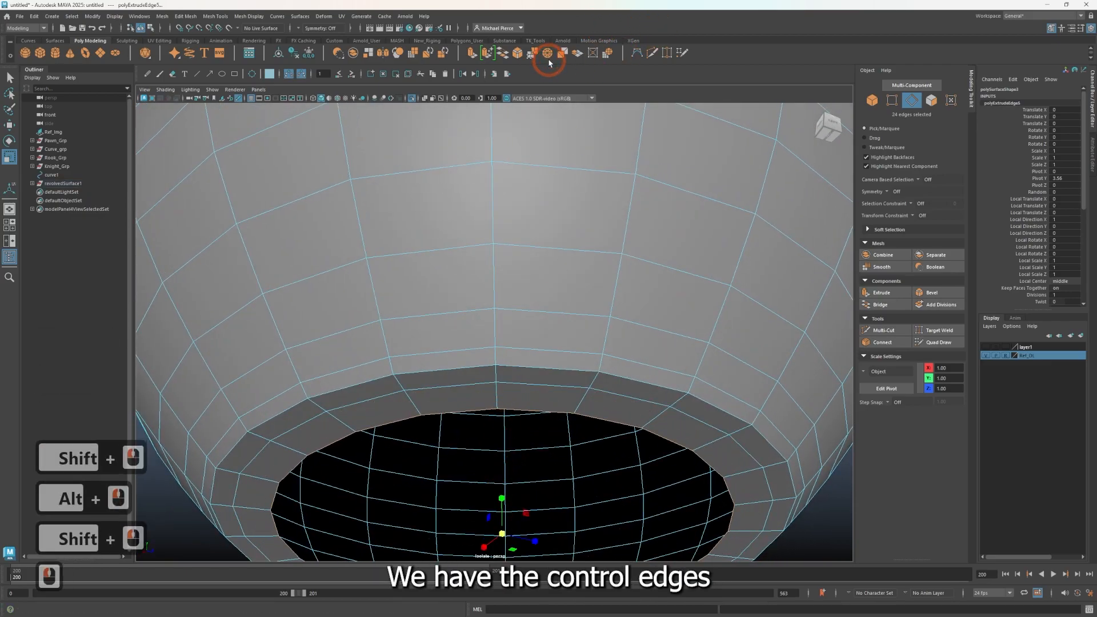
click(549, 63)
click(549, 58)
Step: Return the capped head to object mode and leave isolation to show all the chess pieces
scroll(526, 137, down, 13)
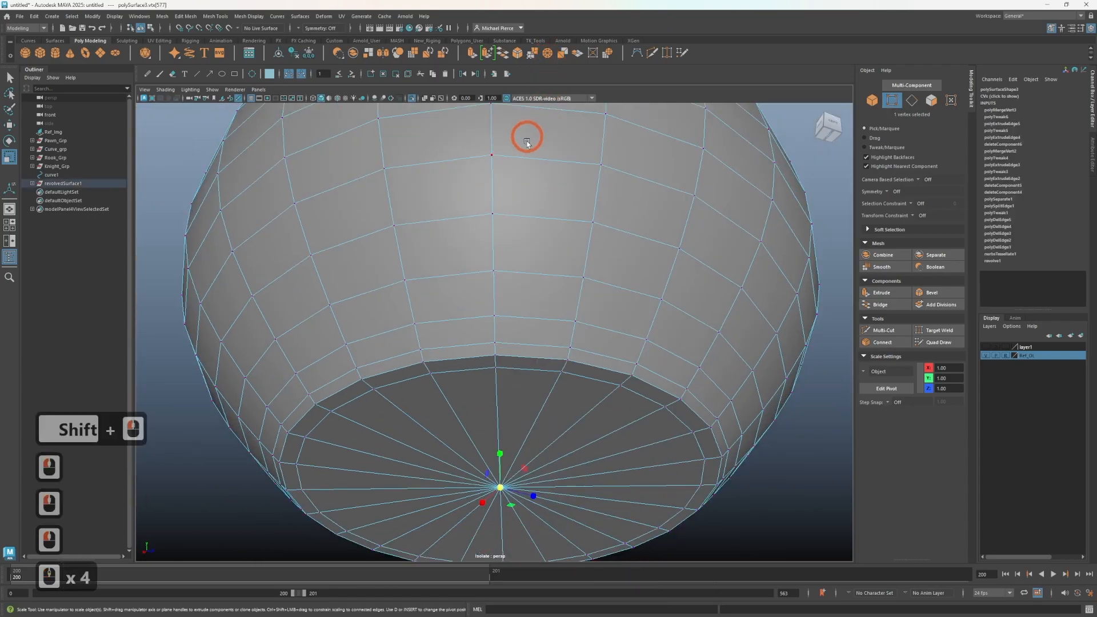
alt+drag(468, 281, 425, 299)
right_drag(426, 300, 362, 346)
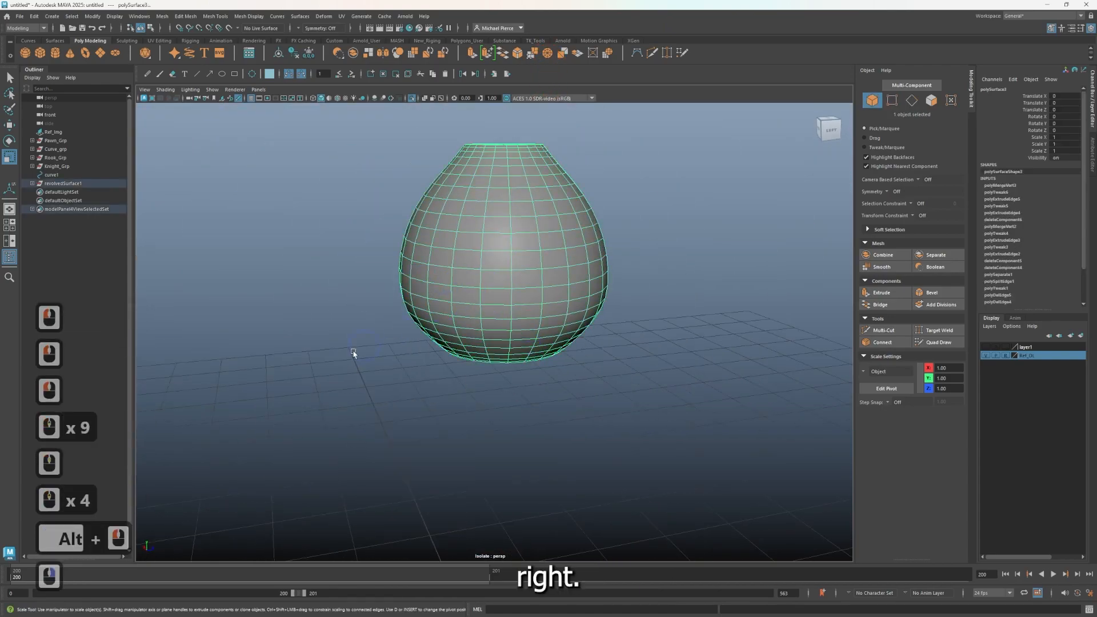
click(358, 357)
key(ctrl+1)
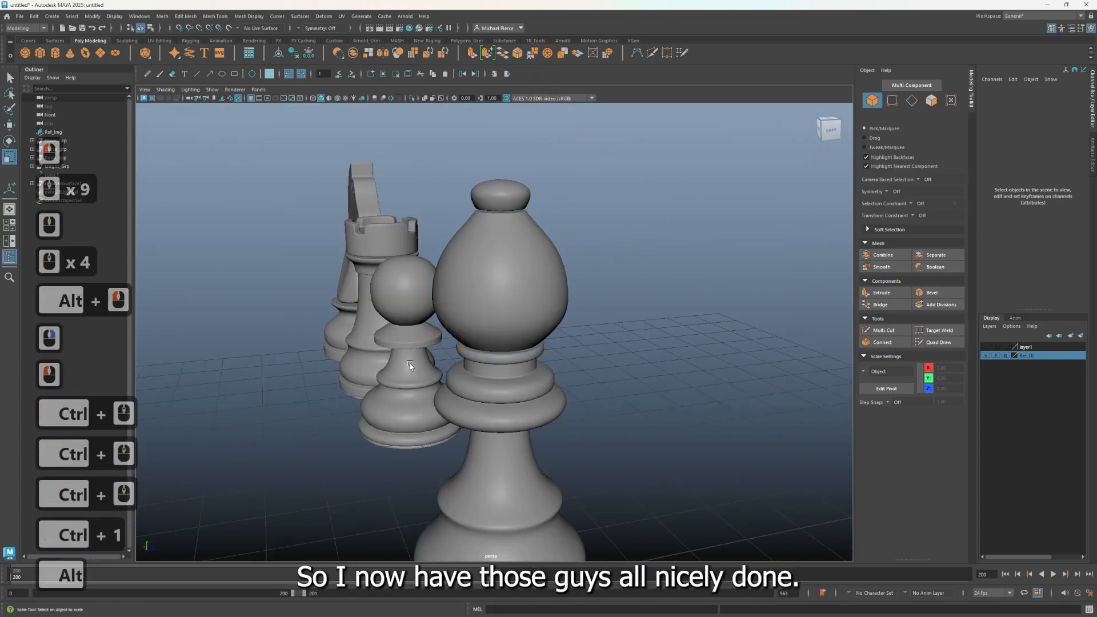
Step: Examine the assembled bishop and how its capped body, head and knob fit together
alt+drag(409, 365, 470, 358)
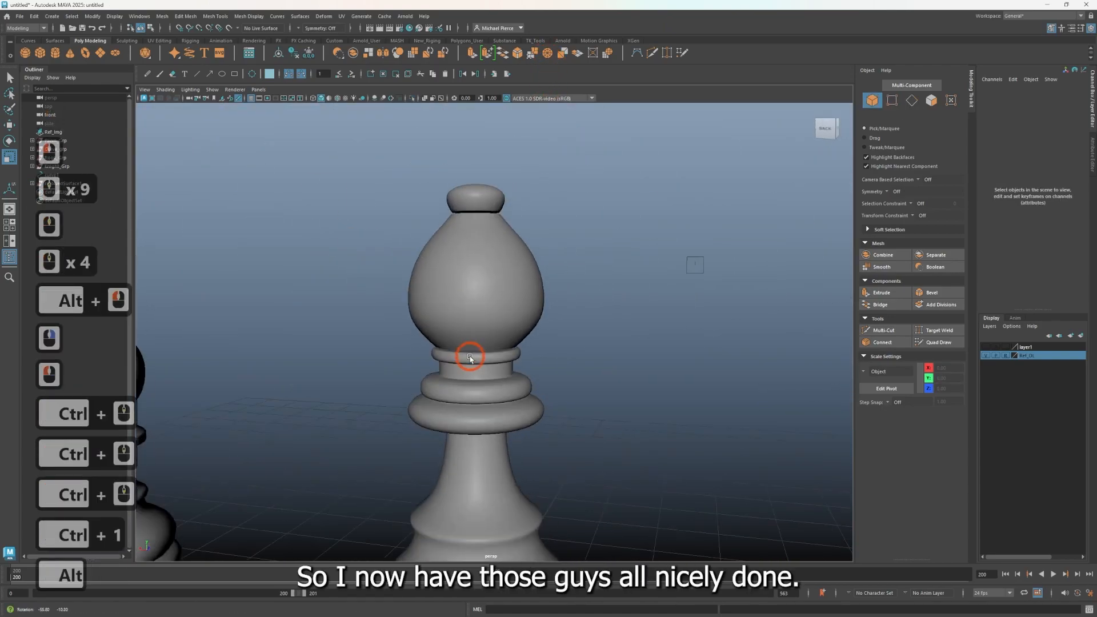
alt+middle_drag(492, 373, 497, 397)
click(480, 416)
click(479, 409)
click(354, 358)
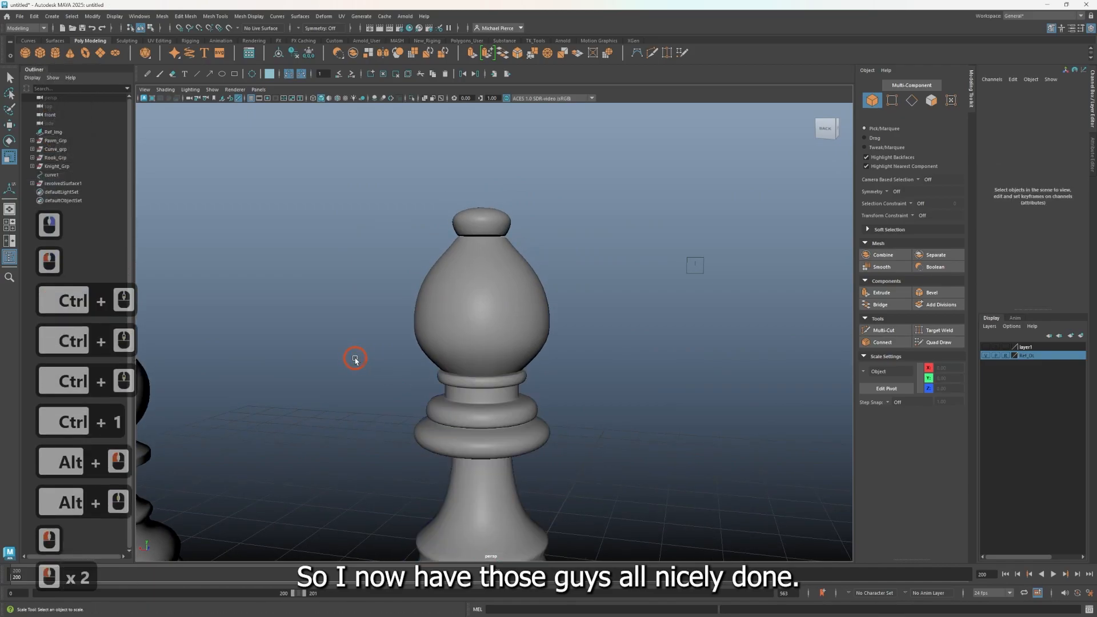
click(429, 316)
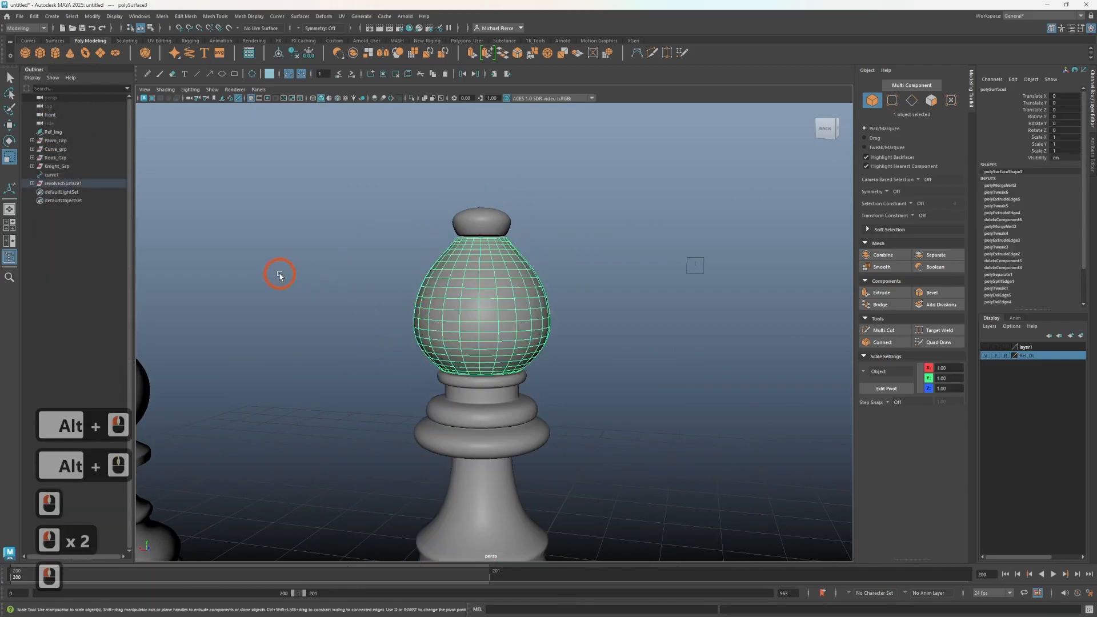
scroll(246, 260, up, 4)
scroll(355, 412, down, 4)
alt+drag(355, 411, 308, 297)
Step: Create a polygon cube and raise it in the front view to about Y 4.34, level with the bishop's head
click(41, 53)
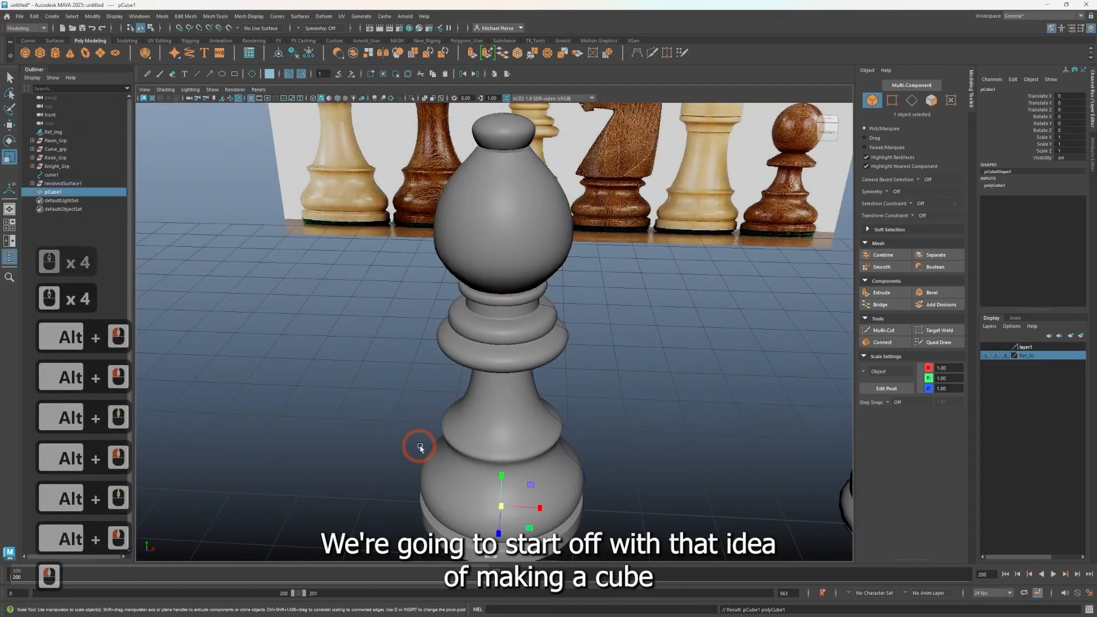
key(space)
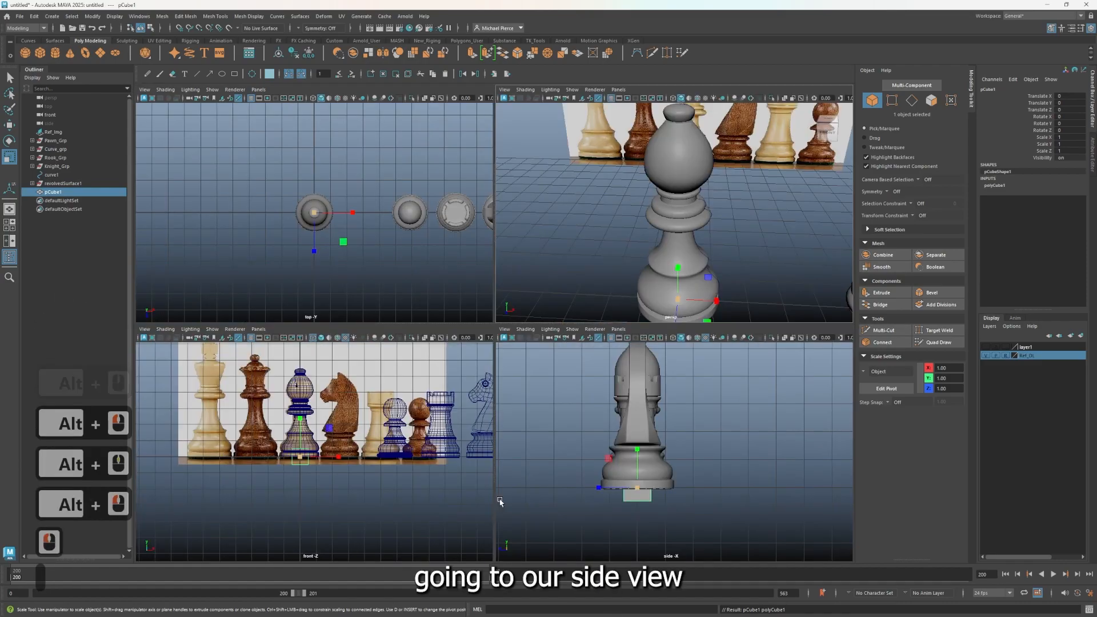
scroll(300, 440, up, 6)
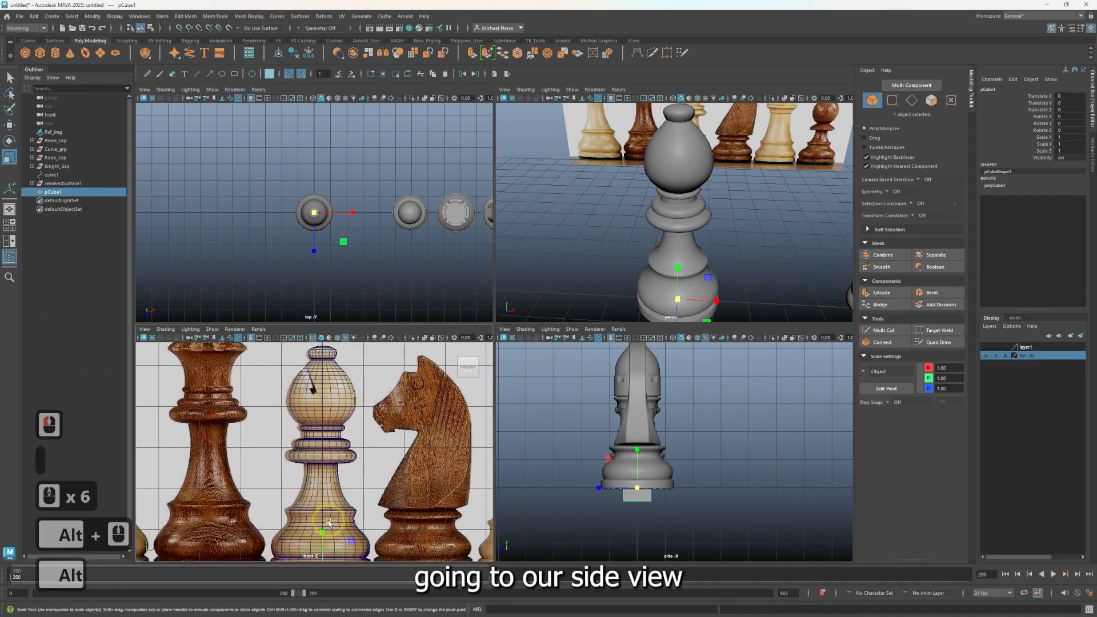
key(w)
drag(322, 534, 322, 356)
alt+middle_drag(313, 388, 299, 455)
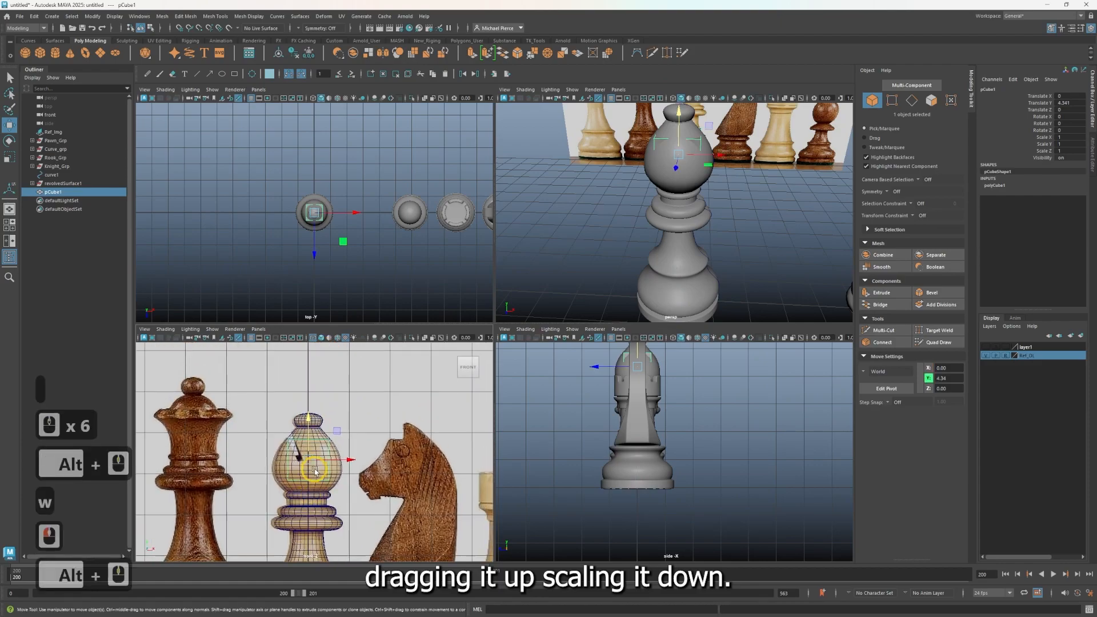
Step: Thin the cube to an X scale of about 0.185 and tilt it about 29.8° around Z
key(r)
key(w)
drag(319, 463, 321, 454)
key(r)
key(e)
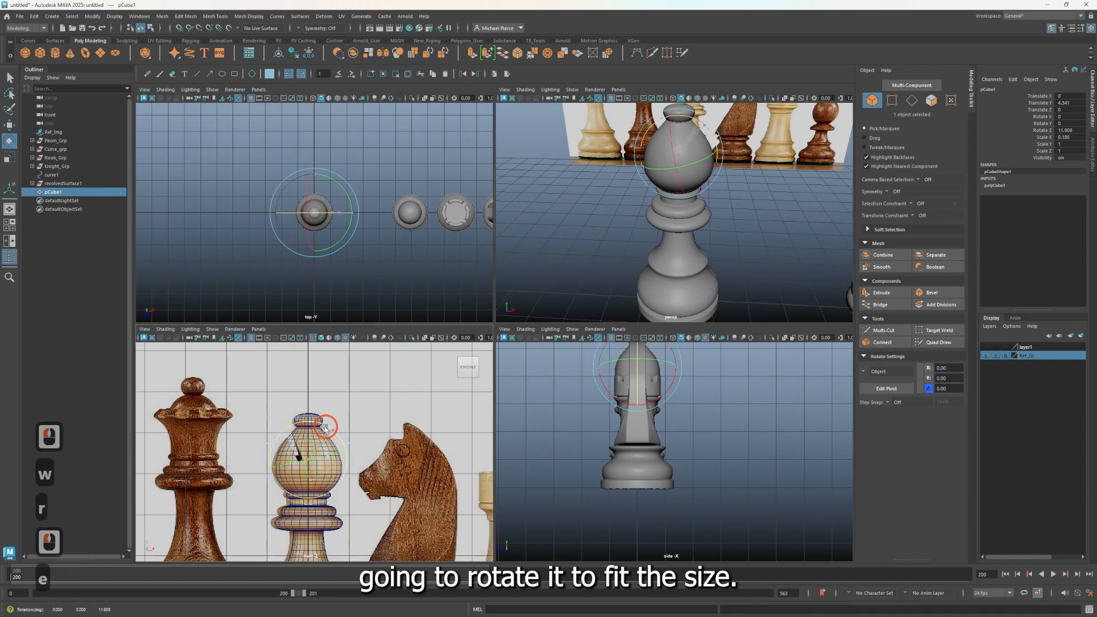
Step: Move the cube over the bishop's notch at about X -0.408, Y 4.697 and widen it to a Z scale of about 2.43
key(w)
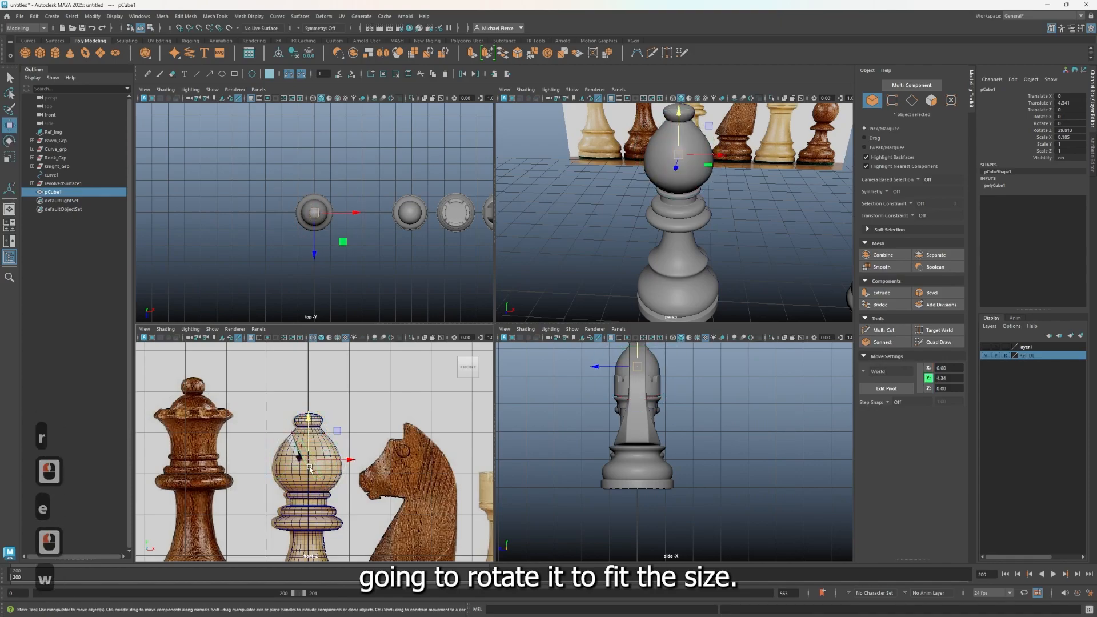
click(336, 430)
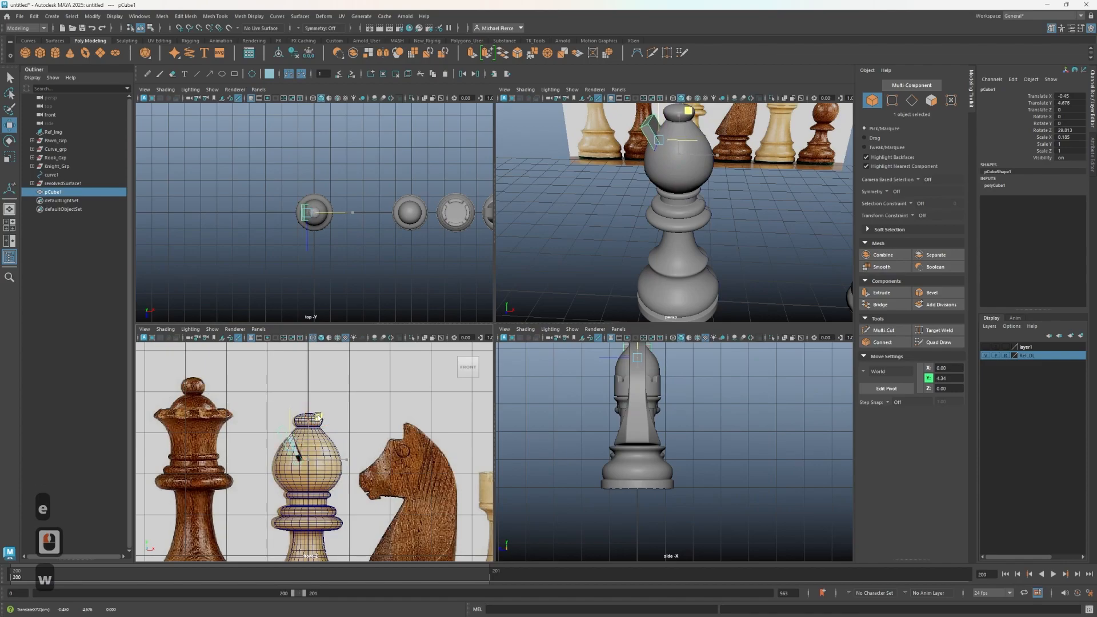
alt+drag(748, 252, 721, 201)
key(r)
click(669, 189)
scroll(285, 410, up, 6)
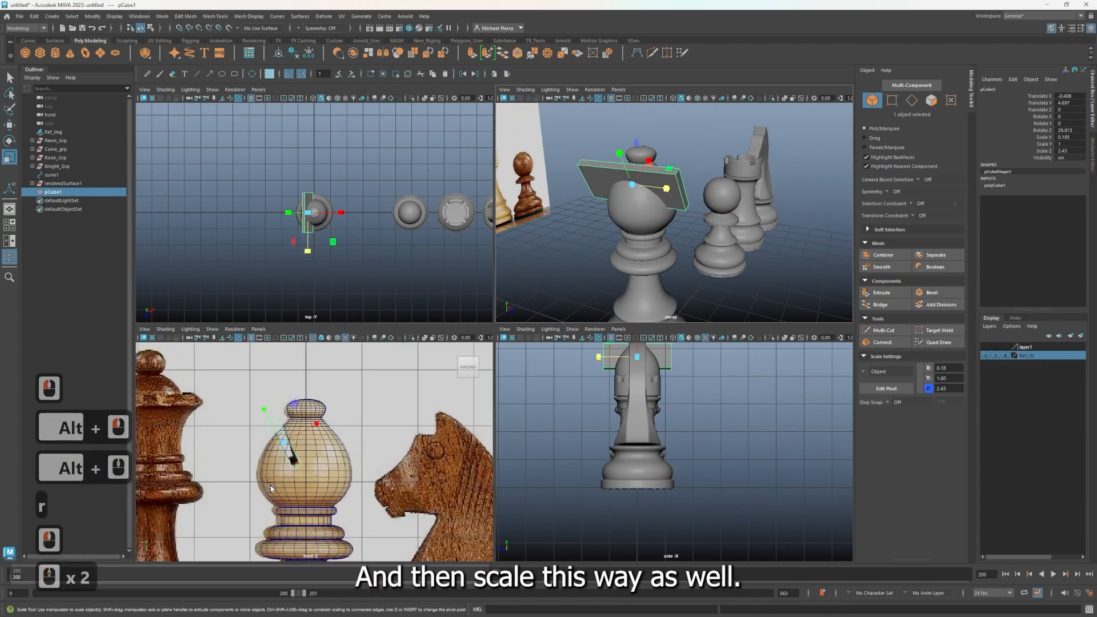
Step: Fit the cube to the notch in the reference by rotating it to about 25.7° in Z and moving it to about X -0.354, Y 4.721
key(e)
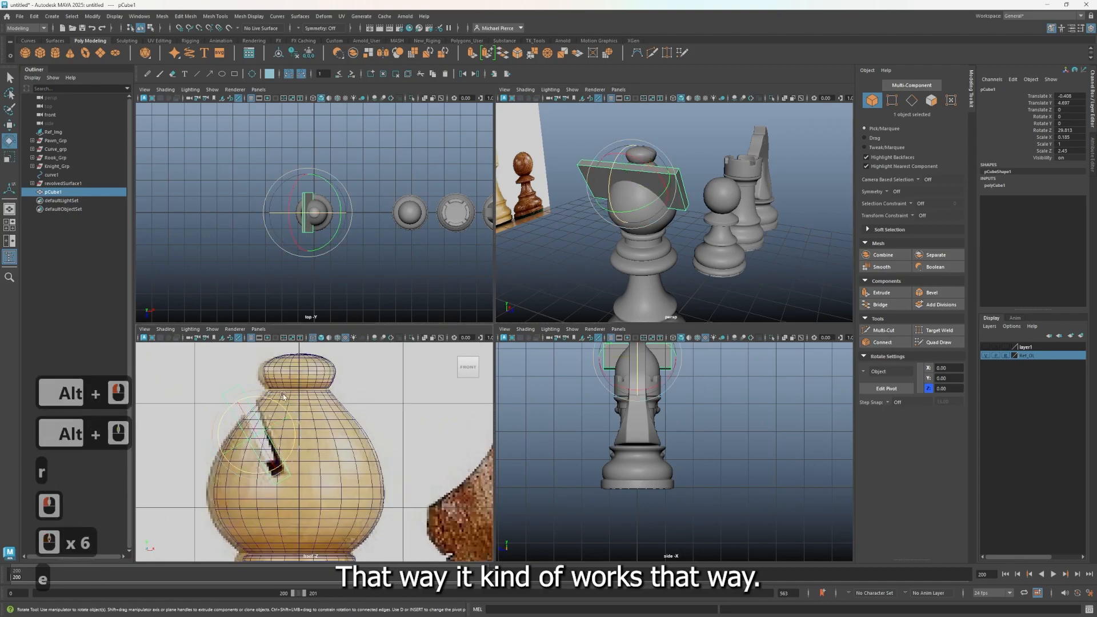
drag(279, 399, 286, 429)
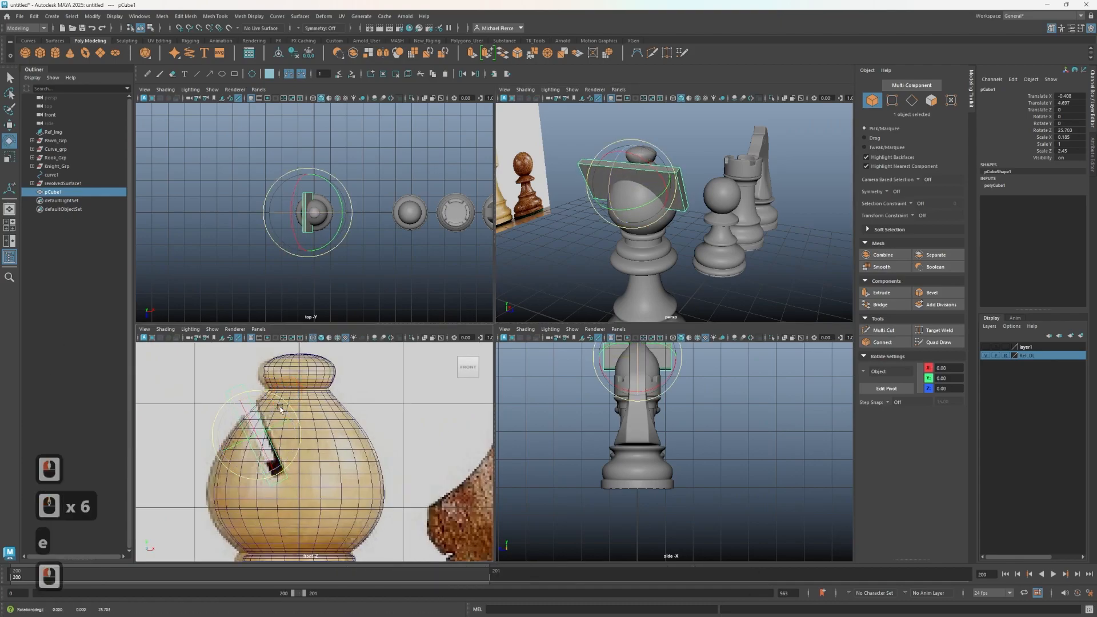
key(w)
drag(292, 400, 296, 399)
alt+drag(606, 274, 693, 225)
alt+right_drag(693, 225, 675, 225)
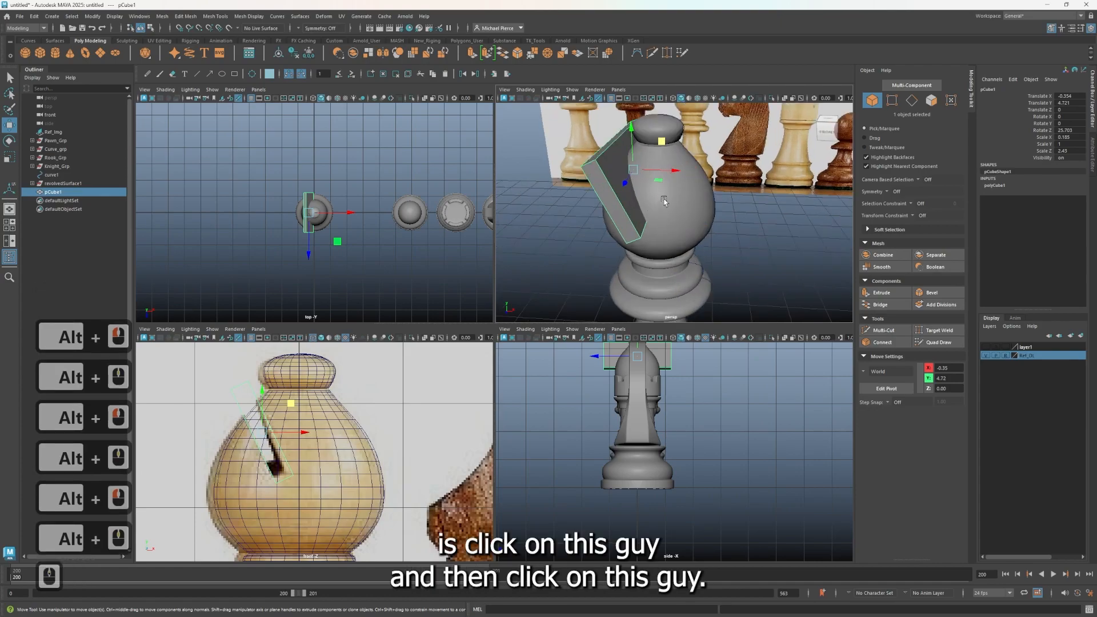
Step: Try a Boolean Difference (B-A) with the bishop's head selected first and the cube second, and undo it
click(674, 224)
shift+click(624, 193)
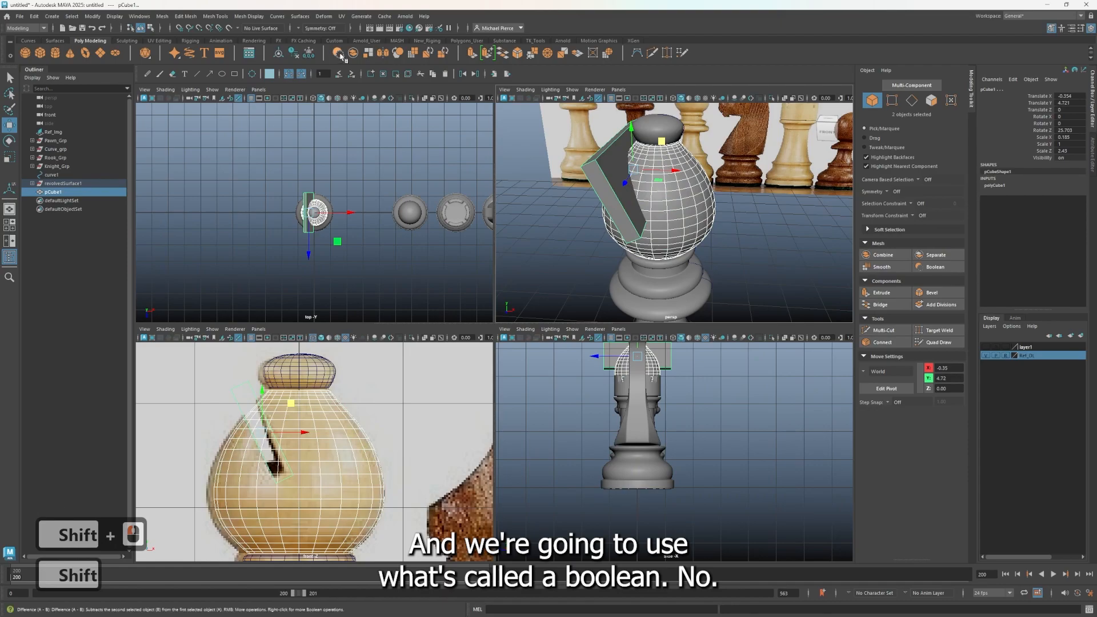
right_click(340, 54)
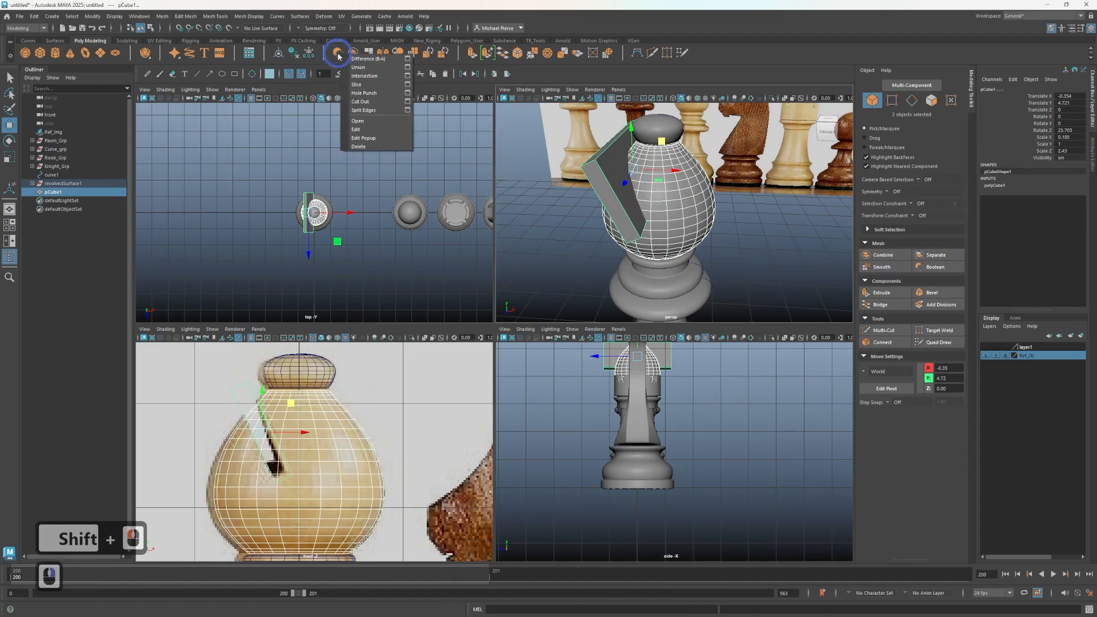
click(369, 60)
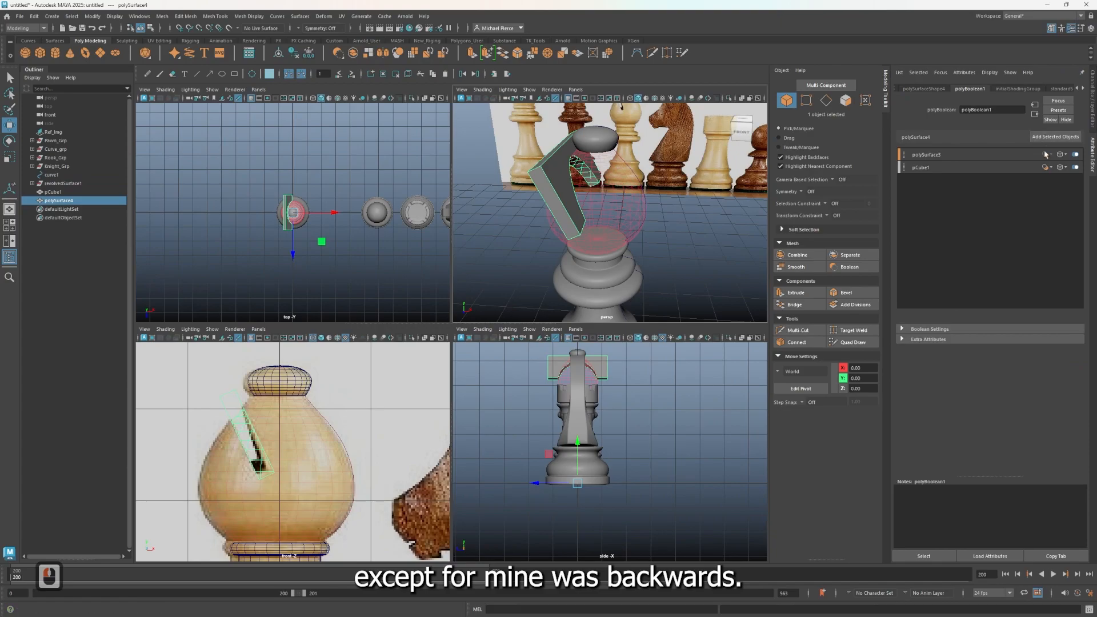
key(ctrl+z)
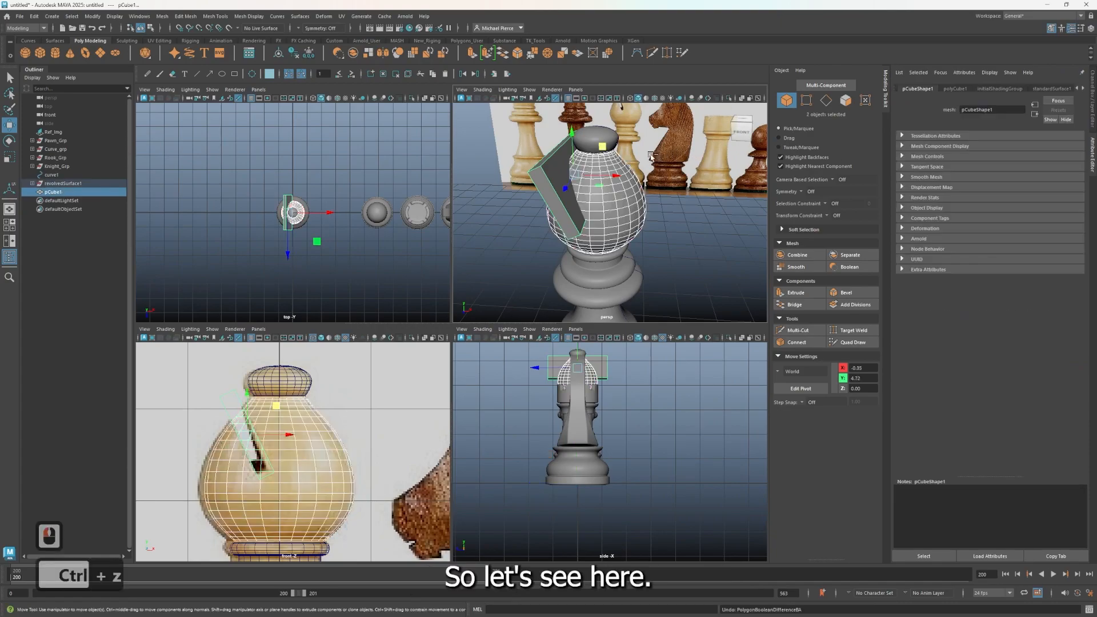
Step: Subtract the cube from the bishop's head with Boolean Difference (A-B) and inspect the cut notch
right_click(338, 53)
click(383, 62)
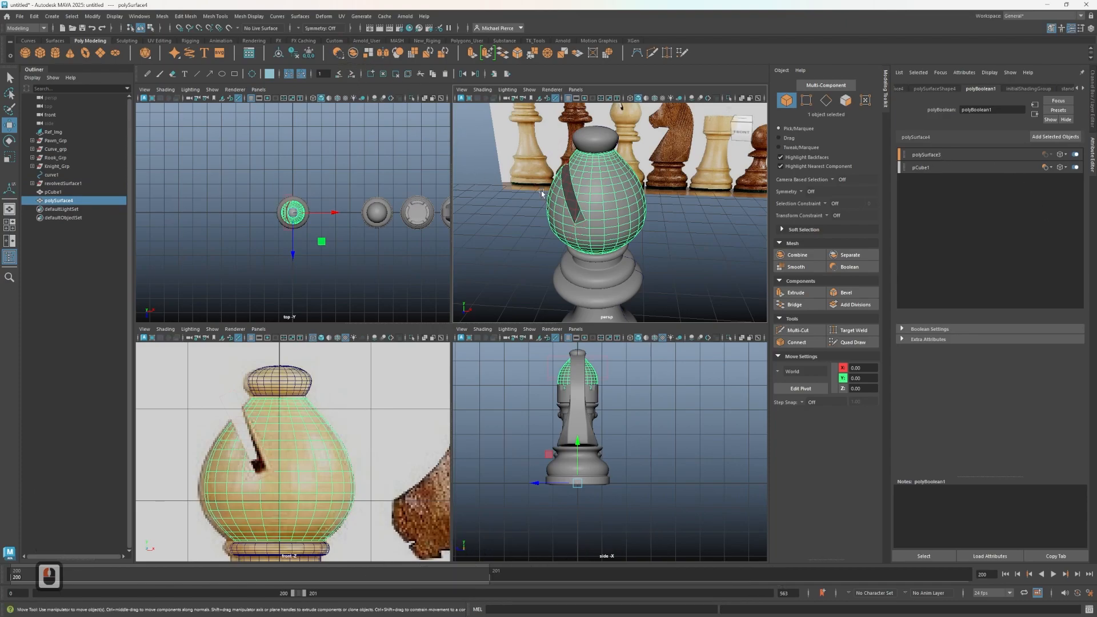
scroll(578, 185, up, 2)
alt+drag(574, 189, 634, 232)
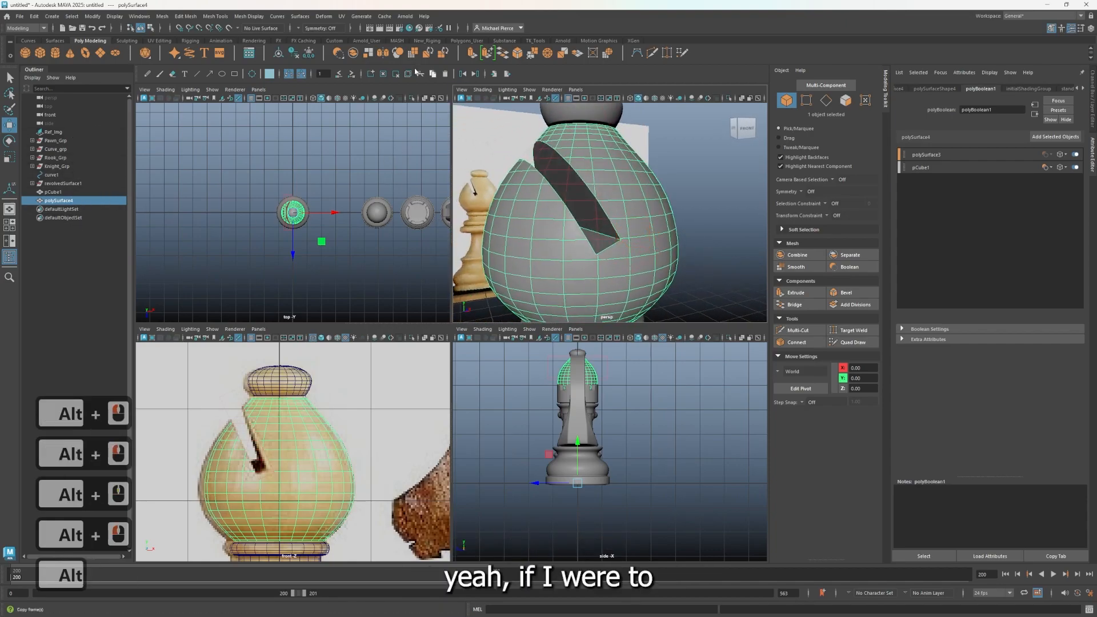
Step: Undo the Boolean Difference to restore the separate bishop's head and cube
click(308, 53)
click(633, 212)
scroll(642, 193, down, 2)
alt+drag(642, 192, 576, 229)
key(ctrl+z)
key(ctrl+z)
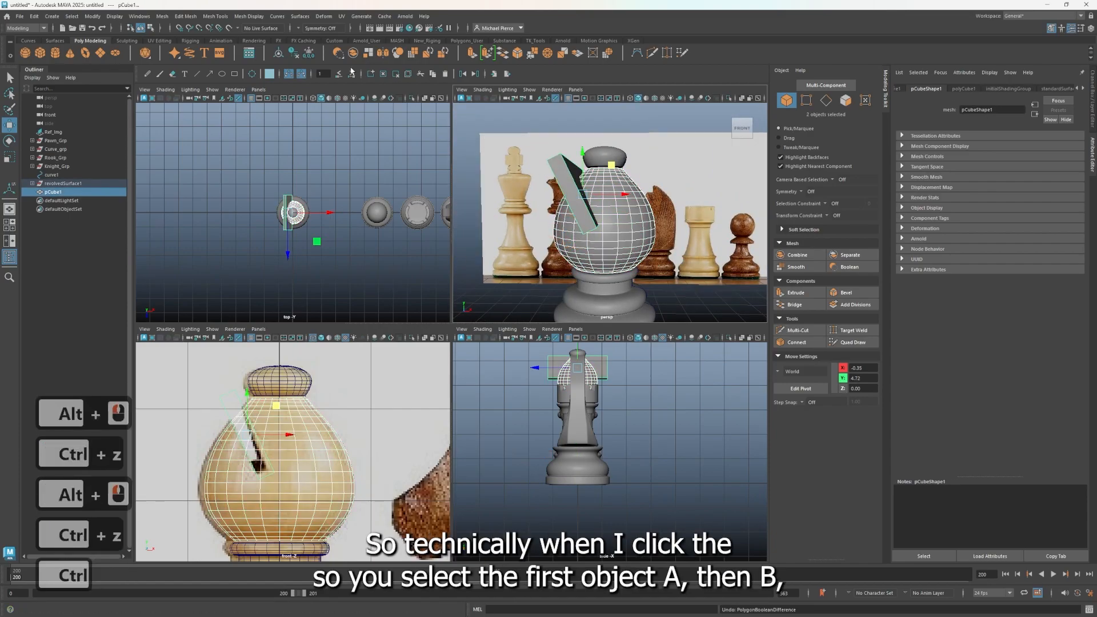
Step: Subtract the cube from the bishop's head with Boolean Difference (A-B), selecting the head first and the cube second
click(636, 239)
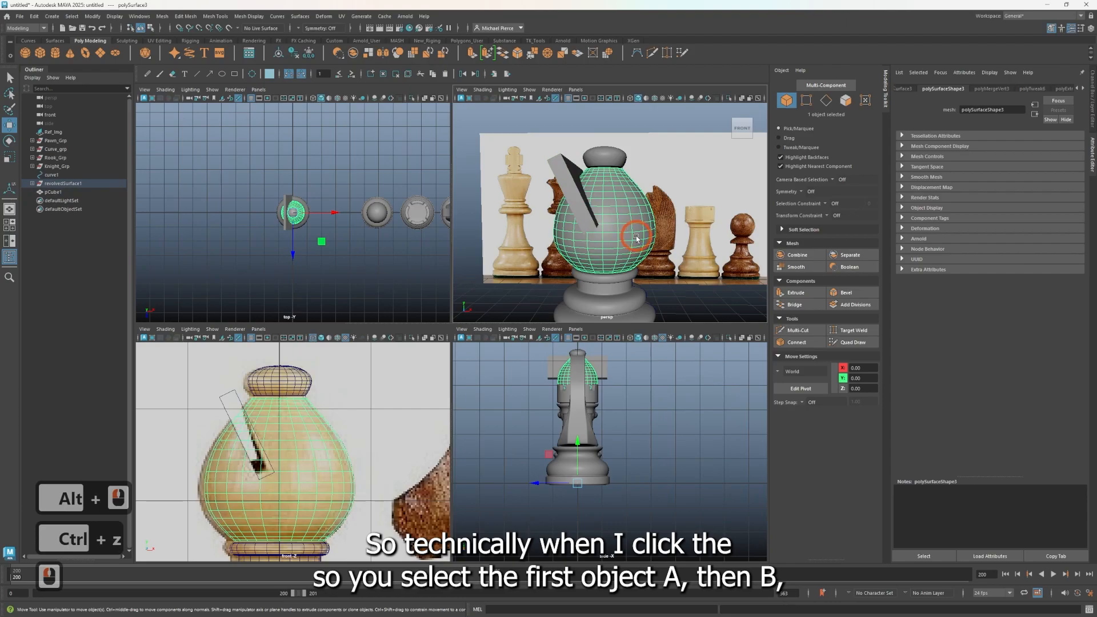
shift+click(574, 193)
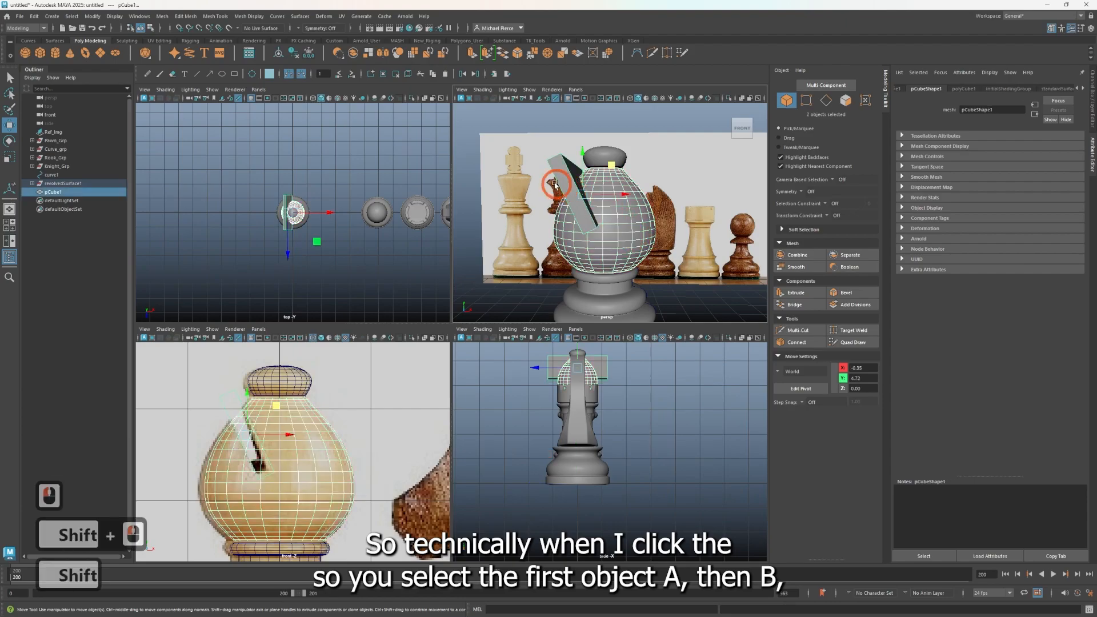
click(343, 55)
alt+drag(503, 188, 543, 196)
Step: Try moving the cube of the live Boolean to shift the notch, and undo the move
click(540, 196)
click(537, 193)
key(w)
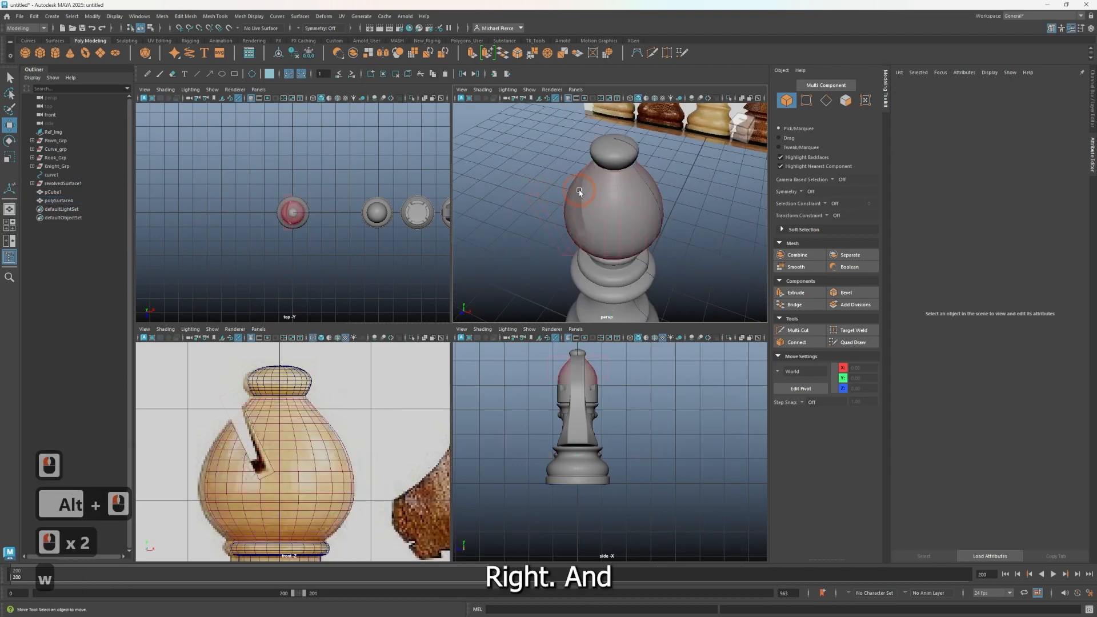
double_click(534, 195)
drag(589, 193, 672, 199)
key(ctrl+z)
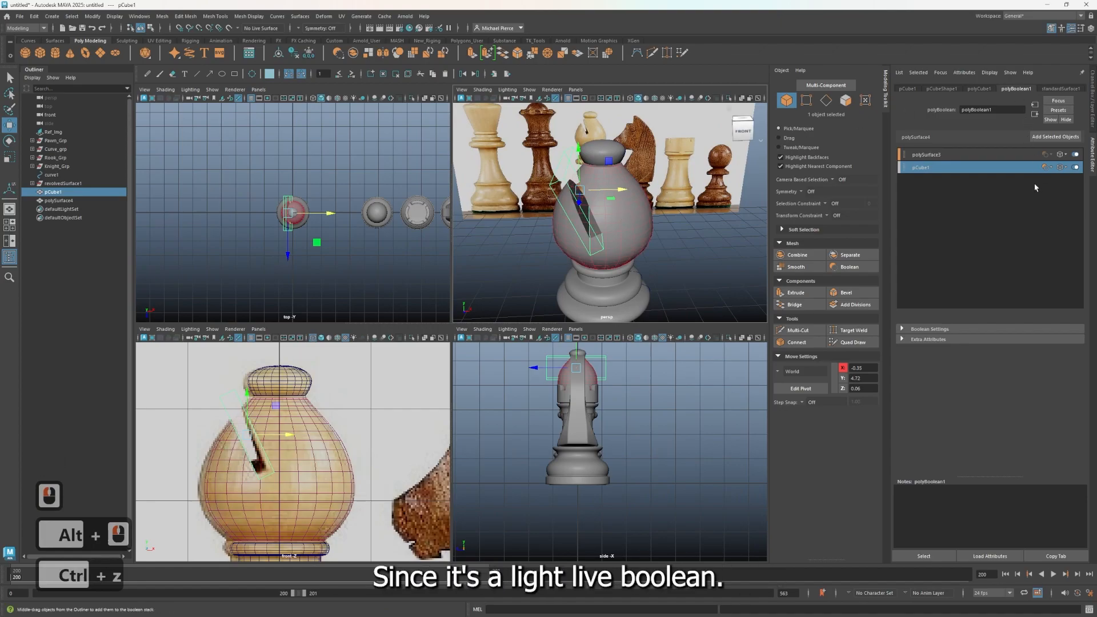
Step: Delete the history of the cut bishop's head to finalize the Boolean, and inspect the notch
click(613, 248)
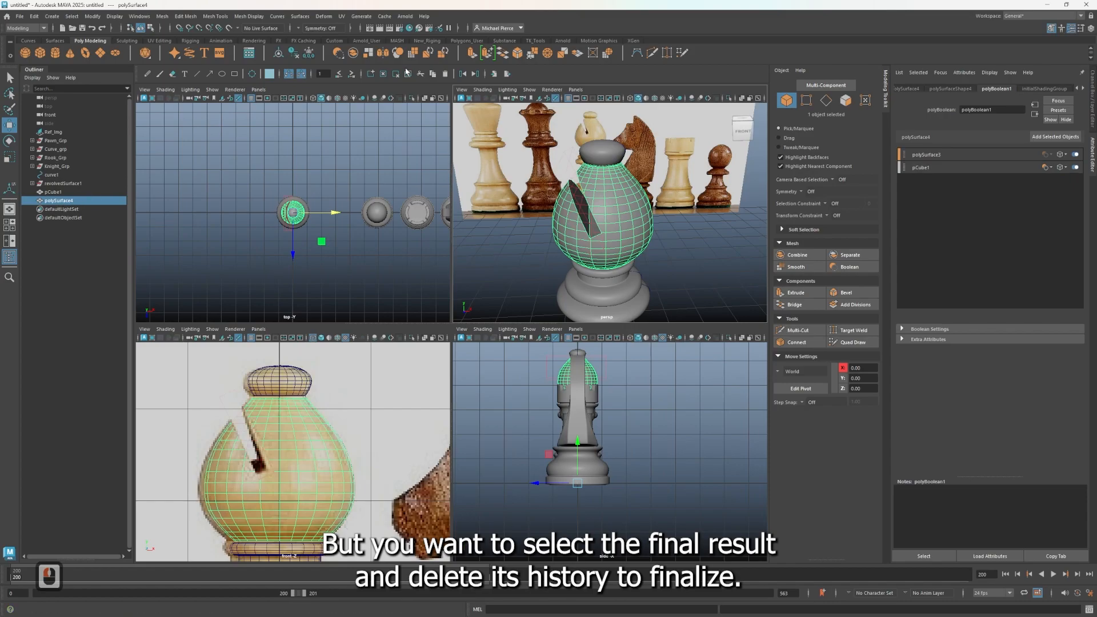
click(292, 53)
scroll(561, 200, up, 2)
alt+drag(555, 293, 556, 194)
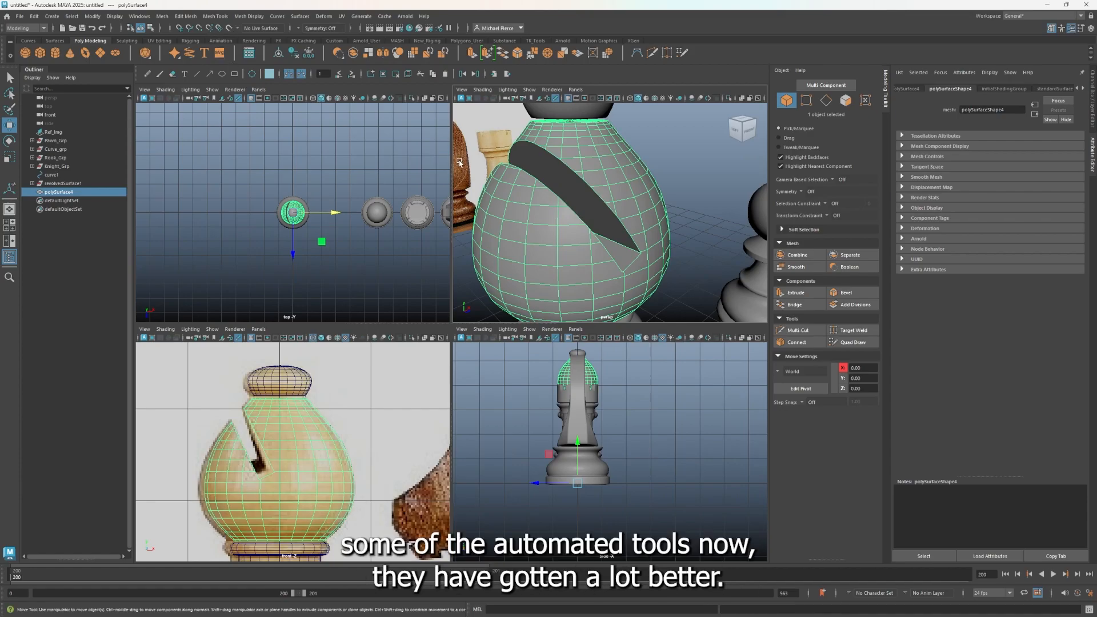
scroll(495, 260, down, 5)
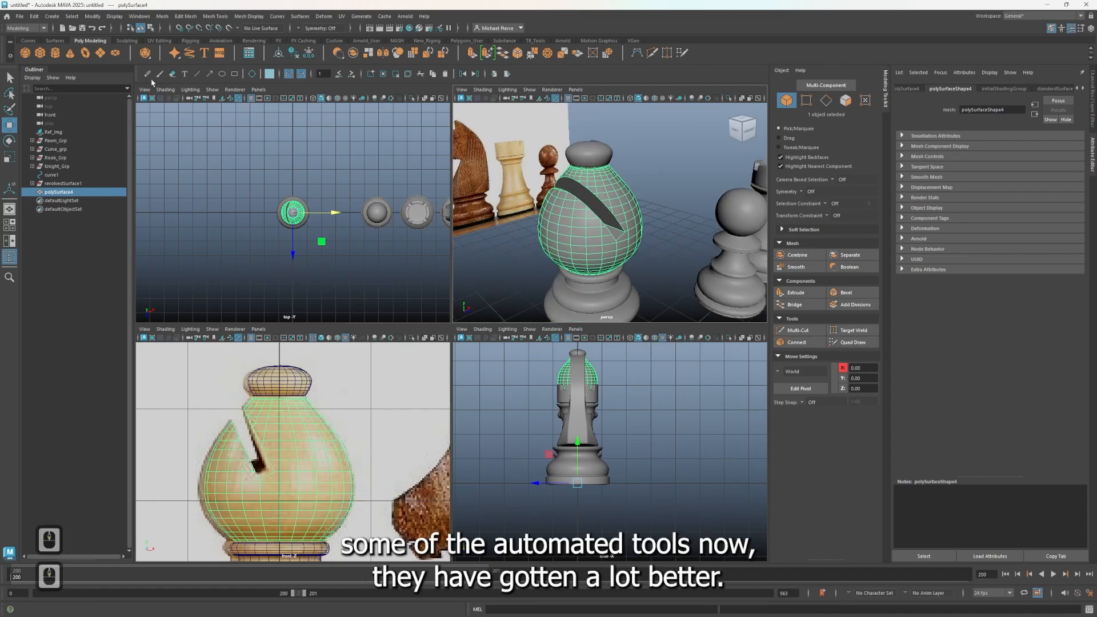
Step: Open the Retopologize options for the cut head, enlarge the dialog, enable Keep original and set the tolerance to 50%
click(185, 19)
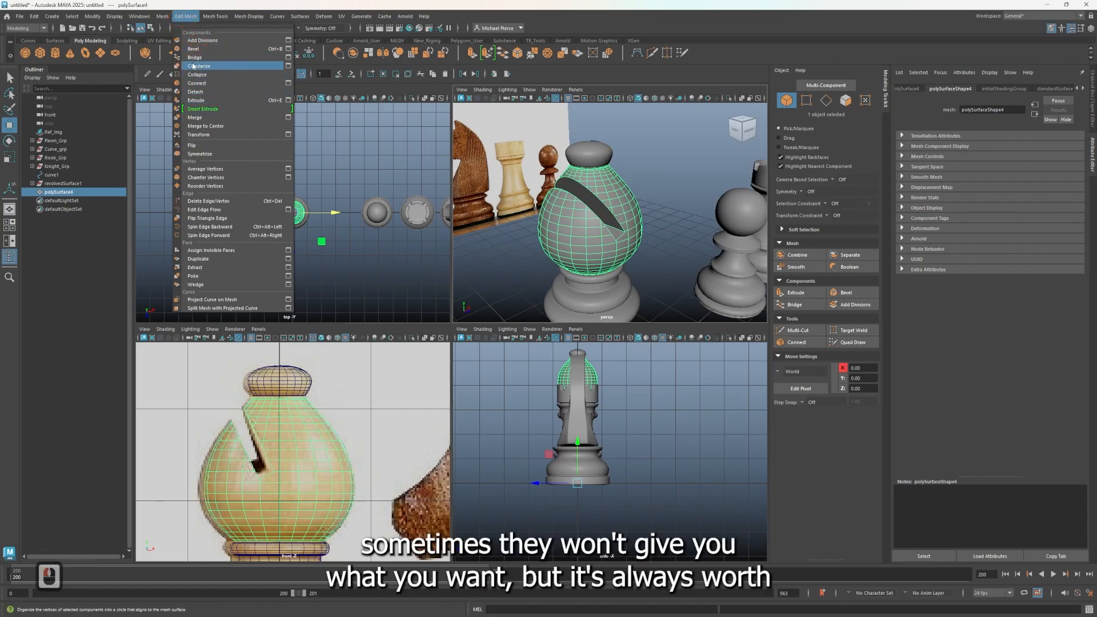
mouse_move(207, 22)
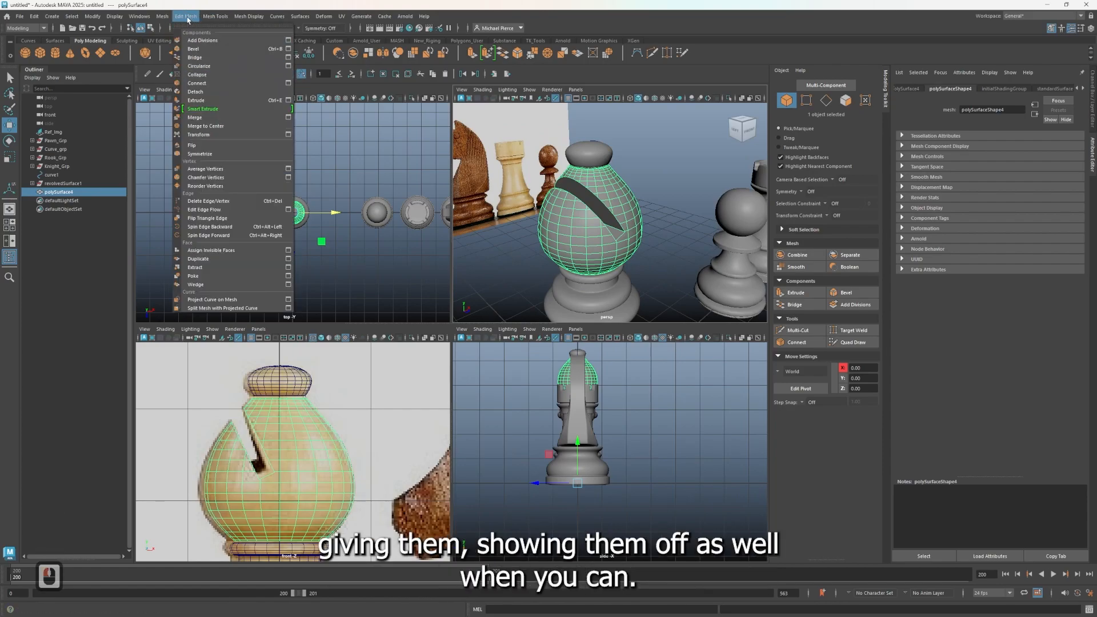
mouse_move(165, 20)
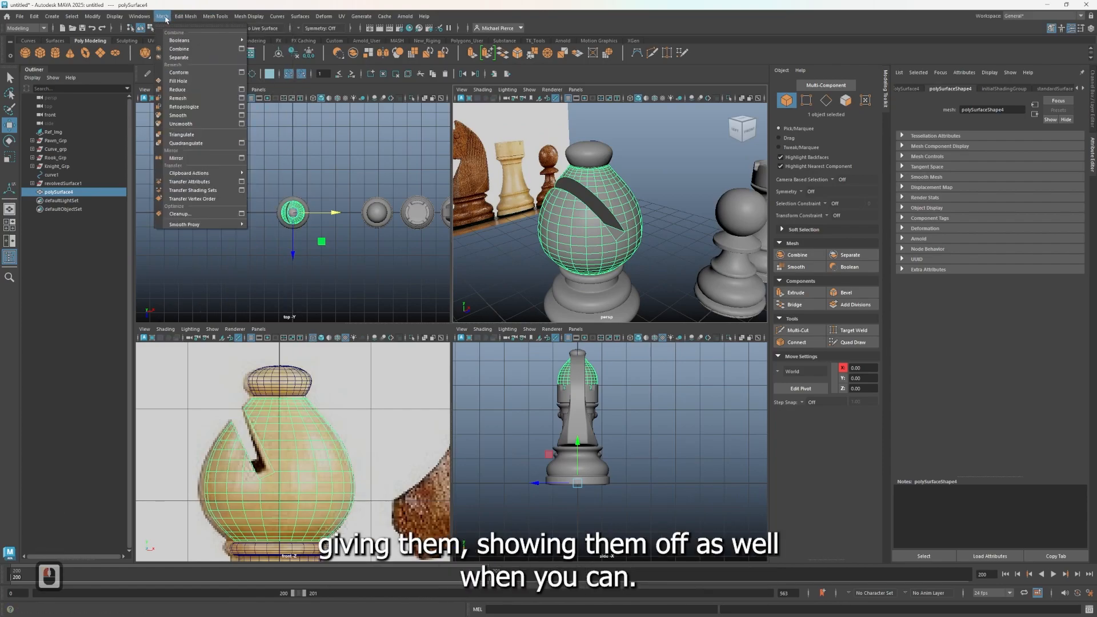
click(241, 106)
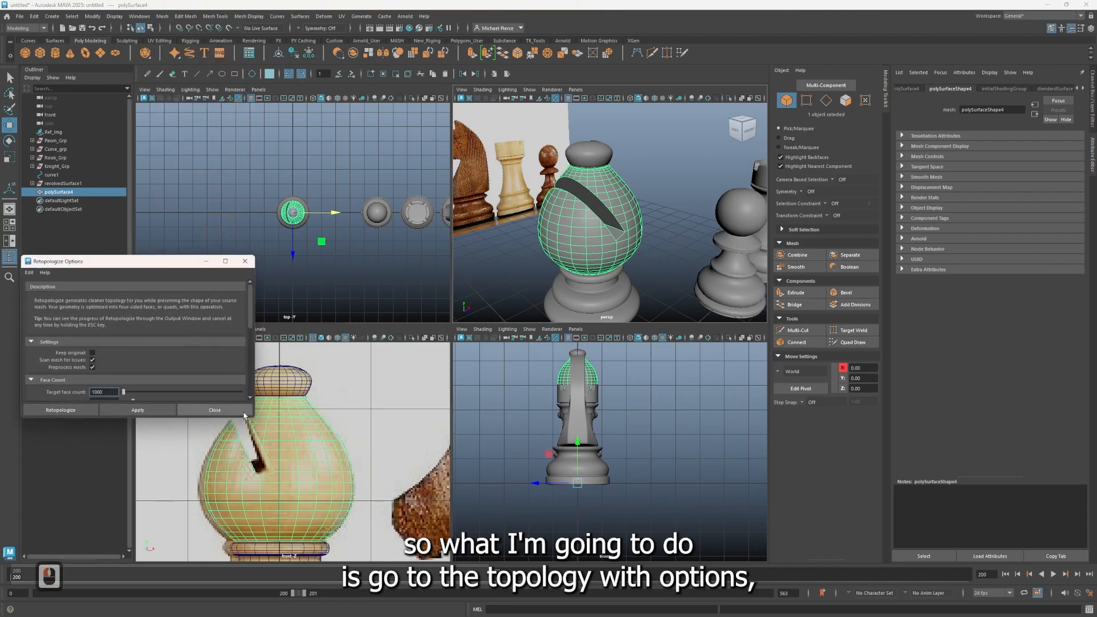
drag(249, 417, 314, 579)
drag(203, 266, 267, 153)
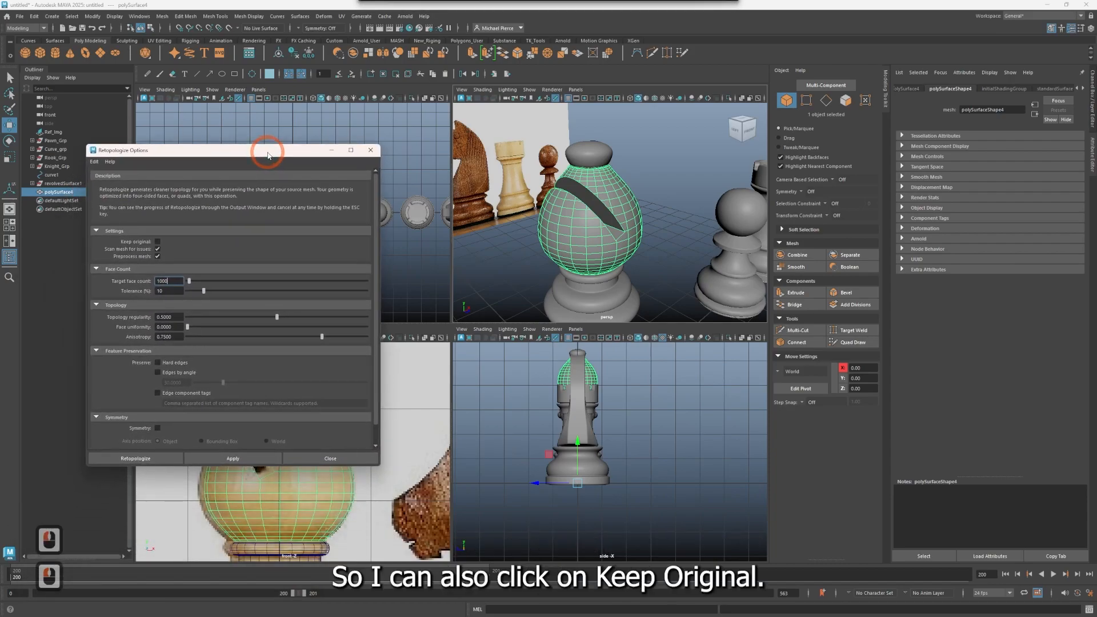
click(157, 241)
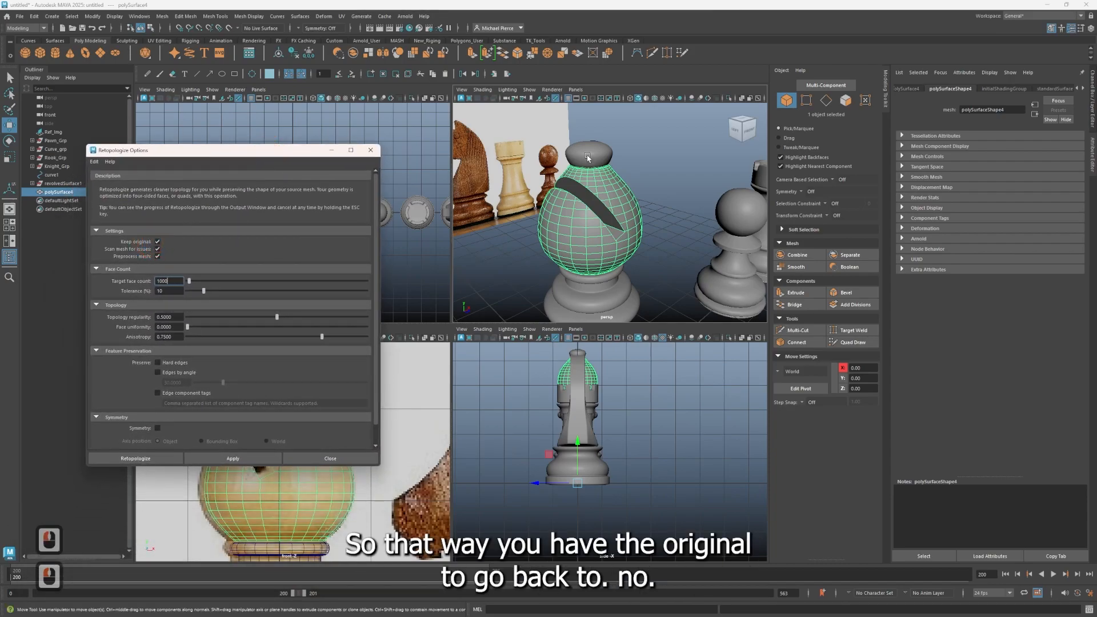
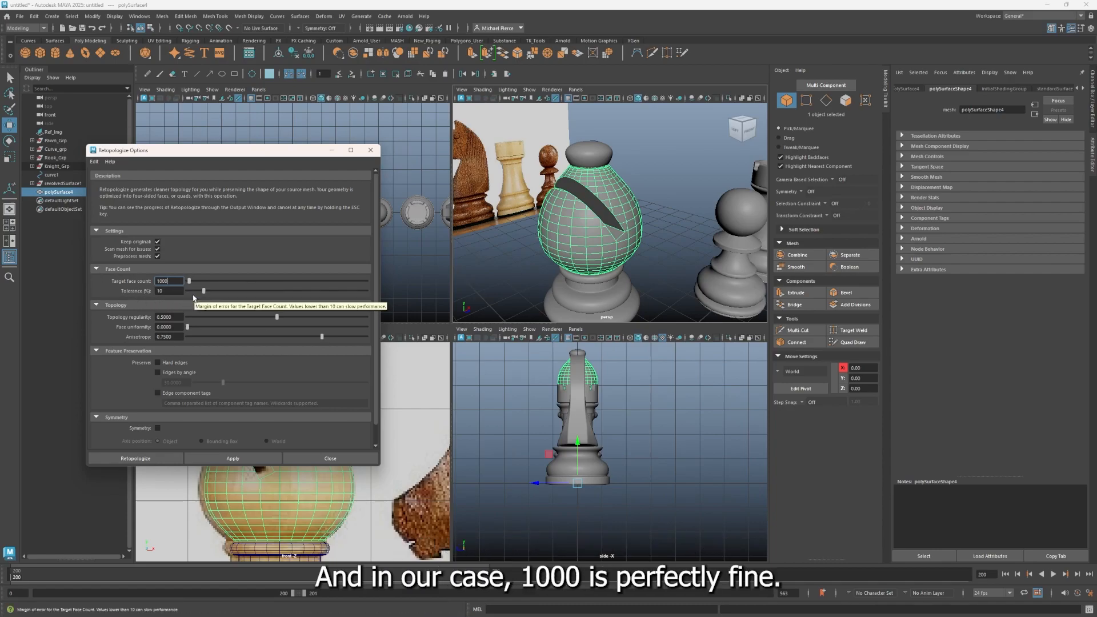
drag(320, 285, 186, 284)
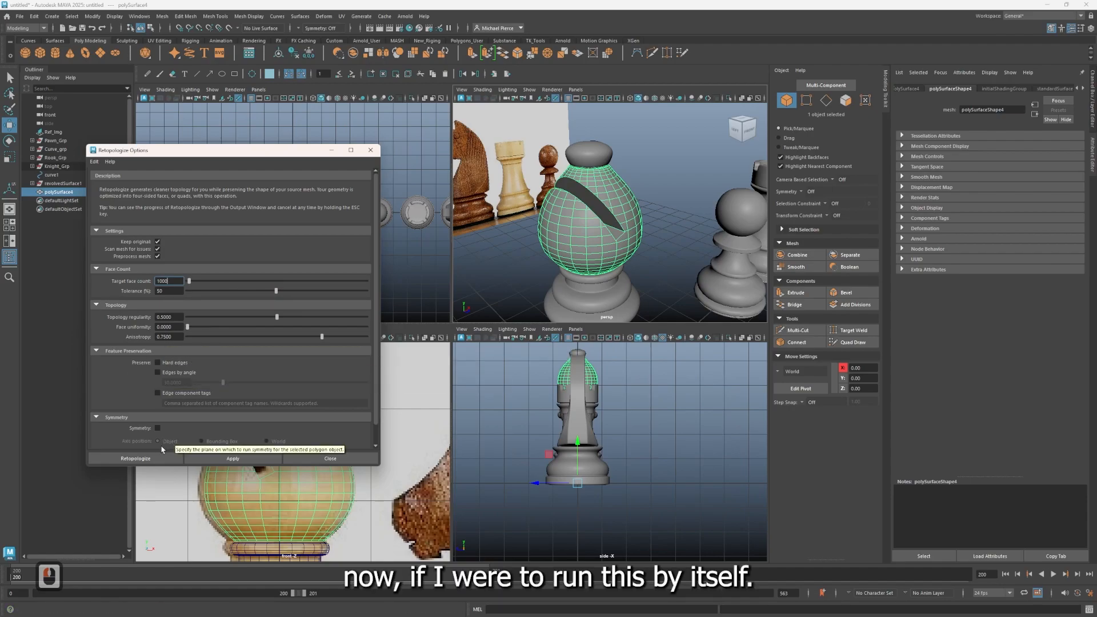
Step: Retopologize the cut head with a target of 1000 faces, ignoring the potential issues, and inspect the isolated result around the notch
click(208, 457)
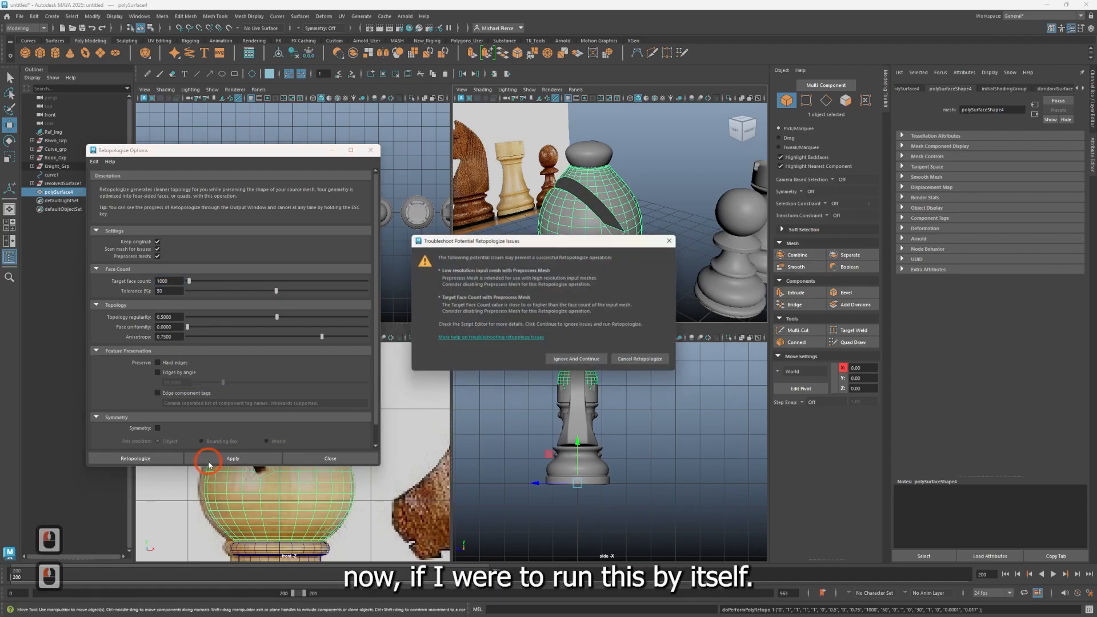
click(562, 361)
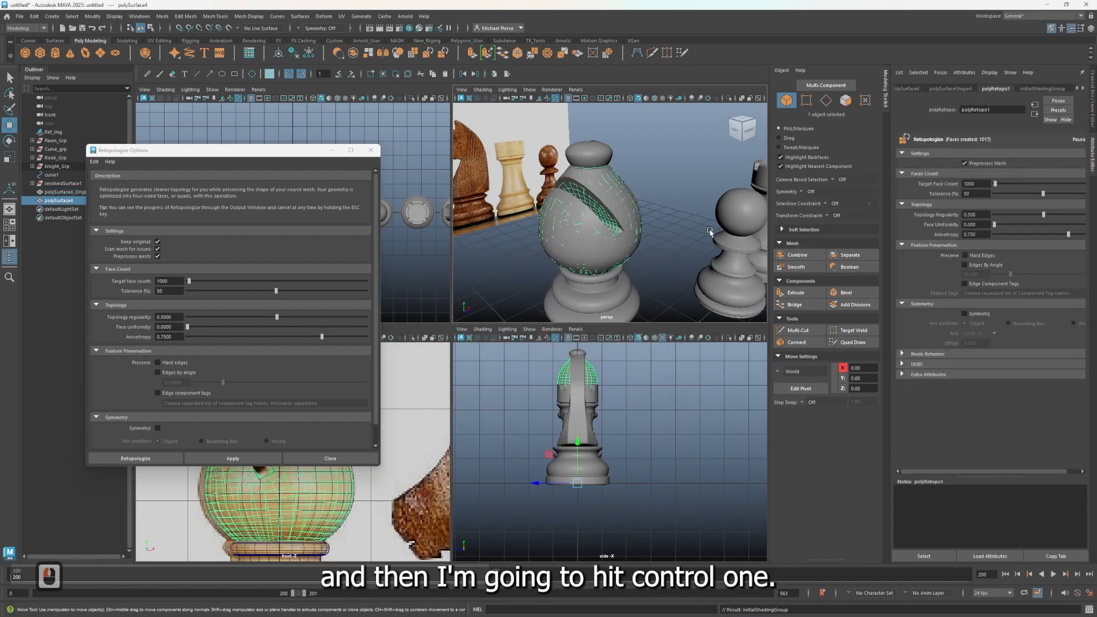
key(ctrl+1)
ctrl+scroll(626, 246, up, 1)
scroll(625, 245, up, 5)
alt+drag(625, 245, 578, 254)
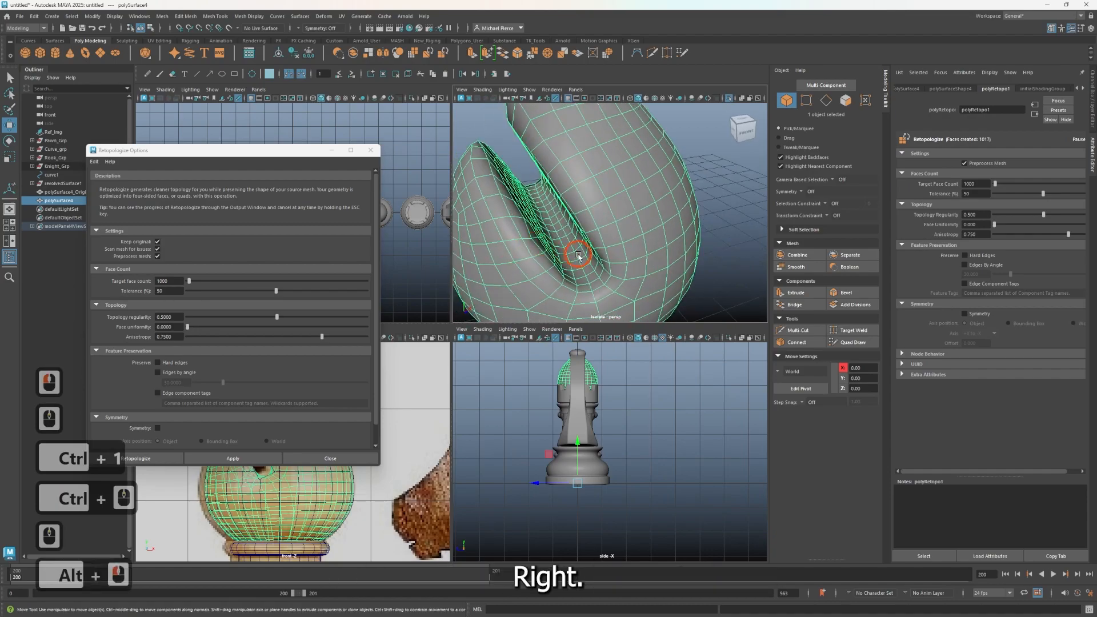
alt+scroll(578, 255, down, 4)
key(1)
scroll(618, 252, up, 1)
double_click(643, 178)
mouse_move(643, 179)
alt+mouse_down()
mouse_move(681, 182)
mouse_move(730, 207)
mouse_move(642, 175)
alt+mouse_up()
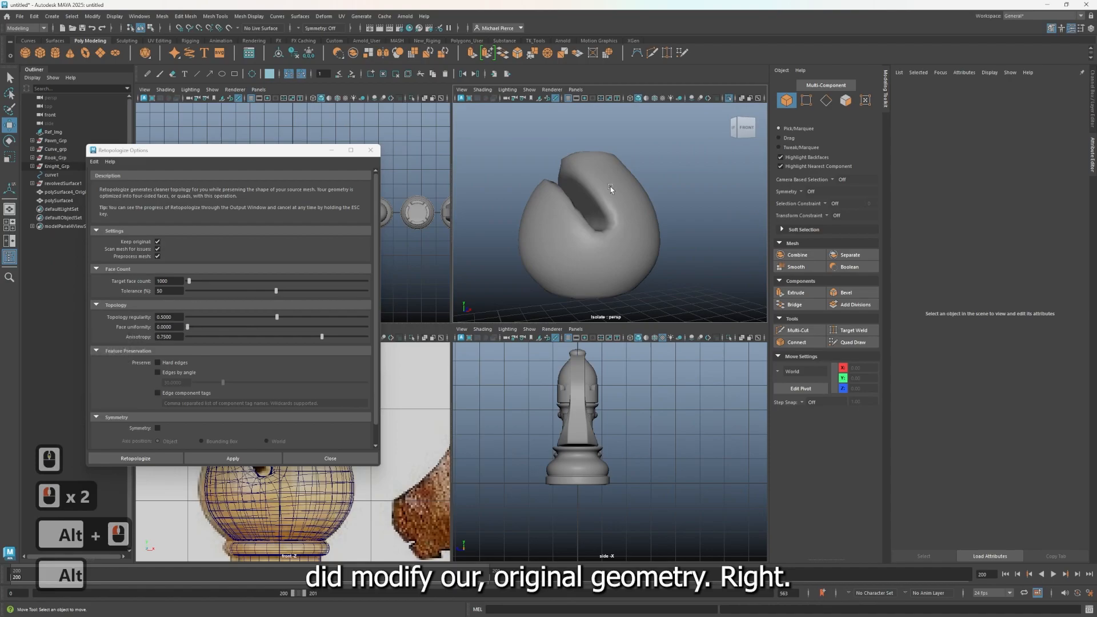
click(567, 220)
alt+drag(563, 225, 531, 210)
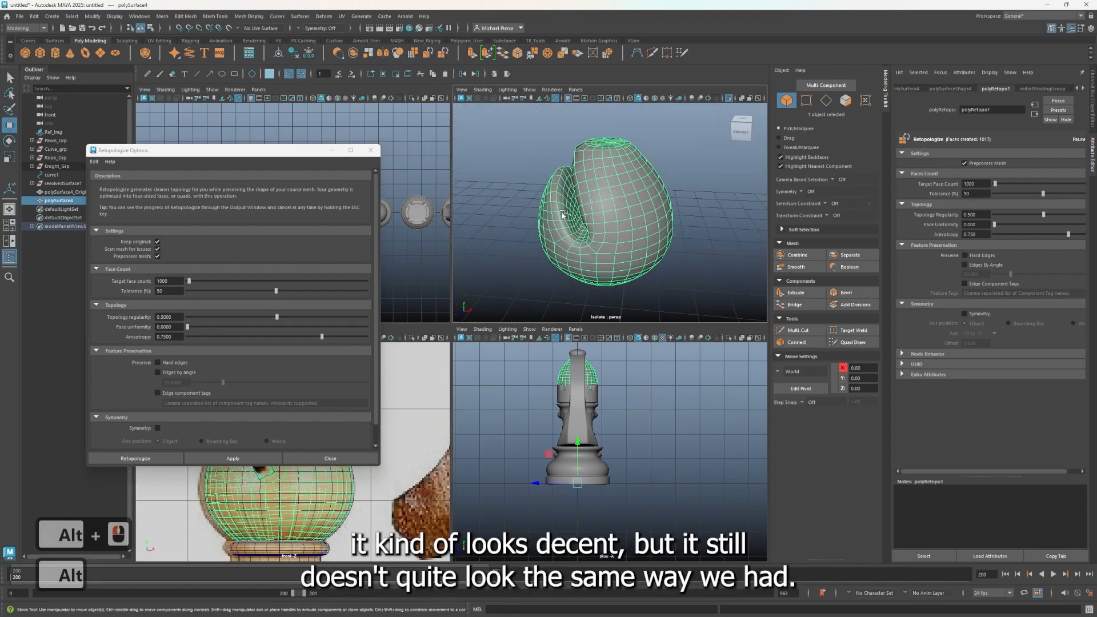
Step: Delete the retopologized head, leave isolation and select the preserved original head
key(Delete)
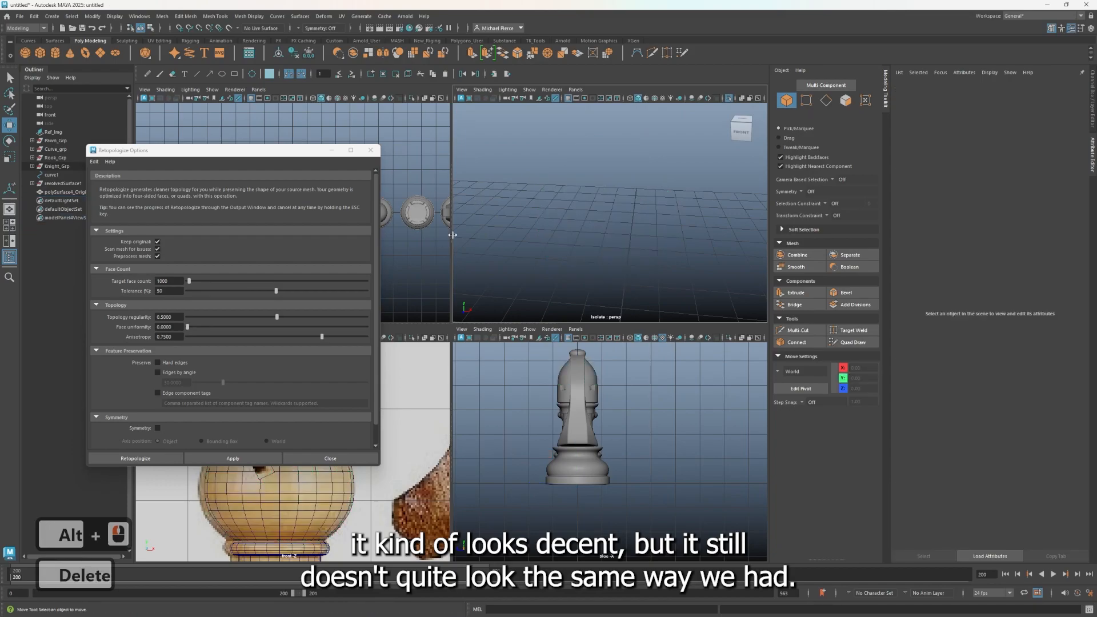
key(ctrl+1)
click(604, 231)
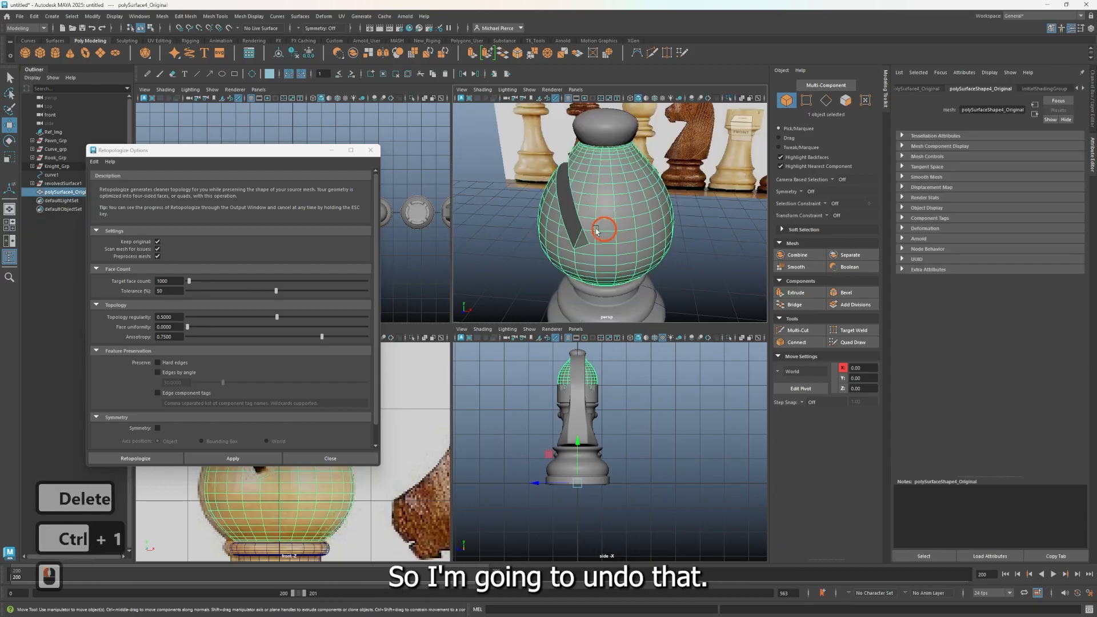
Step: Turn off Keep original and enable Hard edges preservation, try Retopologize on the head while ignoring the potential issues, and undo it
click(158, 242)
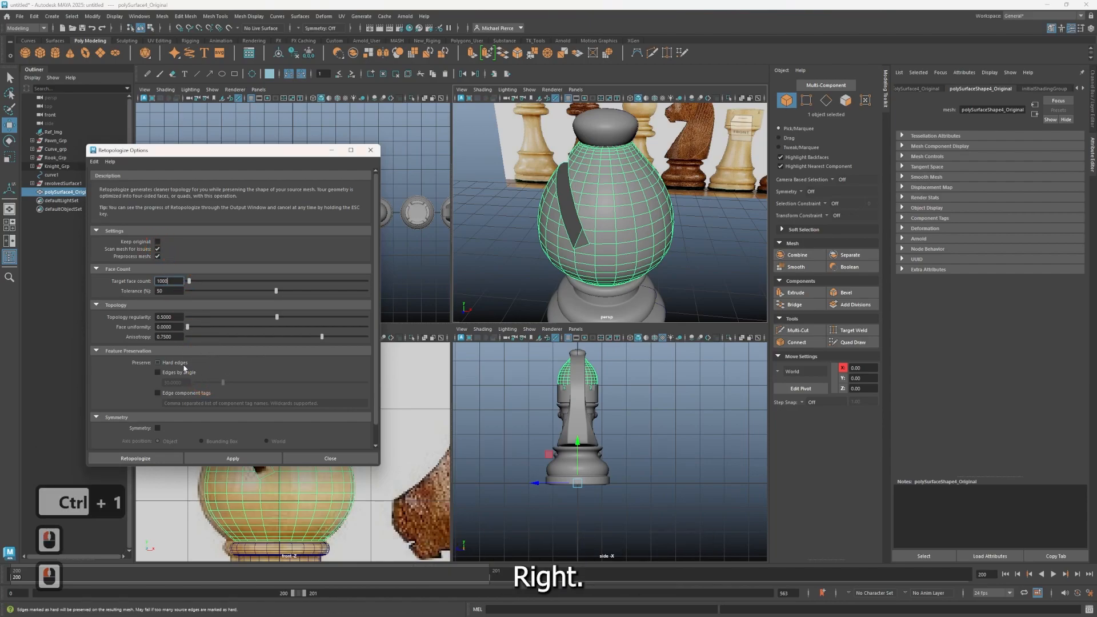
click(158, 363)
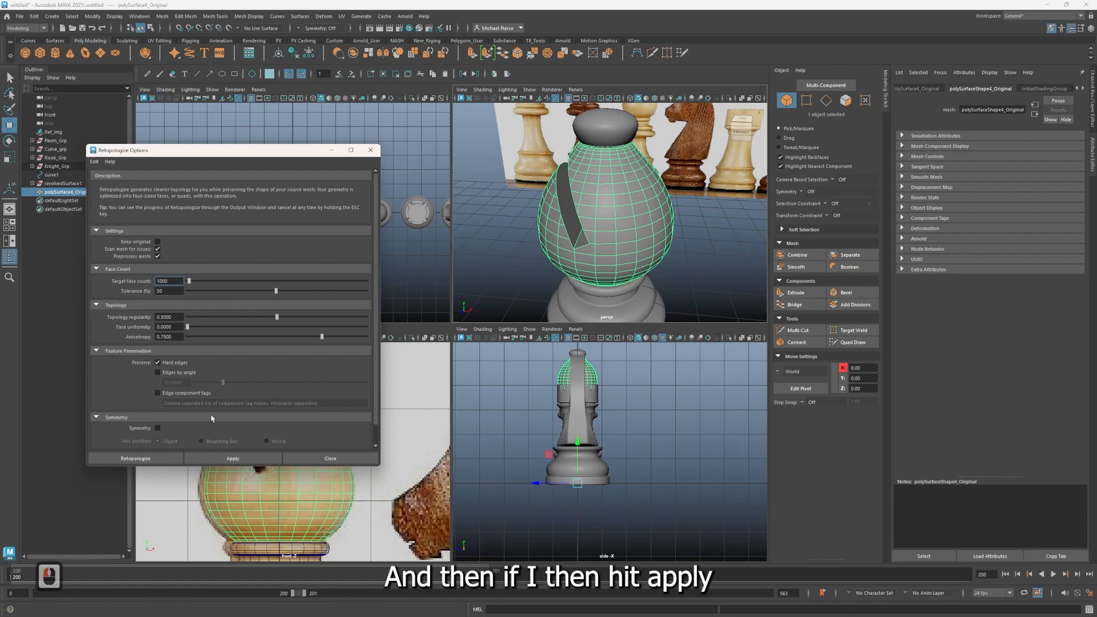
click(246, 455)
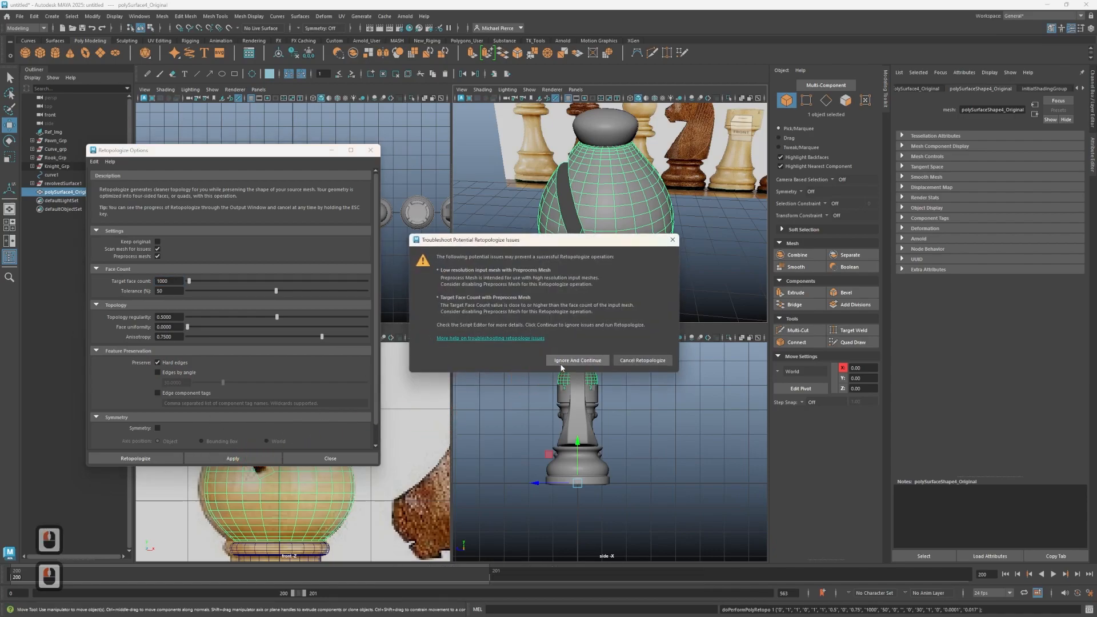
click(560, 363)
alt+drag(587, 228, 573, 235)
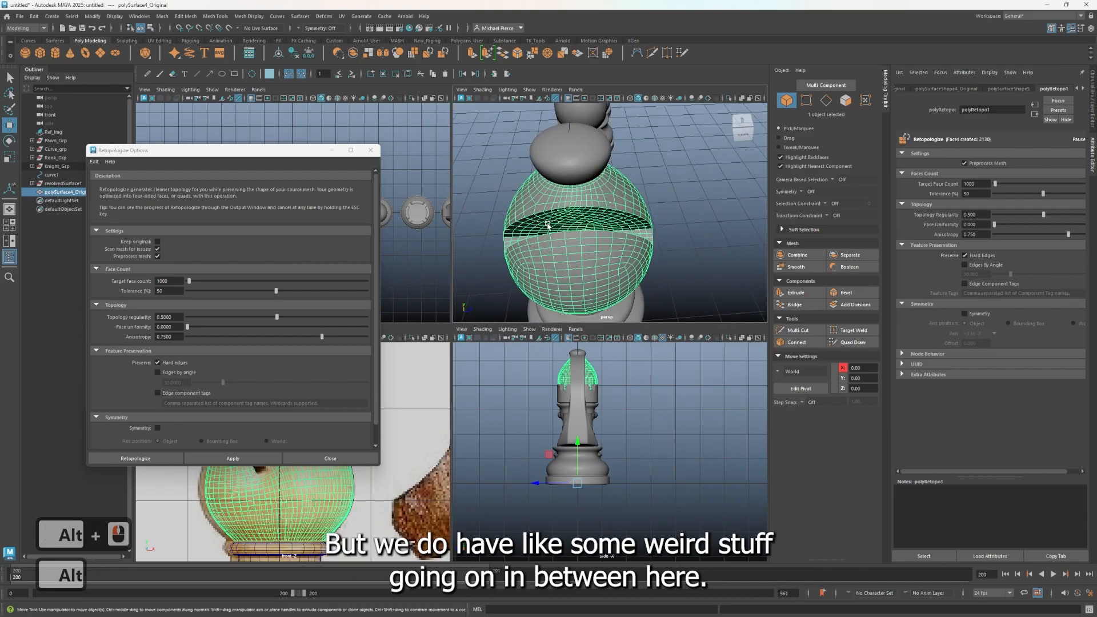
alt+drag(624, 236, 547, 249)
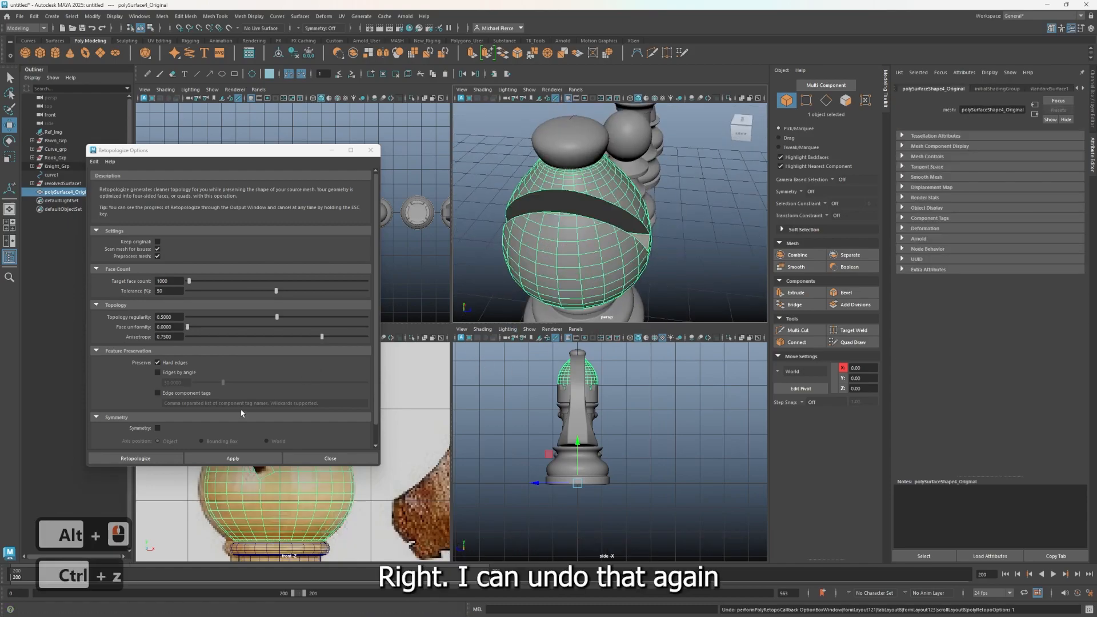
Step: Enable Retopologize symmetry with the axis +Z to -Z, apply it to the head while ignoring the potential issues, and inspect the notch
scroll(241, 413, down, 3)
click(157, 409)
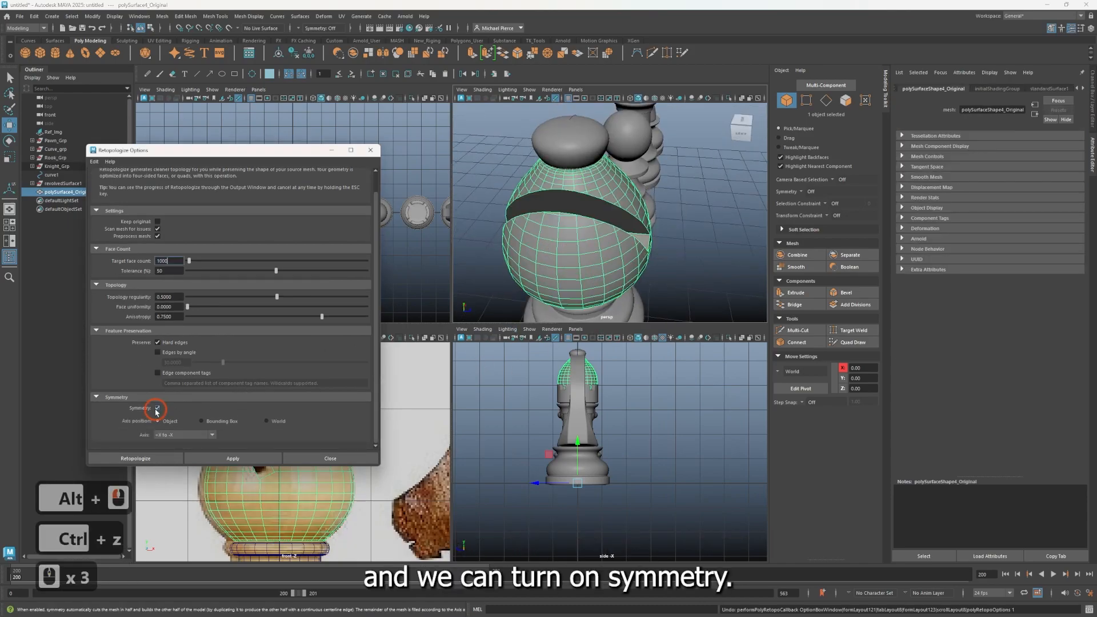
click(184, 435)
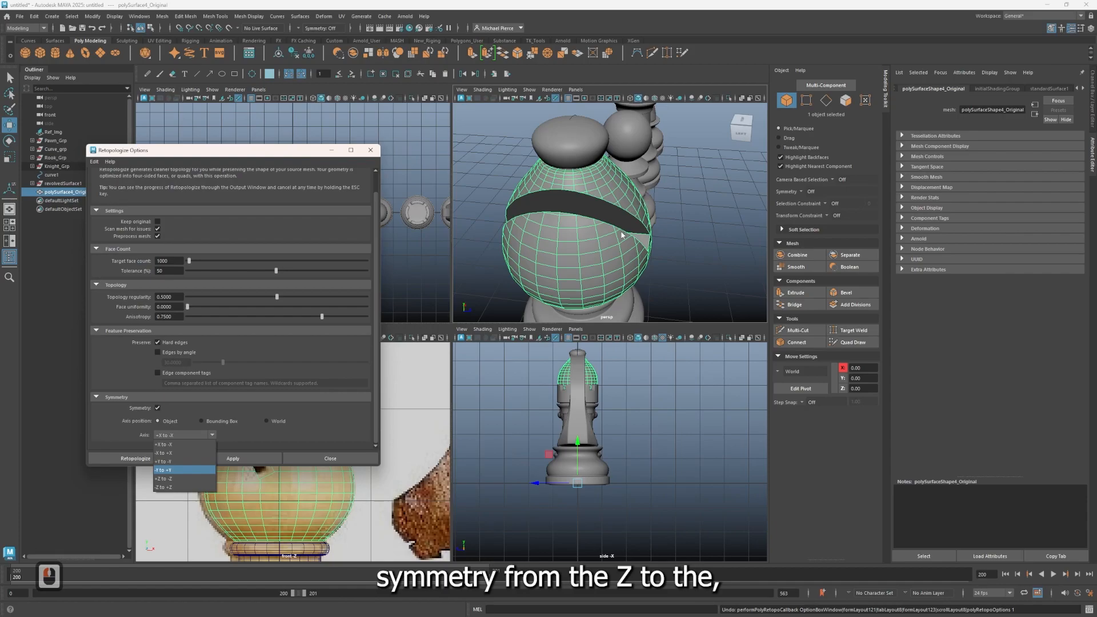
click(167, 479)
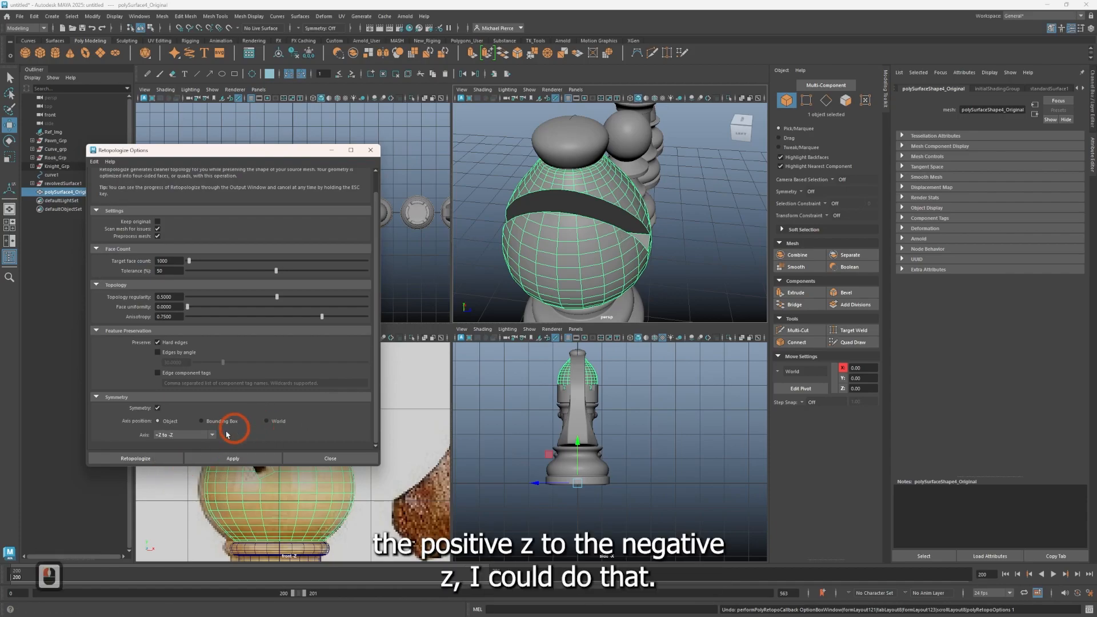
click(241, 457)
click(590, 362)
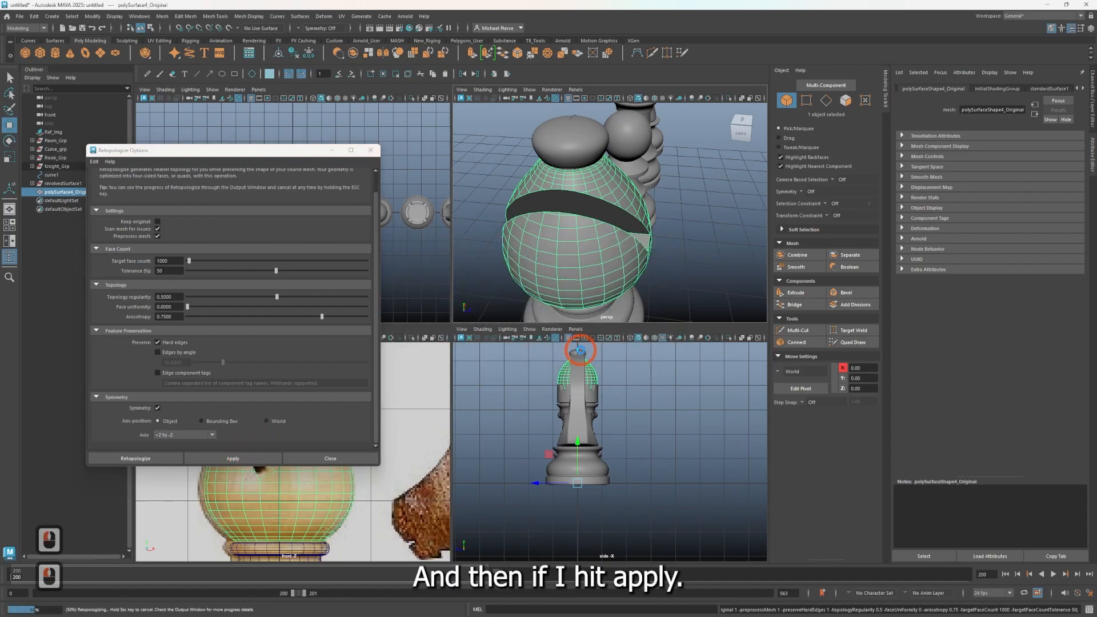
alt+drag(574, 238, 520, 205)
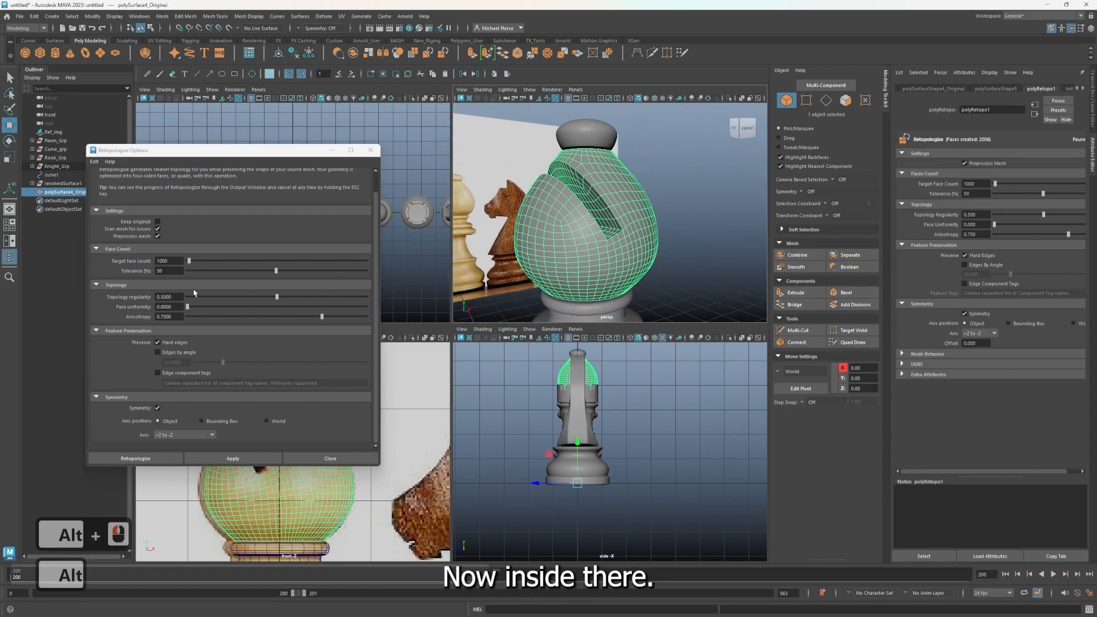
Step: Set the target face count to 500 and retopologize the head again, ignoring the potential issues
click(169, 261)
text(50)
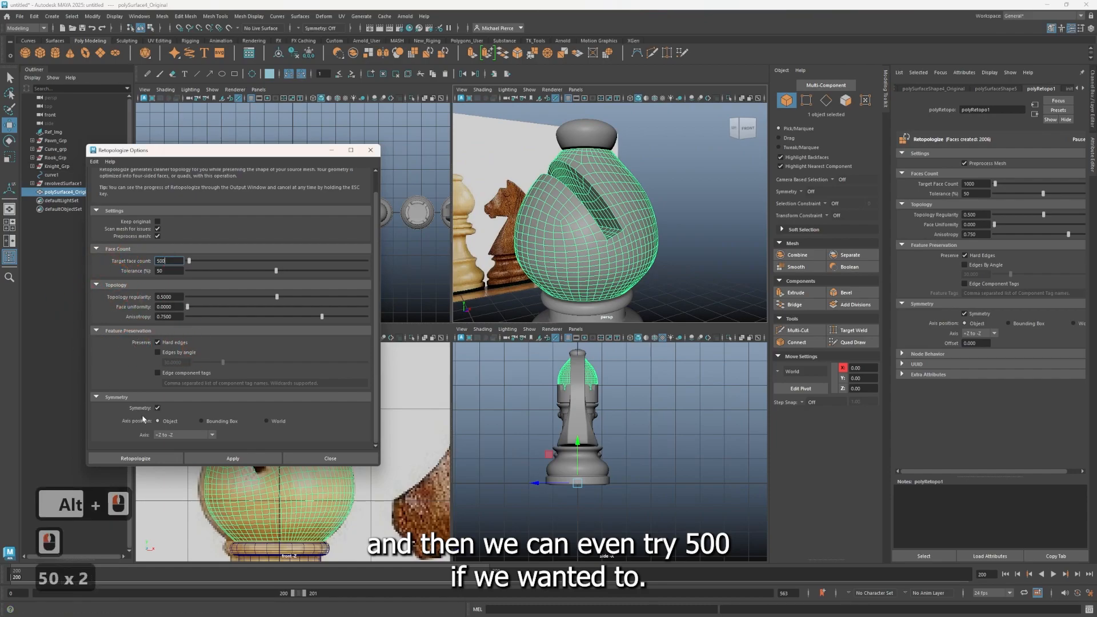
alt+drag(572, 240, 537, 240)
click(232, 458)
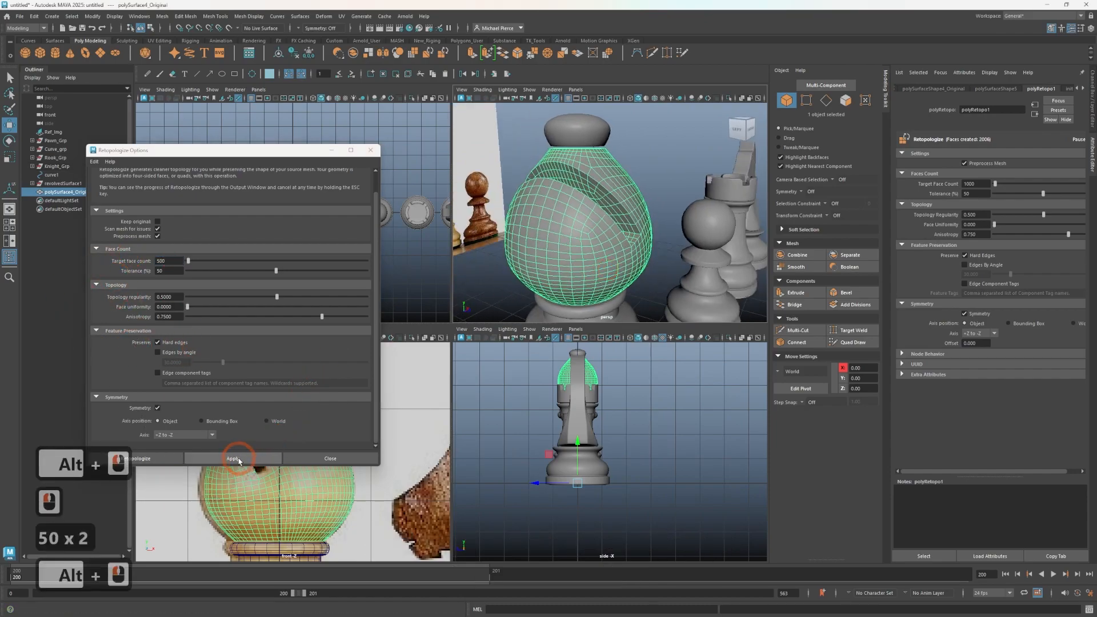
click(577, 347)
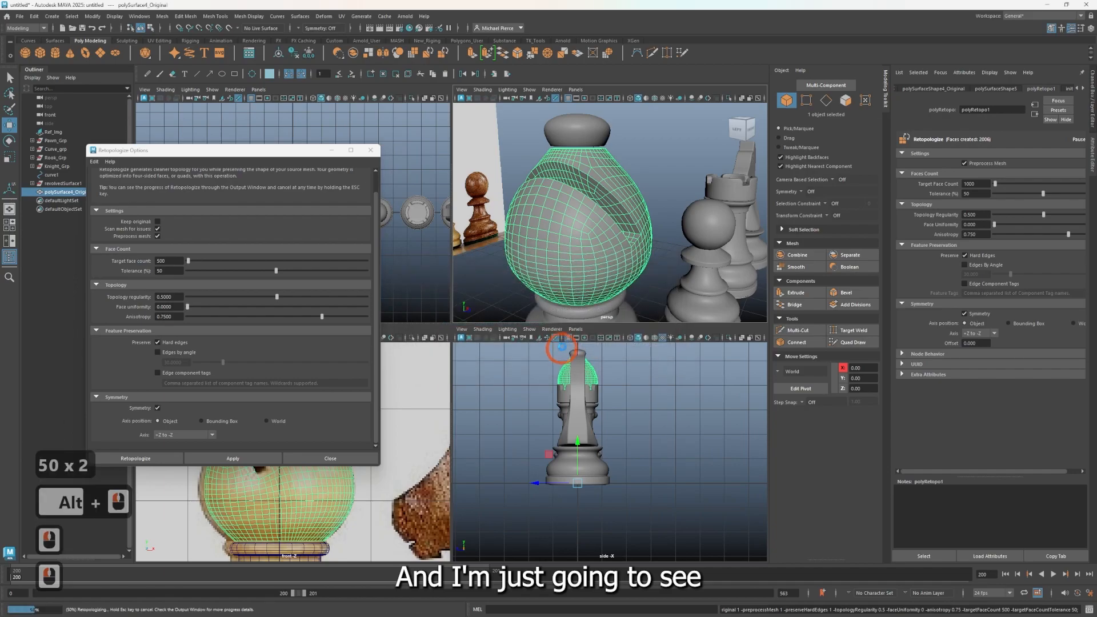
Step: Set the target face count to 250 and retopologize the bishop's head again, ignoring the potential issues
alt+drag(535, 258, 514, 256)
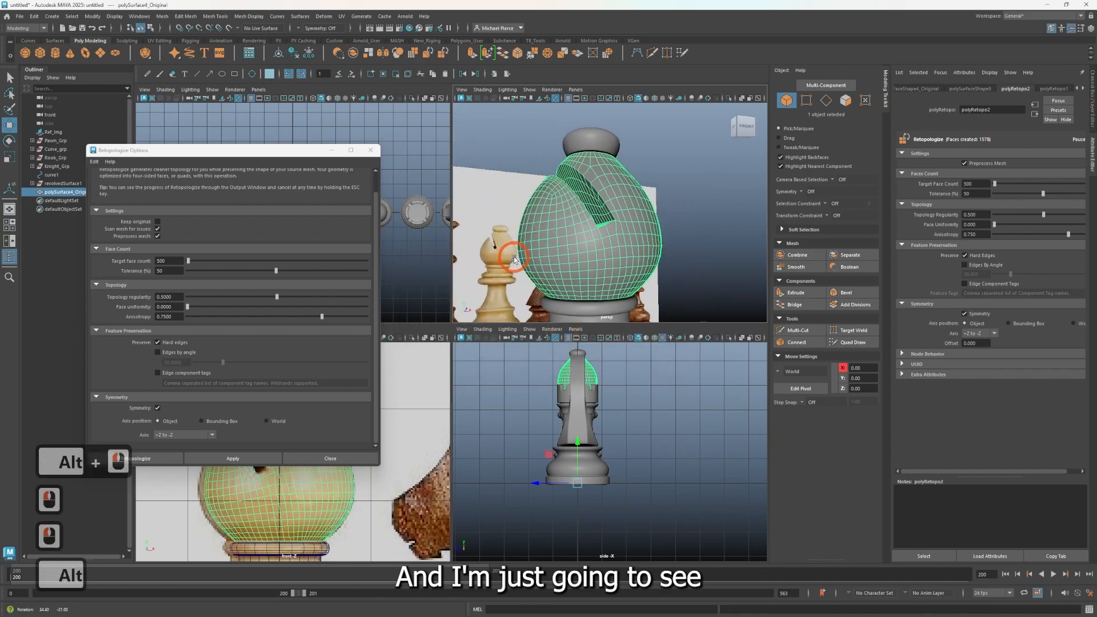
double_click(165, 261)
text(250)
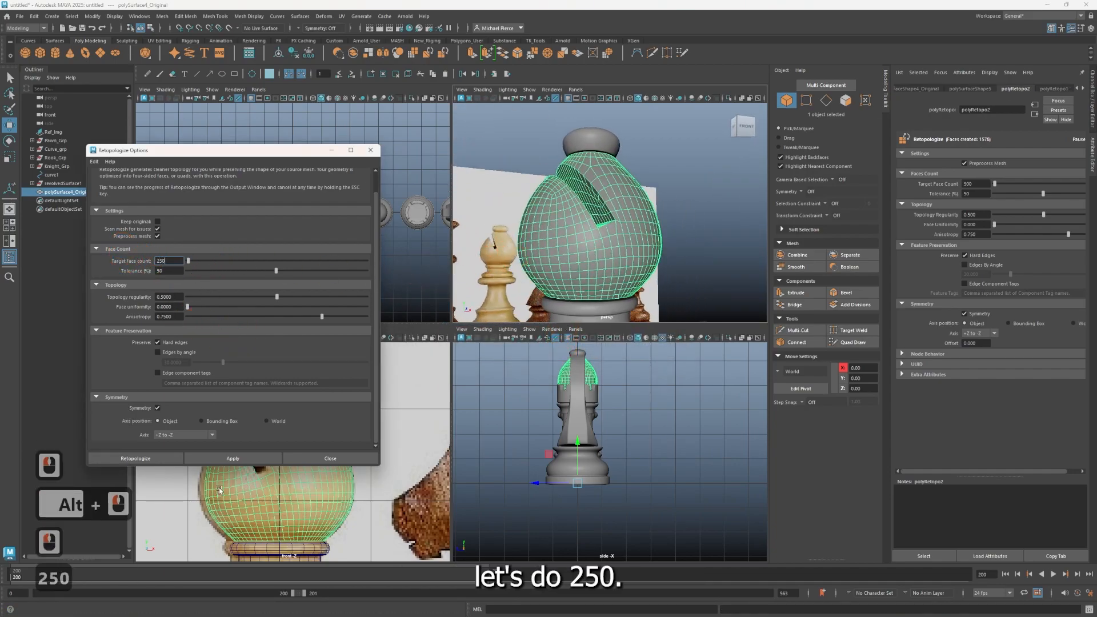
click(211, 460)
click(578, 347)
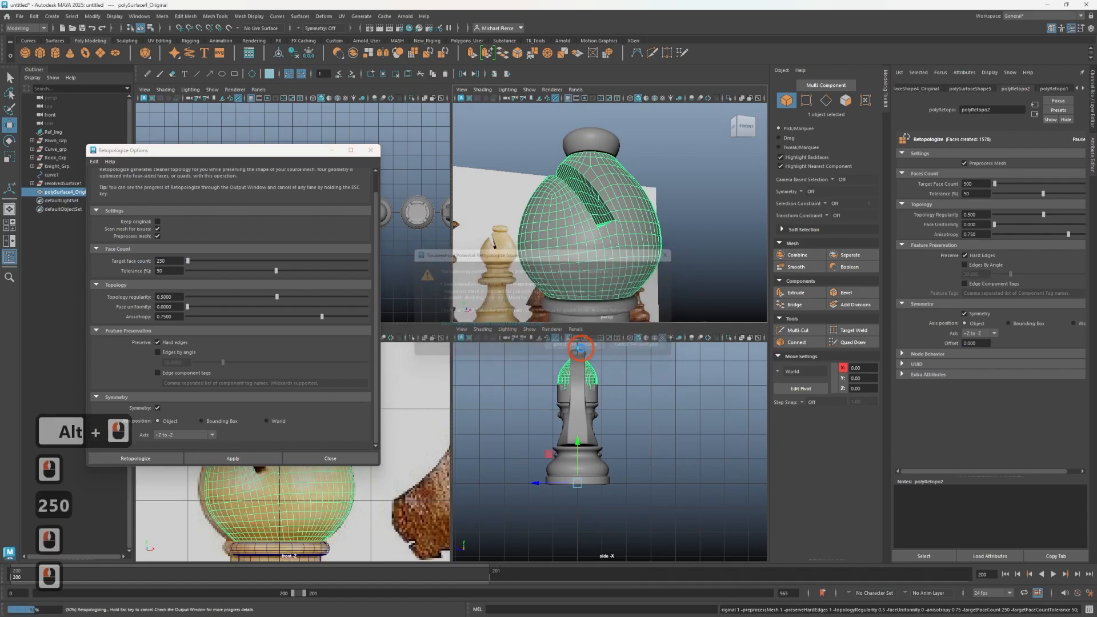
alt+drag(572, 274, 560, 294)
Step: Lower the target face count to 200 and rerun Retopologize on the head, ignoring the potential issues
double_click(160, 261)
text(200)
click(218, 459)
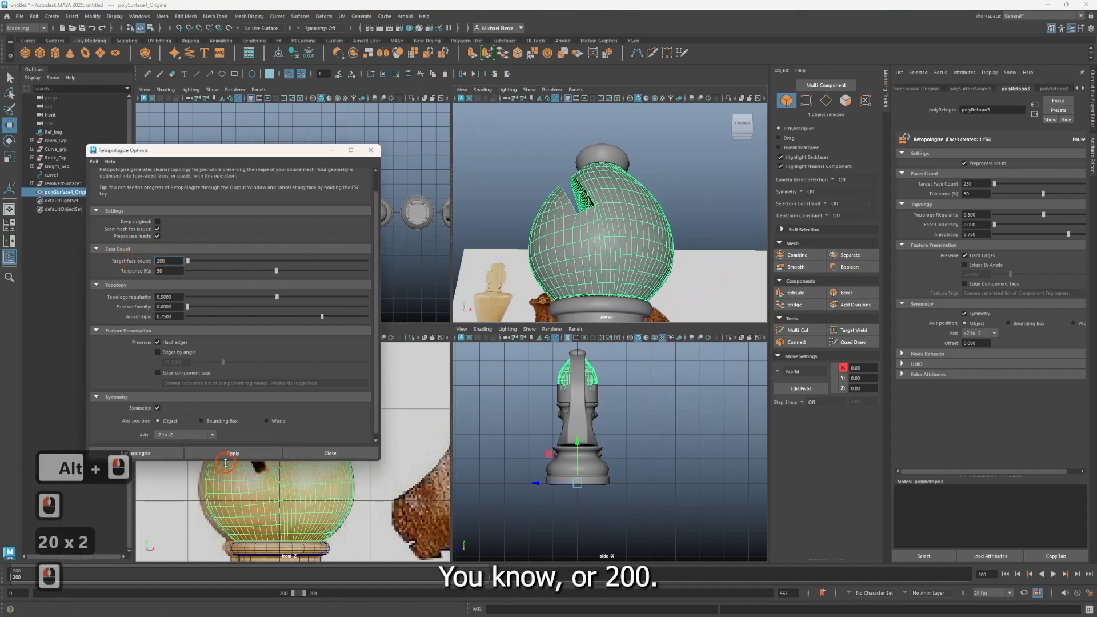
click(216, 454)
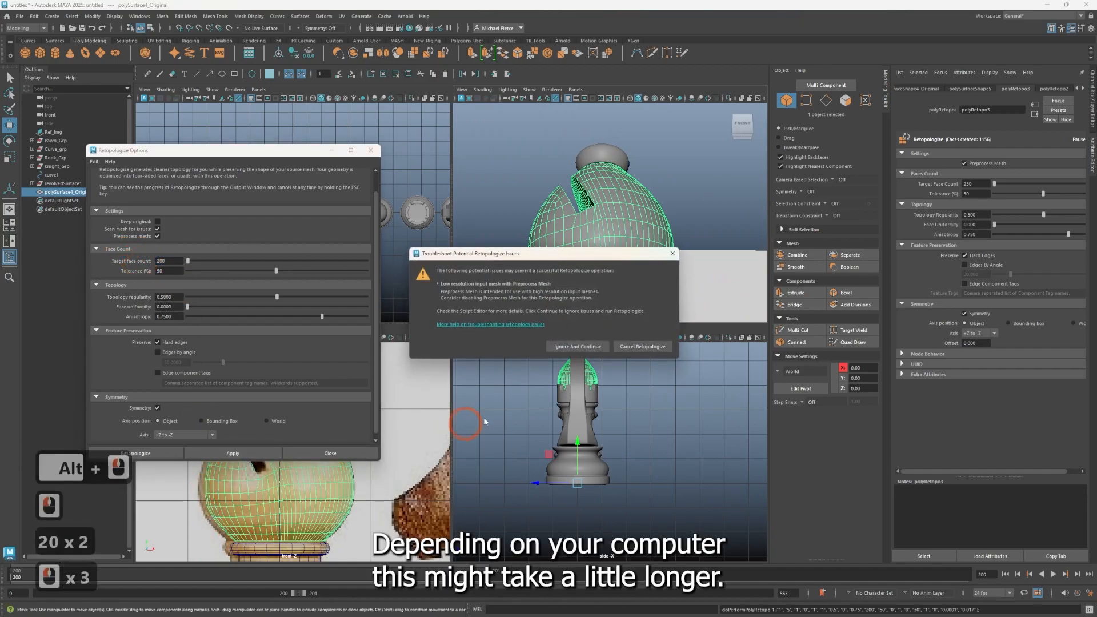
click(577, 346)
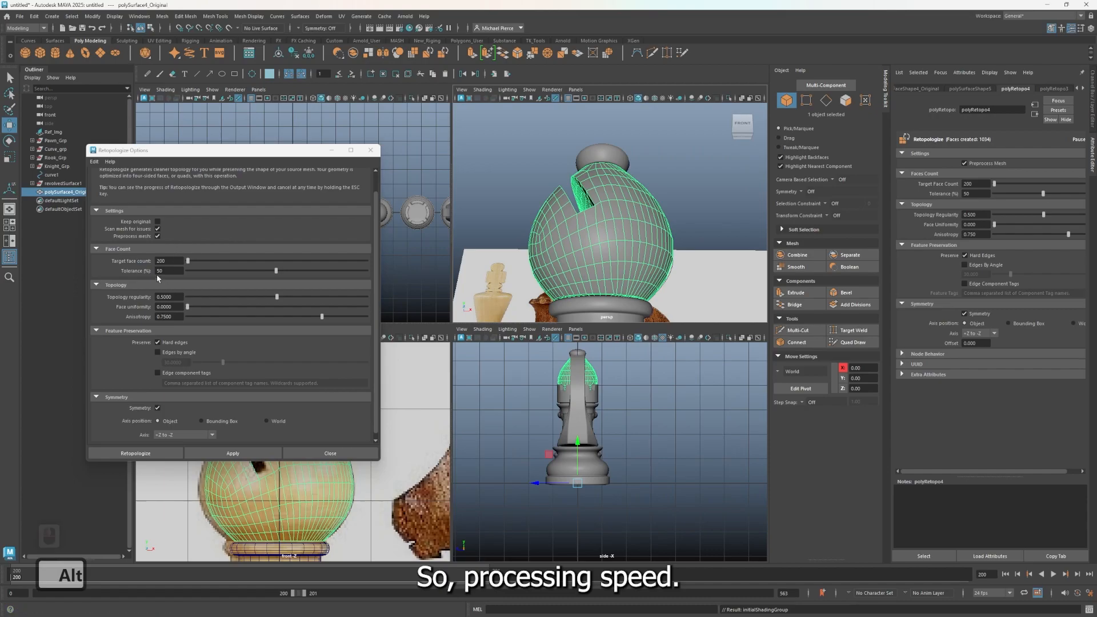
Step: Retopologize the head with a target face count of 150, inspect the notch, and close the Retopologize options
click(136, 257)
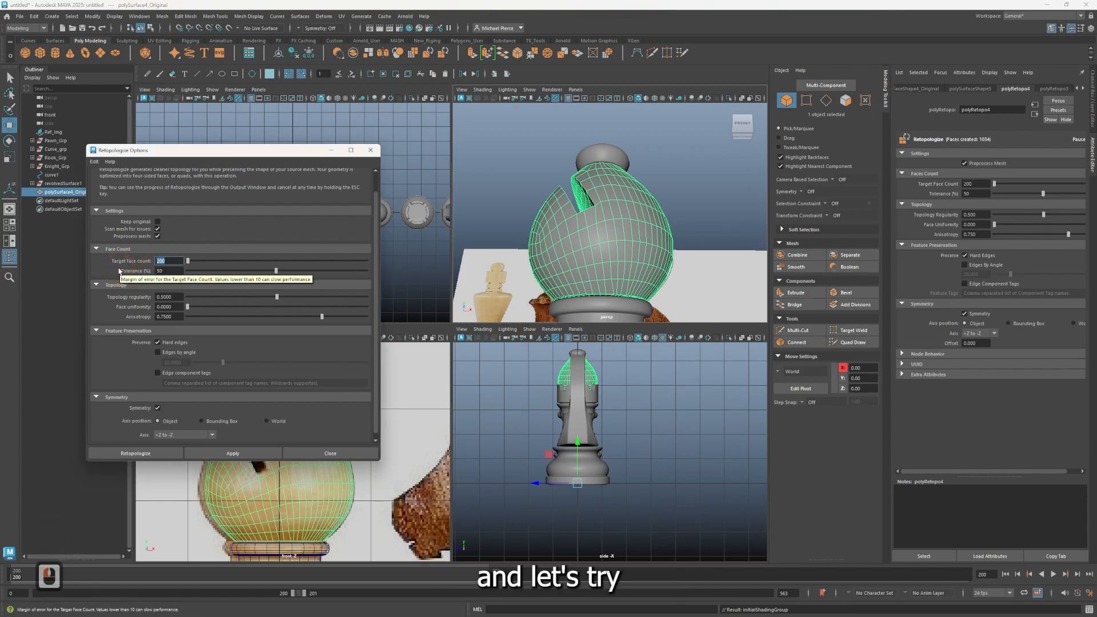
text(1500)
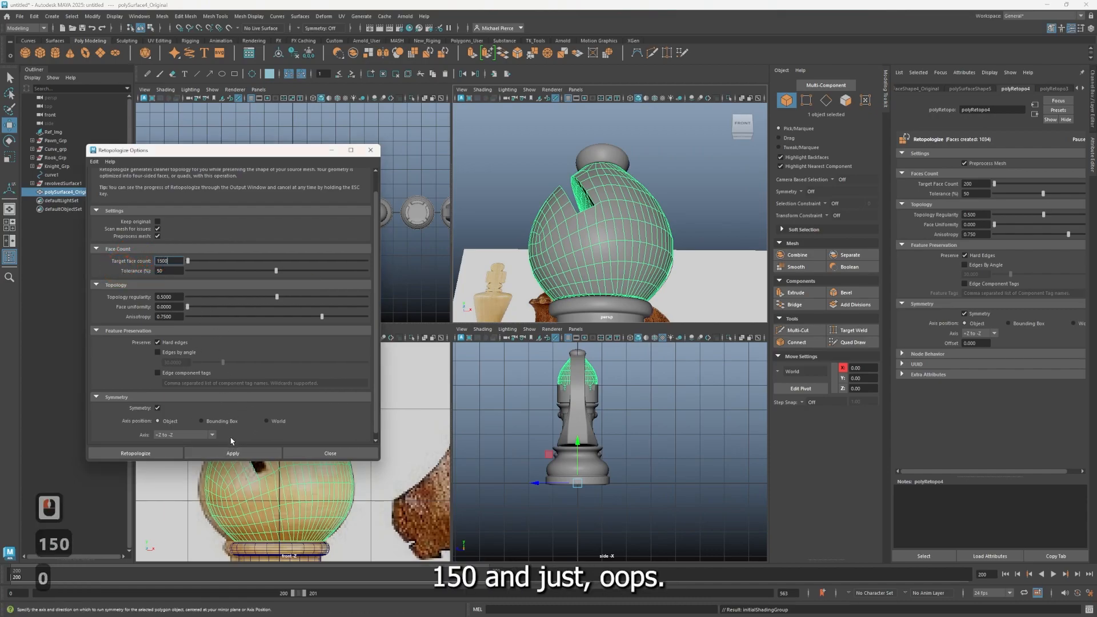
key(BackSpace)
click(223, 457)
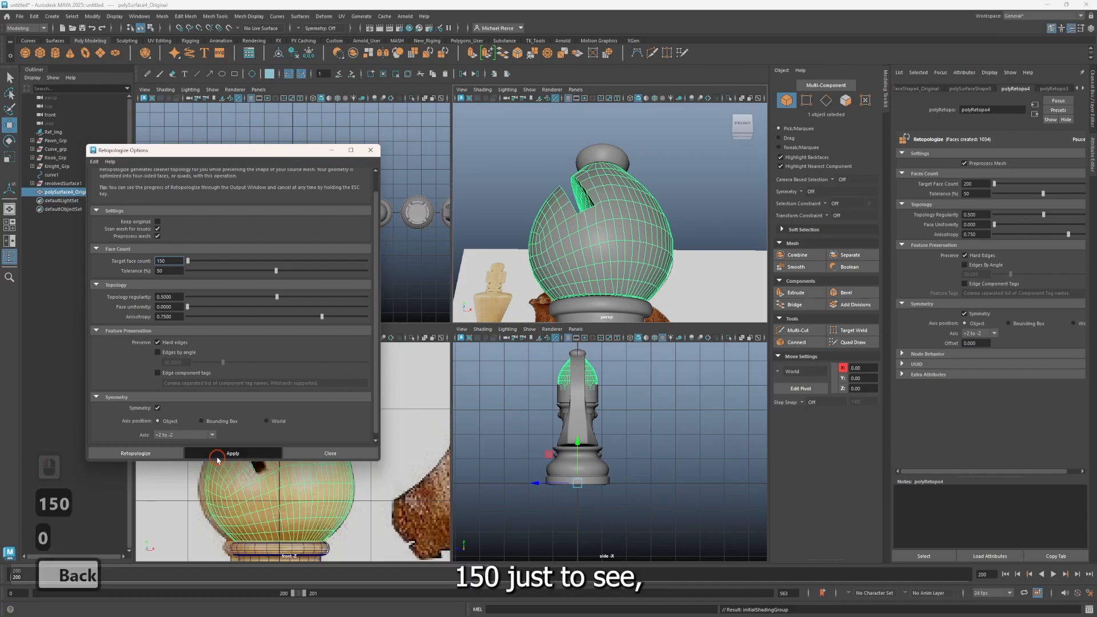
click(583, 346)
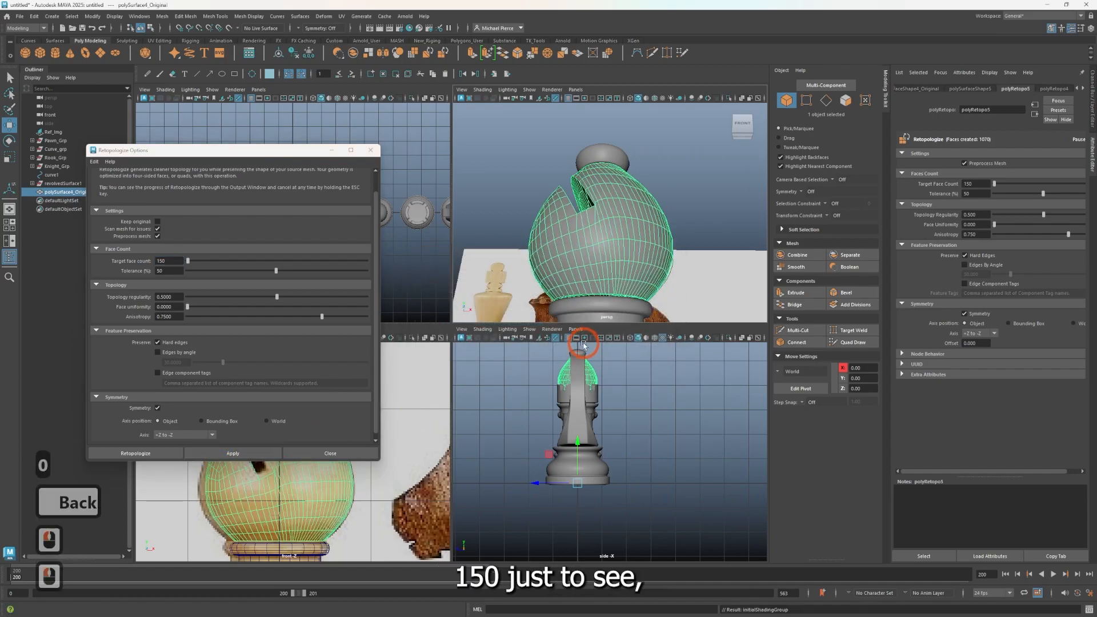
alt+drag(611, 311, 595, 273)
click(573, 250)
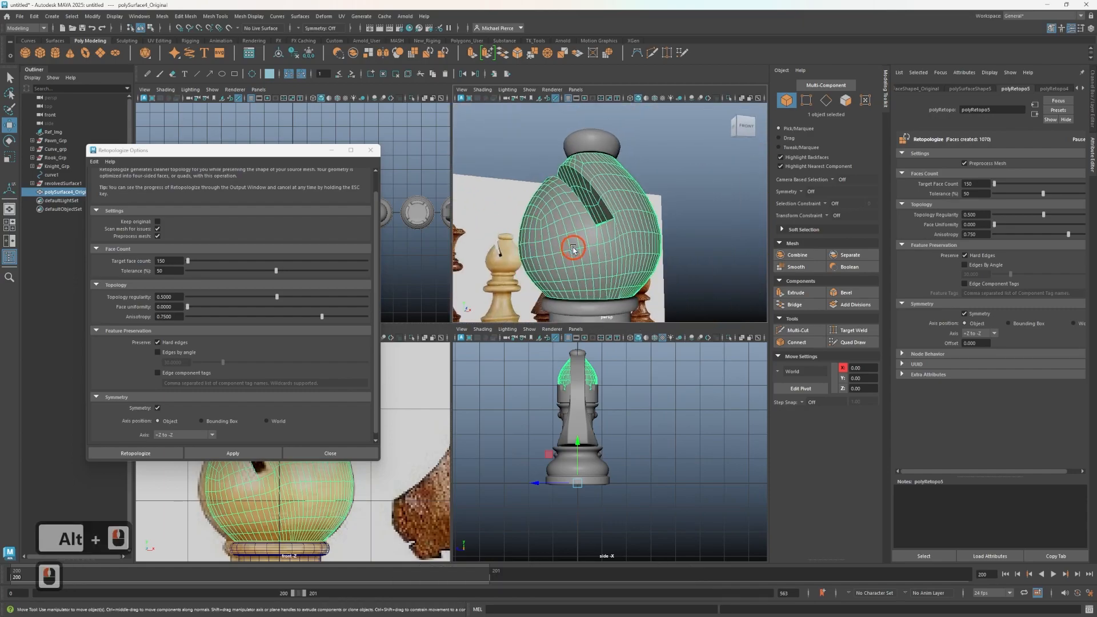
click(370, 150)
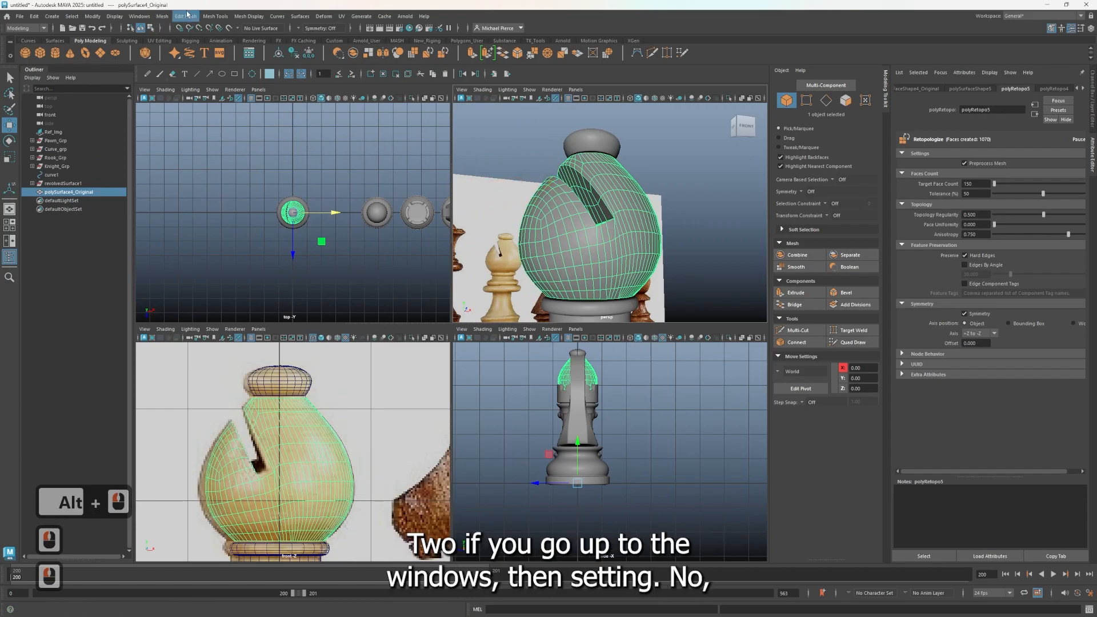
Step: Turn on the Poly Count heads-up display in the viewports
click(139, 16)
mouse_move(165, 110)
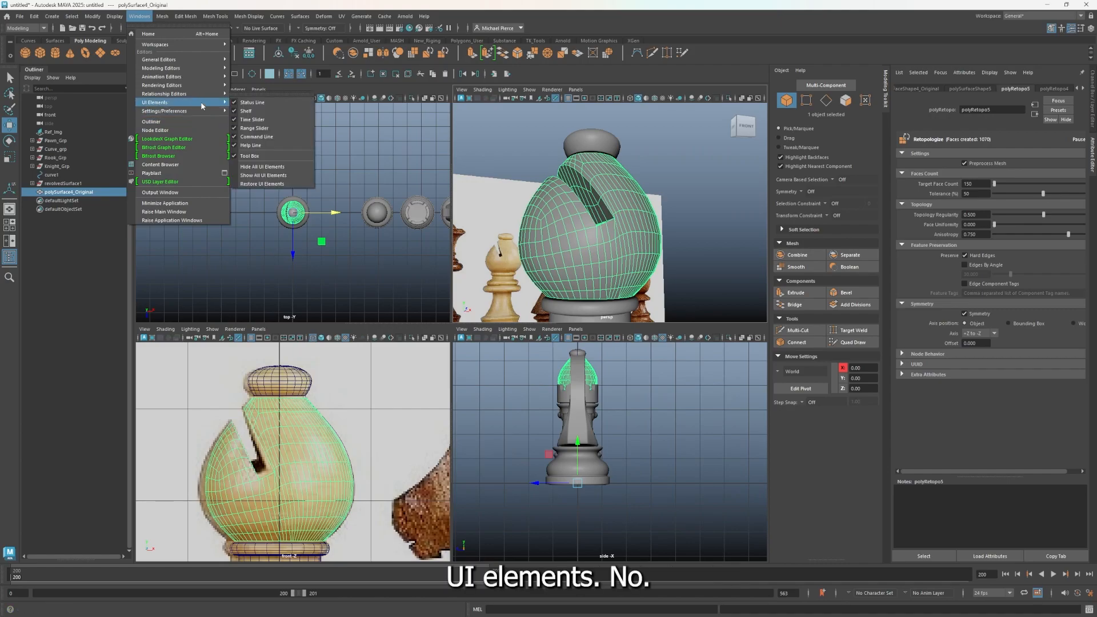
mouse_move(117, 17)
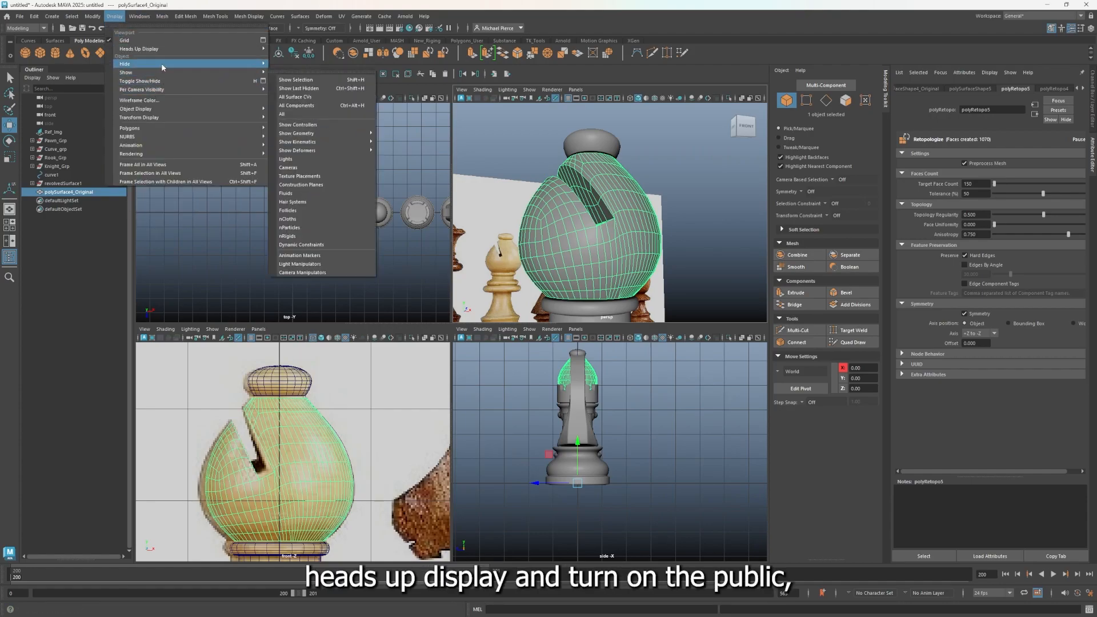
mouse_move(171, 51)
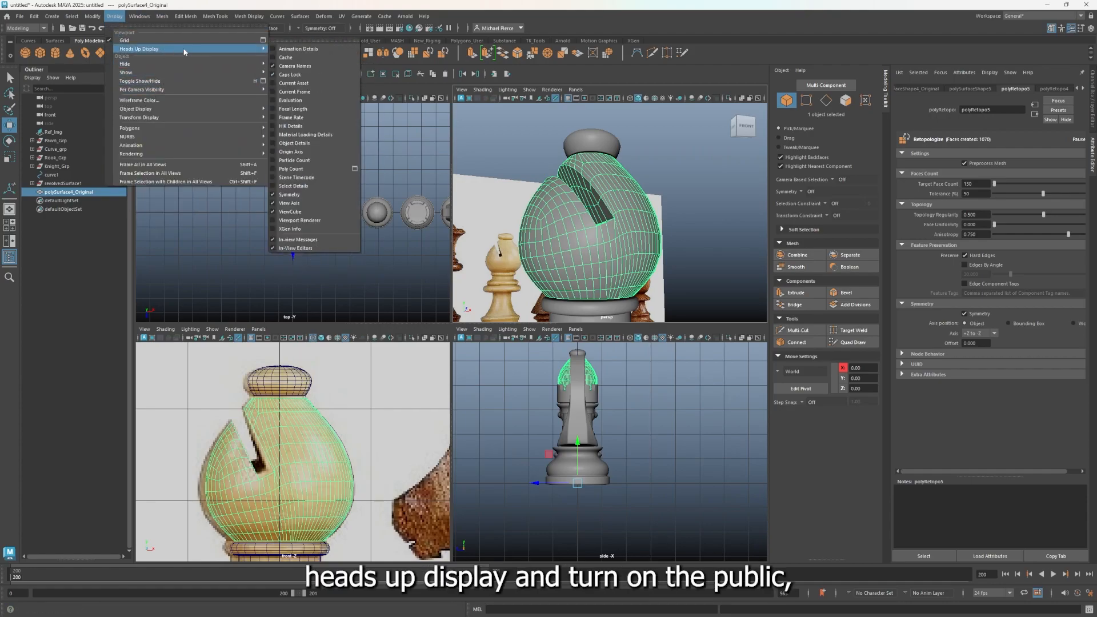
click(274, 169)
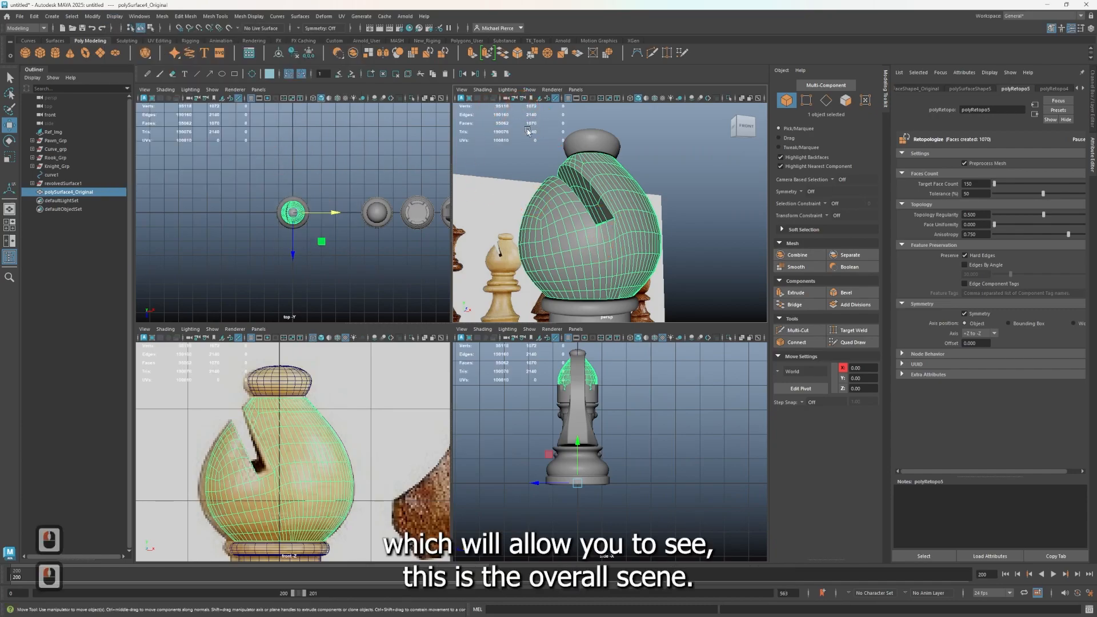
Step: Inspect the head's notch up close, turn on its smooth mesh preview, then deselect it and view the whole bishop
alt+drag(556, 171, 604, 234)
scroll(594, 220, down, 3)
alt+middle_drag(597, 229, 583, 247)
alt+scroll(584, 247, up, 2)
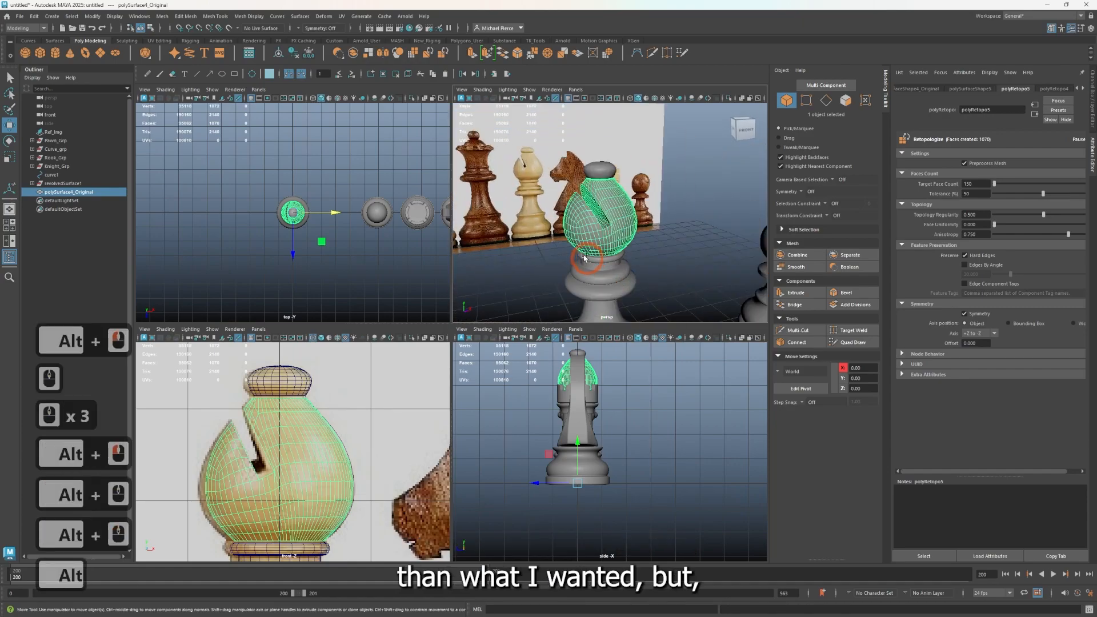
scroll(583, 246, up, 3)
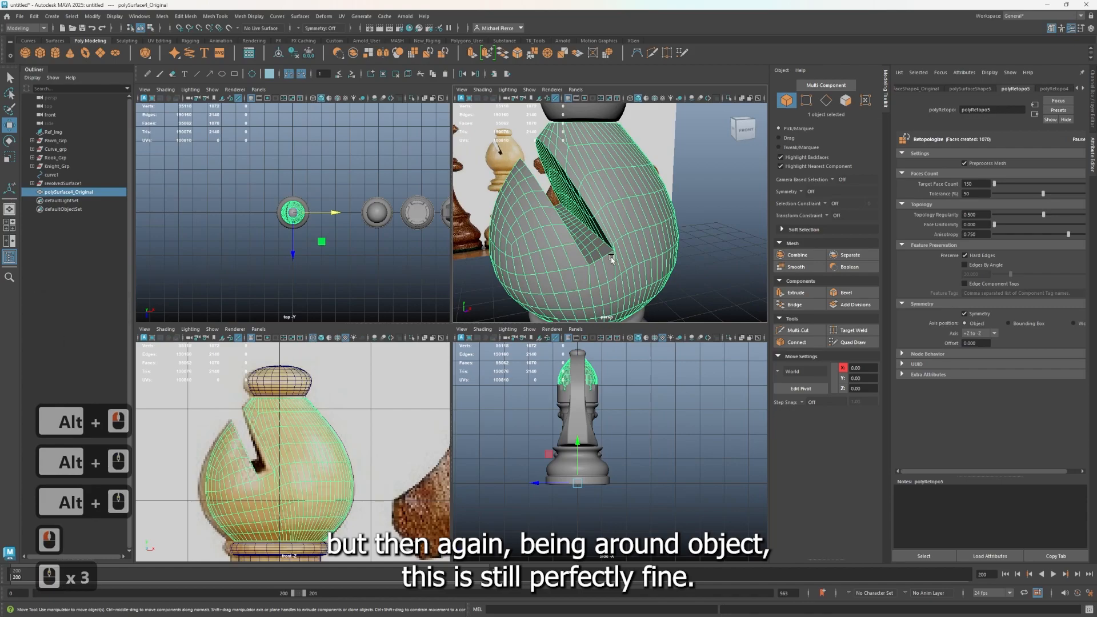
key(3)
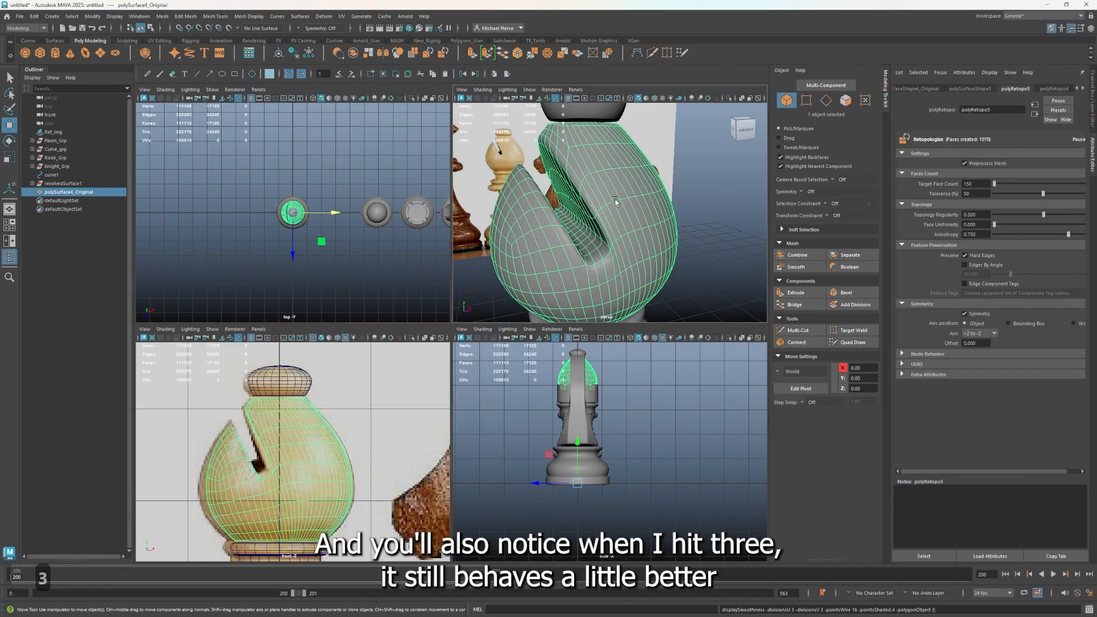
click(711, 173)
scroll(655, 207, down, 4)
scroll(627, 235, down, 1)
alt+drag(583, 220, 547, 224)
mouse_move(541, 292)
alt+middle_down()
mouse_move(531, 202)
mouse_move(558, 283)
alt+middle_up()
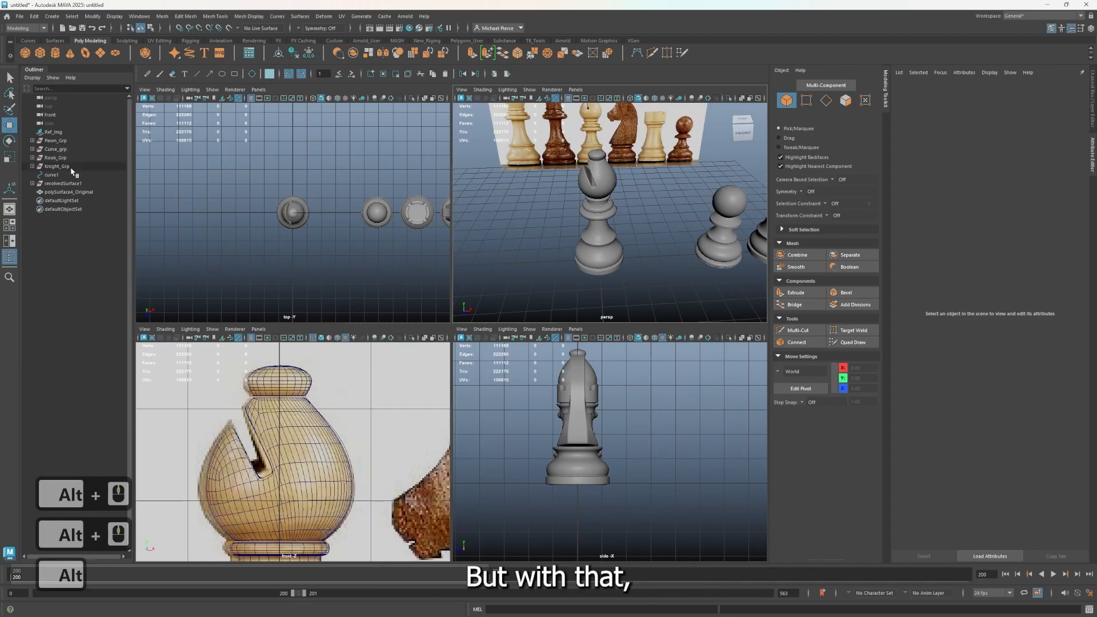
Step: Unparent polySurface1 and polySurface2 from the revolvedSurface1 group
click(34, 184)
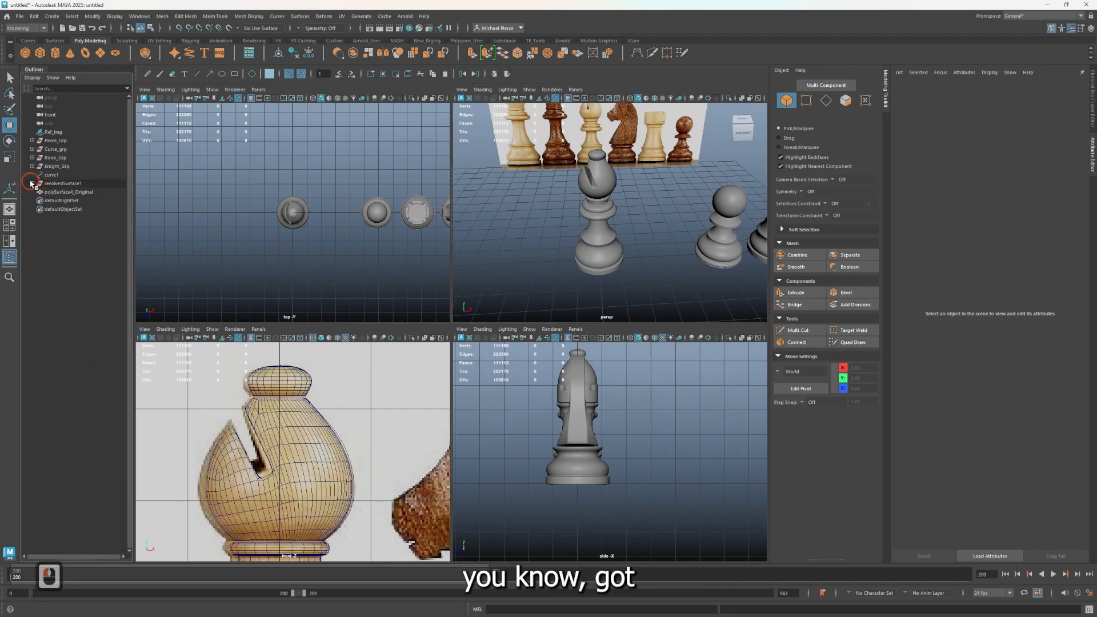
click(62, 192)
shift+click(63, 201)
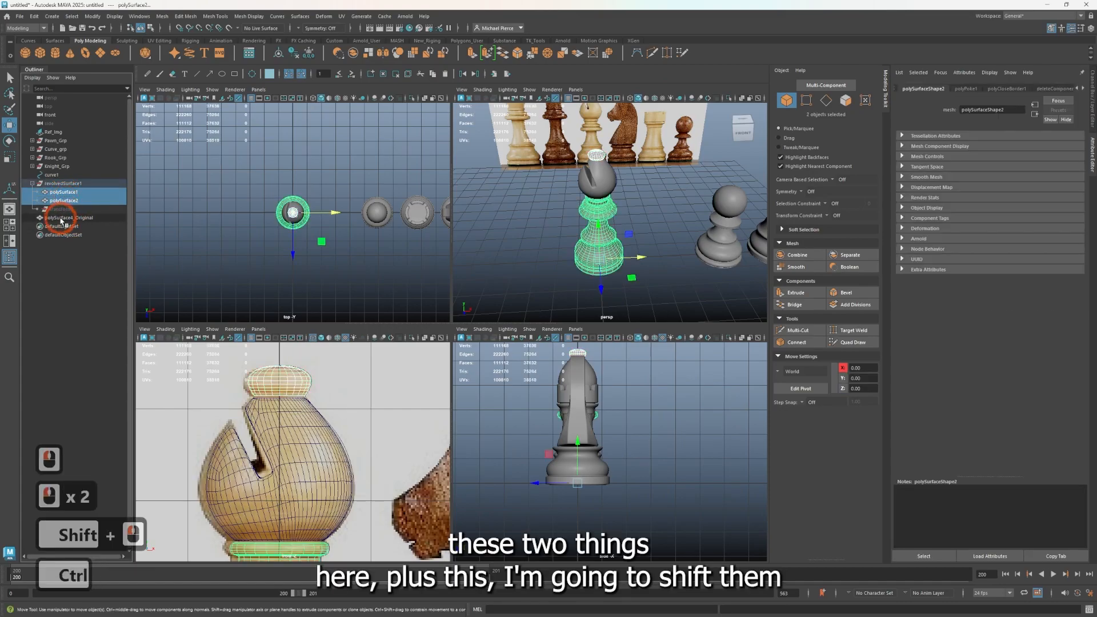
ctrl+click(62, 218)
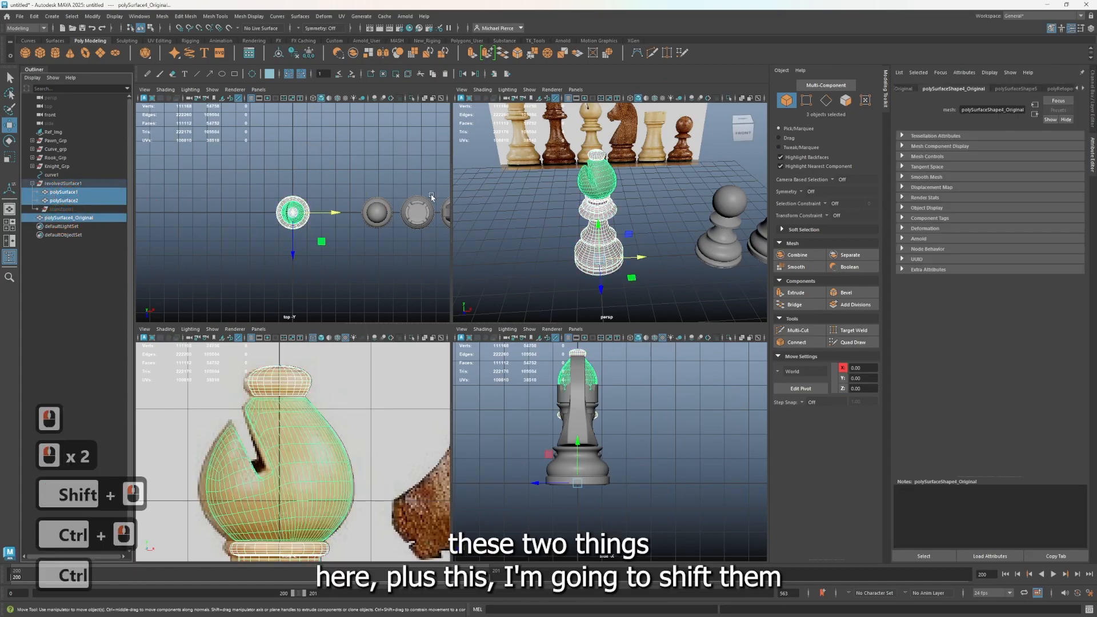
key(shift+p)
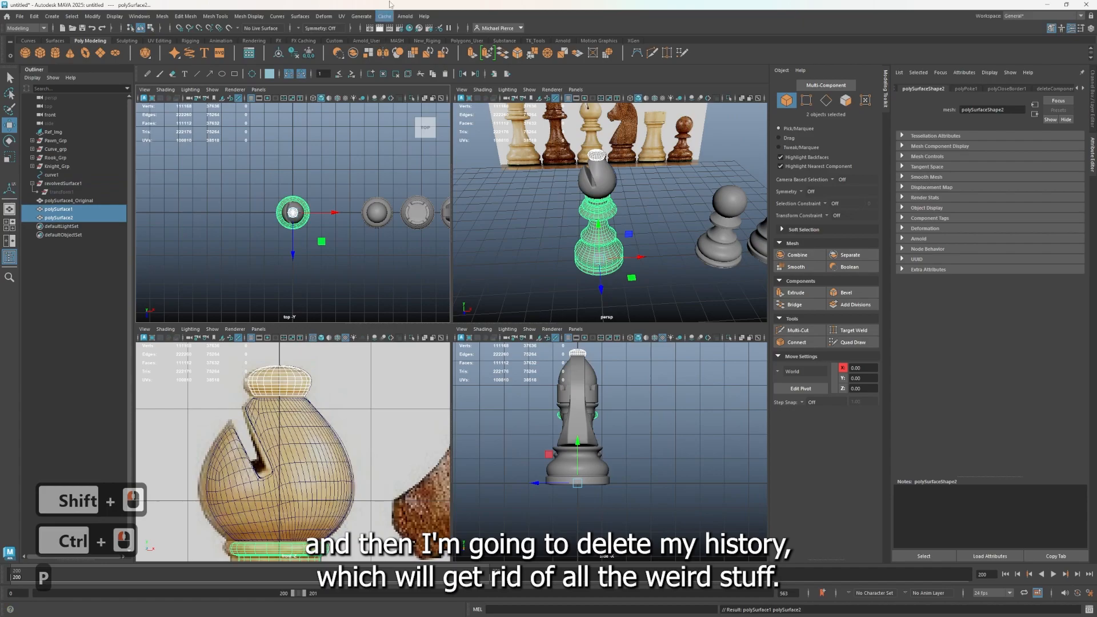
Step: Delete the construction history of polySurface4_Original, polySurface1 and polySurface2
click(82, 201)
shift+click(68, 216)
click(293, 62)
click(173, 159)
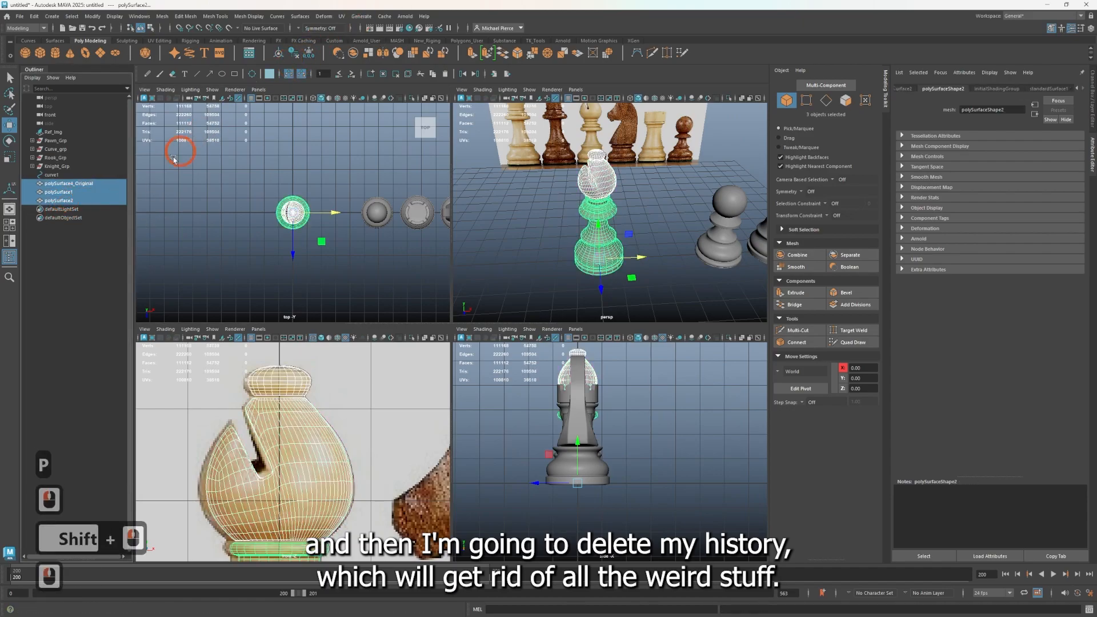
Step: Rename curve1 as VuBishops_Curve
click(42, 175)
double_click(52, 174)
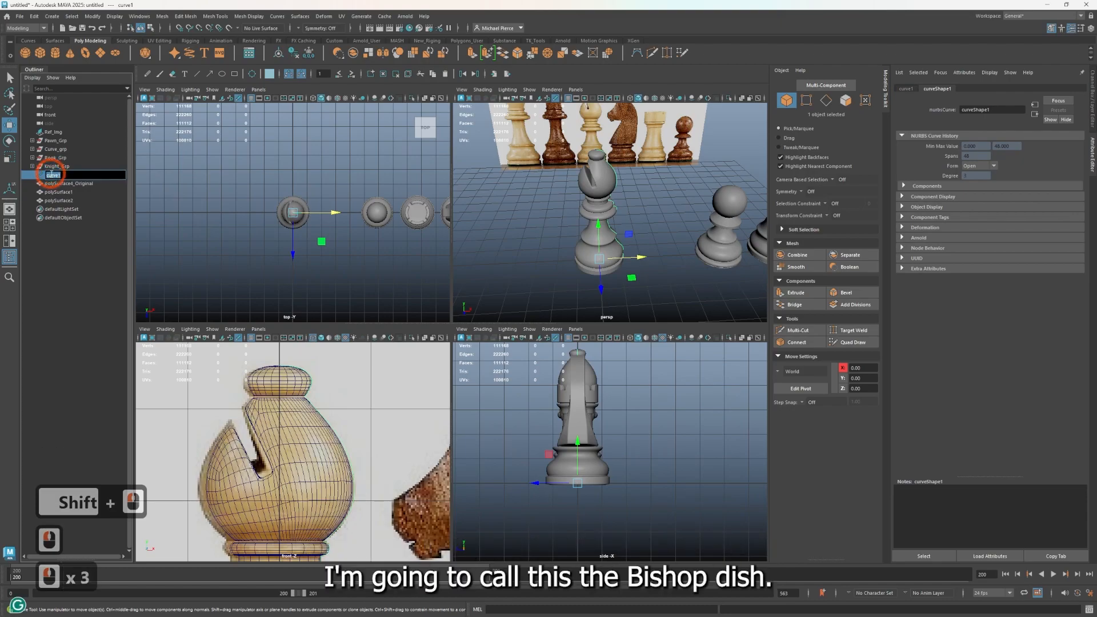
text(Vu)
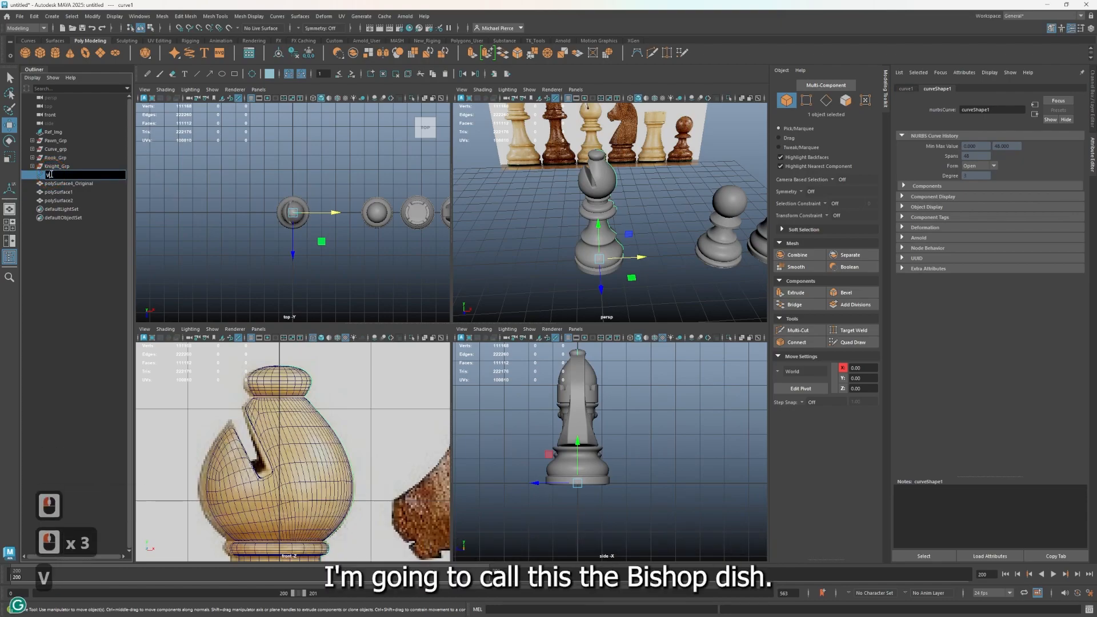
text(sa)
key(BackSpace)
key(BackSpace)
key(BackSpace)
key(BackSpace)
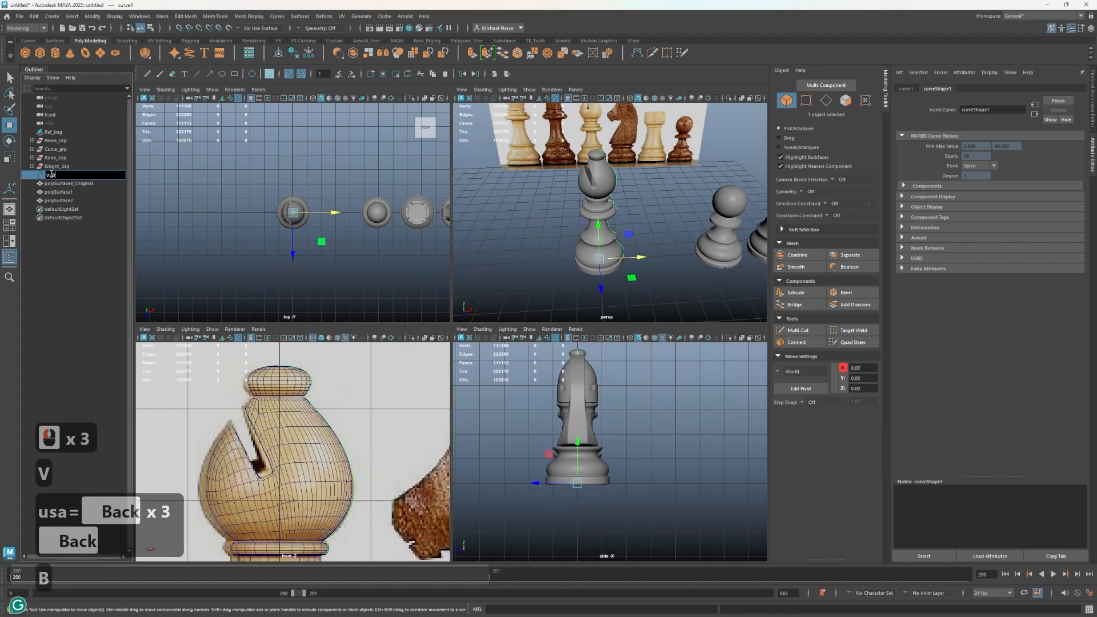
text(Bi)
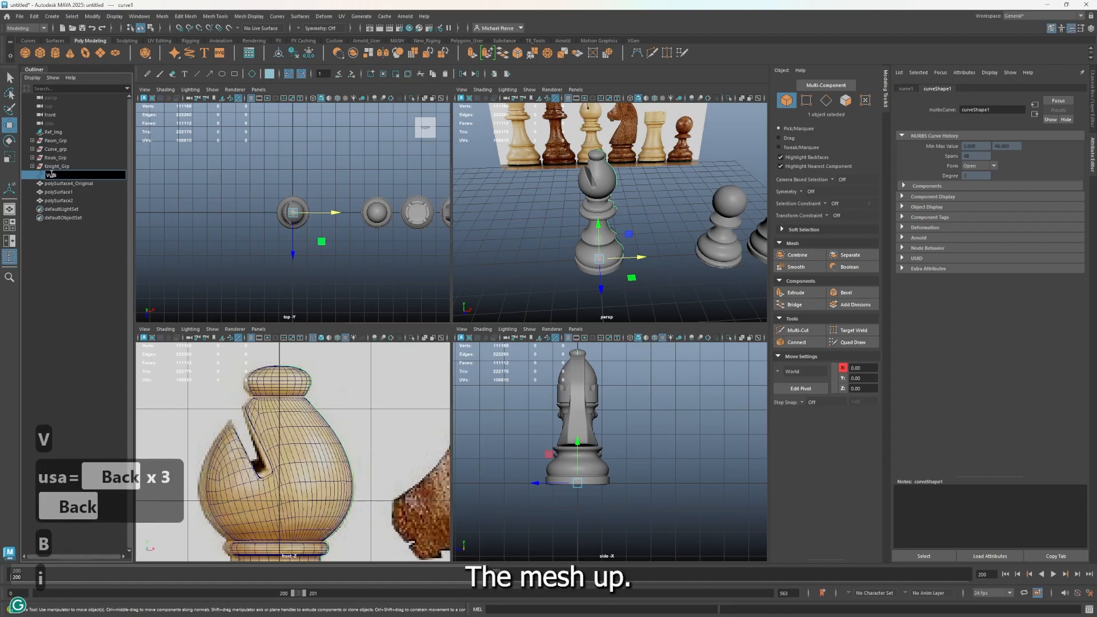
text(shop)
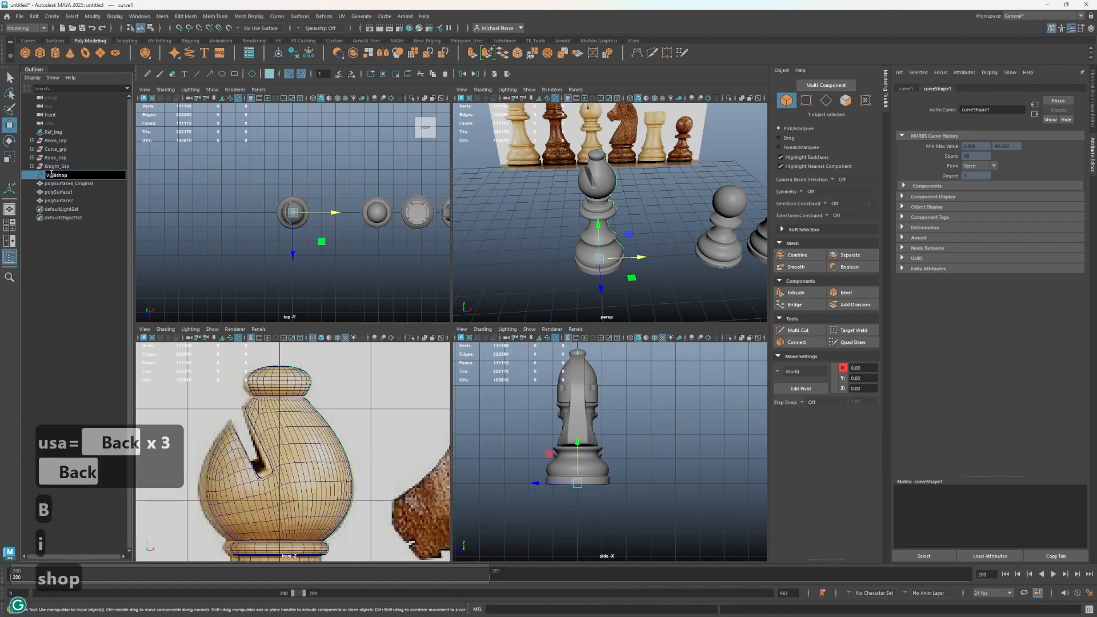
text(s_)
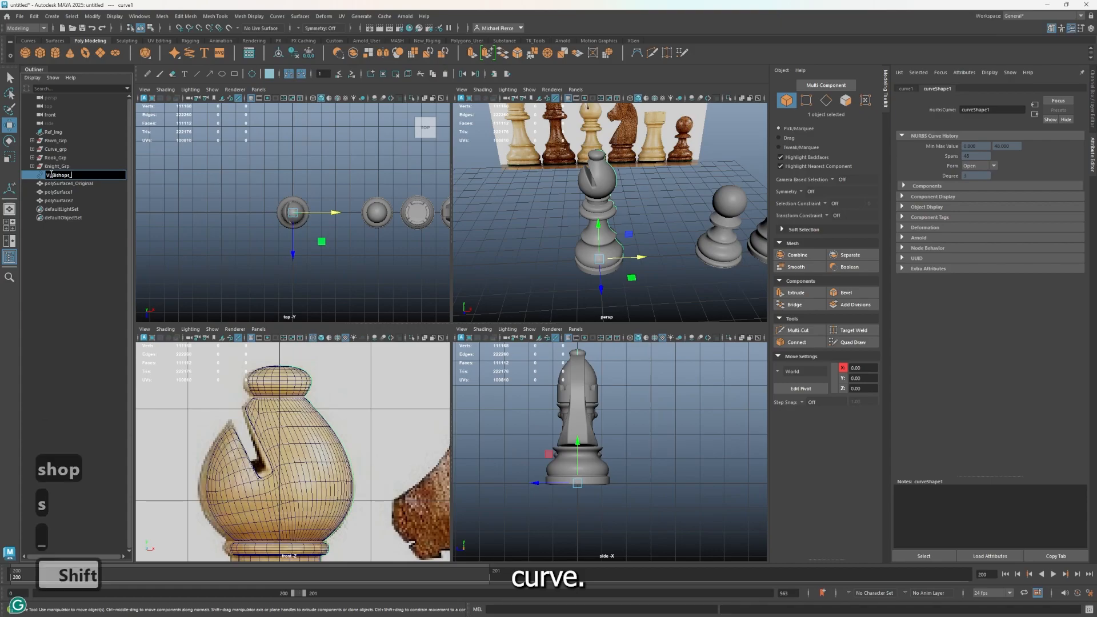
text(Cur)
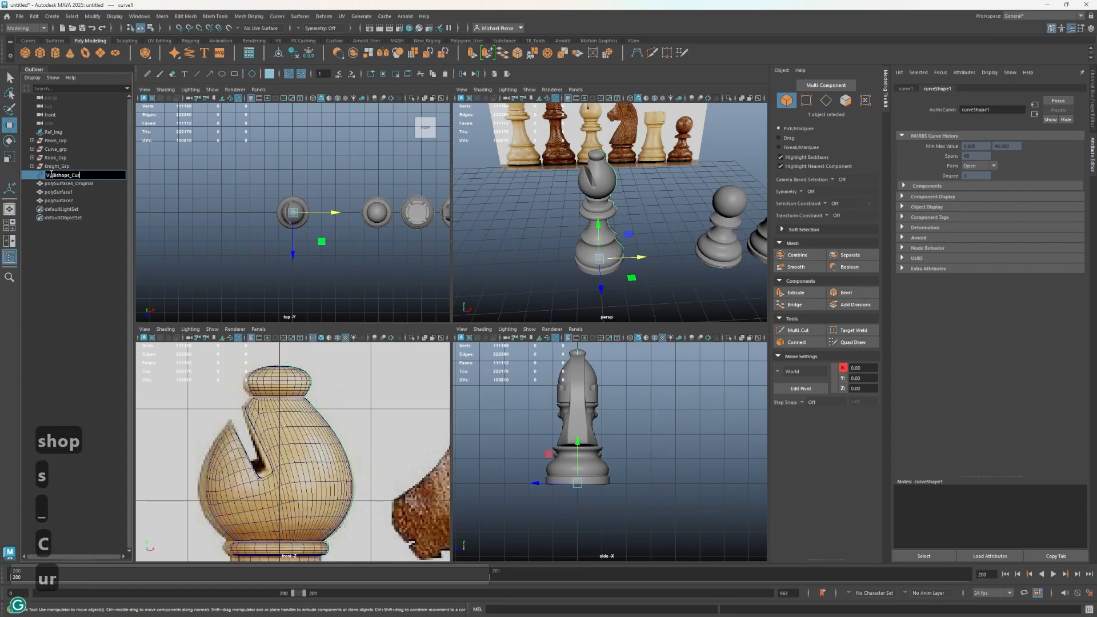
text(ve)
key(Return)
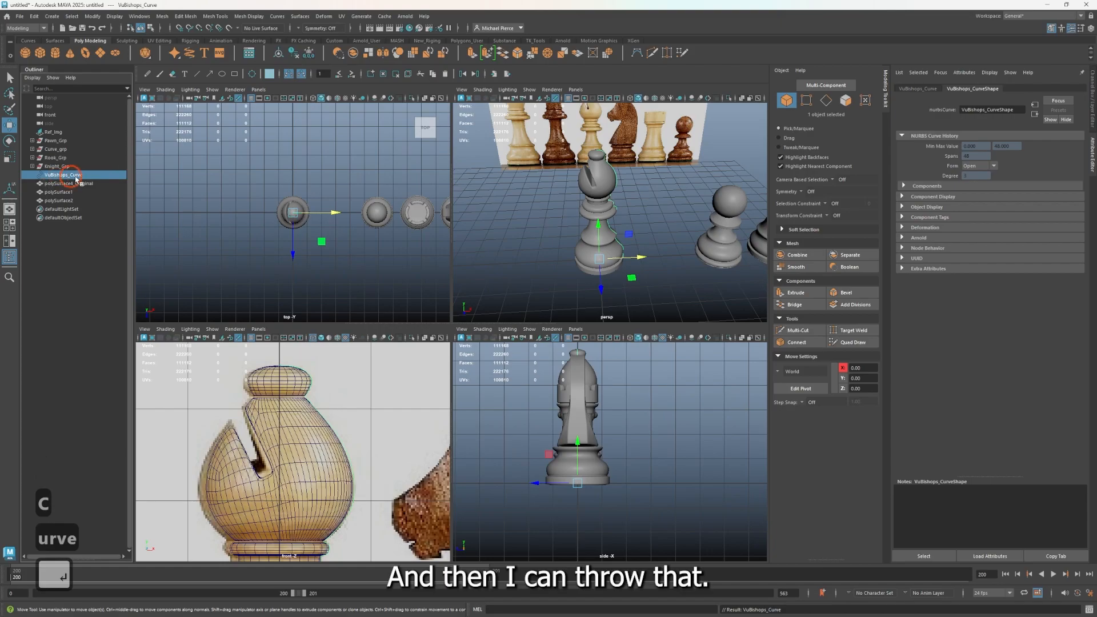
Step: Rename VuBishops_Curve as Bishops_Curve and move it into the Curve_grp group
drag(71, 176, 73, 171)
double_click(49, 175)
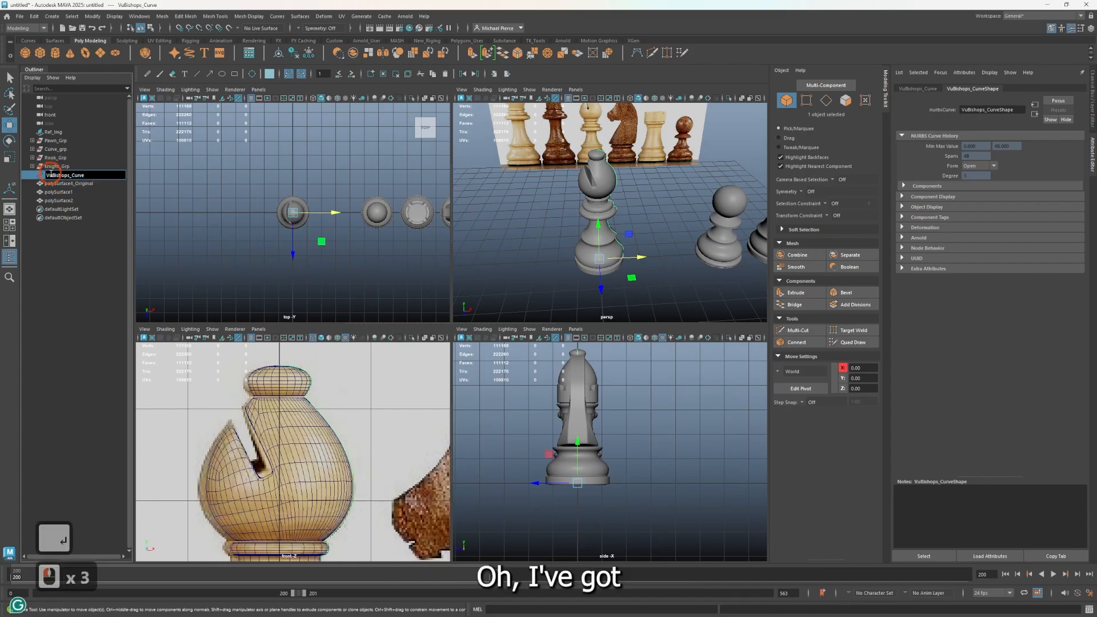
key(BackSpace)
key(Right)
key(BackSpace)
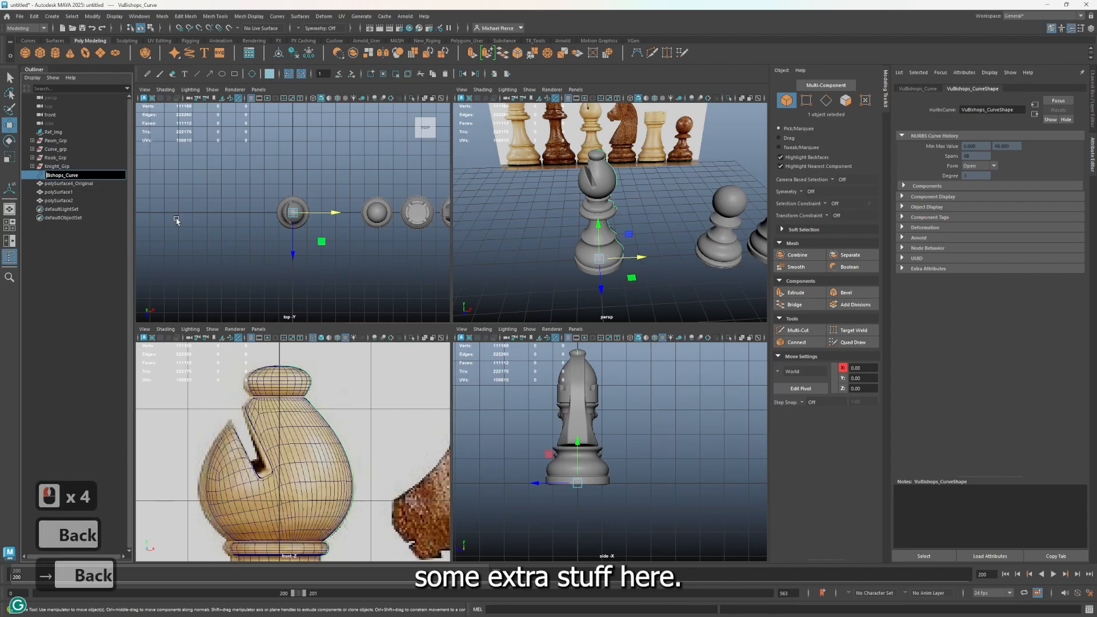
click(79, 271)
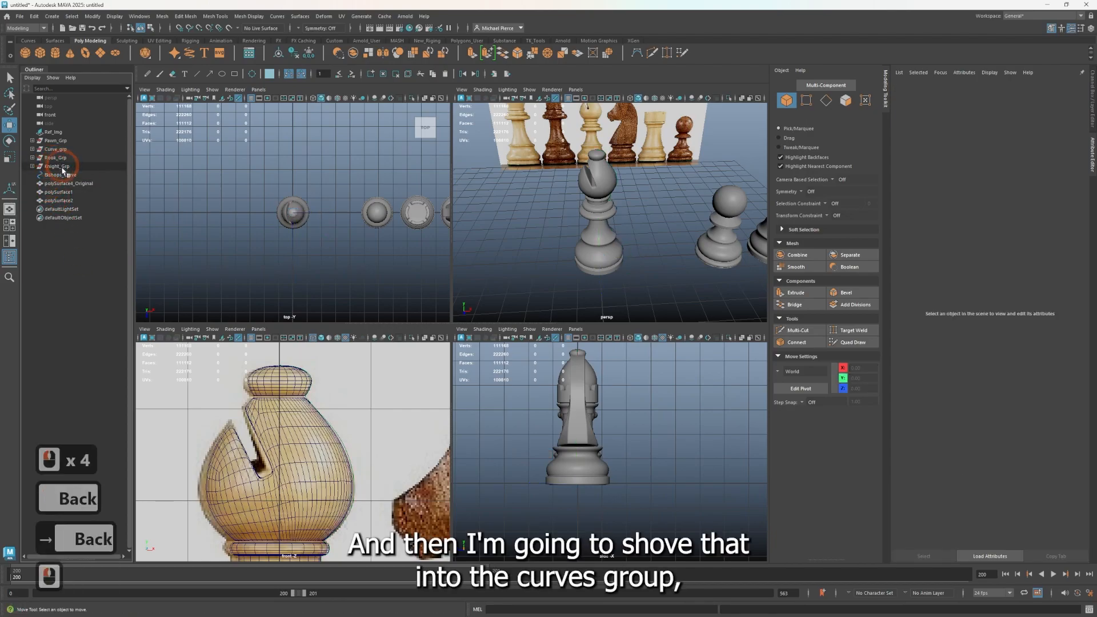
click(64, 176)
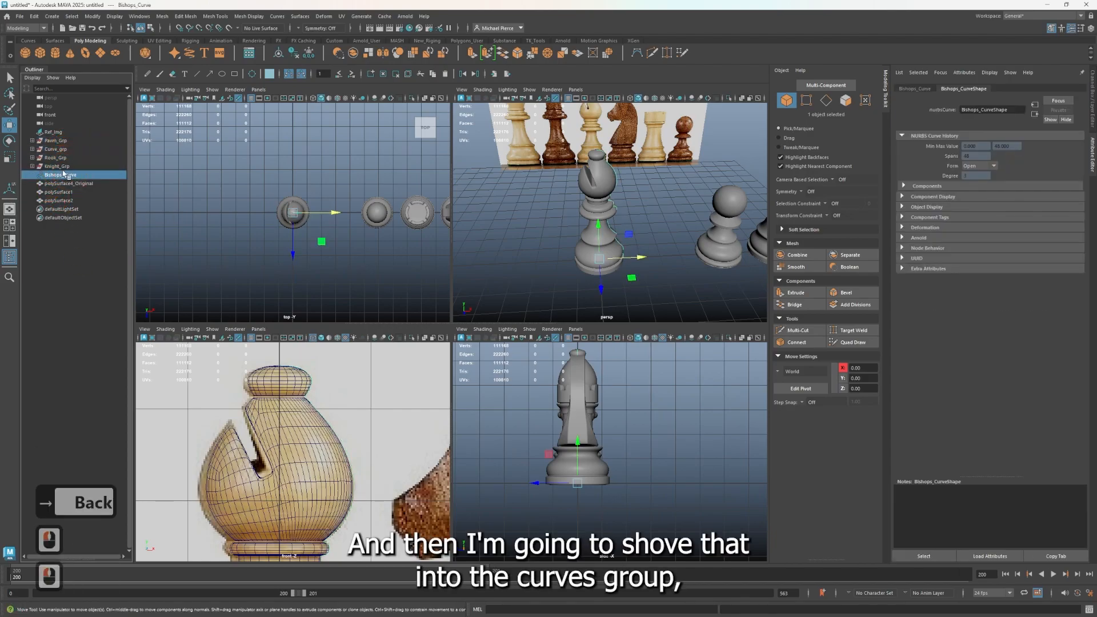
drag(64, 175, 49, 150)
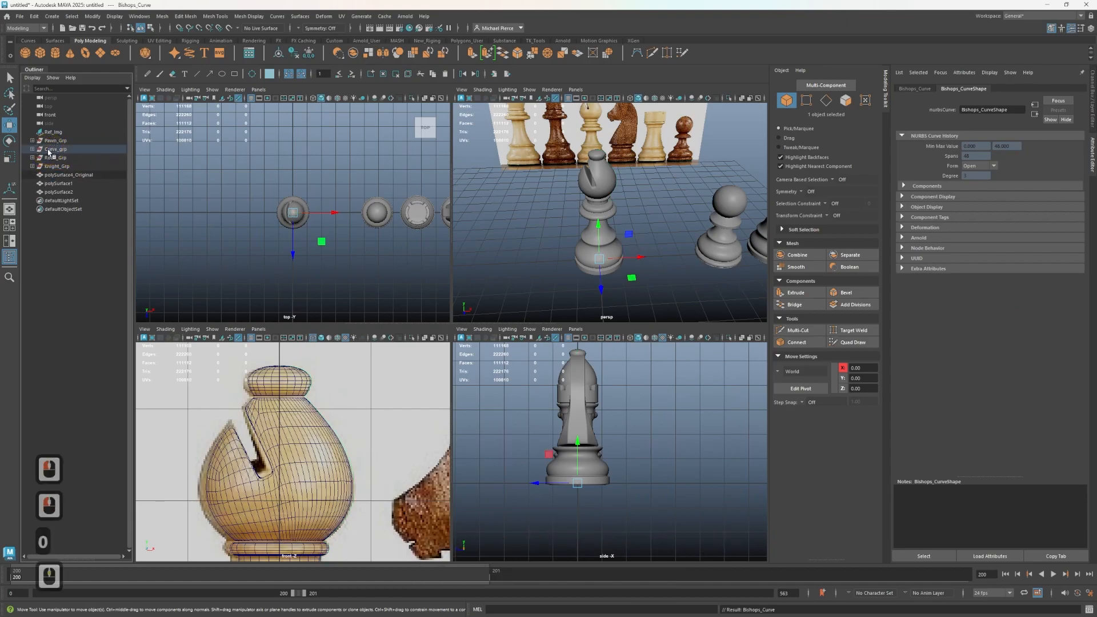
Step: Rename the three selected bishop meshes together as Bishops_01_geo using the quick rename field
click(66, 176)
shift+click(60, 192)
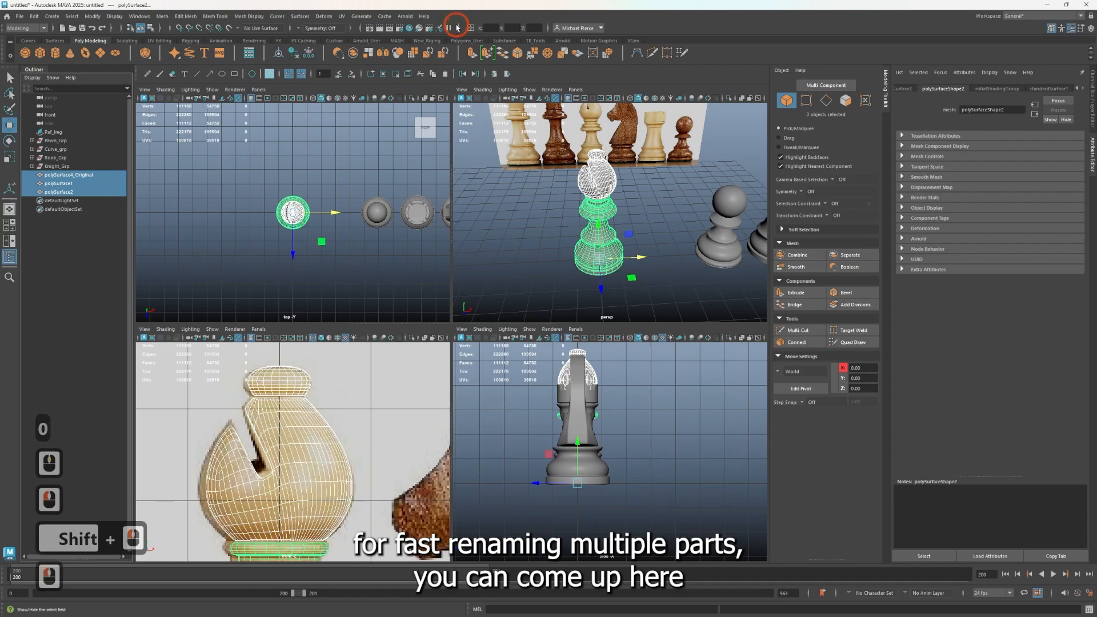
click(470, 28)
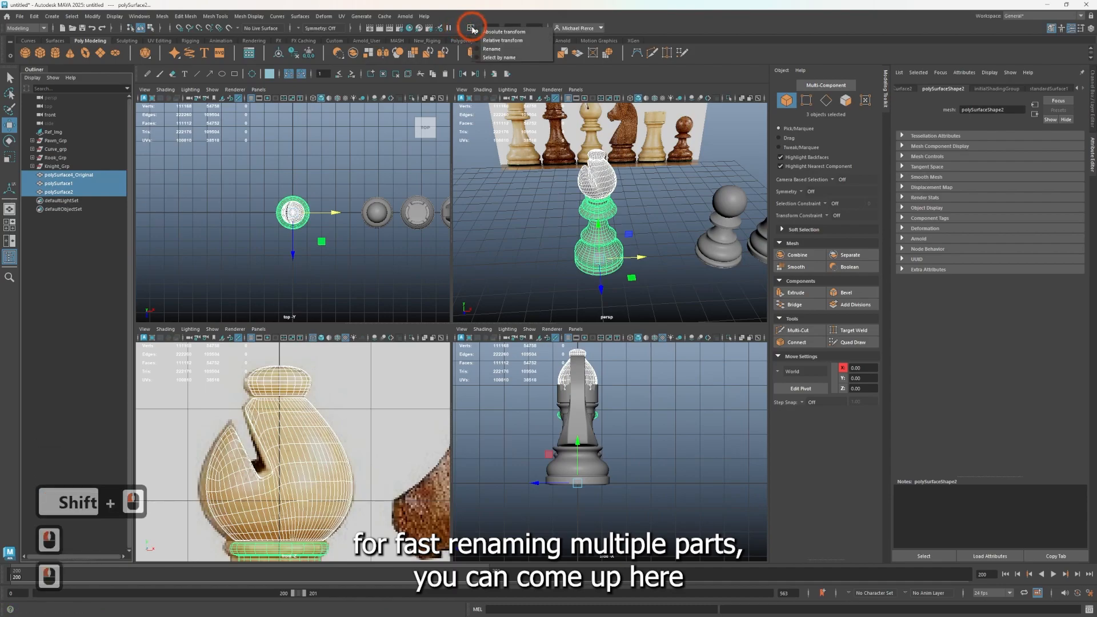
click(471, 28)
click(471, 28)
click(490, 46)
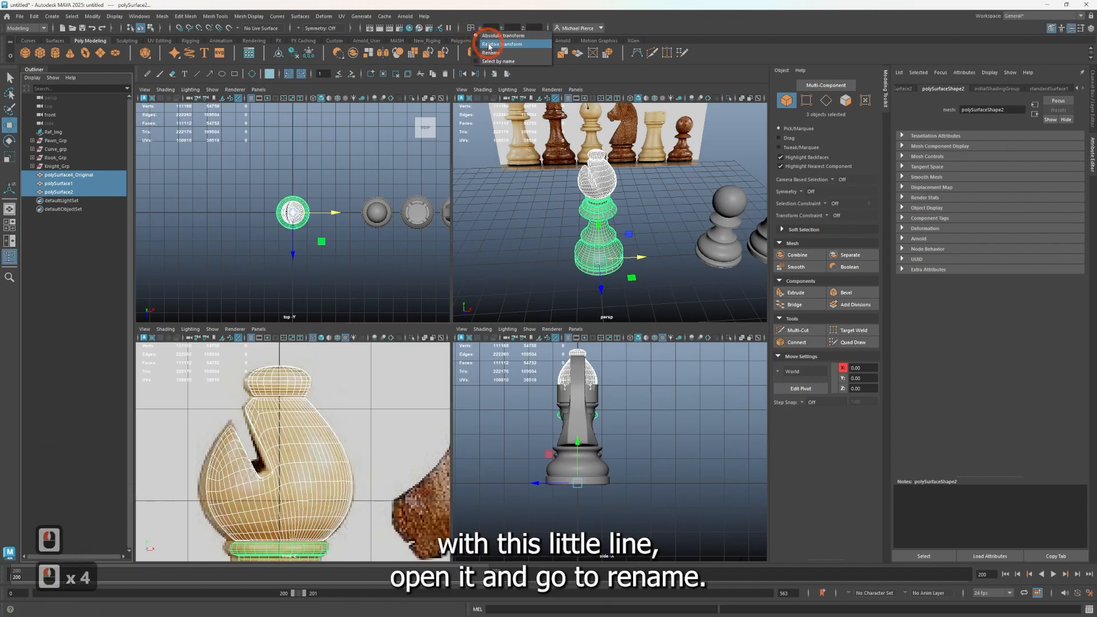
click(511, 55)
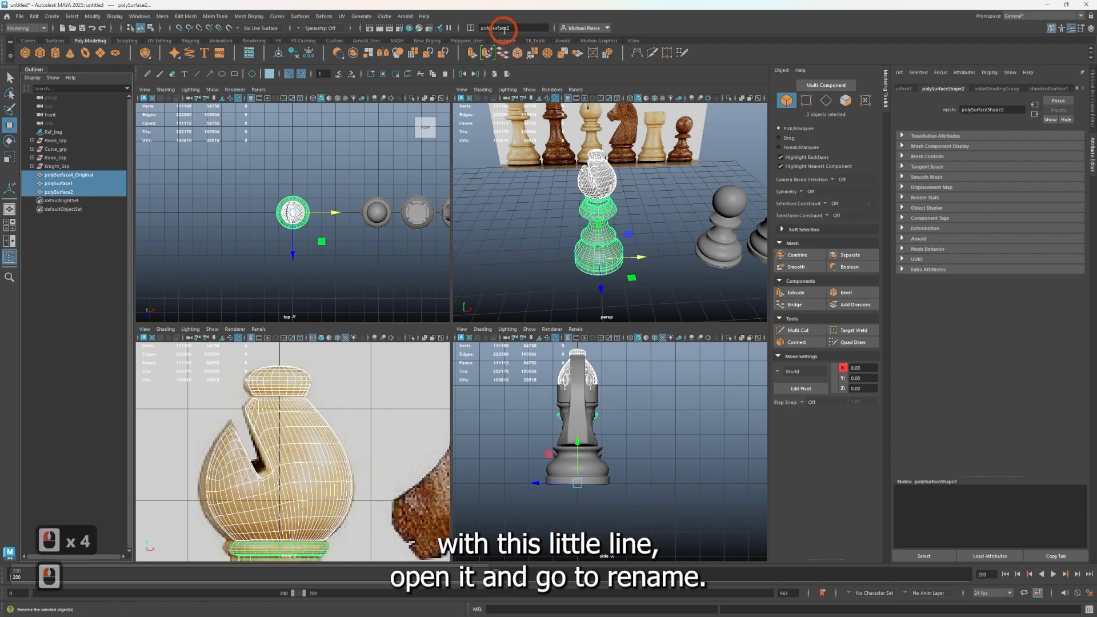
drag(515, 28, 478, 22)
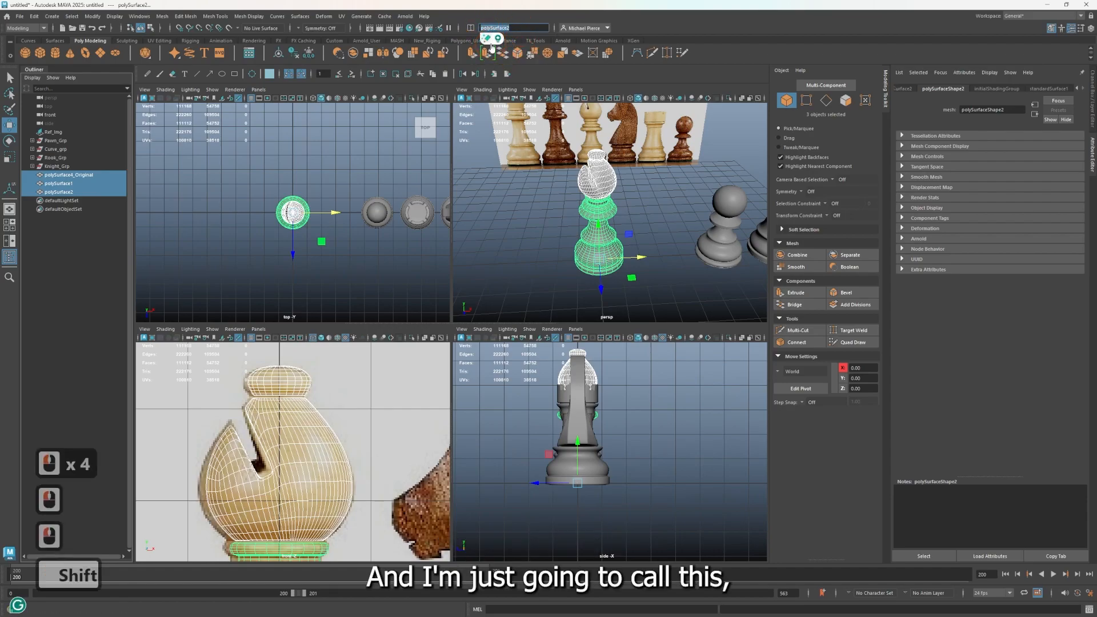
text(B)
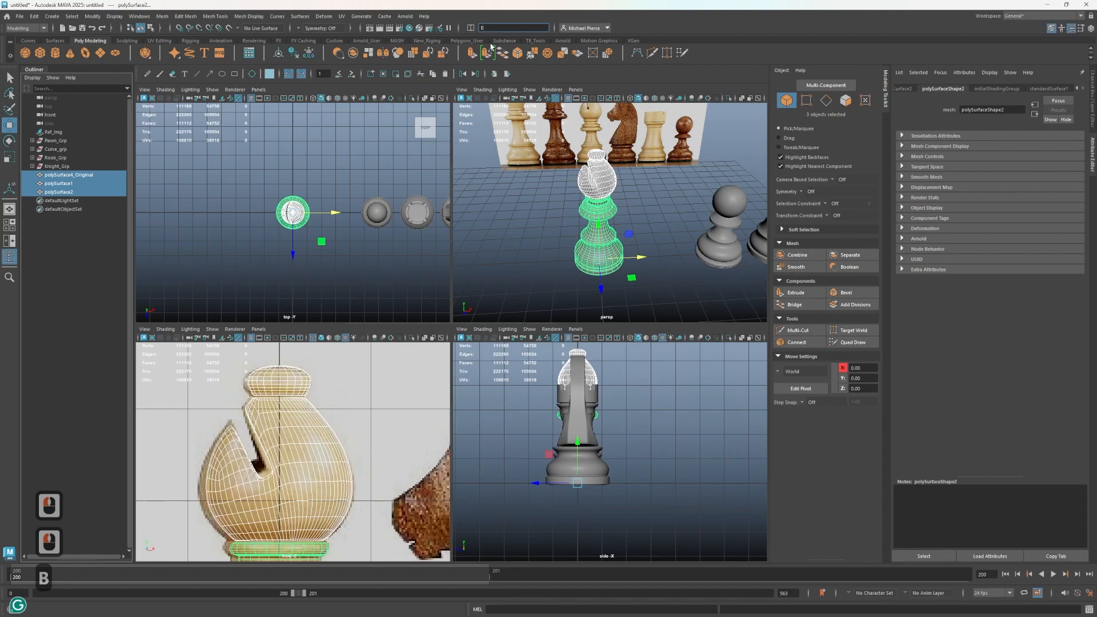
text(is)
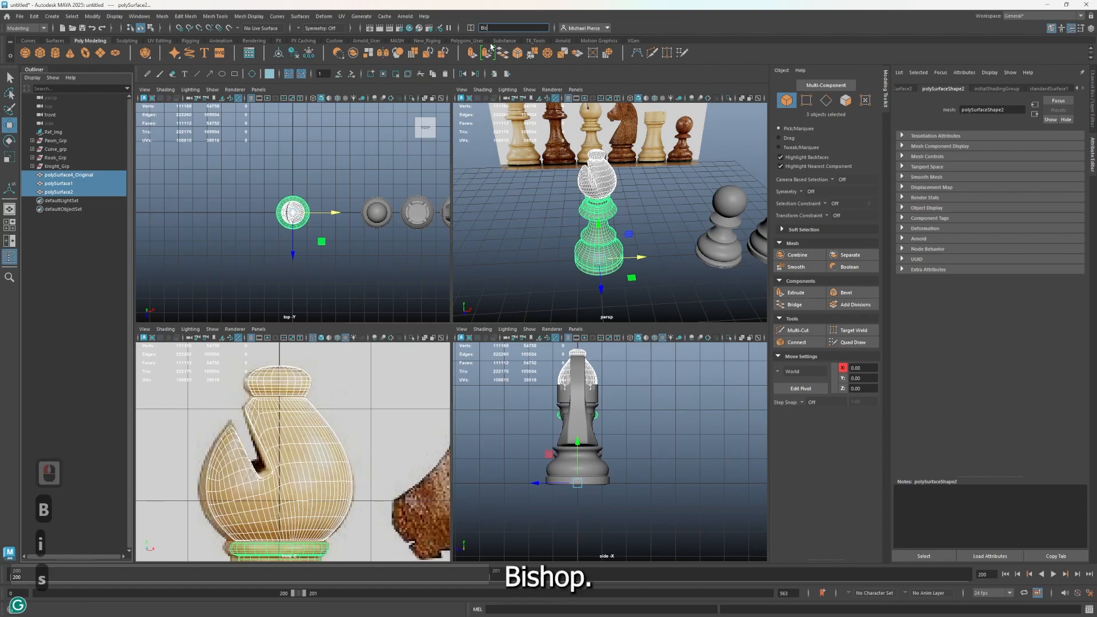
text(hops_)
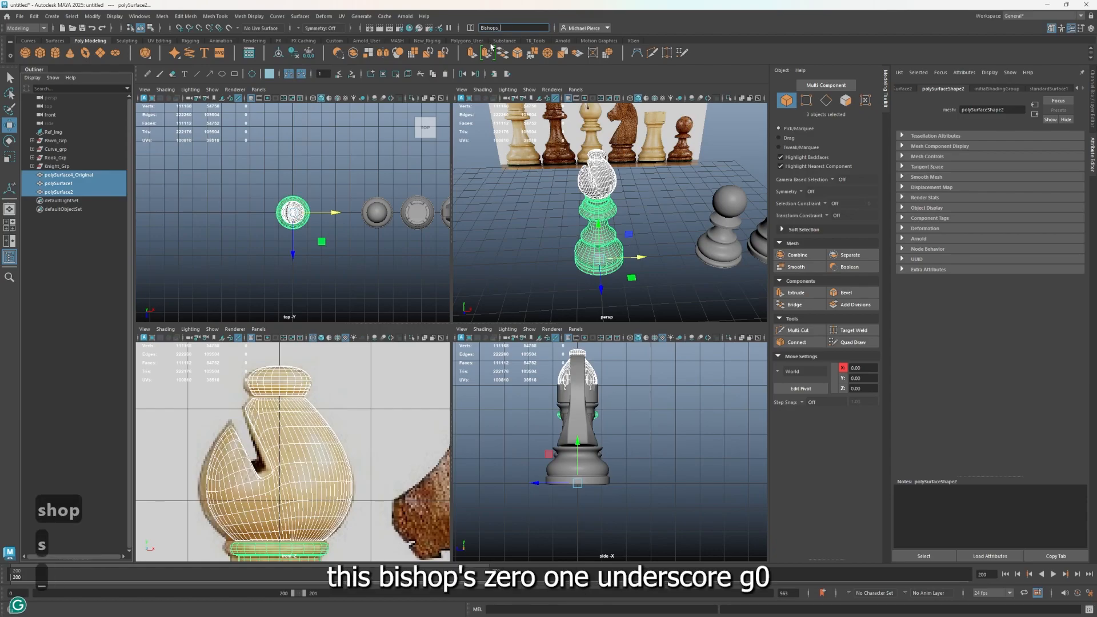
text(01_)
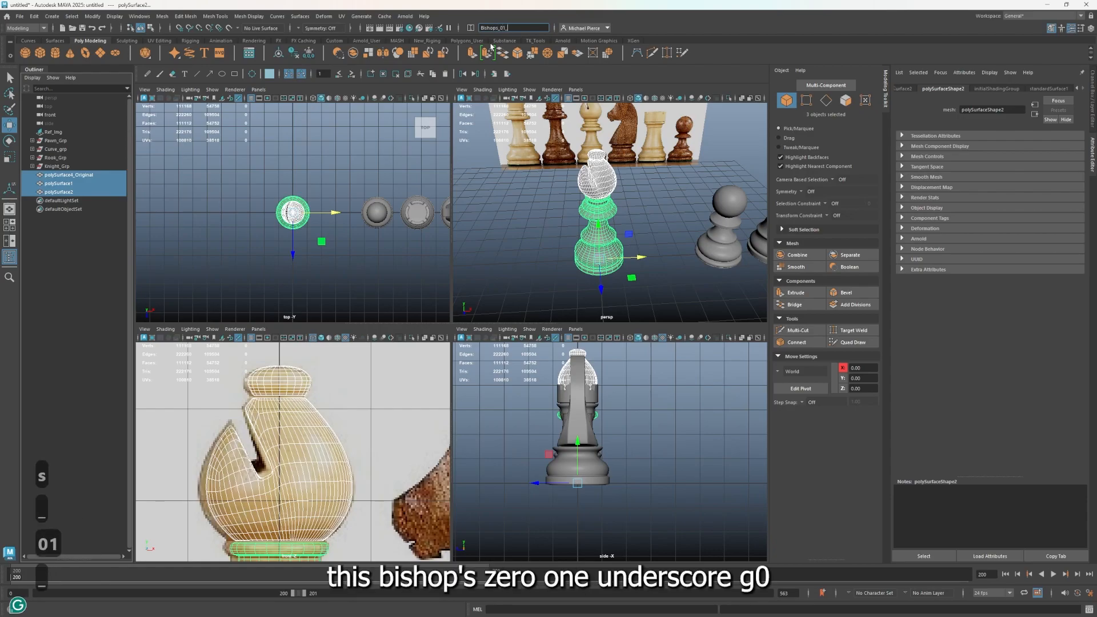
text(geo)
key(Return)
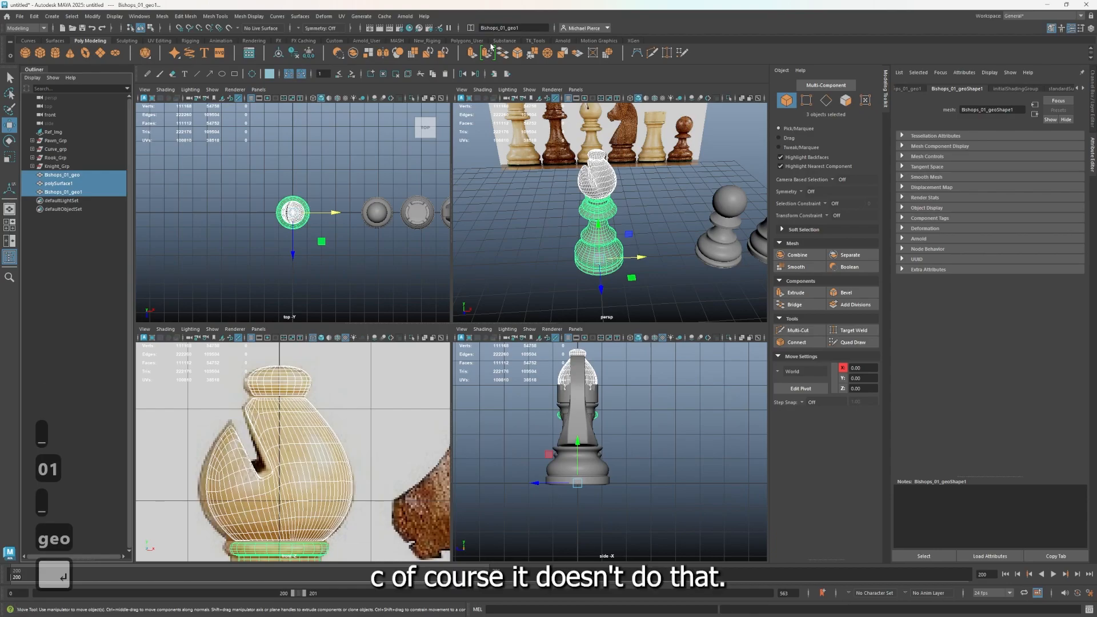
Step: Rename the bishop's top knob, polySurface1, as Bishops_02_geo
click(82, 183)
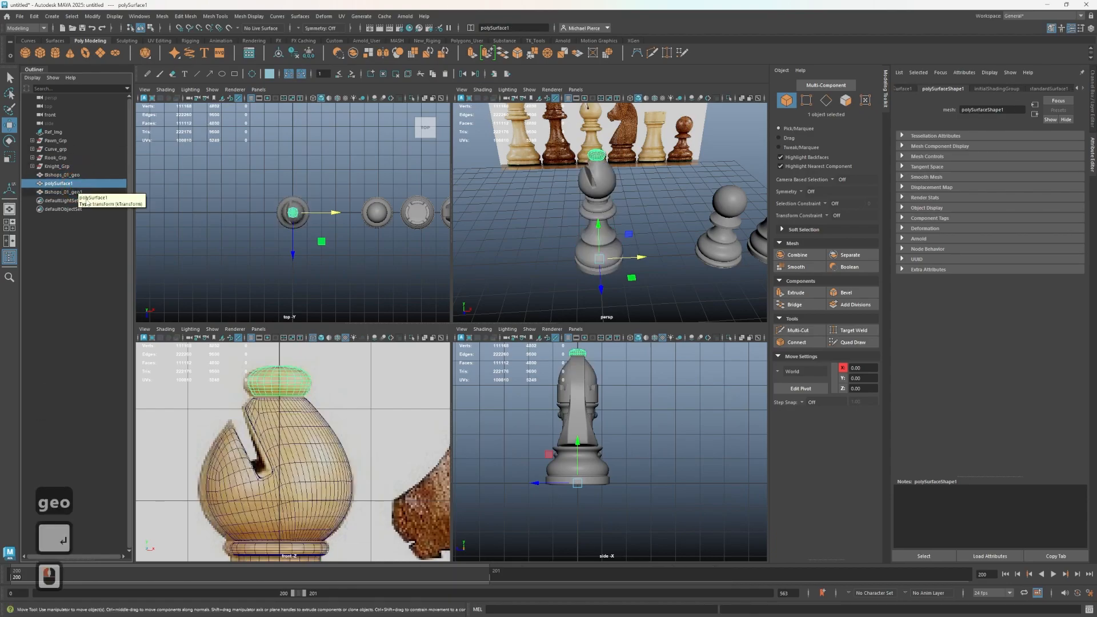
click(81, 192)
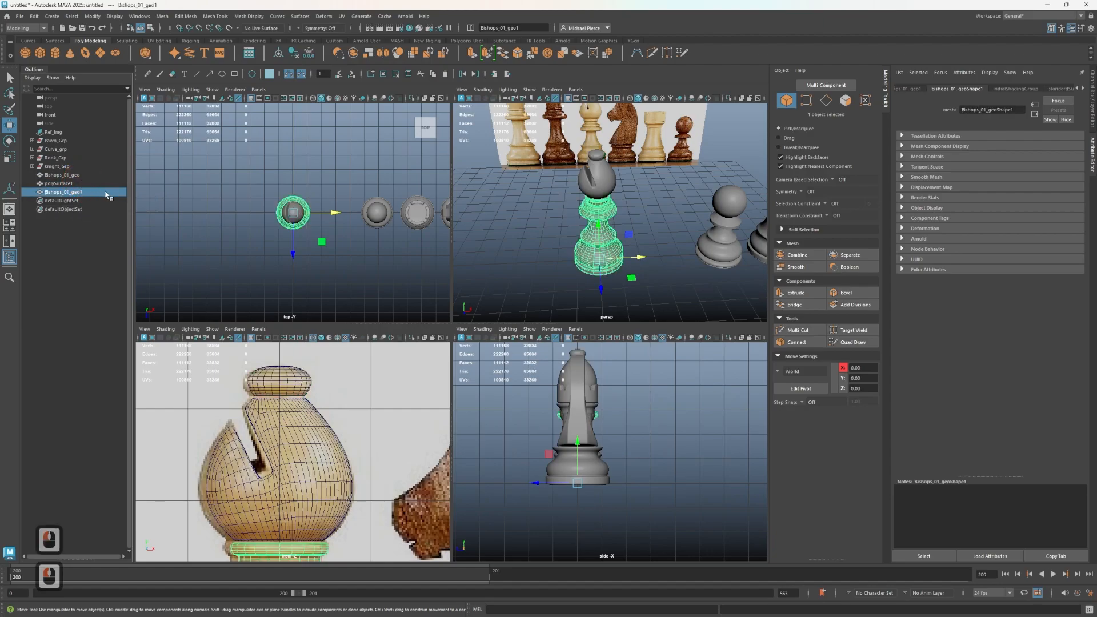
click(81, 183)
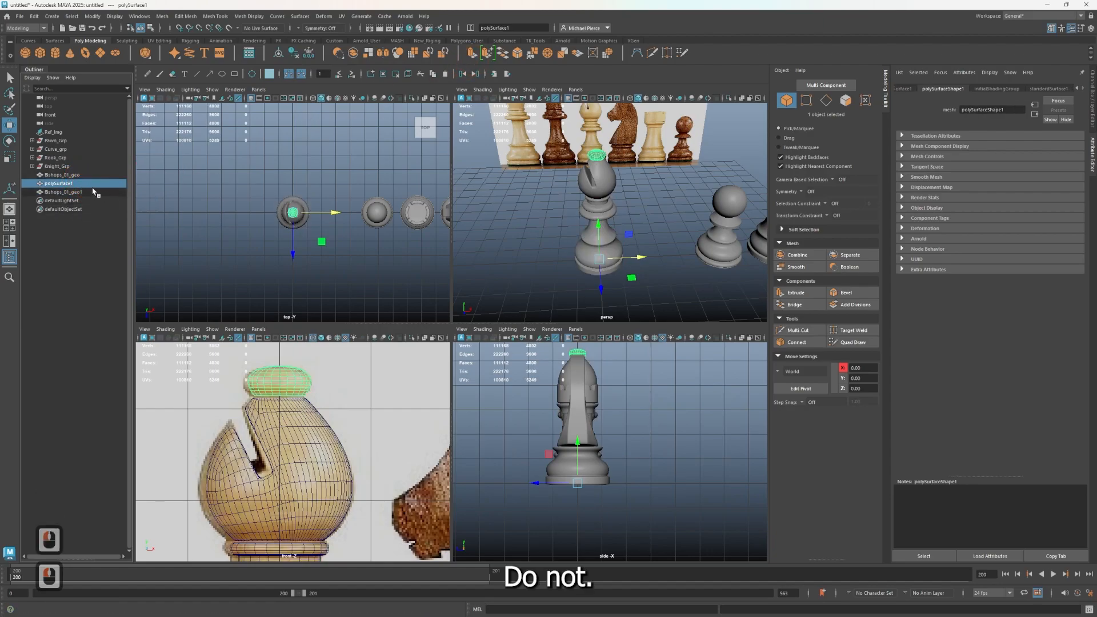
click(81, 192)
double_click(81, 192)
key(ctrl+c)
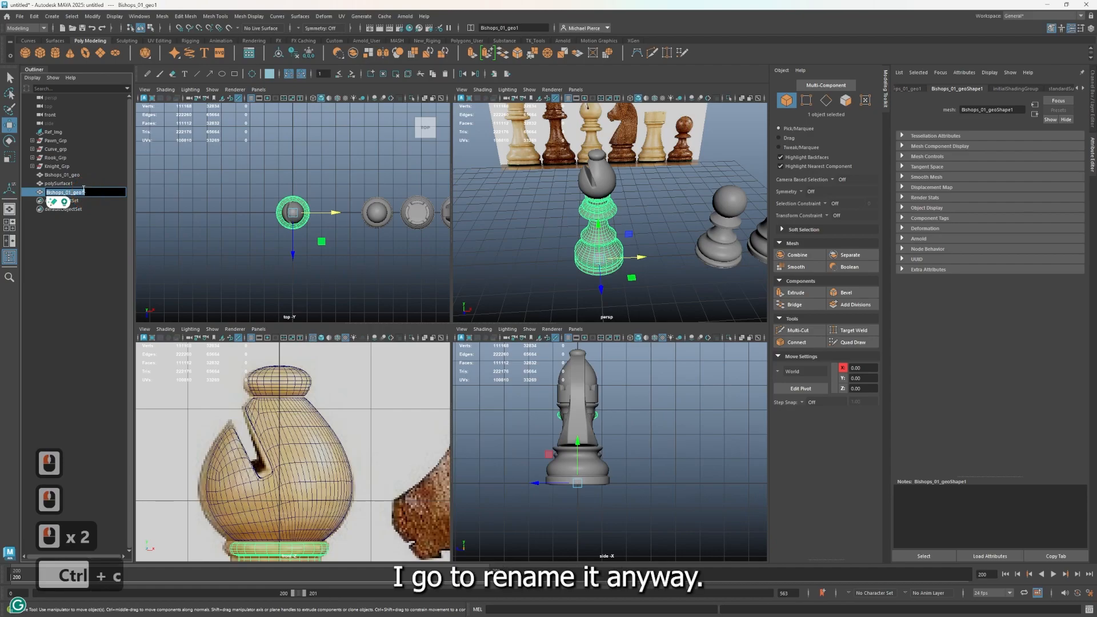
triple_click(85, 184)
key(ctrl+v)
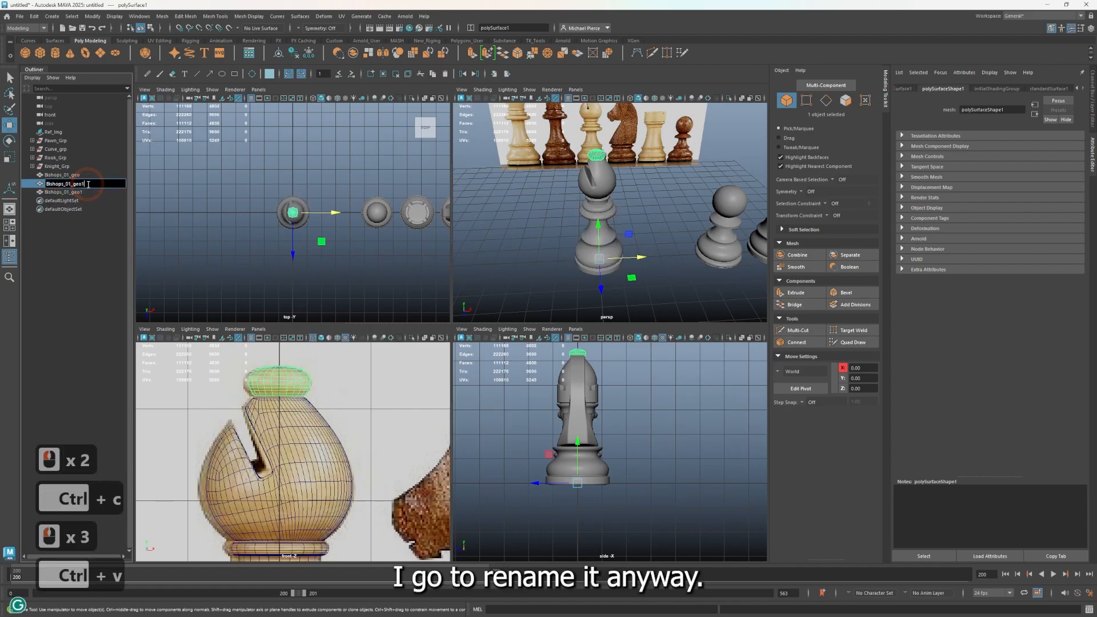
key(BackSpace)
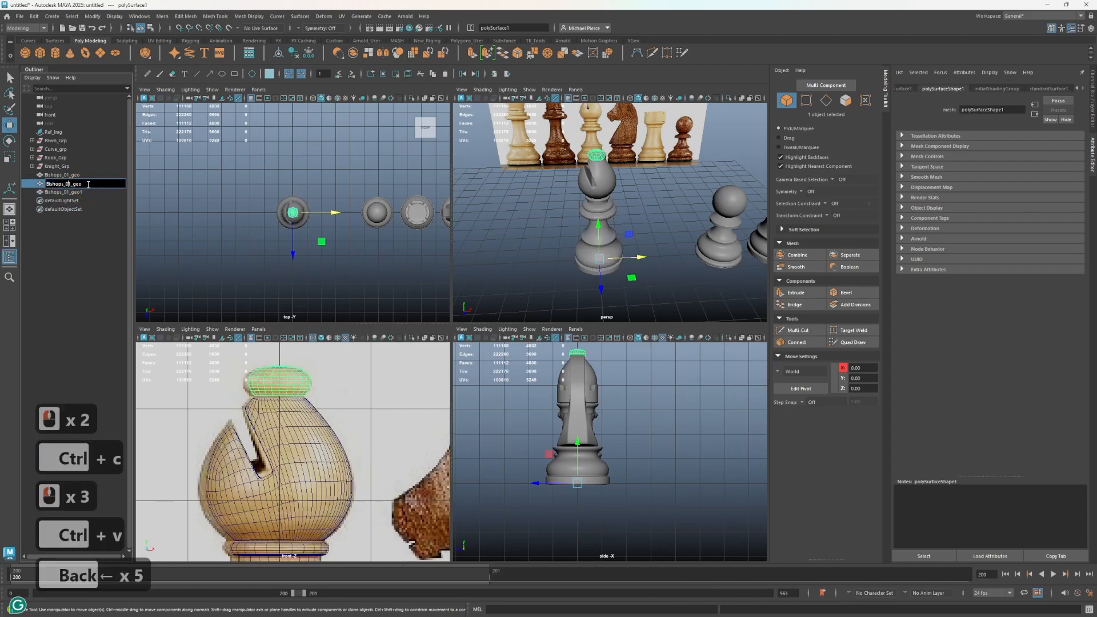
key(Right)
key(BackSpace)
text(2)
key(Return)
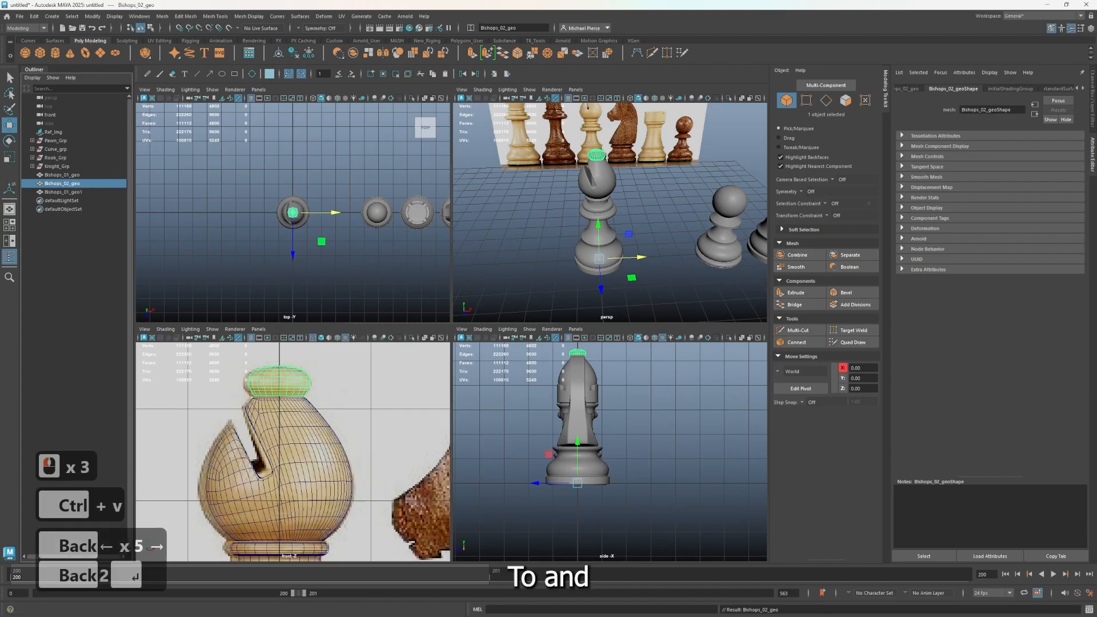
Step: Rename the bishop's lower body mesh, Bishops_01_geo1, as Bishops_03_geo
triple_click(92, 193)
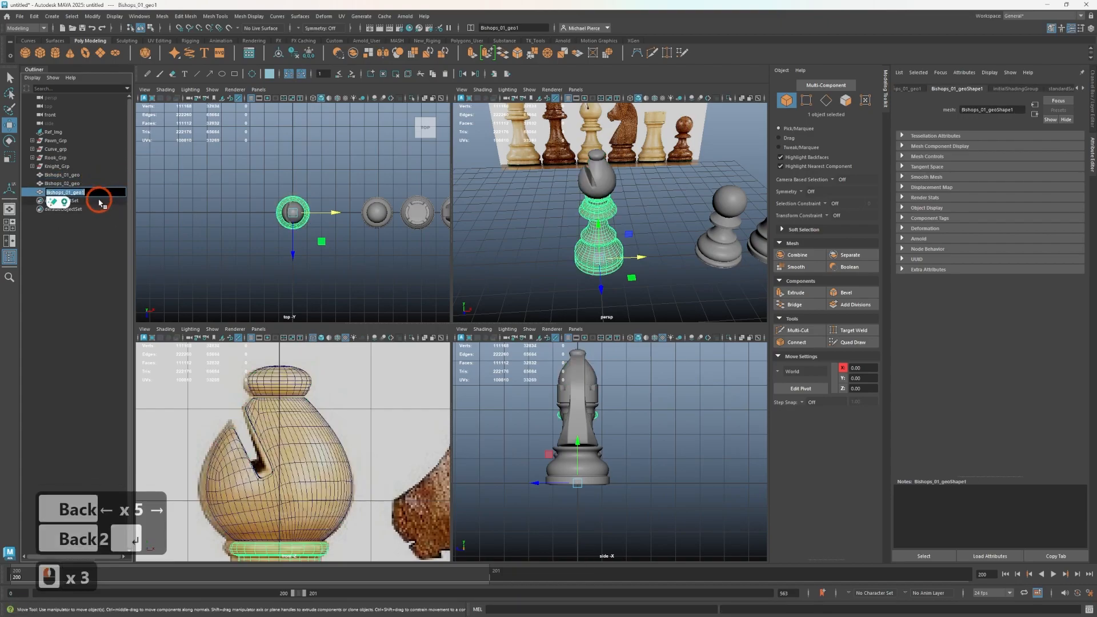
key(Right)
key(BackSpace)
key(Left)
key(Left)
key(Left)
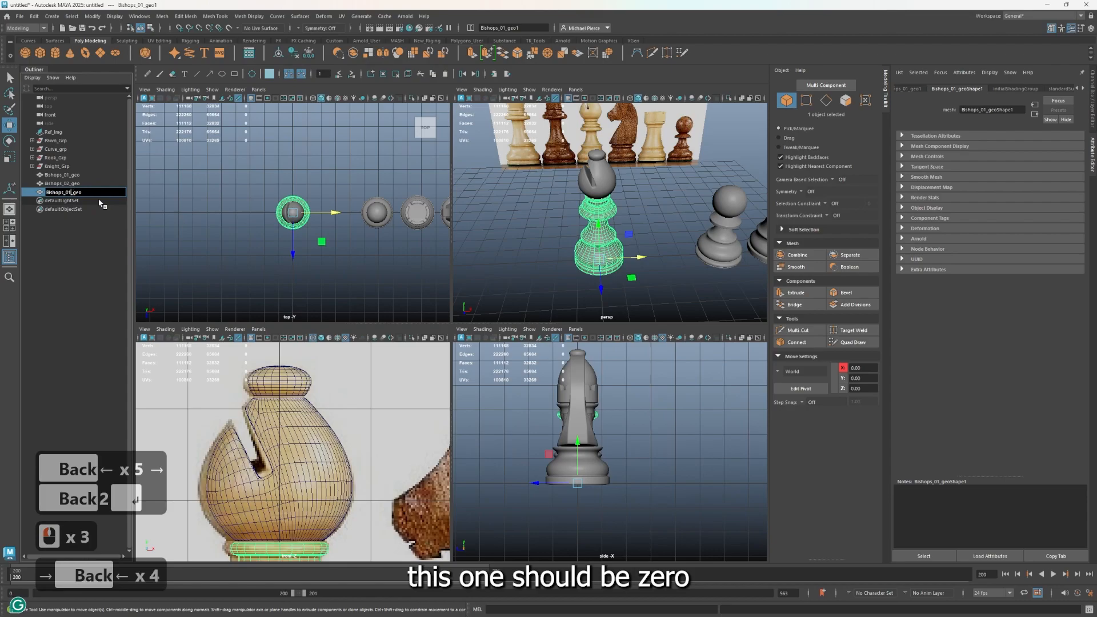
key(BackSpace)
text(3)
key(Return)
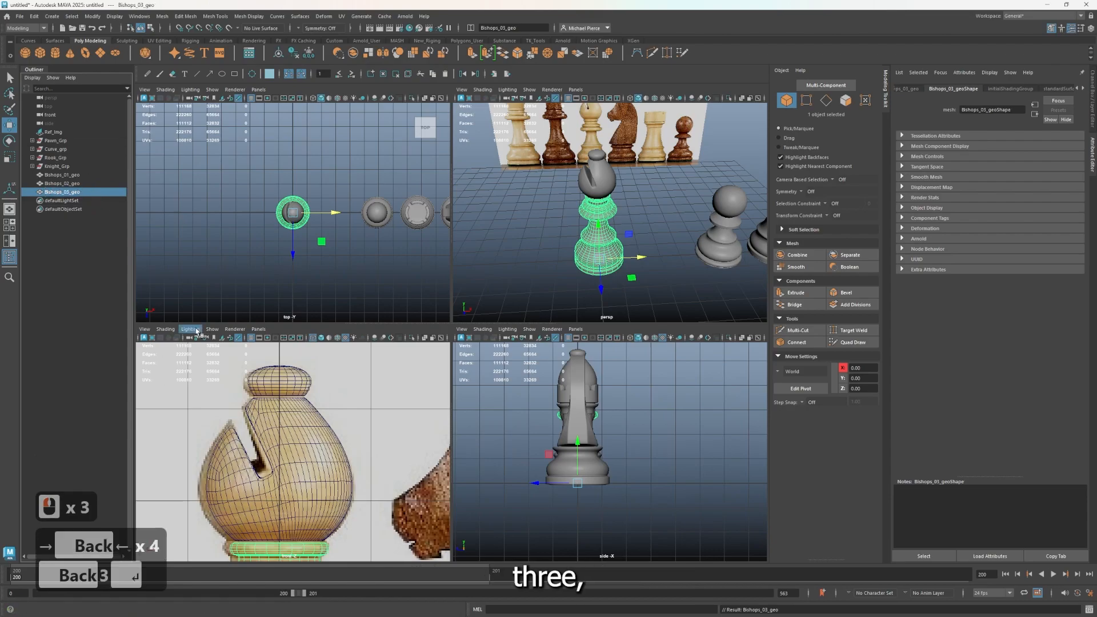
Step: Combine the three bishop meshes into one object and delete its construction history
click(86, 175)
shift+click(86, 192)
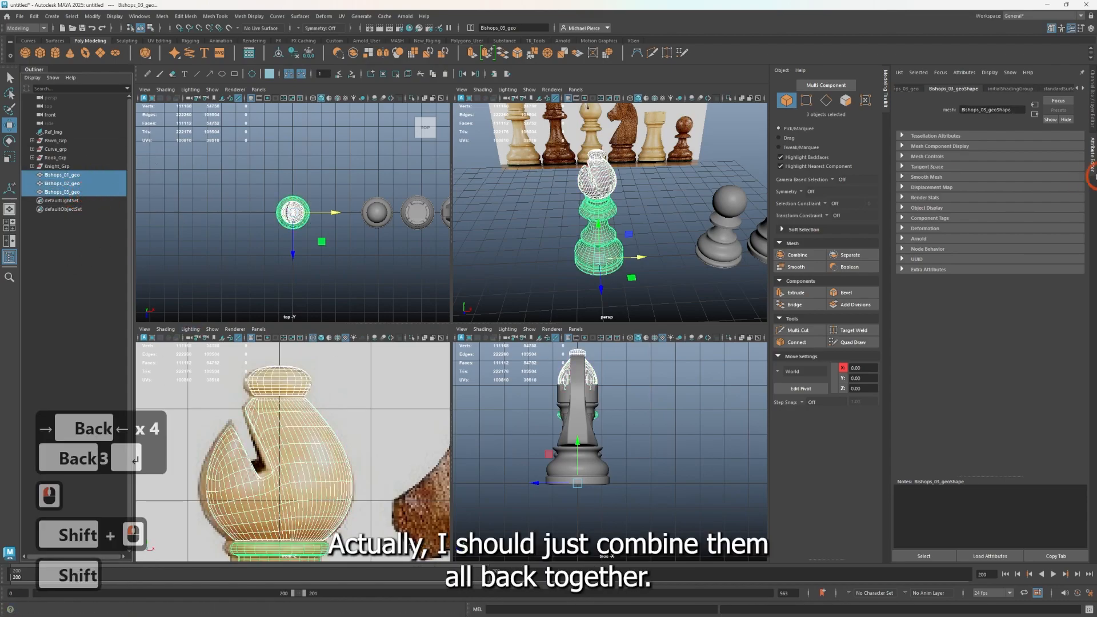
click(1093, 131)
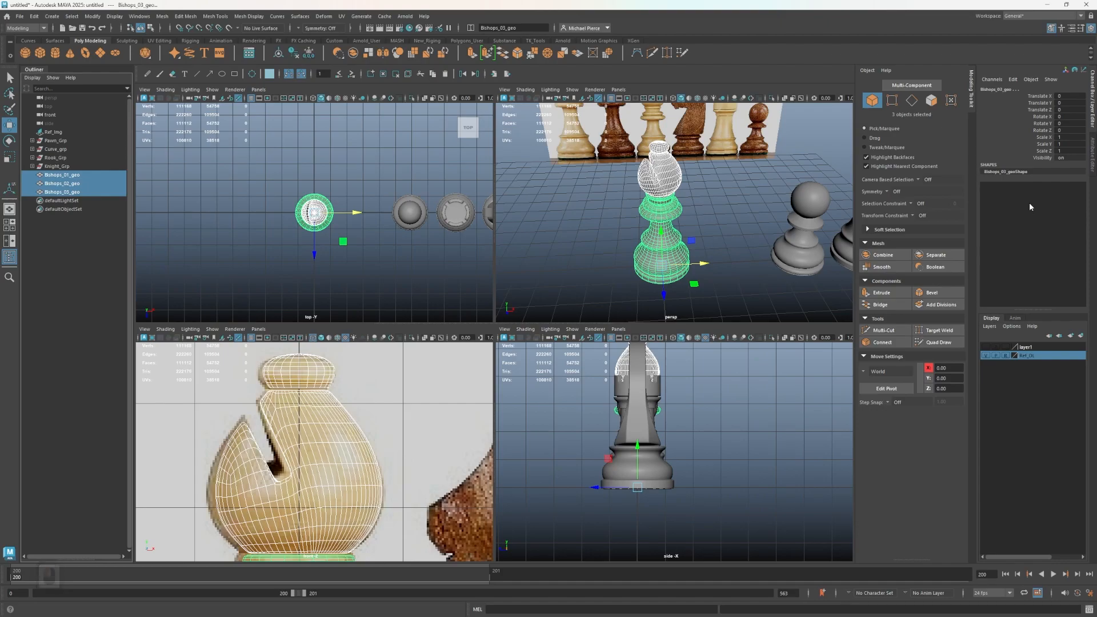
click(878, 255)
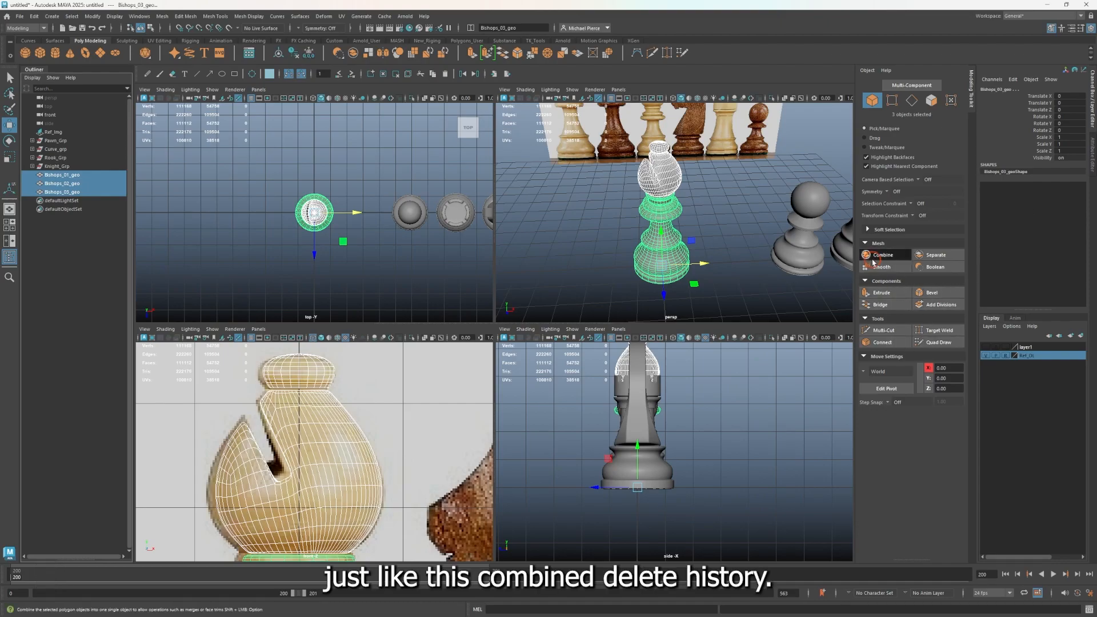
click(294, 54)
Step: Rename the combined bishop mesh as Bishops_geo
double_click(95, 178)
click(72, 176)
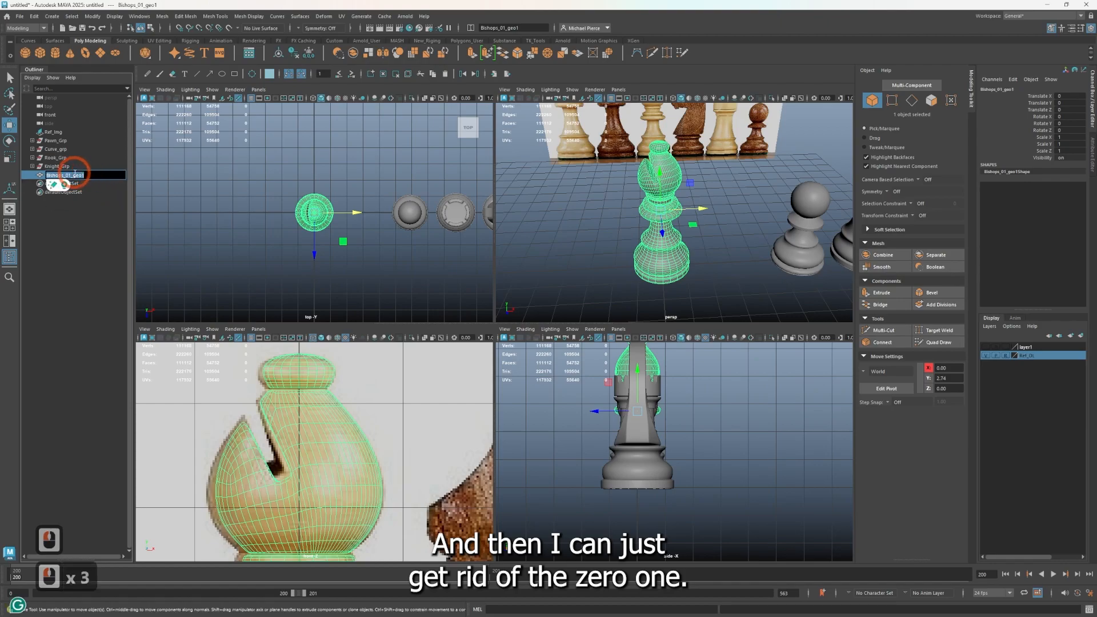
key(BackSpace)
key(BackSpace)
key(BackSpace)
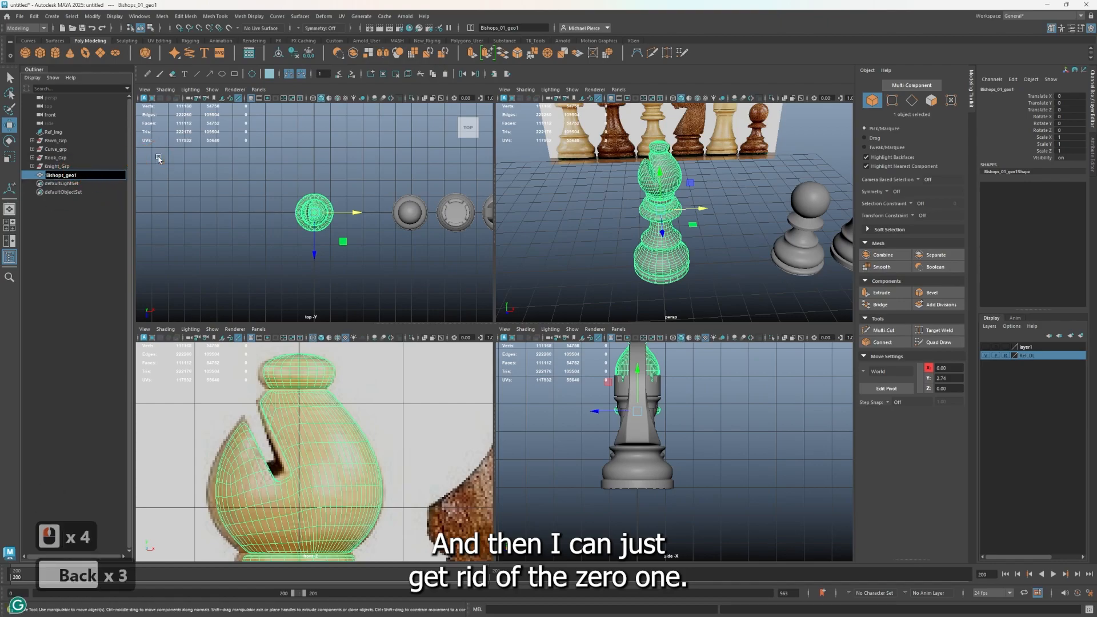
key(Right)
key(Right)
key(Right)
key(Right)
key(Right)
key(Right)
key(Right)
key(Right)
key(BackSpace)
key(Return)
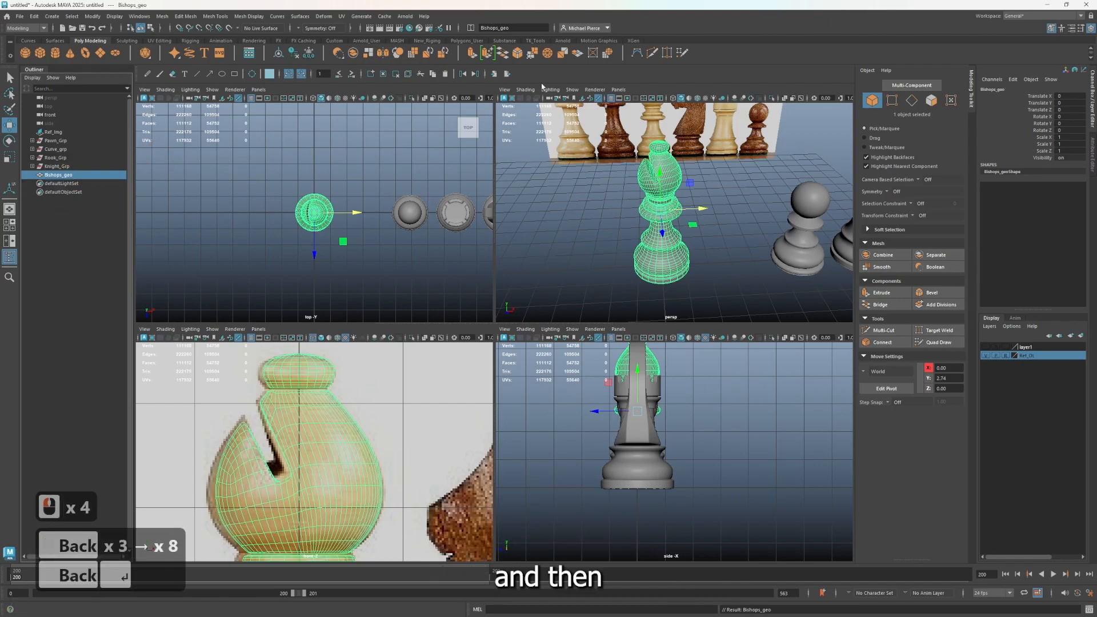
Step: Duplicate the pawn's bottom disc and move the copy along X to beneath the bishop's base
alt+drag(724, 268, 750, 190)
click(750, 190)
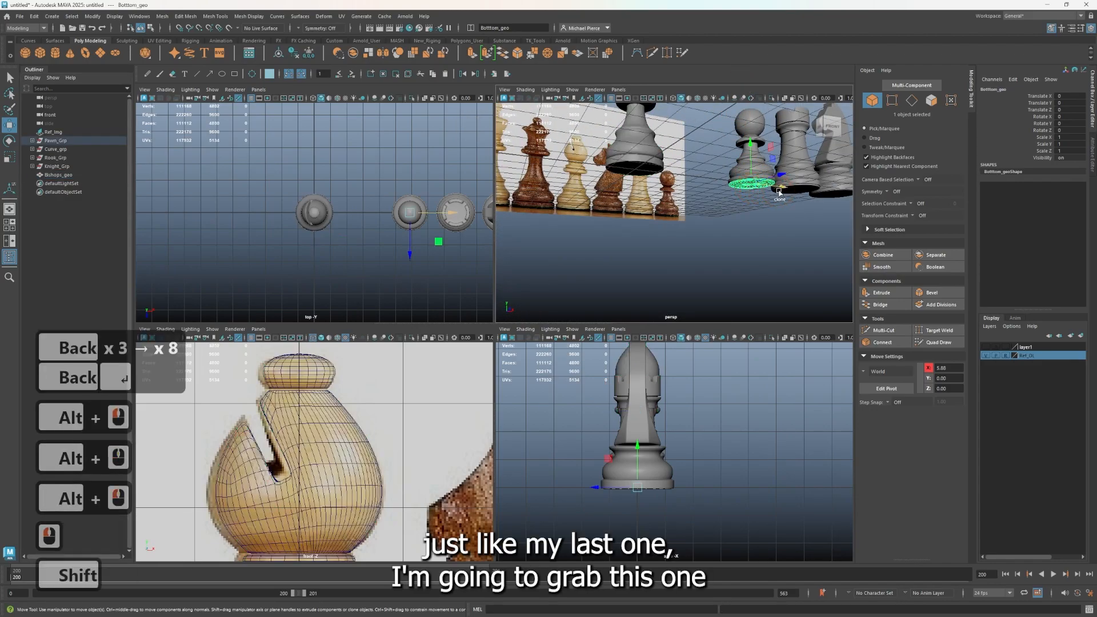
click(798, 190)
shift+drag(799, 192, 693, 177)
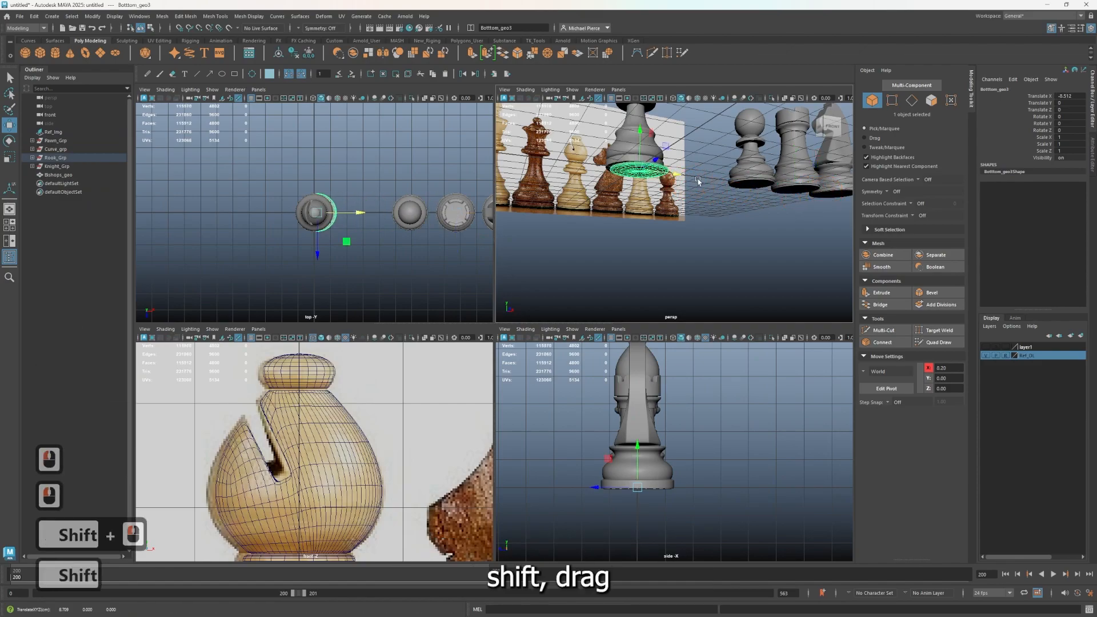
Step: Unparent the copied bottom disc from its group and set its Translate X to 0
key(shift+p)
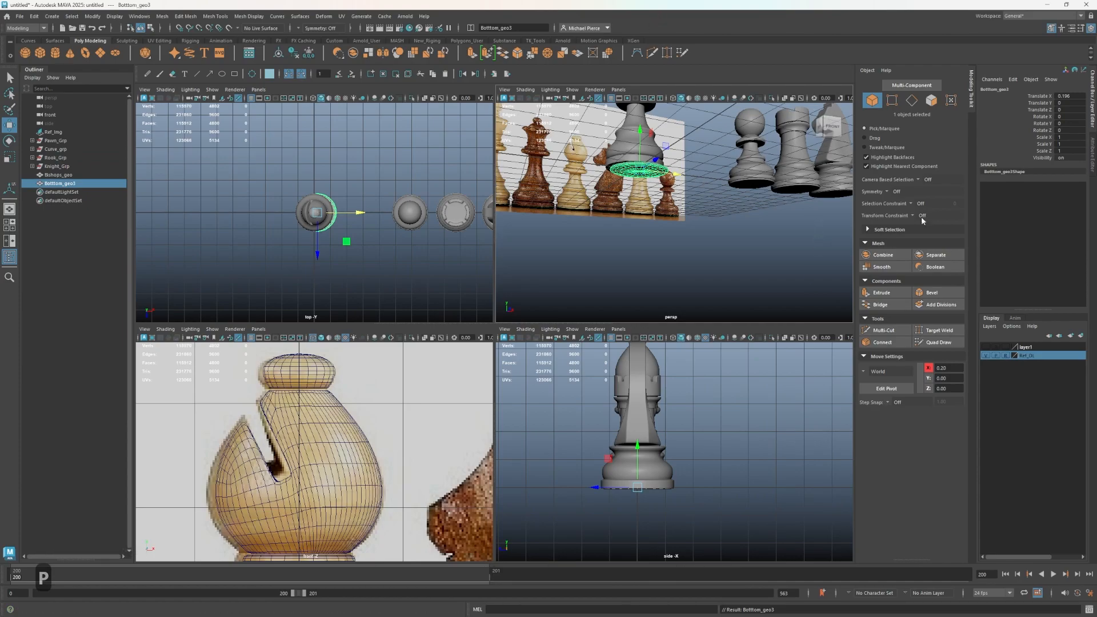
click(1068, 95)
text(0)
key(Tab)
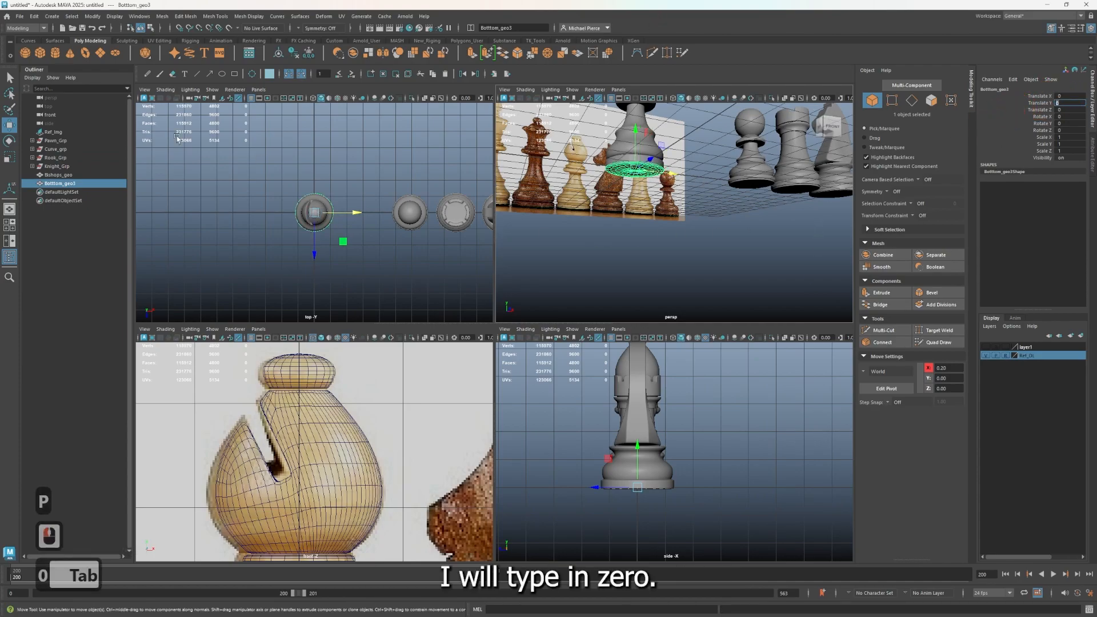
Step: Group the bishop mesh with its bottom disc and rename the group as Bishops_Grp
shift+click(75, 174)
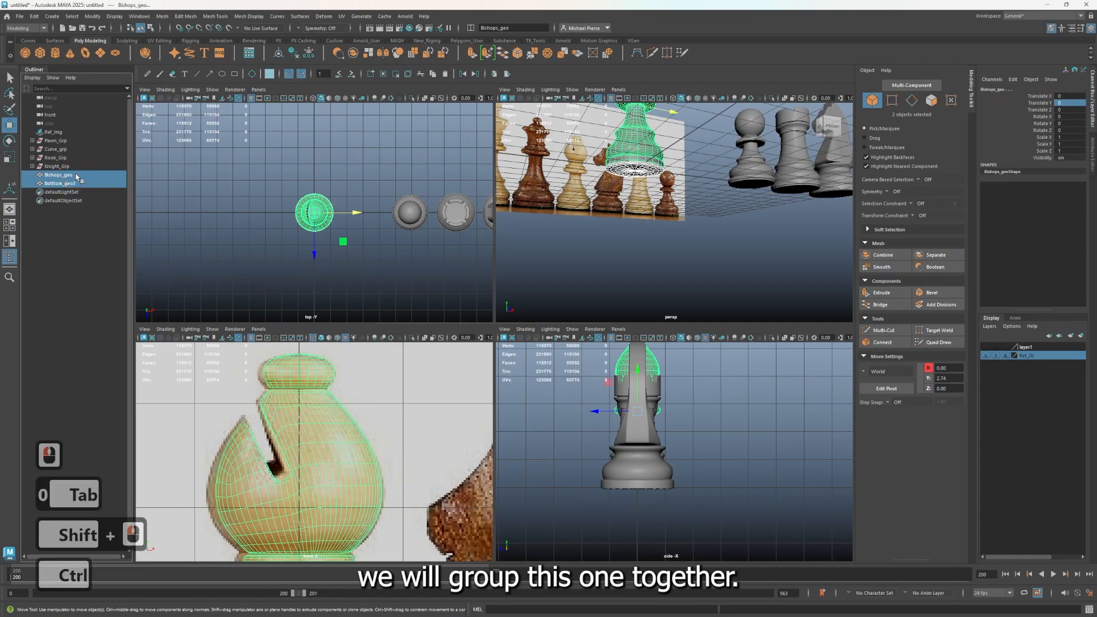
key(ctrl+g)
double_click(73, 174)
key(ctrl+v)
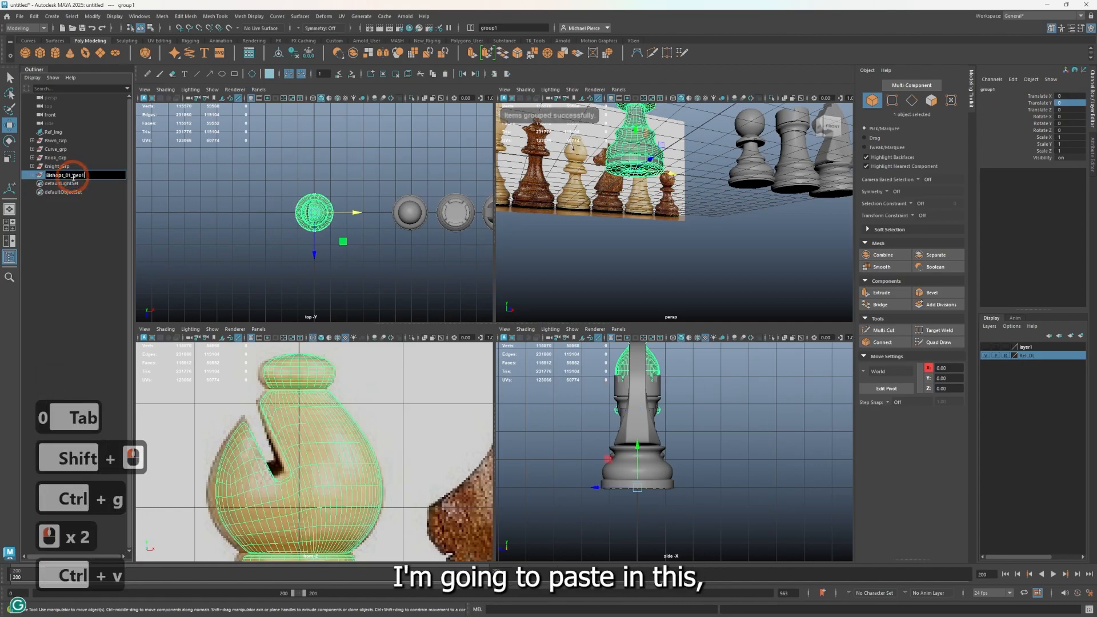
key(BackSpace)
key(BackSpace)
key(BackSpace)
key(BackSpace)
key(BackSpace)
key(BackSpace)
key(BackSpace)
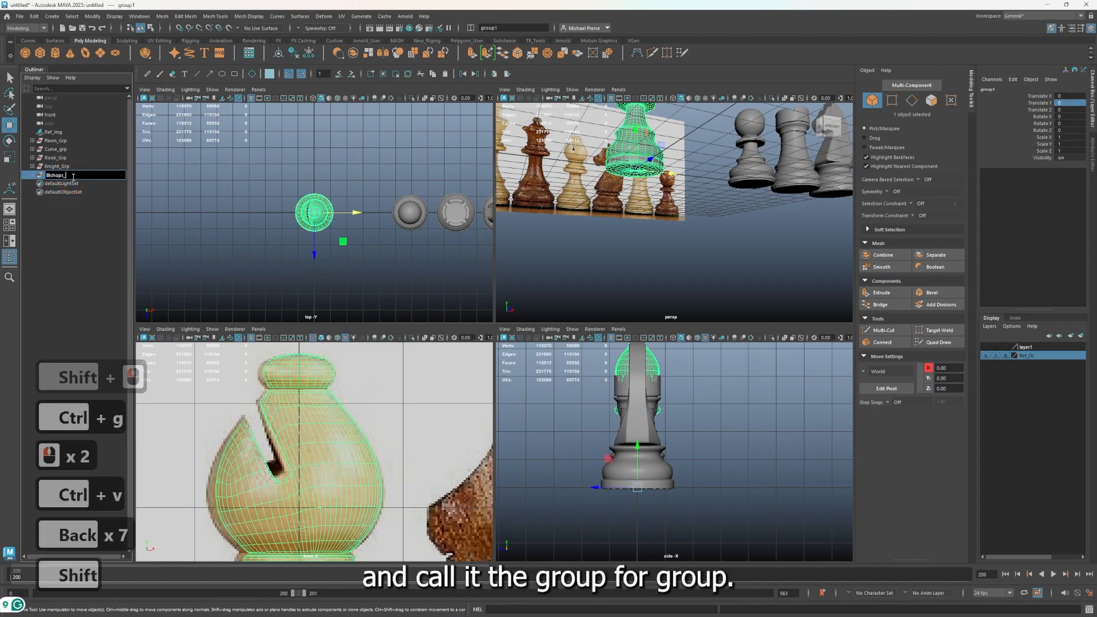
text(Grp)
key(Return)
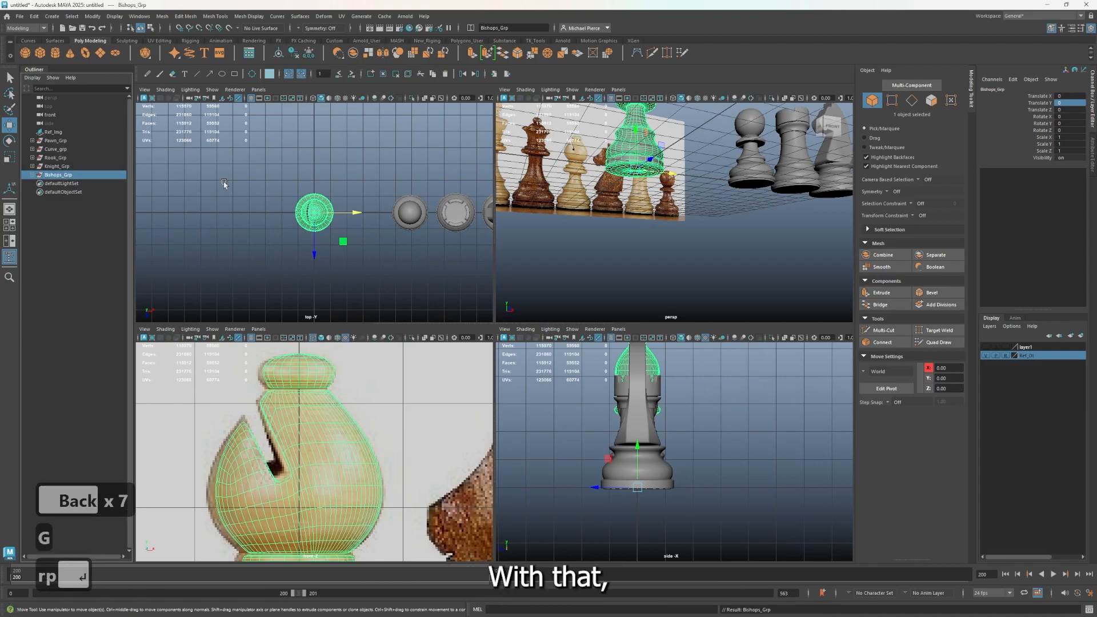
Step: Examine the grouped bishop alongside the pawn, rook and knight in the perspective view
scroll(629, 228, down, 5)
alt+drag(629, 229, 671, 220)
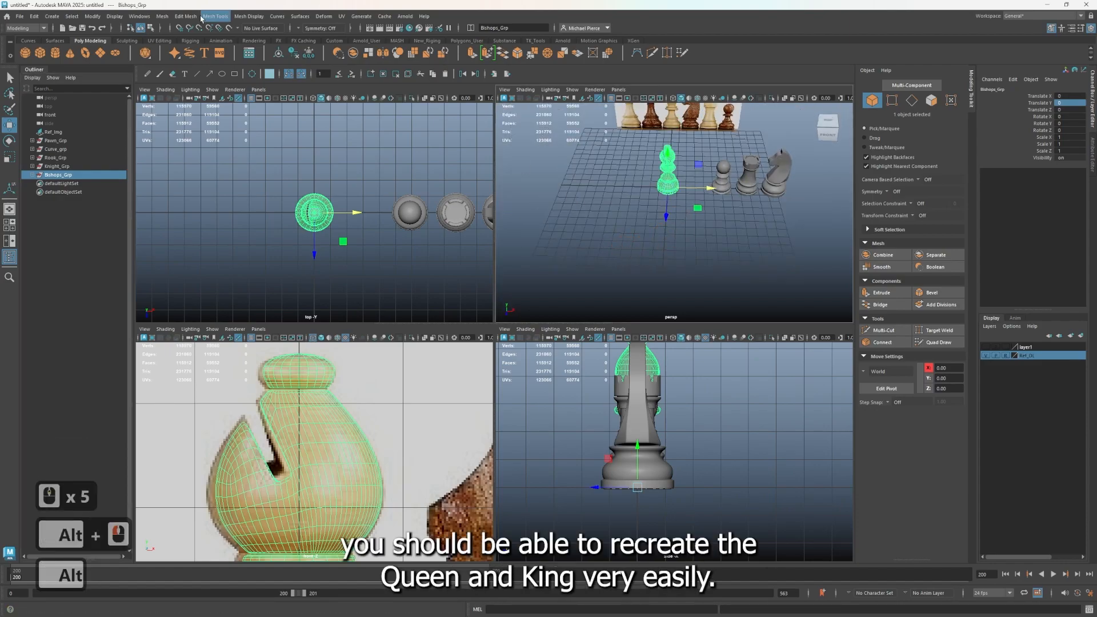
scroll(728, 247, up, 2)
alt+drag(677, 252, 661, 210)
alt+middle_drag(661, 211, 678, 324)
alt+drag(678, 324, 676, 298)
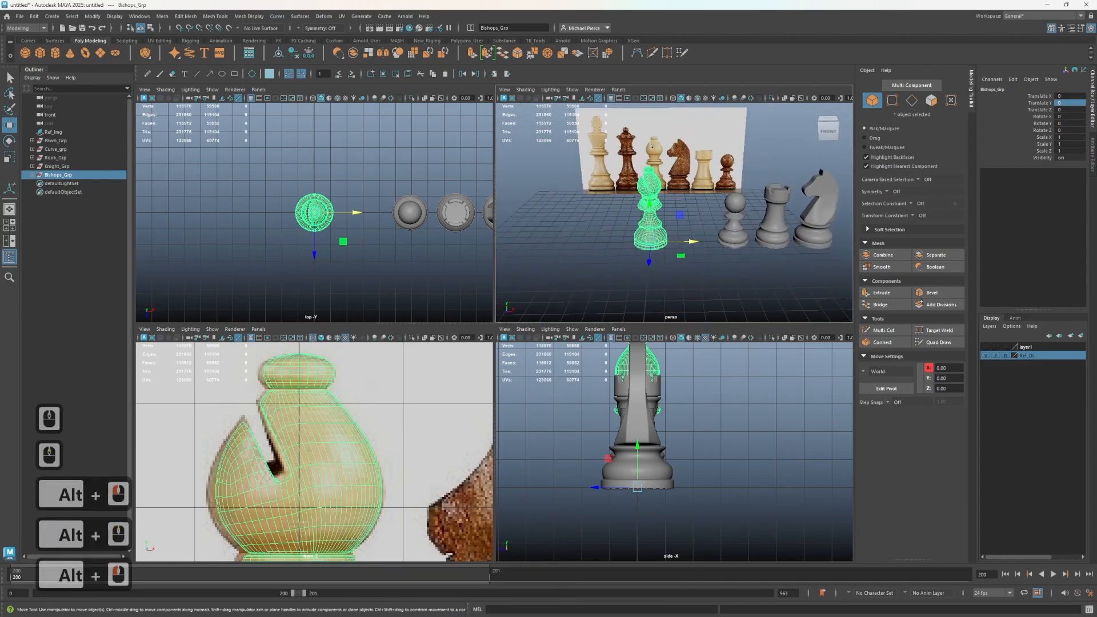